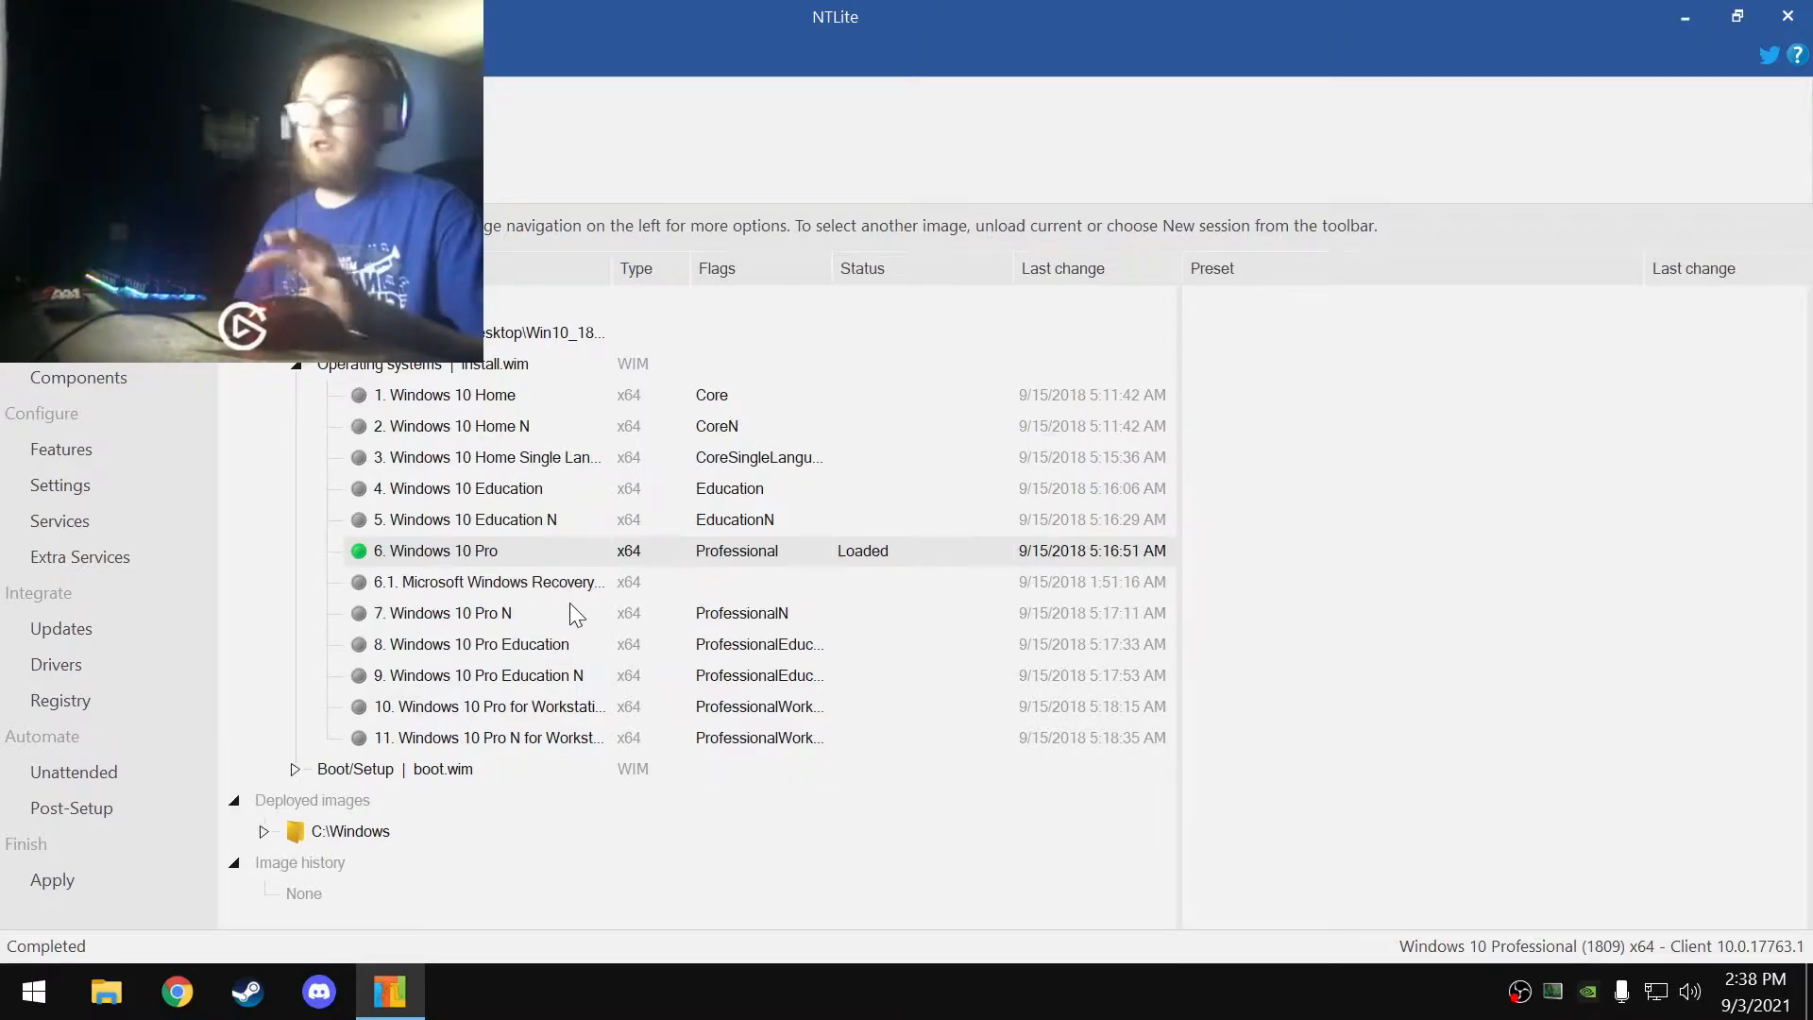
- Open the mount directory of the loaded Windows 10 Pro image and move its folder window clear of the image list
right_click(526, 558)
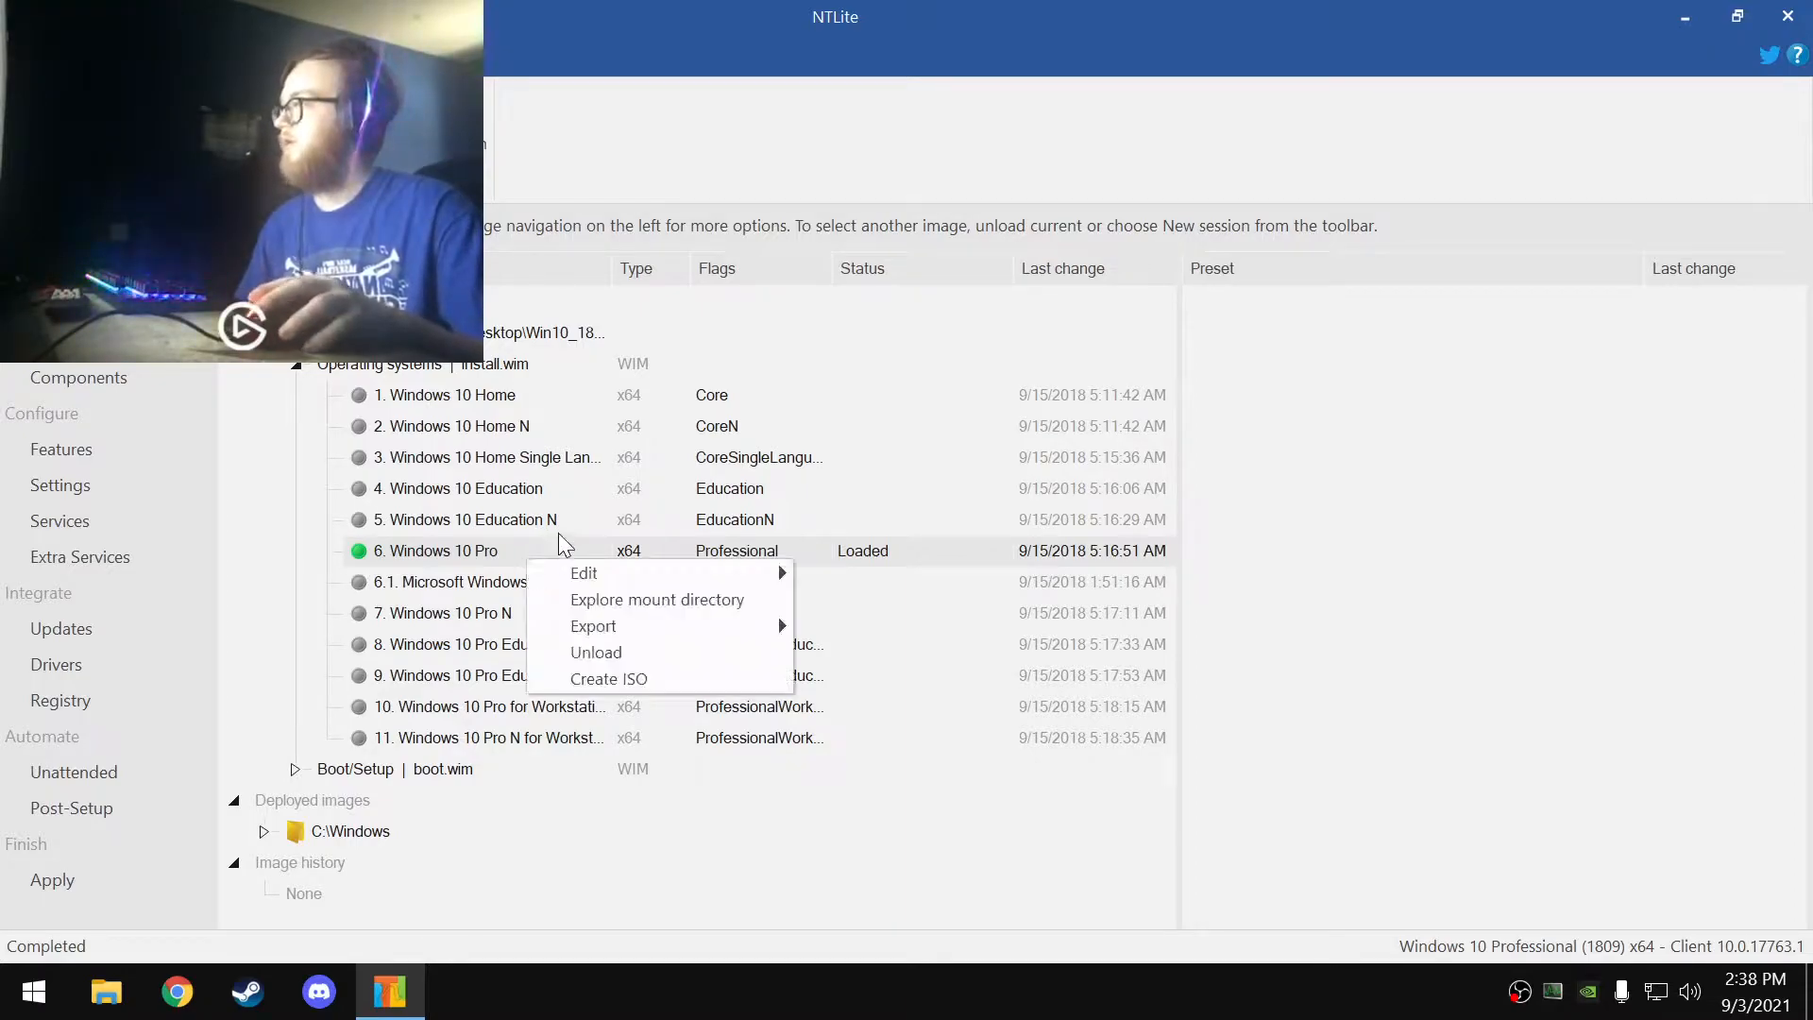
left_click(609, 597)
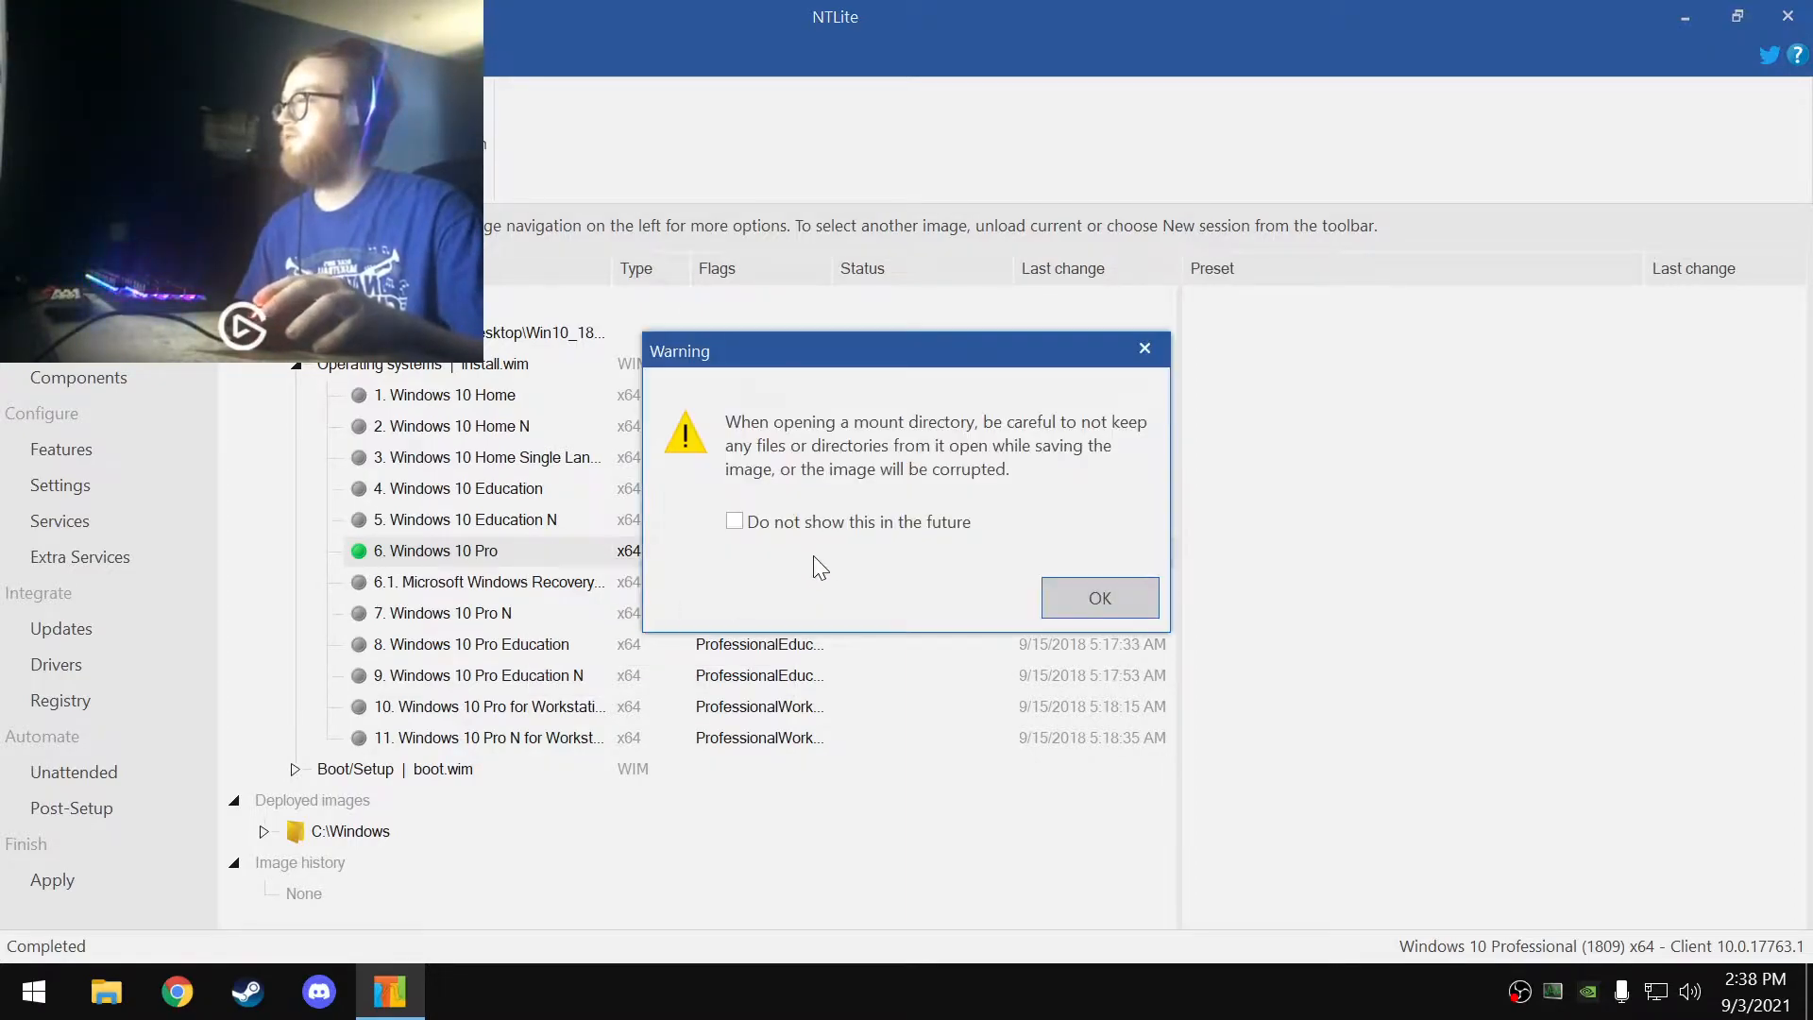
left_click(1093, 591)
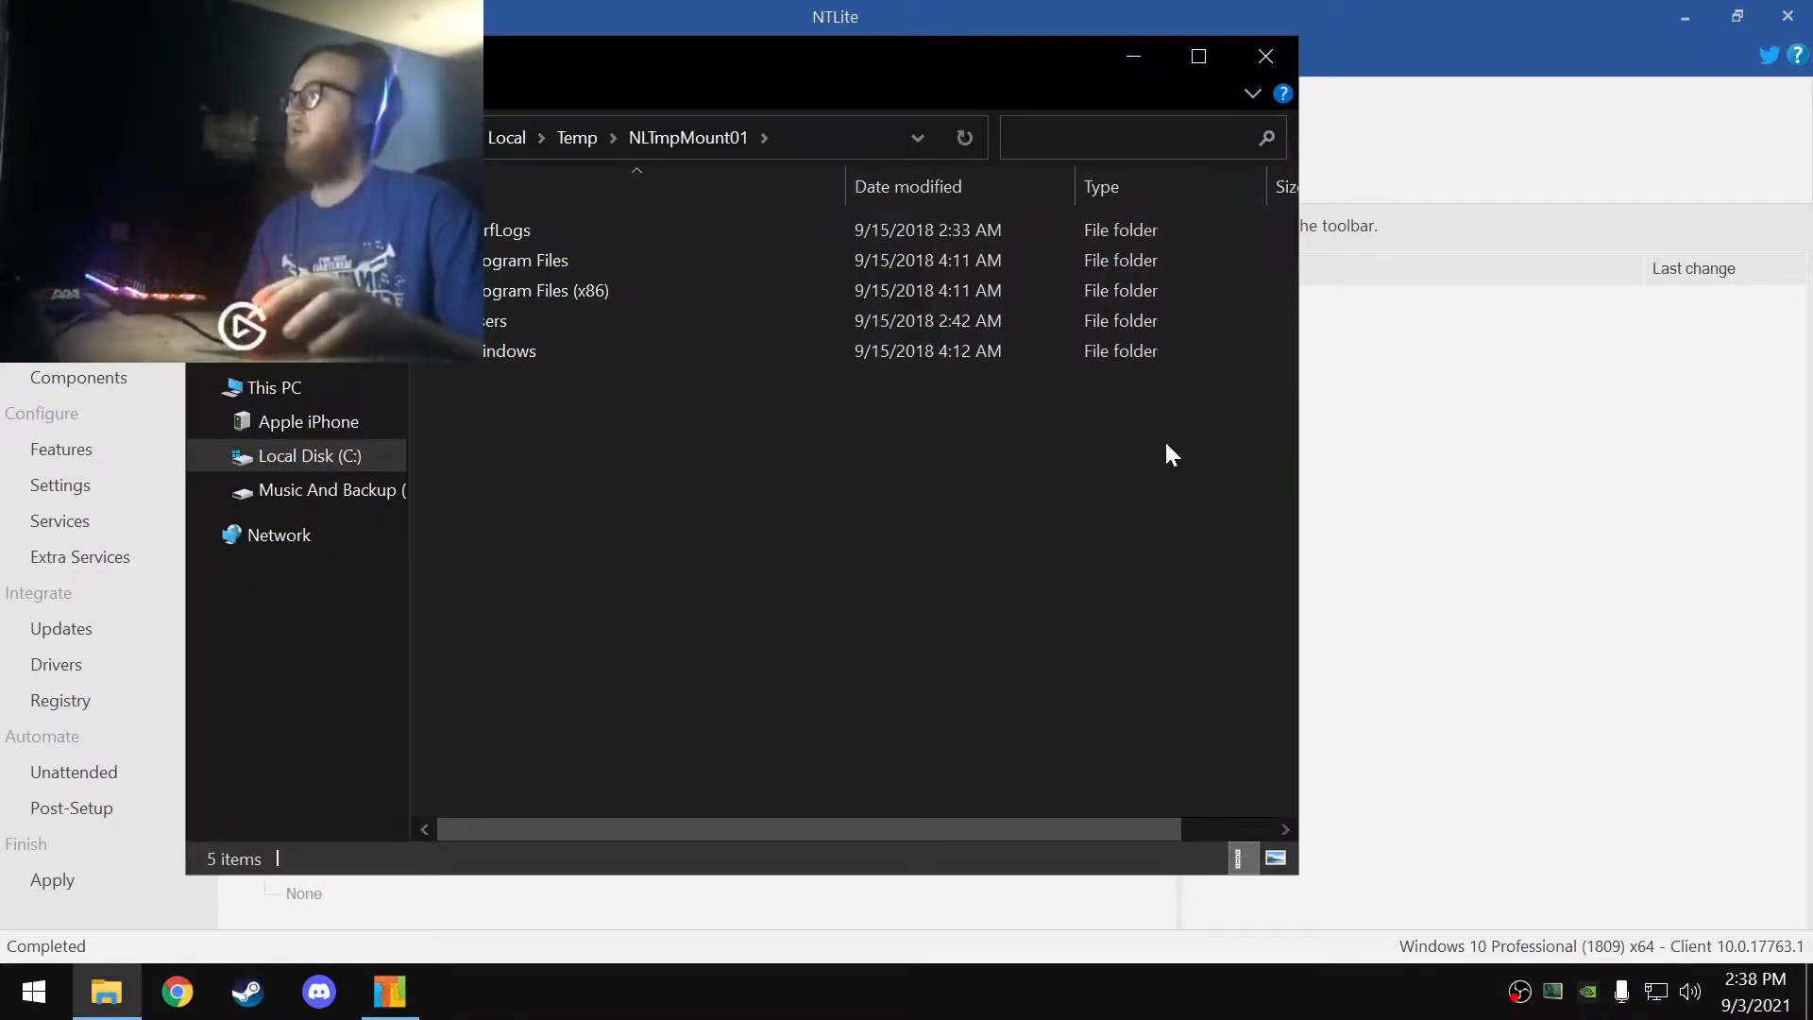
left_click_drag(752, 64, 1009, 70)
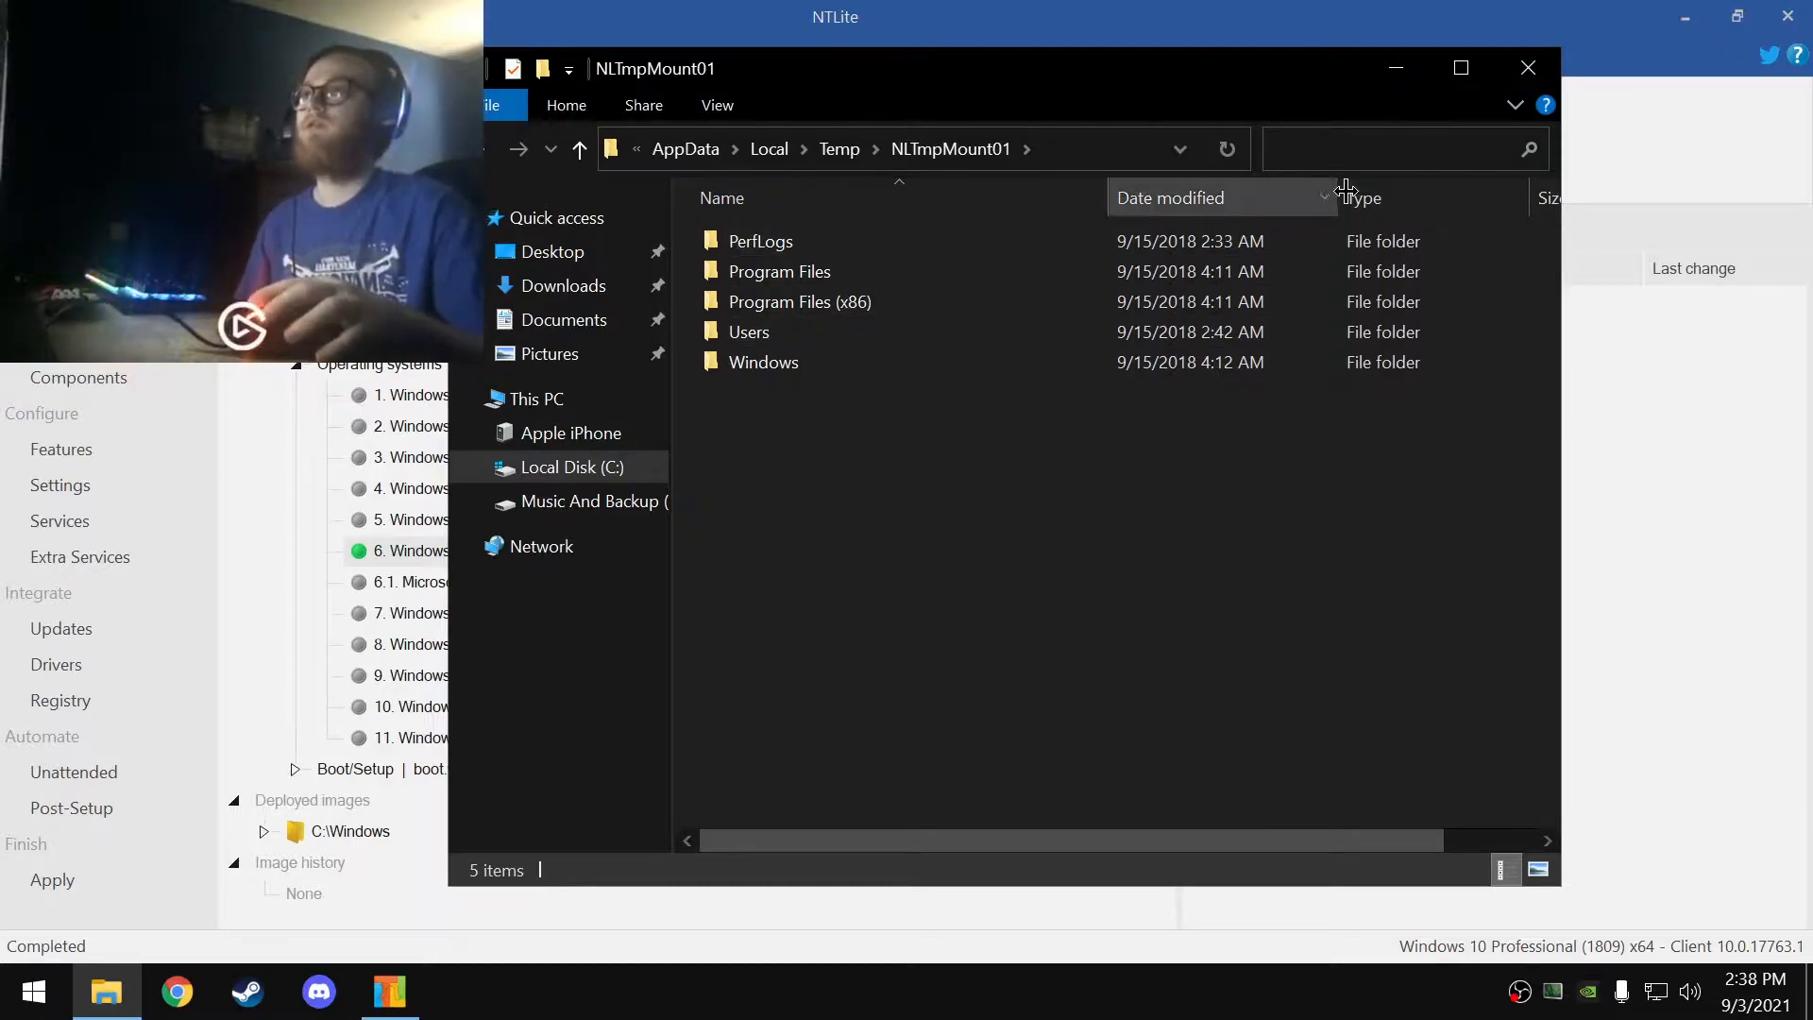
- Minimize the mount directory and NTLite windows, and switch to the Helios-ToolkitV2 folder in File Explorer
left_click(1403, 70)
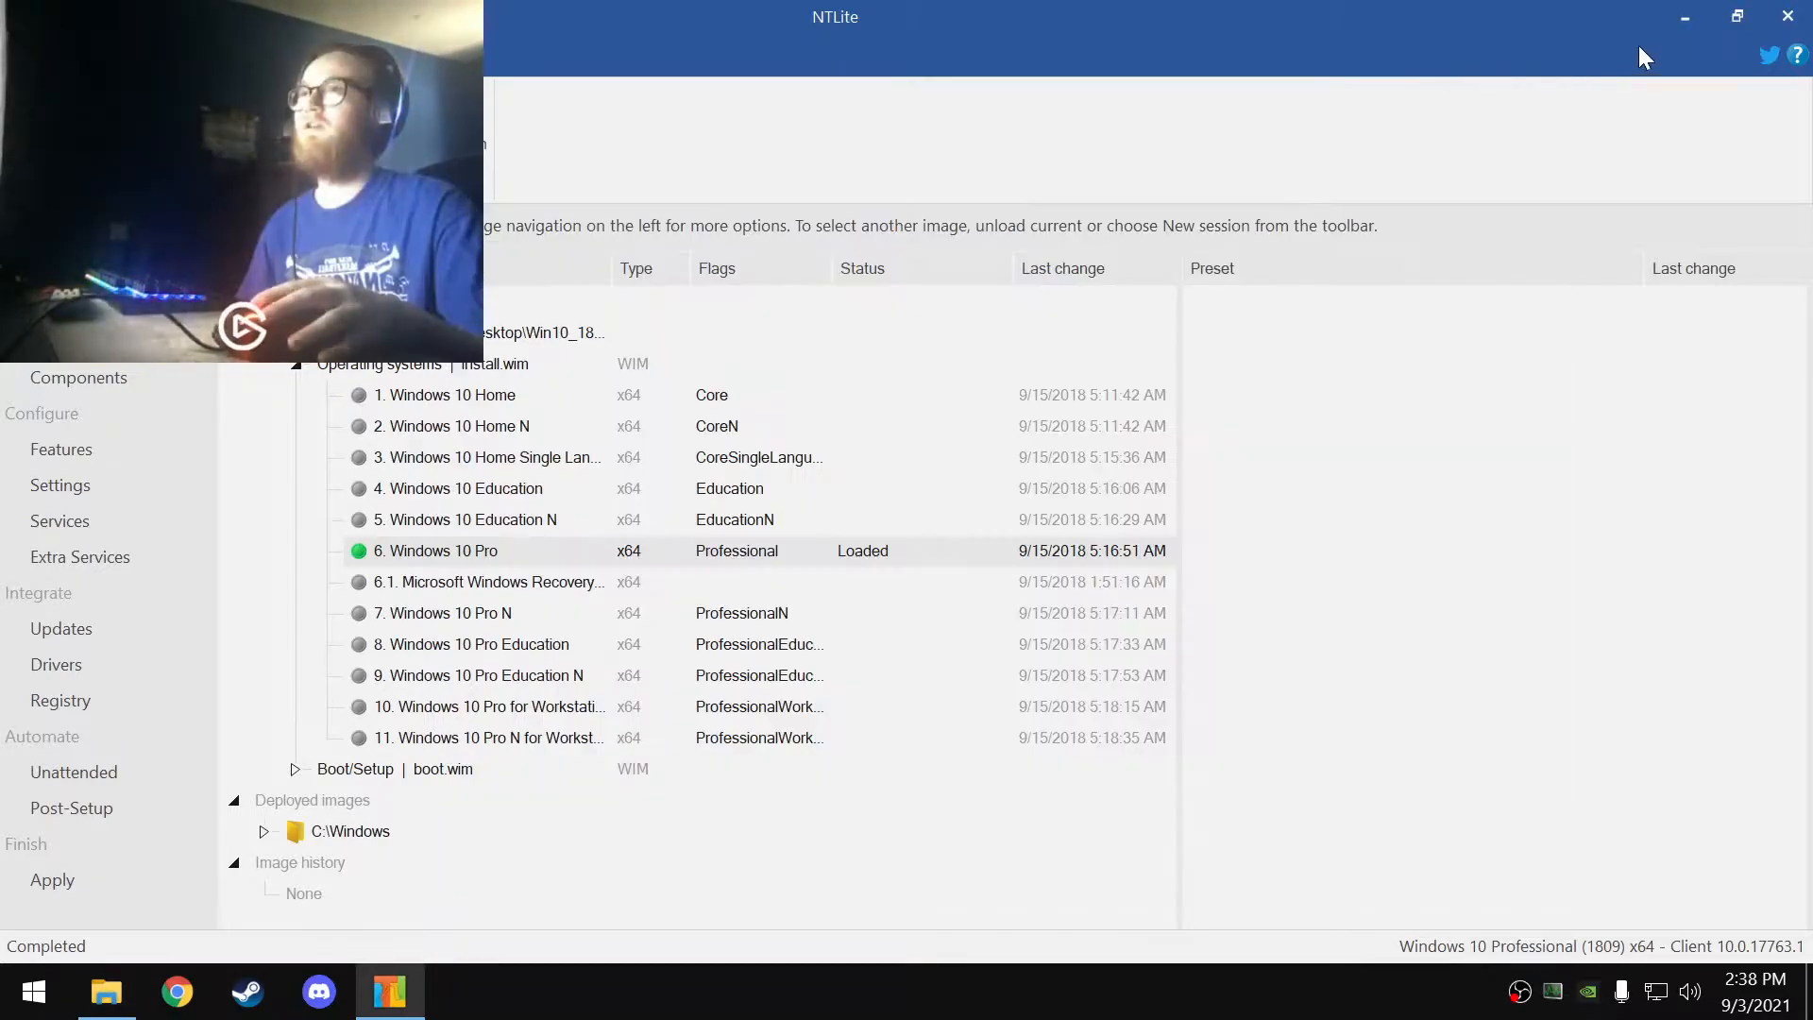
left_click(1681, 19)
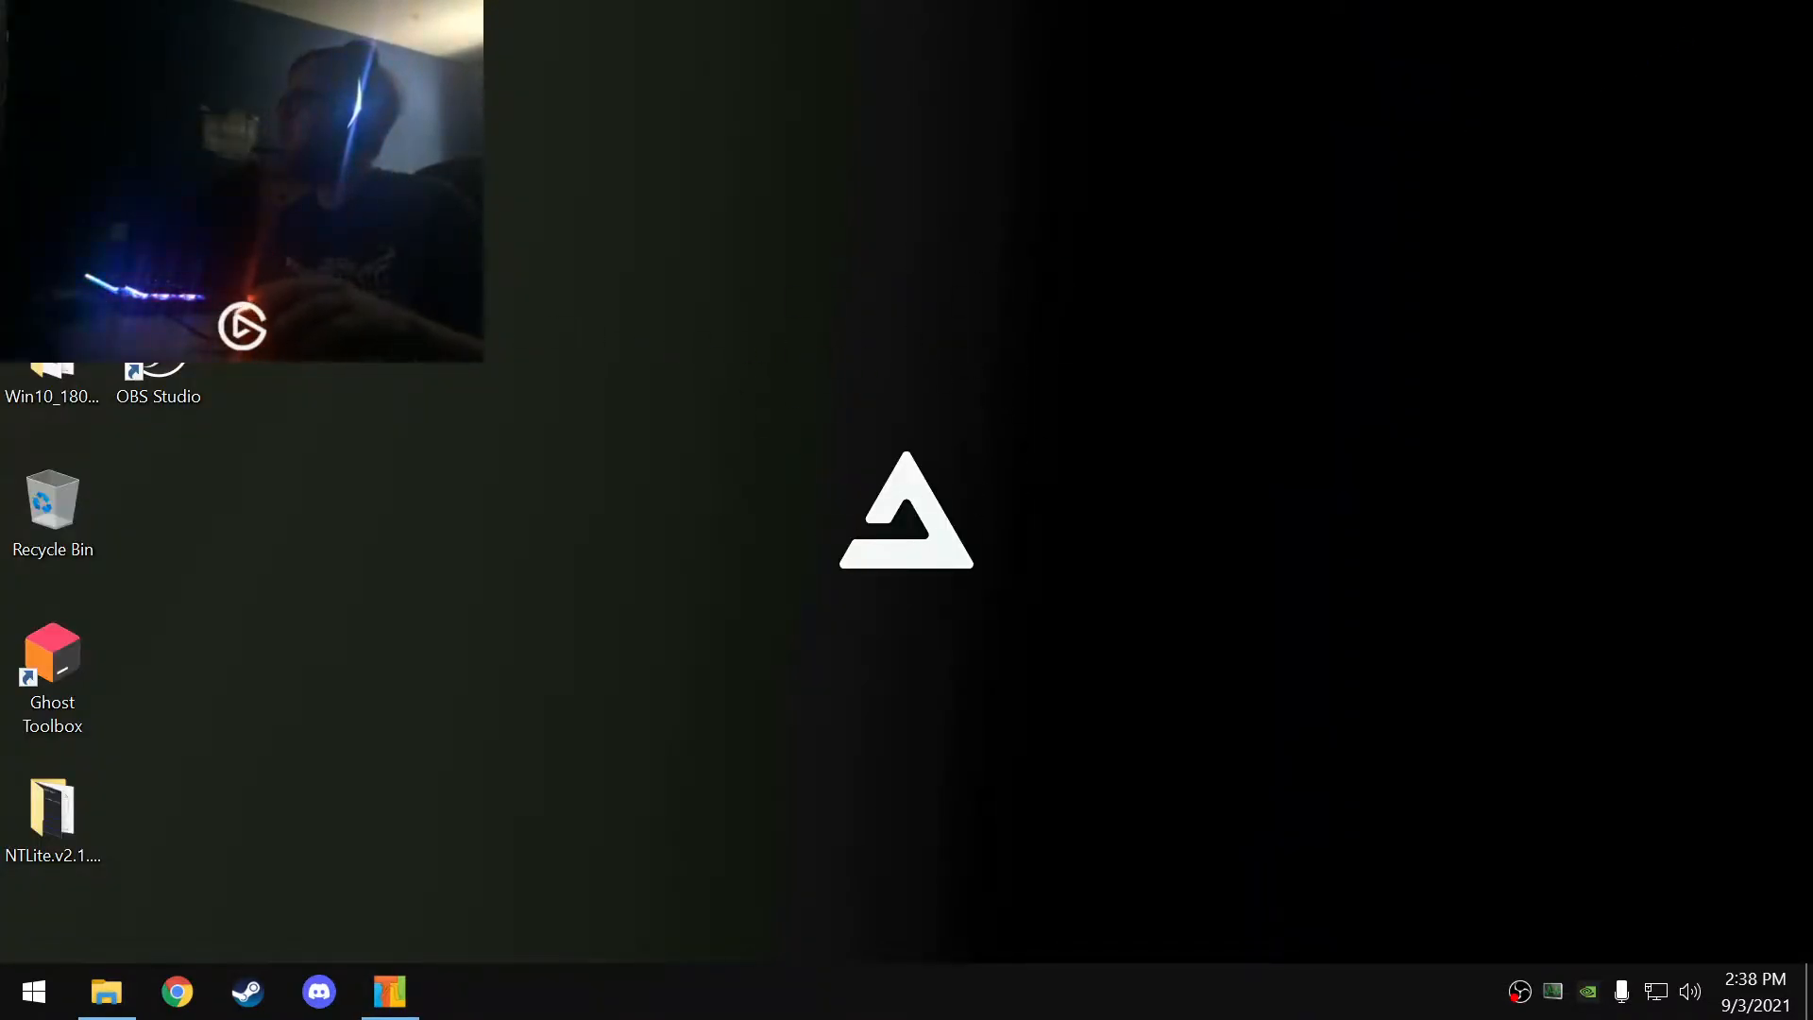
key("alt+Tab")
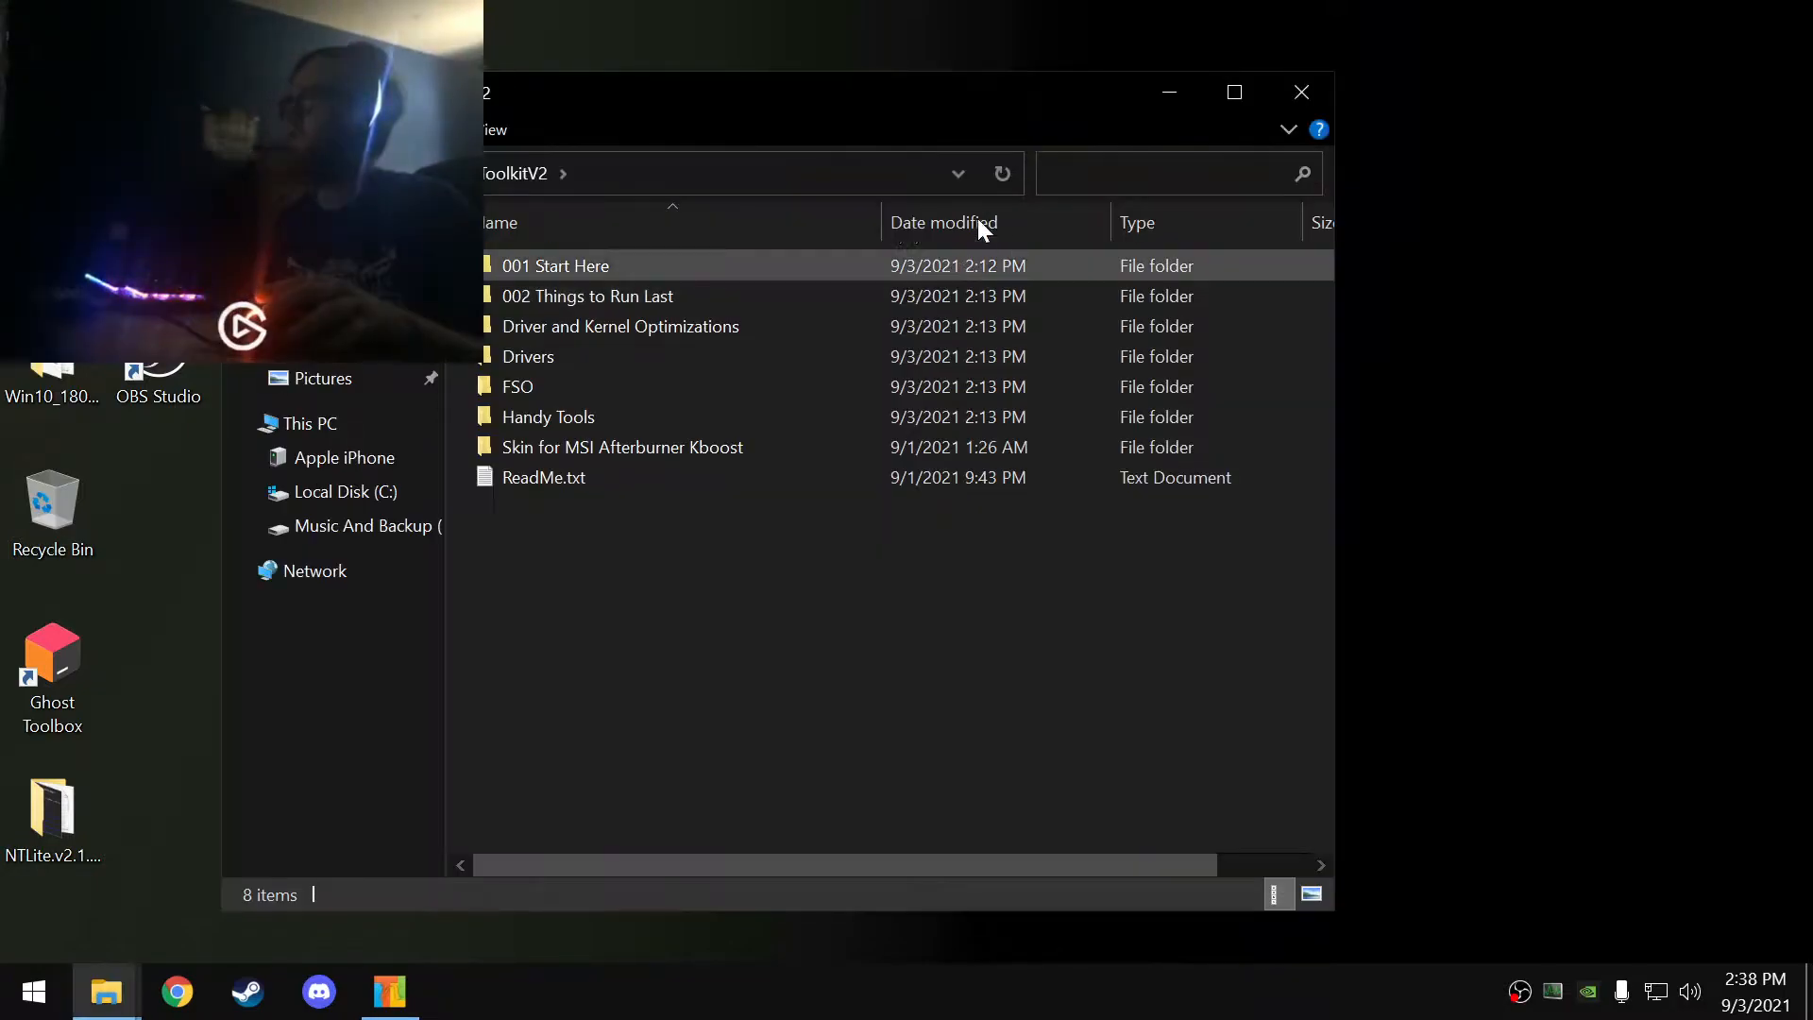
left_click_drag(837, 110, 953, 105)
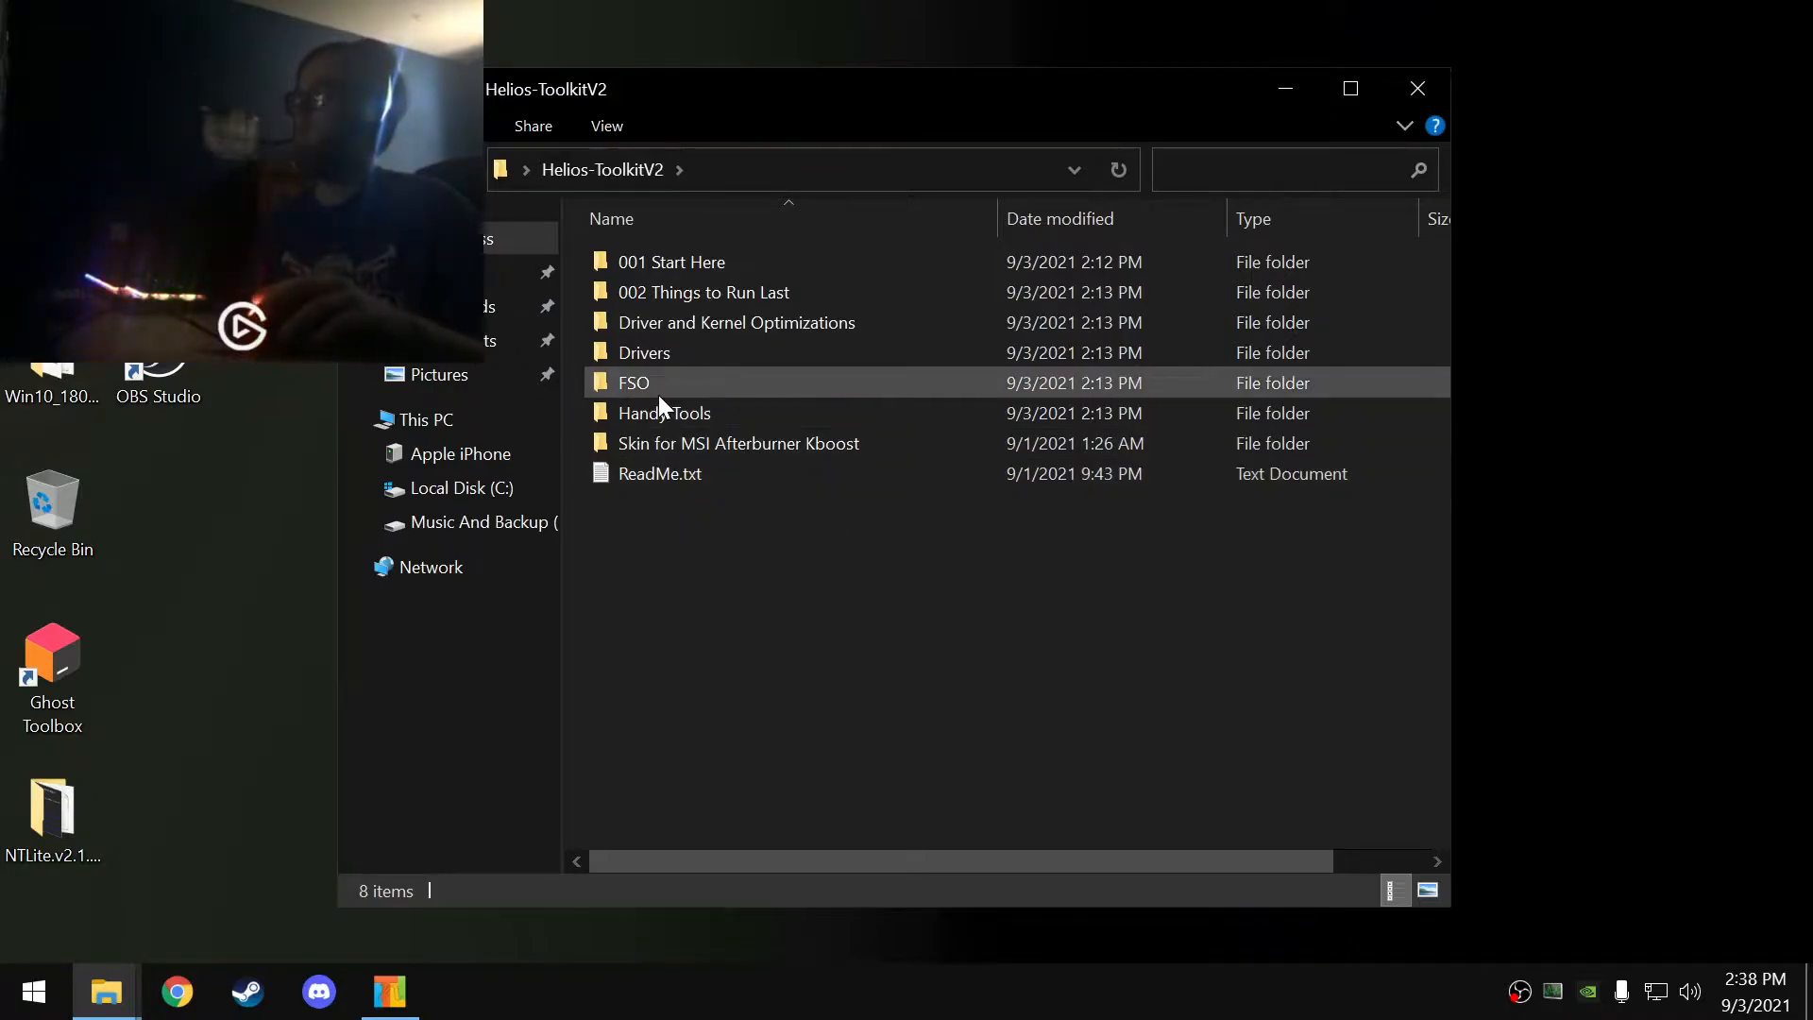
- Review the browser installers in the Browsers subfolder of 001 Start Here, and return to the parent folder
double_click(697, 270)
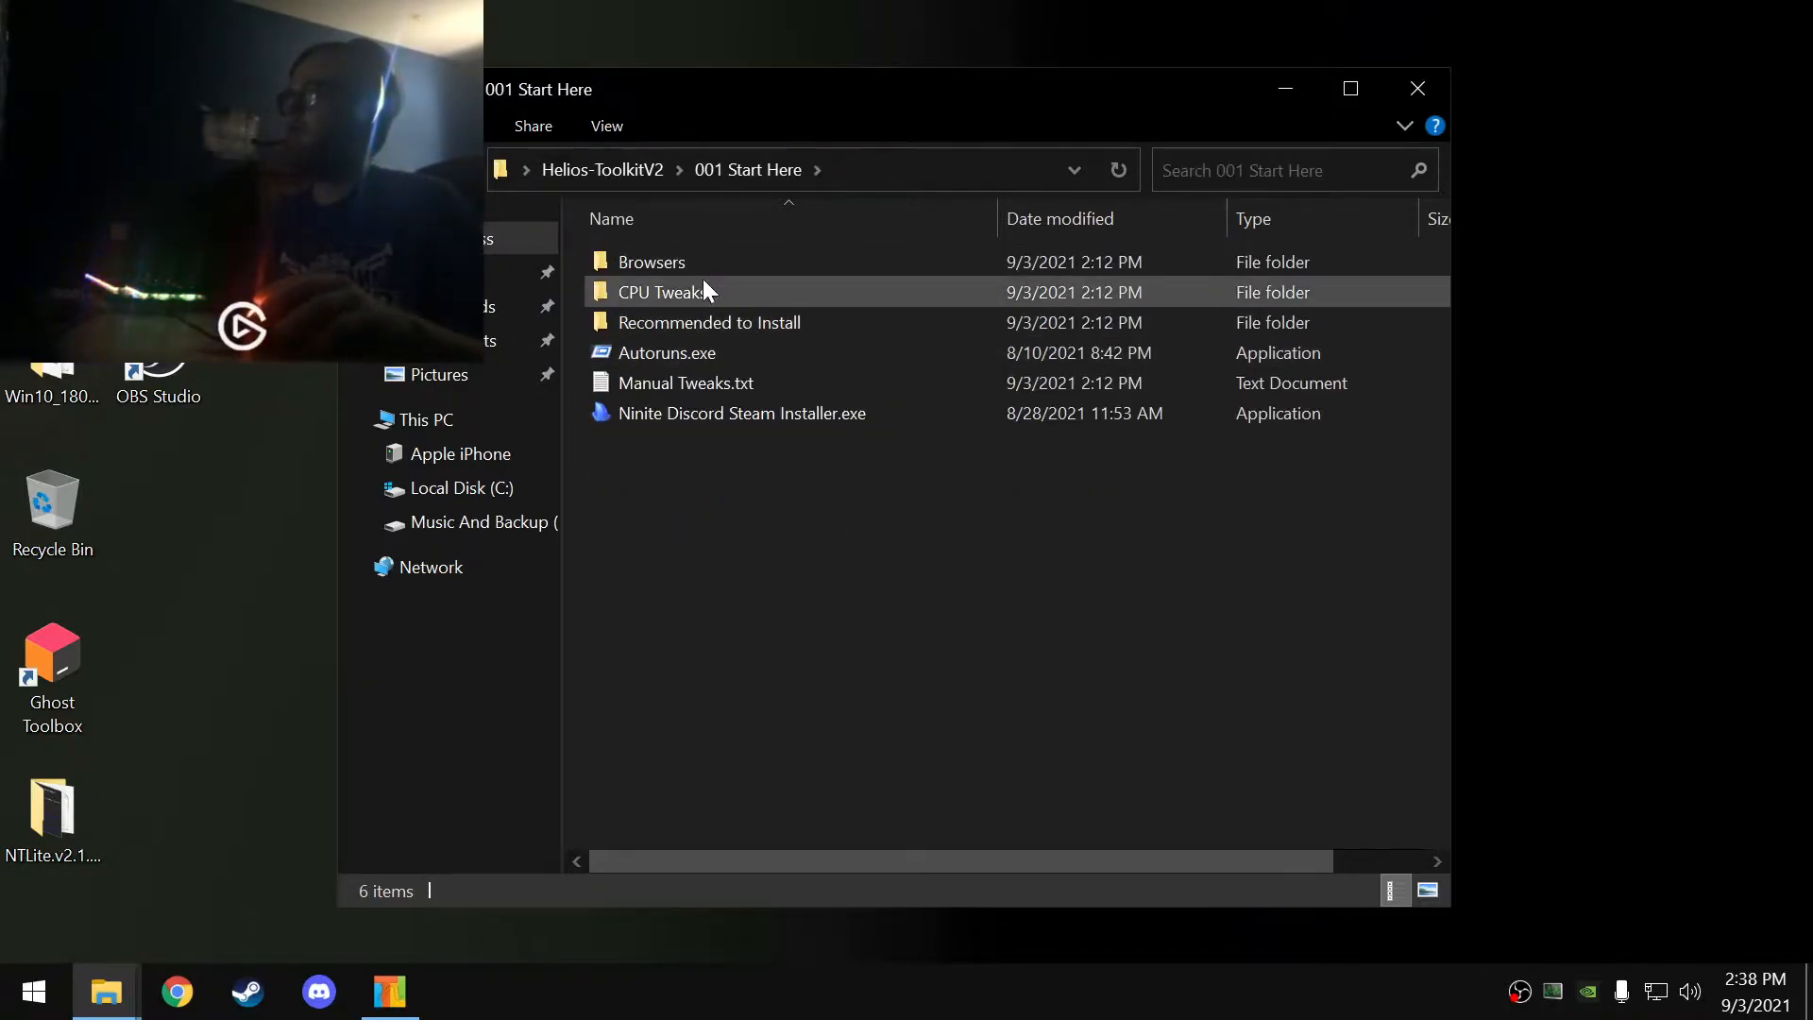
double_click(677, 267)
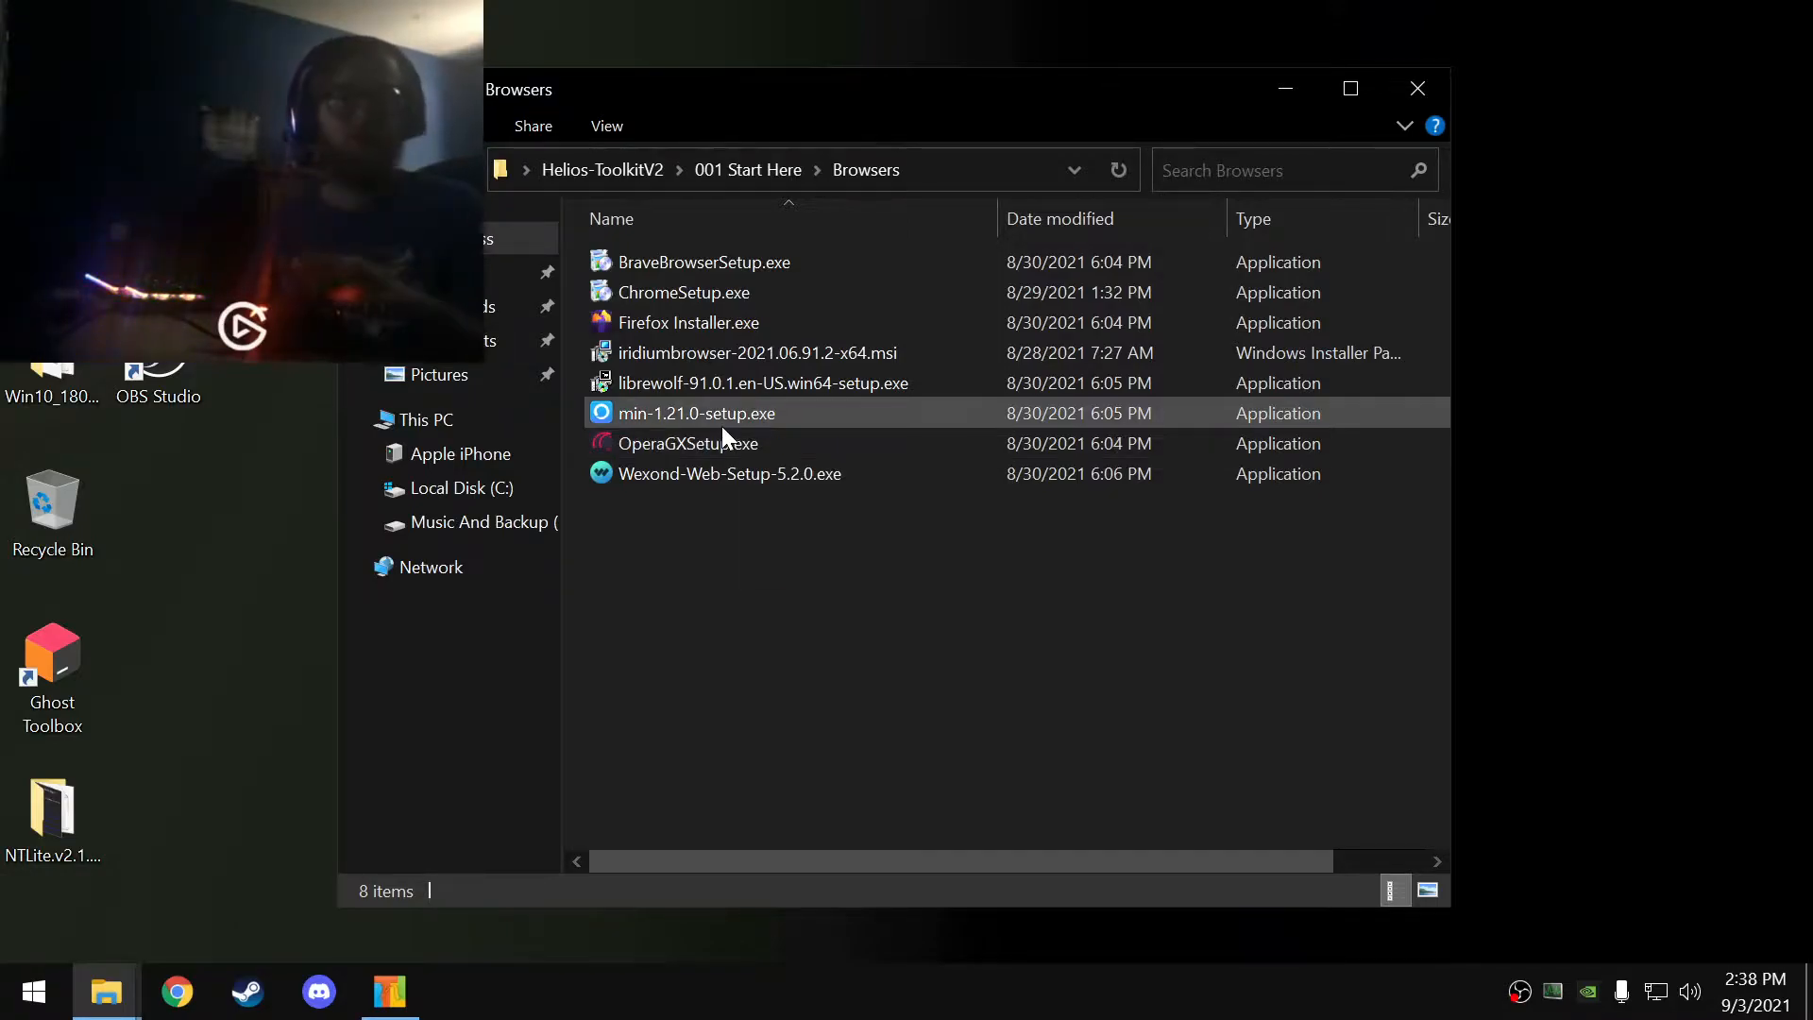
left_click(736, 169)
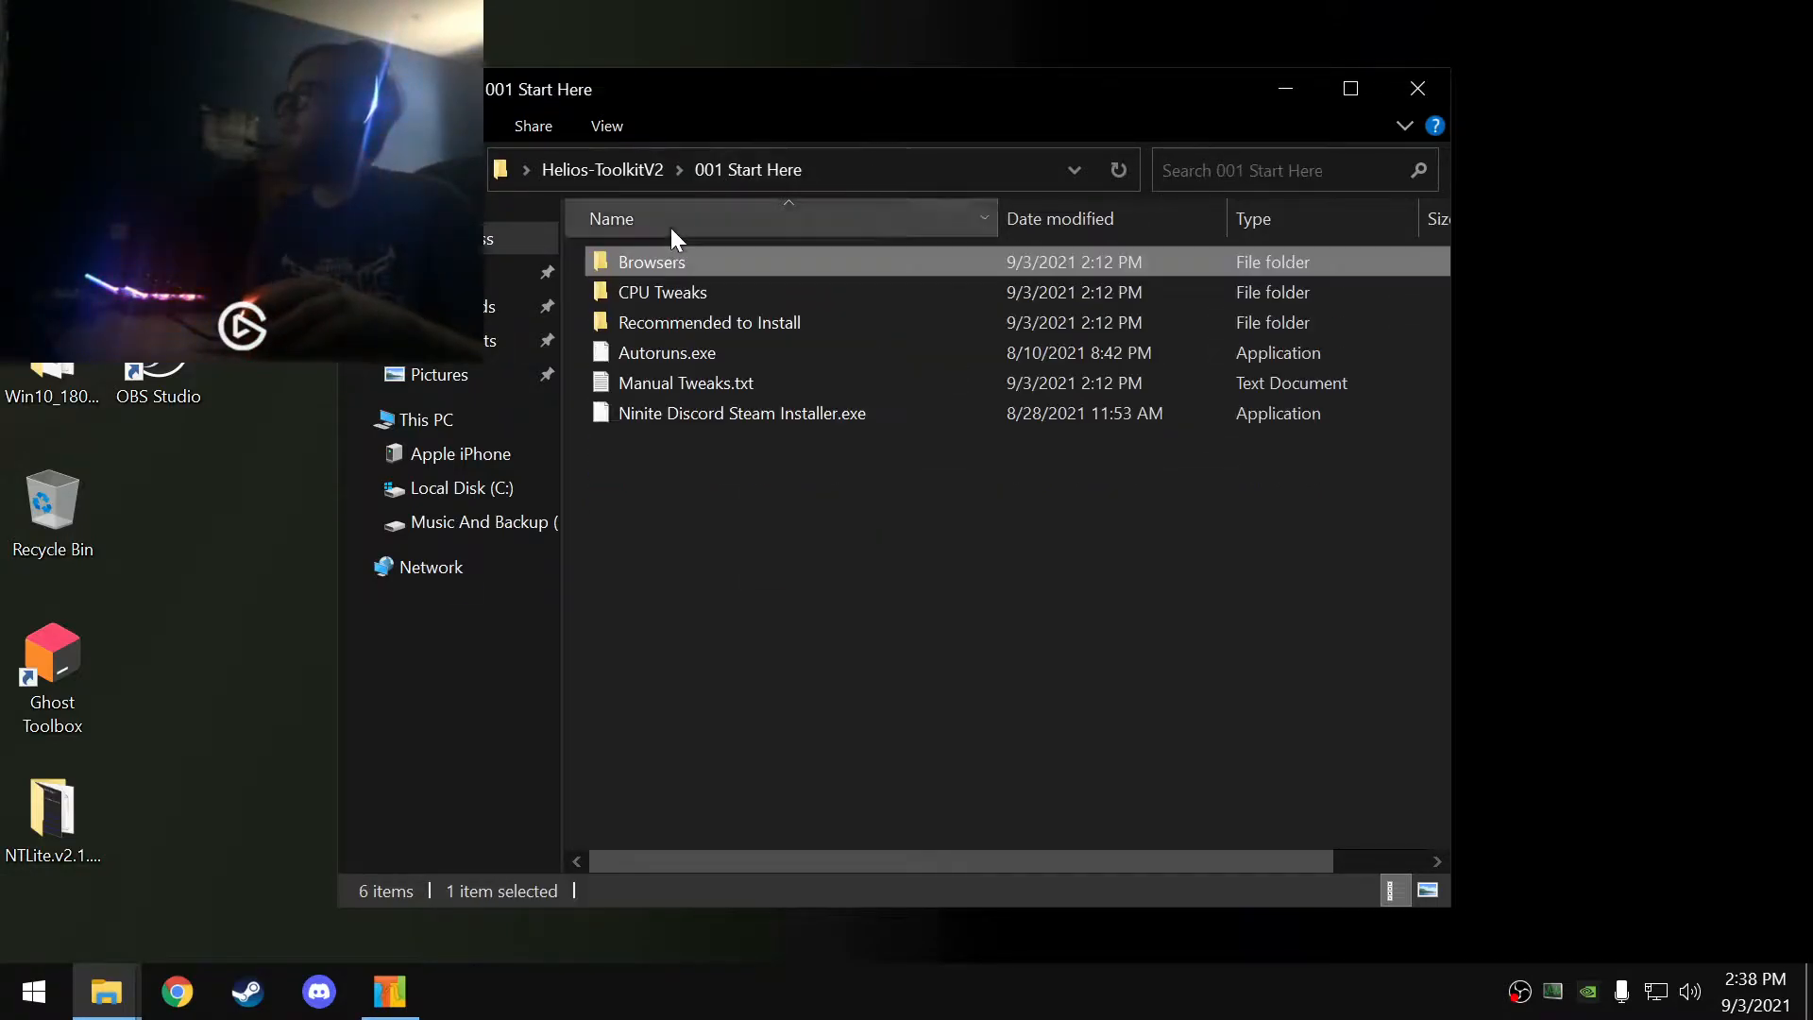
- Create a text document named "DONT DO THIS ON AMD OR RYZEN CPUS.txt" in the CPU Tweaks folder
double_click(663, 287)
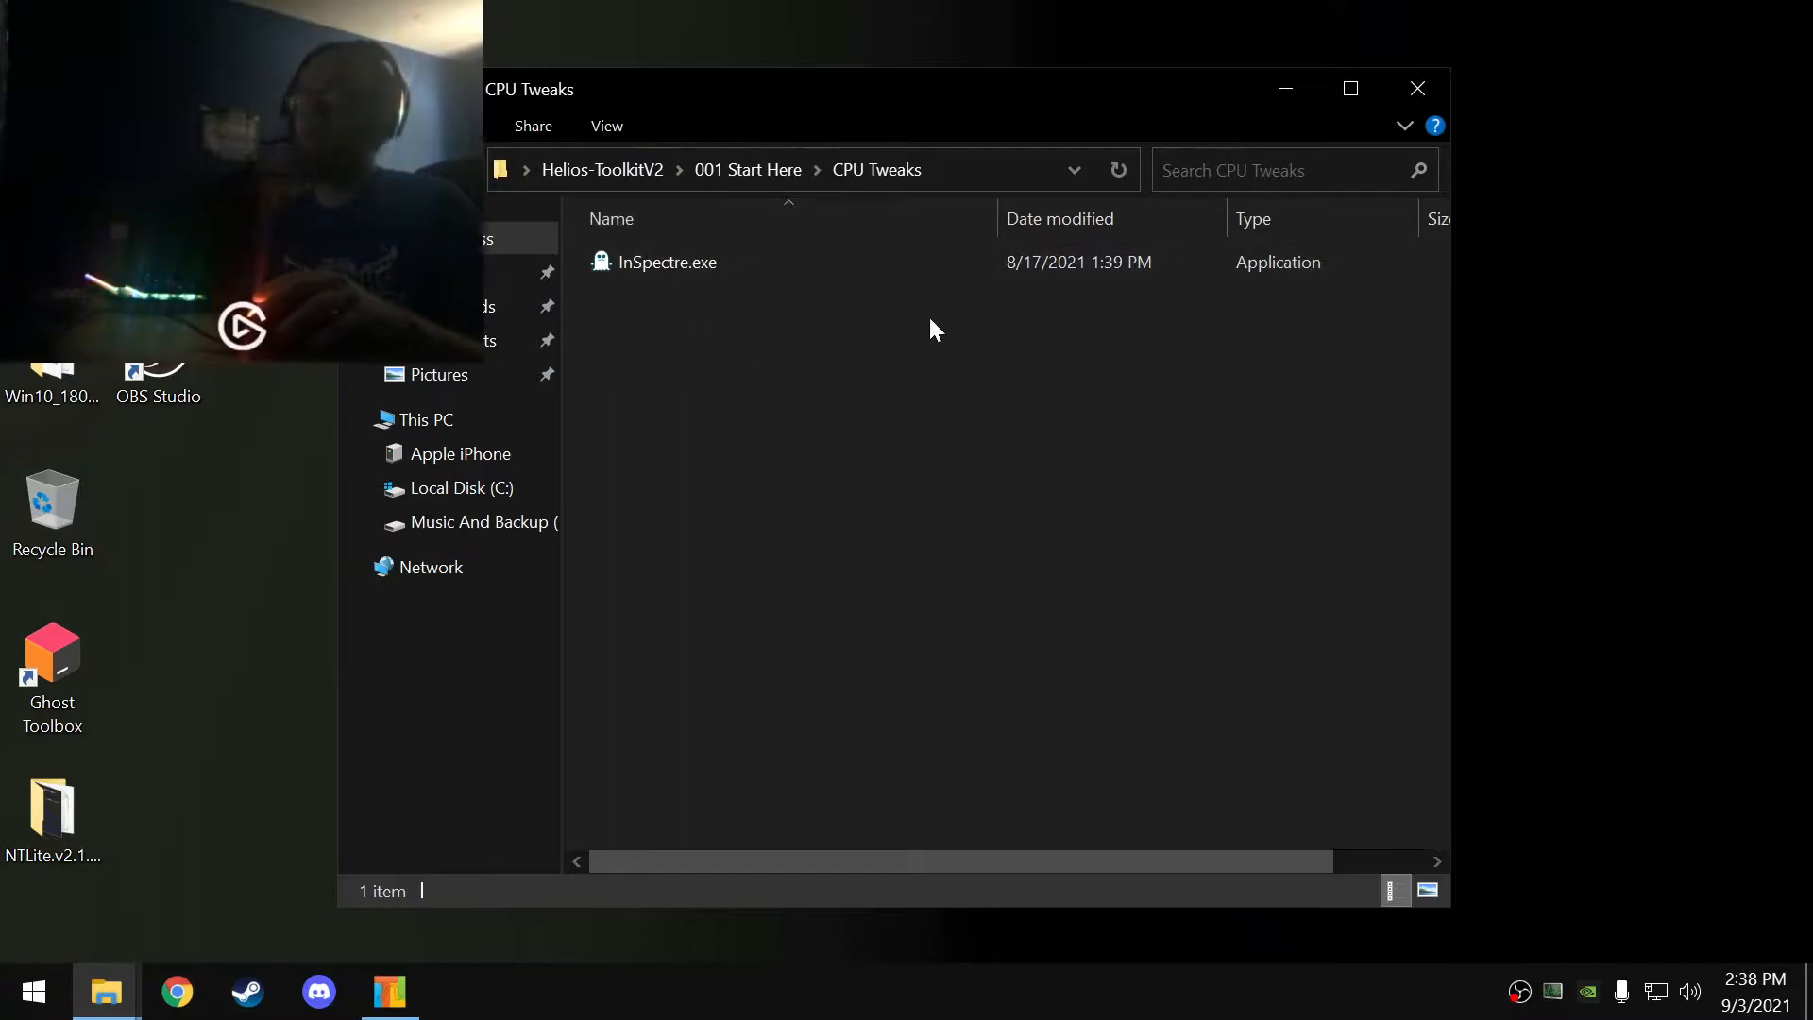
right_click(634, 320)
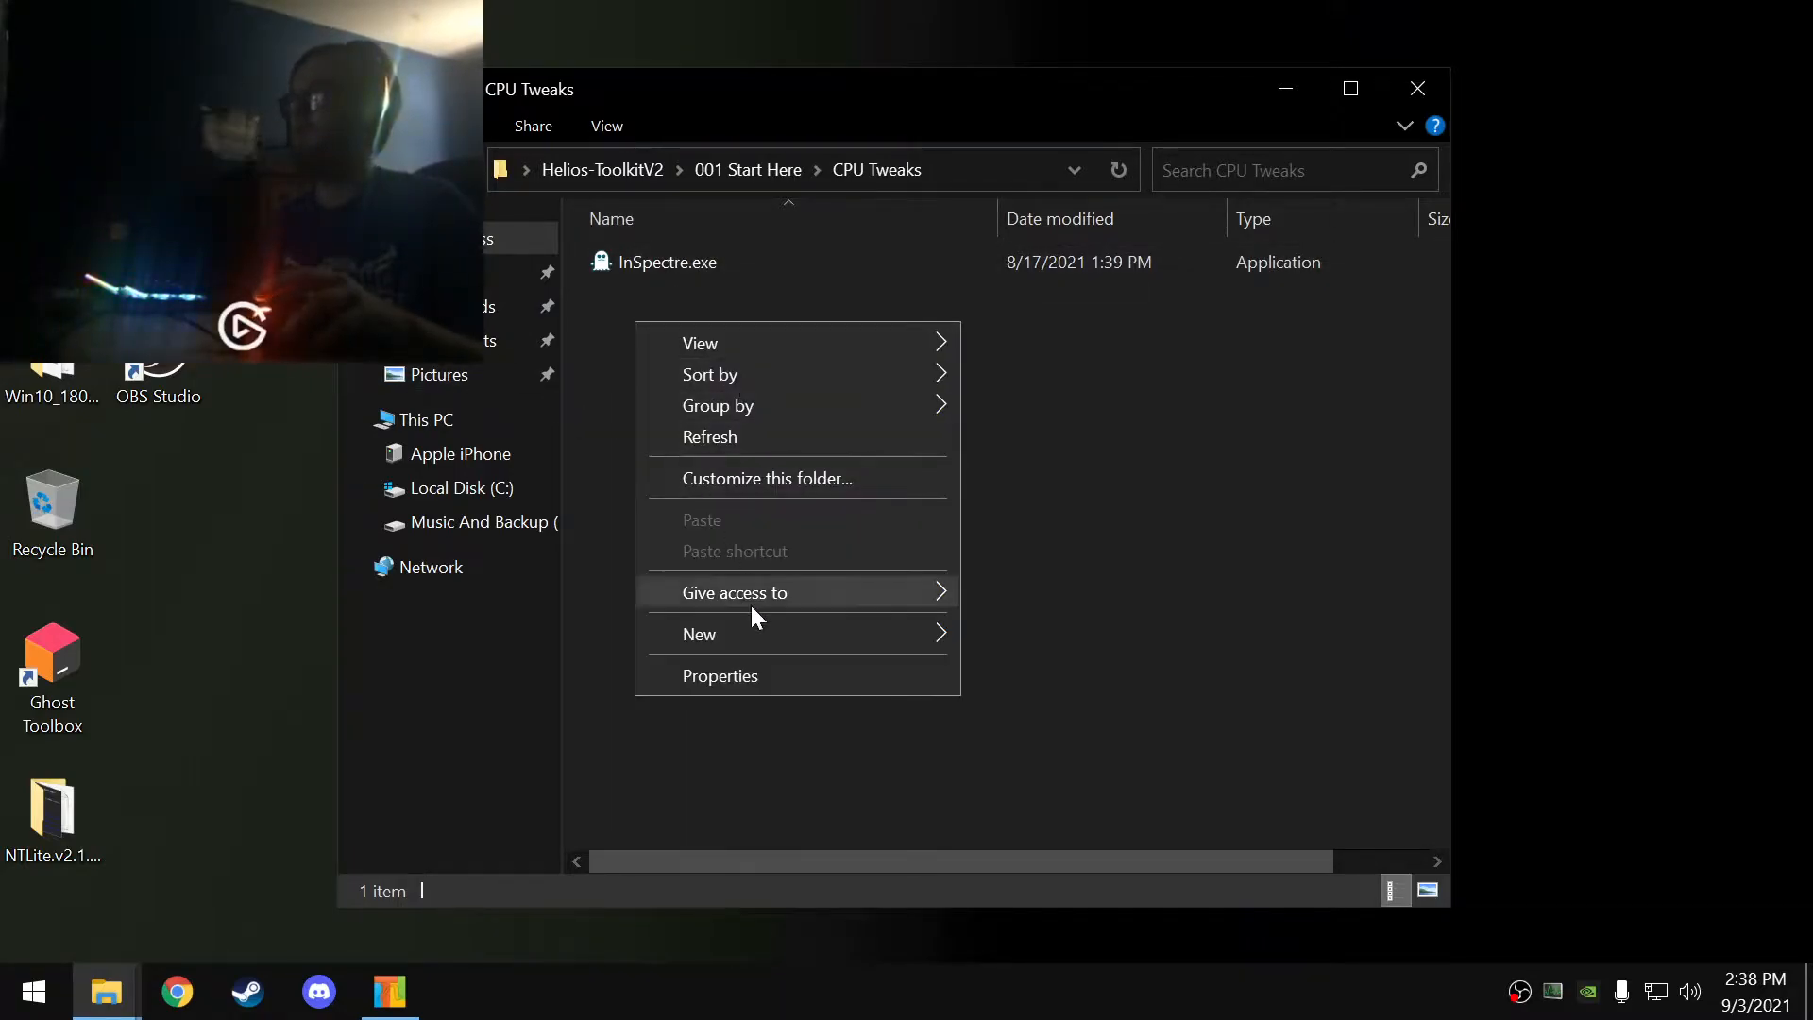
mouse_move(759, 635)
left_click(1029, 771)
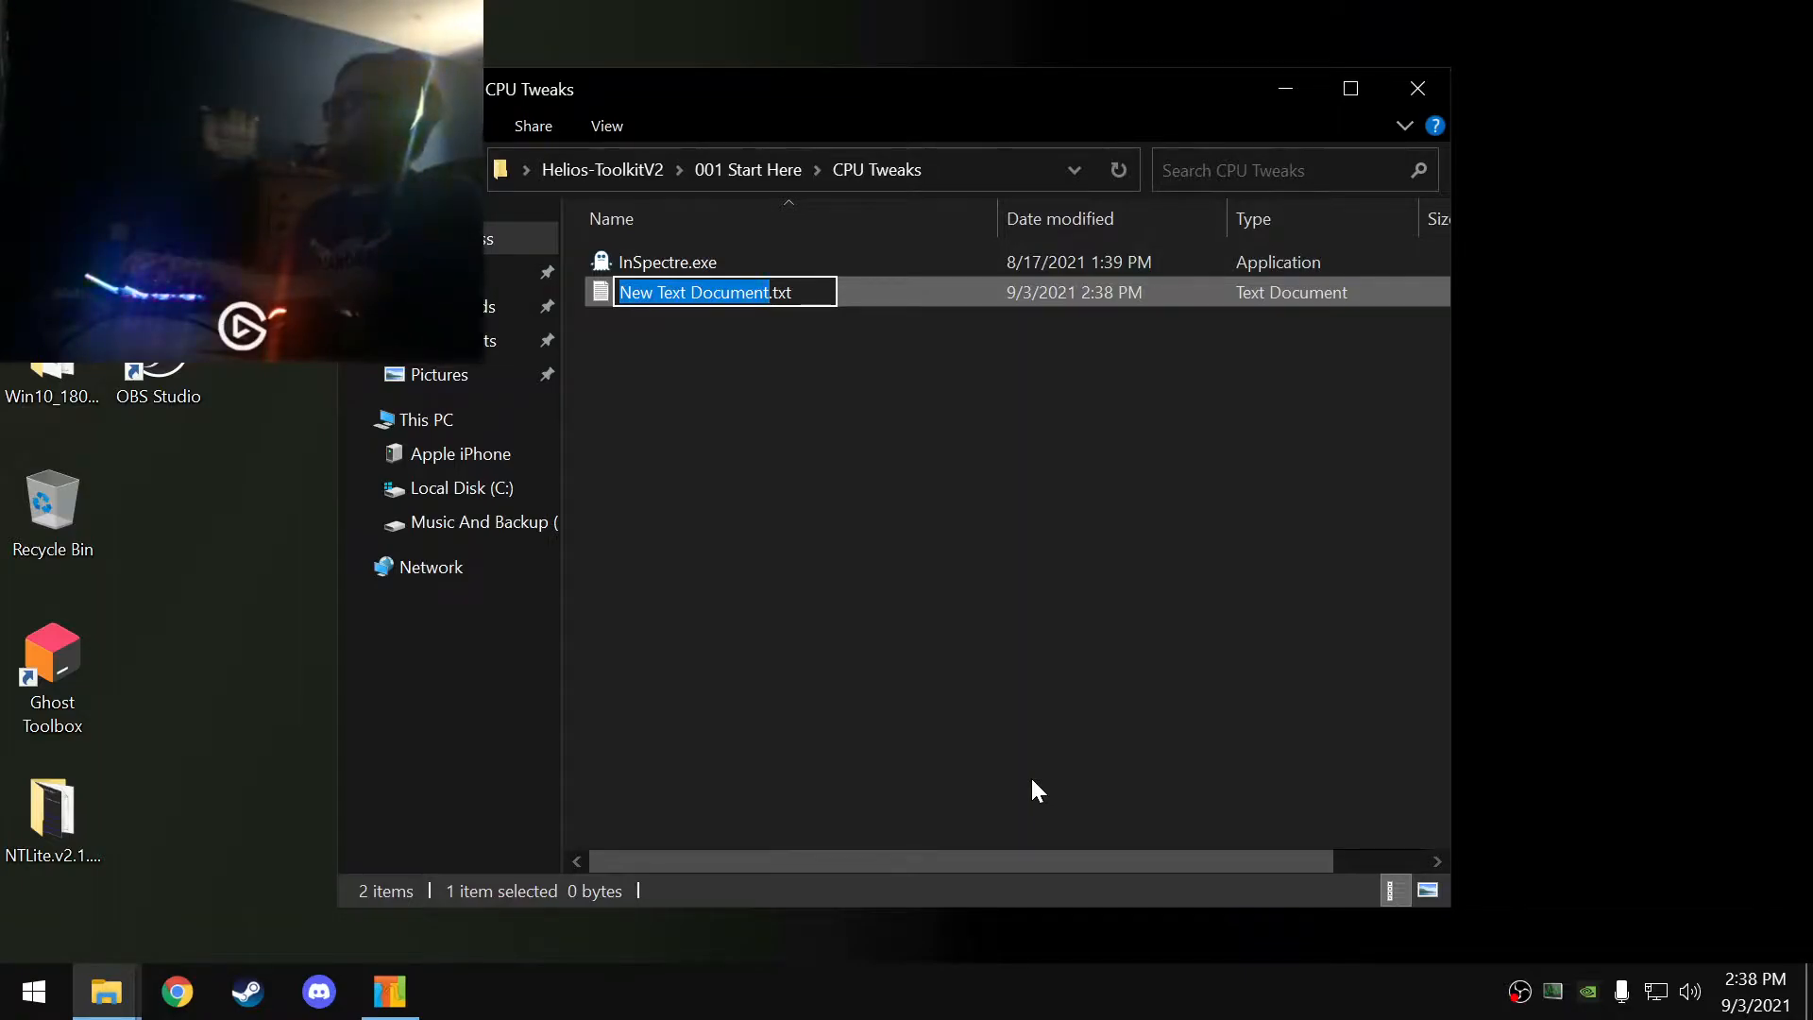
type("DONT DO THIS ON")
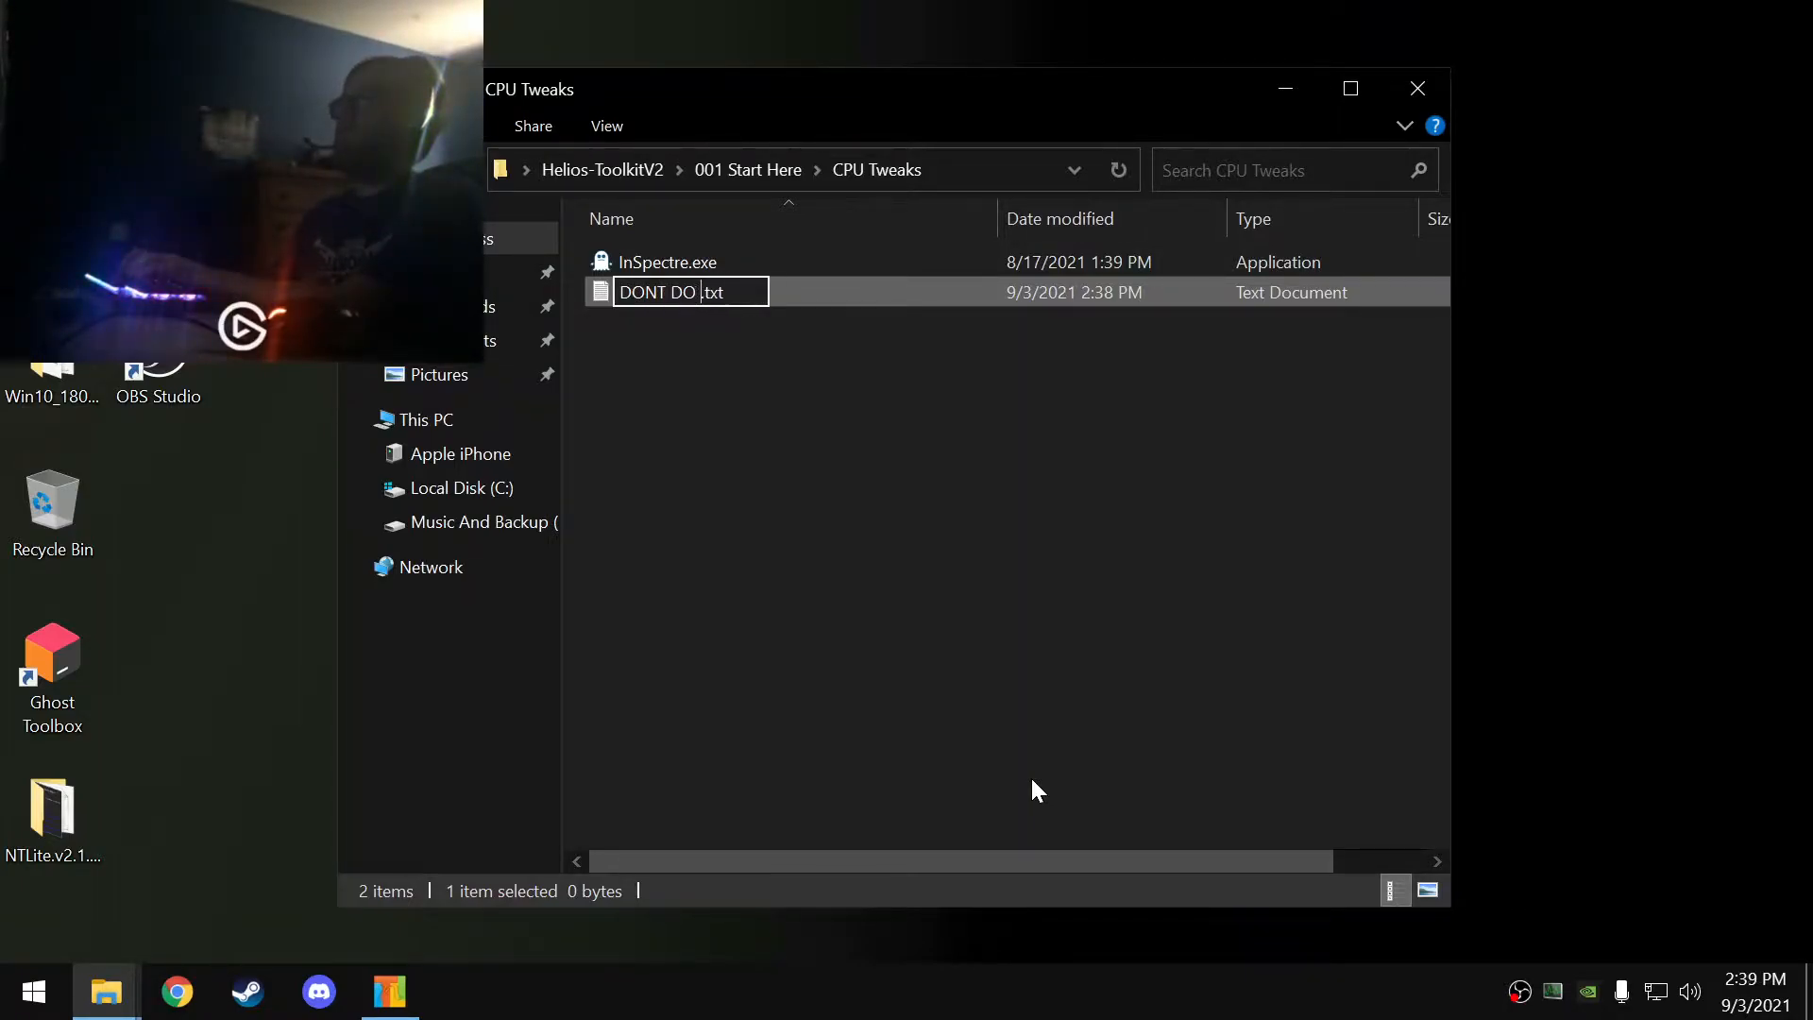
type(" A")
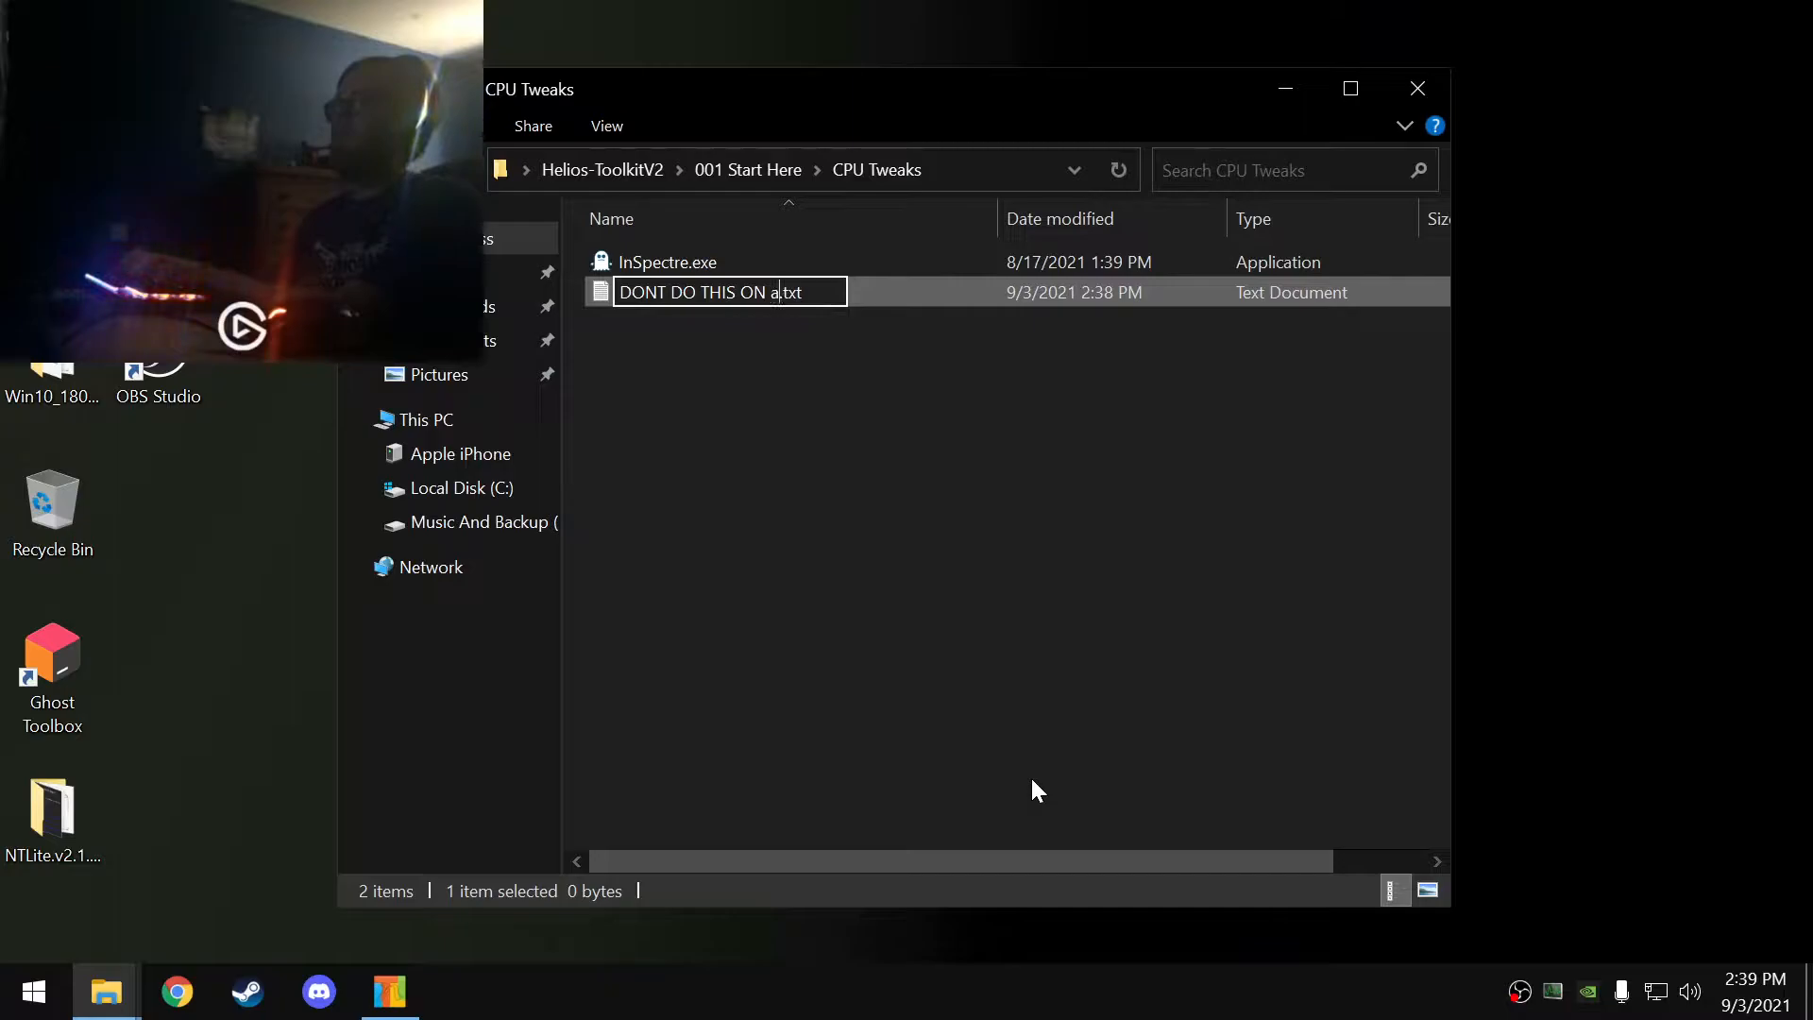
type("MD OR ")
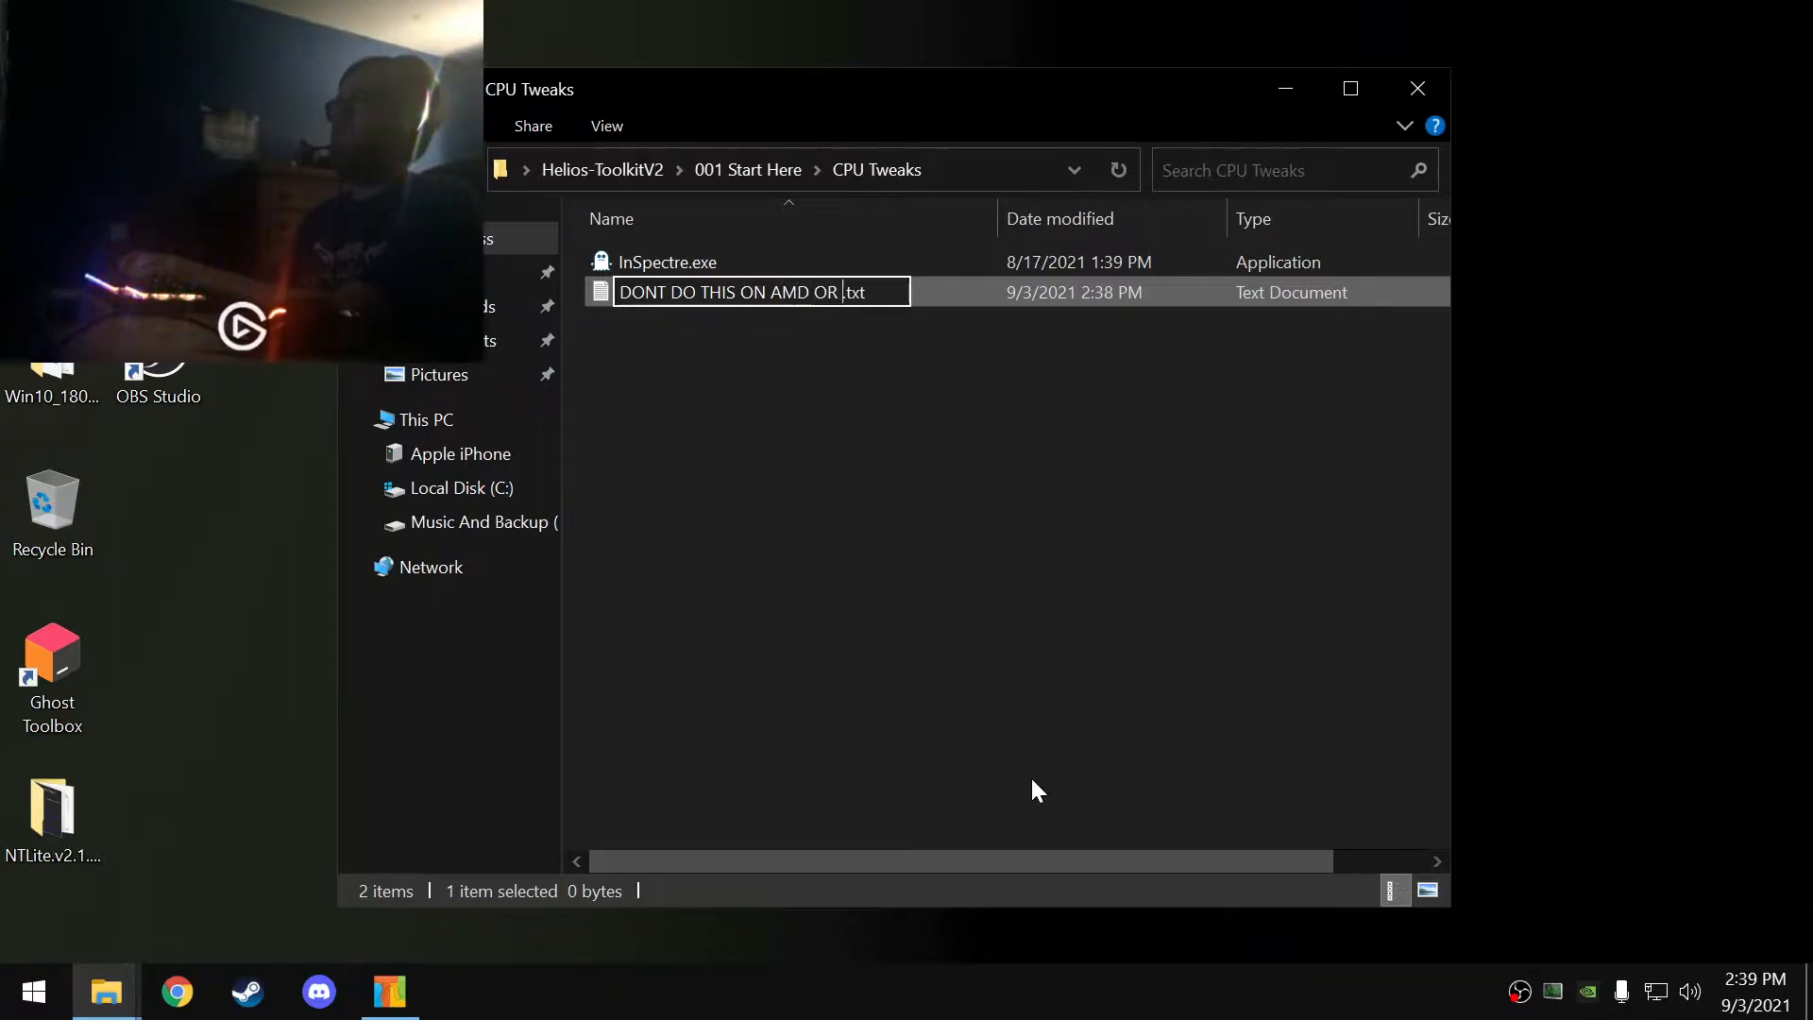
type("RYZEN ")
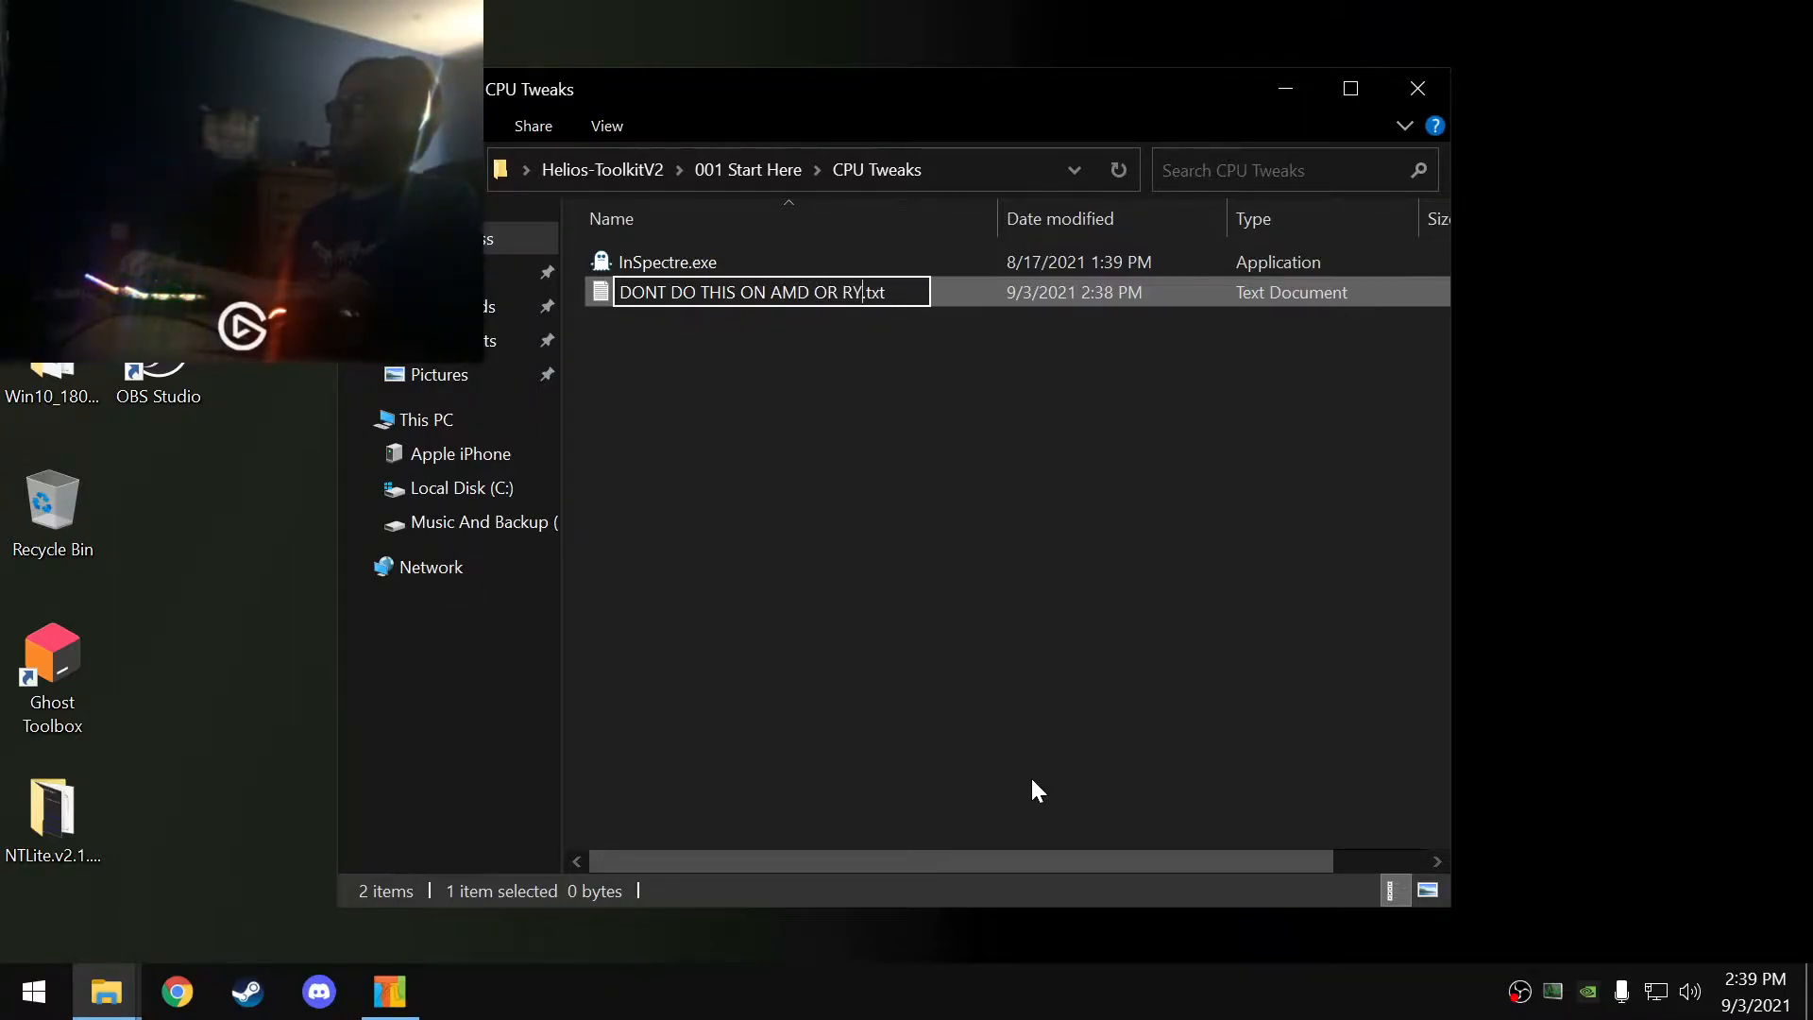
type("CPU")
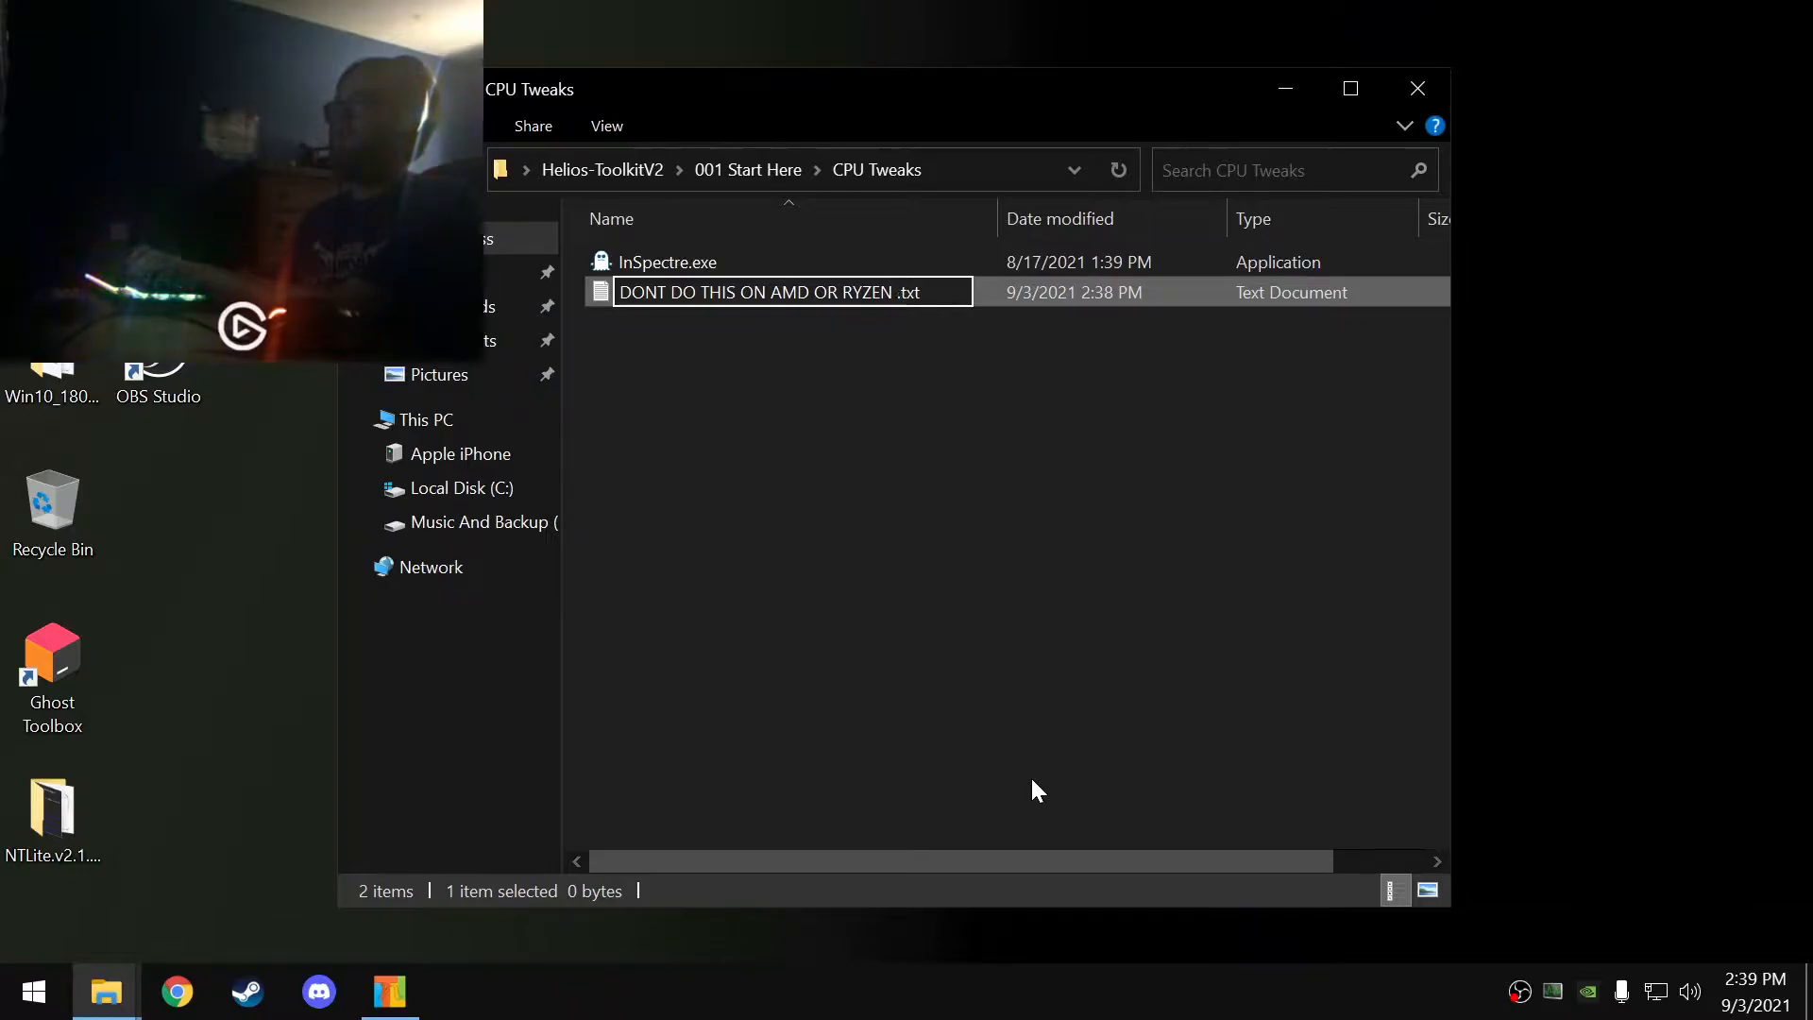
key("Return")
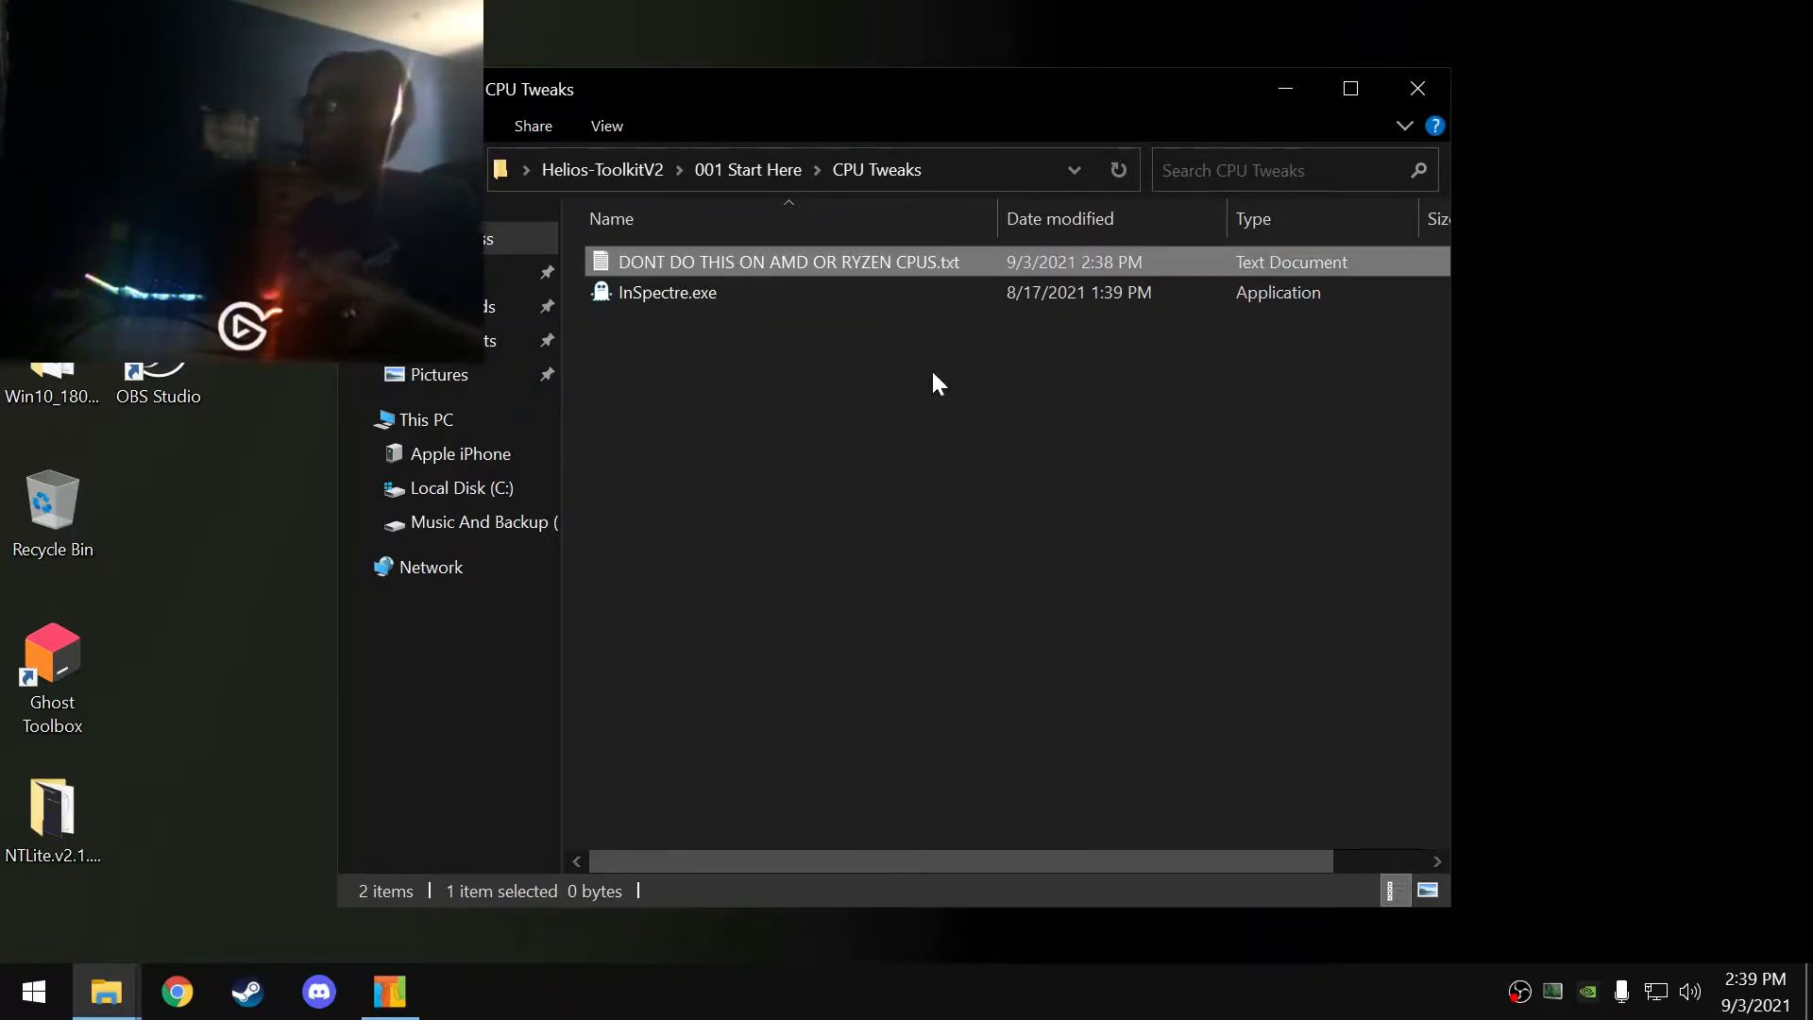
- Review the setup files in the Recommended to Install subfolder of 001 Start Here, and return to the parent folder
left_click(639, 166)
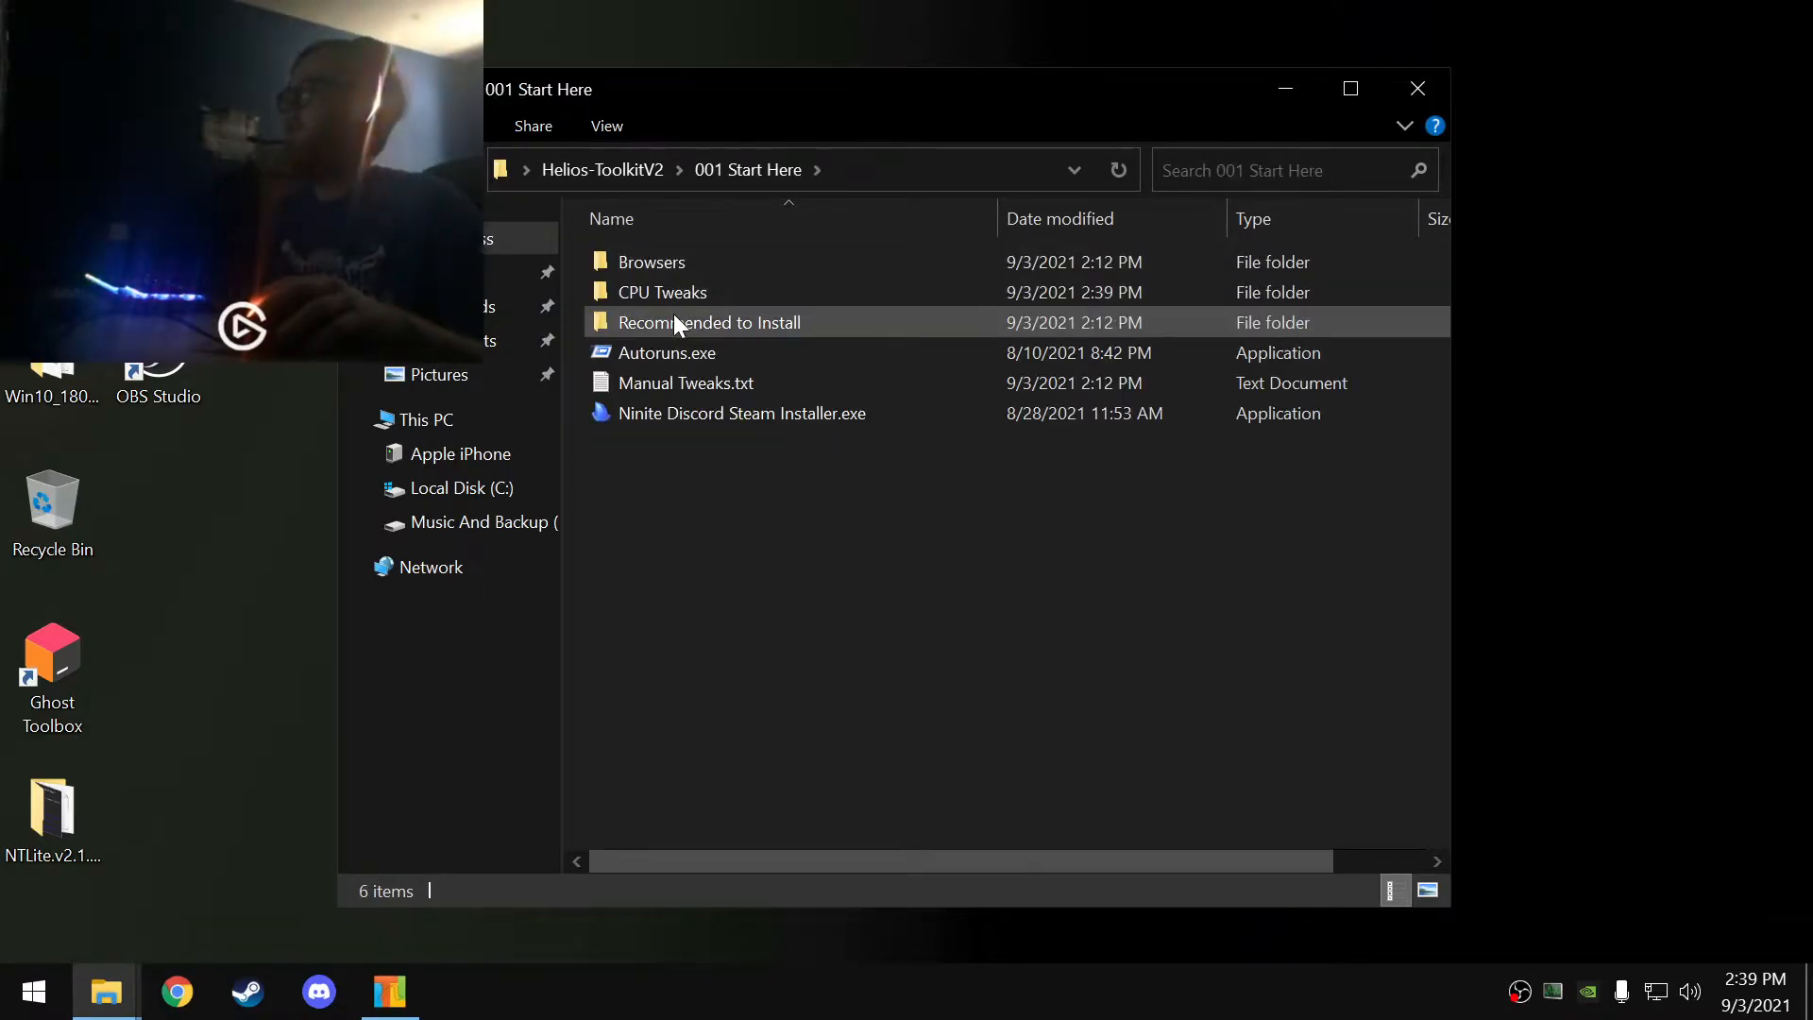
double_click(670, 314)
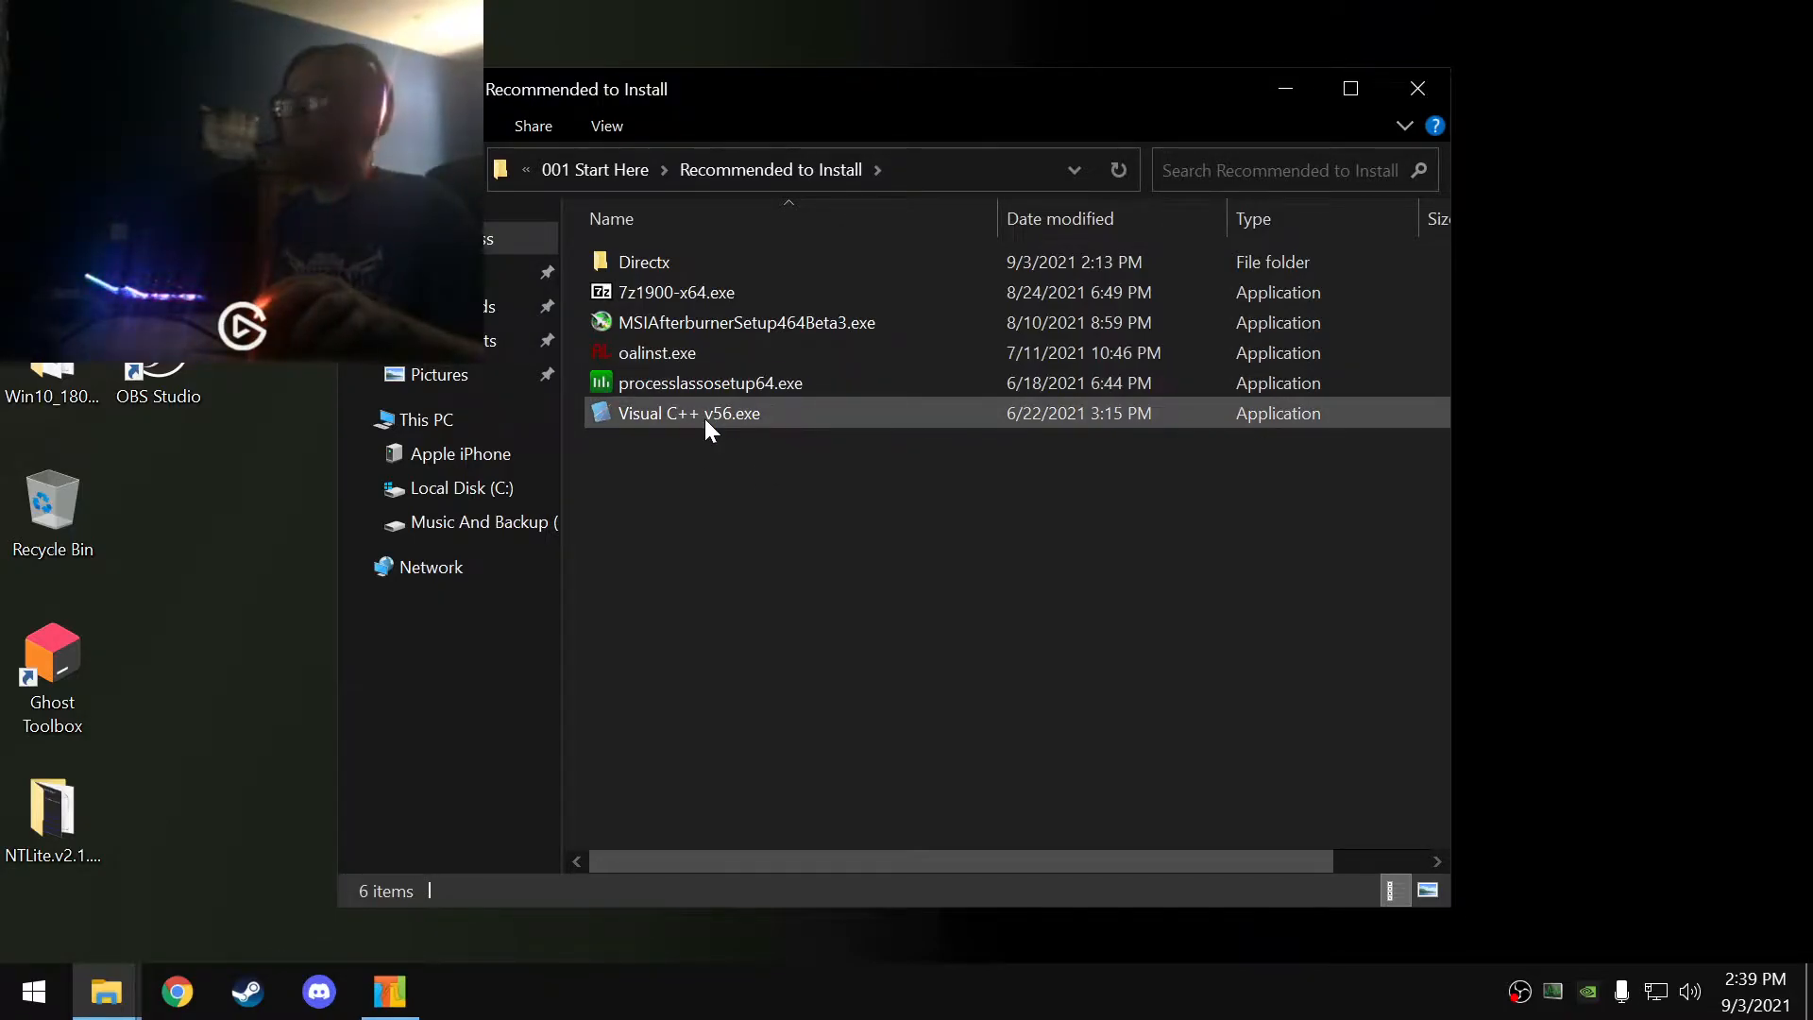
left_click(630, 171)
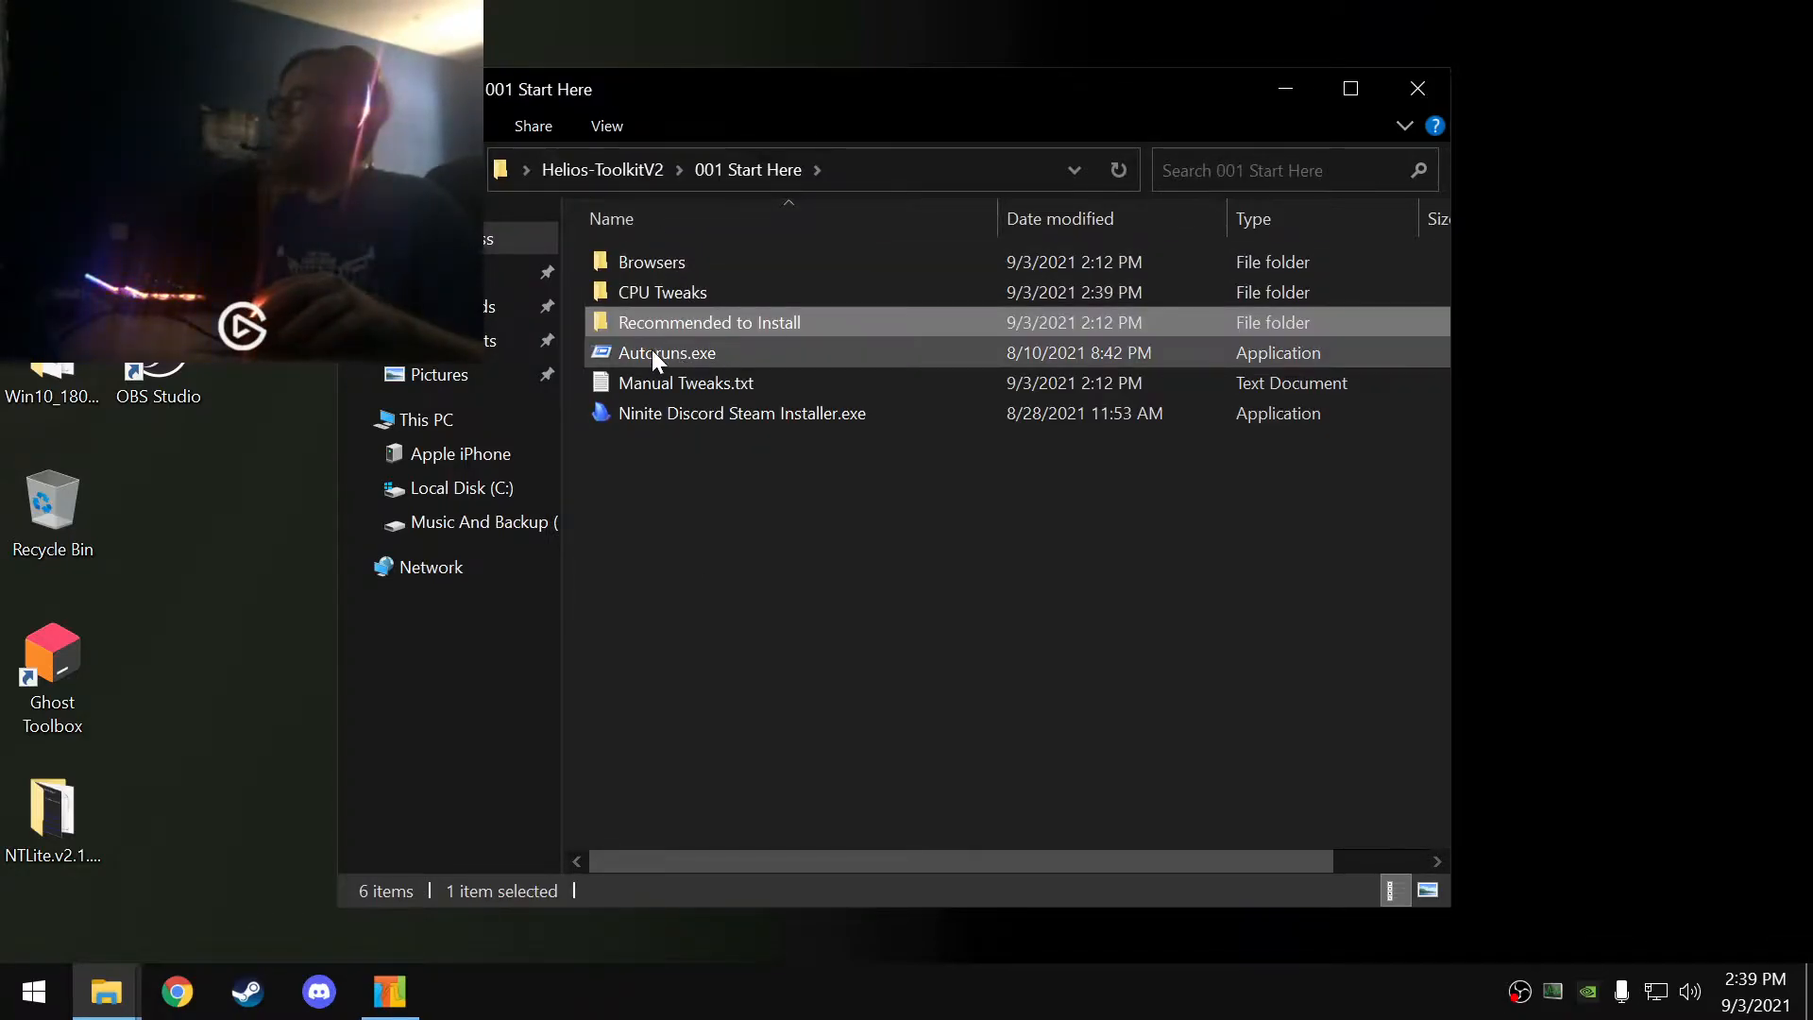
- Open Manual Tweaks.txt and correct "coco" to "choco" in the Windows Package Manager line
double_click(684, 376)
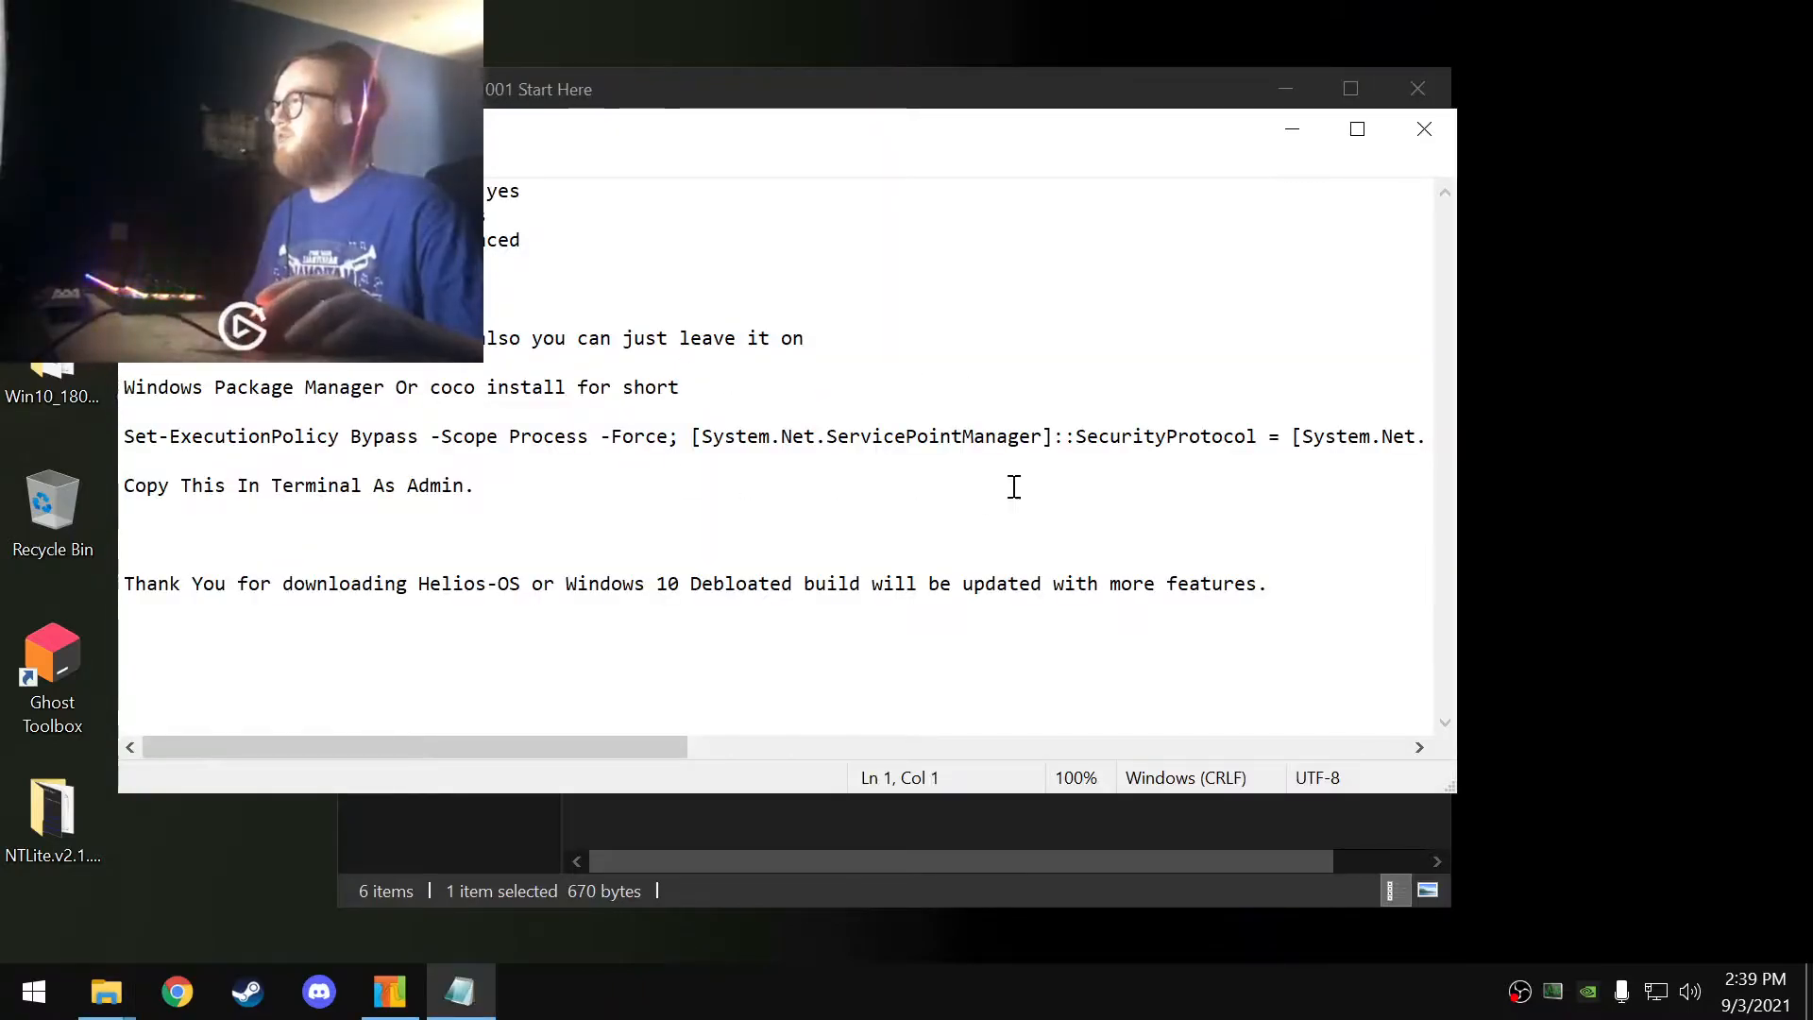
mouse_move(521, 749)
left_mouse_down()
mouse_move(473, 744)
mouse_move(1262, 745)
mouse_move(631, 727)
mouse_move(519, 741)
left_mouse_up()
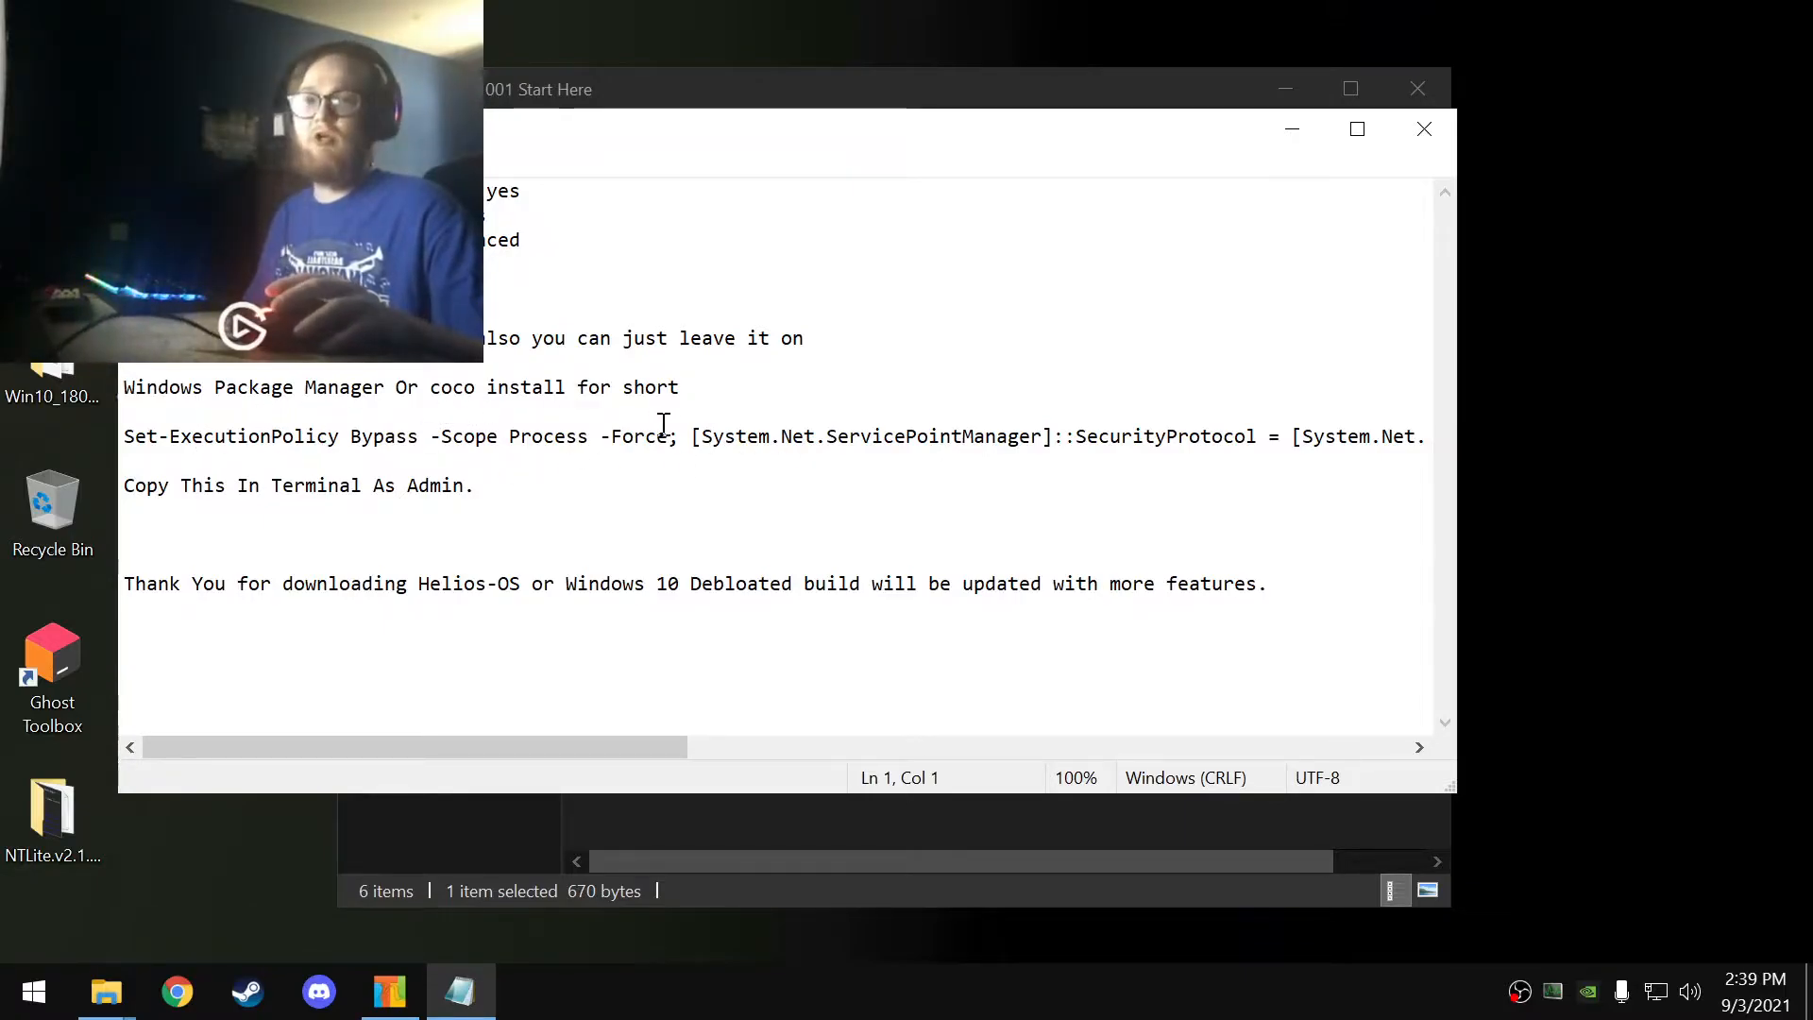
left_click(440, 387)
type("H")
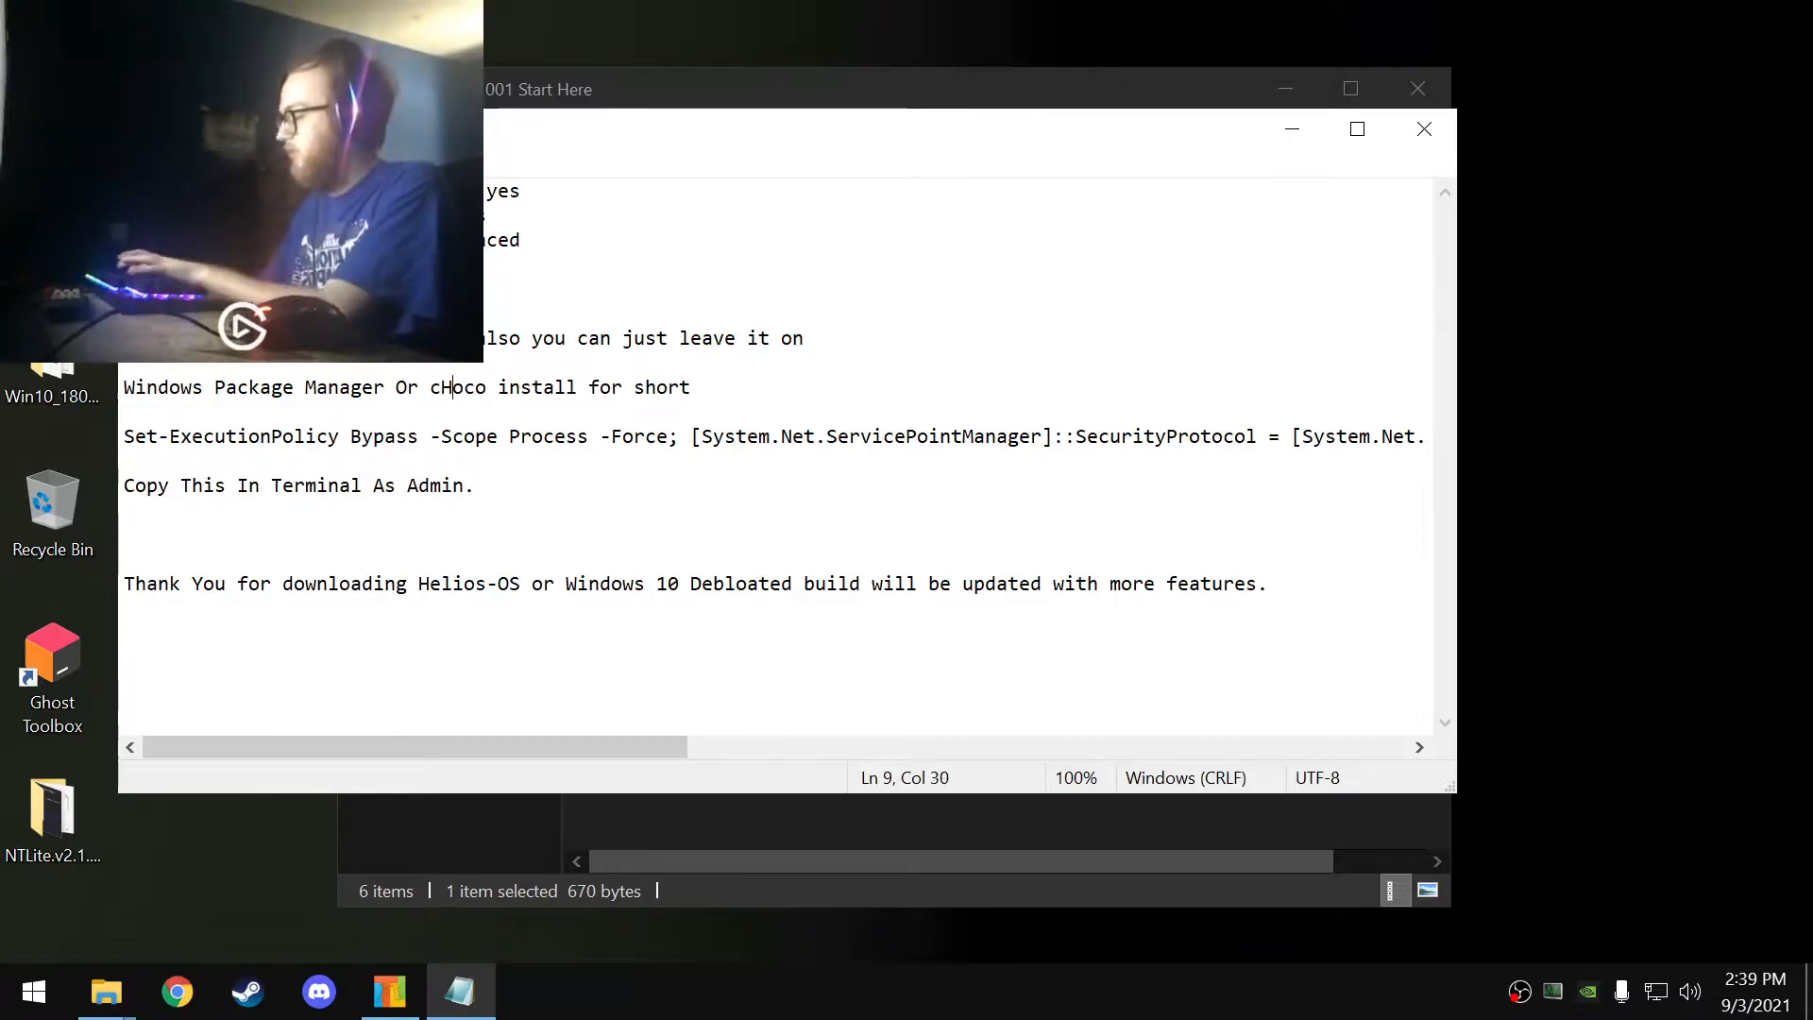
key("BackSpace")
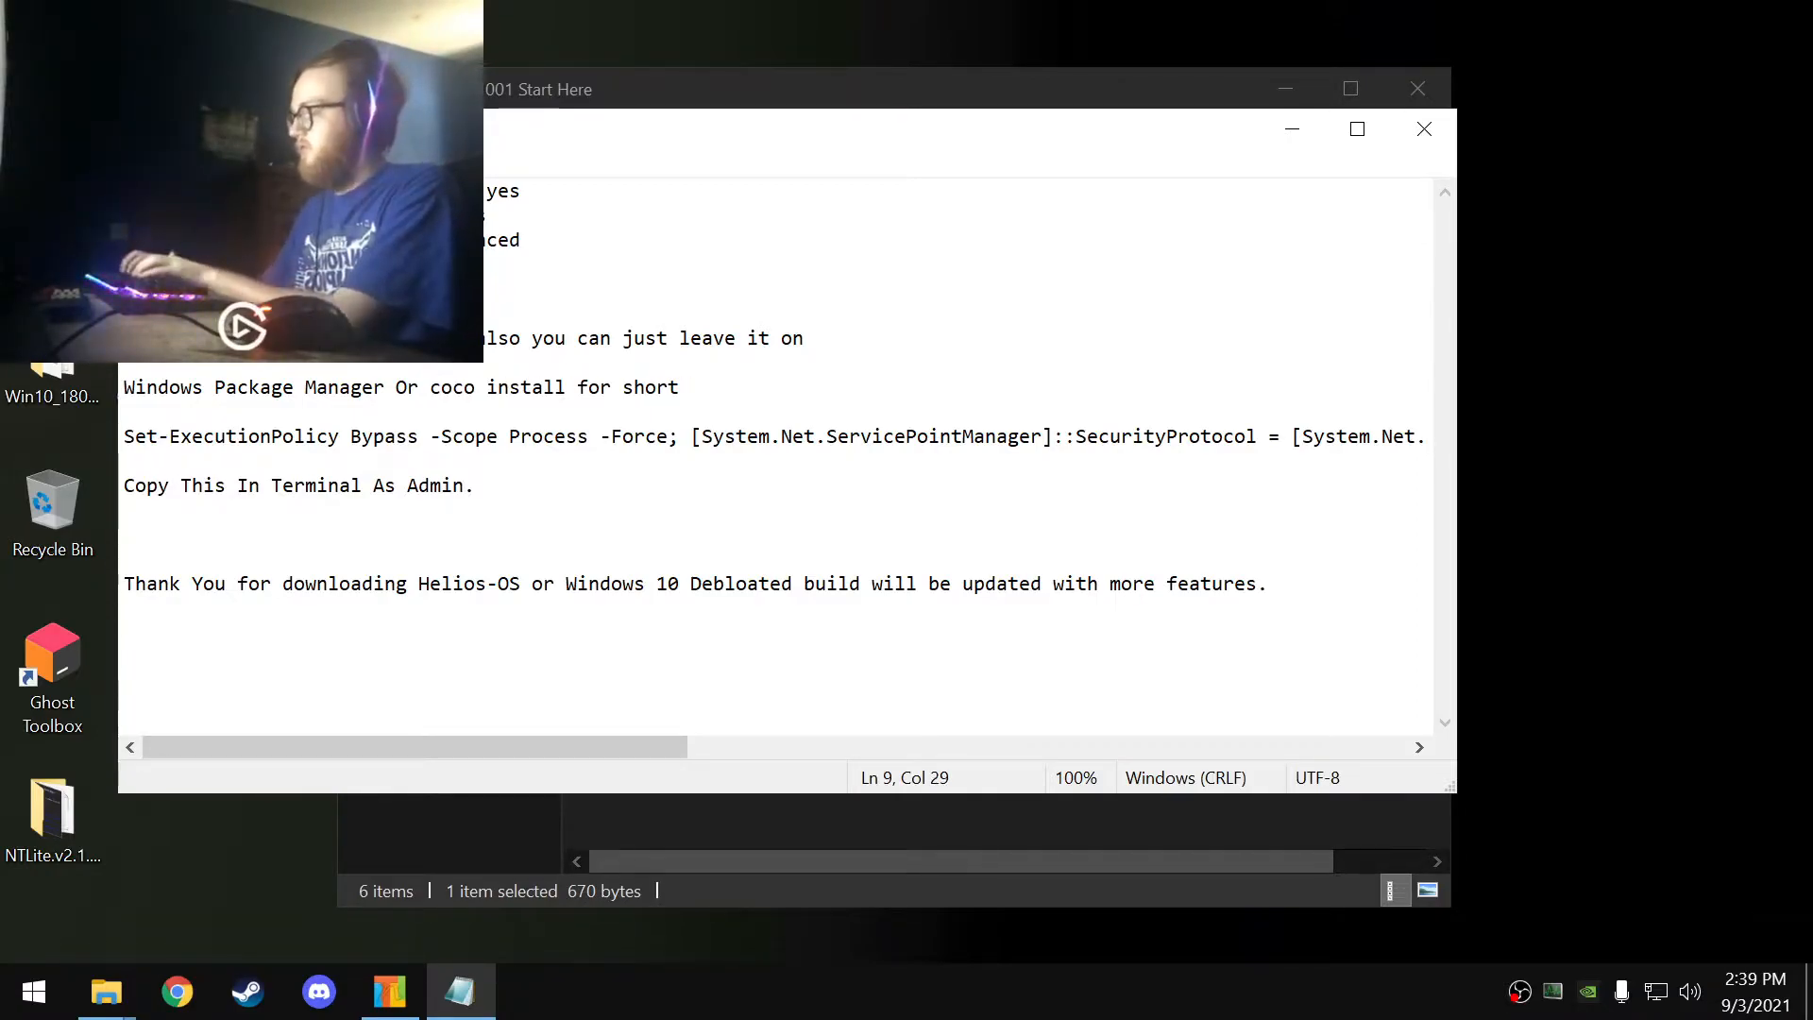
type("h")
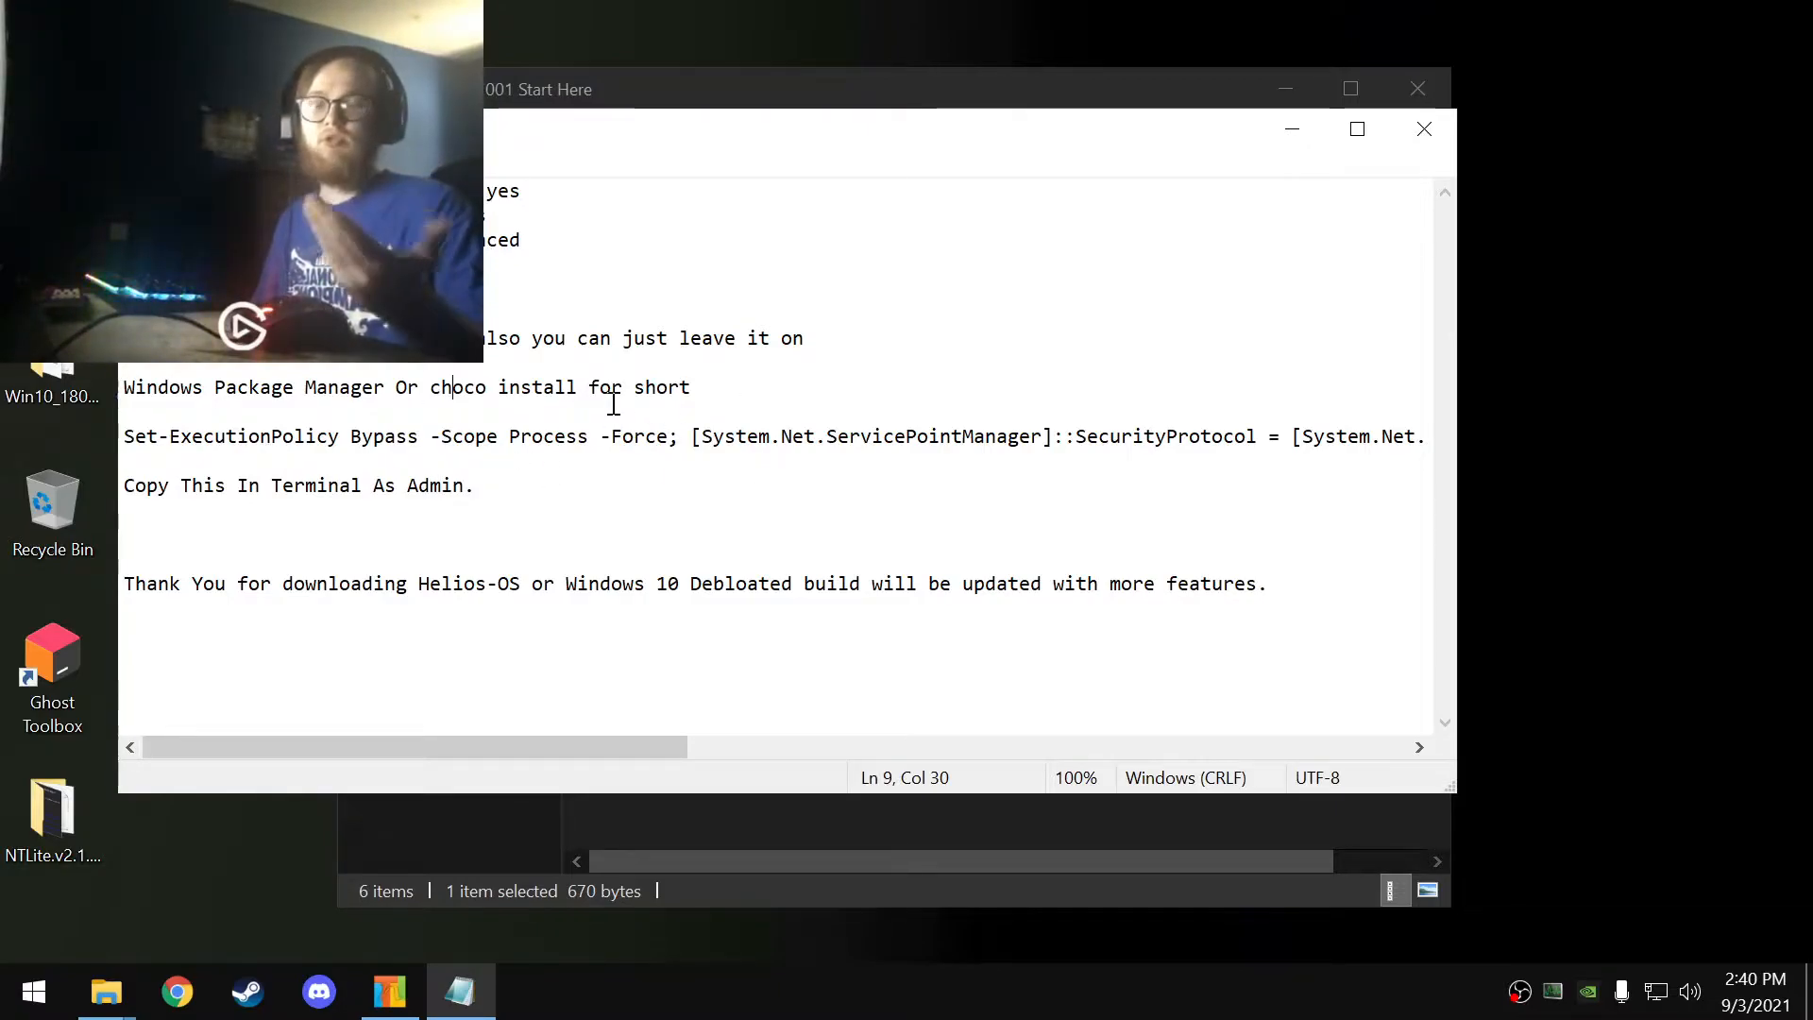
- Find Windows Terminal among the installed apps and view its additional launch options without starting it
left_click(5, 1009)
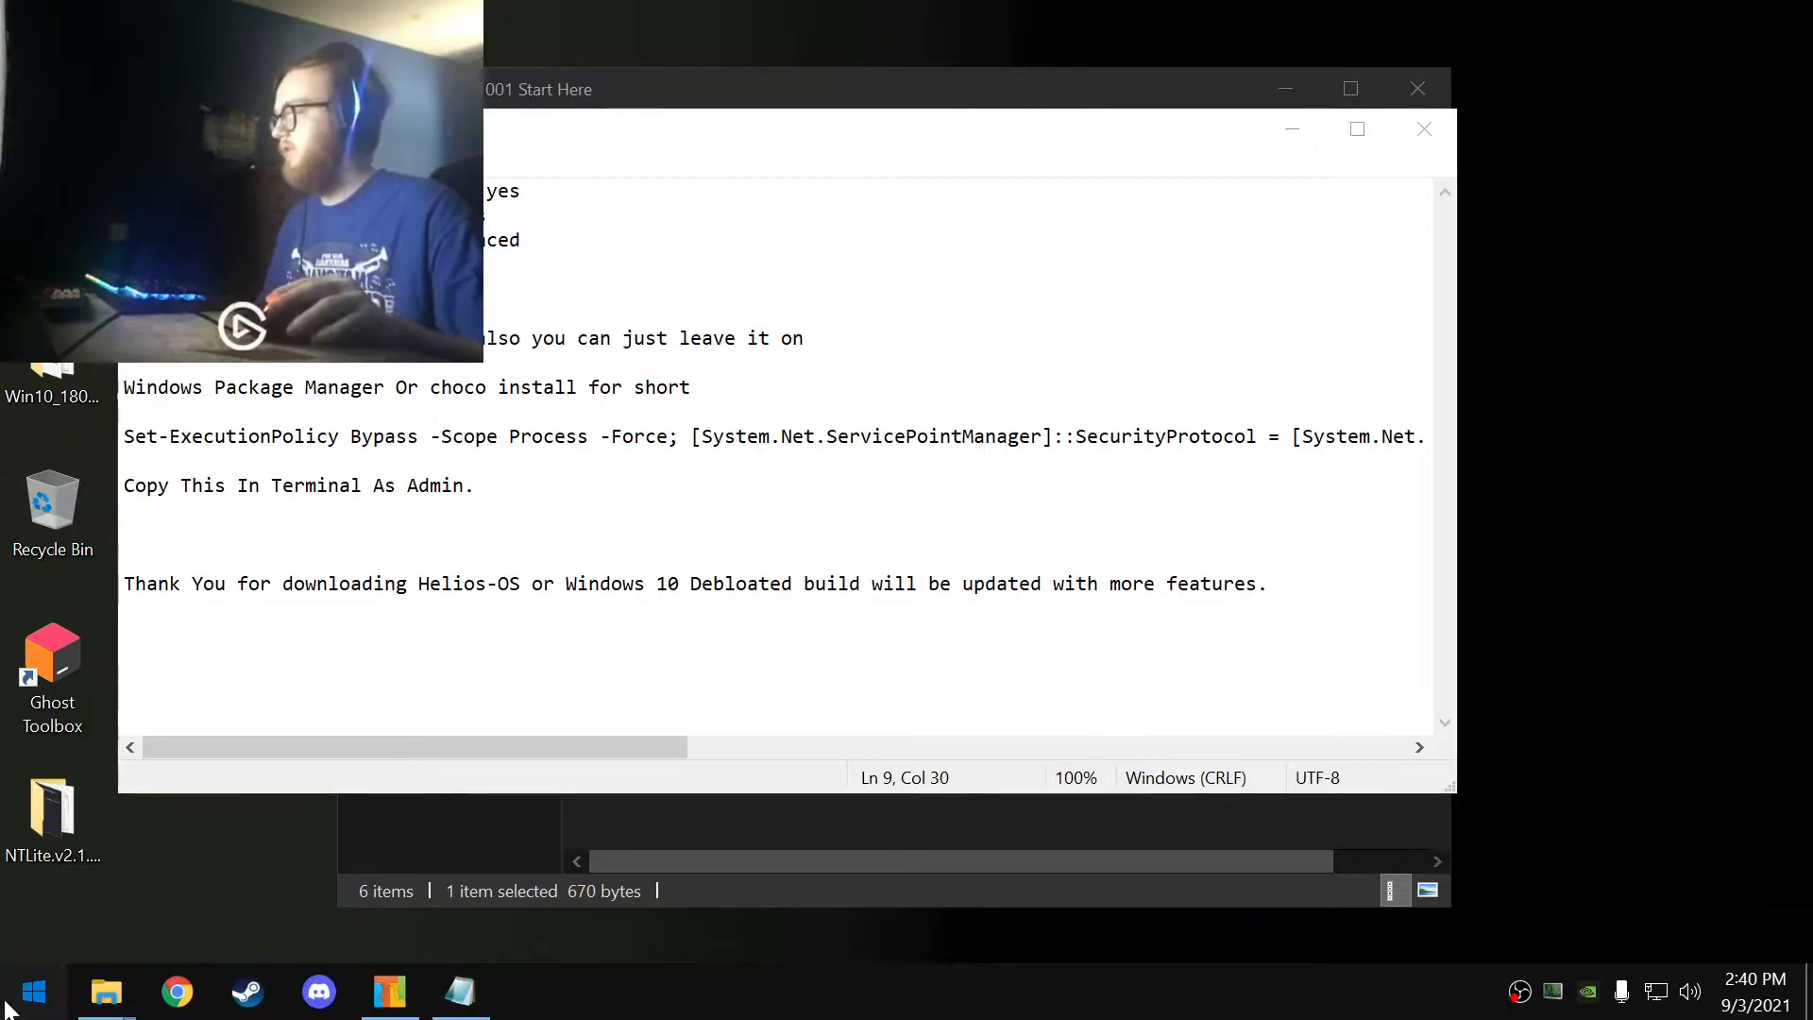
scroll(208, 786, "down", 5)
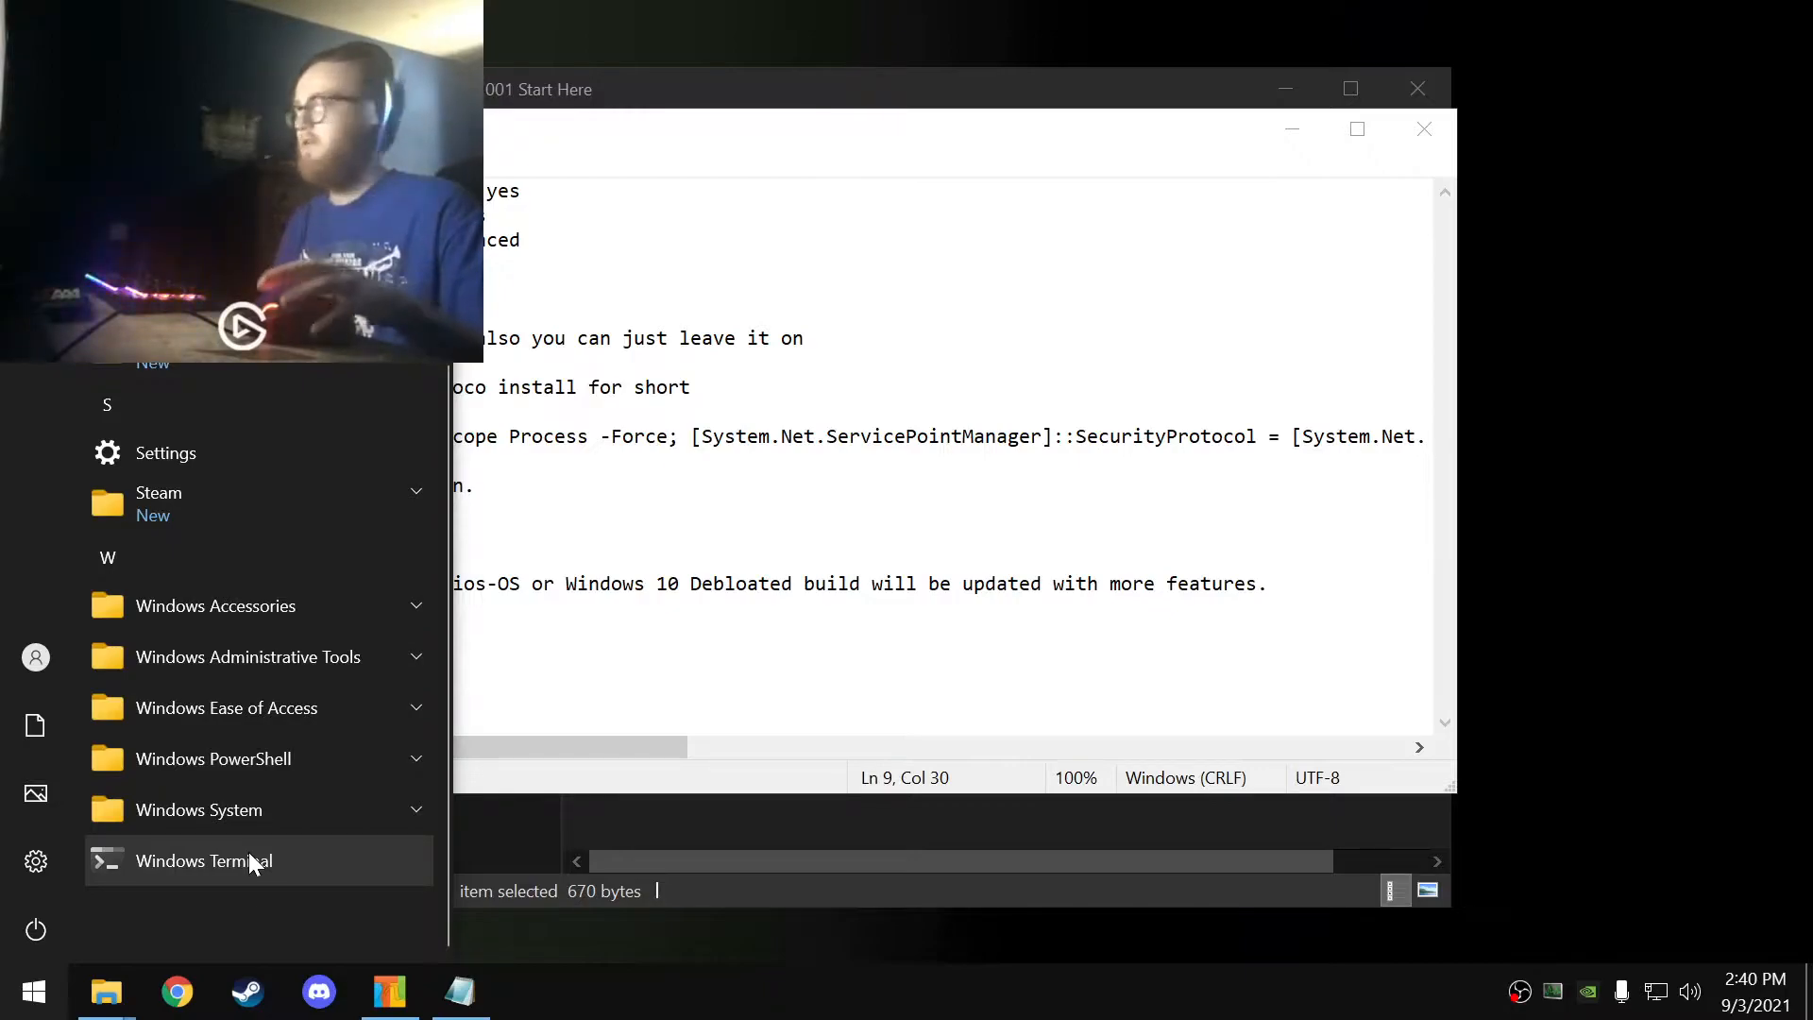
right_click(270, 867)
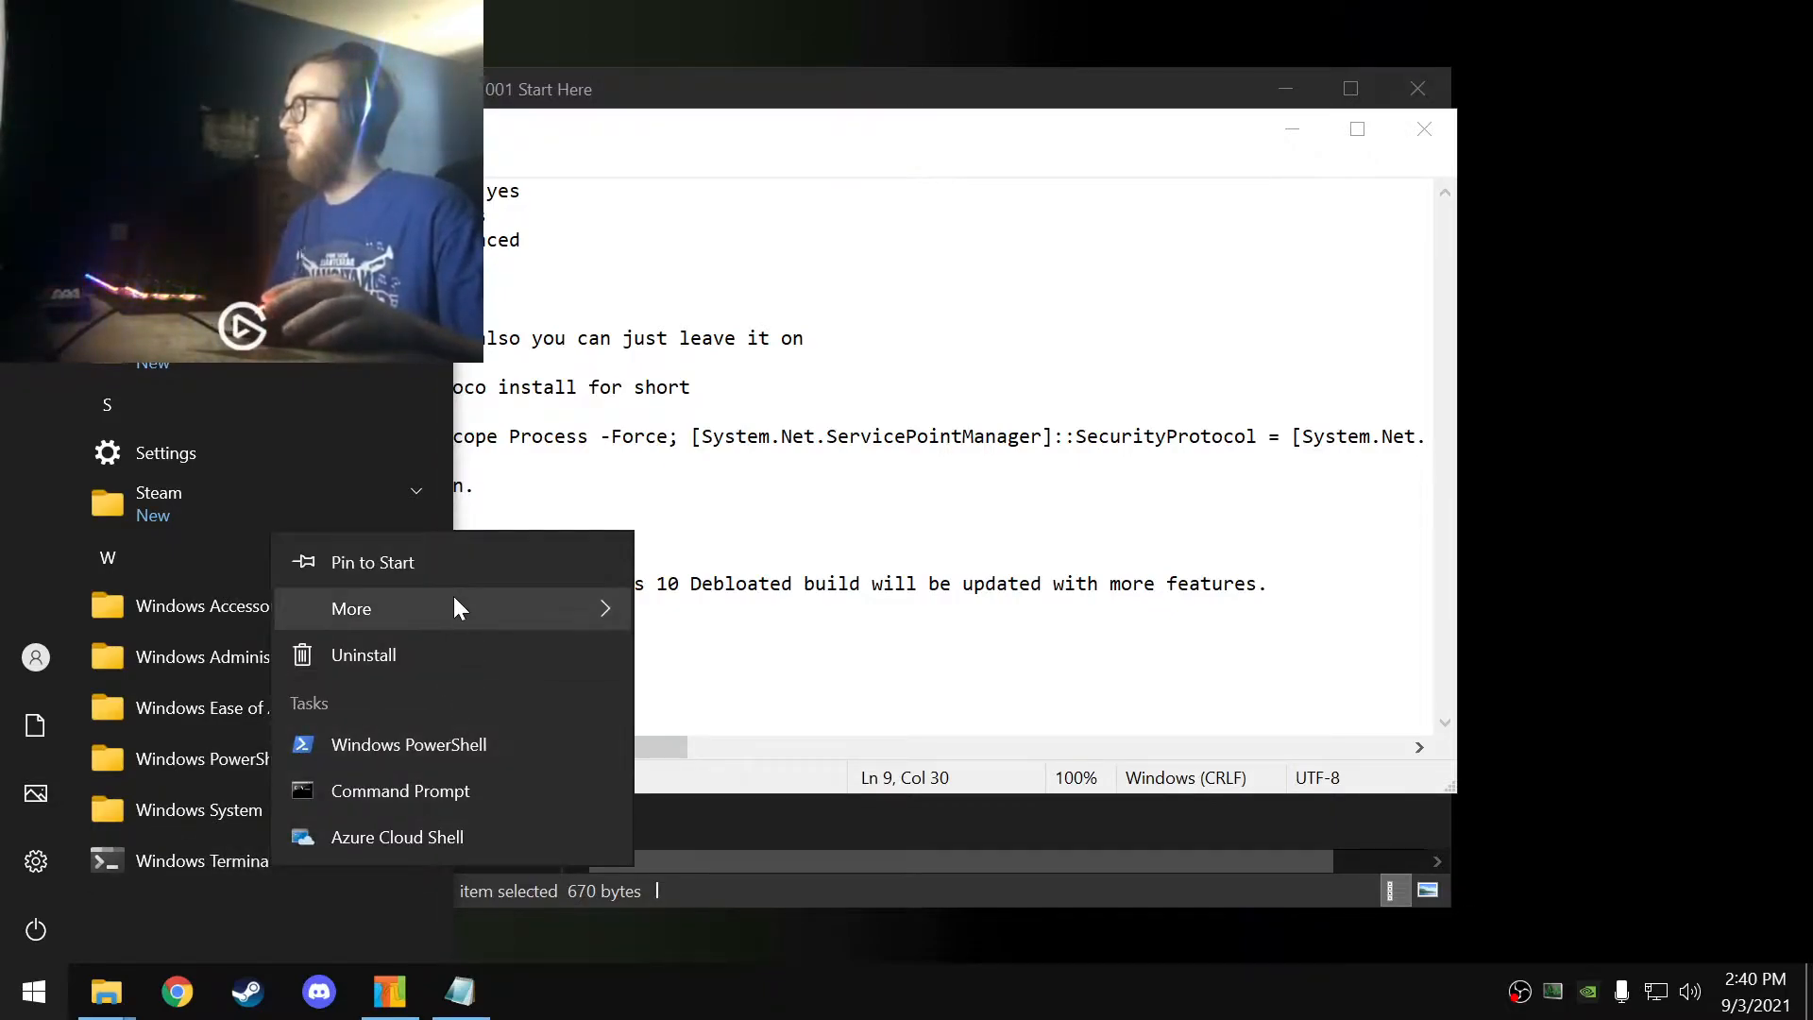
mouse_move(453, 599)
left_click(843, 928)
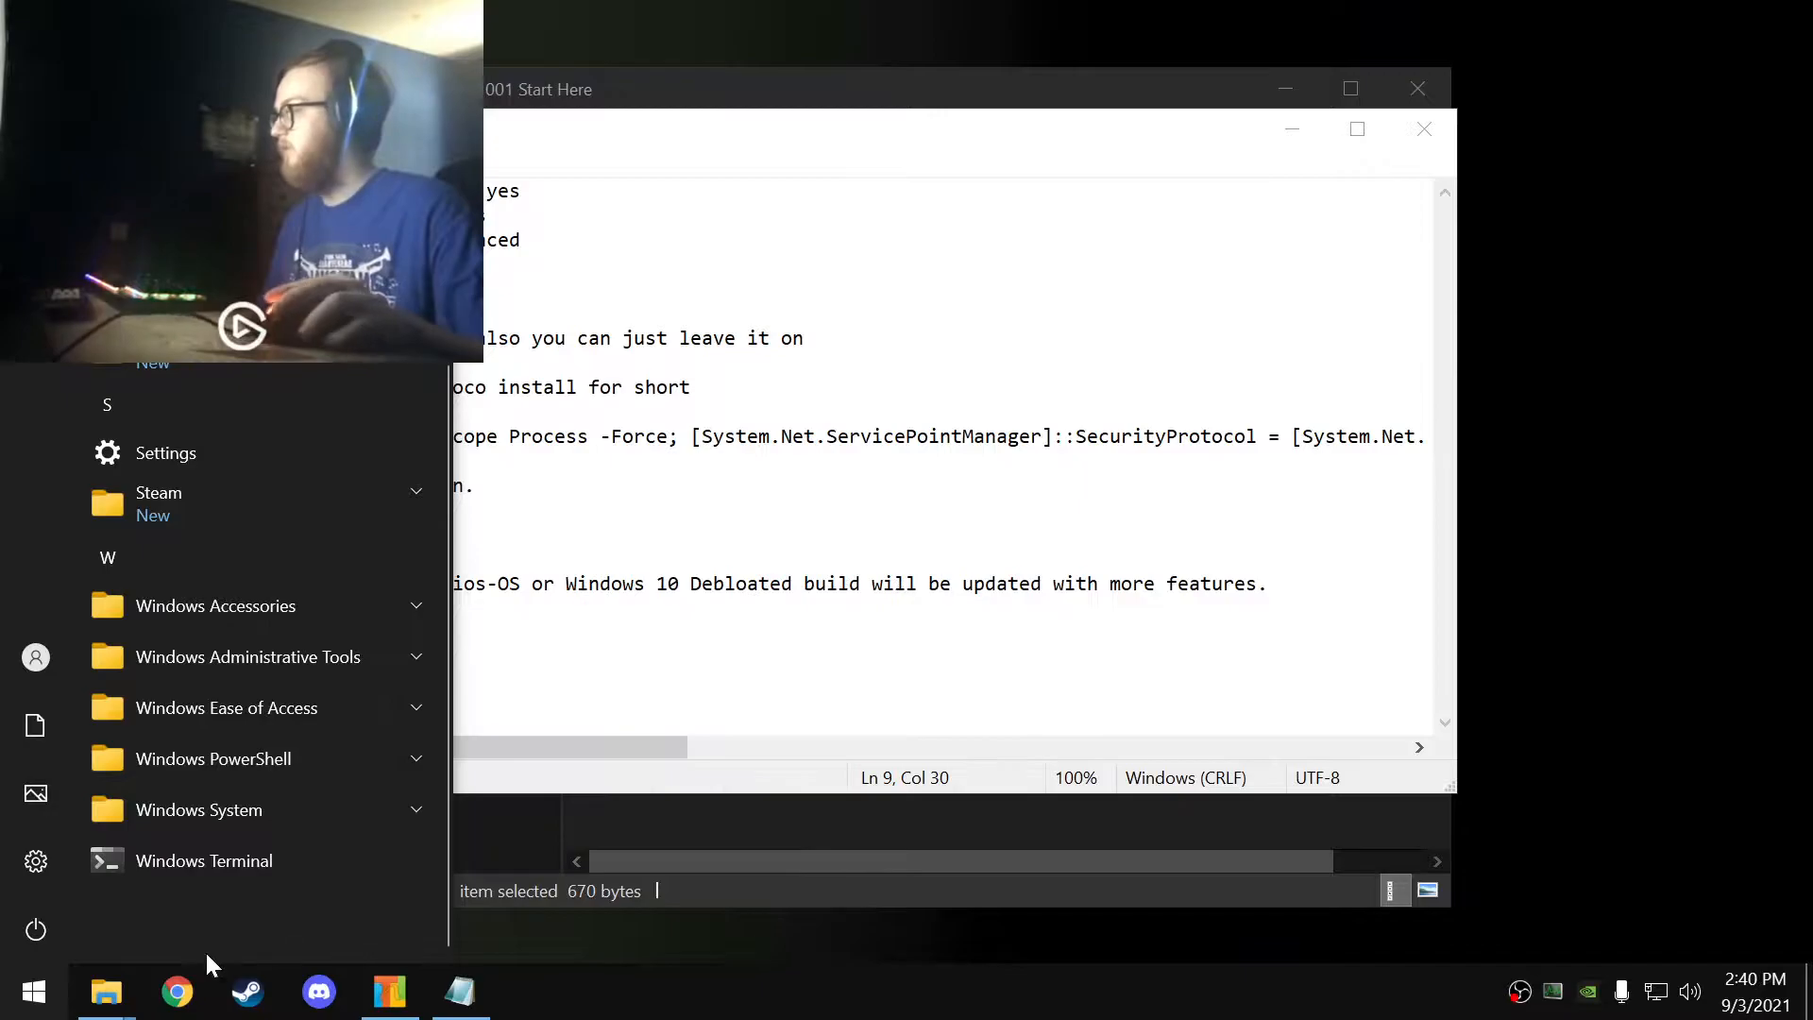
left_click(46, 991)
- Close Manual Tweaks.txt and save the changes made to it
mouse_move(102, 992)
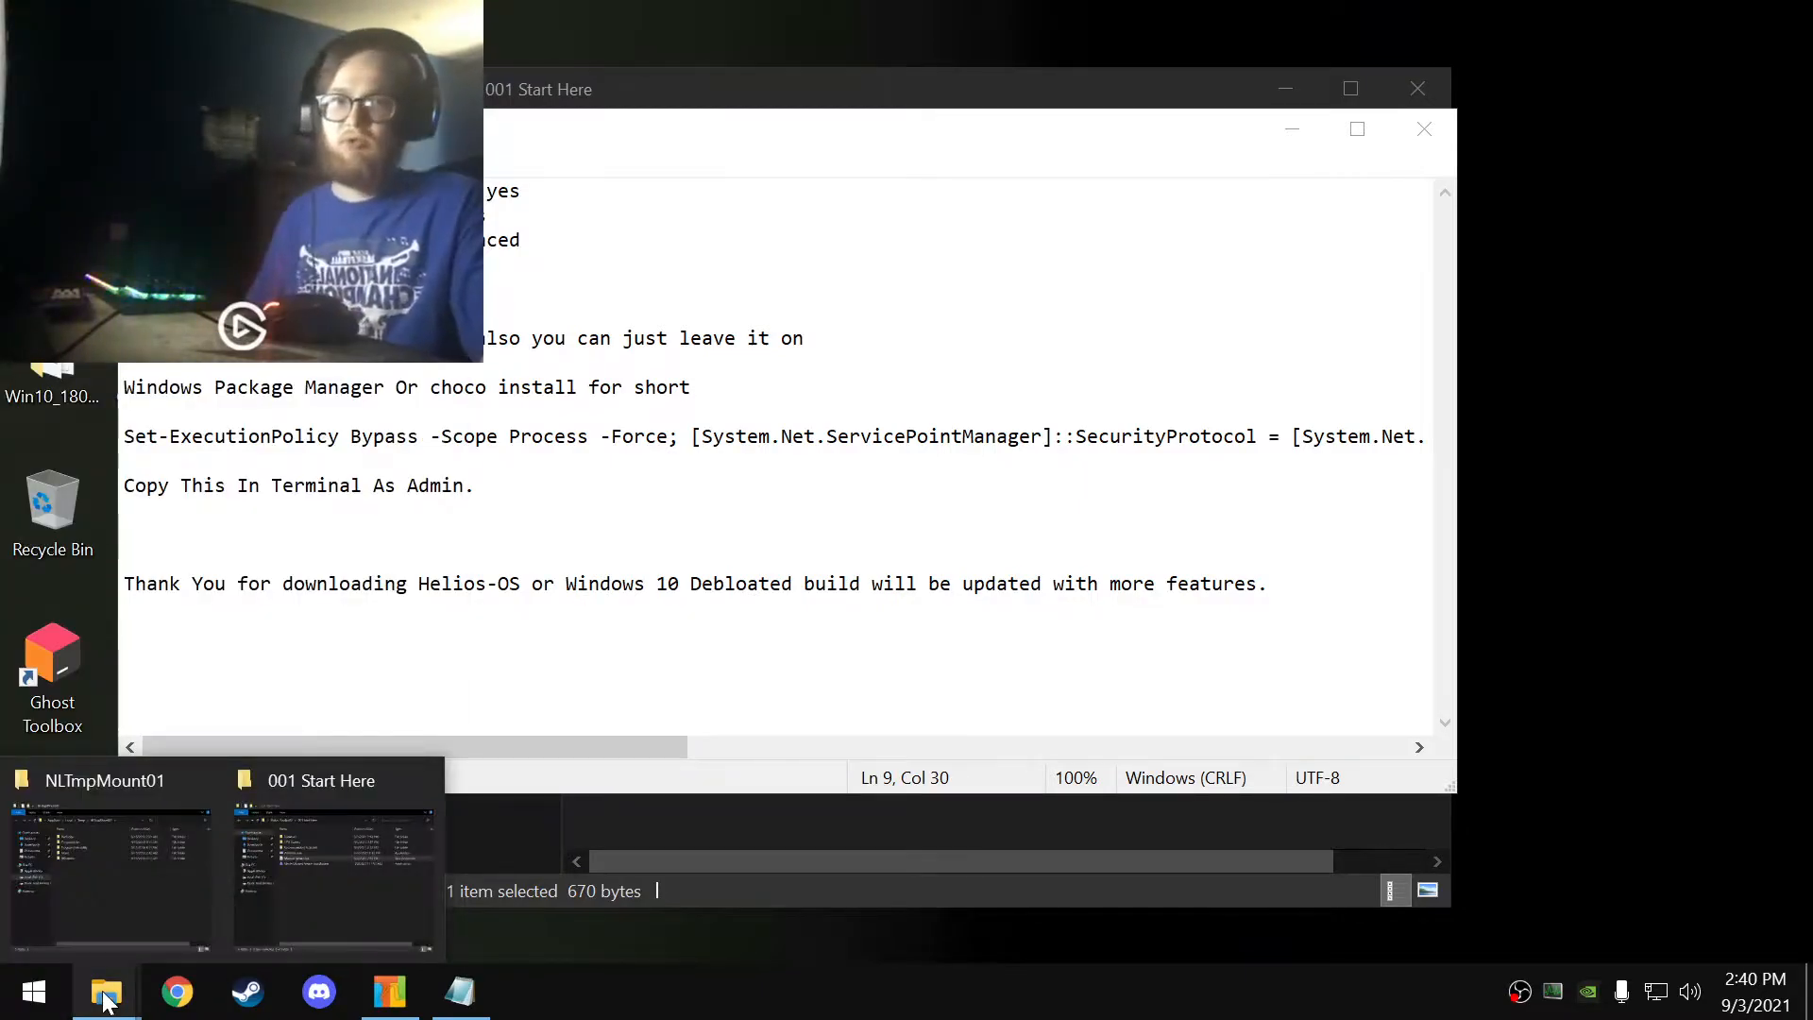
left_click(1416, 129)
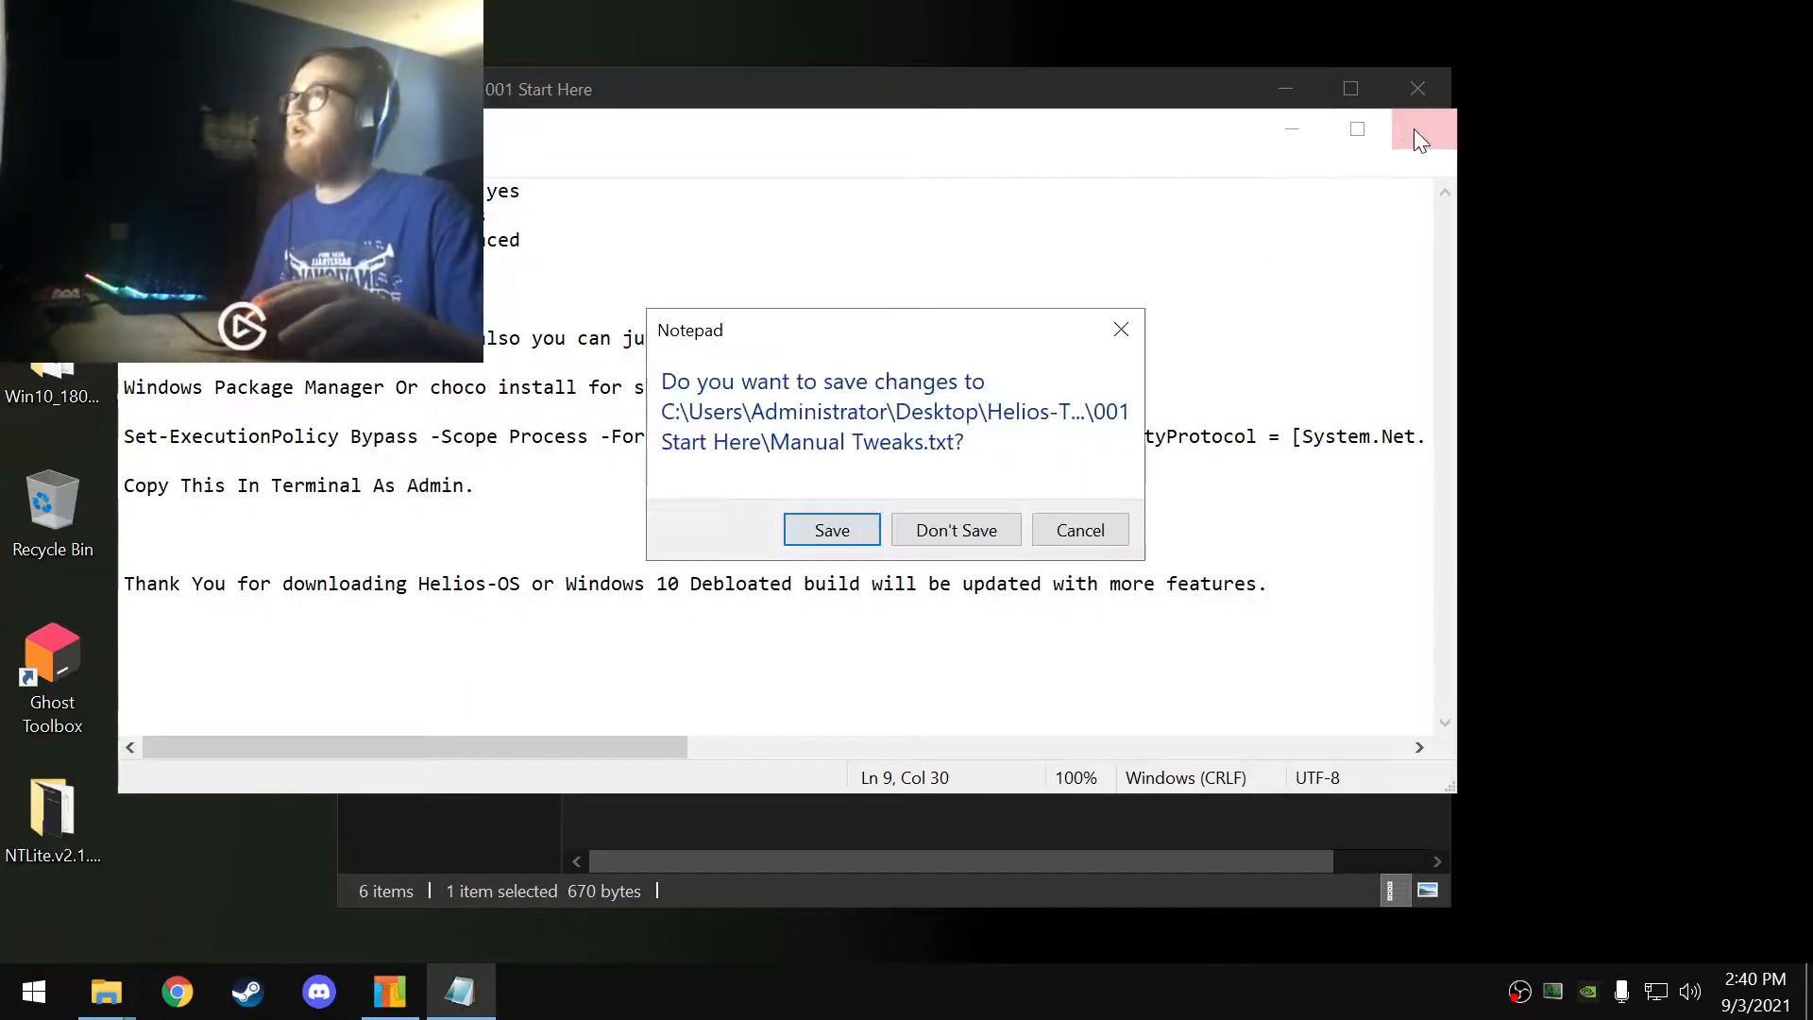
left_click(831, 529)
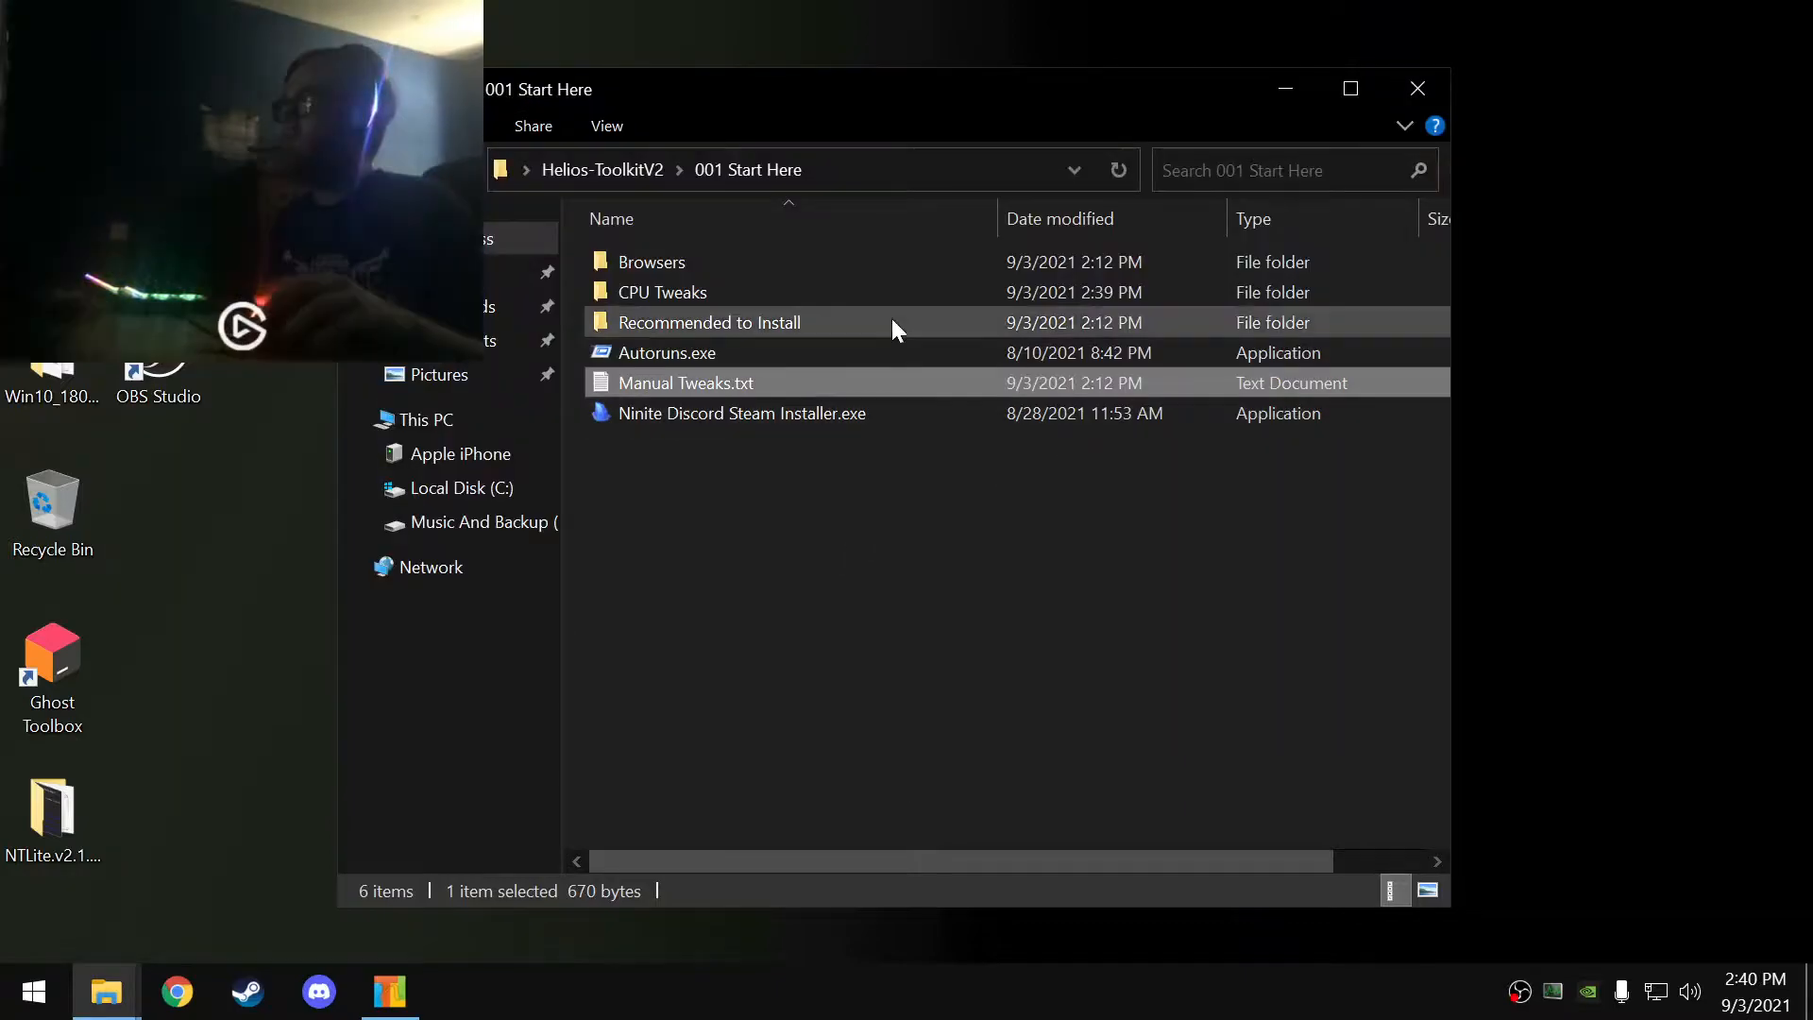
- Read Disable Process Mitigations.txt in the 002 Things to Run Last folder of Helios-ToolkitV2, and close it
left_click(825, 506)
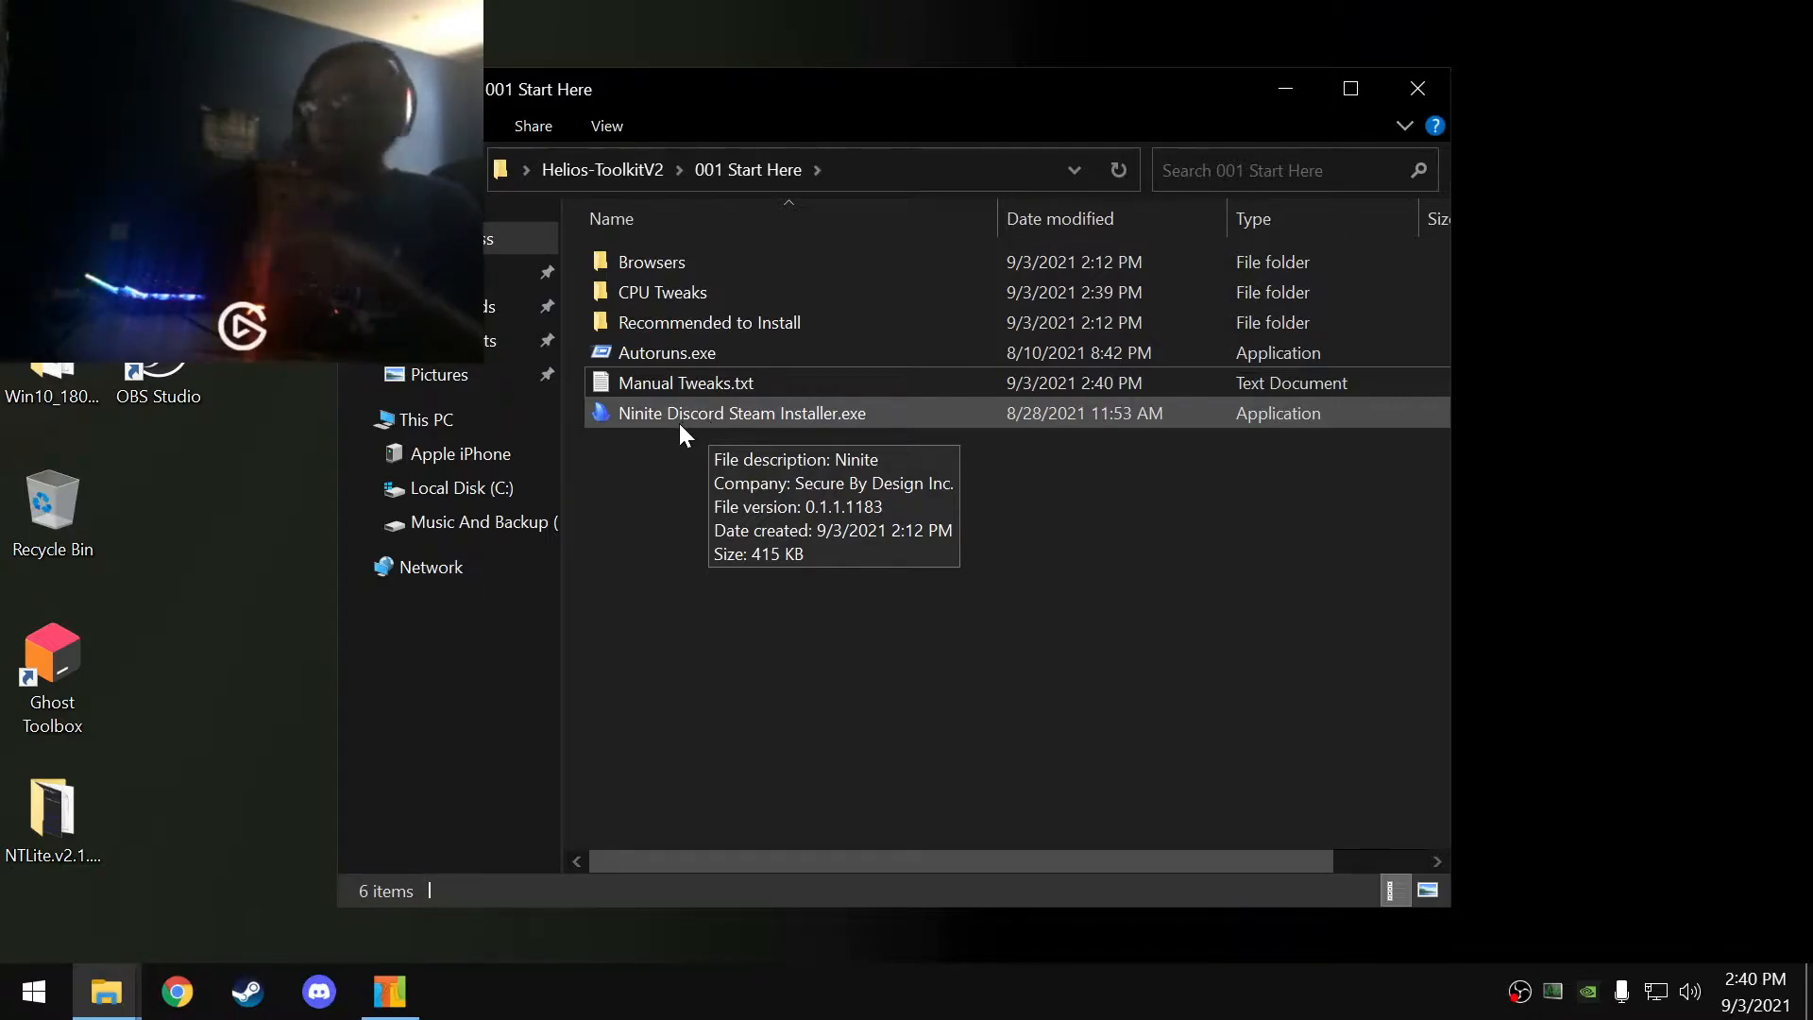
left_click(607, 179)
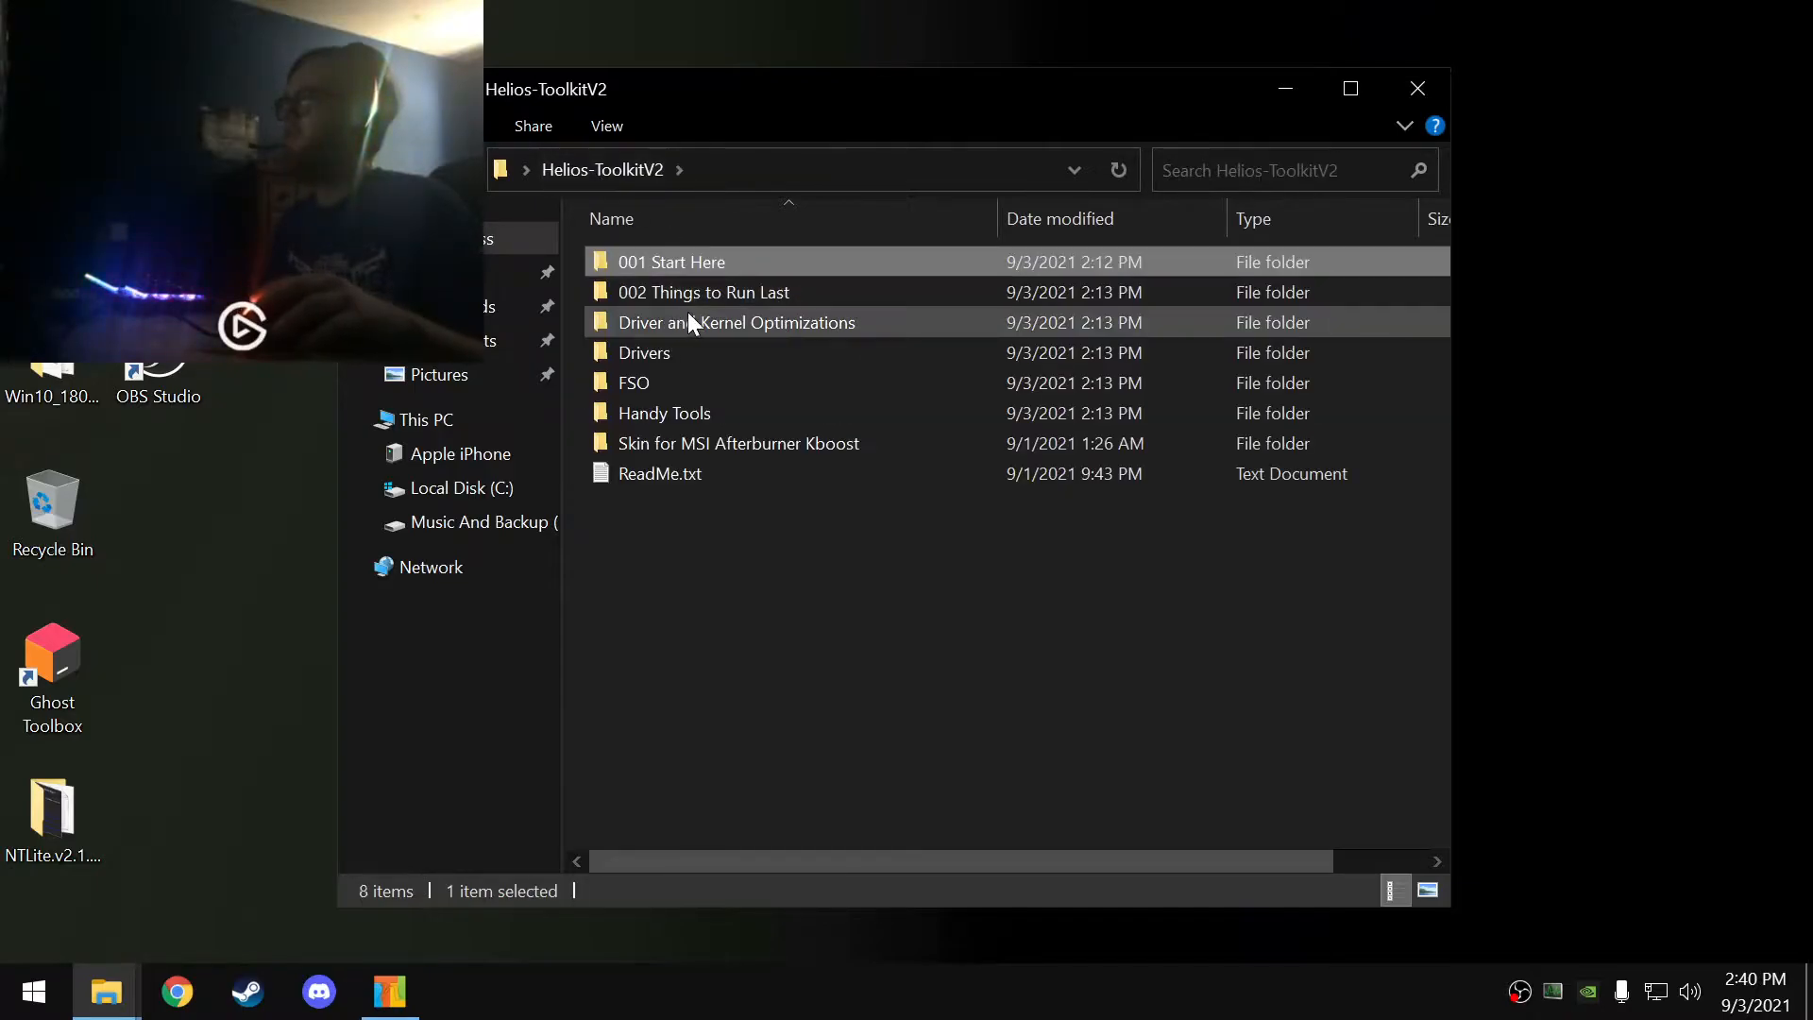
double_click(686, 295)
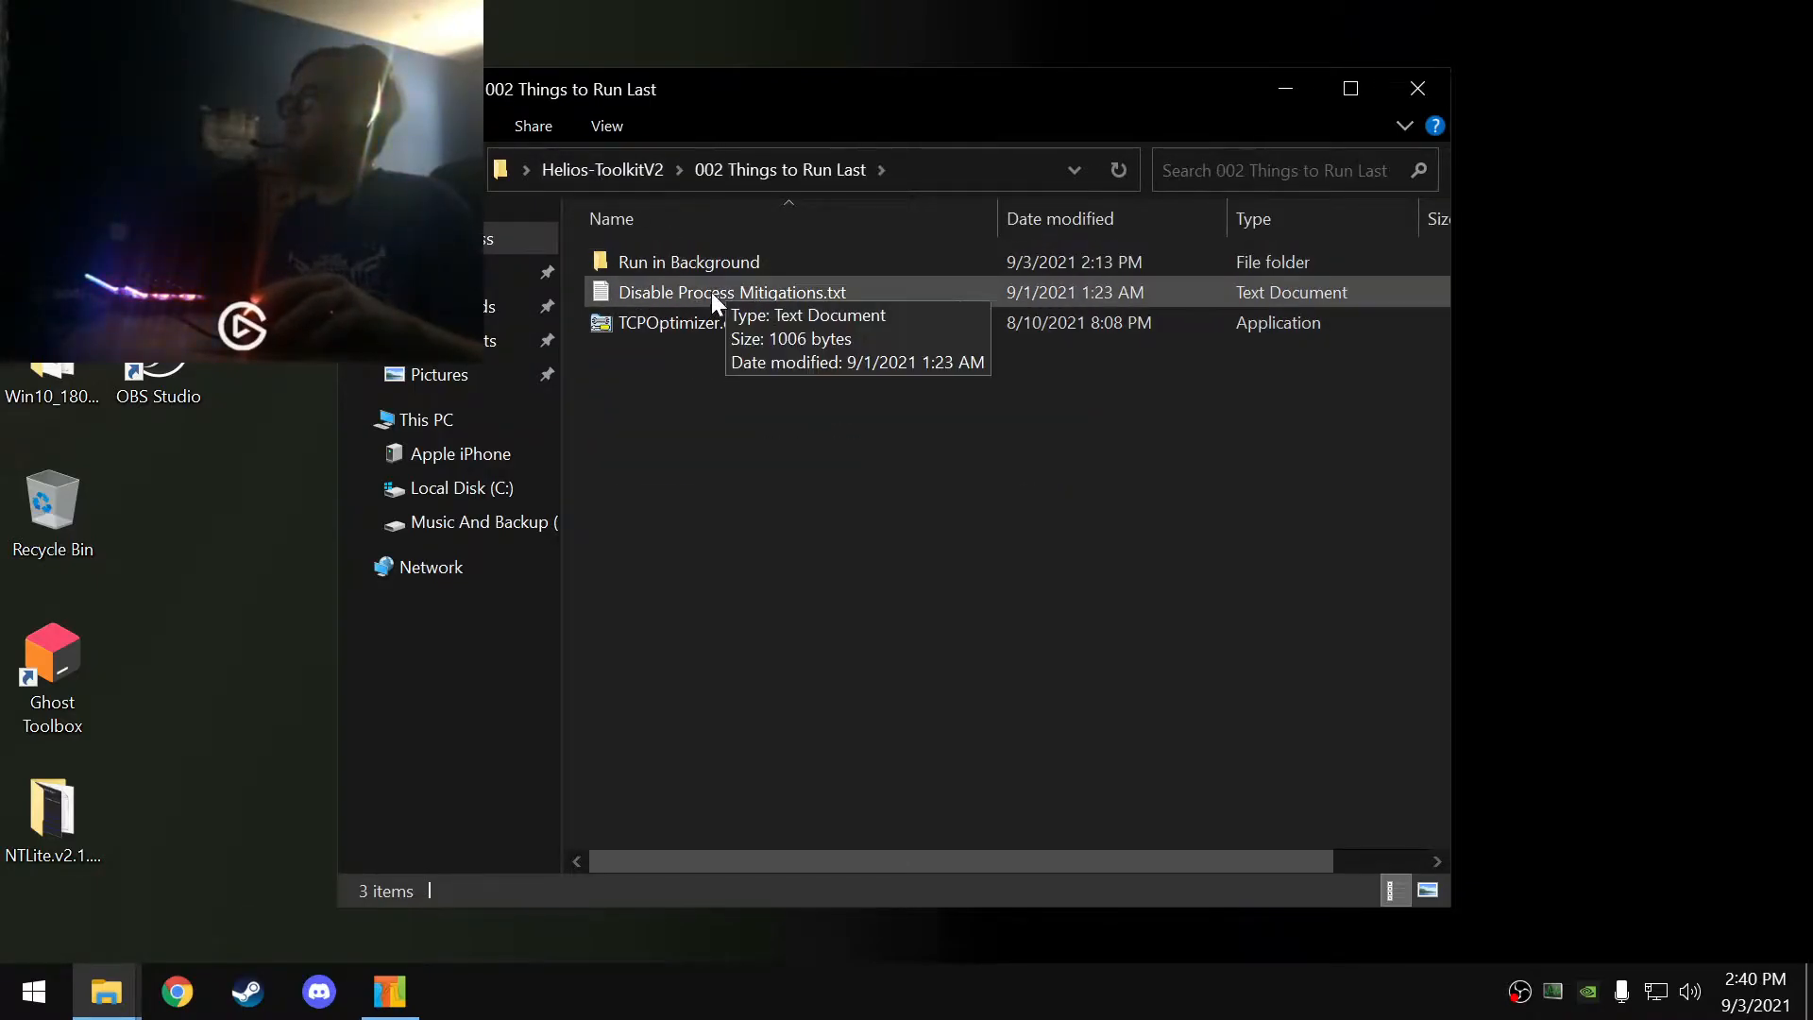
double_click(712, 292)
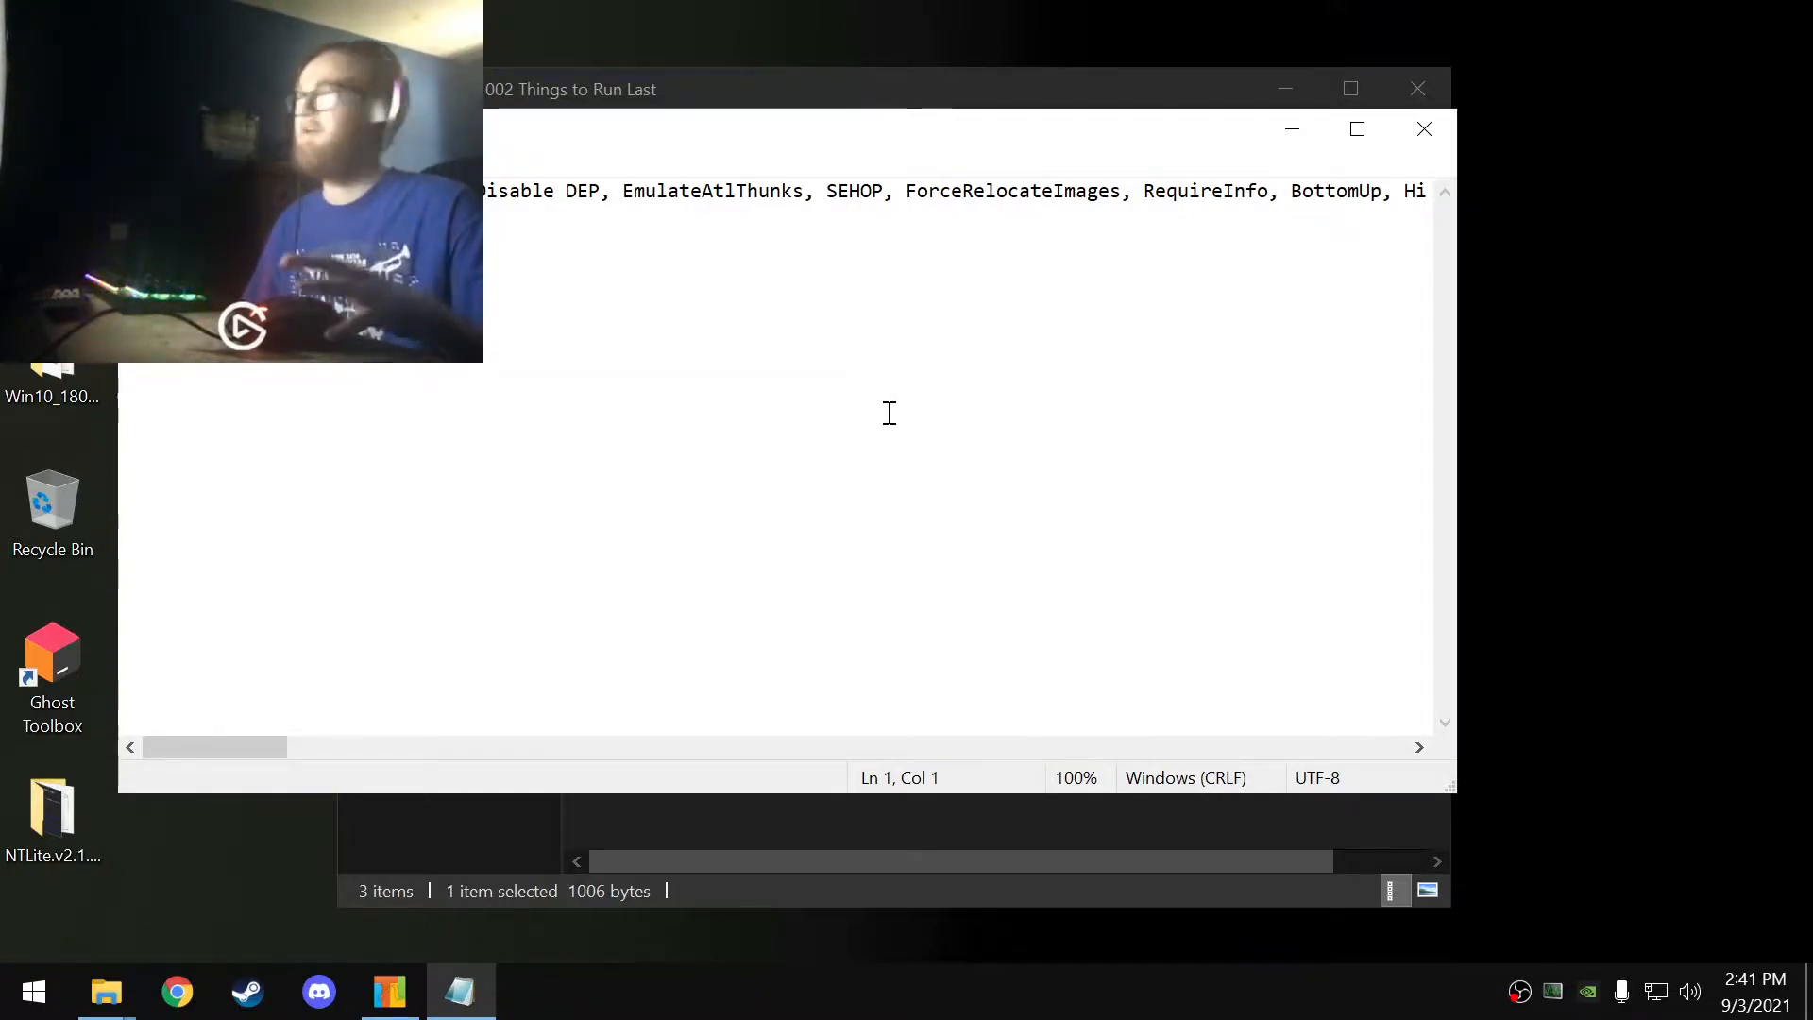
left_click(1422, 129)
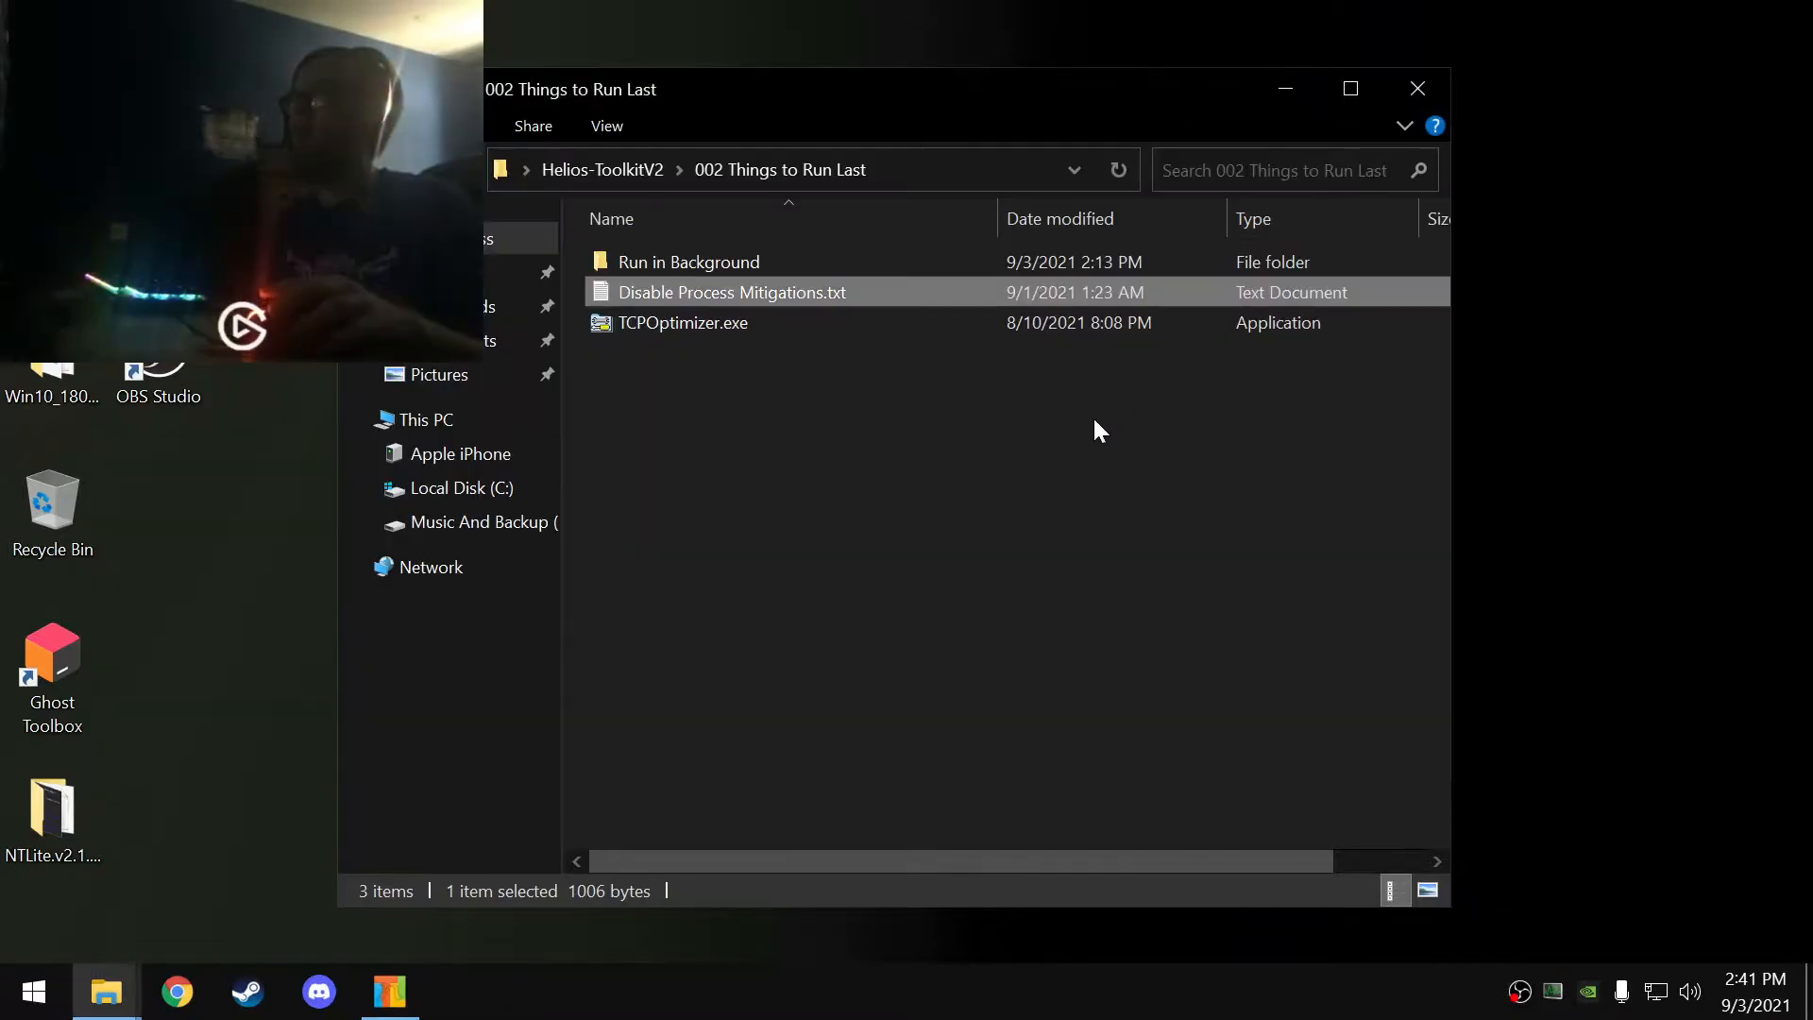
- Check the Run in Background subfolder of 002 Things to Run Last, and return to the Helios-ToolkitV2 folder
double_click(682, 251)
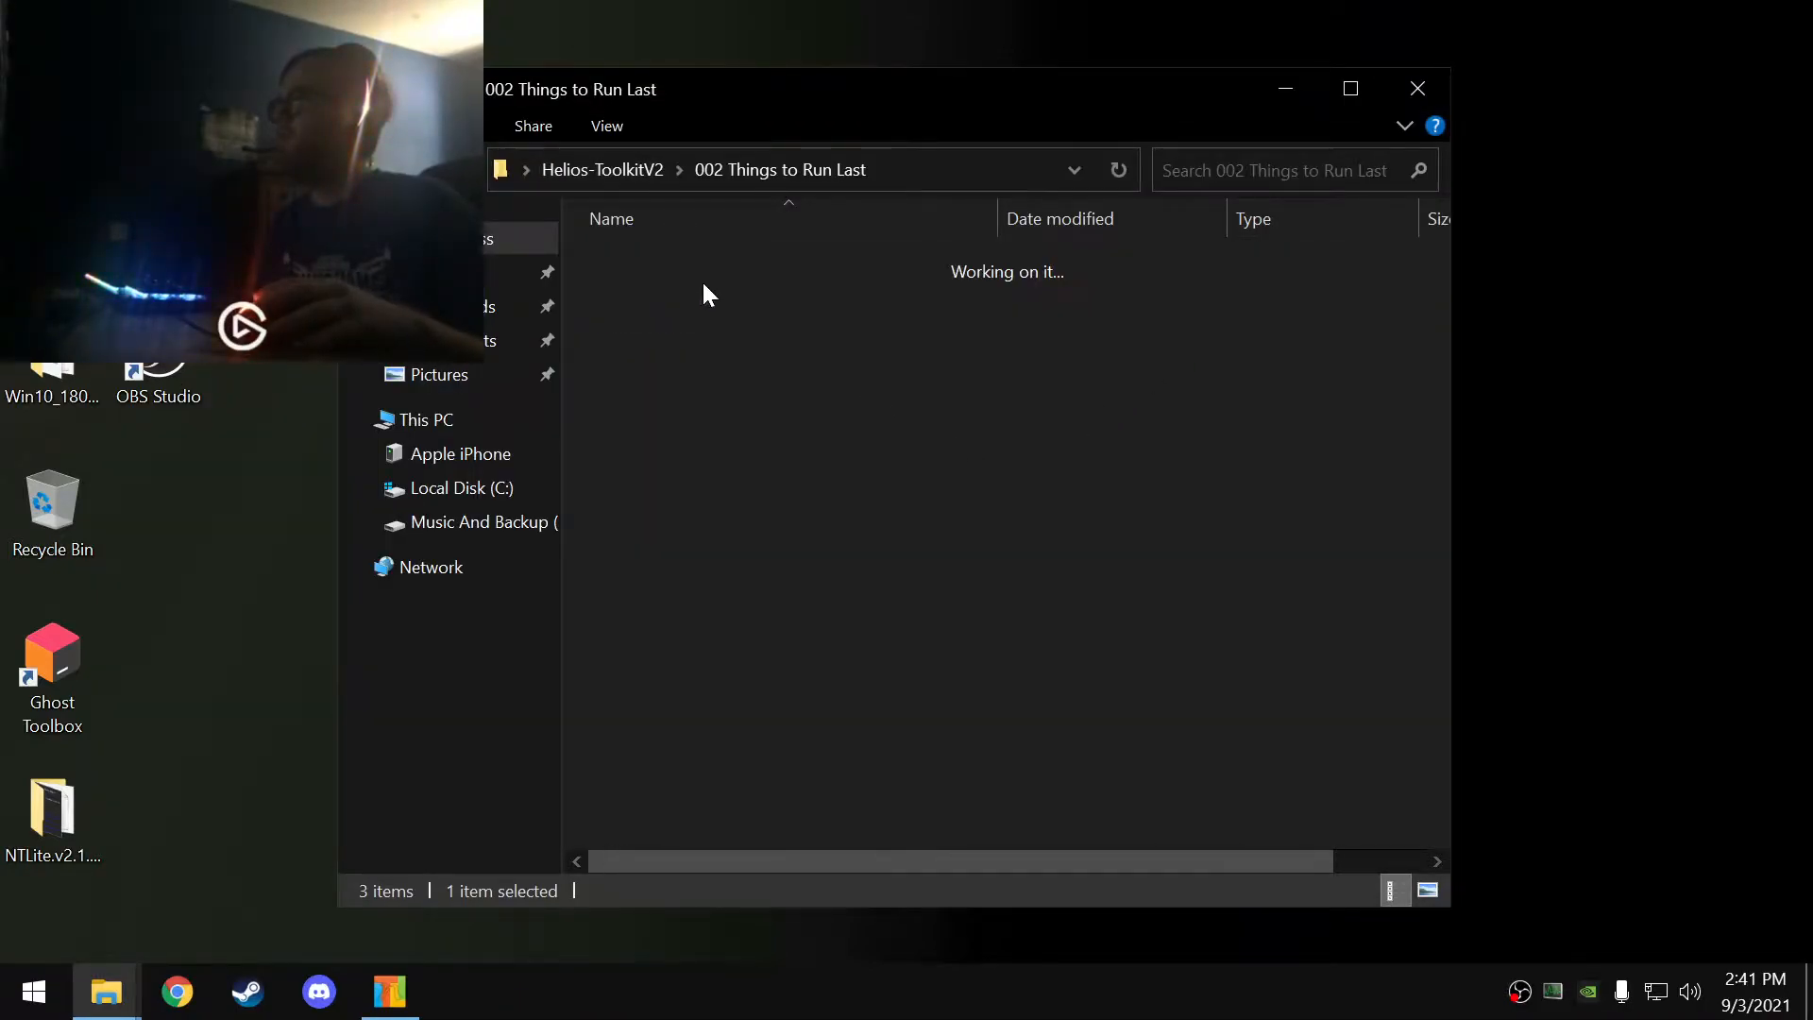
left_click(643, 173)
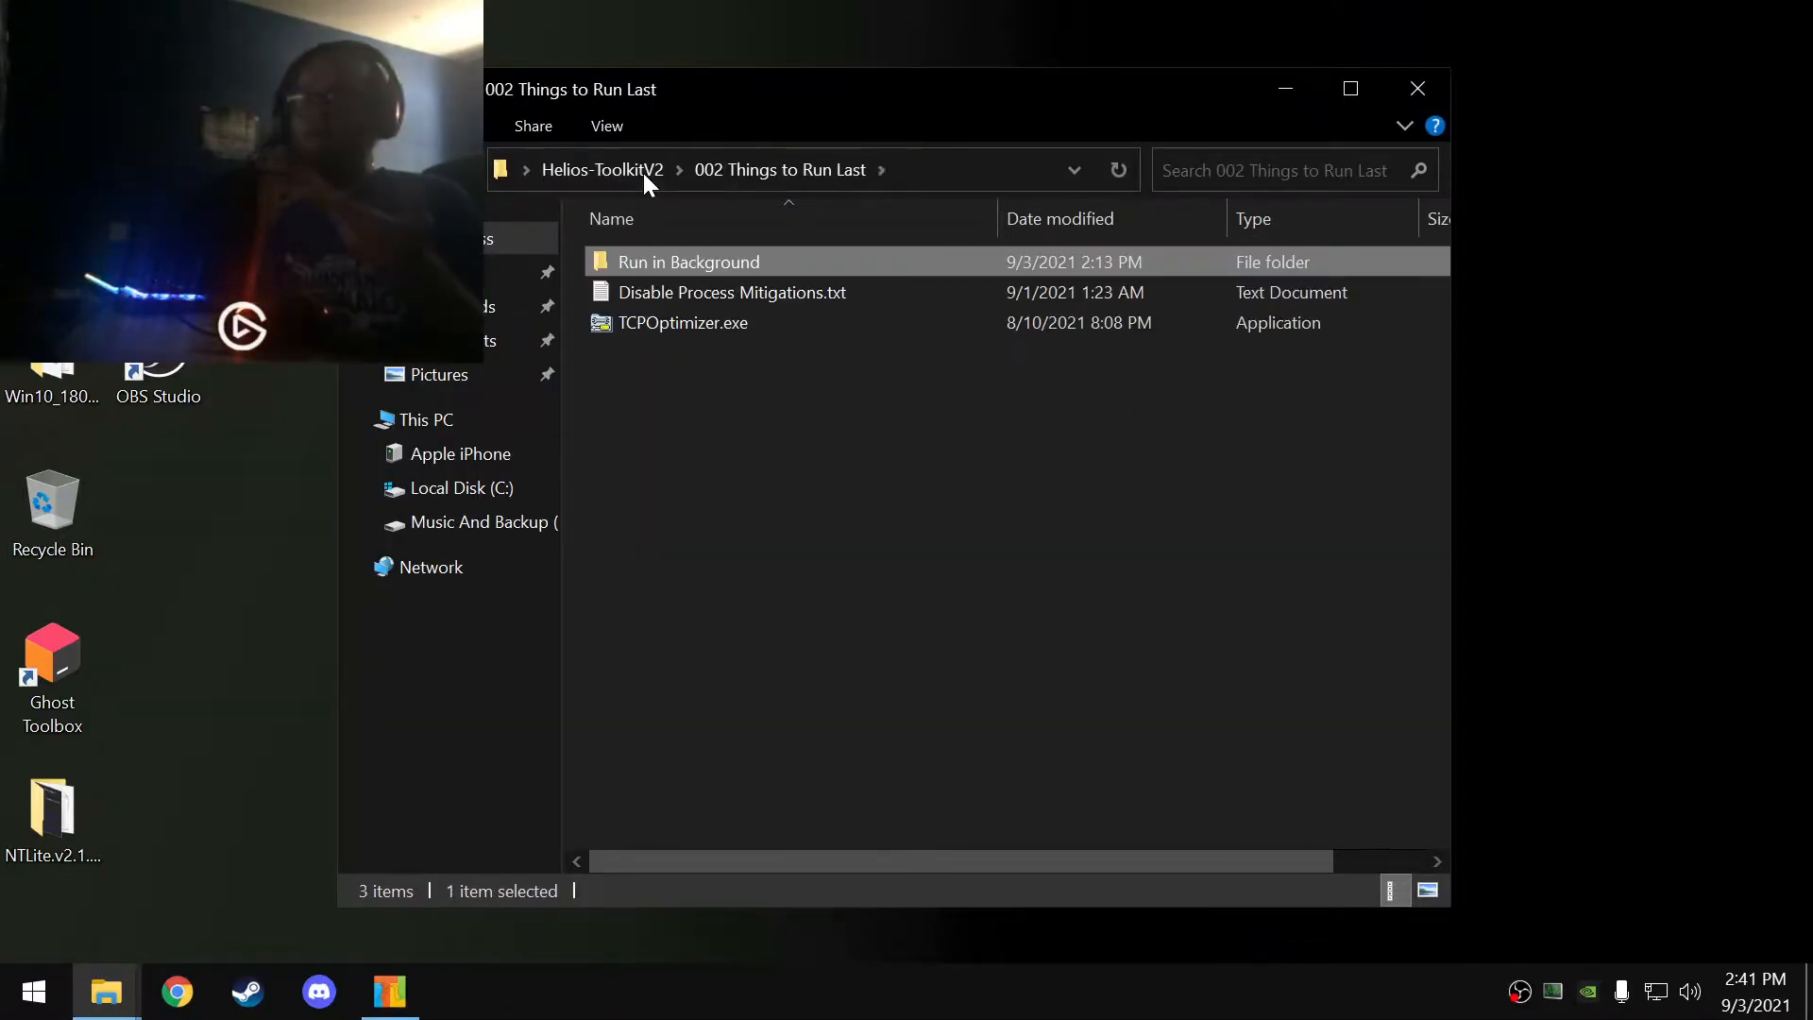
left_click(643, 172)
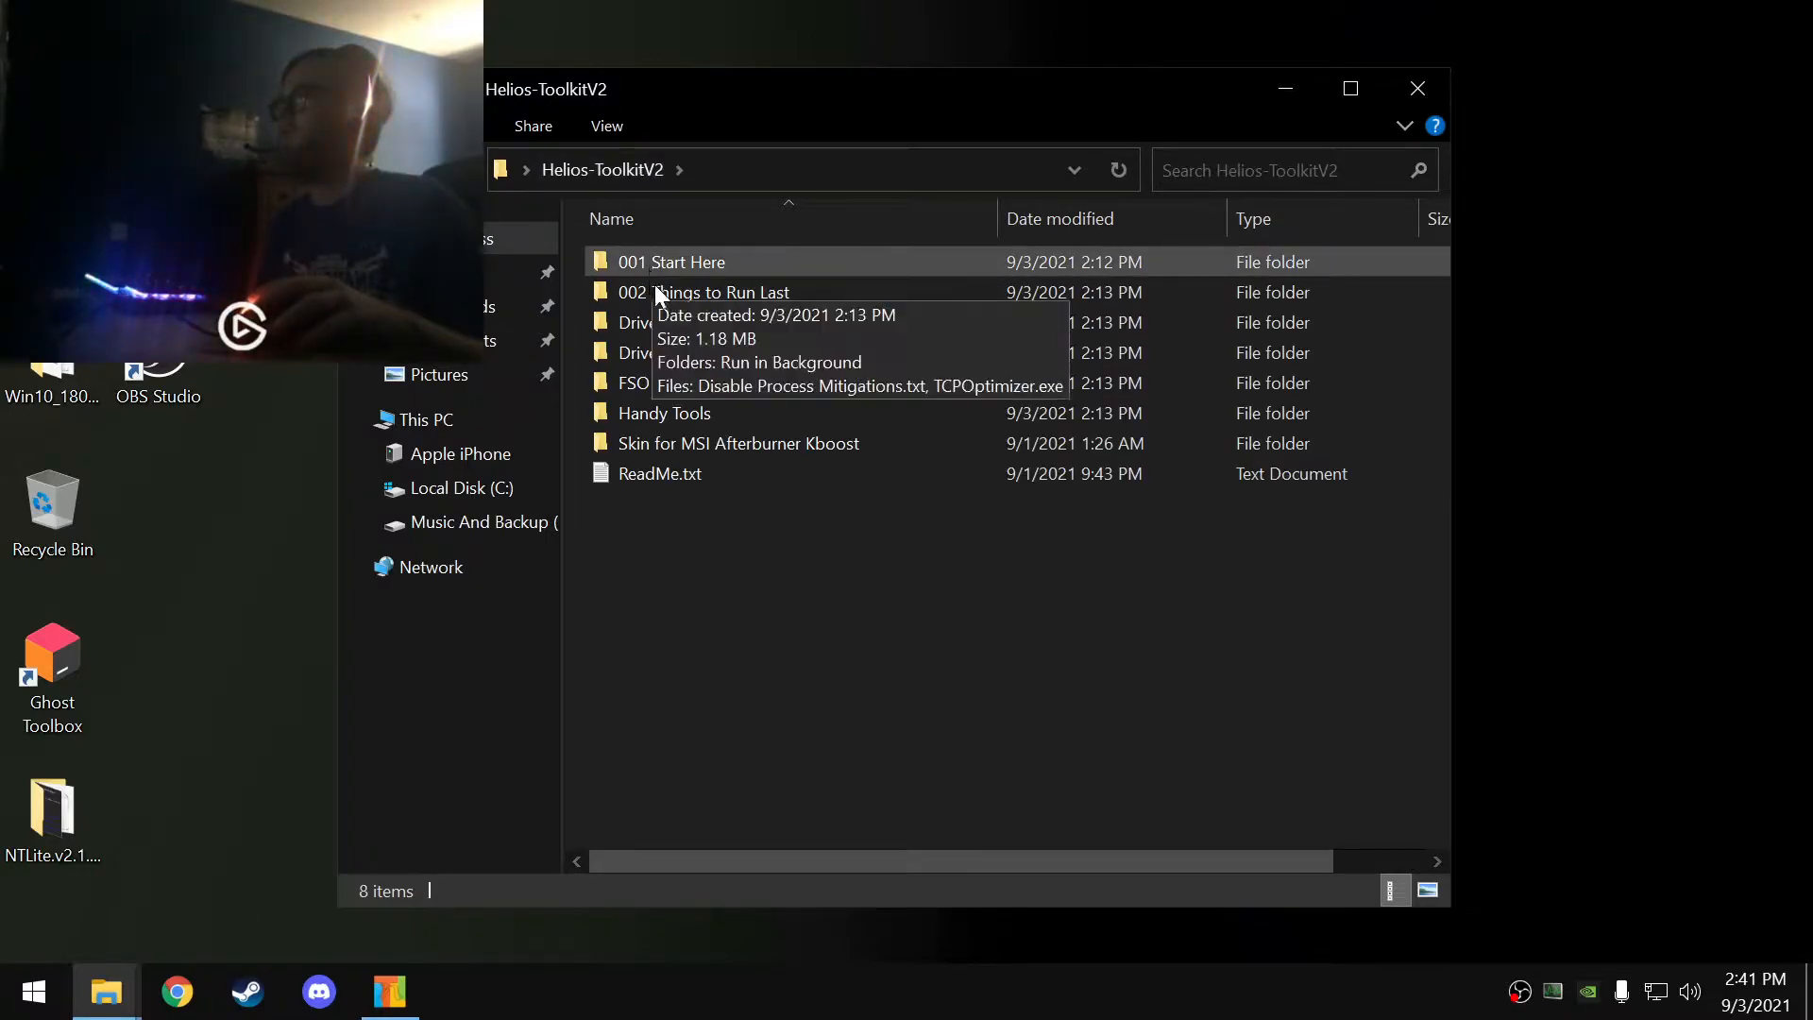
- Check the contents of the Driver and Kernel Optimizations folder, and delete that folder from Helios-ToolkitV2
left_click(674, 327)
left_click(667, 326)
left_click(786, 551)
left_click(750, 321)
double_click(750, 321)
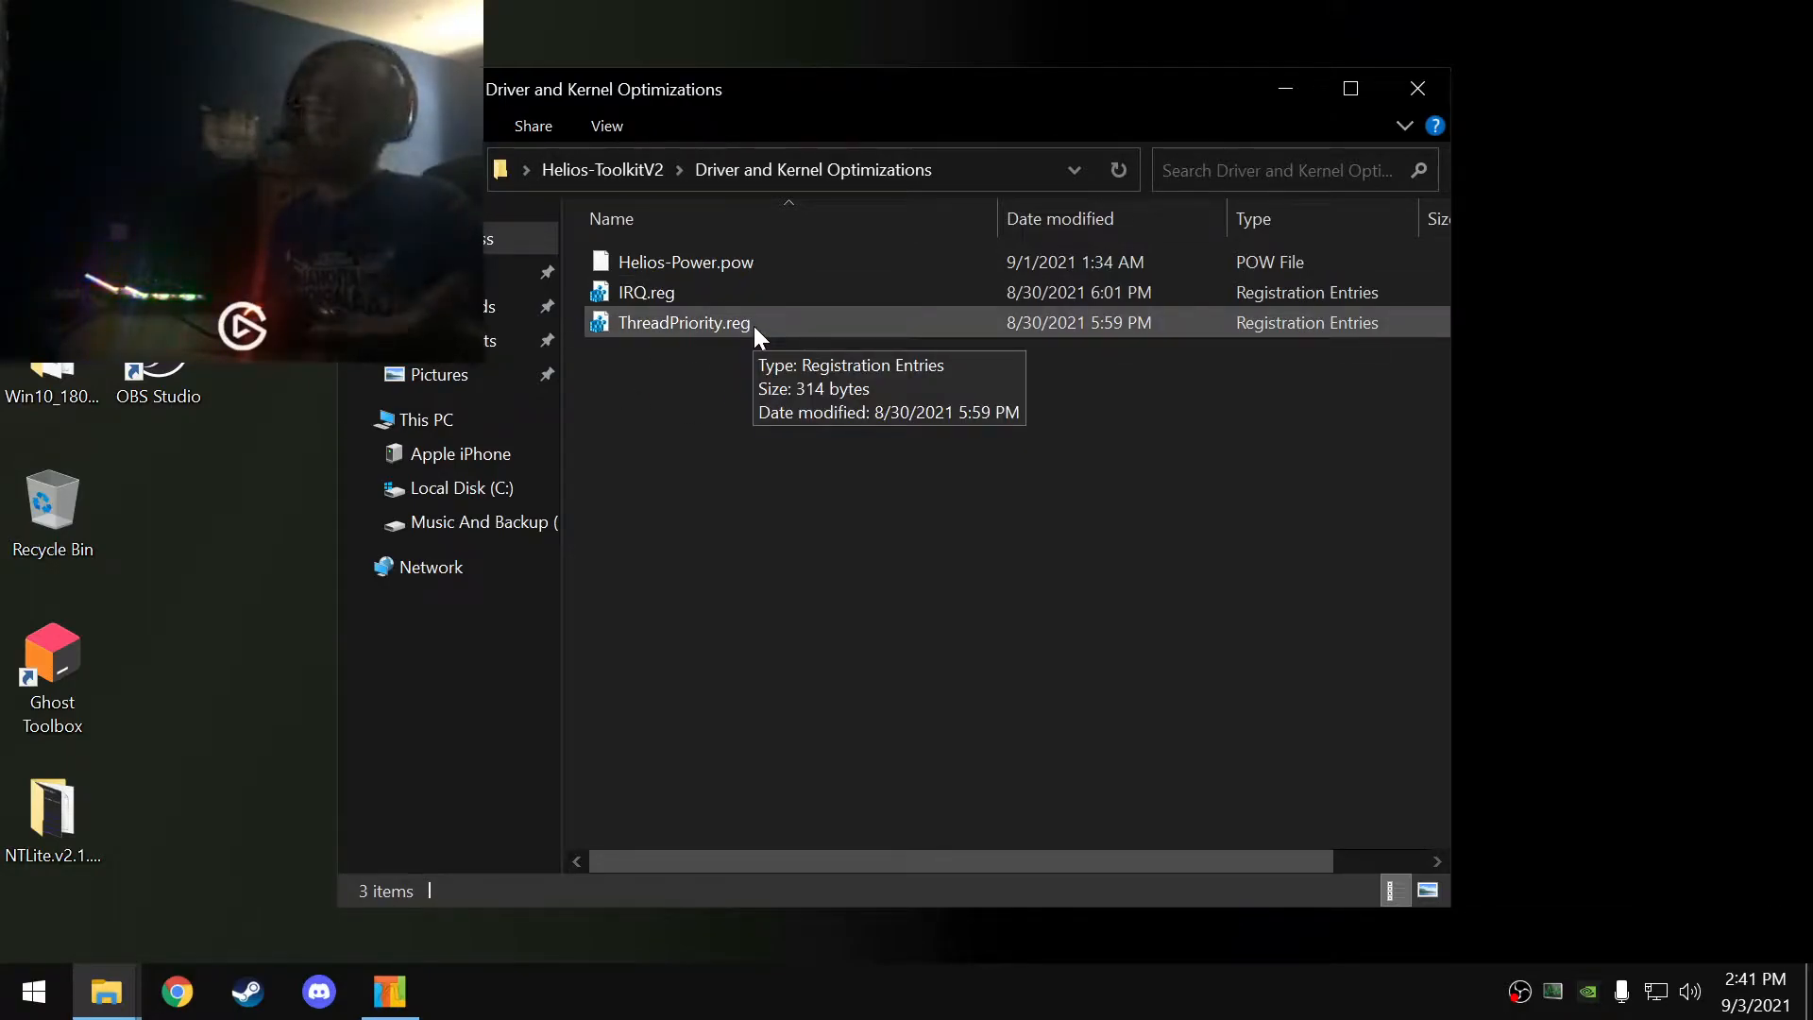
left_click(653, 169)
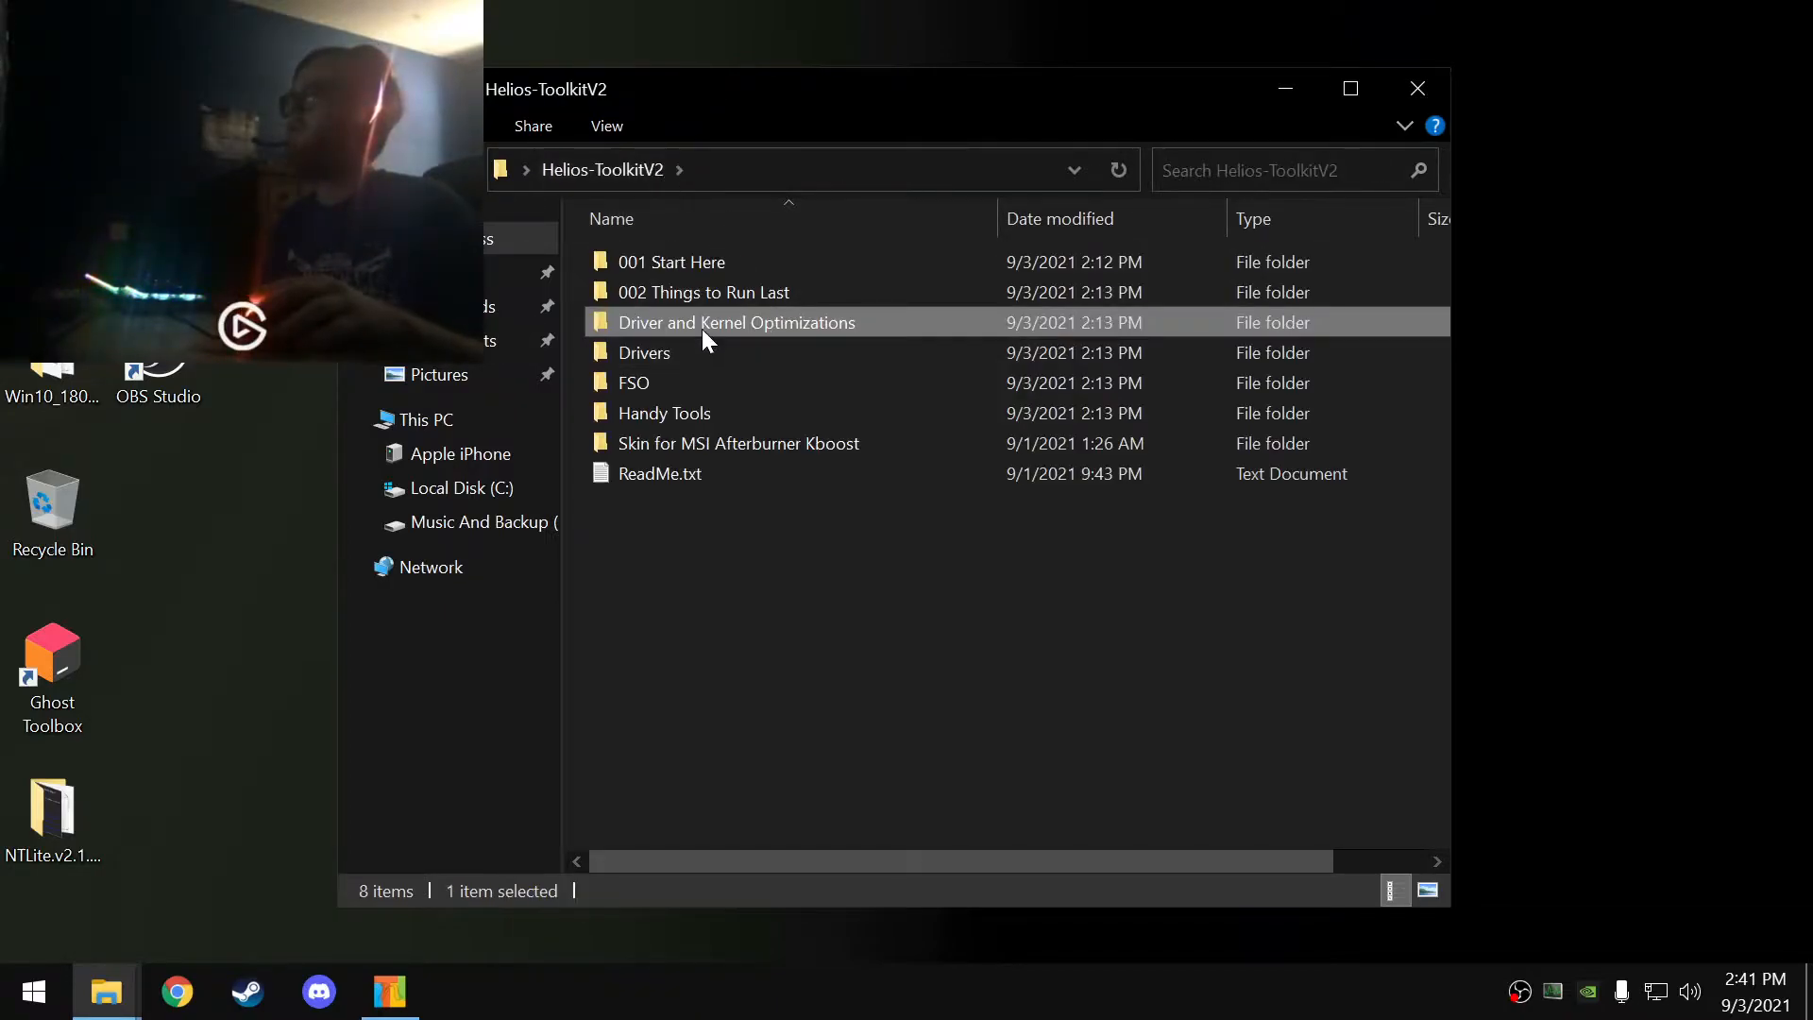
right_click(701, 327)
left_click(775, 824)
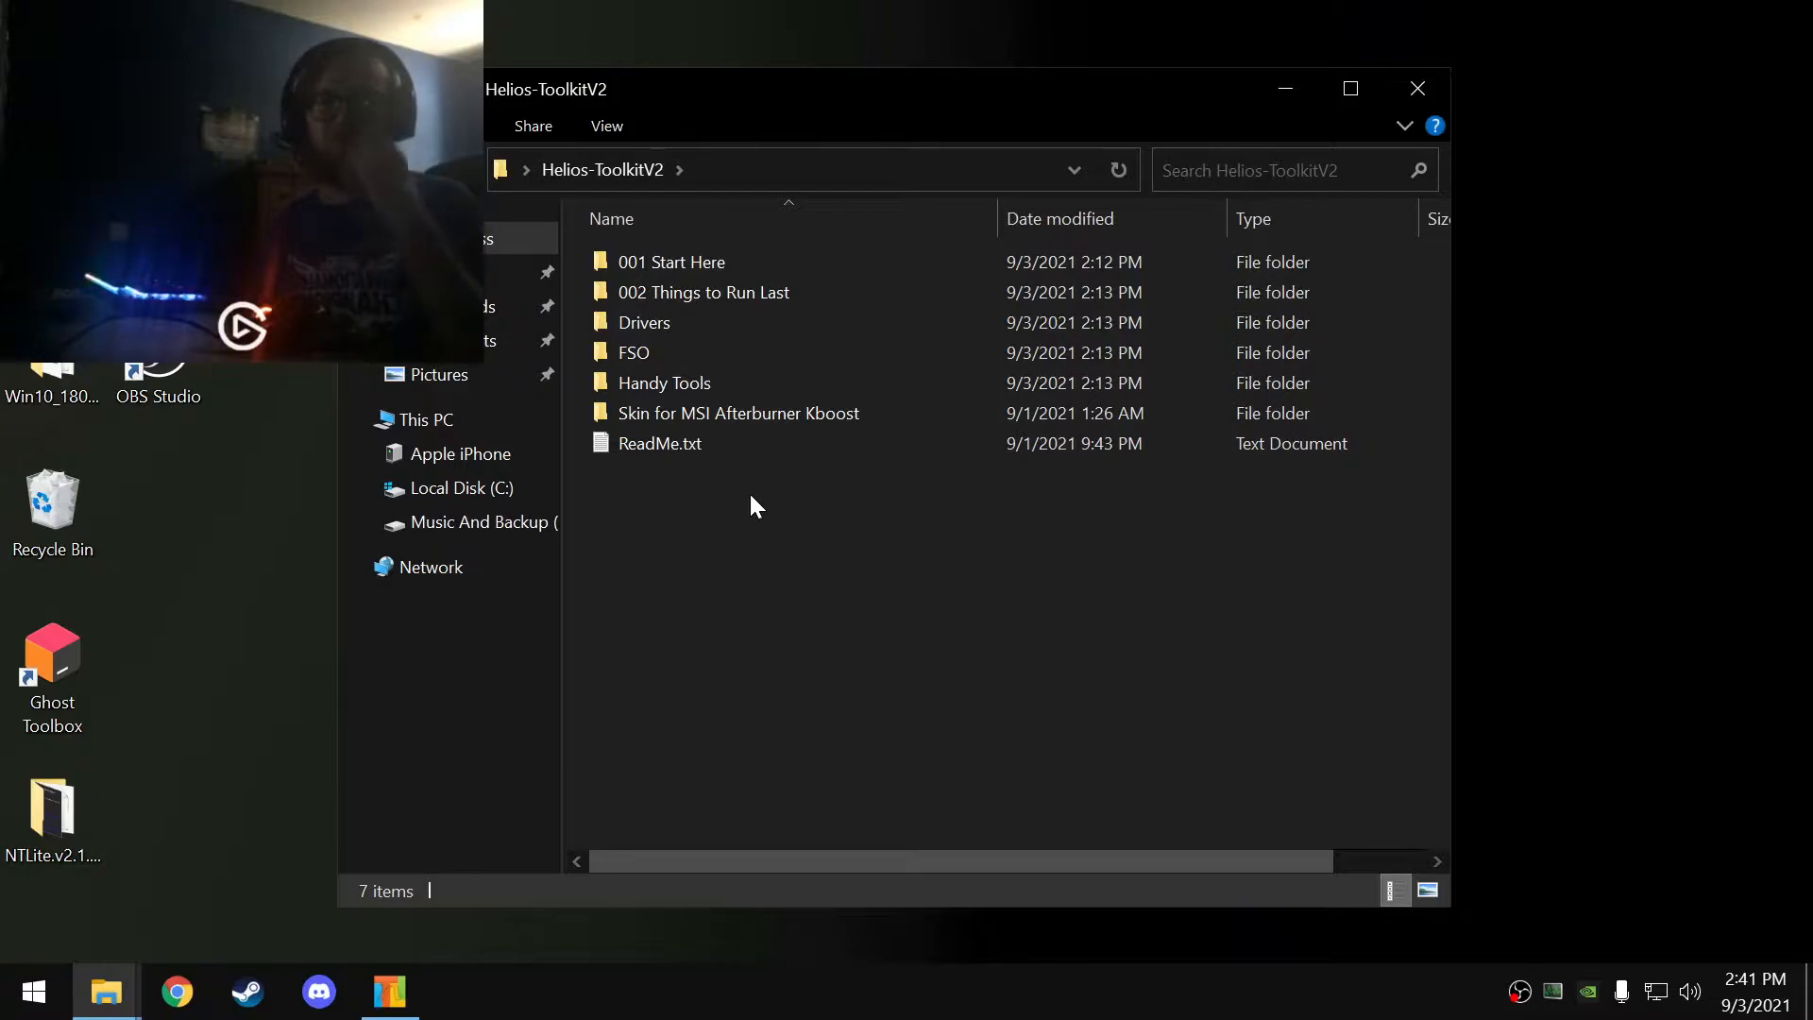
- Review the contents of the Drivers and FSO folders, and return to the Helios-ToolkitV2 folder
double_click(750, 326)
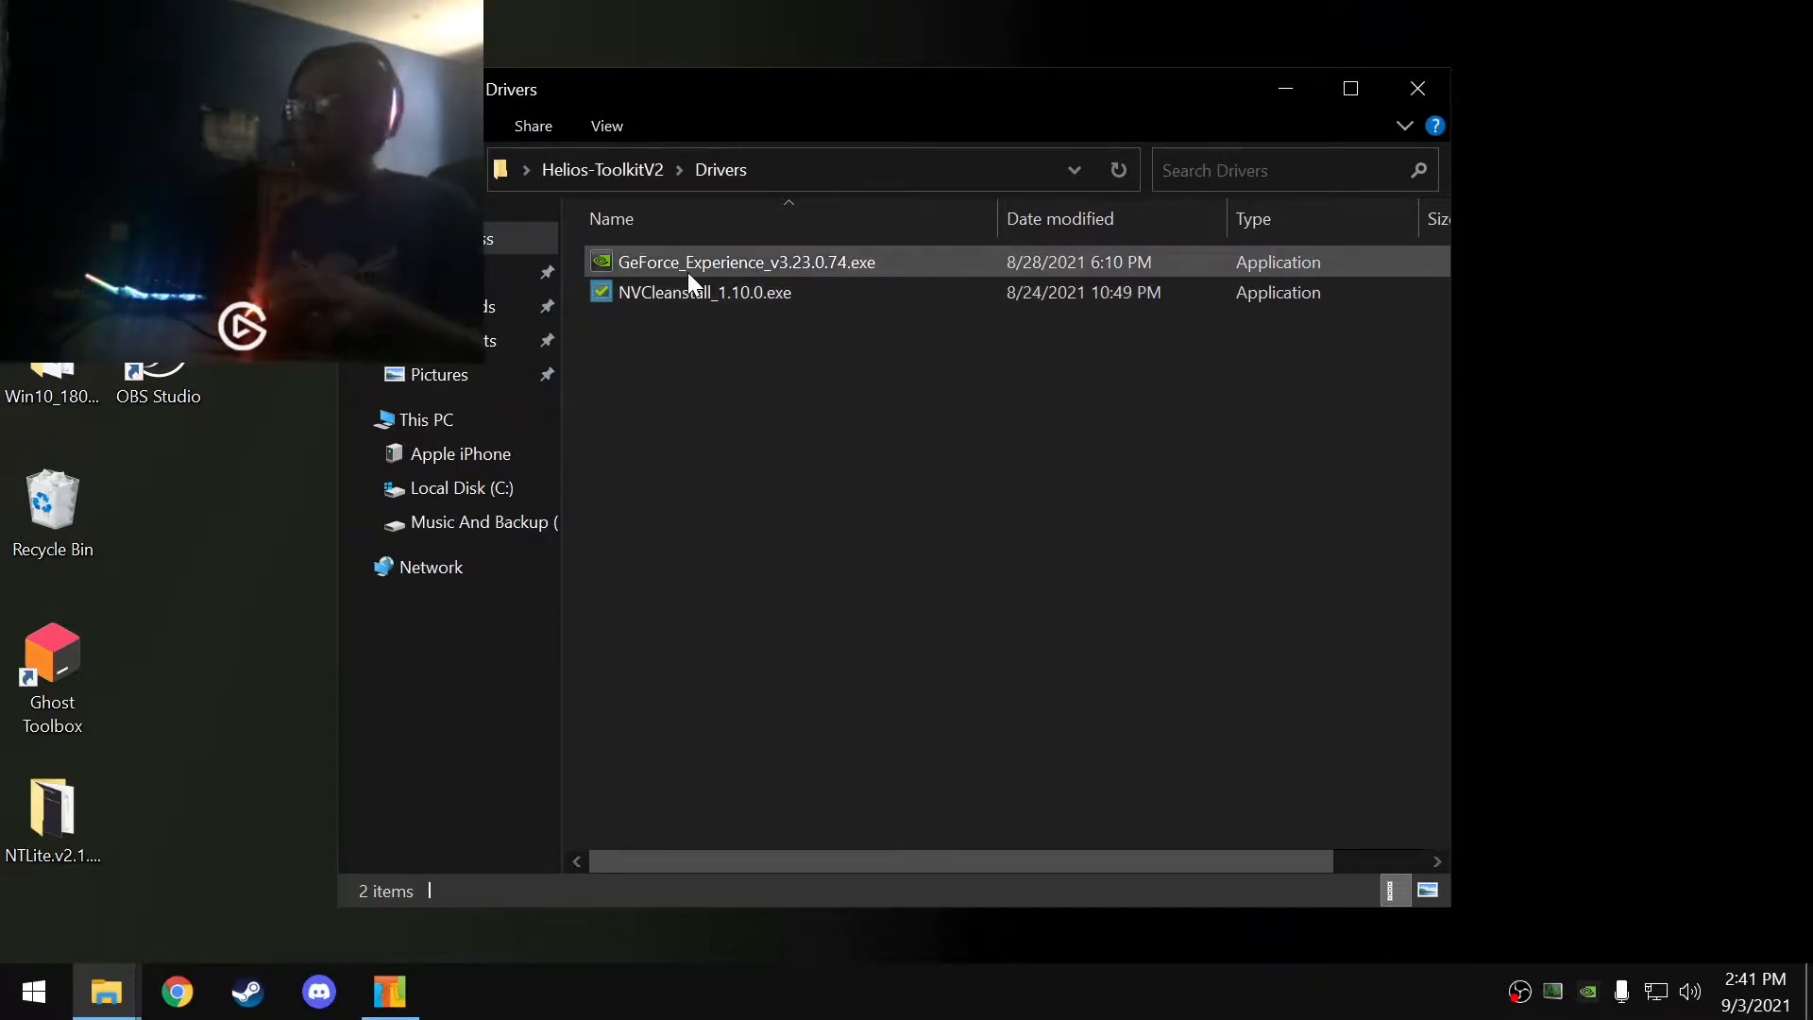
left_click(622, 176)
left_click(654, 353)
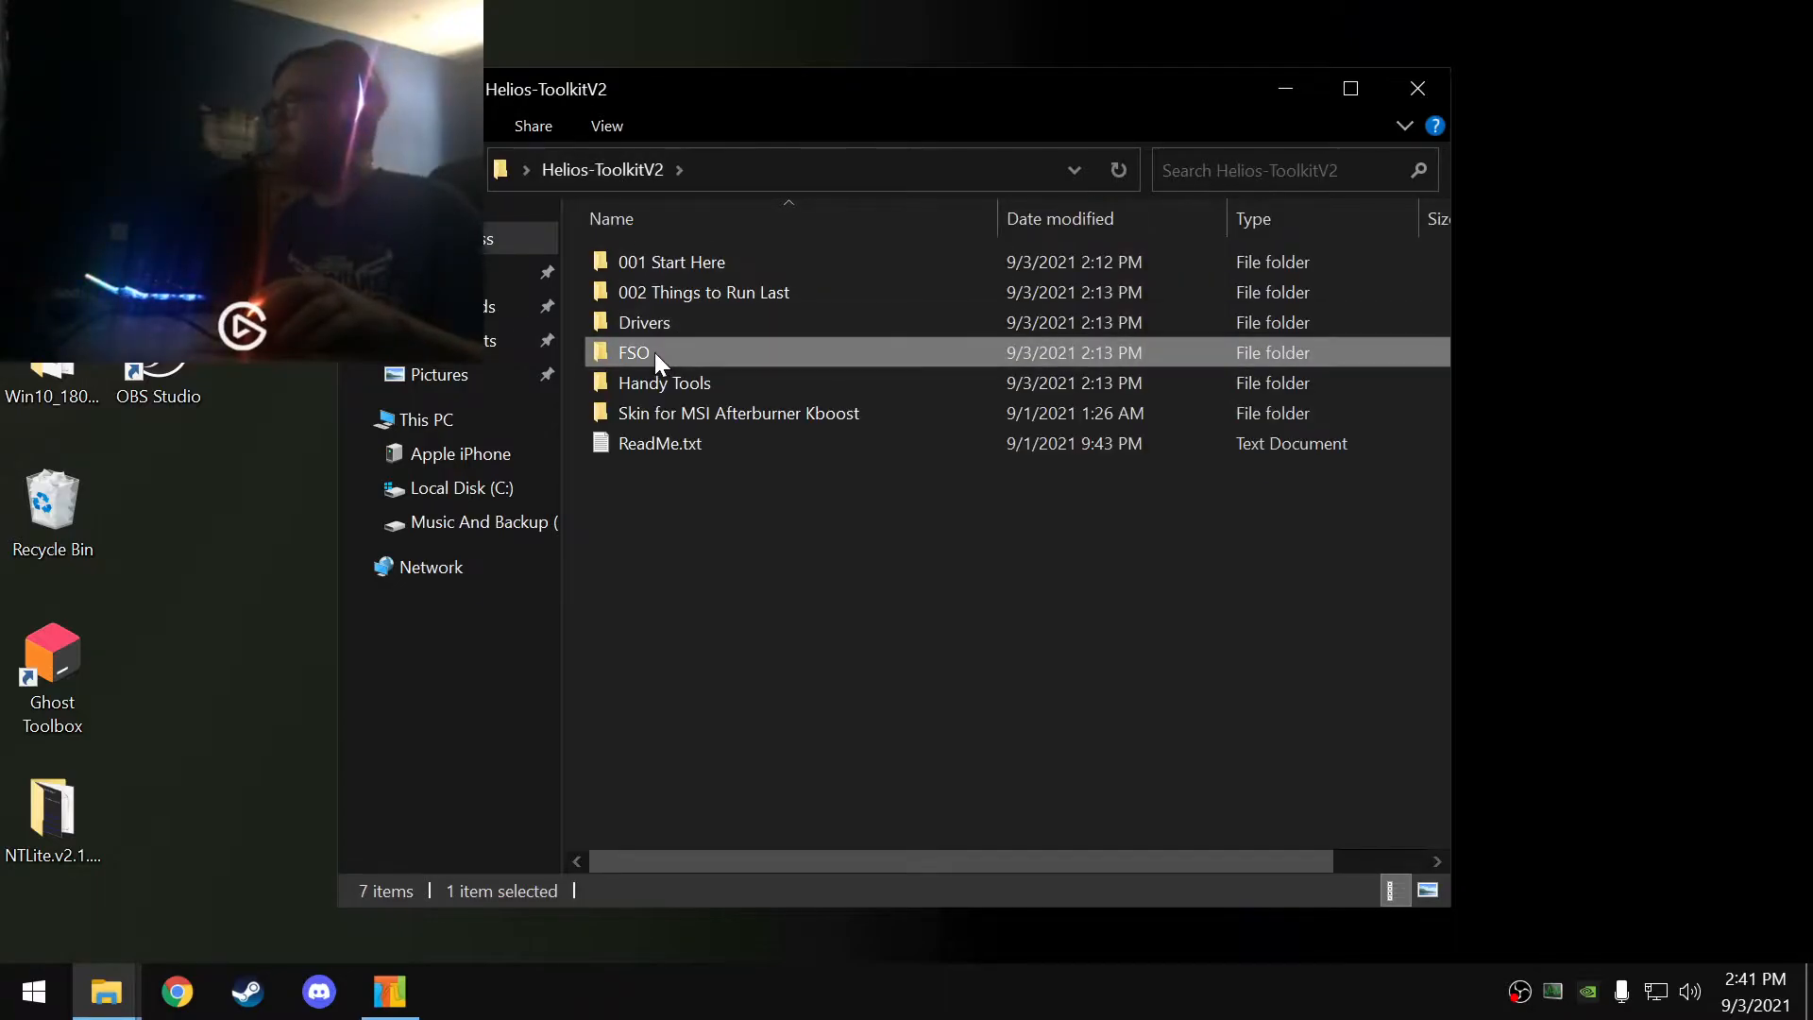
double_click(654, 353)
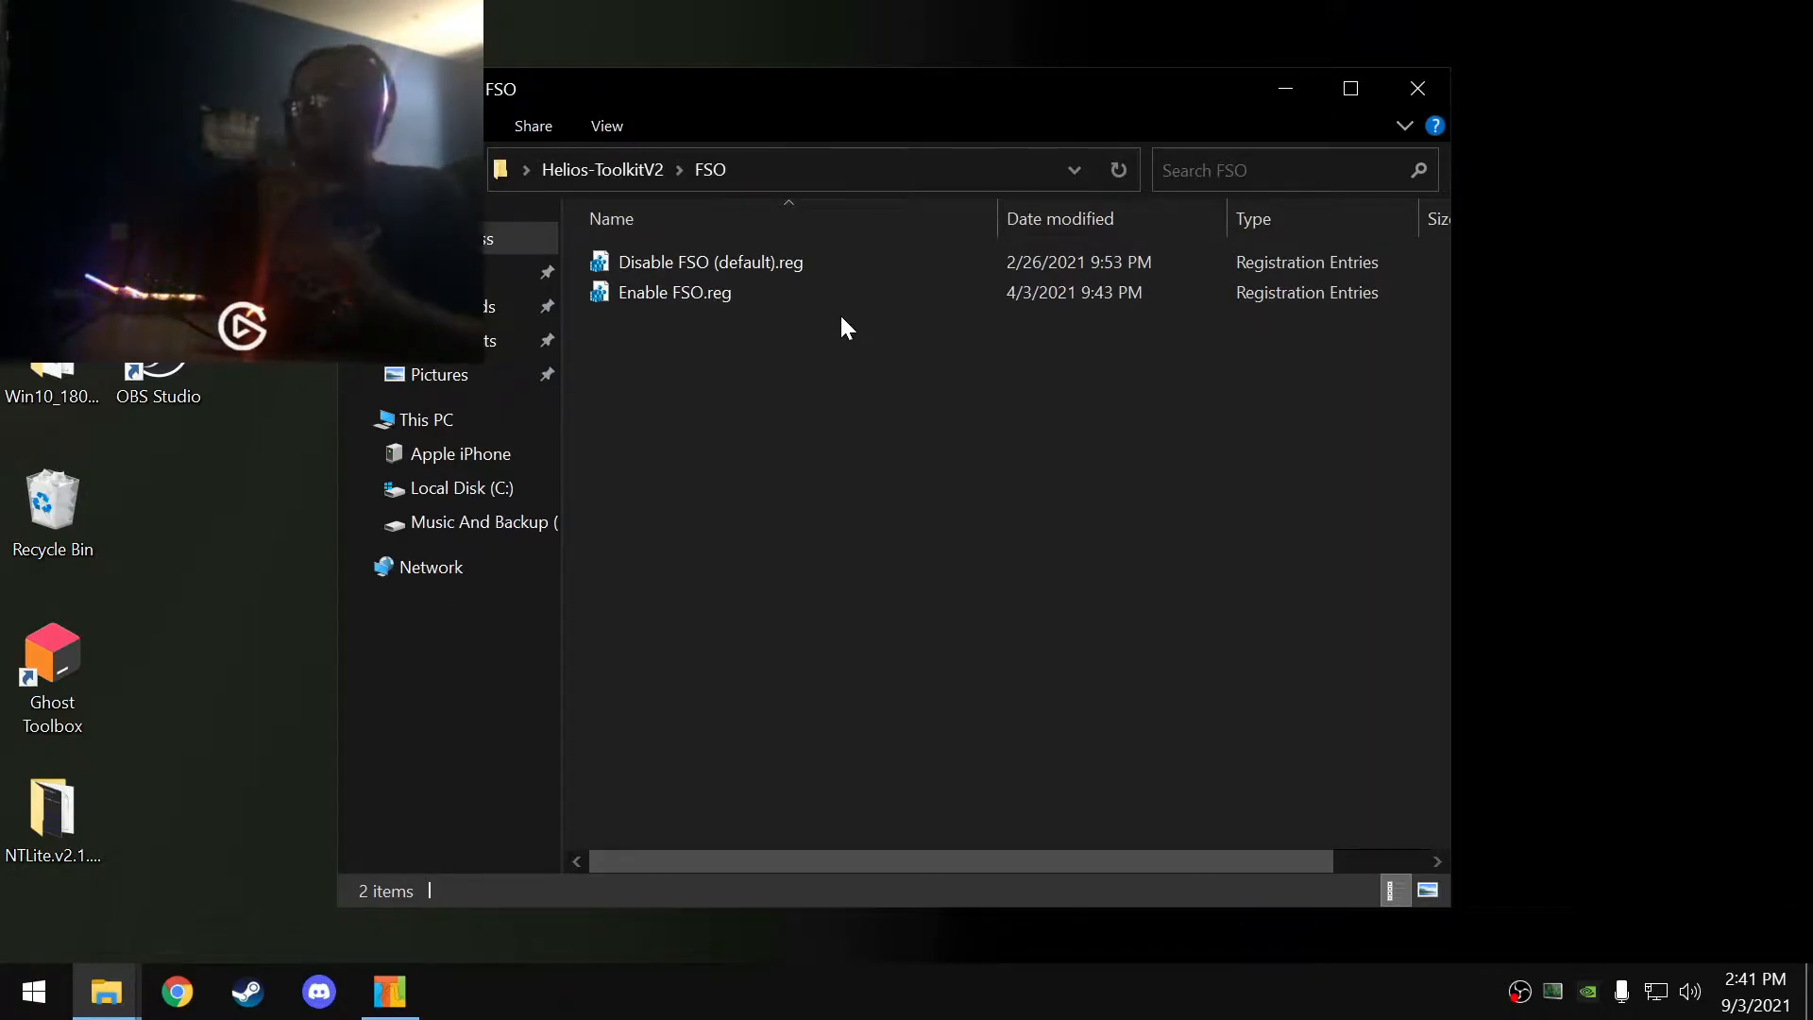
left_click(626, 173)
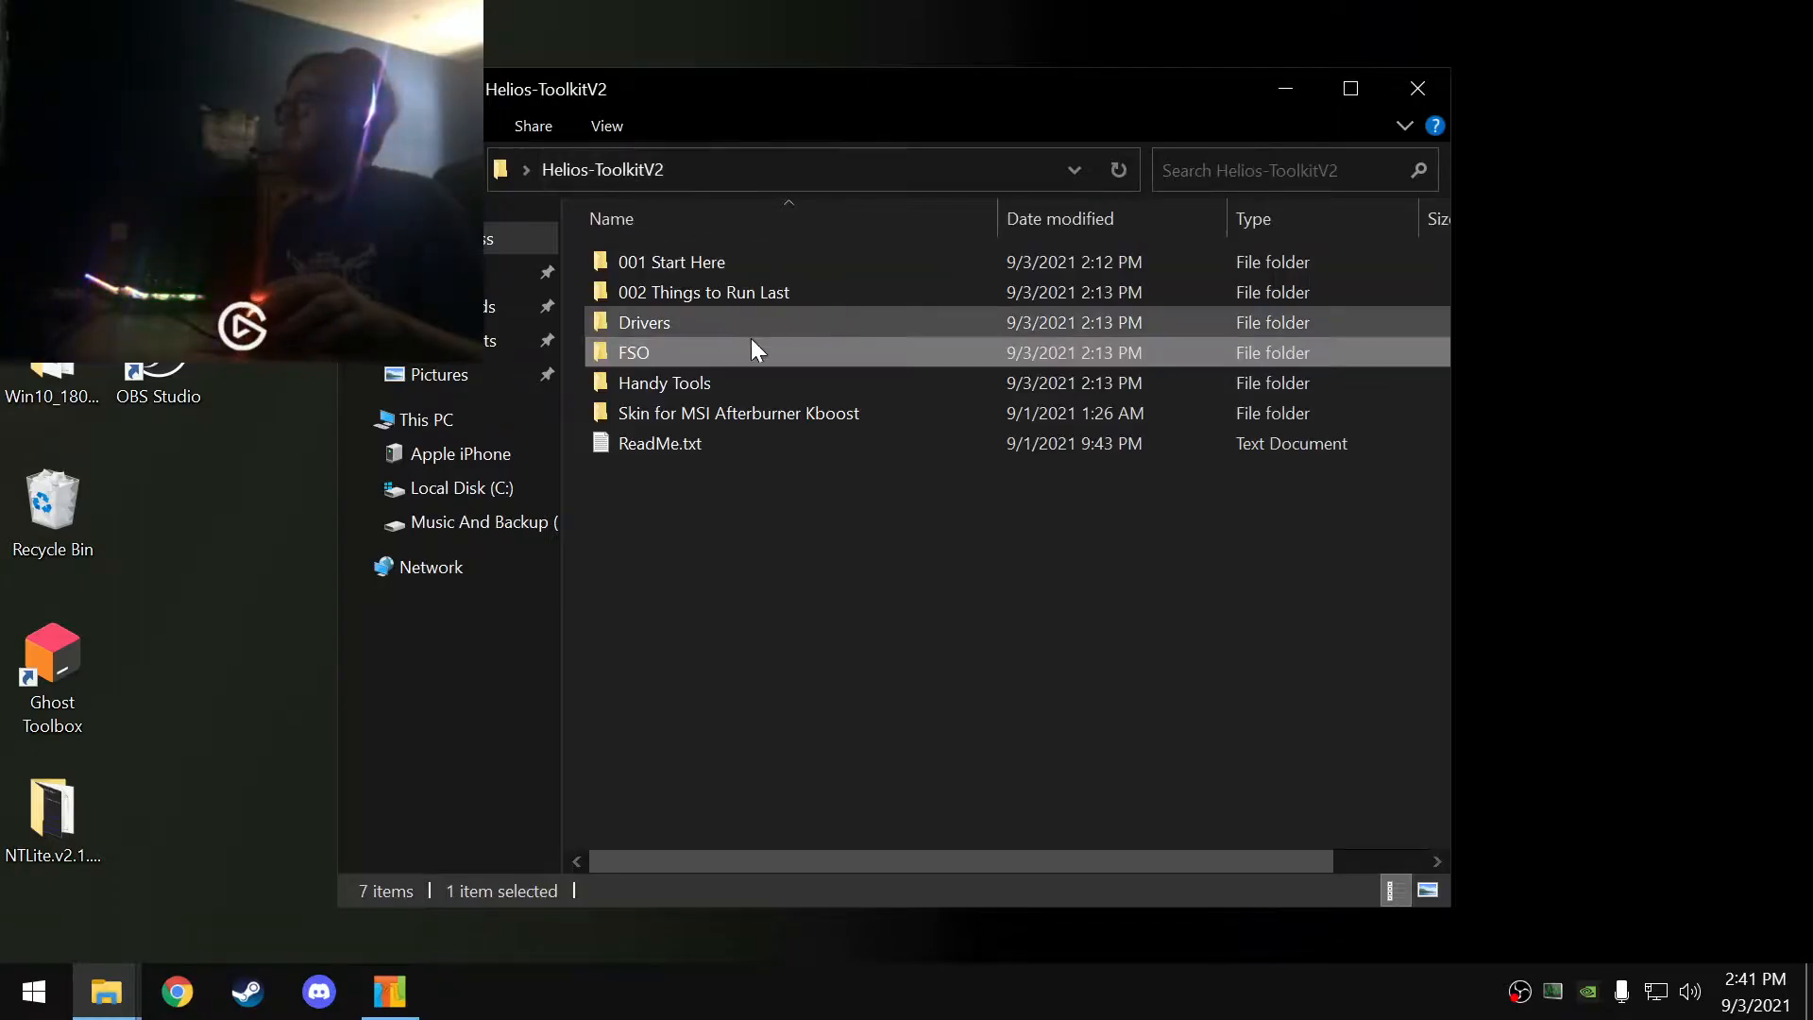
- Delete the ISLC v1.0.2.4 folder from Handy Tools
double_click(667, 374)
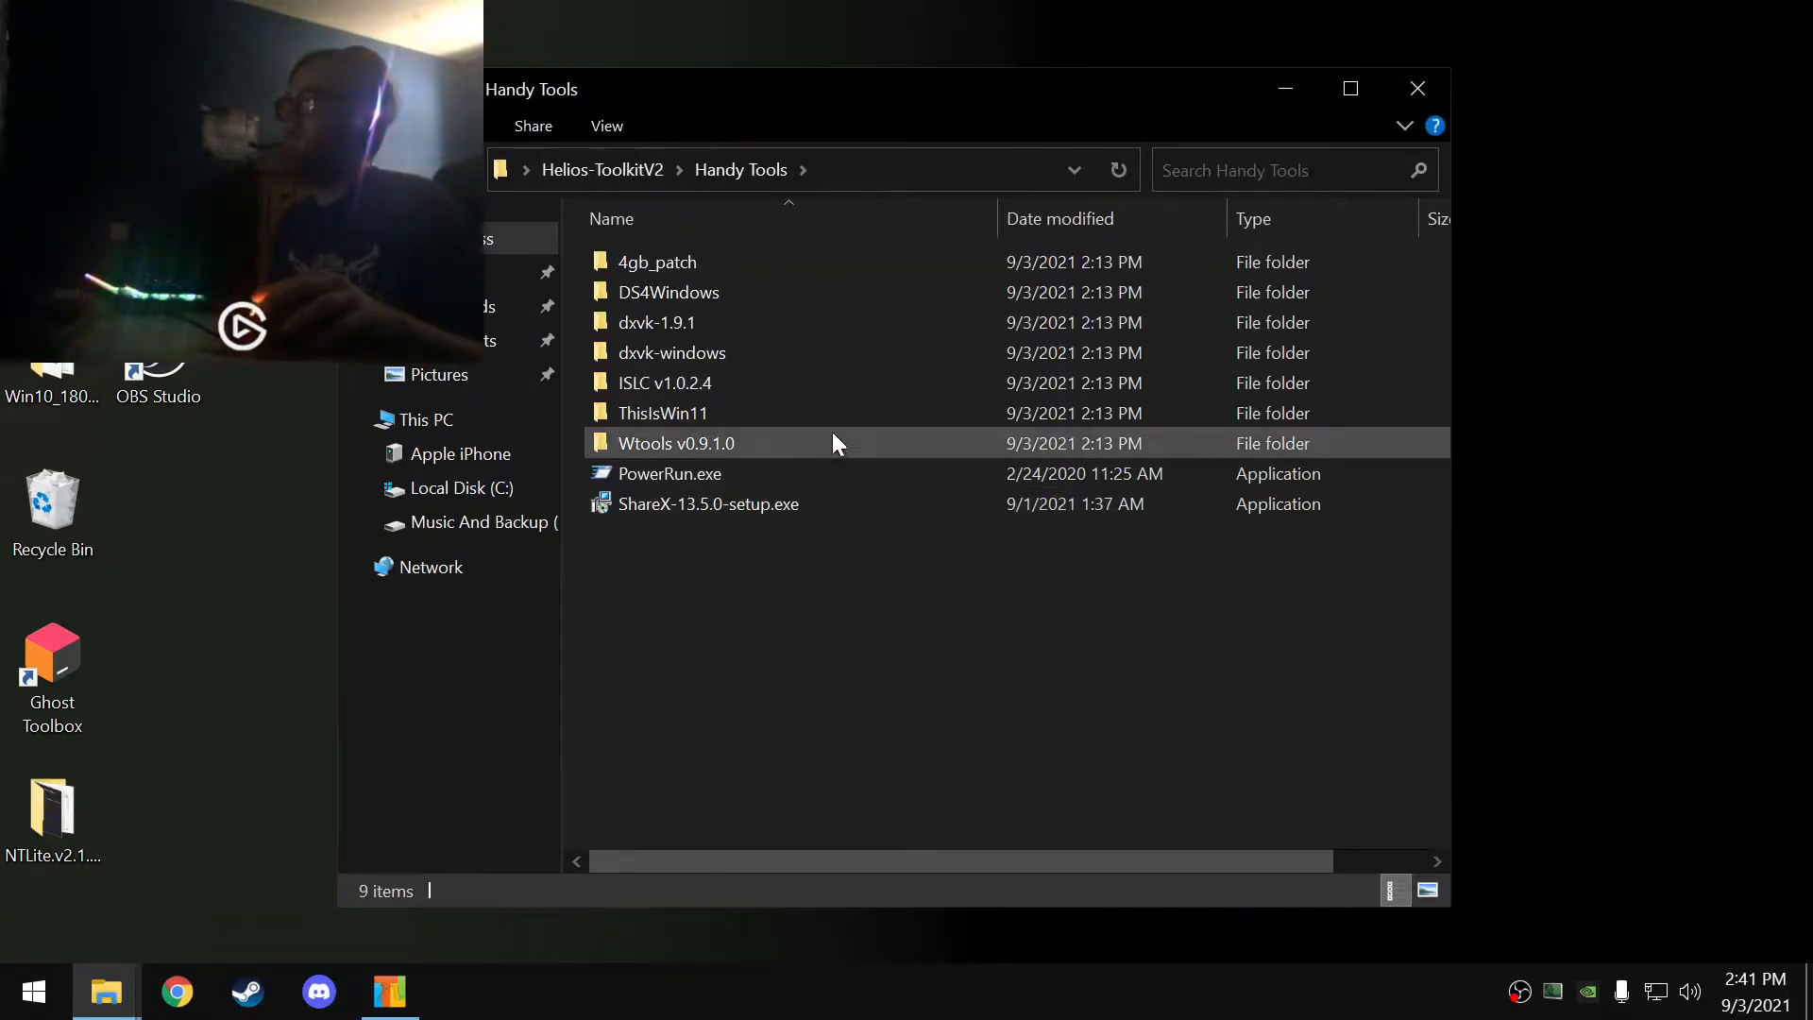
right_click(667, 383)
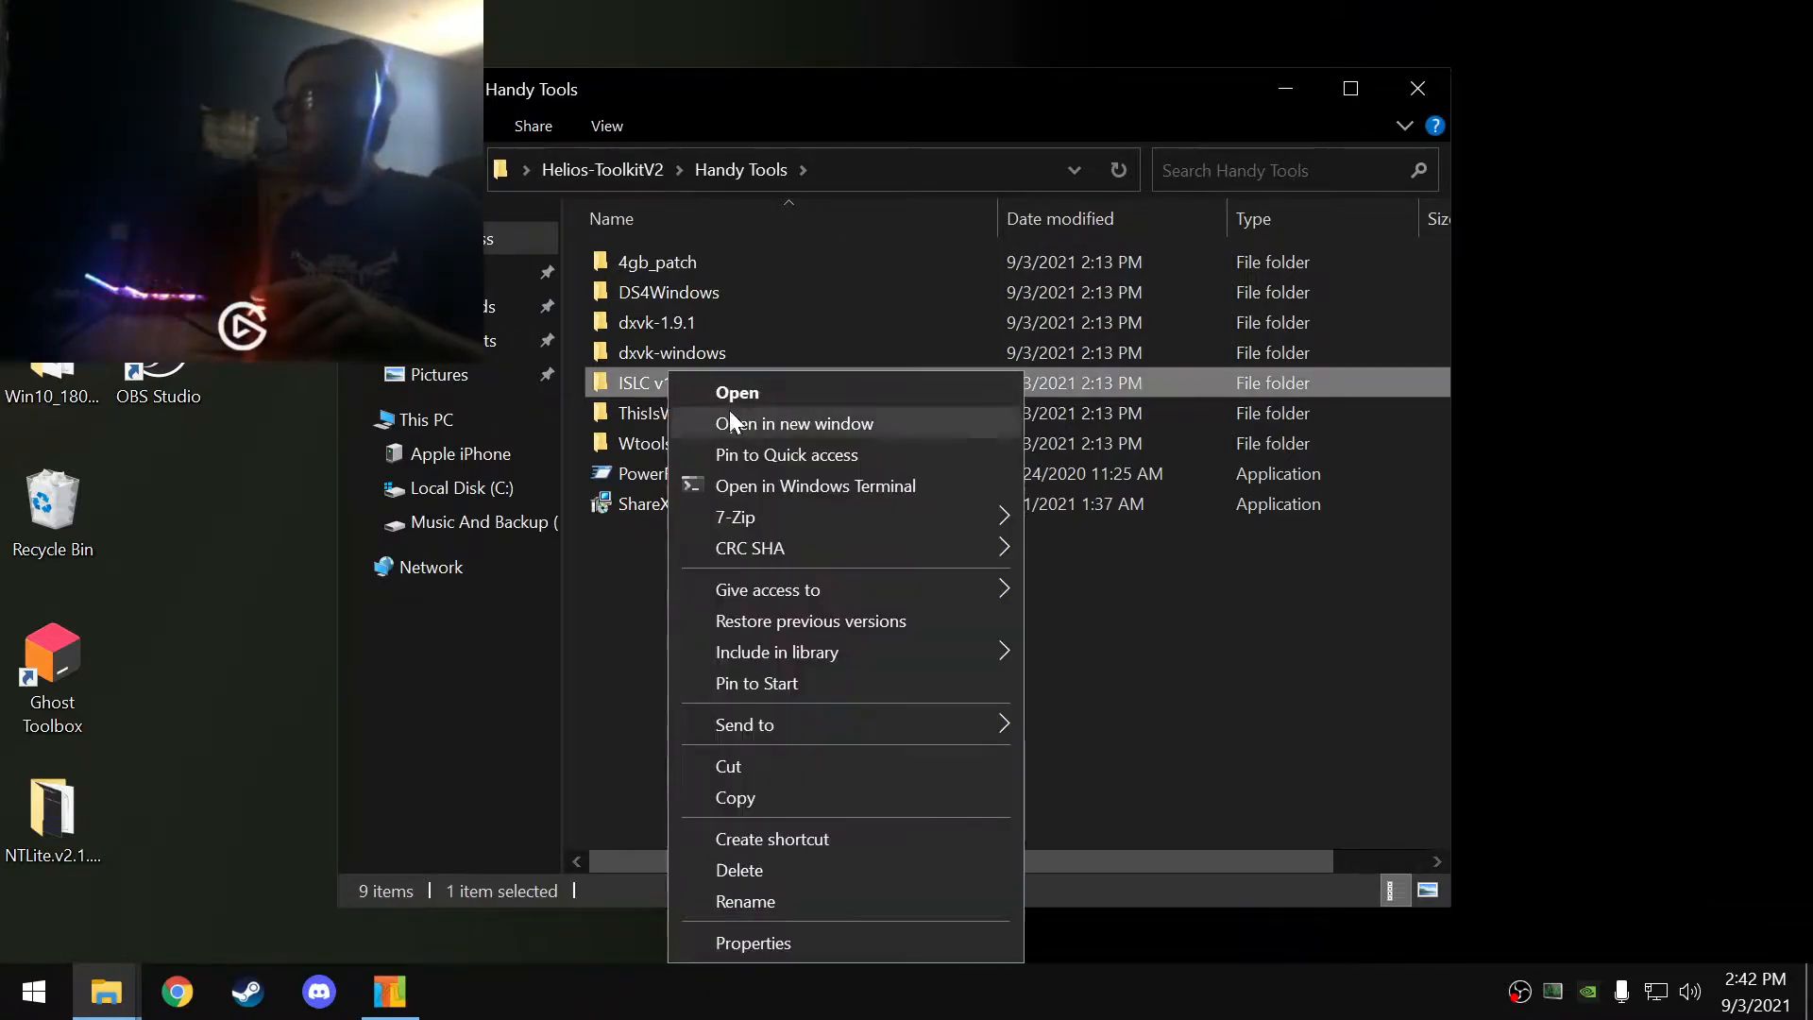
left_click(733, 870)
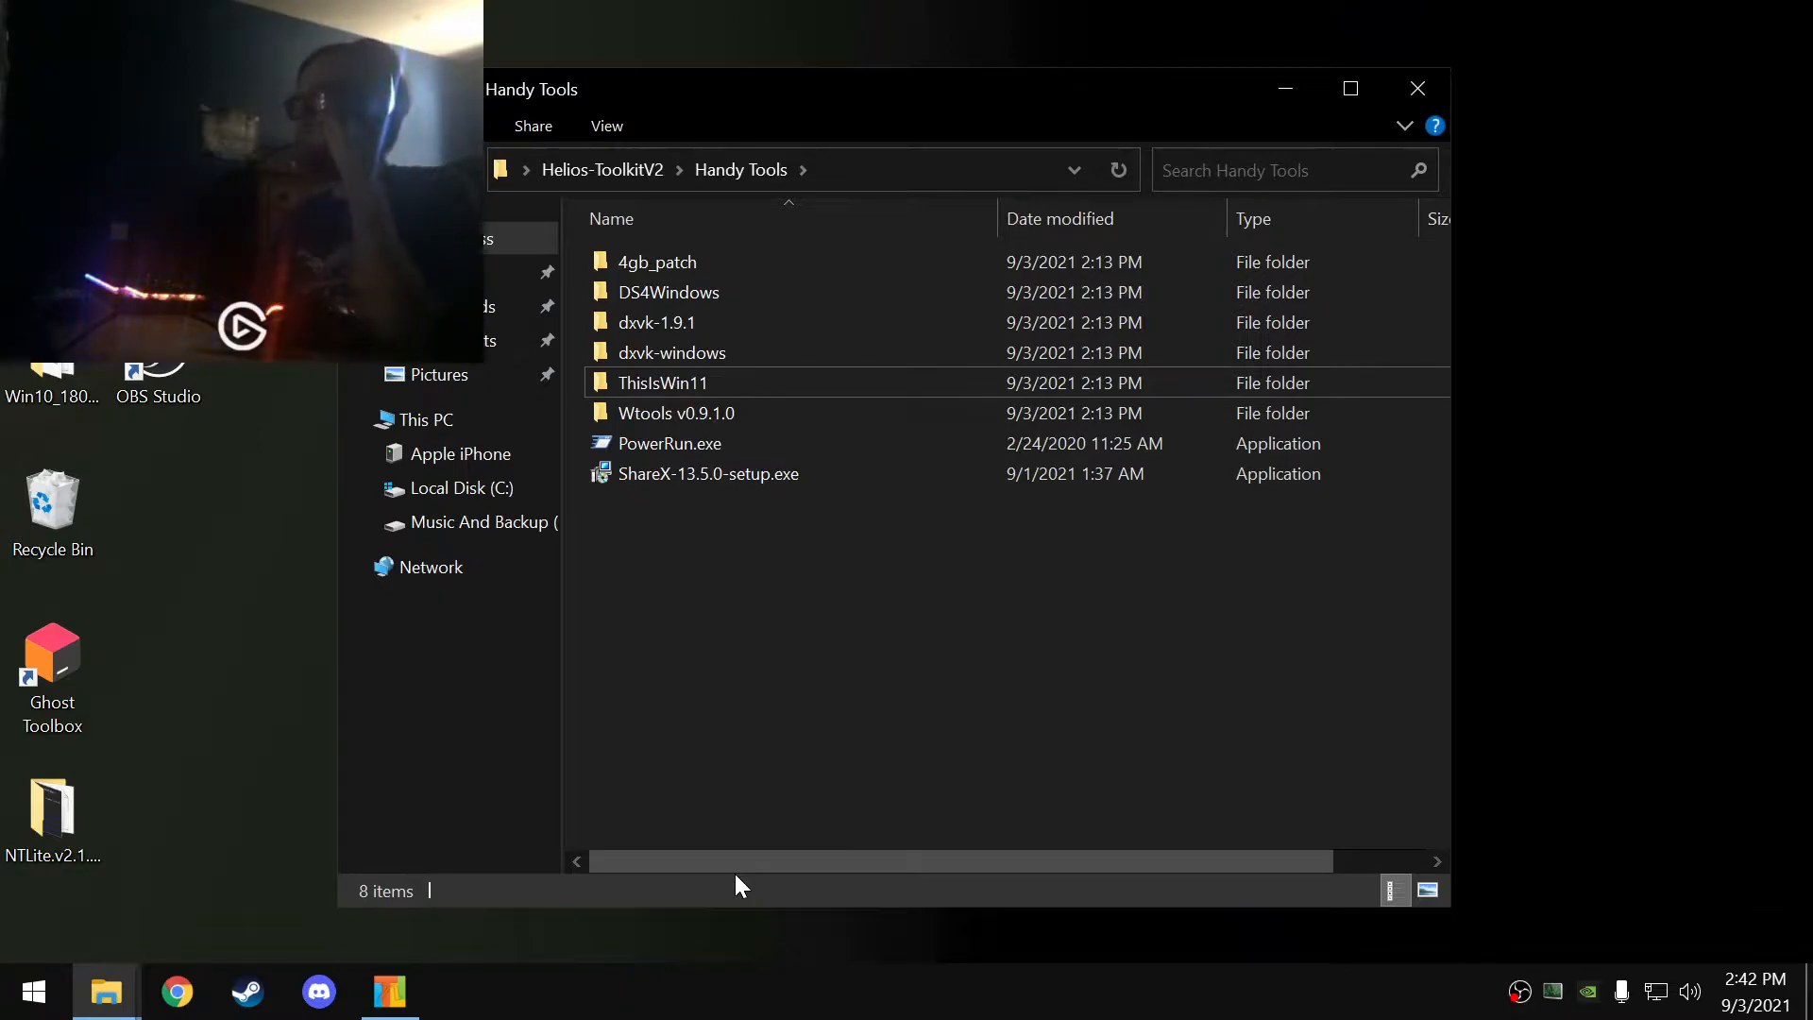
- Check the contents of the ThisIsWin11 folder in Handy Tools, and rename the folder as Win11 Toolkit
double_click(690, 379)
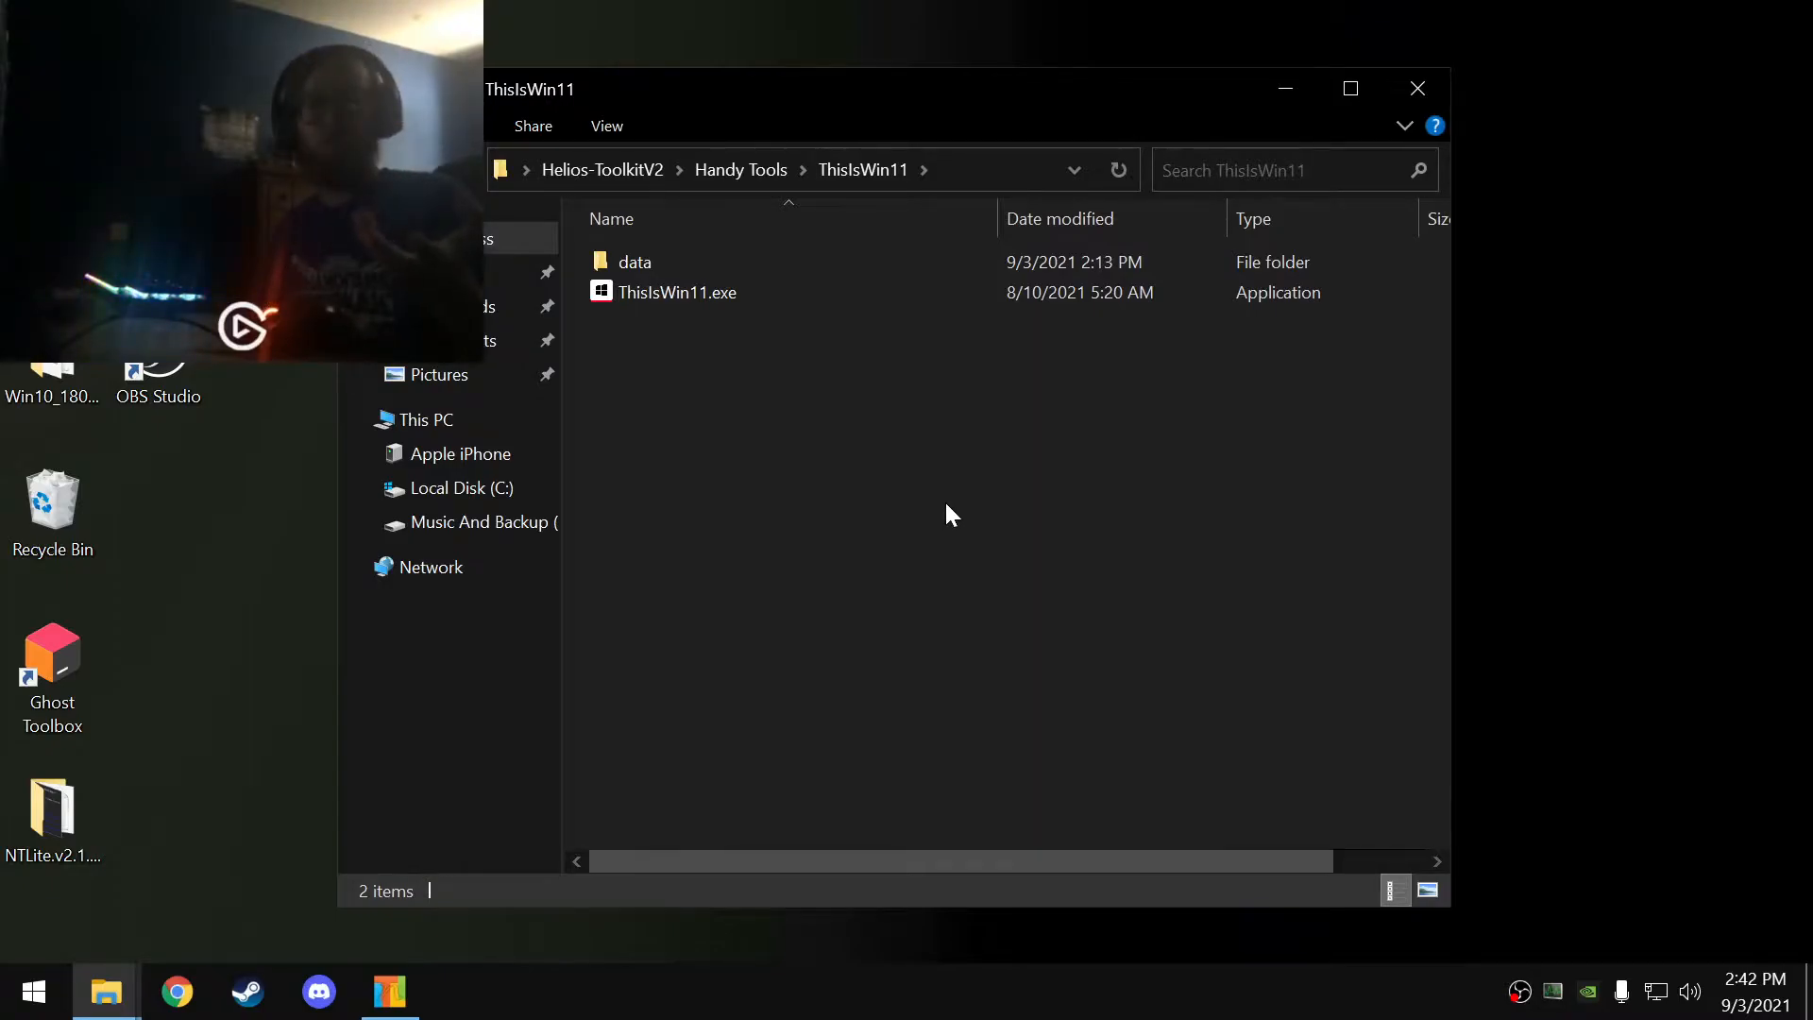
left_click(740, 169)
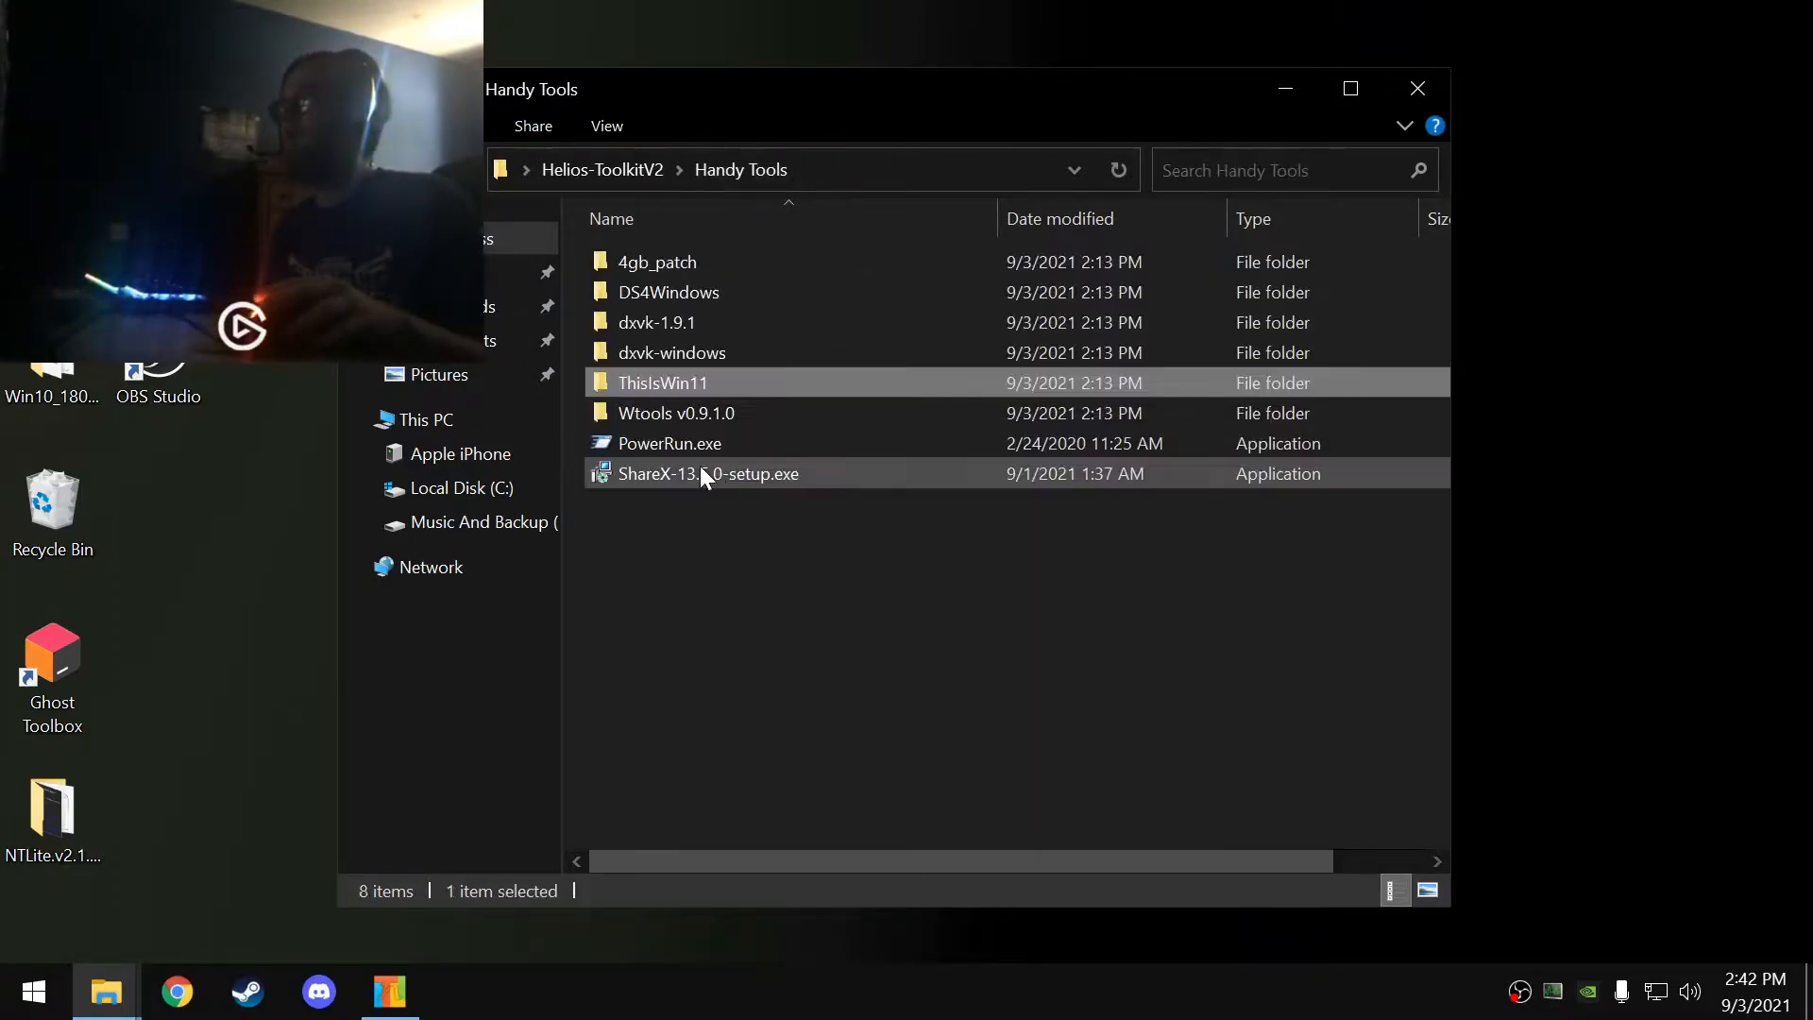
right_click(685, 383)
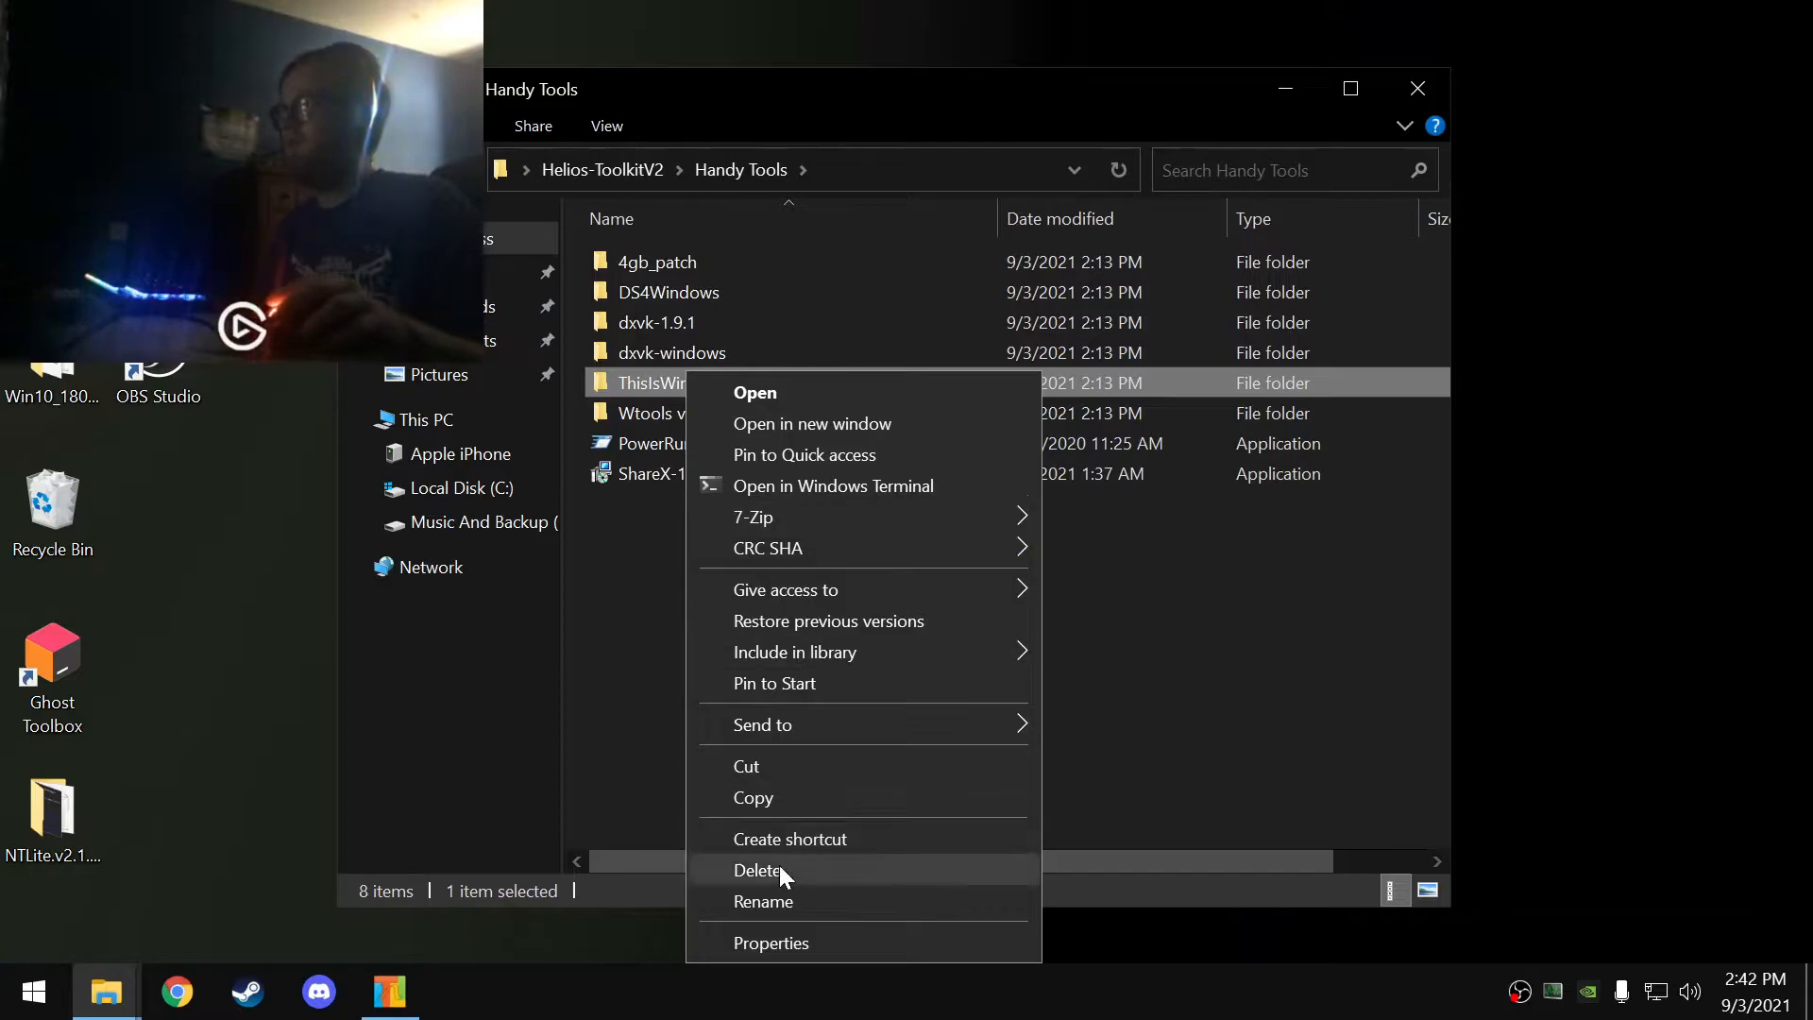
left_click(768, 900)
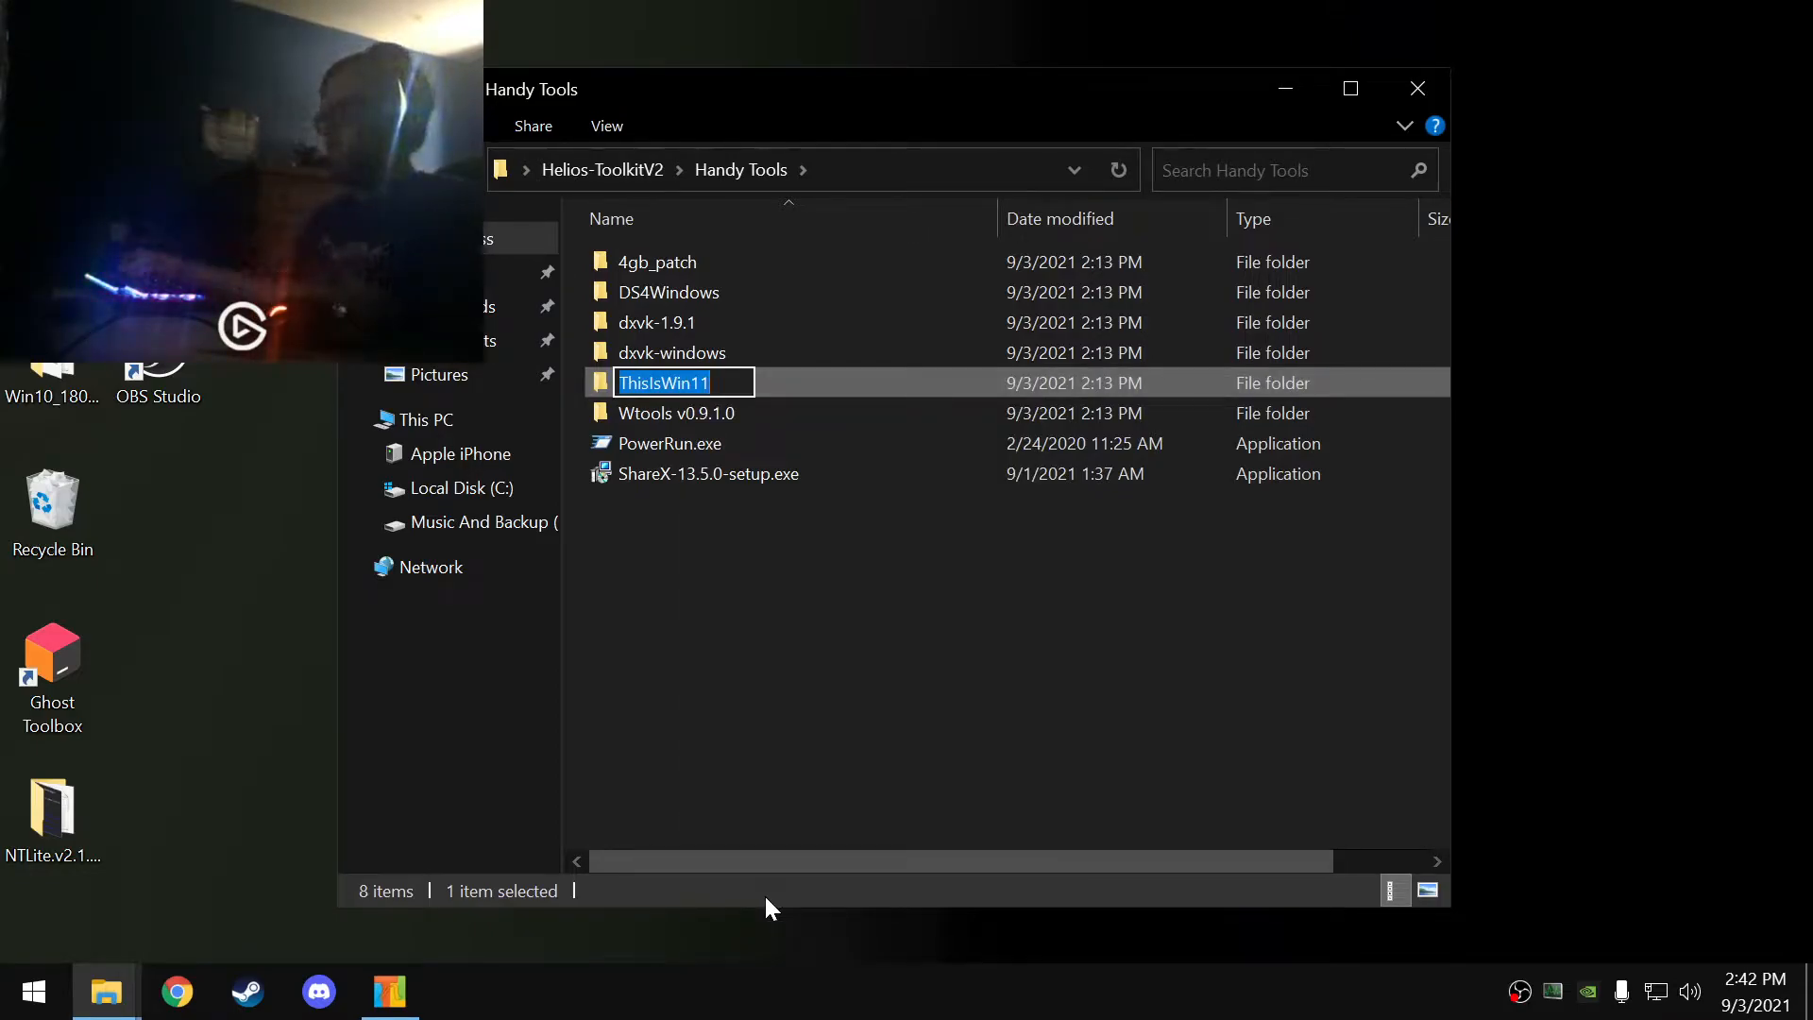
type("Win11 Toolkit")
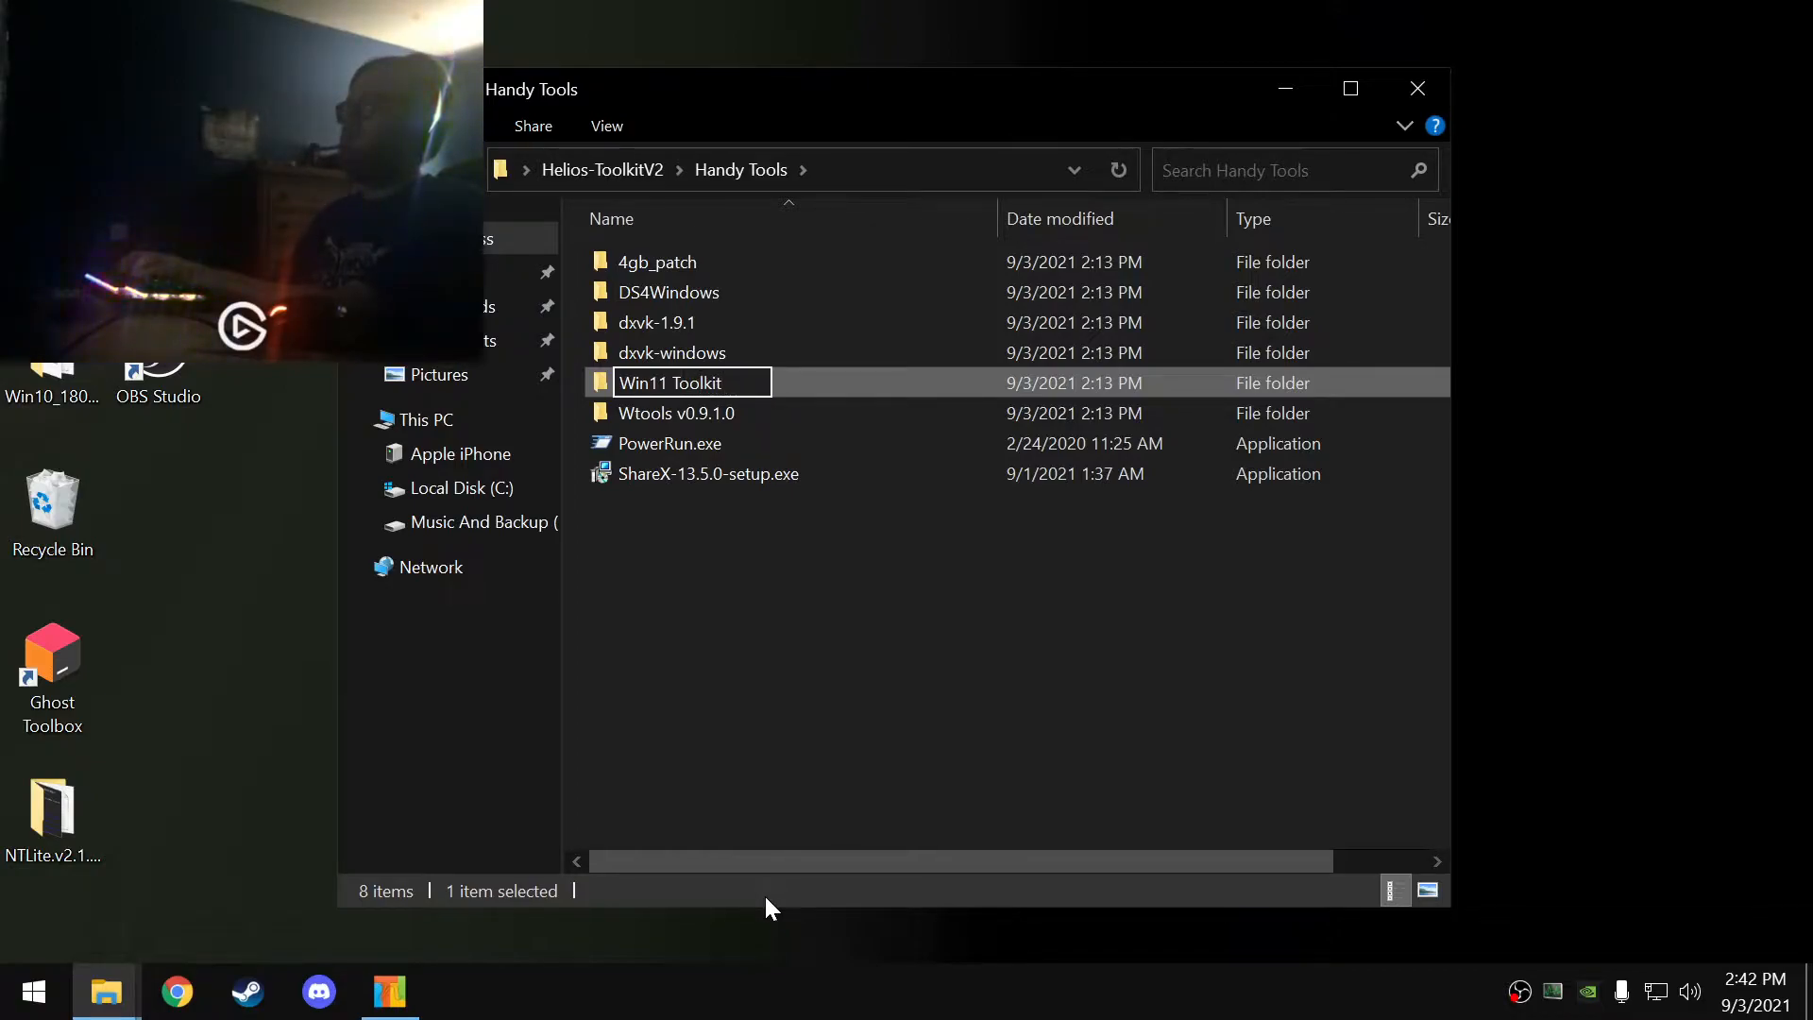
key("Return")
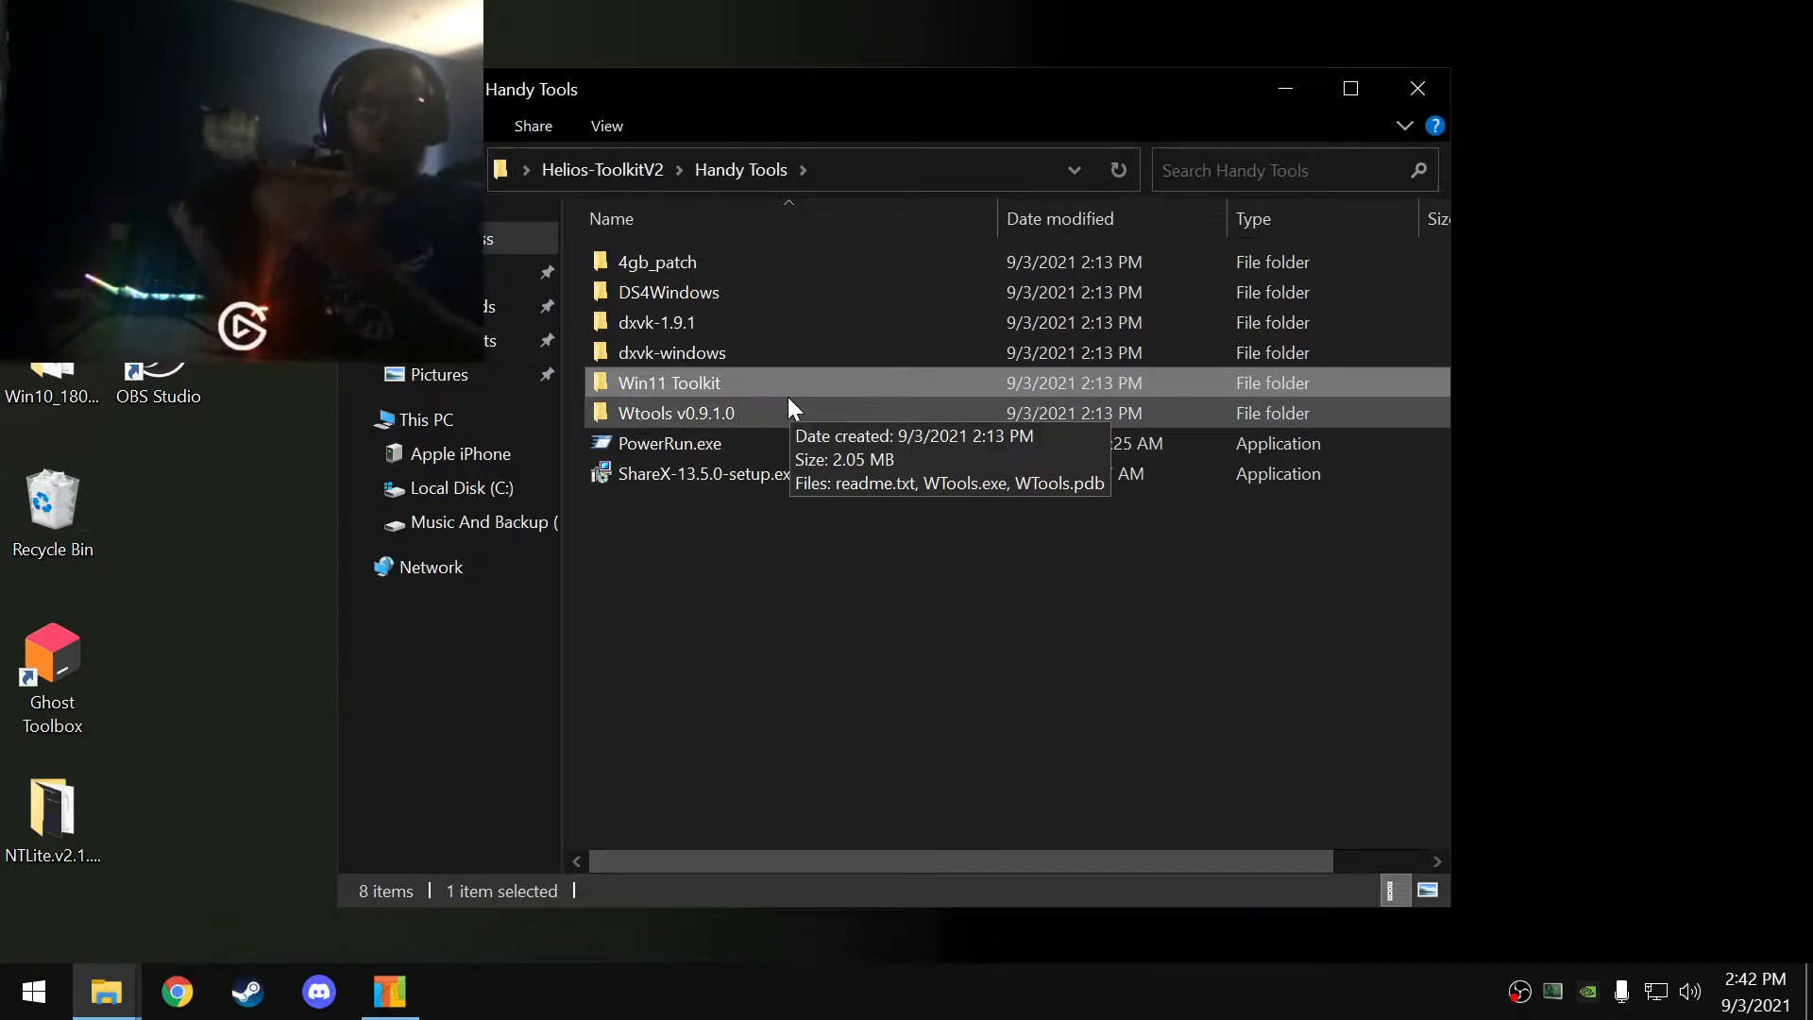
- Review the Wtools v0.9.1.0 folder and the remaining Handy Tools items, and return to the Helios-ToolkitV2 folder
double_click(693, 422)
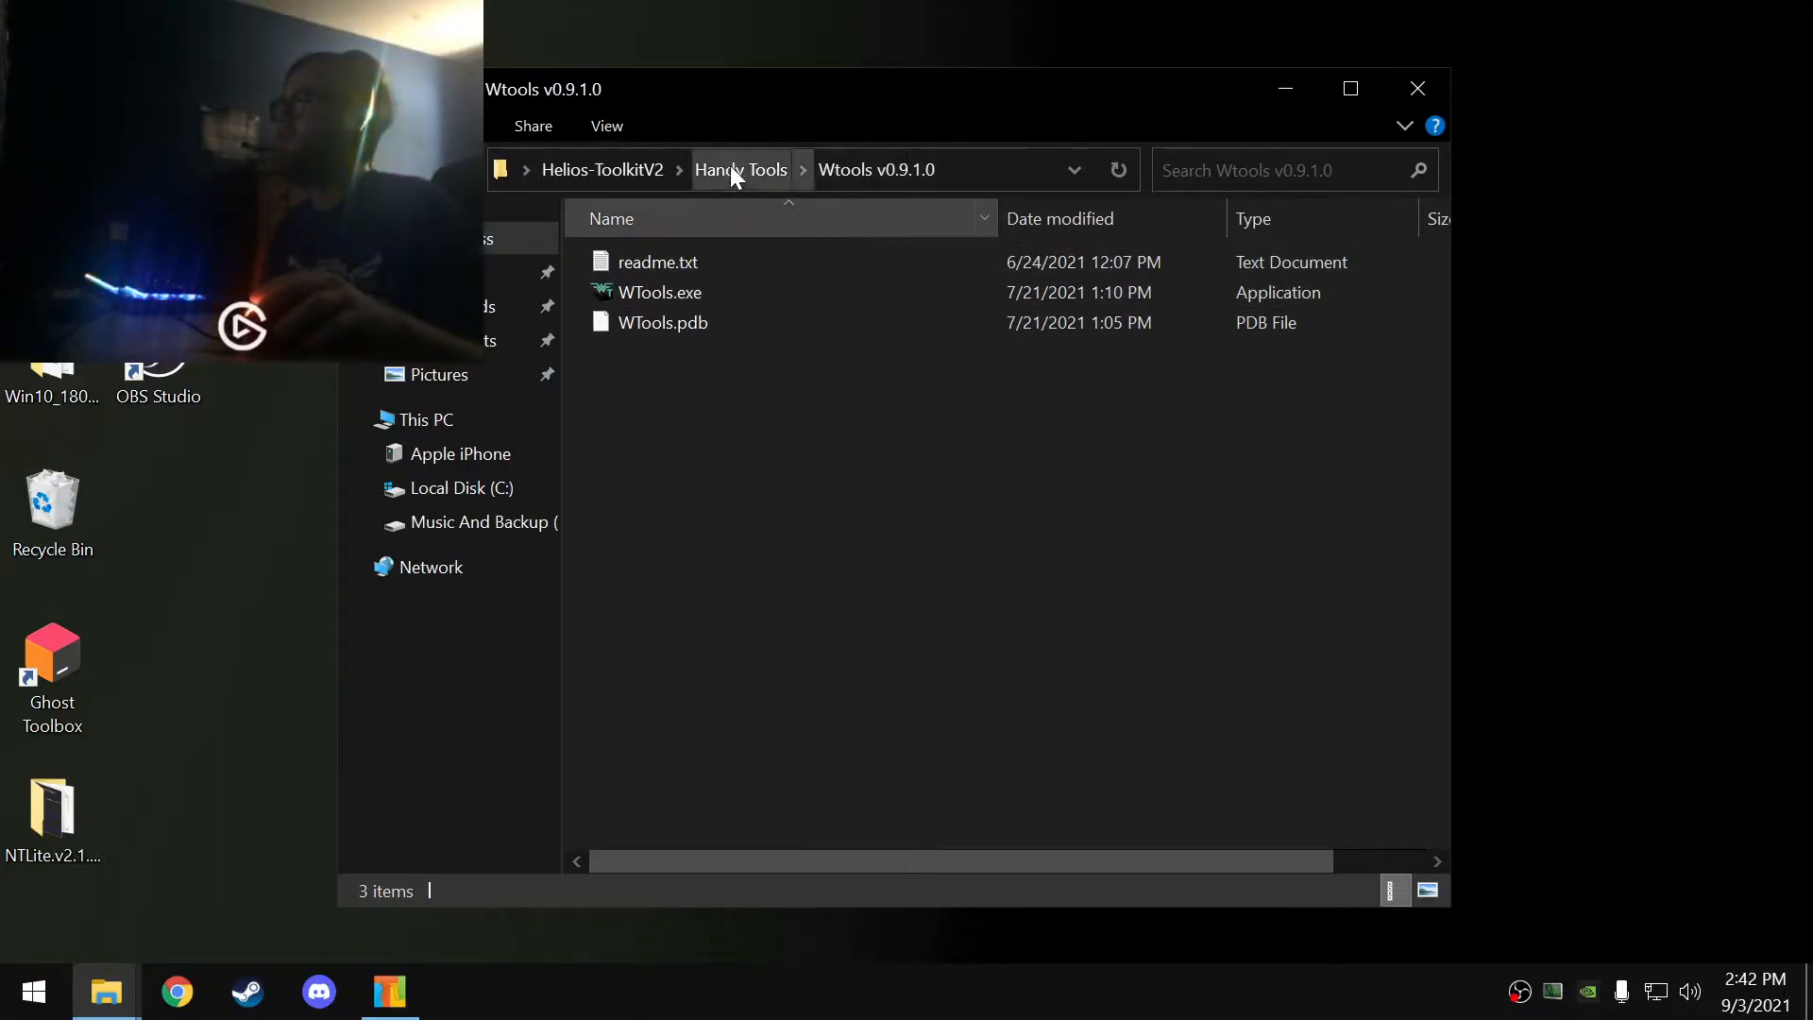
left_click(763, 168)
mouse_move(775, 358)
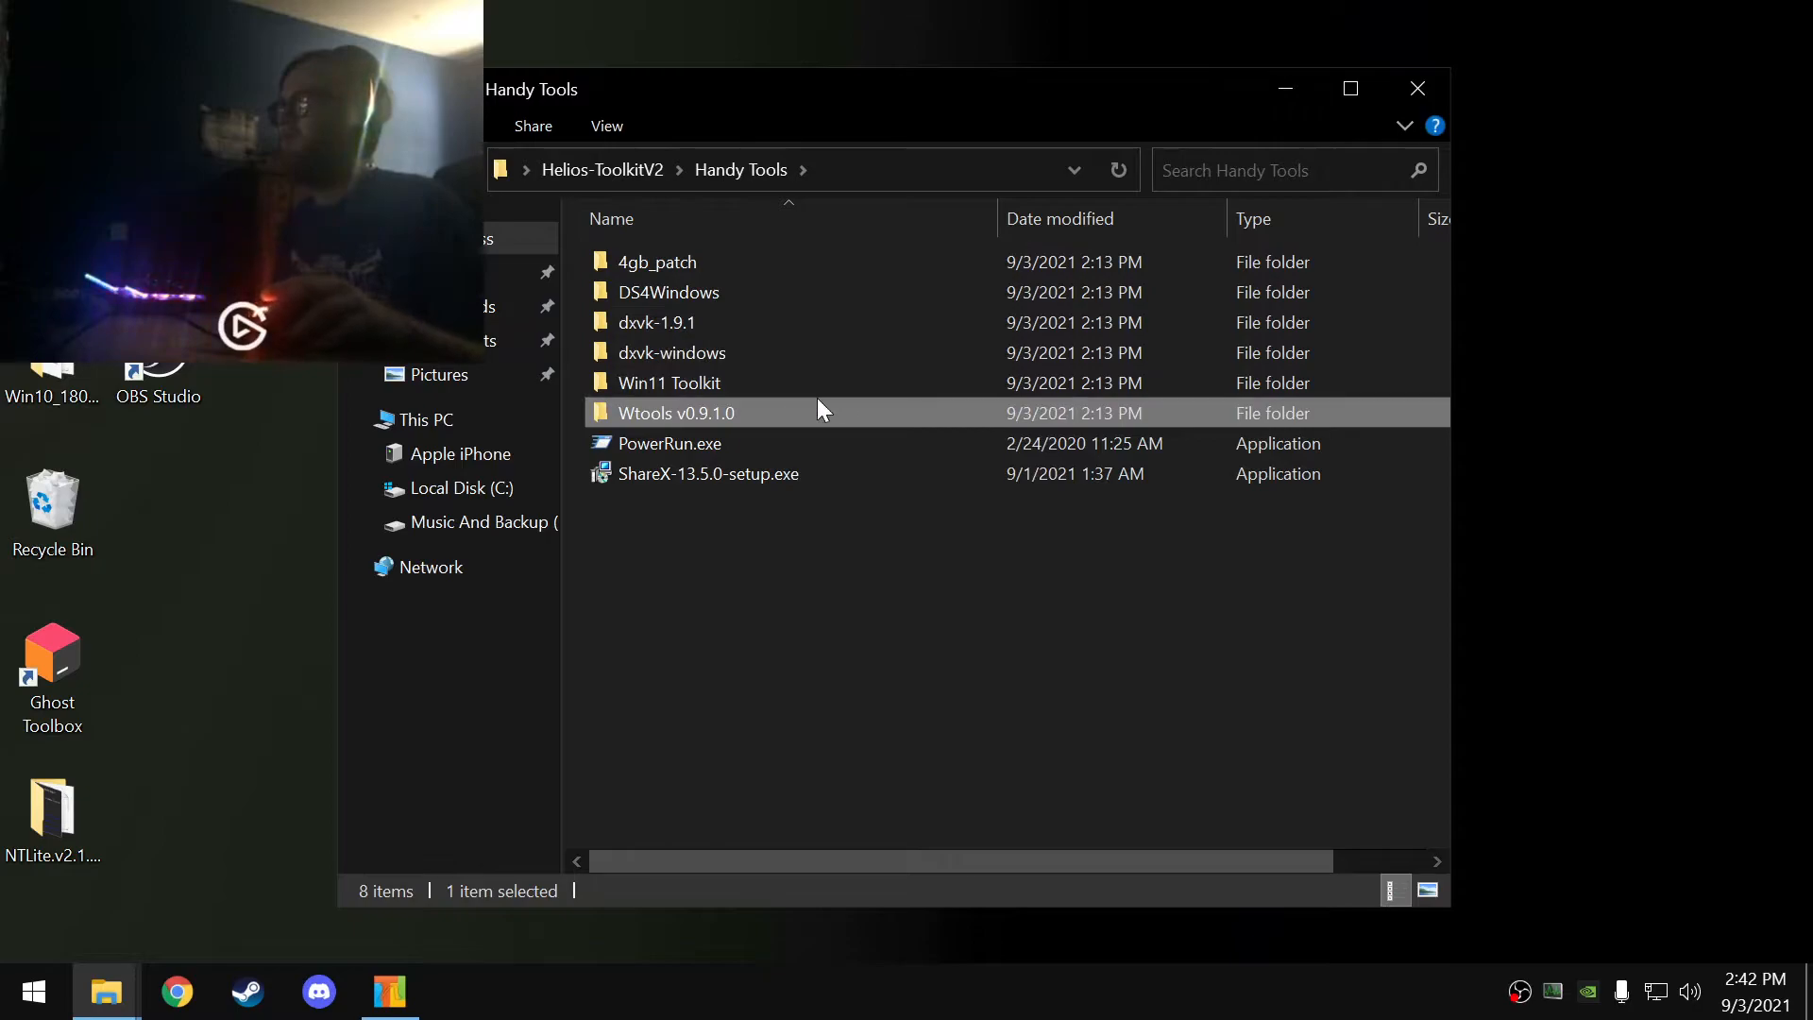
mouse_move(720, 442)
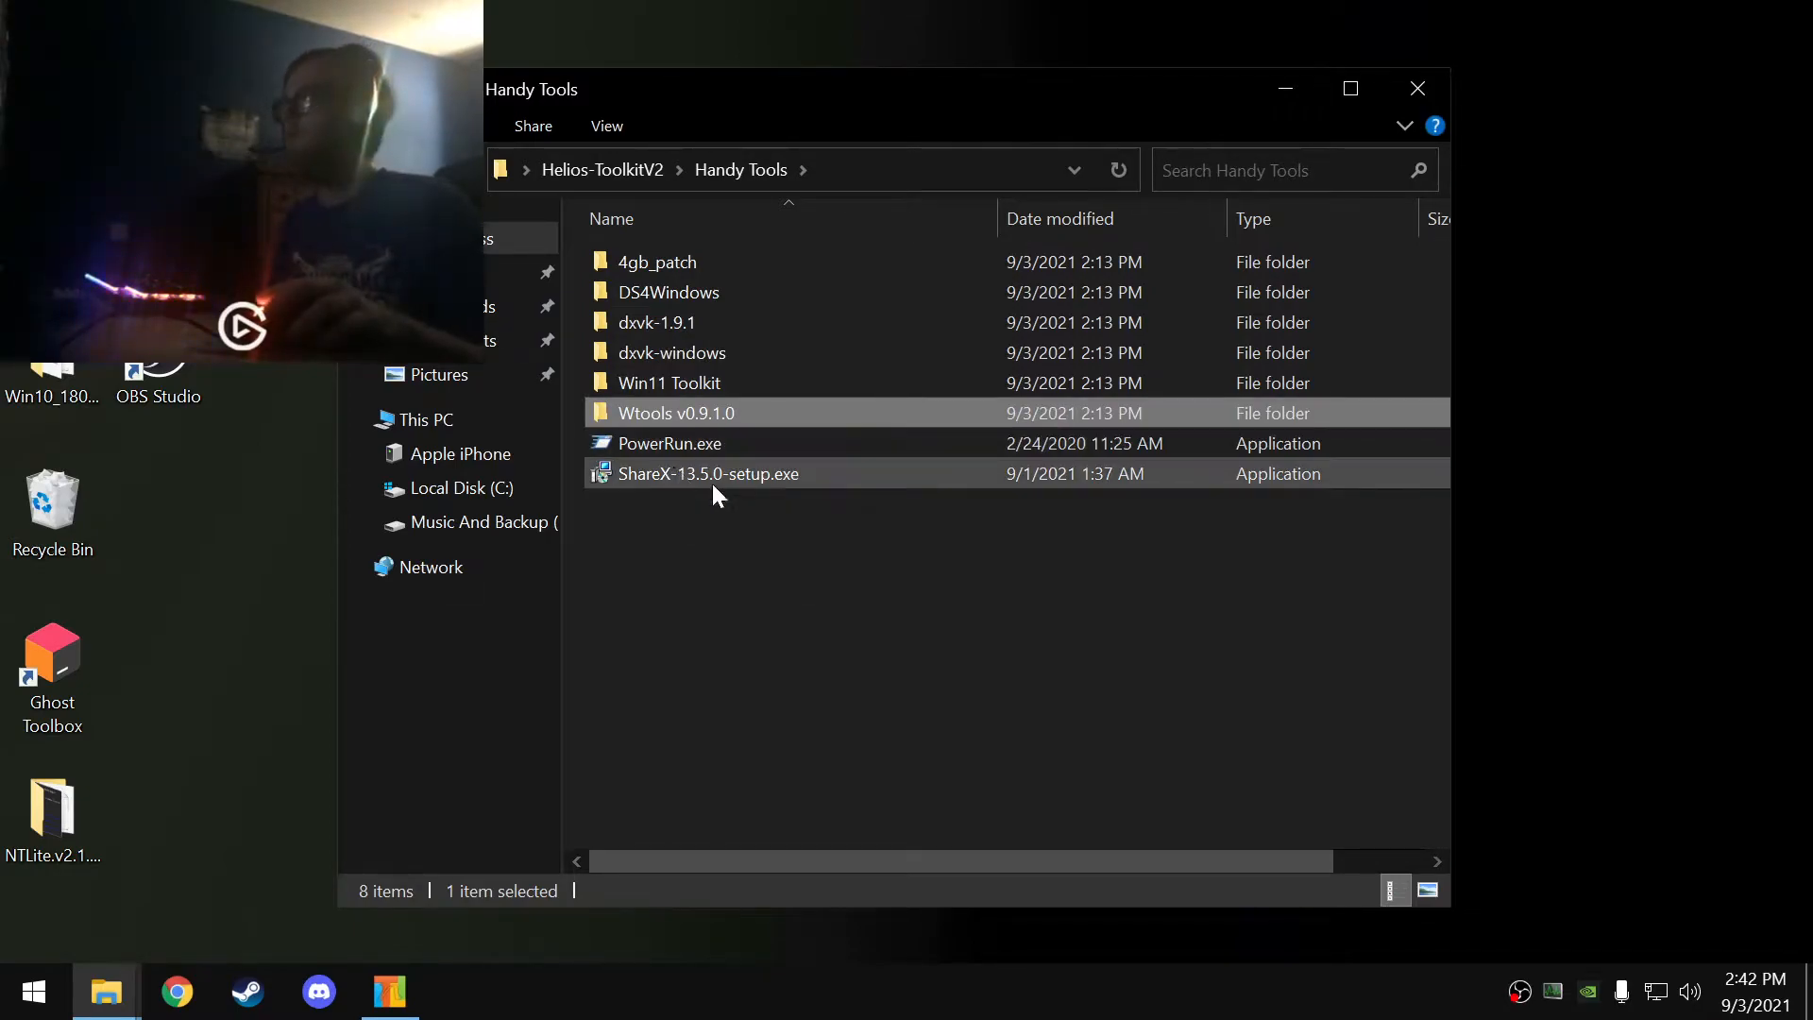
mouse_move(725, 485)
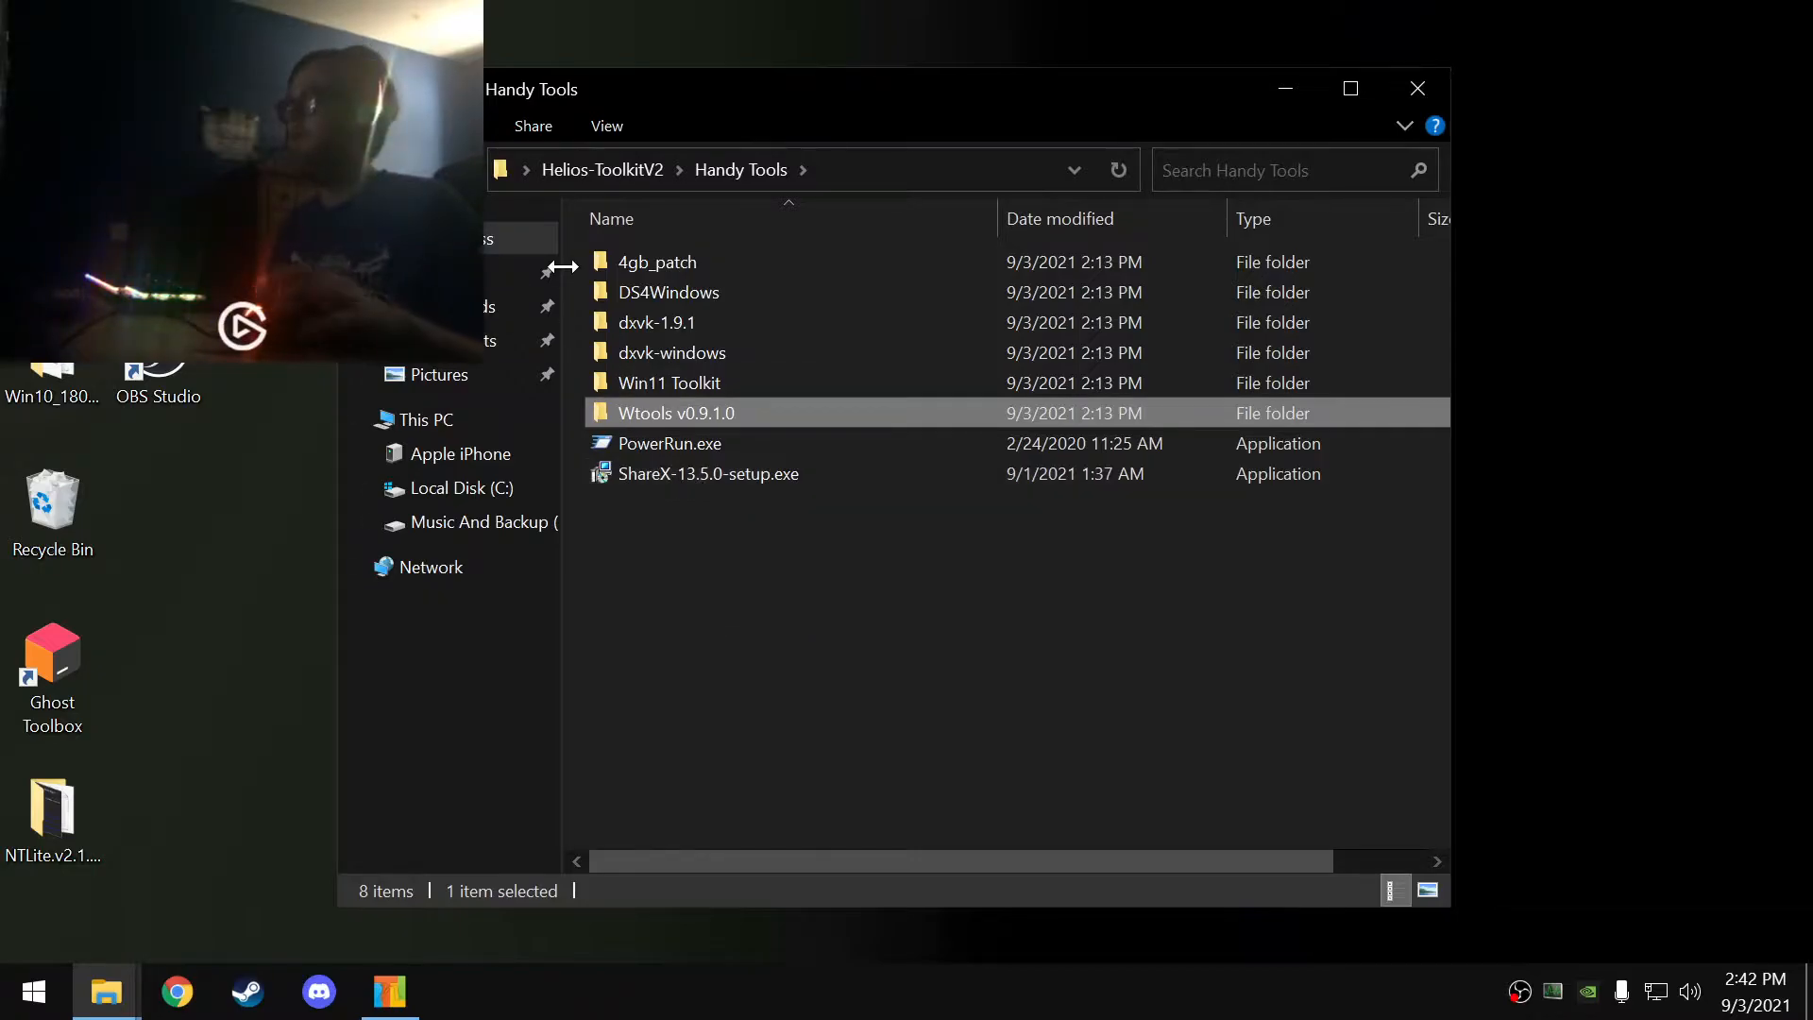
left_click(612, 171)
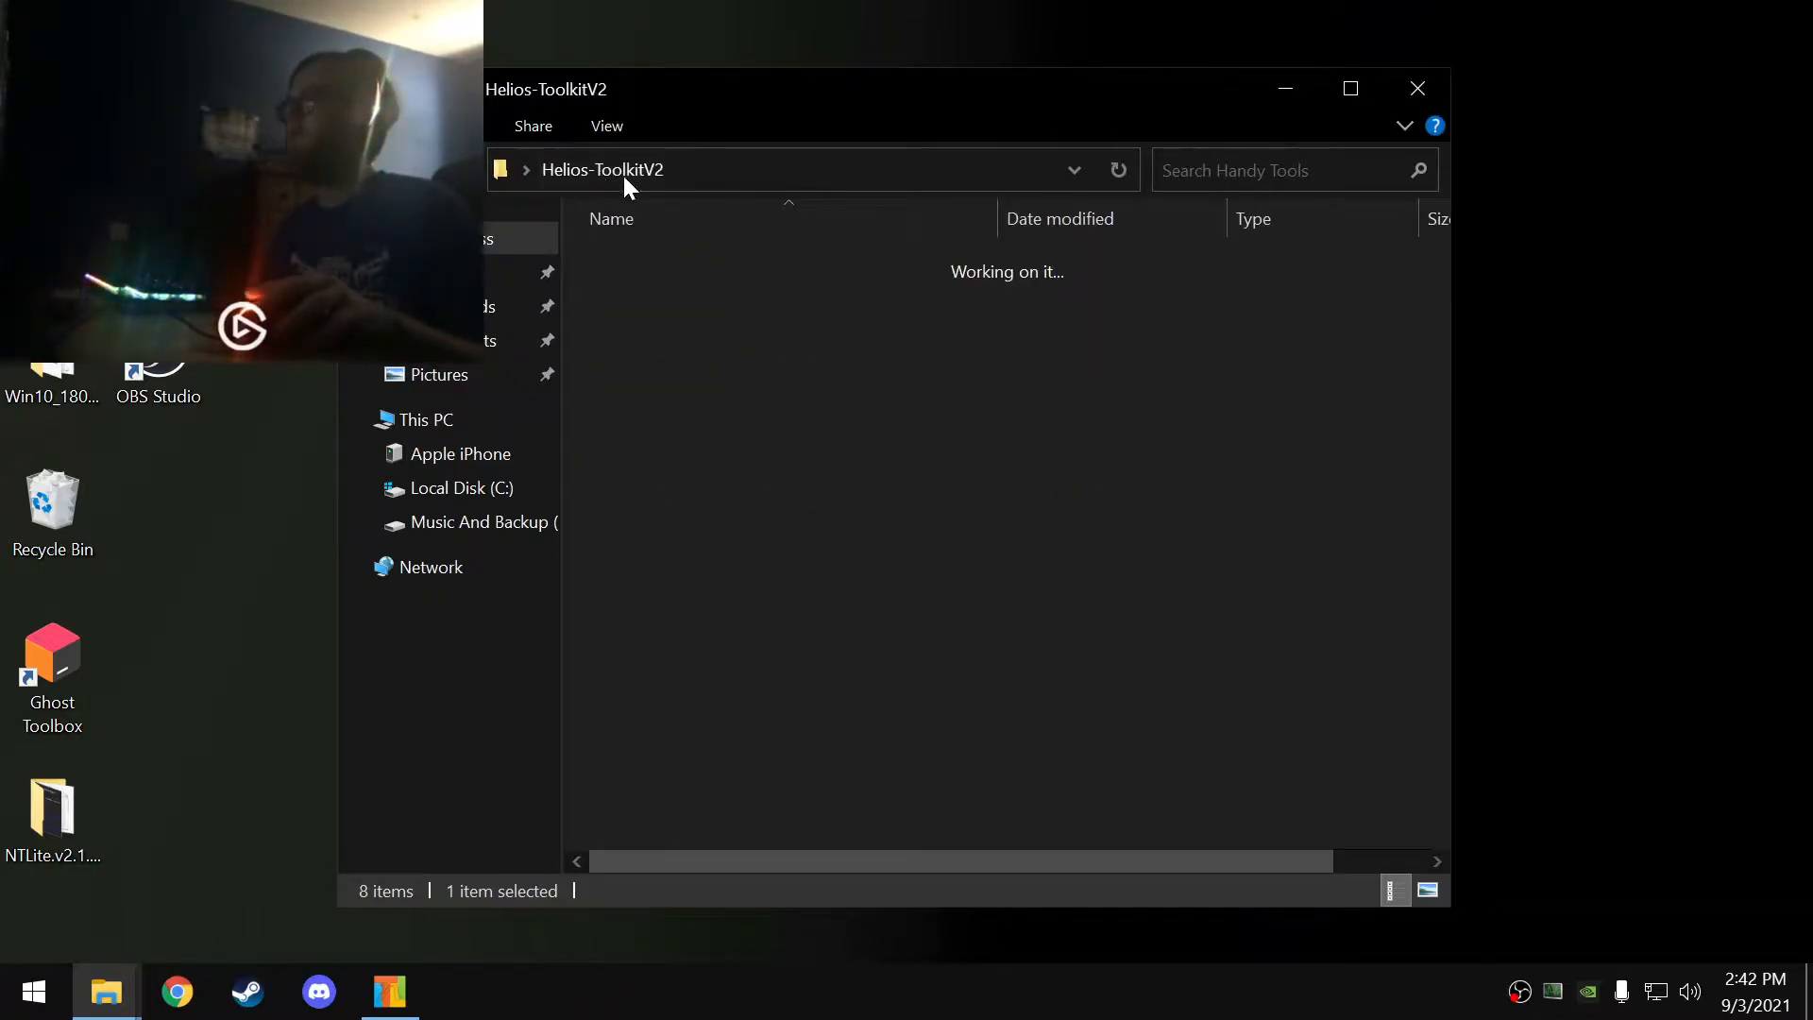
- Check the Skin for MSI Afterburner Kboost folder, and delete it from Helios-ToolkitV2
double_click(704, 418)
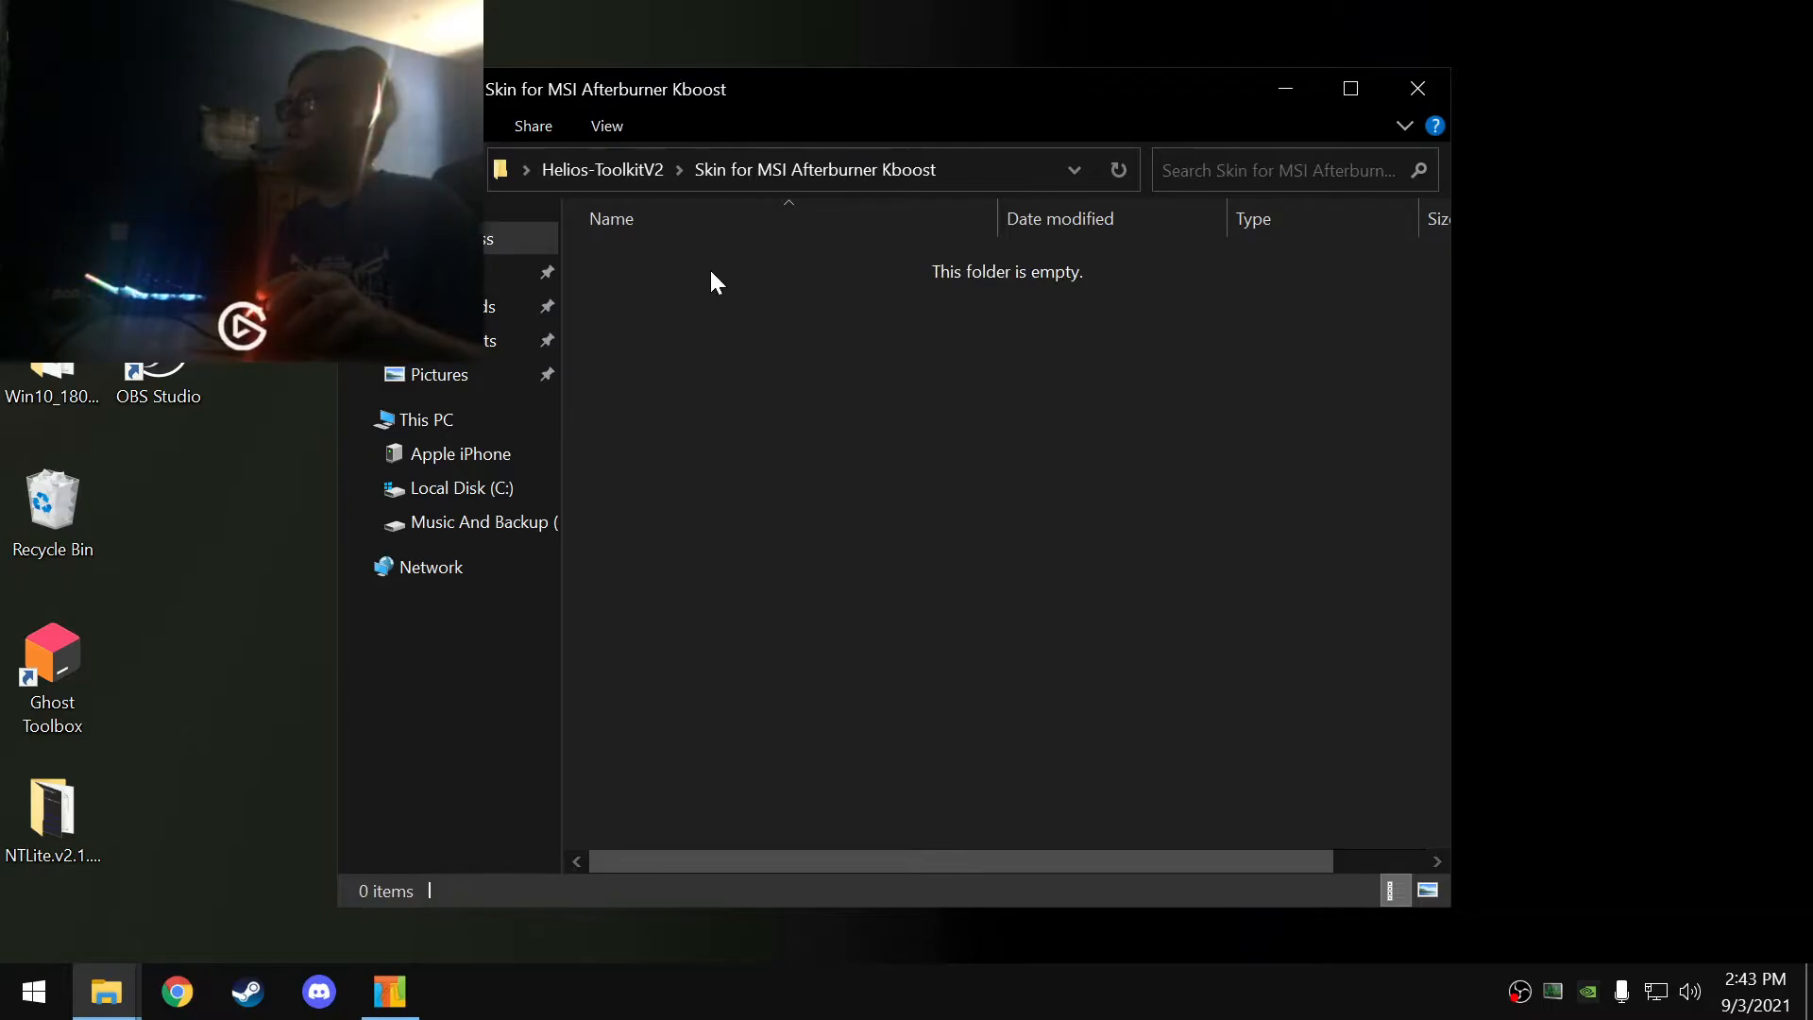
left_click(603, 170)
right_click(698, 421)
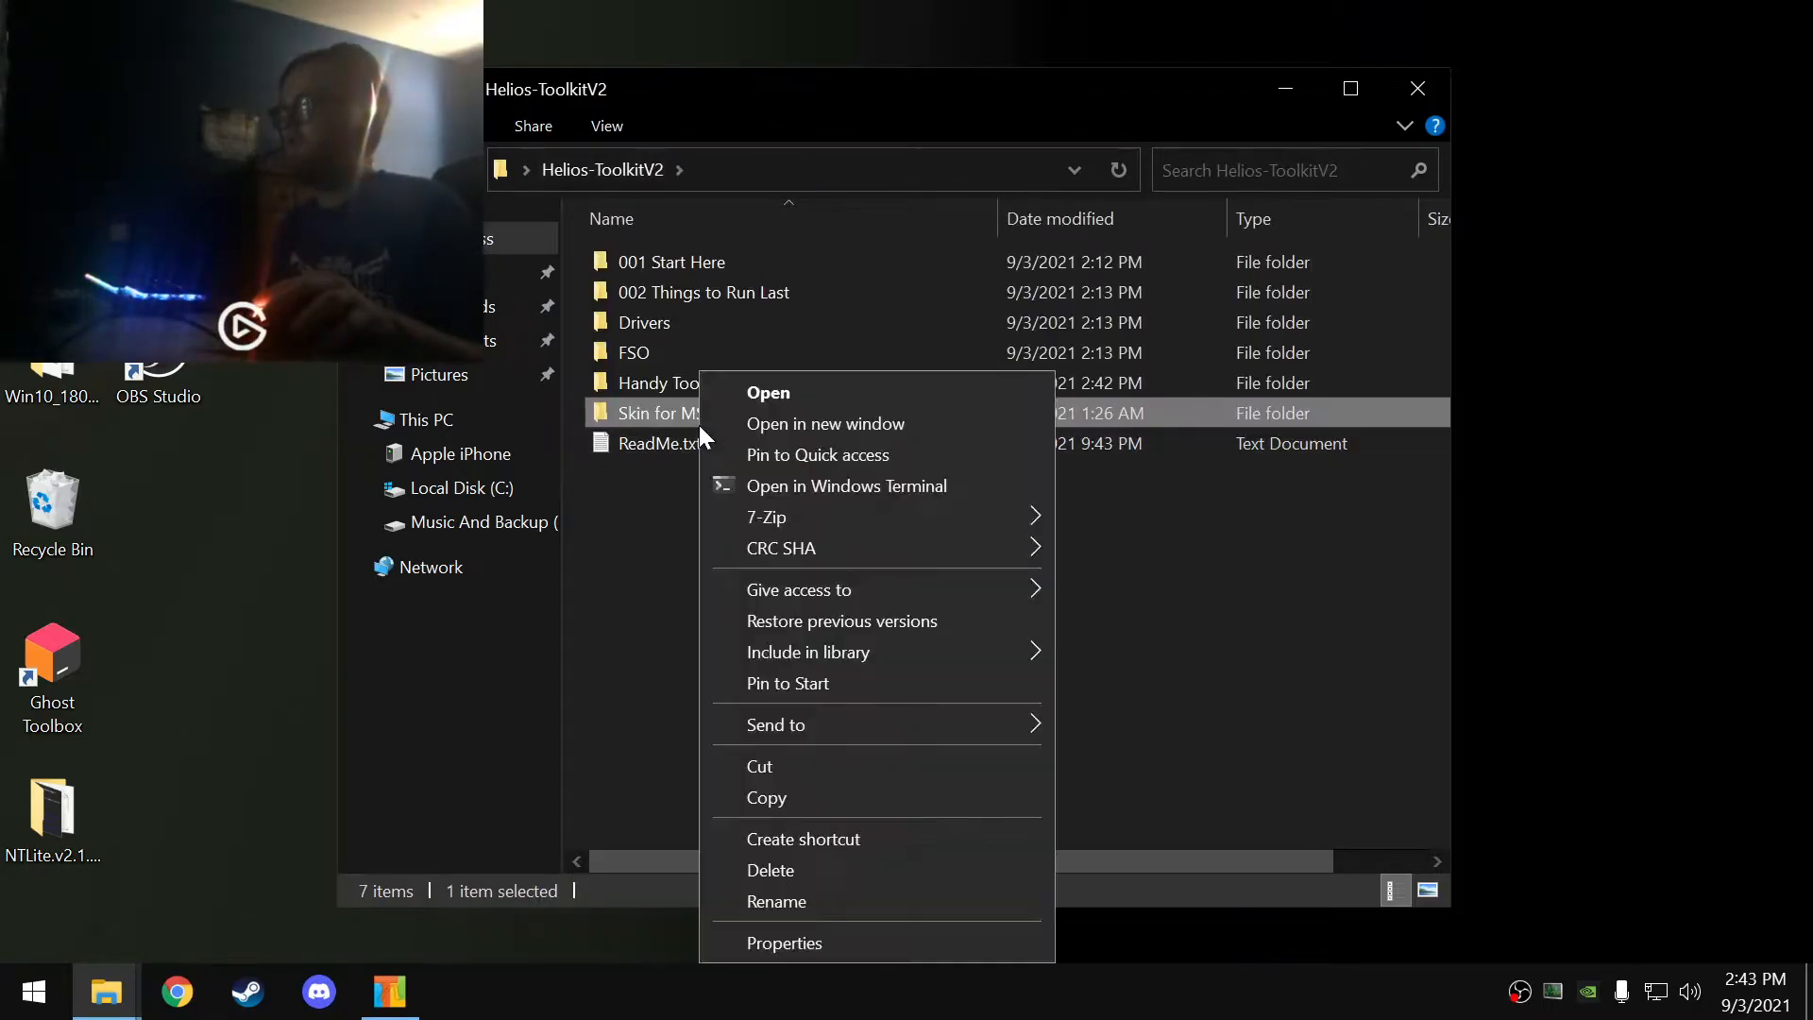
left_click(790, 873)
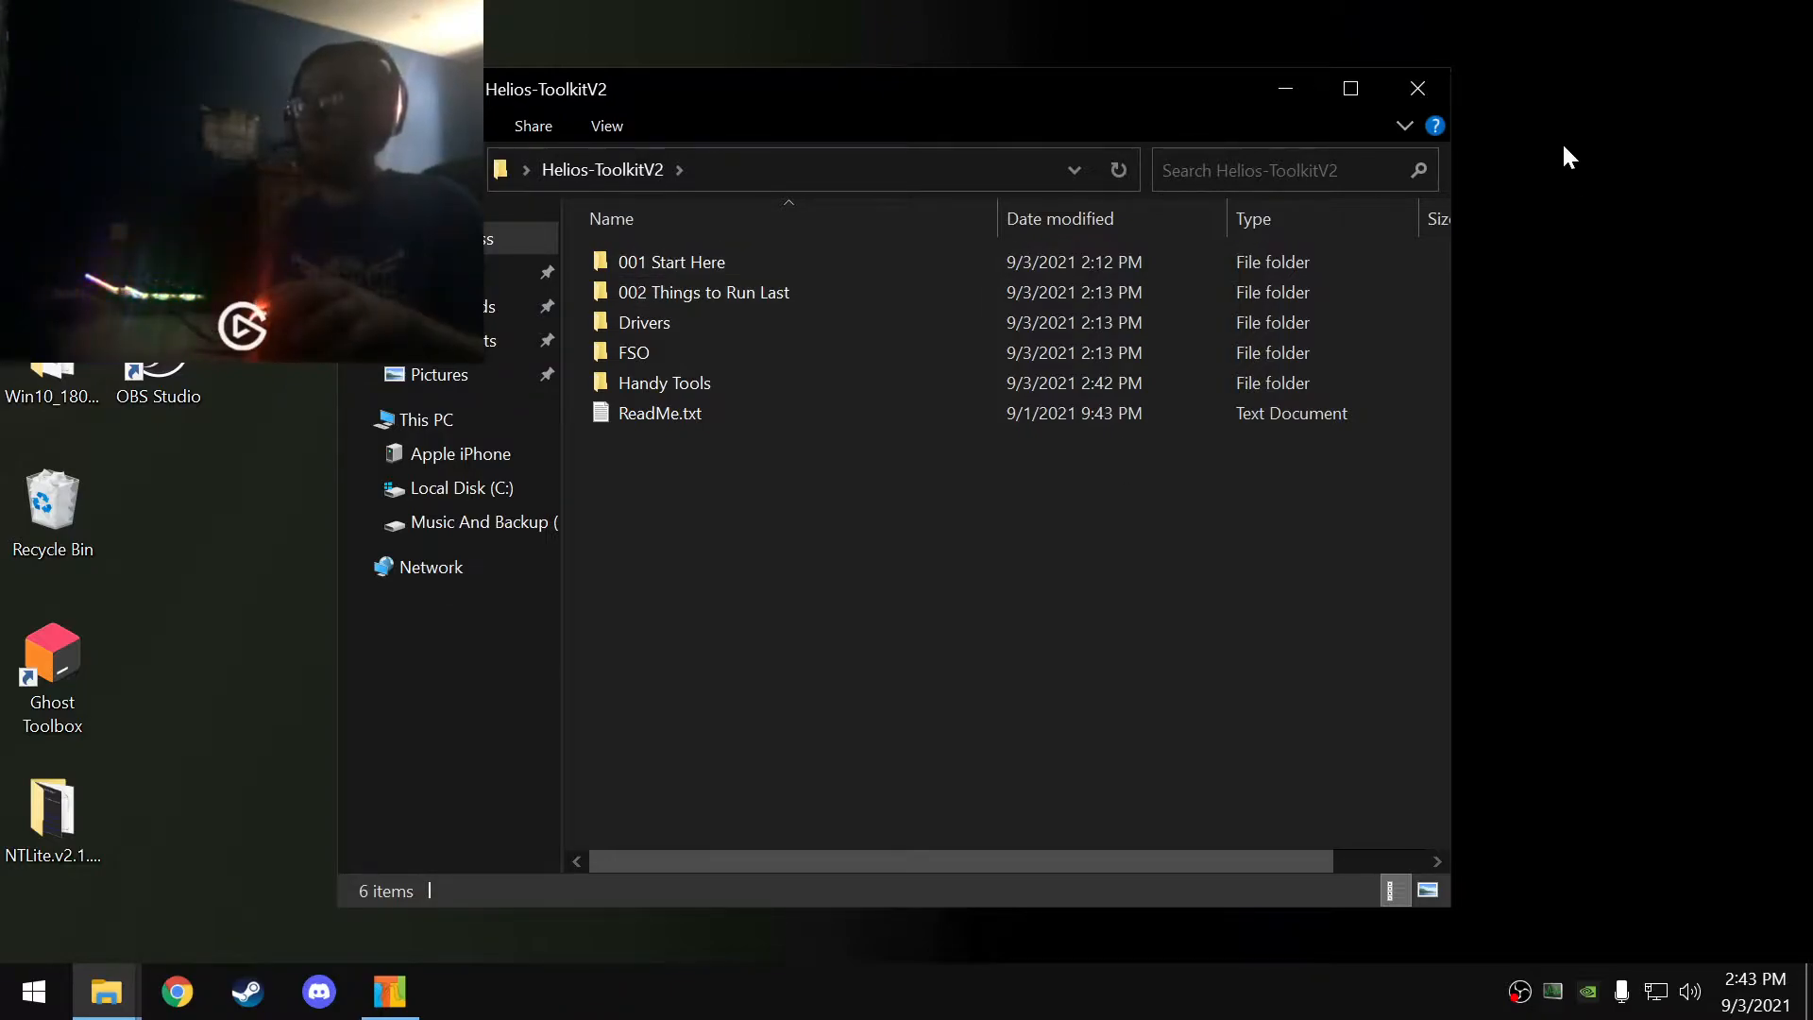
- Close the Helios-ToolkitV2 window, switch to NTLite, and bring up the NLTmpMount01 folder of the mounted image
left_click(1418, 89)
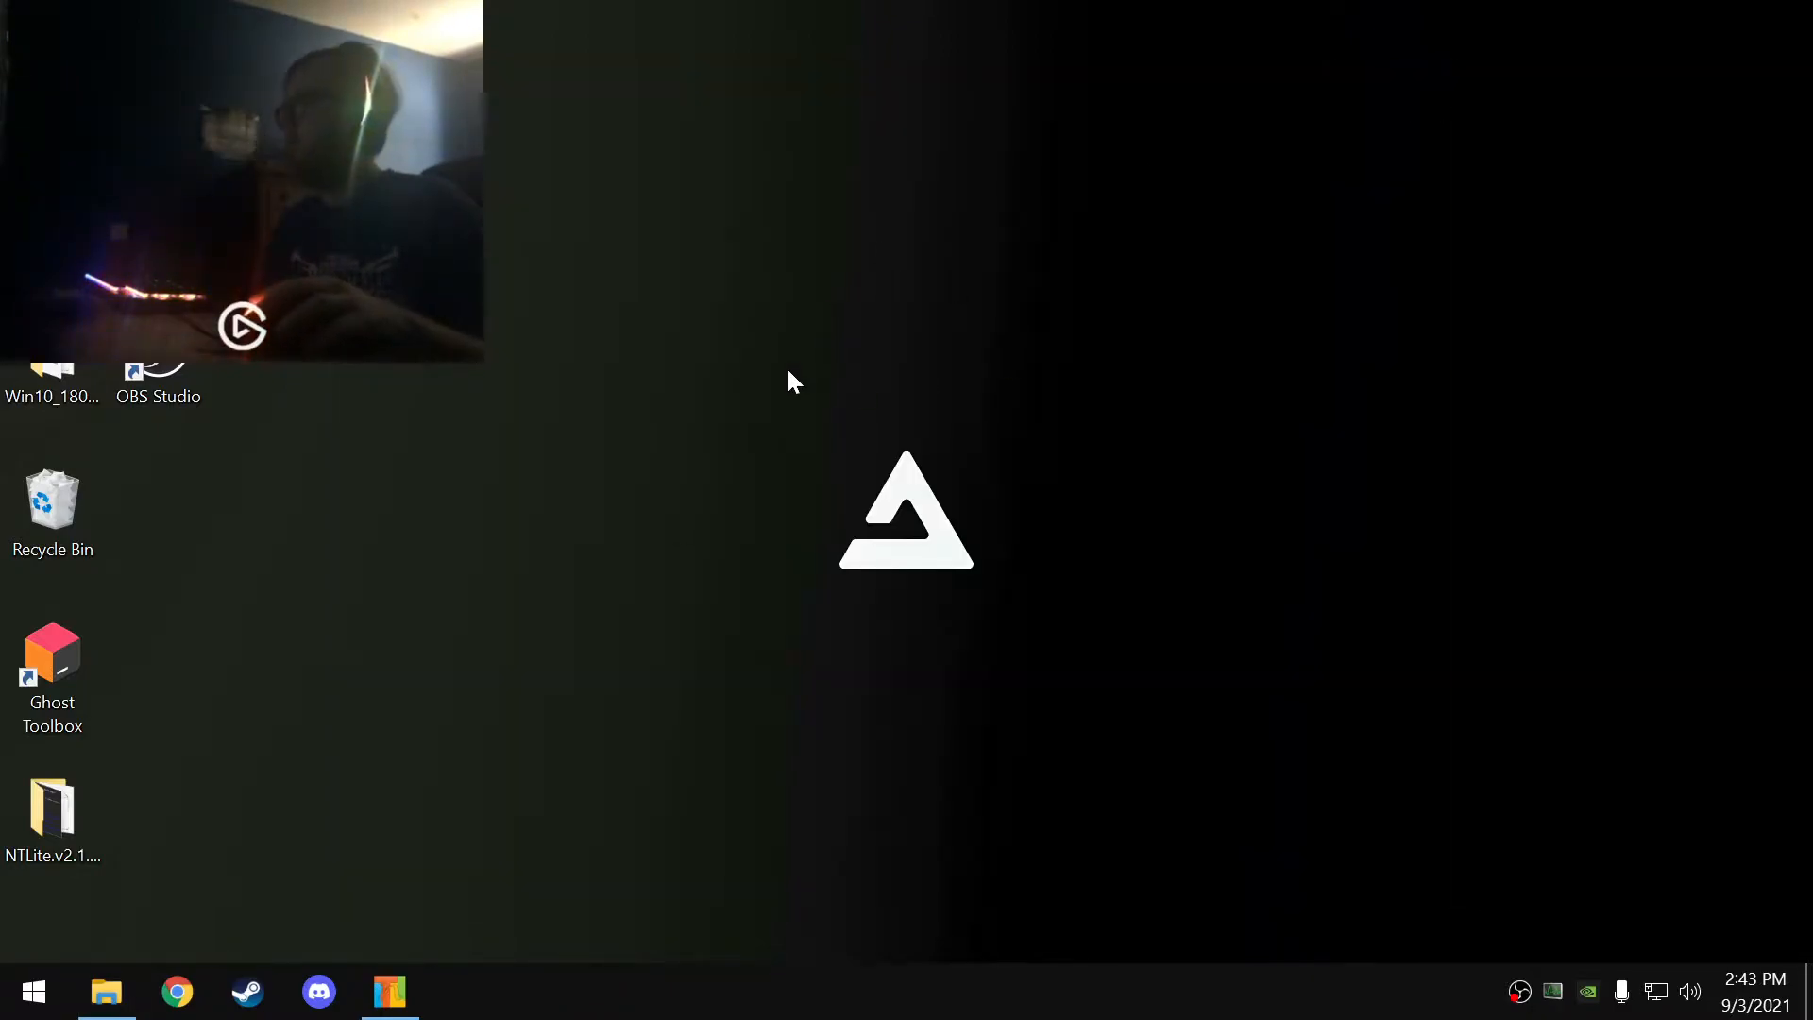
left_click(390, 991)
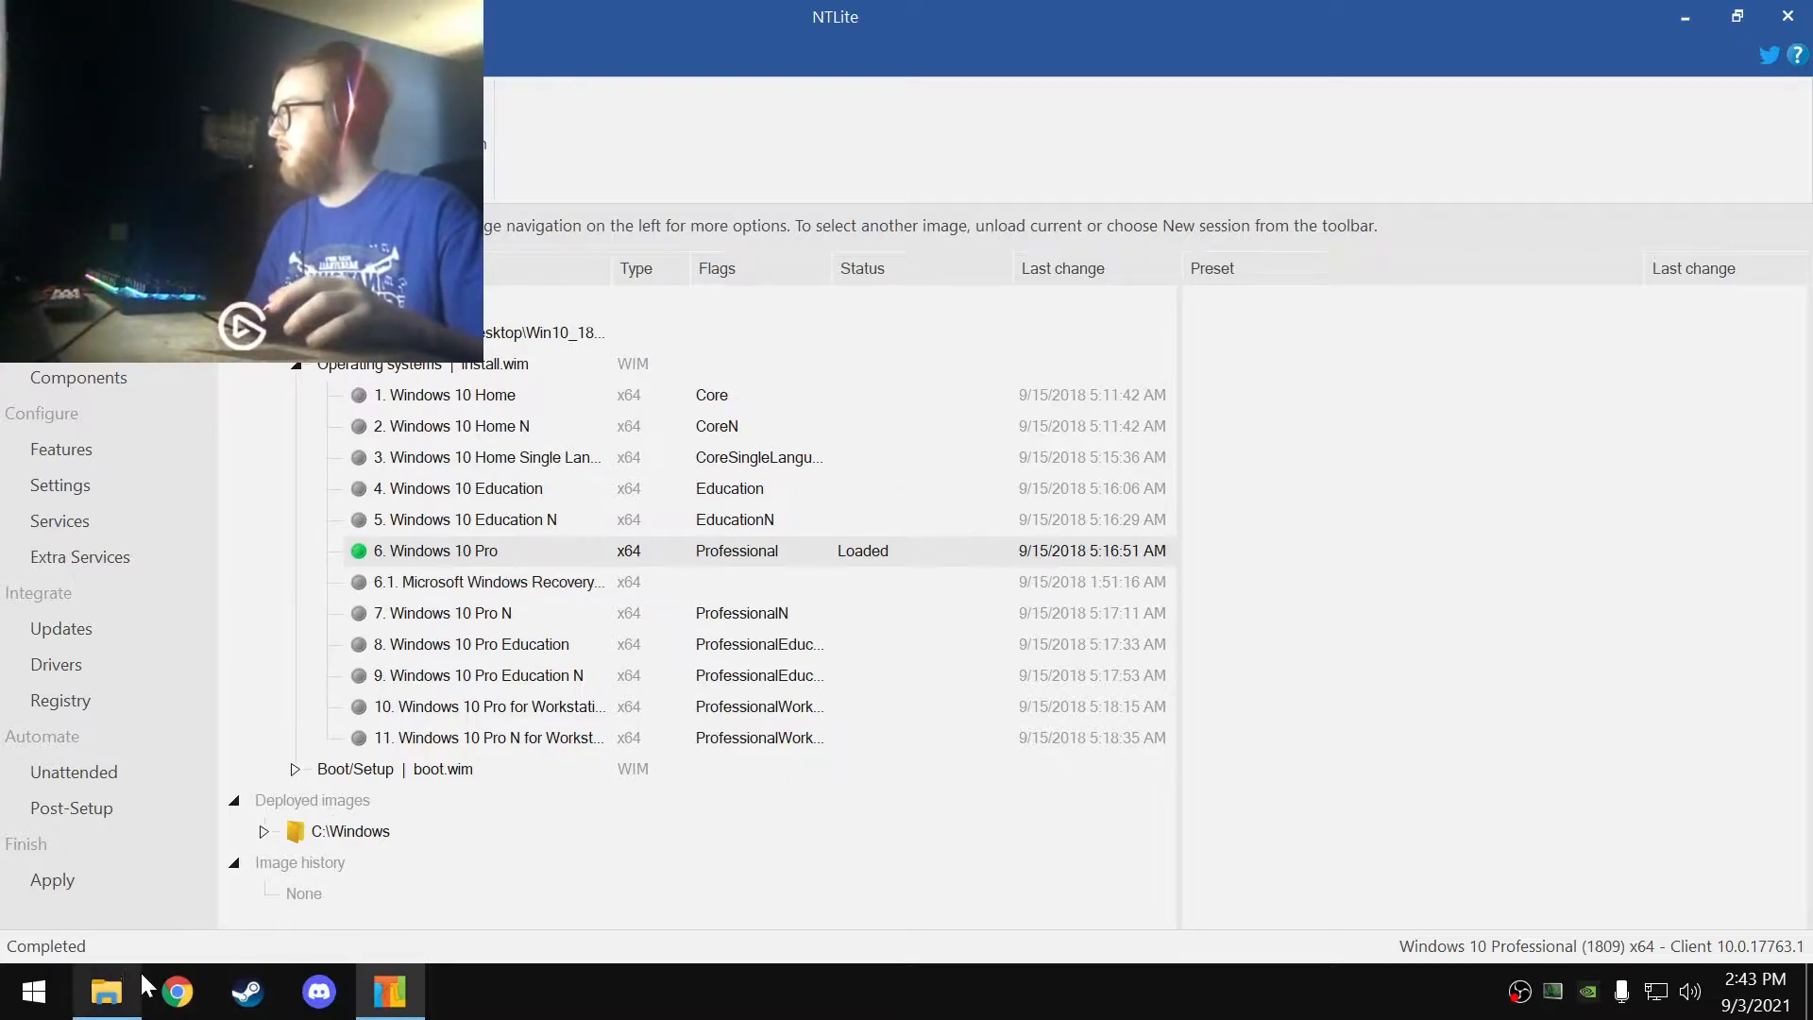
mouse_move(104, 1003)
left_click(128, 887)
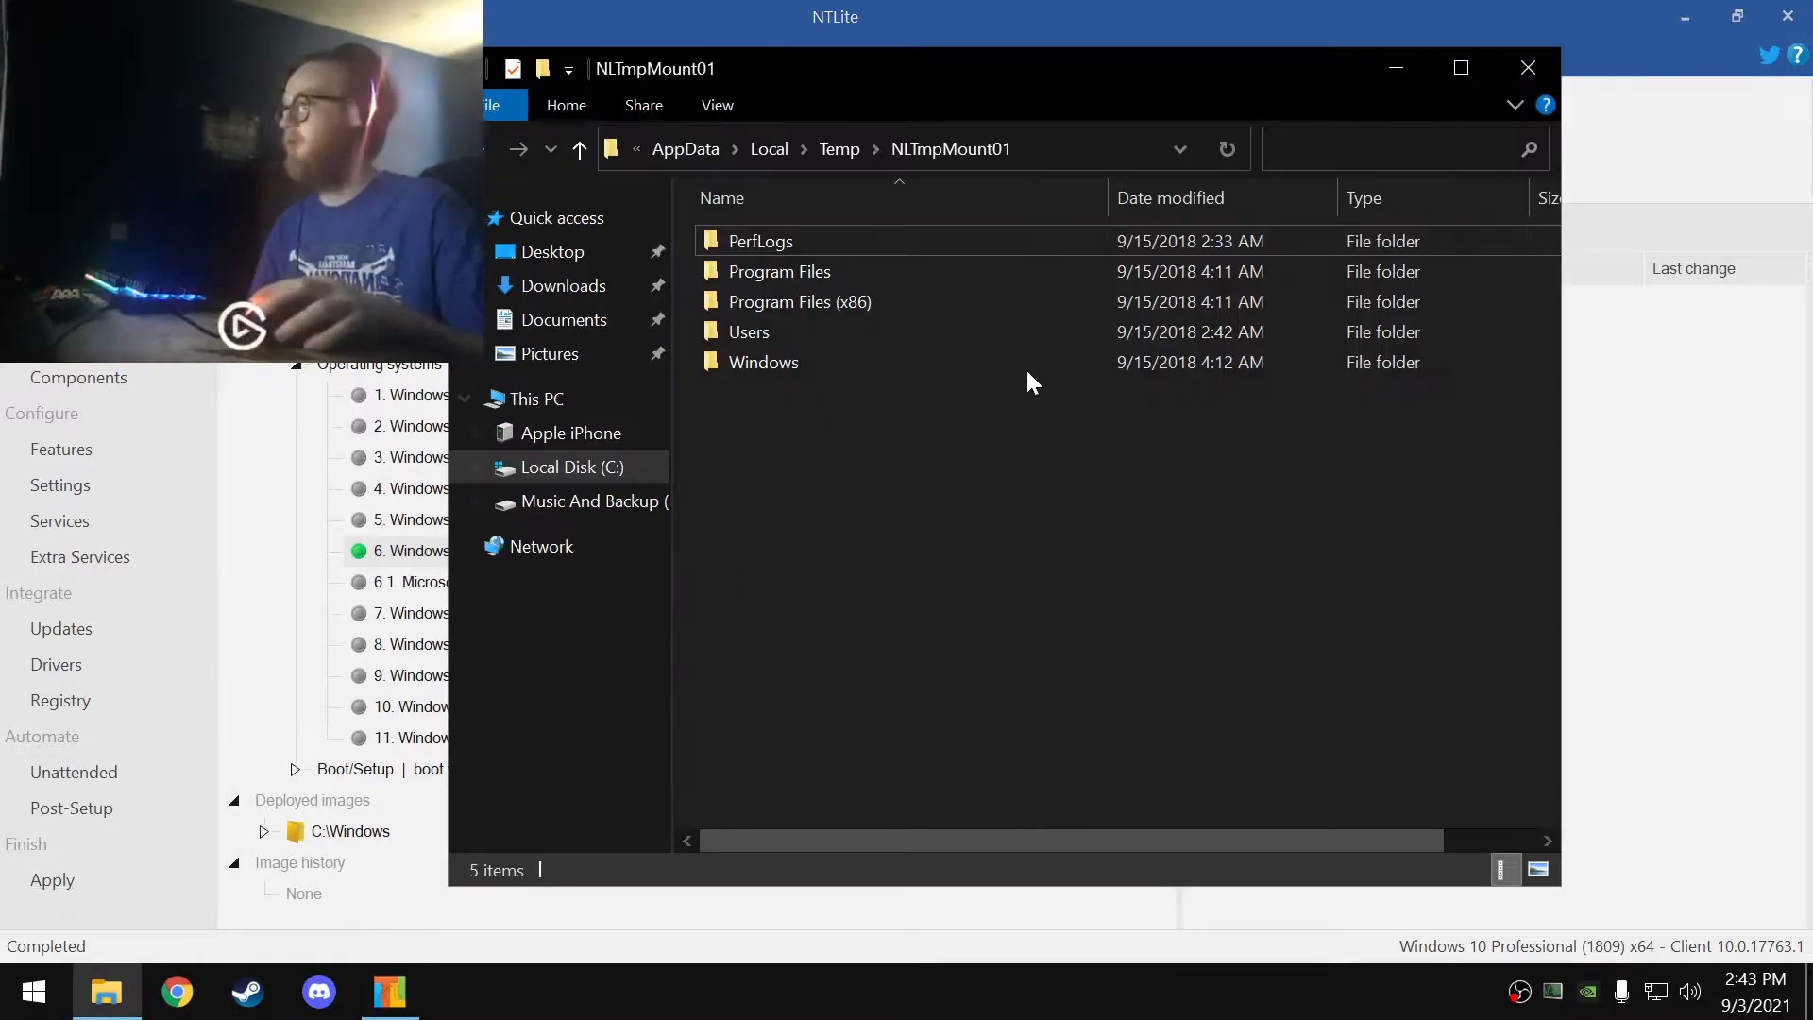
- Check the Users folder of the mounted image, return to NLTmpMount01, and turn on the display of hidden items
left_click(763, 340)
double_click(763, 340)
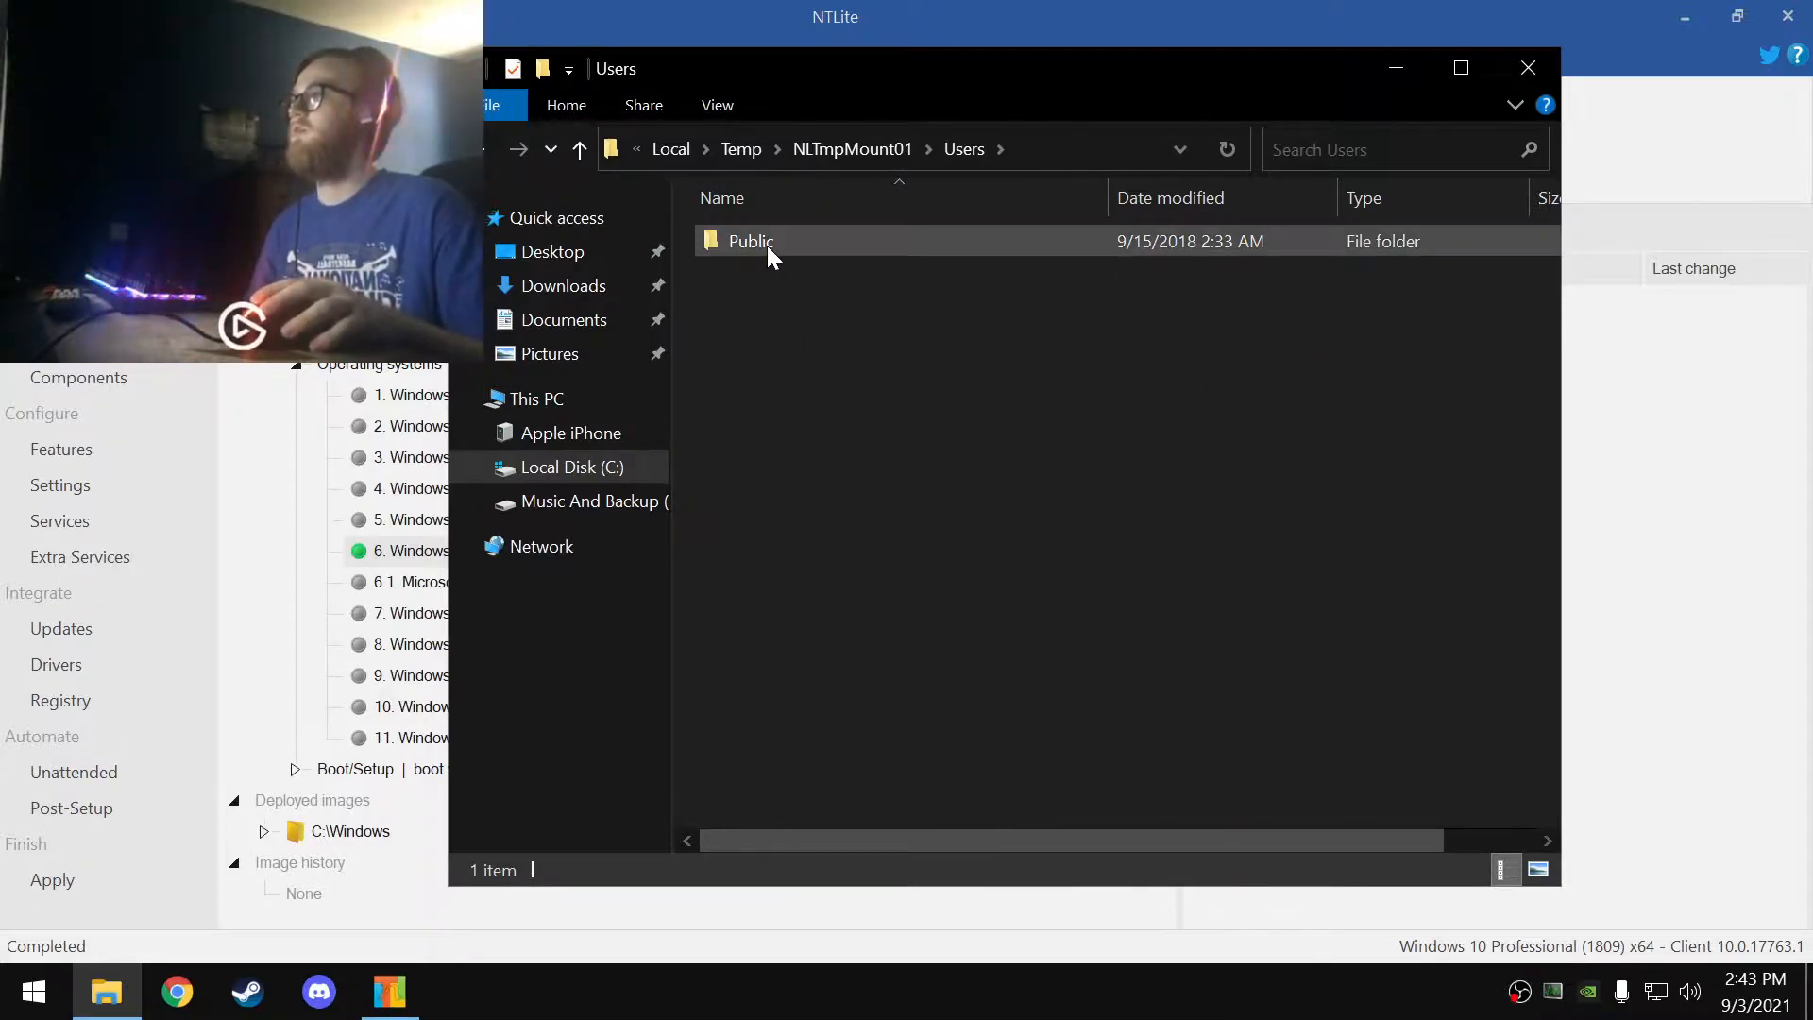
left_click(847, 149)
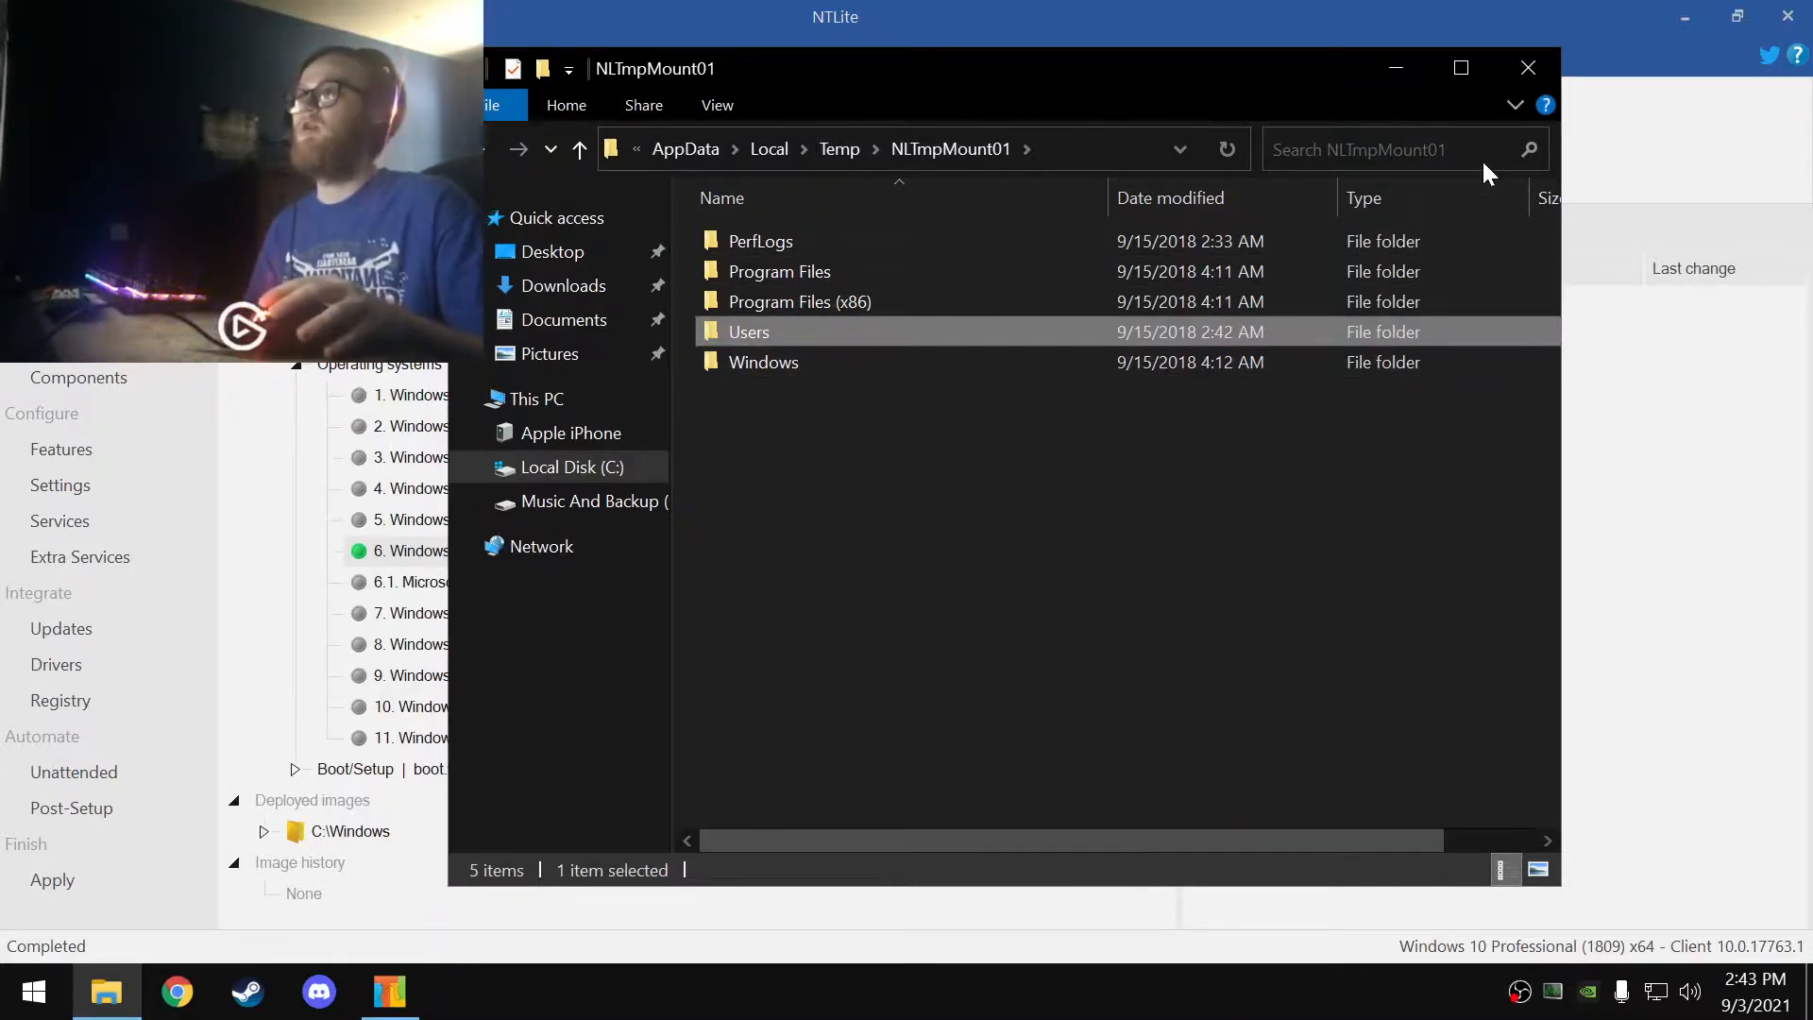
right_click(890, 451)
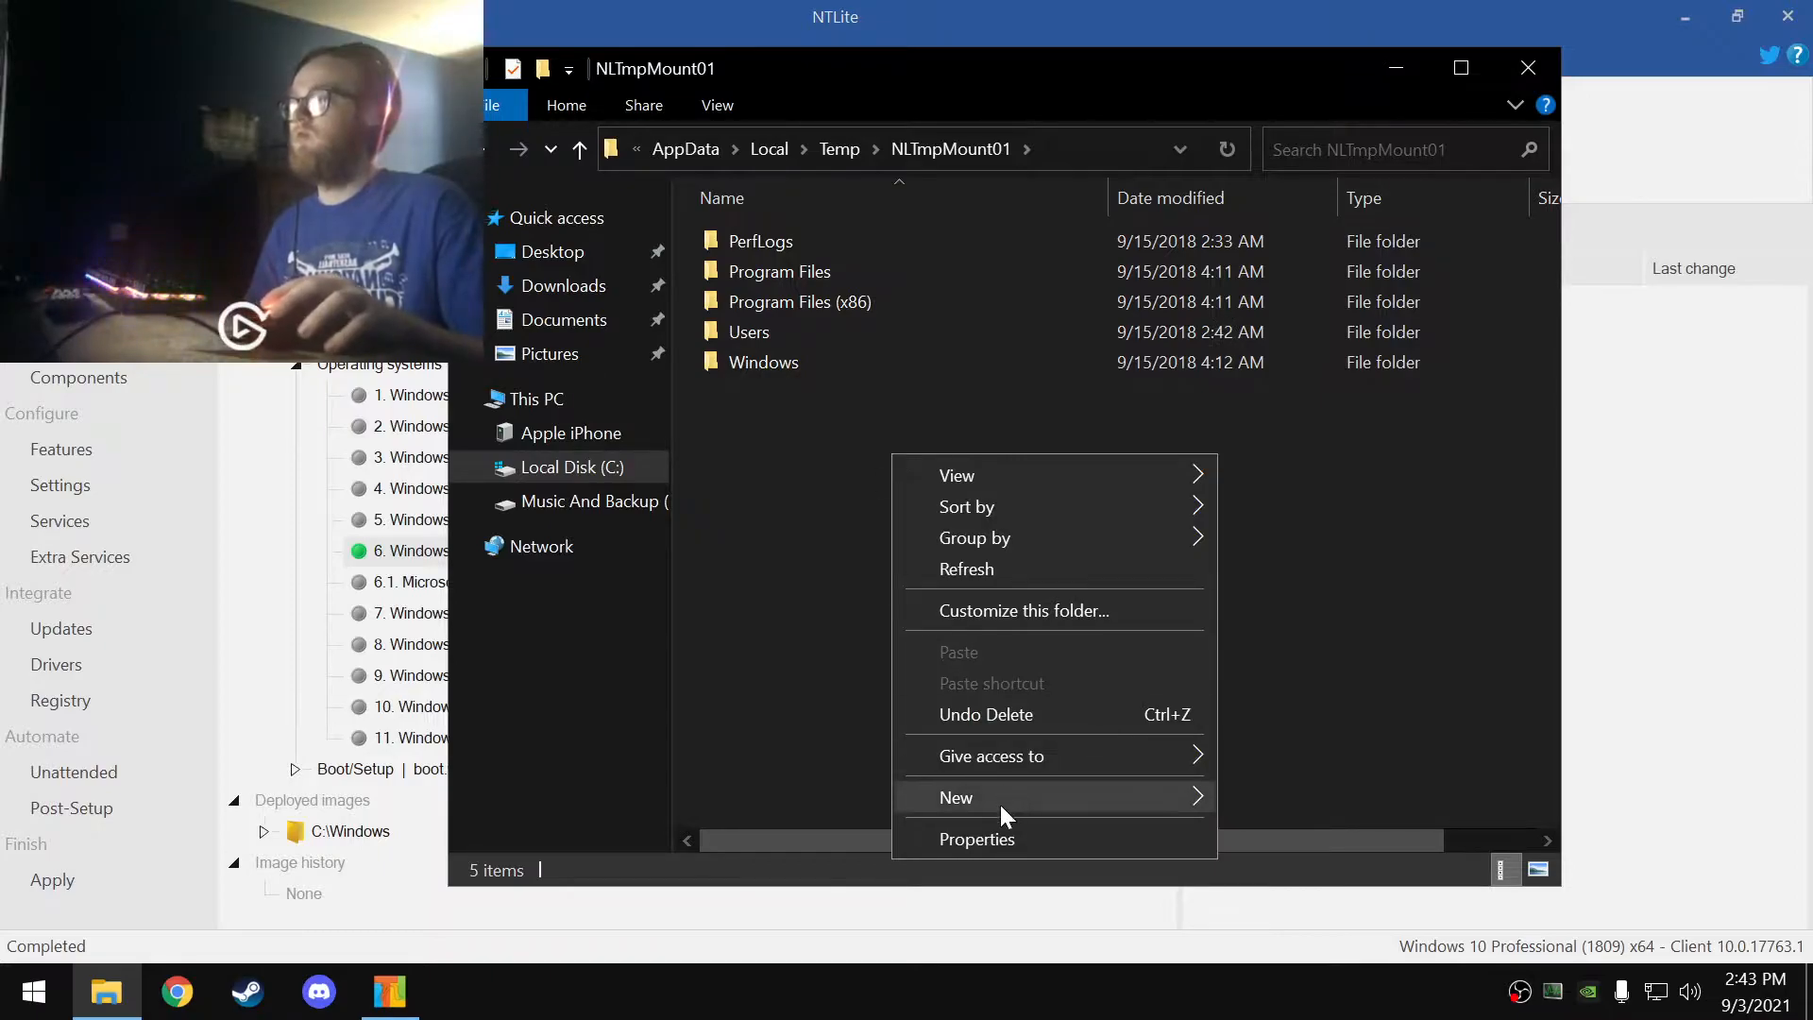
left_click(802, 621)
left_click(718, 109)
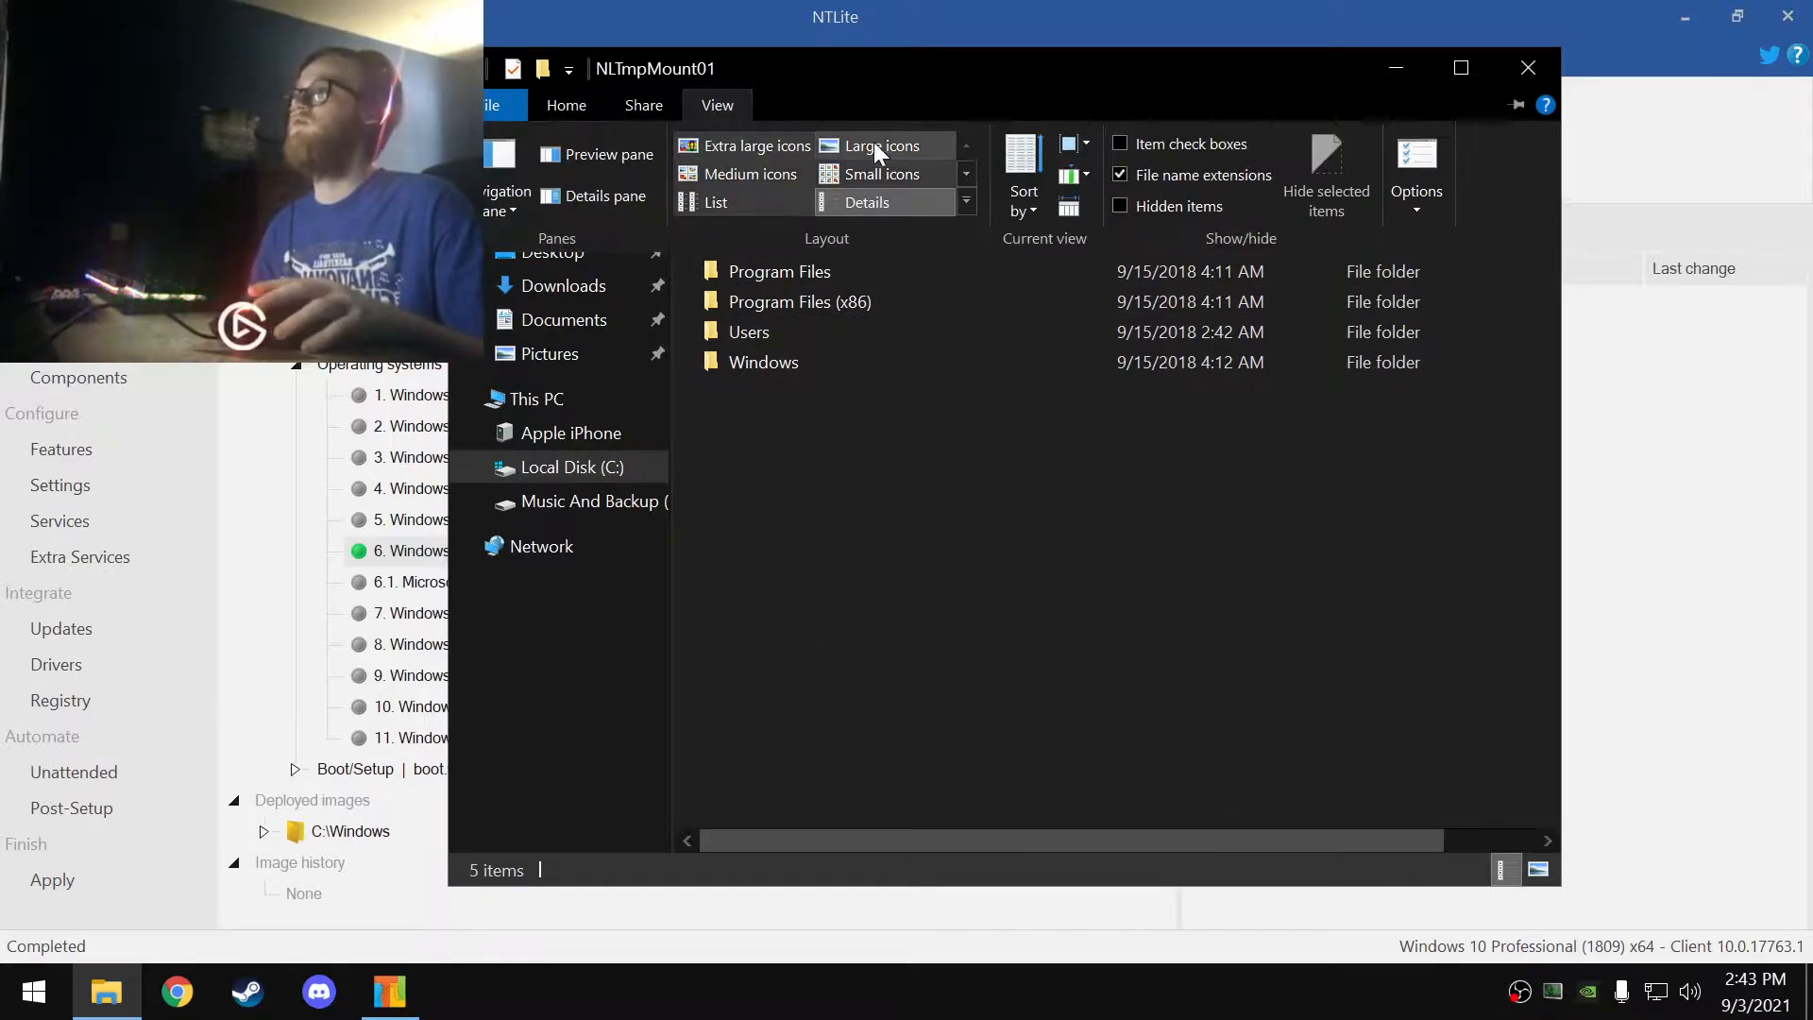
left_click(1130, 204)
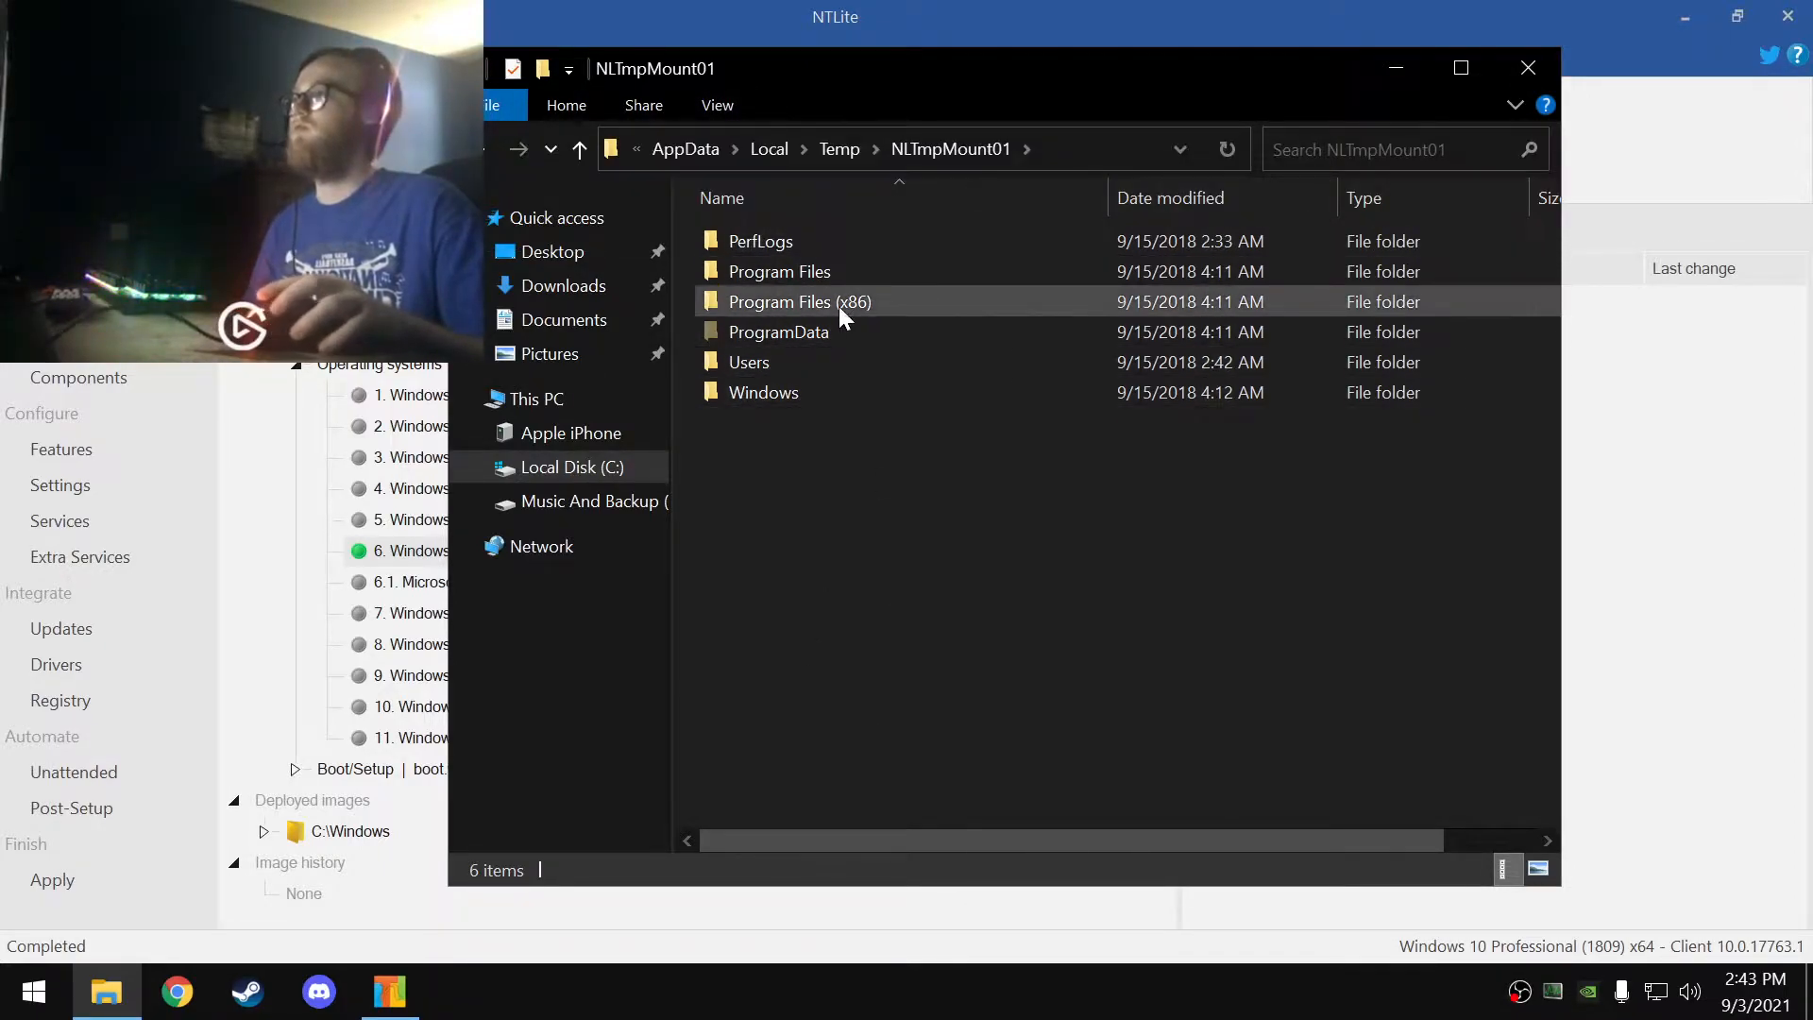
- Open the Desktop folder of the Default user profile inside NLTmpMount01
double_click(748, 362)
double_click(787, 242)
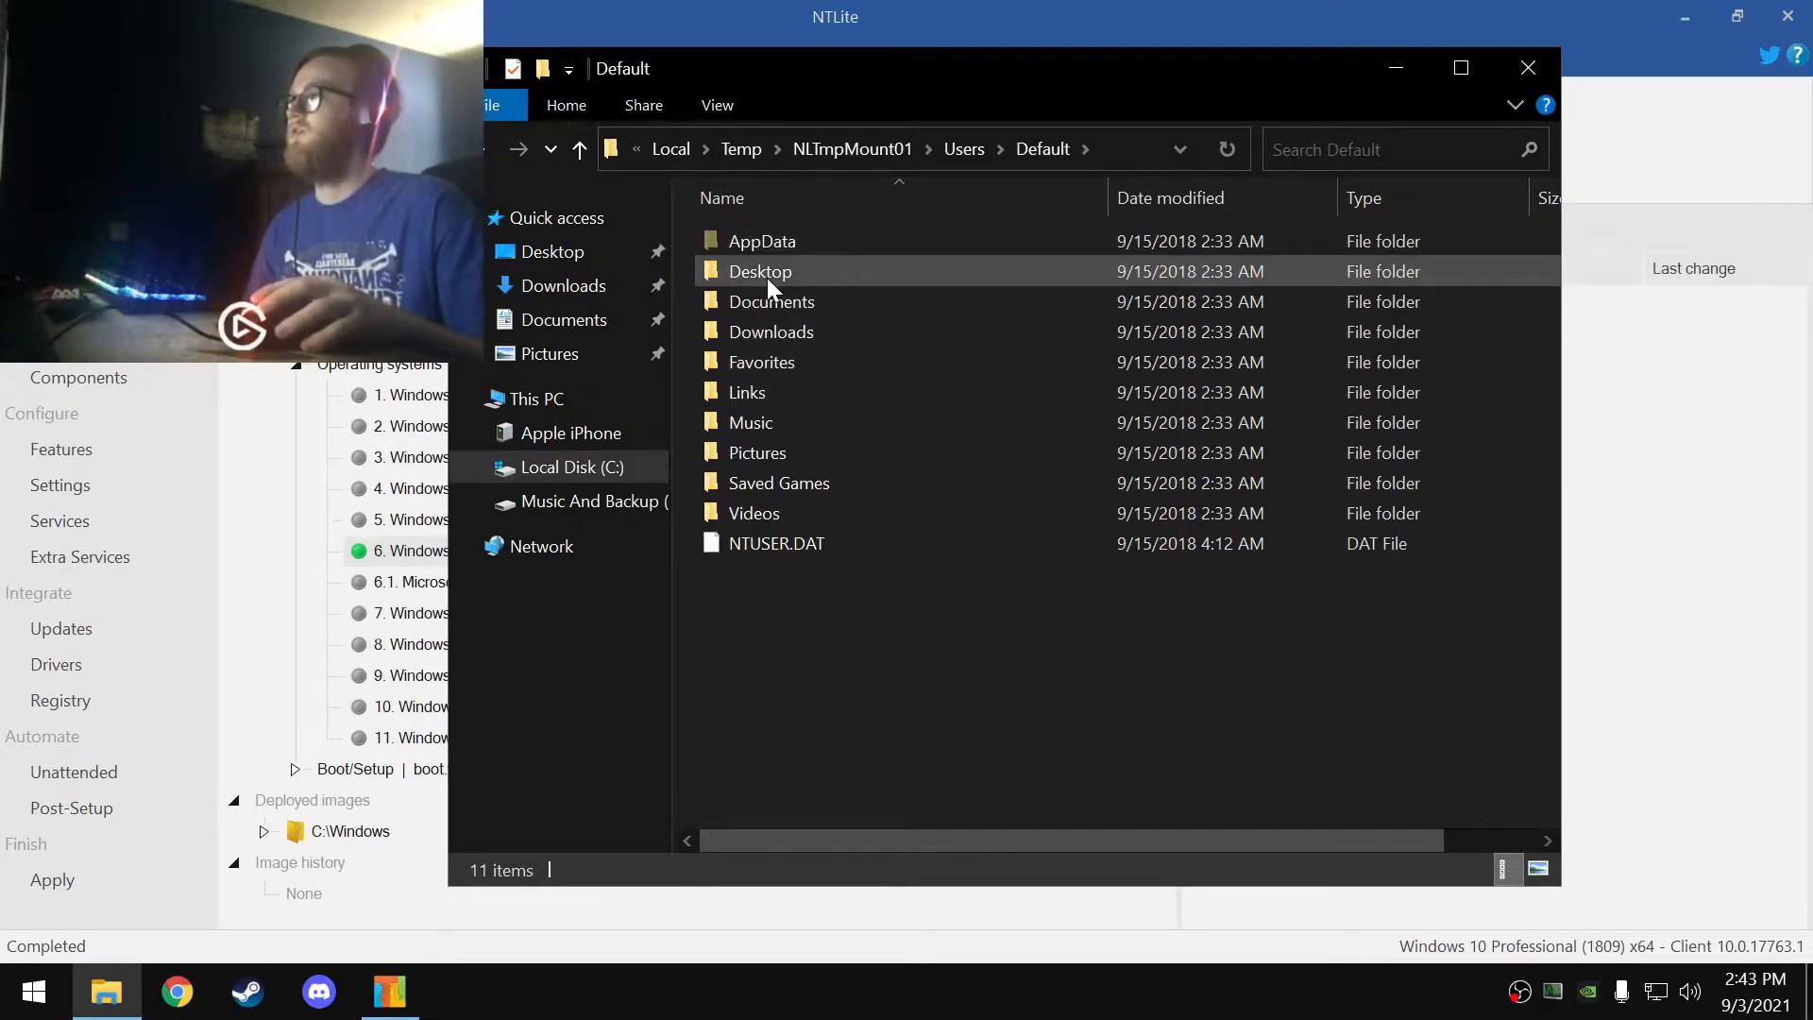
double_click(766, 277)
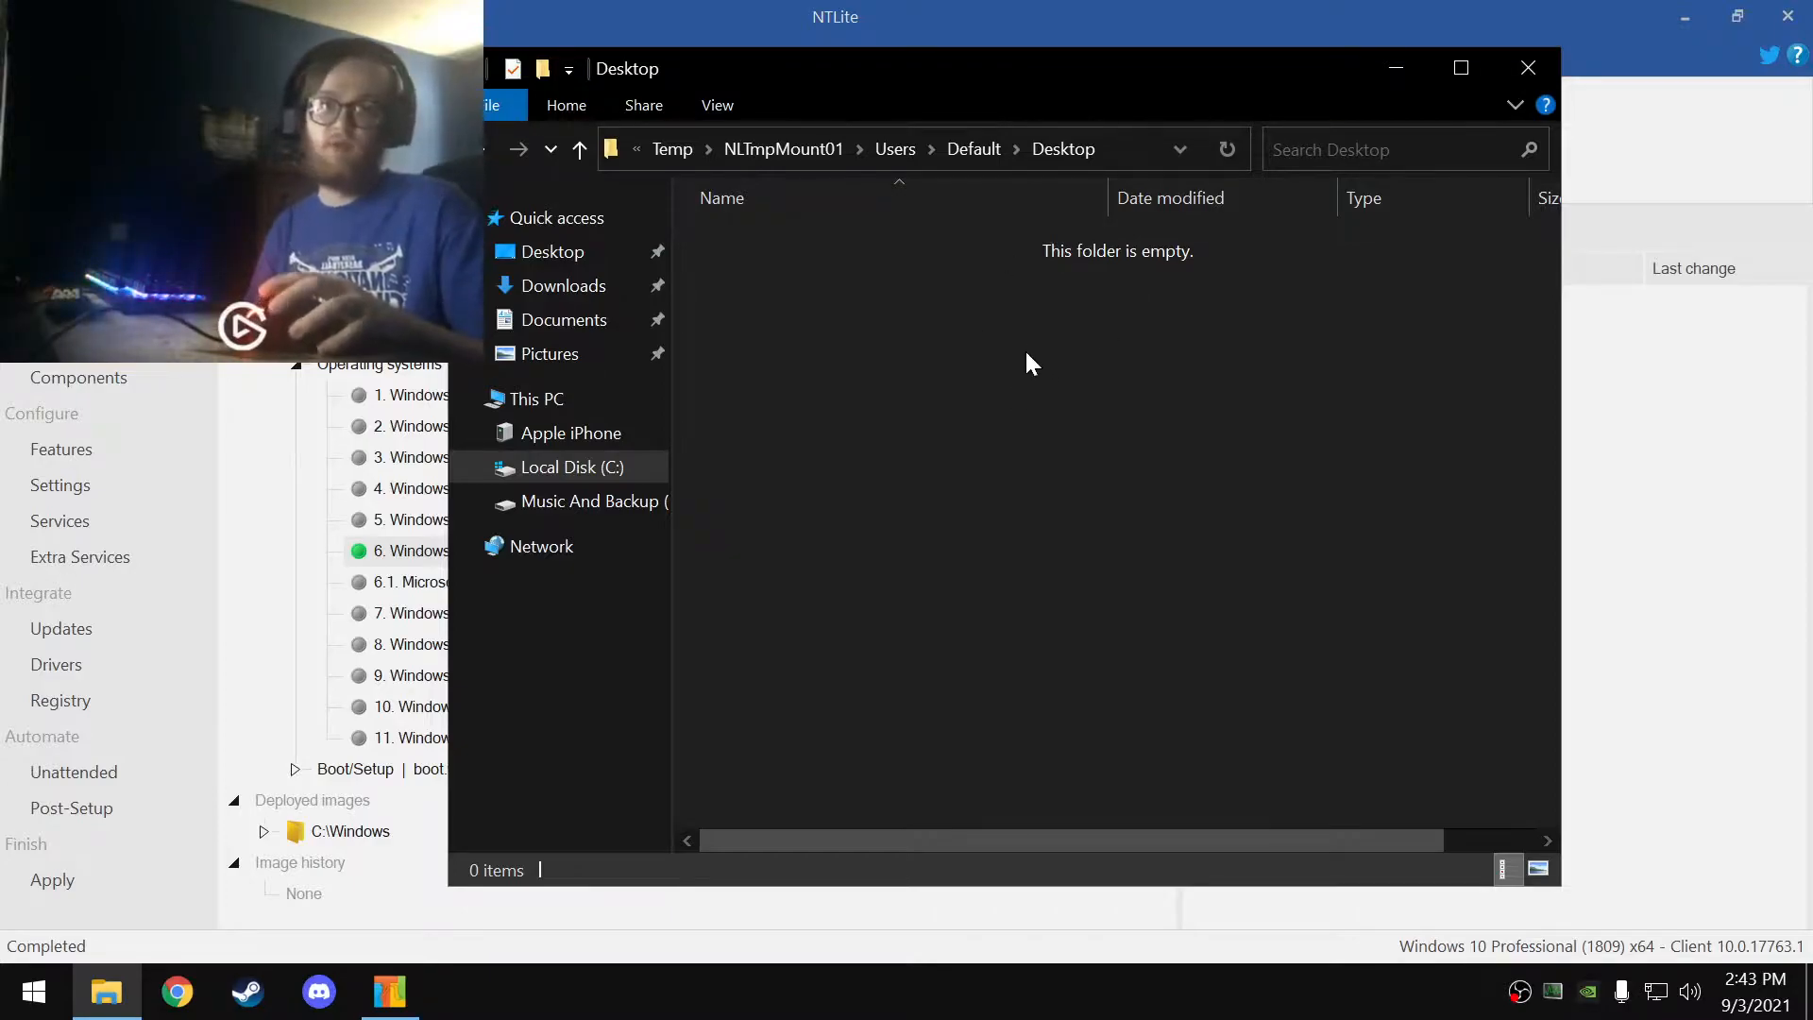
- Open this PC's Desktop in a second File Explorer window and move Helios-ToolkitV2 into the mounted image's Default Desktop folder
right_click(112, 987)
left_click(109, 829)
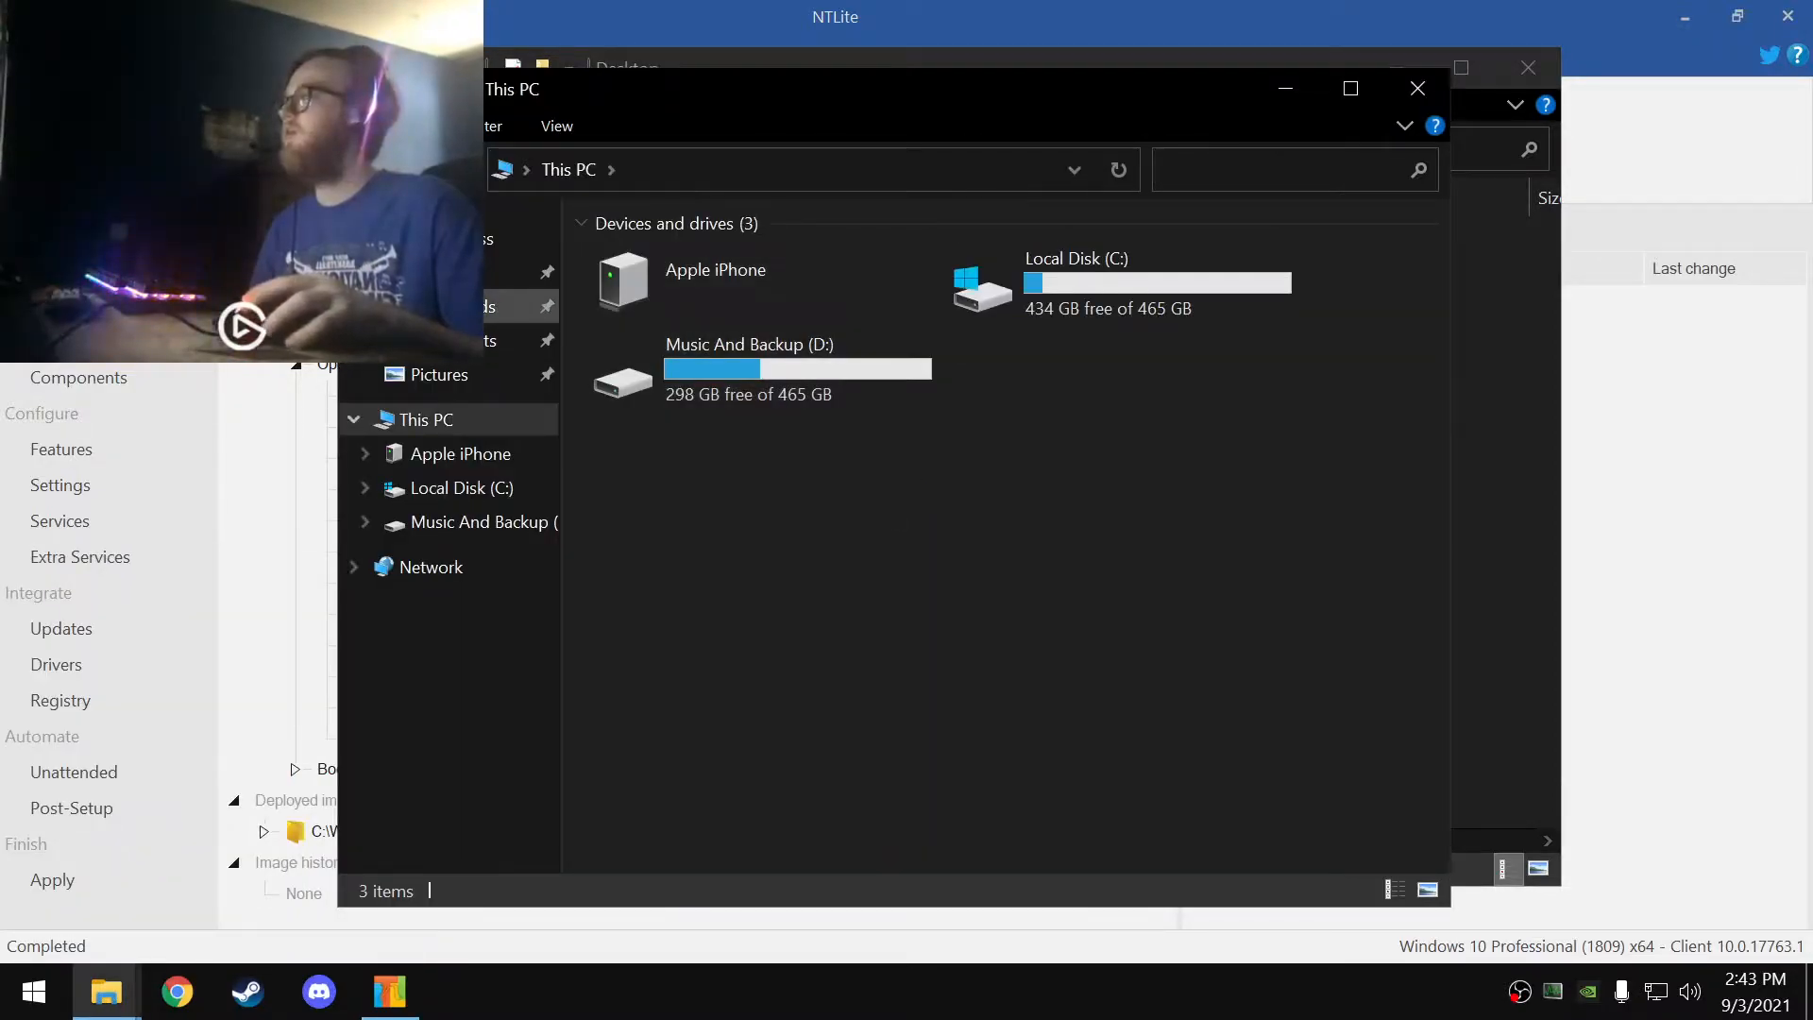
left_click(514, 306)
left_click(515, 271)
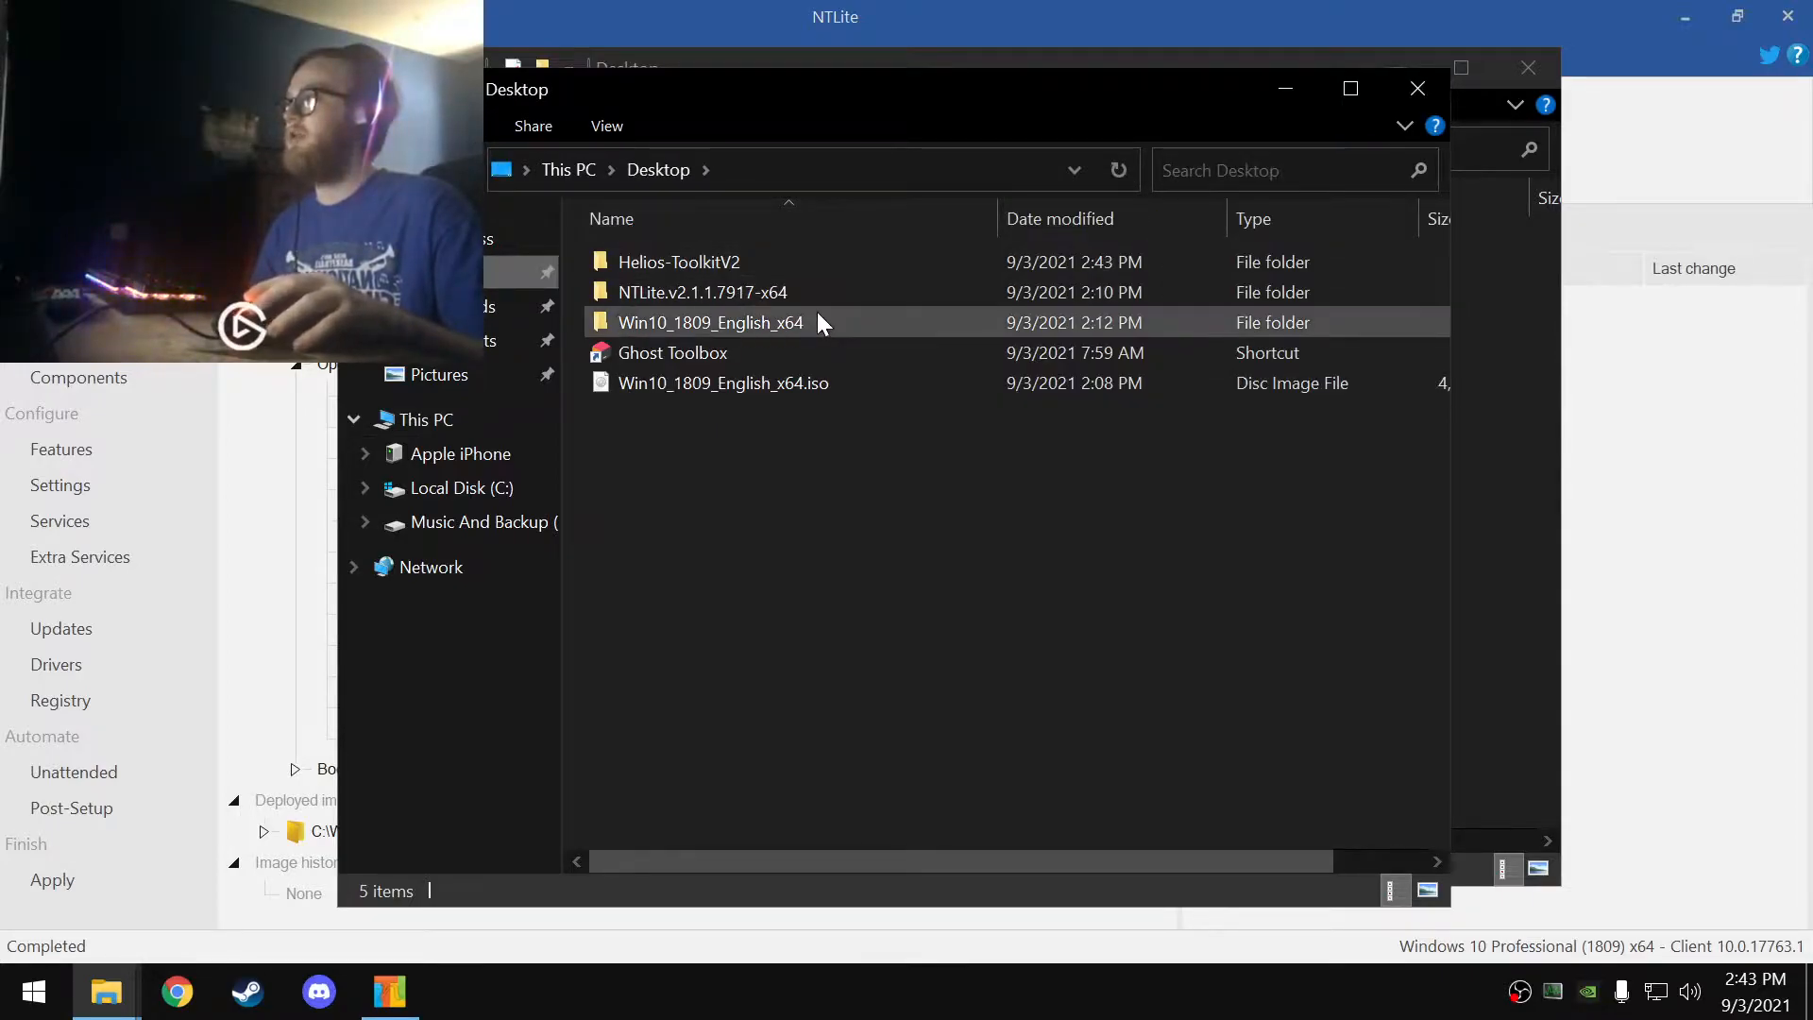
left_click_drag(770, 118, 1482, 114)
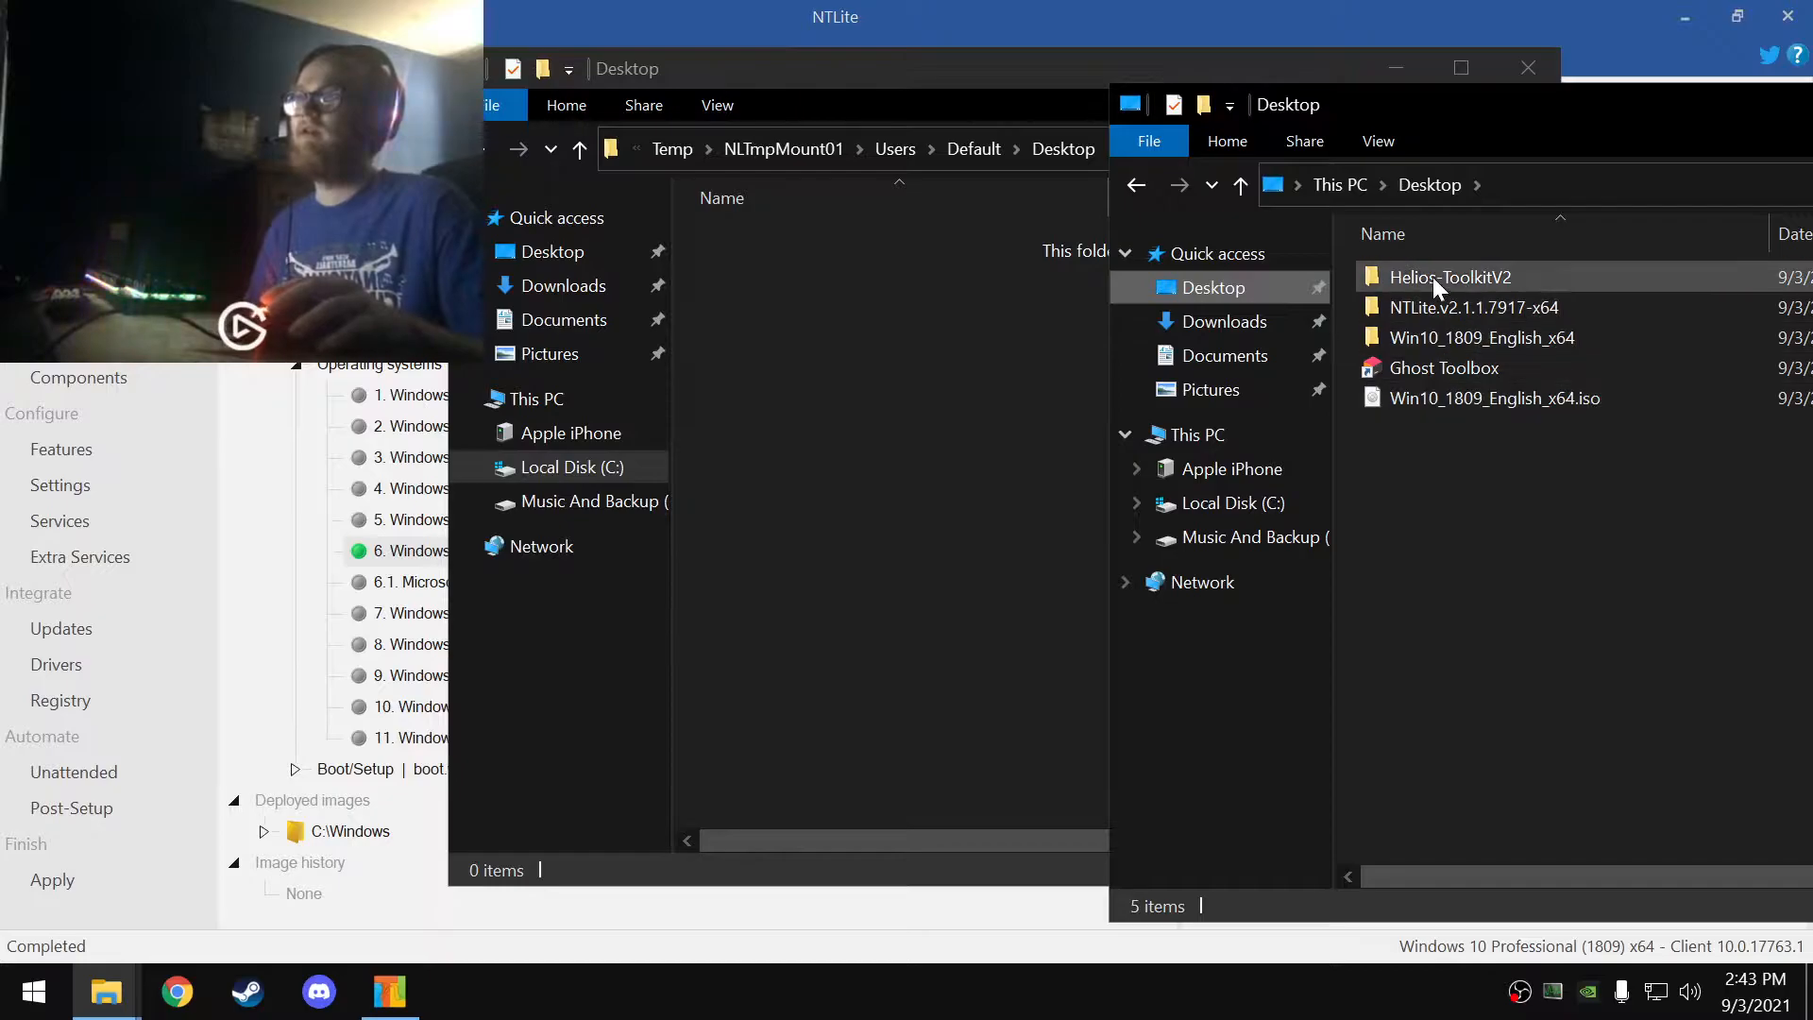
left_click_drag(1496, 276, 837, 291)
left_click(1041, 449)
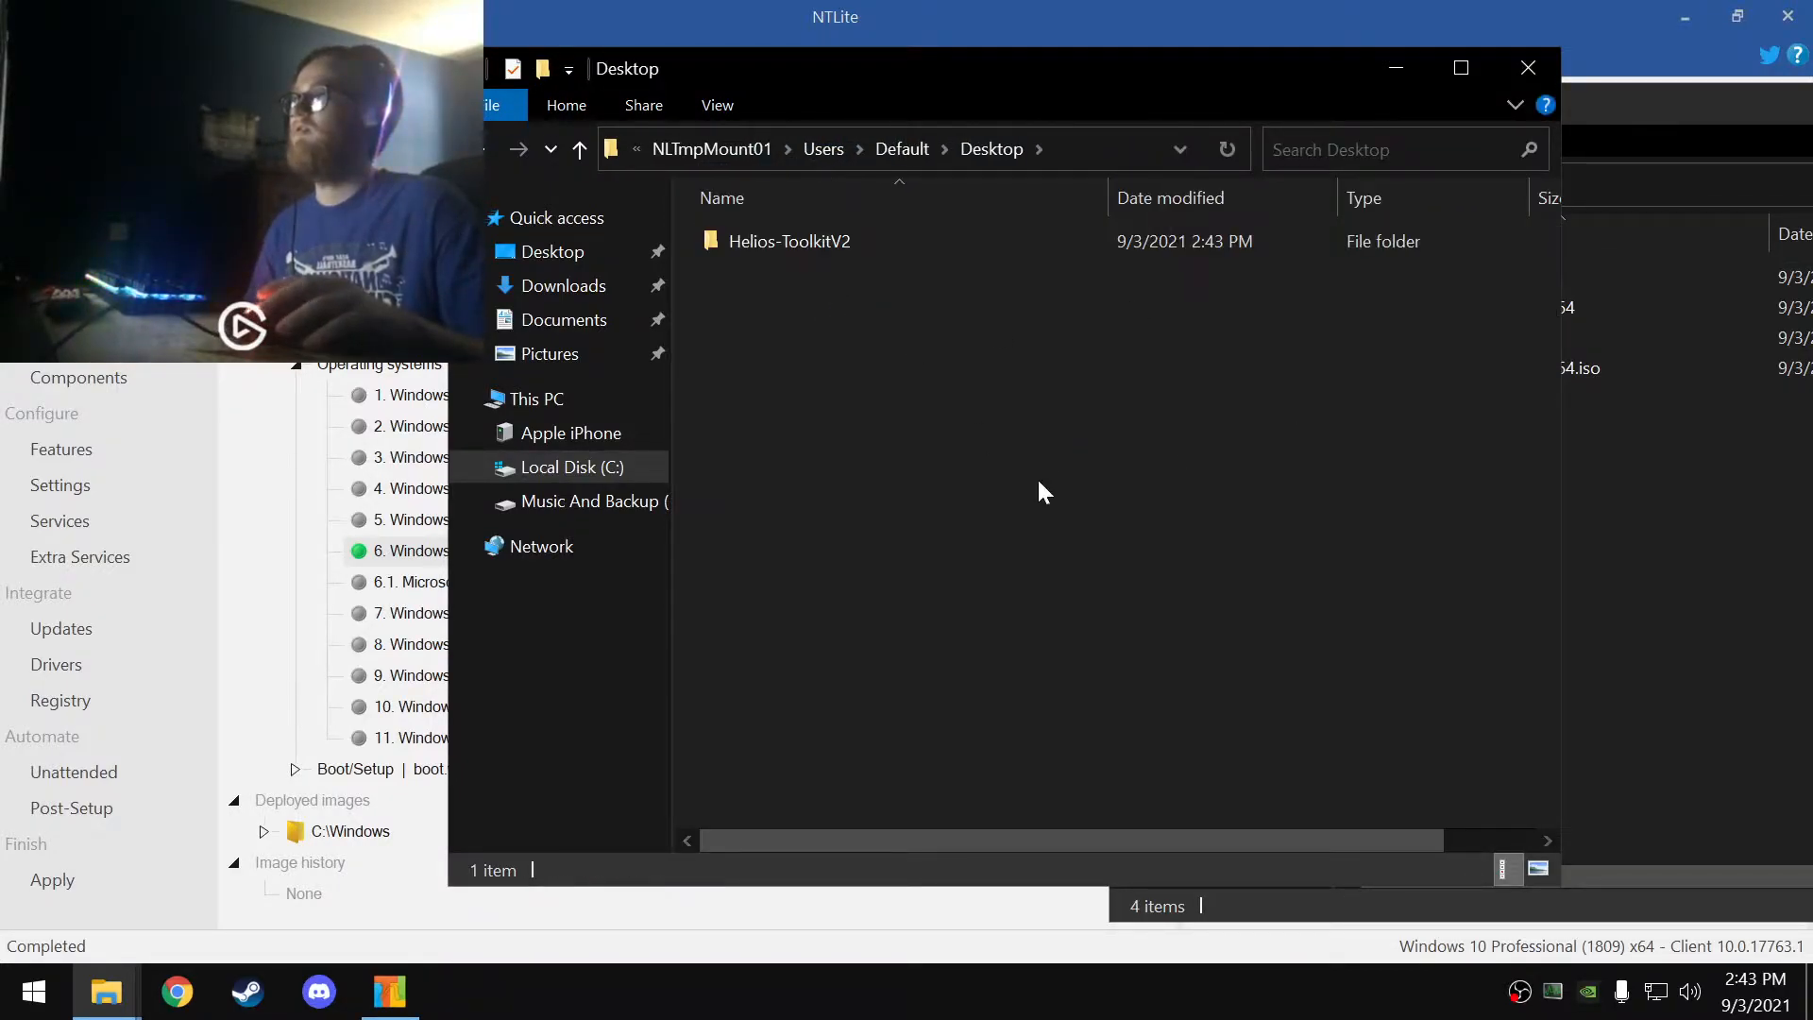
- Check the moved Helios-ToolkitV2 folder and return to the mounted image's Default Desktop folder
mouse_move(811, 244)
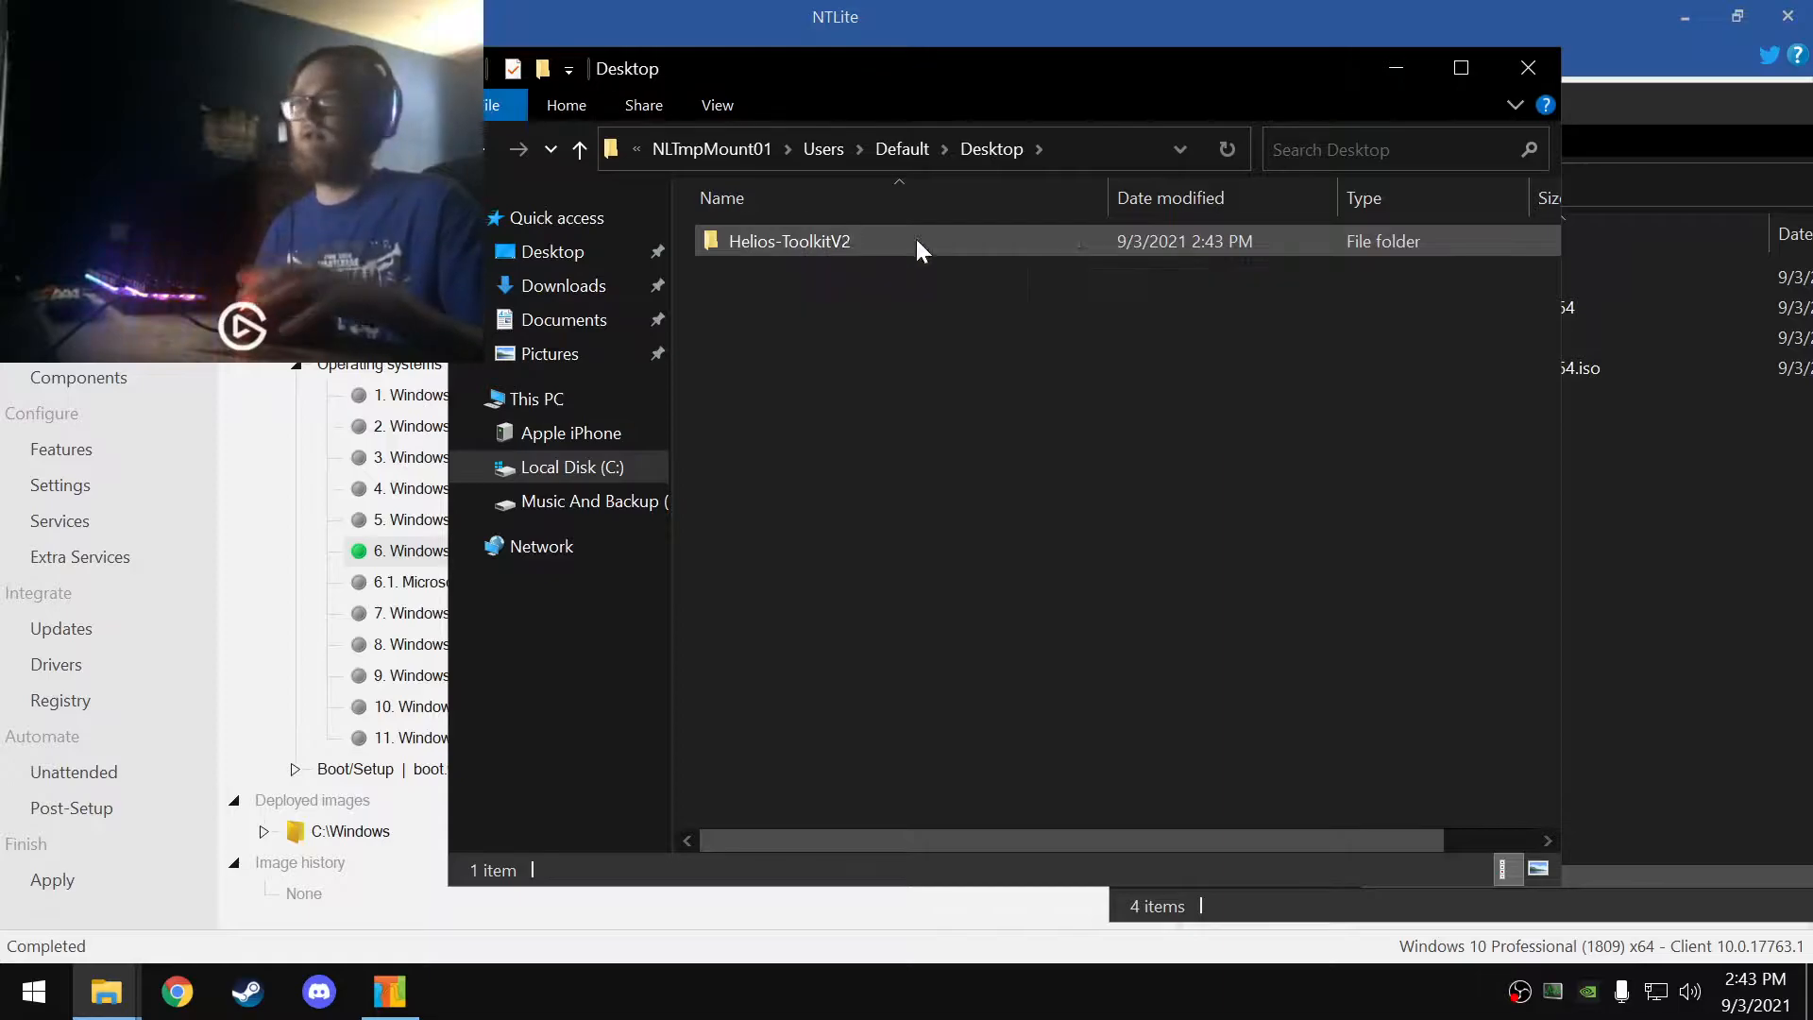
double_click(795, 229)
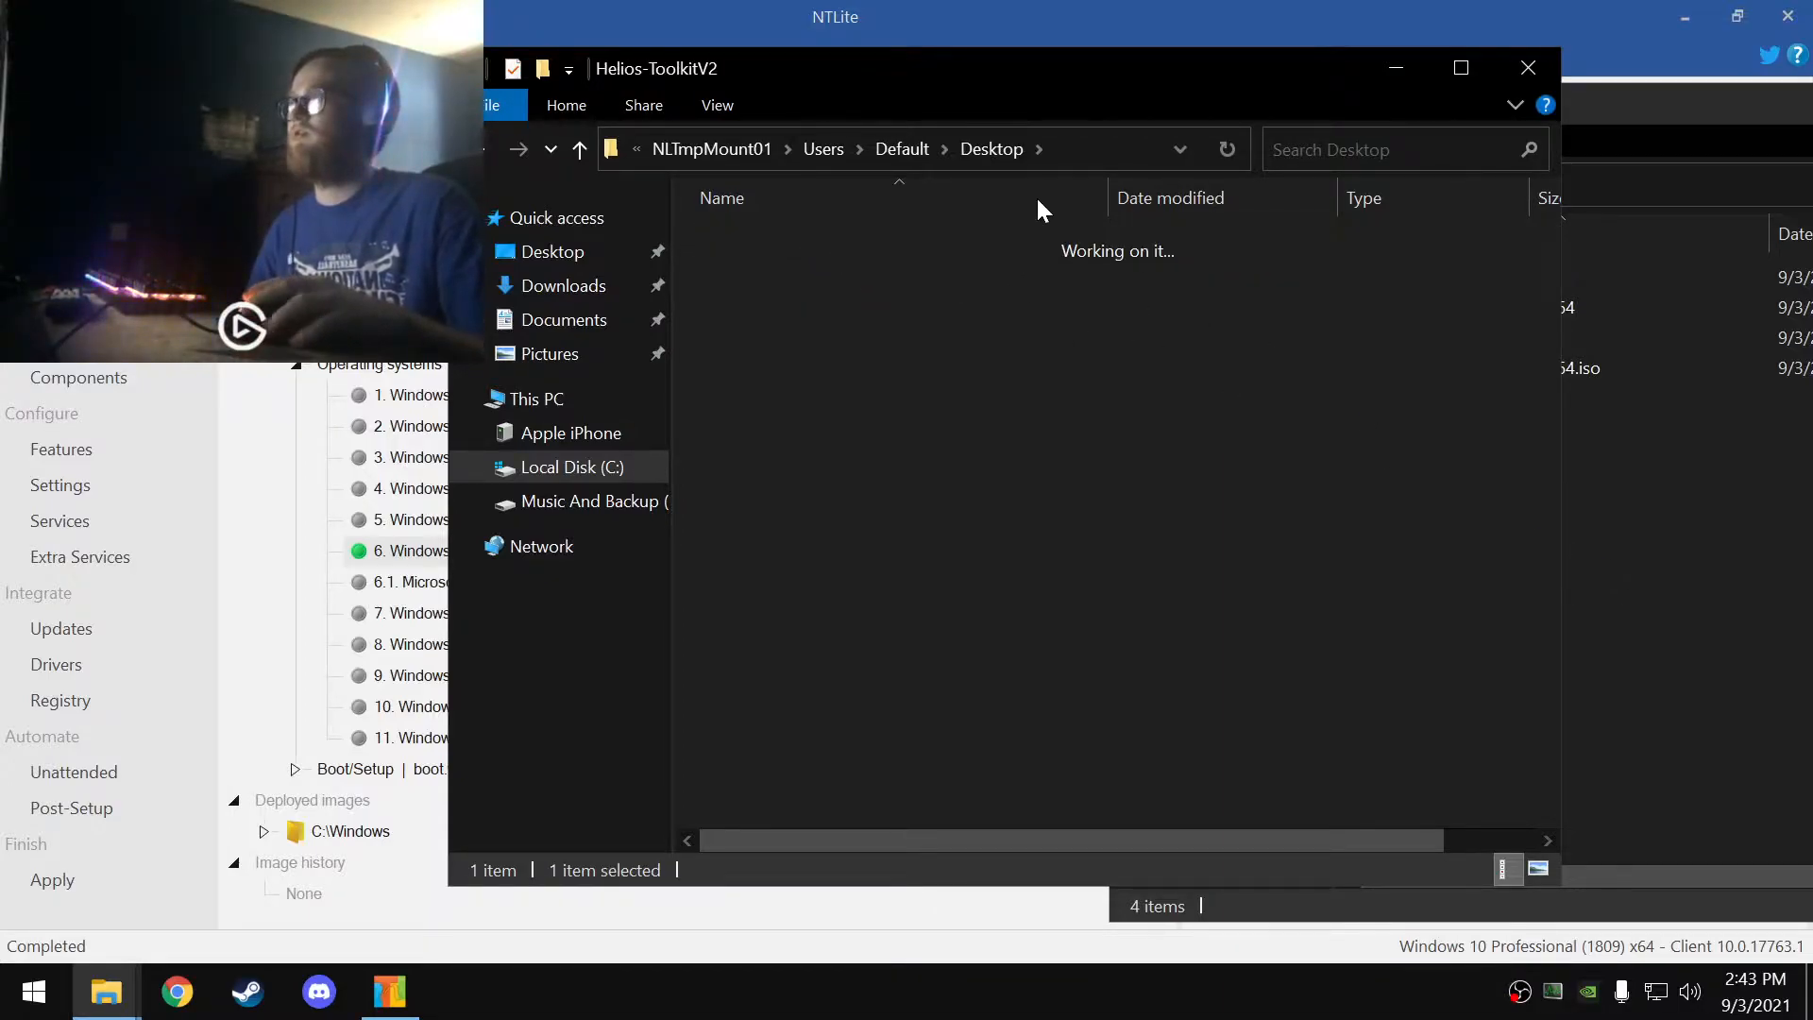
left_click(850, 149)
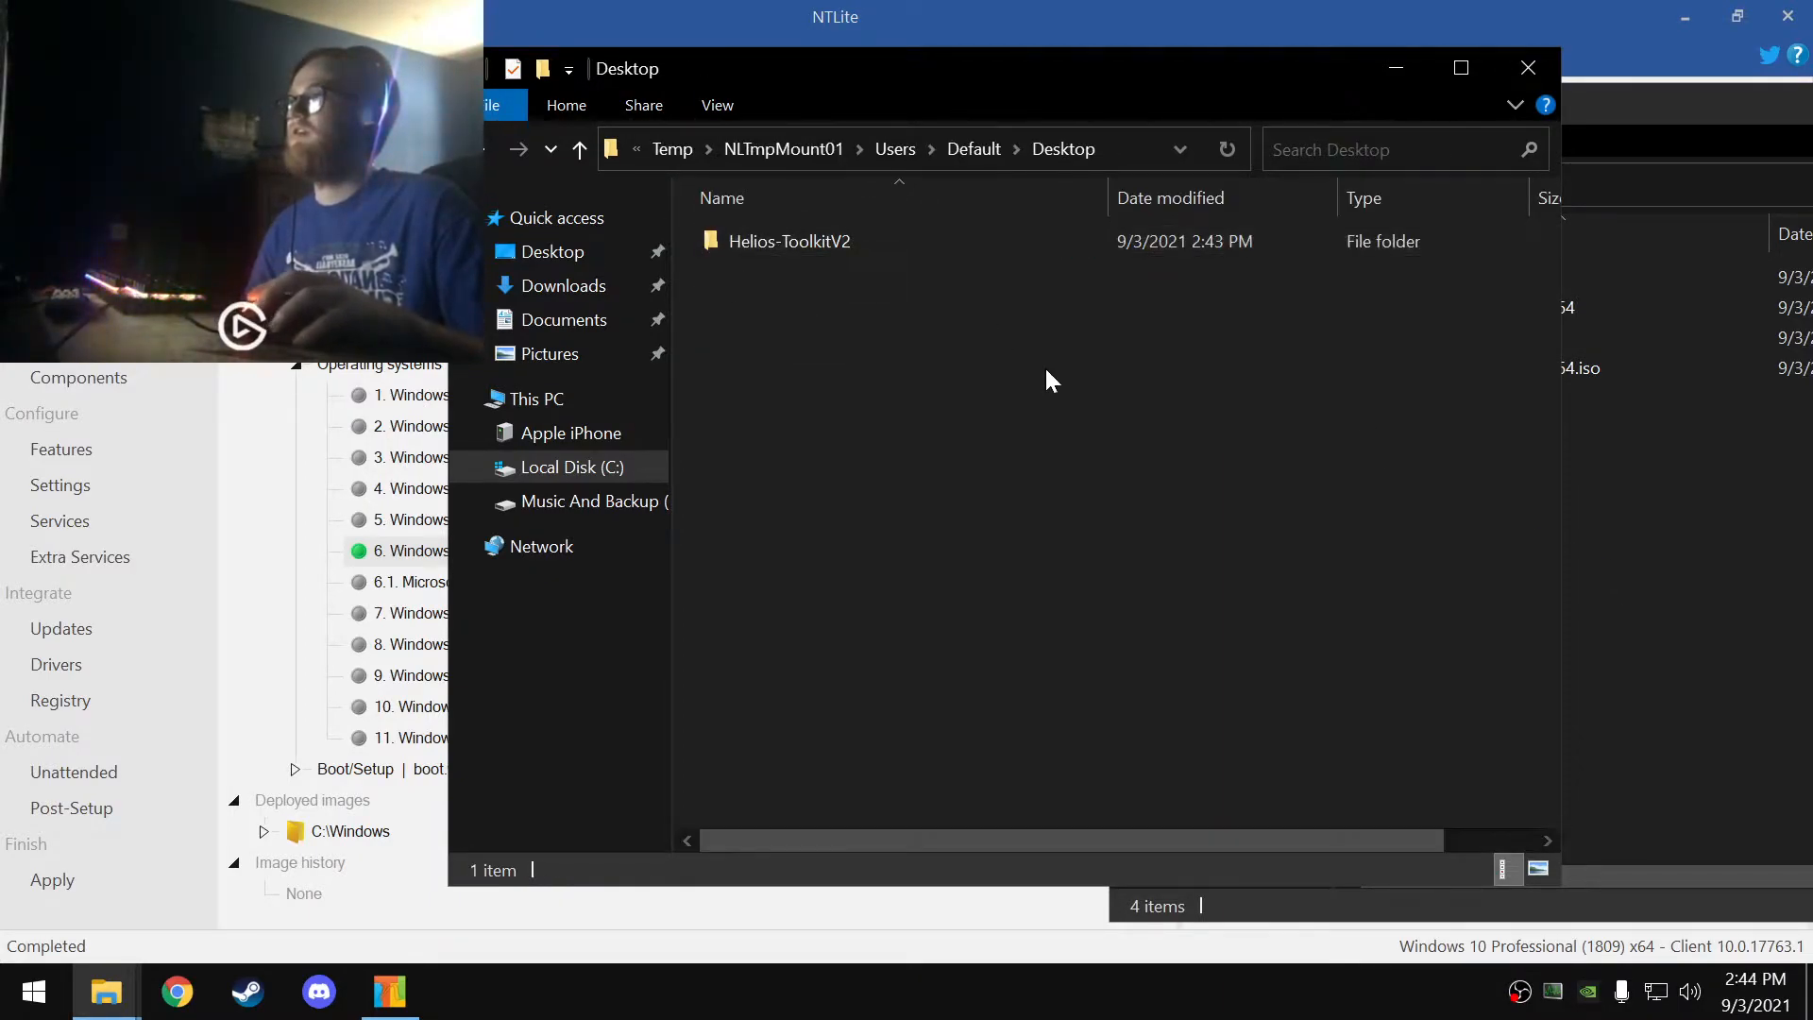
- Look through the Music And Backup (D:) drive in the second File Explorer window, and delete RazerCortexInstaller.exe
left_click(1629, 531)
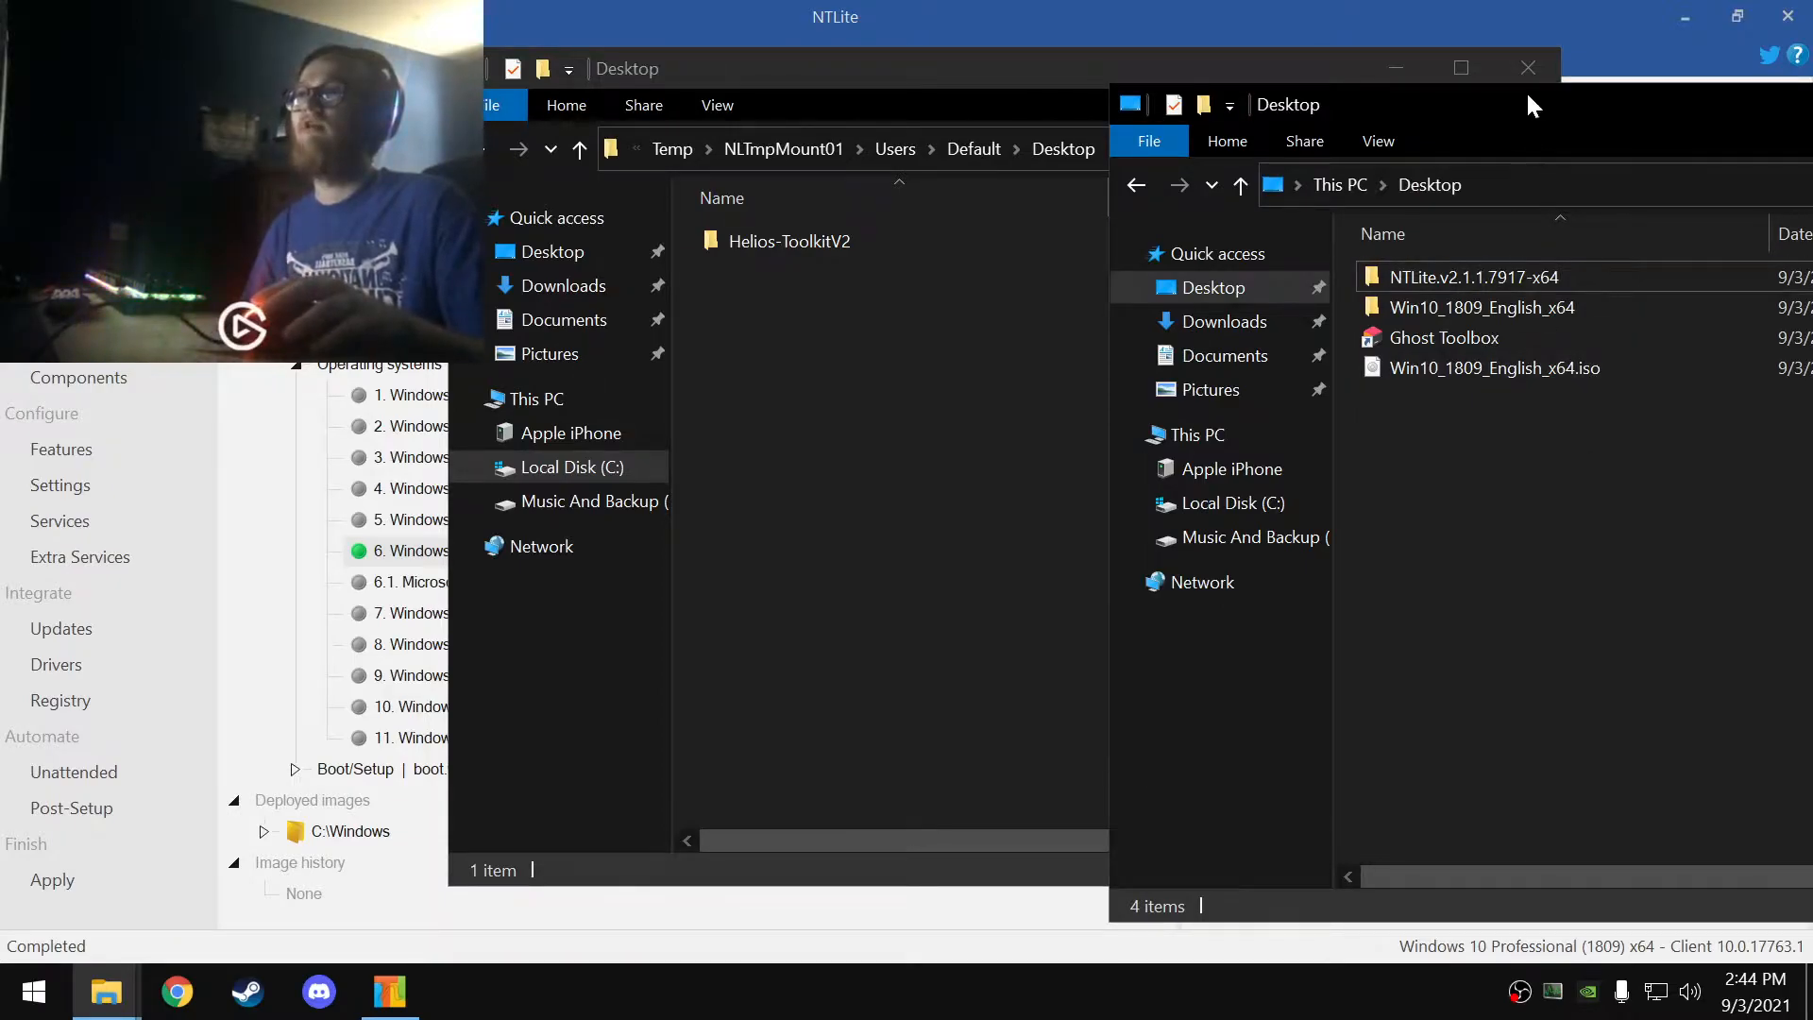
left_click_drag(1531, 92, 1054, 102)
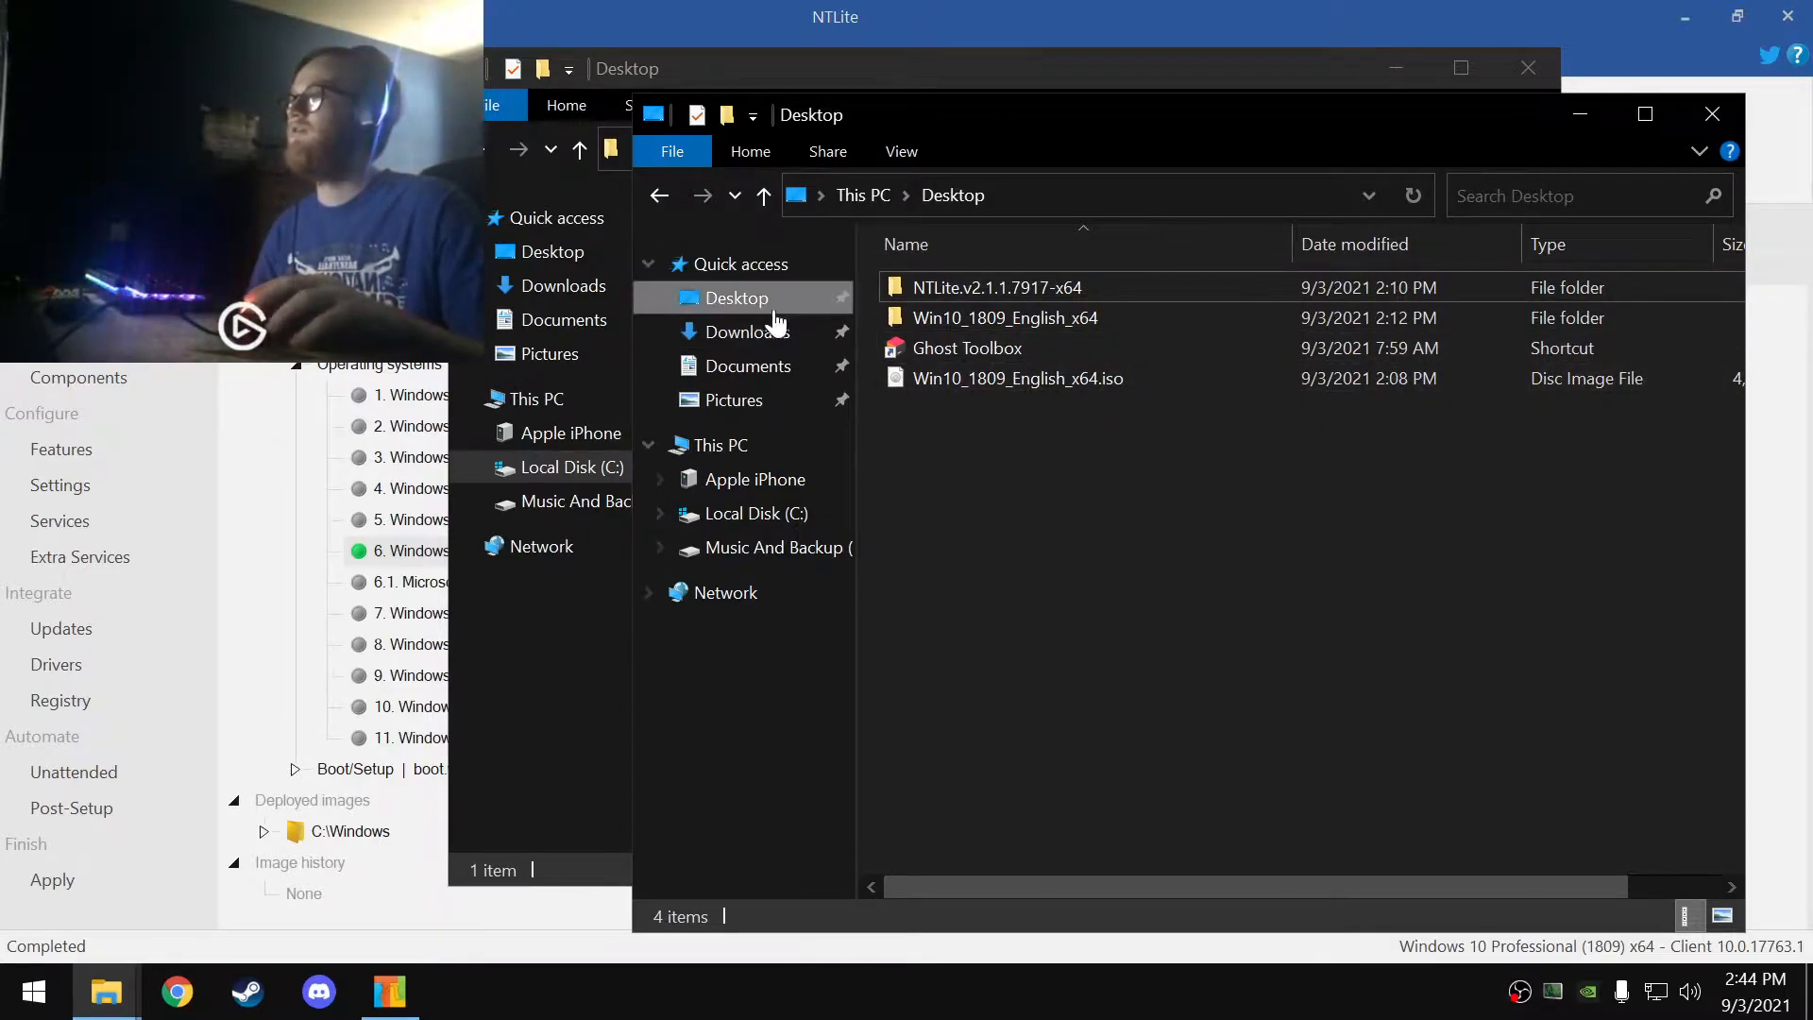
left_click(793, 550)
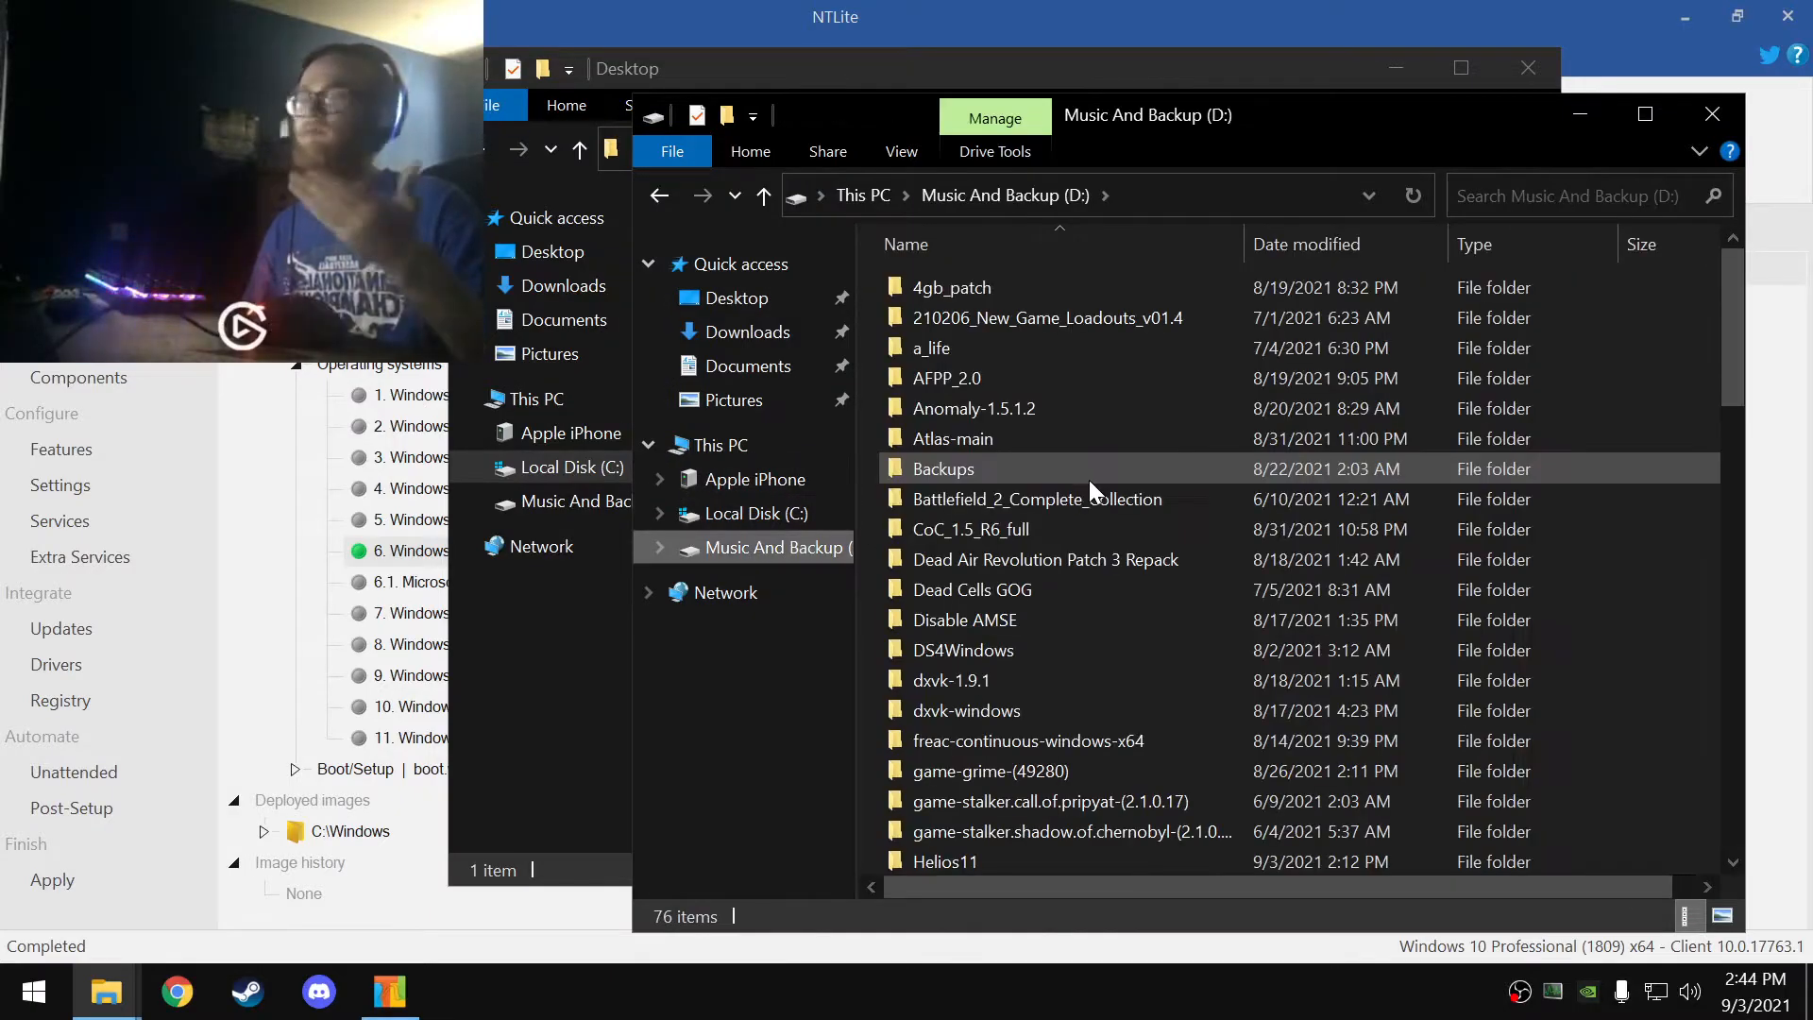
scroll(1060, 472, "down", 6)
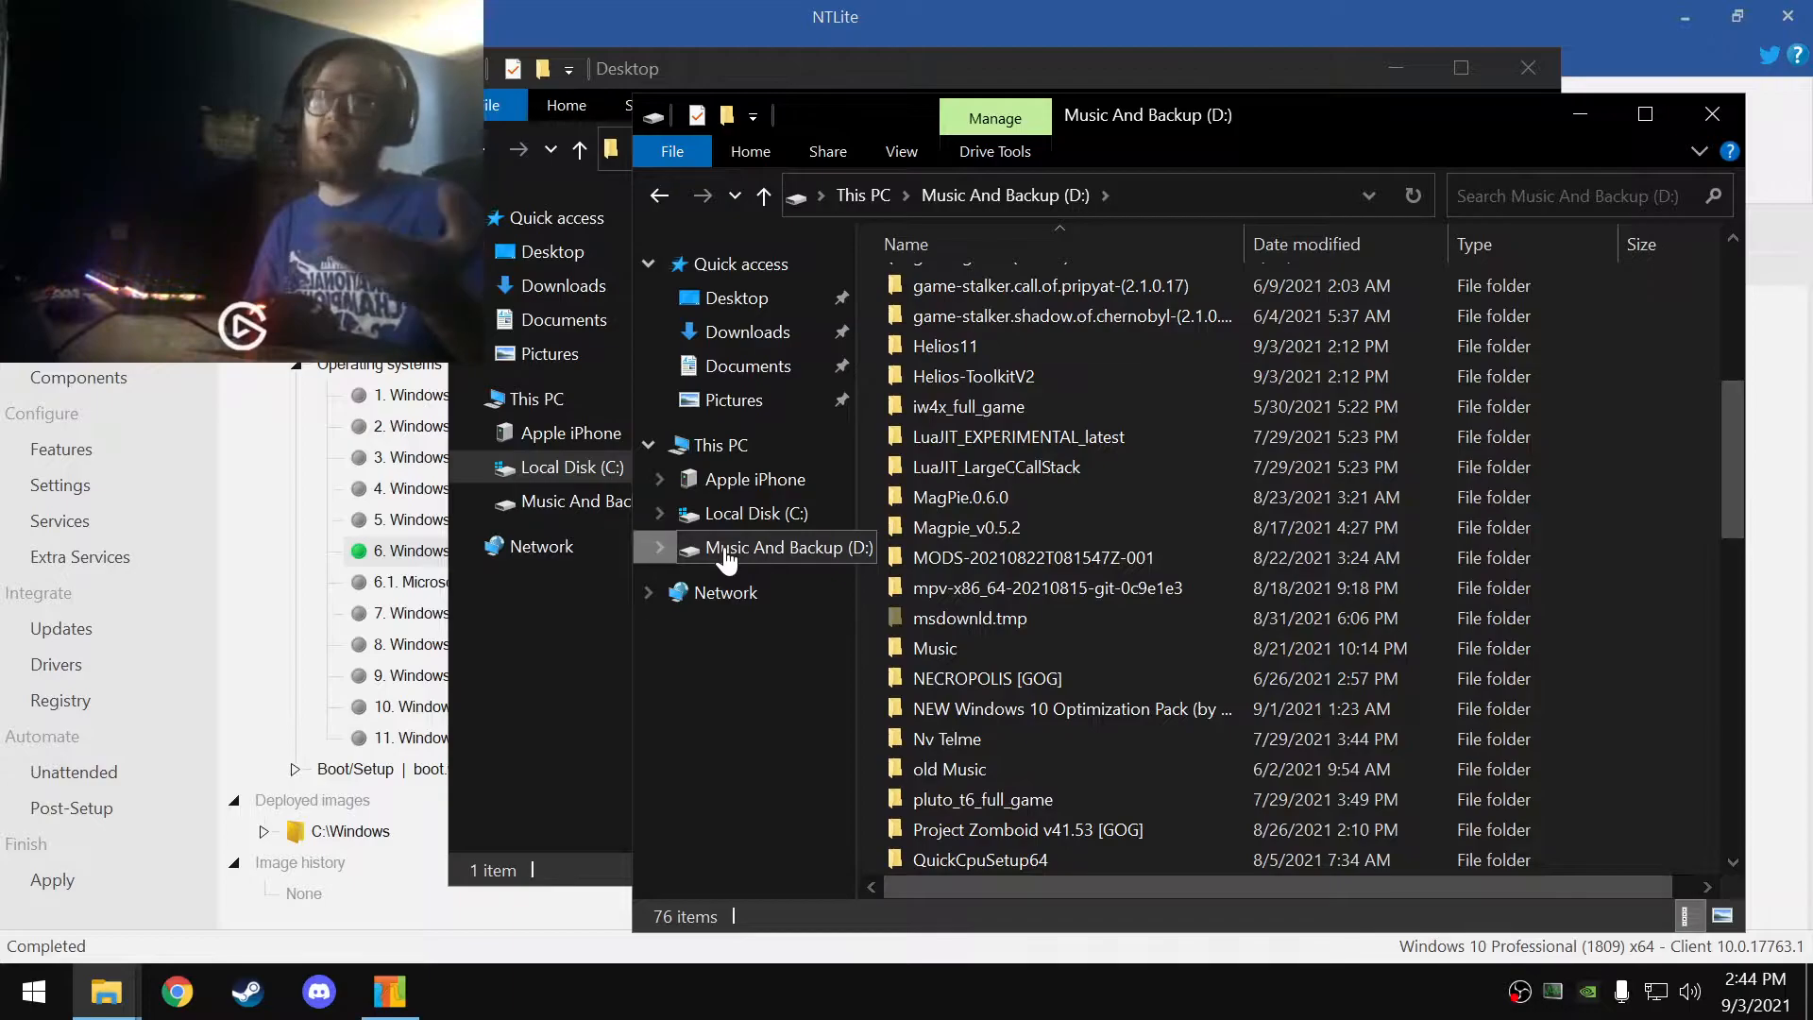
scroll(1081, 523, "down", 1)
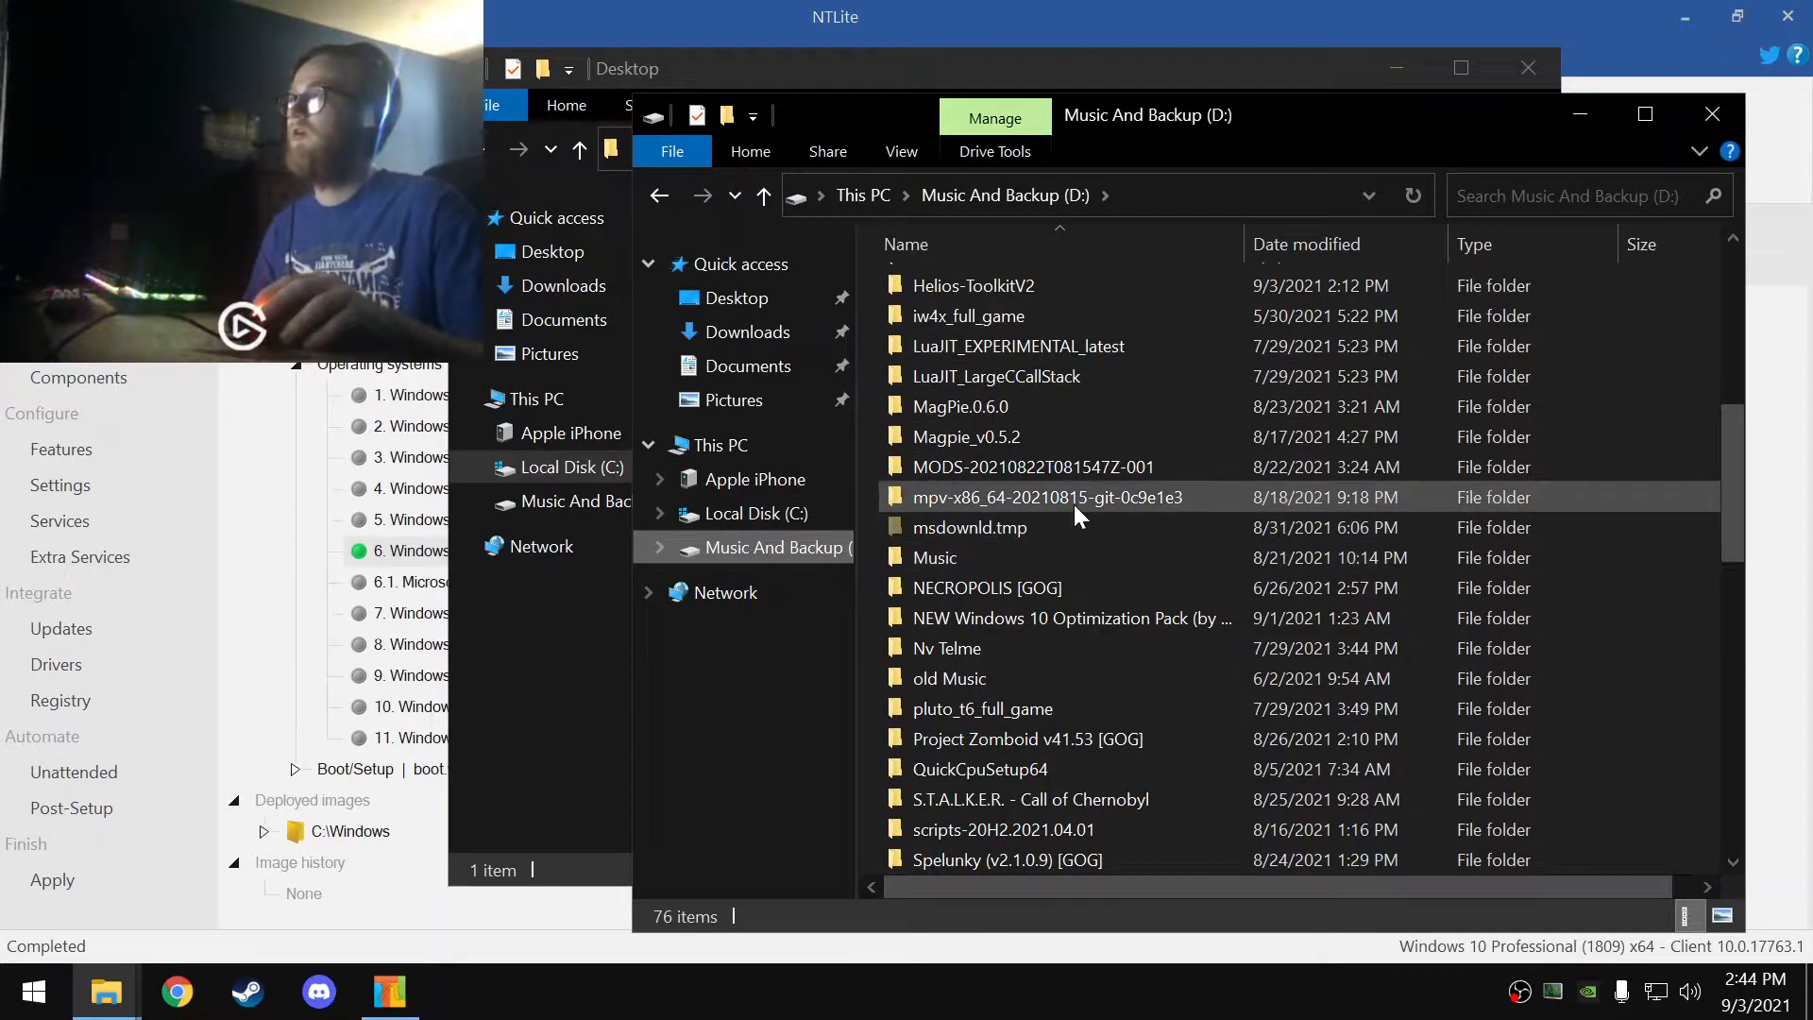
scroll(1077, 514, "down", 3)
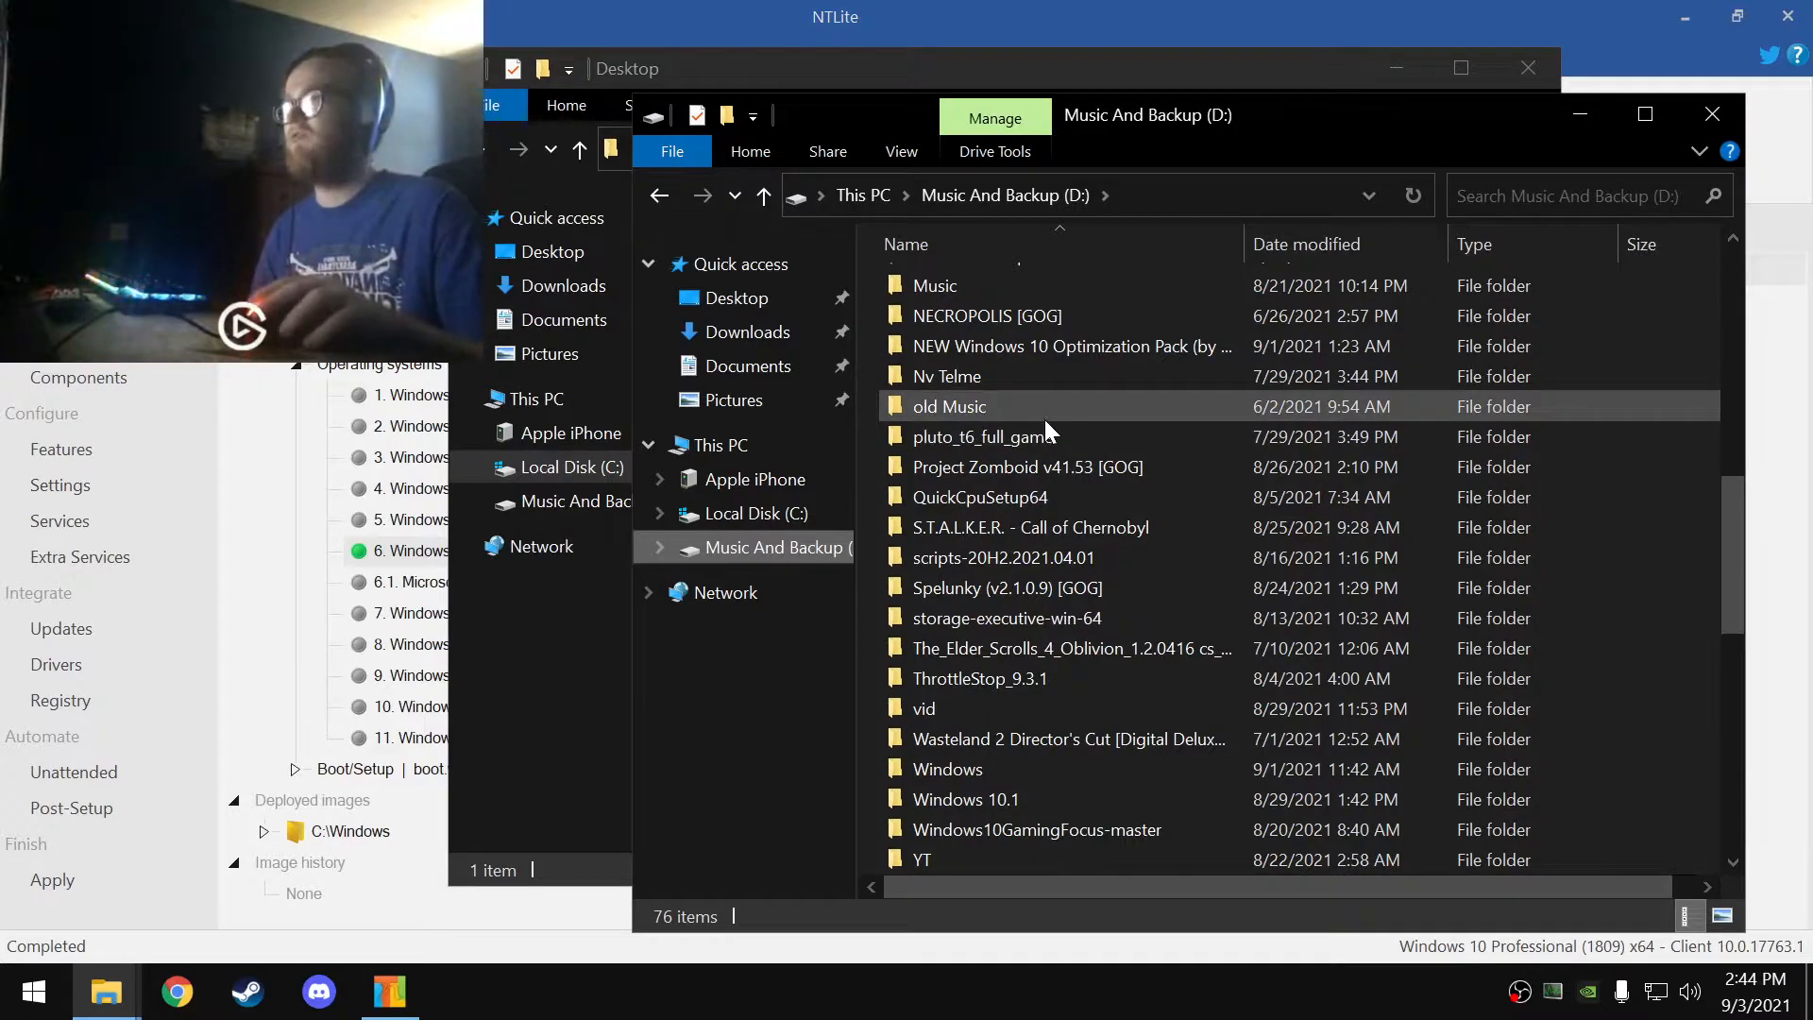
scroll(1044, 419, "down", 7)
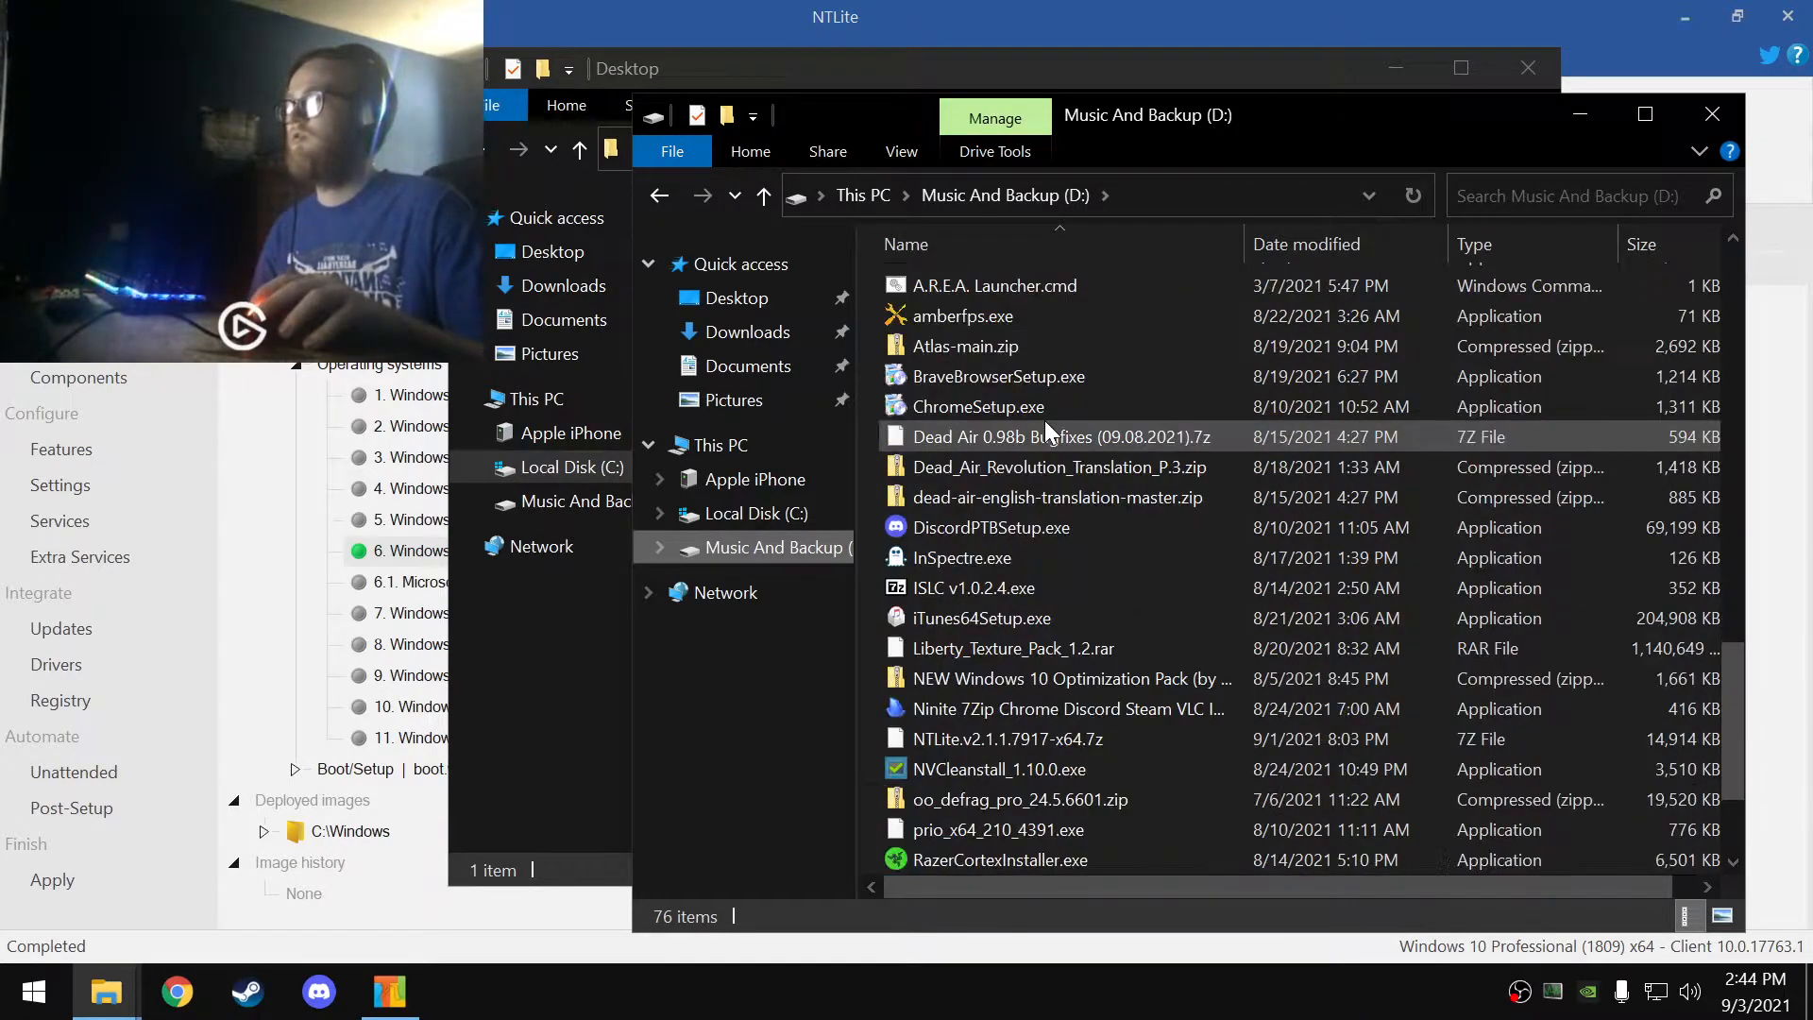
scroll(1044, 421, "down", 2)
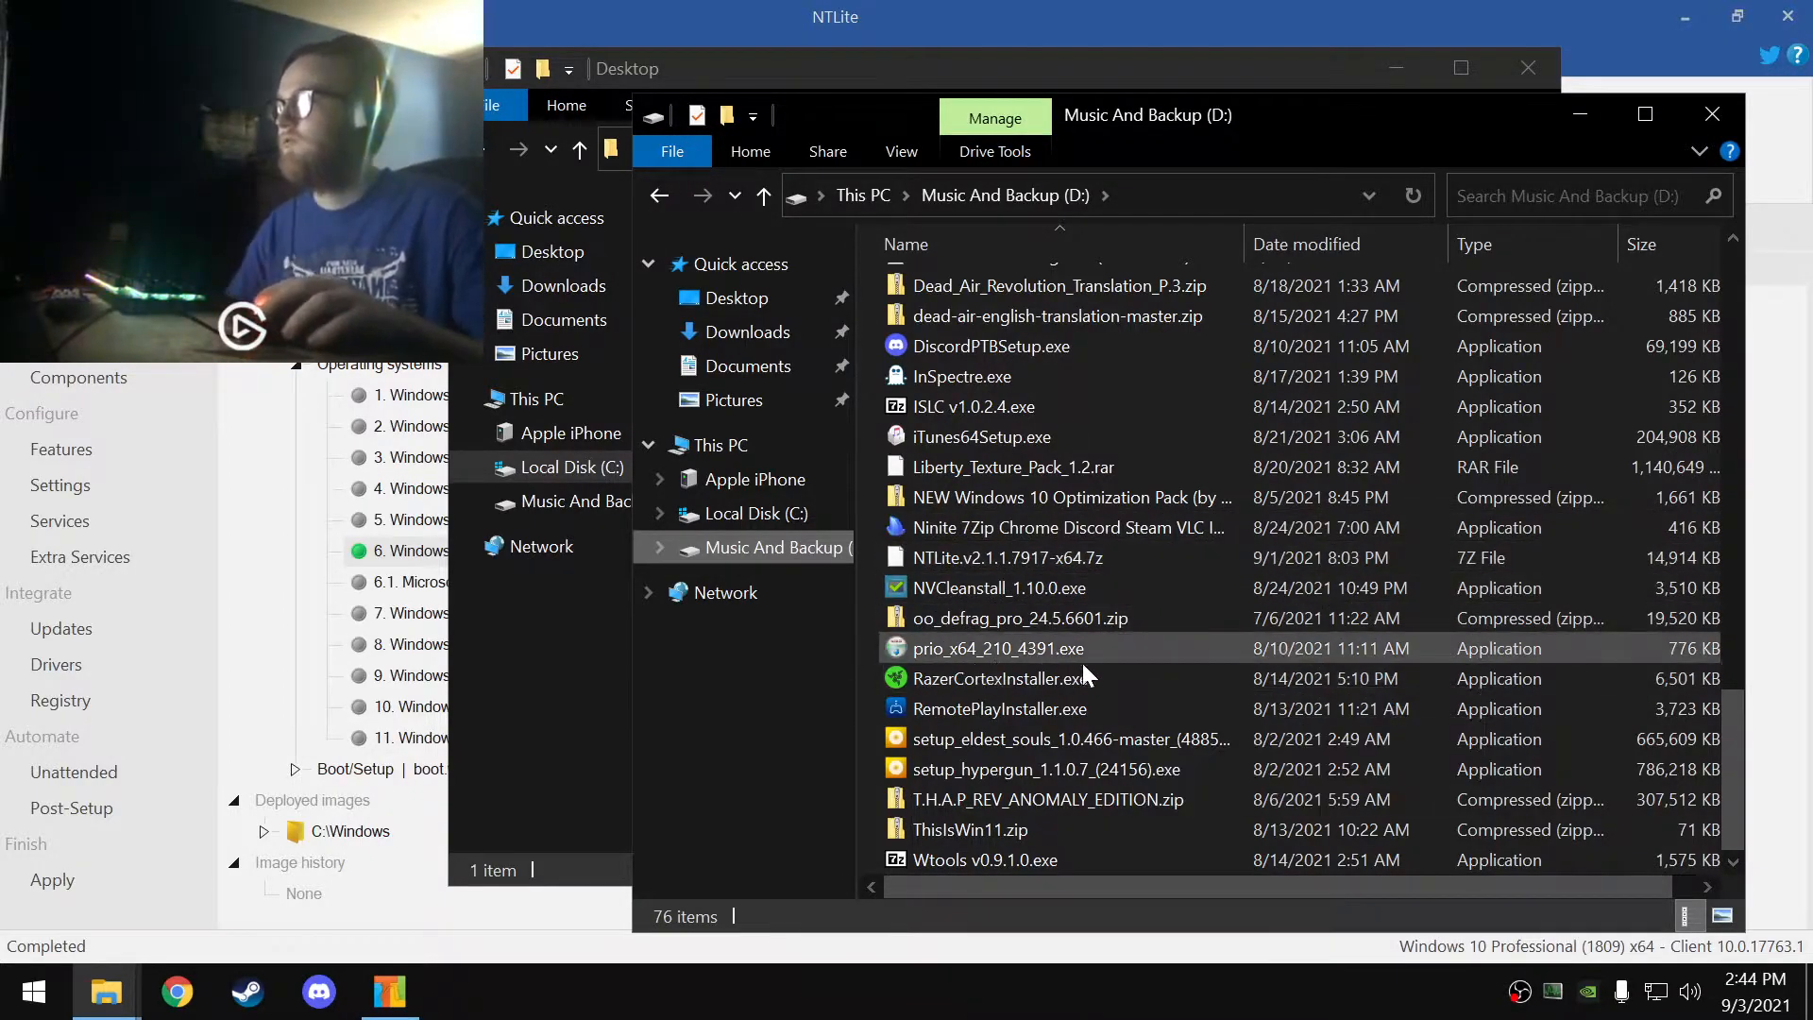
right_click(989, 674)
left_click(1076, 568)
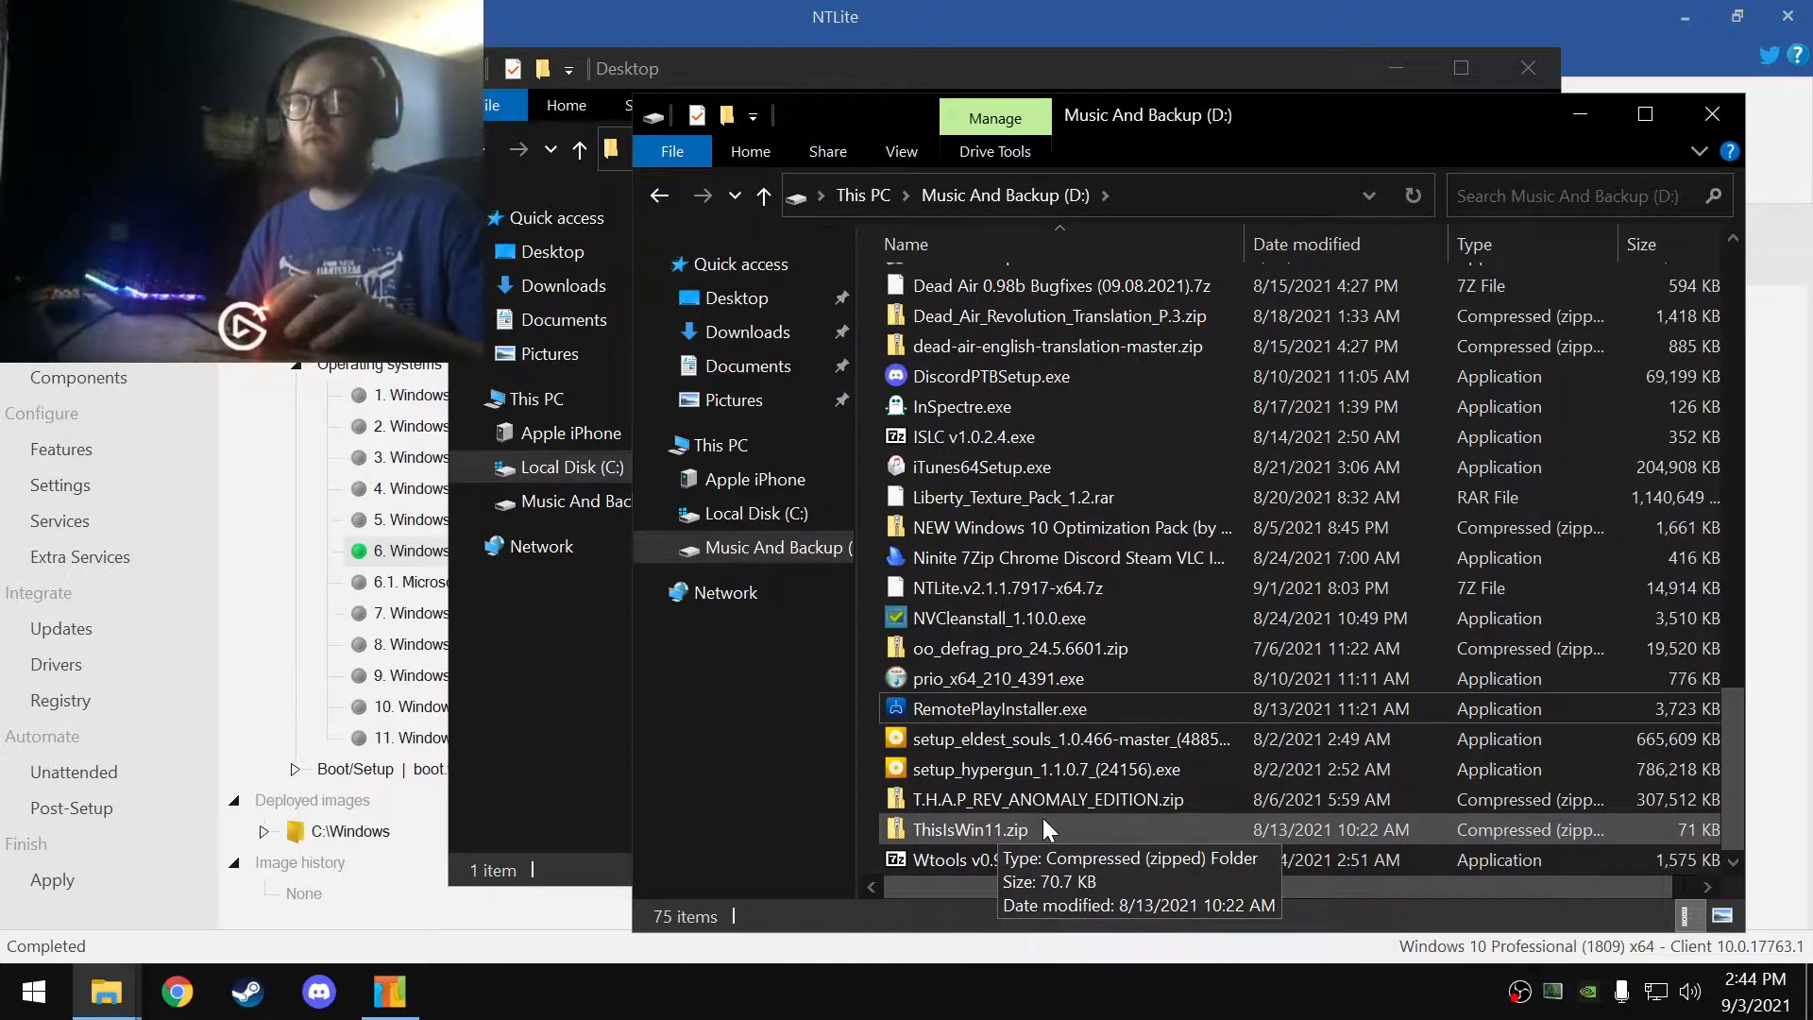
- Review the remaining folders on Music And Backup (D:) and close the second File Explorer window
scroll(1042, 818, "up", 6)
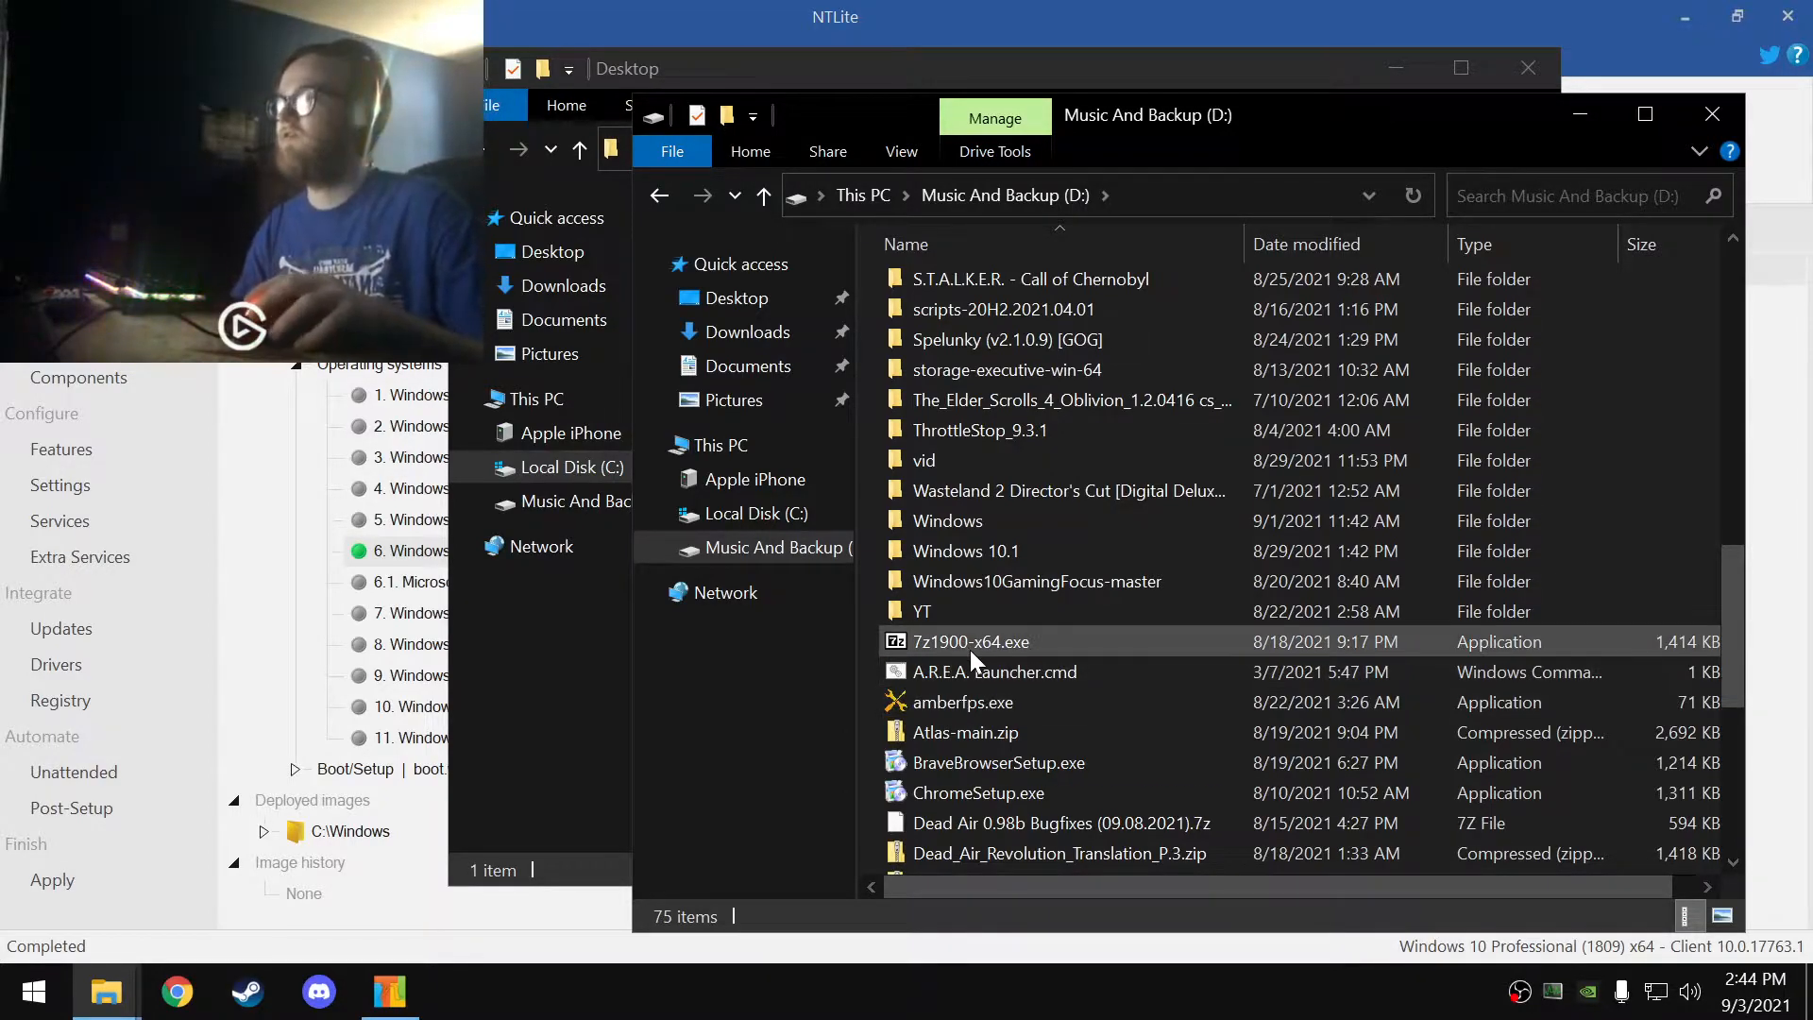
scroll(946, 648, "up", 2)
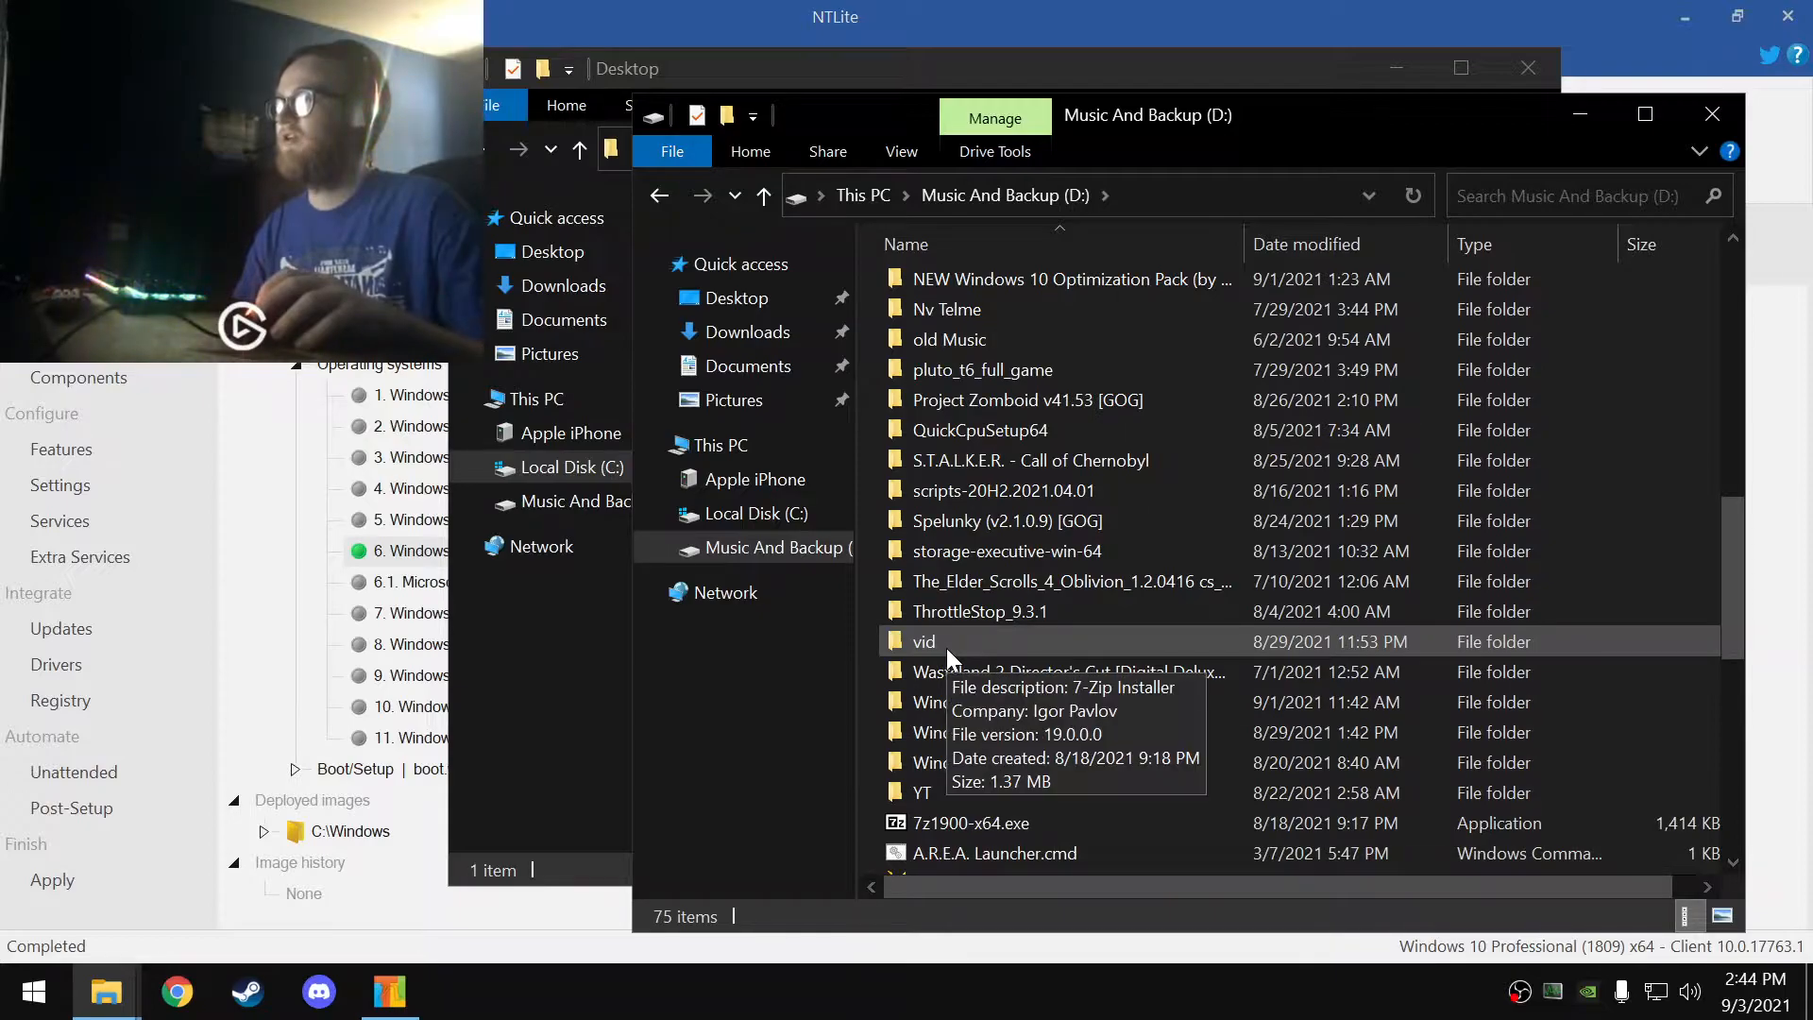
left_click(1712, 113)
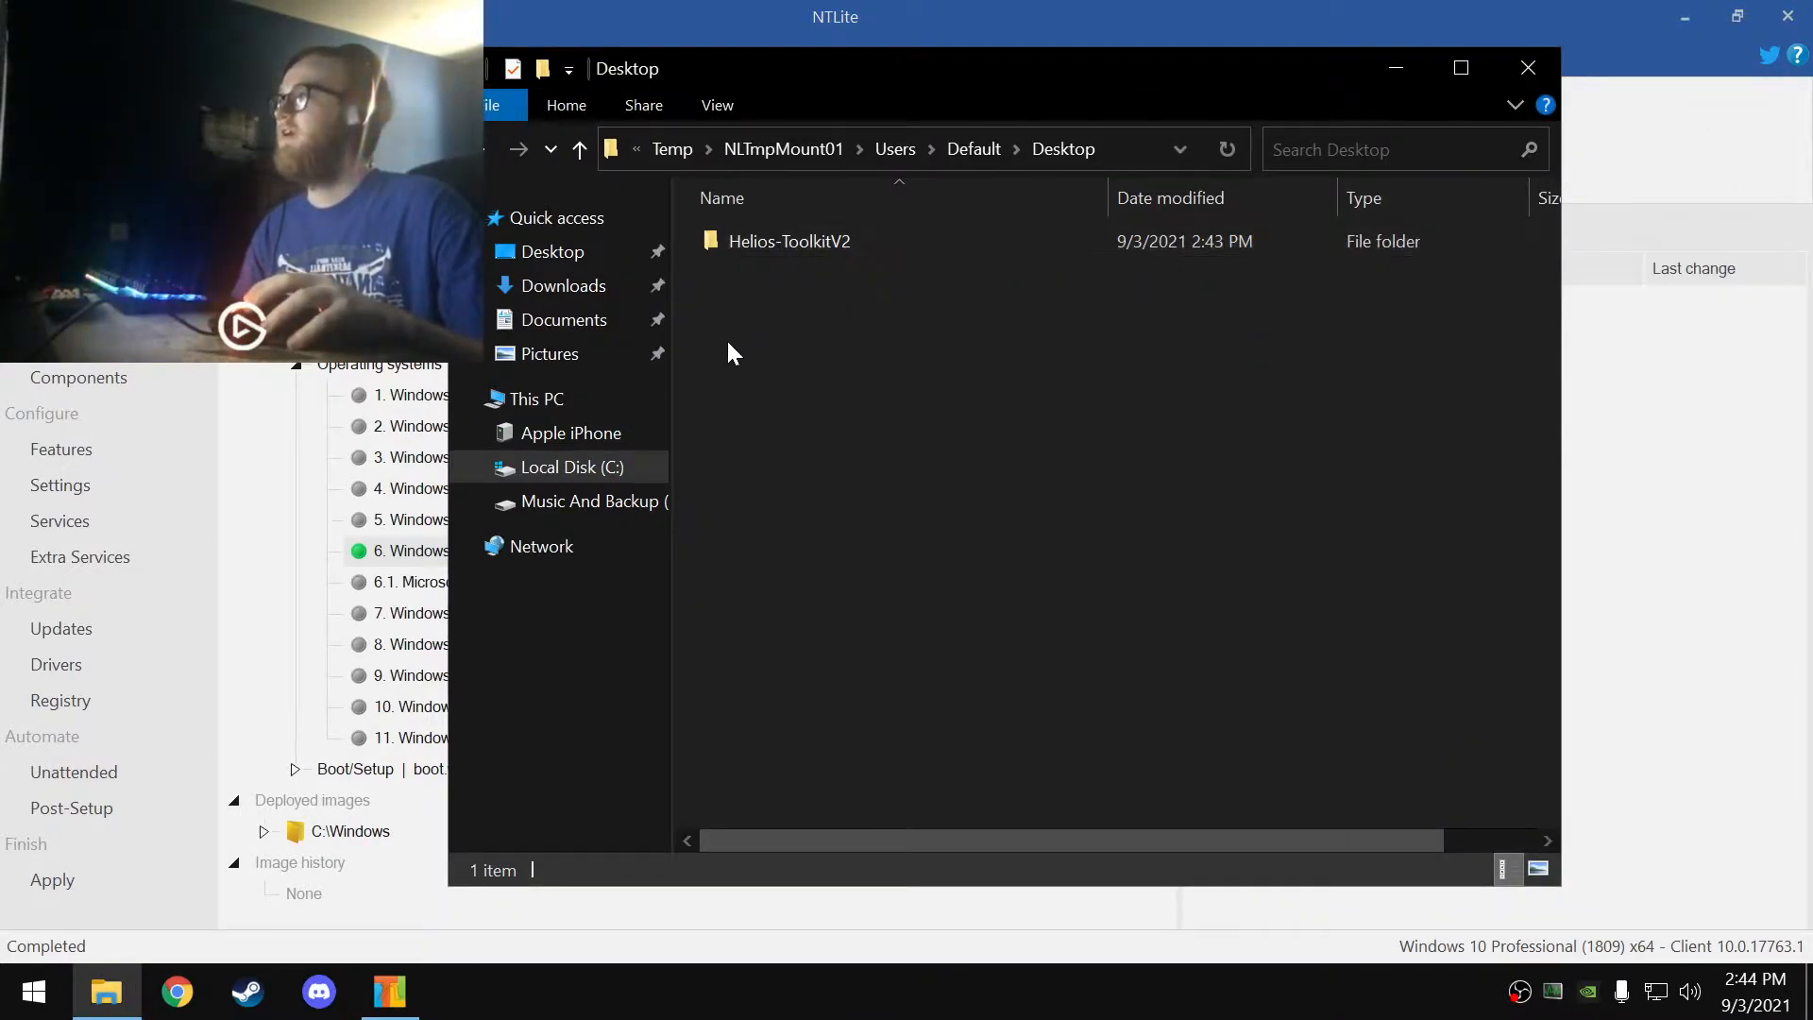
- Check the YT and Backups folders on Music And Backup (D:), and close the remaining File Explorer window
left_click(612, 505)
scroll(1011, 661, "down", 12)
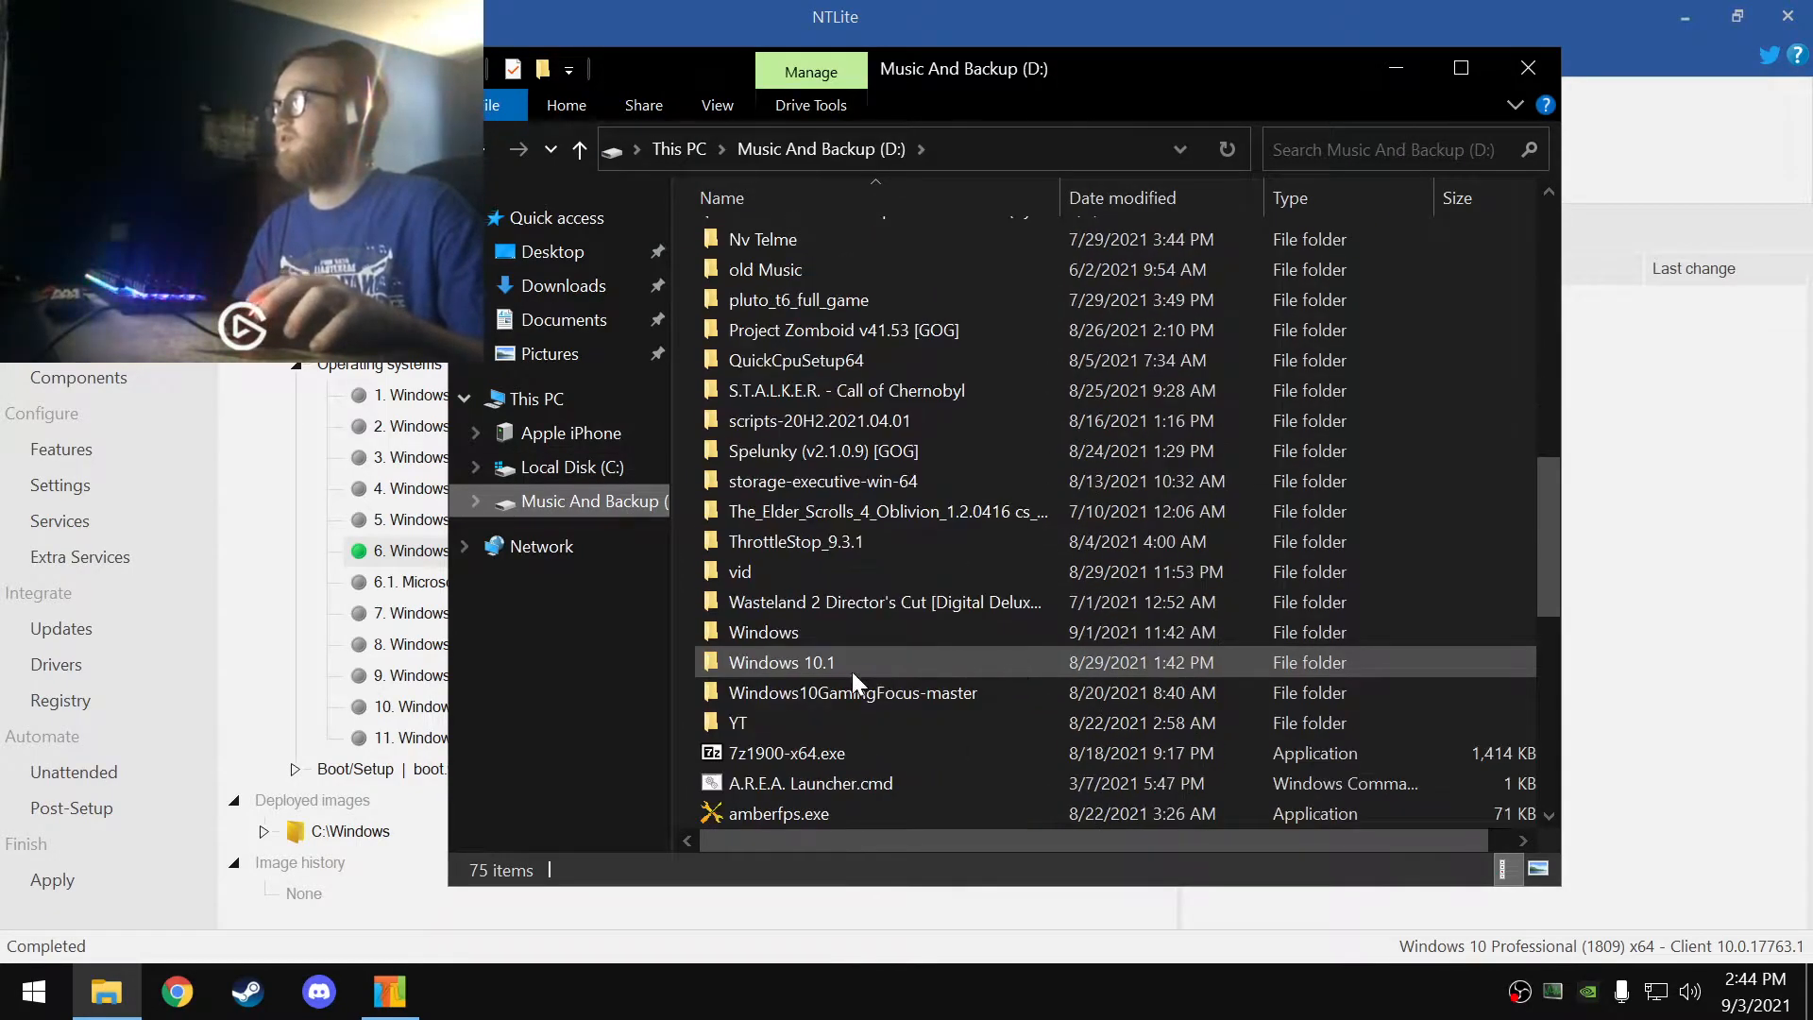
double_click(763, 720)
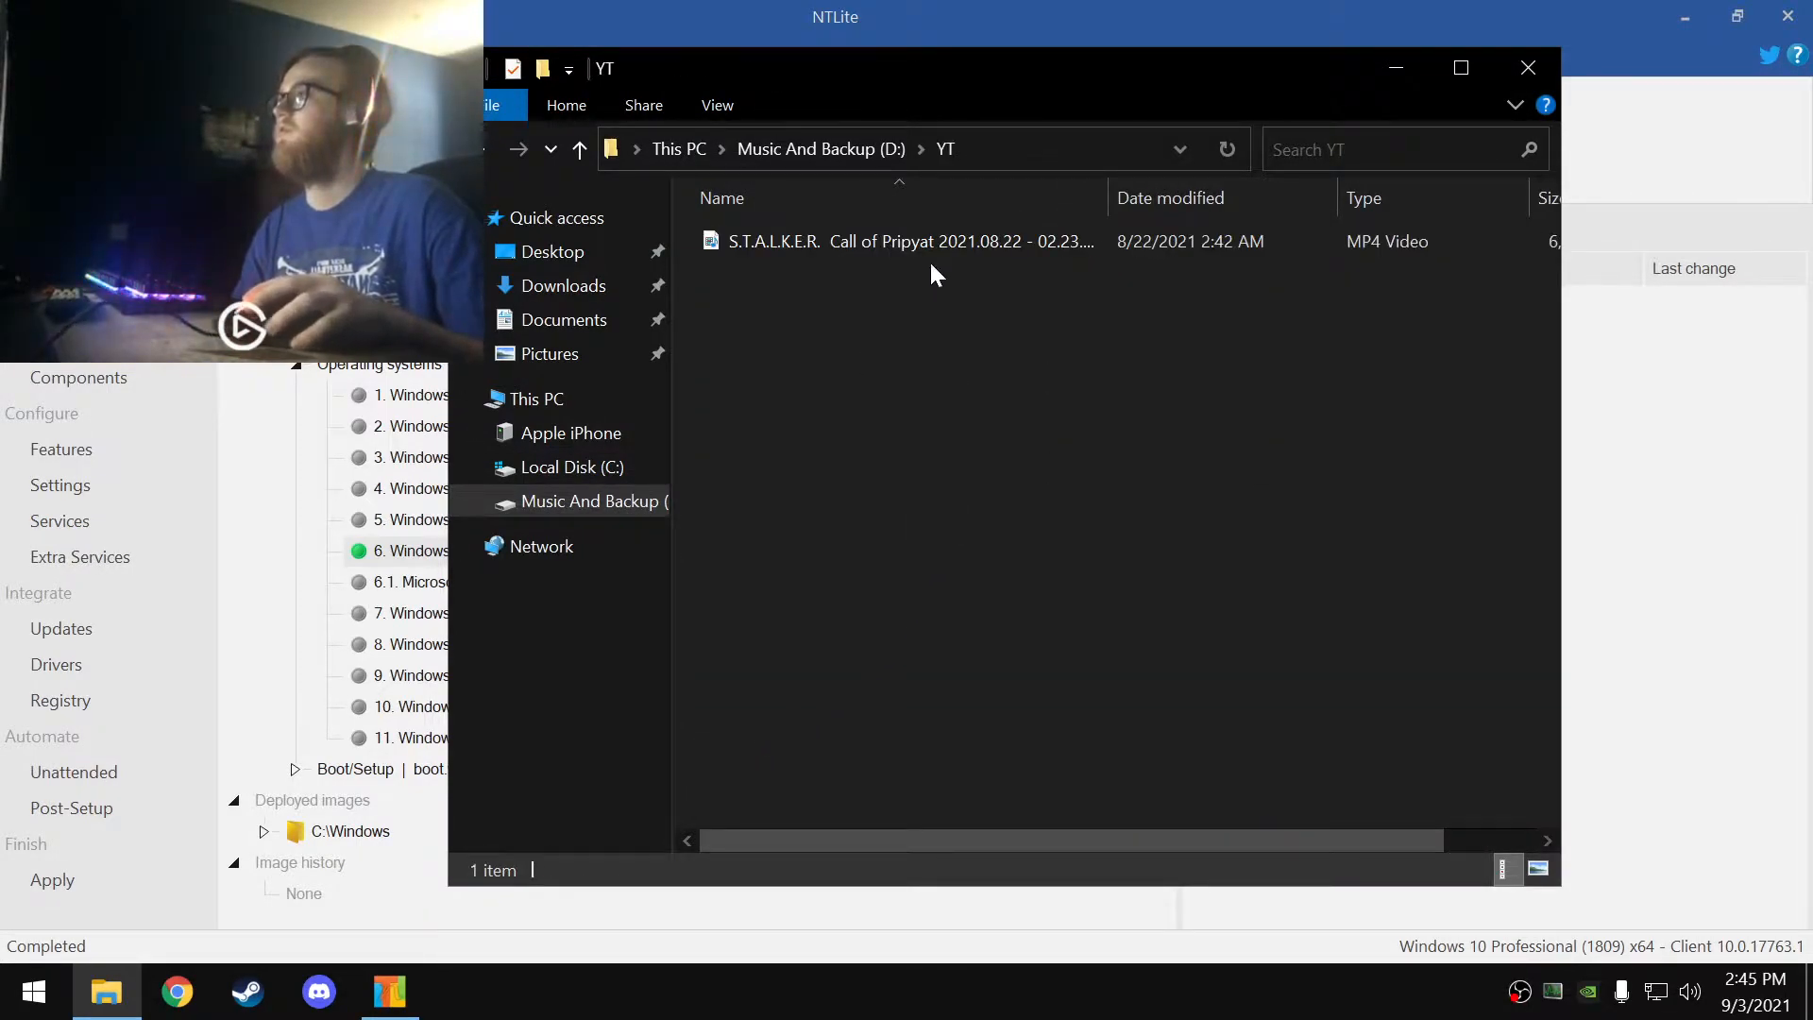
left_click(791, 151)
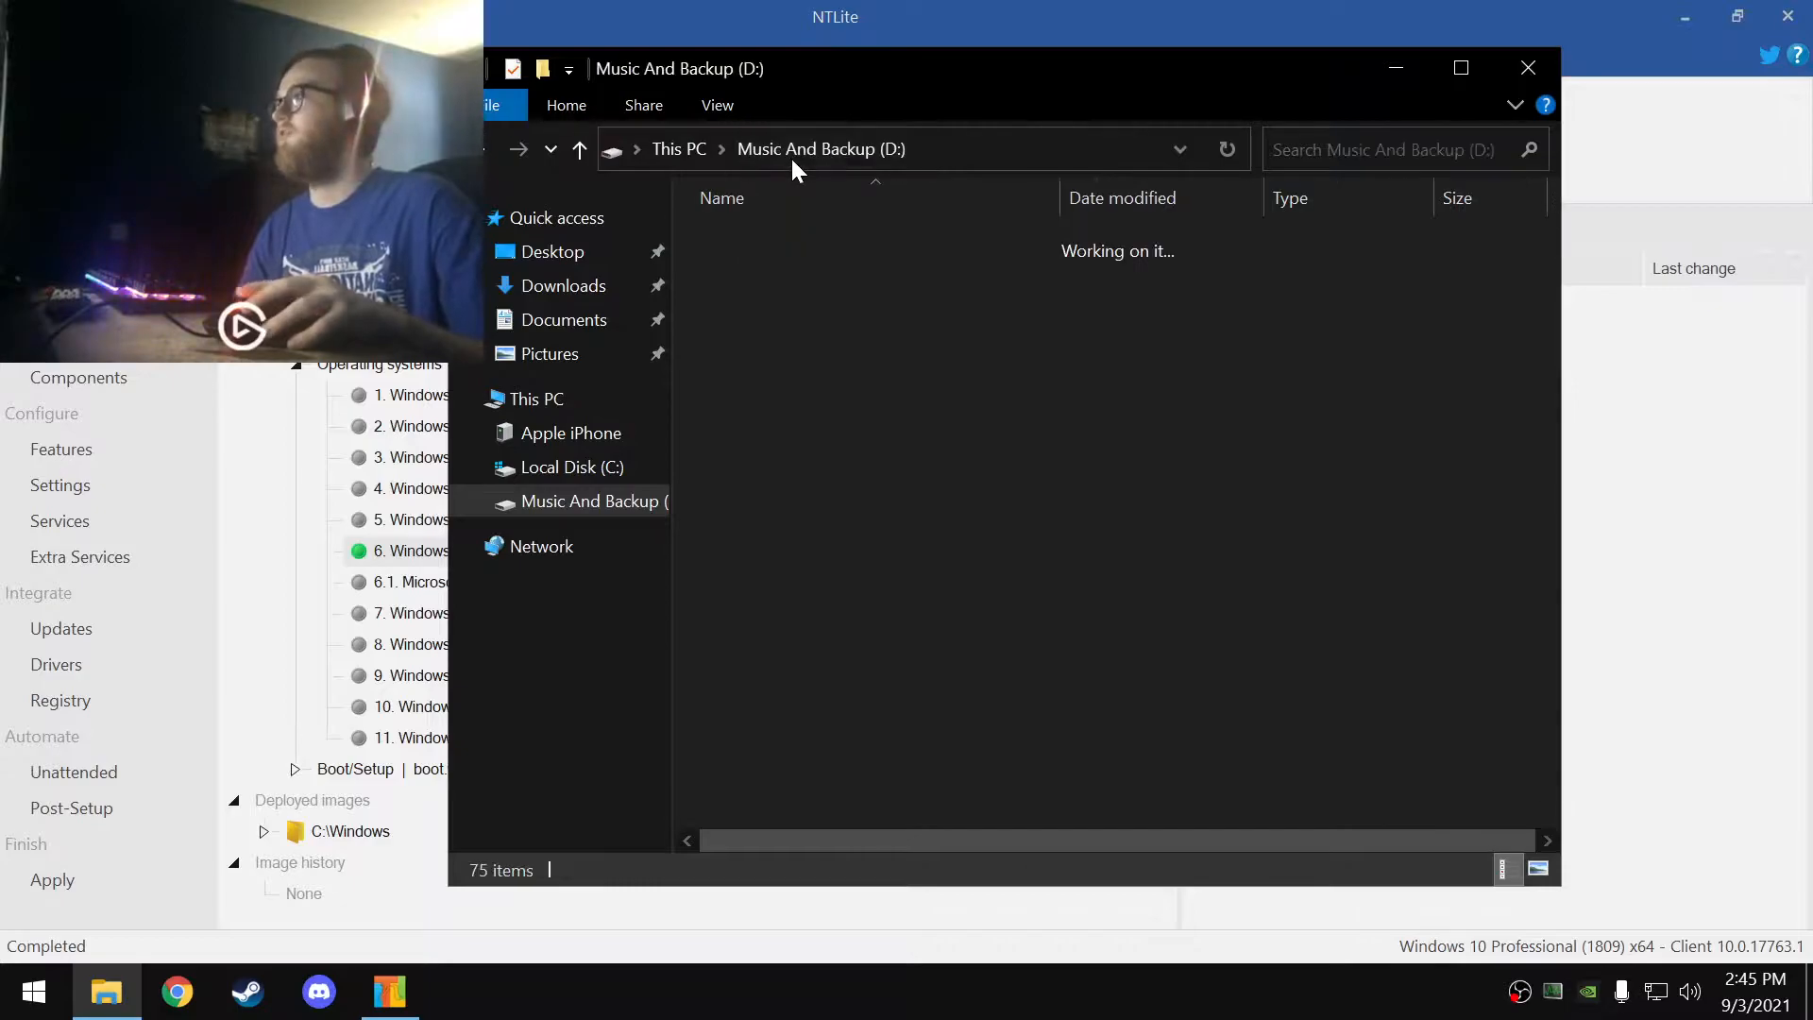
scroll(930, 581, "up", 15)
scroll(934, 591, "up", 2)
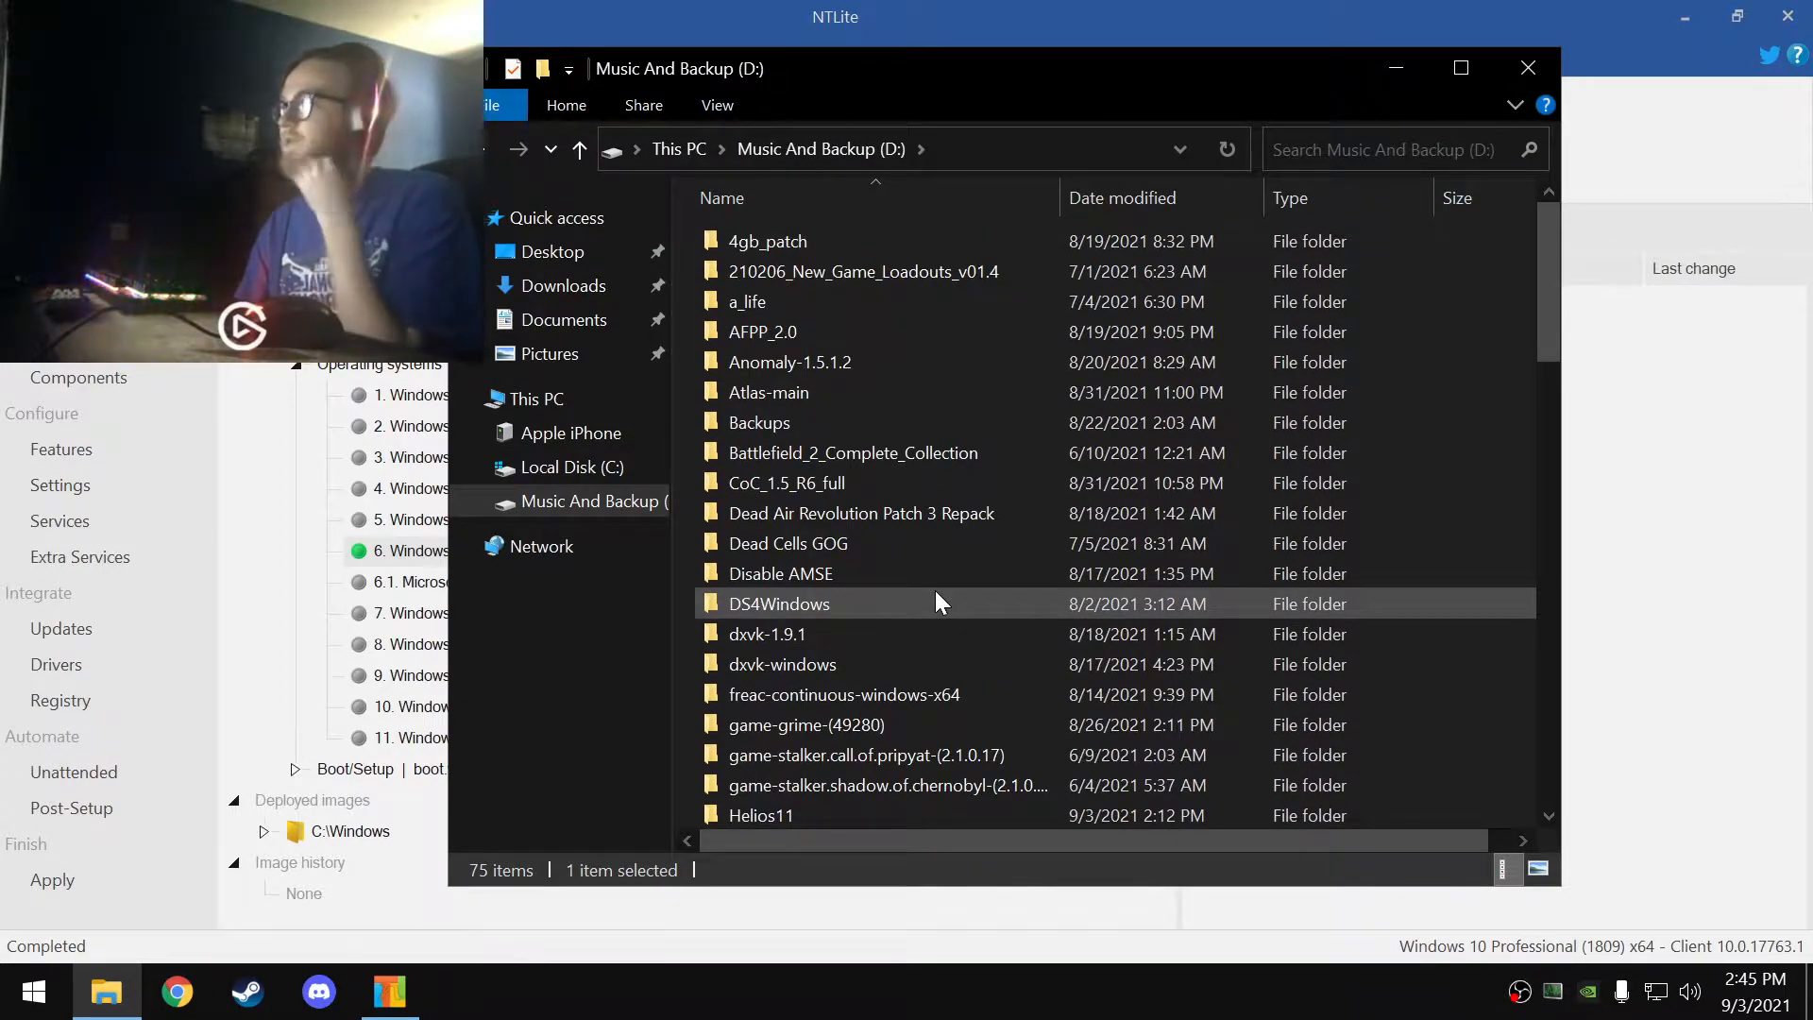
double_click(773, 432)
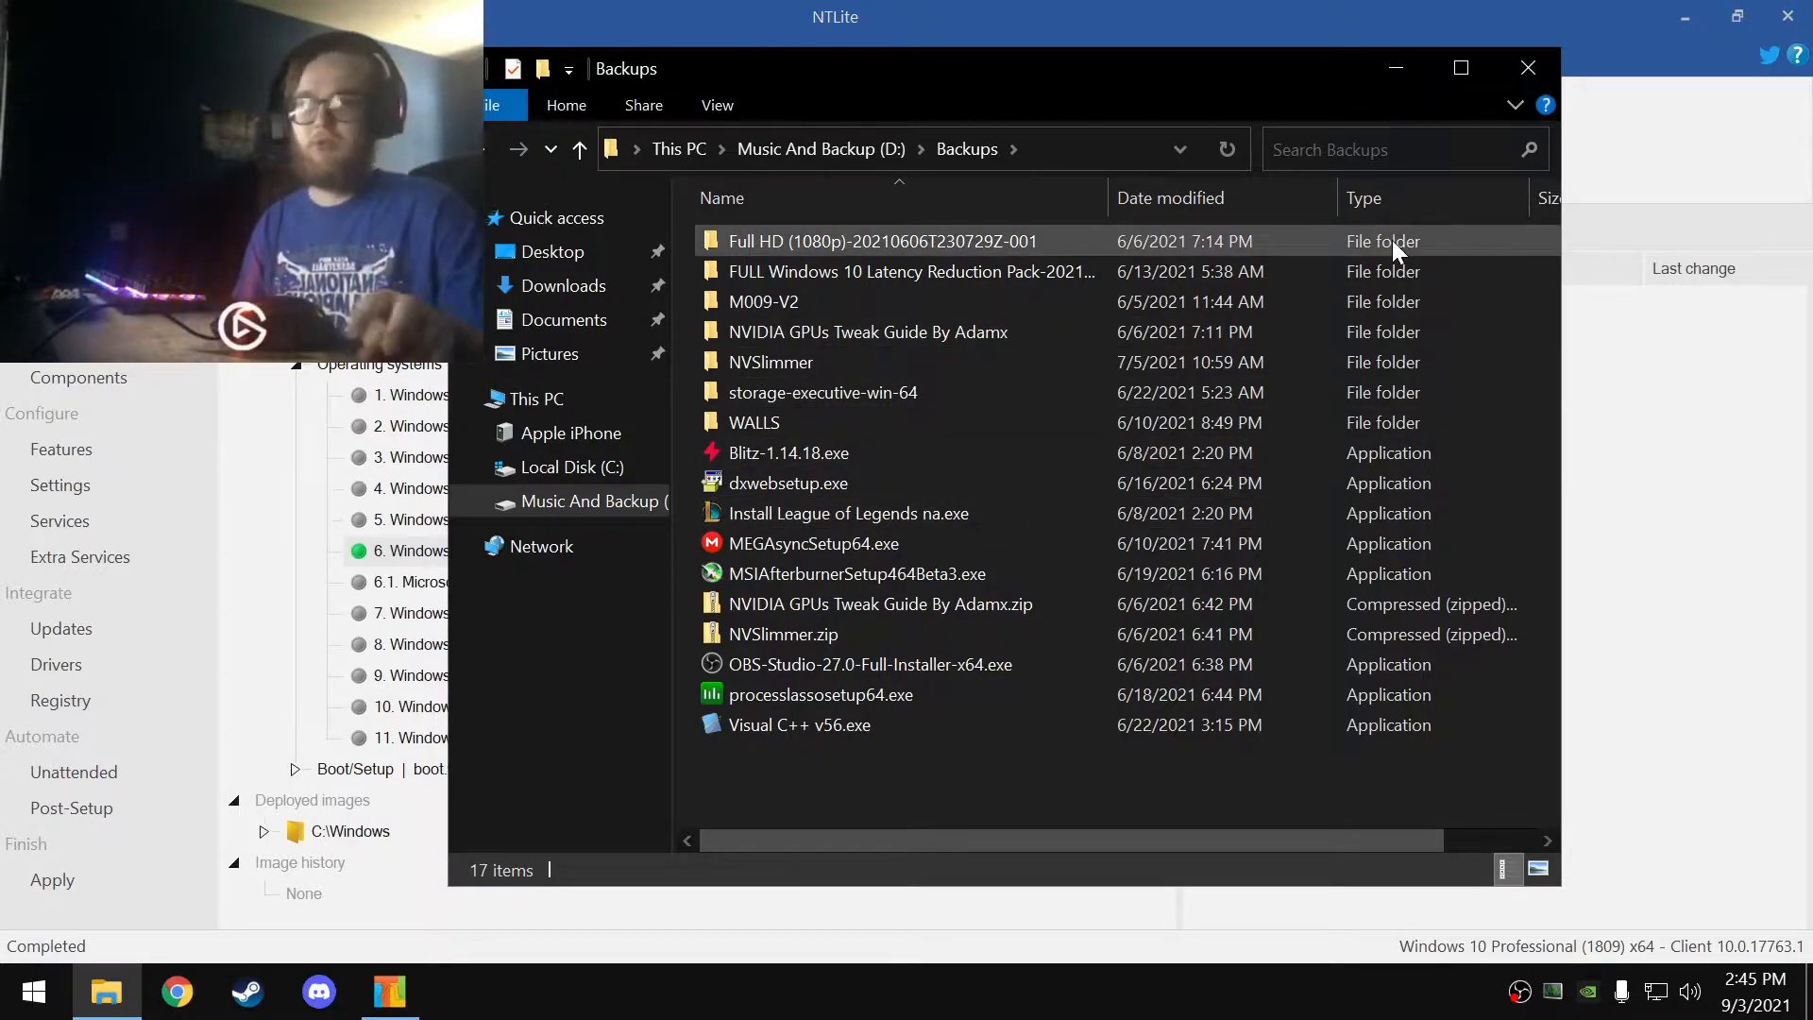
left_click(1529, 68)
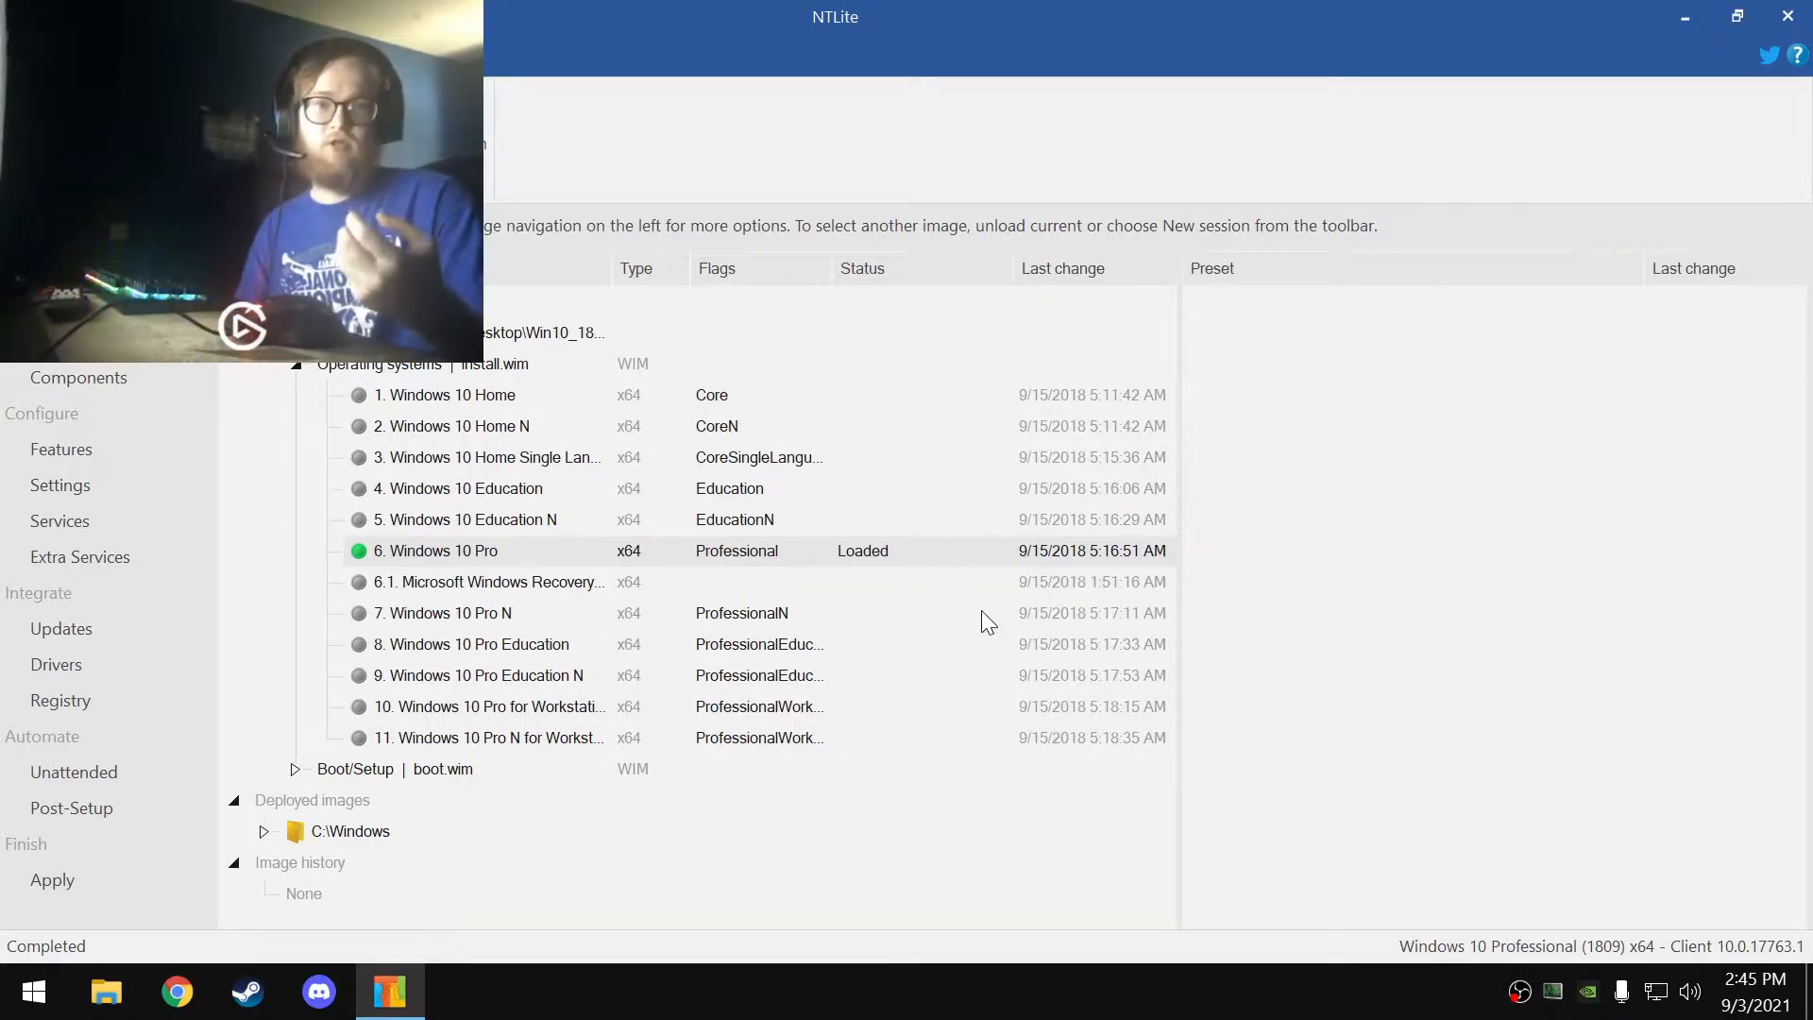
- Open the Components page for the loaded Windows 10 Pro image, and accept the removal warning with "Do not show this in the future" enabled
left_click(119, 376)
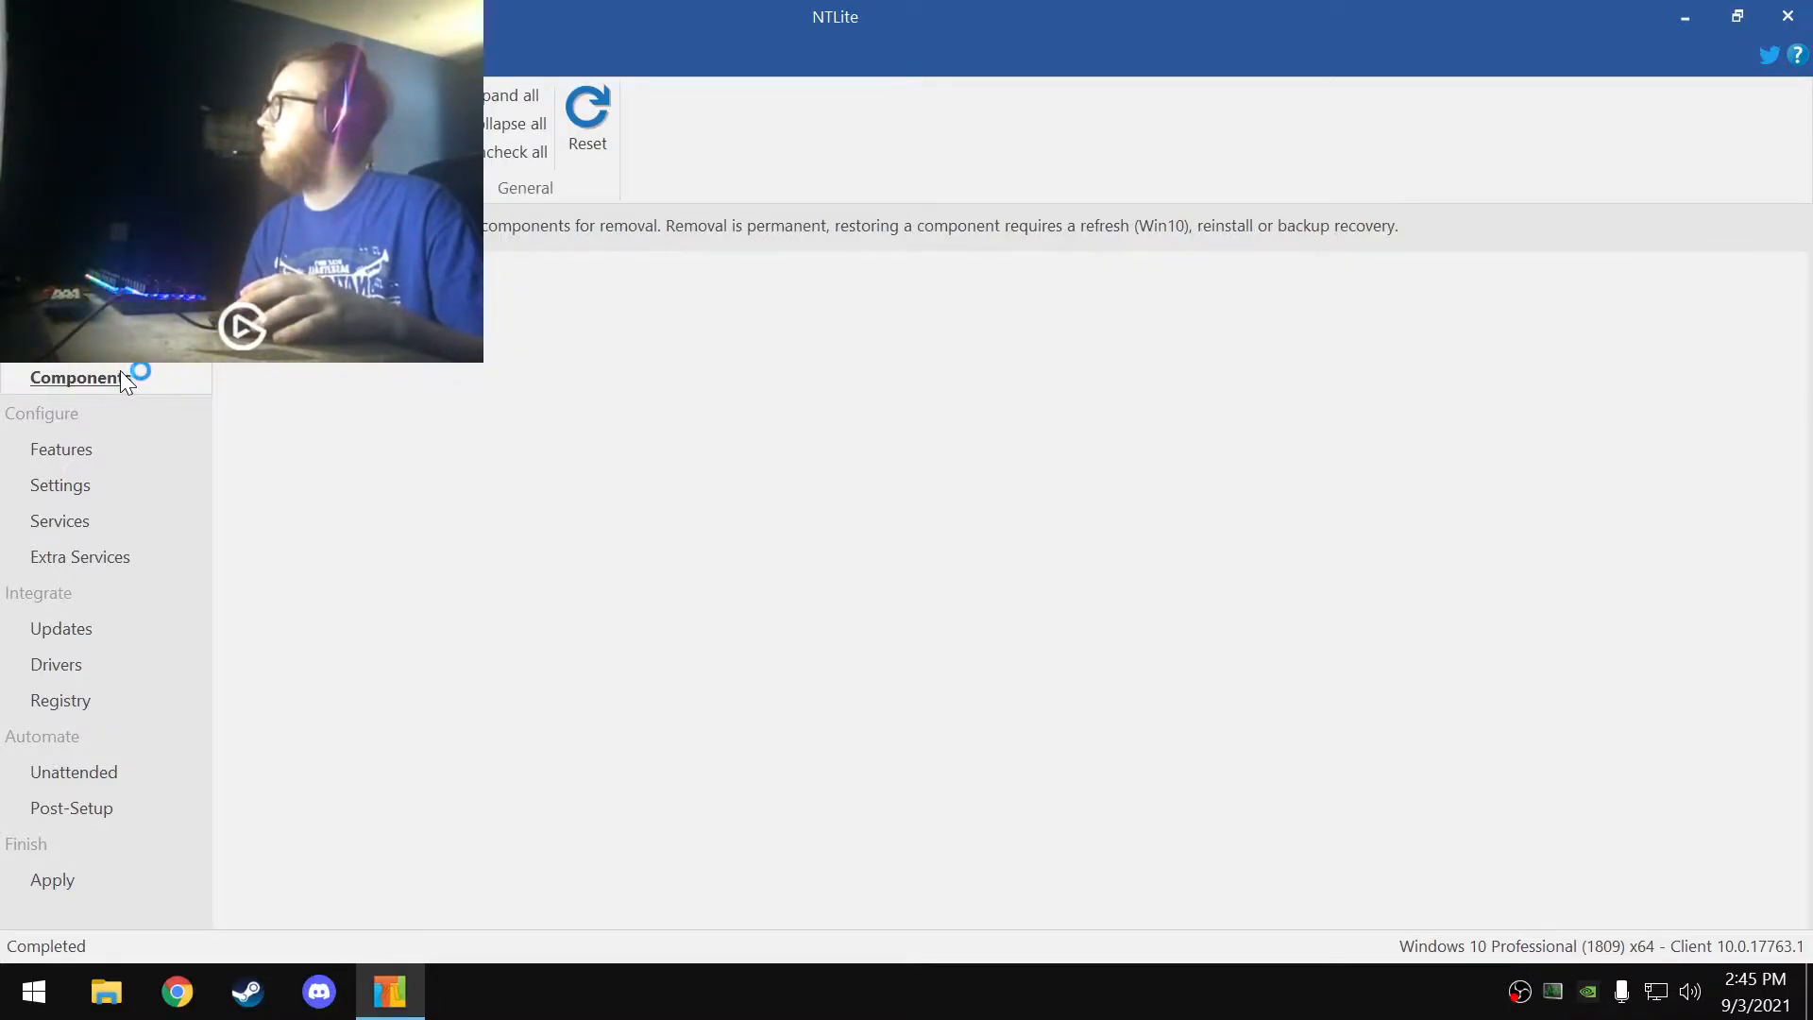
left_click(139, 629)
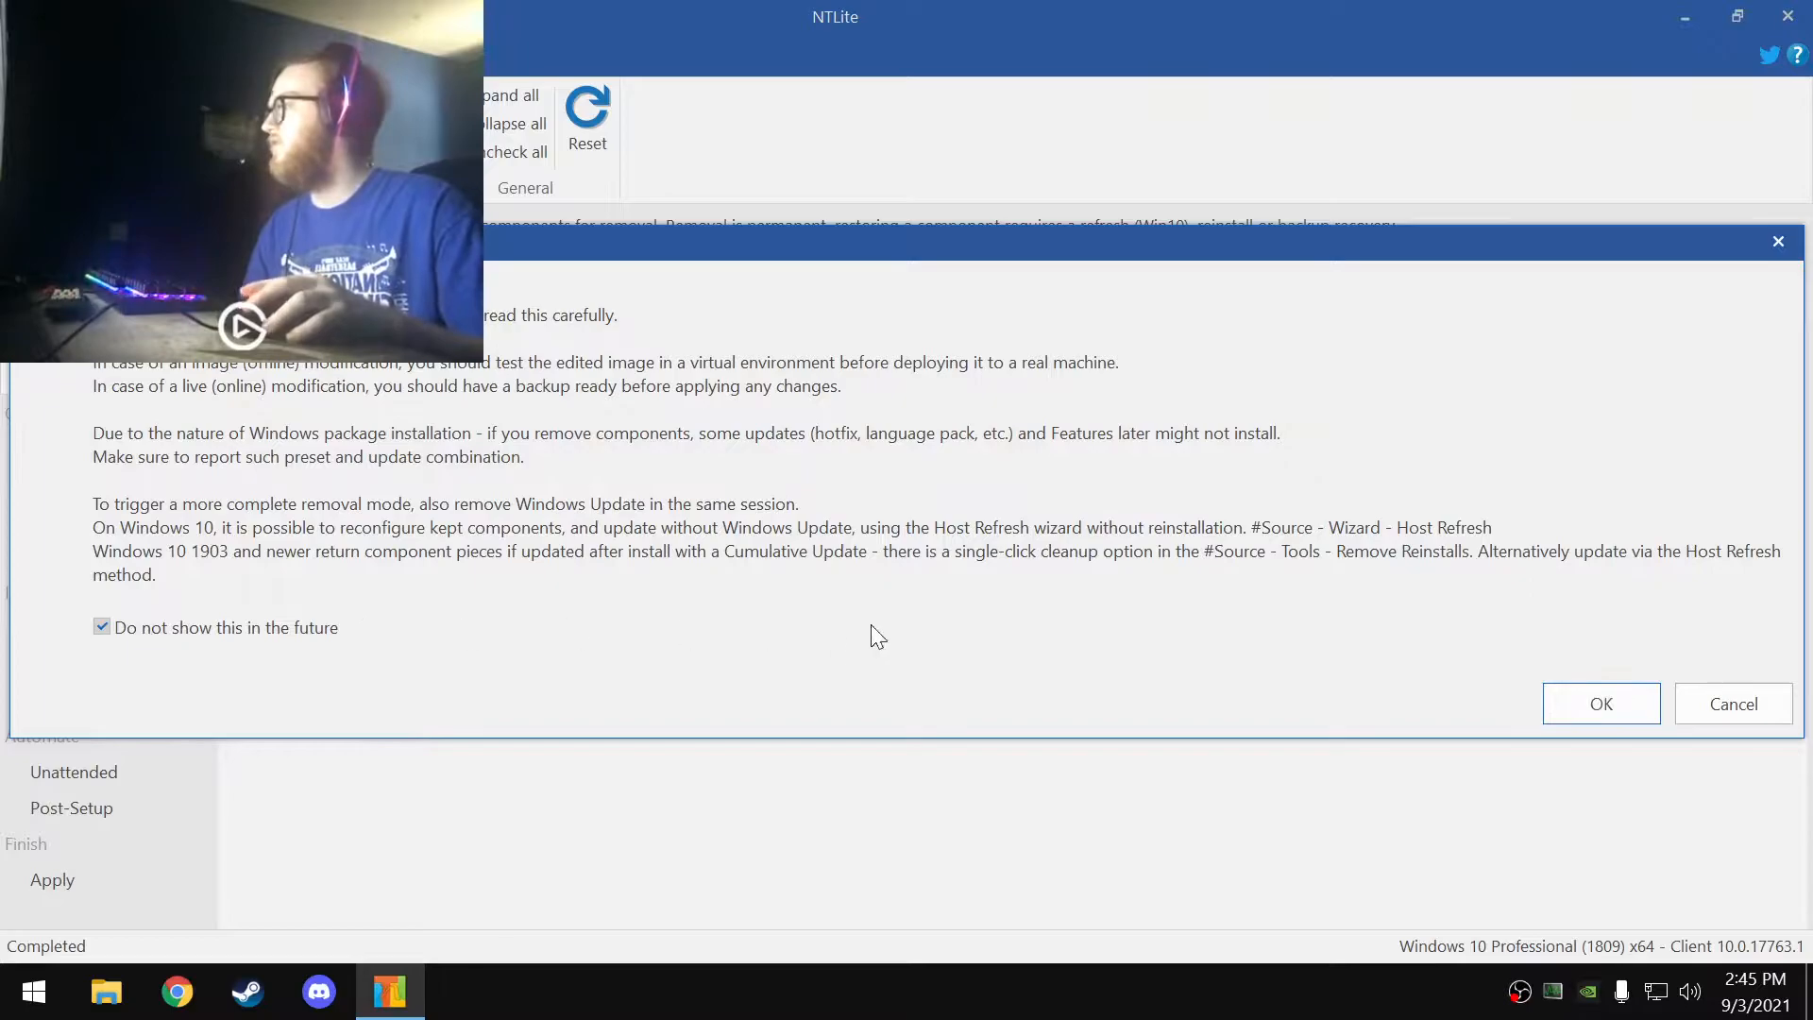
left_click(1595, 704)
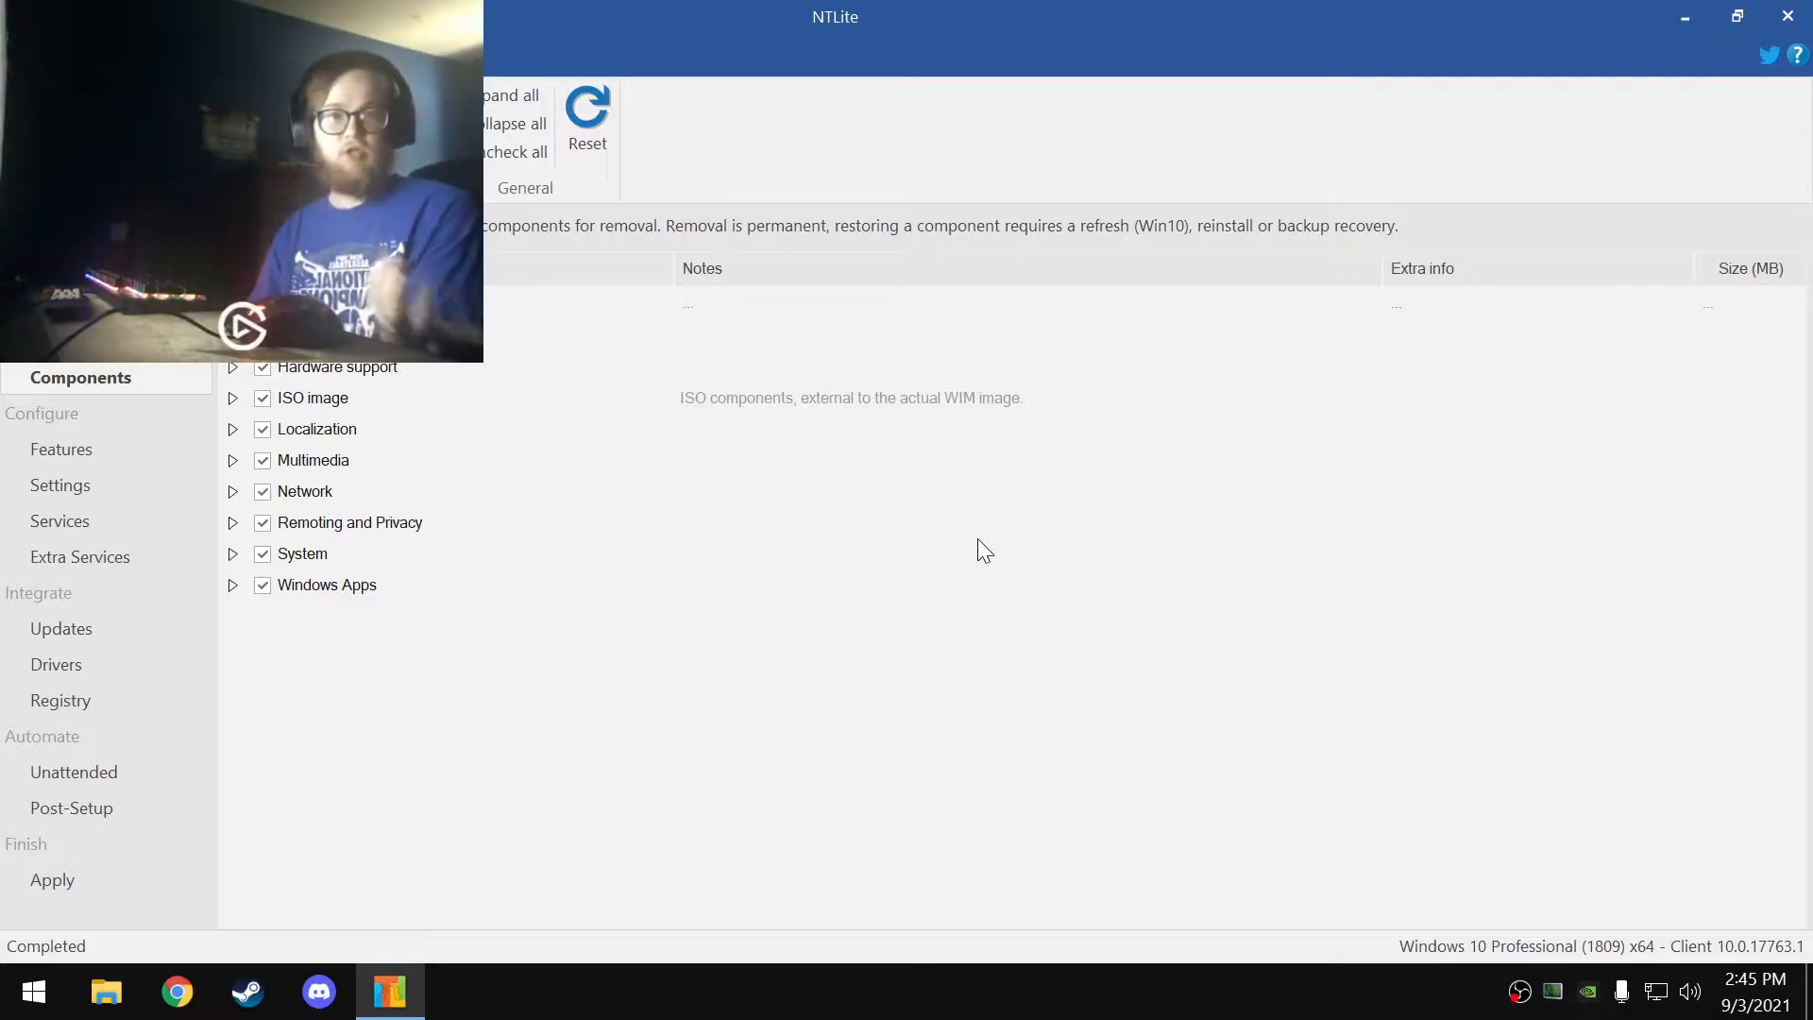
- Expand the list of driver device classes, and mark Floppy disk drives and Floppy drive controllers for removal
left_click(232, 366)
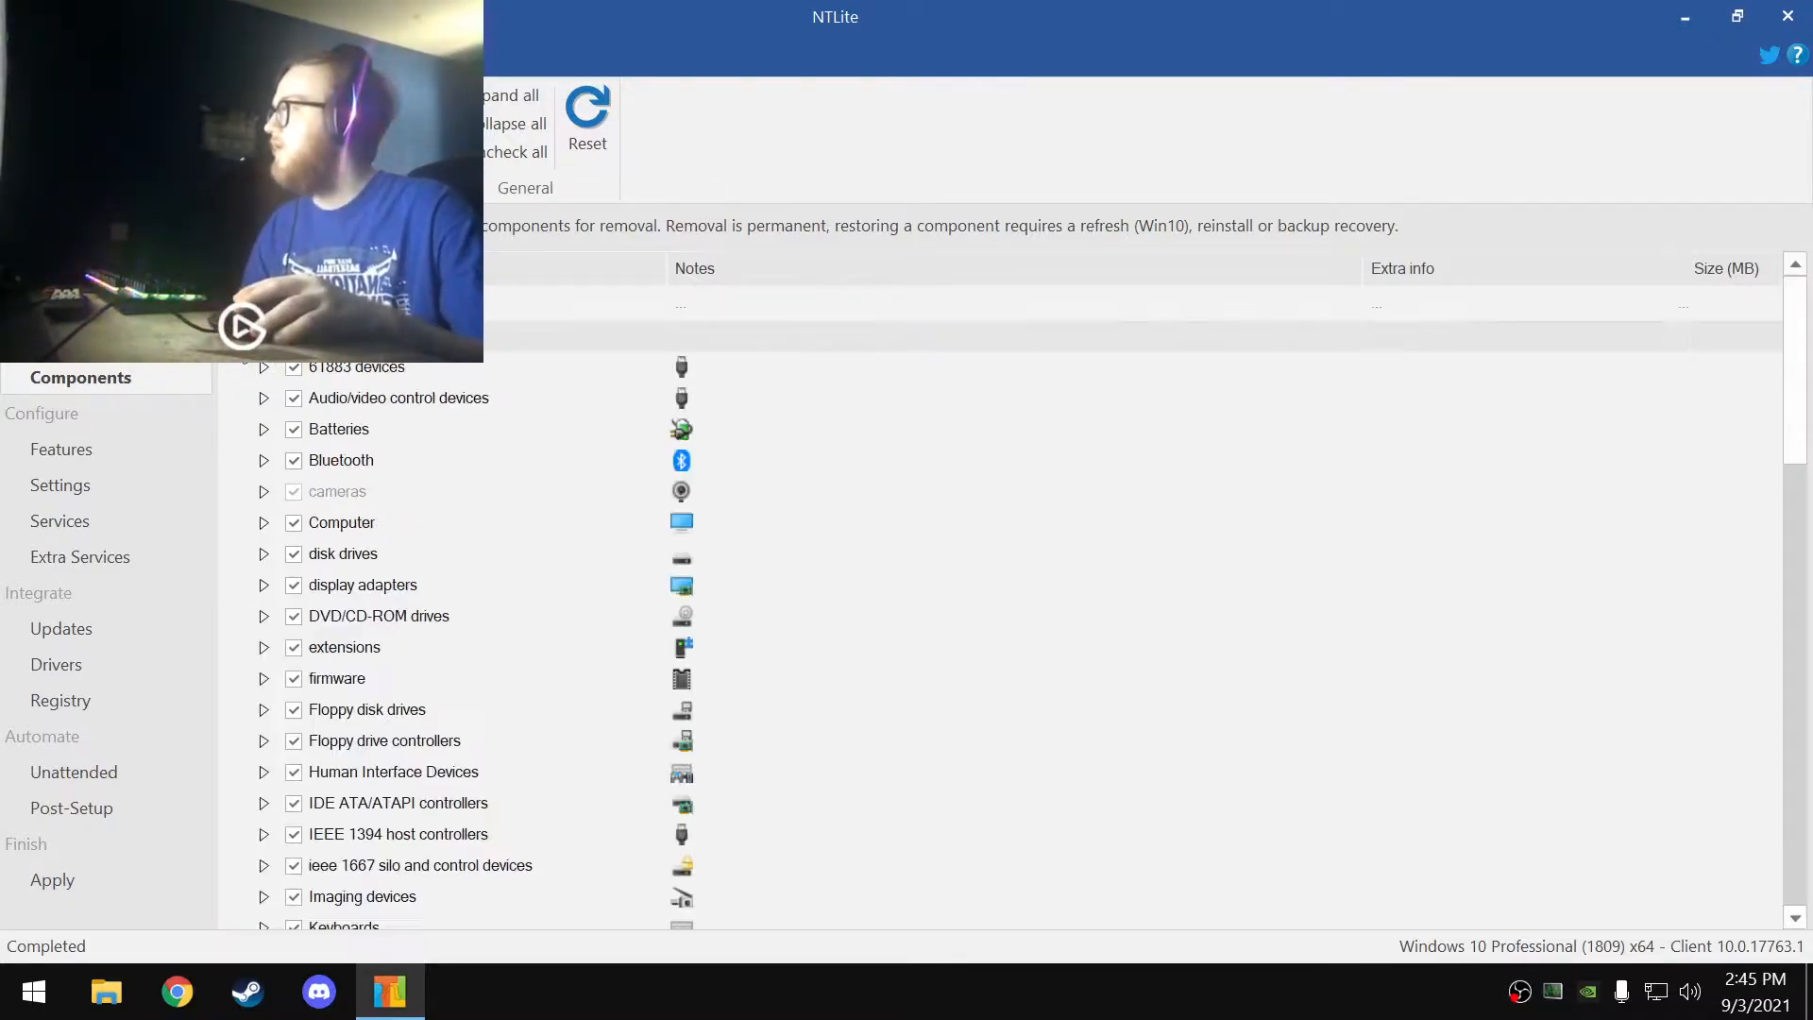
scroll(334, 489, "down", 14)
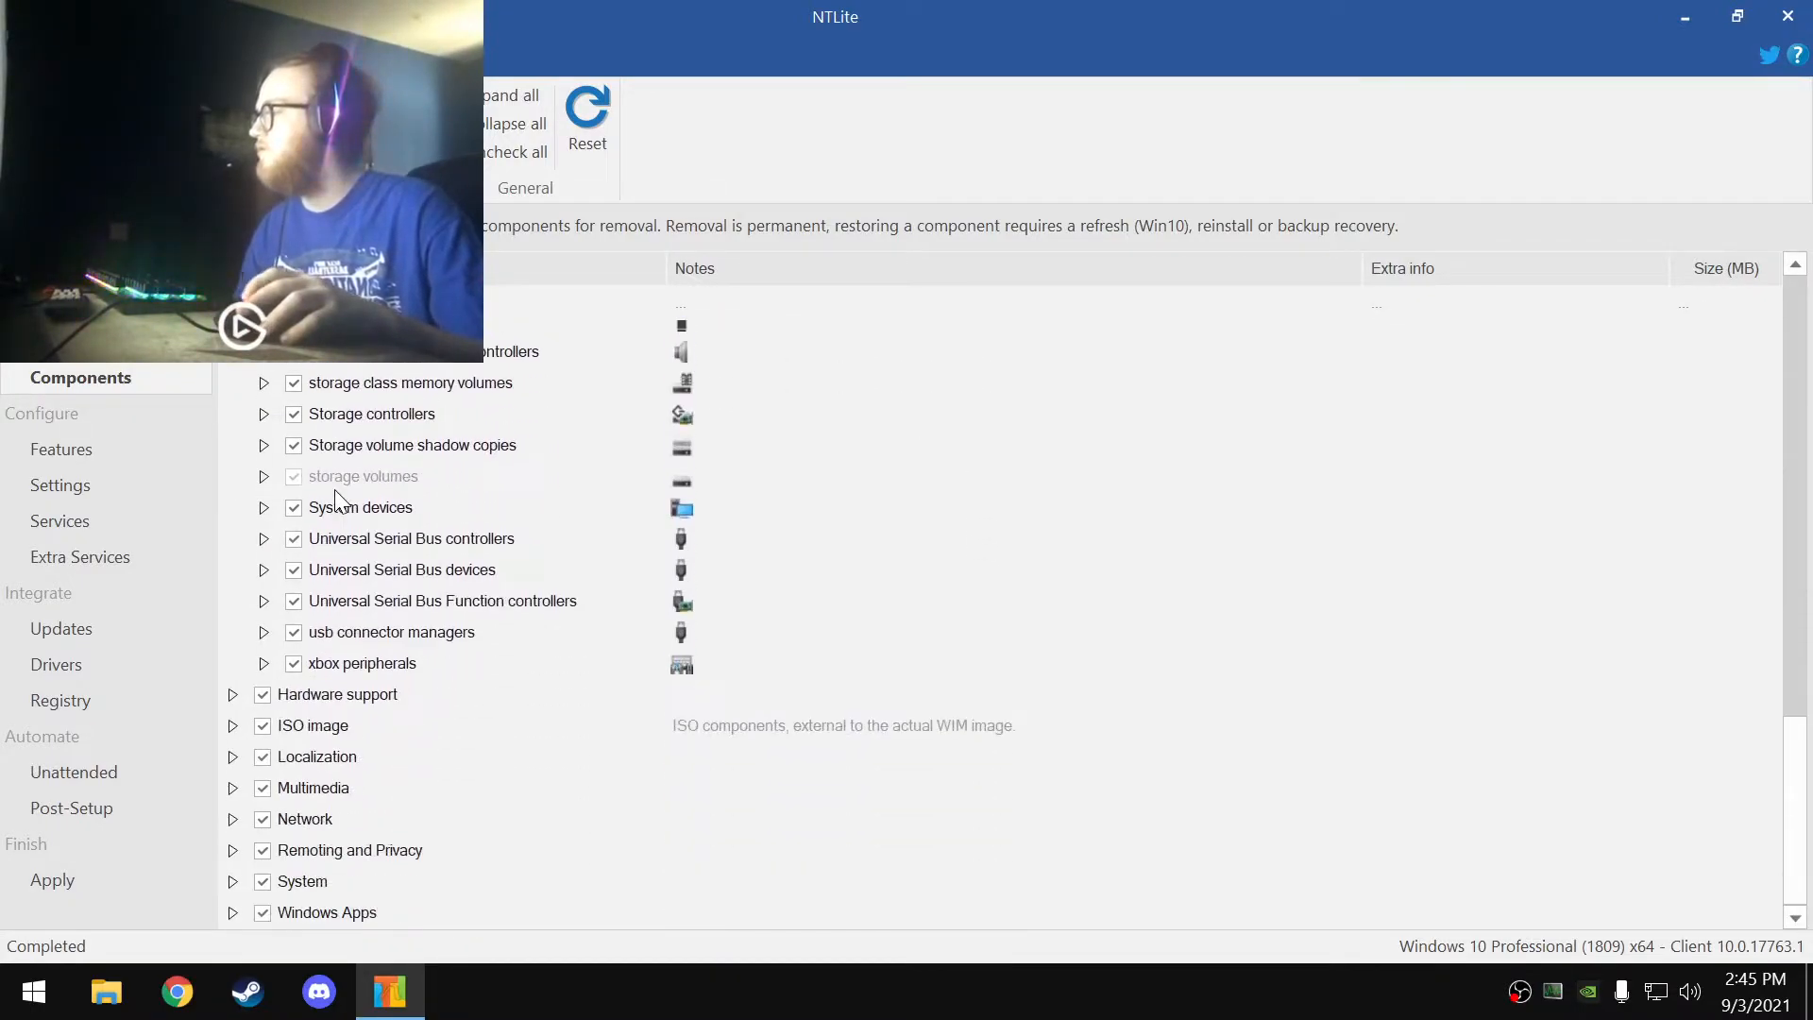
scroll(412, 490, "up", 14)
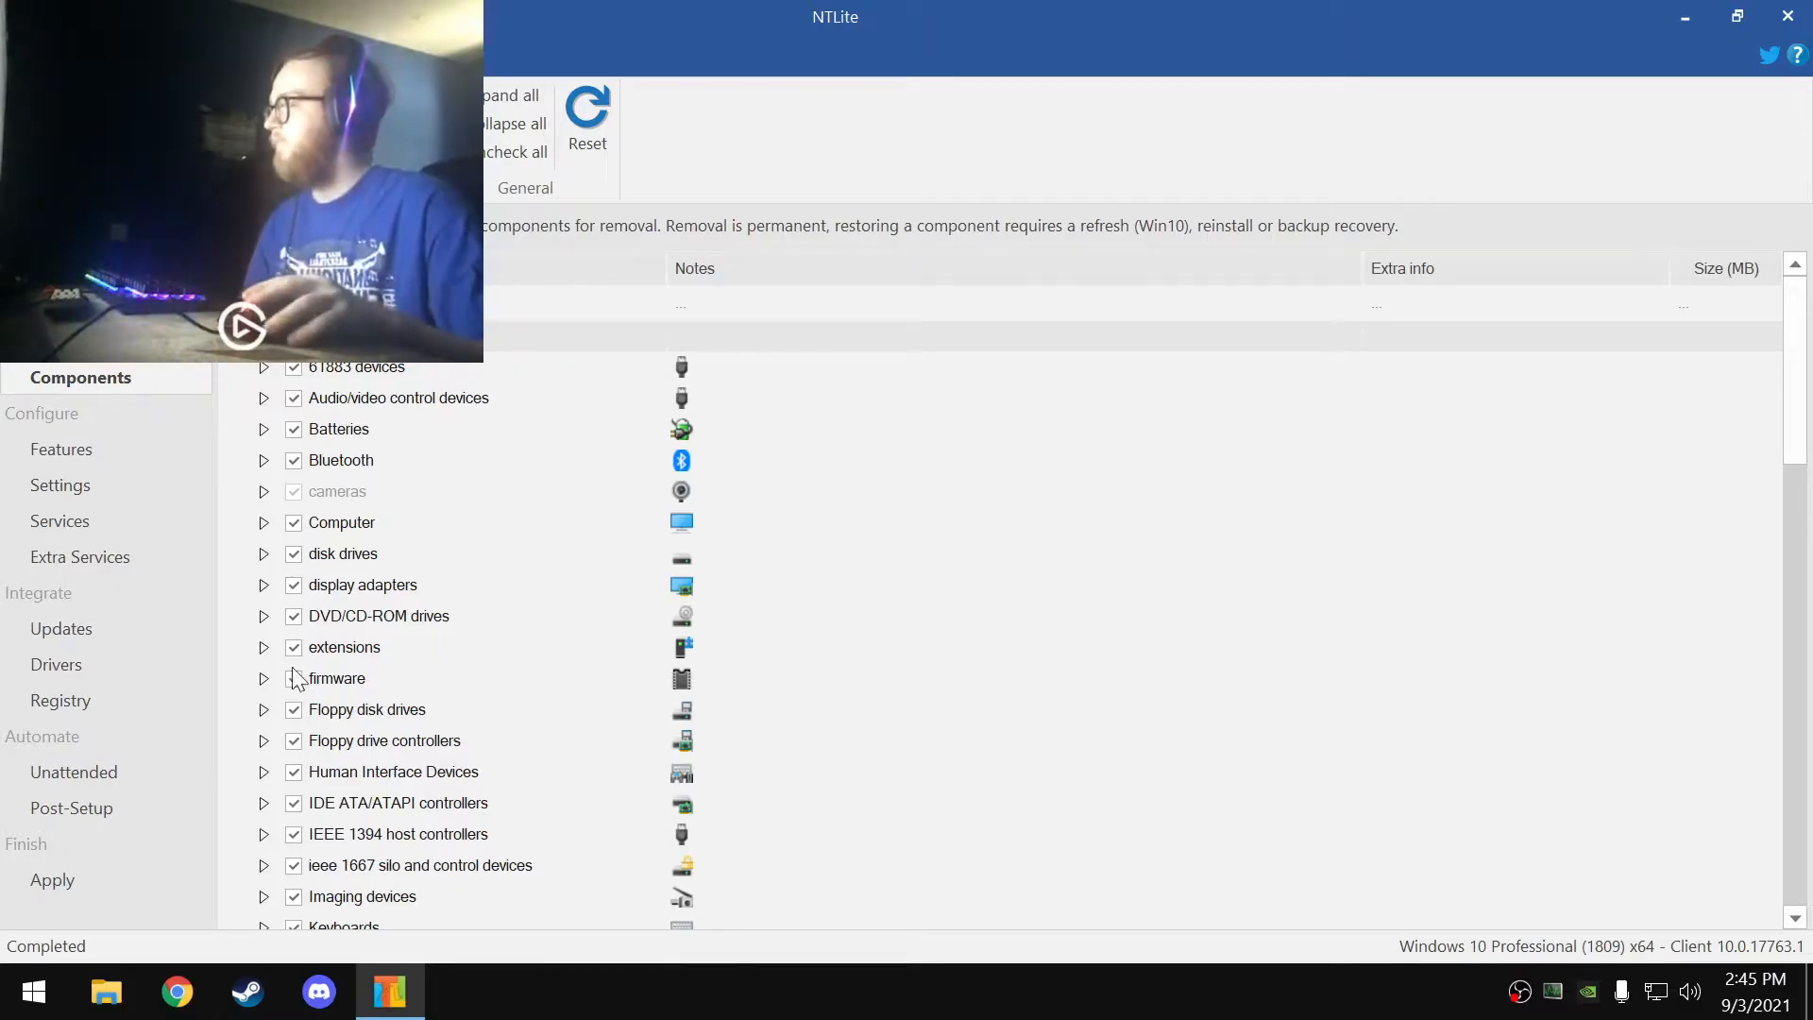
left_click(295, 711)
left_click(288, 741)
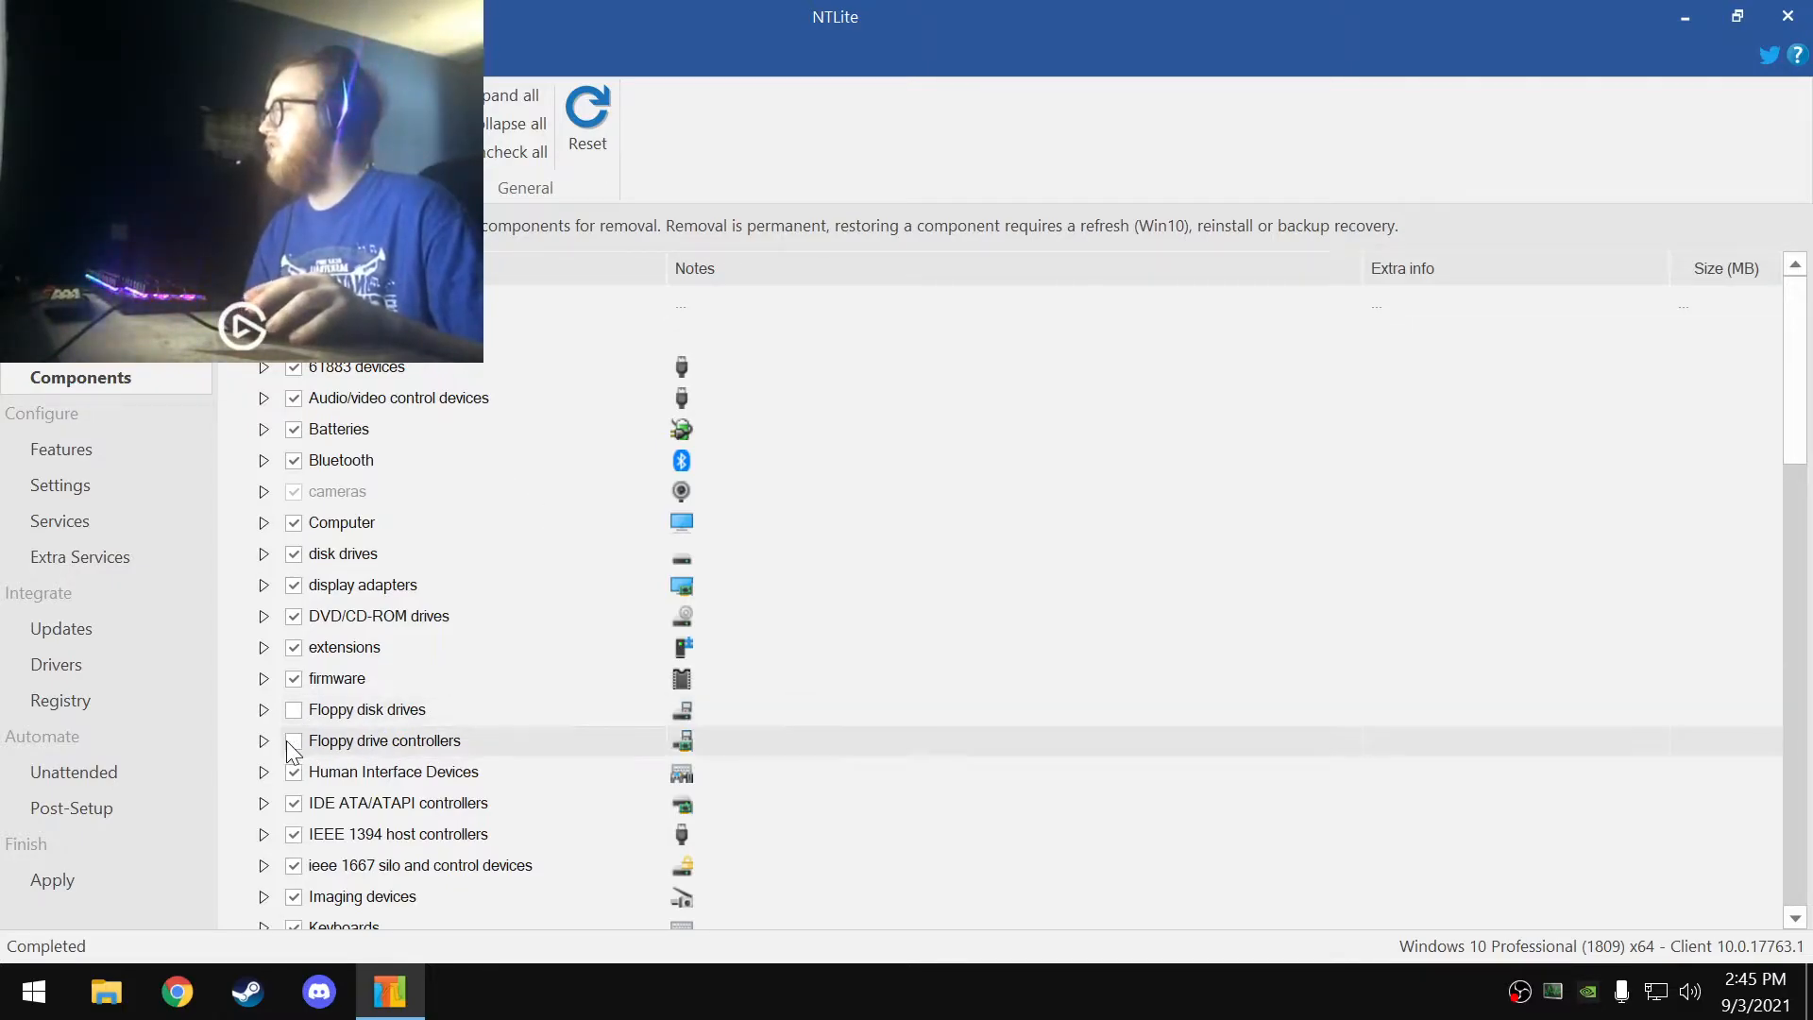
- Mark the mixed reality devices, pos barcode scanner and Printers driver classes for removal
scroll(394, 717, "down", 2)
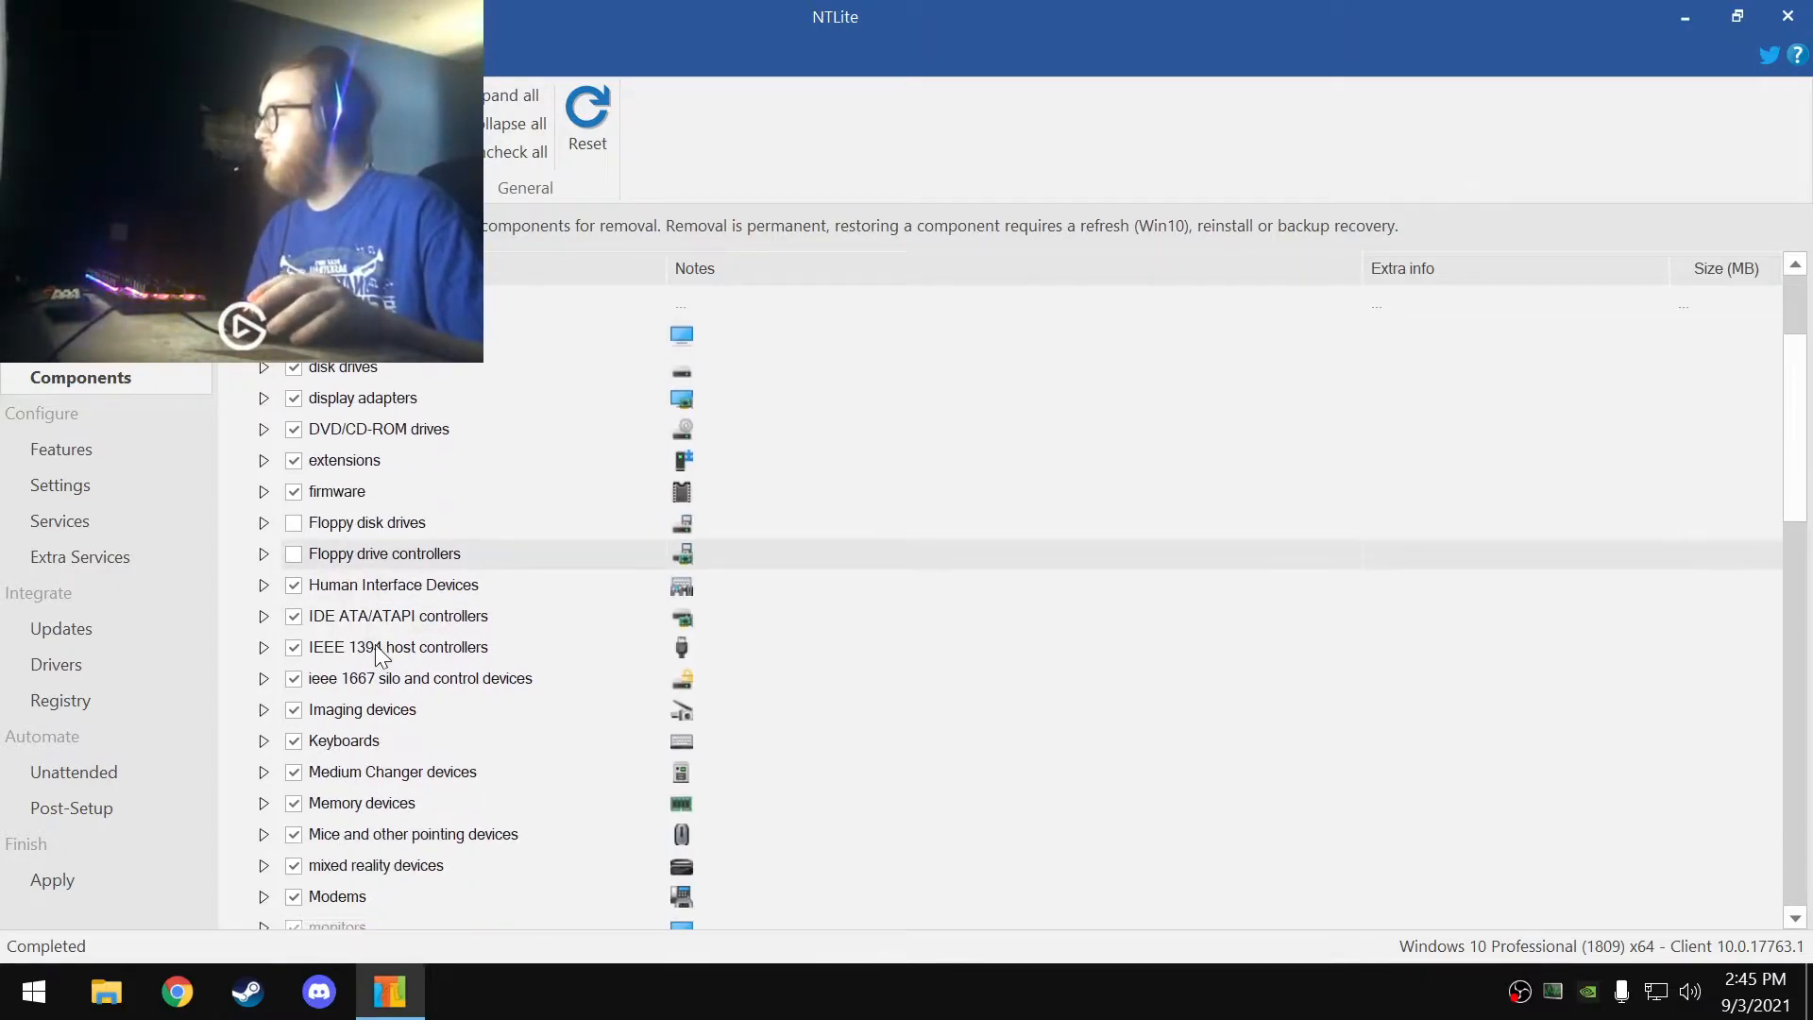
scroll(462, 658, "down", 1)
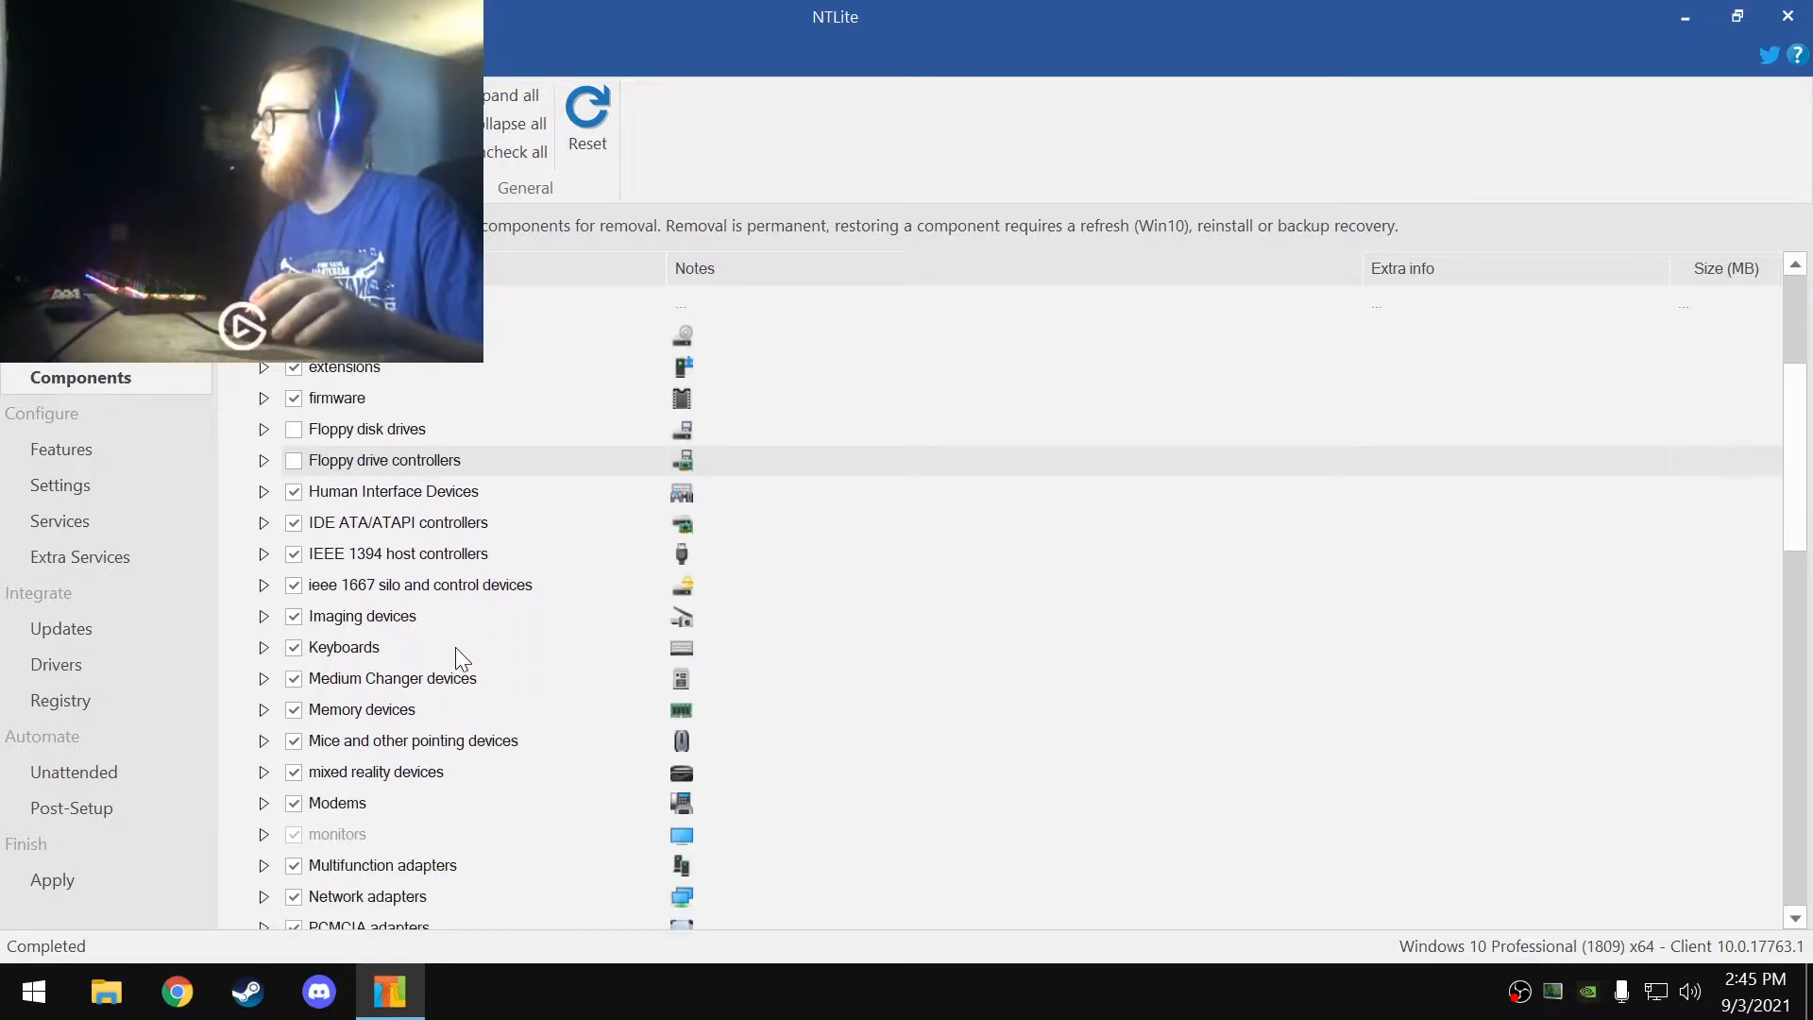
scroll(444, 668, "down", 1)
left_click(294, 679)
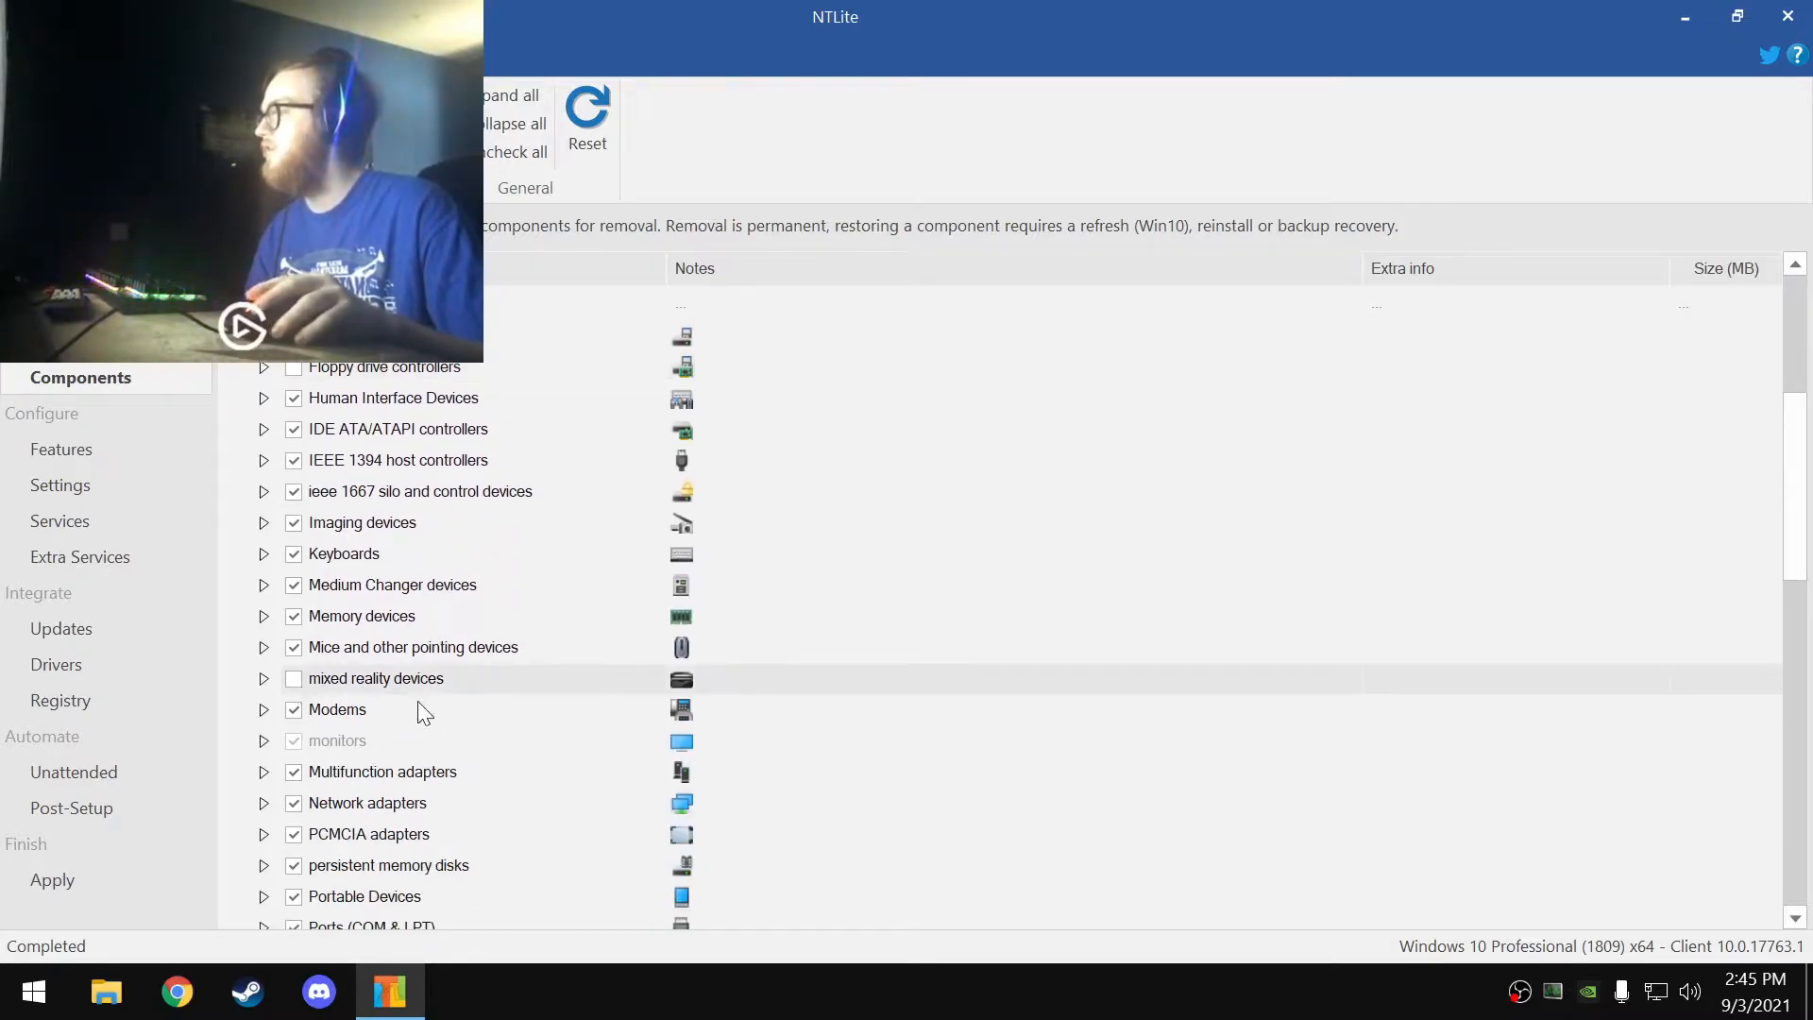
scroll(421, 710, "down", 1)
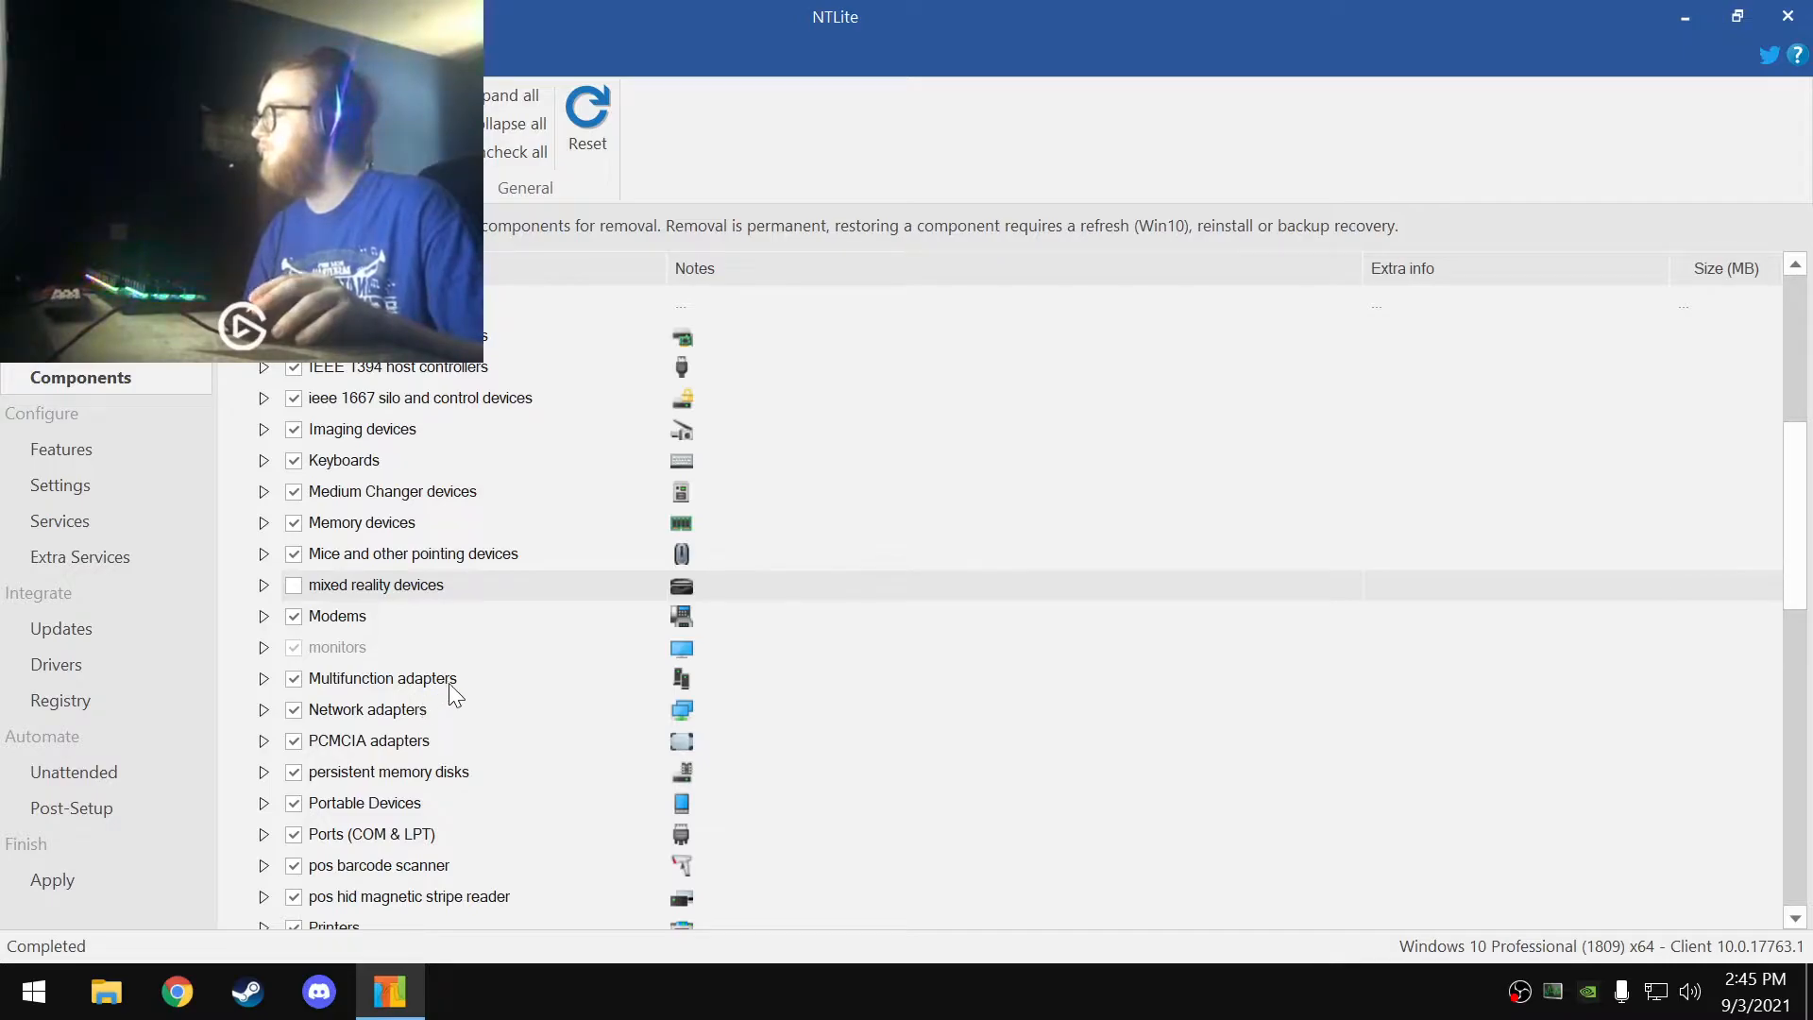
scroll(455, 695, "down", 1)
scroll(400, 714, "down", 1)
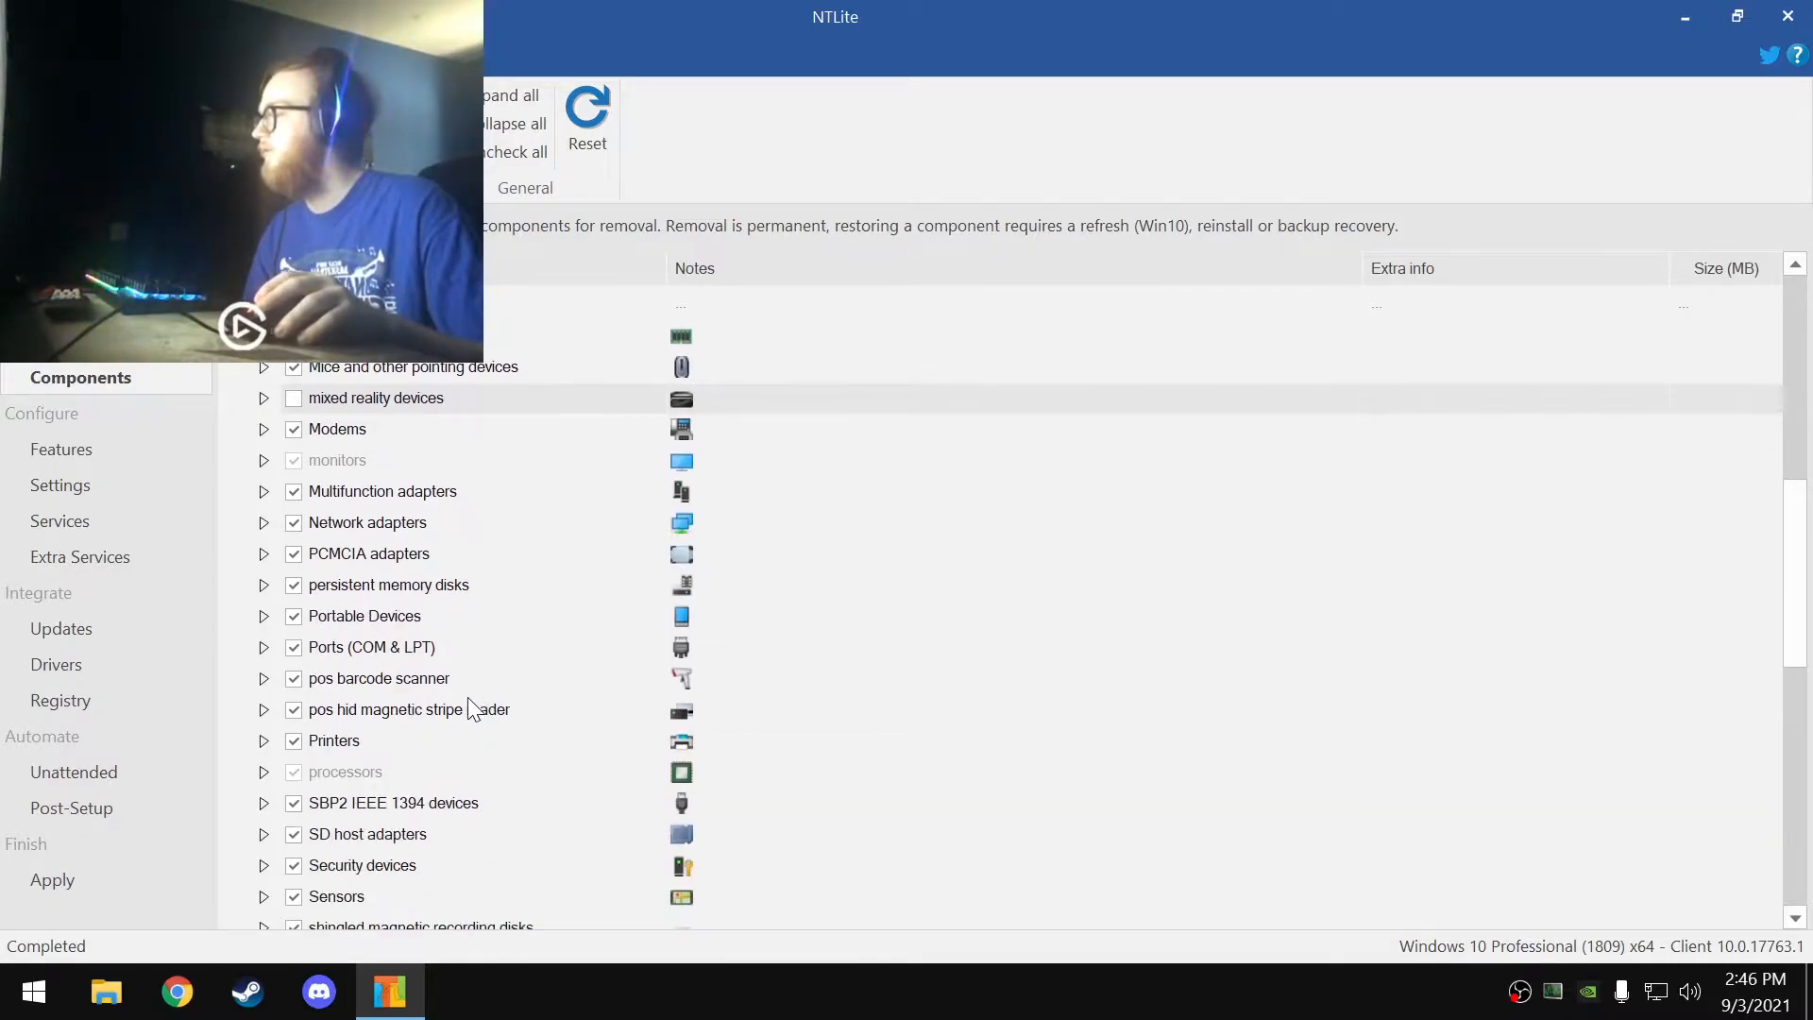
left_click(295, 679)
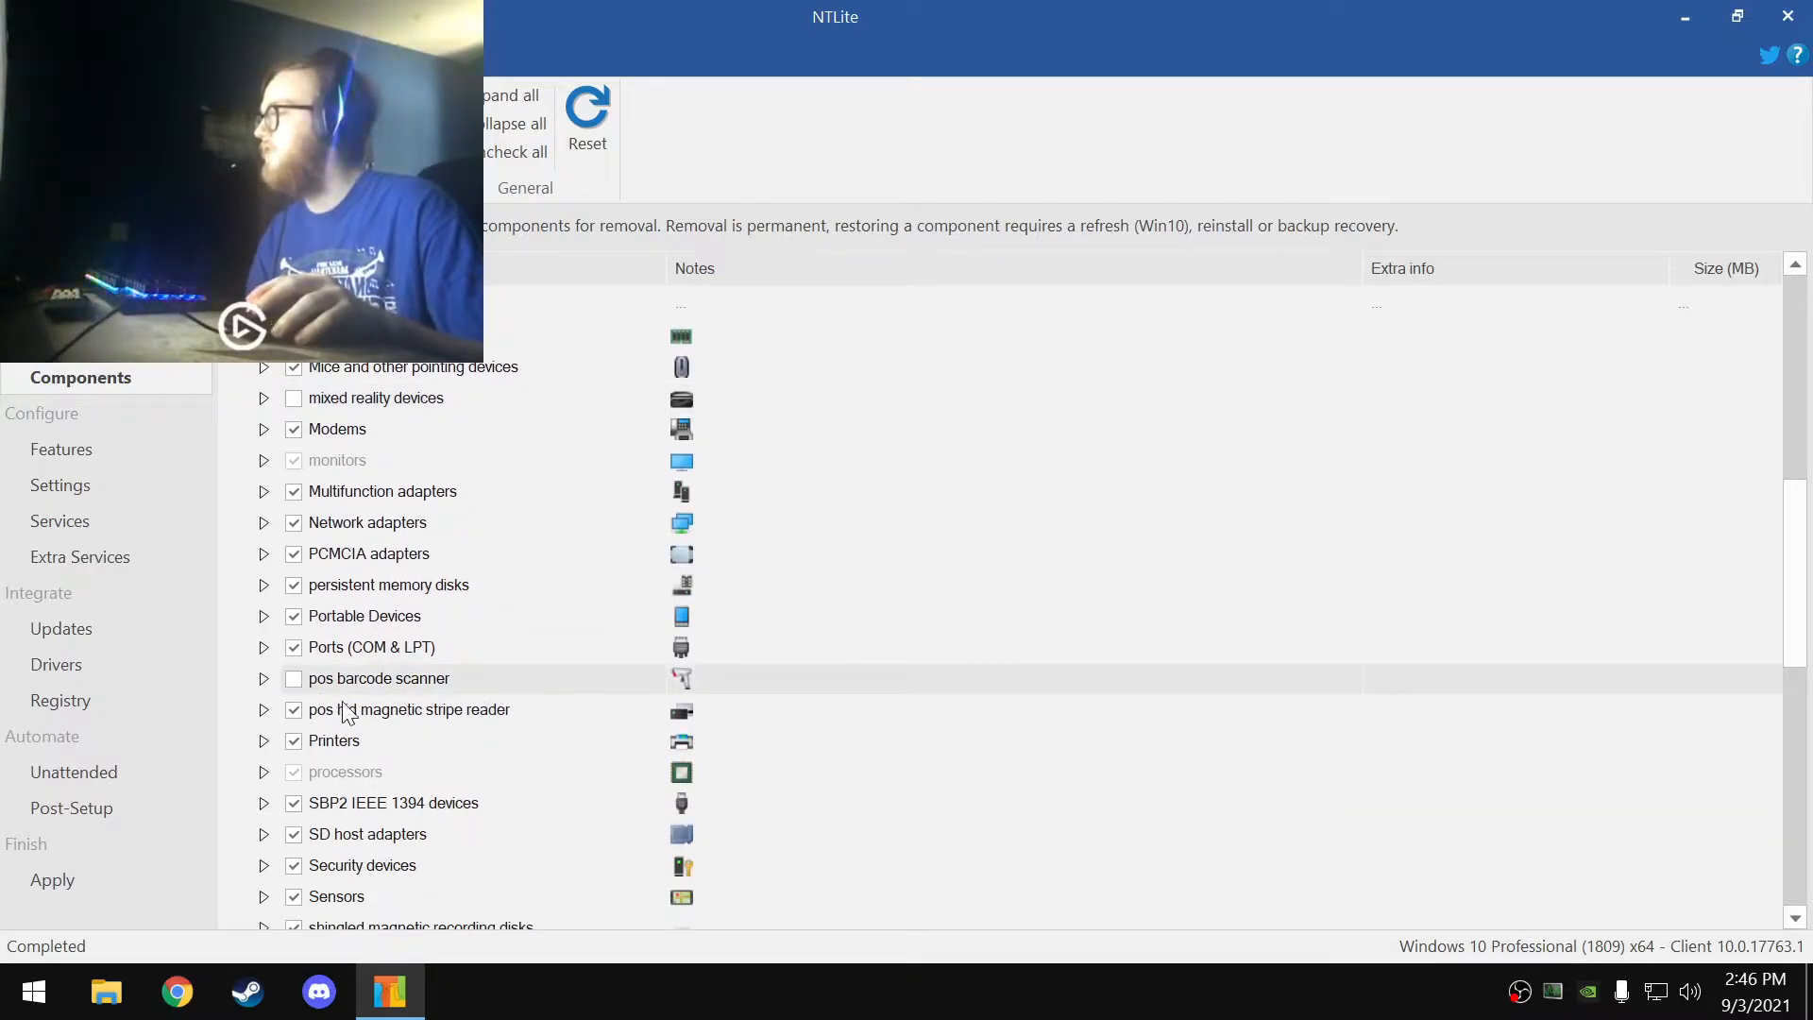
left_click(294, 740)
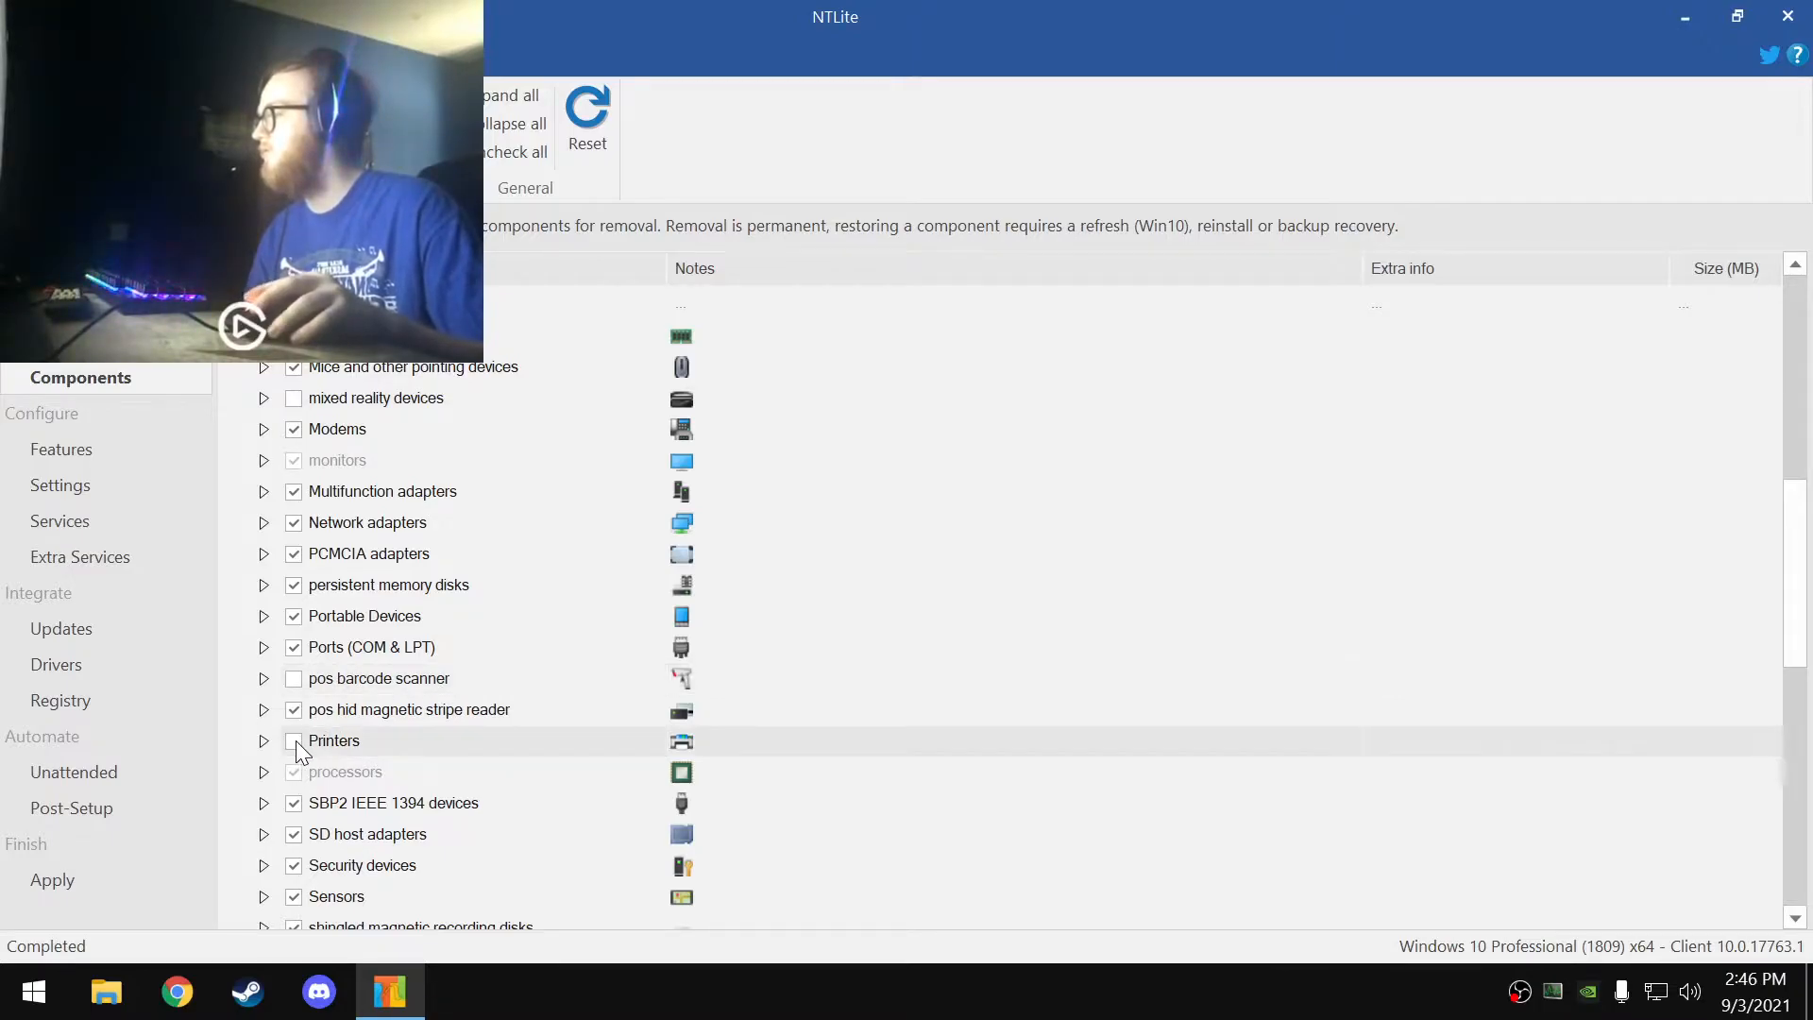
- Review the remaining driver classes down to xbox peripherals, and expand the Hardware support group
scroll(537, 729, "down", 3)
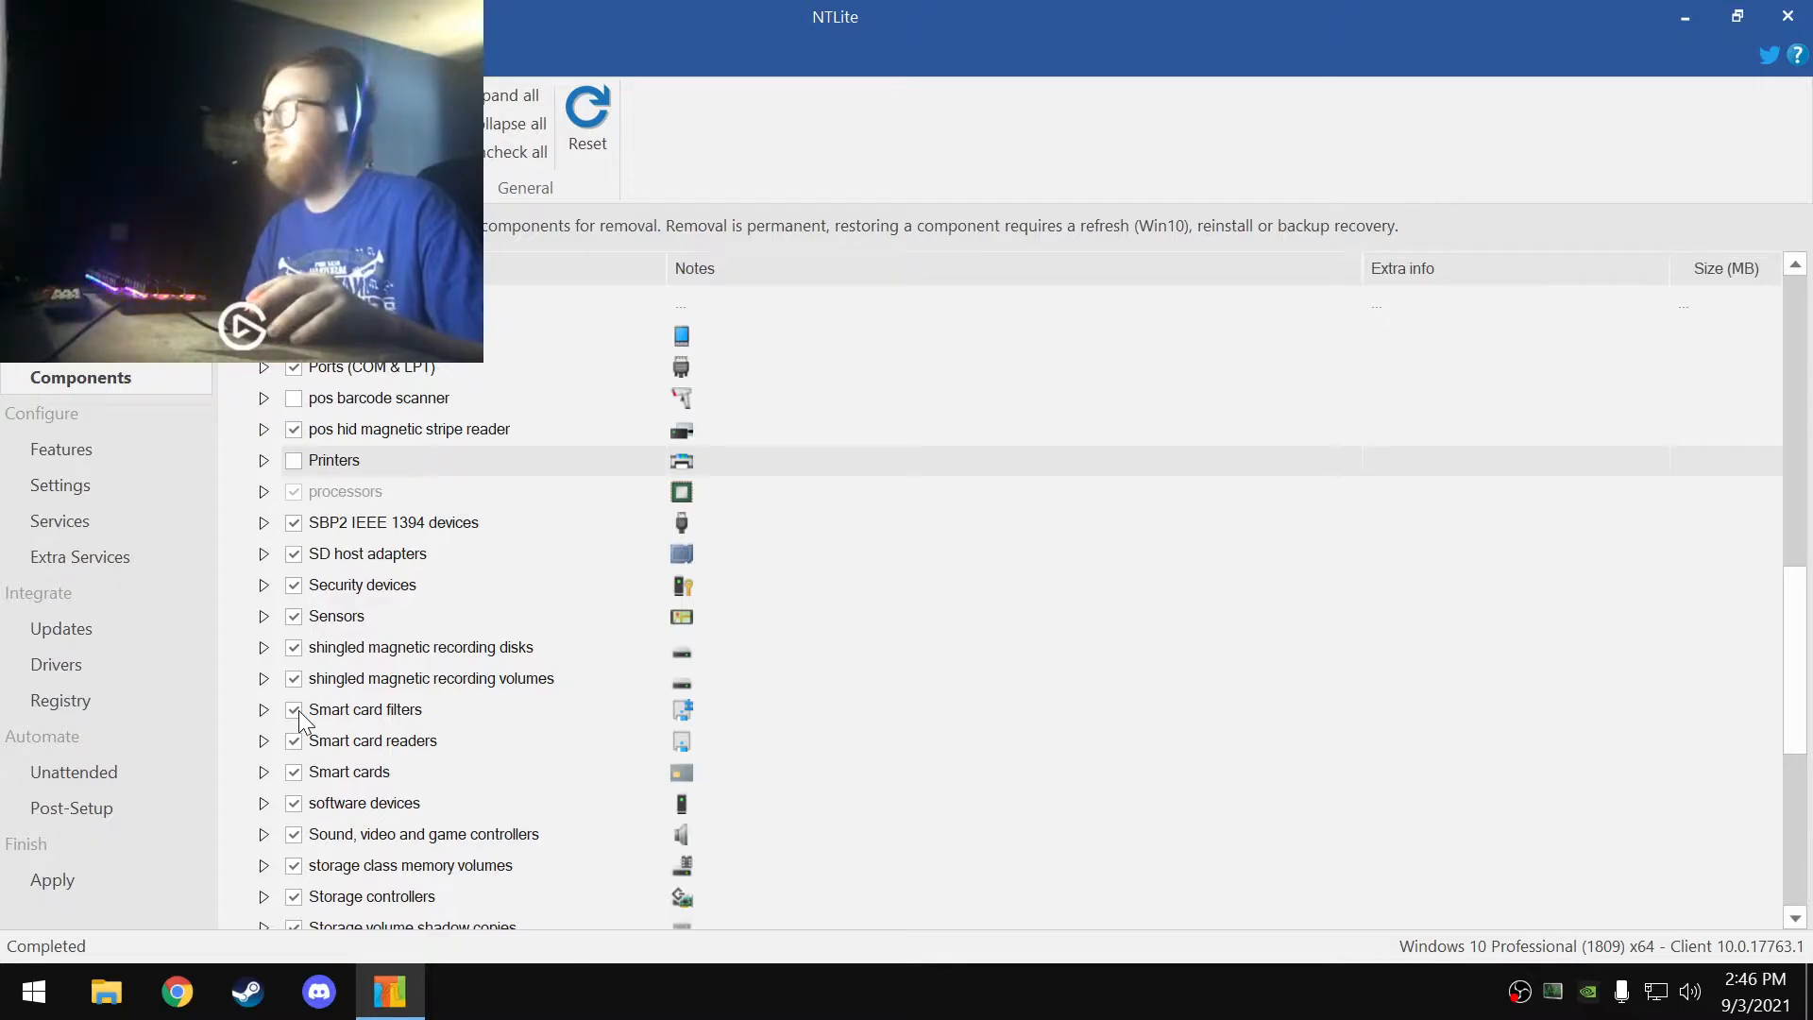
scroll(298, 711, "down", 2)
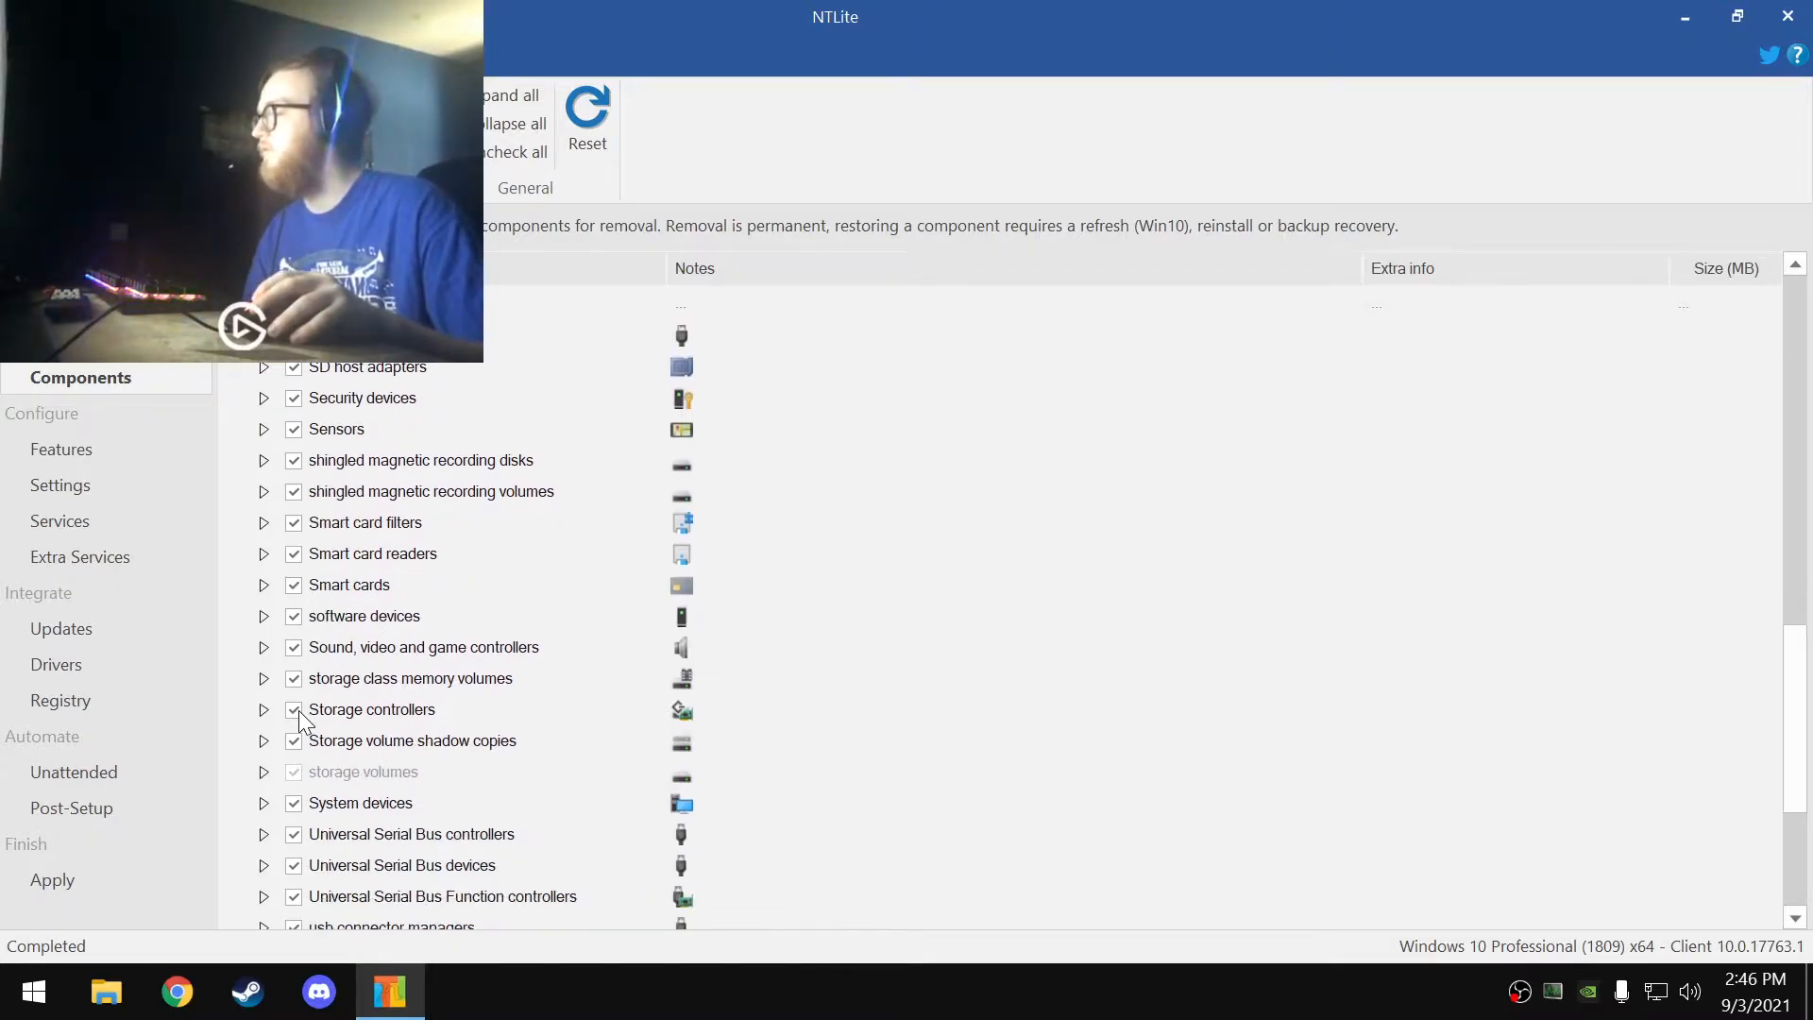
scroll(299, 710, "down", 2)
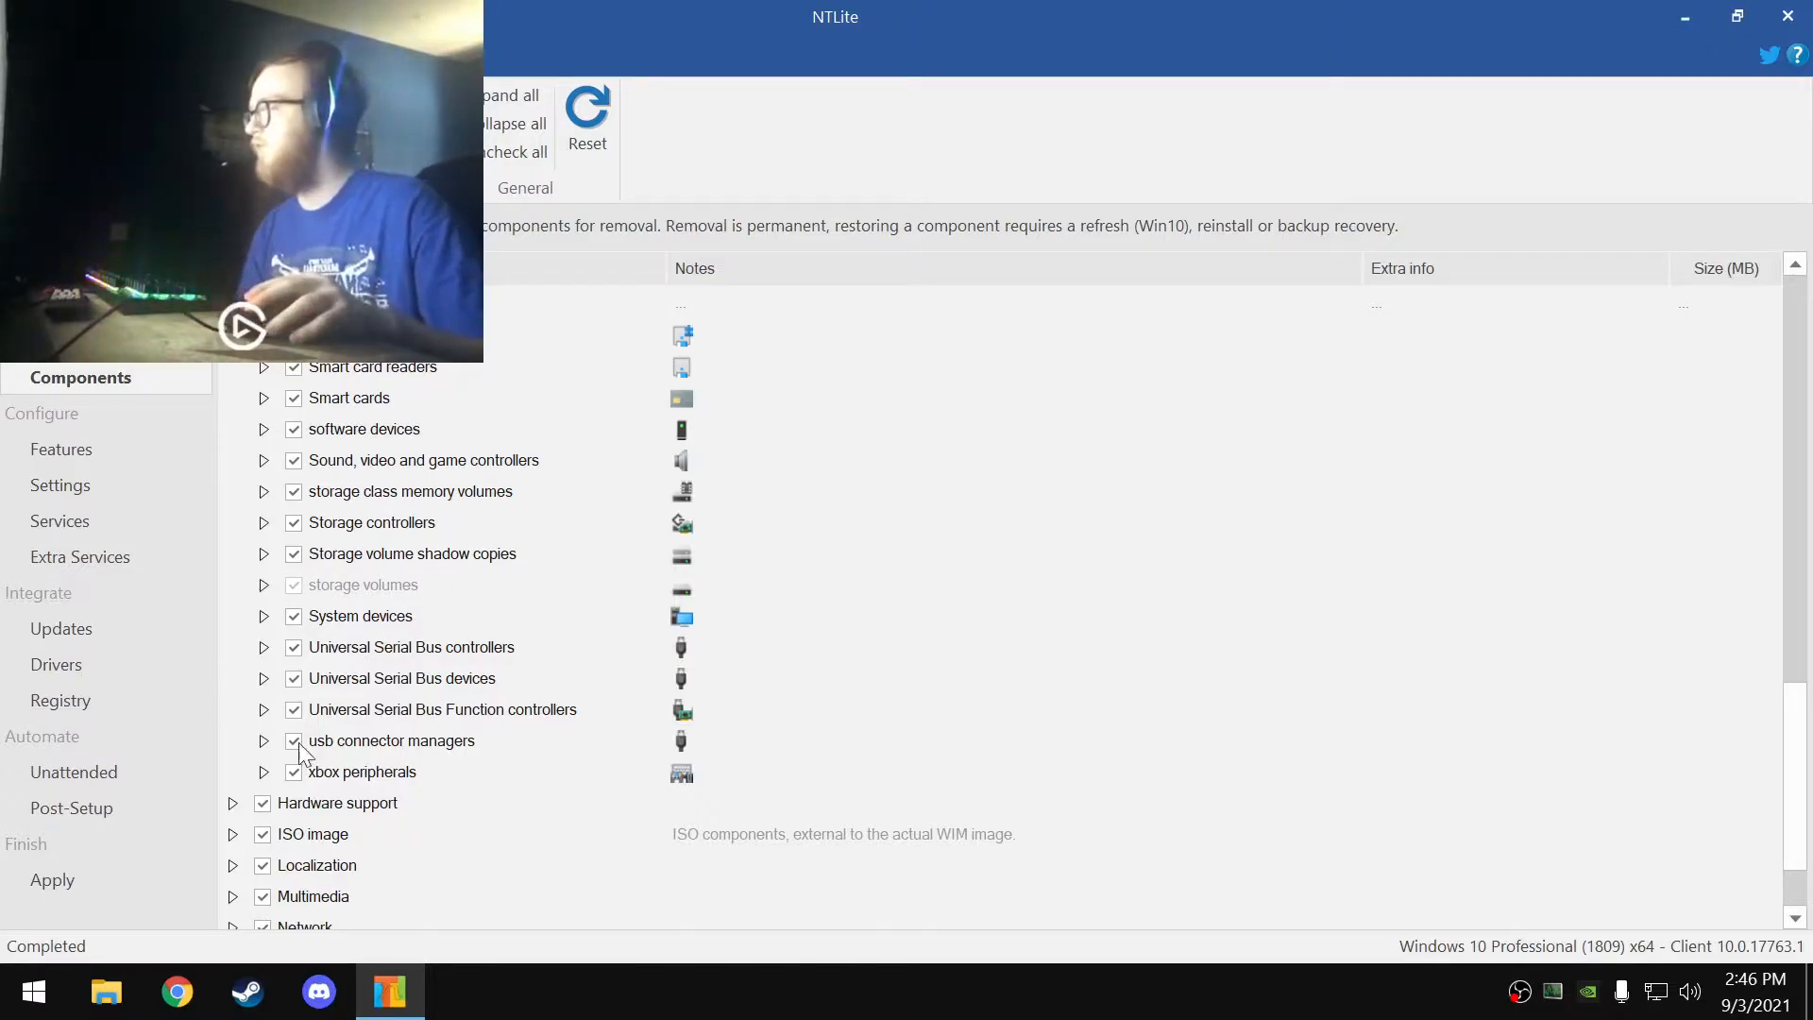
scroll(299, 740, "down", 1)
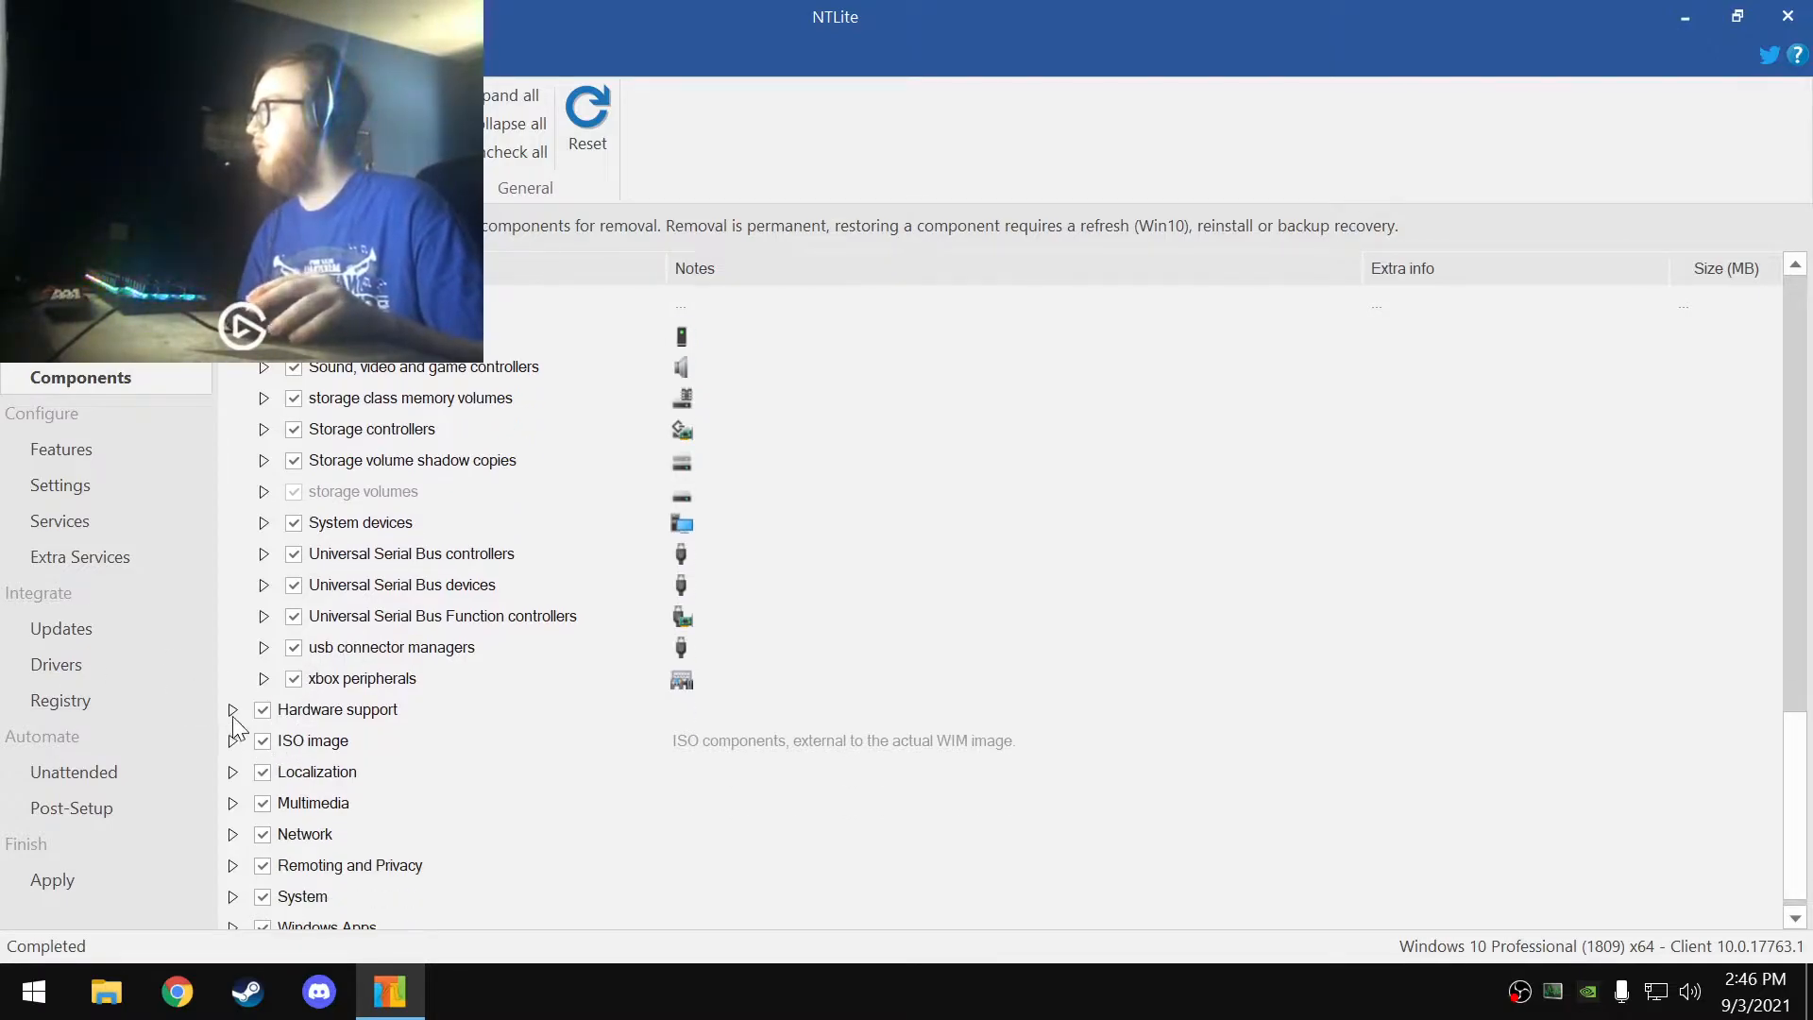
left_click(232, 711)
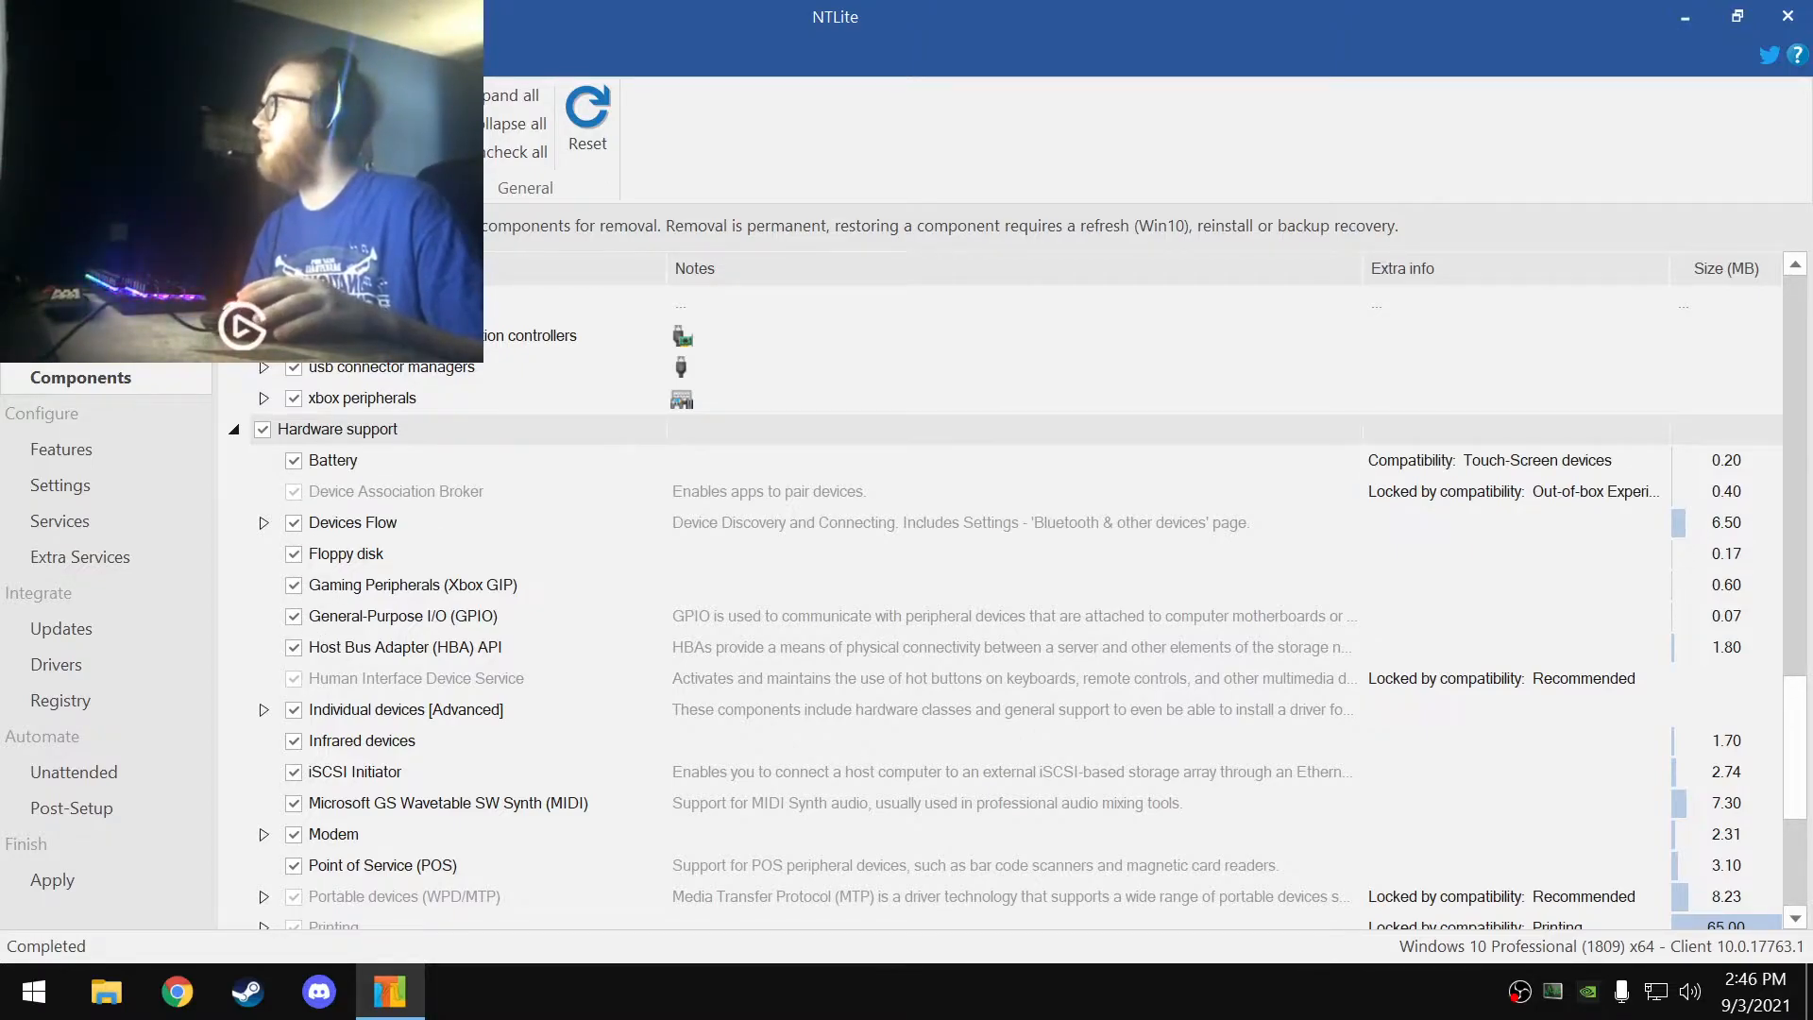
- Turn off compatibility protection for Microsoft Office, Out-of-box Experience (OOBE), Printing, Shell Search, Spotify and Windows Store including Netflix, and apply it
left_click(284, 118)
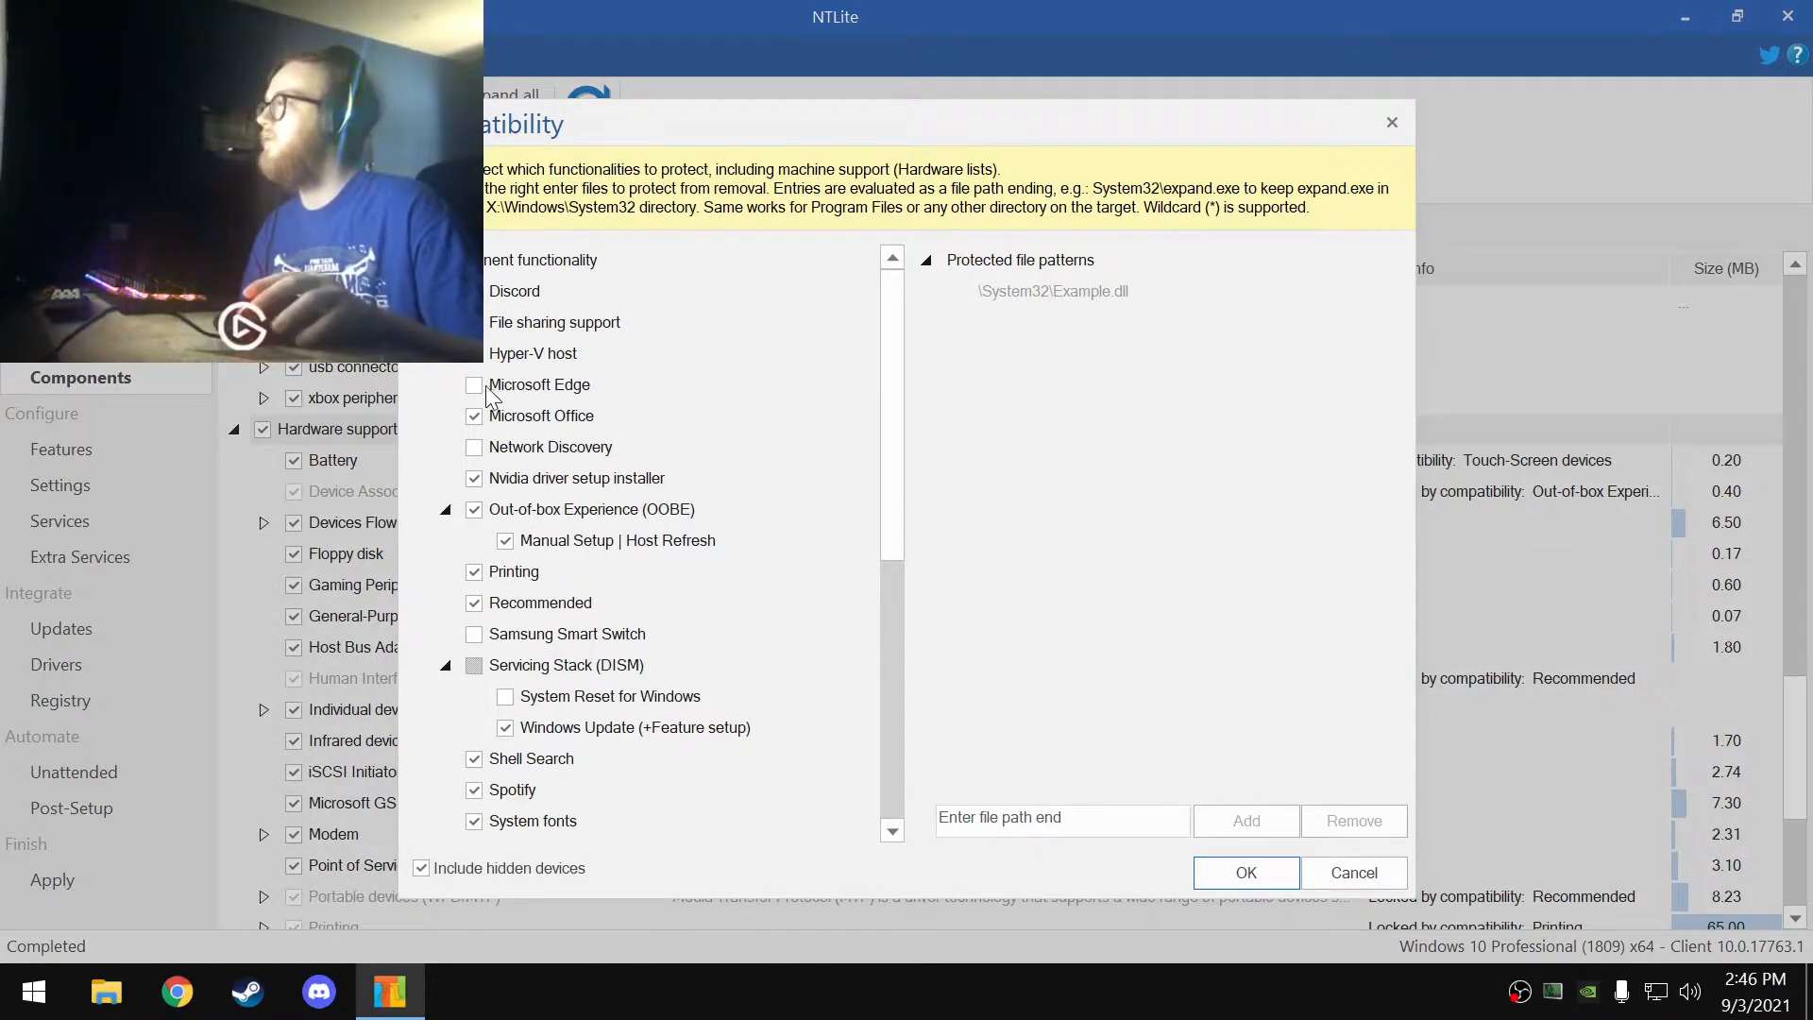
left_click(474, 415)
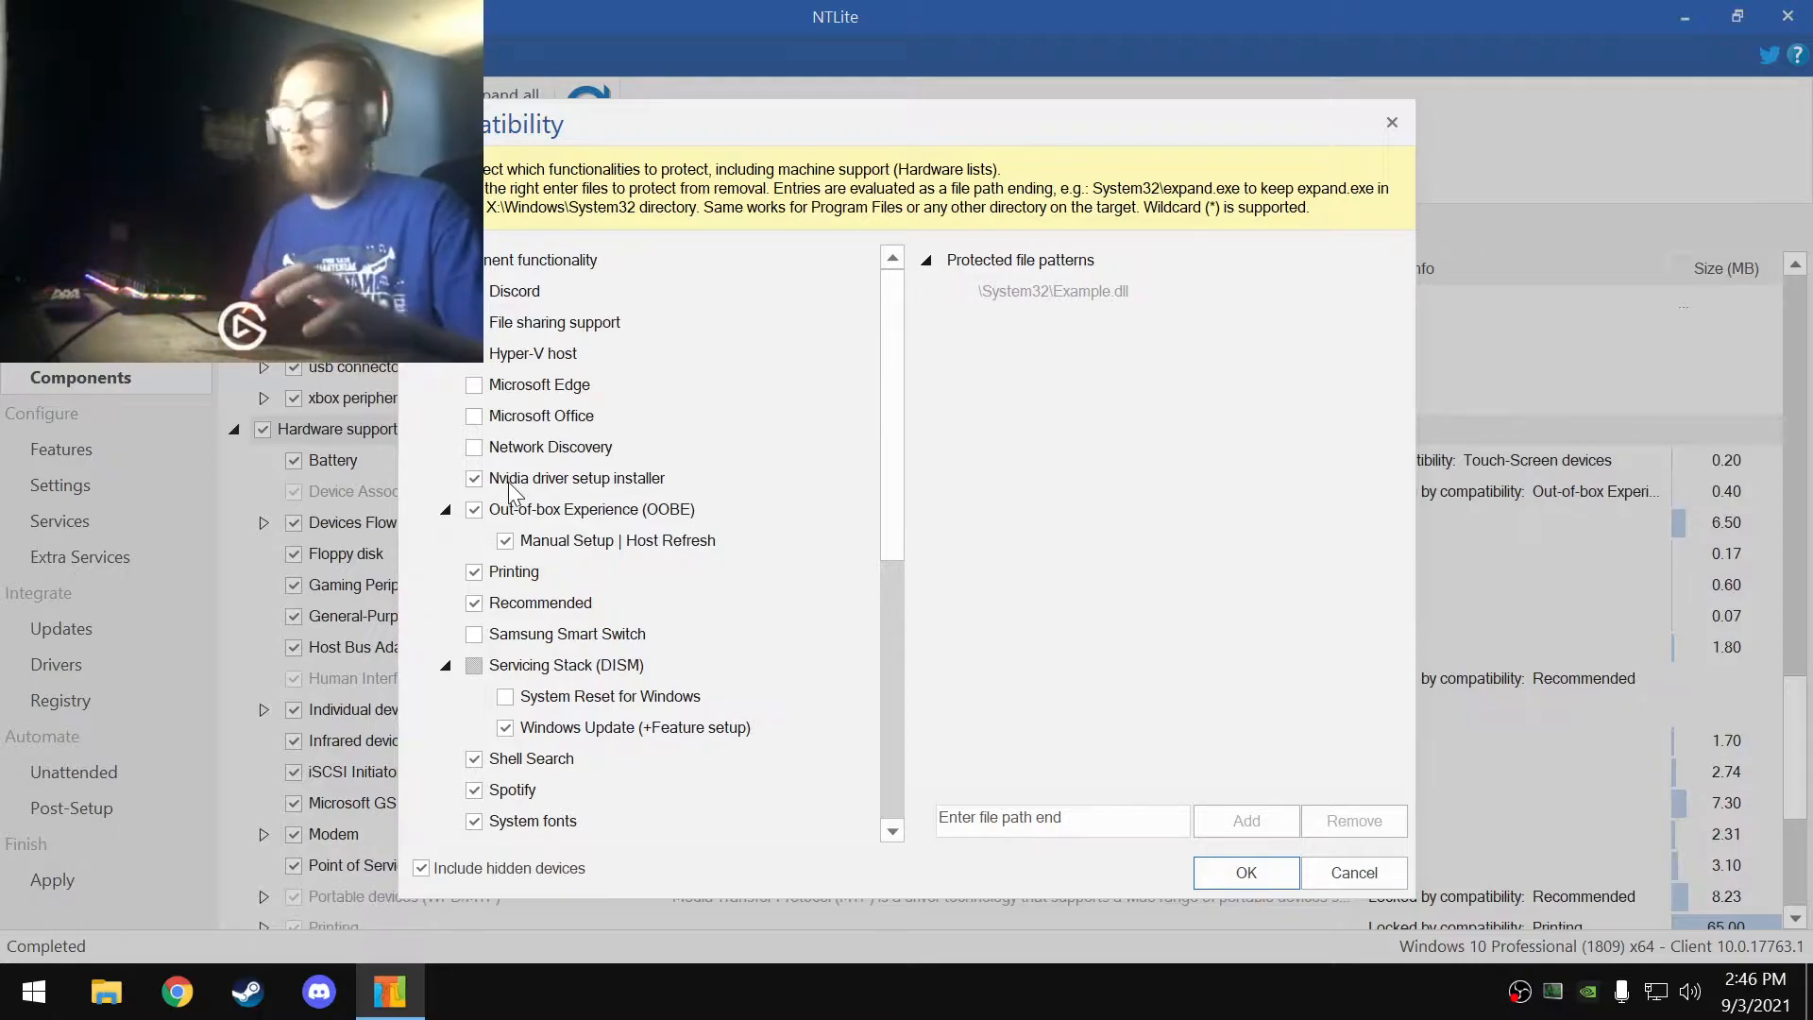
left_click(473, 509)
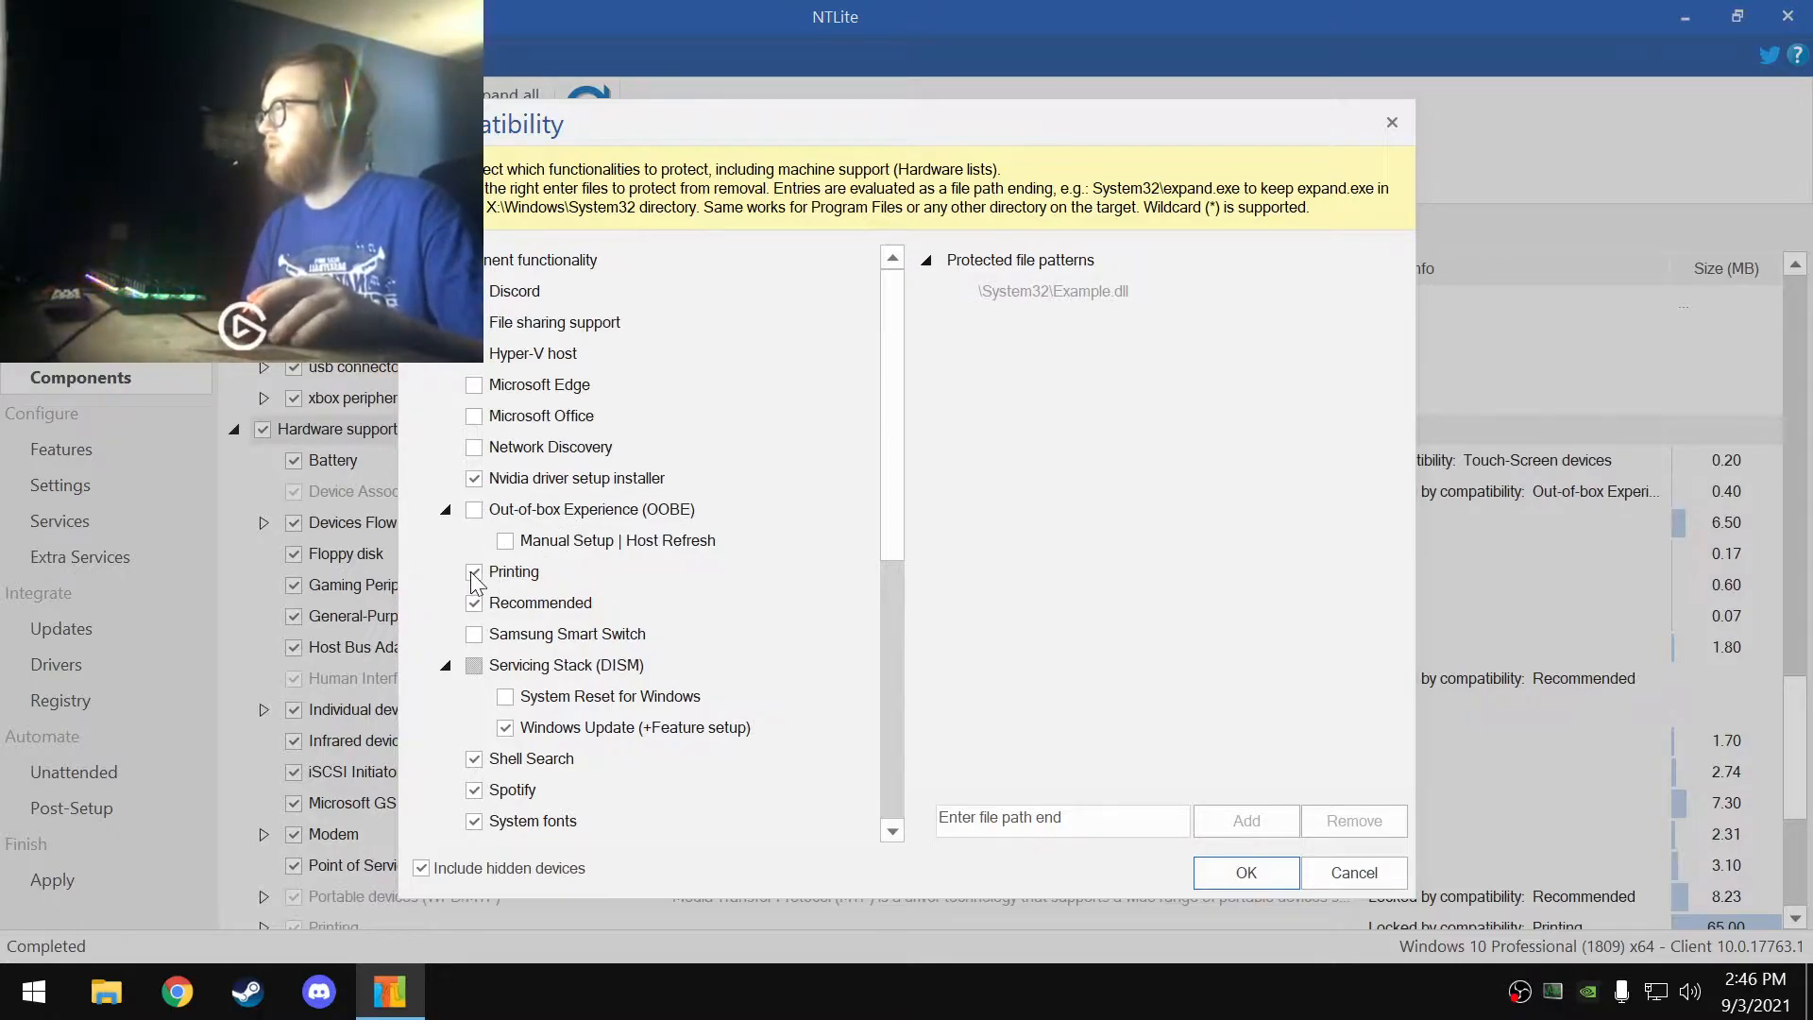
scroll(626, 650, "down", 2)
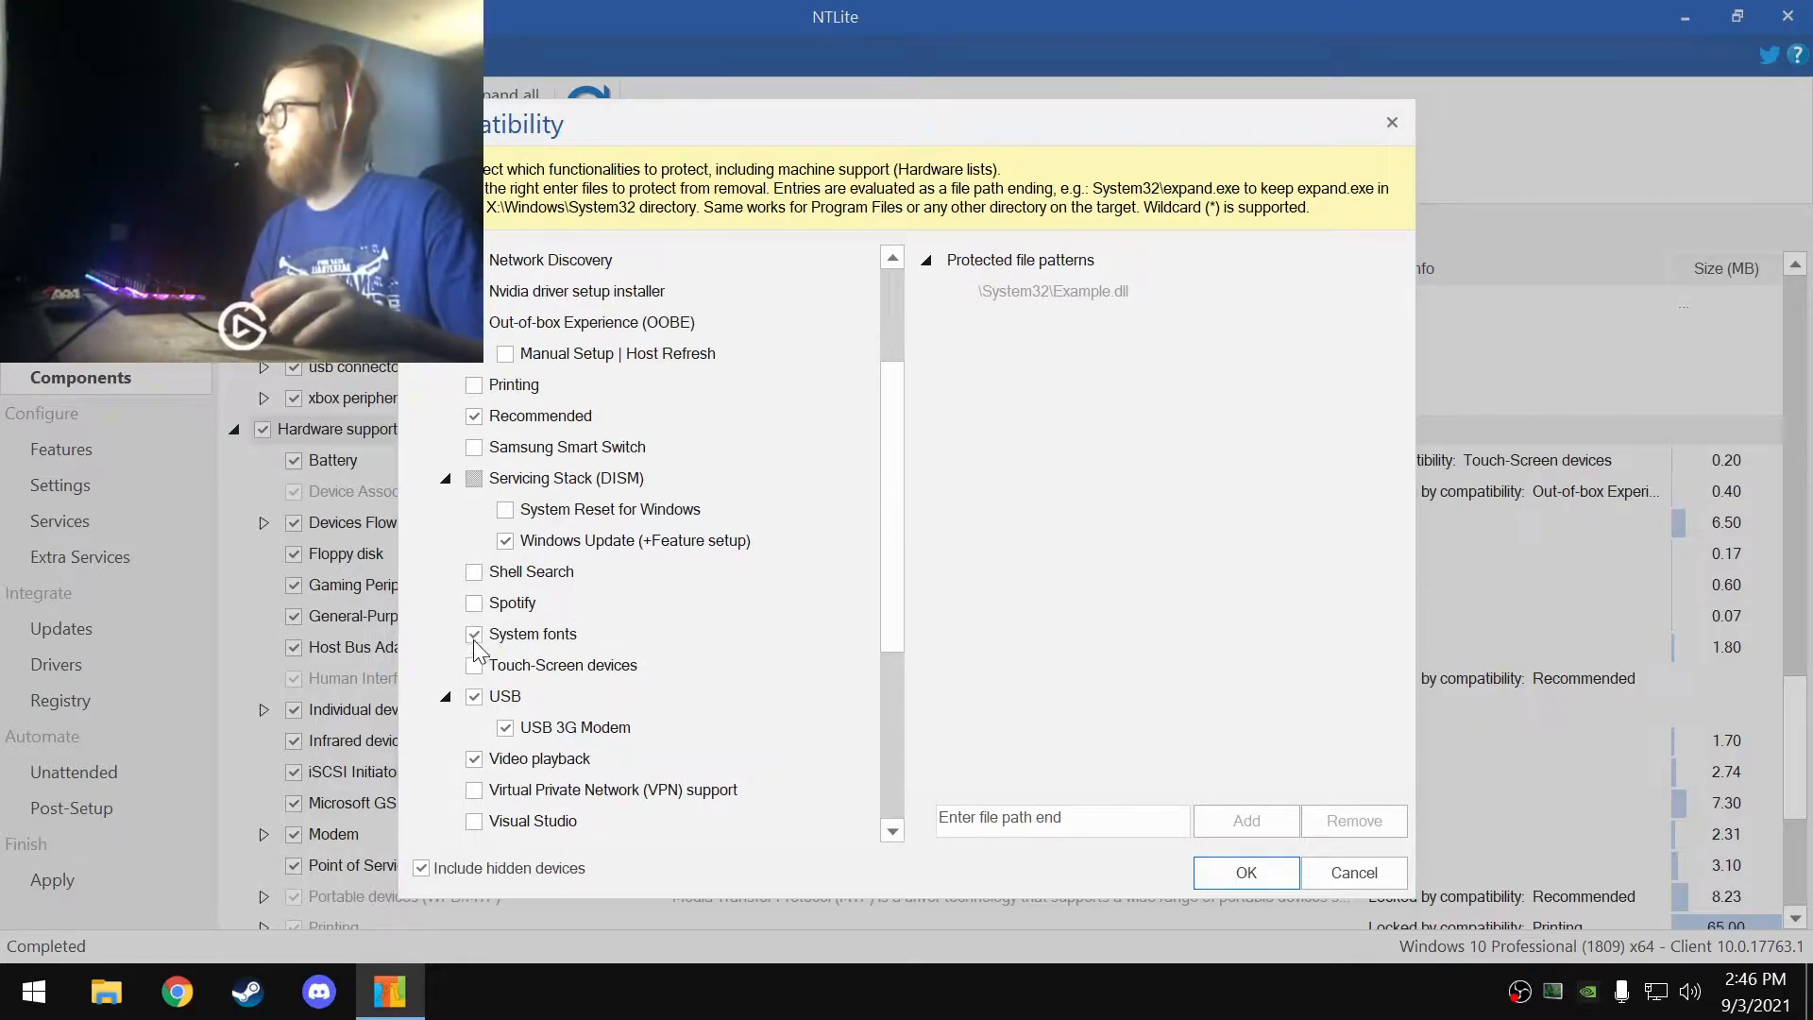
scroll(508, 710, "down", 2)
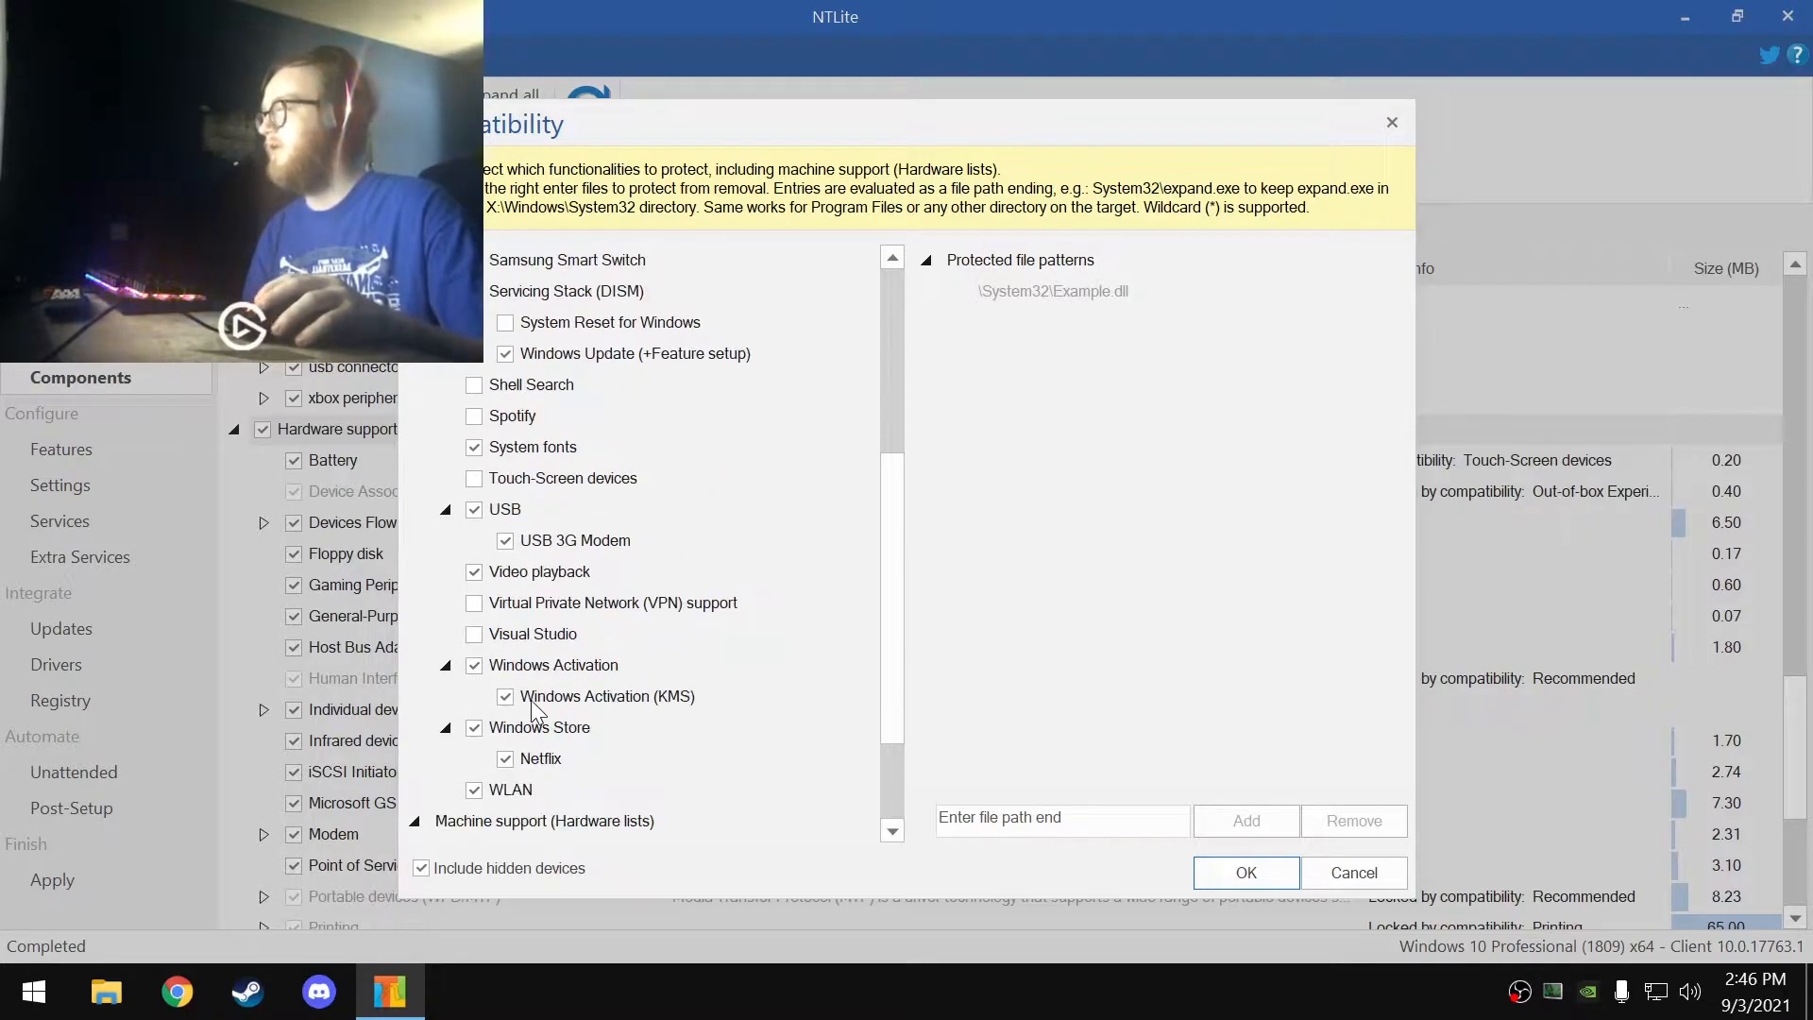
scroll(555, 698, "down", 1)
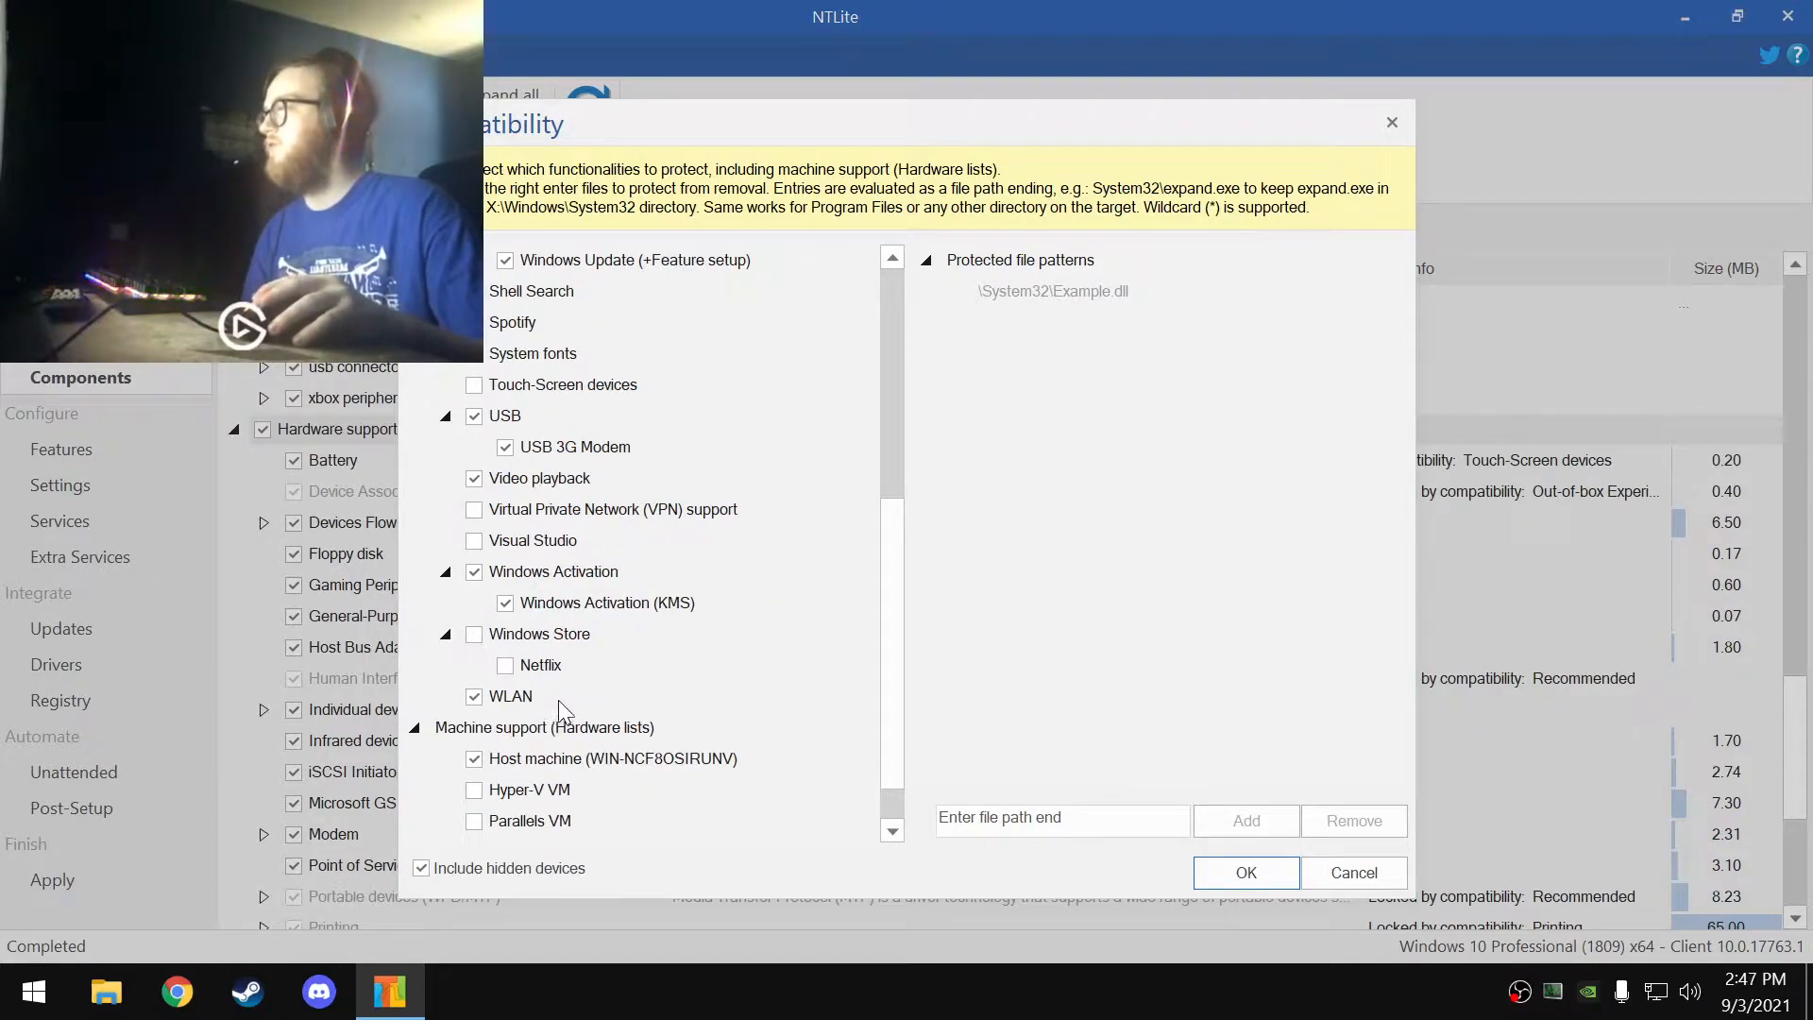
scroll(578, 756, "down", 1)
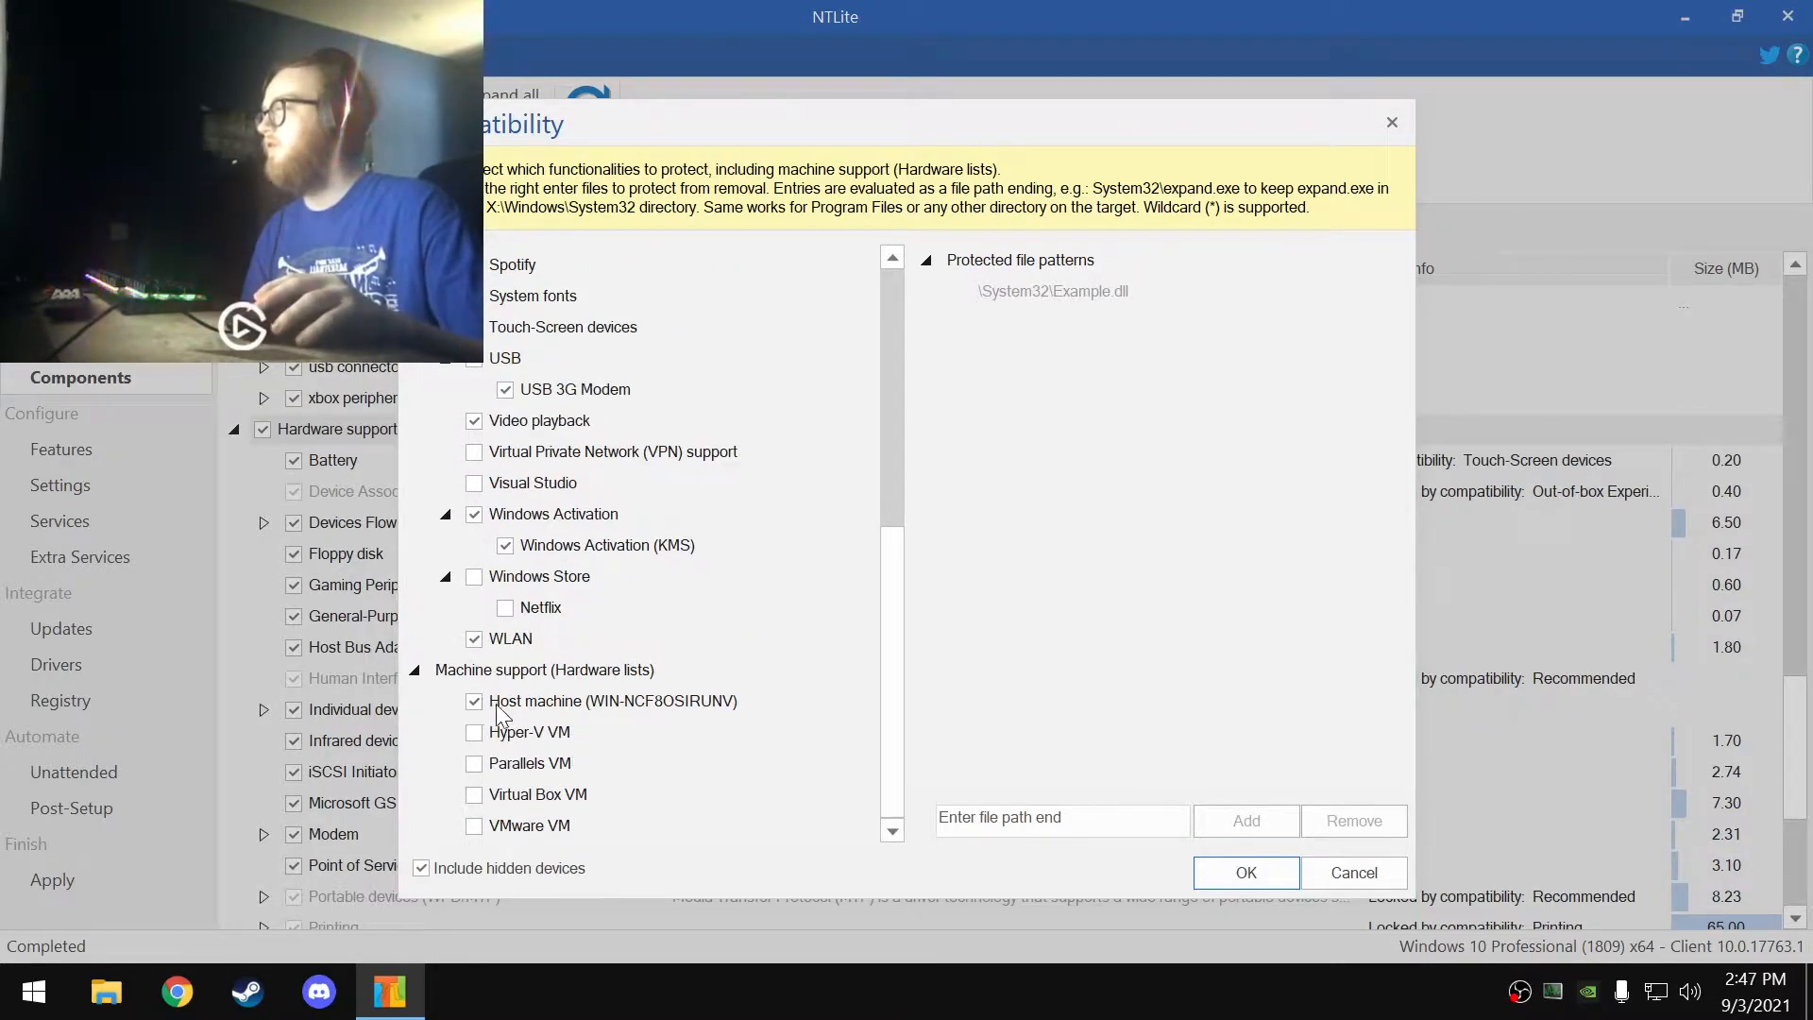
left_click(1227, 872)
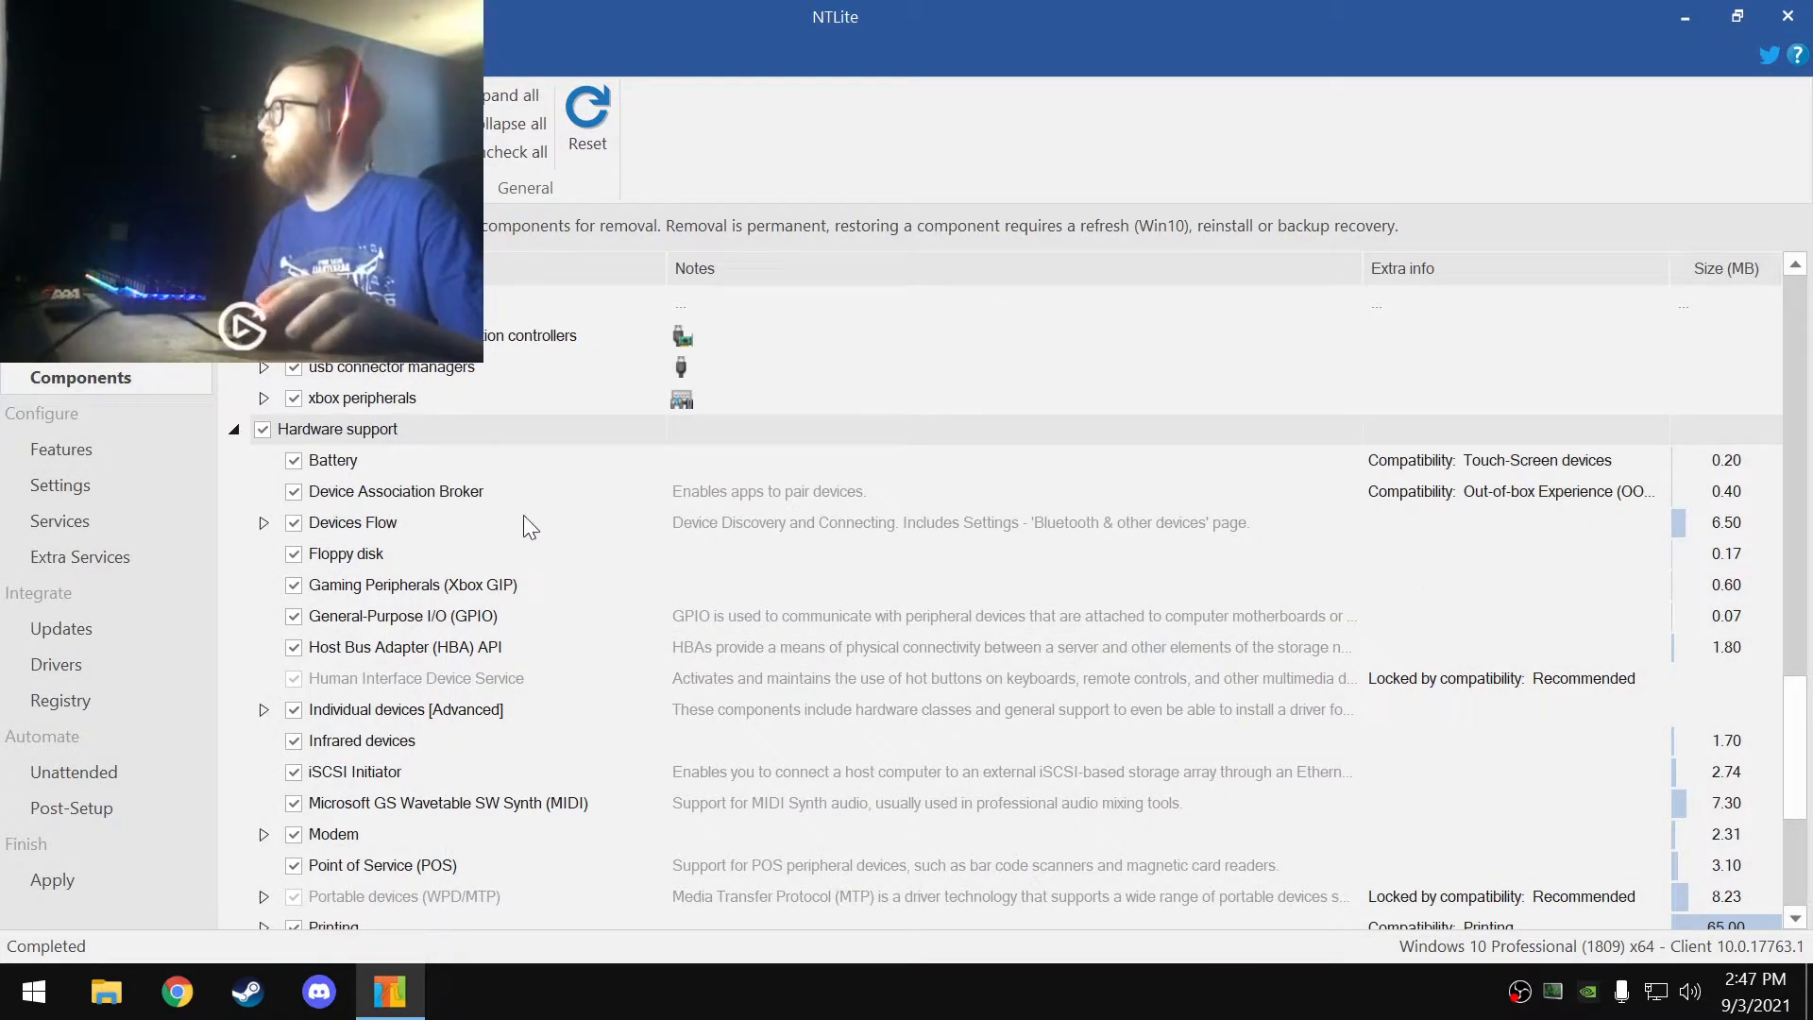
- Mark Printing and Point of Service (POS) under Hardware support for removal, together with all the components that need them
scroll(508, 604, "down", 4)
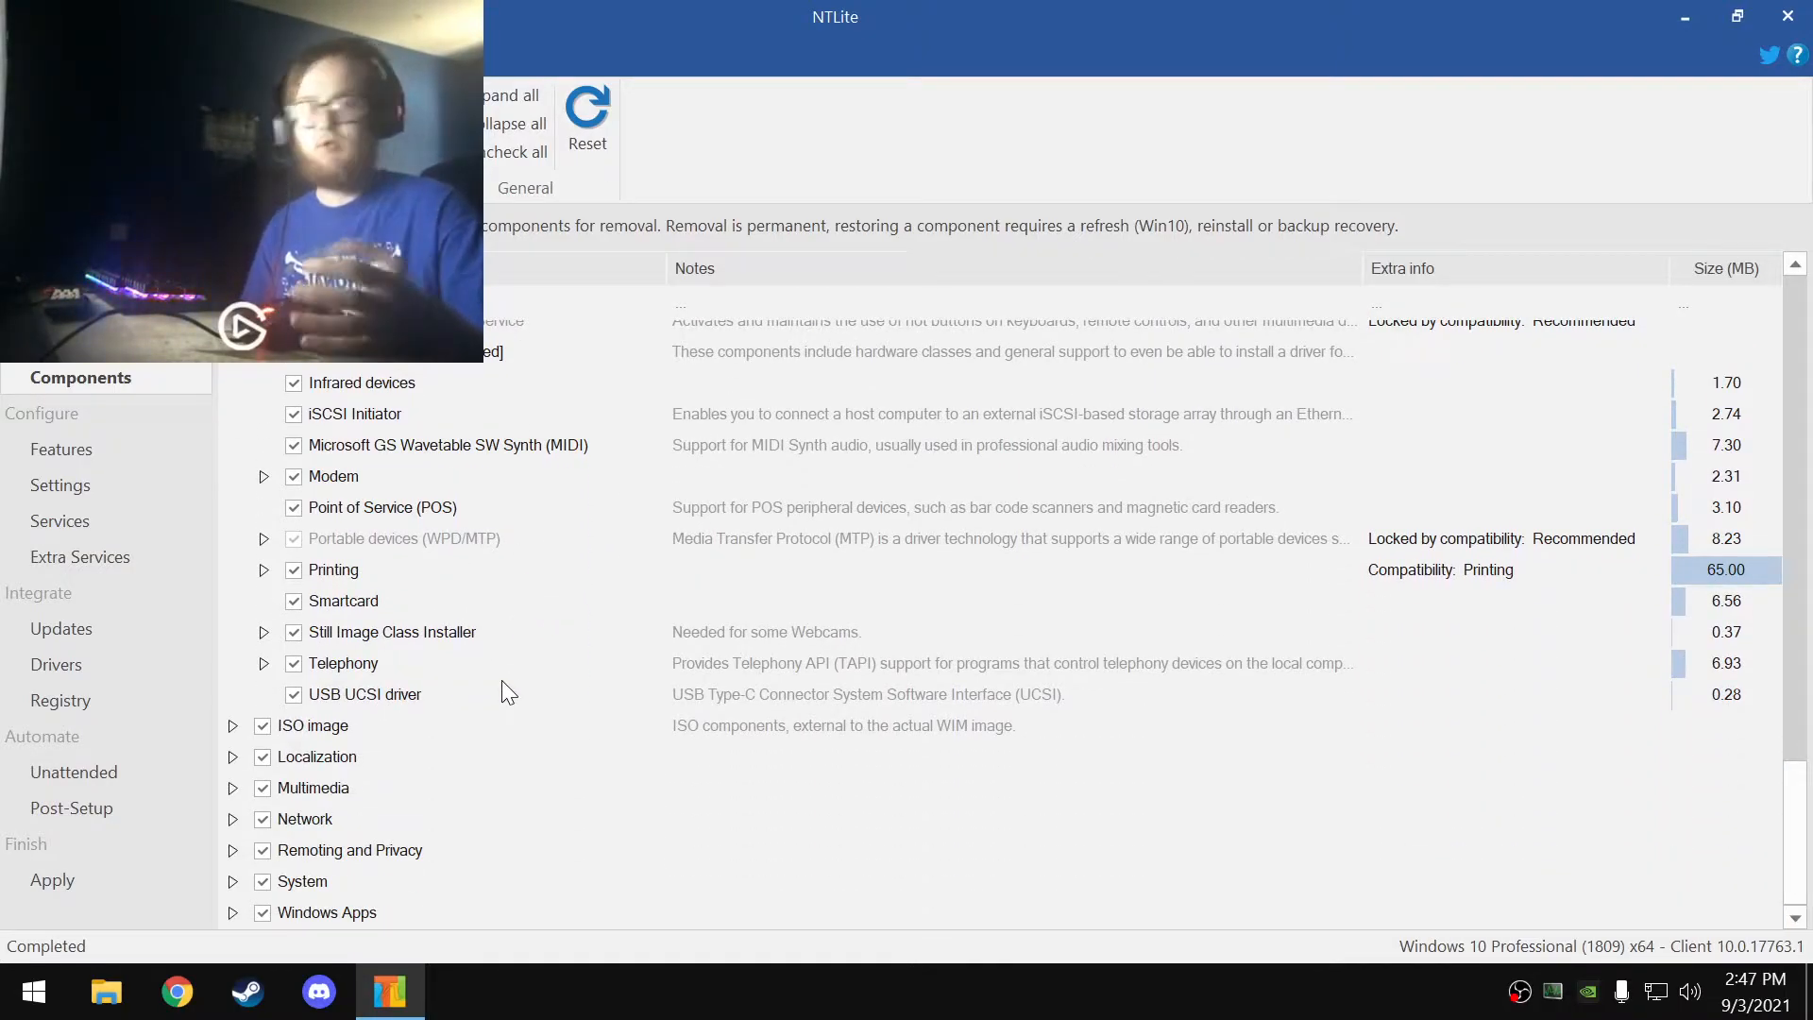
left_click(294, 570)
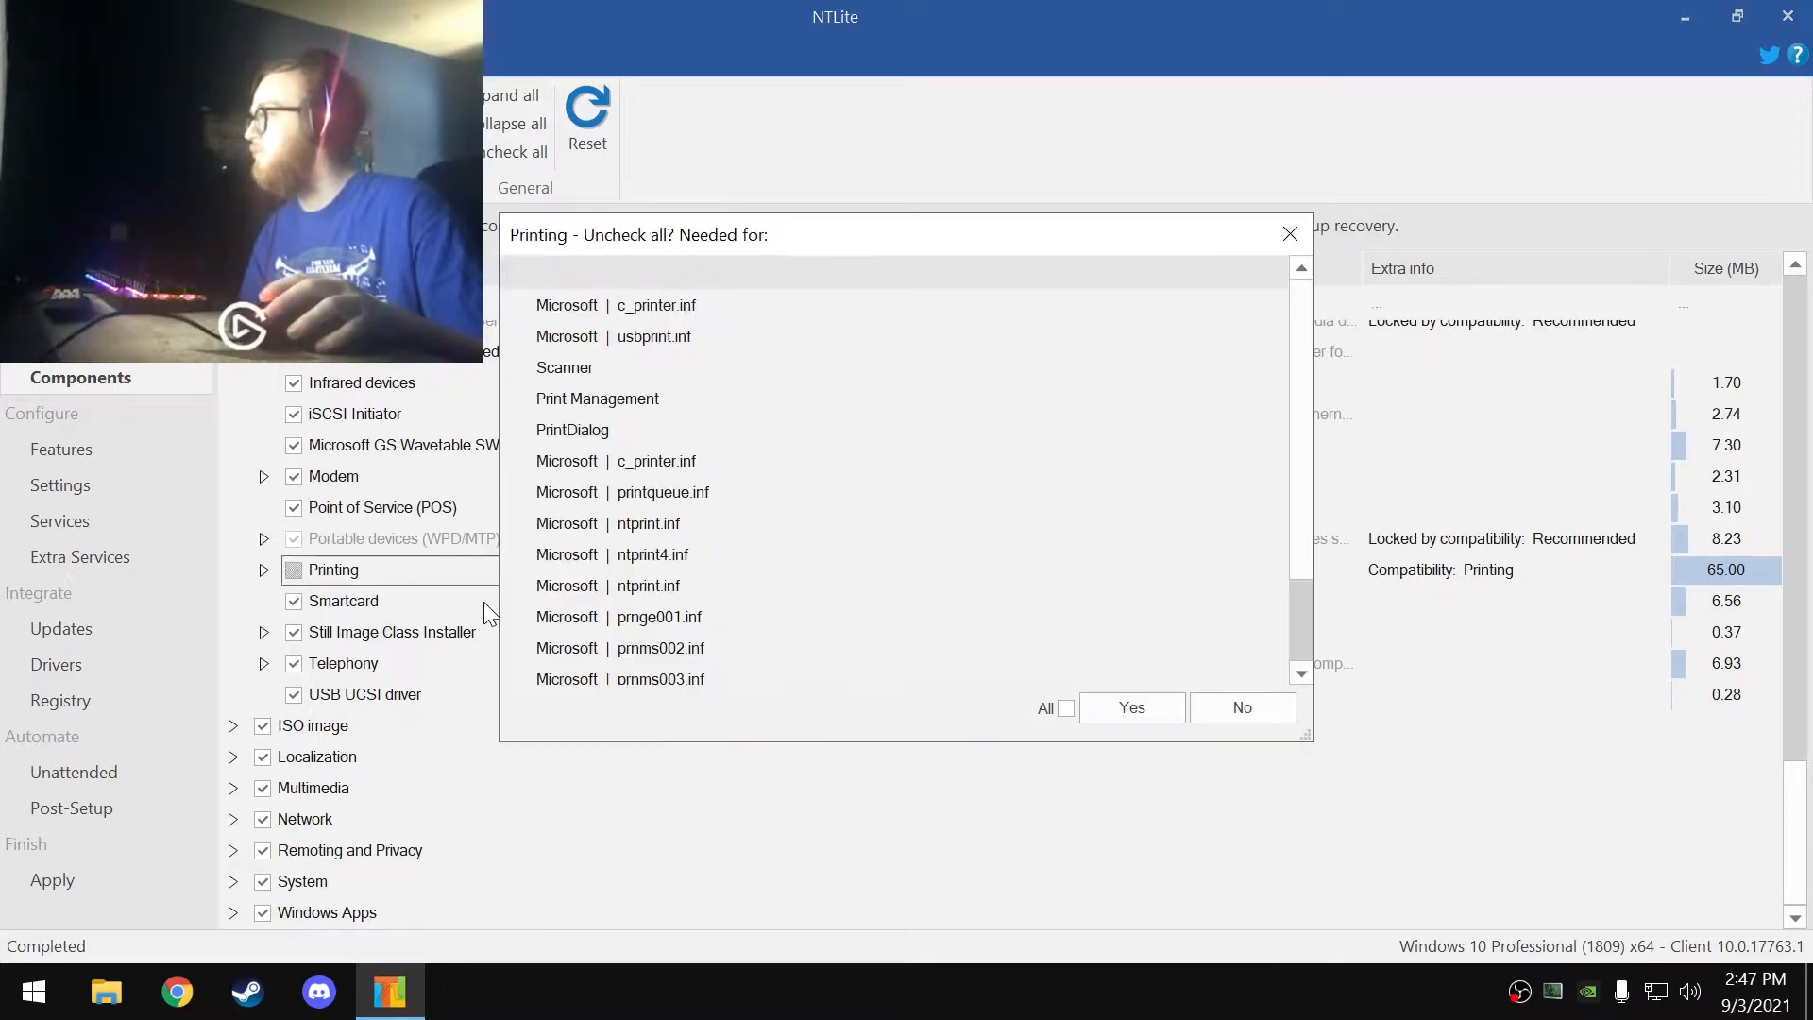
left_click(1066, 709)
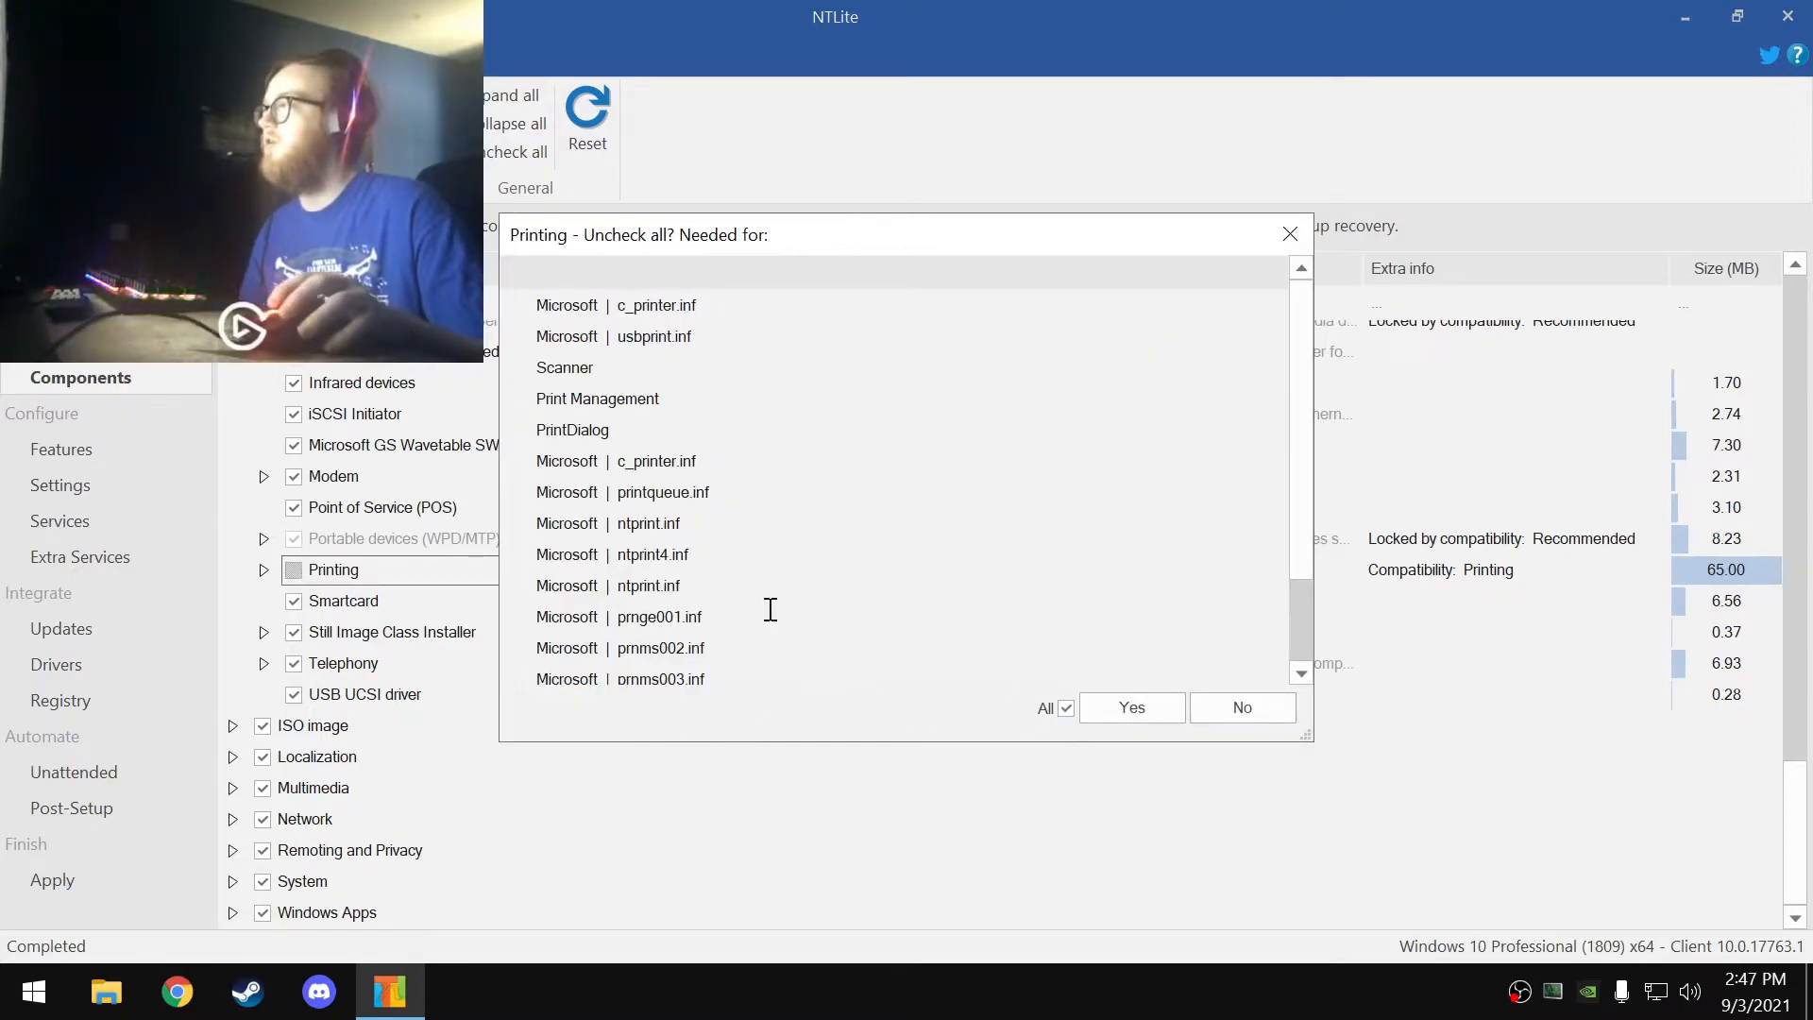
left_click(1160, 722)
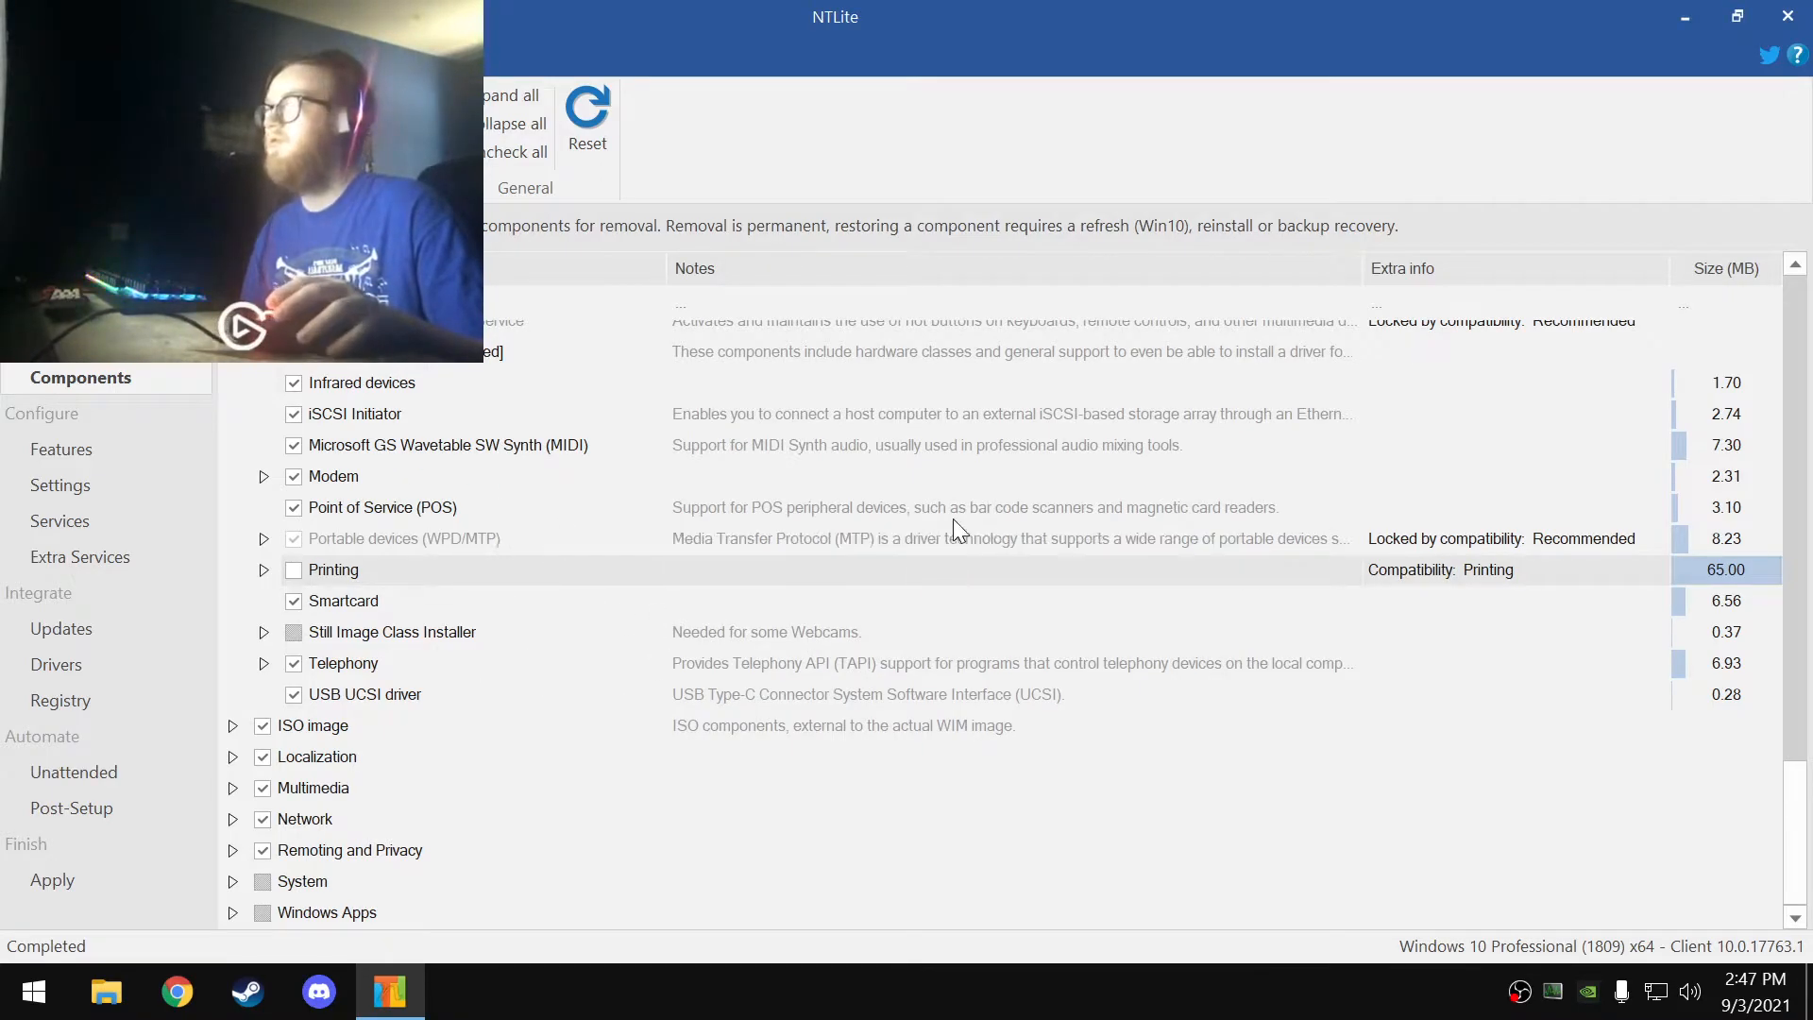
left_click(294, 508)
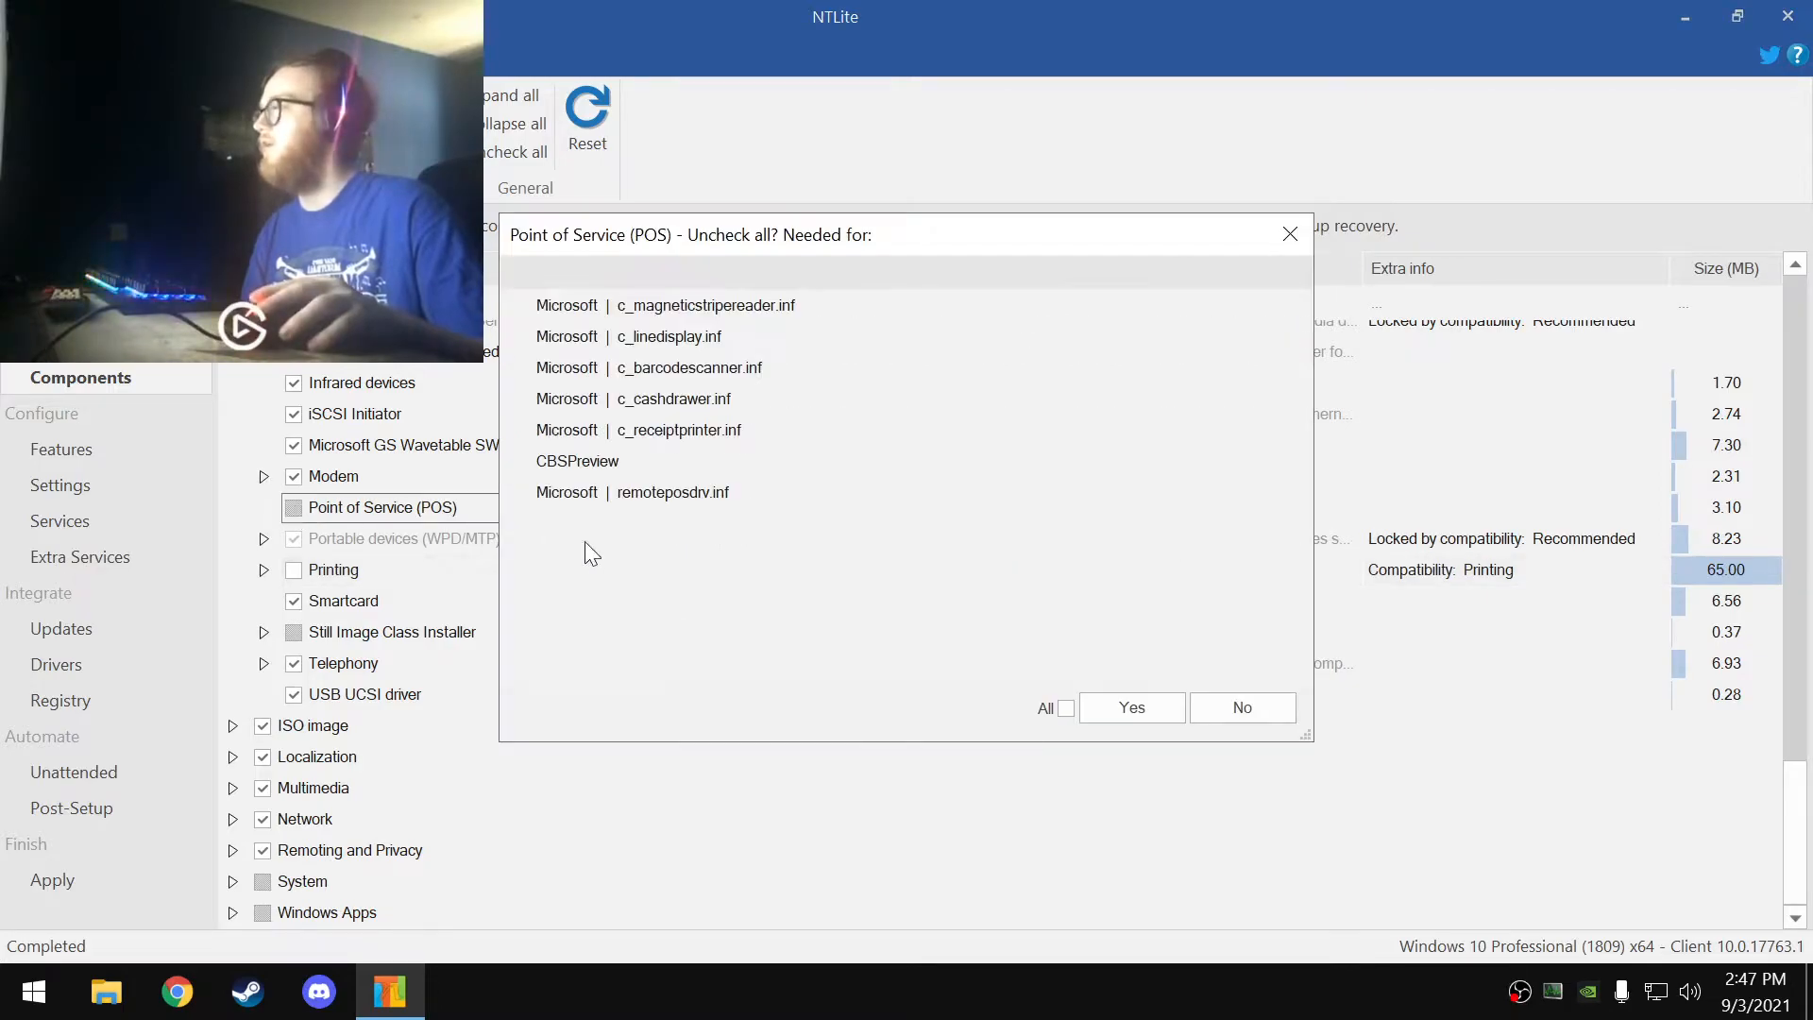
left_click(1114, 708)
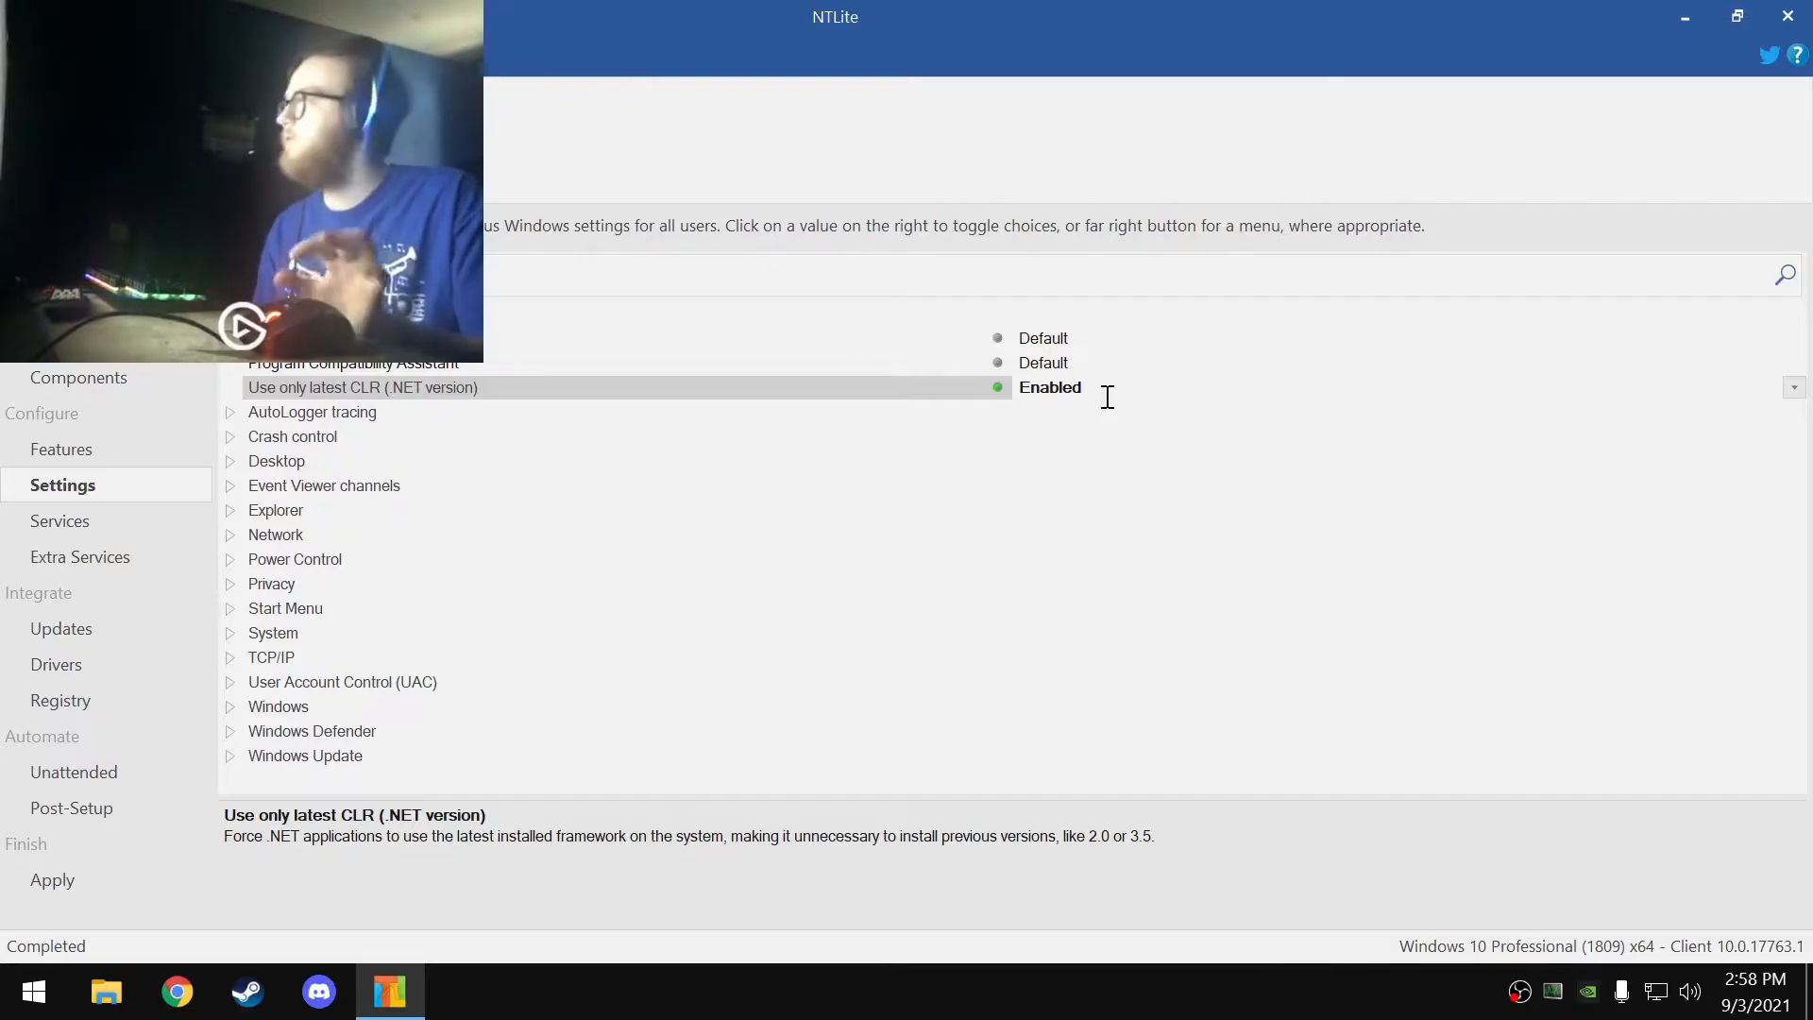
- Return to the Components page and review the removal selections under Windows Apps and System
left_click(106, 386)
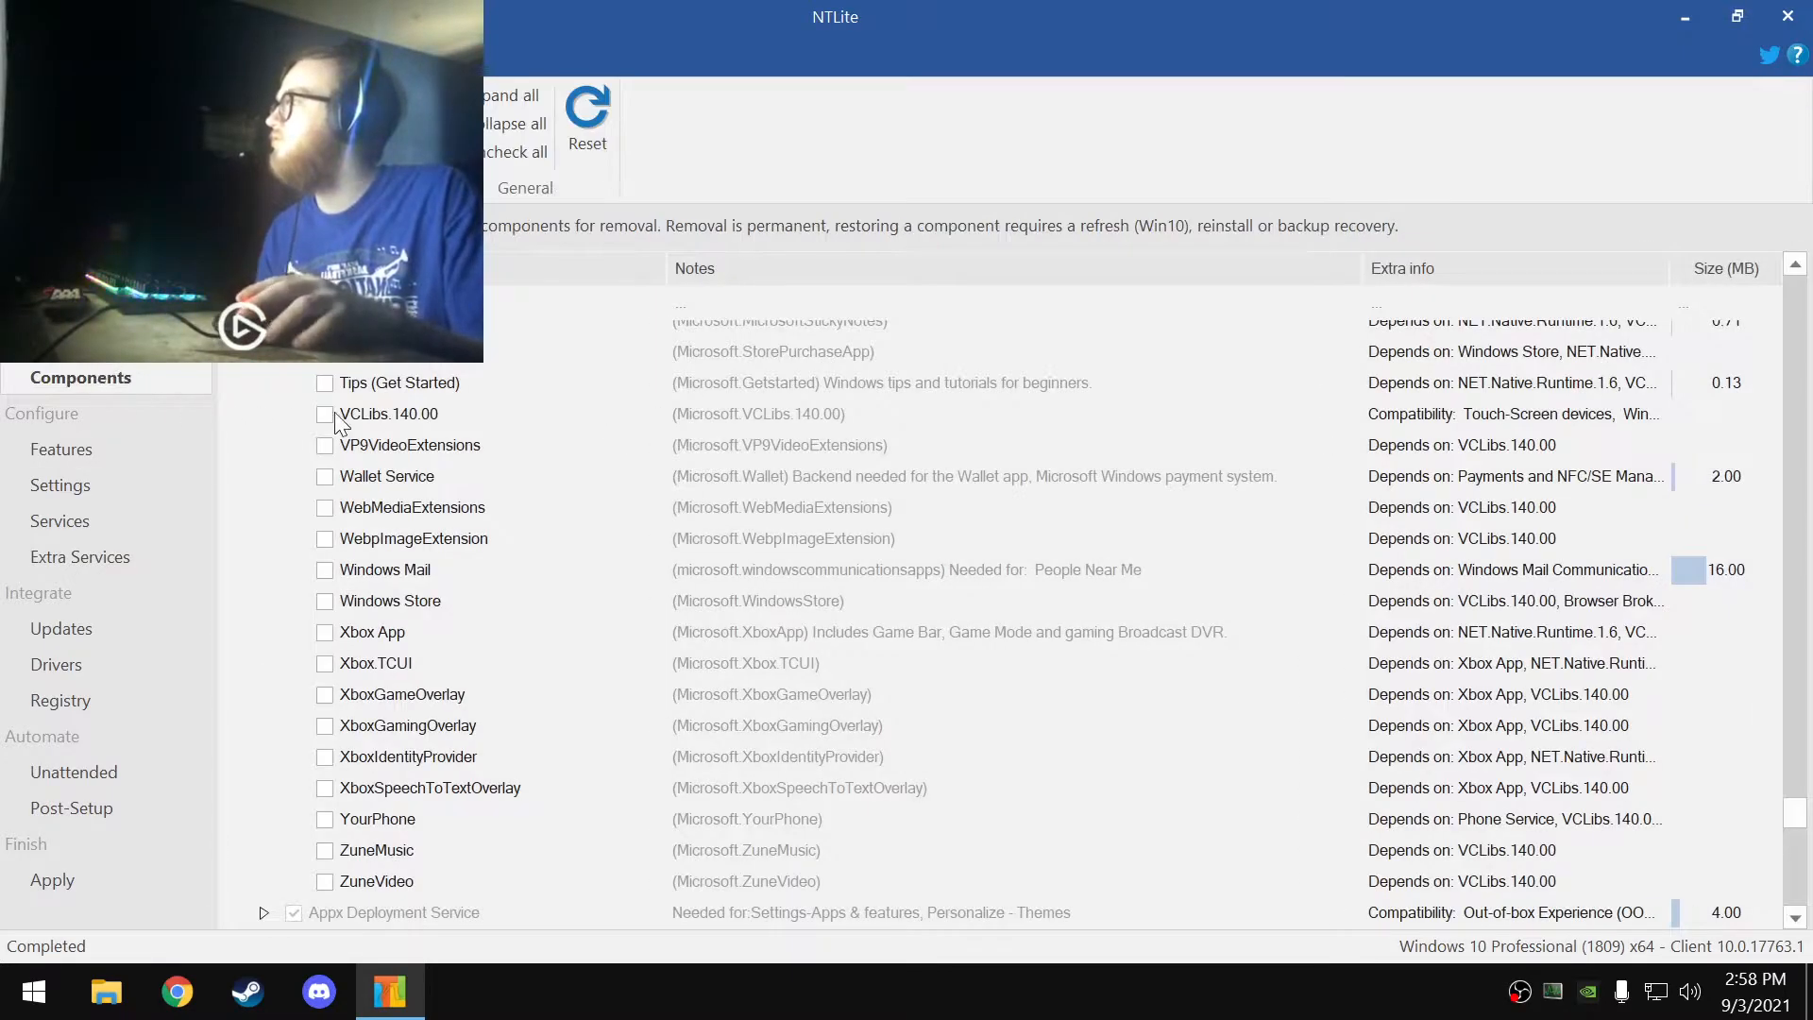
scroll(523, 450, "down", 4)
scroll(570, 524, "up", 15)
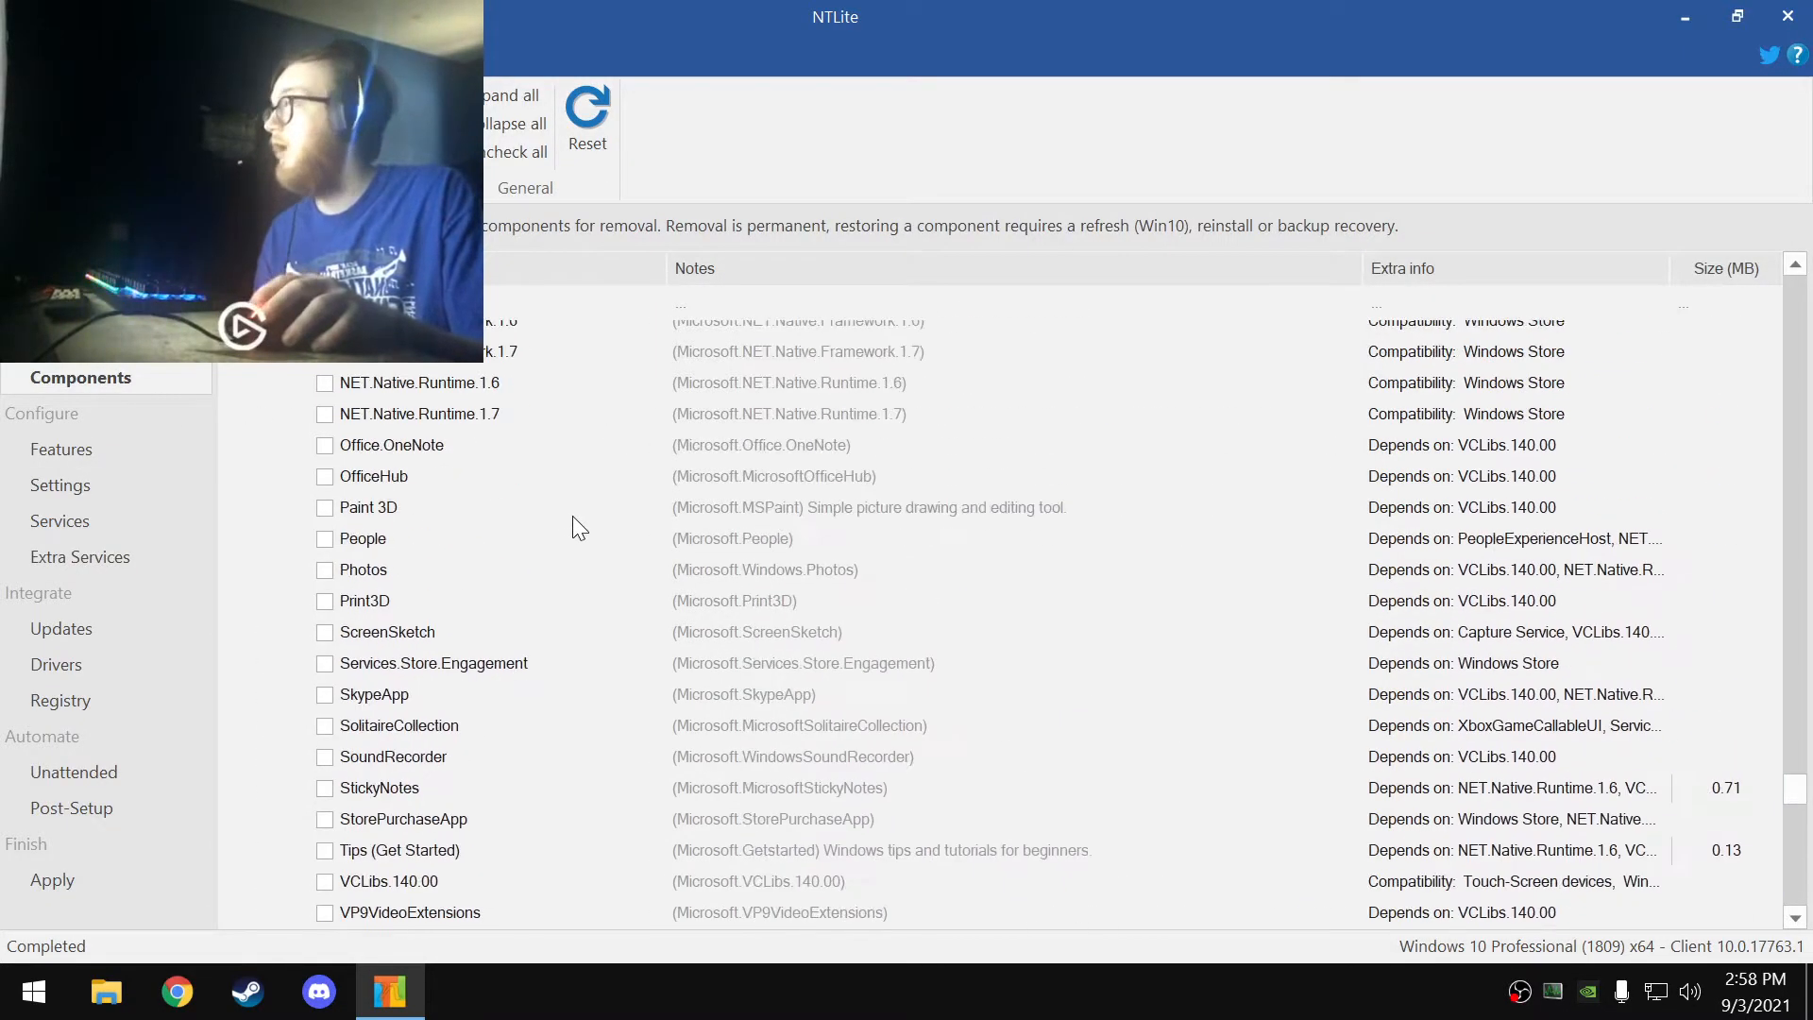
scroll(531, 545, "down", 1)
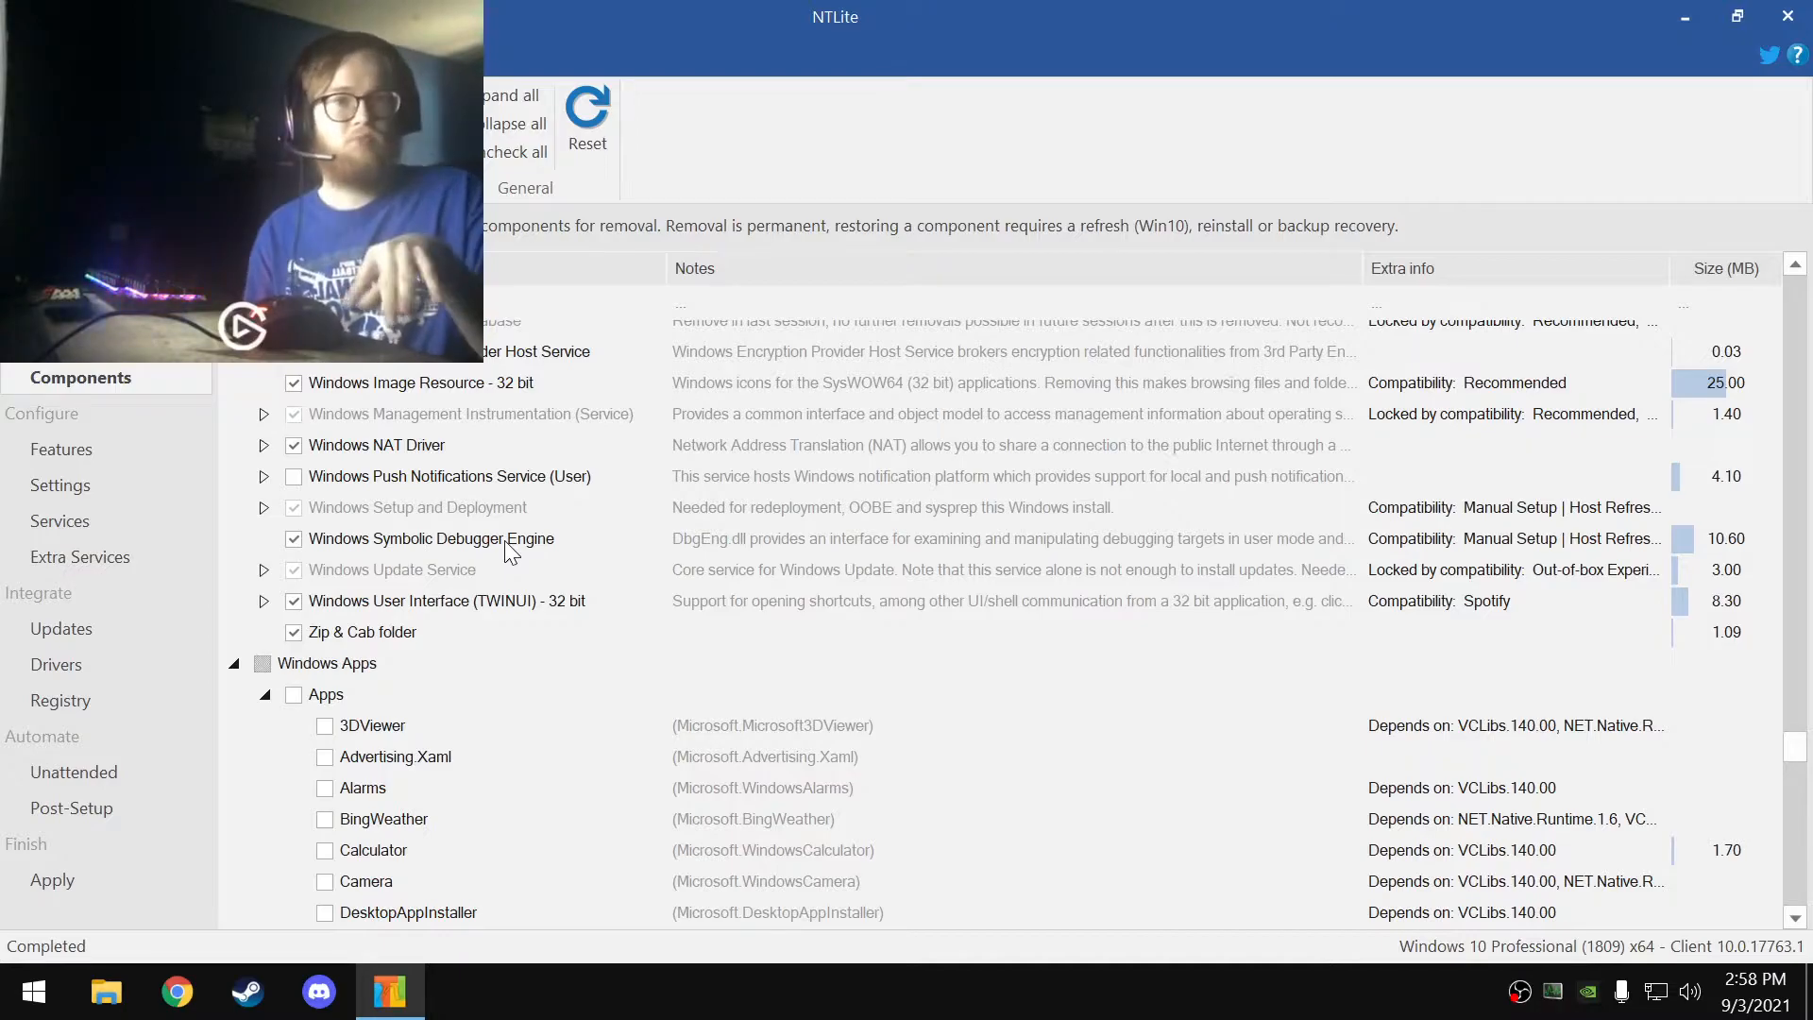
scroll(543, 551, "up", 10)
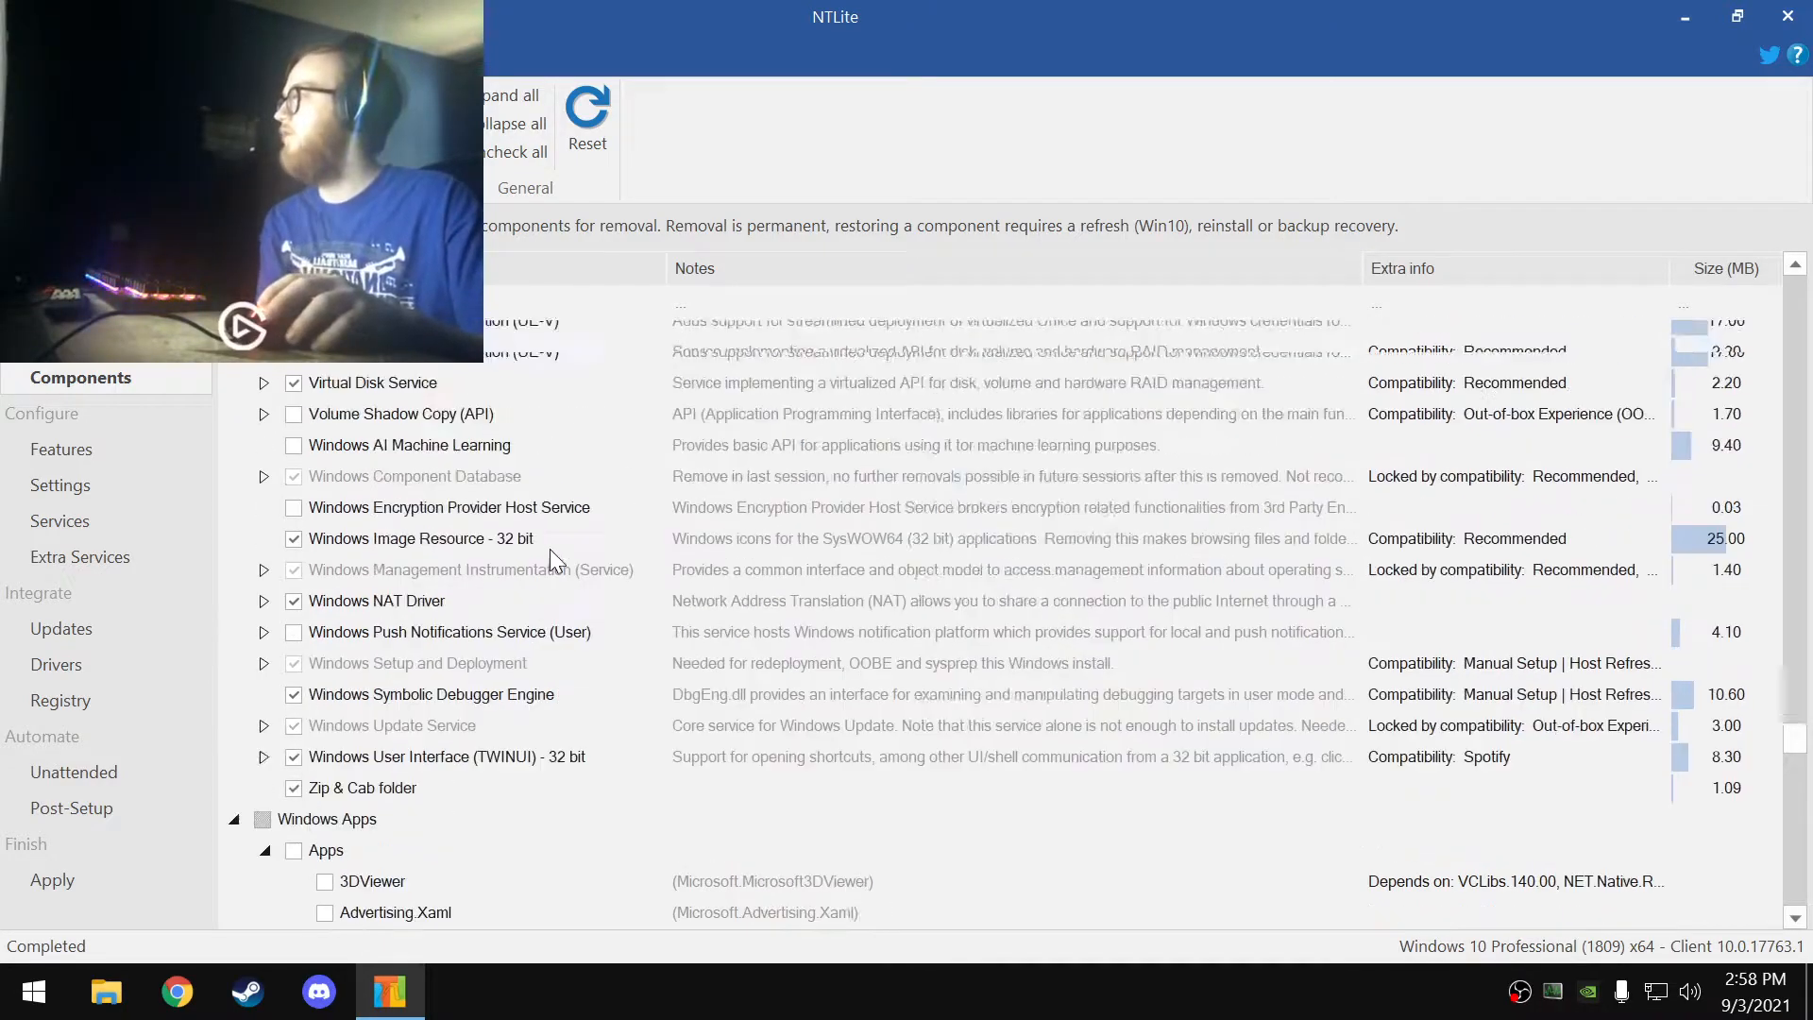
scroll(638, 605, "up", 1)
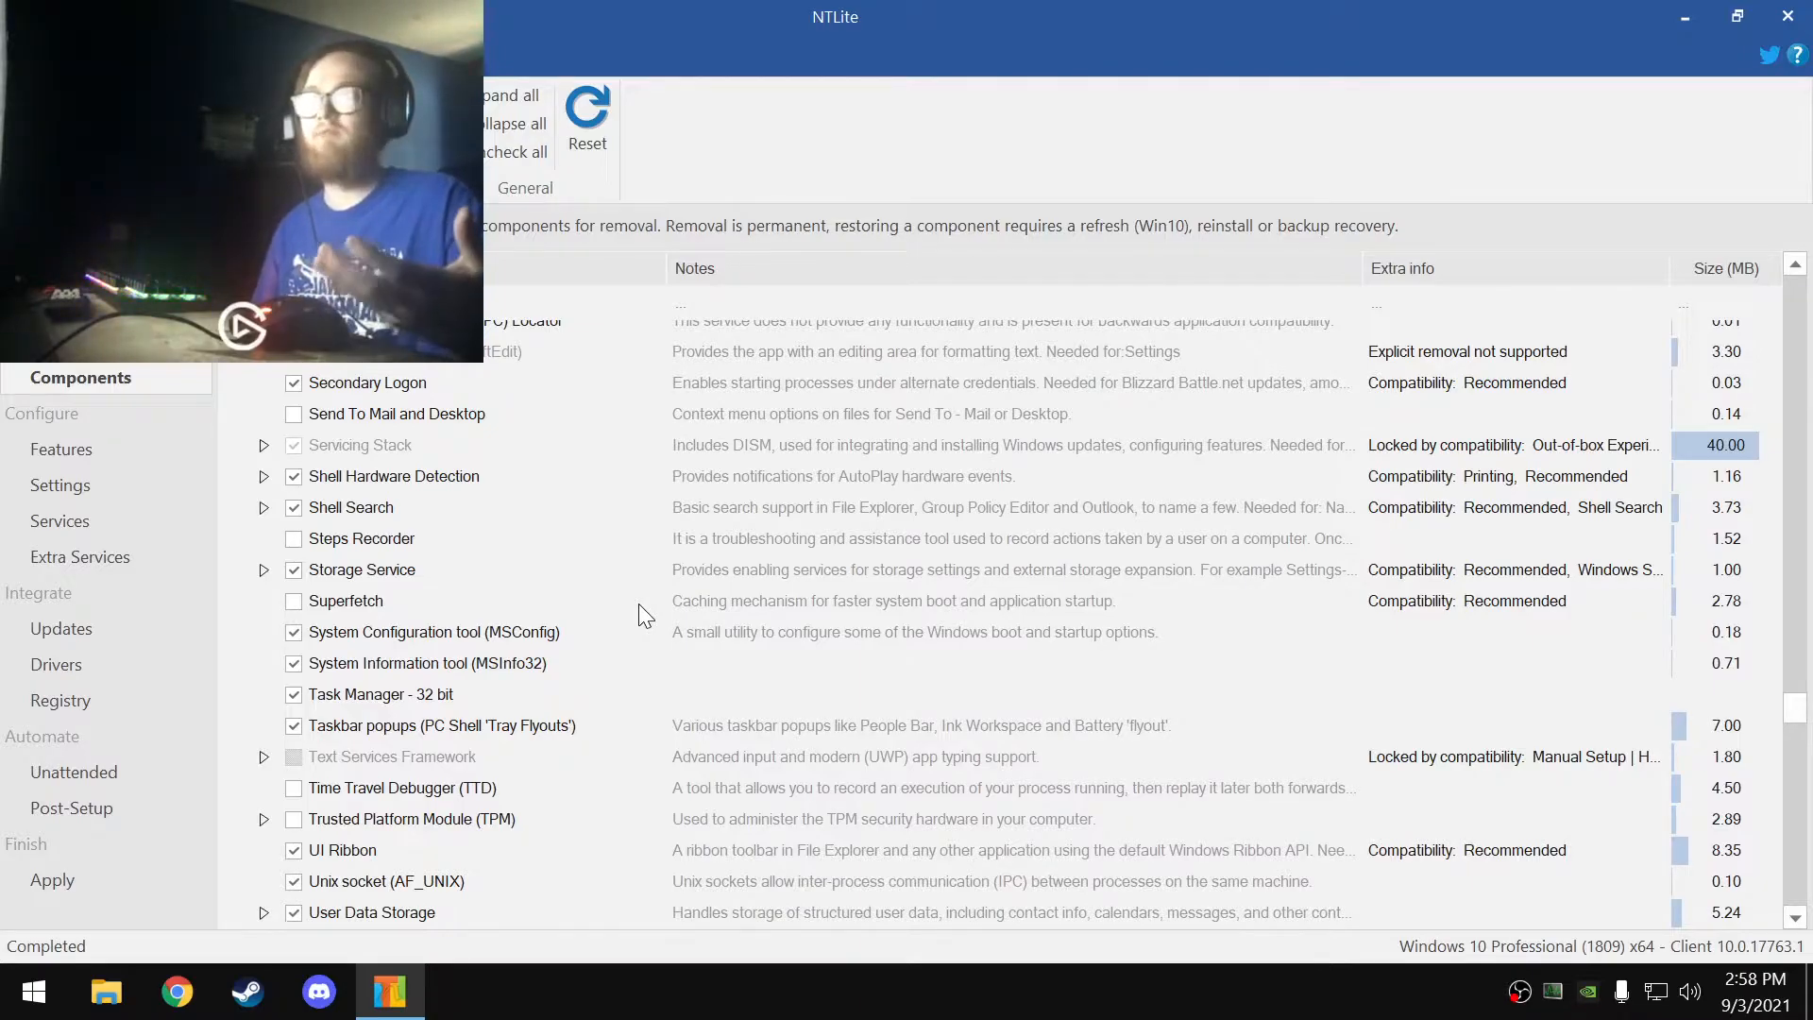
- Mark HTML Viewer under System for removal
scroll(652, 609, "up", 15)
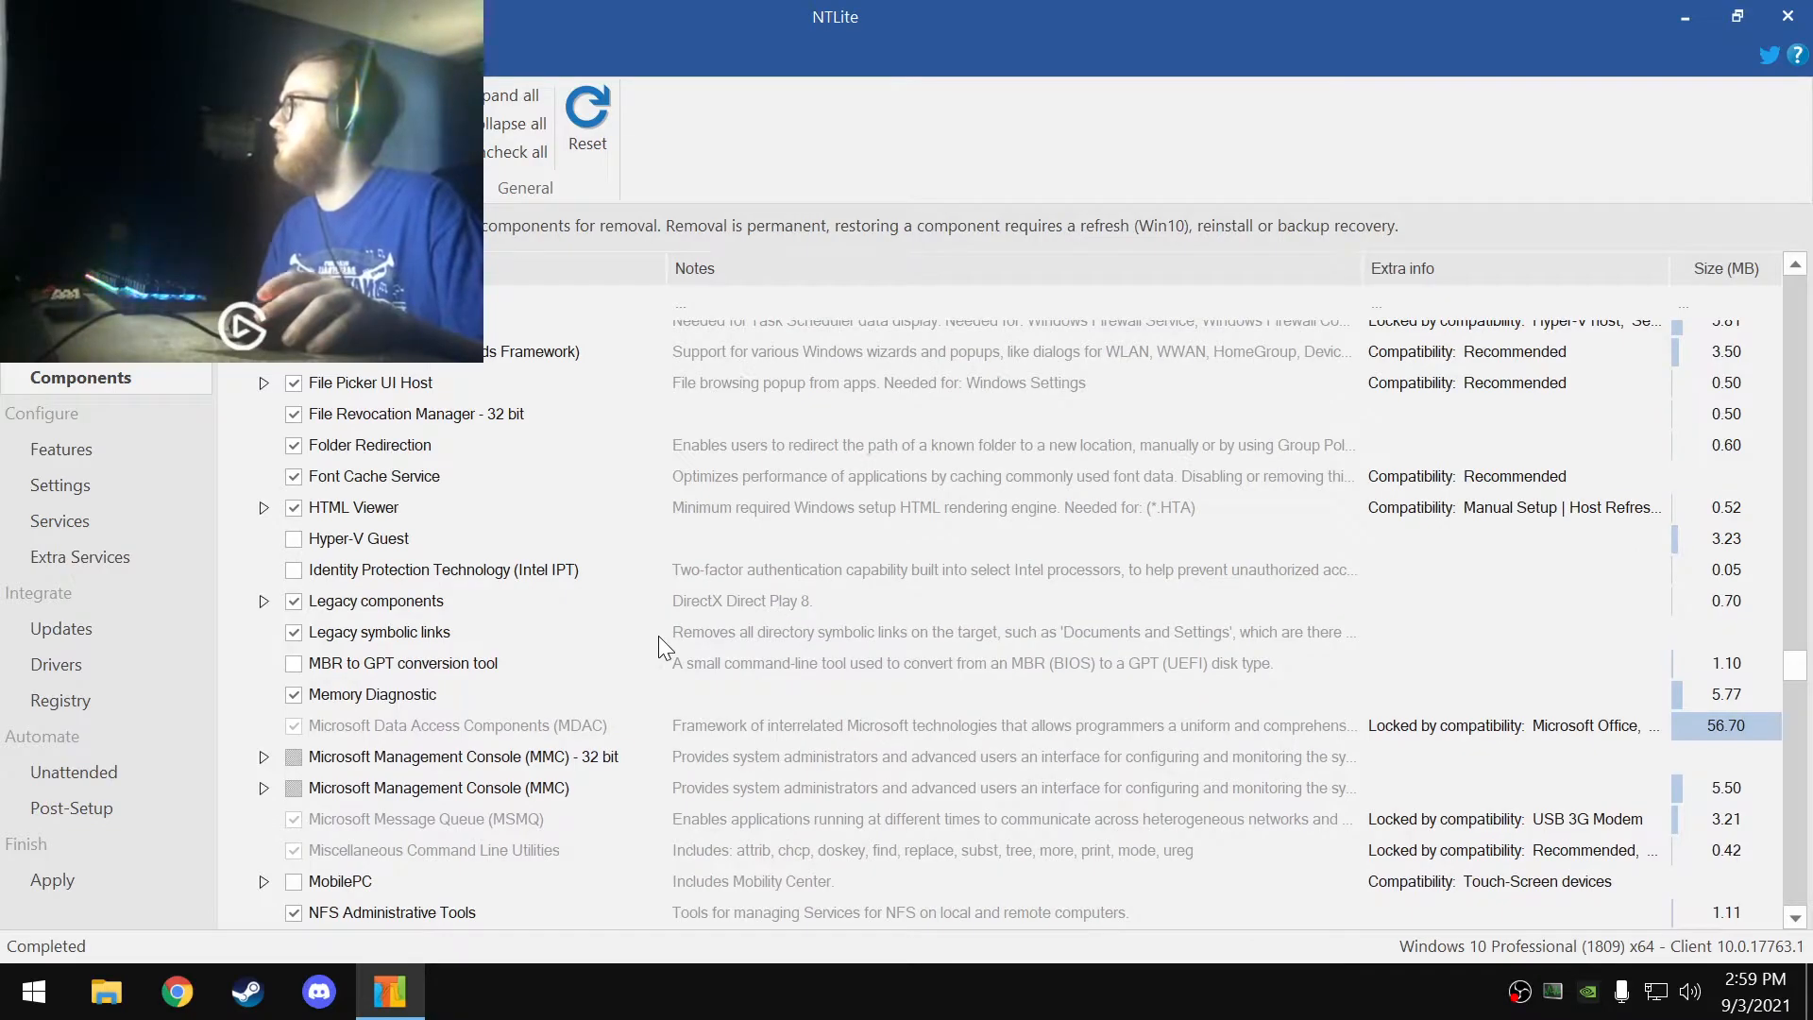
scroll(659, 642, "up", 1)
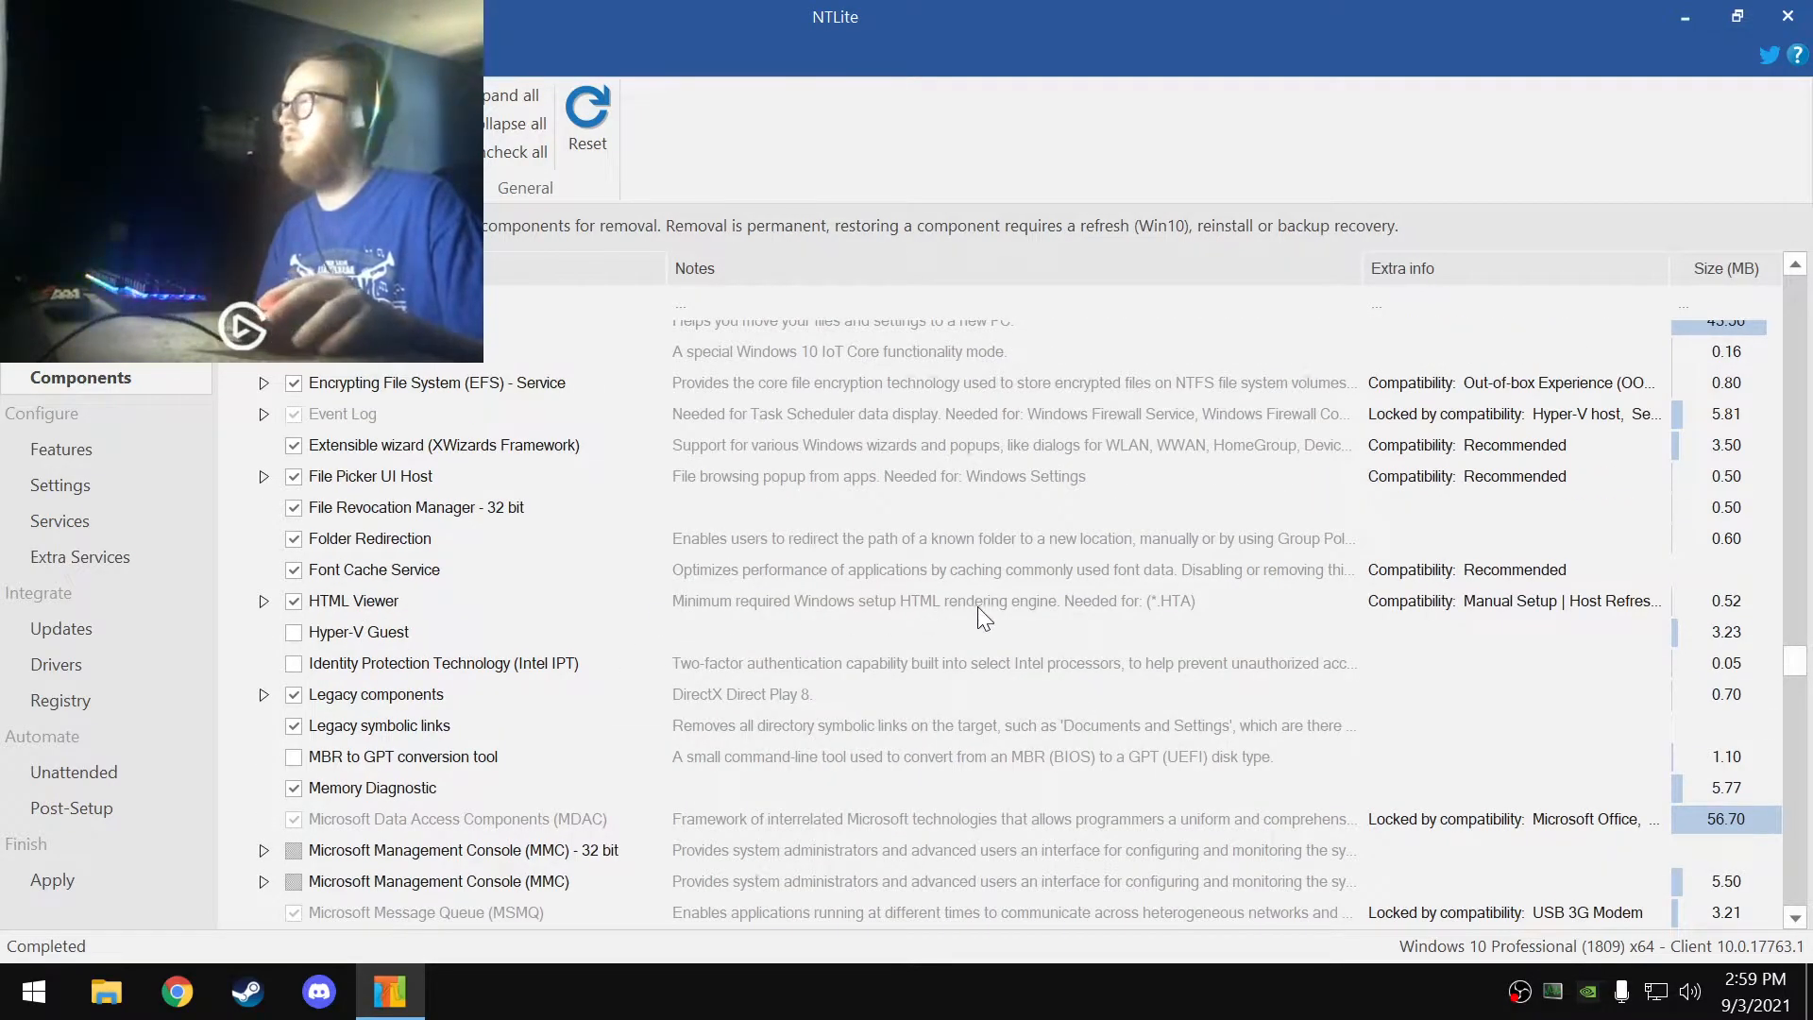
left_click(264, 601)
left_click(267, 600)
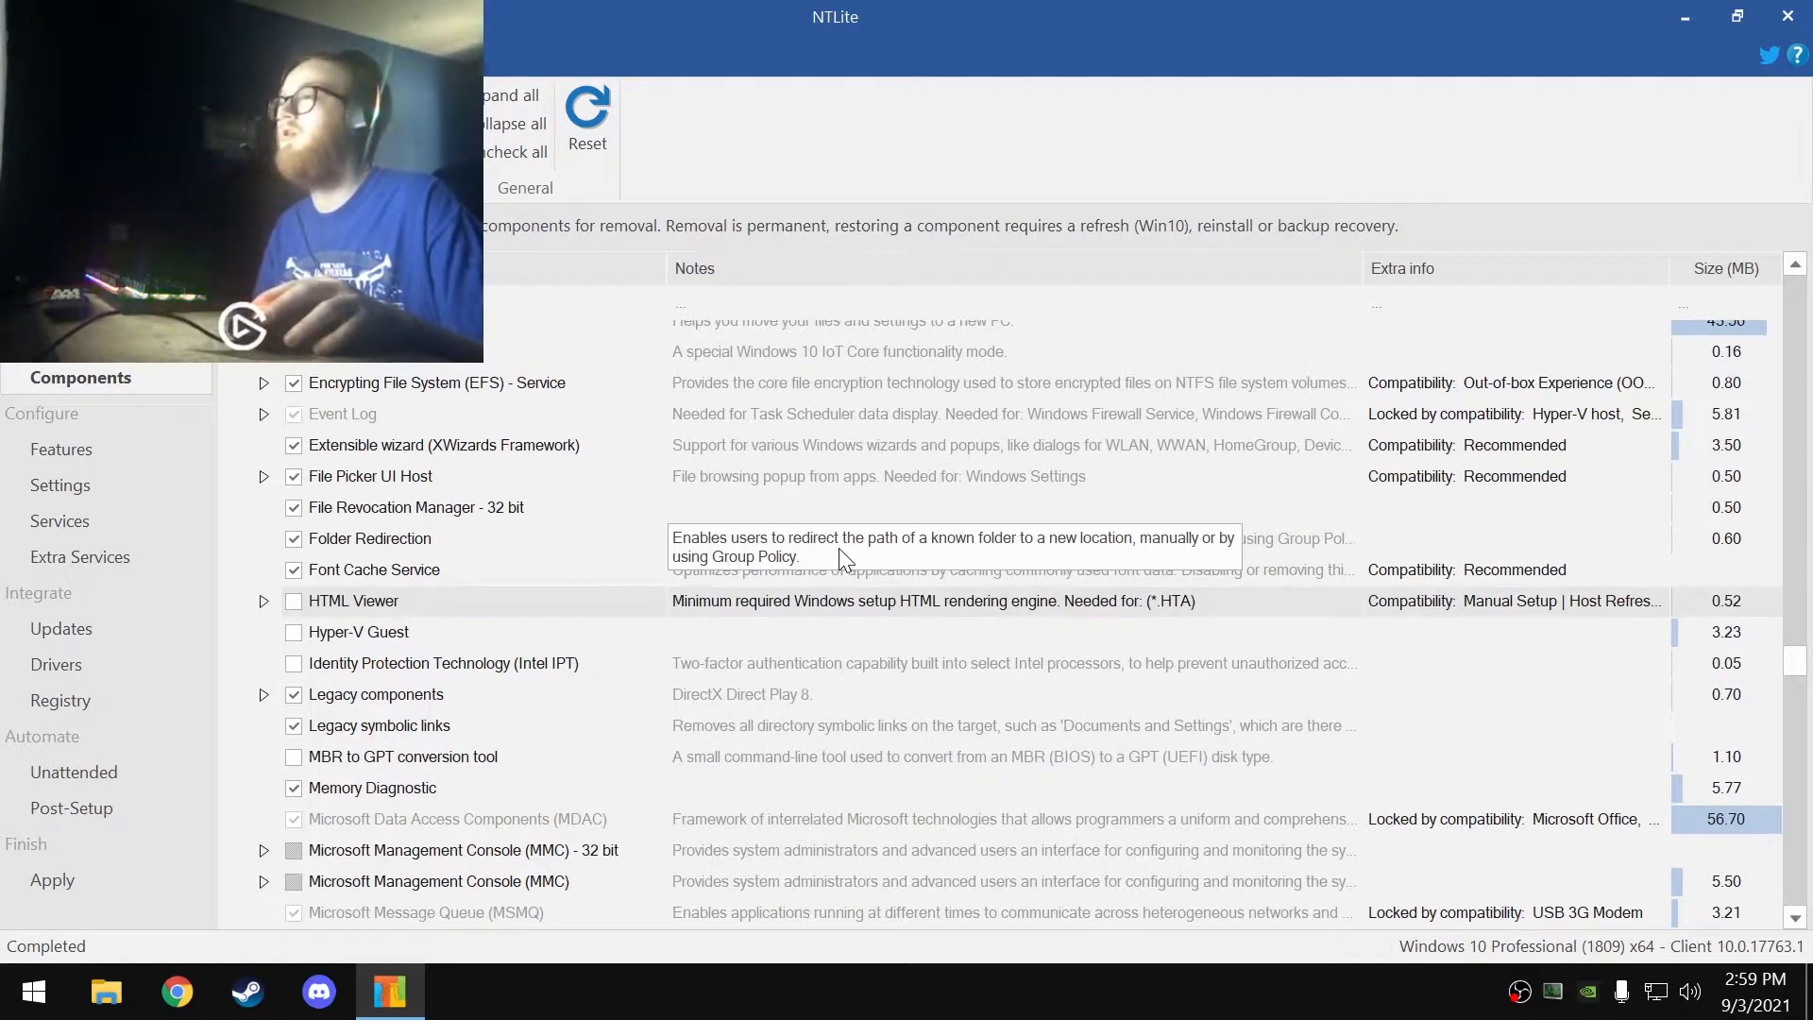
- Mark Application Virtualization (App-V) under System for removal
scroll(440, 548, "up", 2)
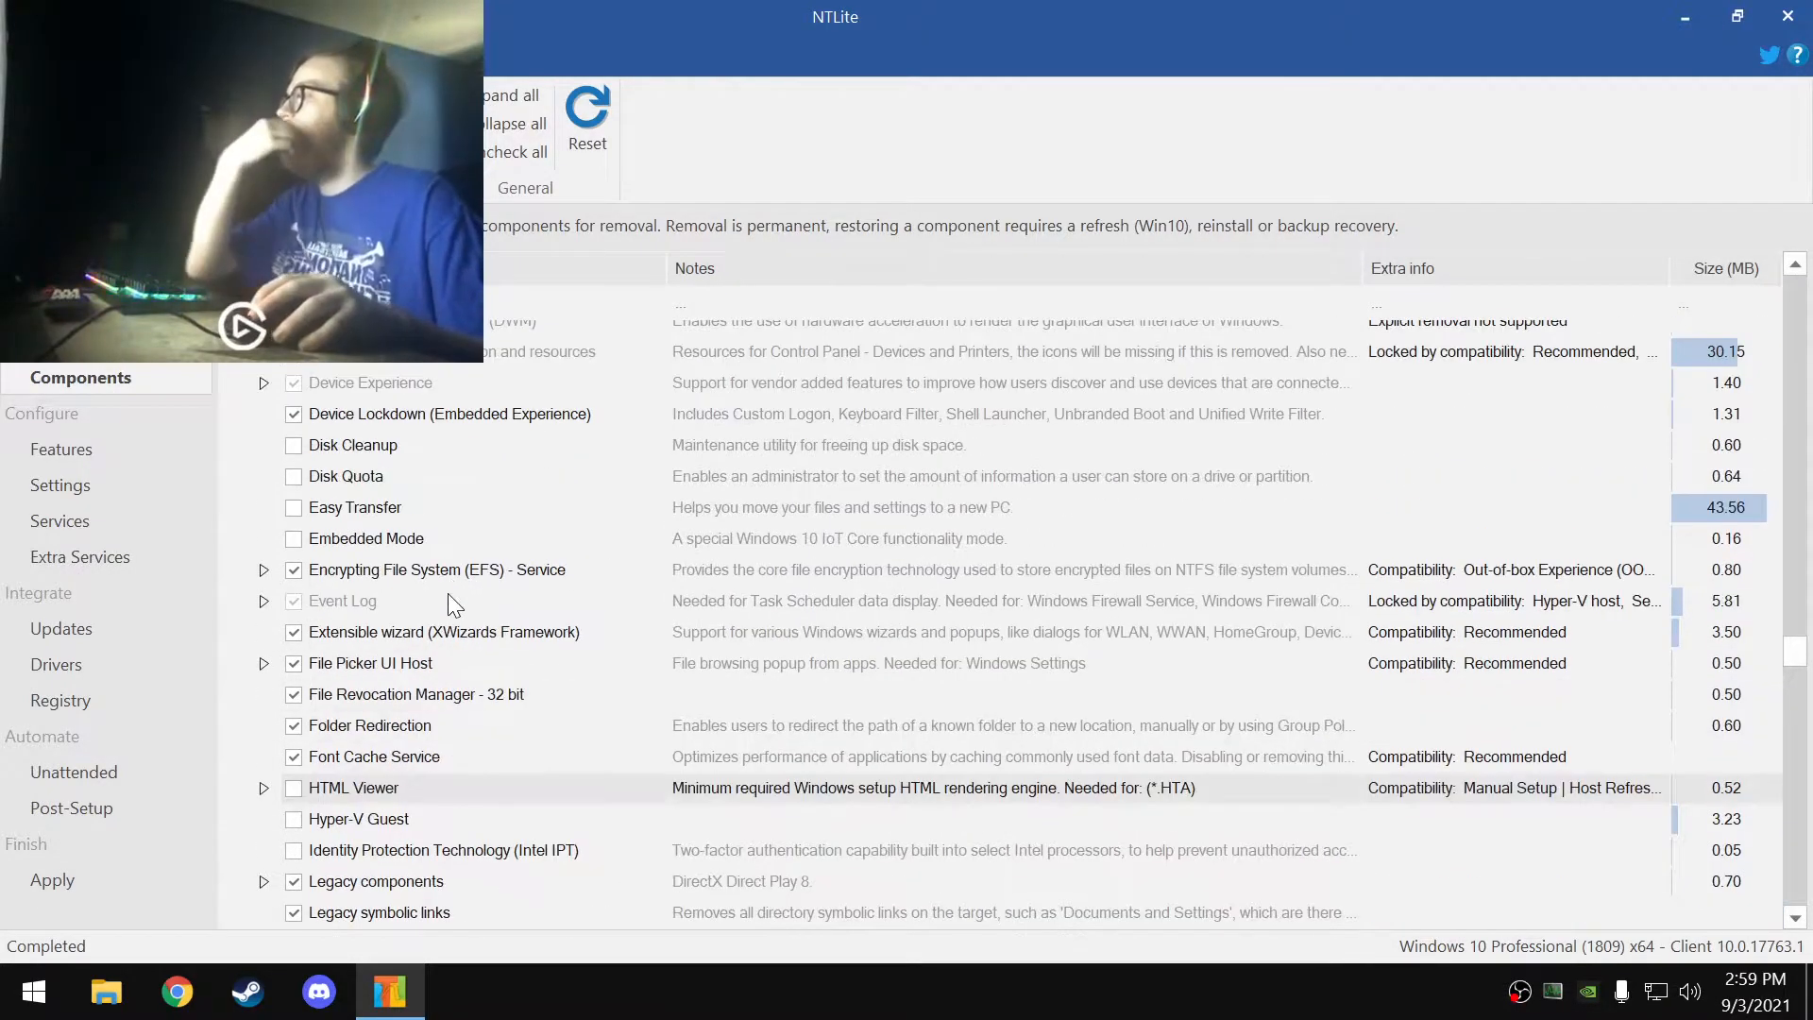
scroll(447, 593, "up", 1)
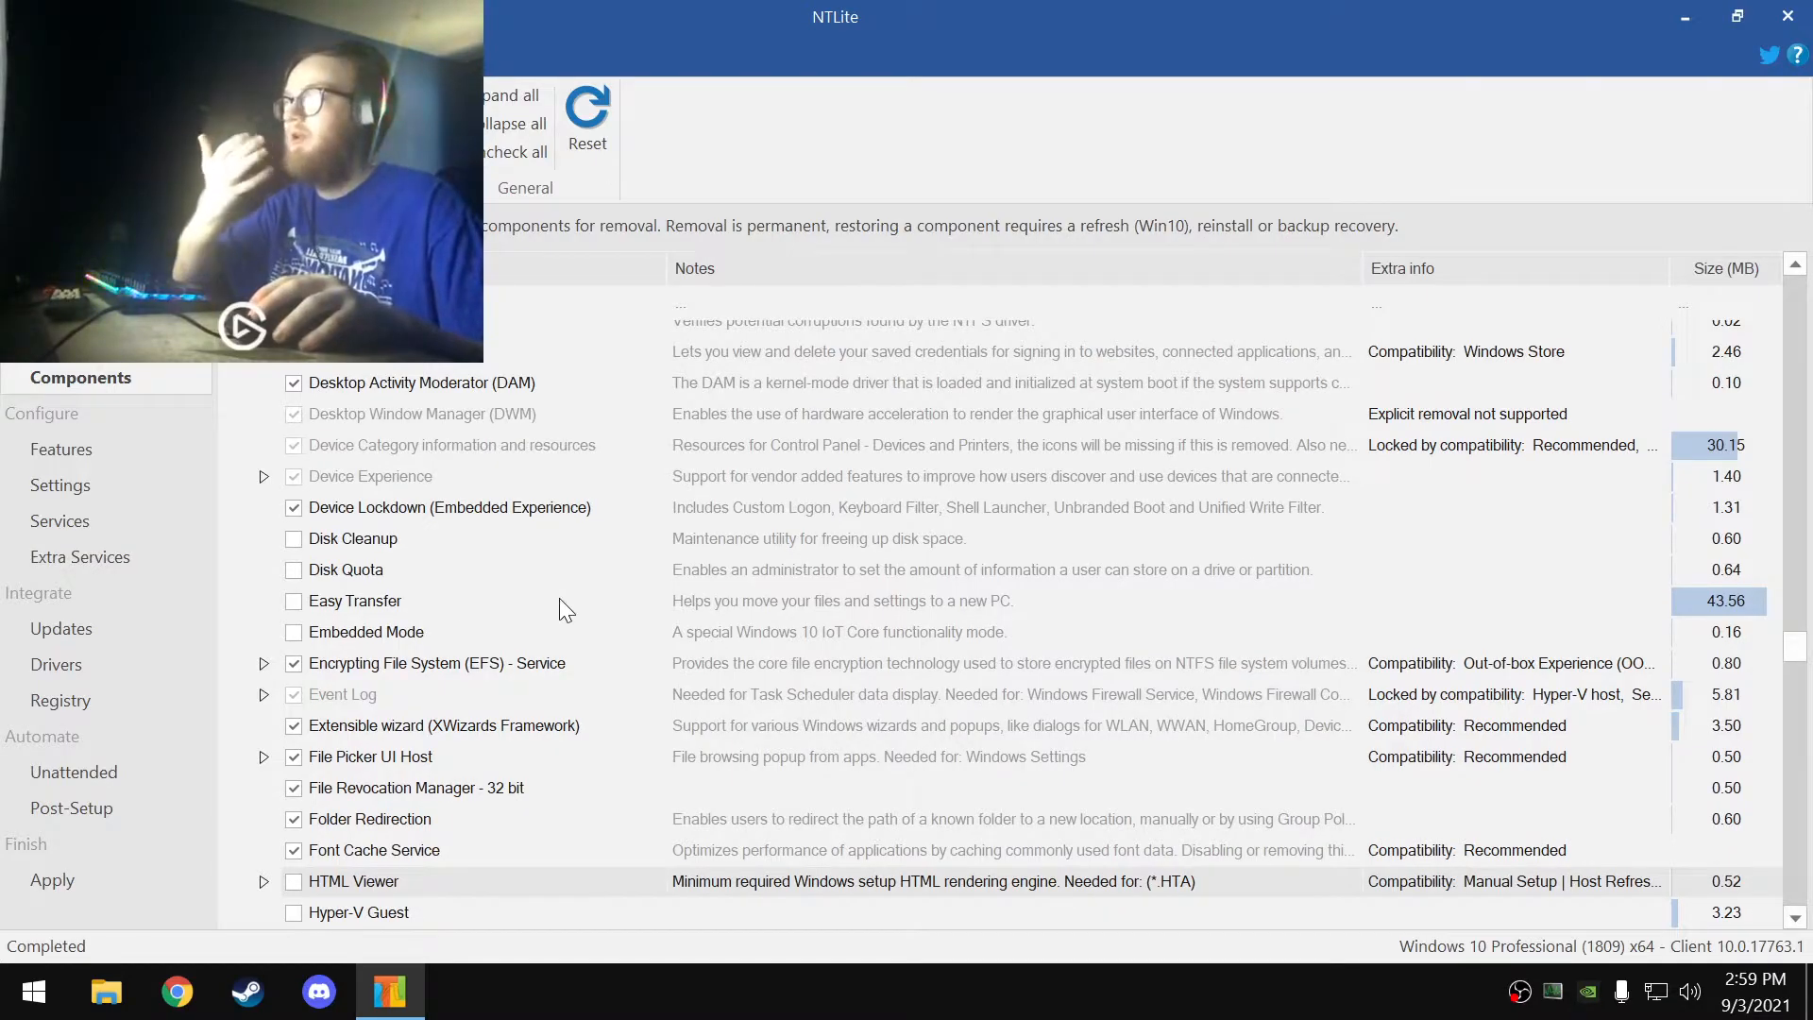
scroll(578, 597, "up", 3)
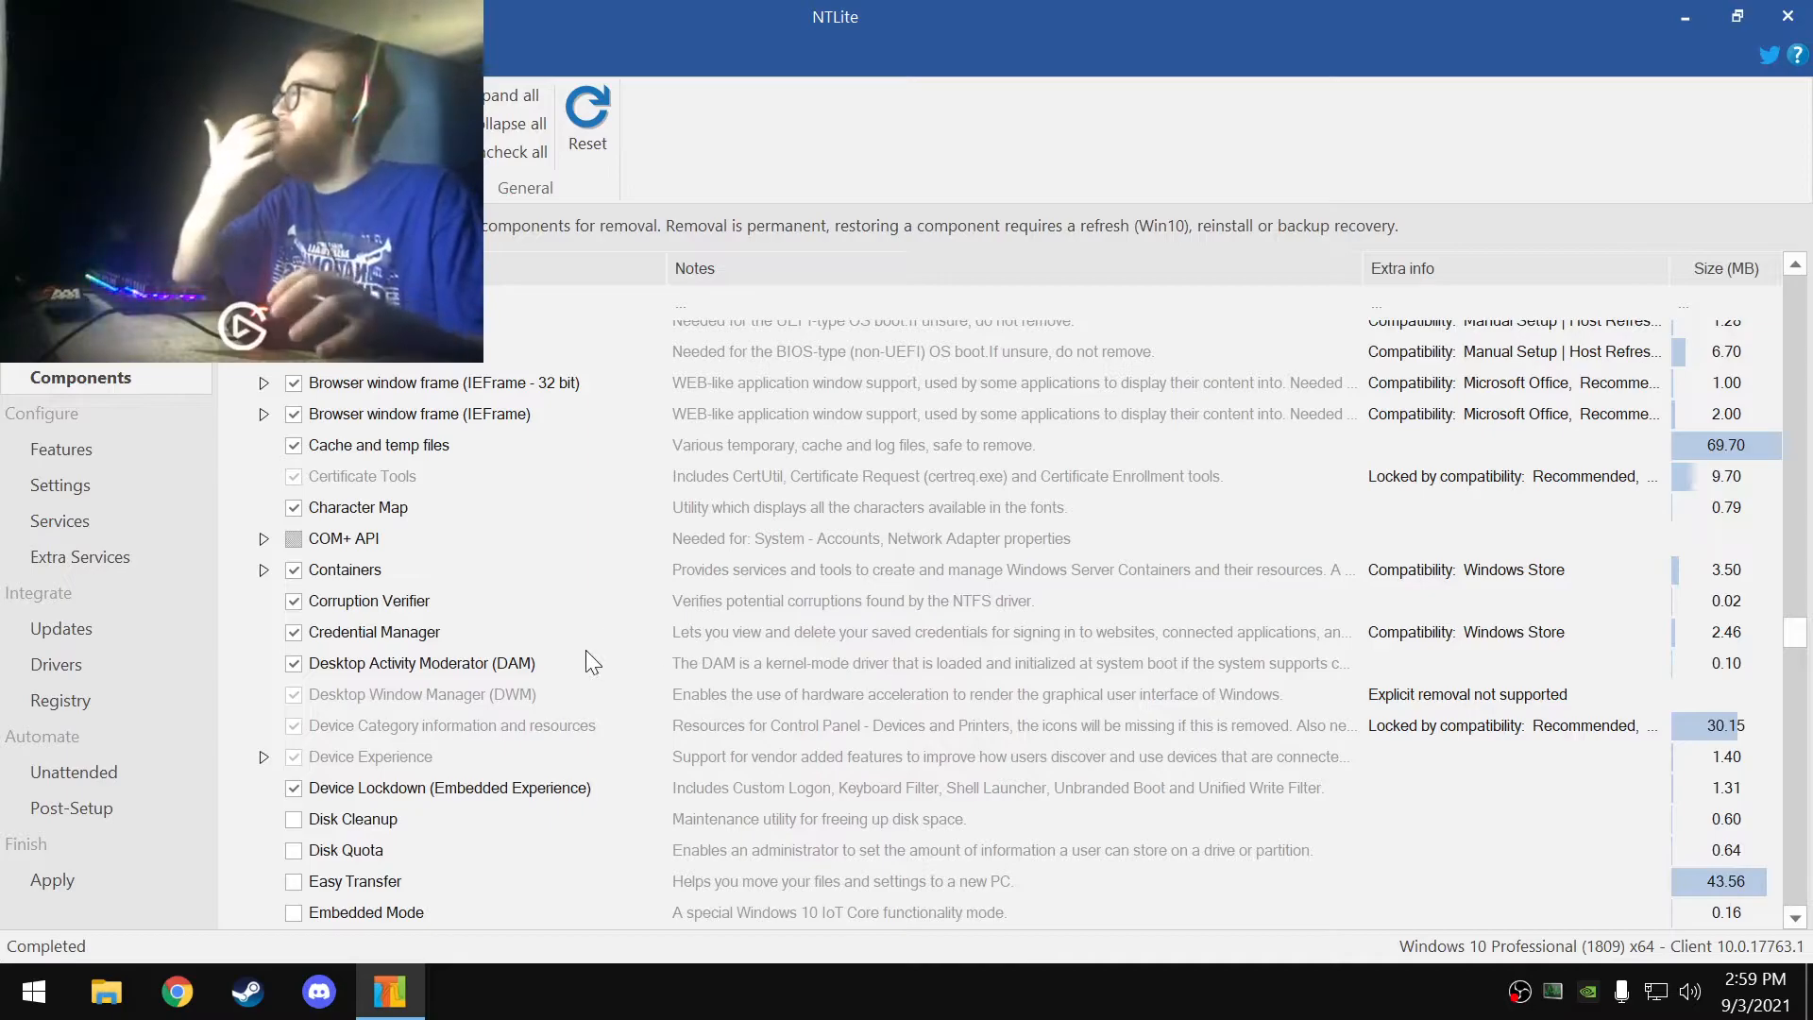
scroll(566, 660, "up", 1)
scroll(552, 660, "up", 2)
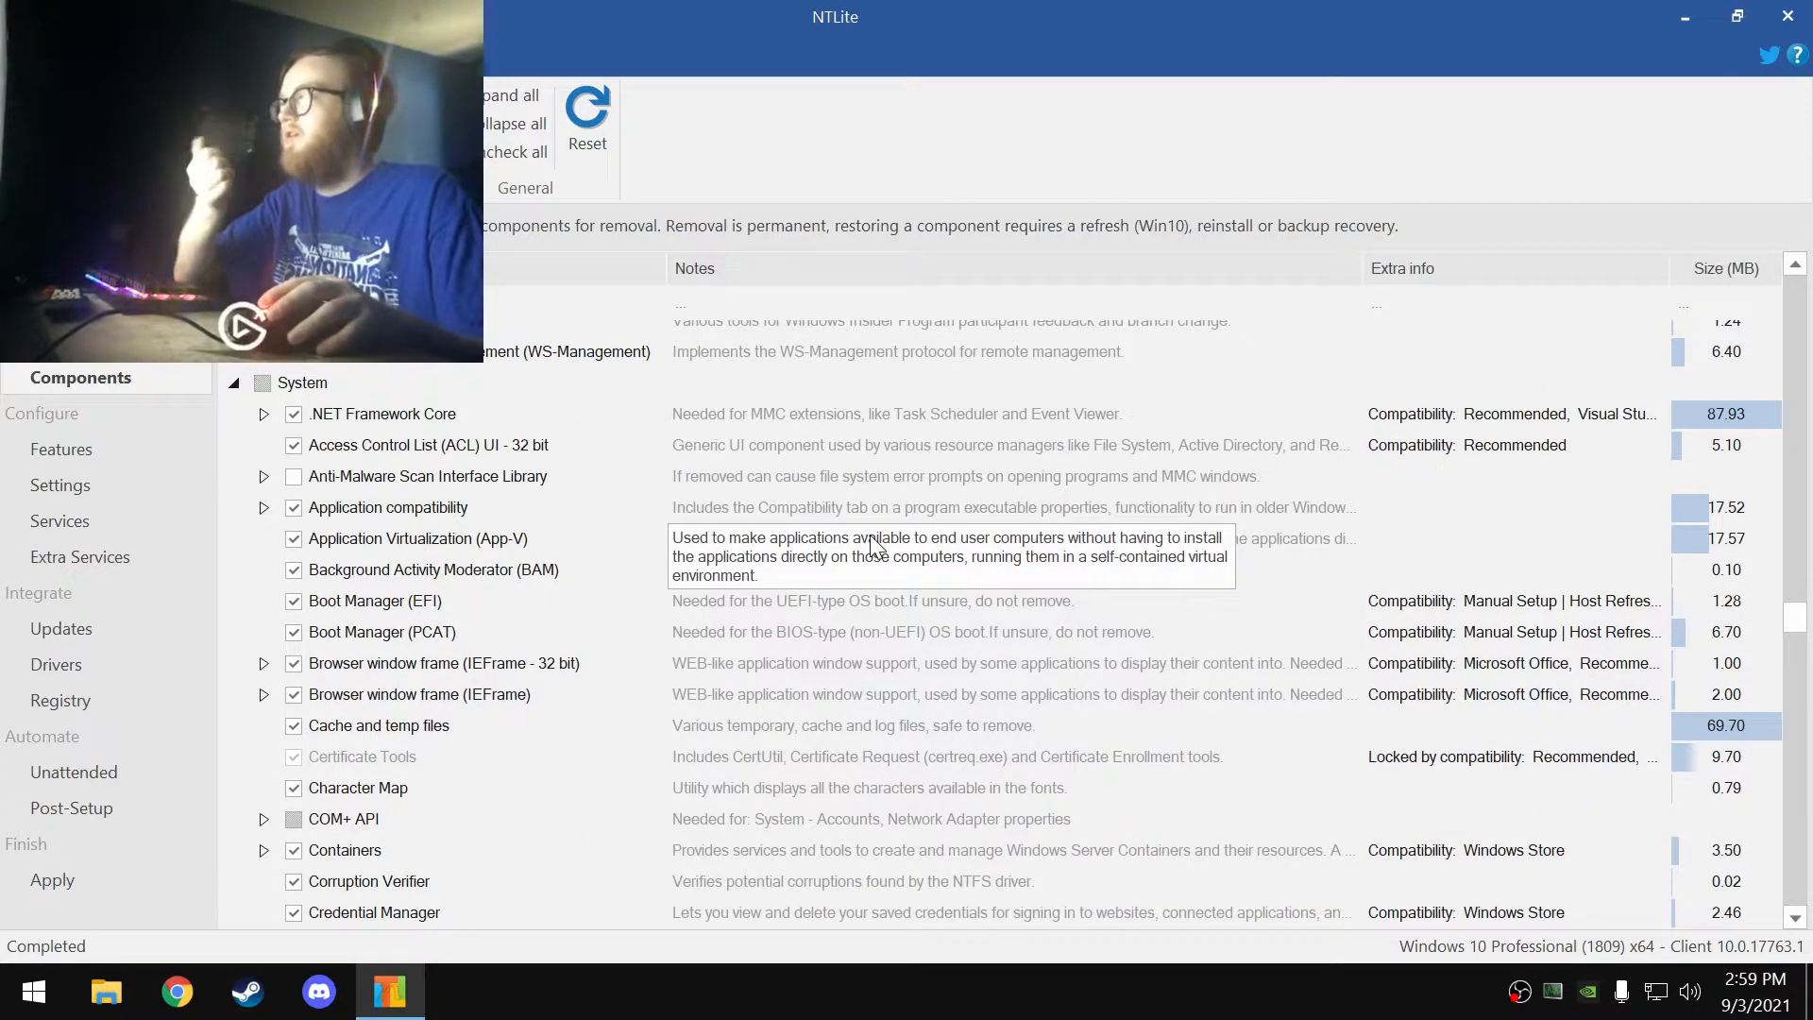
left_click(293, 538)
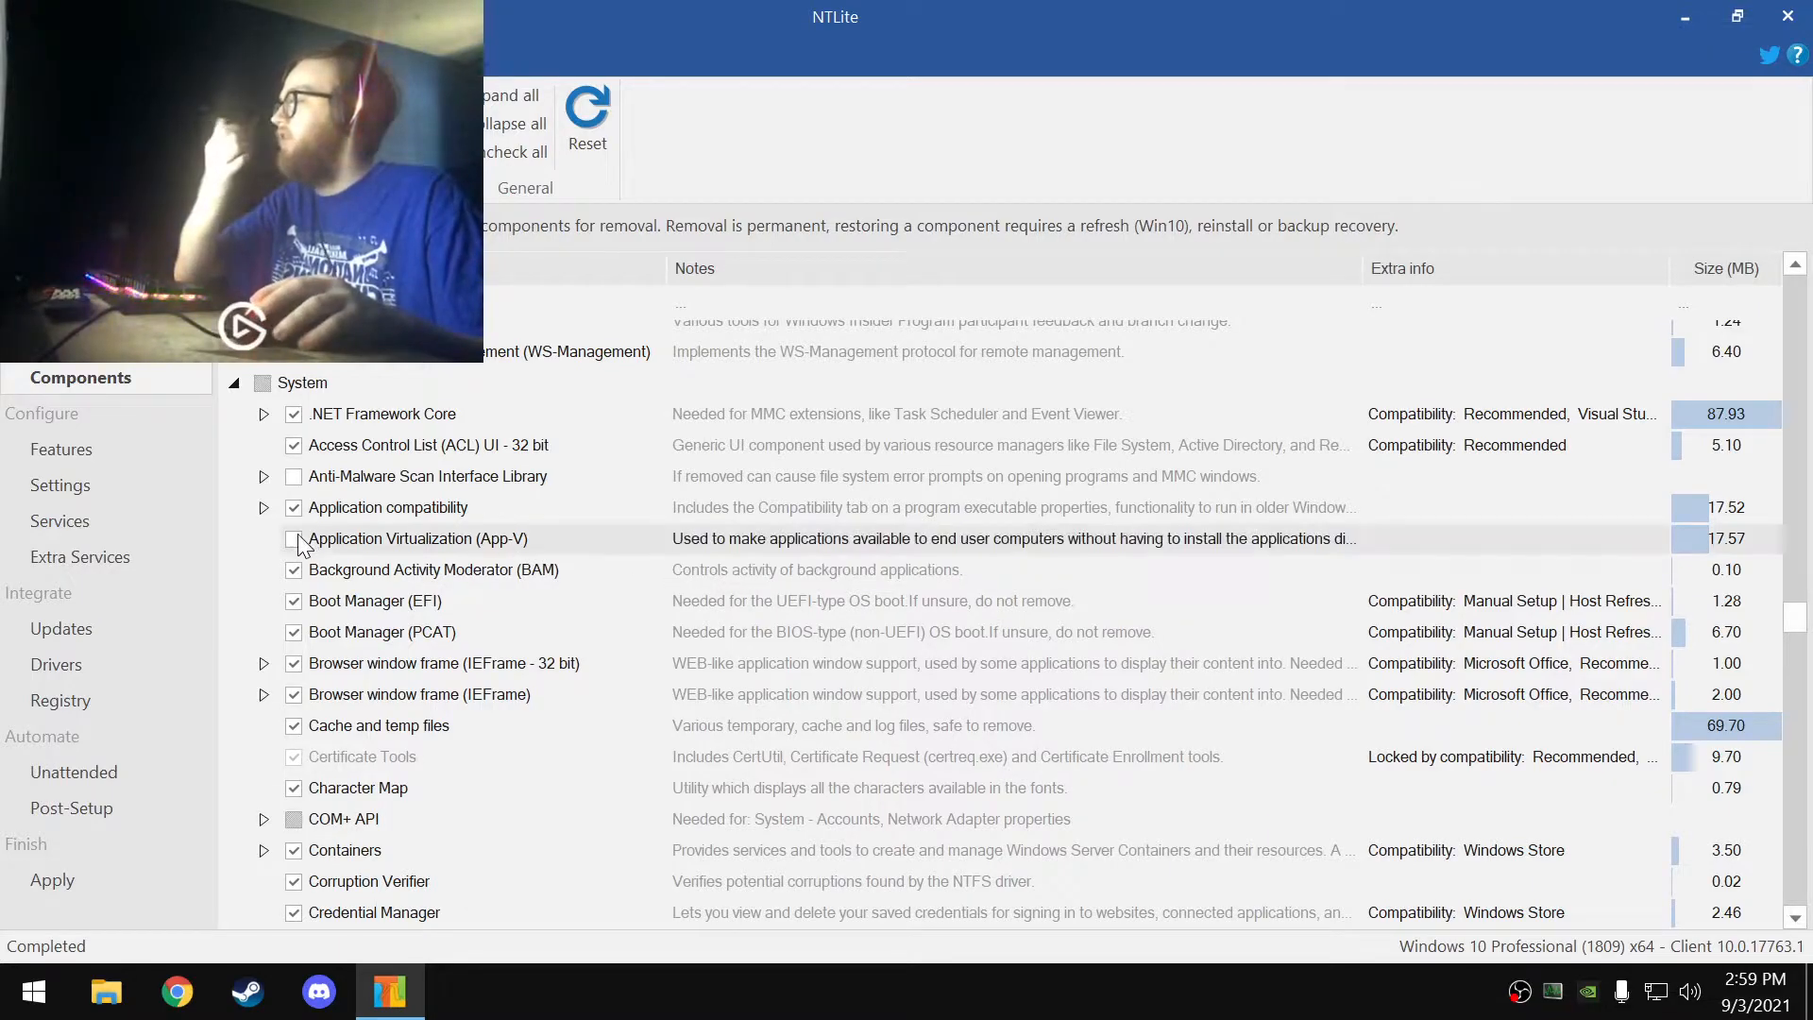
- Review the removal selections under Remoting and Privacy, Network and Multimedia, up to the language and keyboard components
scroll(544, 606, "up", 1)
scroll(547, 623, "up", 3)
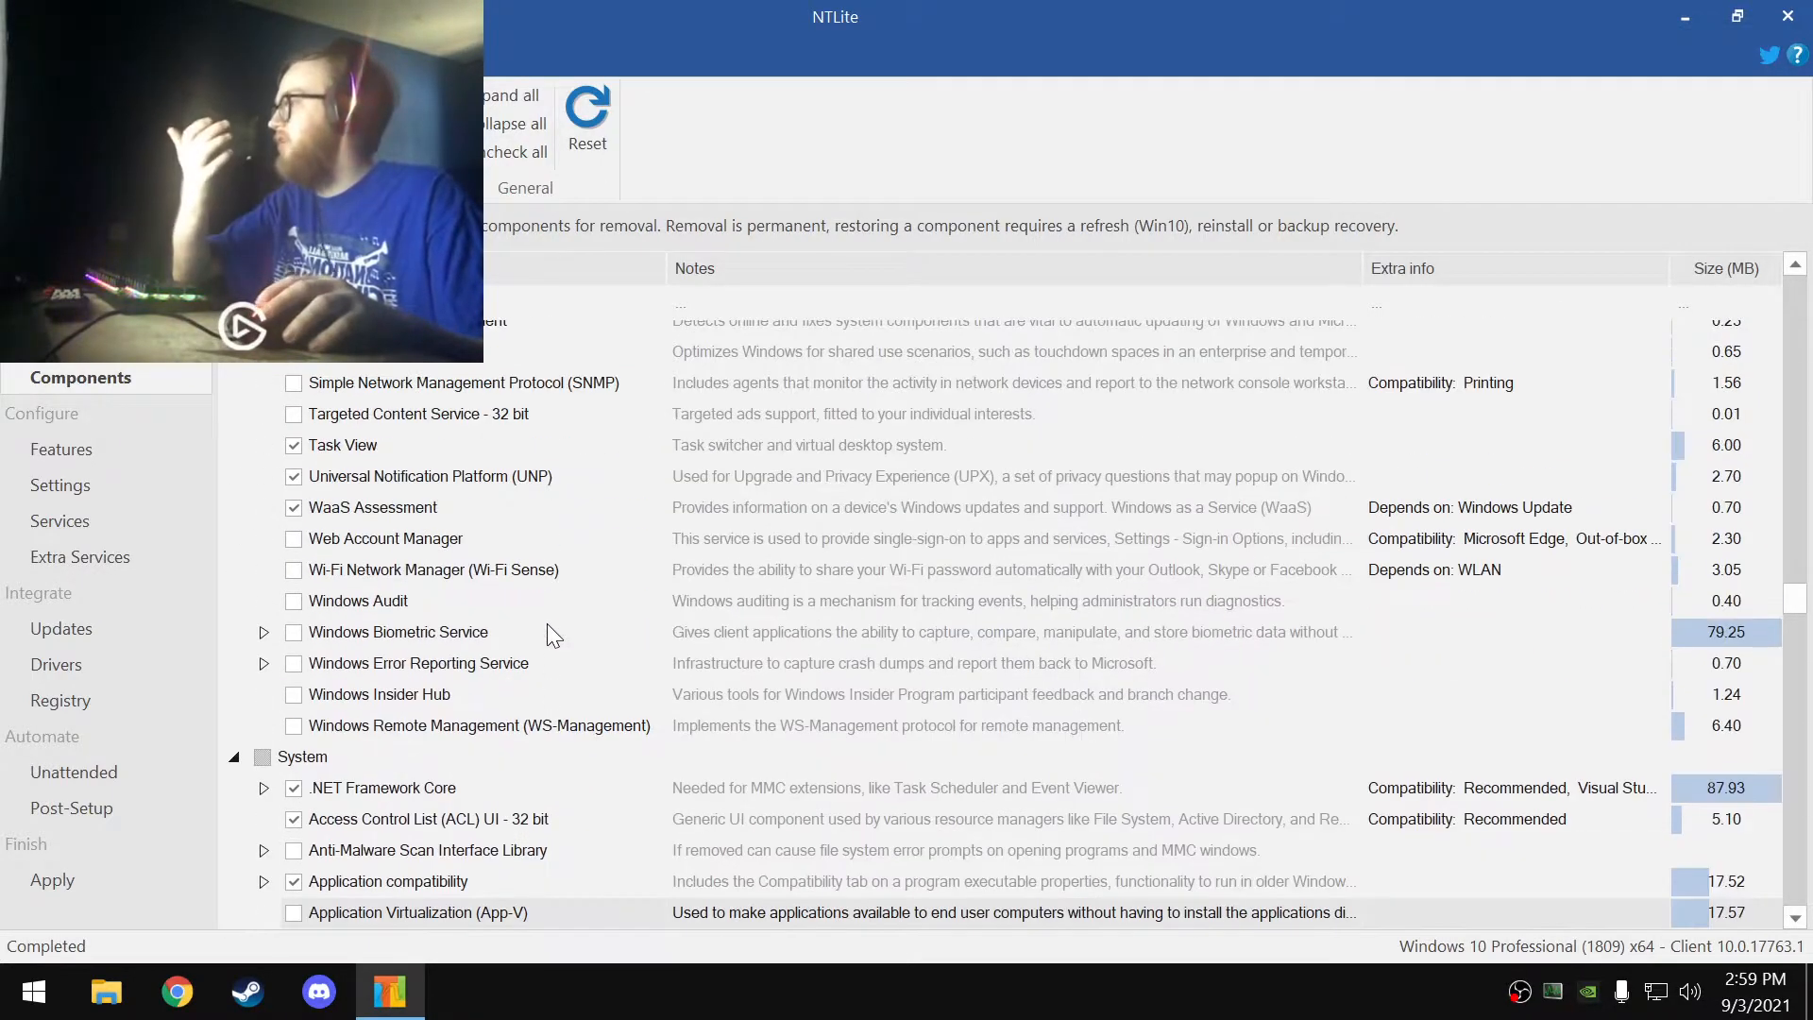
scroll(547, 623, "up", 4)
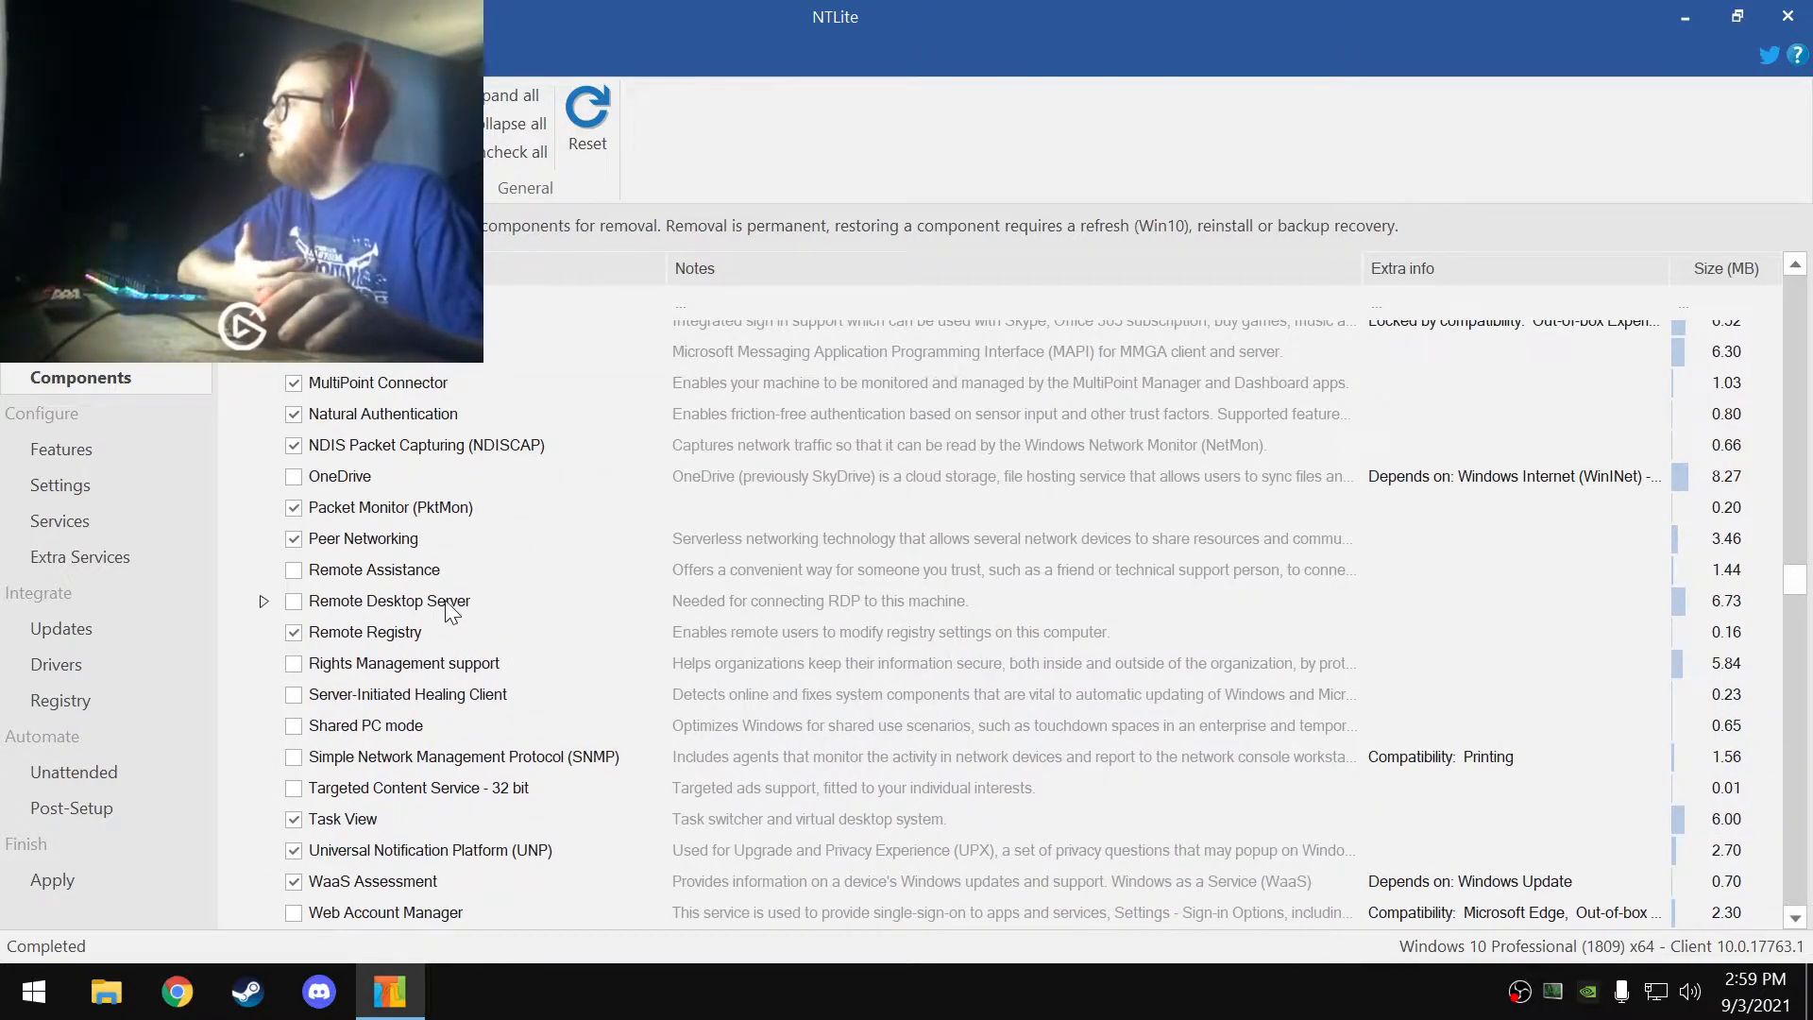
scroll(480, 614, "up", 4)
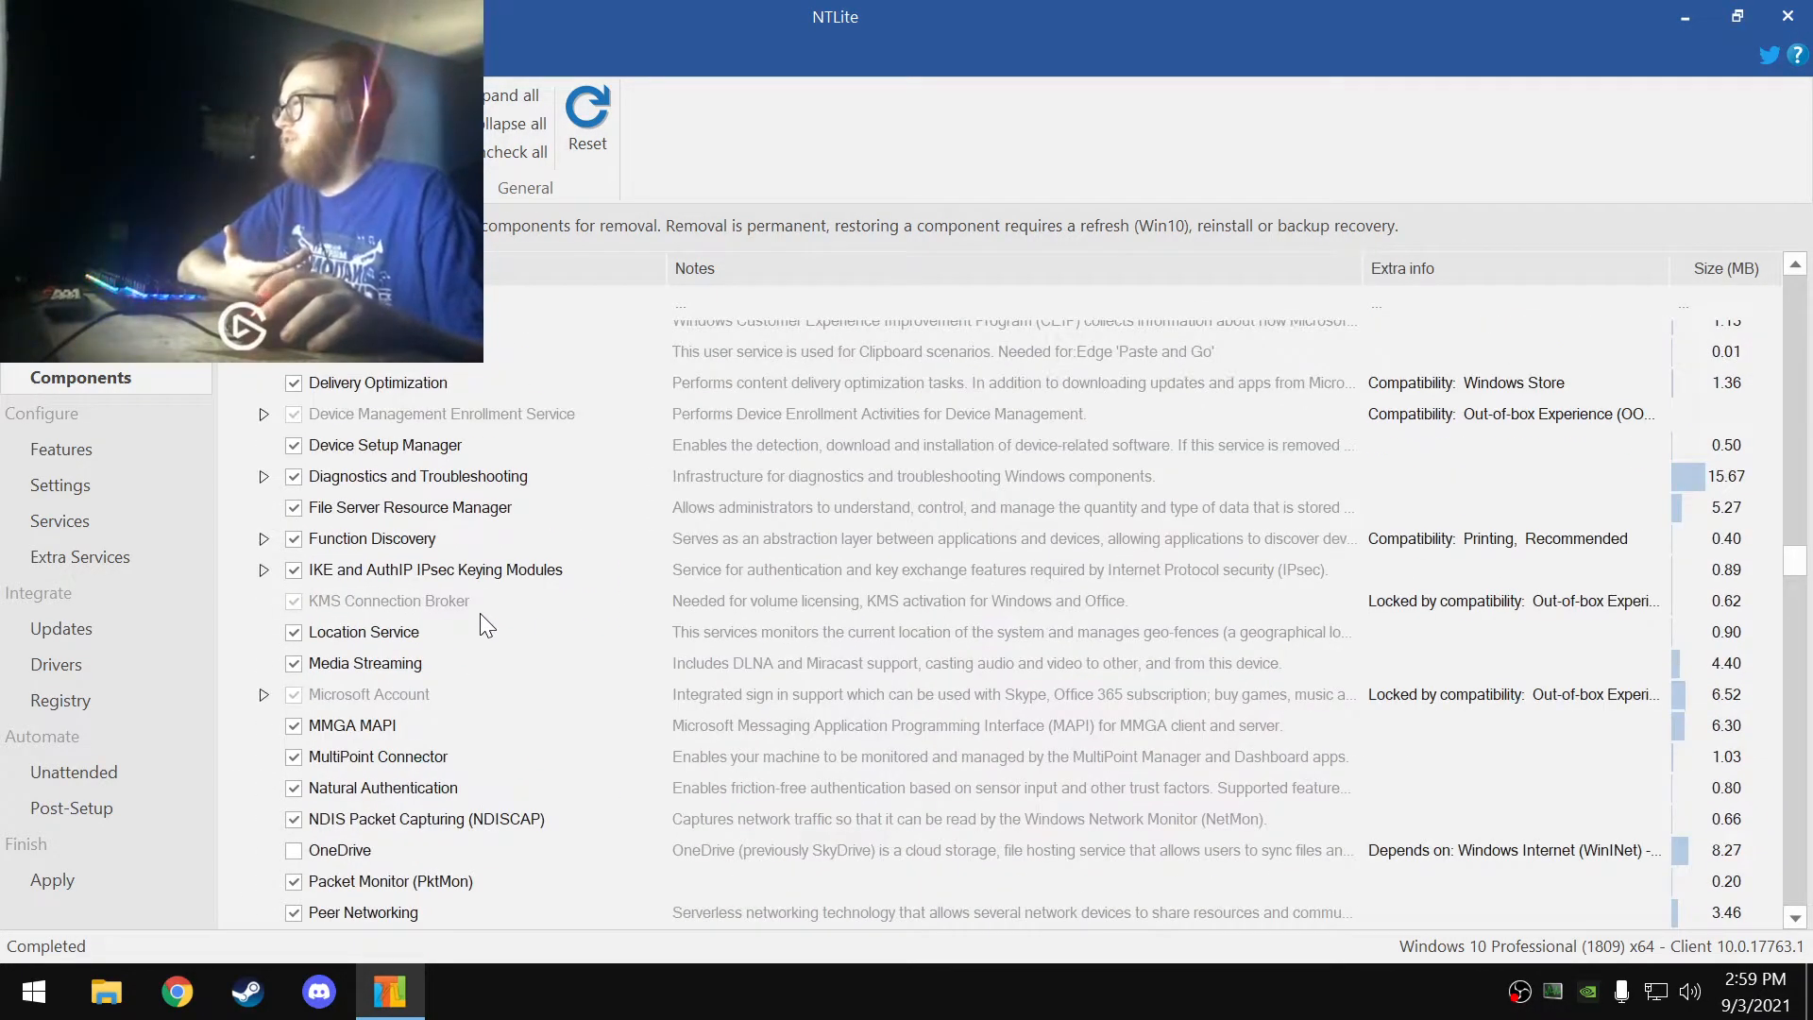
scroll(479, 614, "up", 2)
scroll(481, 616, "up", 3)
scroll(485, 631, "up", 5)
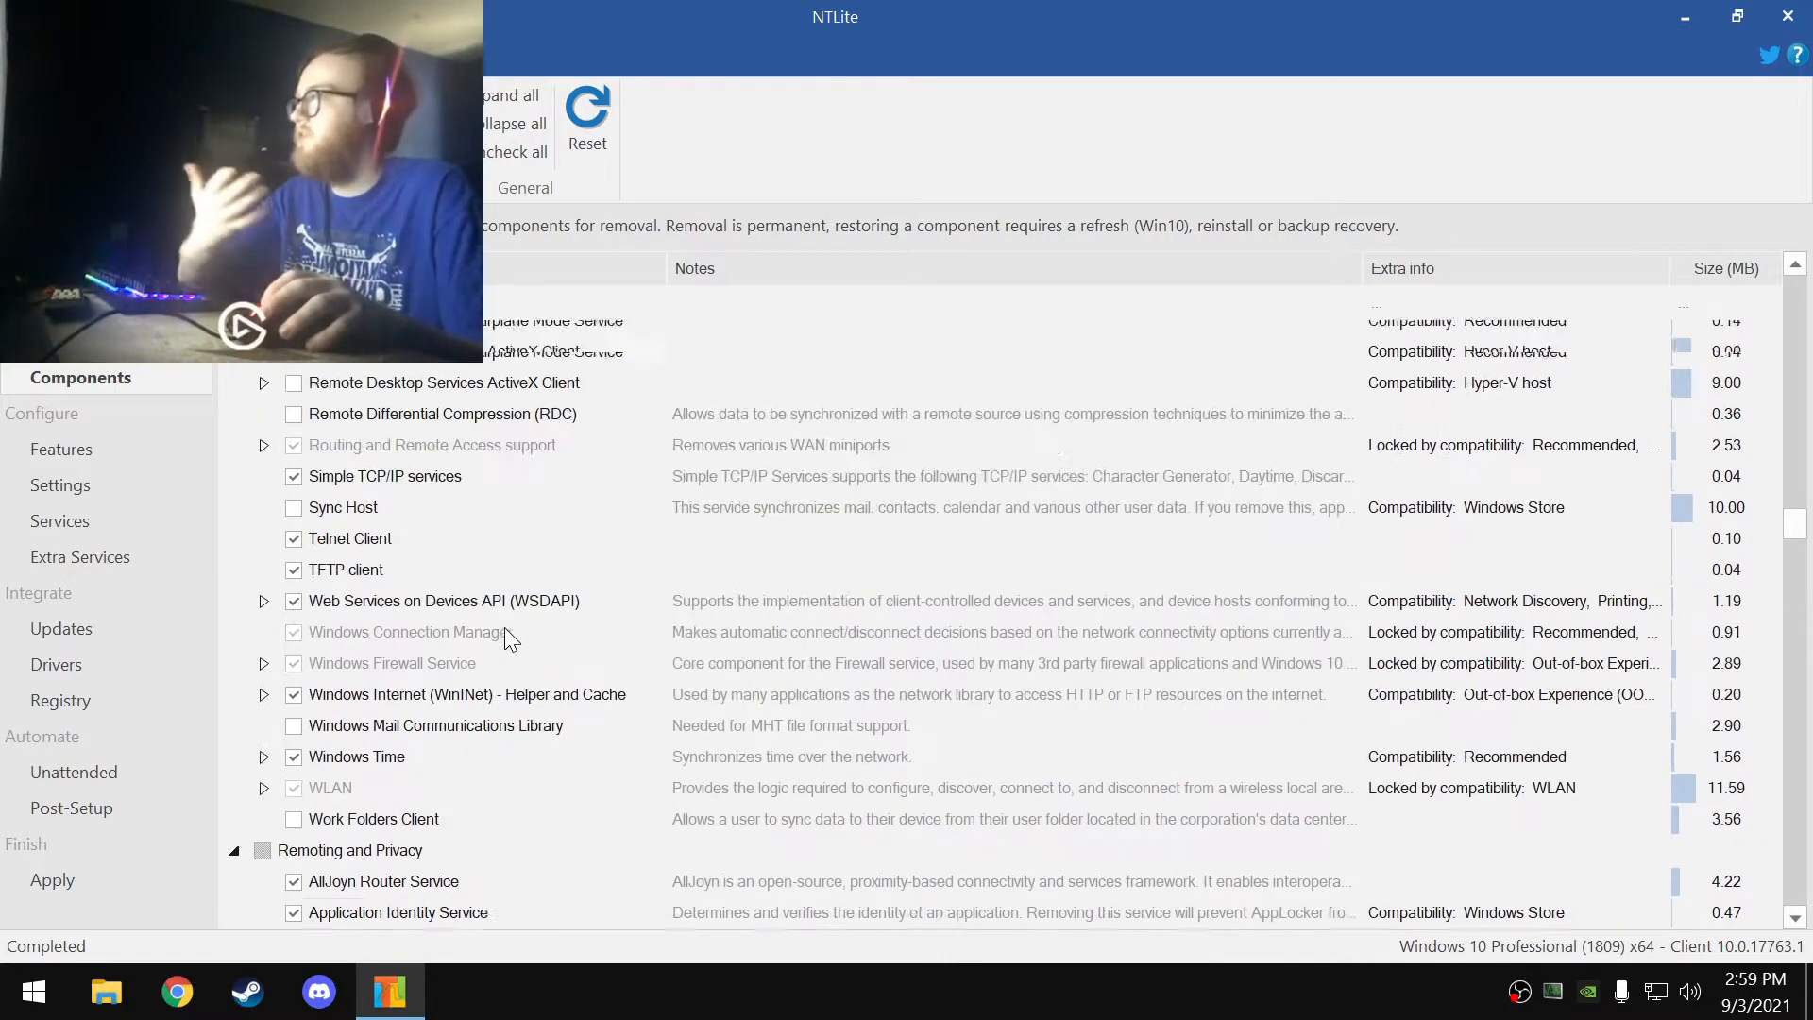
scroll(535, 643, "down", 1)
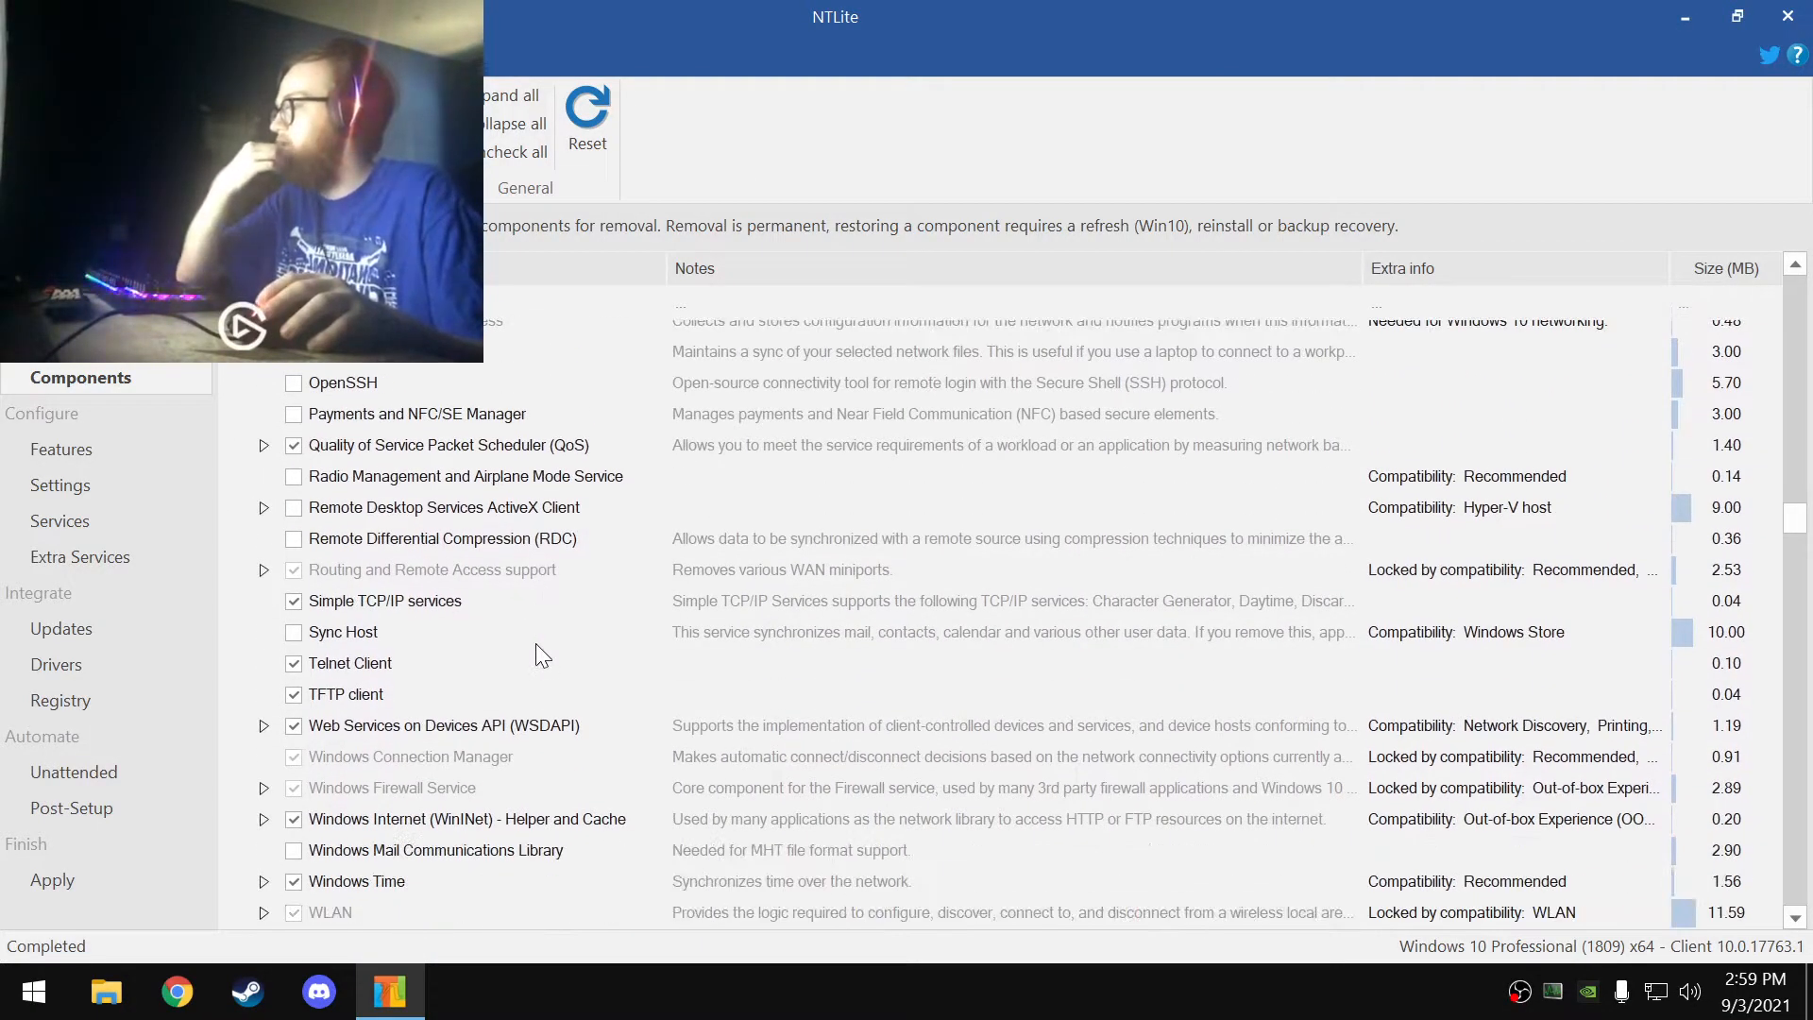
scroll(536, 643, "up", 1)
scroll(527, 654, "up", 4)
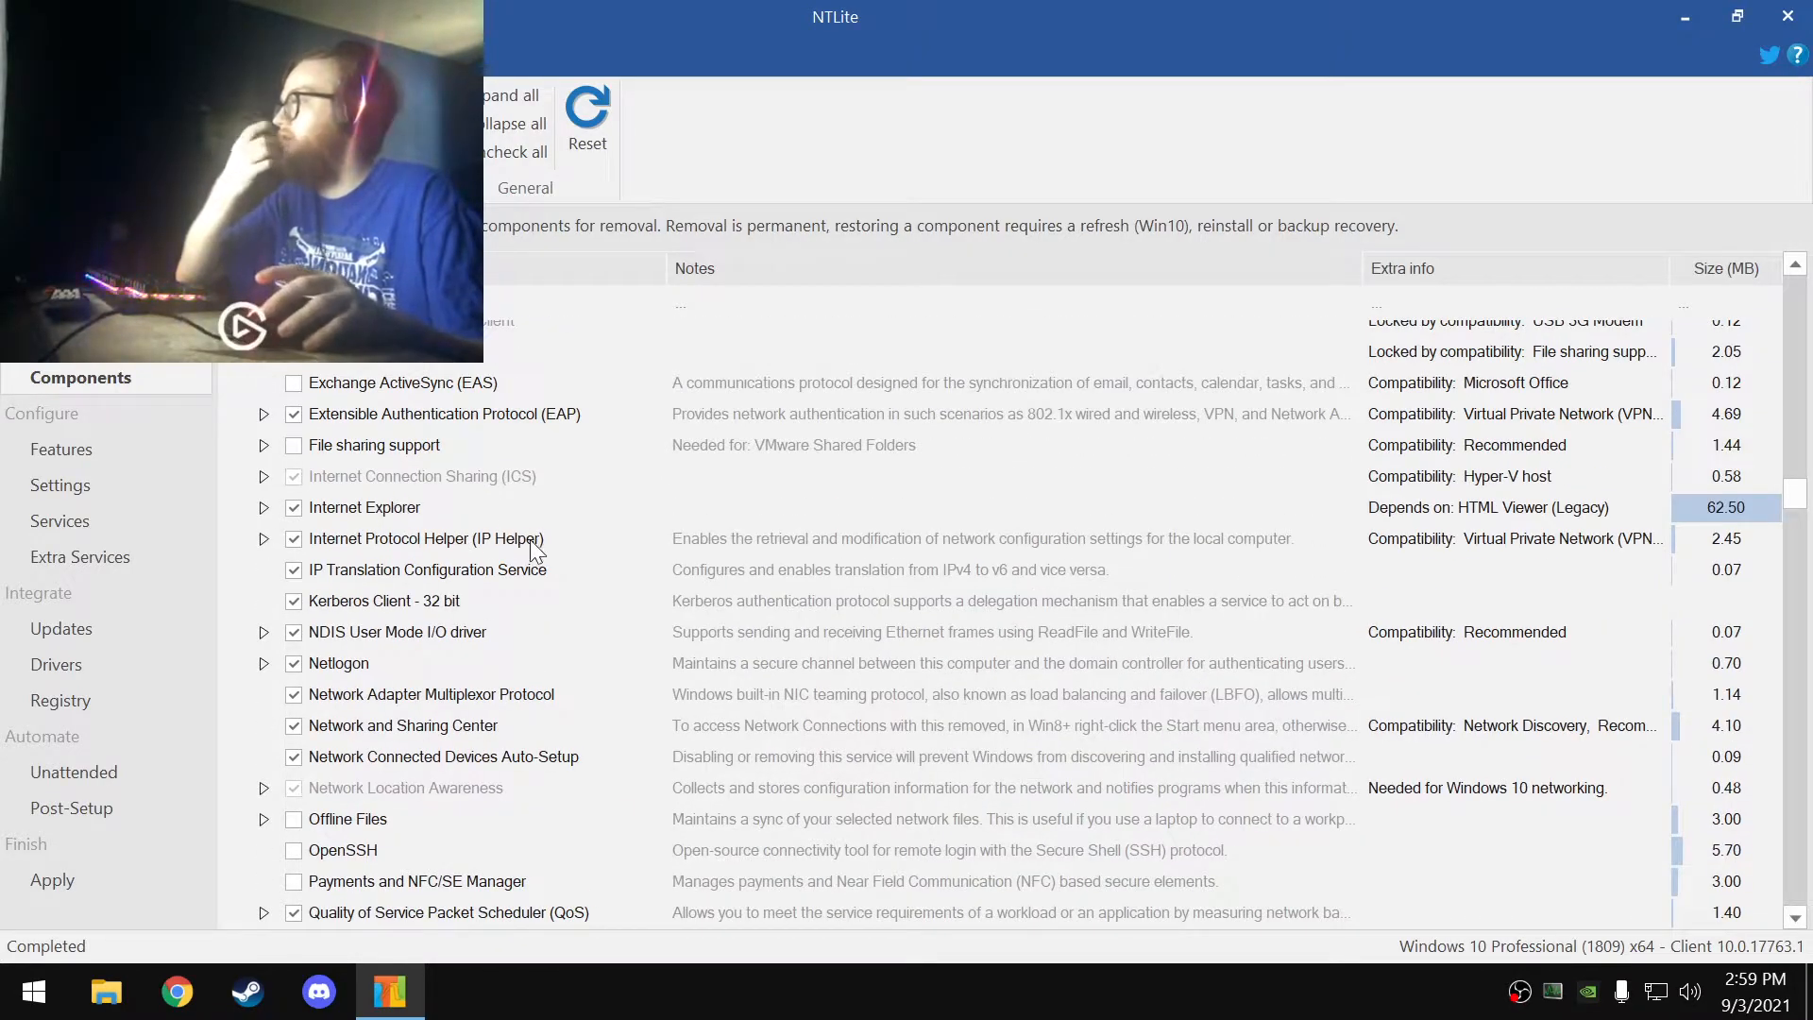
scroll(543, 549, "up", 3)
scroll(546, 550, "up", 4)
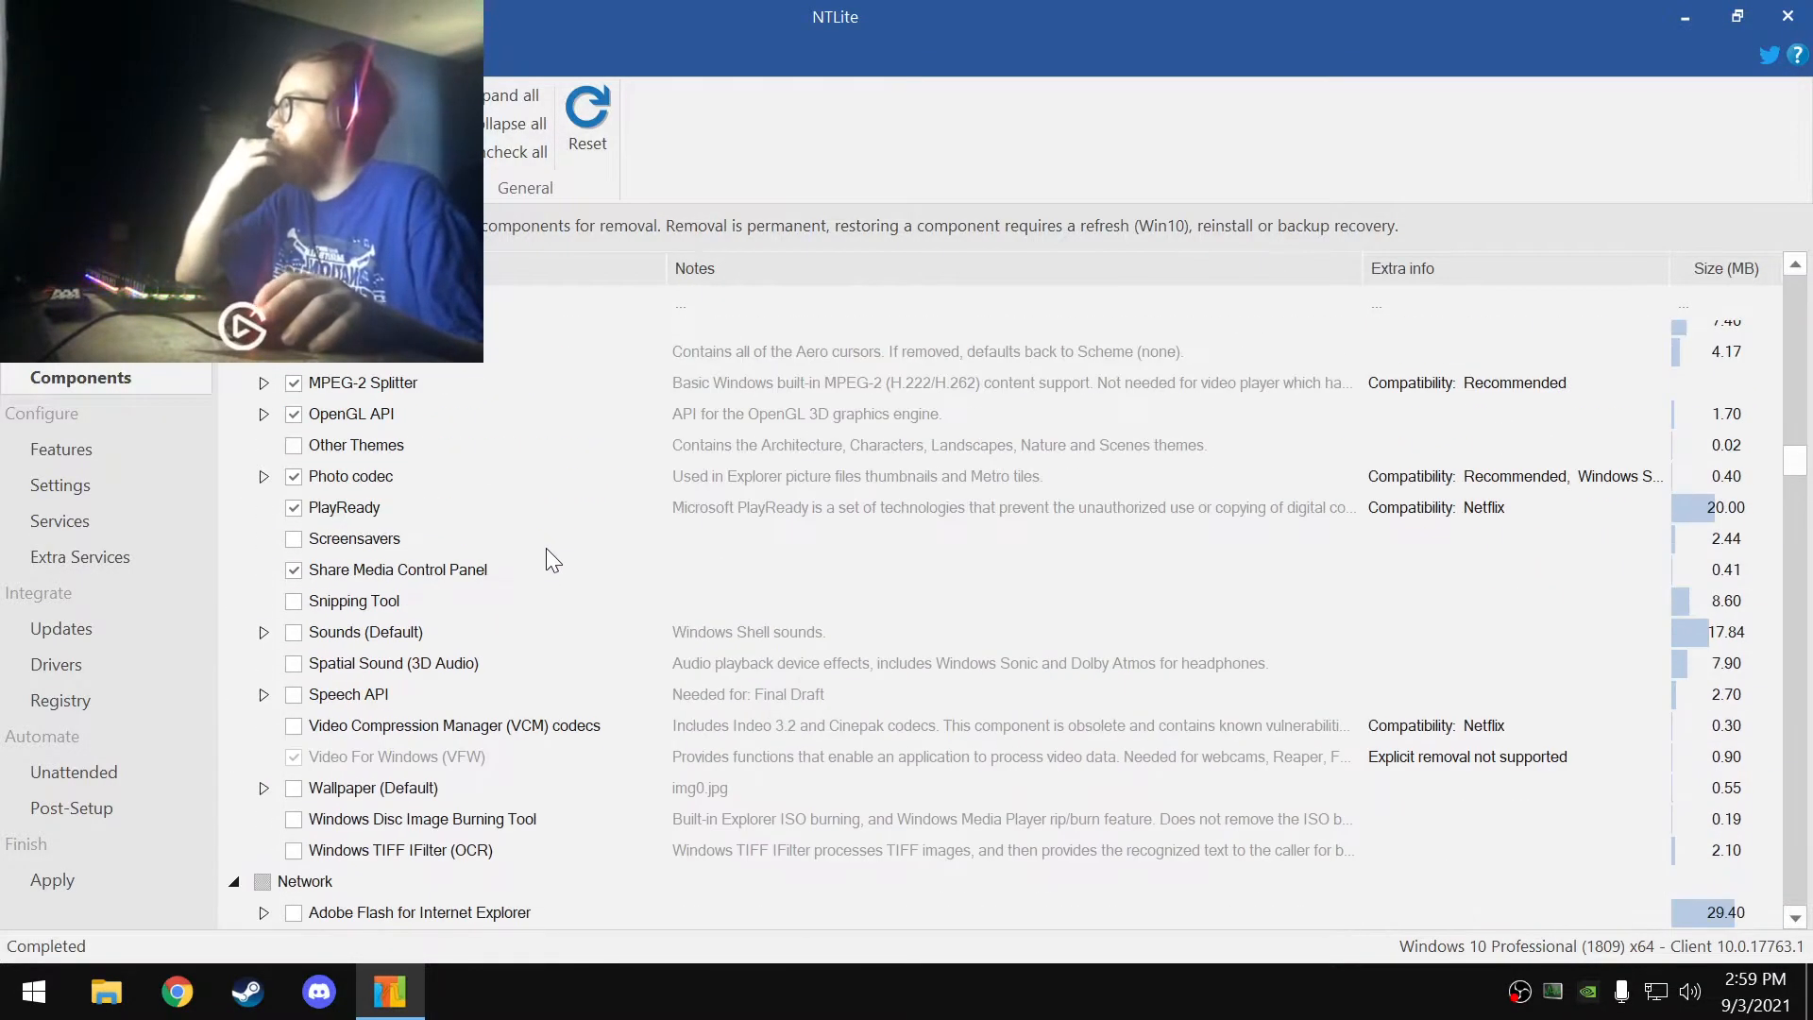
scroll(546, 549, "down", 2)
scroll(545, 553, "up", 2)
scroll(546, 558, "up", 10)
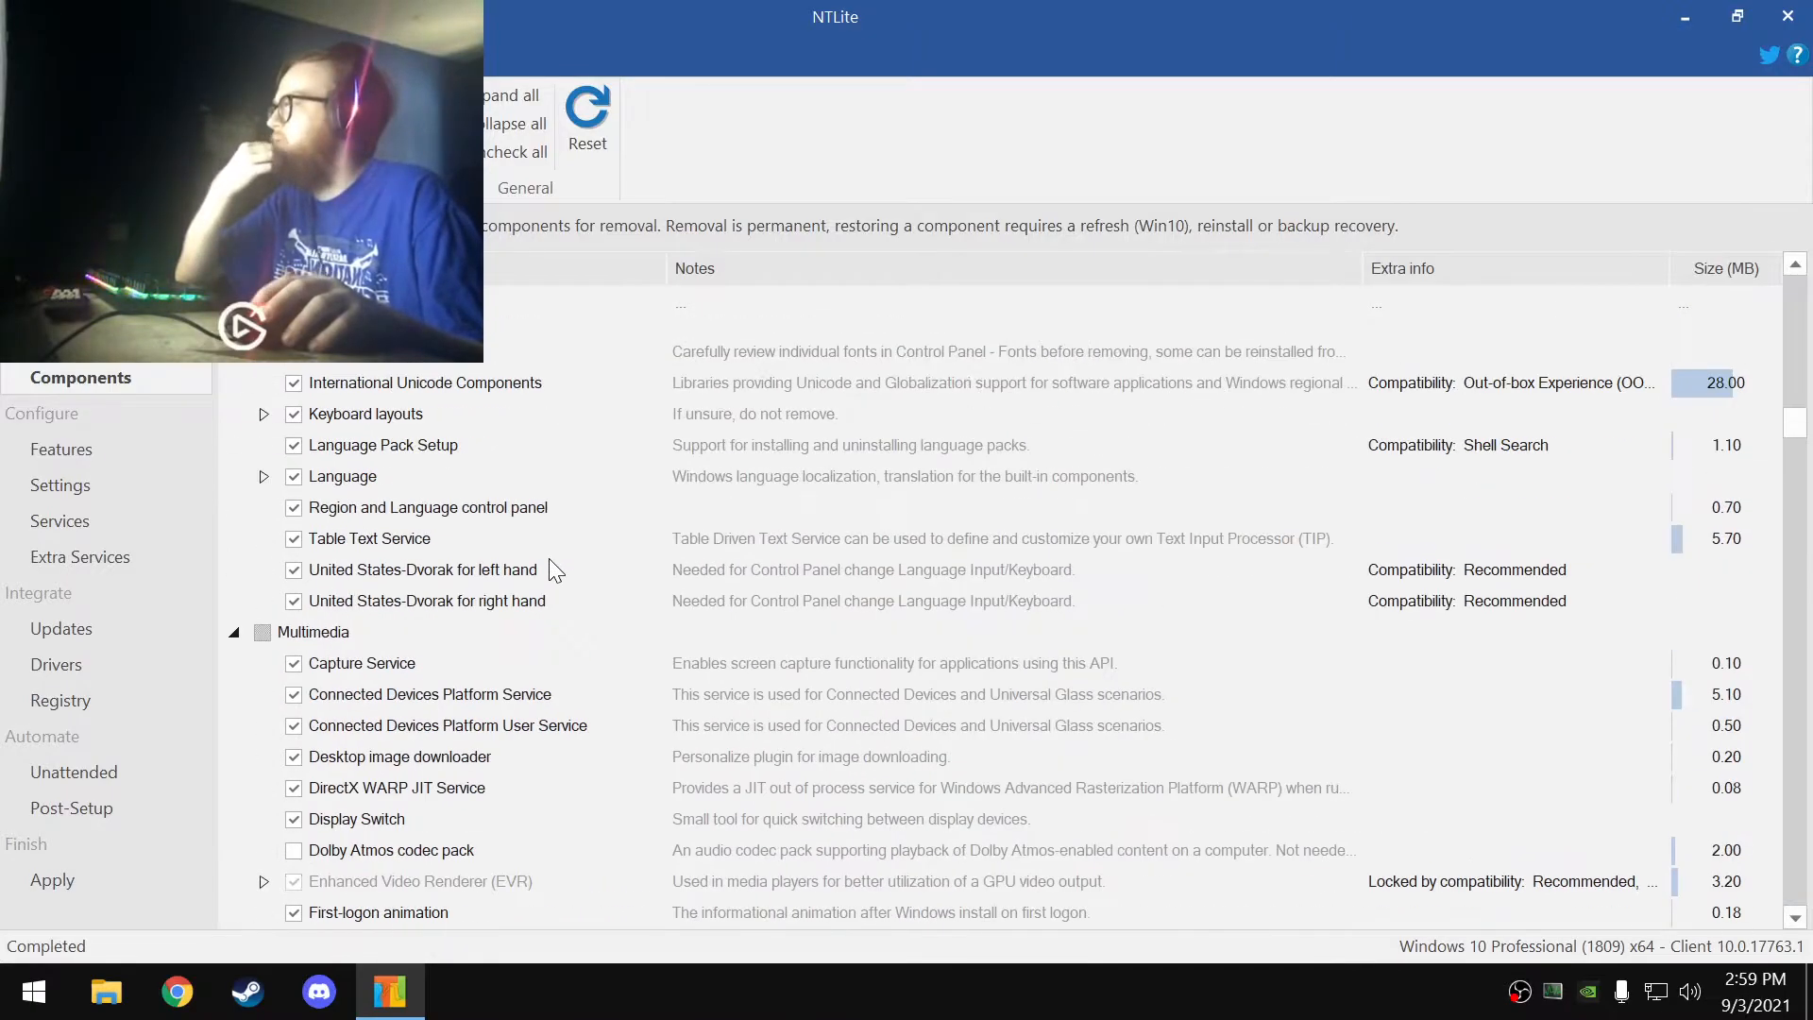
- Recheck the removal selections from Multimedia down through Network, Remoting and Privacy, System and Windows Apps
scroll(553, 566, "down", 8)
scroll(558, 564, "down", 10)
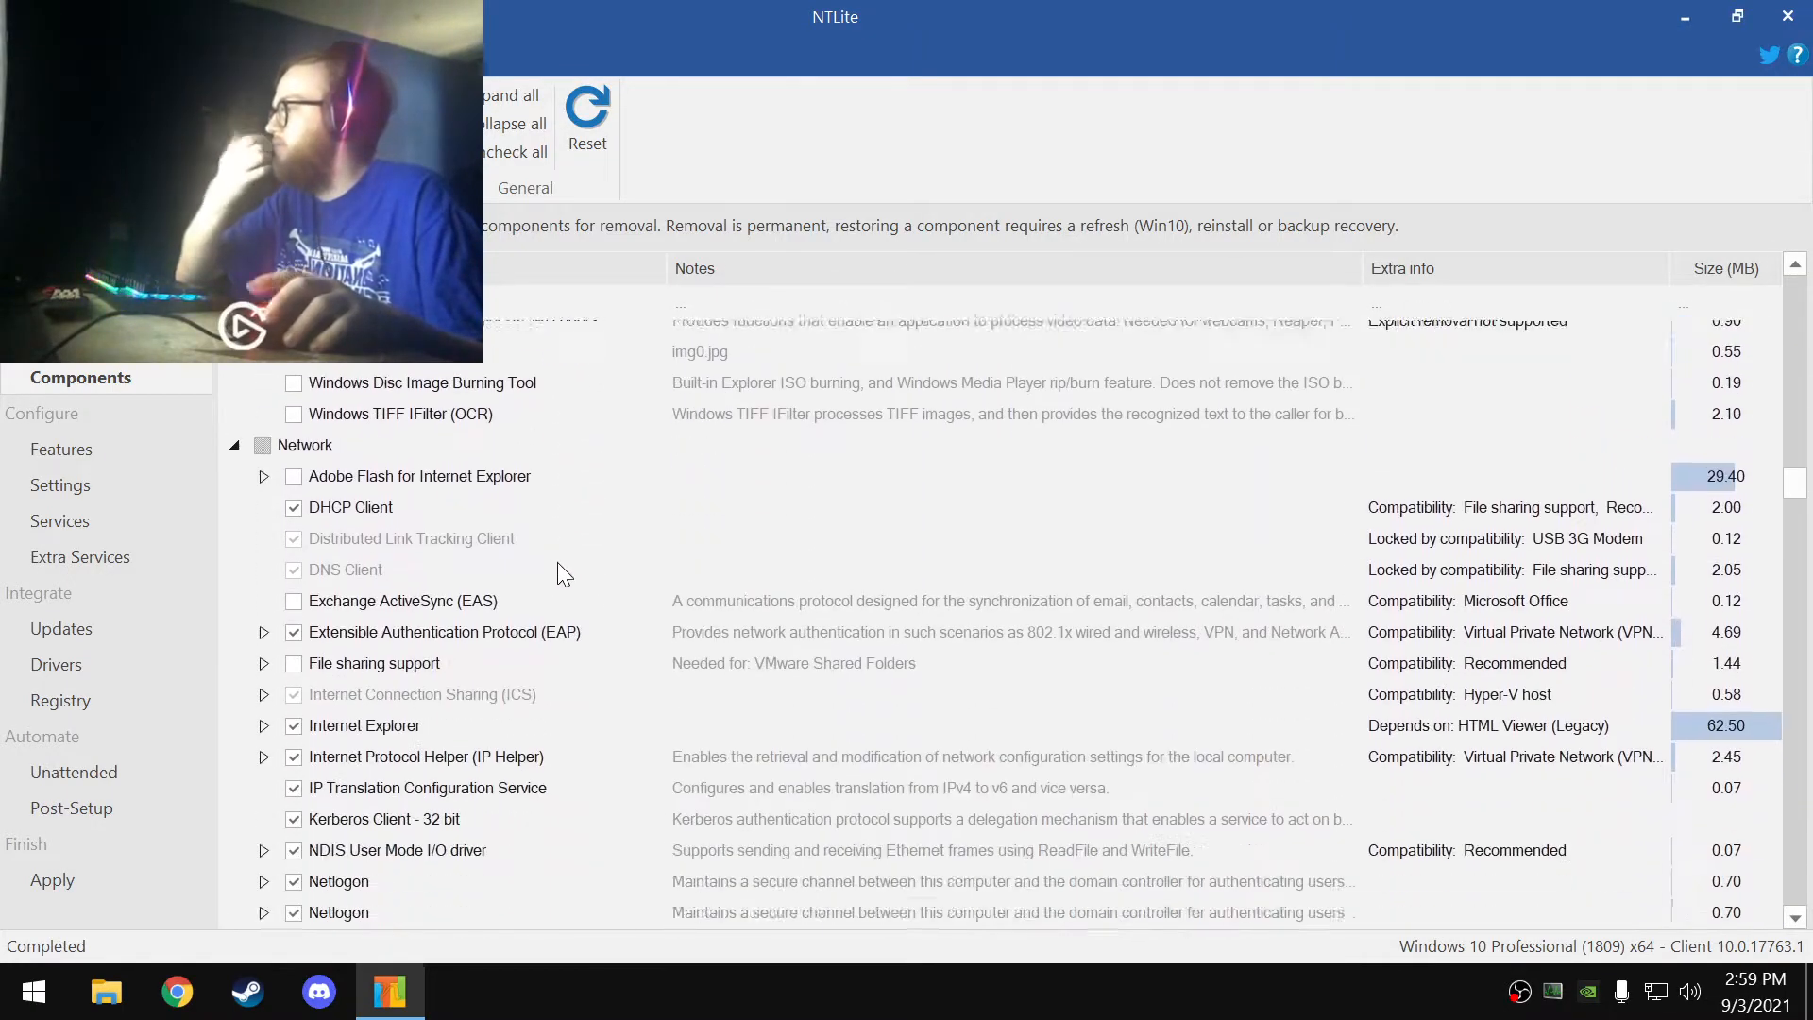
scroll(555, 573, "up", 4)
scroll(555, 576, "down", 20)
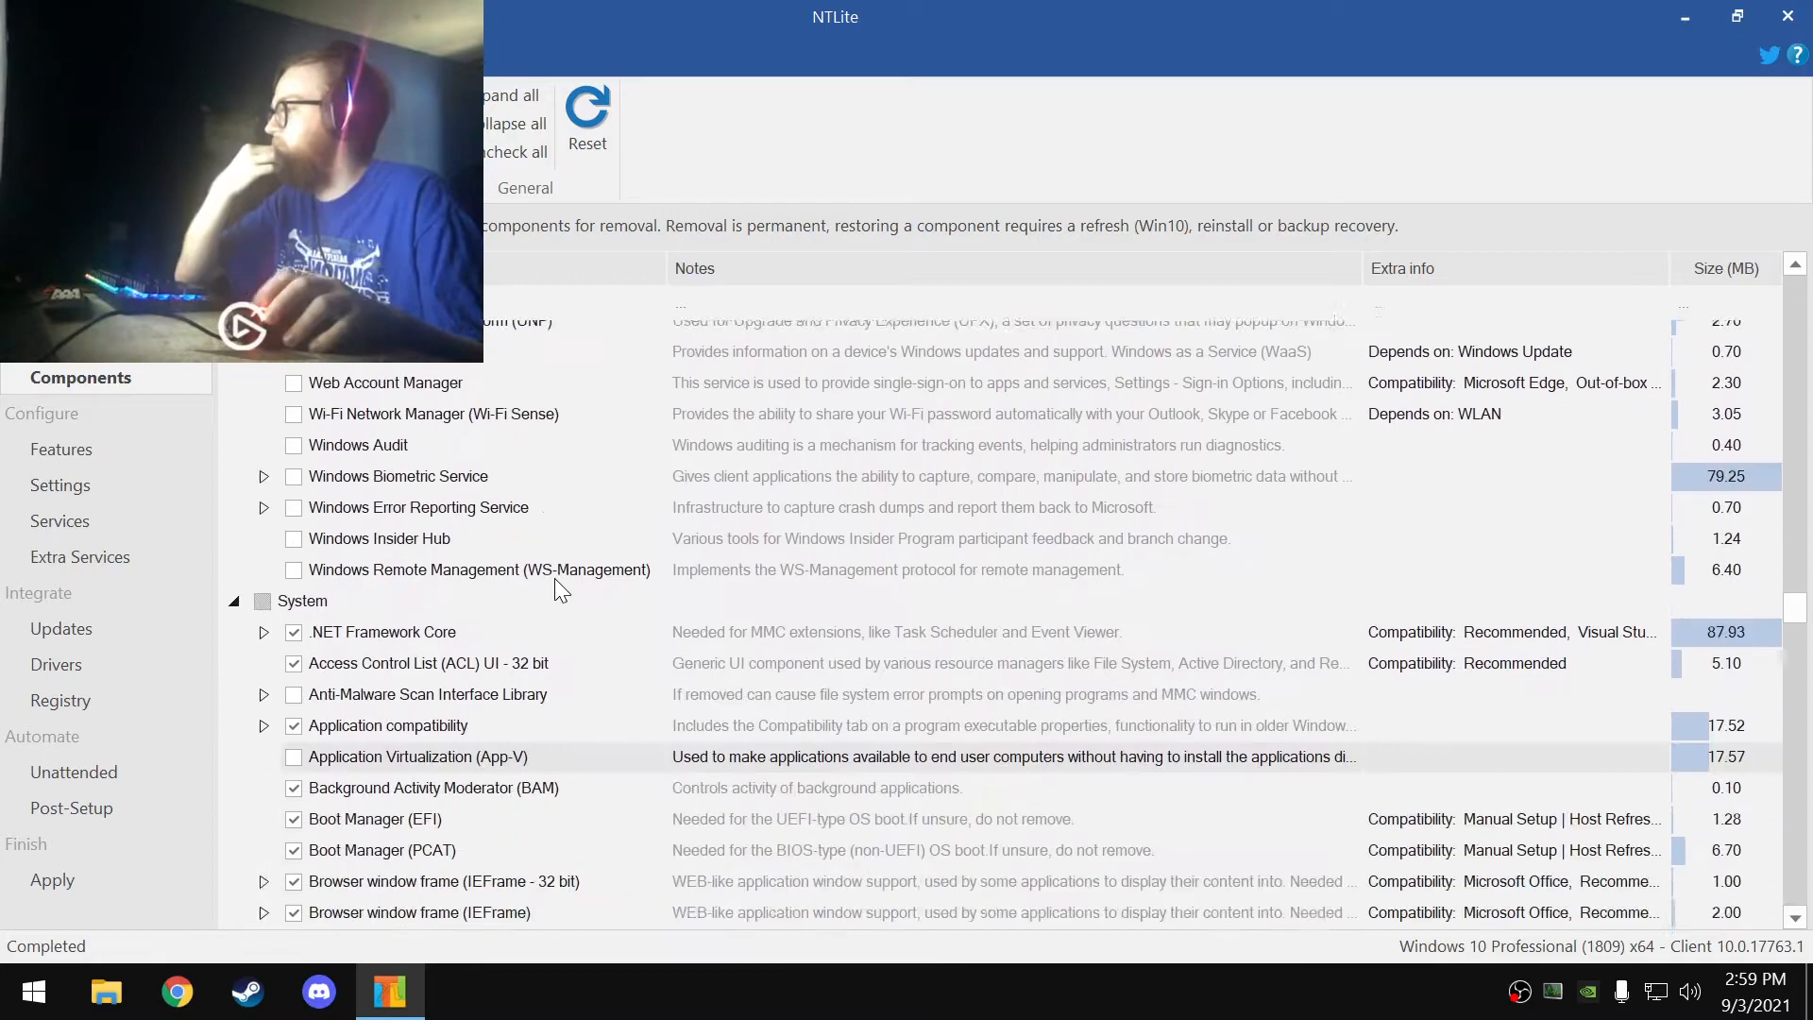
scroll(551, 601, "down", 15)
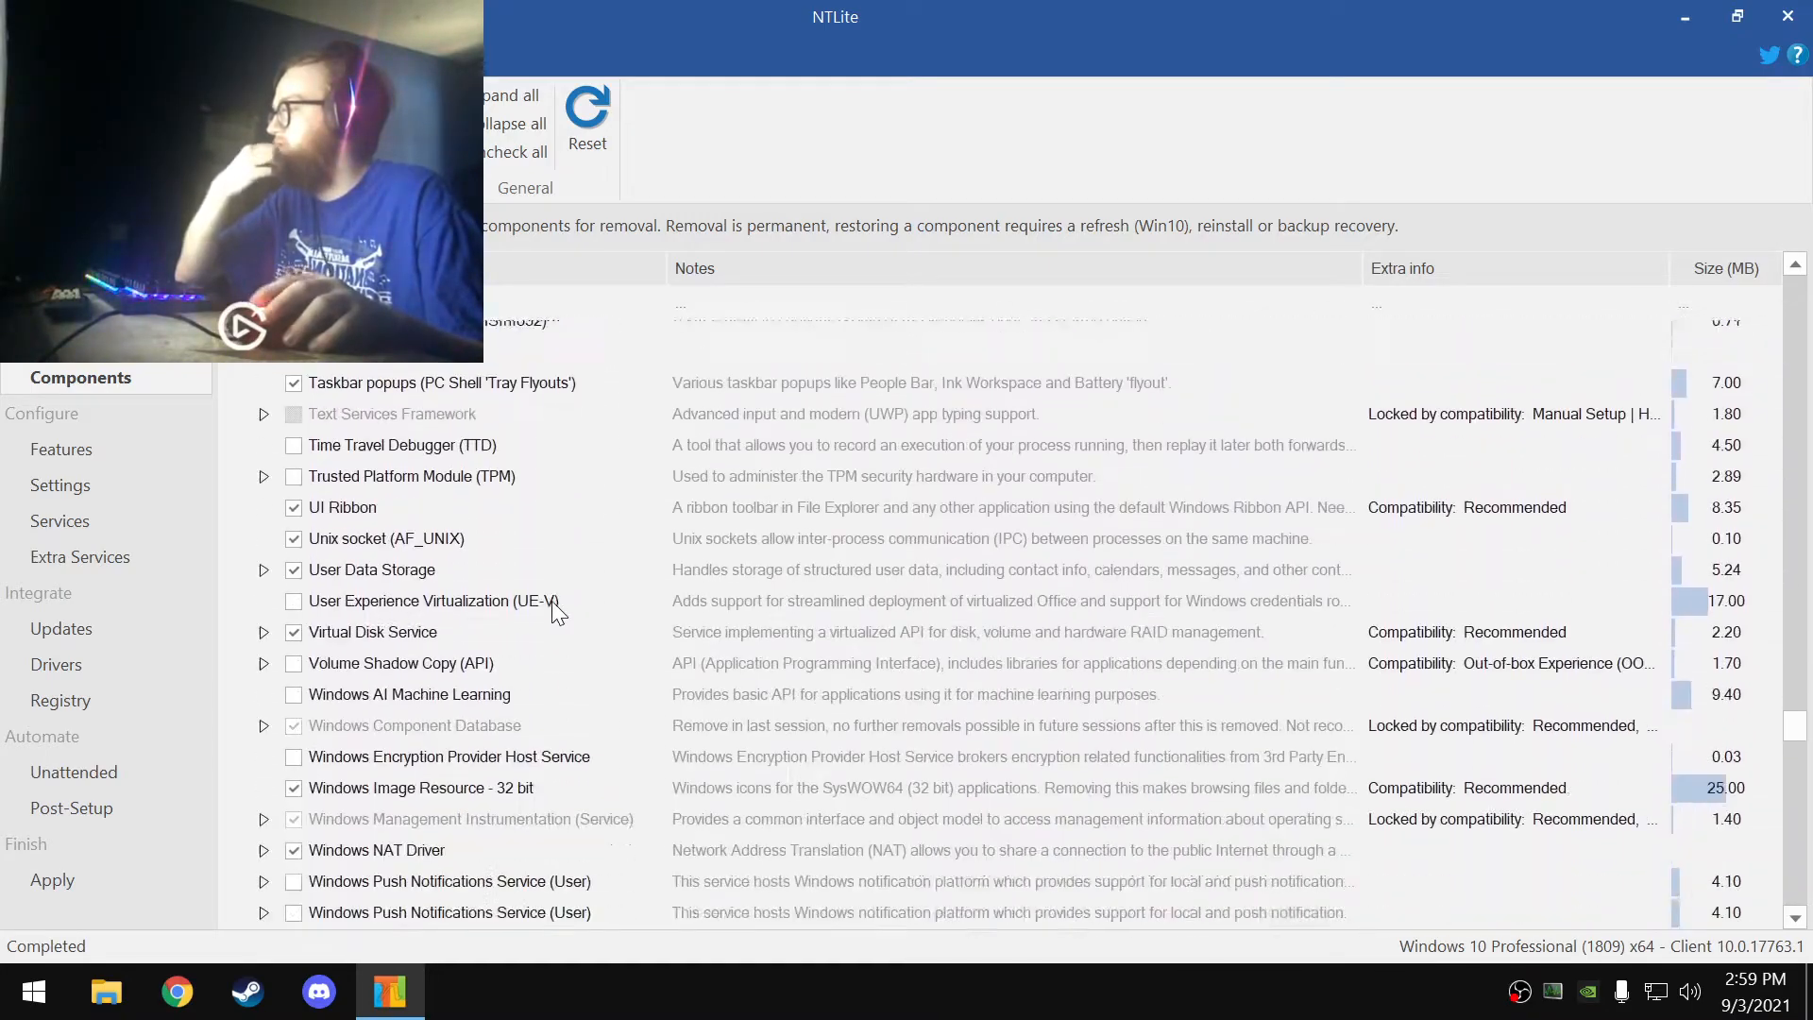
scroll(448, 561, "down", 8)
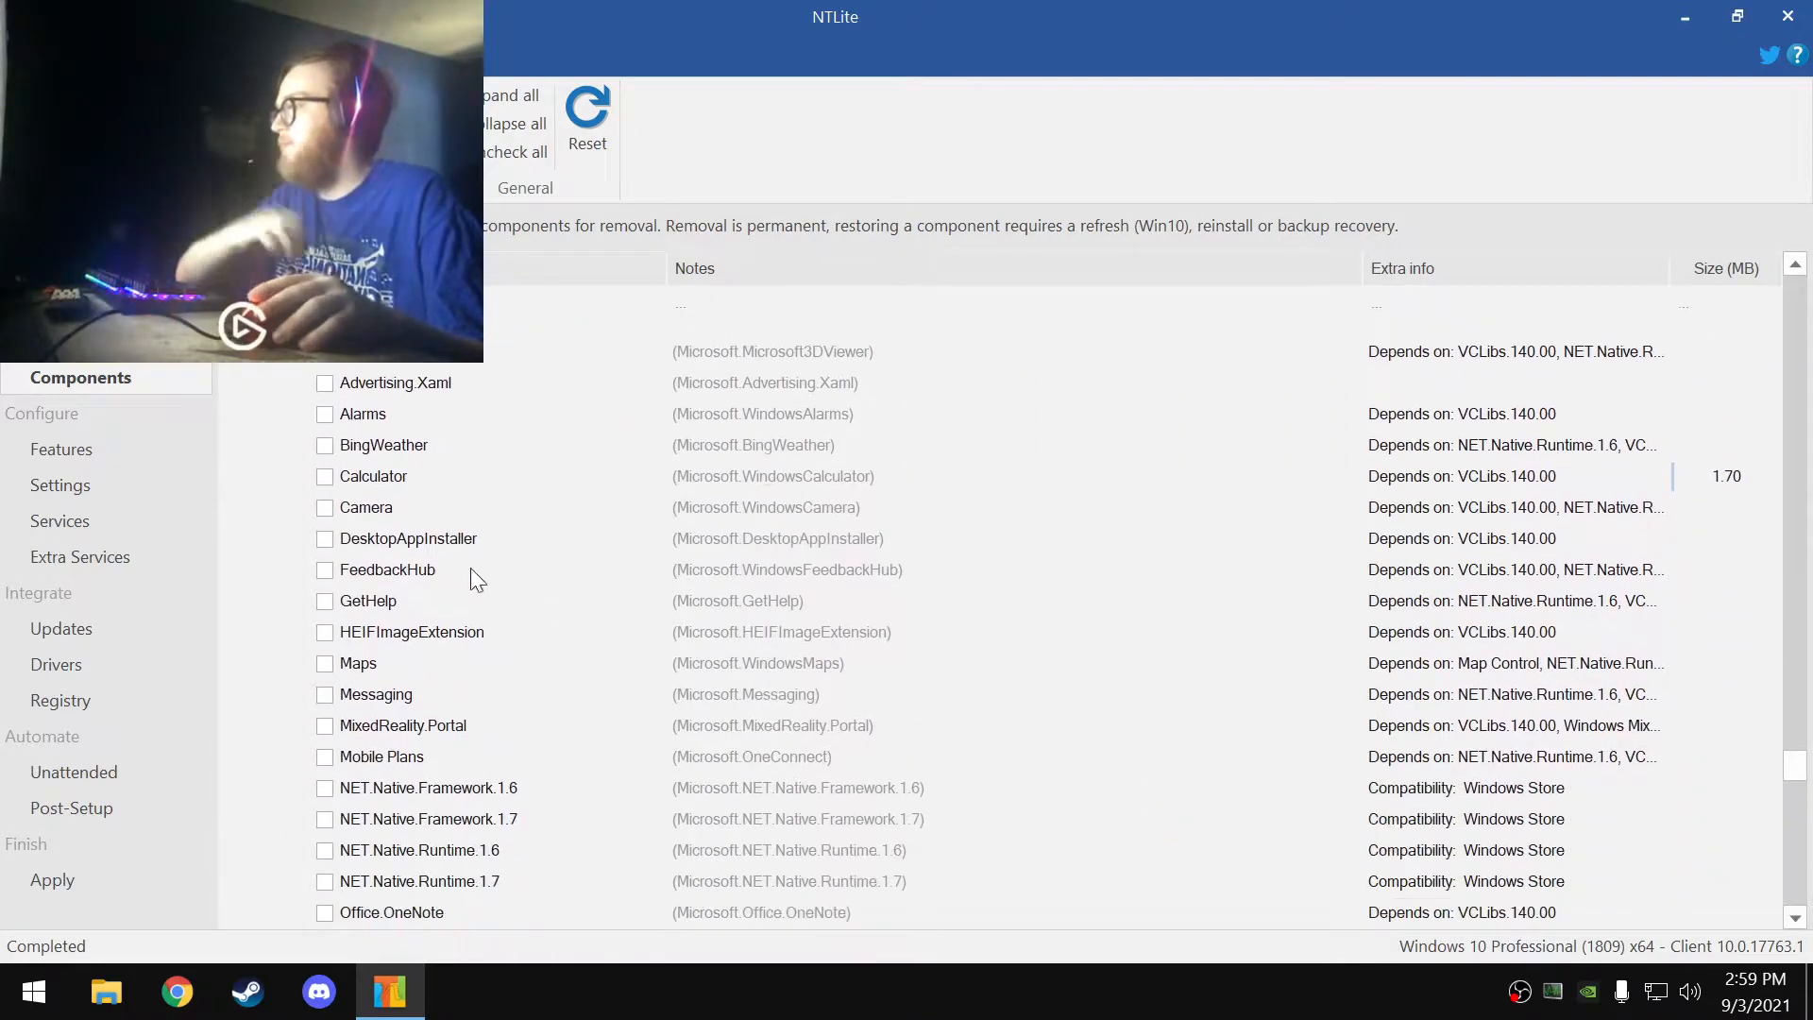
scroll(608, 614, "down", 5)
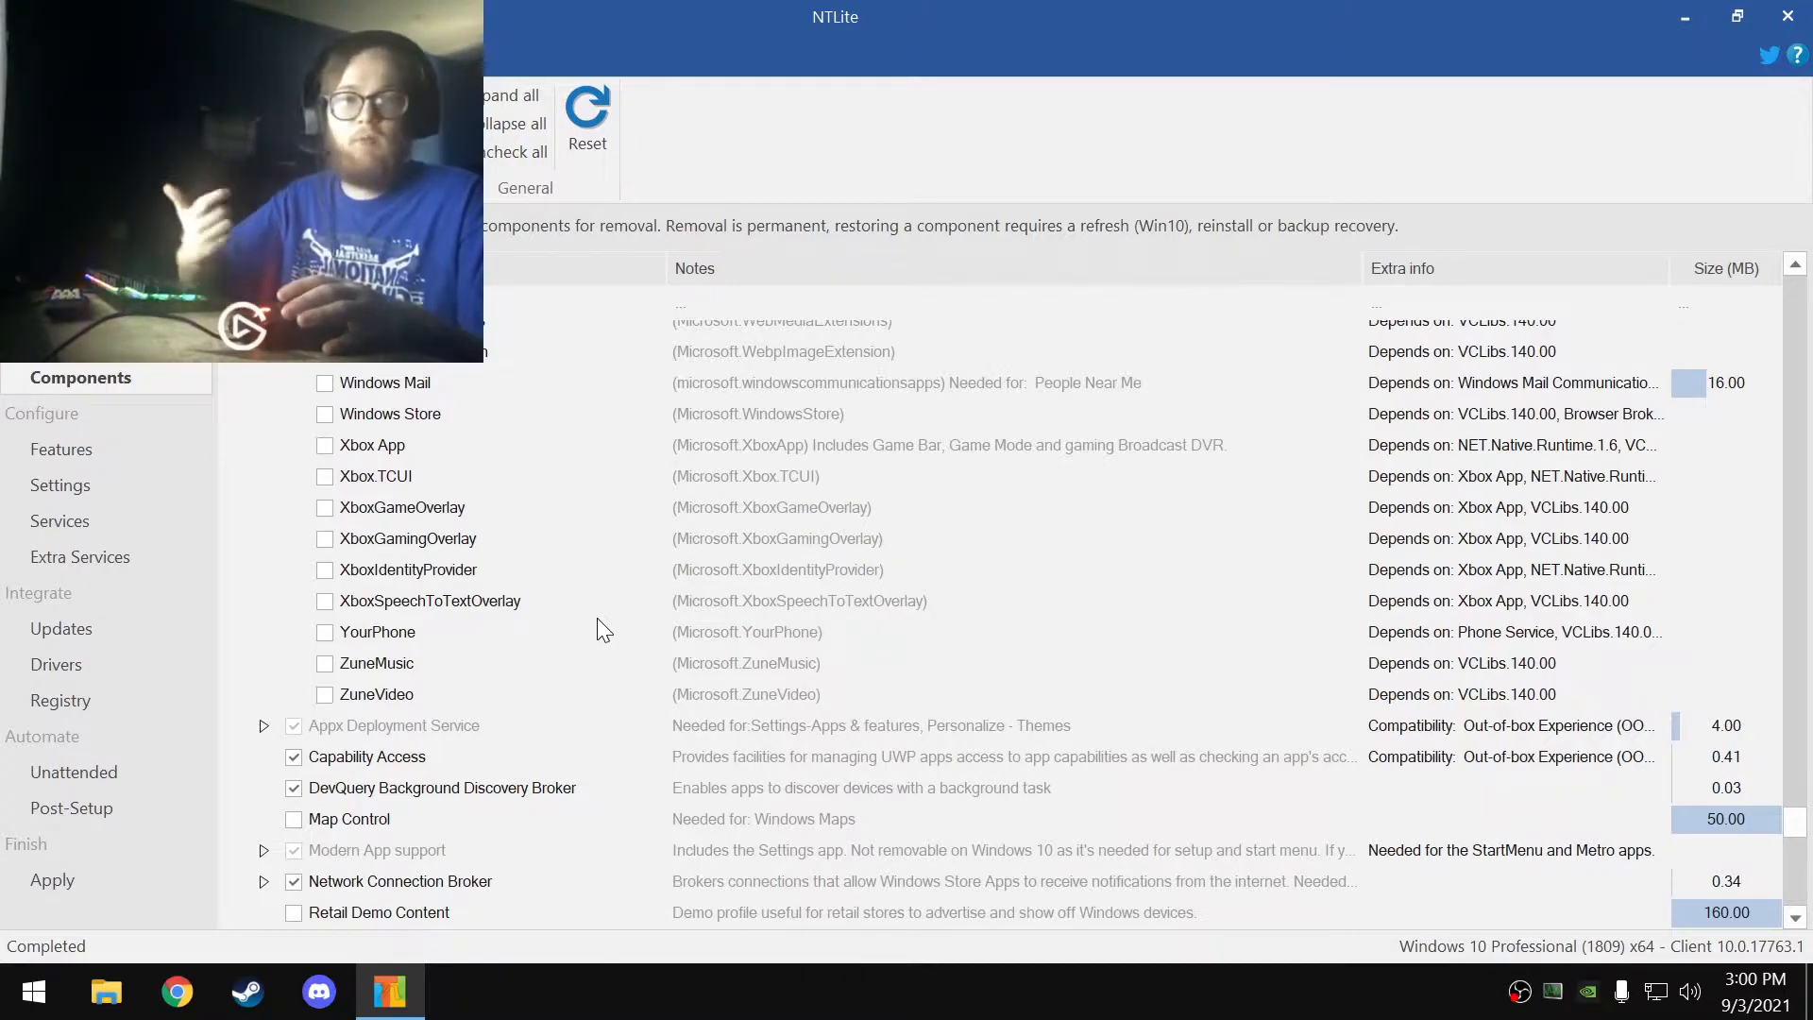
scroll(596, 618, "up", 2)
scroll(610, 653, "down", 3)
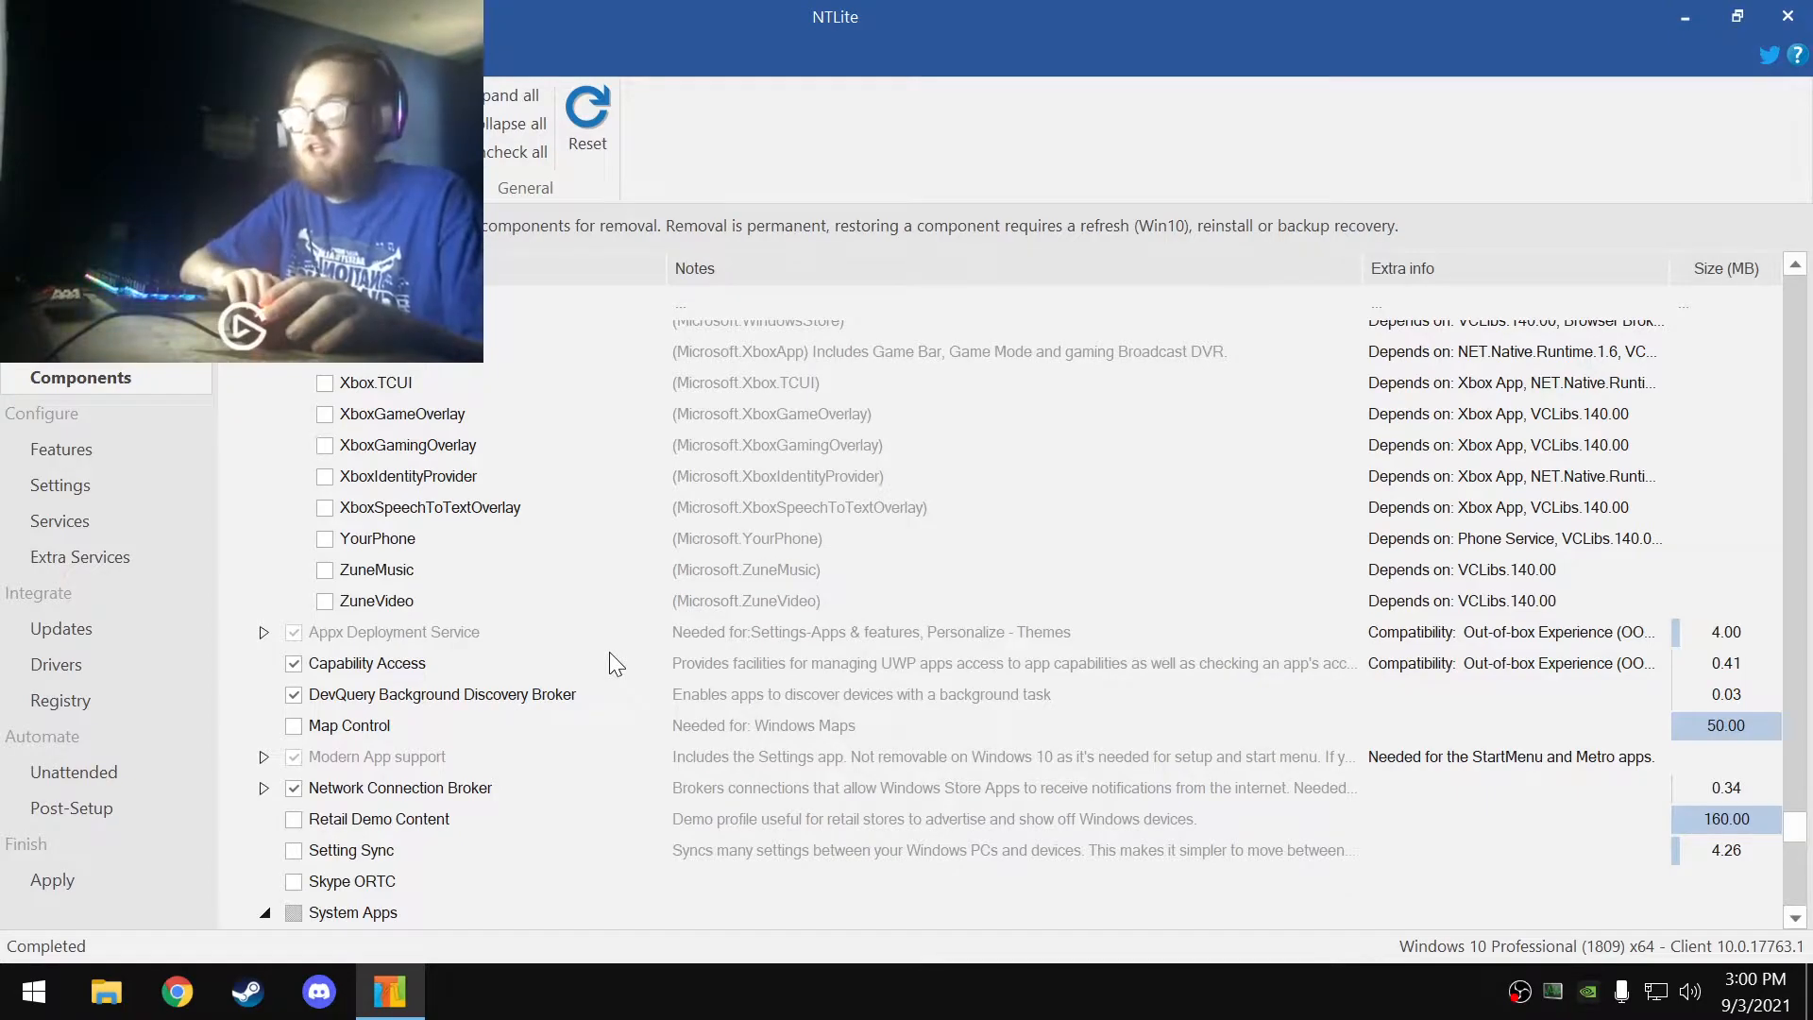
- Mark CapturePicker under System Apps for removal and select the Content Delivery Manager entry
scroll(610, 643, "down", 2)
scroll(614, 630, "down", 4)
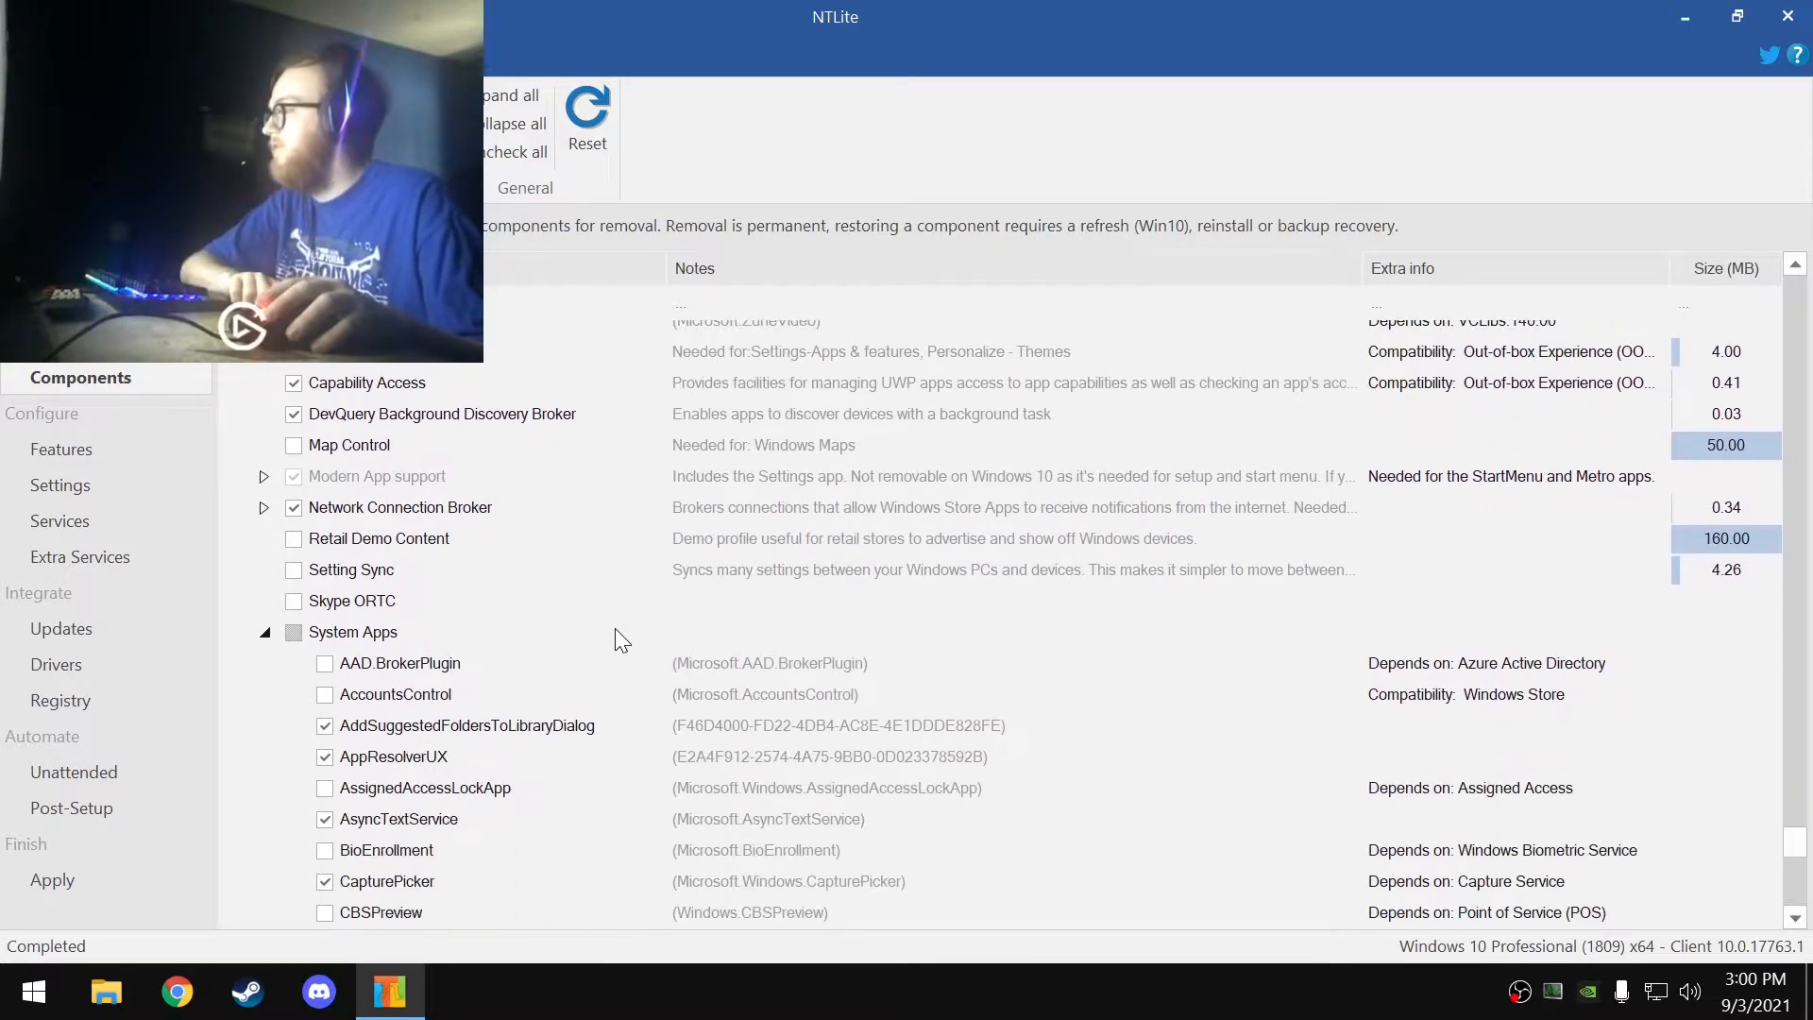
scroll(500, 638, "down", 1)
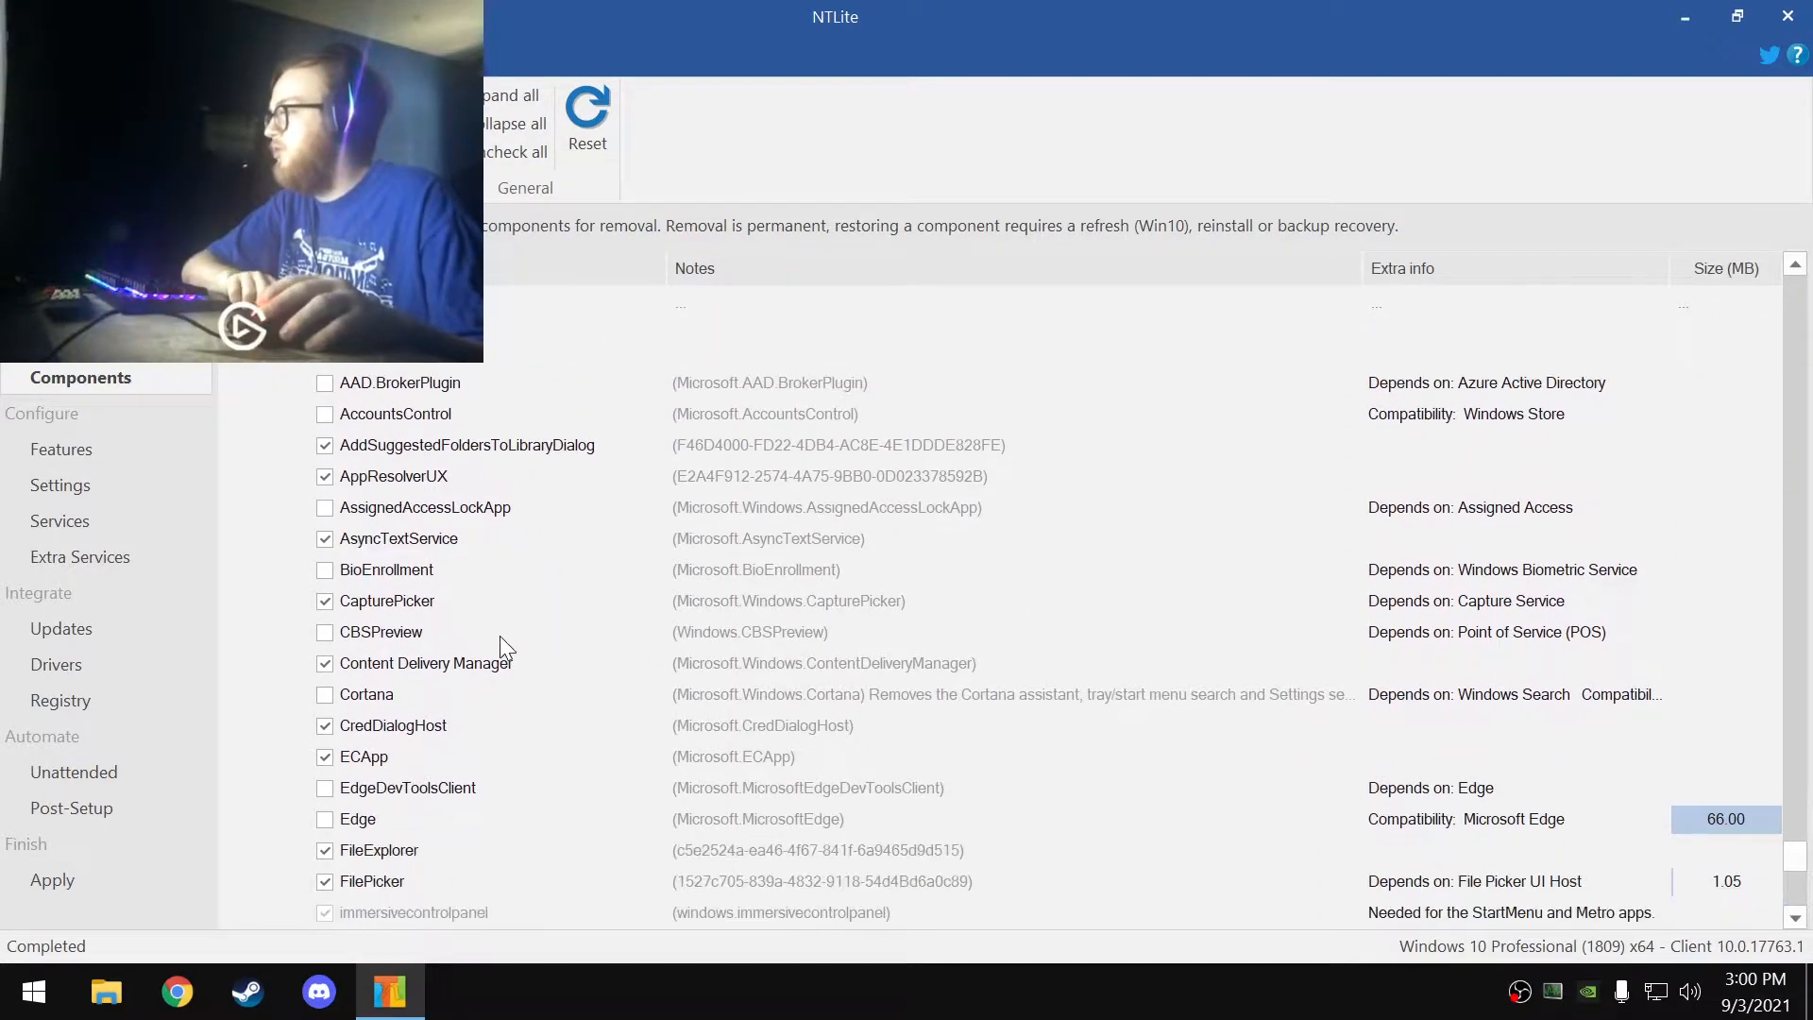
left_click(325, 605)
left_click(463, 667)
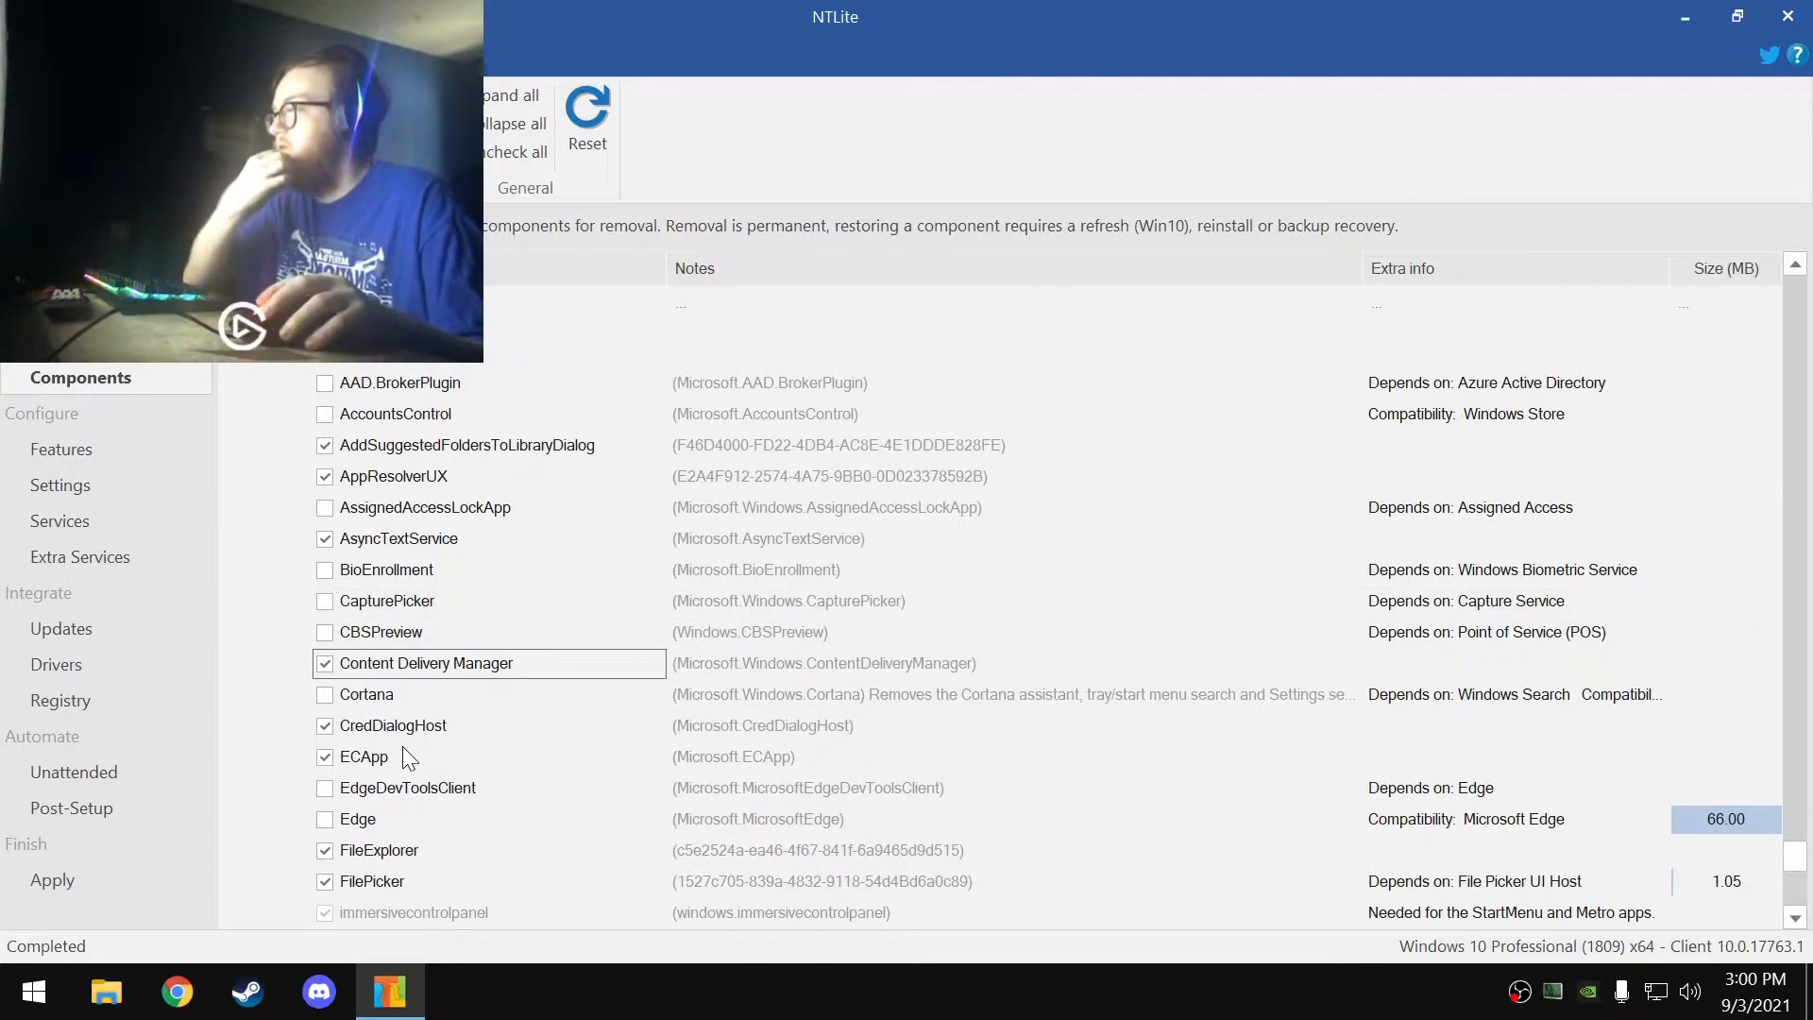
- Review the remaining System Apps selections down to Windows Reader (PDF), and look through the Windows features list on the Features page
scroll(409, 761, "down", 1)
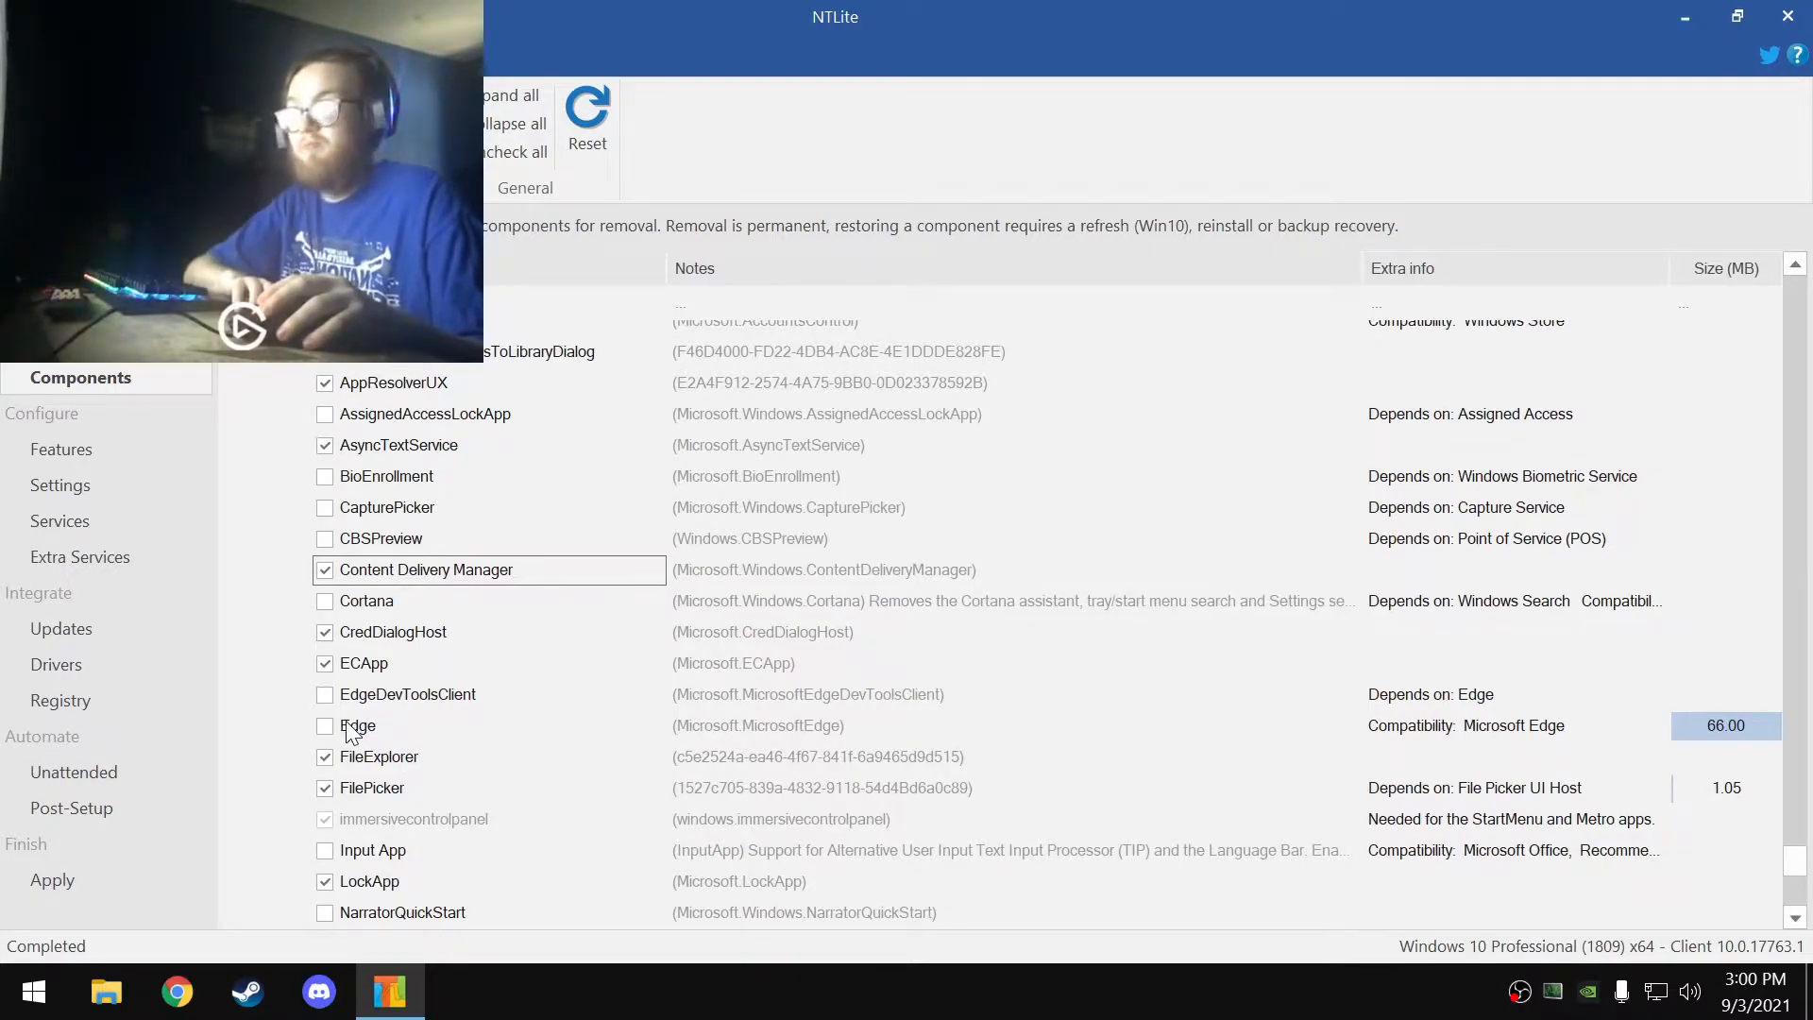
scroll(346, 724, "down", 3)
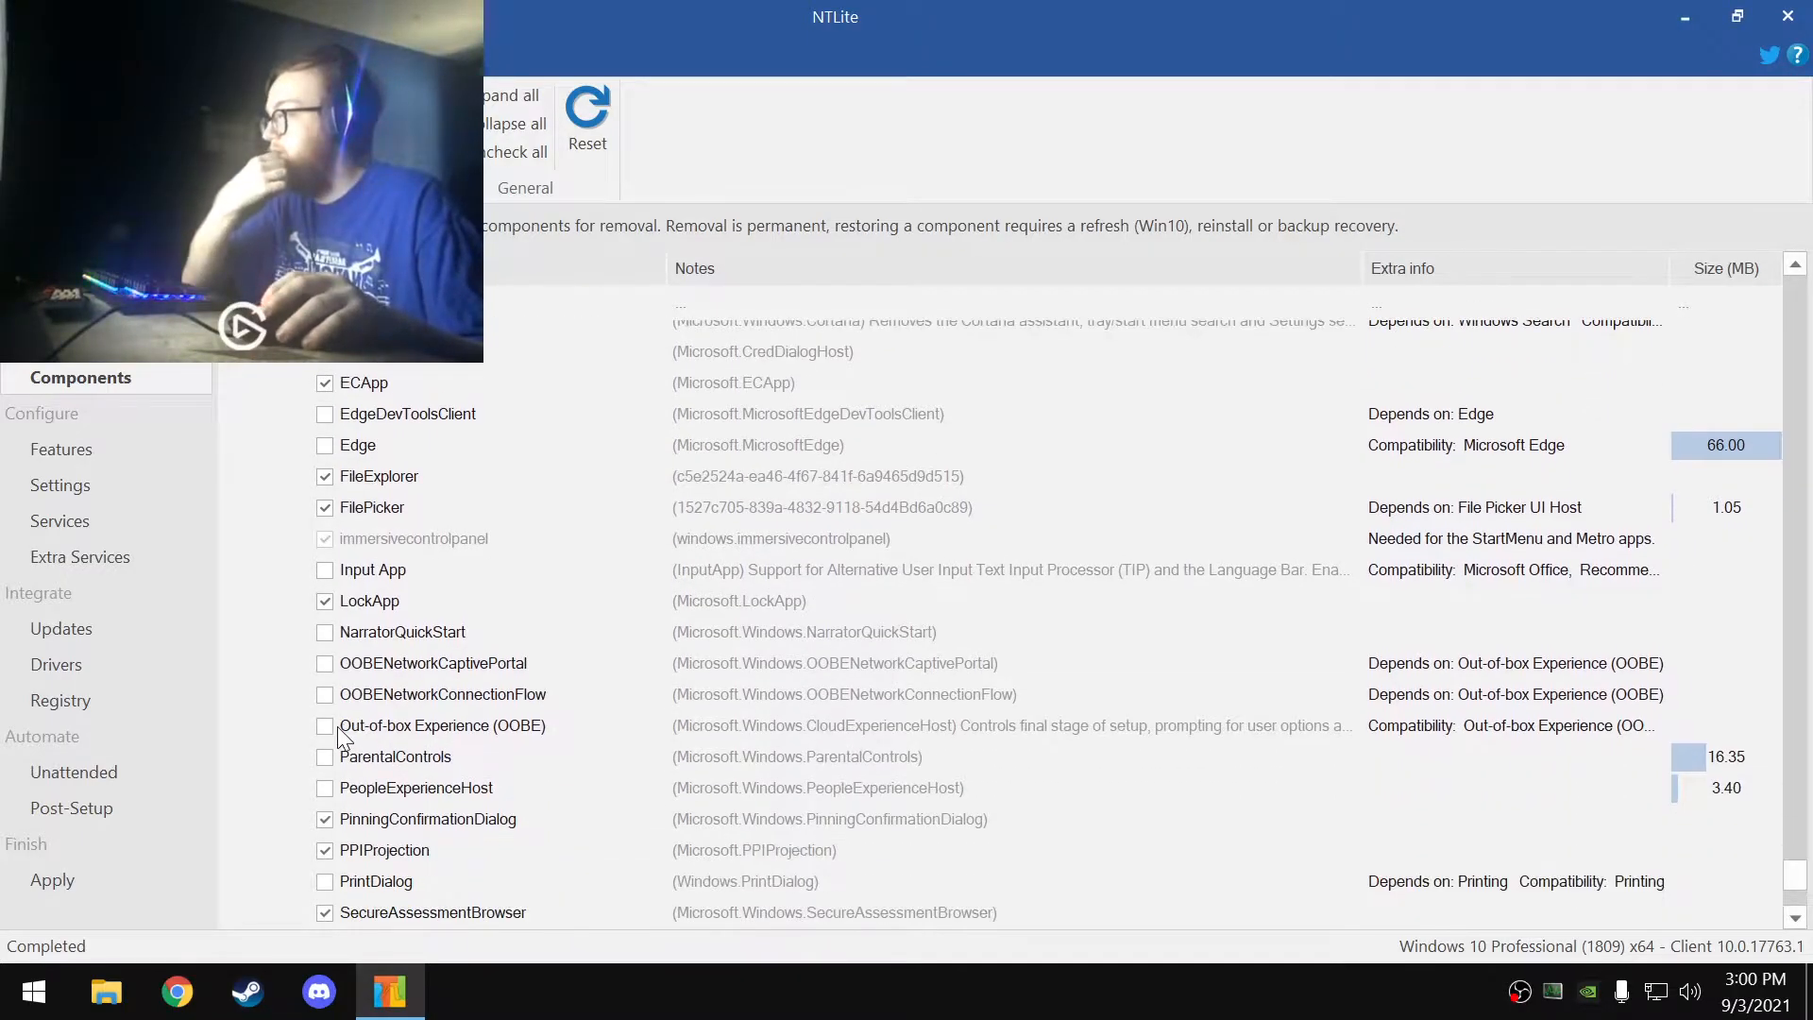
scroll(337, 727, "down", 1)
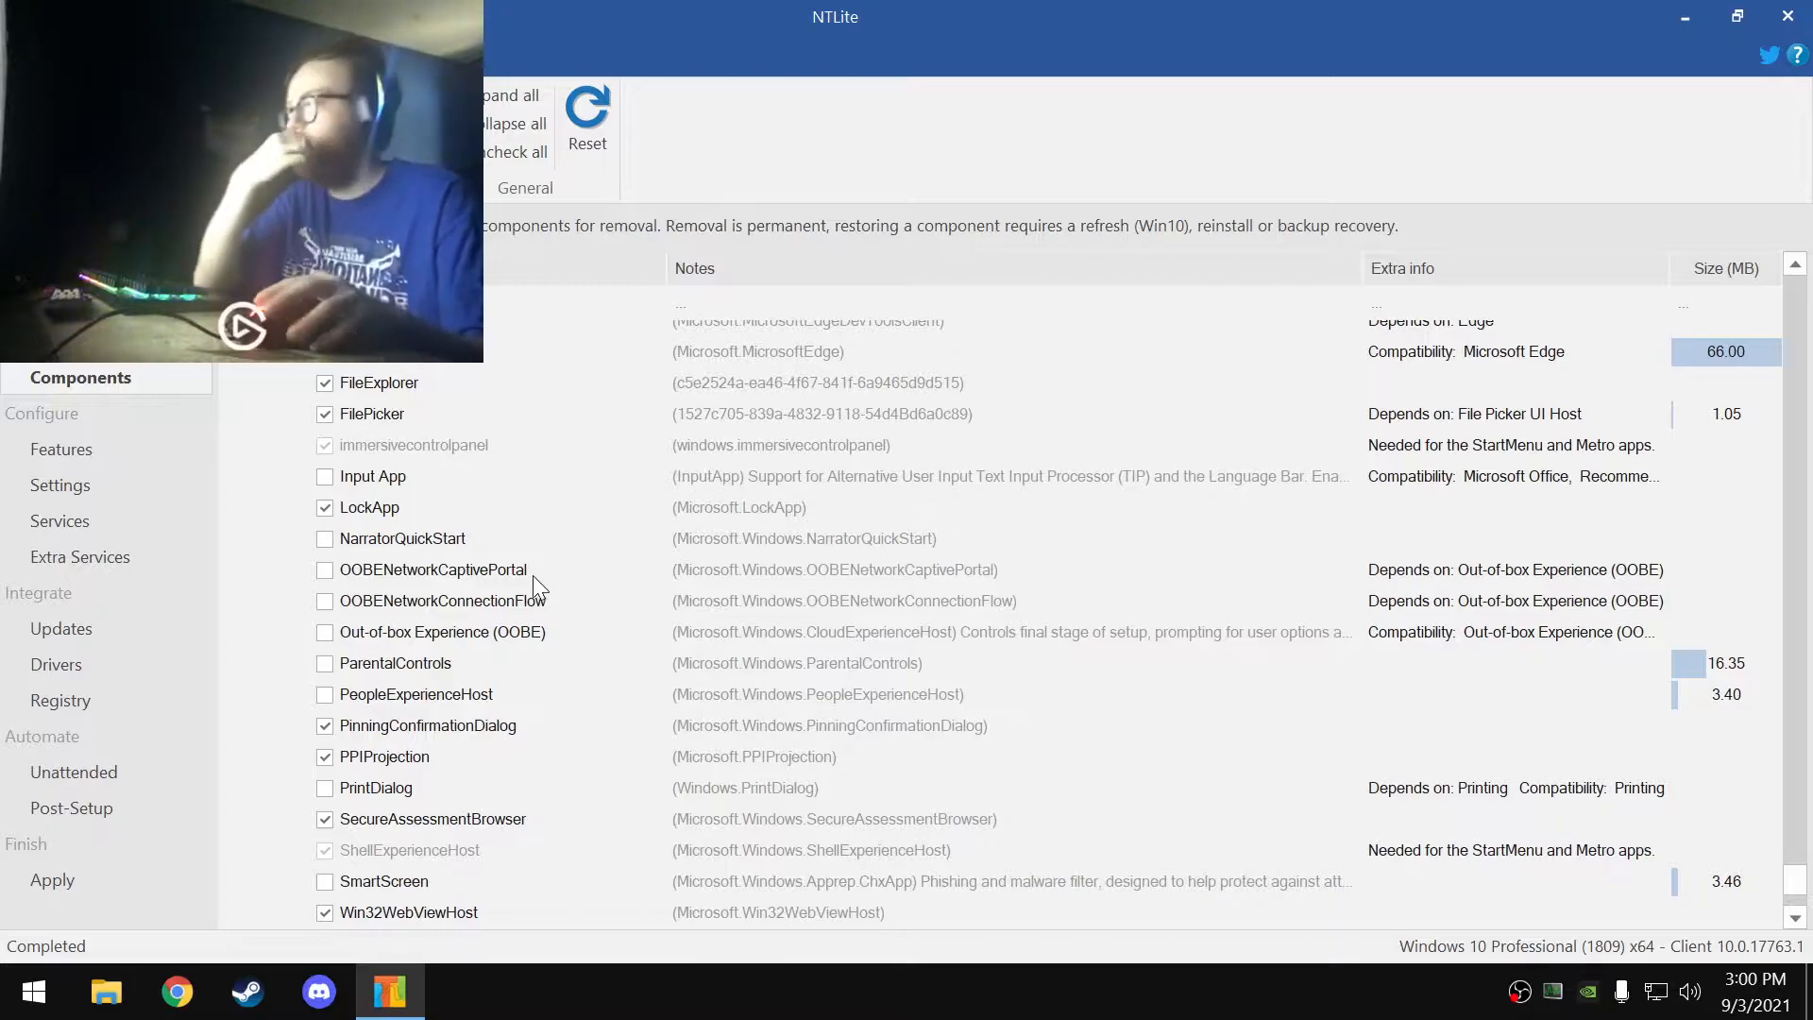
scroll(538, 574, "down", 2)
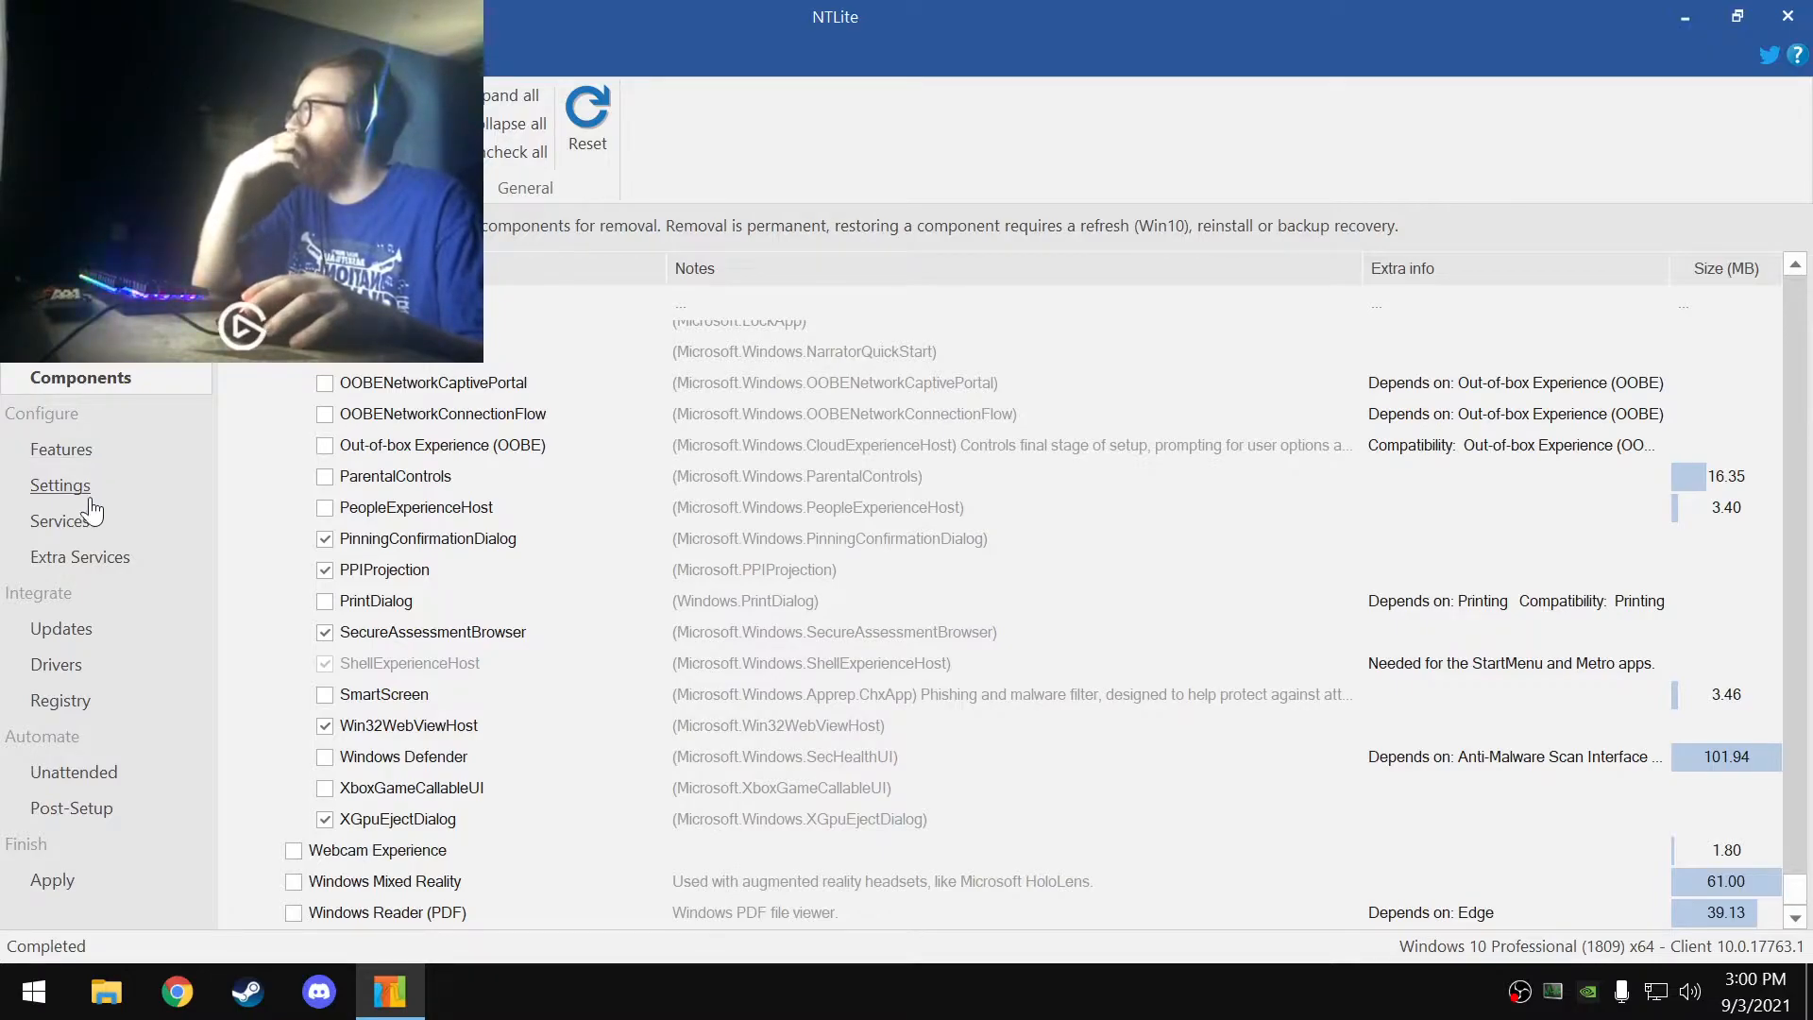
left_click(64, 450)
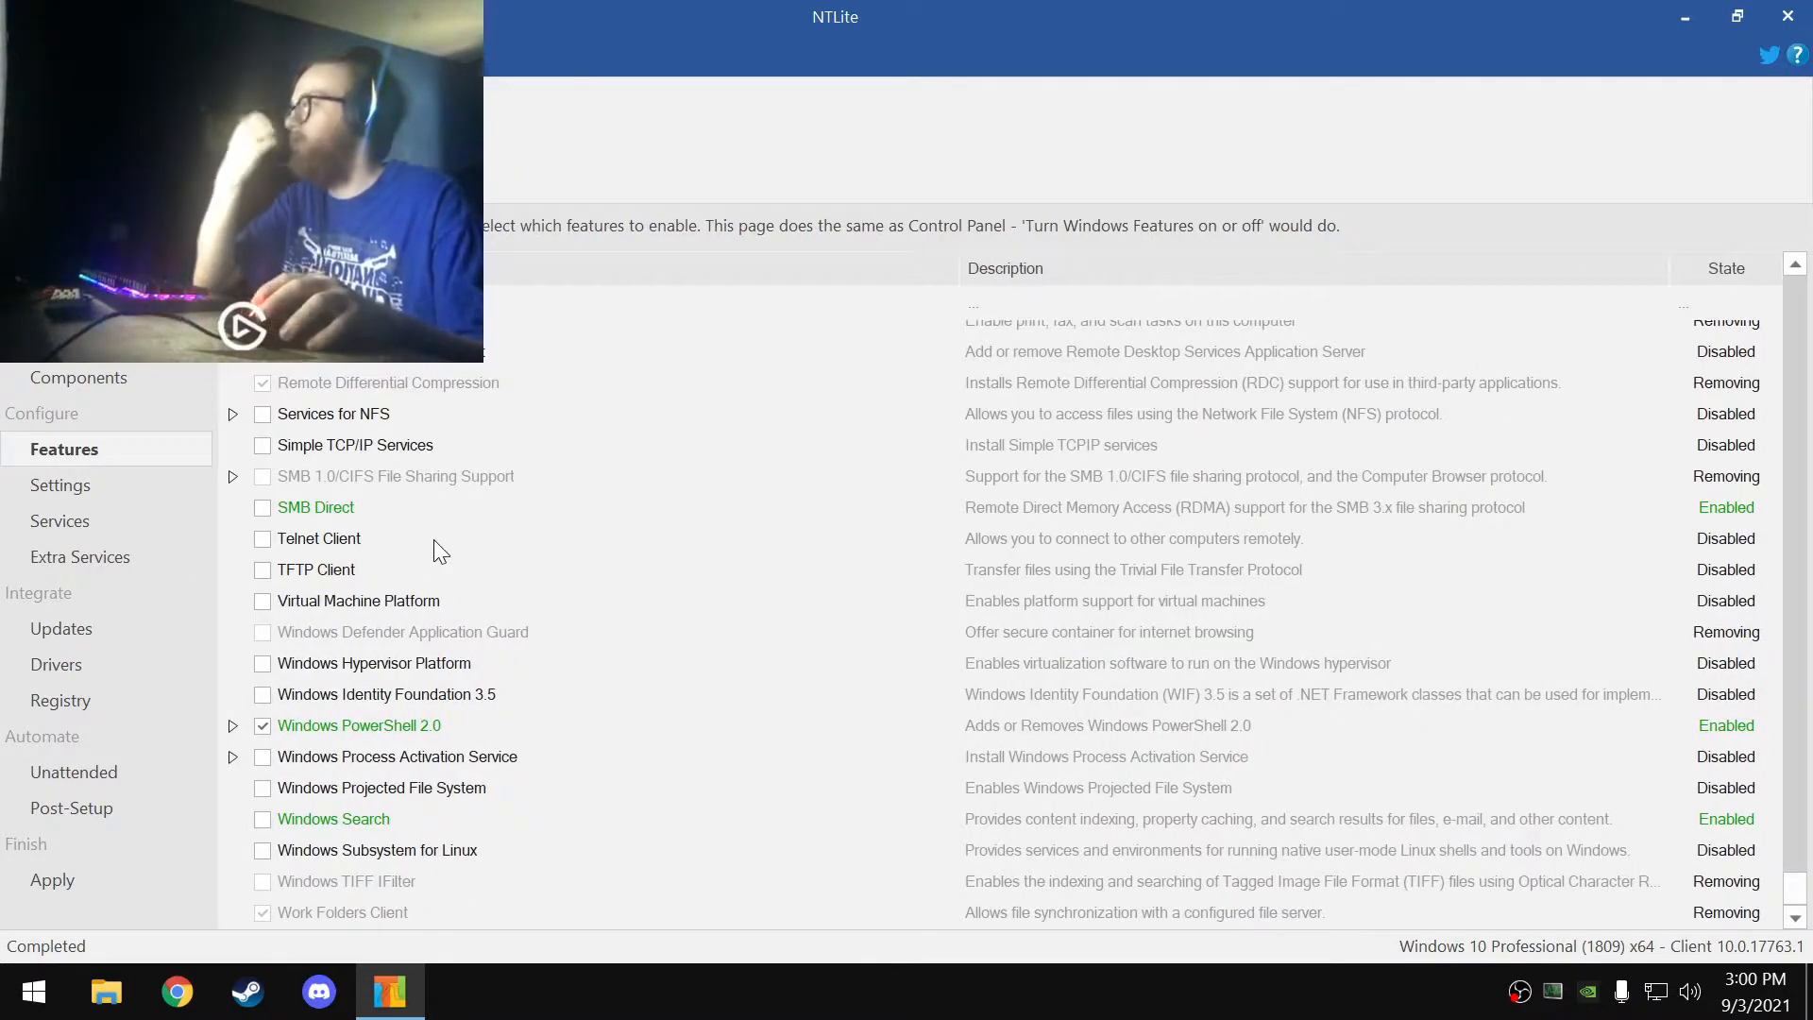
scroll(455, 586, "up", 15)
scroll(457, 606, "up", 20)
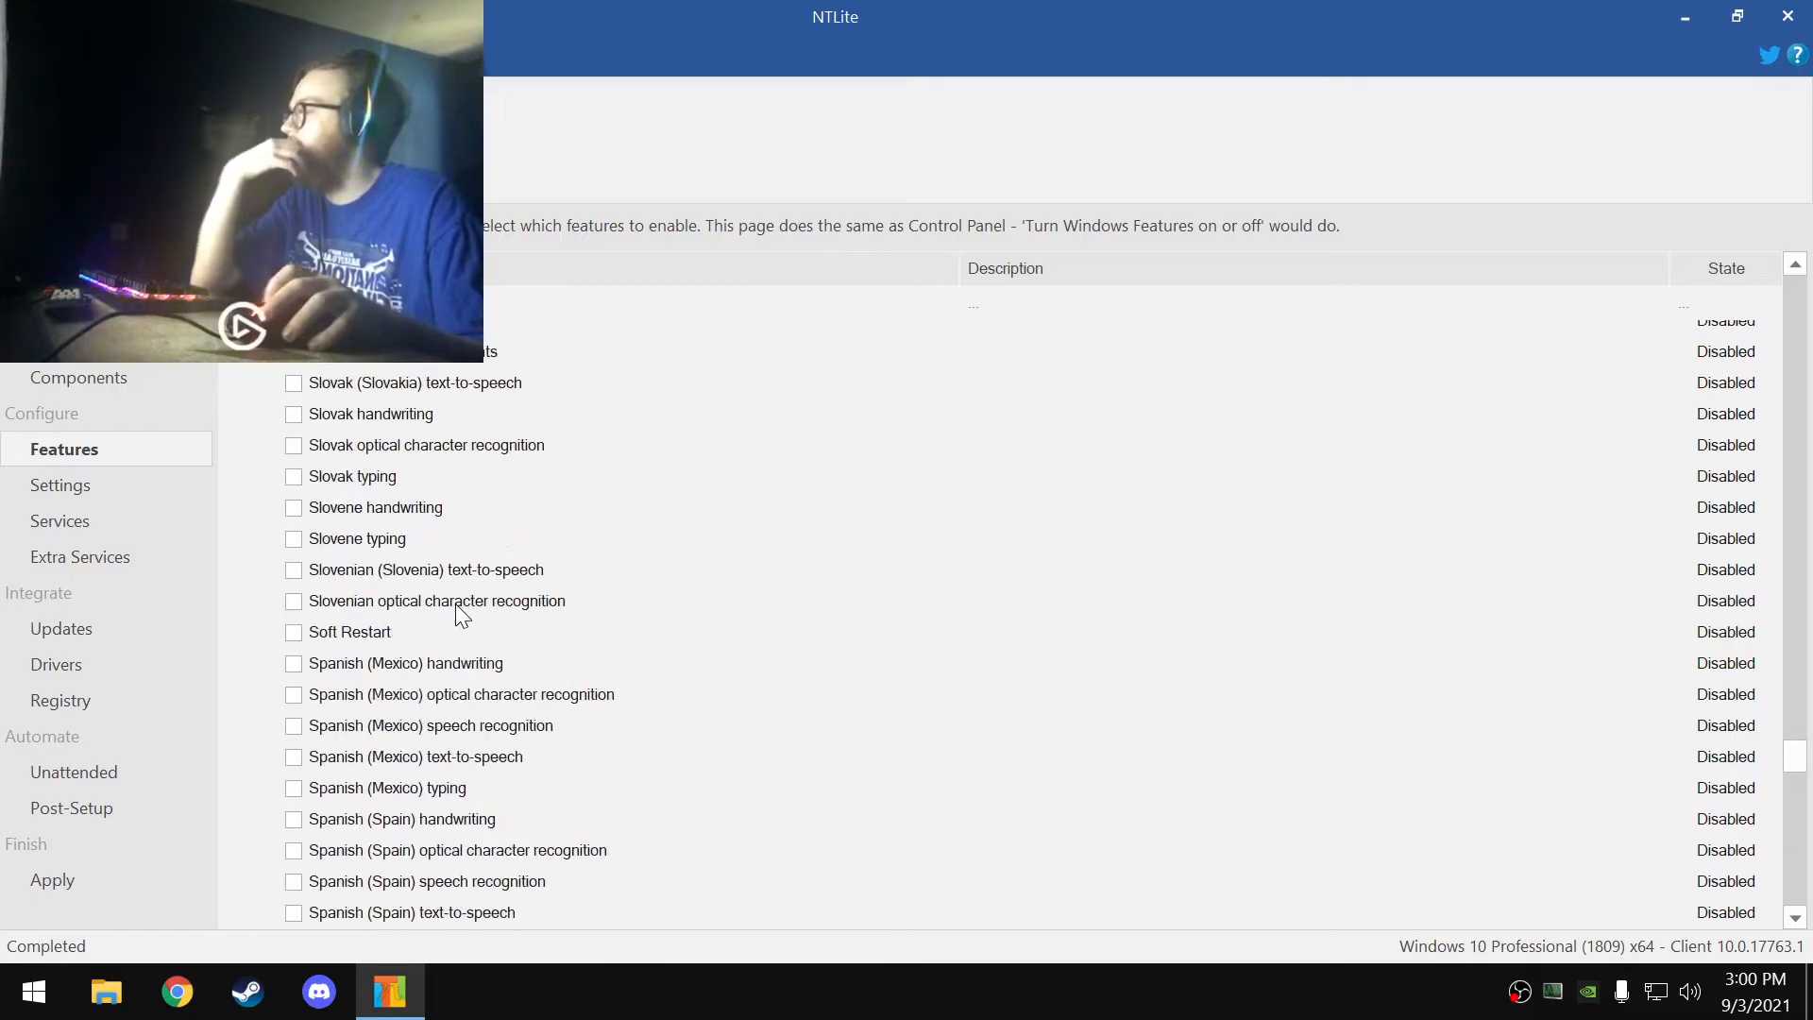
scroll(497, 624, "up", 15)
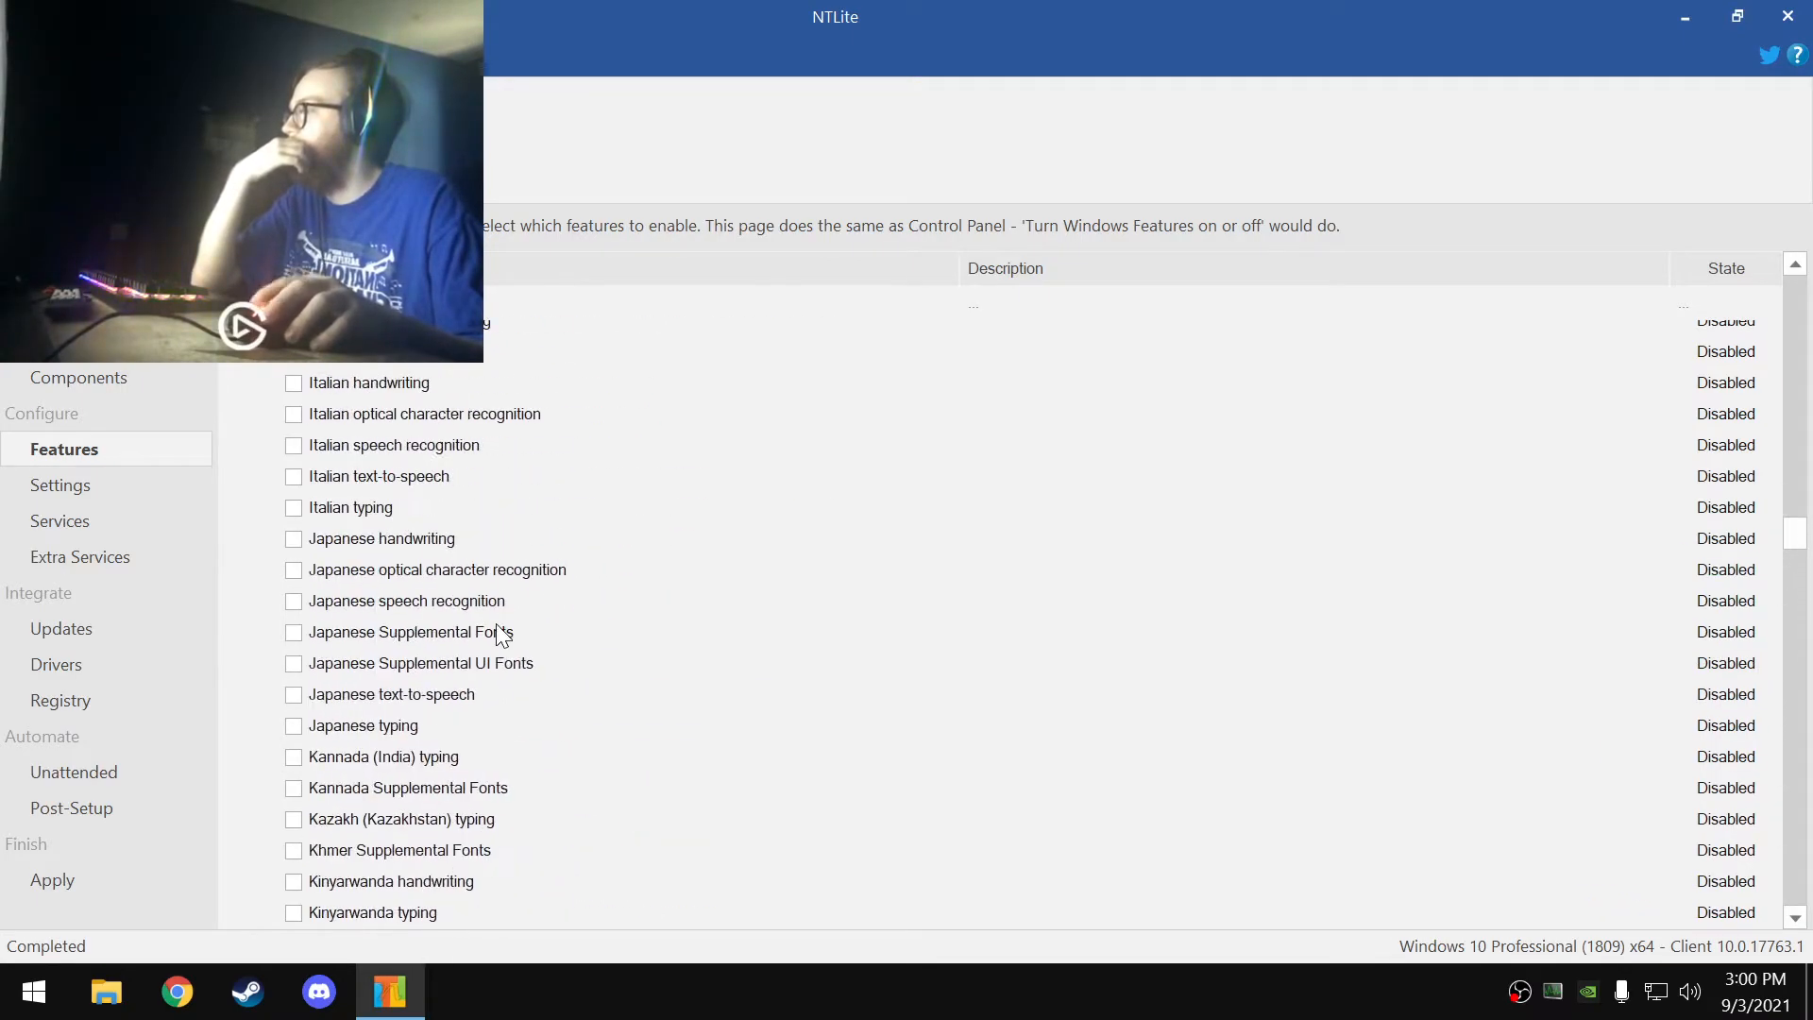
- Open the Windows settings page and review the Program Compatibility Assistant entry and the AutoLogger tracing sessions
left_click(60, 492)
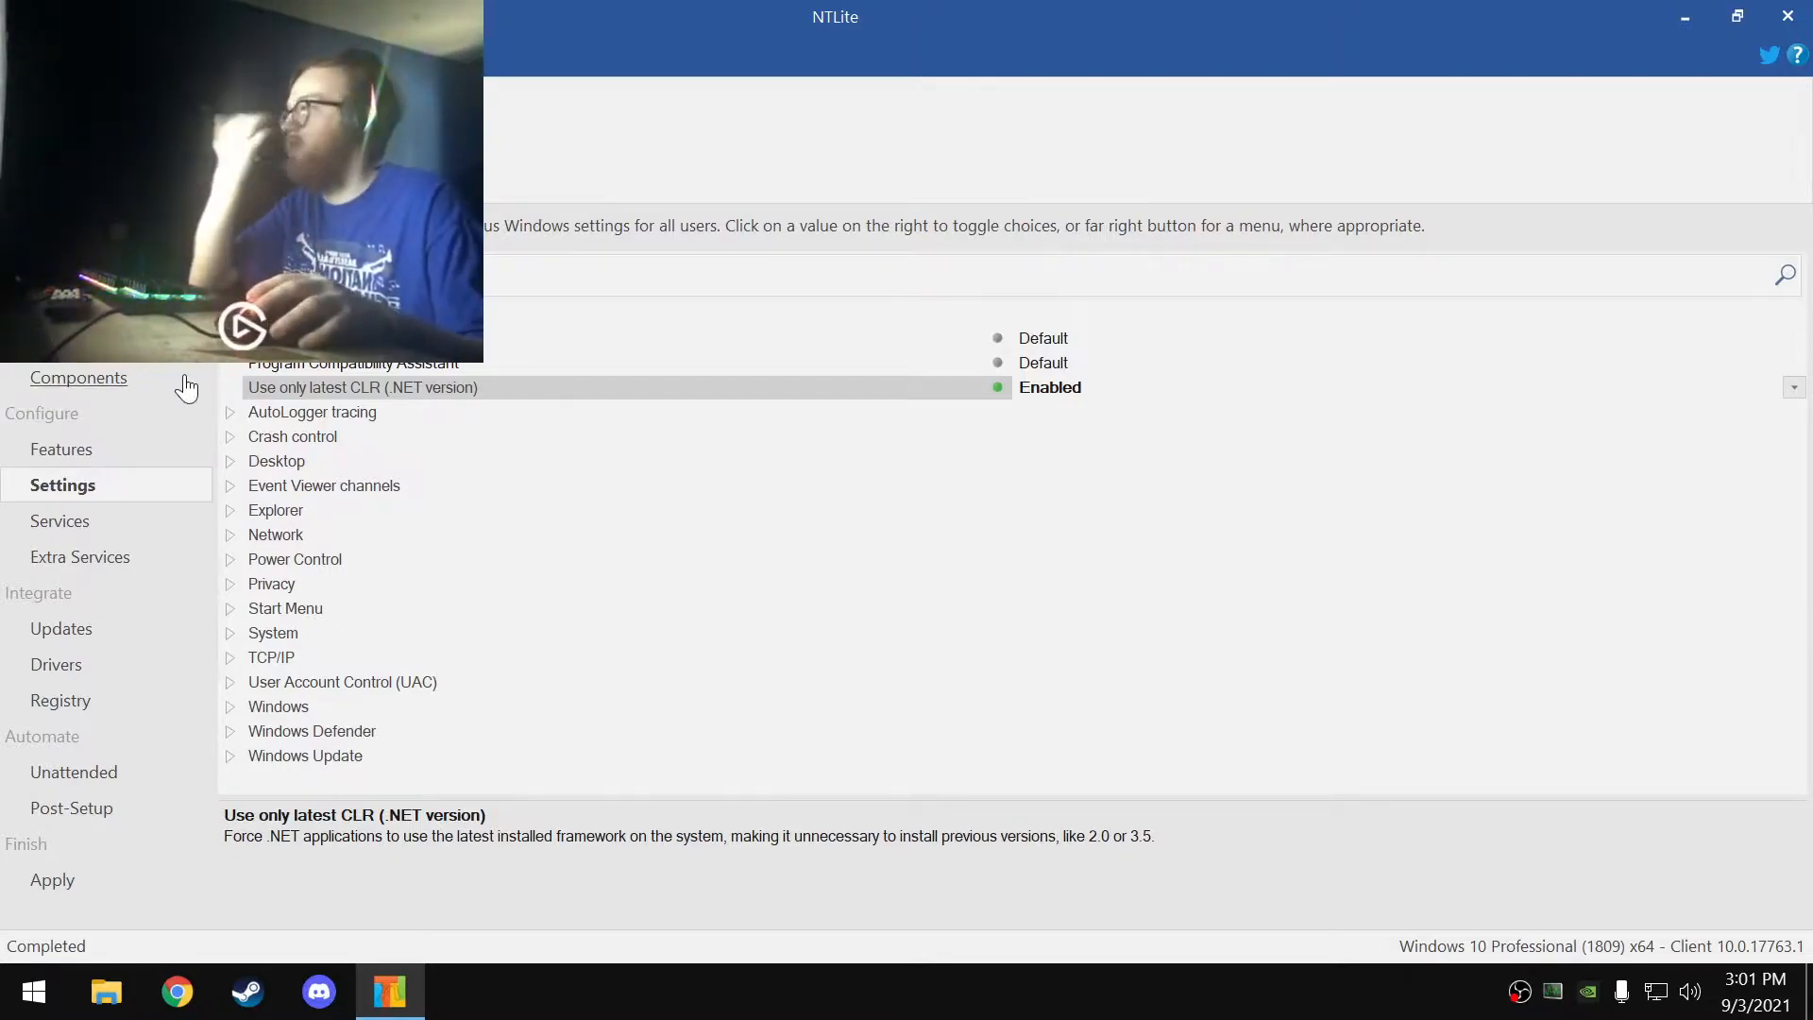
left_click(323, 364)
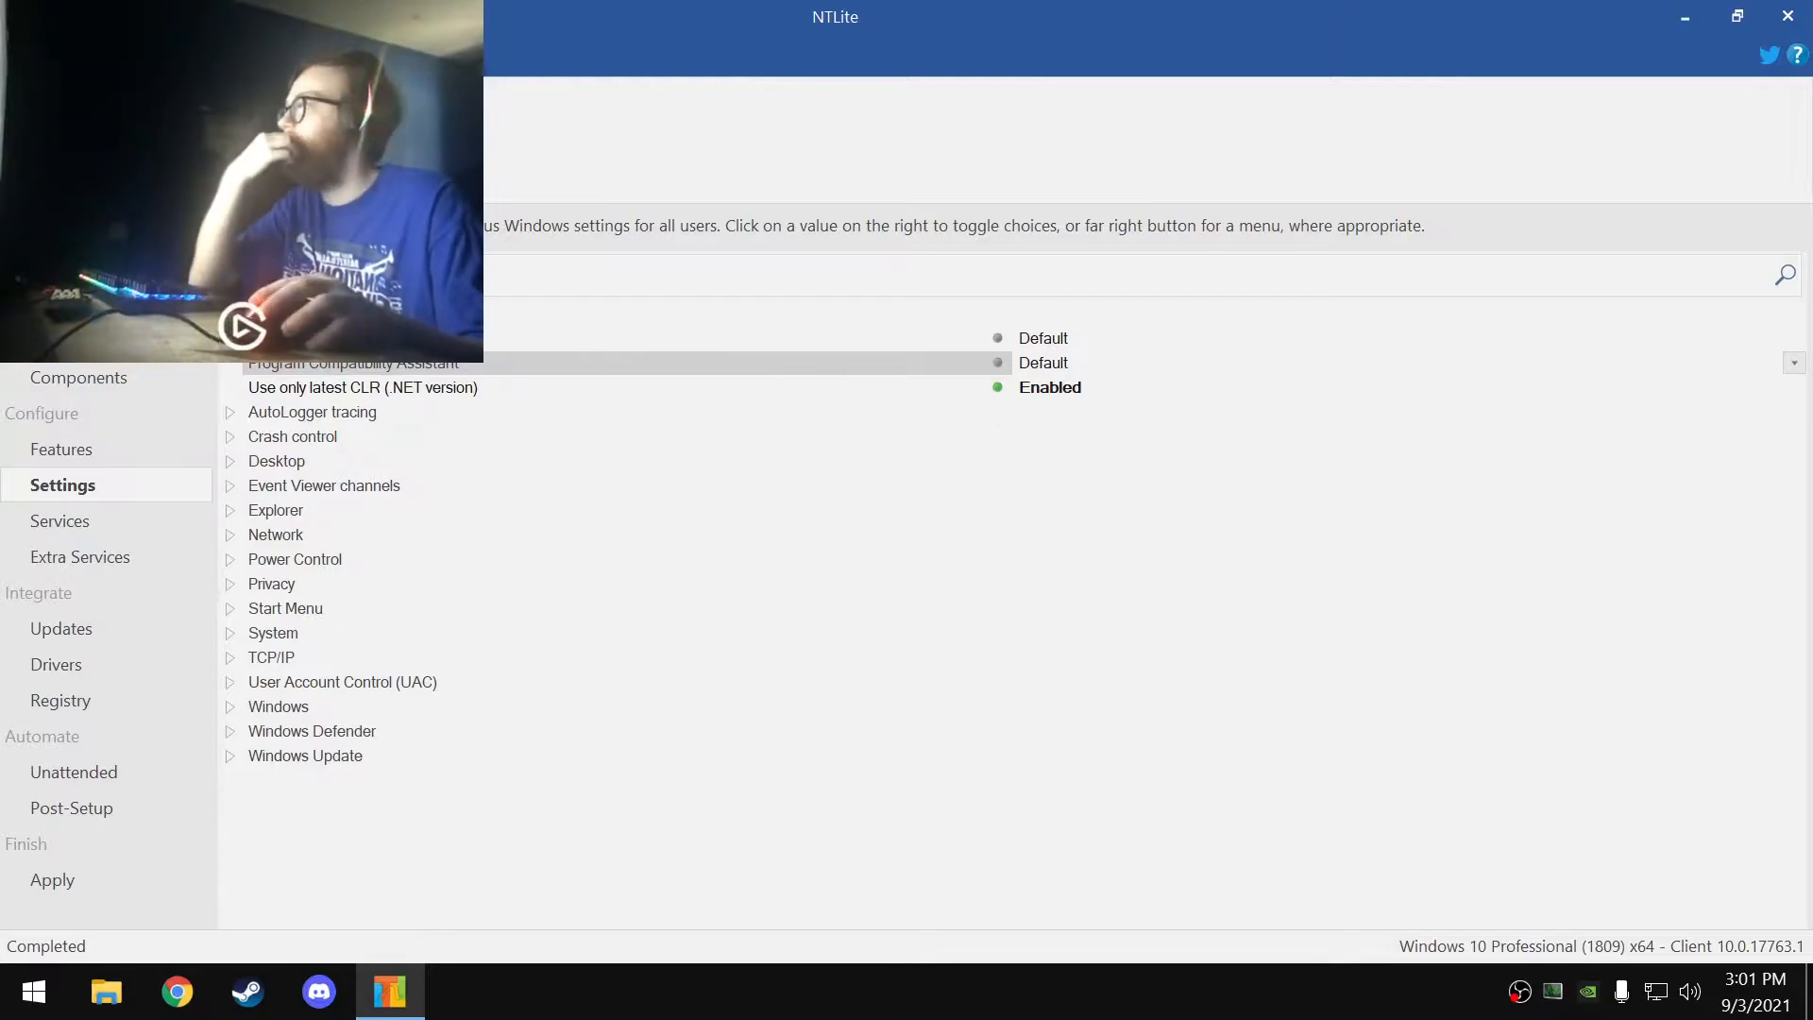
left_click(326, 339)
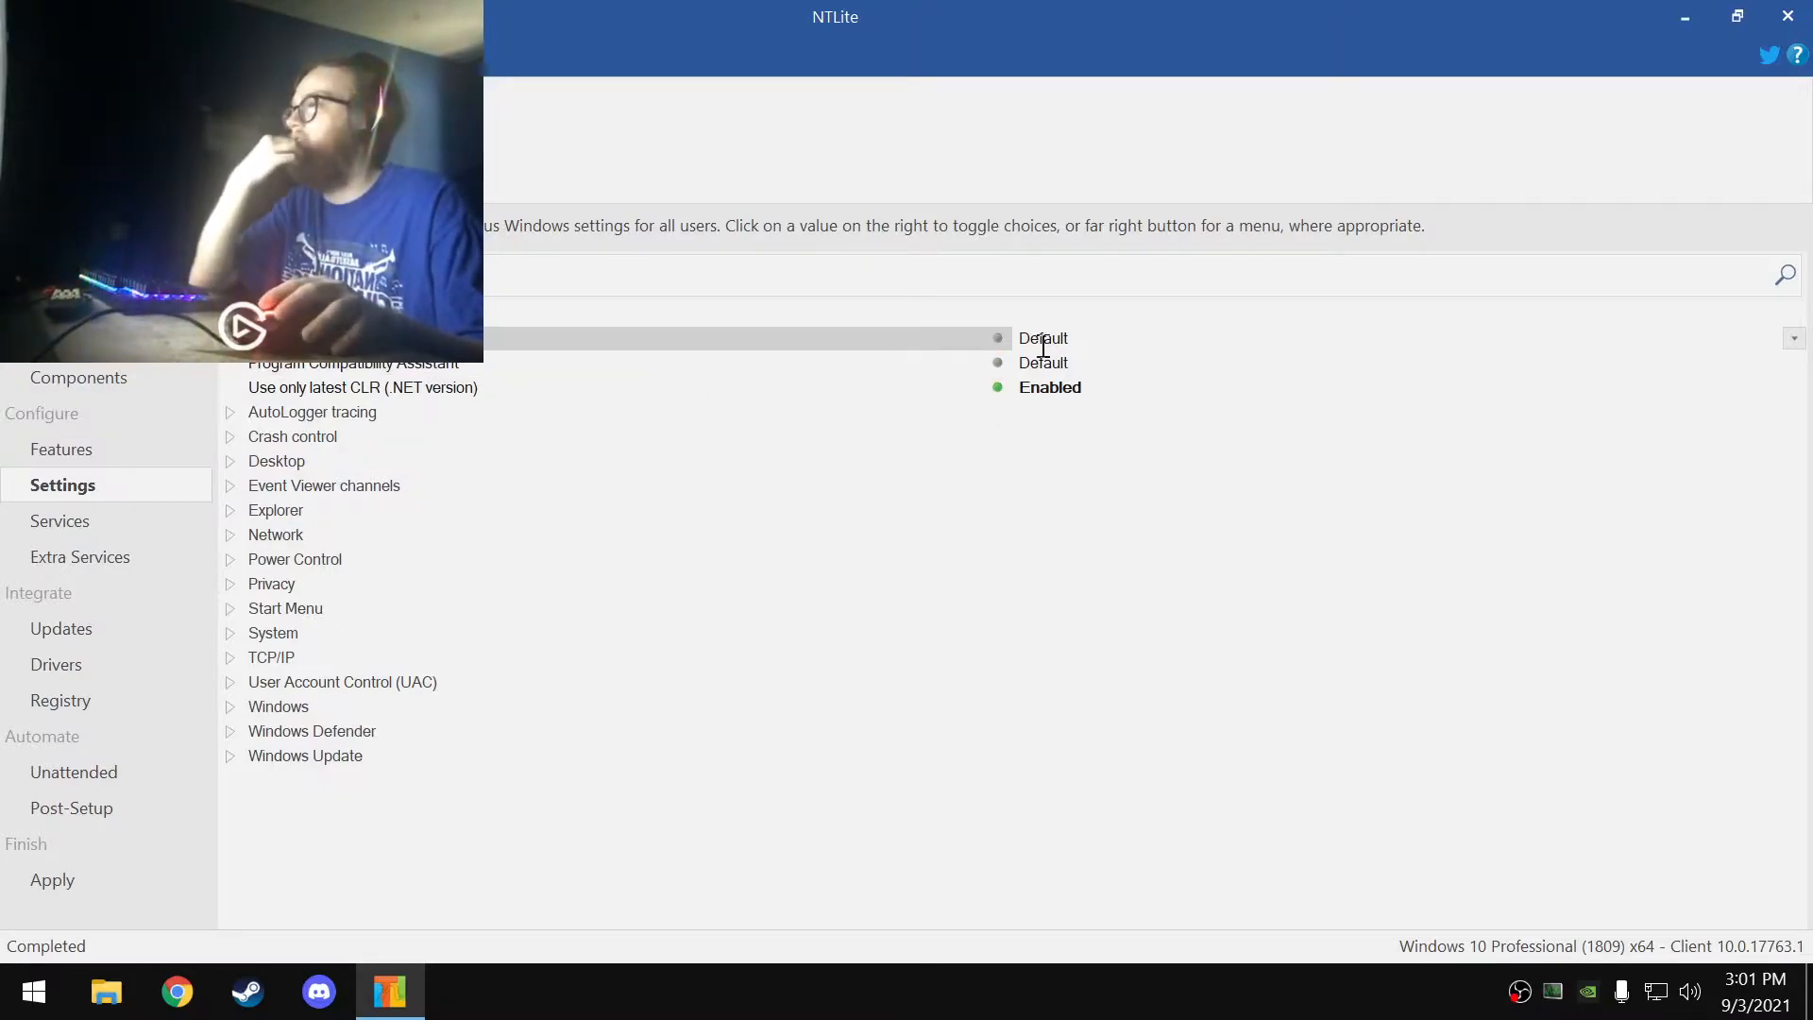
left_click(224, 413)
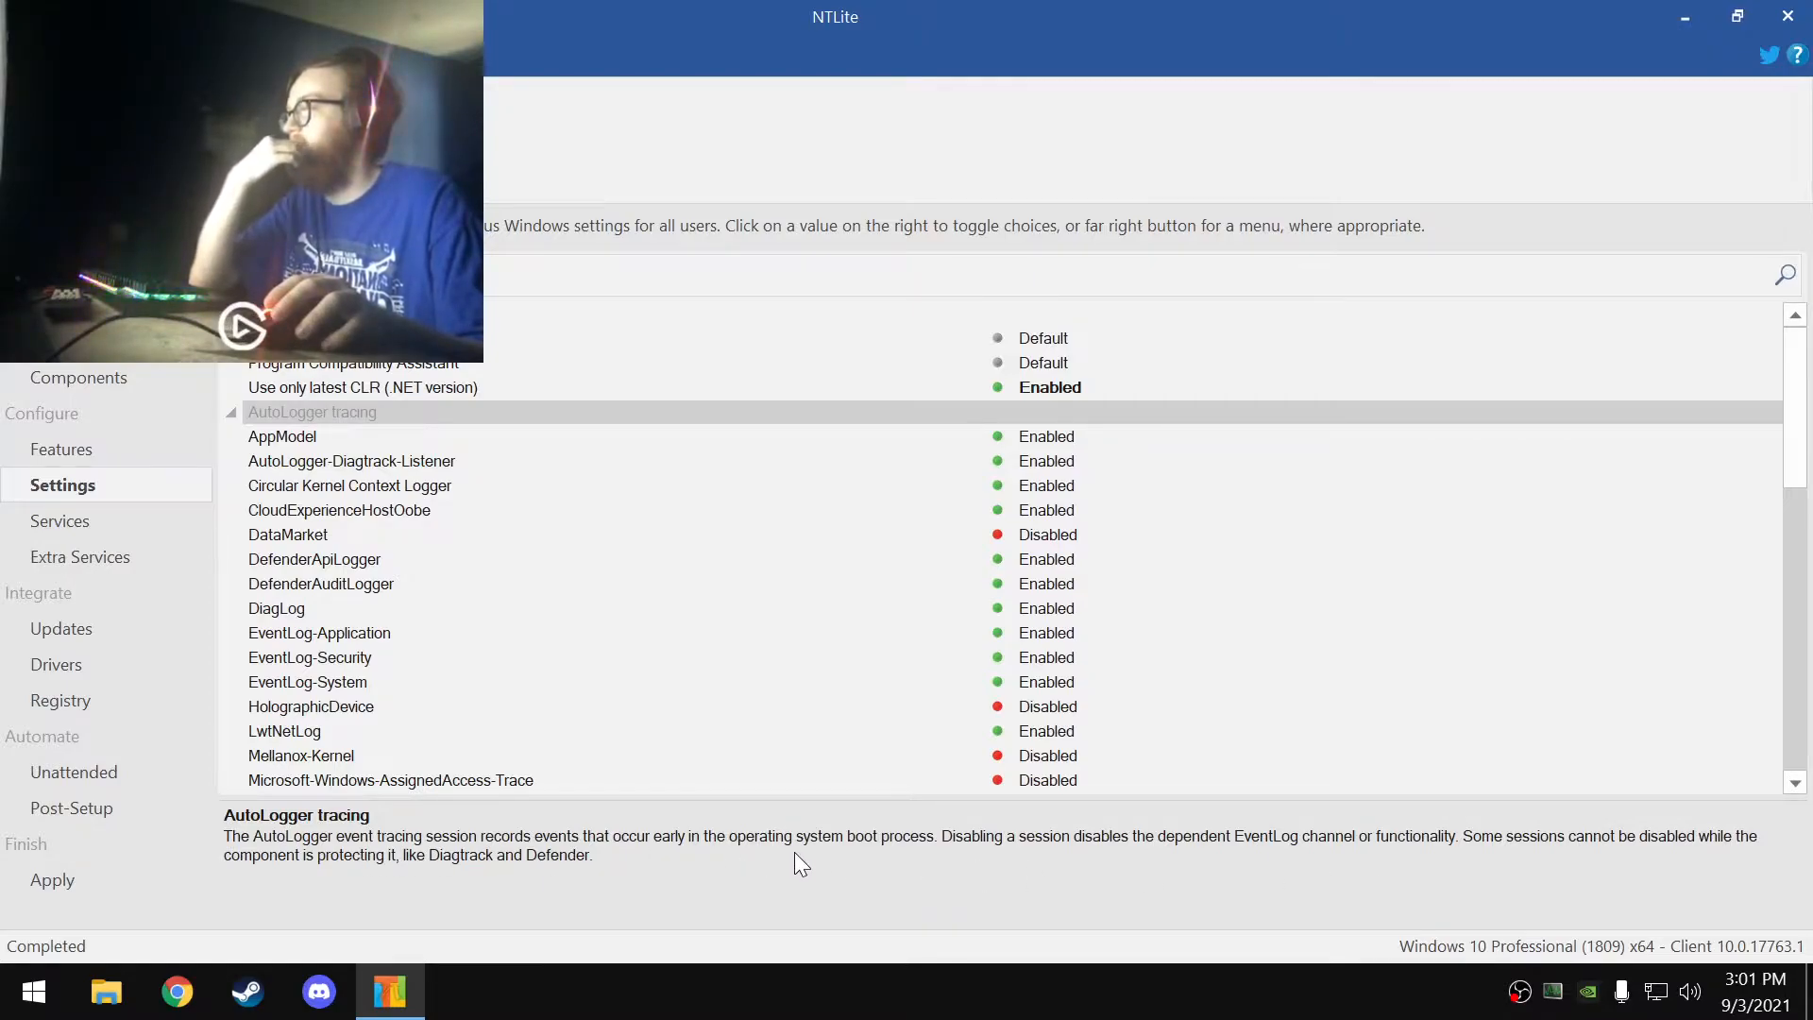
left_click(295, 439)
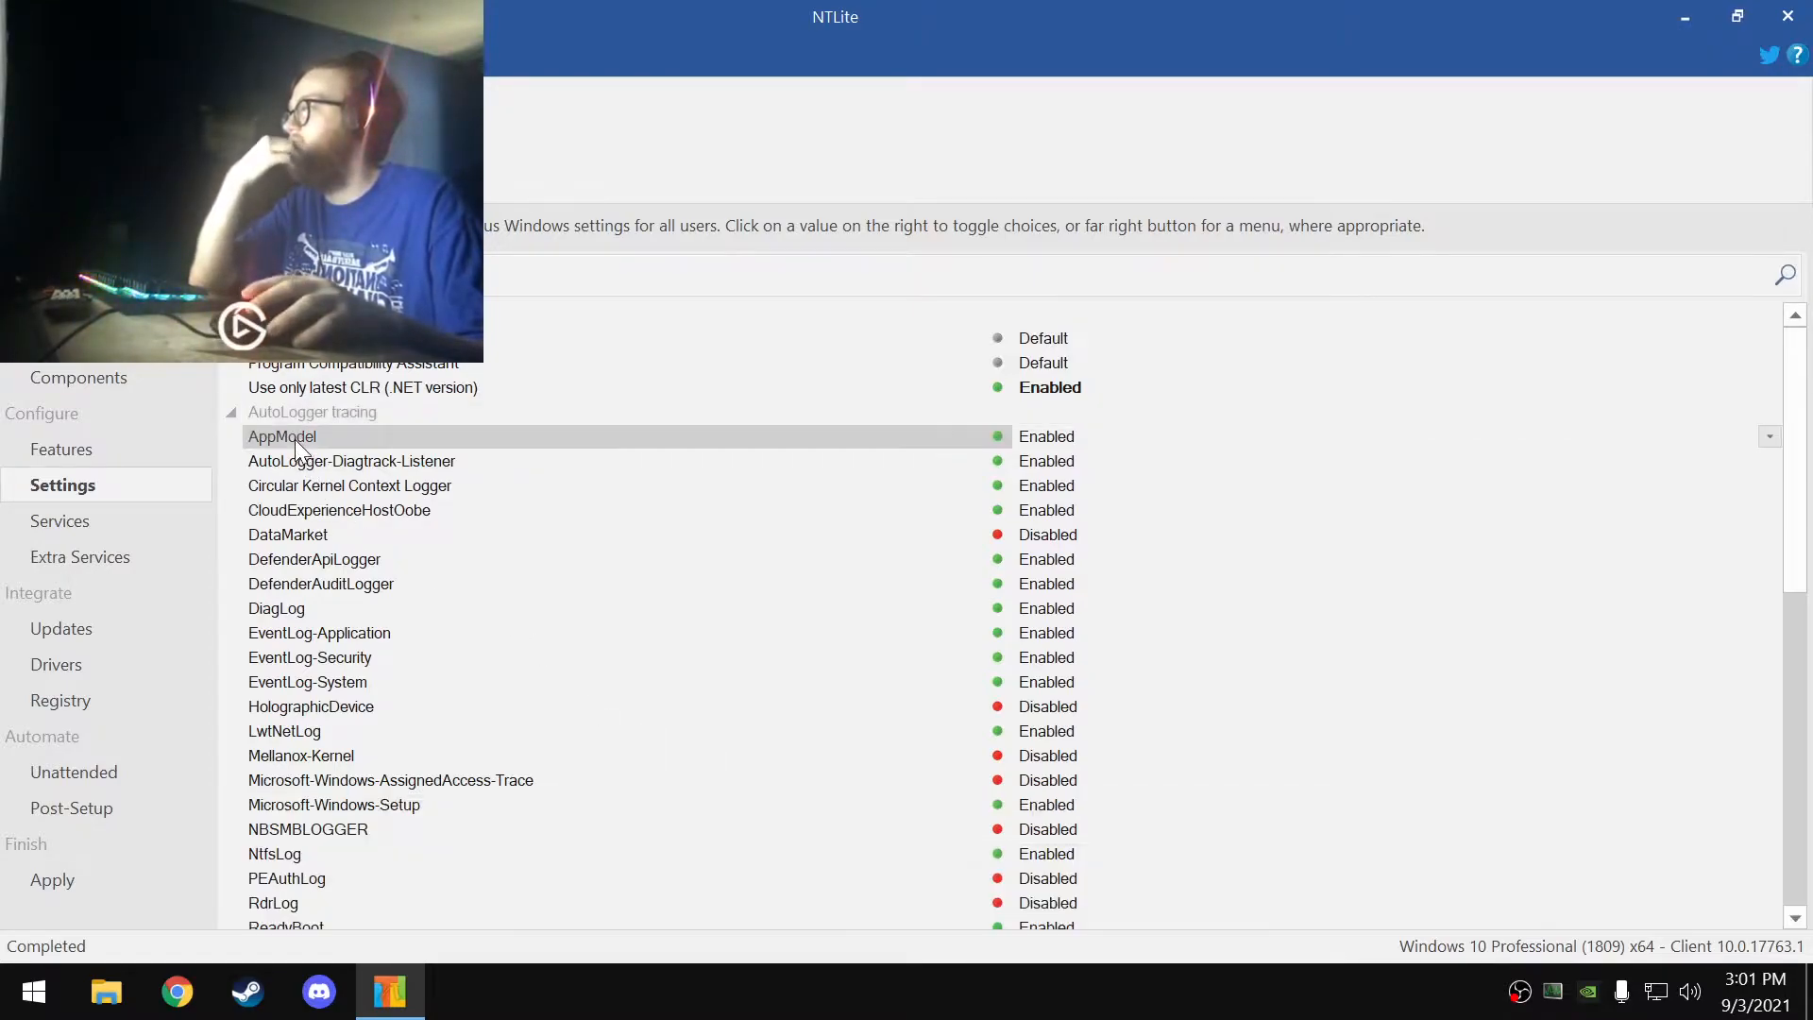
scroll(373, 473, "down", 6)
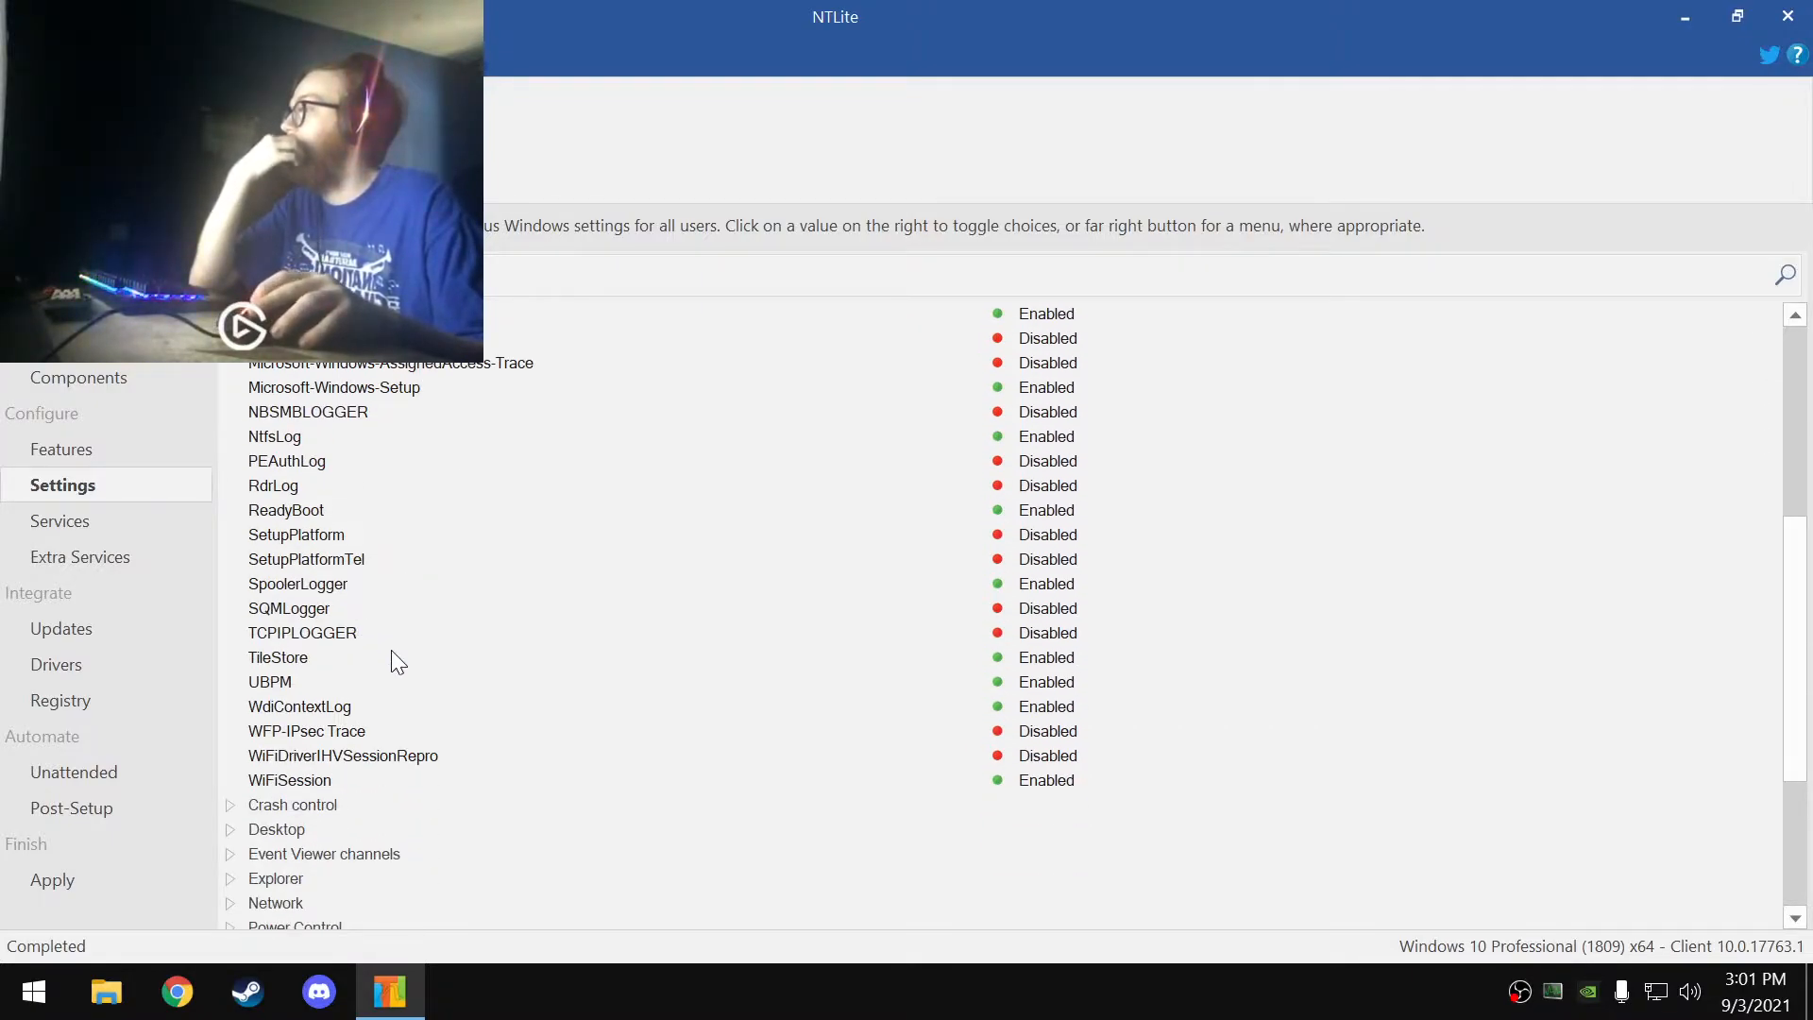
scroll(401, 668, "up", 3)
scroll(420, 685, "up", 5)
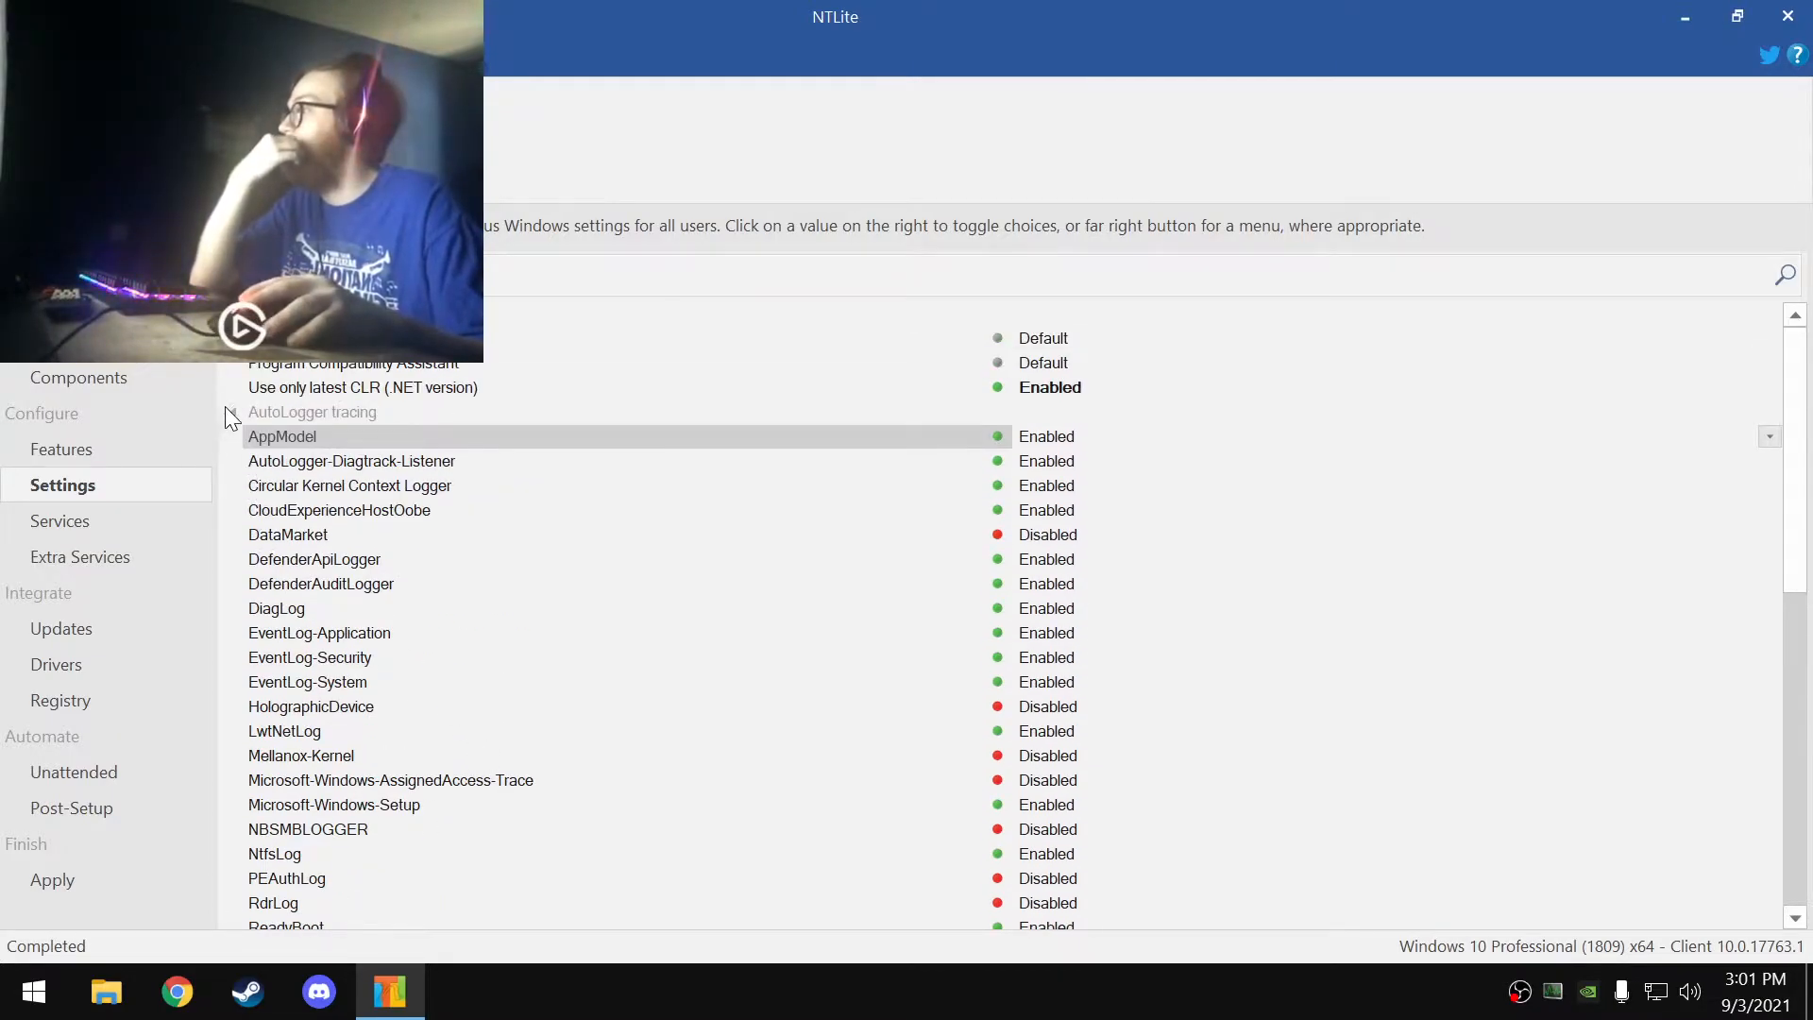
left_click(236, 420)
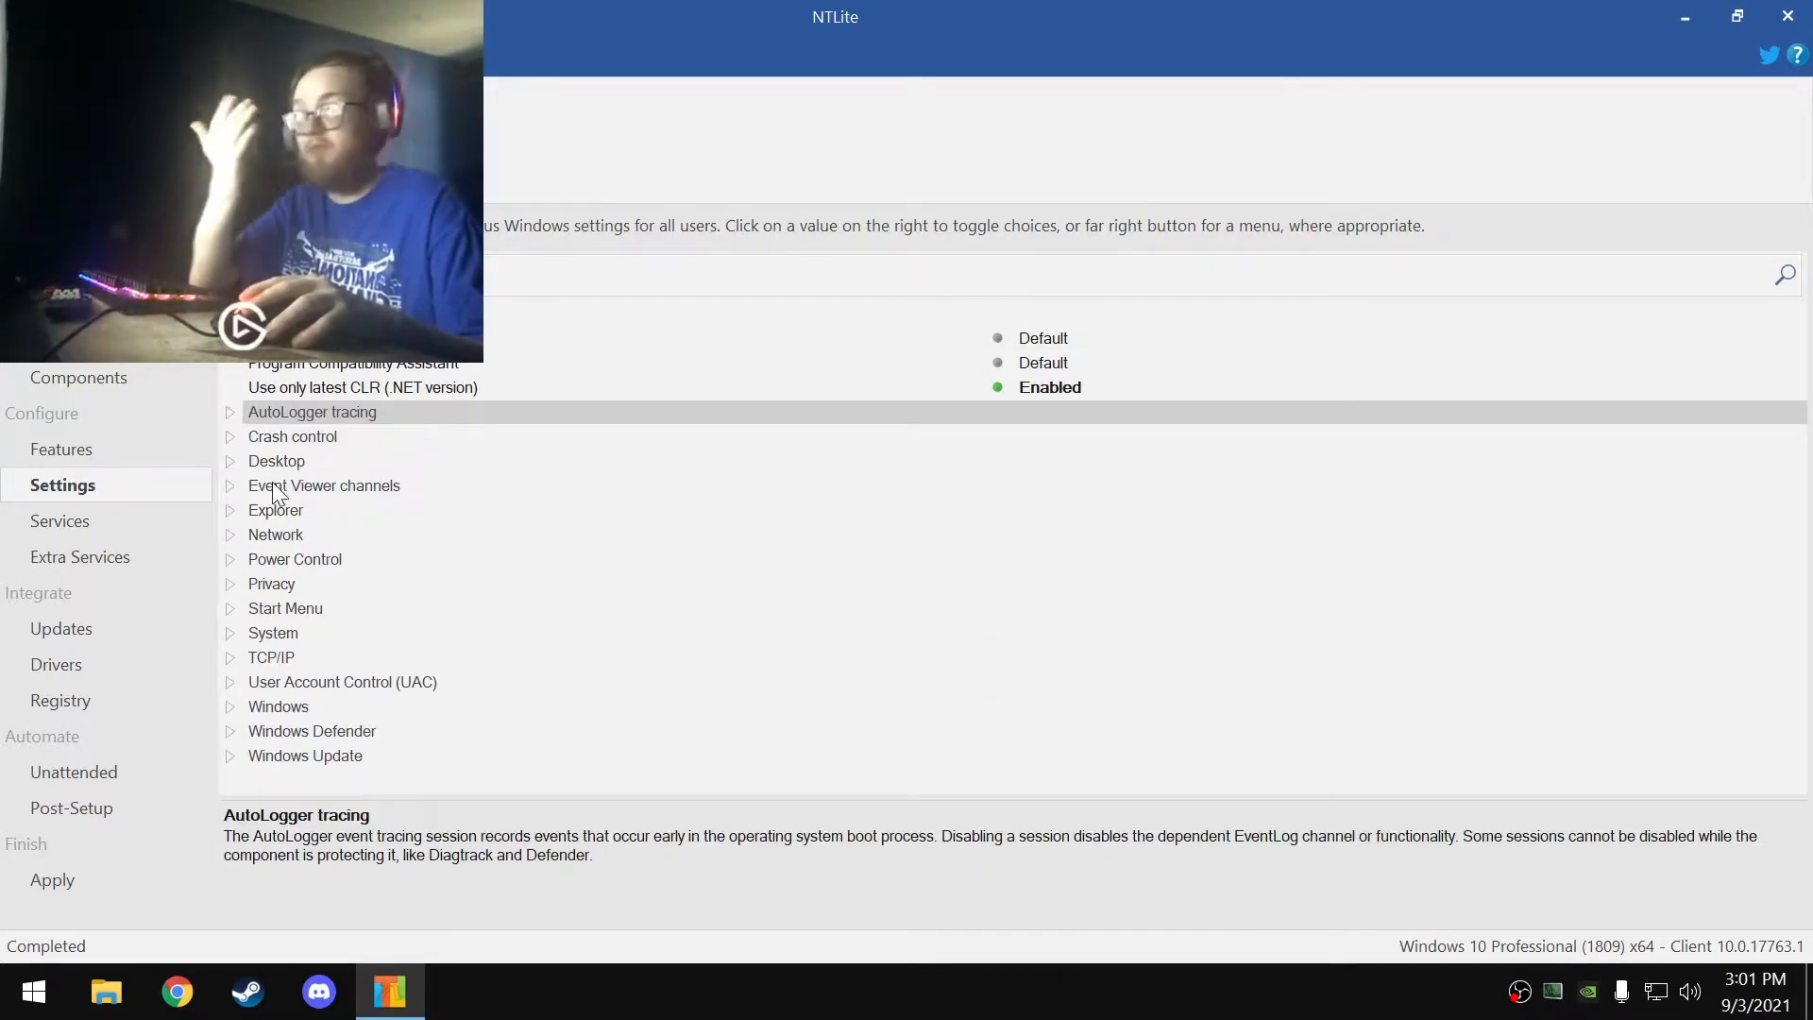
- Under Crash control, disable Auto-Reboot on BSOD crash, Write an event to the system log and Write debugging information
left_click(232, 437)
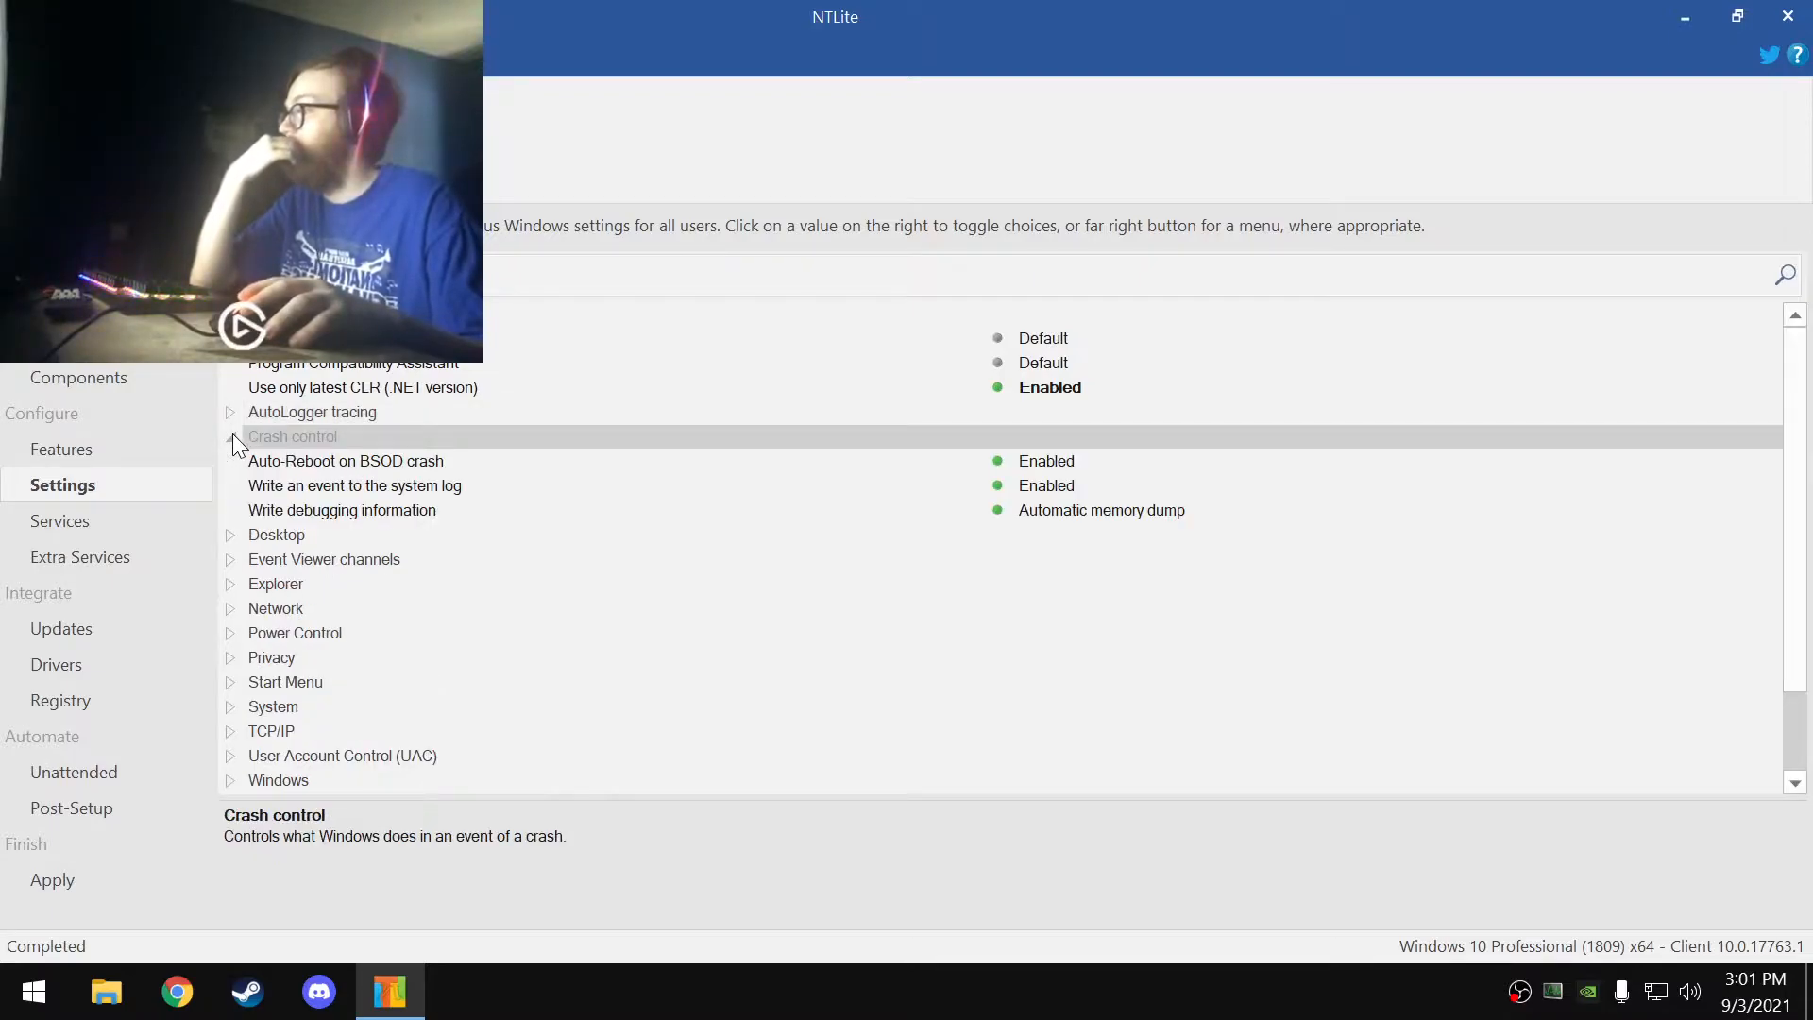
left_click(1048, 461)
left_click(1050, 485)
left_click(1101, 514)
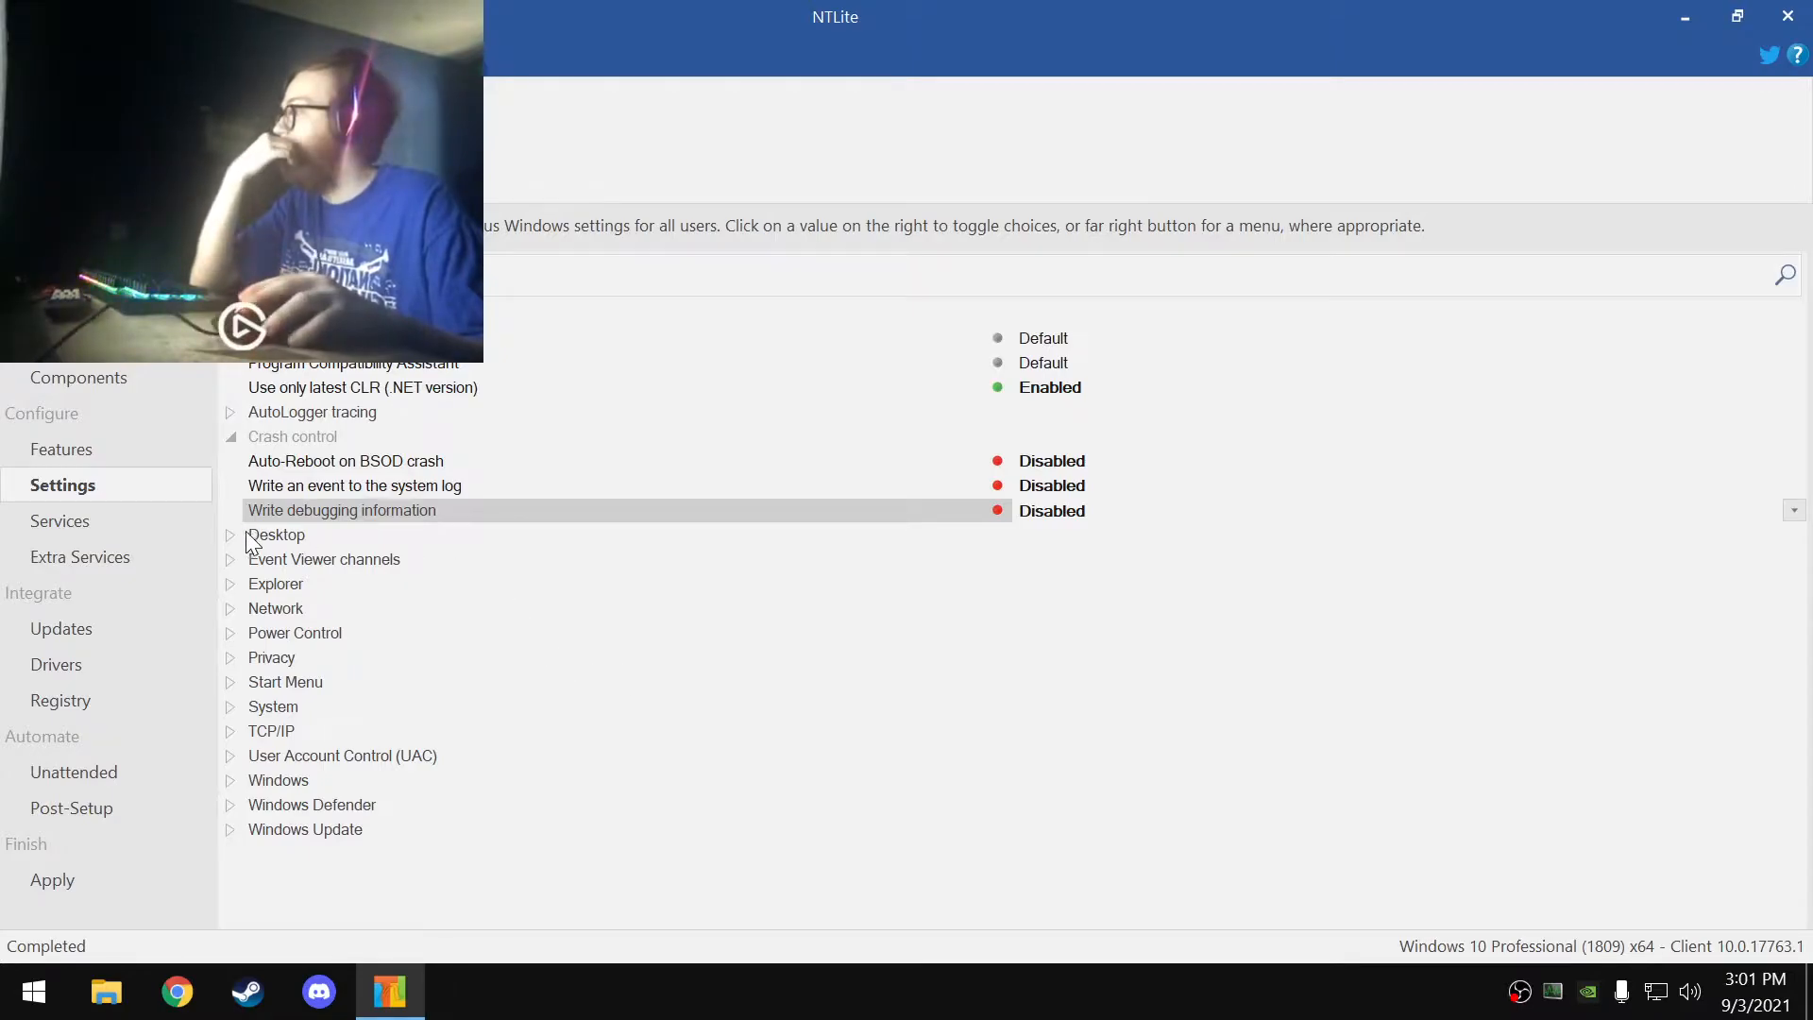
- Under the Desktop settings, enable dark mode for both apps and Windows
left_click(229, 536)
scroll(574, 619, "down", 1)
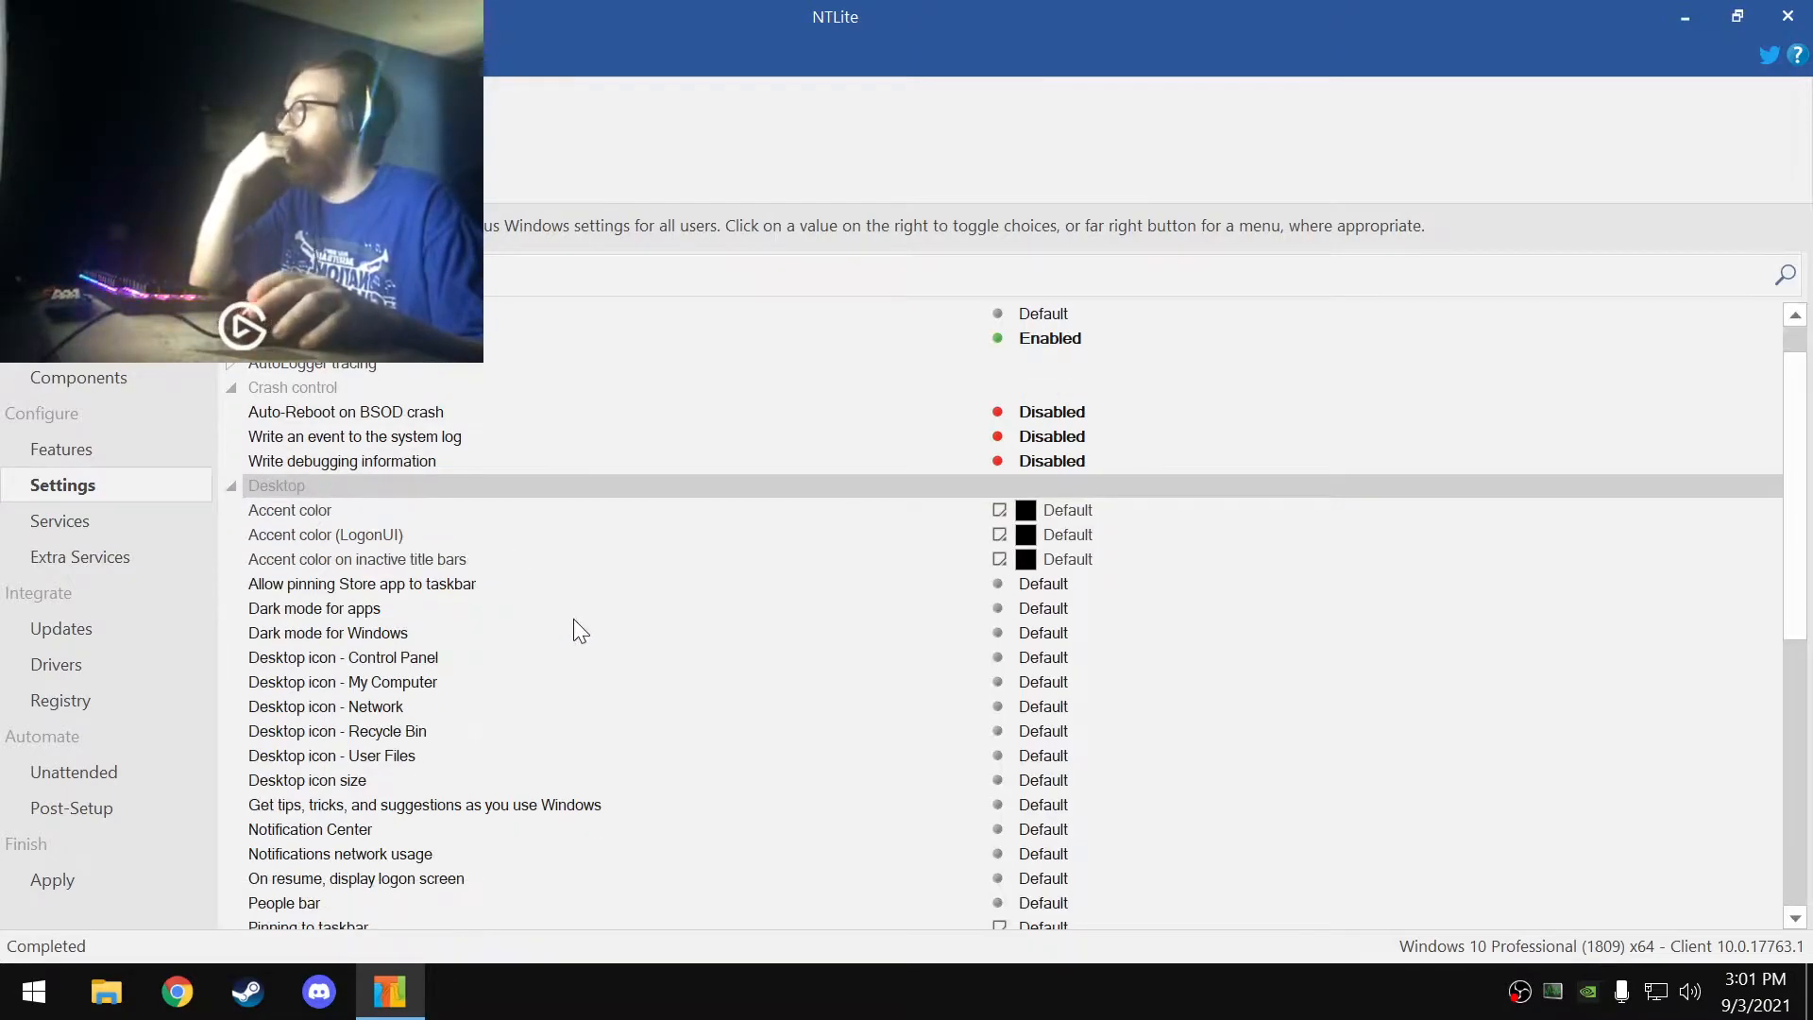
left_click(343, 611)
left_click(1050, 611)
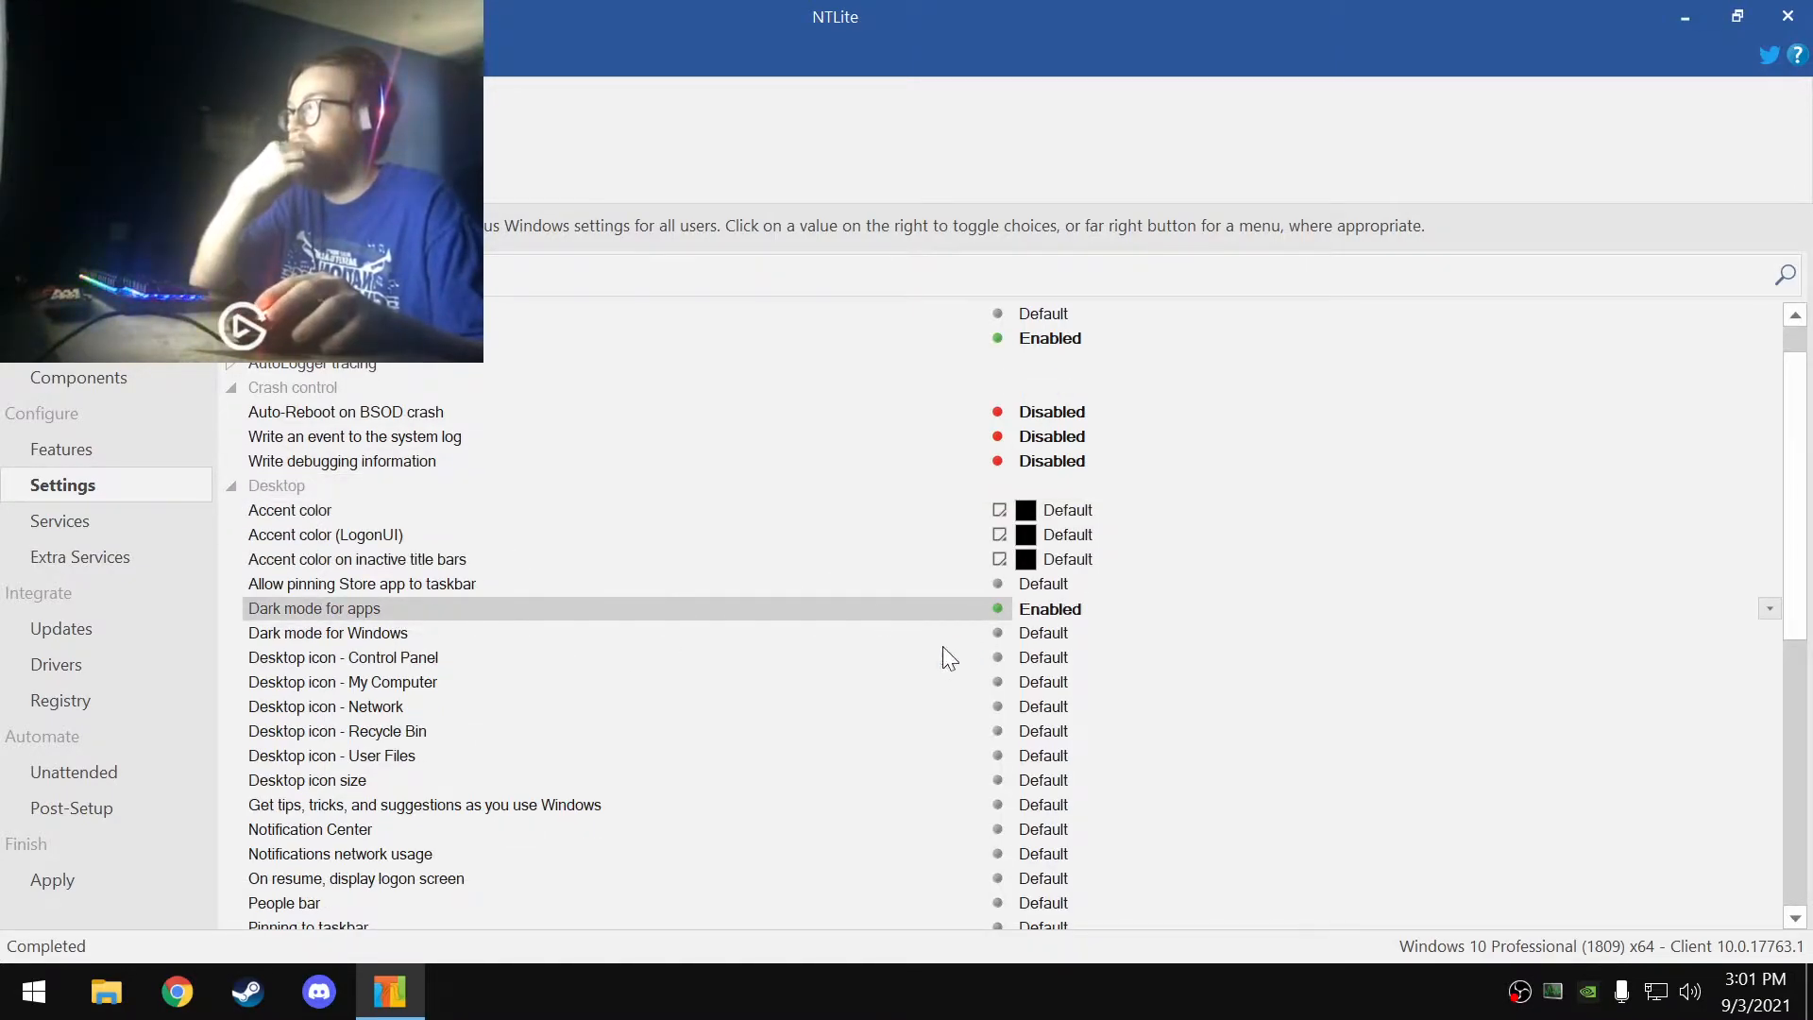
left_click(355, 637)
left_click(1067, 634)
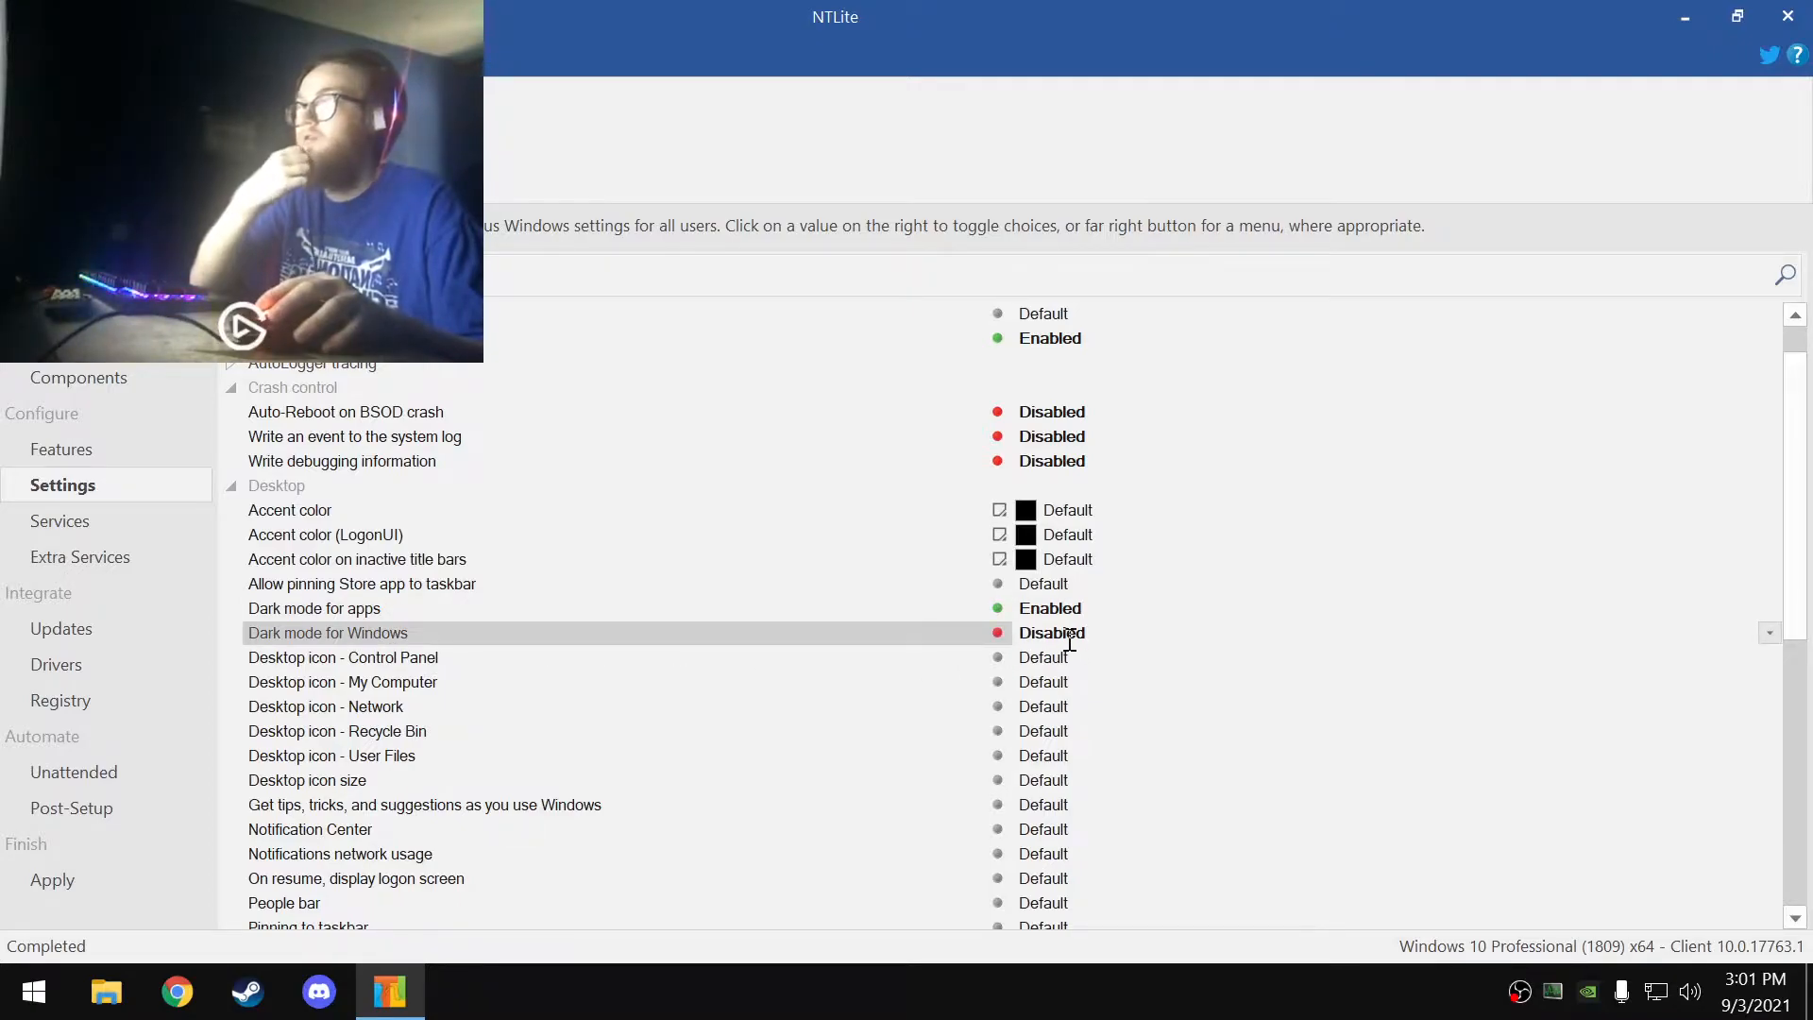
- Enable the Recycle Bin desktop icon in the Desktop settings
left_click(436, 657)
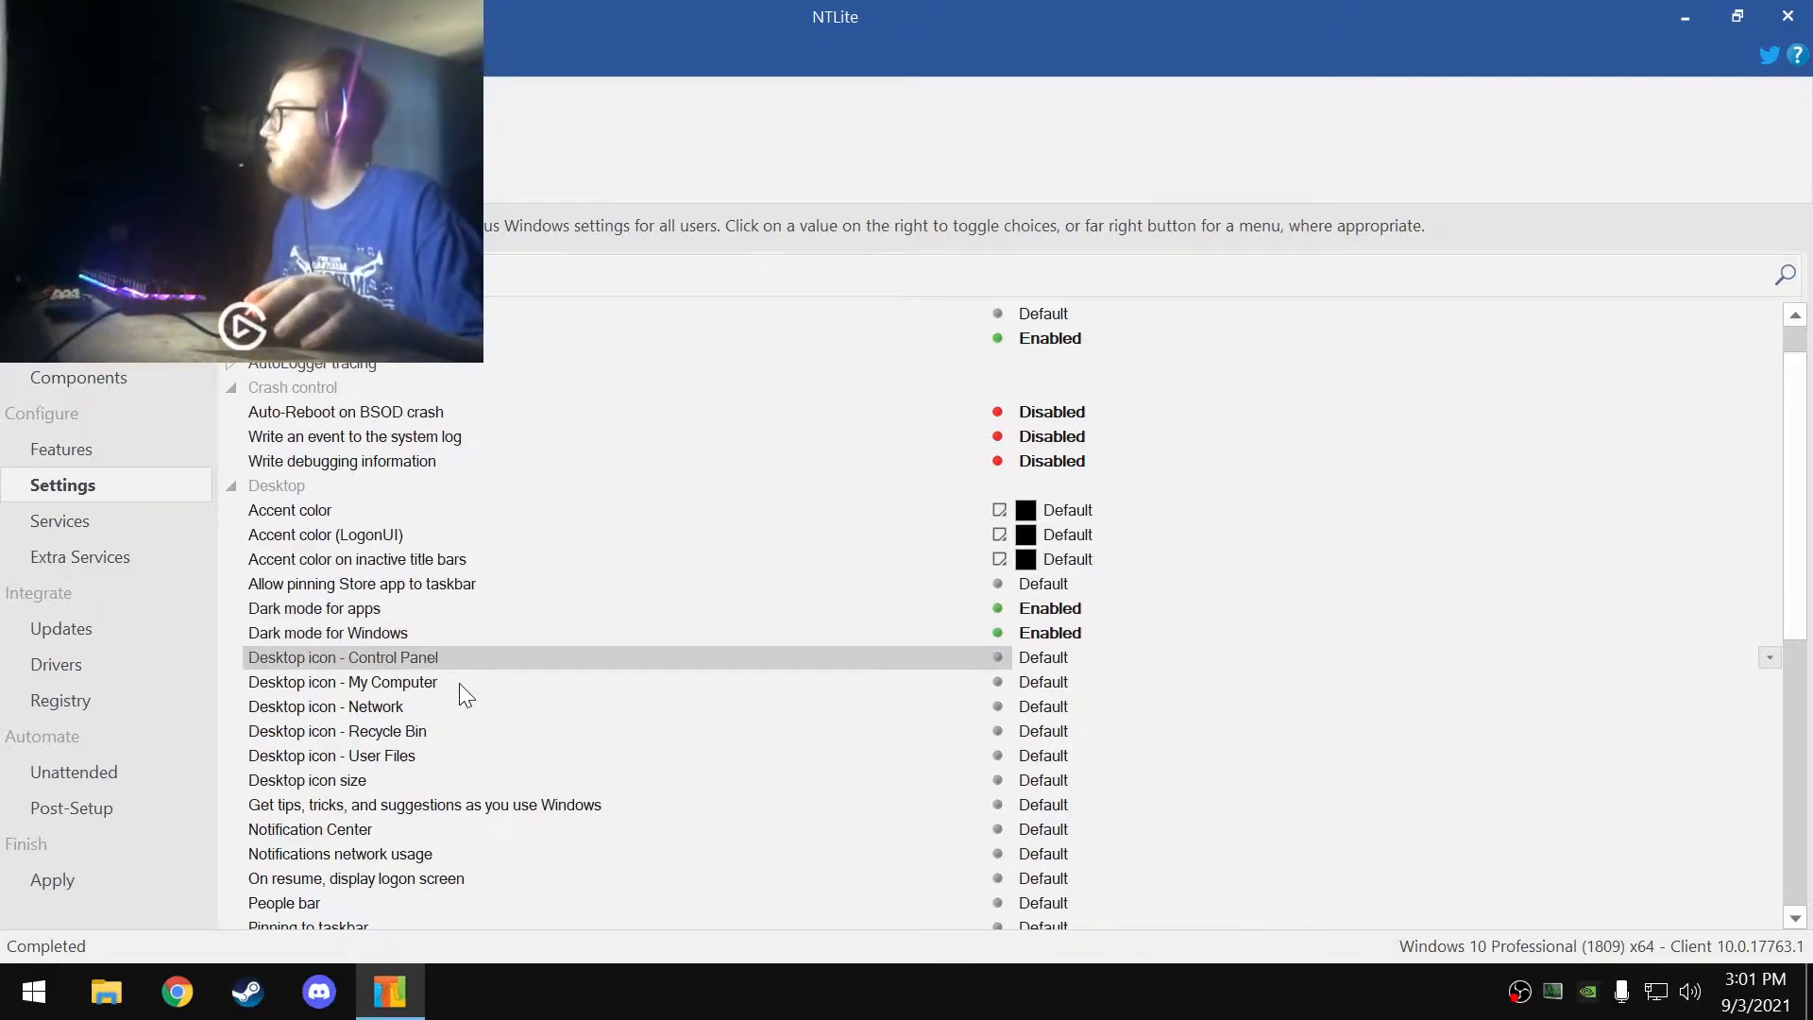
left_click(410, 737)
left_click(1073, 731)
left_click(1074, 731)
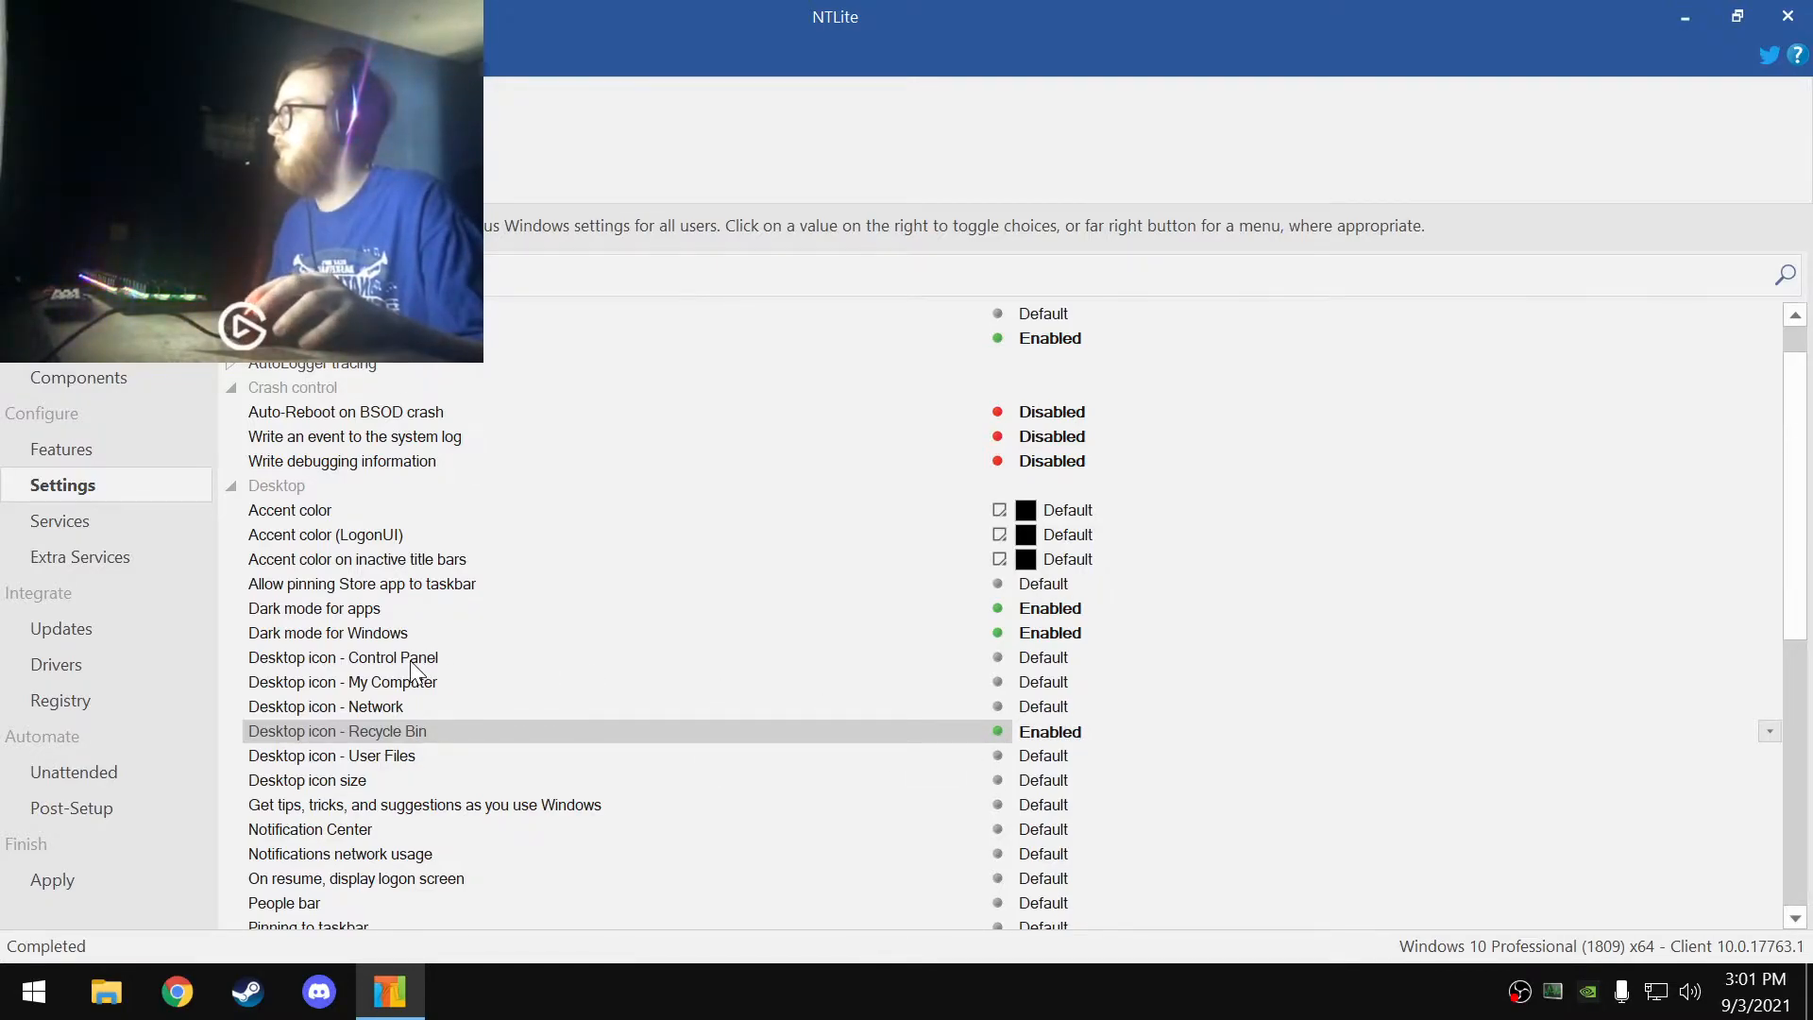
- Disable "Get tips, tricks, and suggestions as you use Windows" and the Notification Center
scroll(356, 773, "down", 1)
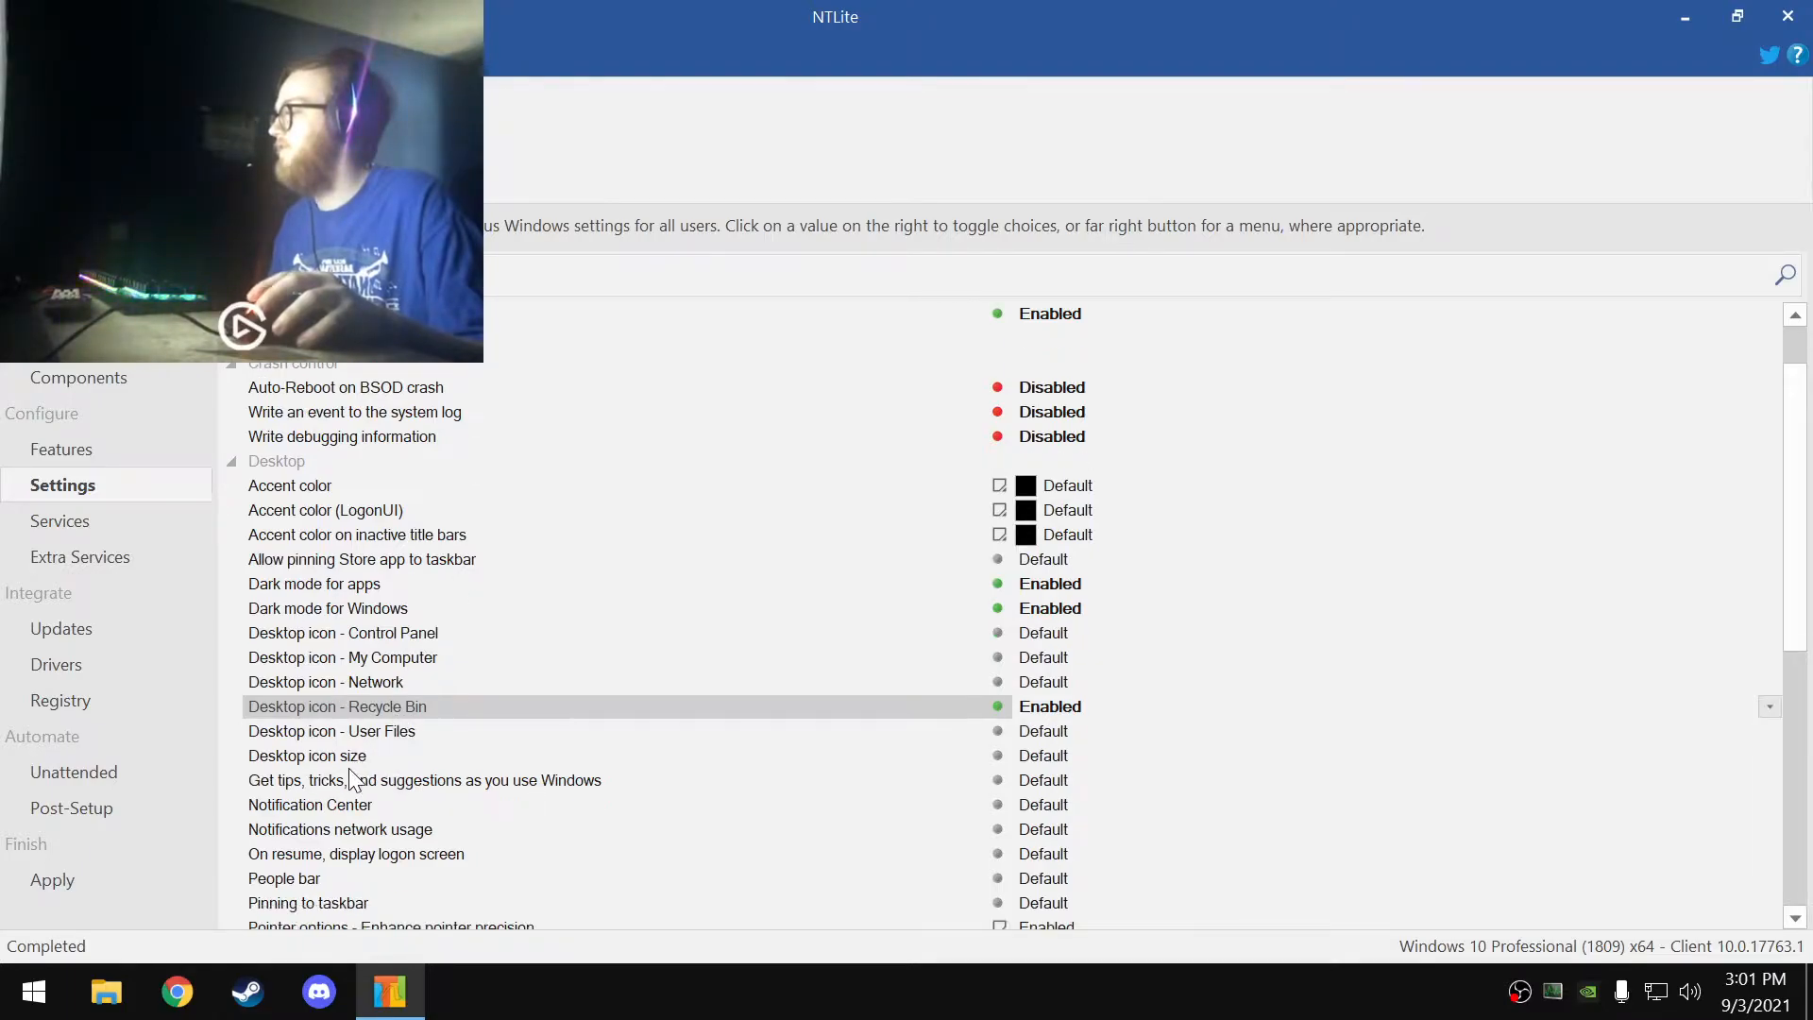
left_click(472, 780)
left_click(1048, 780)
scroll(456, 826, "down", 1)
left_click(340, 784)
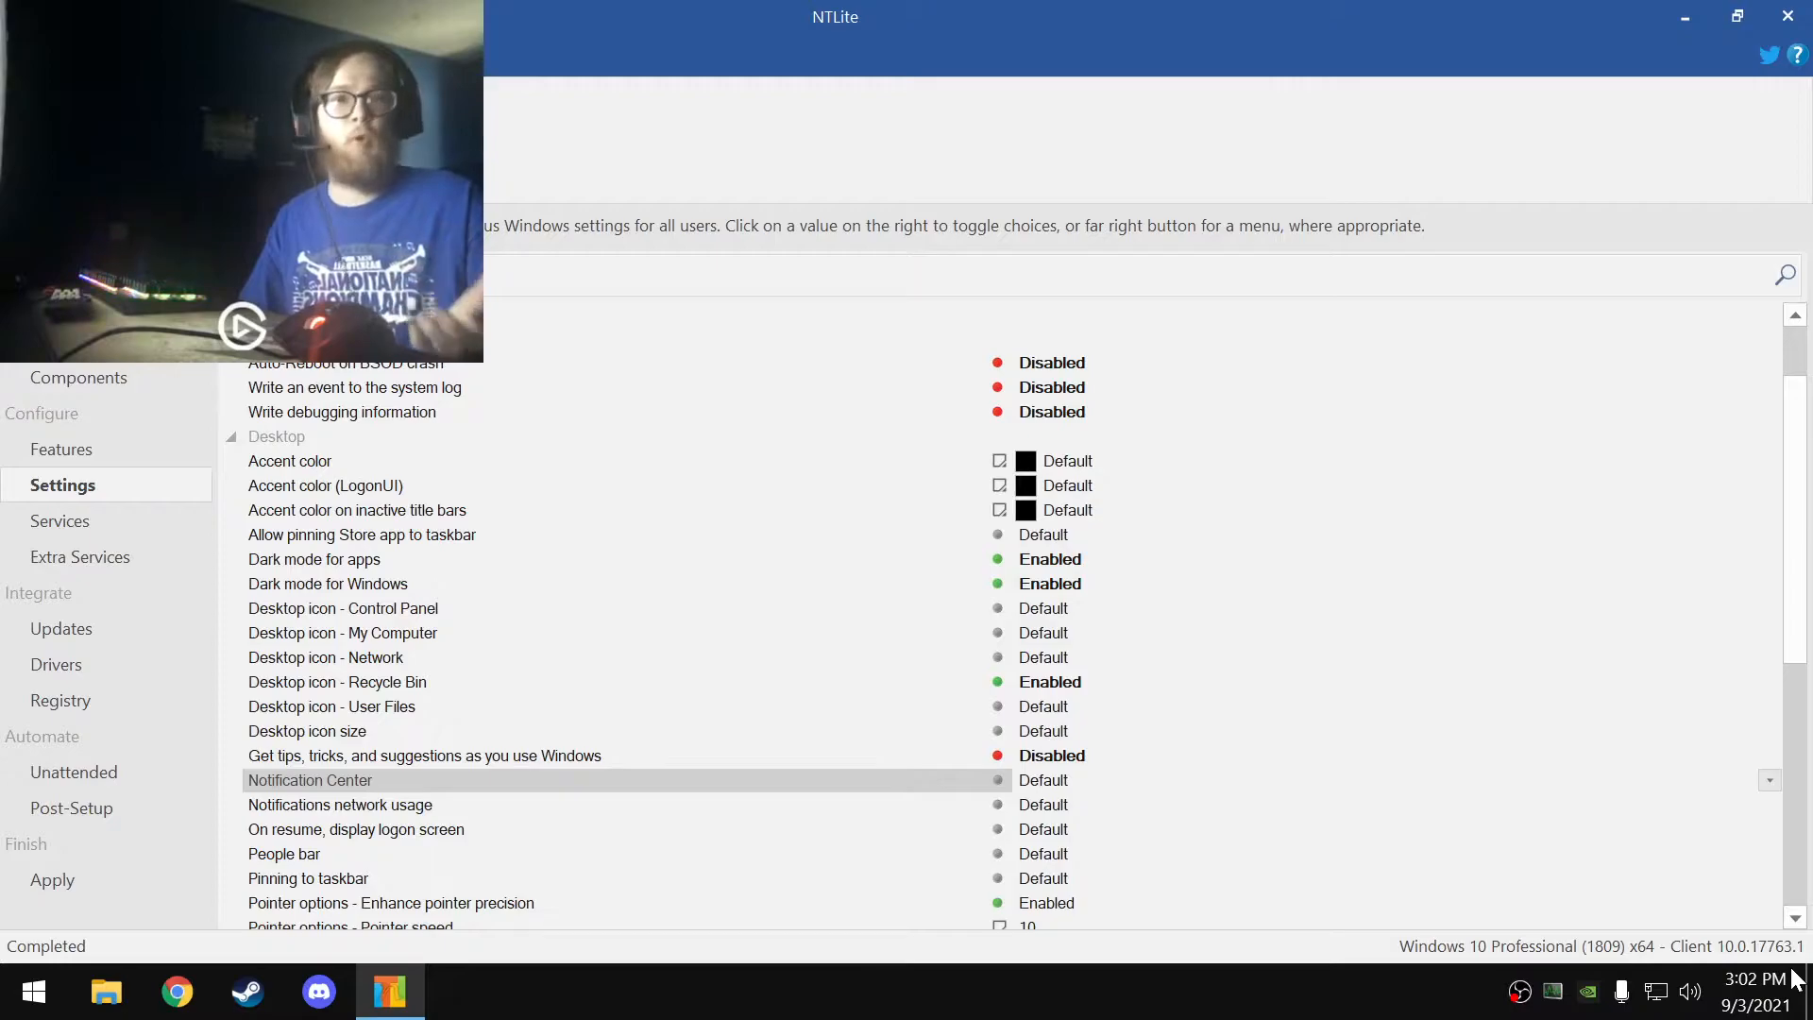
left_click(1064, 781)
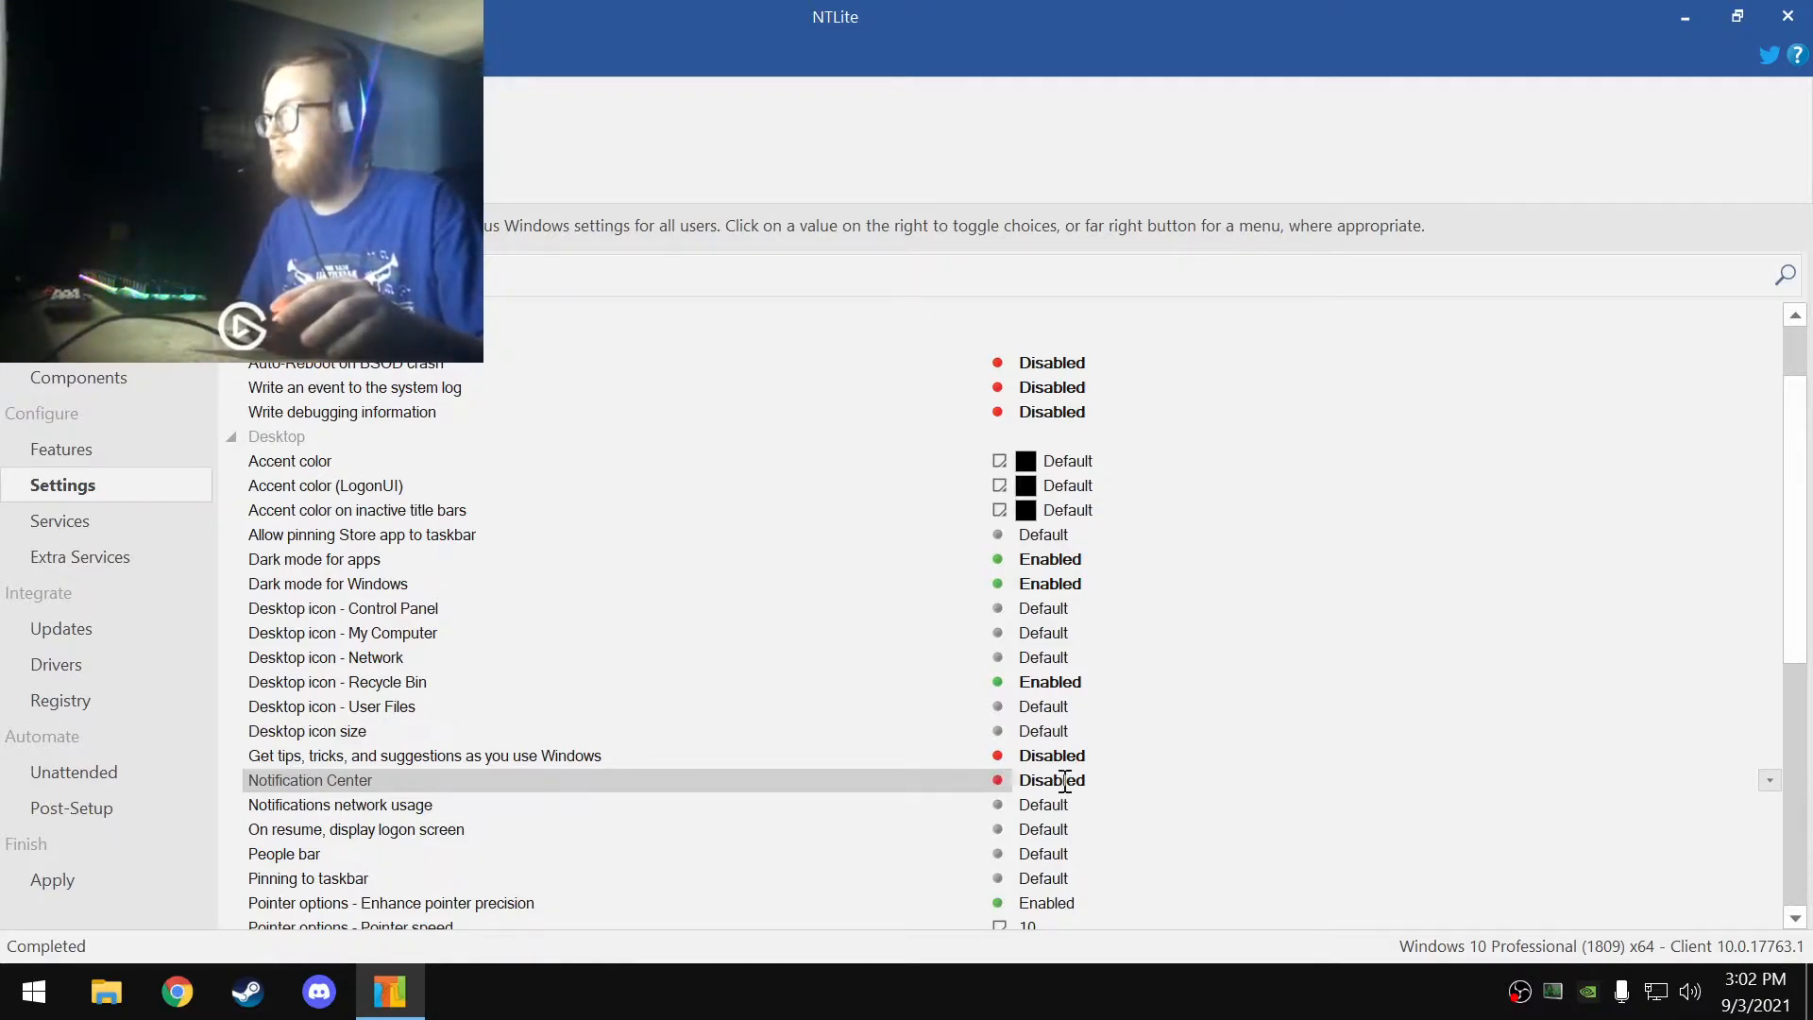
- Check the Notifications network usage and "On resume, display logon screen" entries, and disable the People bar
left_click(425, 804)
scroll(425, 781, "down", 2)
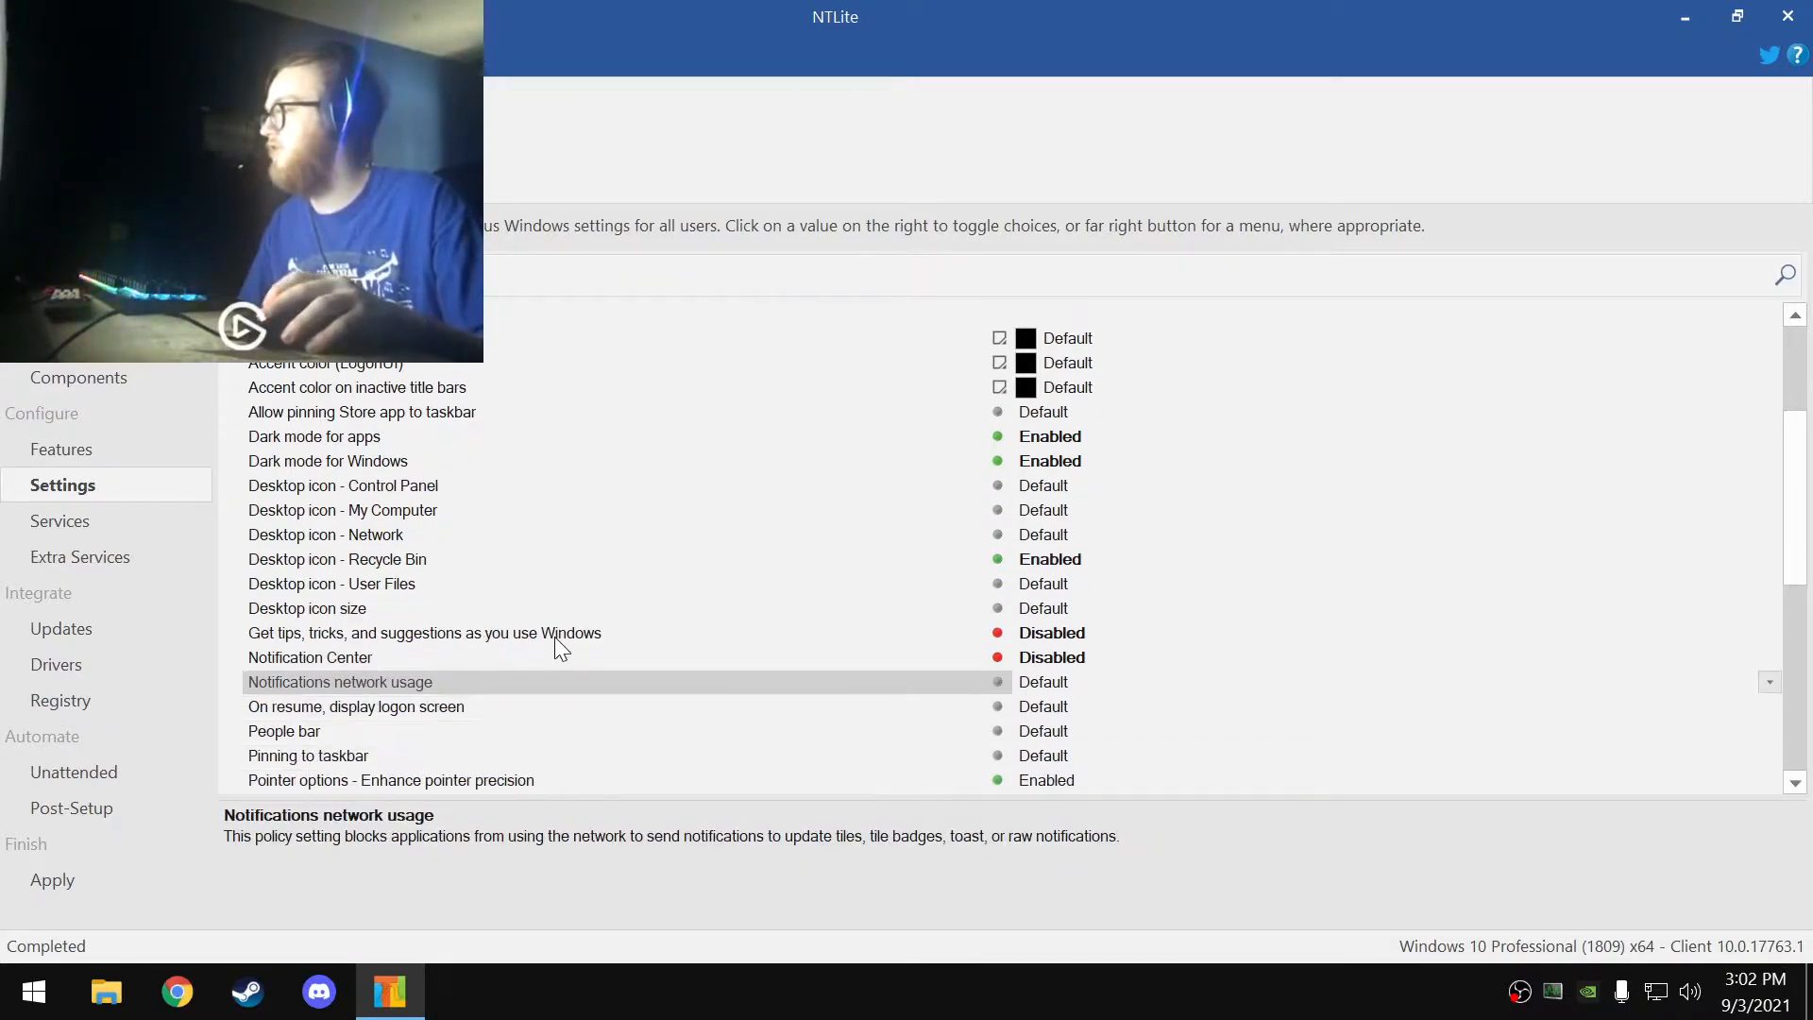
scroll(553, 636, "down", 1)
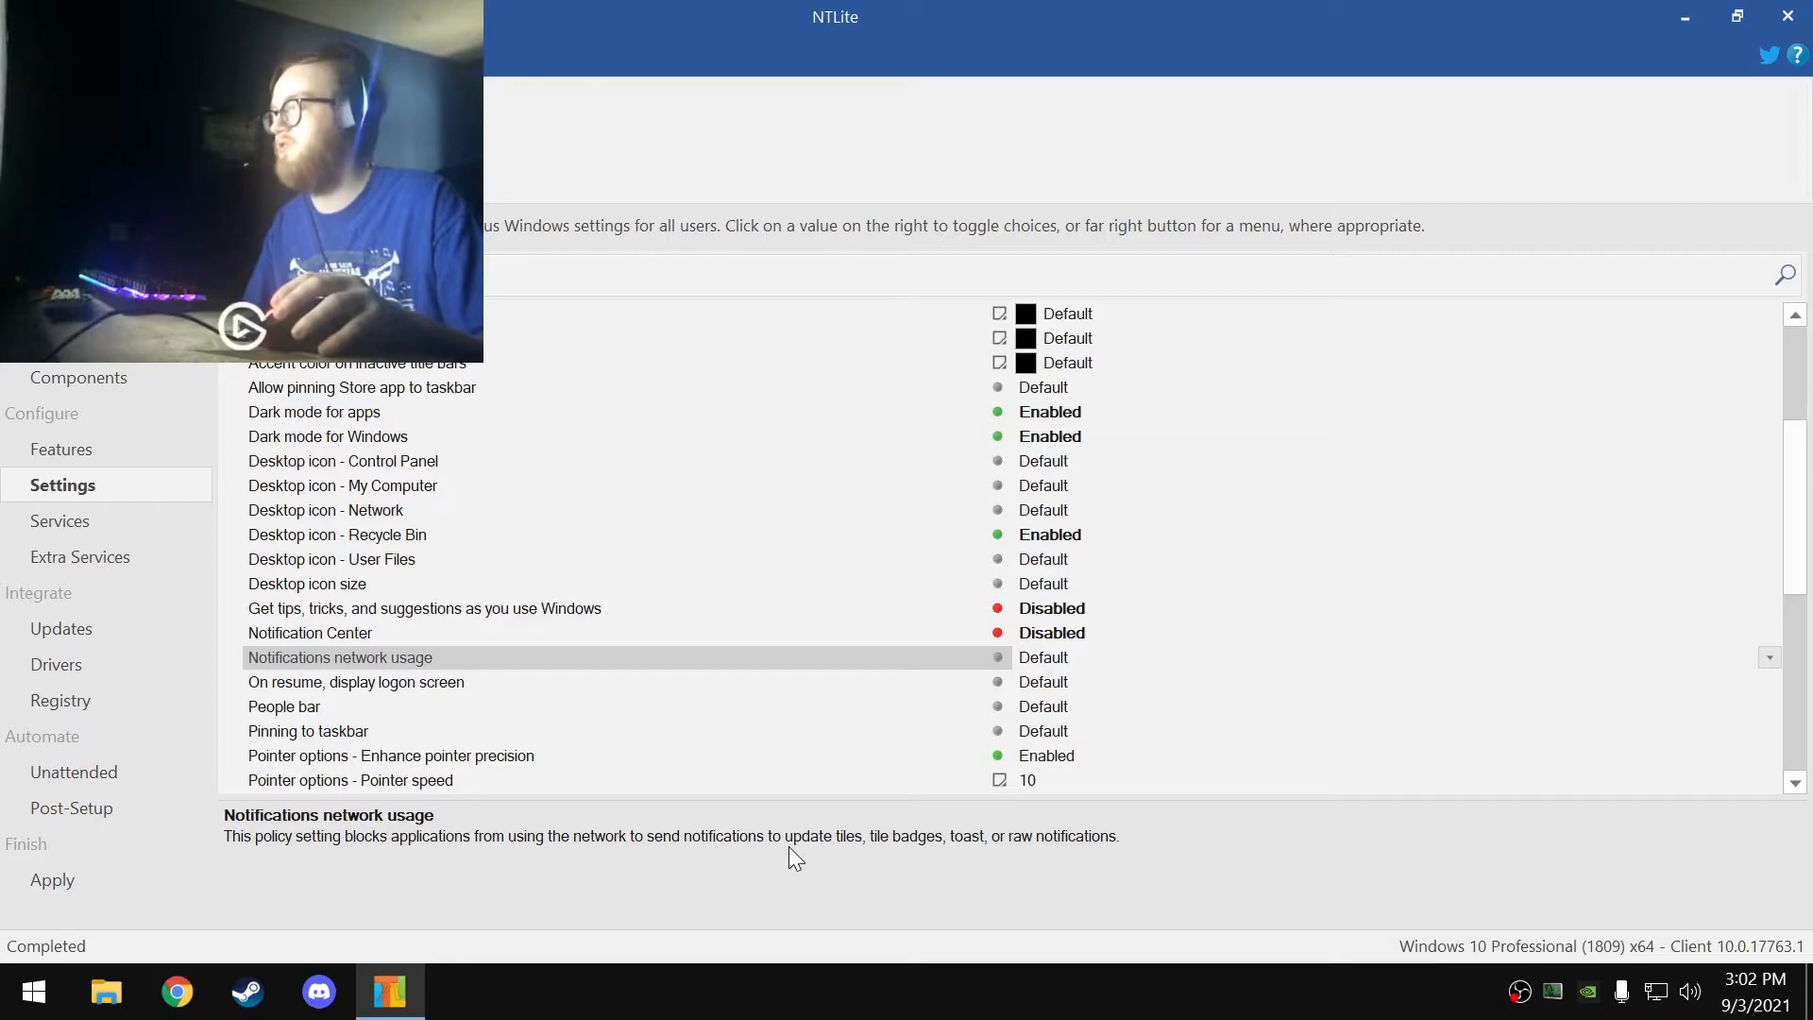
left_click(342, 687)
scroll(342, 689, "down", 1)
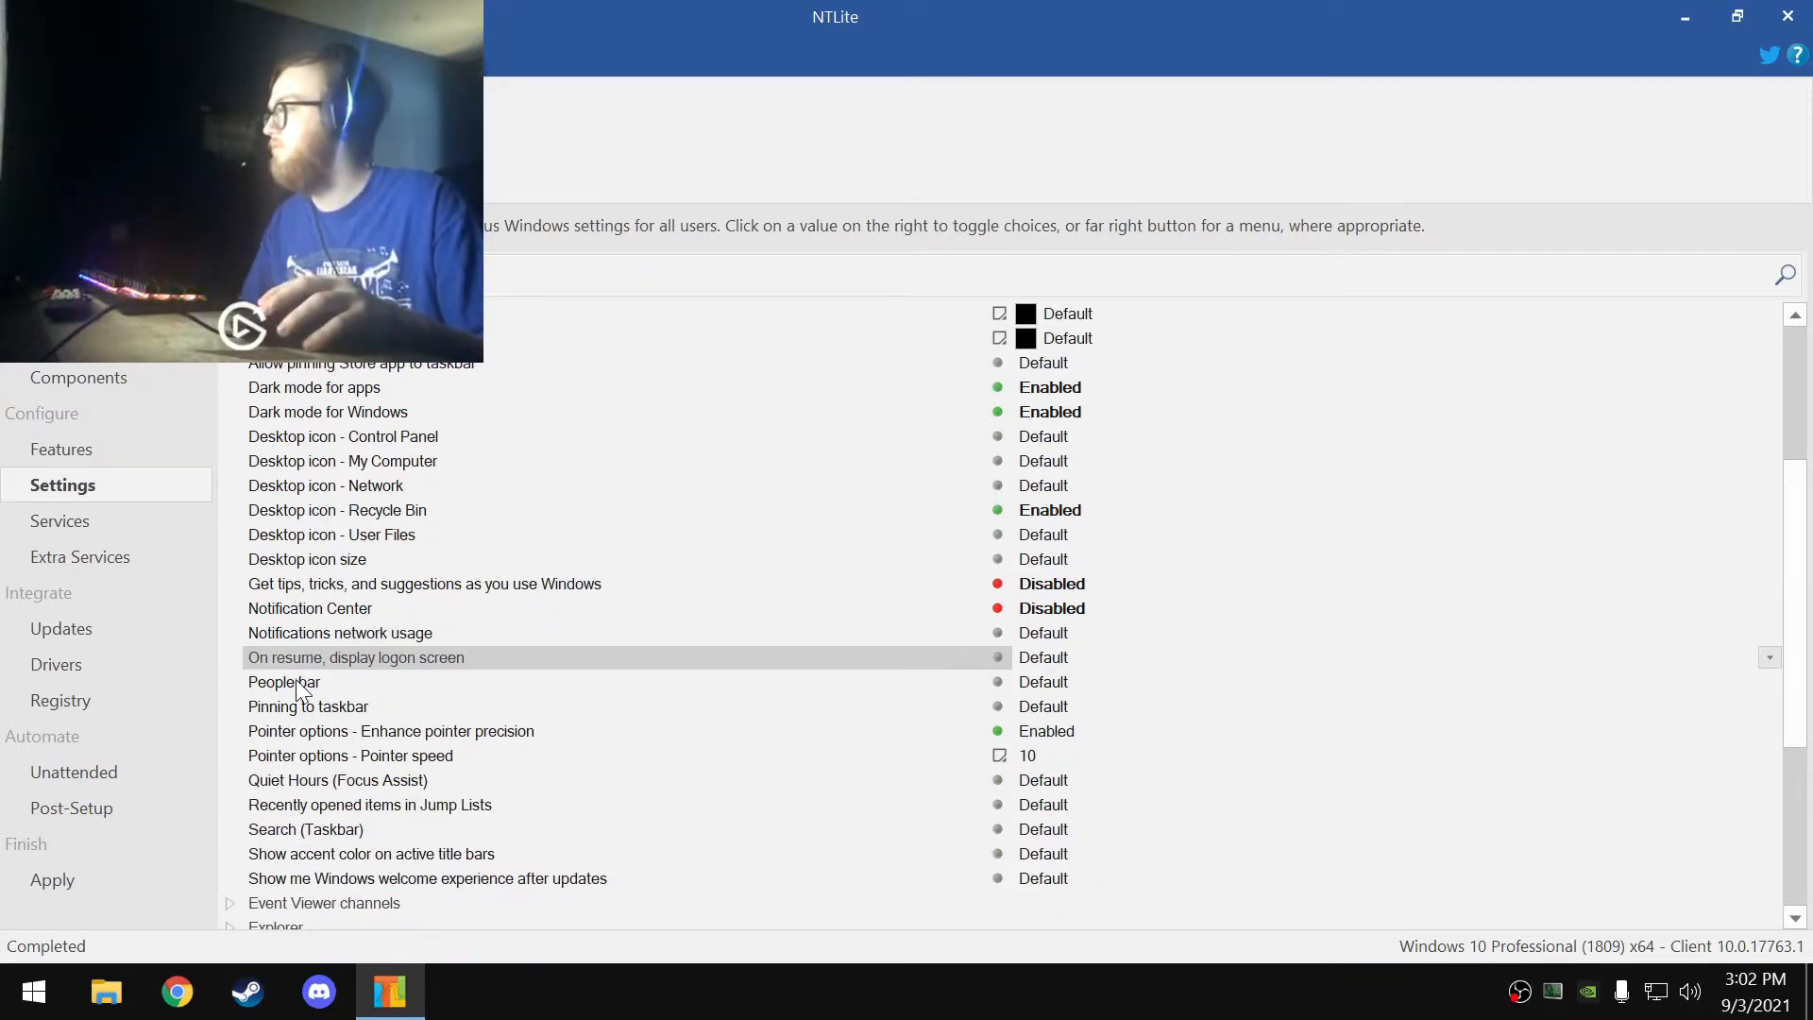
left_click(296, 683)
left_click(1054, 682)
- Disable the "Enhance pointer precision" pointer option in the Desktop settings
left_click(304, 708)
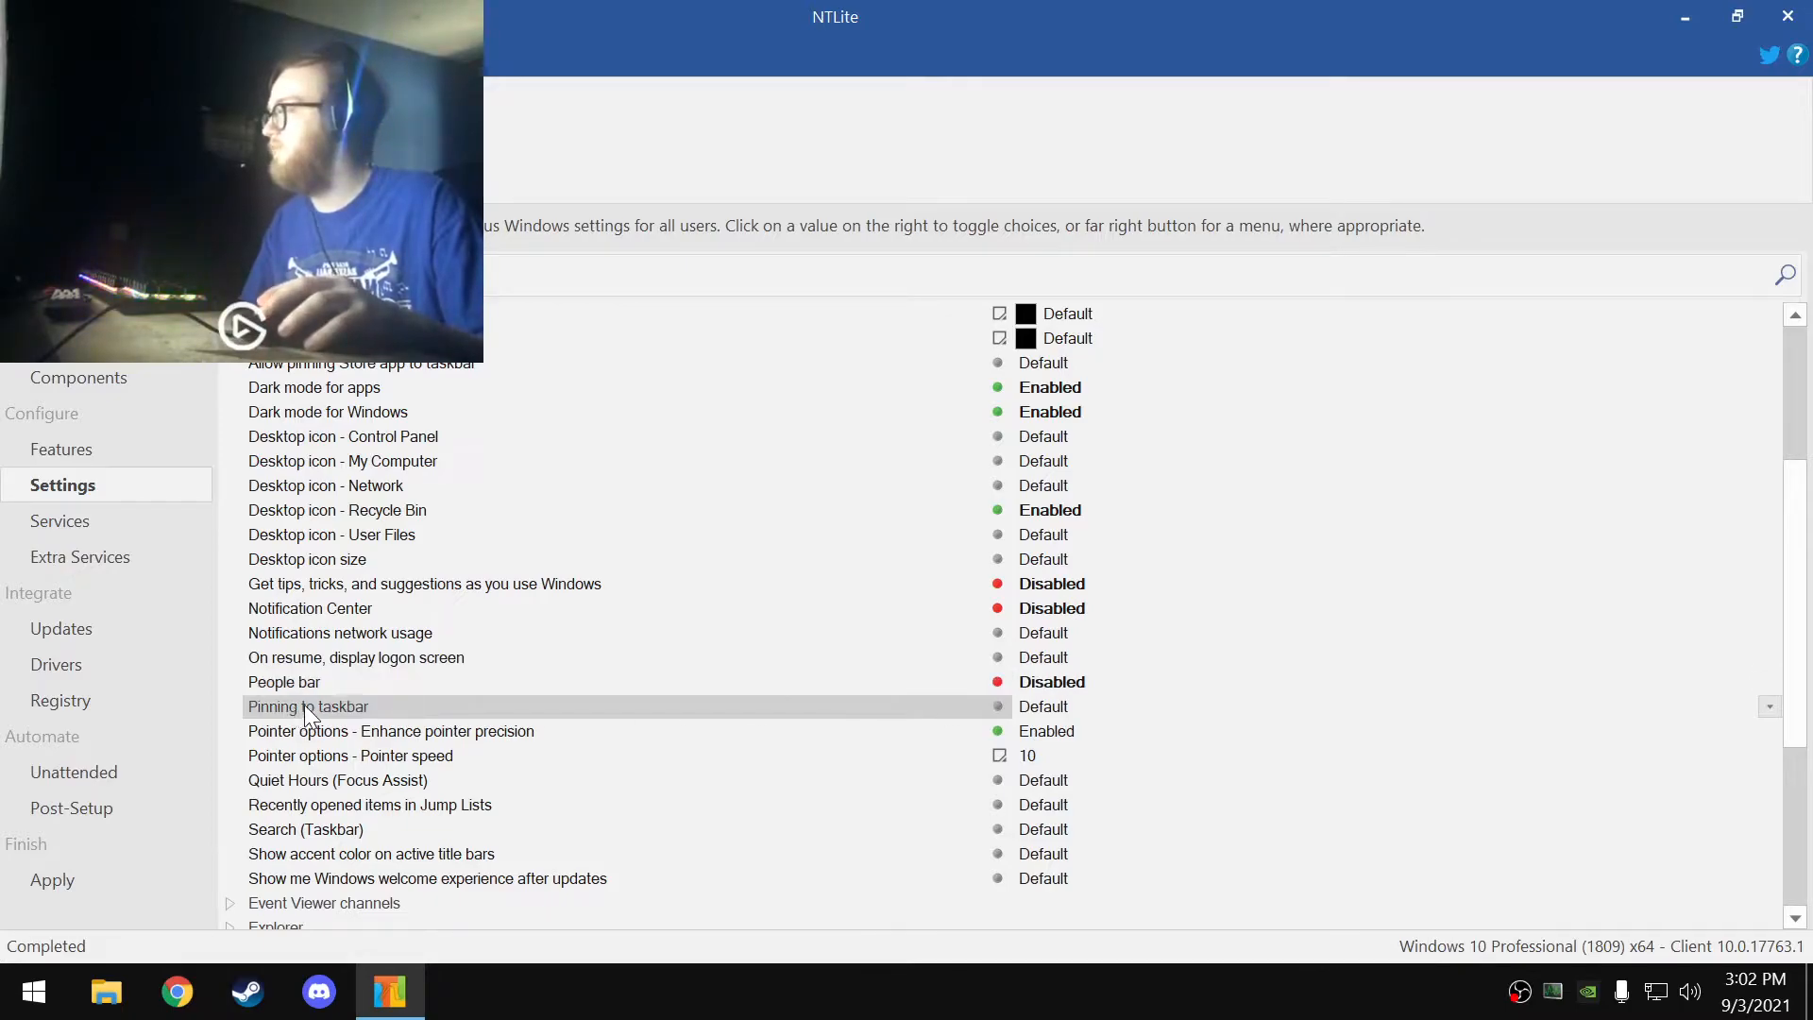
left_click(453, 737)
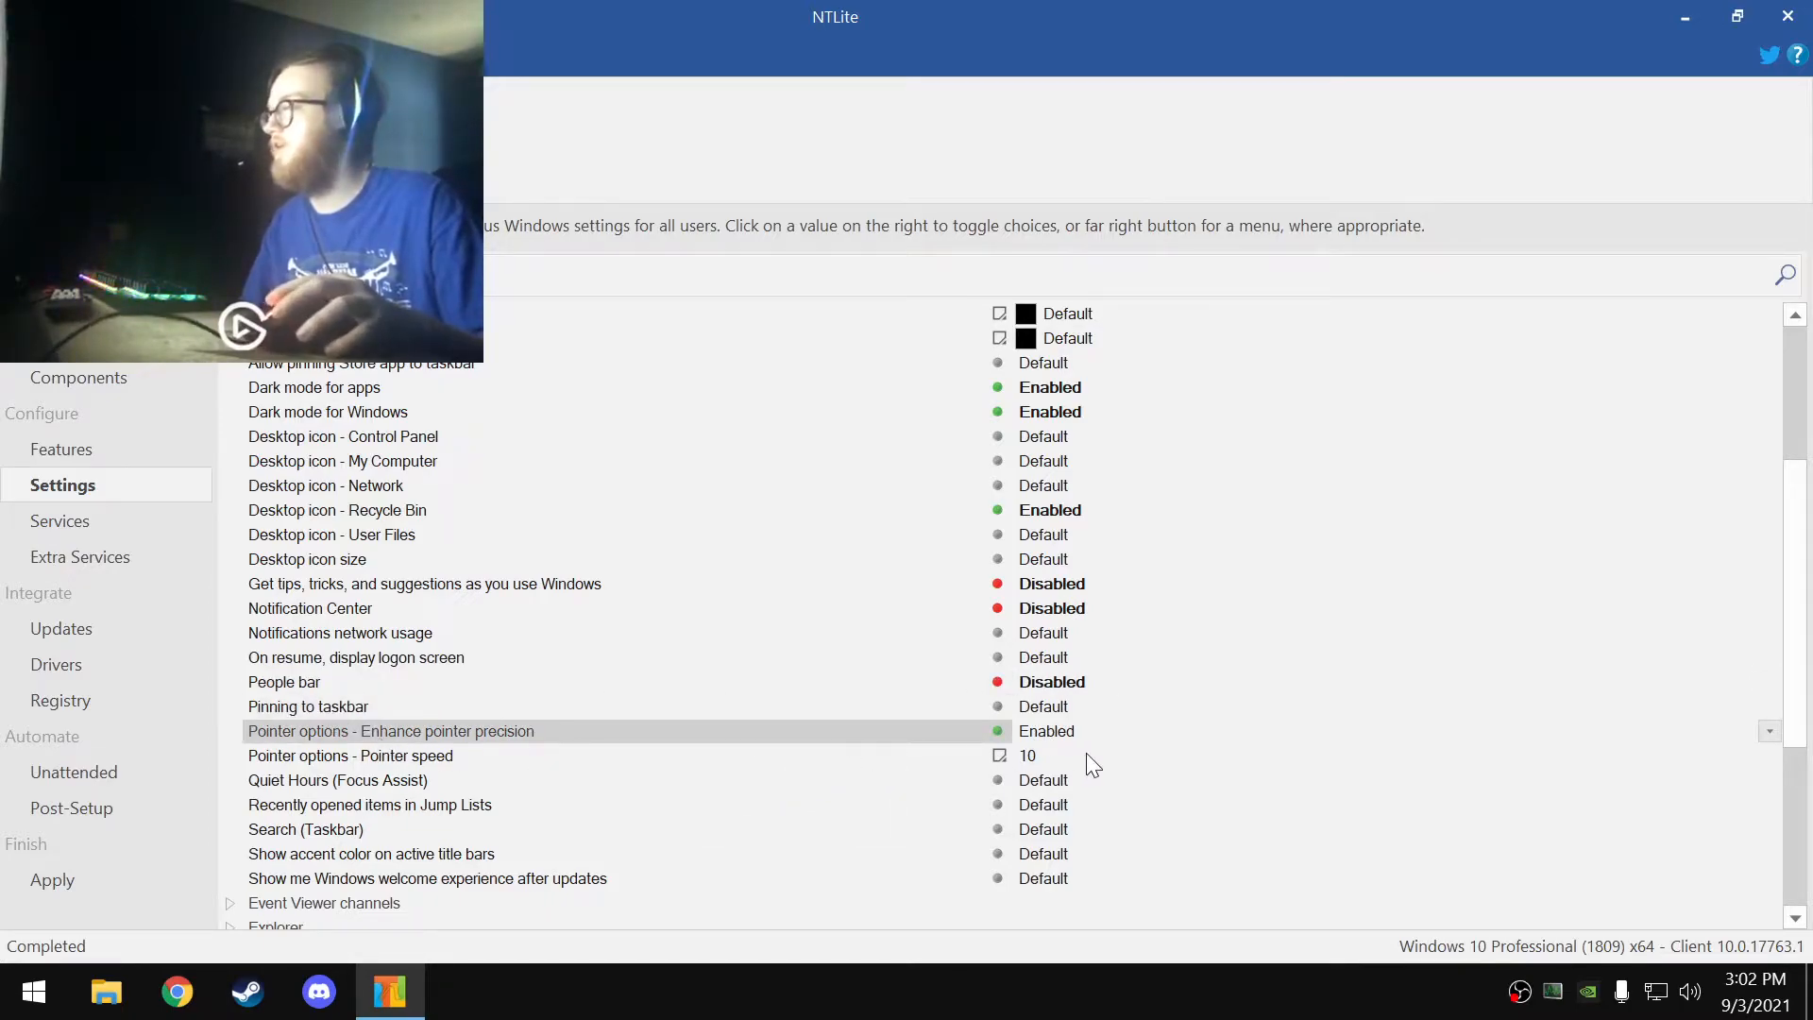
left_click(1050, 732)
- Disable Quiet Hours (Focus Assist) and set Recently opened items in Jump Lists to Disabled (Locked)
scroll(567, 787, "down", 1)
left_click(359, 730)
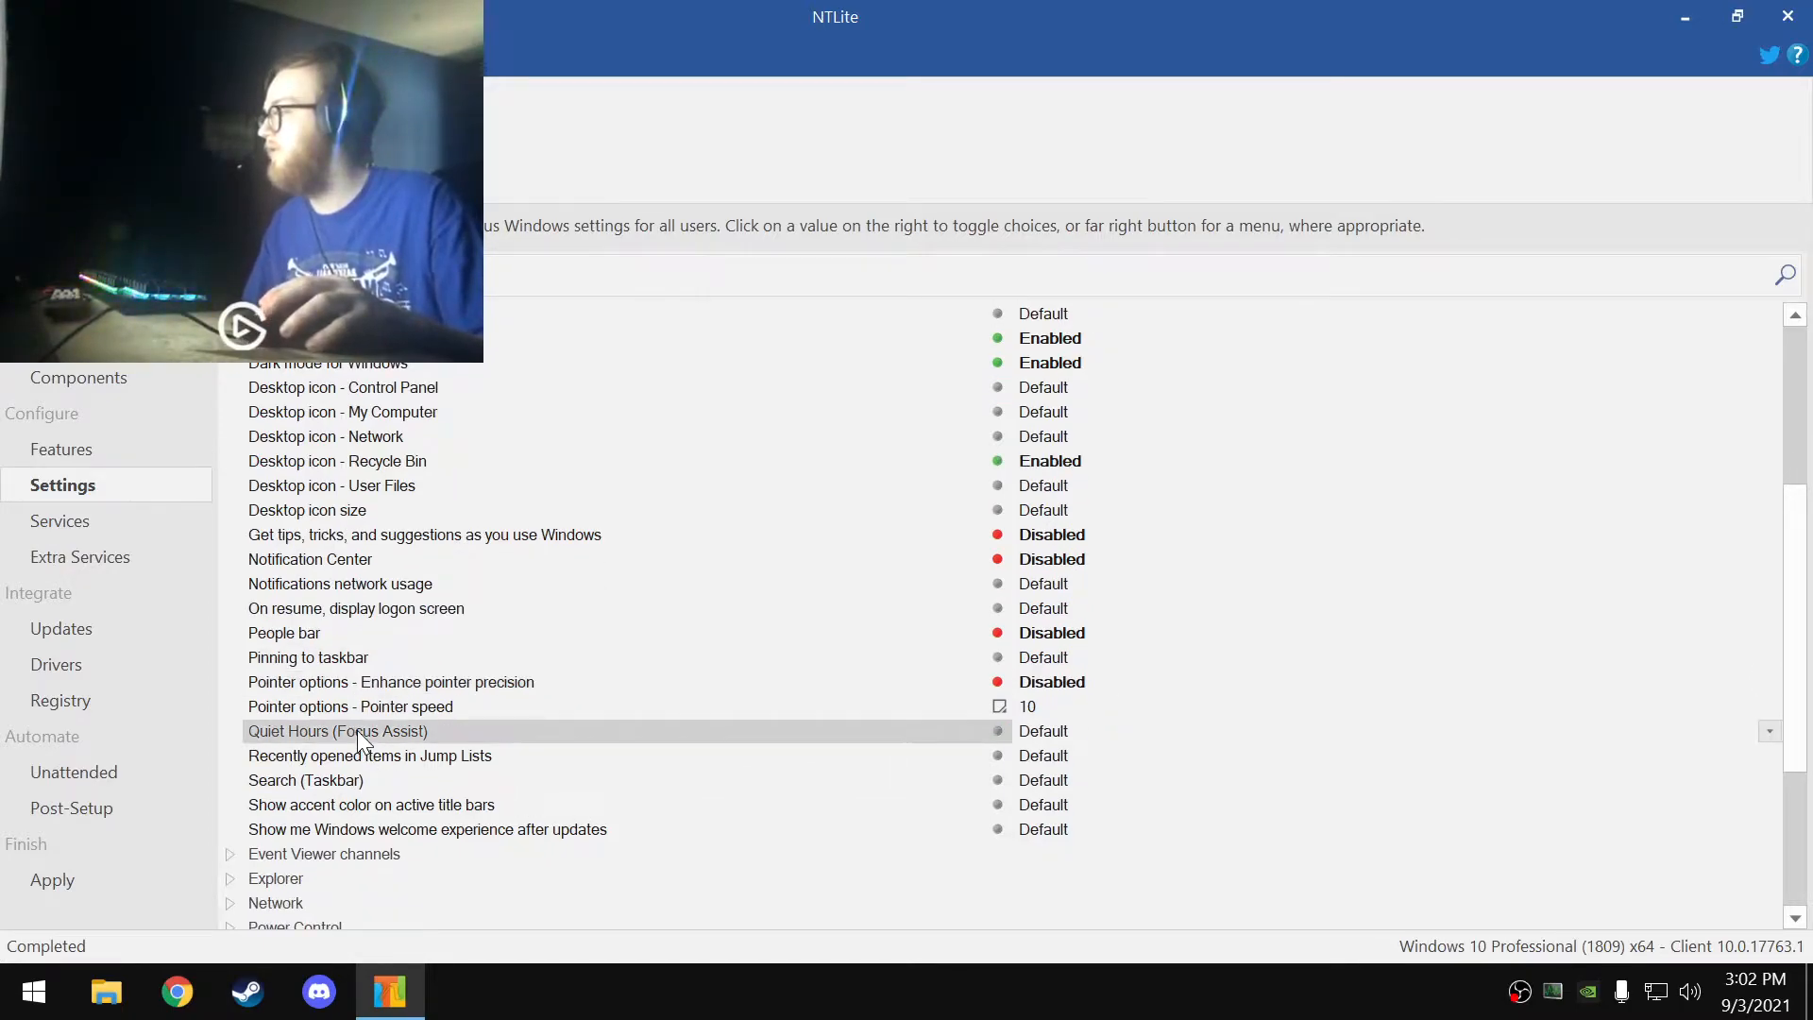
left_click(1048, 731)
left_click(411, 758)
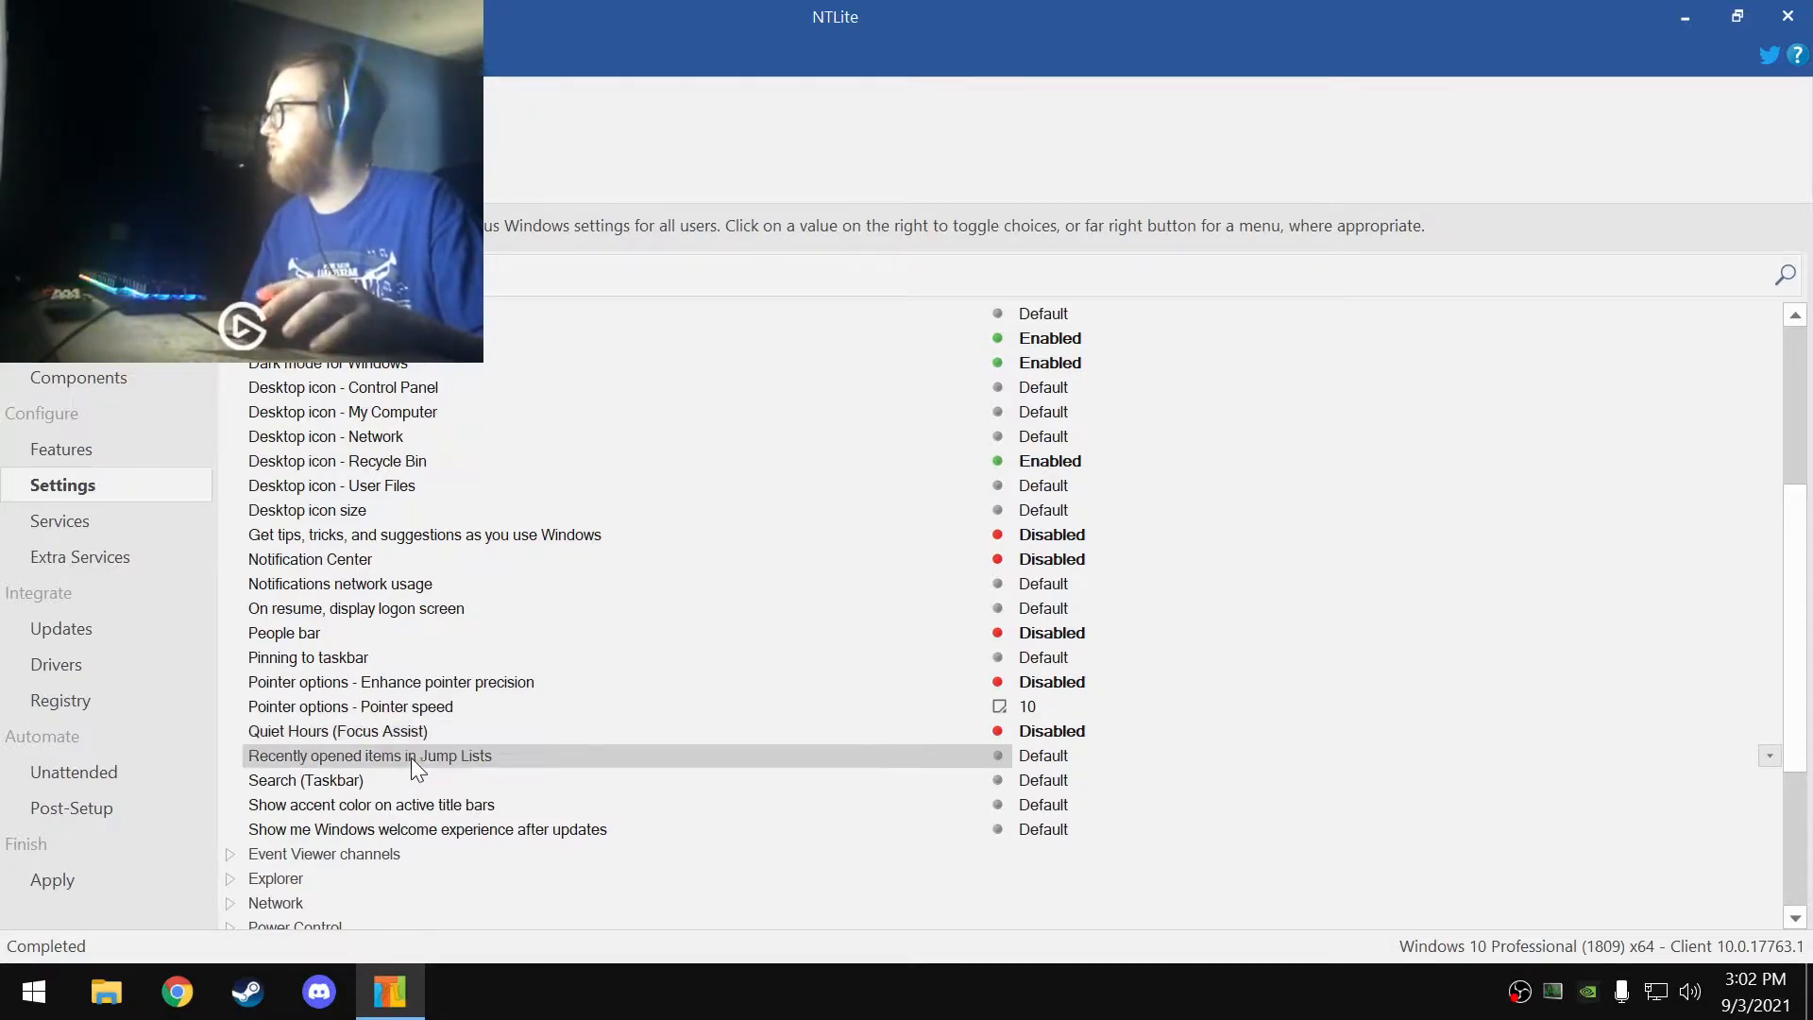
left_click(1114, 755)
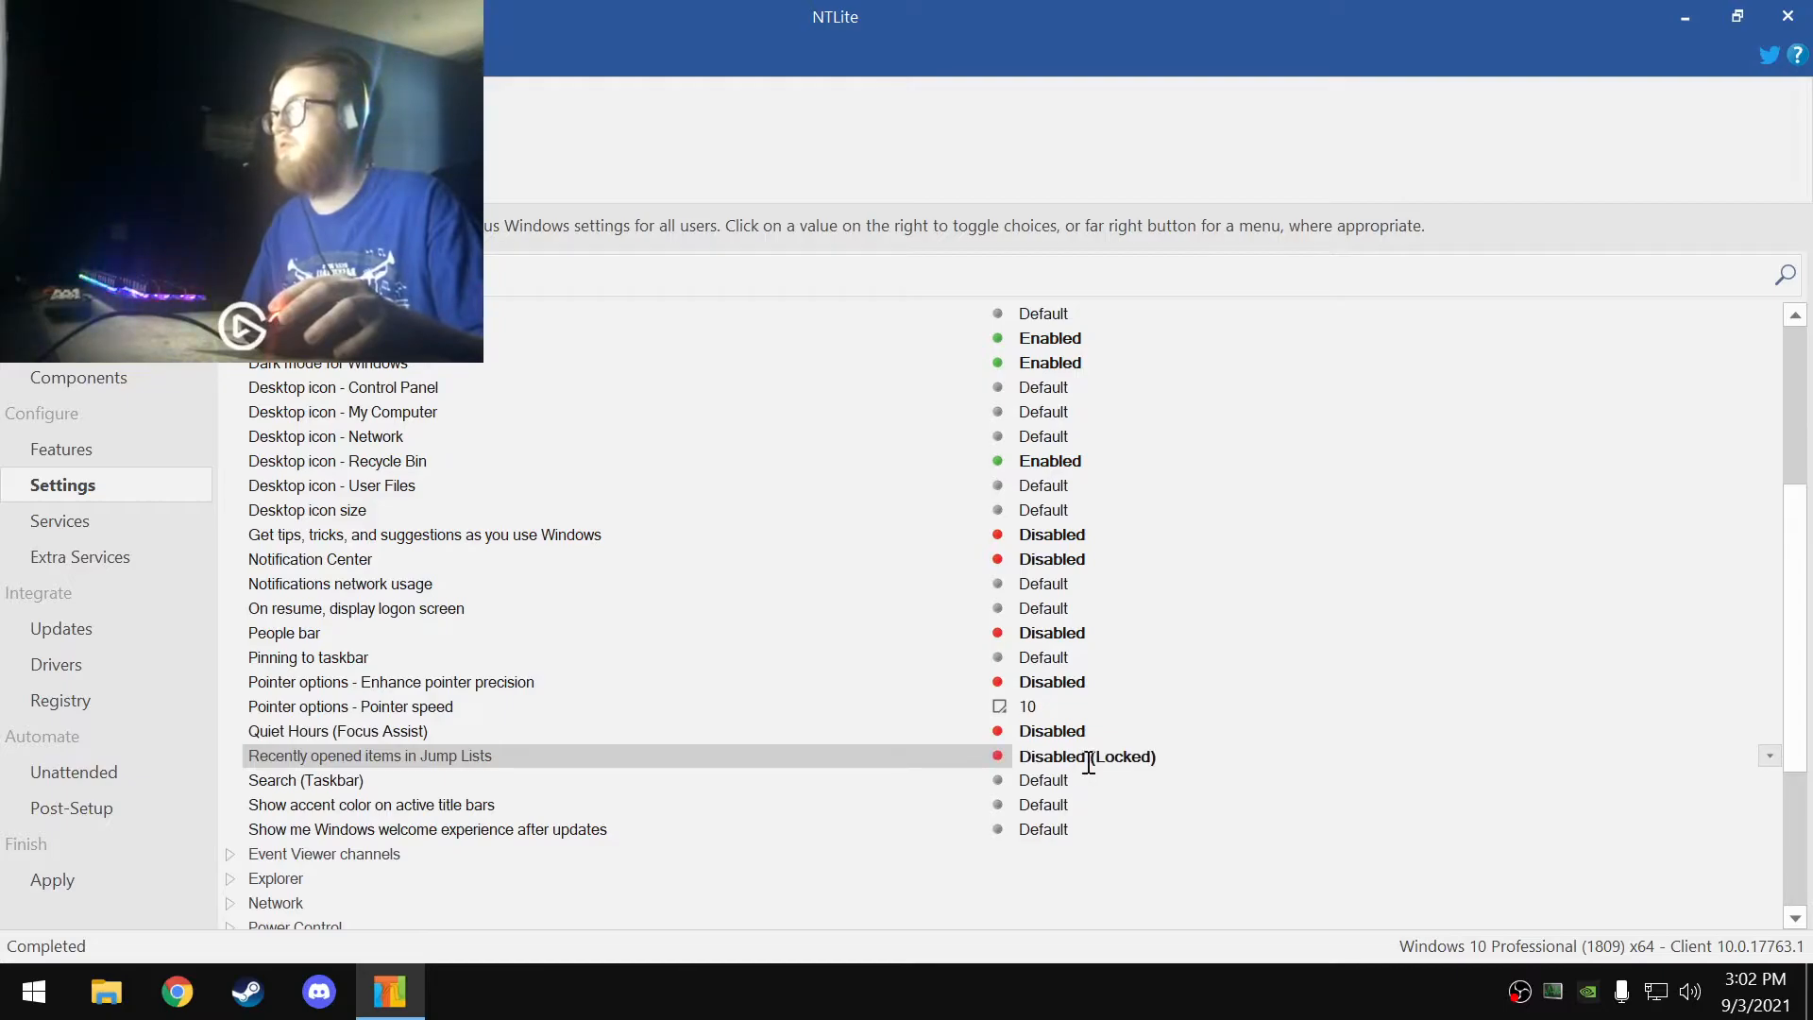
- Set Search (Taskbar) to Disabled, cycling through its available values
left_click(315, 782)
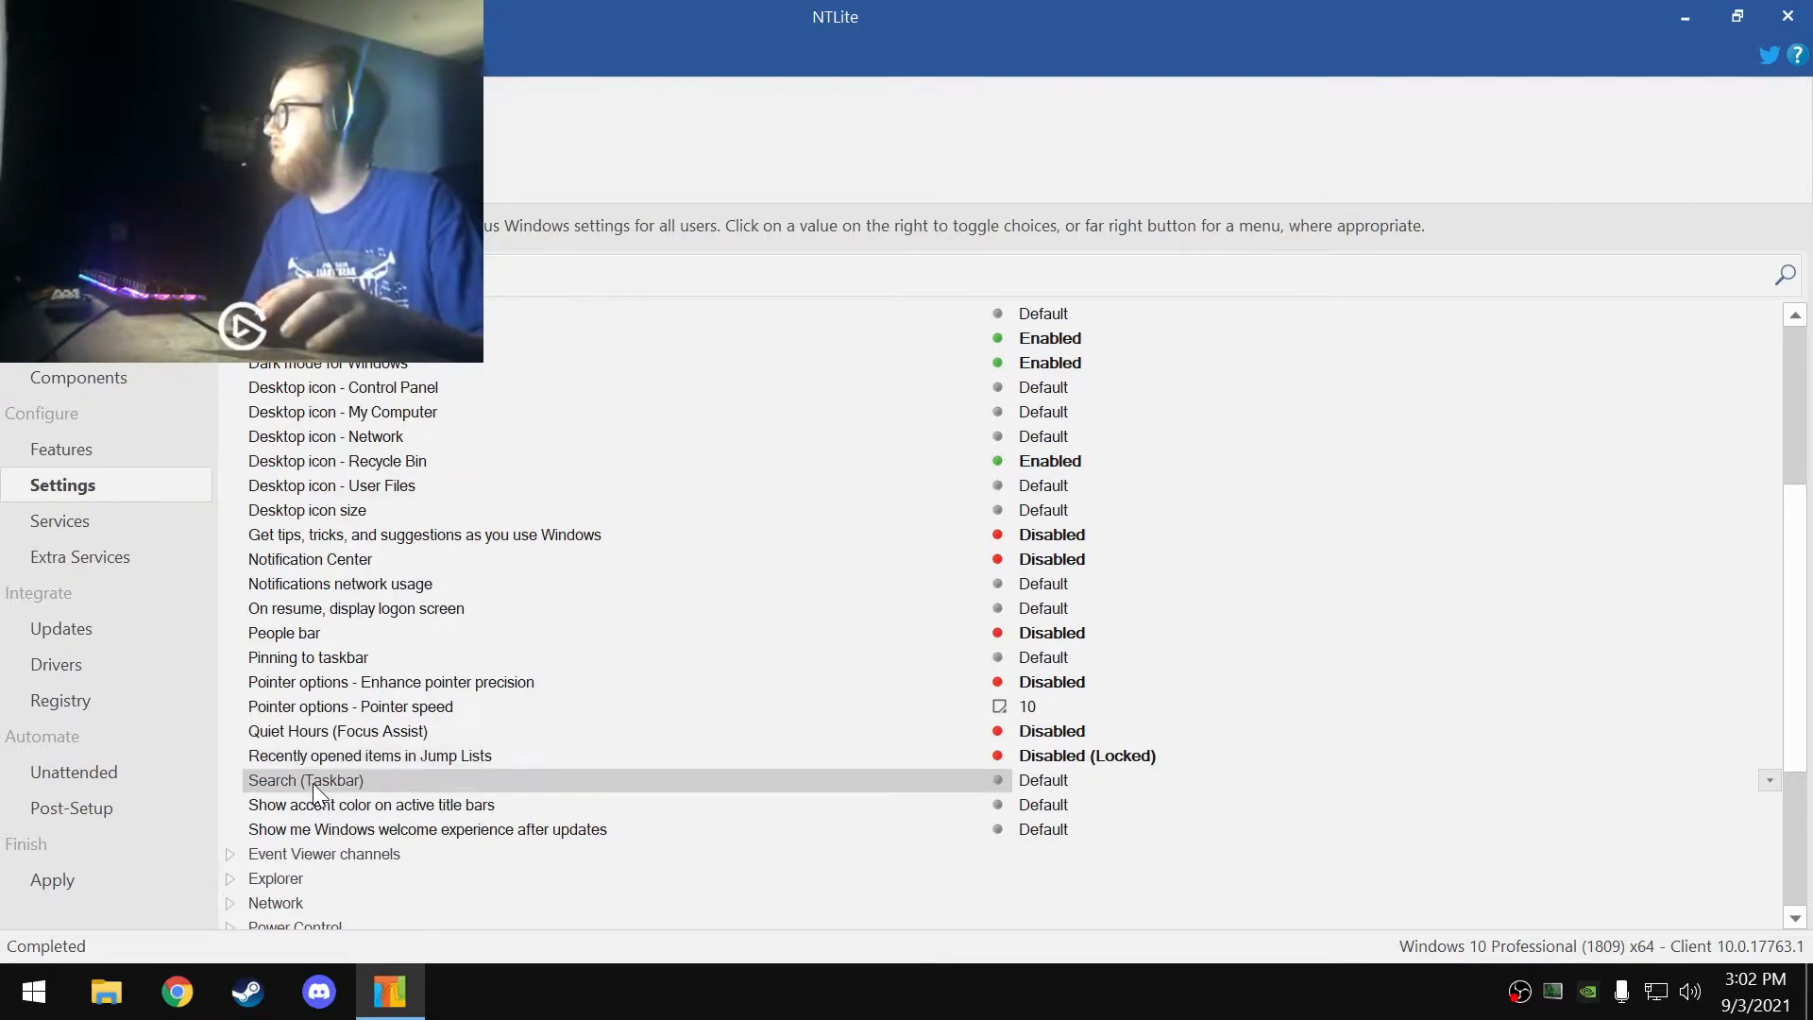
left_click(1134, 780)
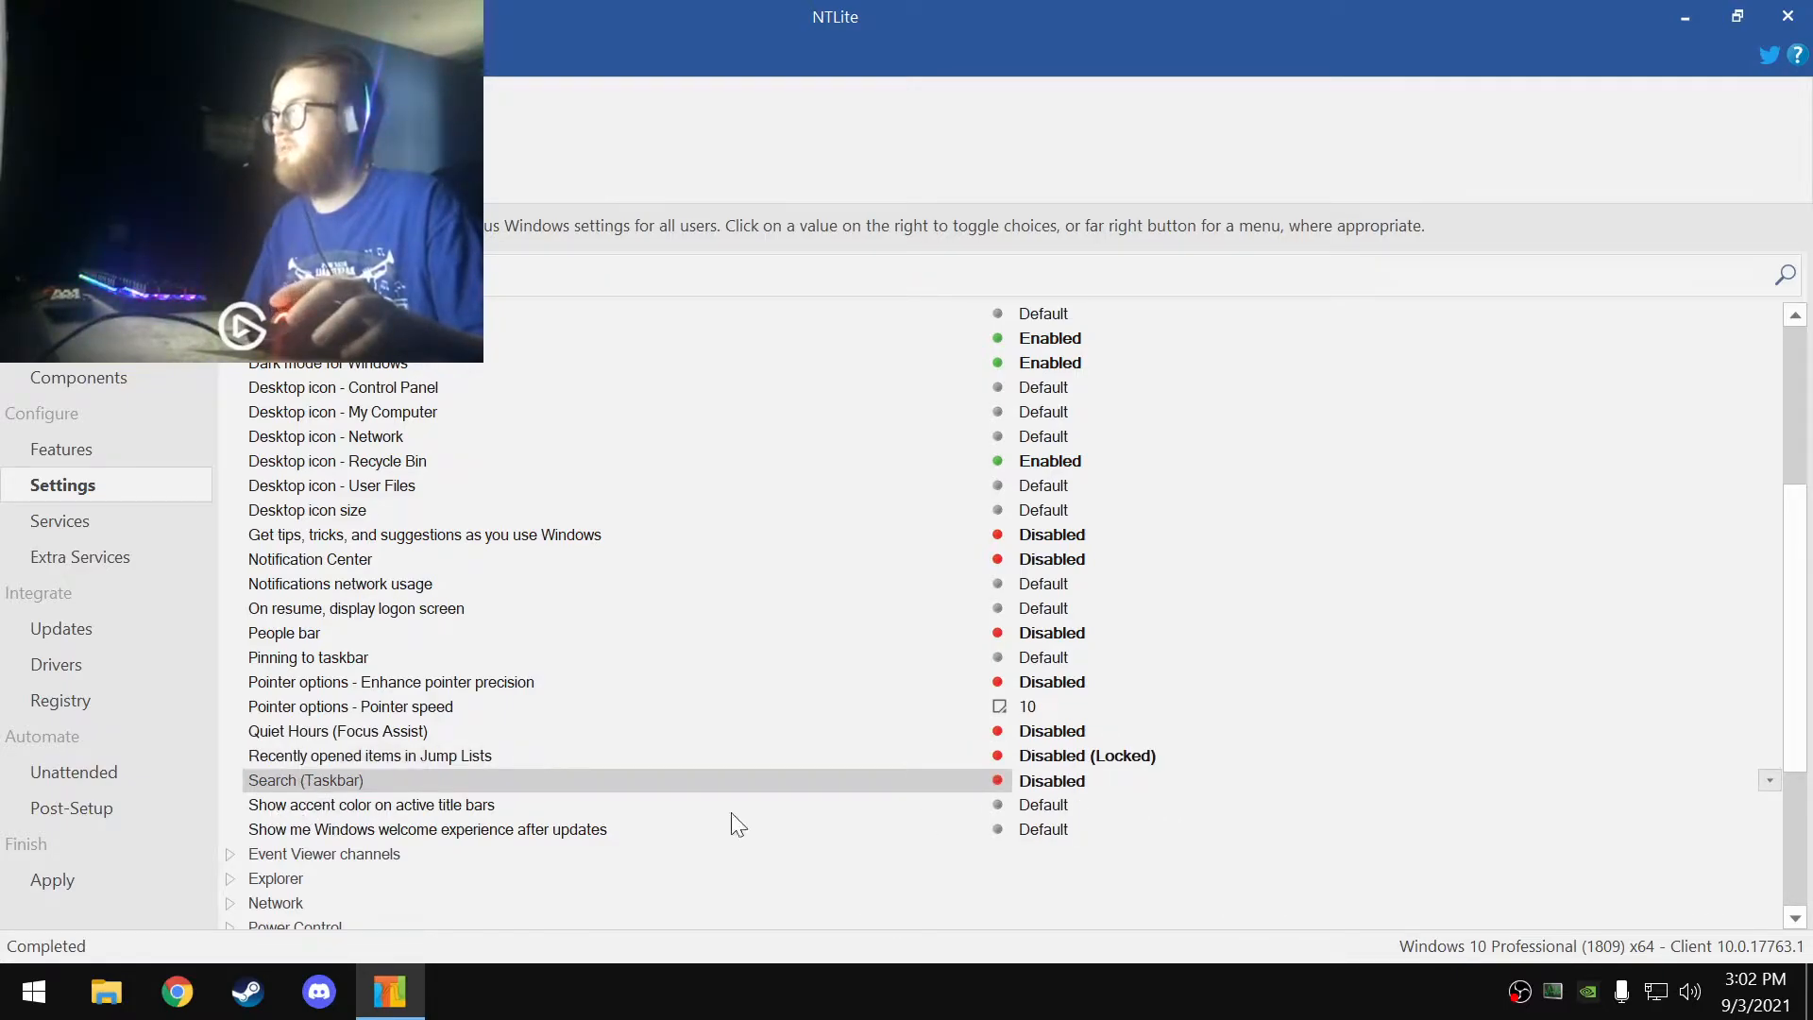
left_click(408, 814)
left_click(1100, 783)
left_click(1083, 783)
left_click(1083, 783)
left_click(1083, 783)
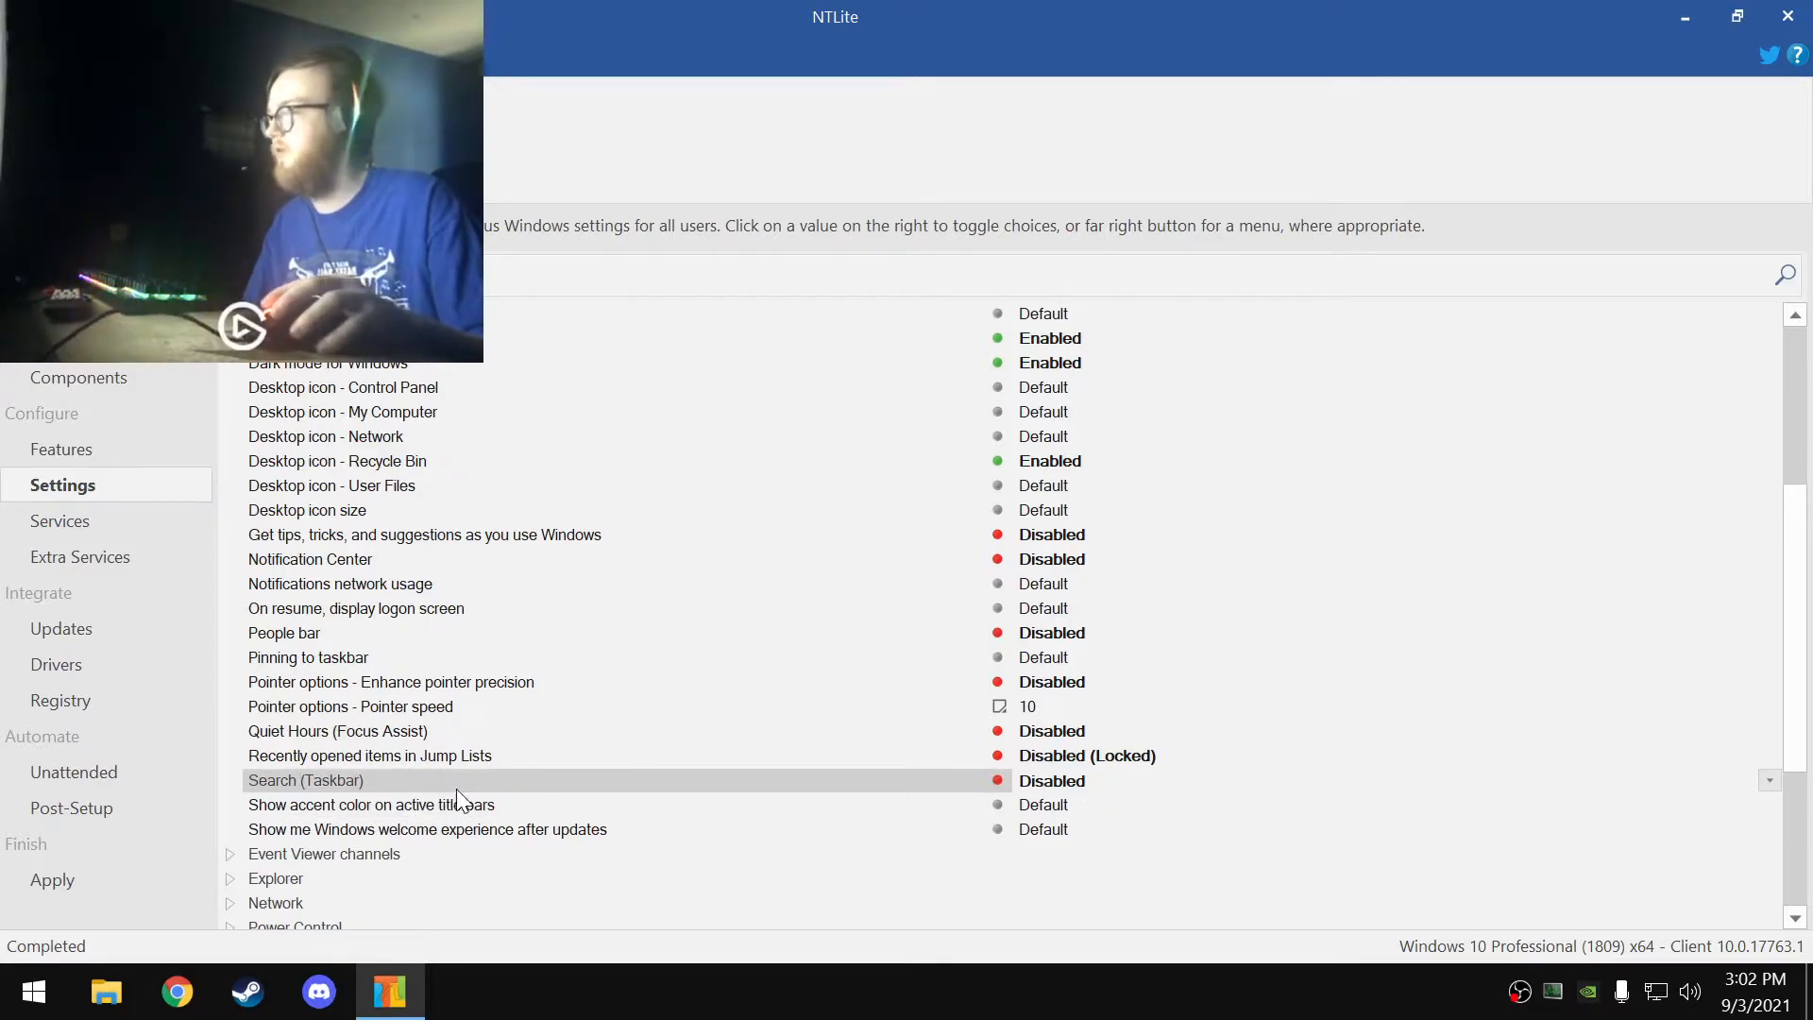
- Disable "Show accent color on active title bars" and the Windows welcome experience after updates, and recheck the Desktop settings
left_click(491, 804)
left_click(1063, 806)
left_click(982, 831)
left_click(1109, 833)
scroll(580, 686, "up", 4)
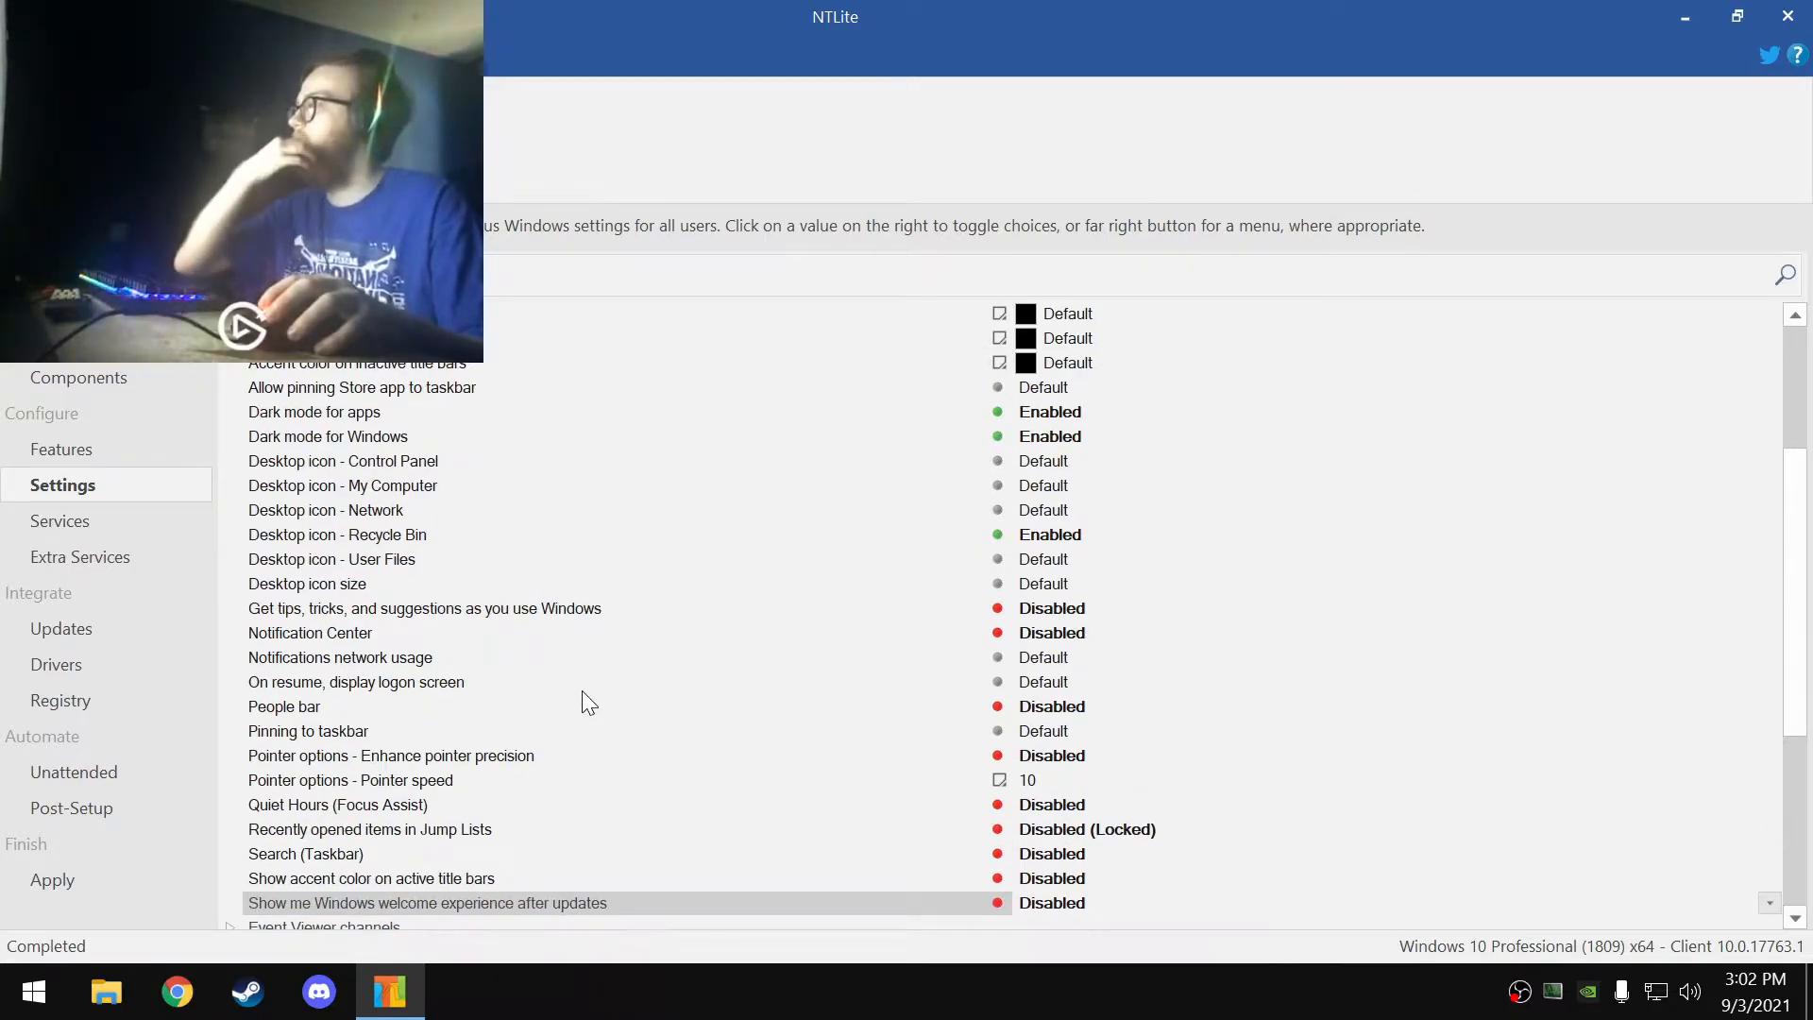
scroll(581, 672, "down", 4)
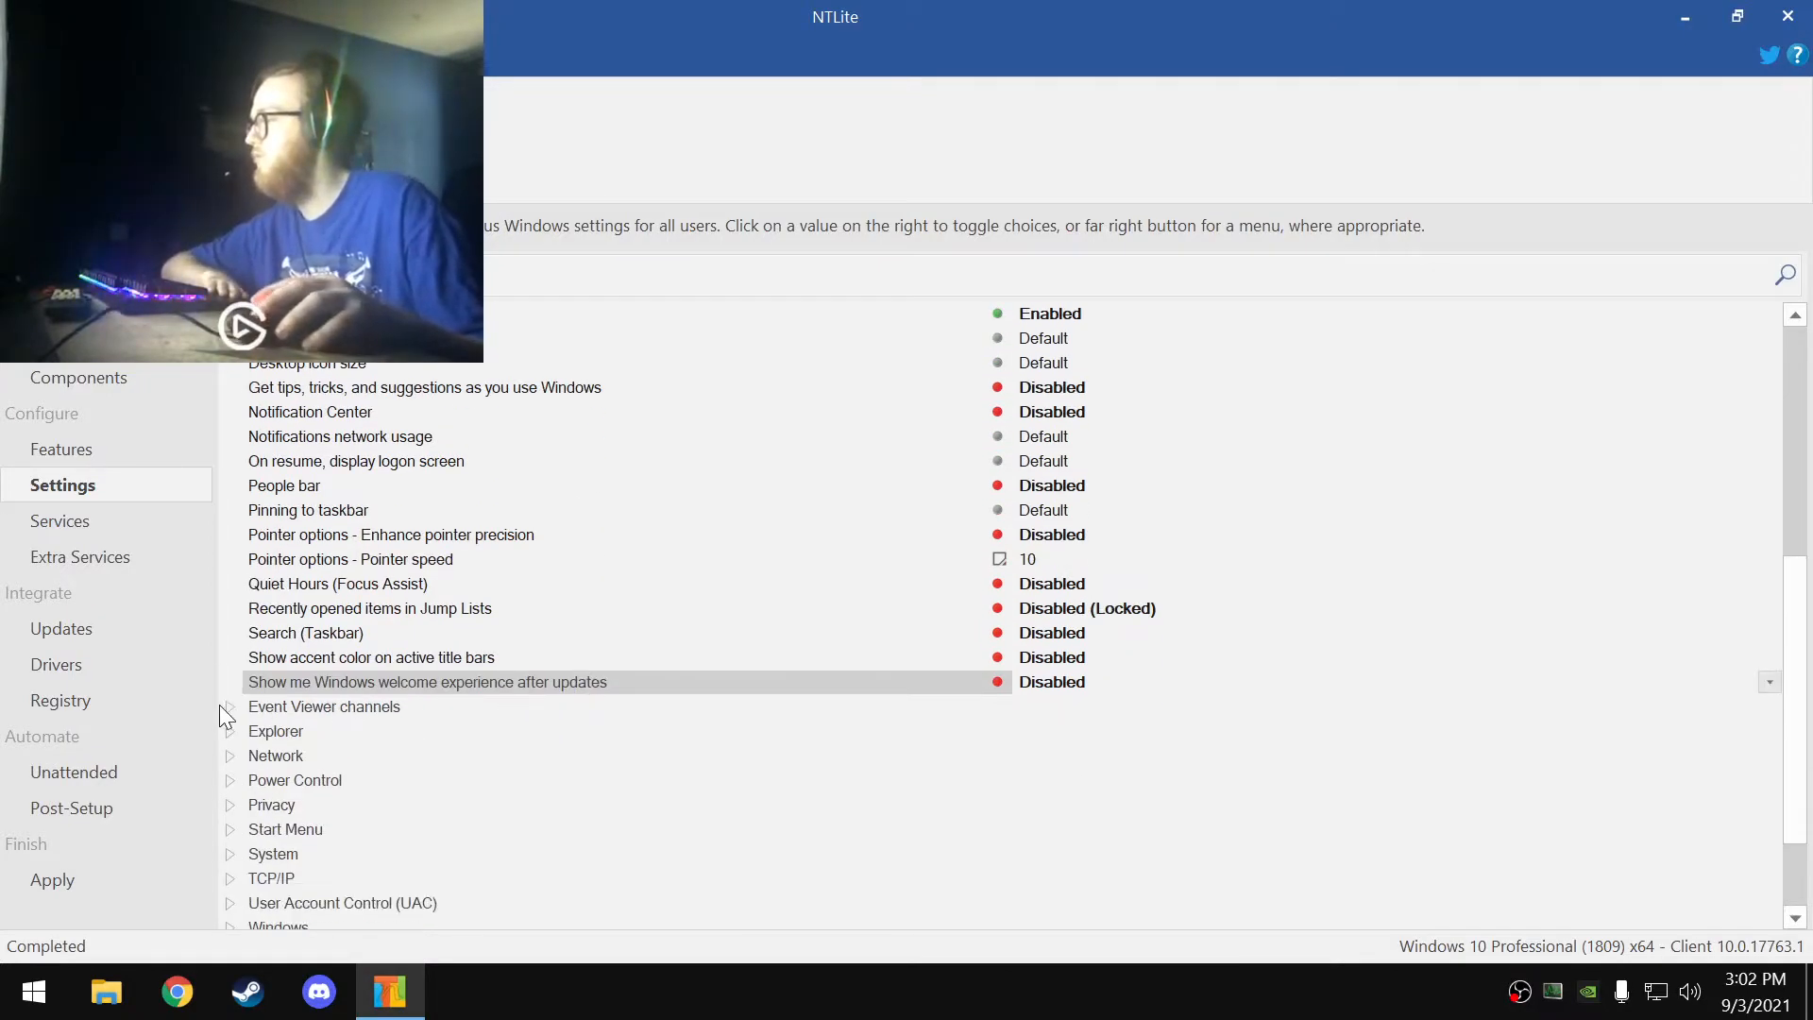
left_click(235, 709)
scroll(535, 727, "down", 4)
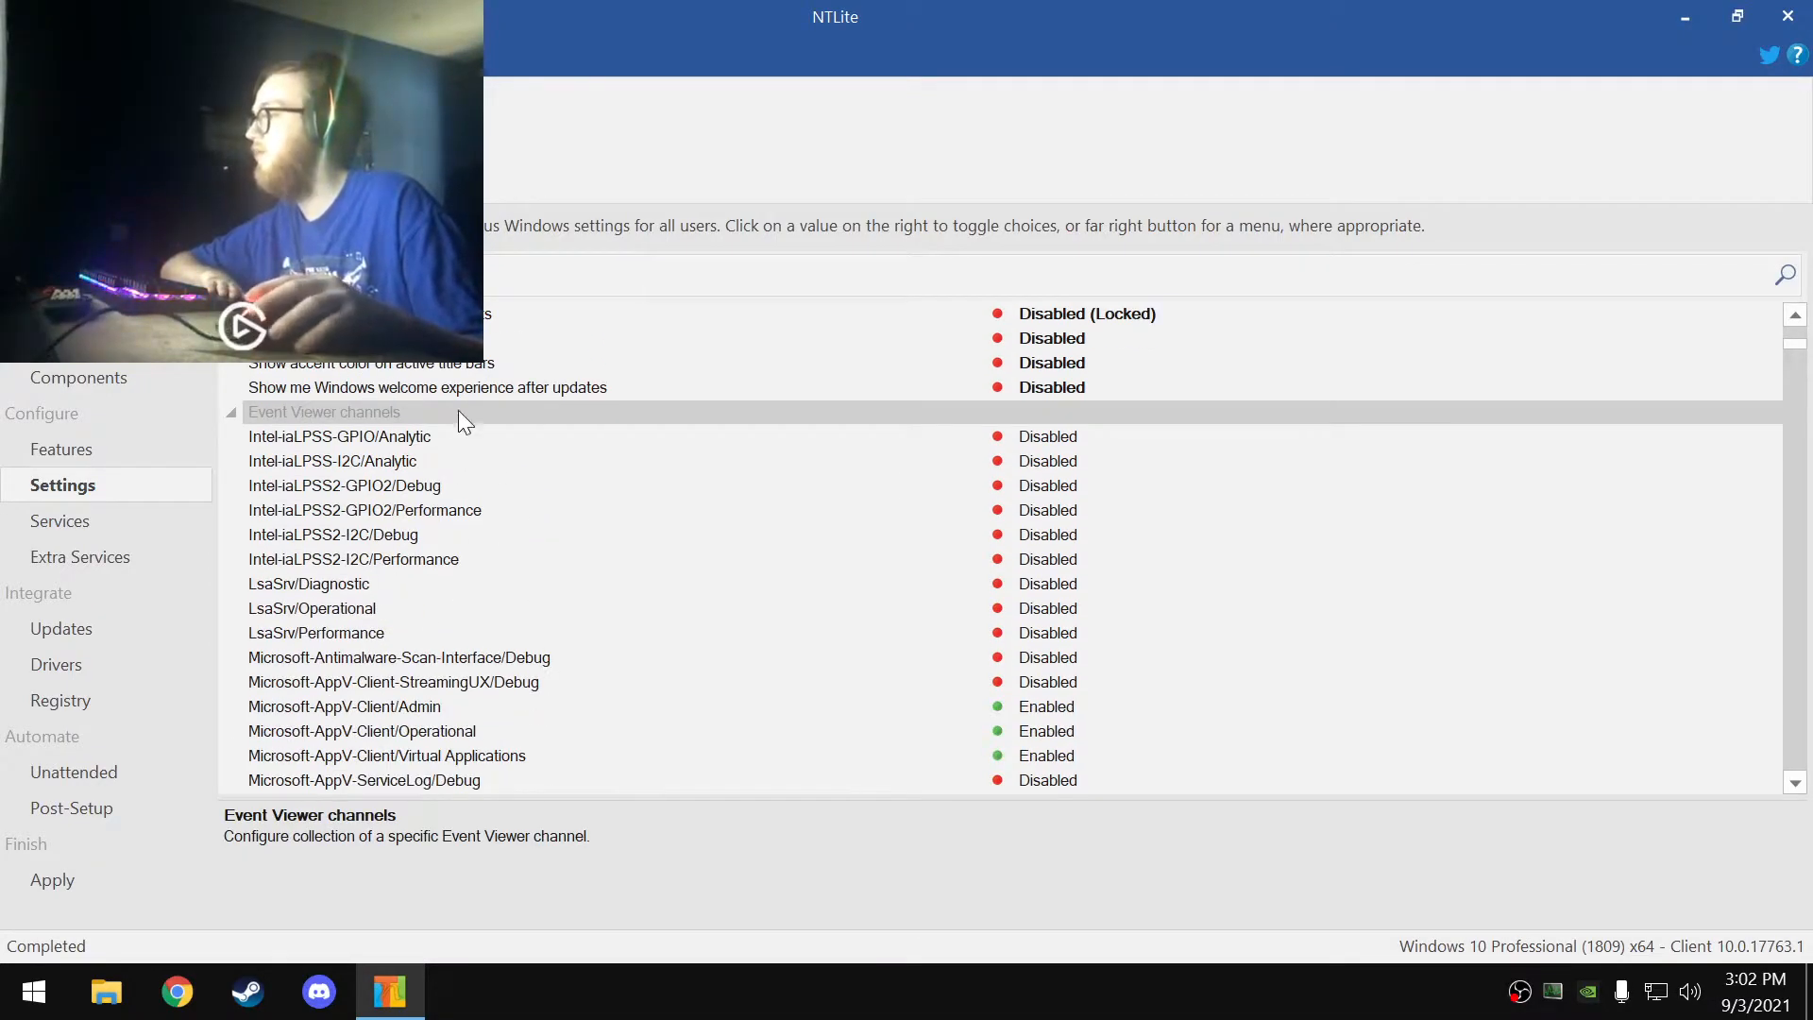
left_click(230, 411)
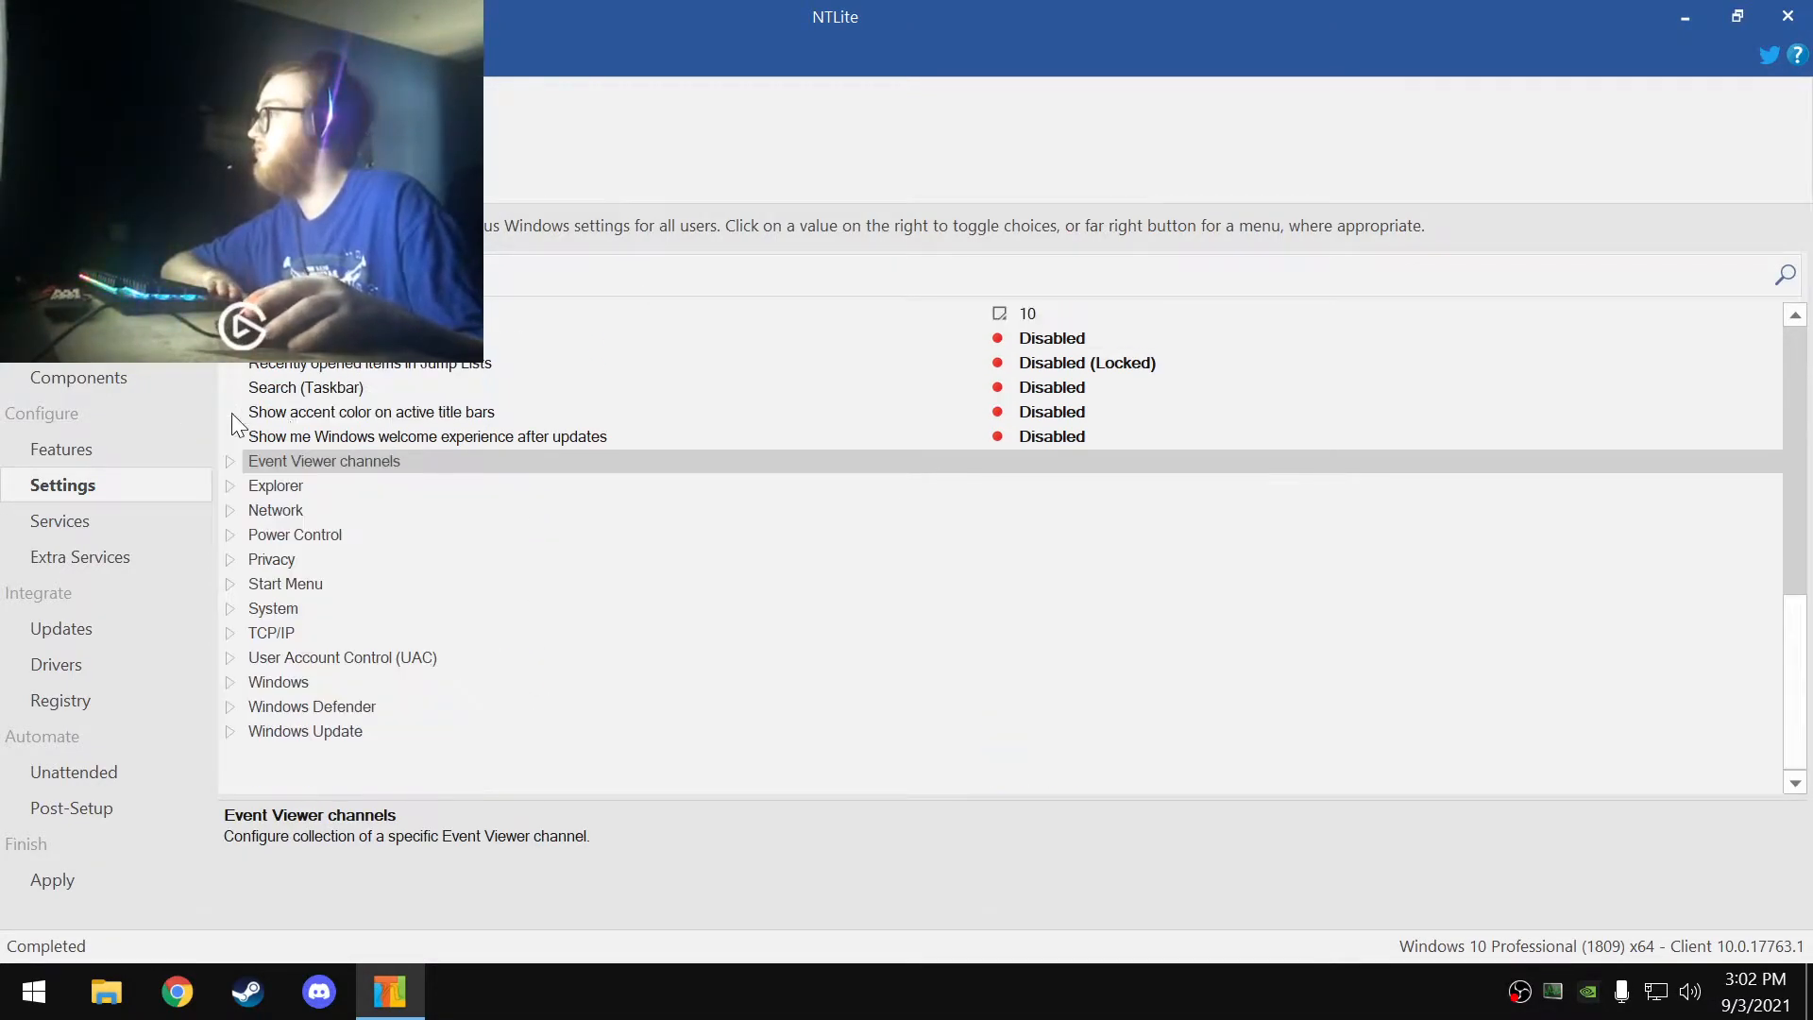
- Set Display tray items to Enabled in the Explorer settings
left_click(236, 486)
scroll(455, 658, "down", 4)
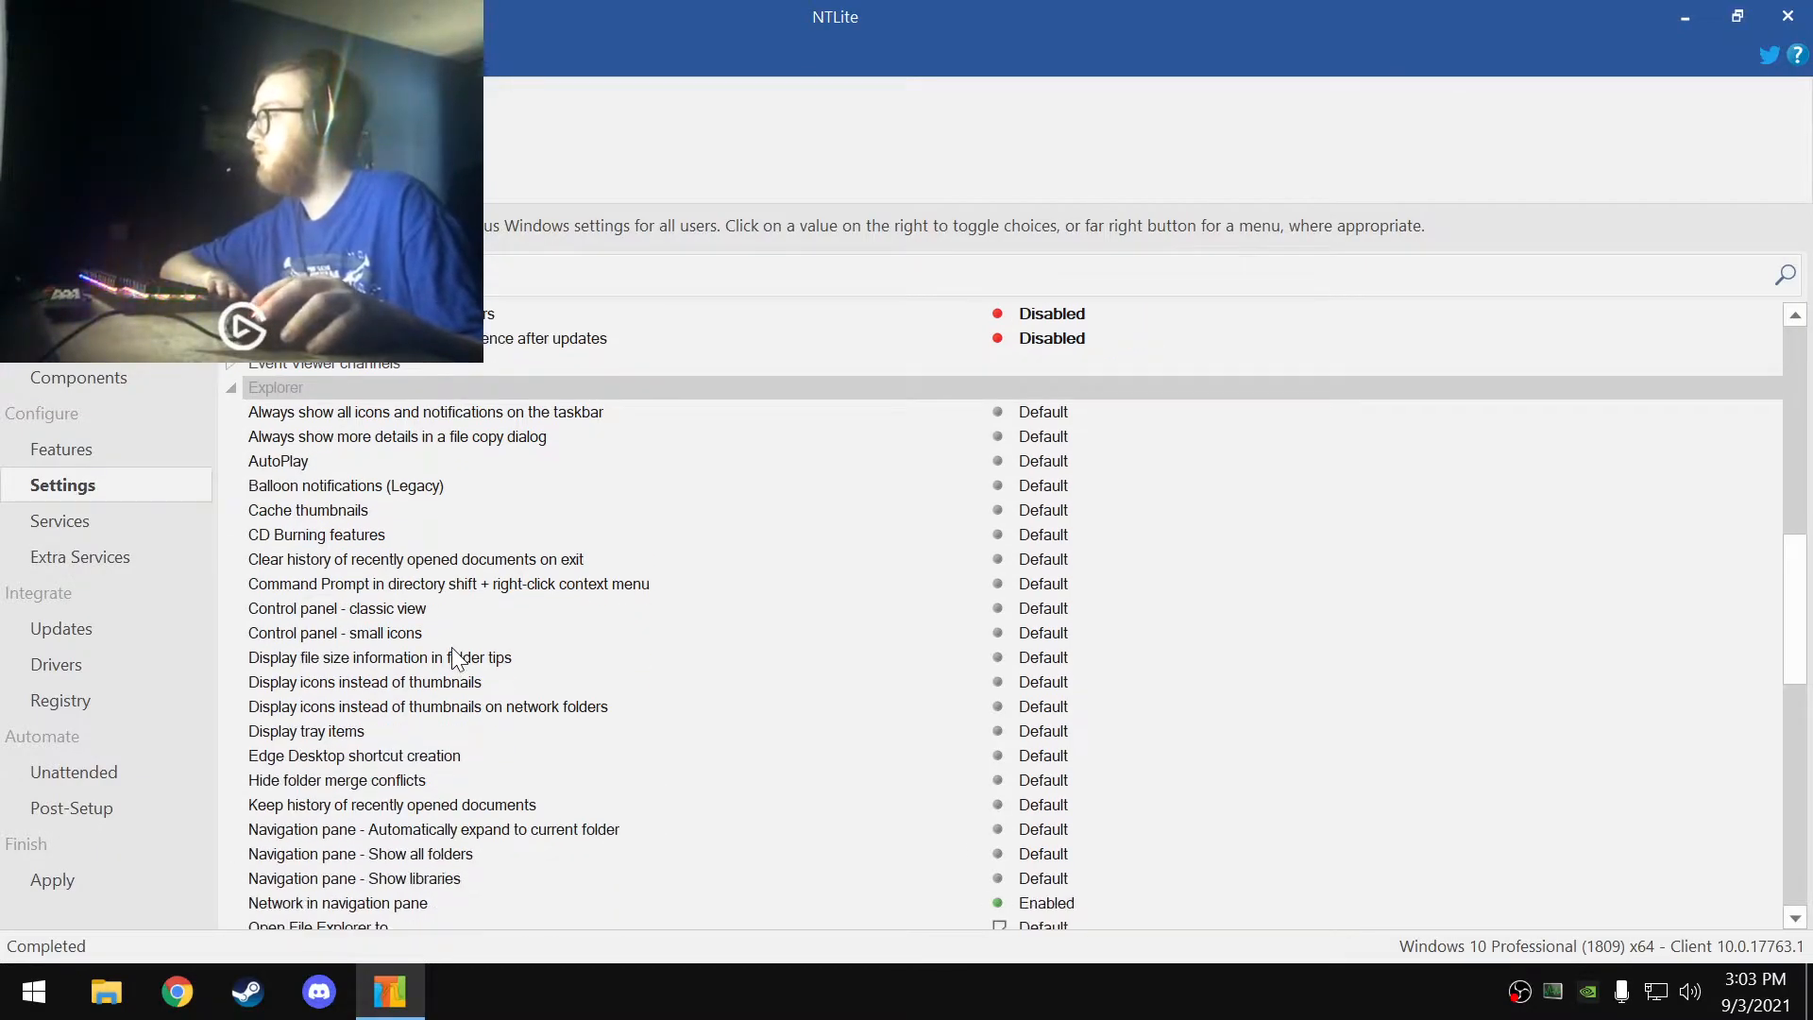
scroll(457, 658, "down", 1)
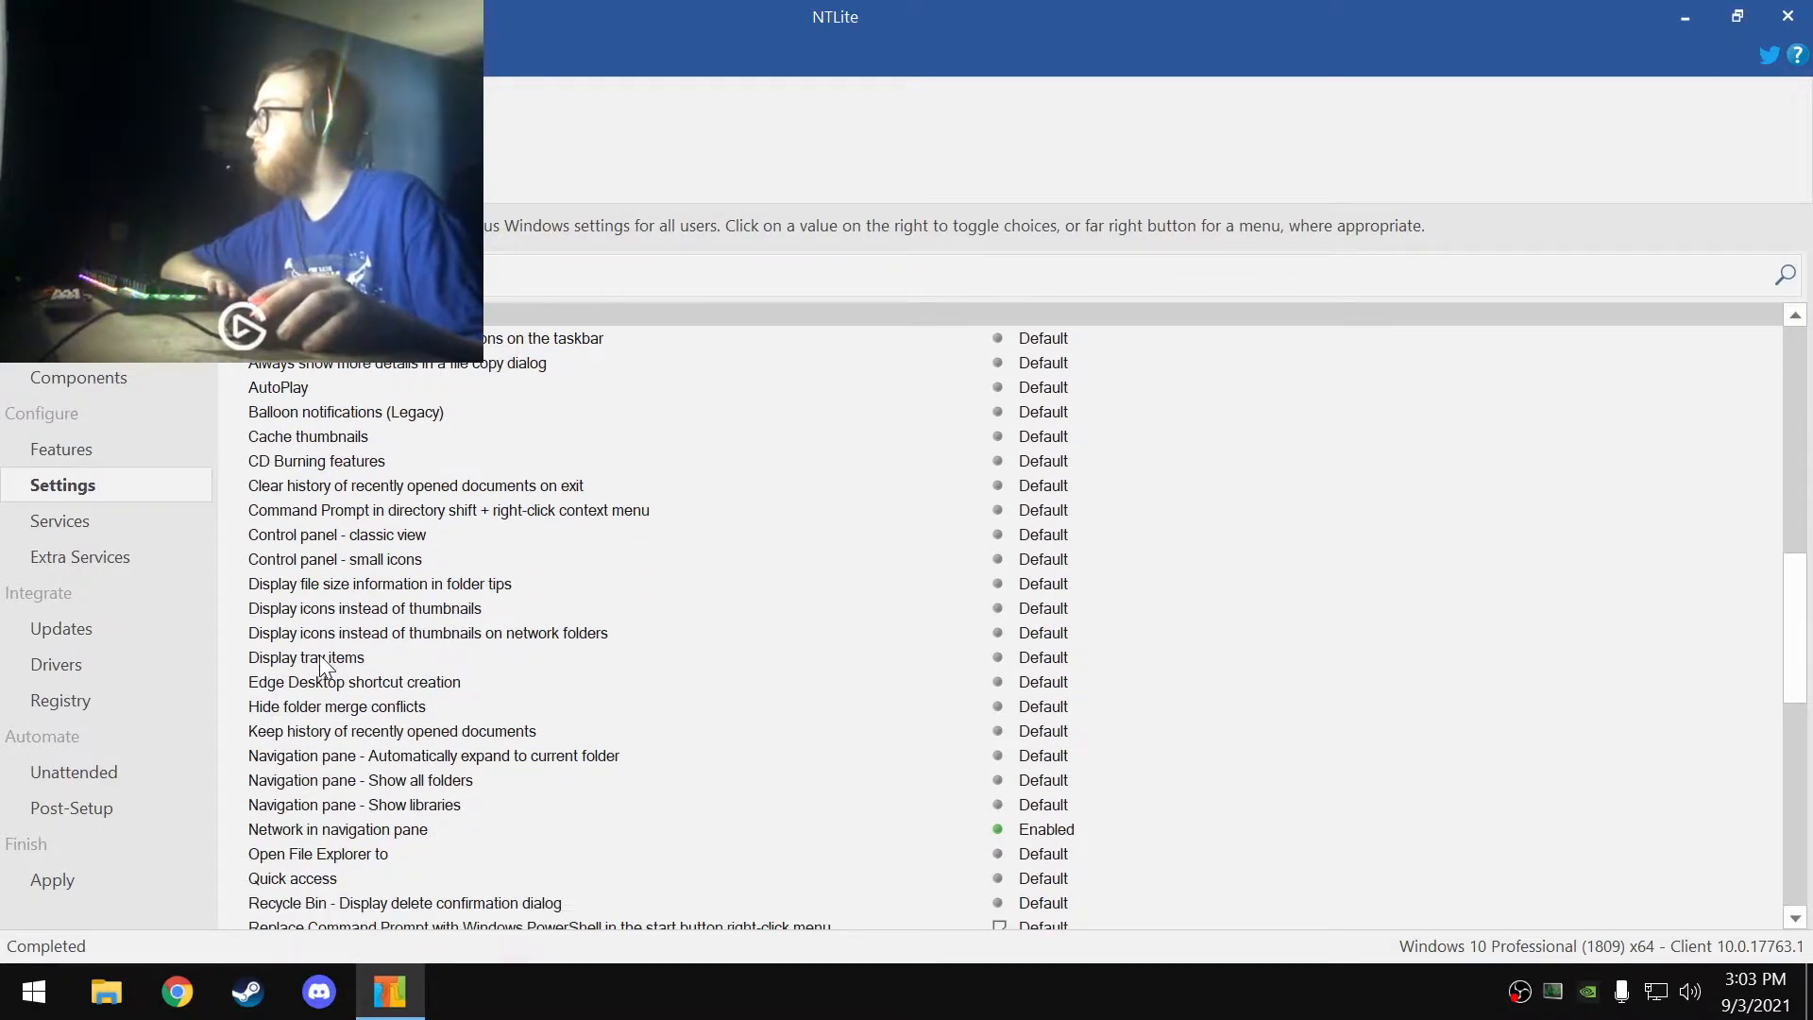
left_click(324, 665)
scroll(461, 660, "down", 2)
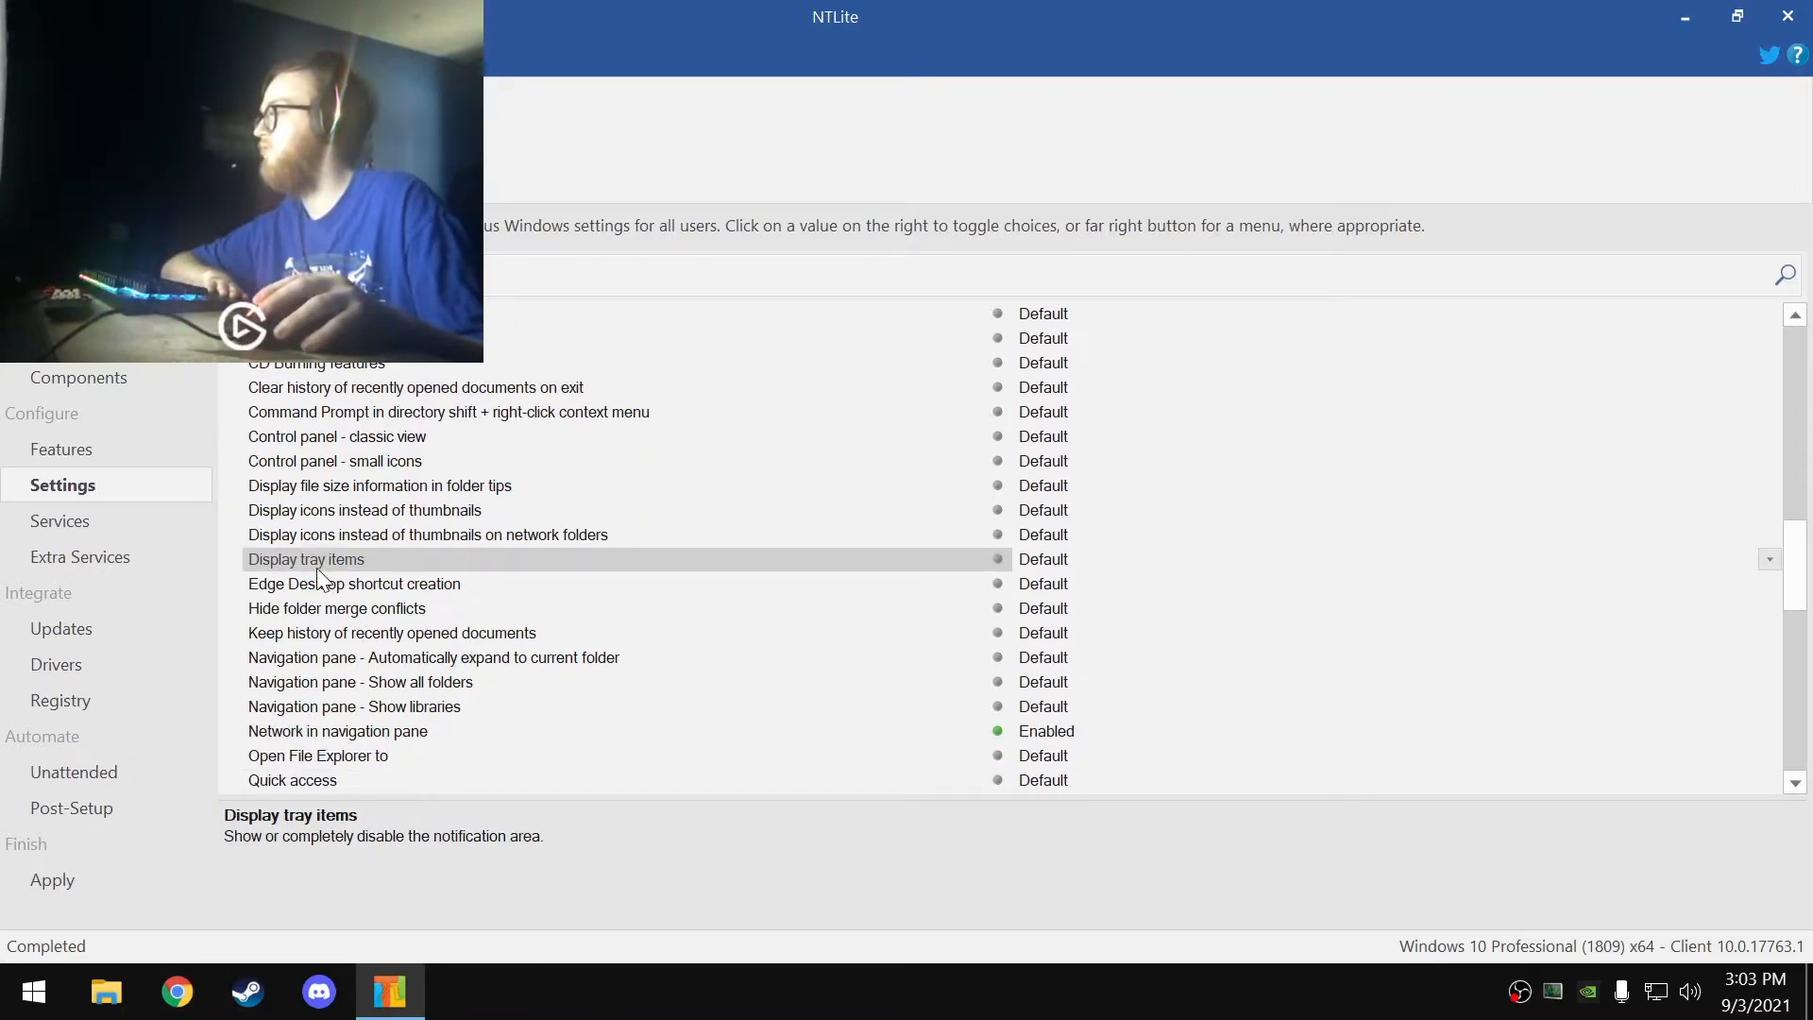
left_click(1046, 559)
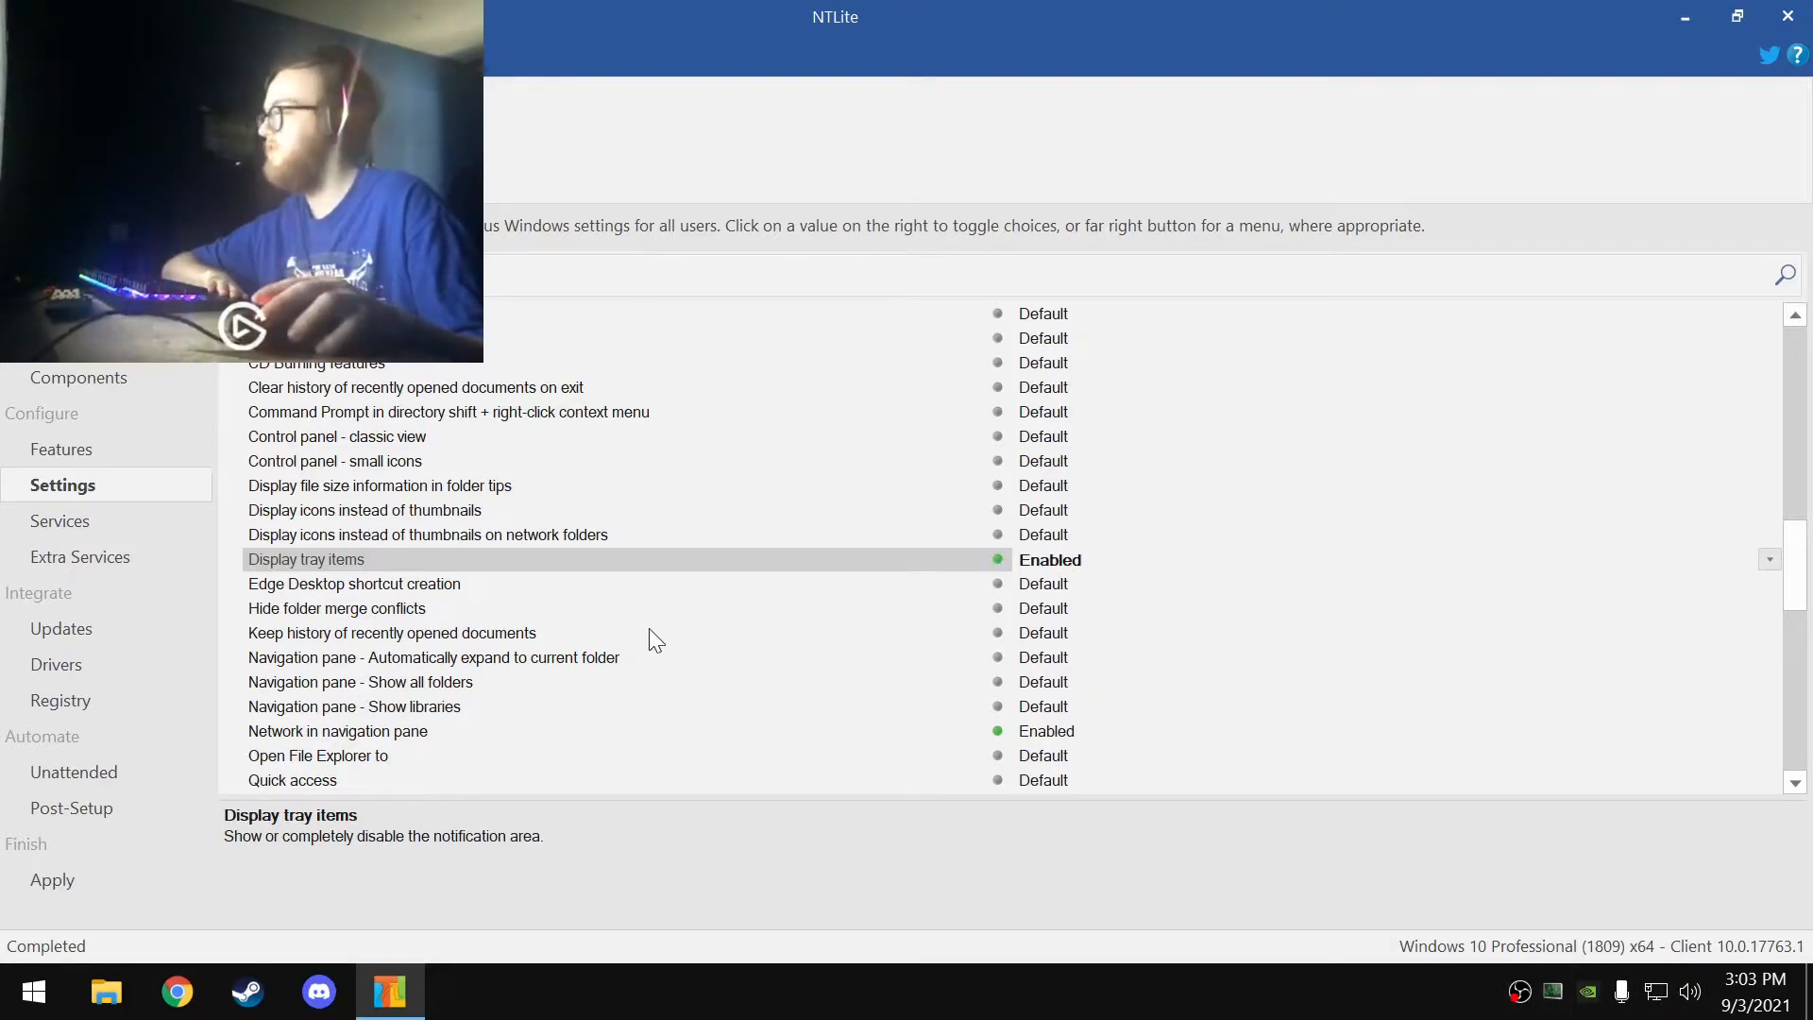
- Set Show Task View button to Disabled in the Explorer settings, cycling through its available values
scroll(648, 628, "down", 1)
scroll(648, 630, "down", 2)
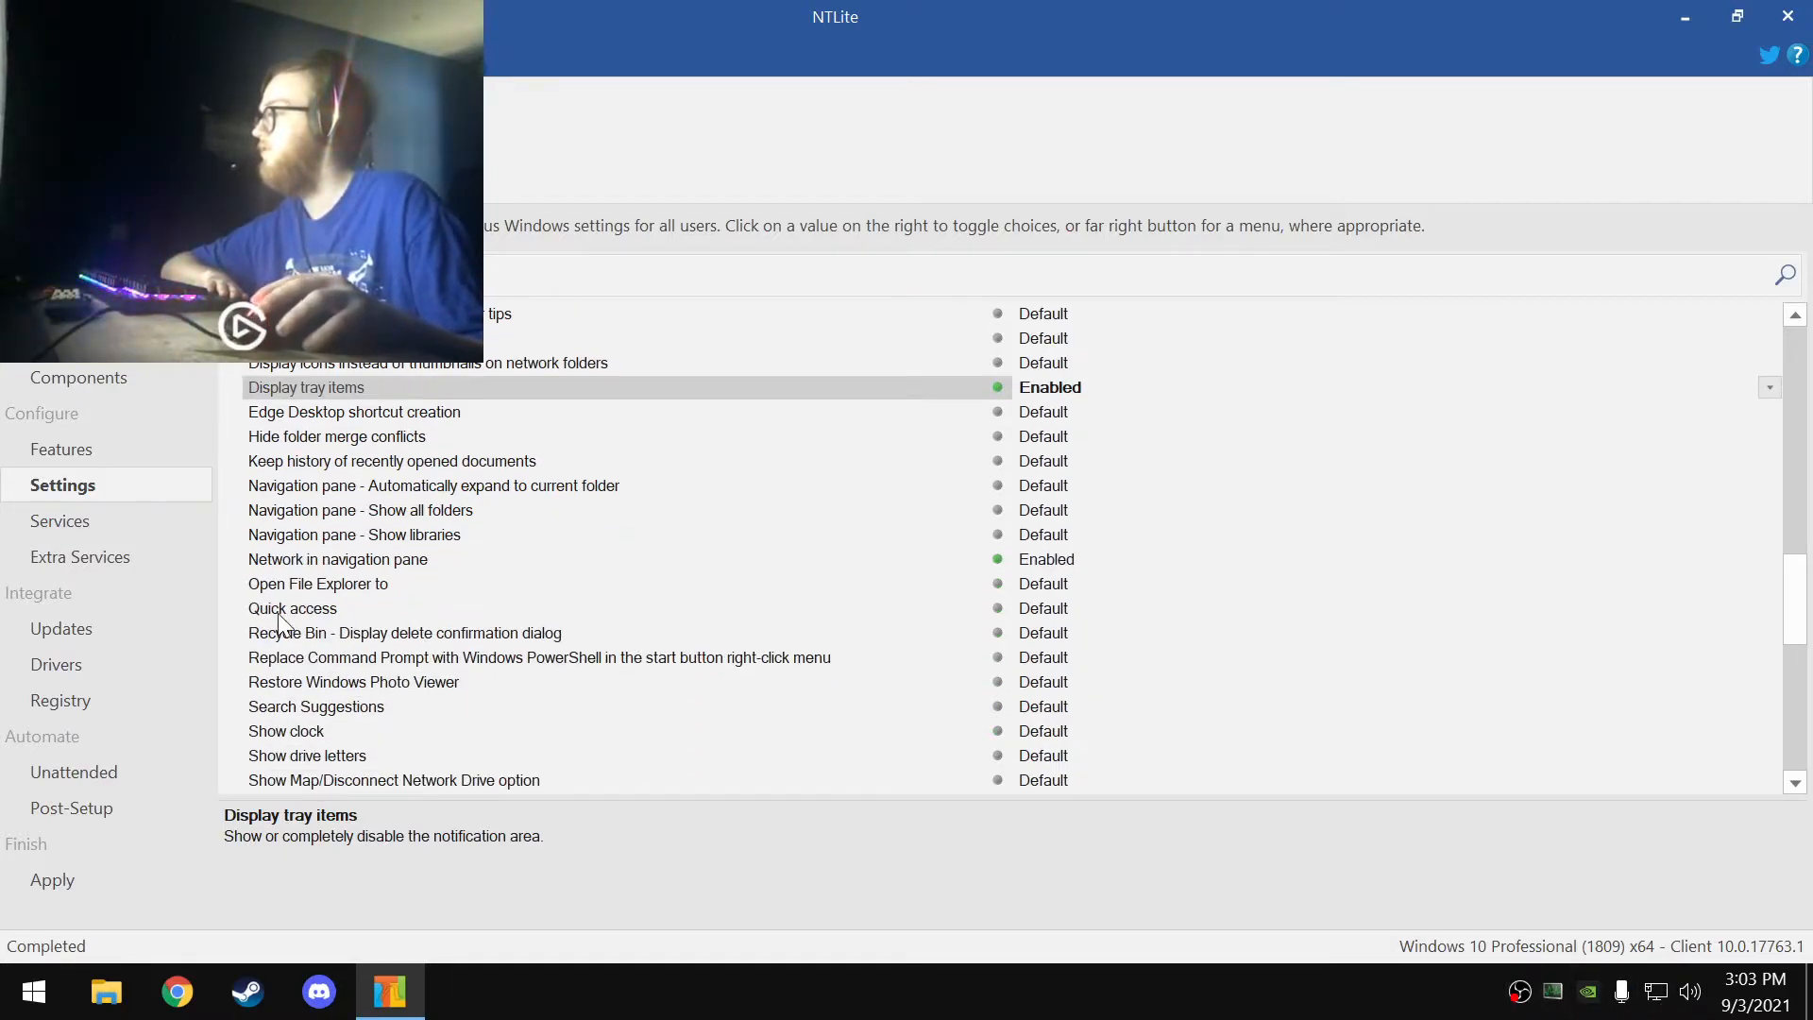
scroll(352, 642, "down", 4)
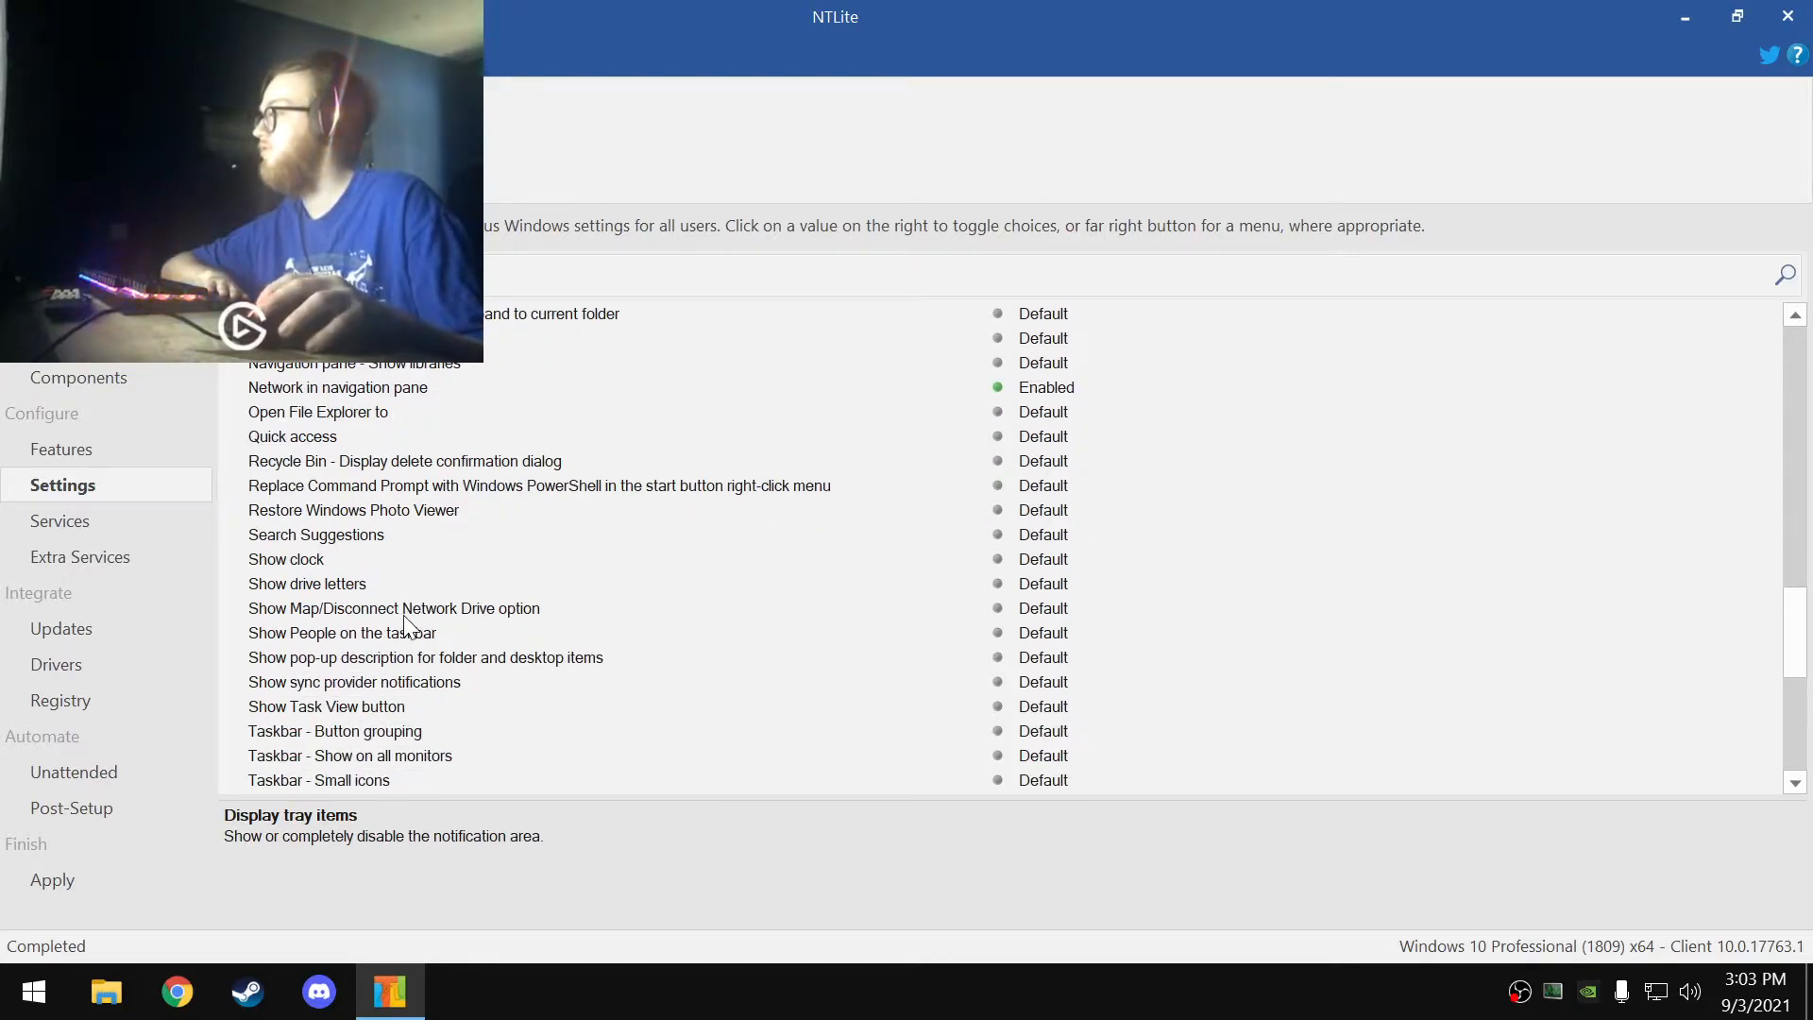
scroll(404, 616, "down", 1)
left_click(1095, 660)
left_click(1095, 660)
left_click(1096, 660)
left_click(1095, 660)
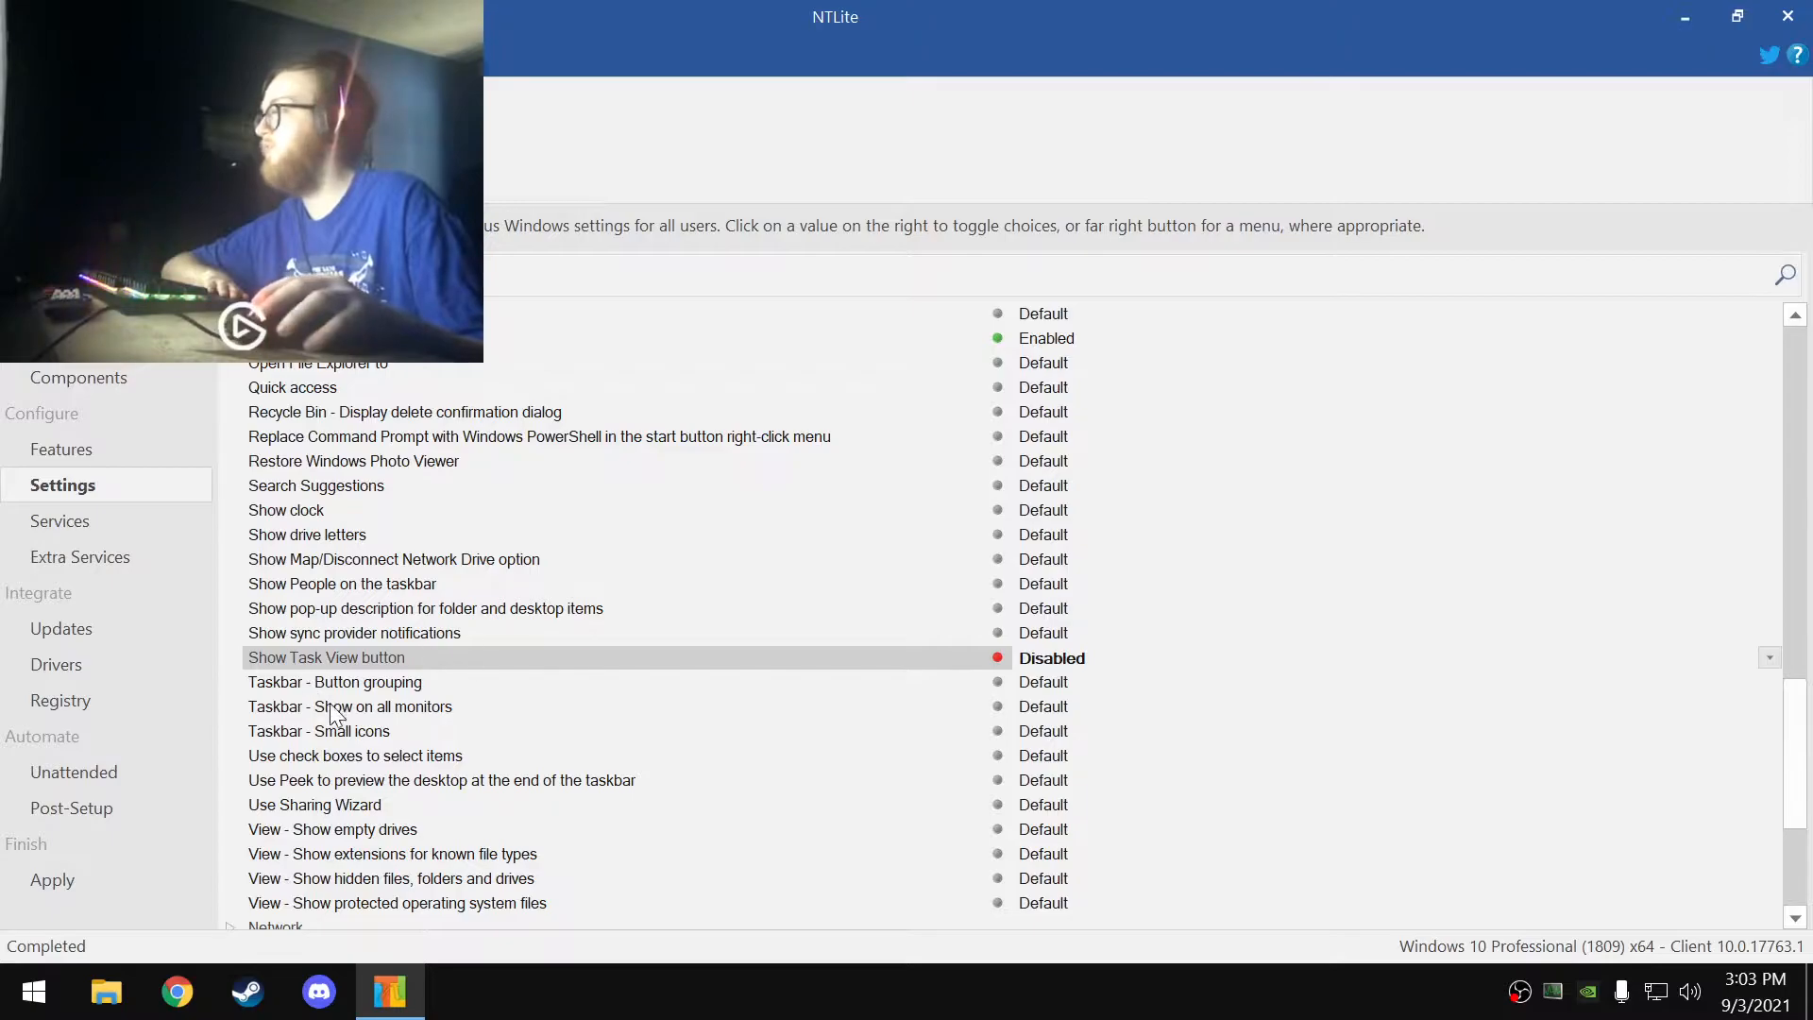
- Disable SMB Bandwidth Throttling and SMBv3 server-side compression in the Network settings
scroll(393, 710, "down", 1)
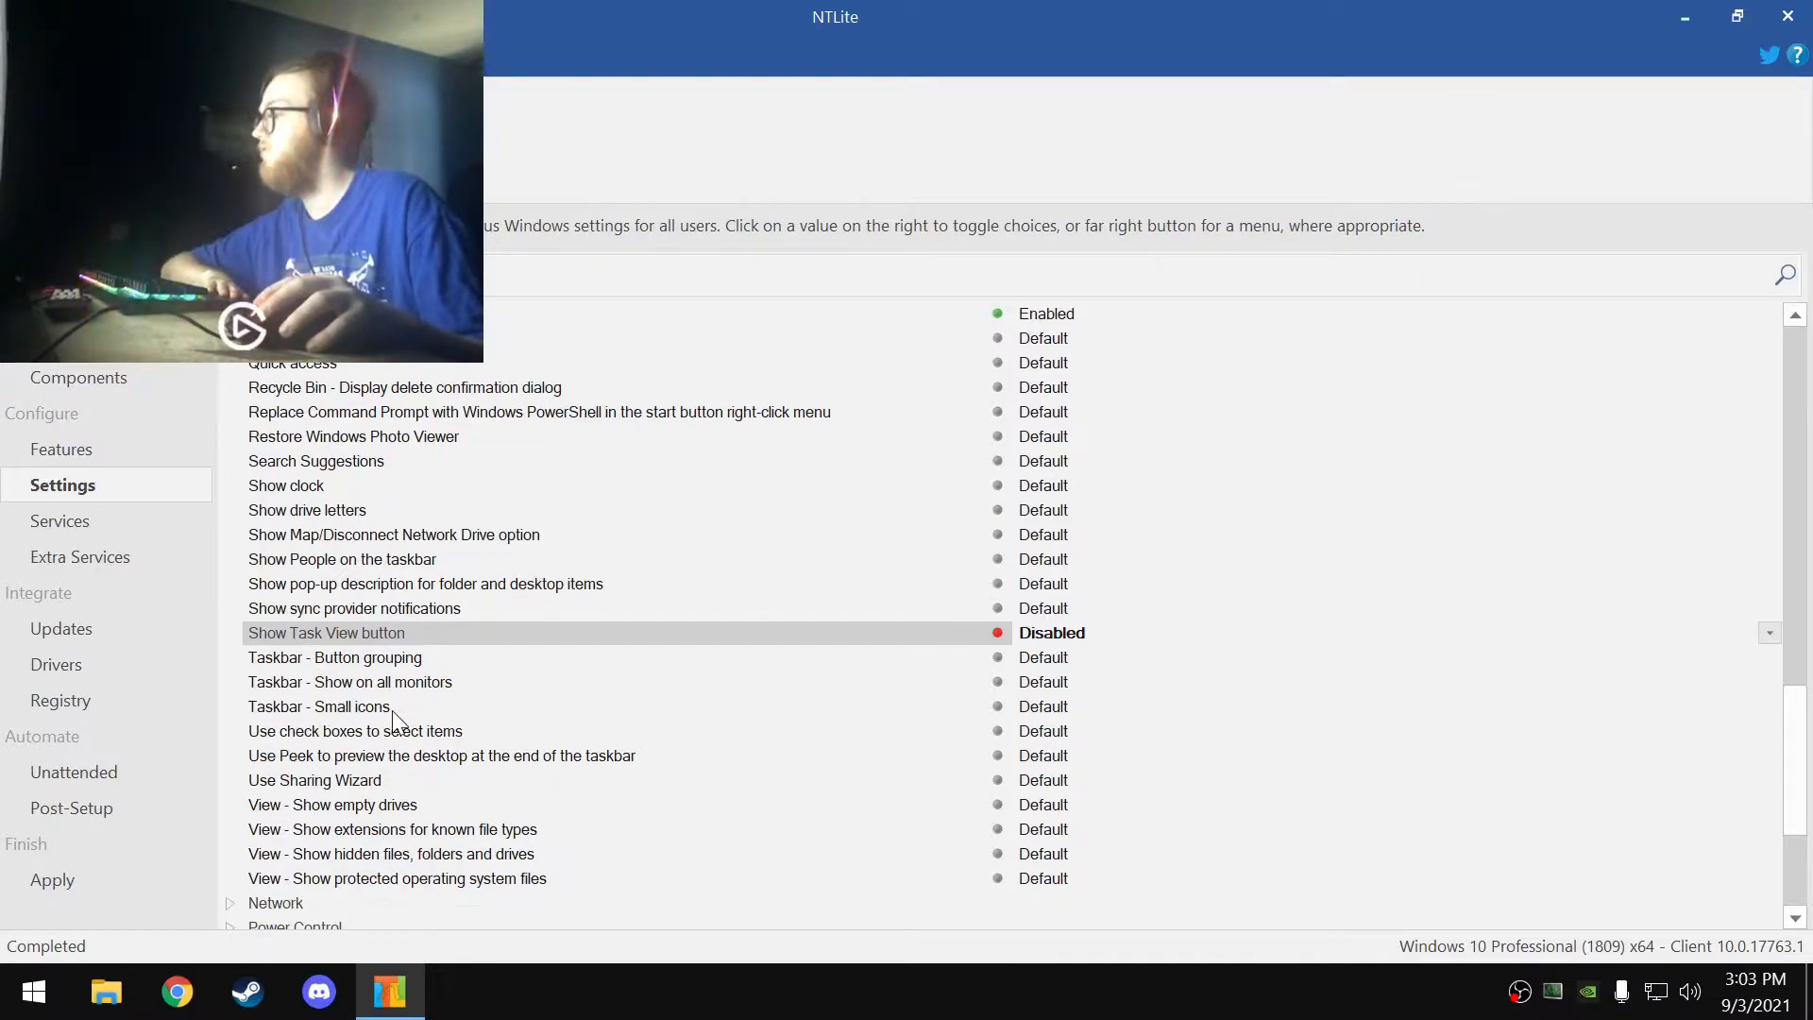
scroll(393, 710, "down", 3)
scroll(397, 723, "down", 1)
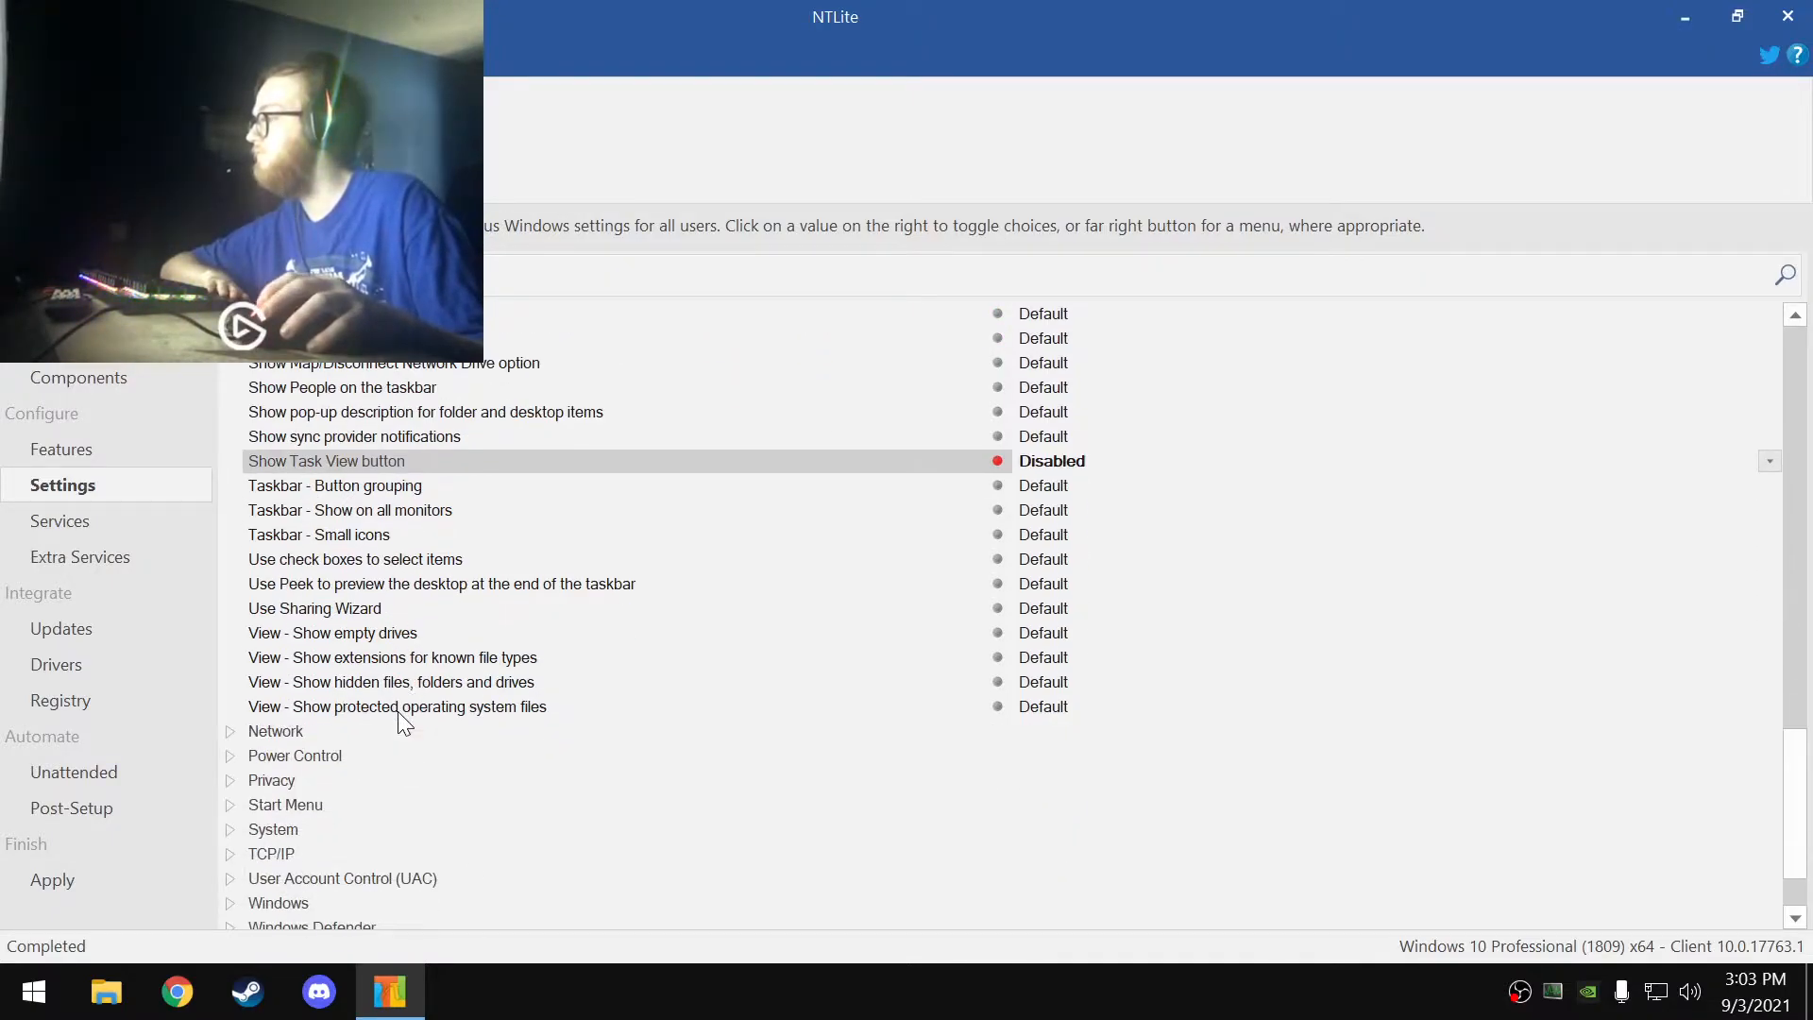
left_click(228, 733)
scroll(229, 732, "down", 4)
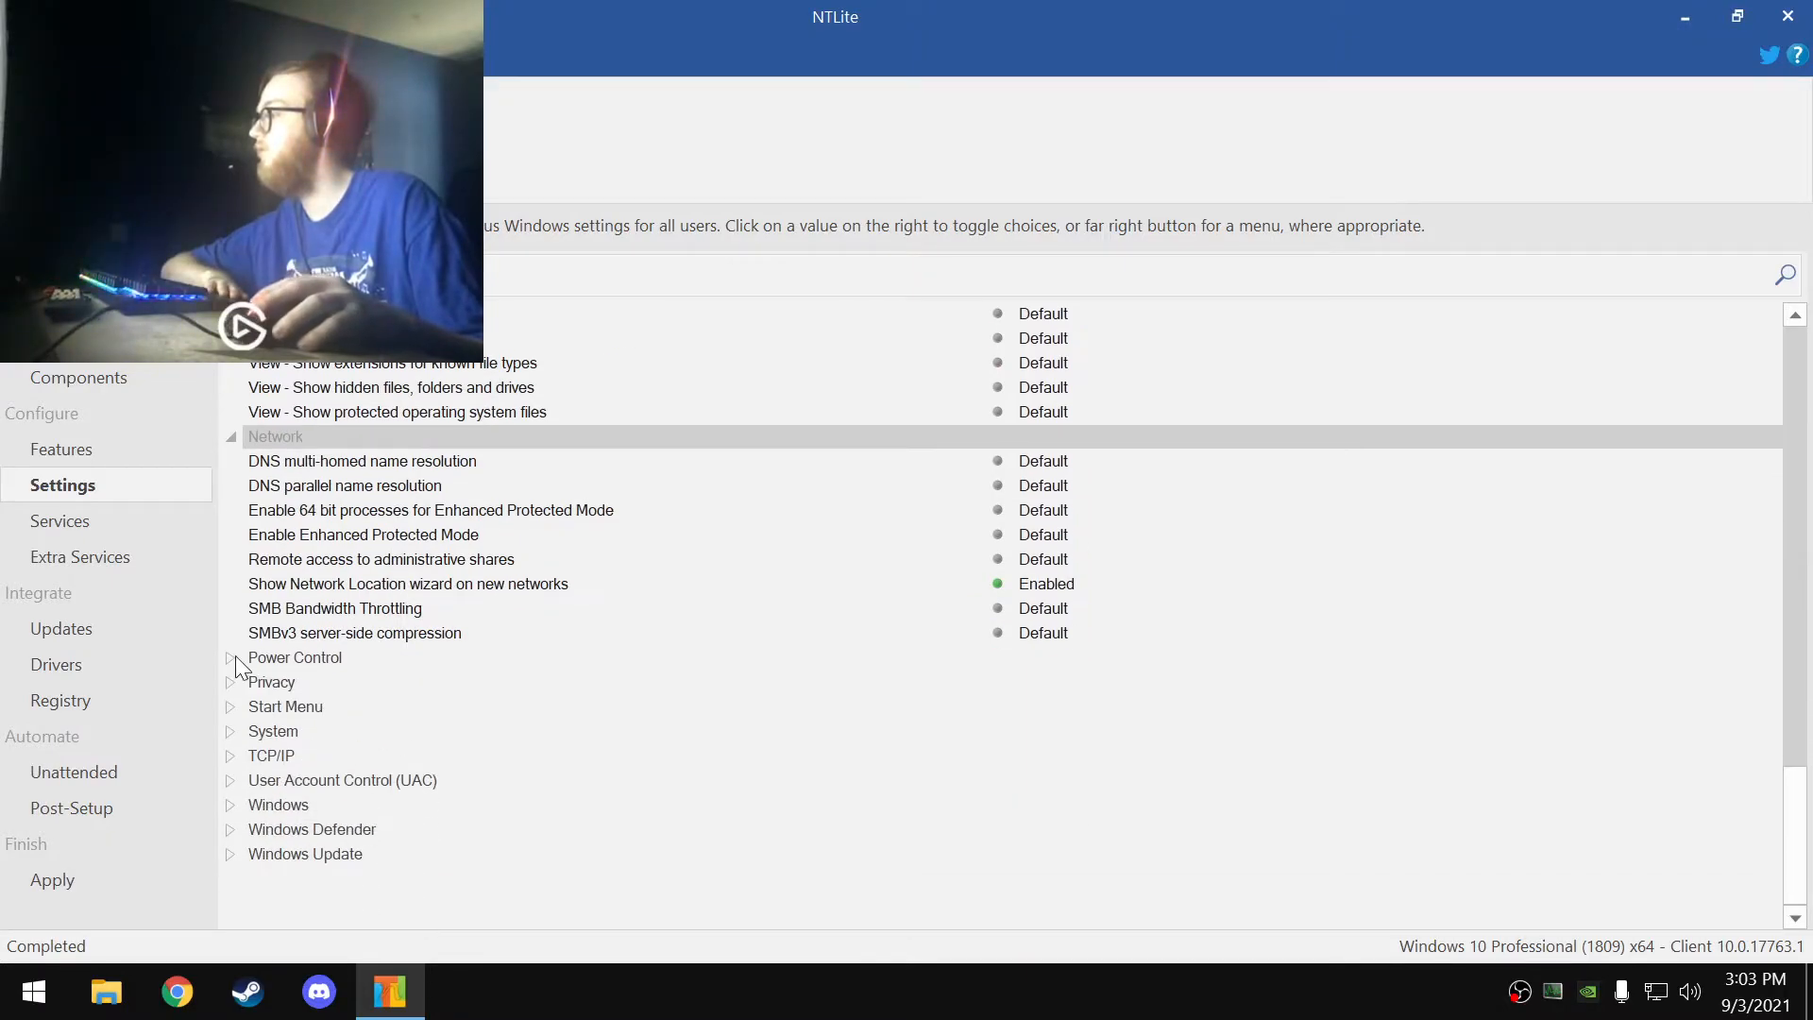
left_click(322, 612)
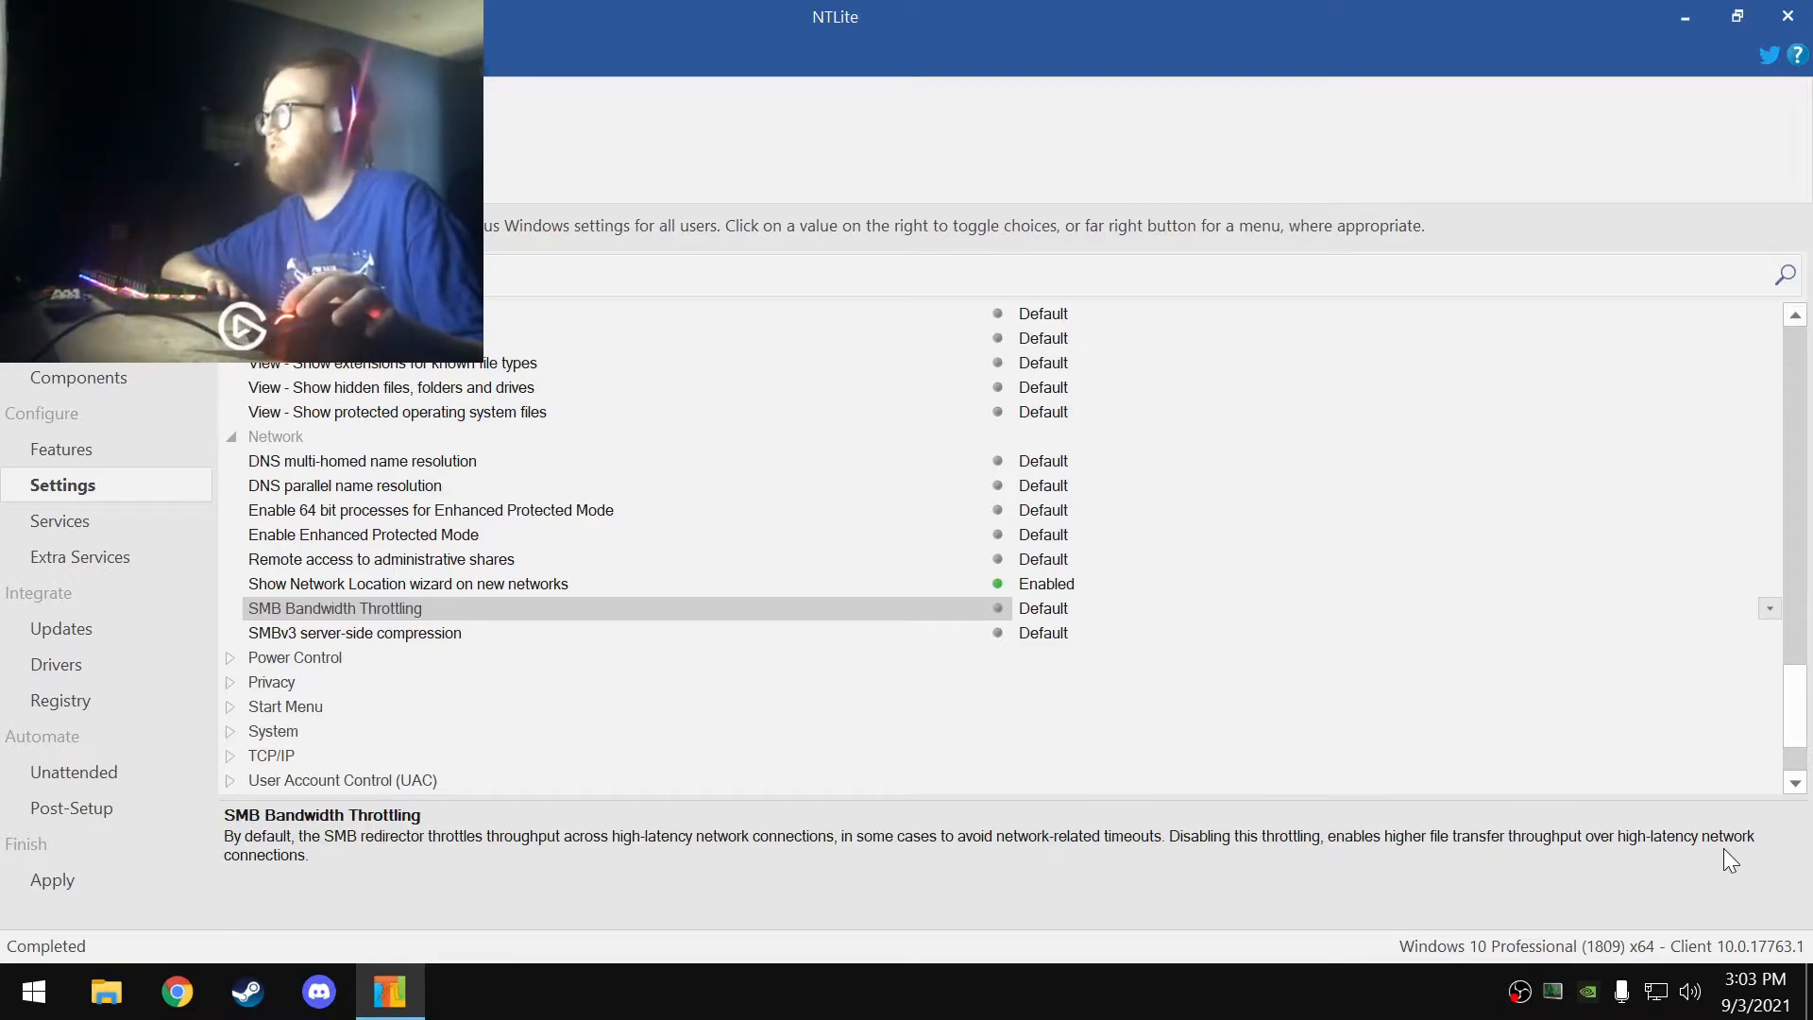
left_click(1098, 607)
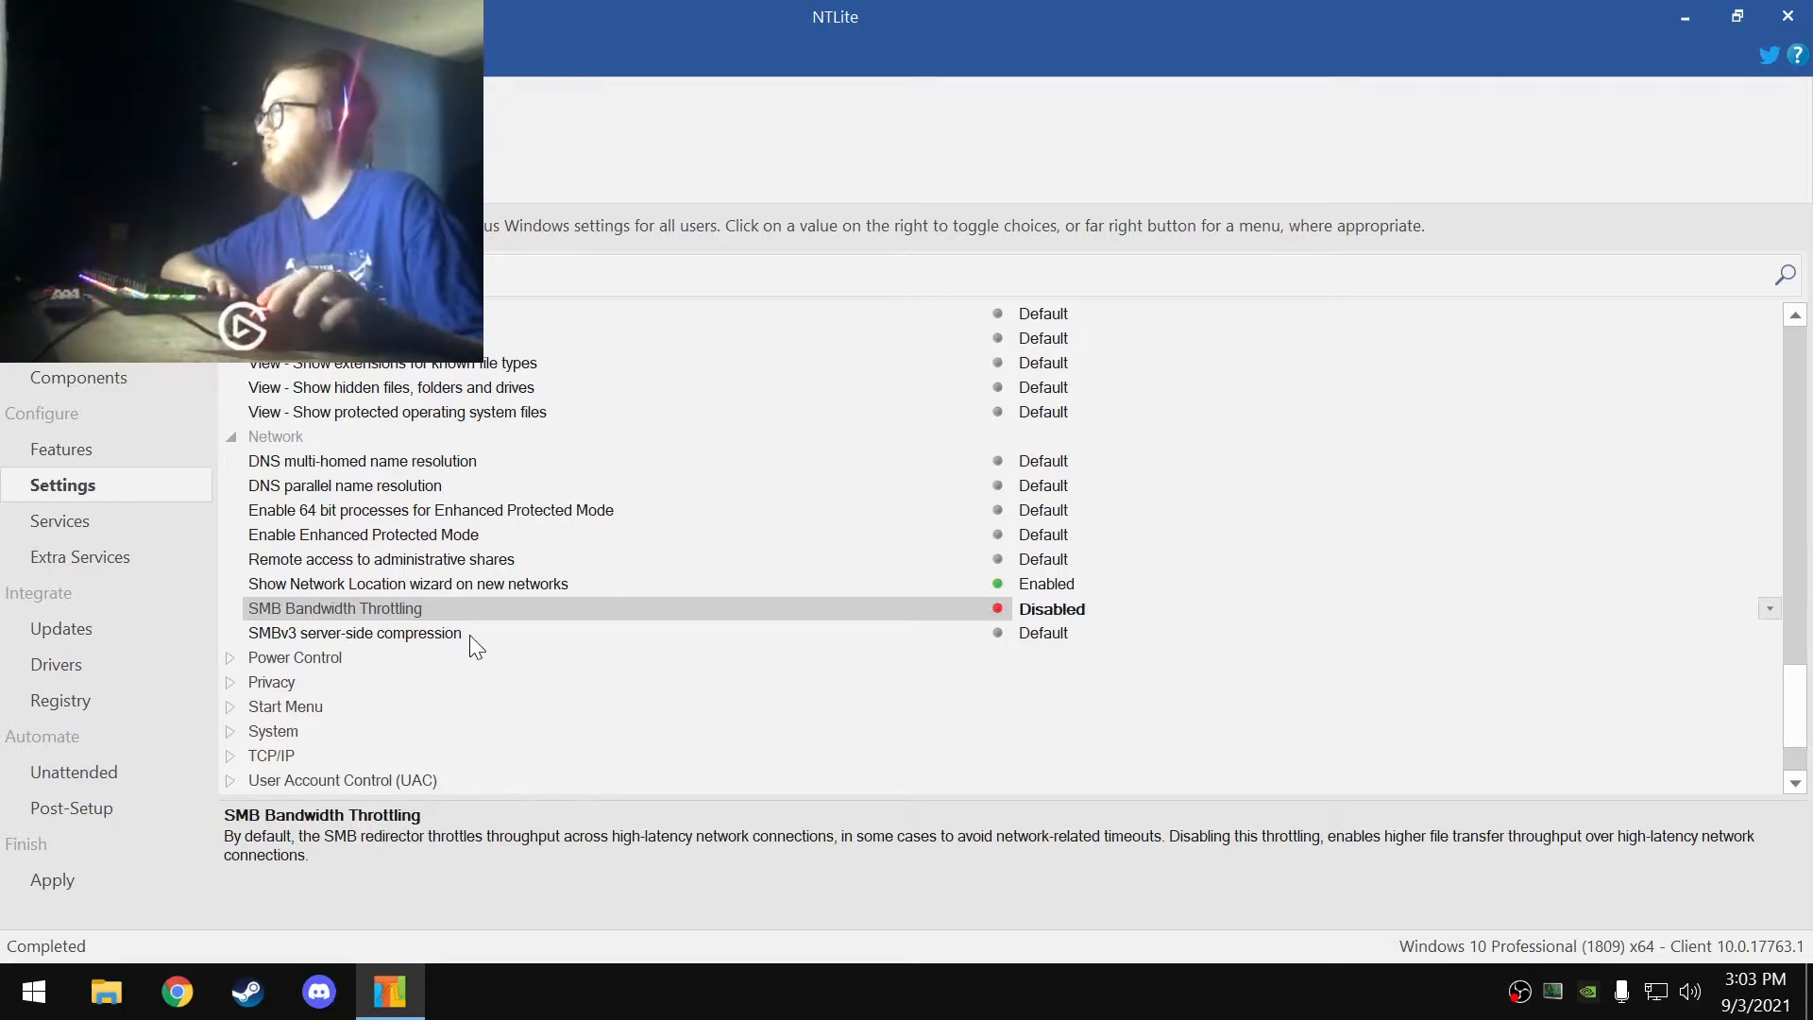
left_click(403, 632)
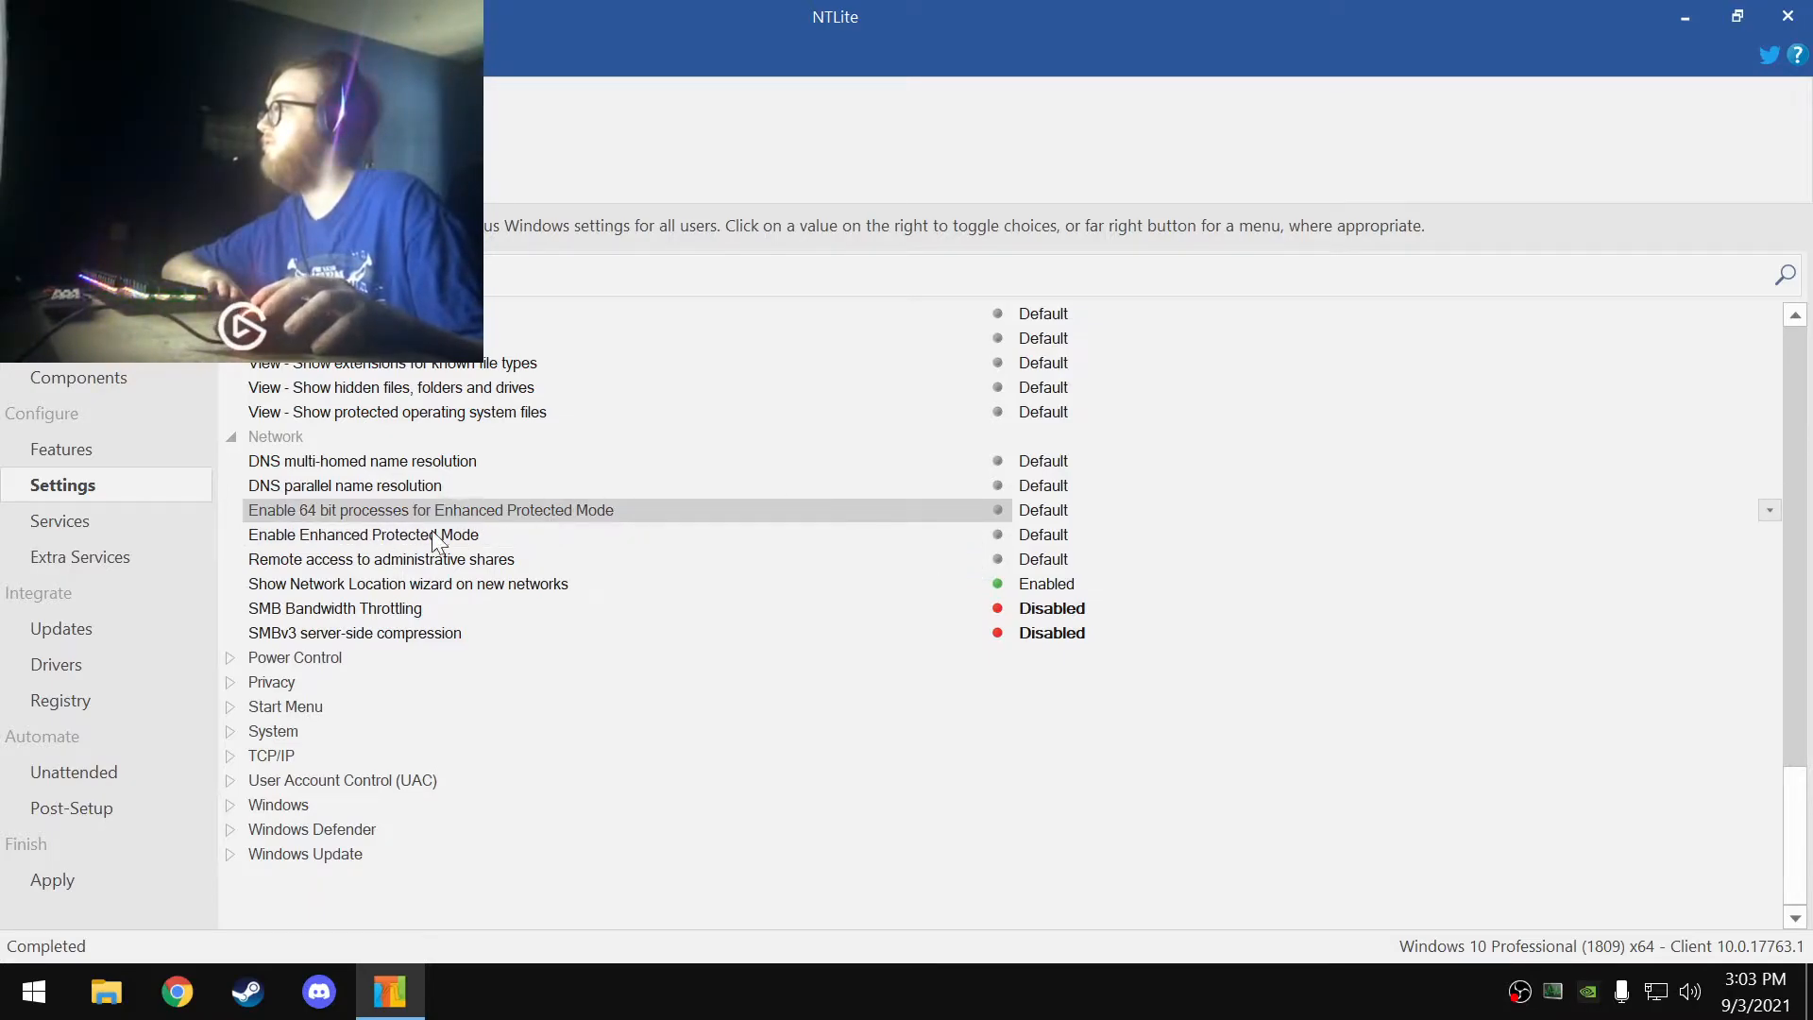
- Disable Fast Startup in the Power Control settings and check the description of Hibernation size (RAM %)
left_click(232, 659)
scroll(387, 768, "down", 2)
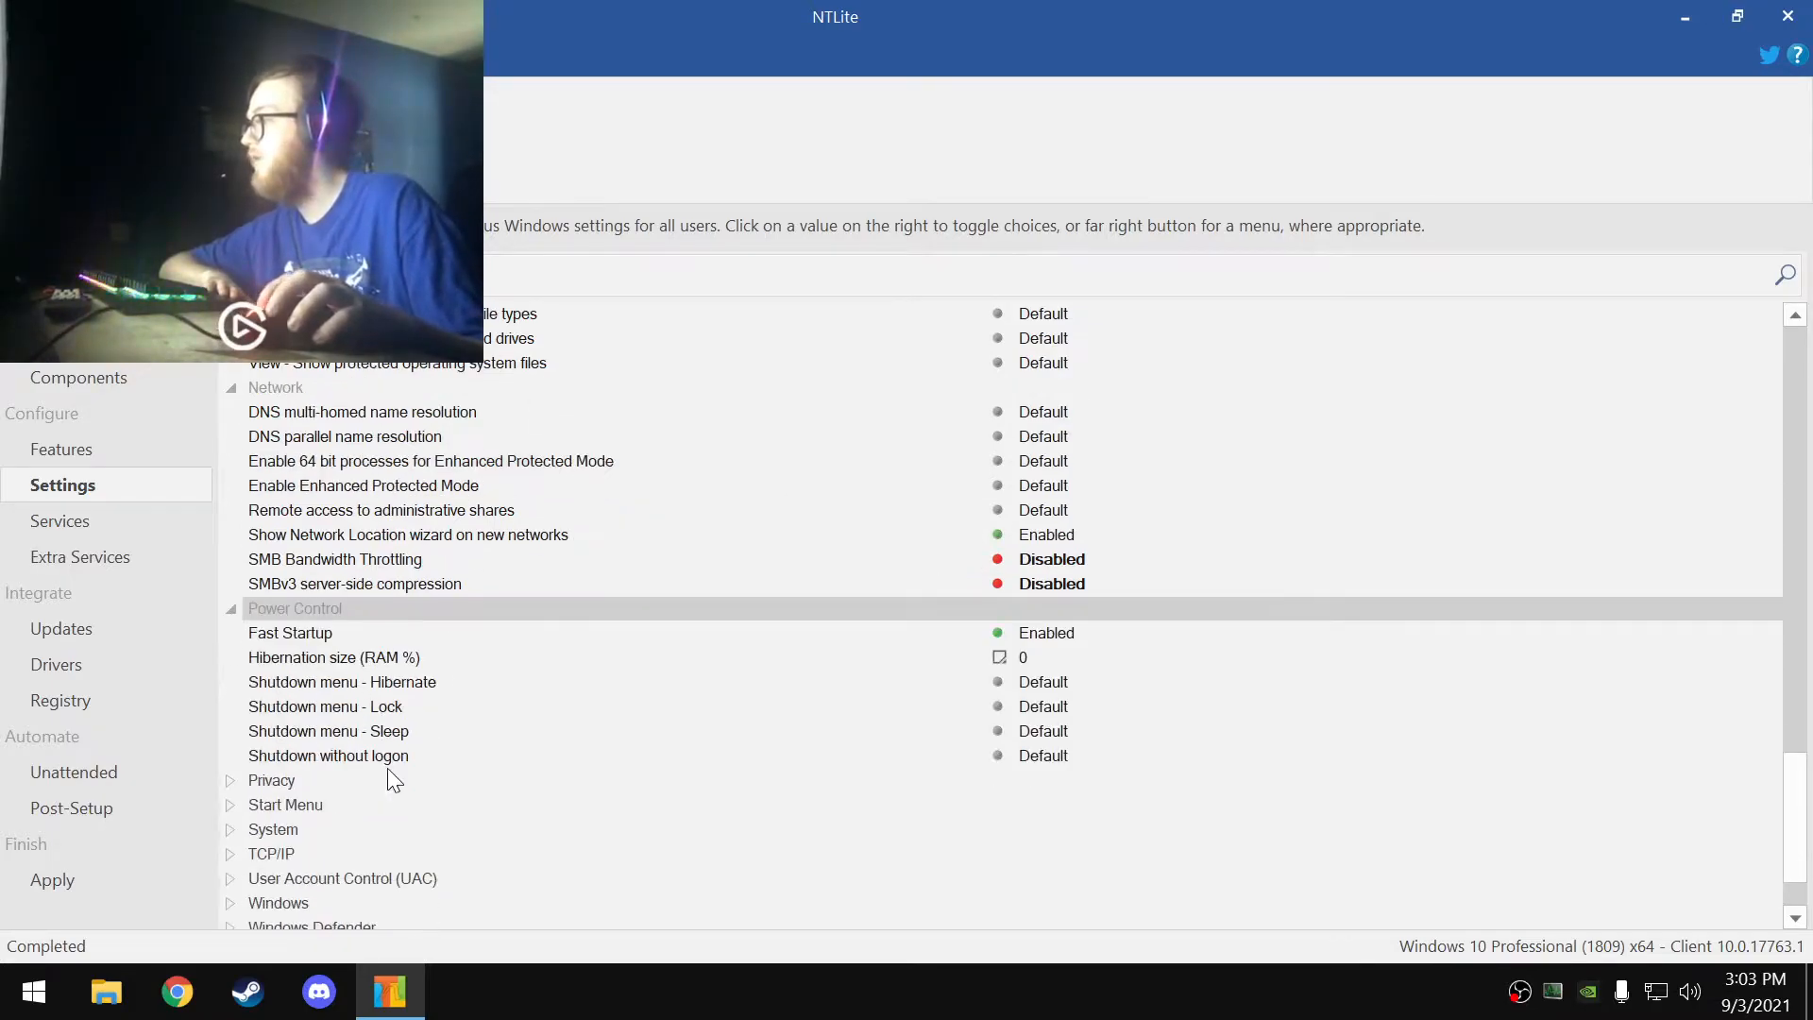
left_click(307, 587)
left_click(1086, 589)
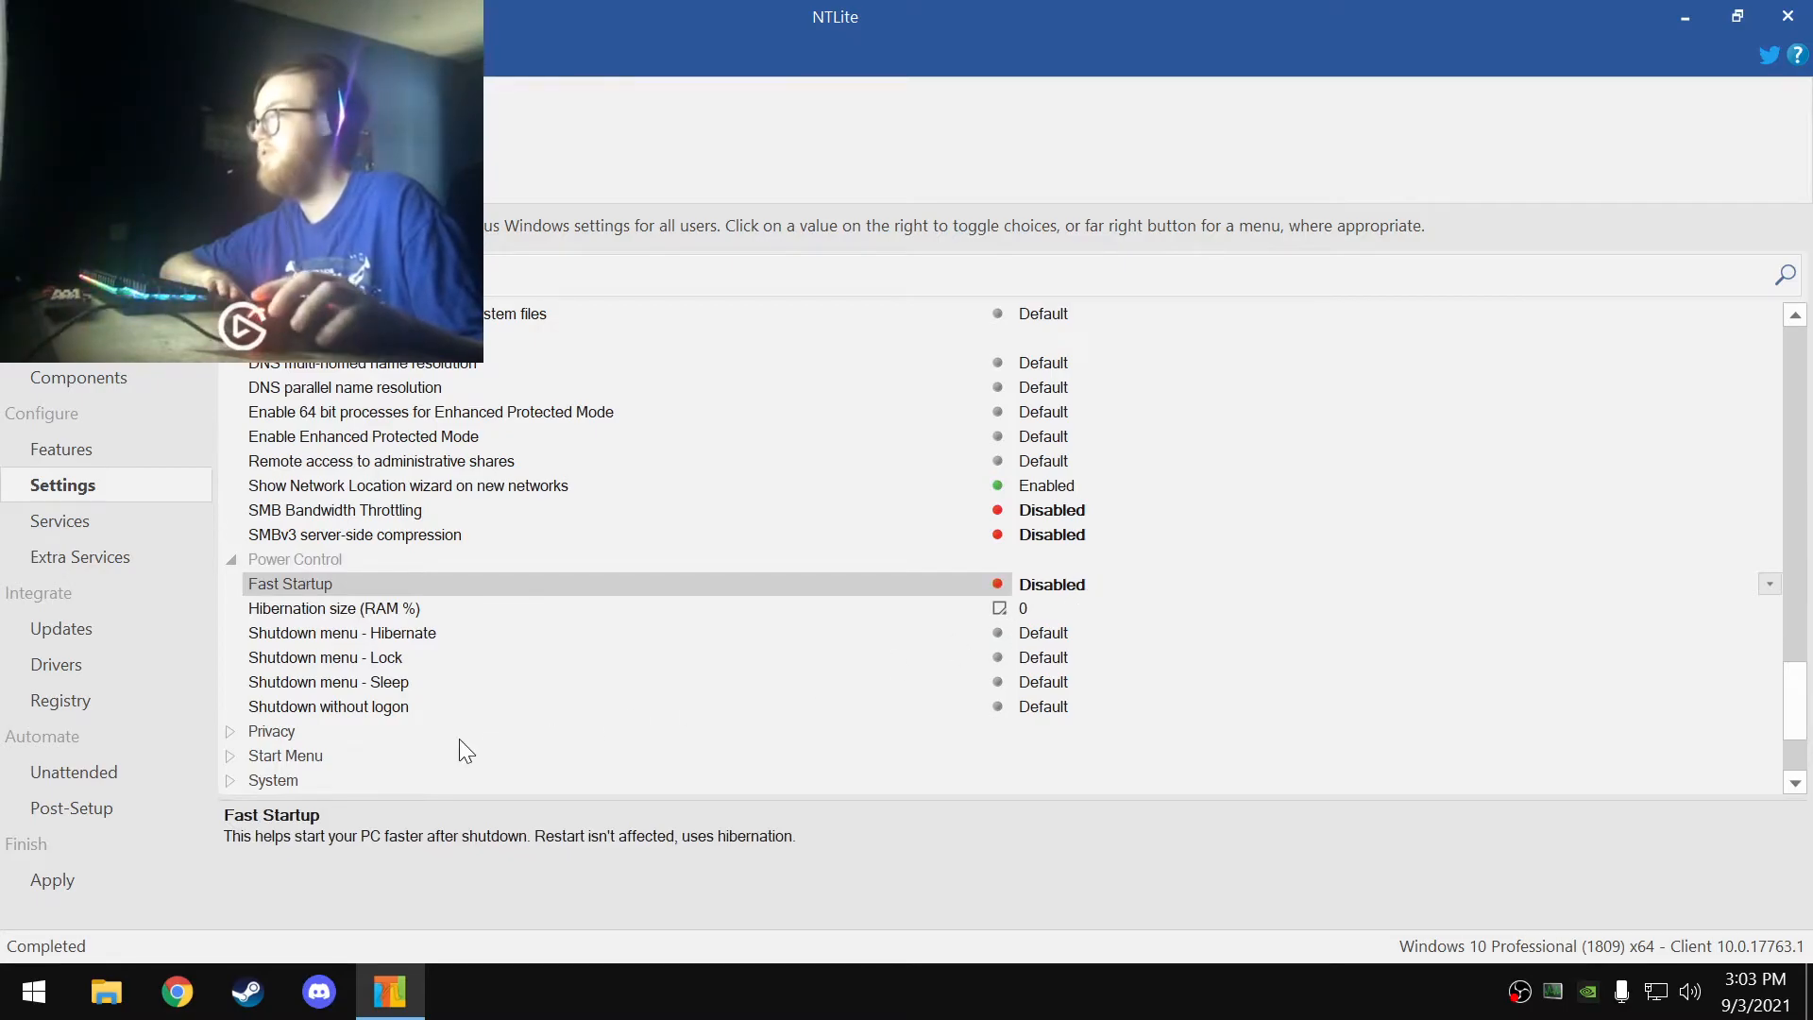
left_click(402, 609)
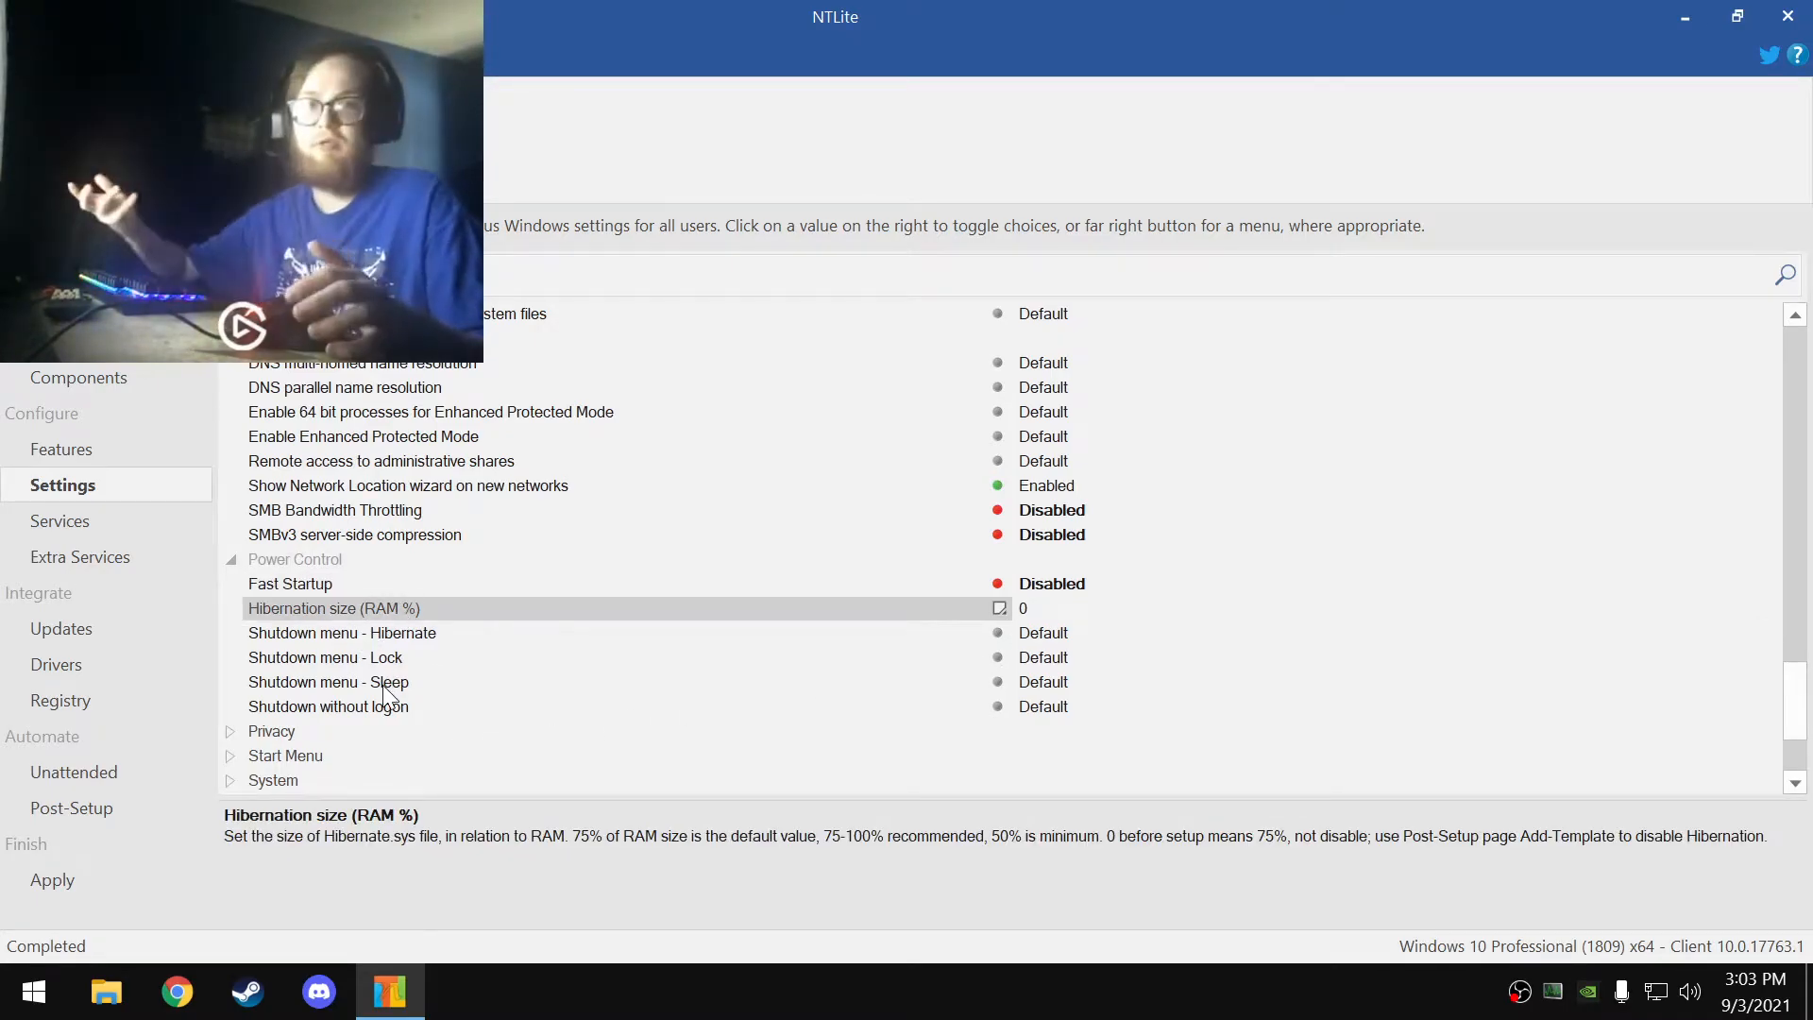
scroll(212, 708, "down", 1)
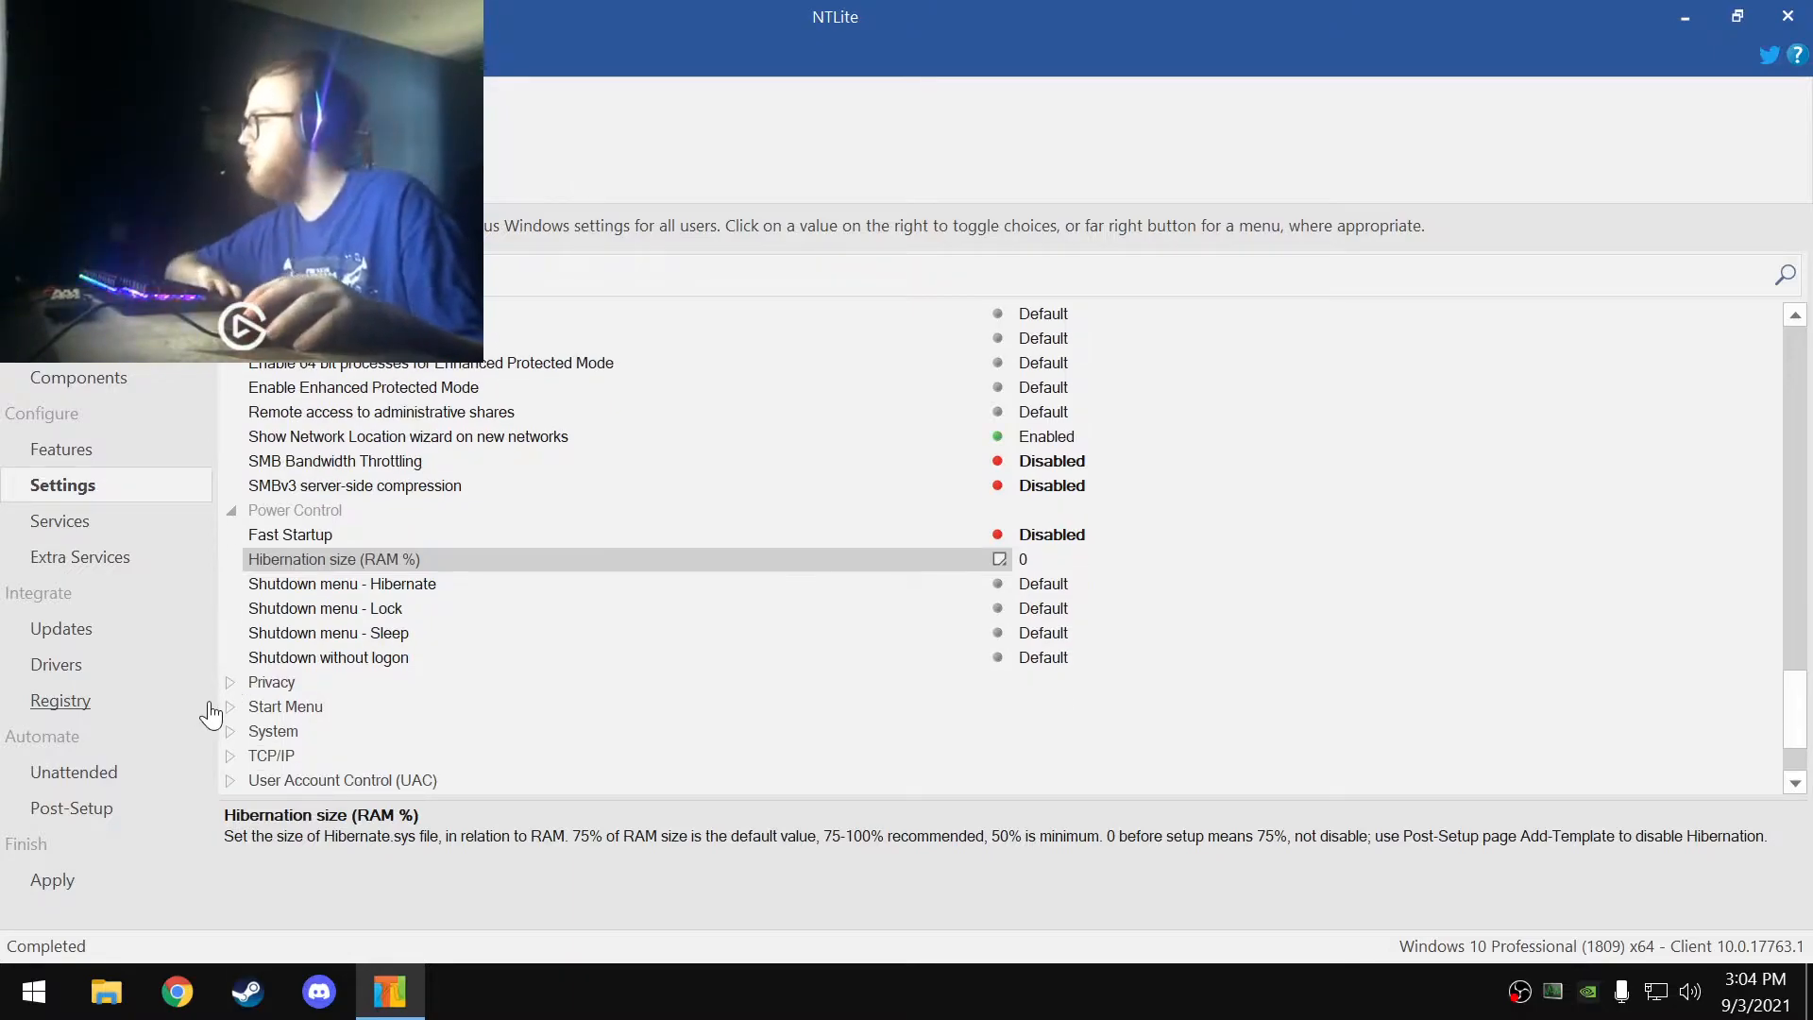
- Set Allow Telemetry to Security (Locked) in the Privacy settings
left_click(230, 684)
scroll(382, 694, "down", 2)
scroll(381, 694, "down", 5)
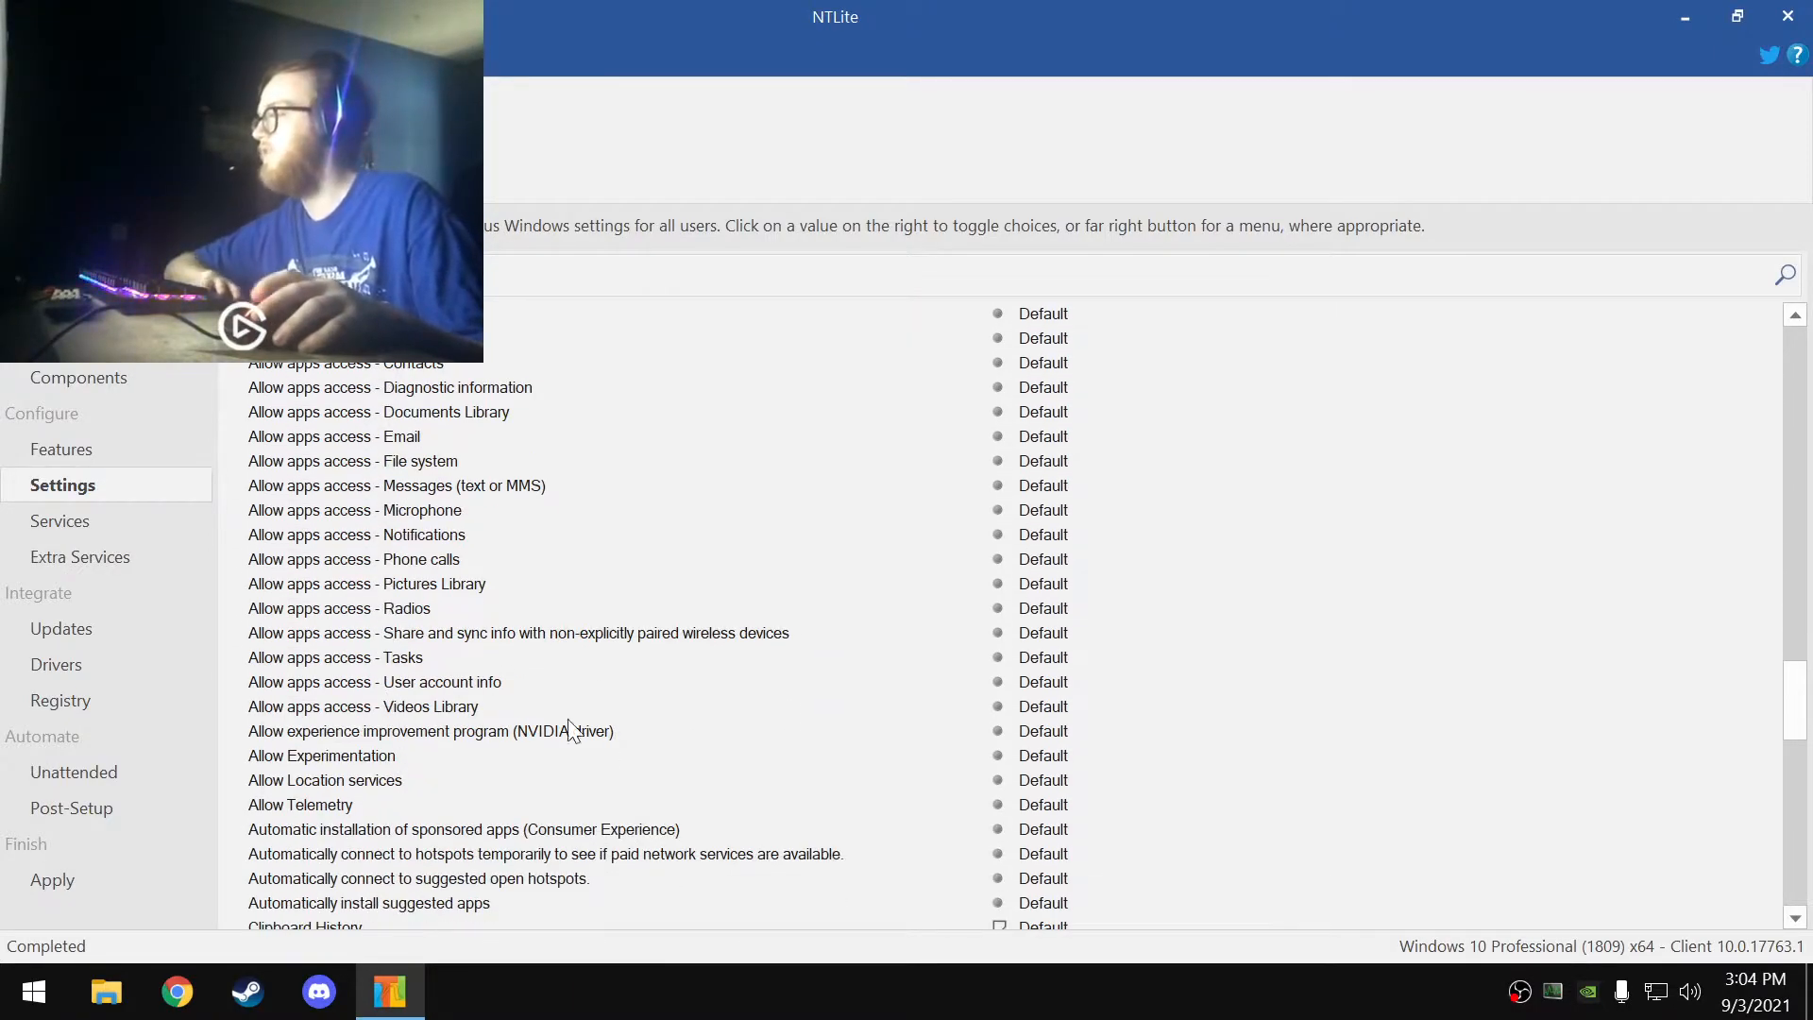
left_click(337, 733)
left_click(1100, 730)
left_click(1093, 733)
left_click(1093, 734)
left_click(1094, 733)
left_click(1093, 734)
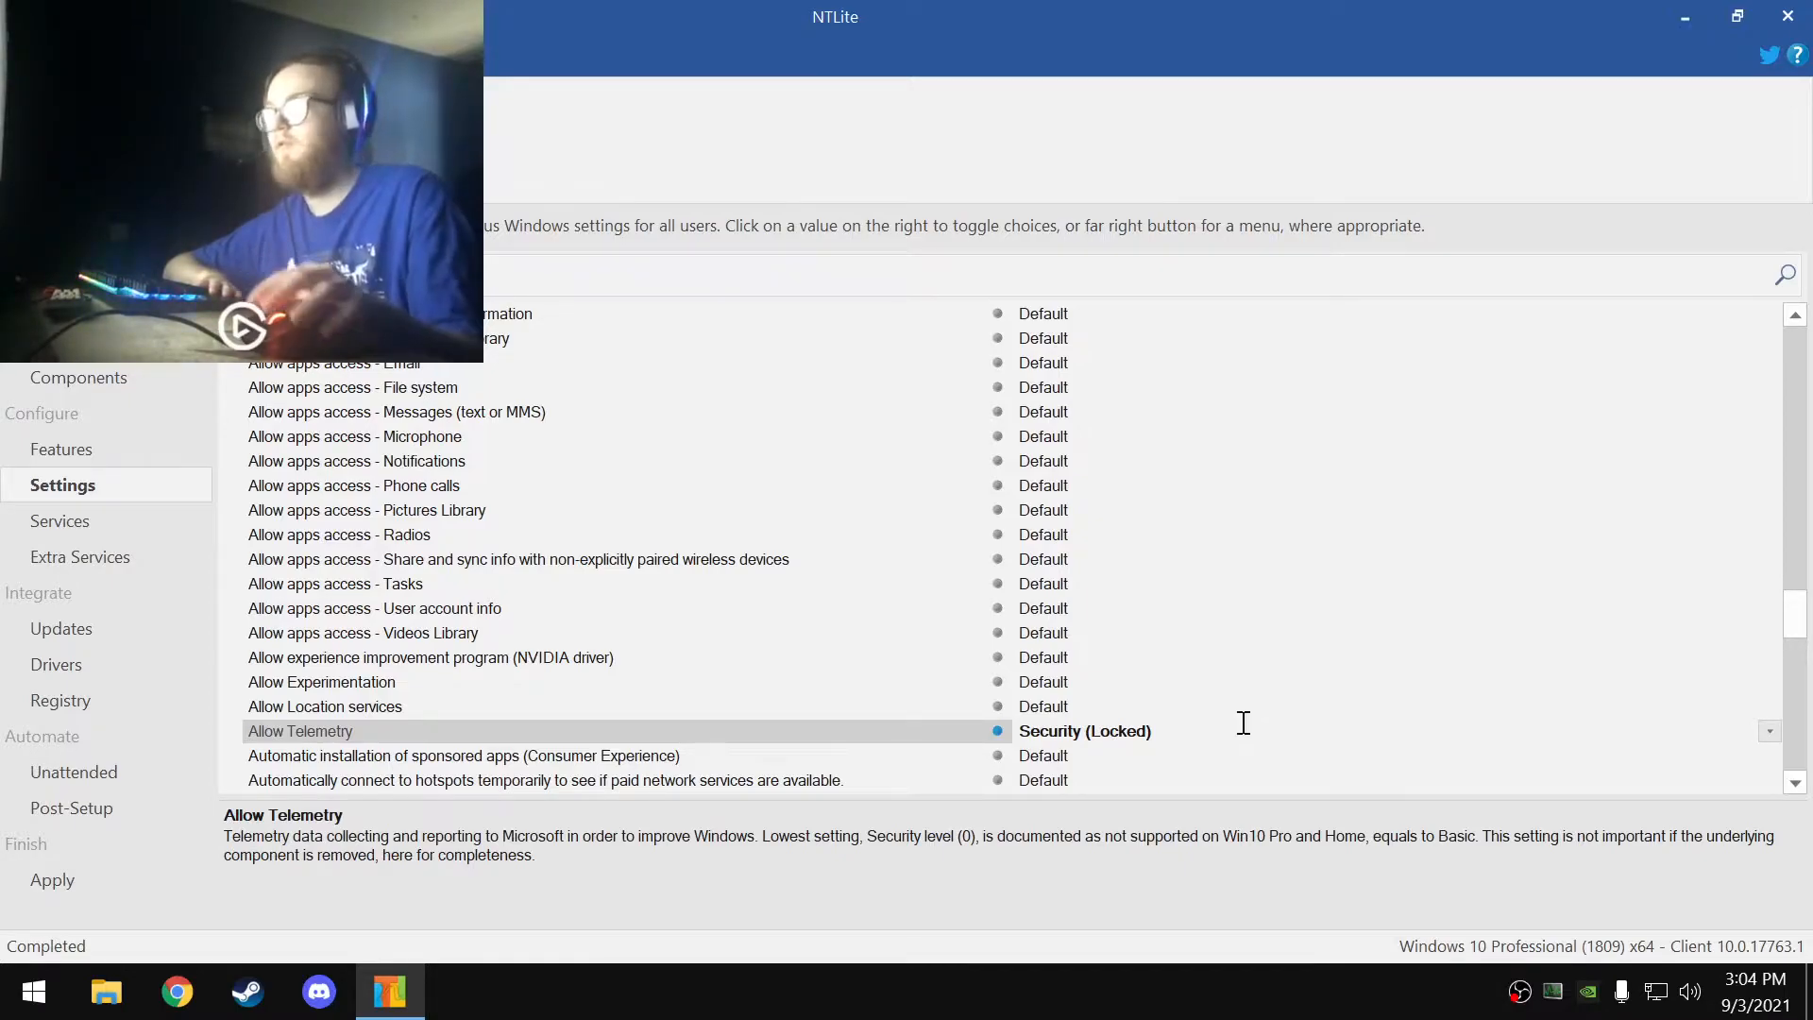
- Disable automatic installation of sponsored apps (Consumer Experience) and automatic connection to both temporary and suggested open hotspots
scroll(1244, 717, "down", 2)
scroll(749, 669, "down", 1)
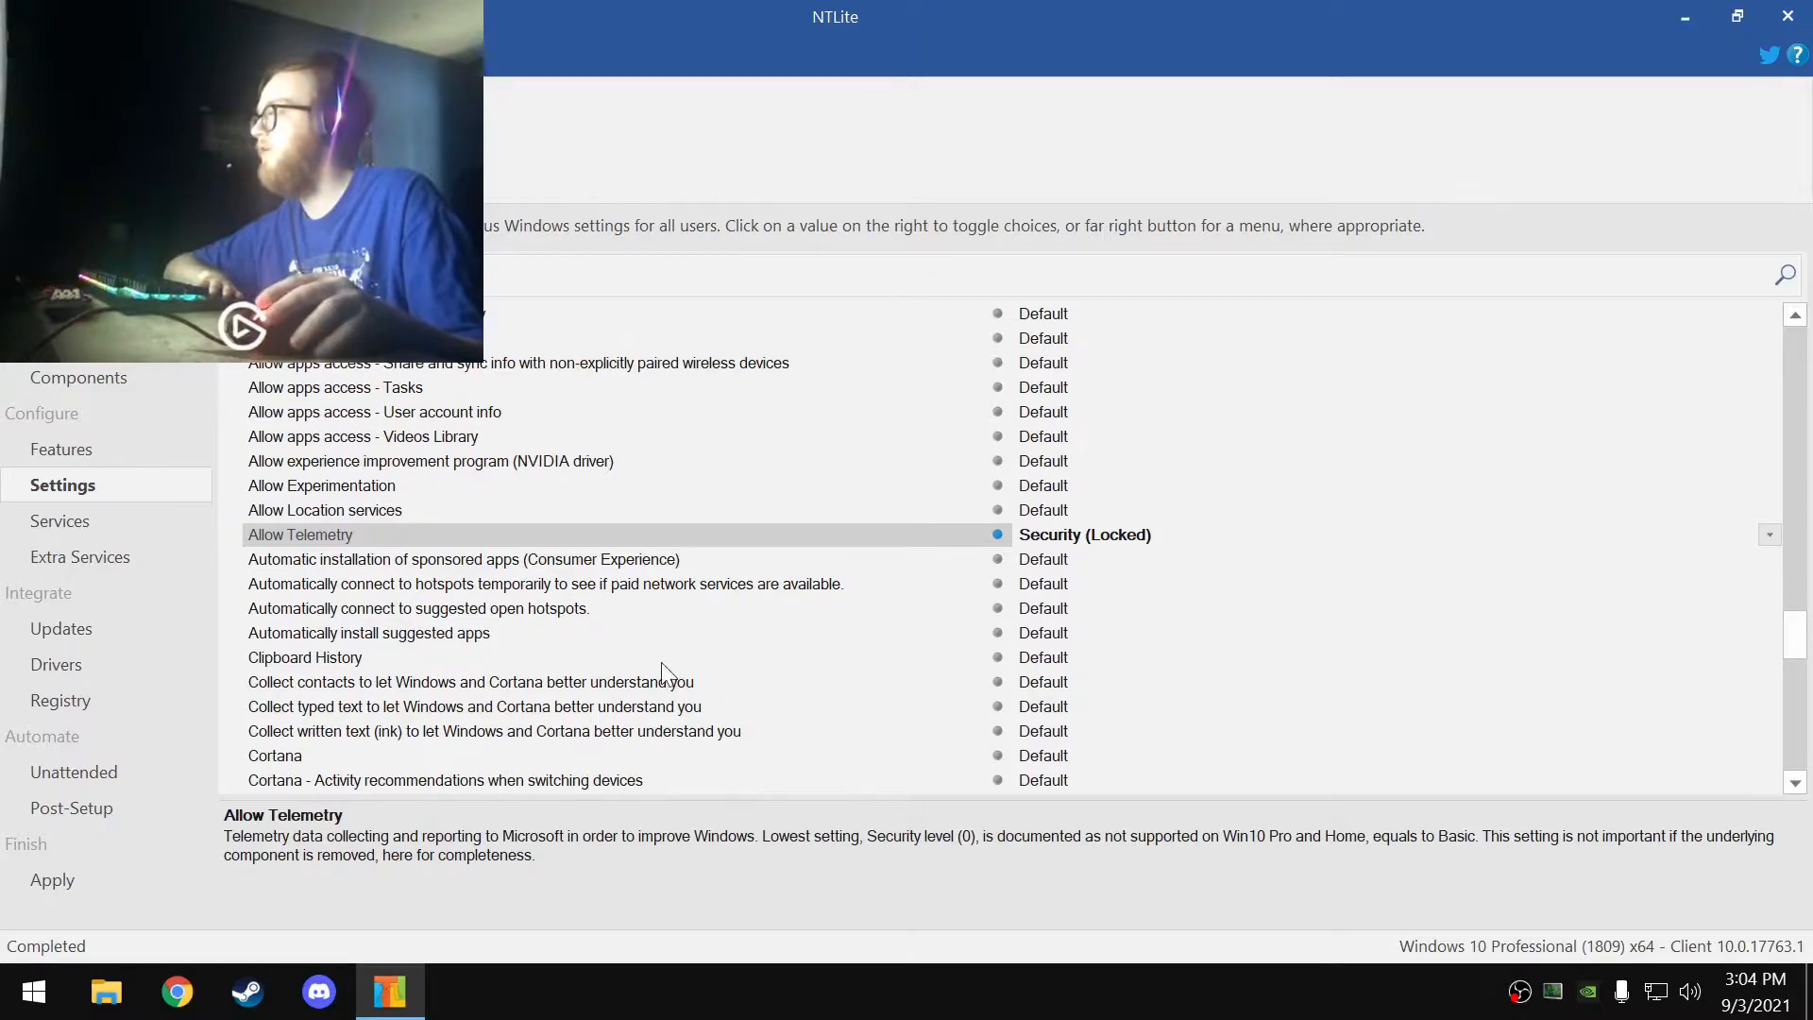
left_click(614, 559)
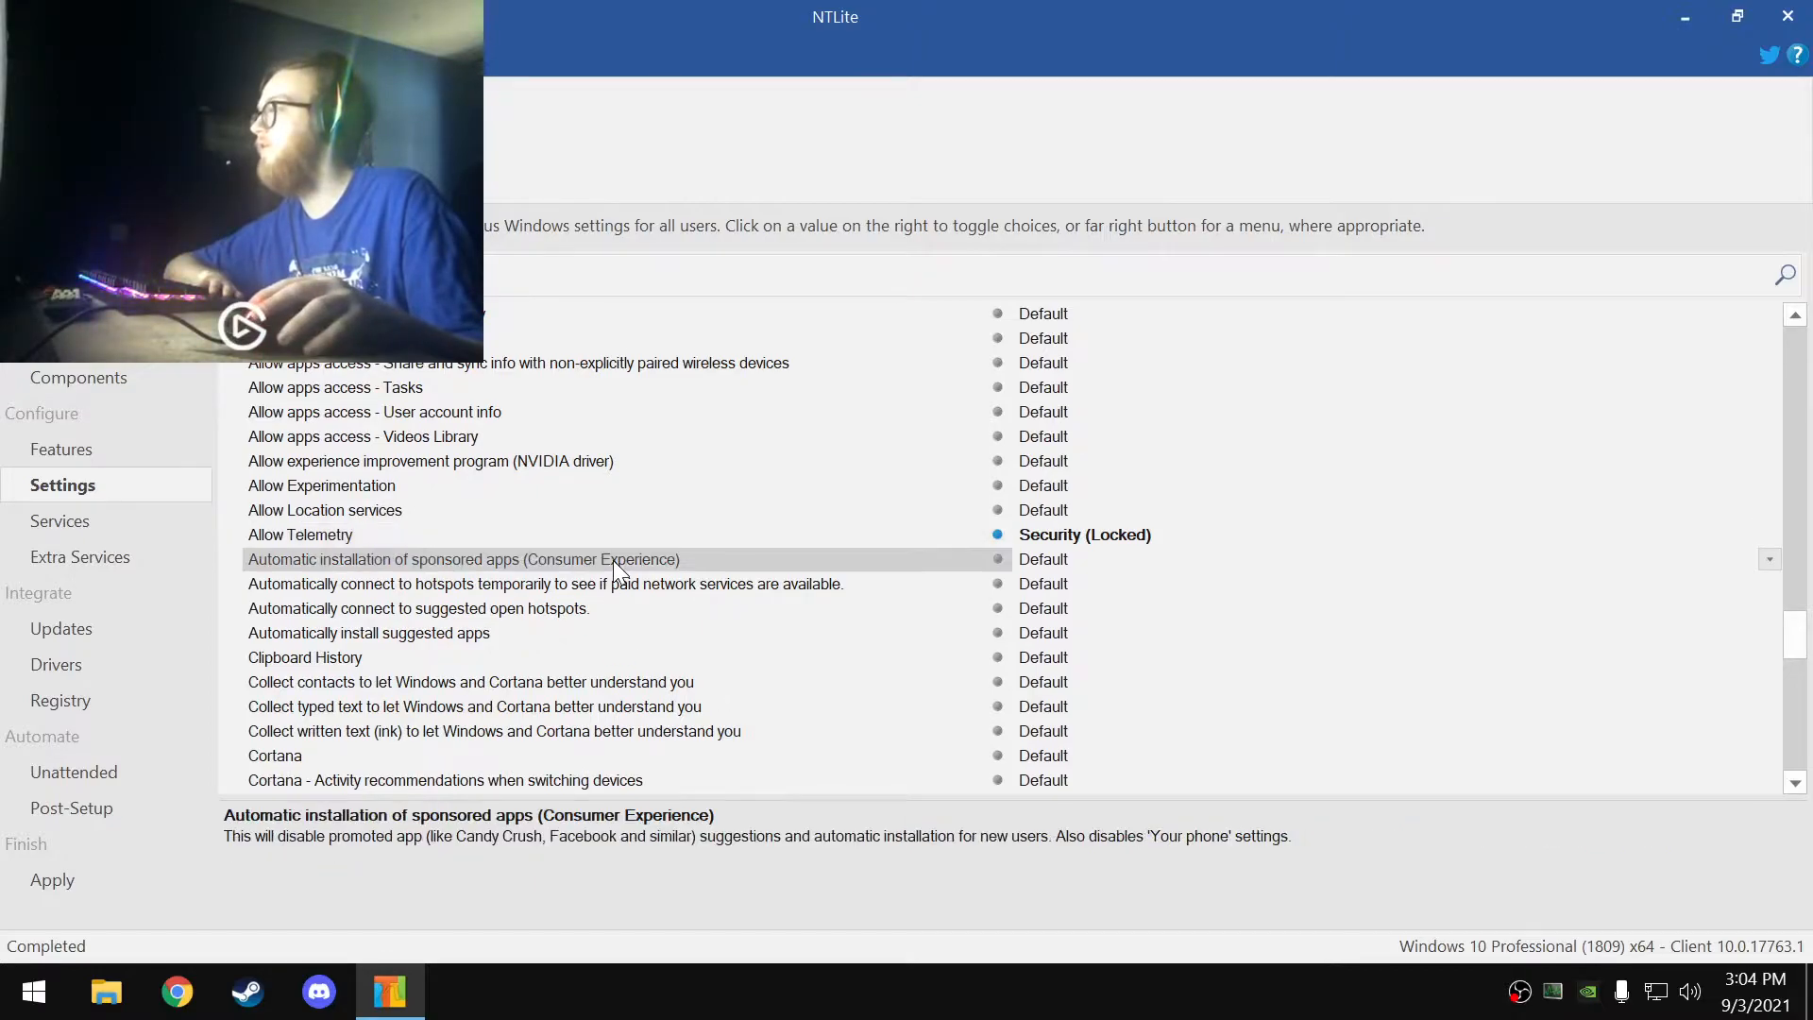
left_click(1133, 566)
left_click(556, 586)
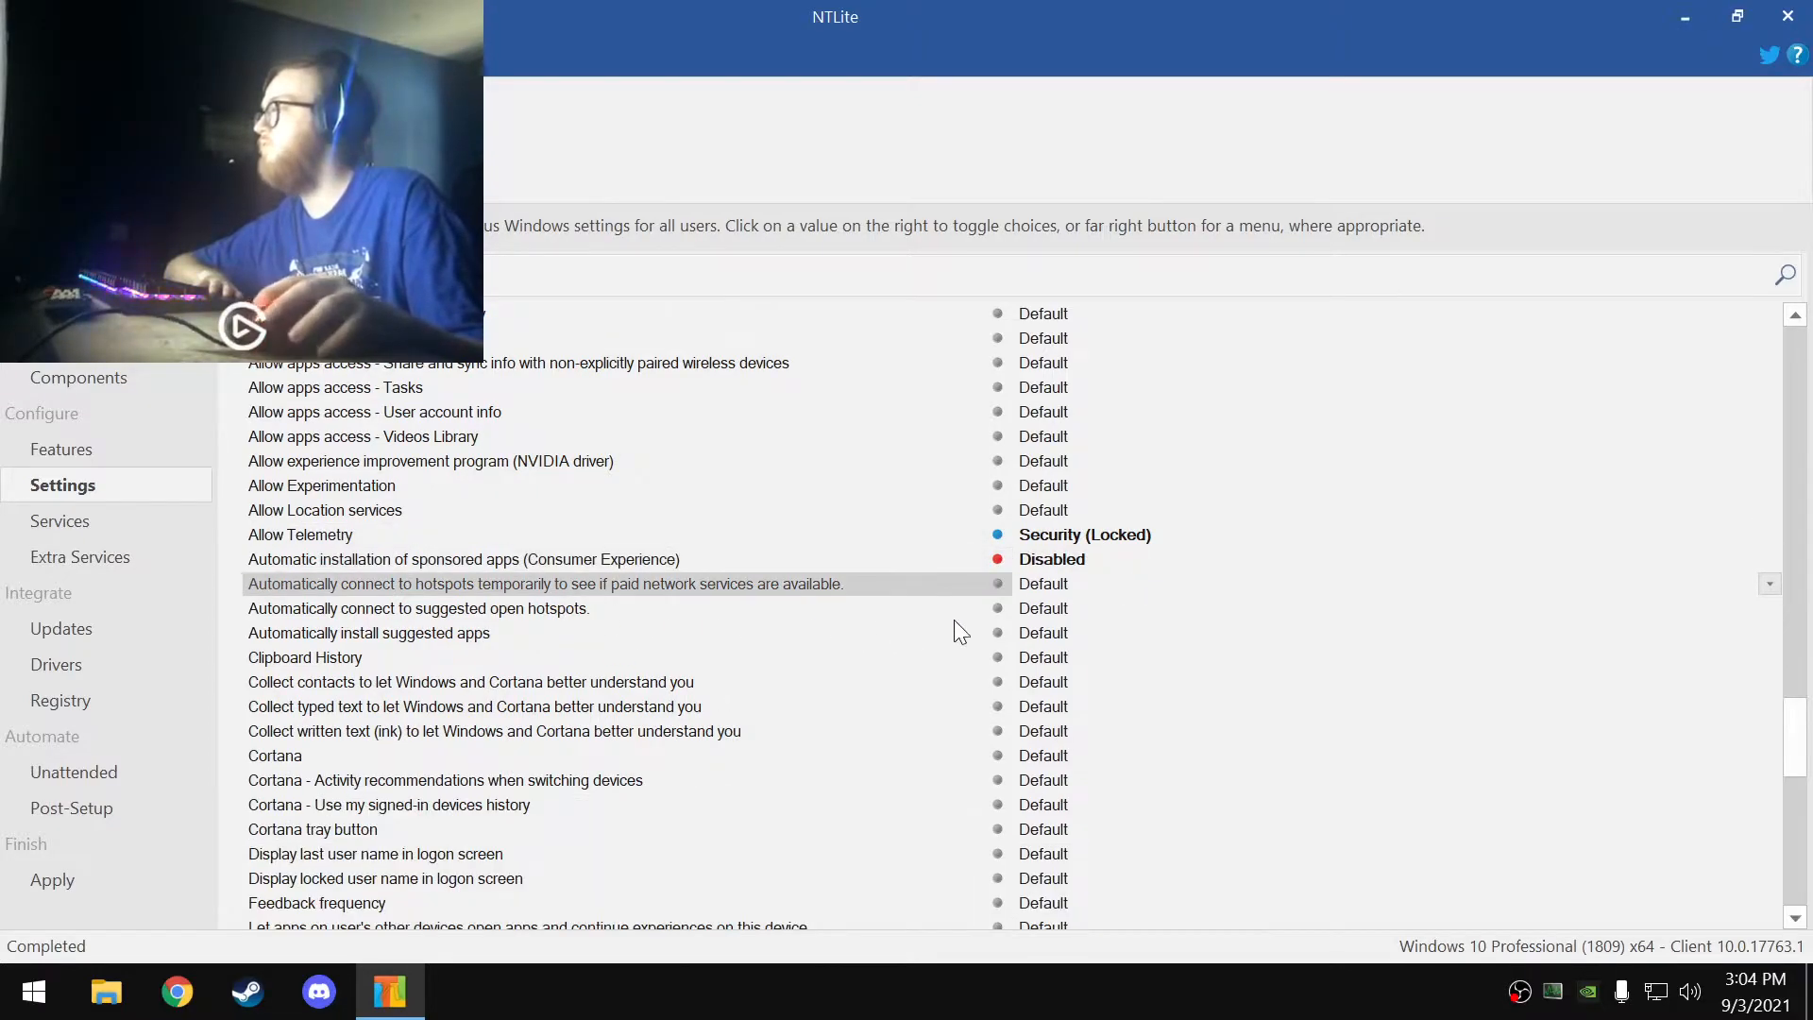
left_click(1088, 581)
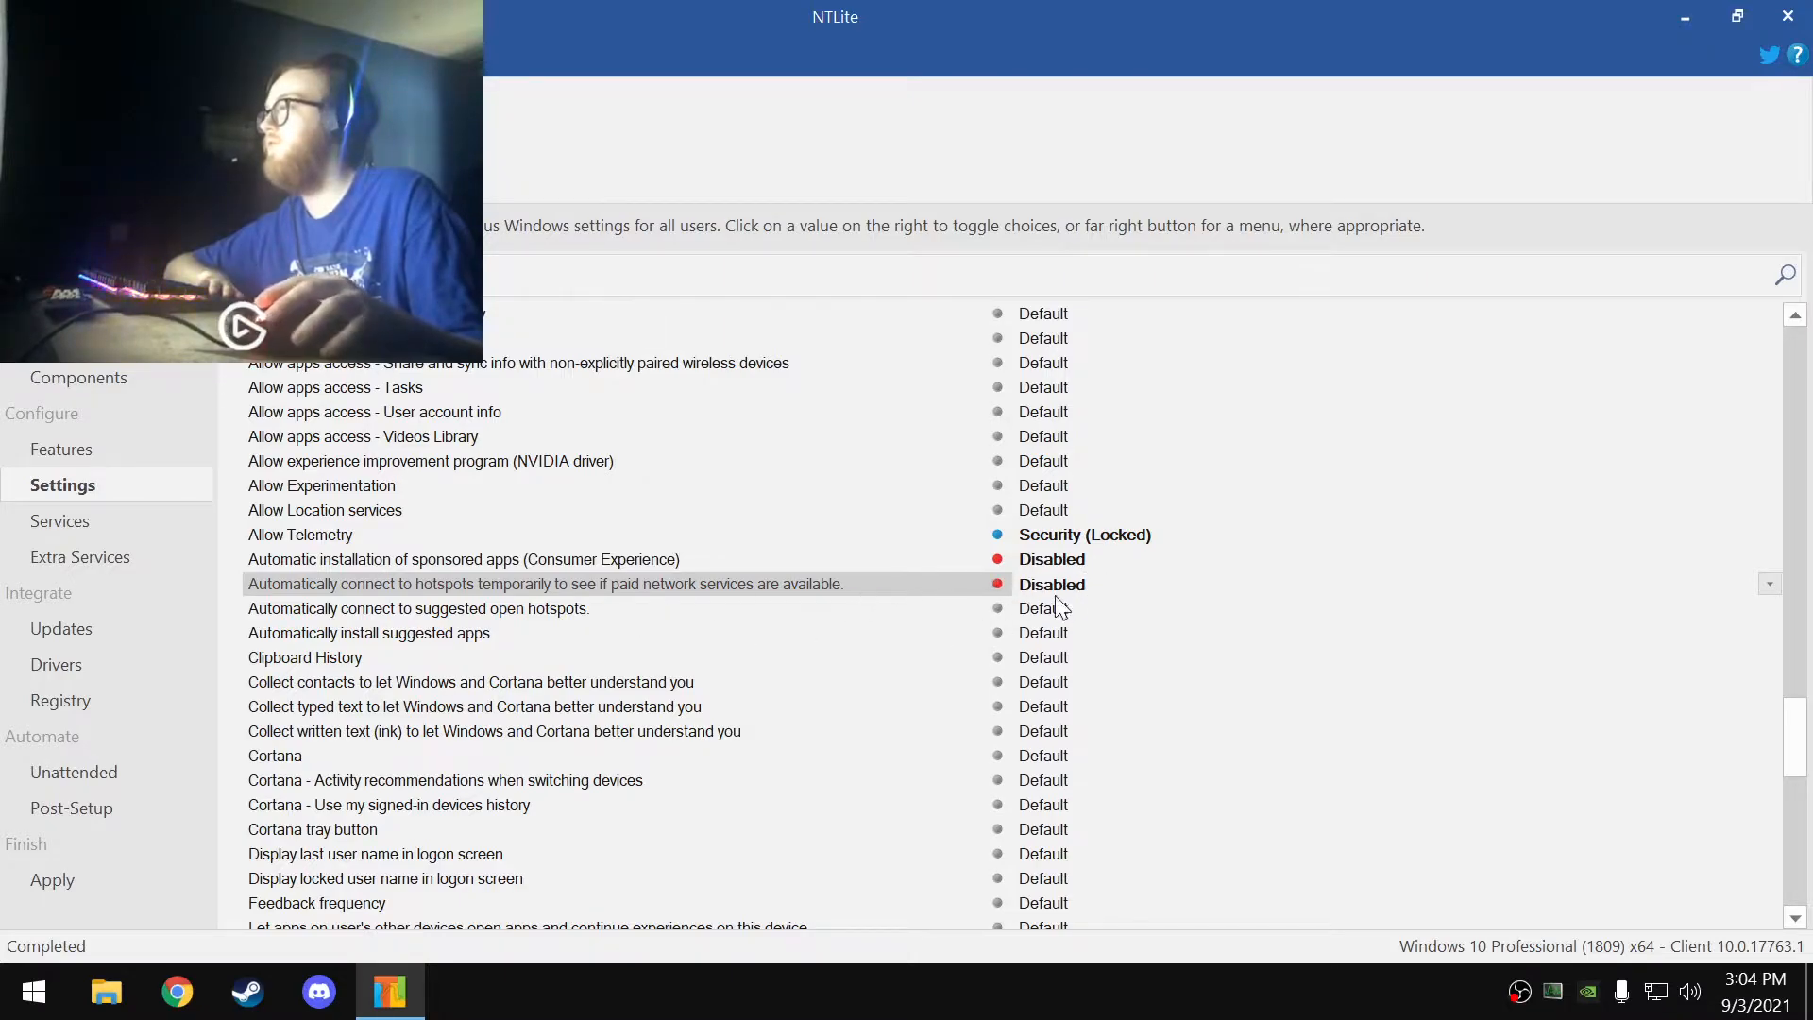
left_click(457, 604)
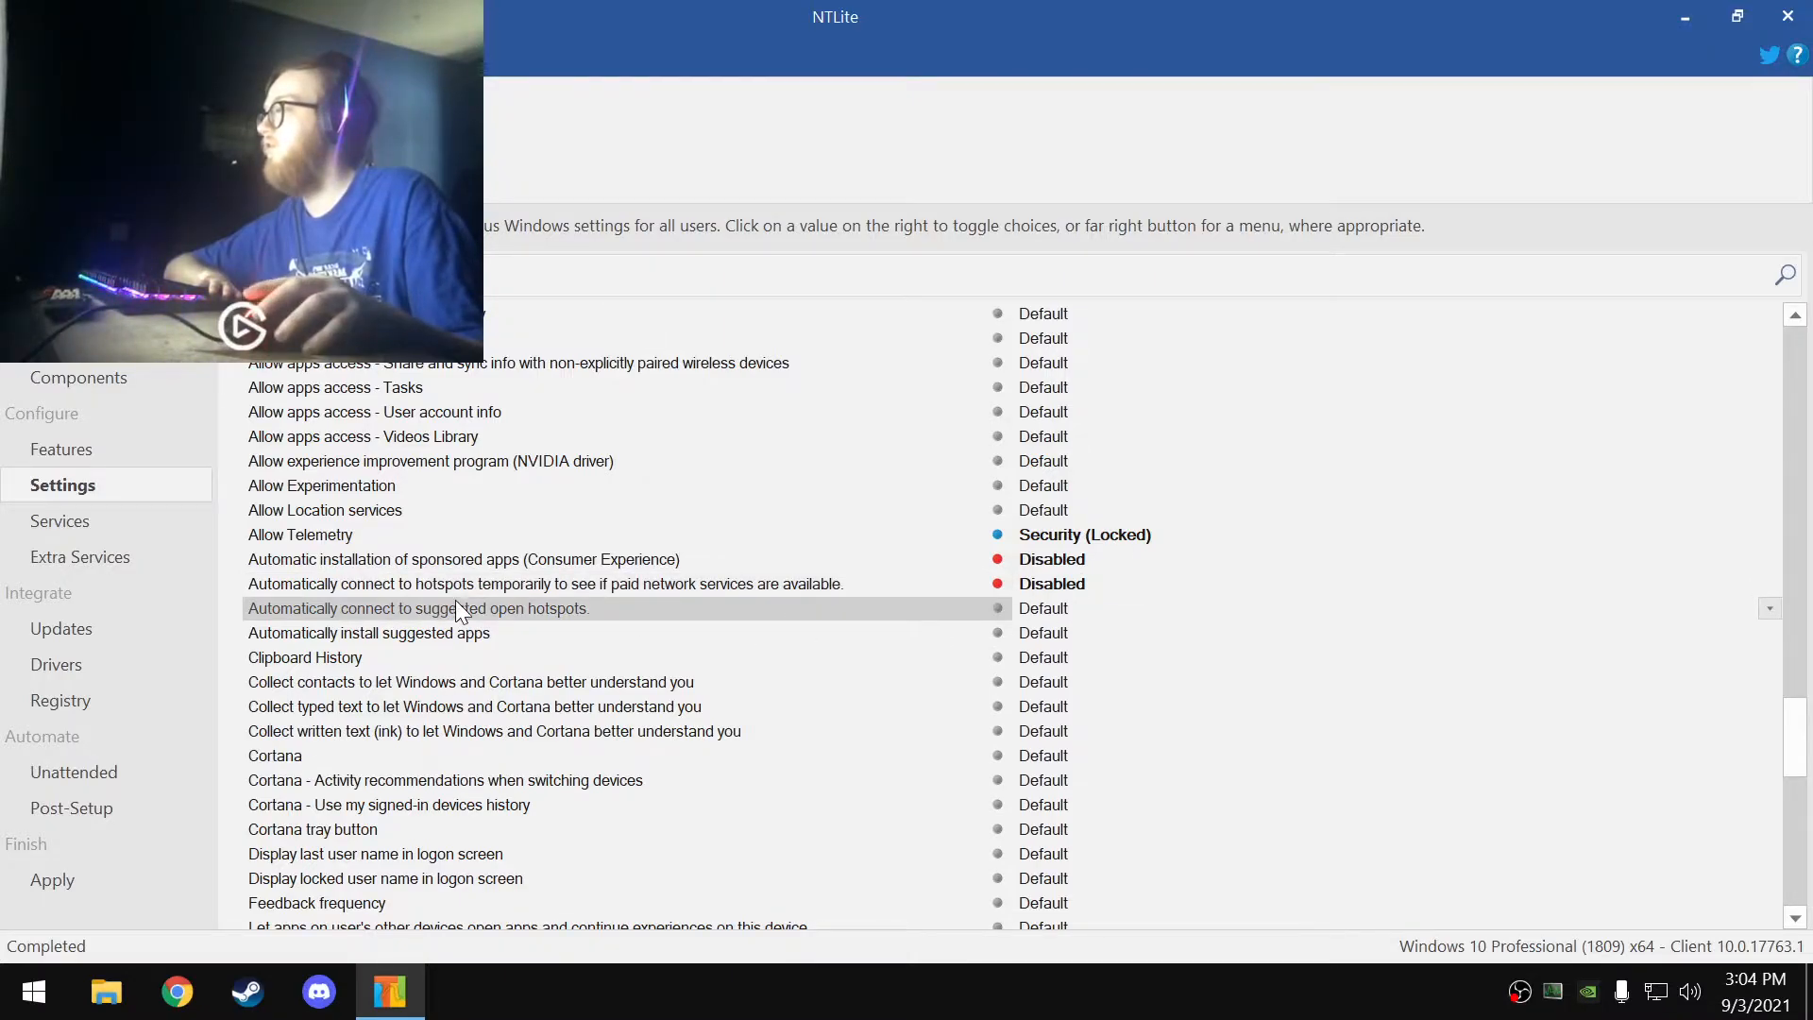
left_click(1086, 608)
- Disable "Automatically install suggested apps" and Clipboard History in the Privacy settings
left_click(425, 643)
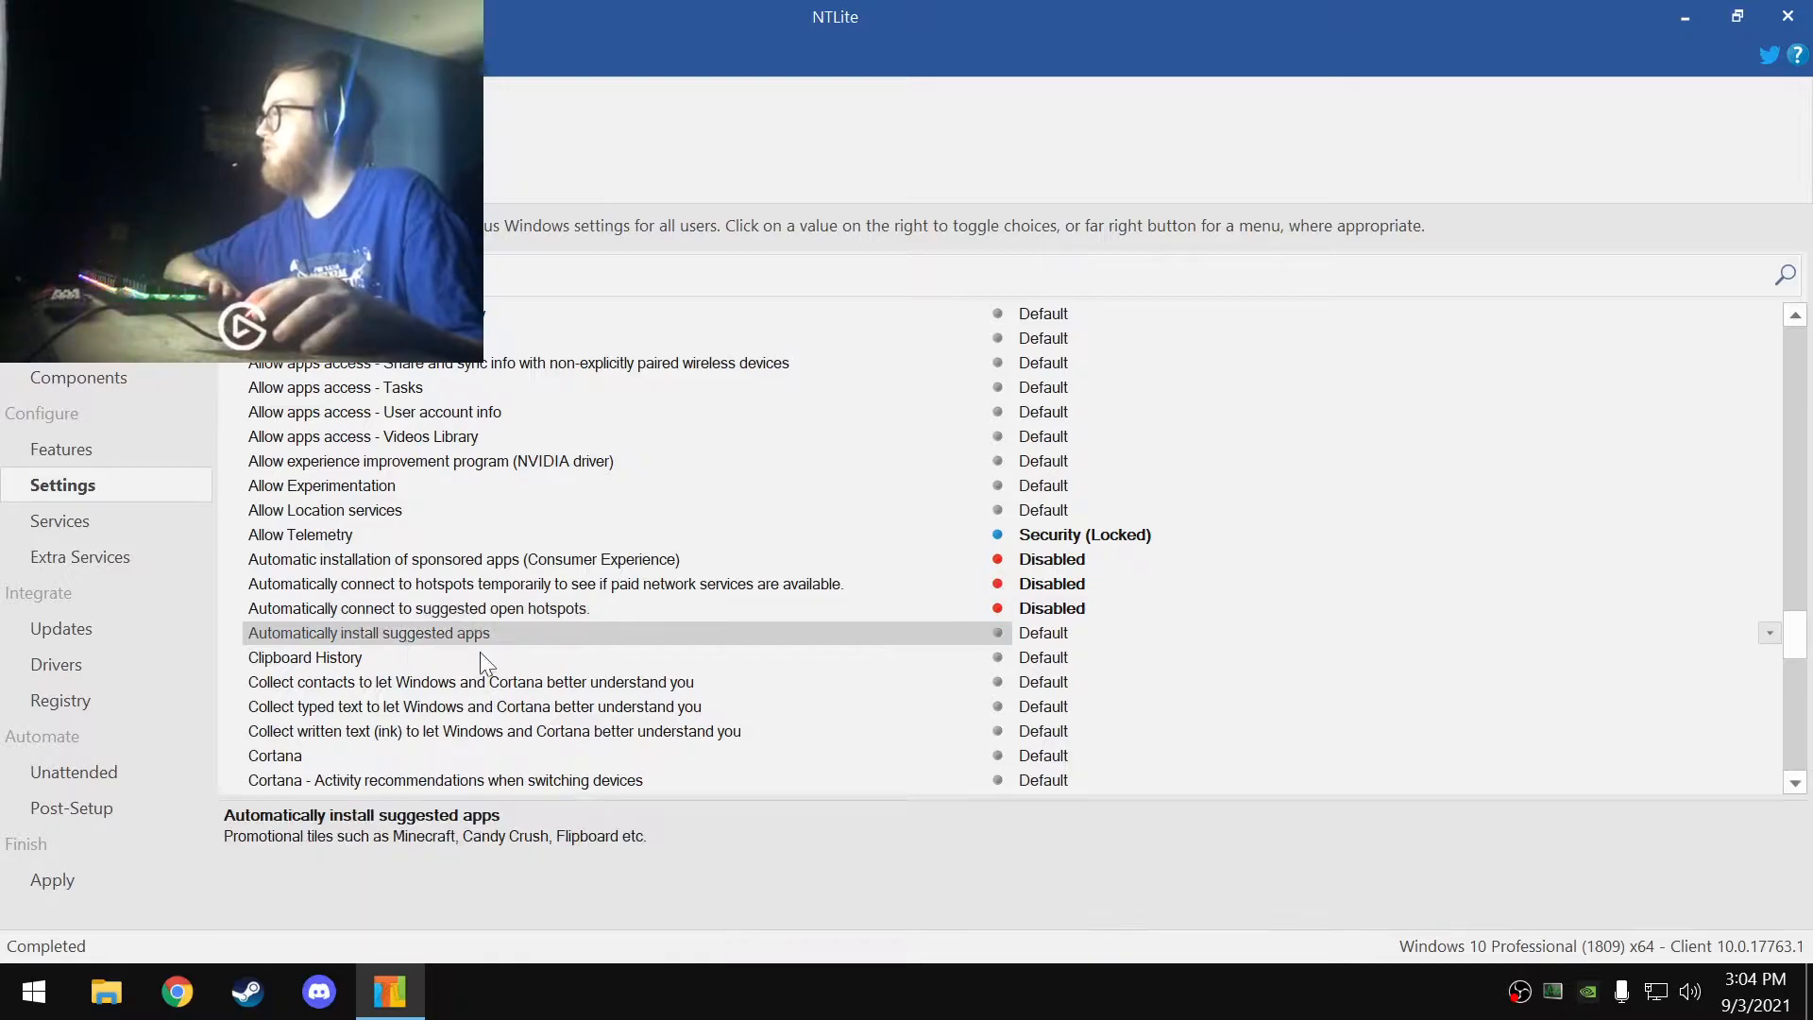
left_click(1048, 633)
left_click(348, 657)
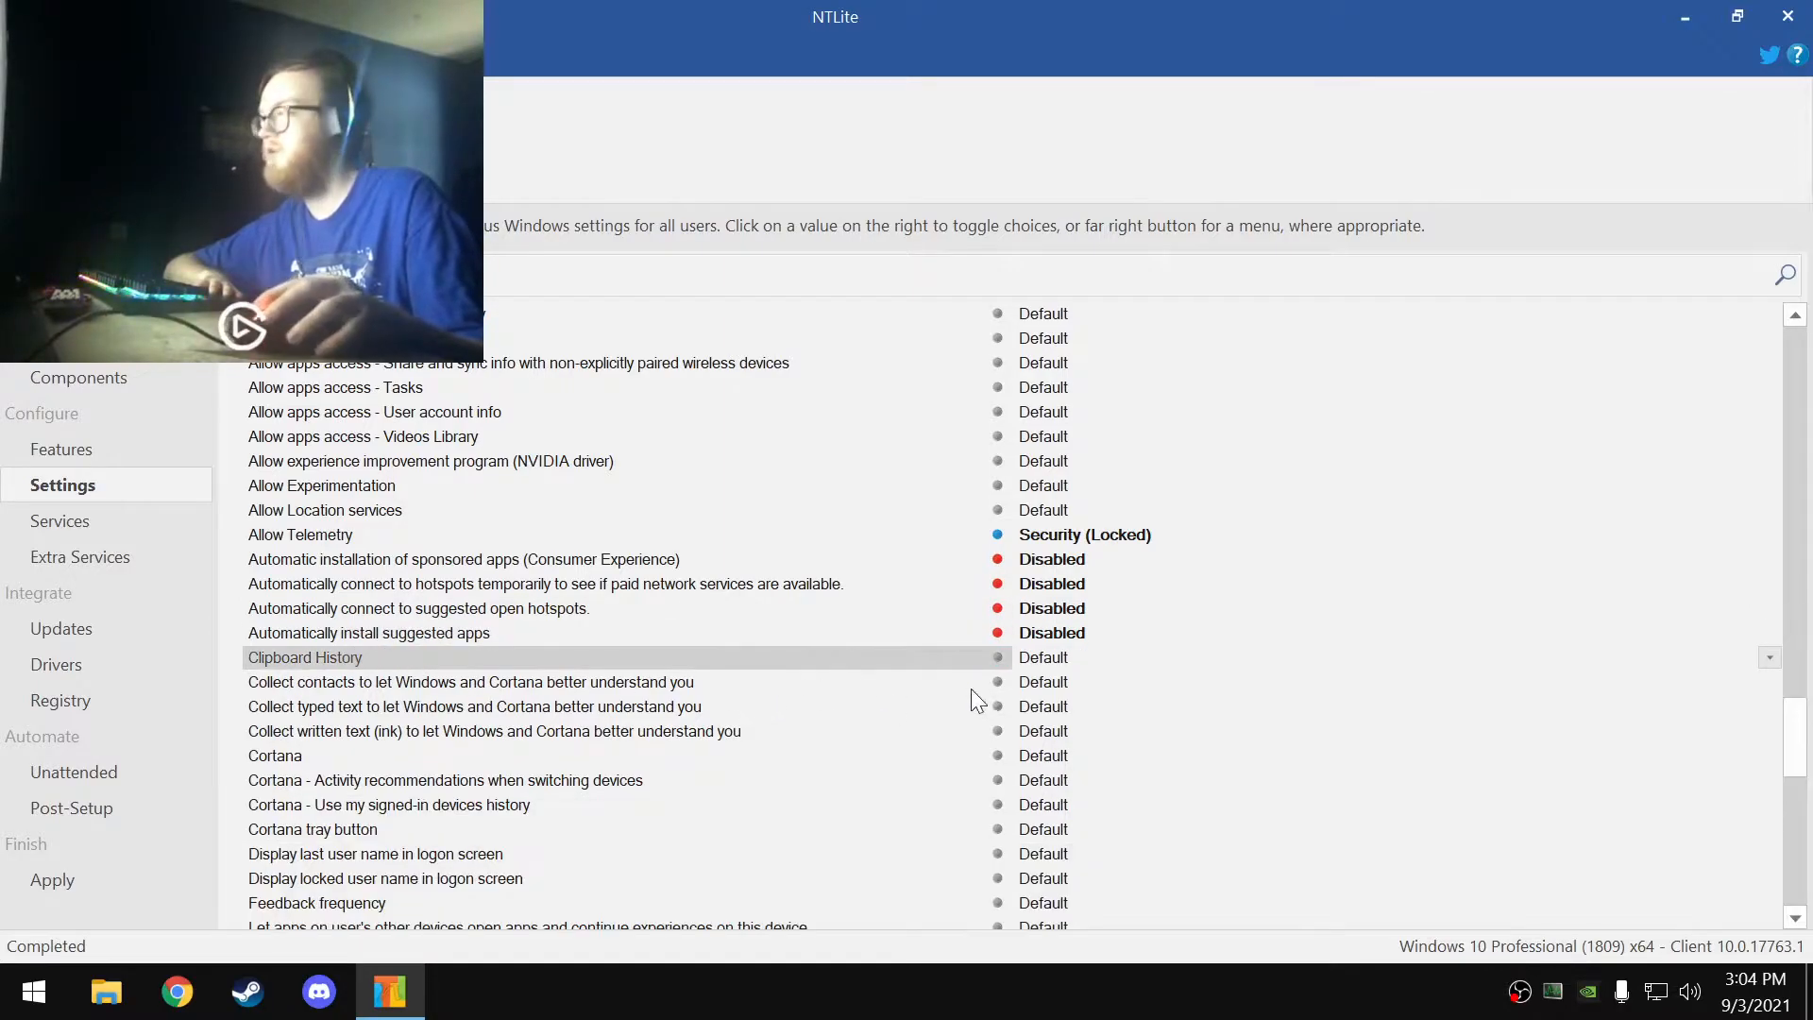
left_click(1069, 659)
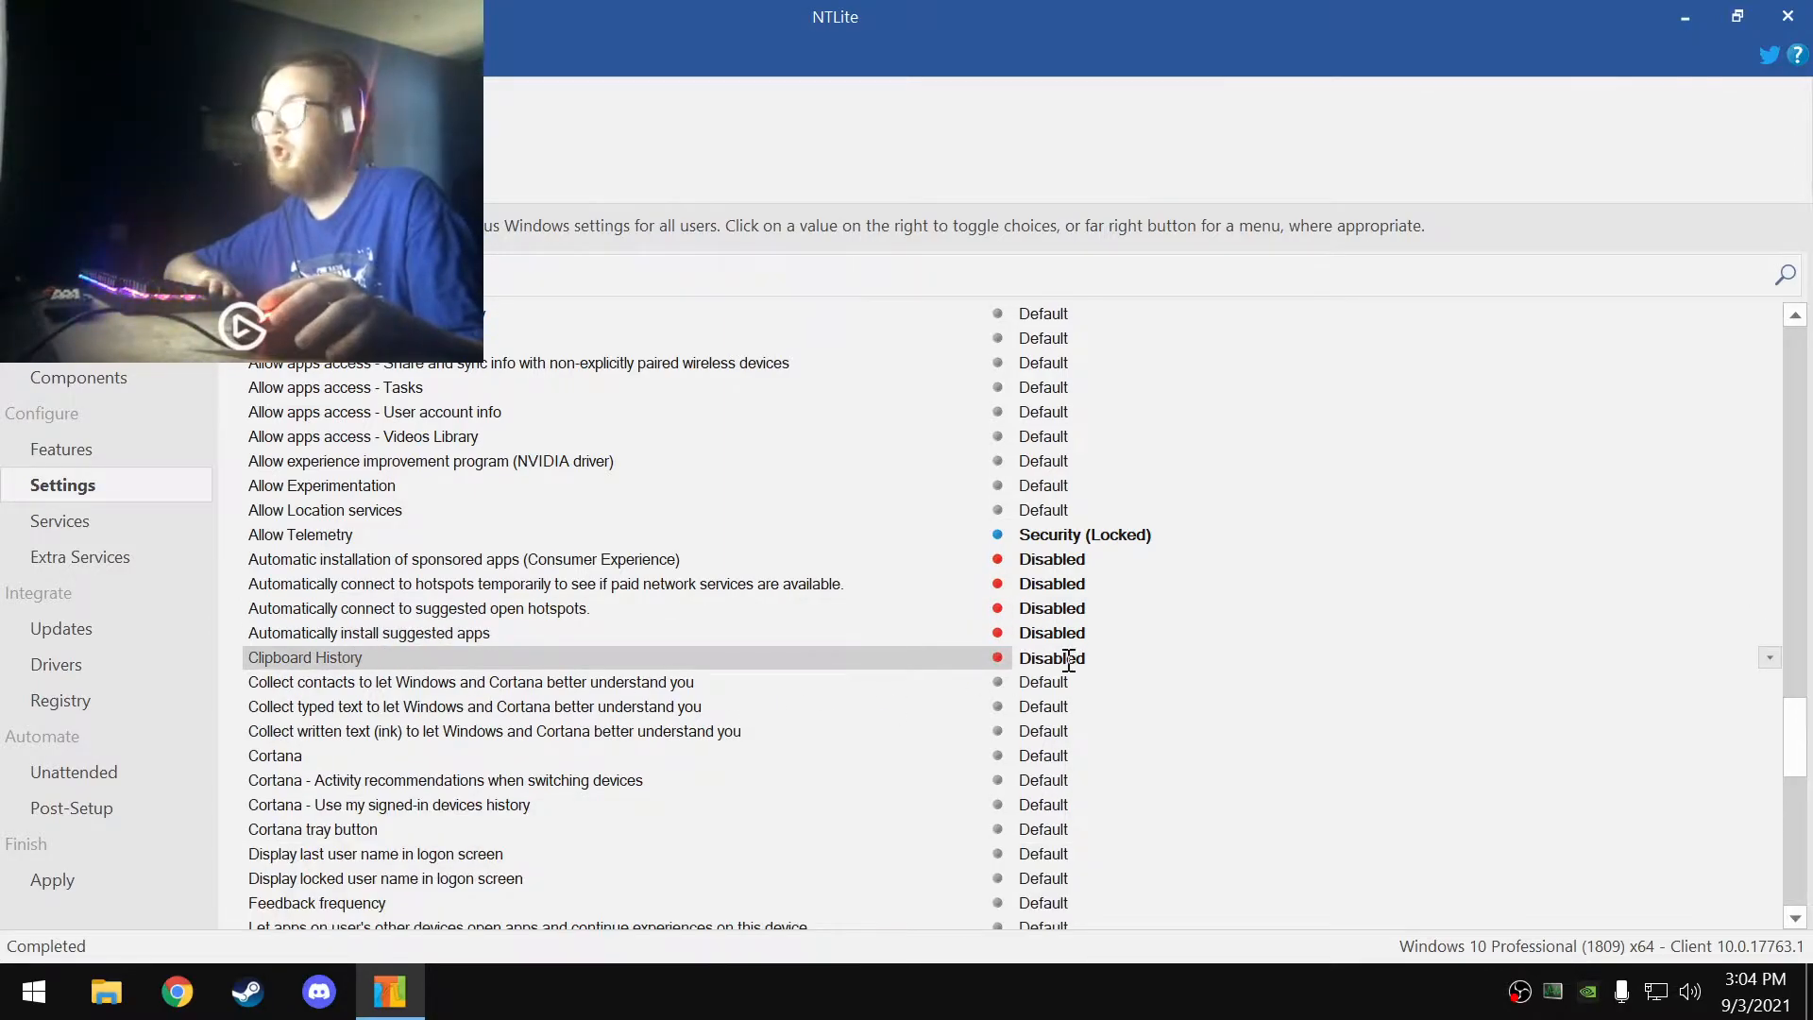
- Disable the collection of contacts, typed text and written text (ink) for Windows and Cortana
left_click(437, 688)
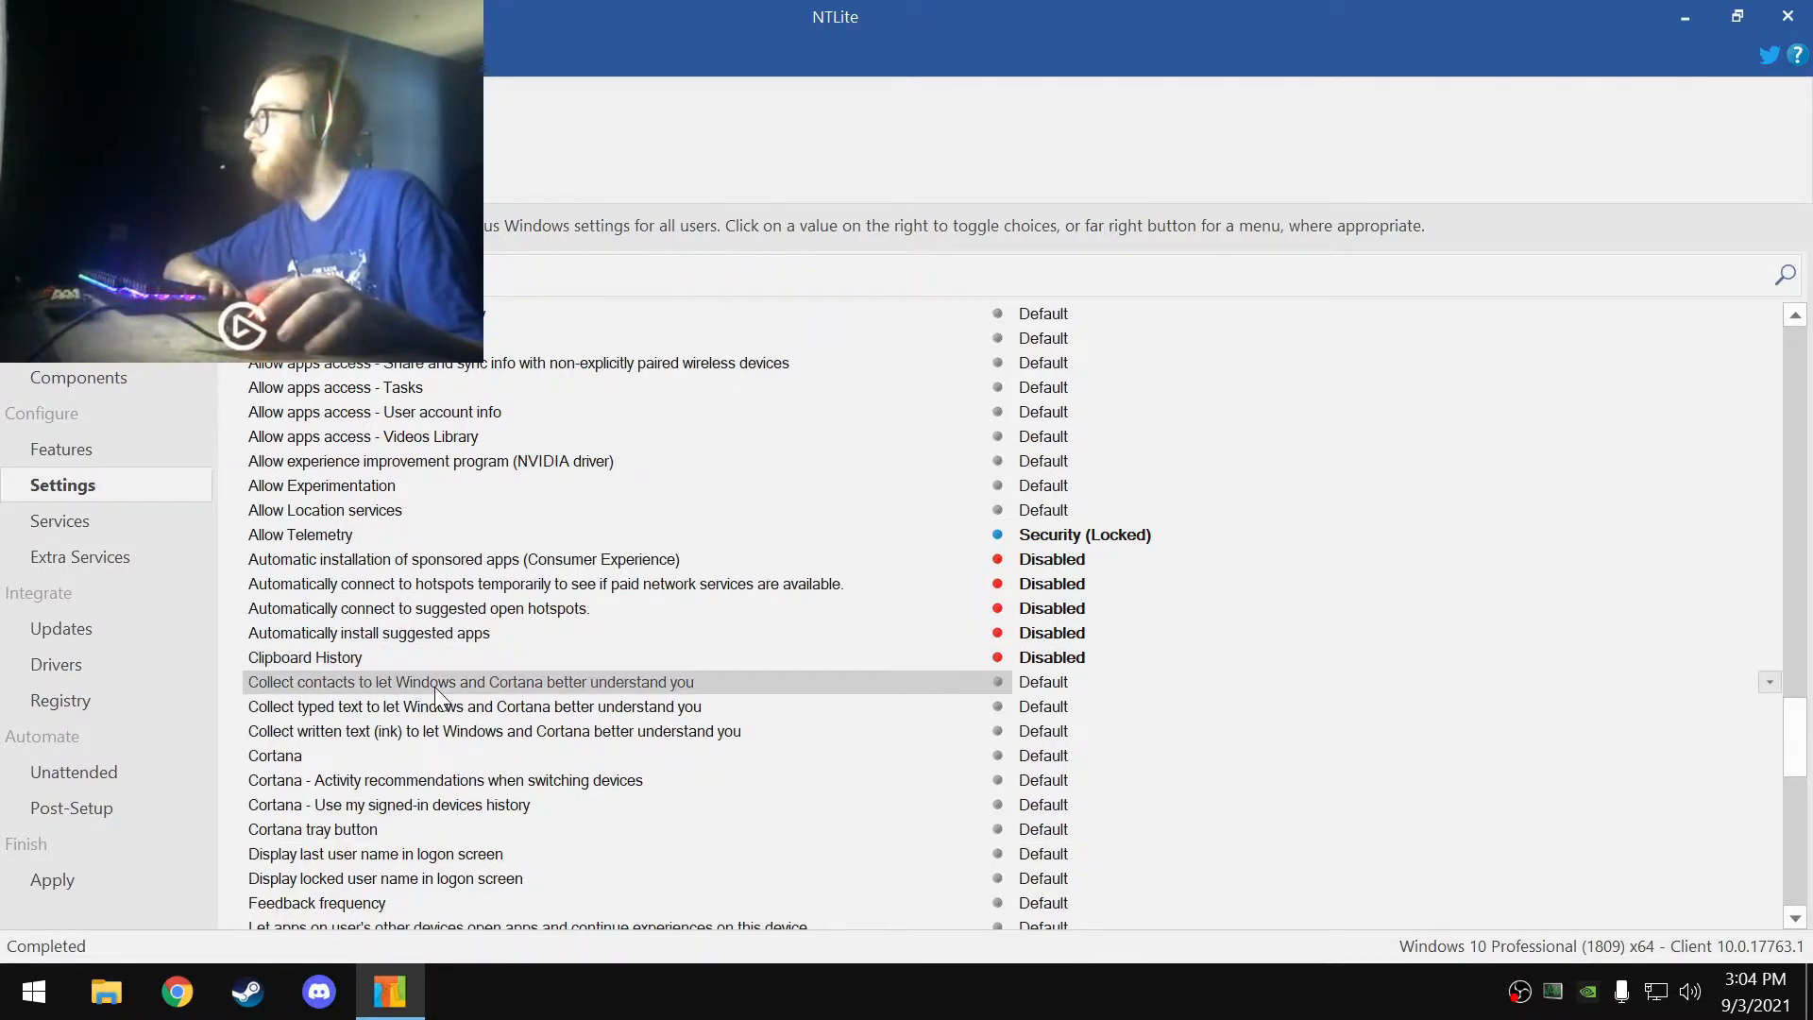
left_click(1133, 684)
left_click(580, 711)
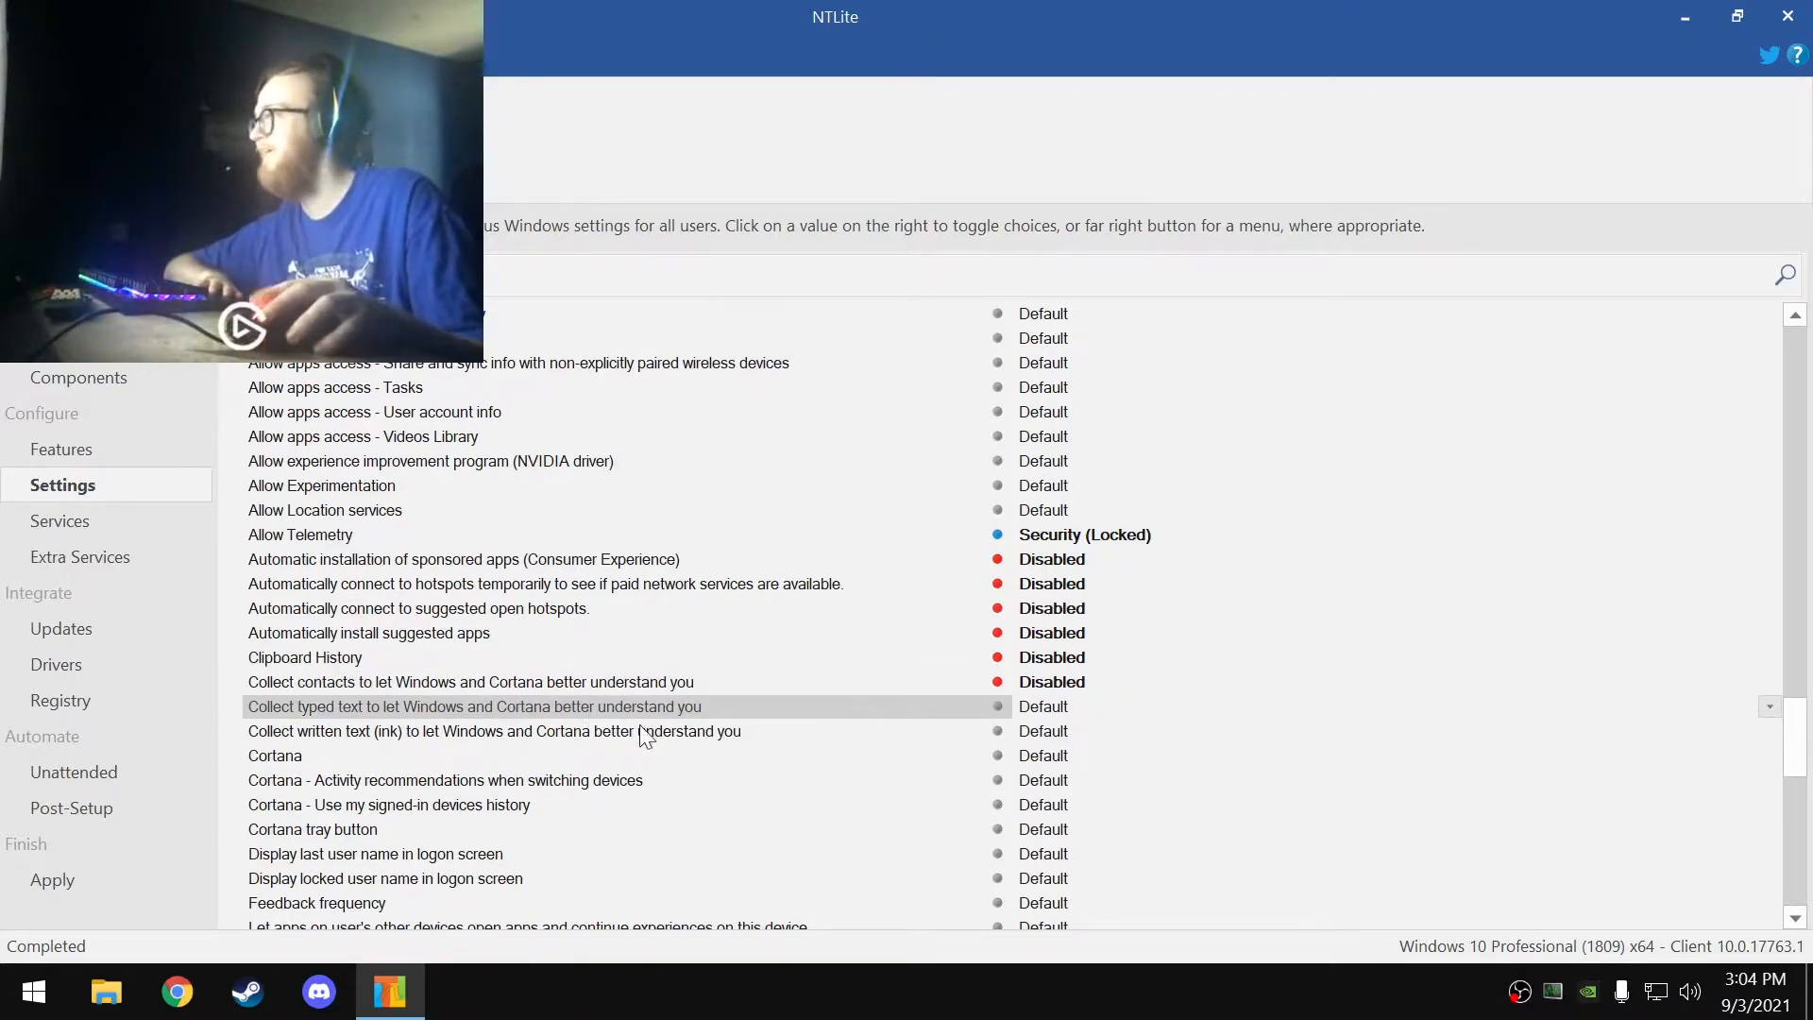
left_click(1073, 715)
left_click(965, 729)
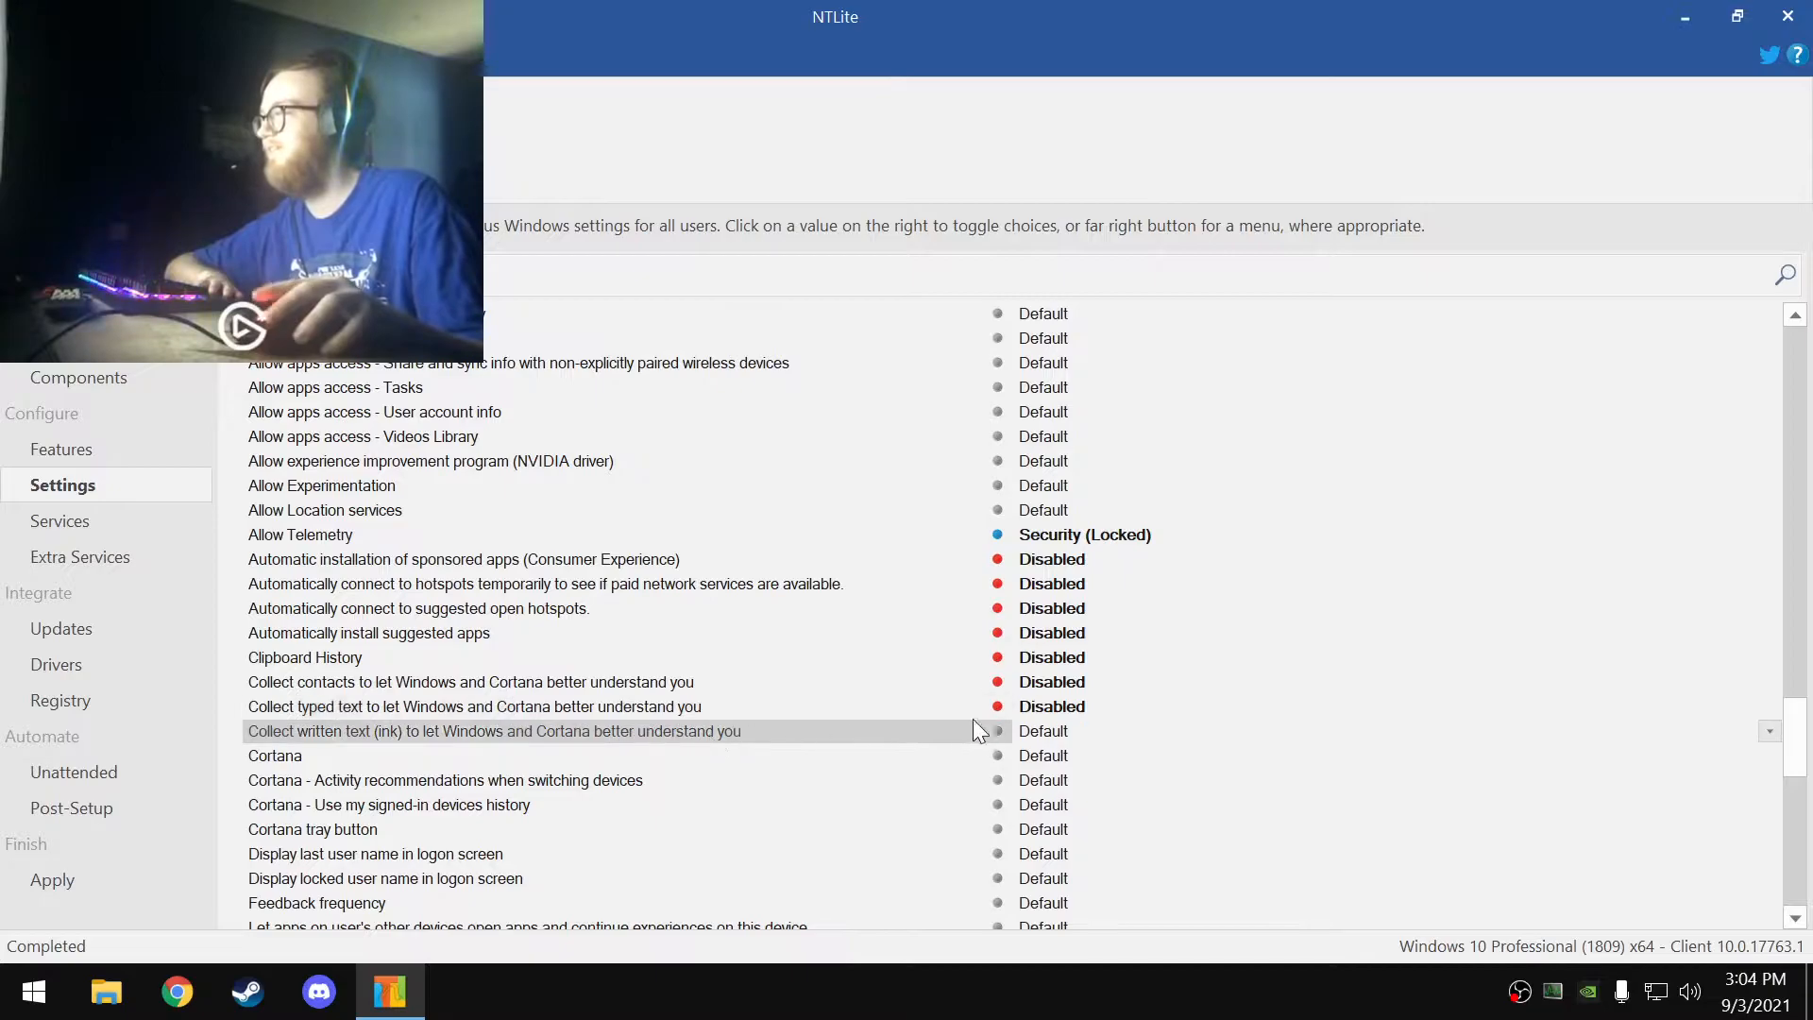
left_click(1069, 727)
- Disable Cortana, its activity recommendations when switching devices, its use of signed-in devices history and the Cortana tray button
left_click(264, 708)
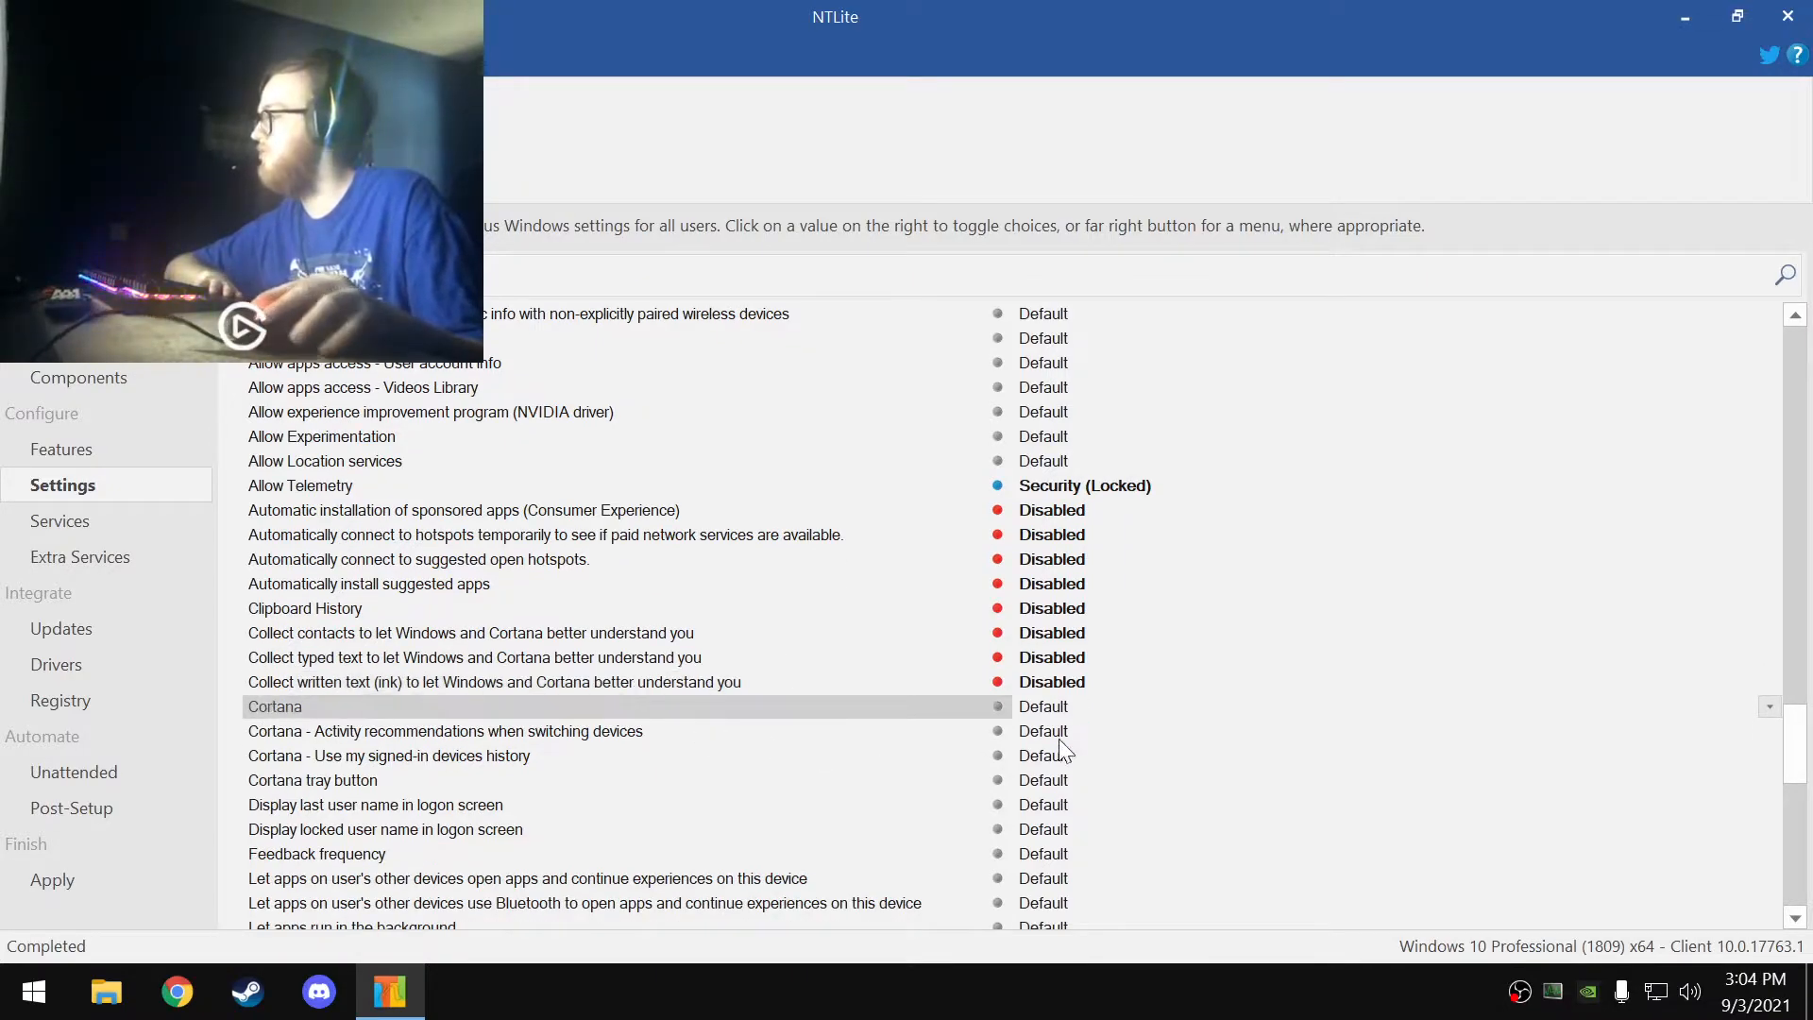
left_click(1077, 708)
left_click(437, 734)
left_click(1083, 736)
left_click(495, 758)
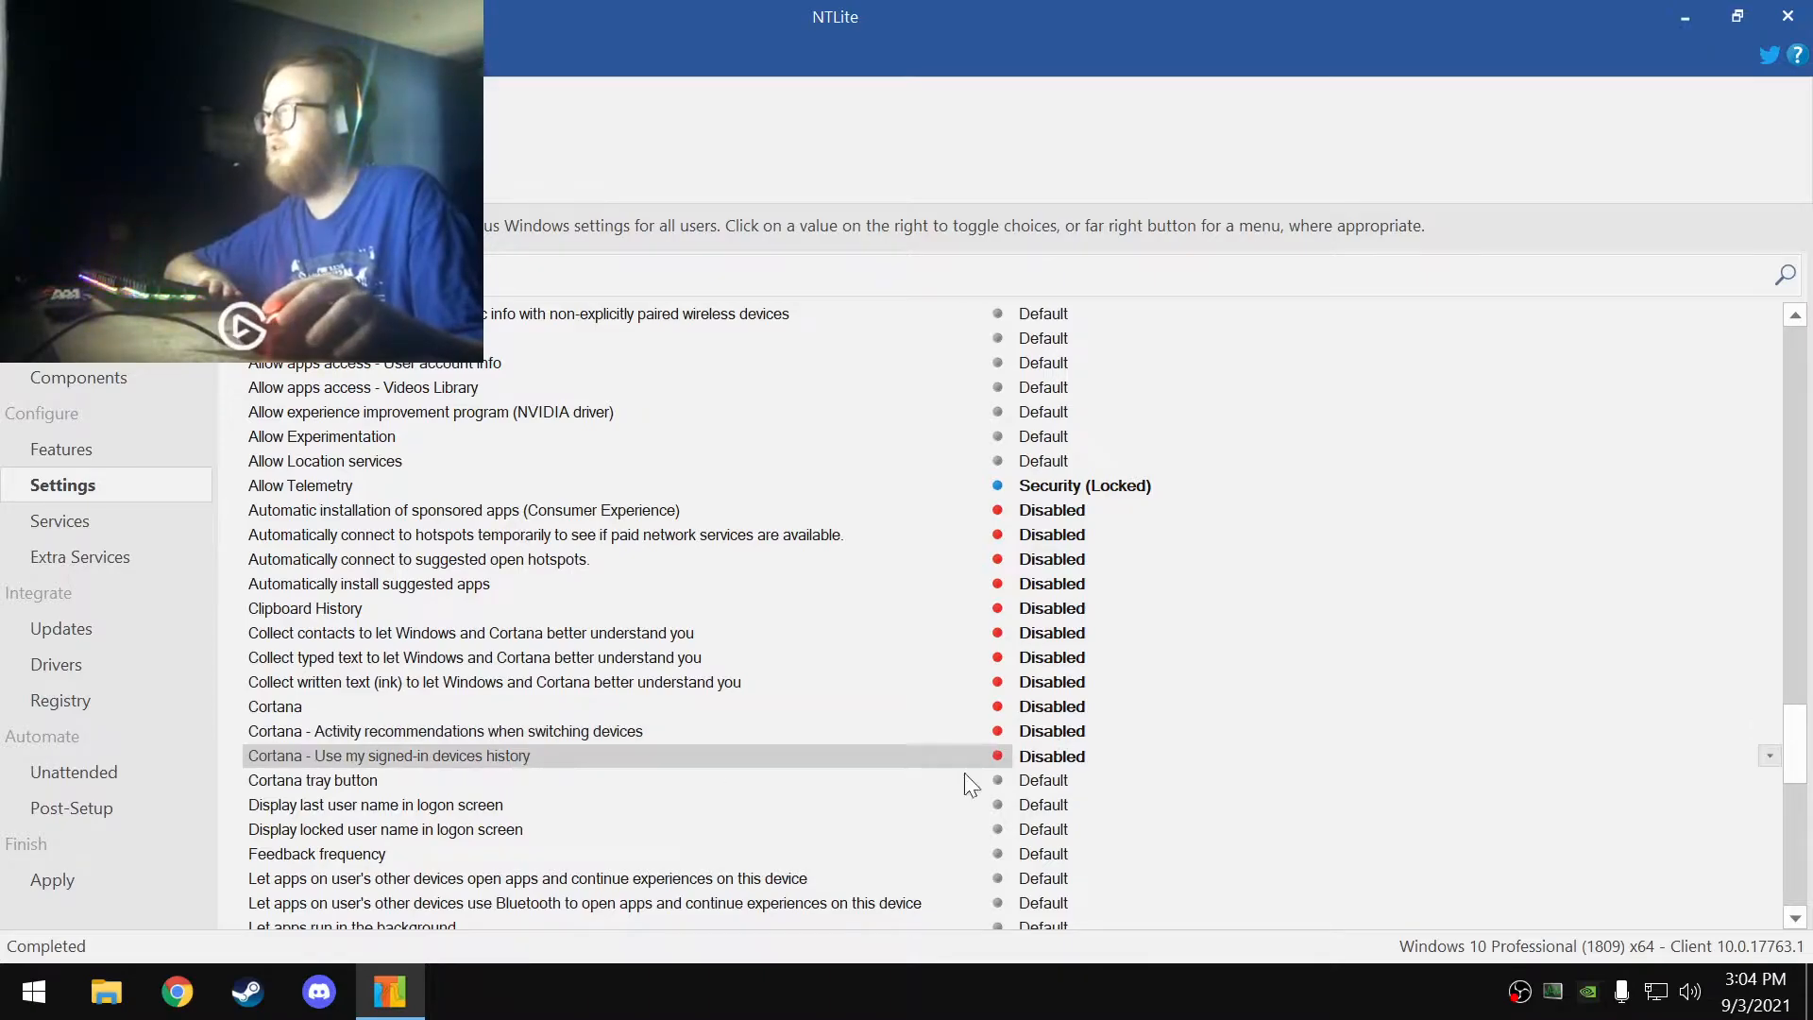
left_click(430, 780)
left_click(1048, 780)
scroll(629, 801, "down", 1)
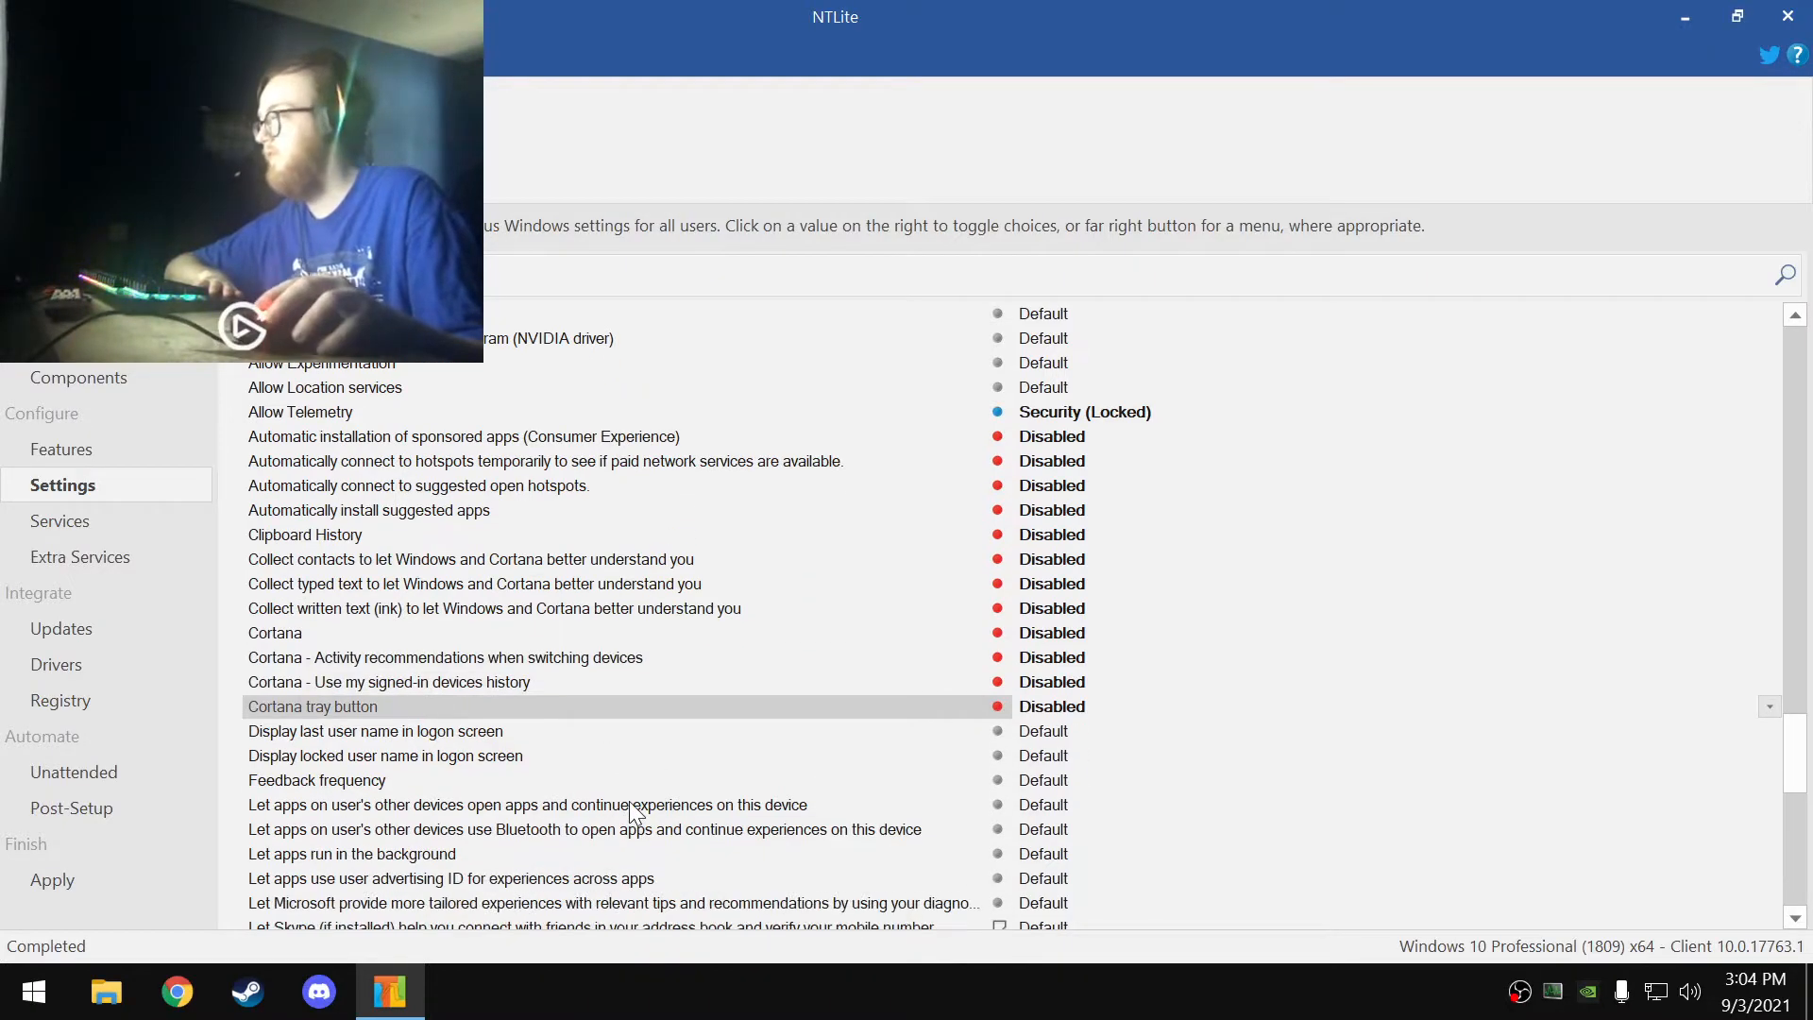
- Disable the Feedback frequency setting so Windows does not ask for feedback
scroll(405, 746, "down", 1)
left_click(604, 736)
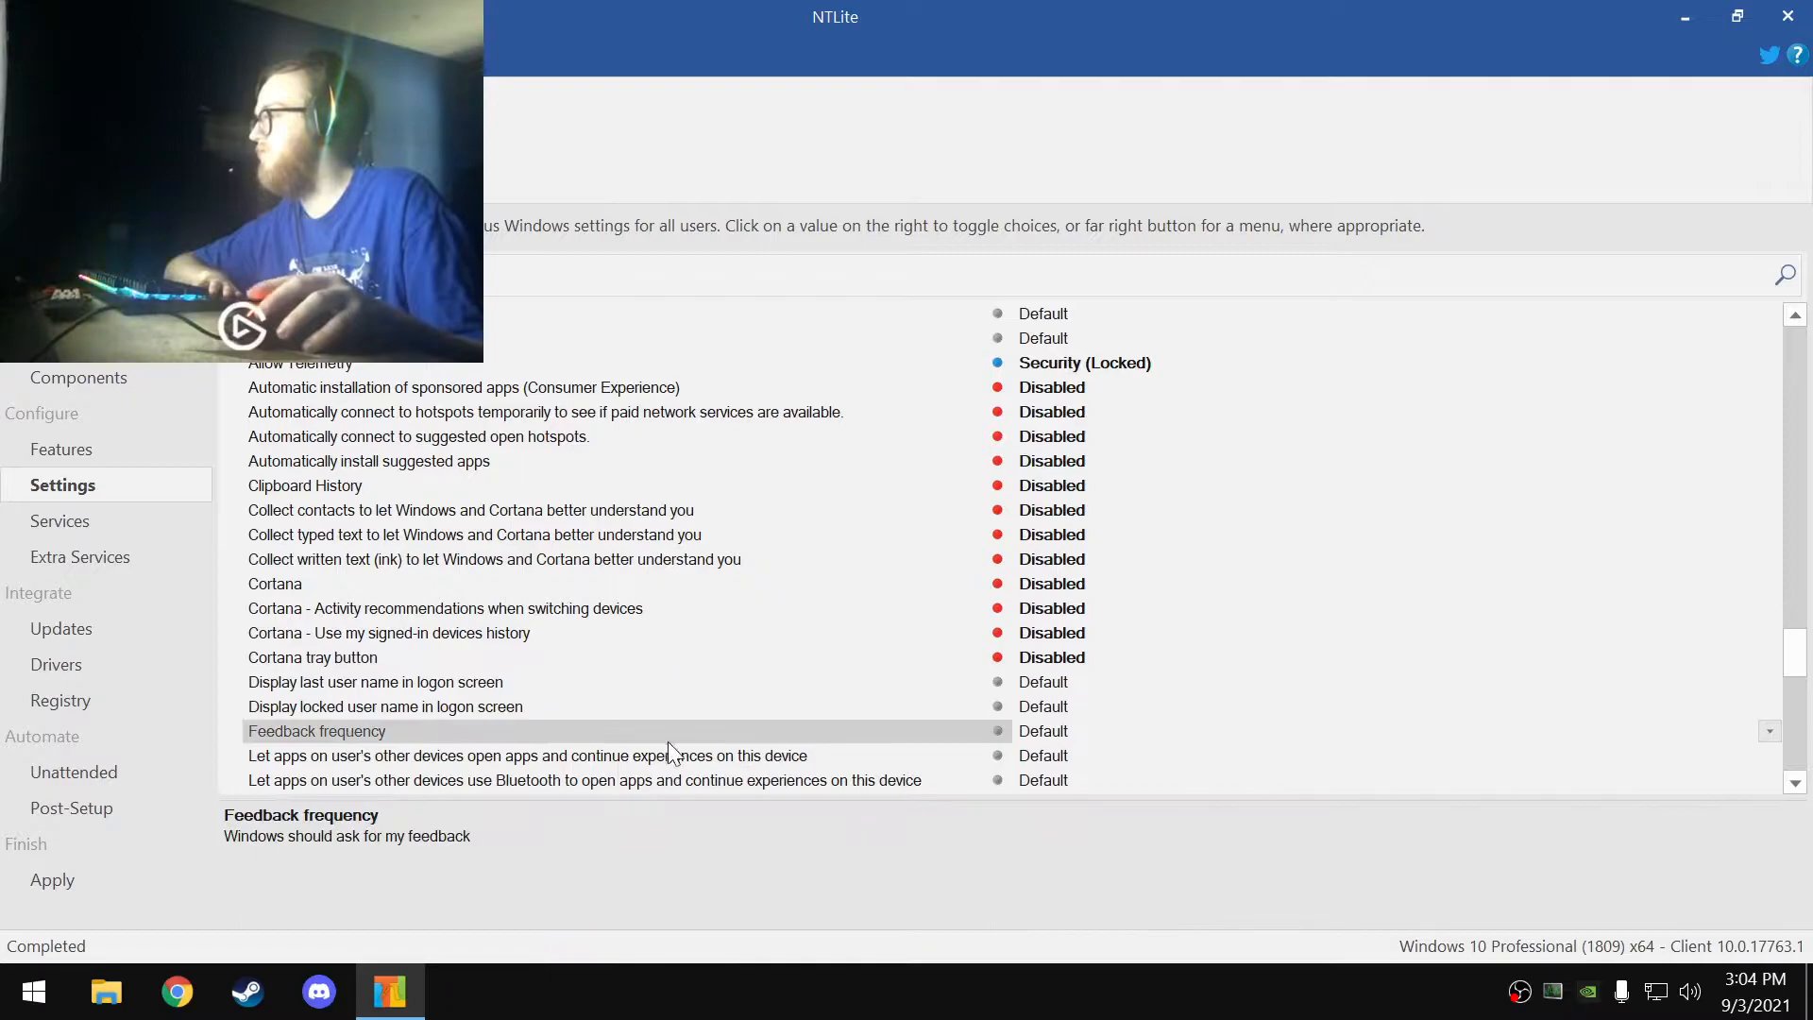
left_click(1073, 731)
- Disable the "Let apps run in the background" privacy setting
scroll(610, 744, "down", 2)
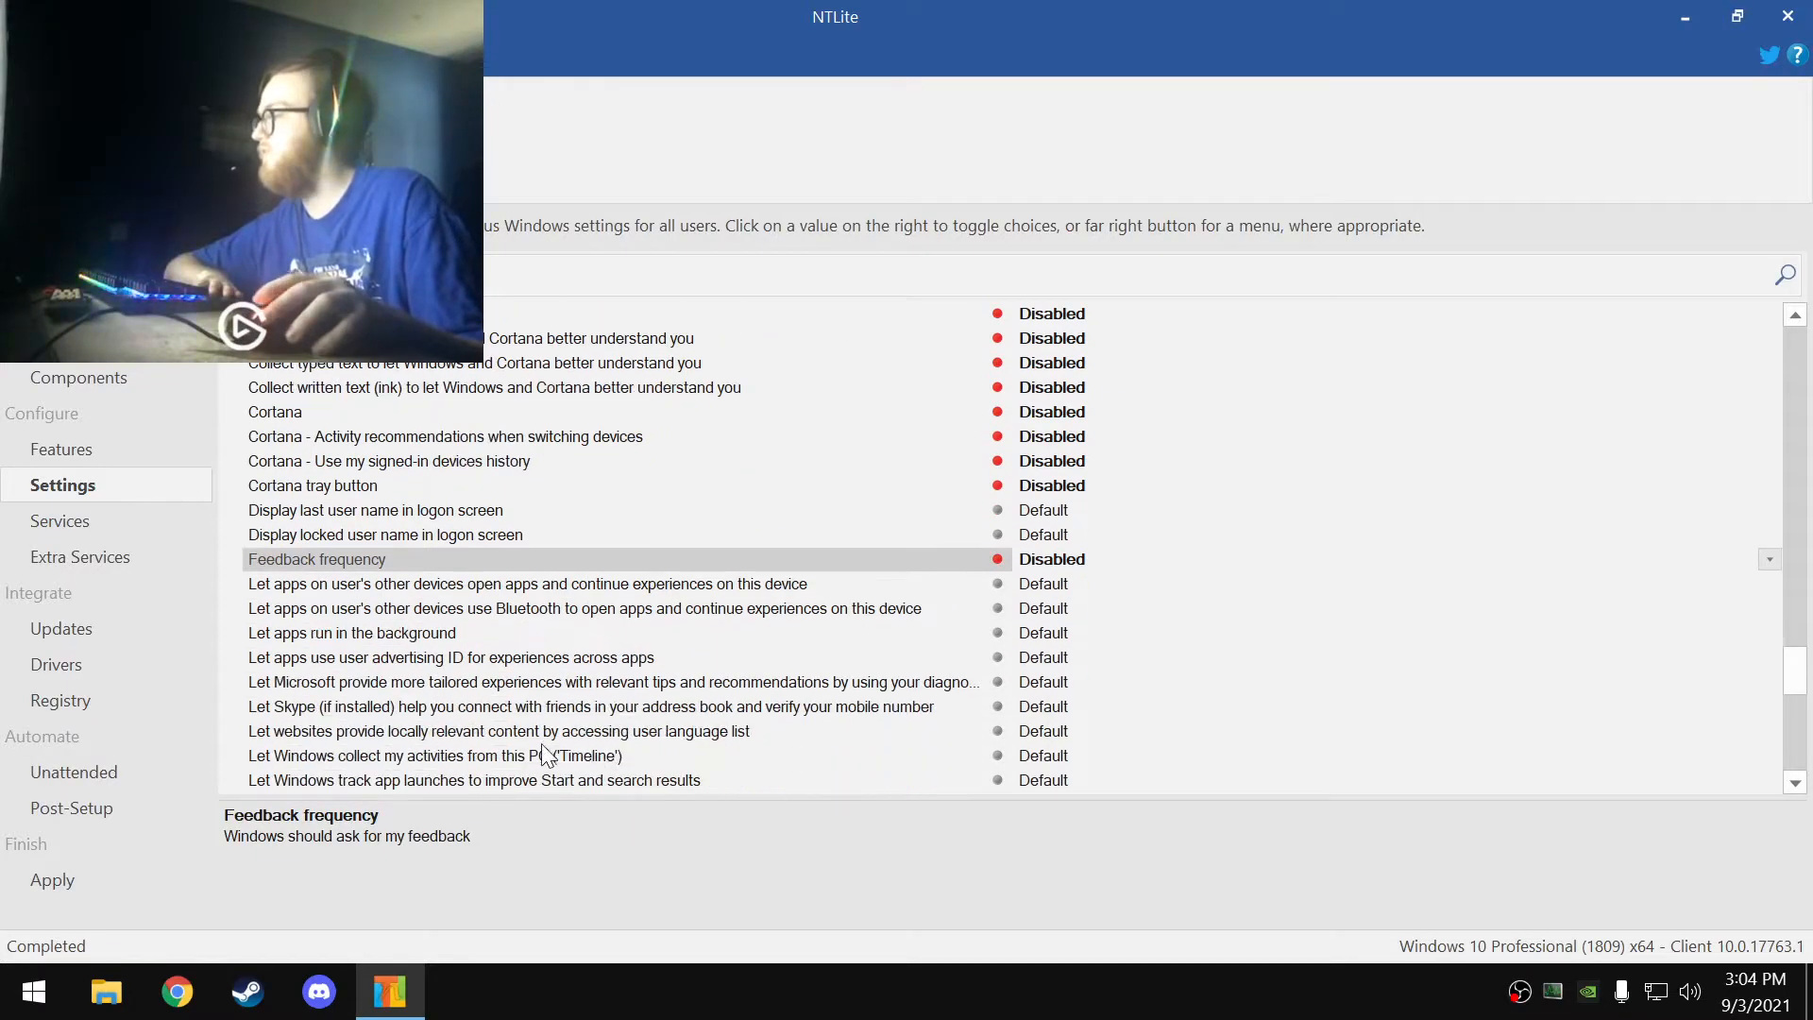
left_click(381, 639)
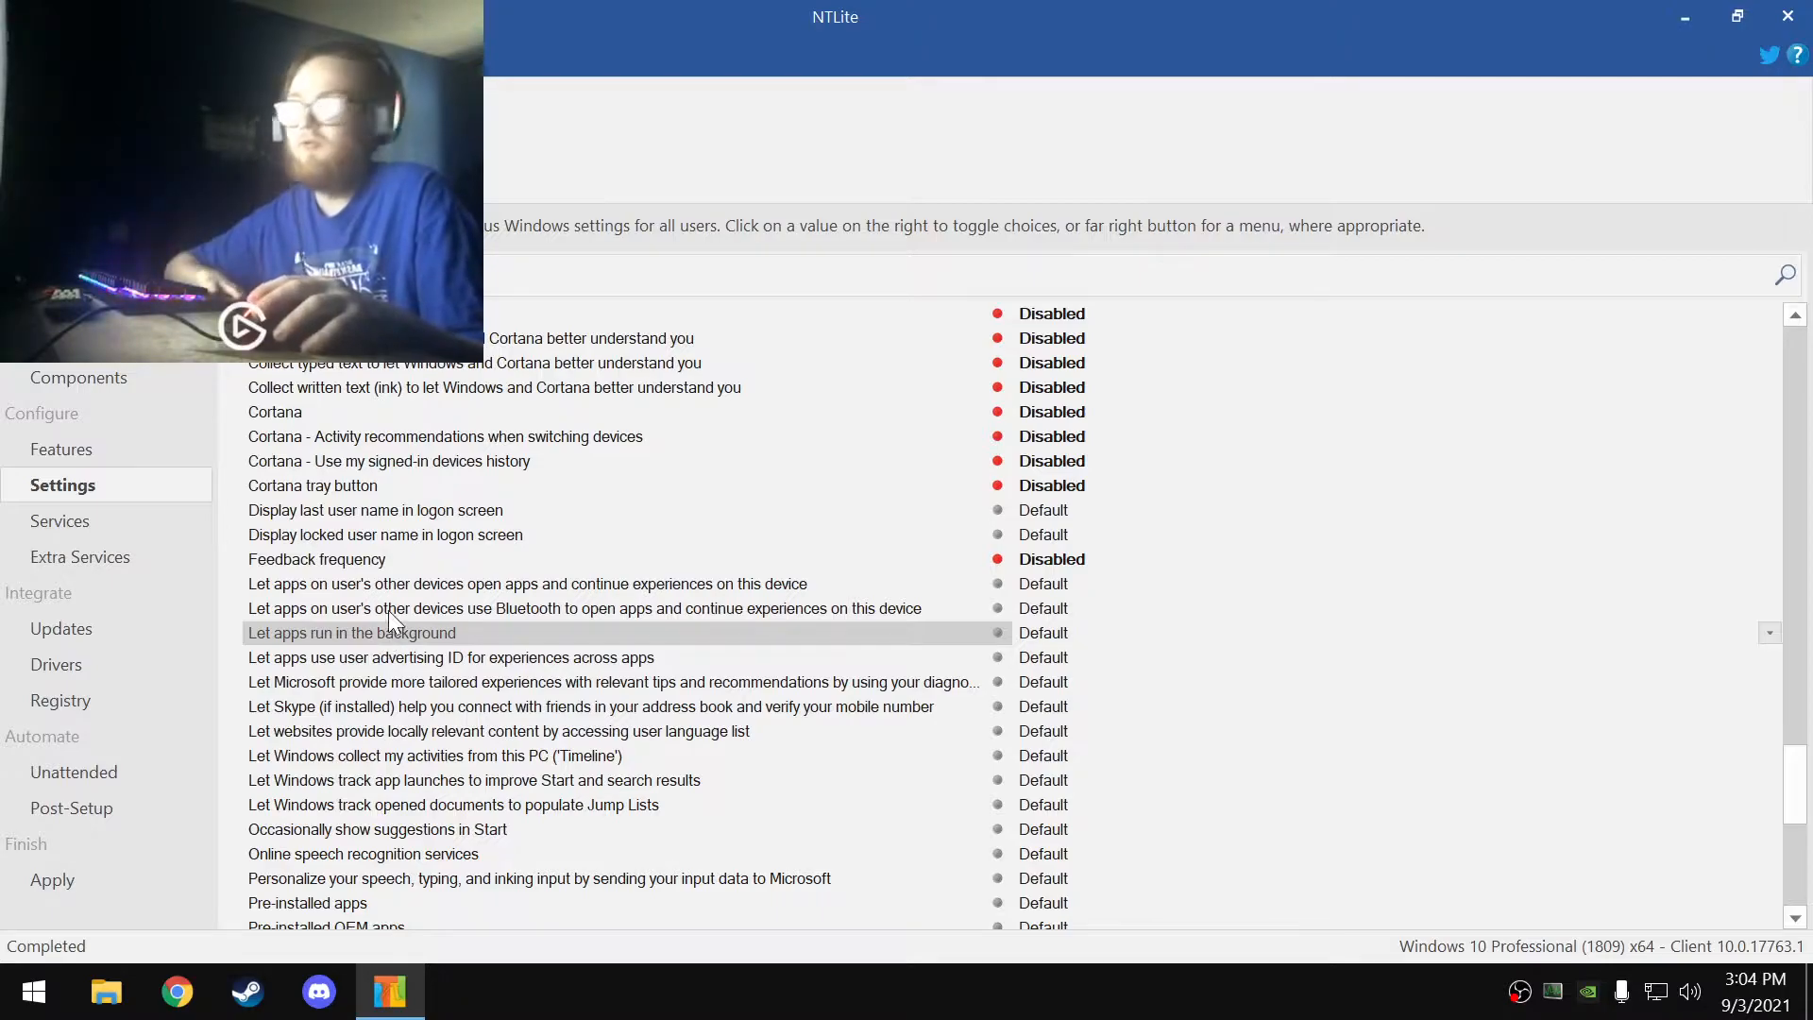
left_click(364, 607)
left_click(510, 634)
left_click(1061, 635)
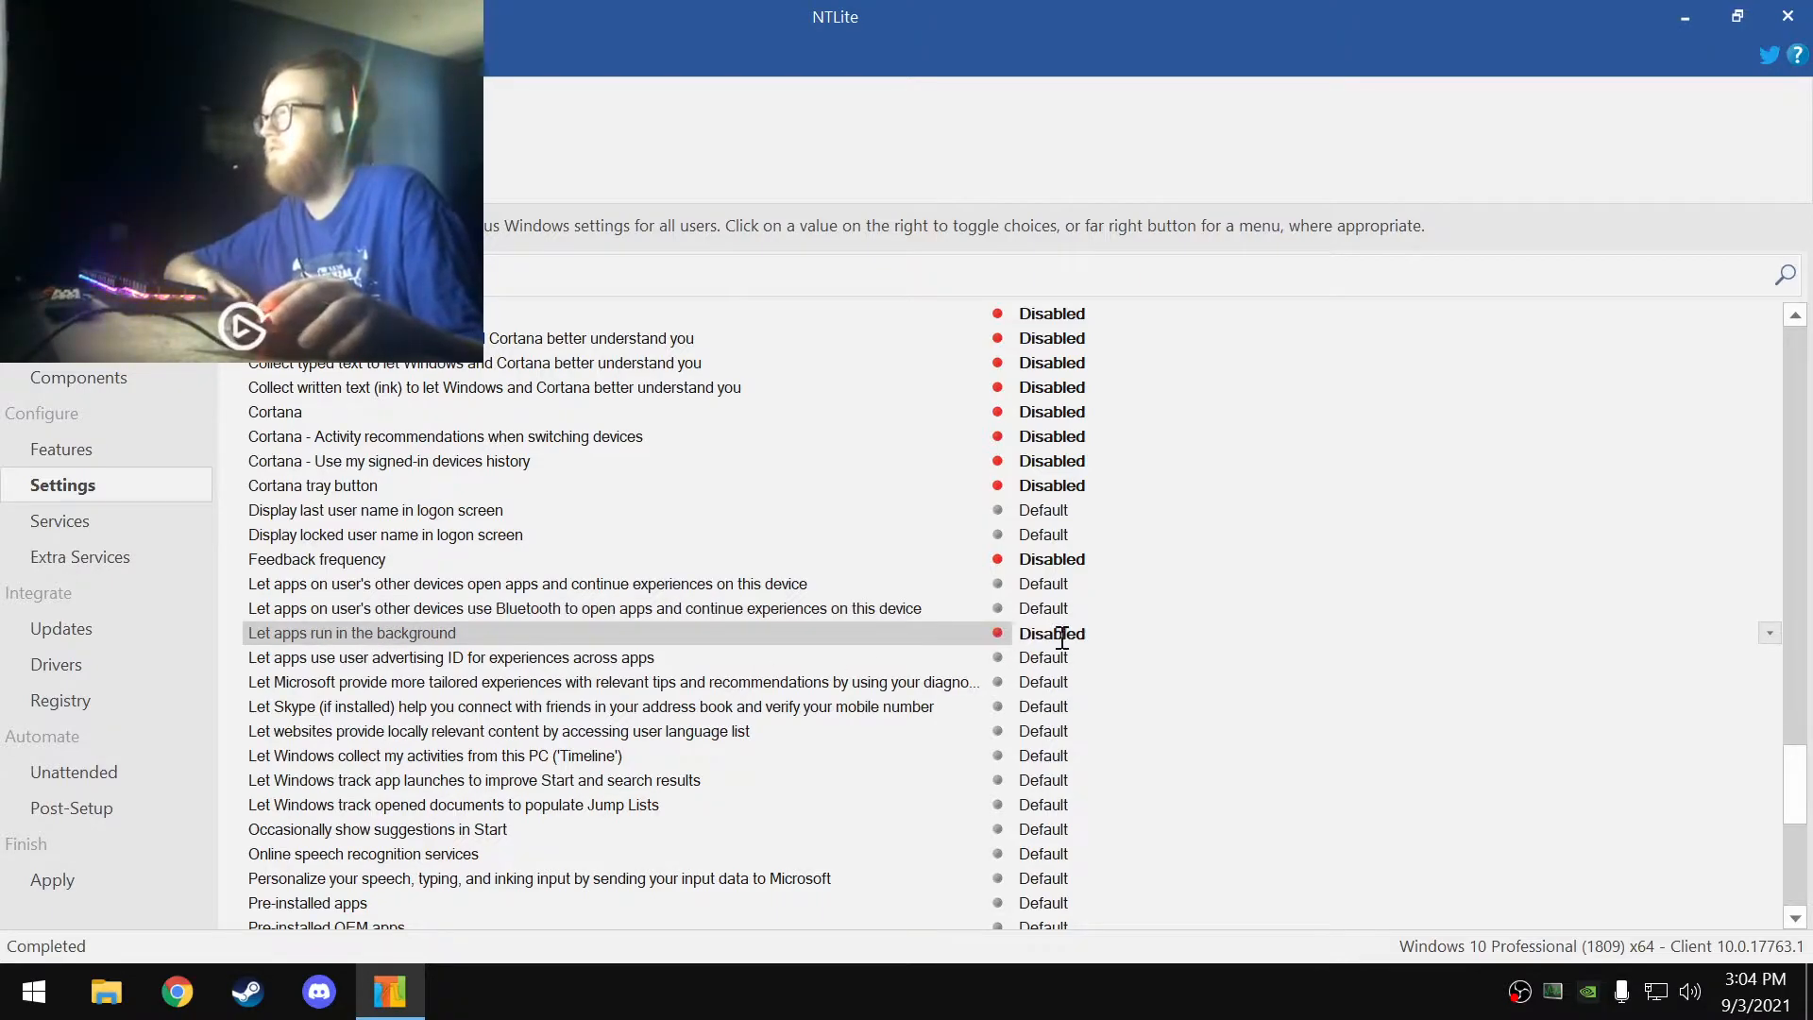
- Check the two settings that let apps on the user's other devices open apps and continue experiences here, including over Bluetooth
left_click(569, 611)
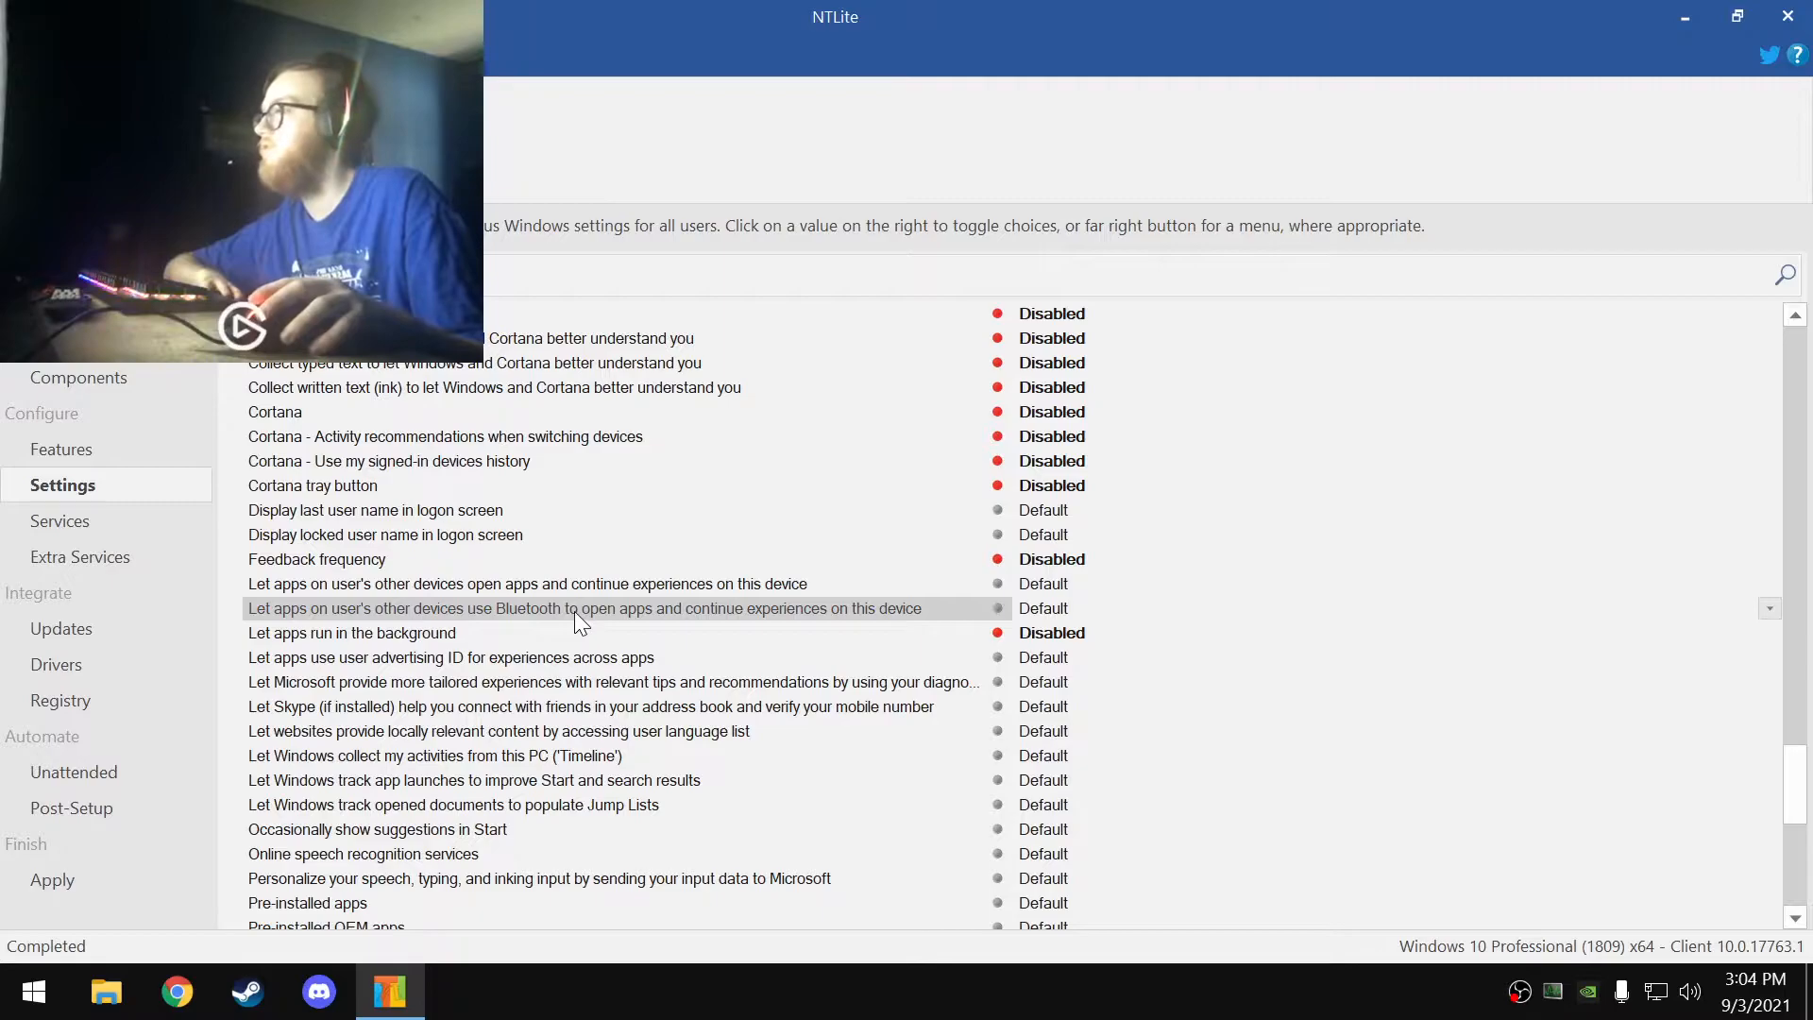
left_click(608, 585)
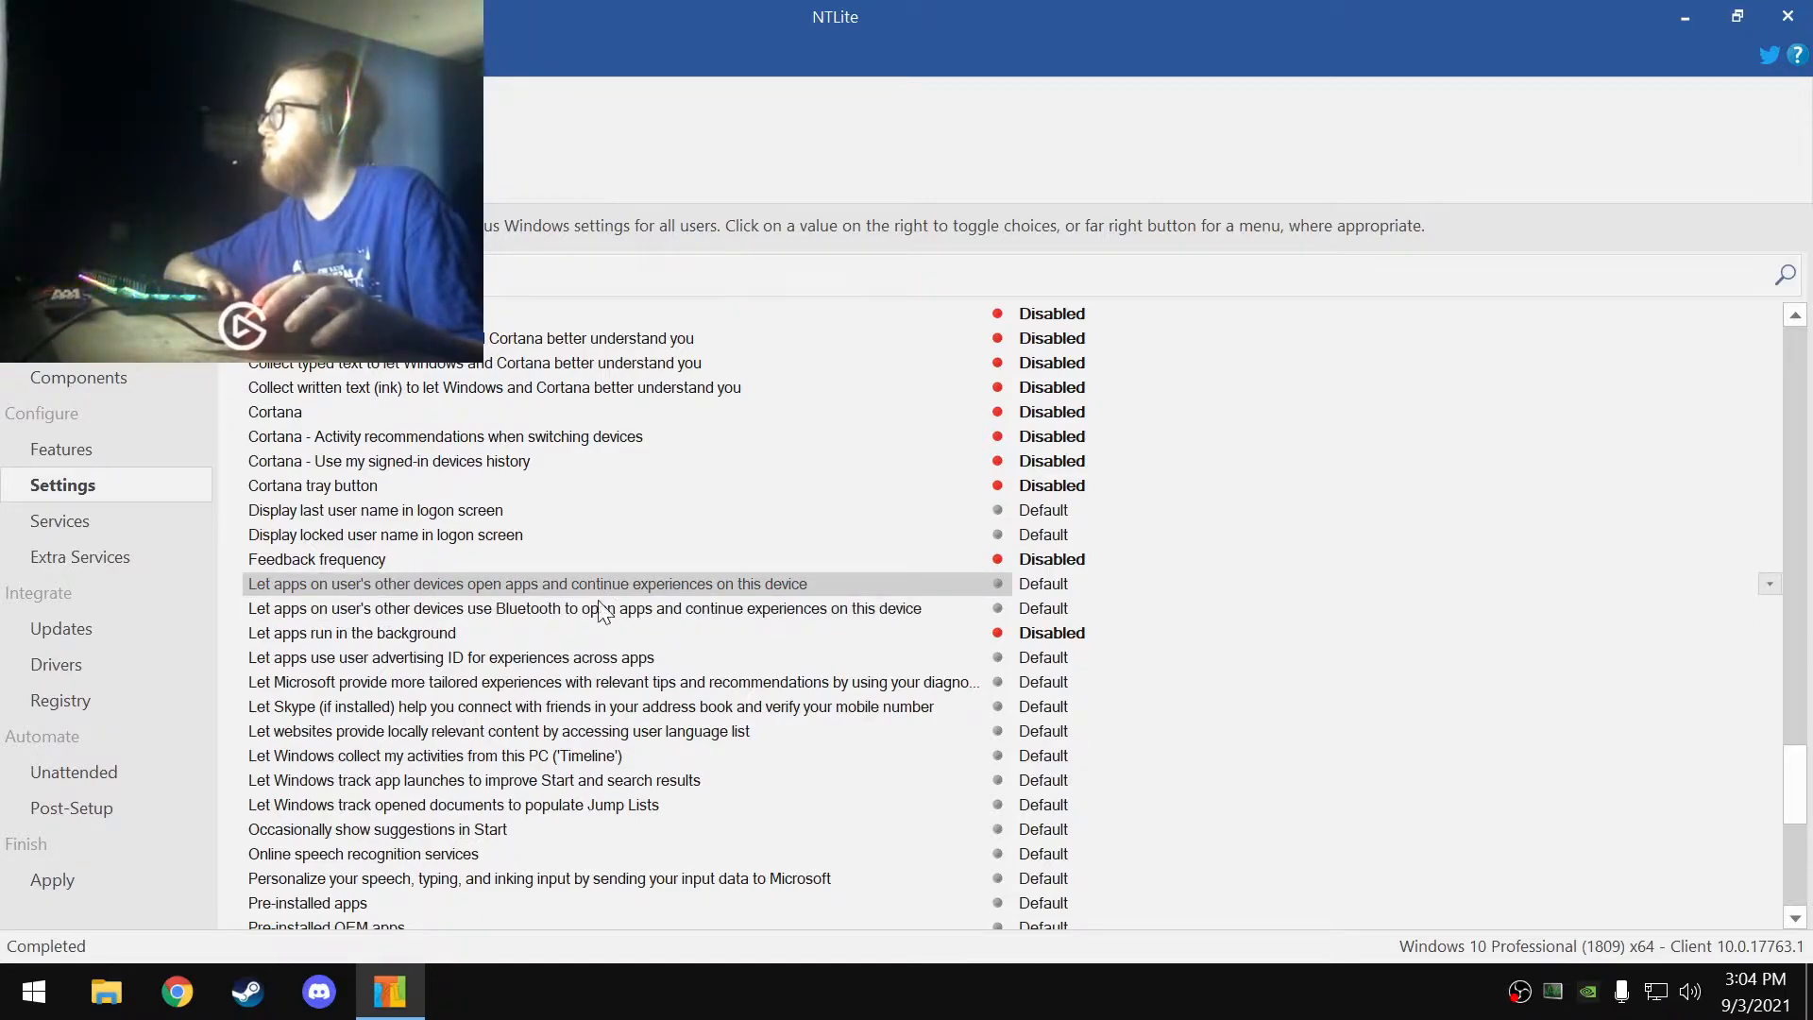
- Disable the two settings that let apps on the user's other devices open apps on this device, including over Bluetooth
left_click(1062, 587)
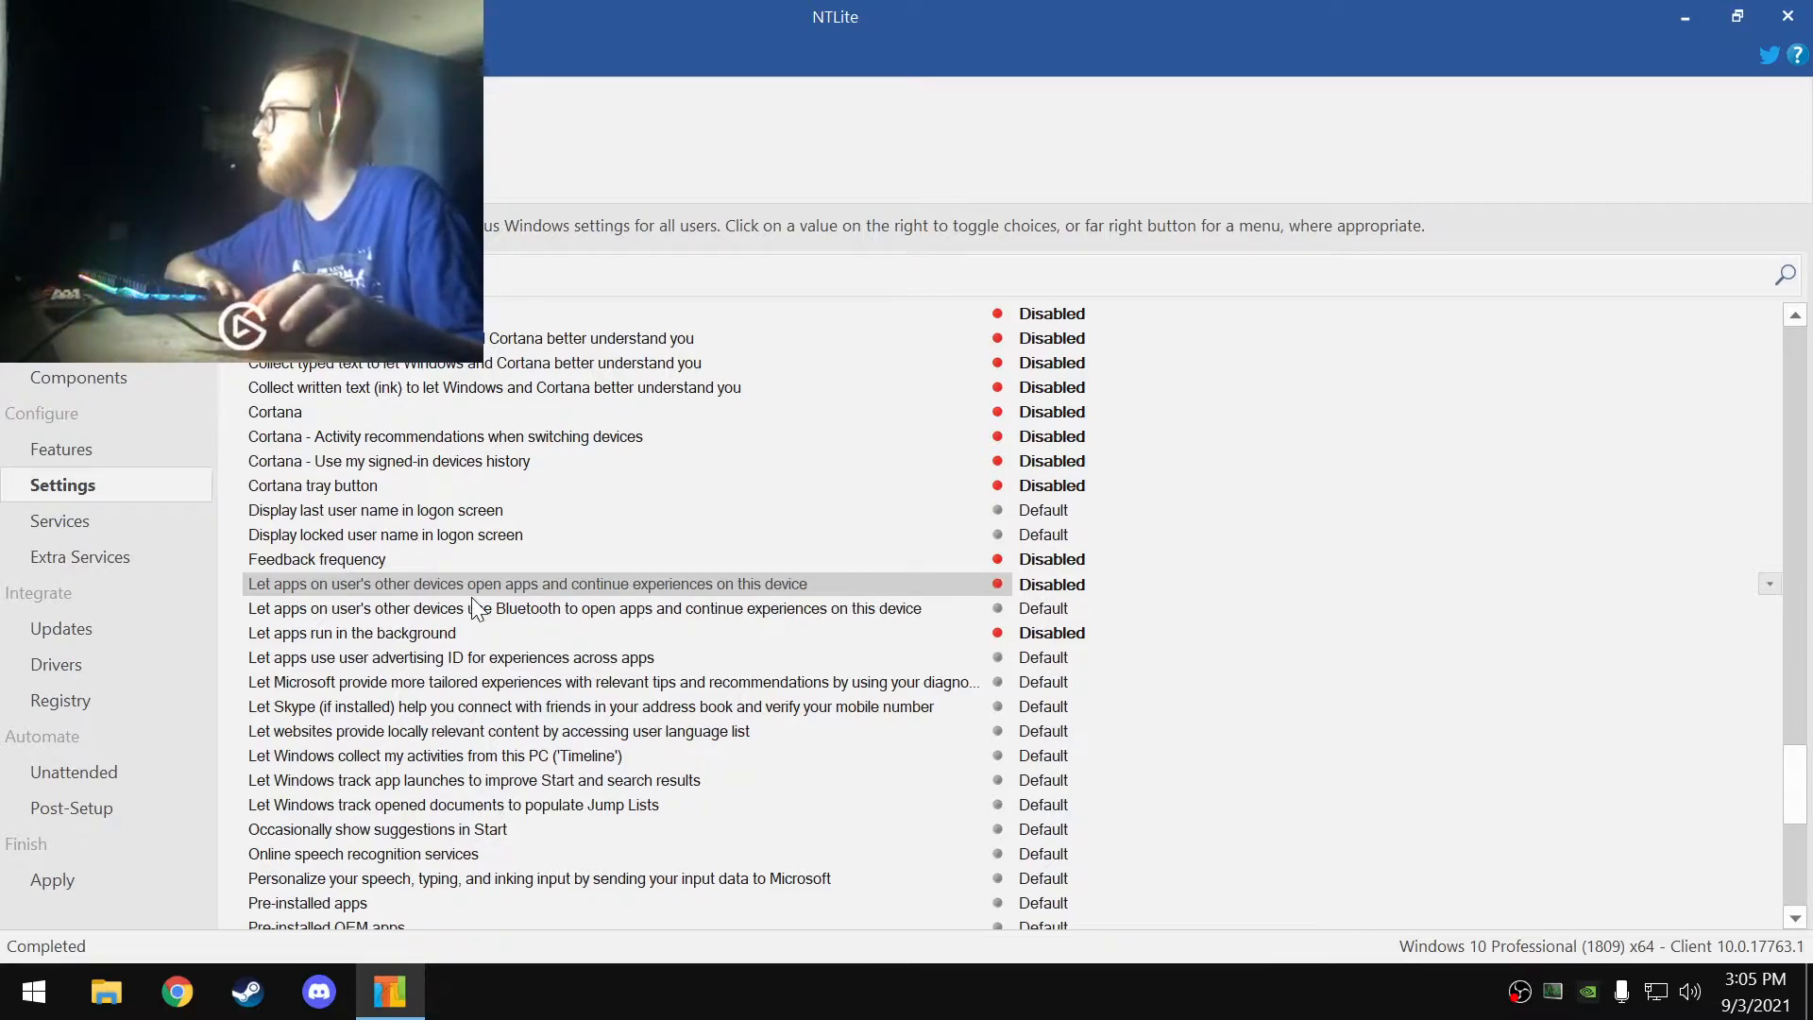
left_click(818, 612)
left_click(1094, 608)
- Disable the privacy settings for app use of the advertising ID, Microsoft tailored experiences, and Skype address book connection
scroll(538, 646, "down", 1)
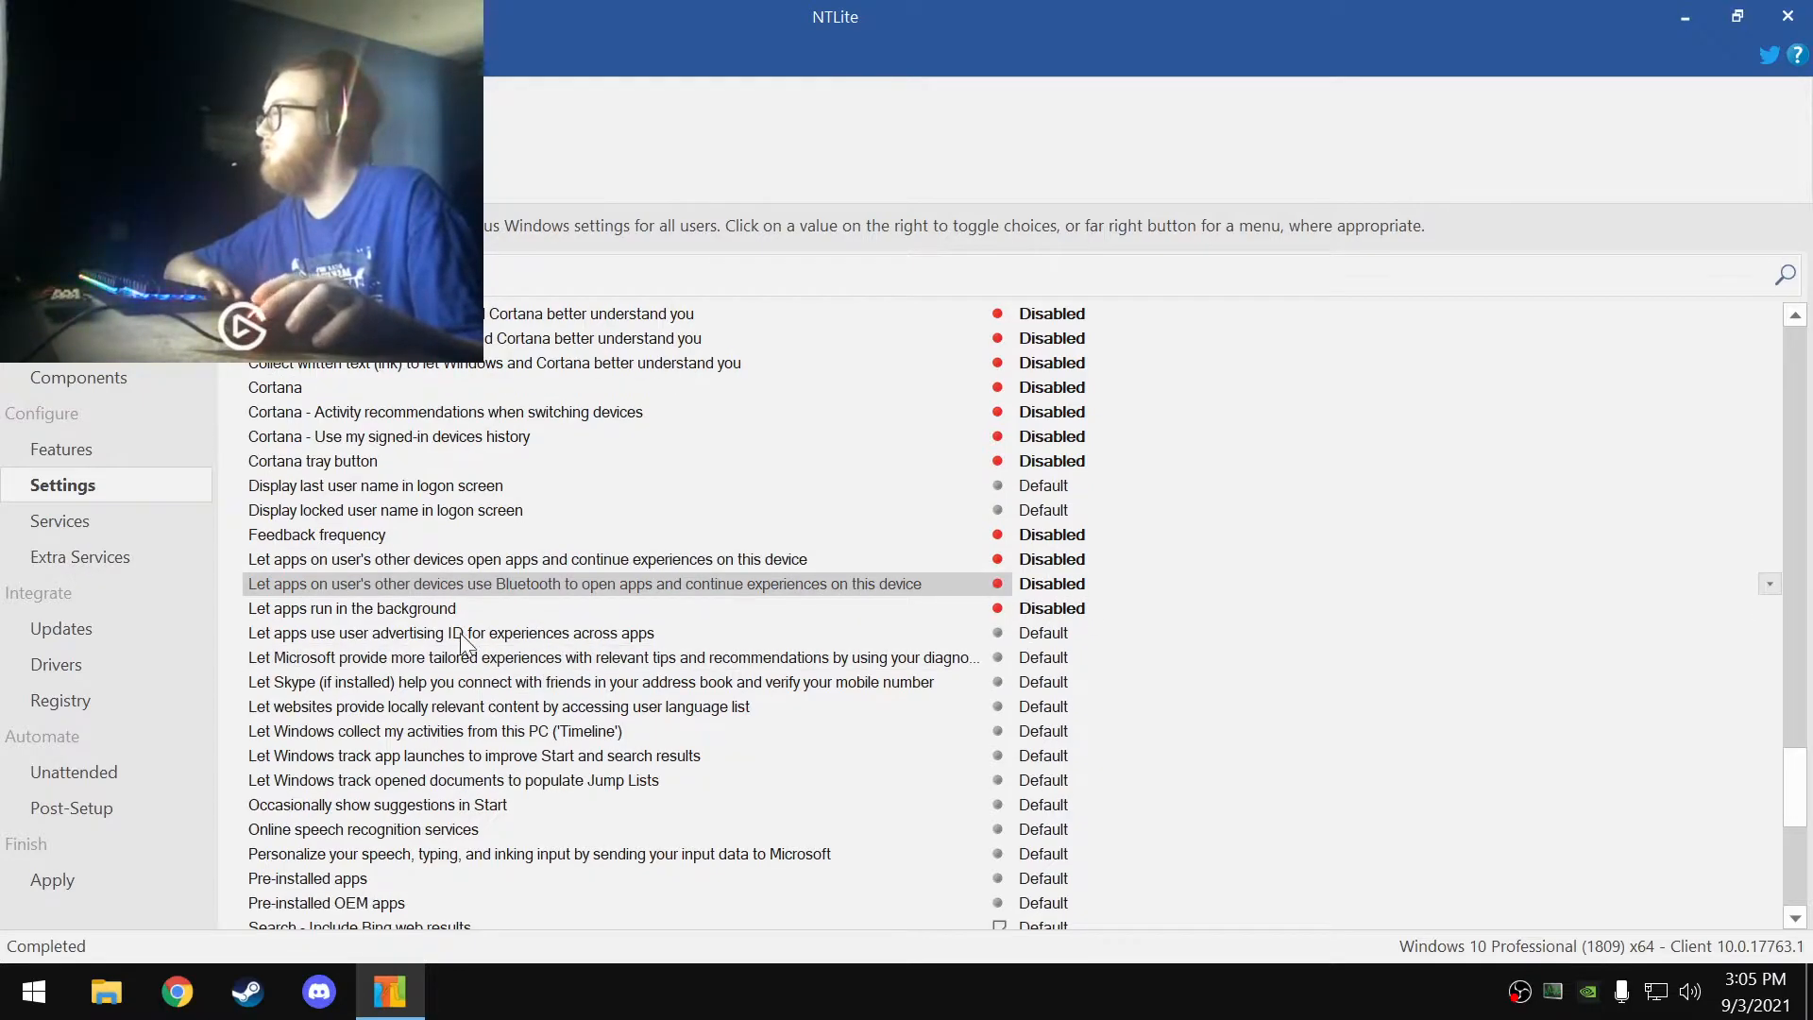
left_click(795, 631)
left_click(1058, 627)
left_click(406, 659)
left_click(1046, 658)
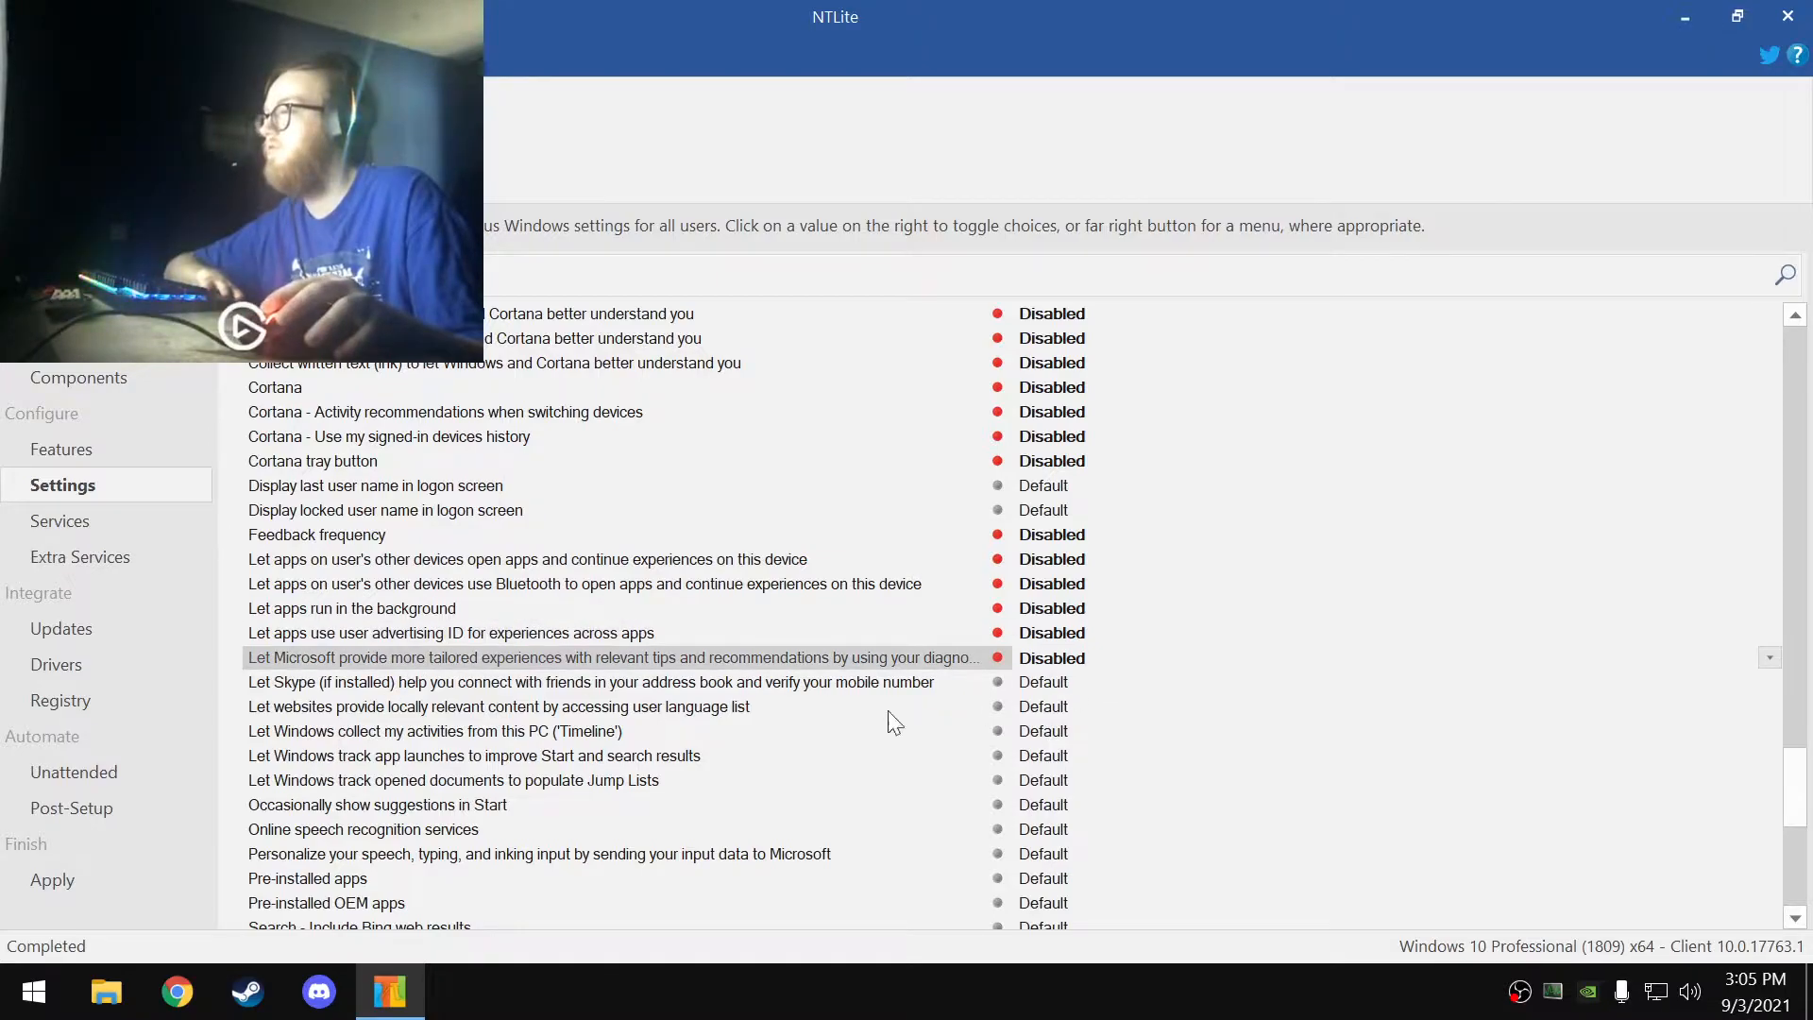
left_click(529, 684)
left_click(1049, 683)
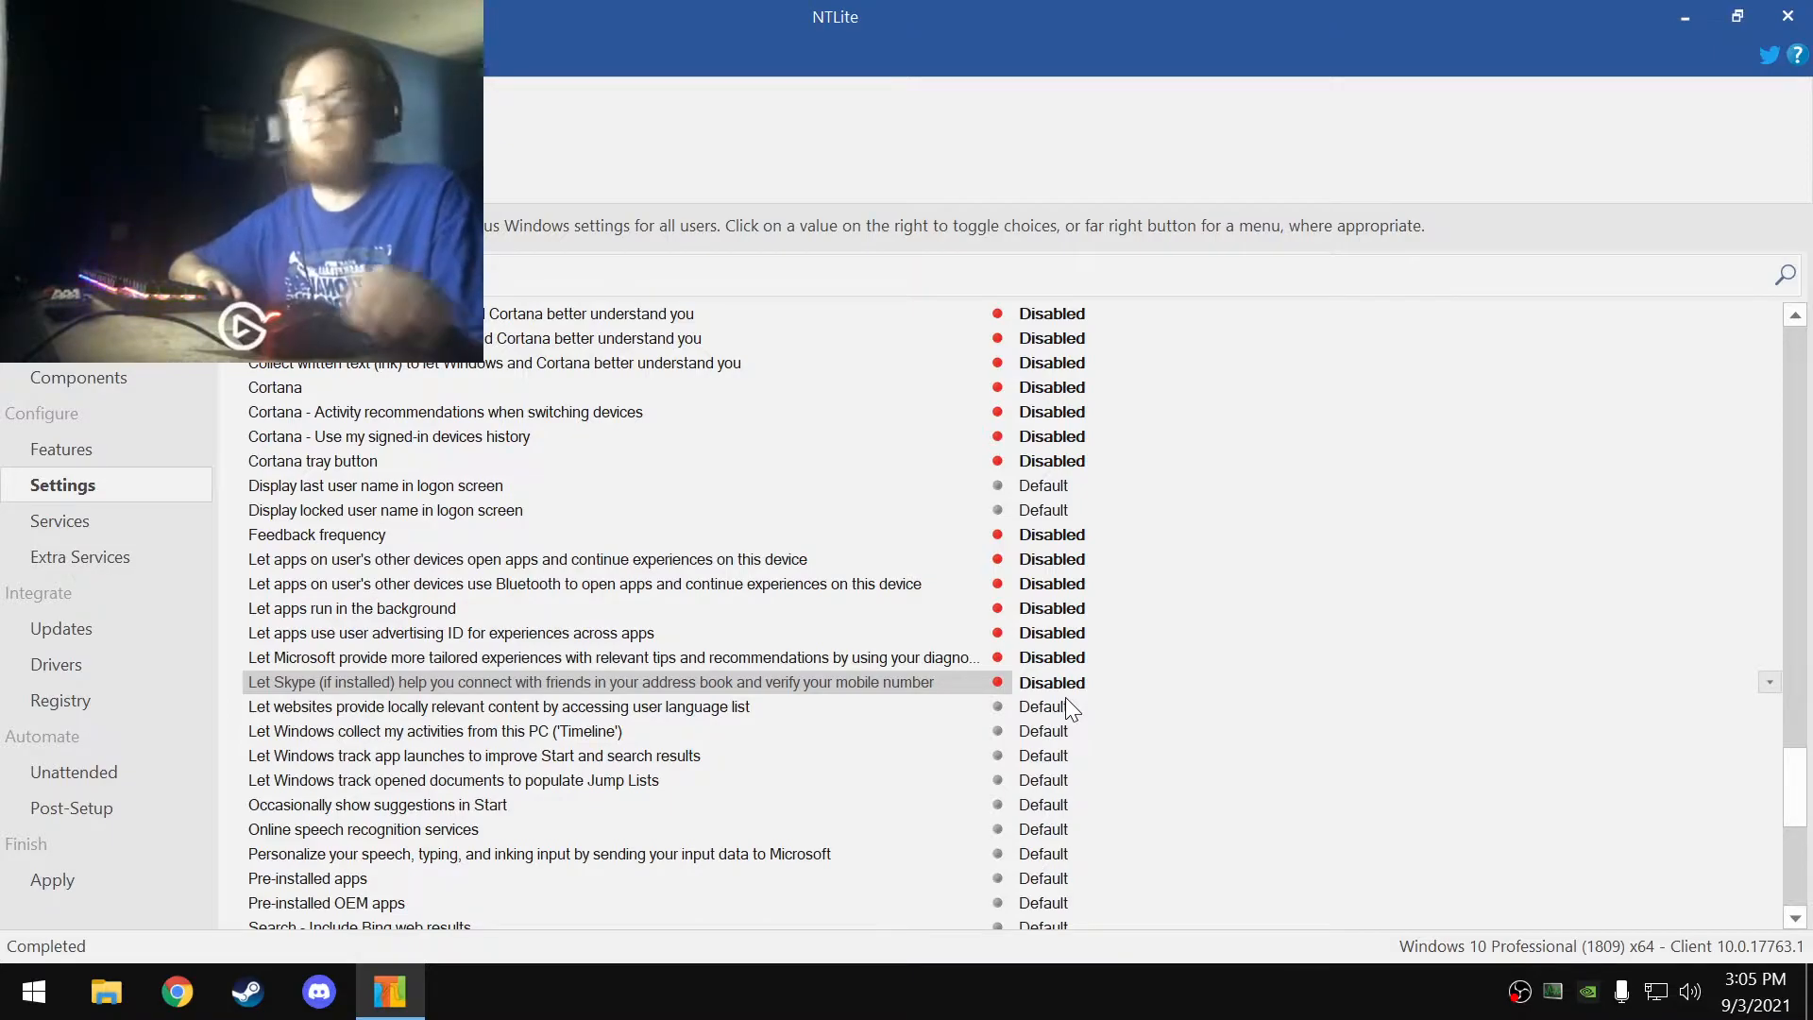
- Set both Pre-installed apps and Pre-installed OEM apps to Disabled
scroll(915, 722, "down", 2)
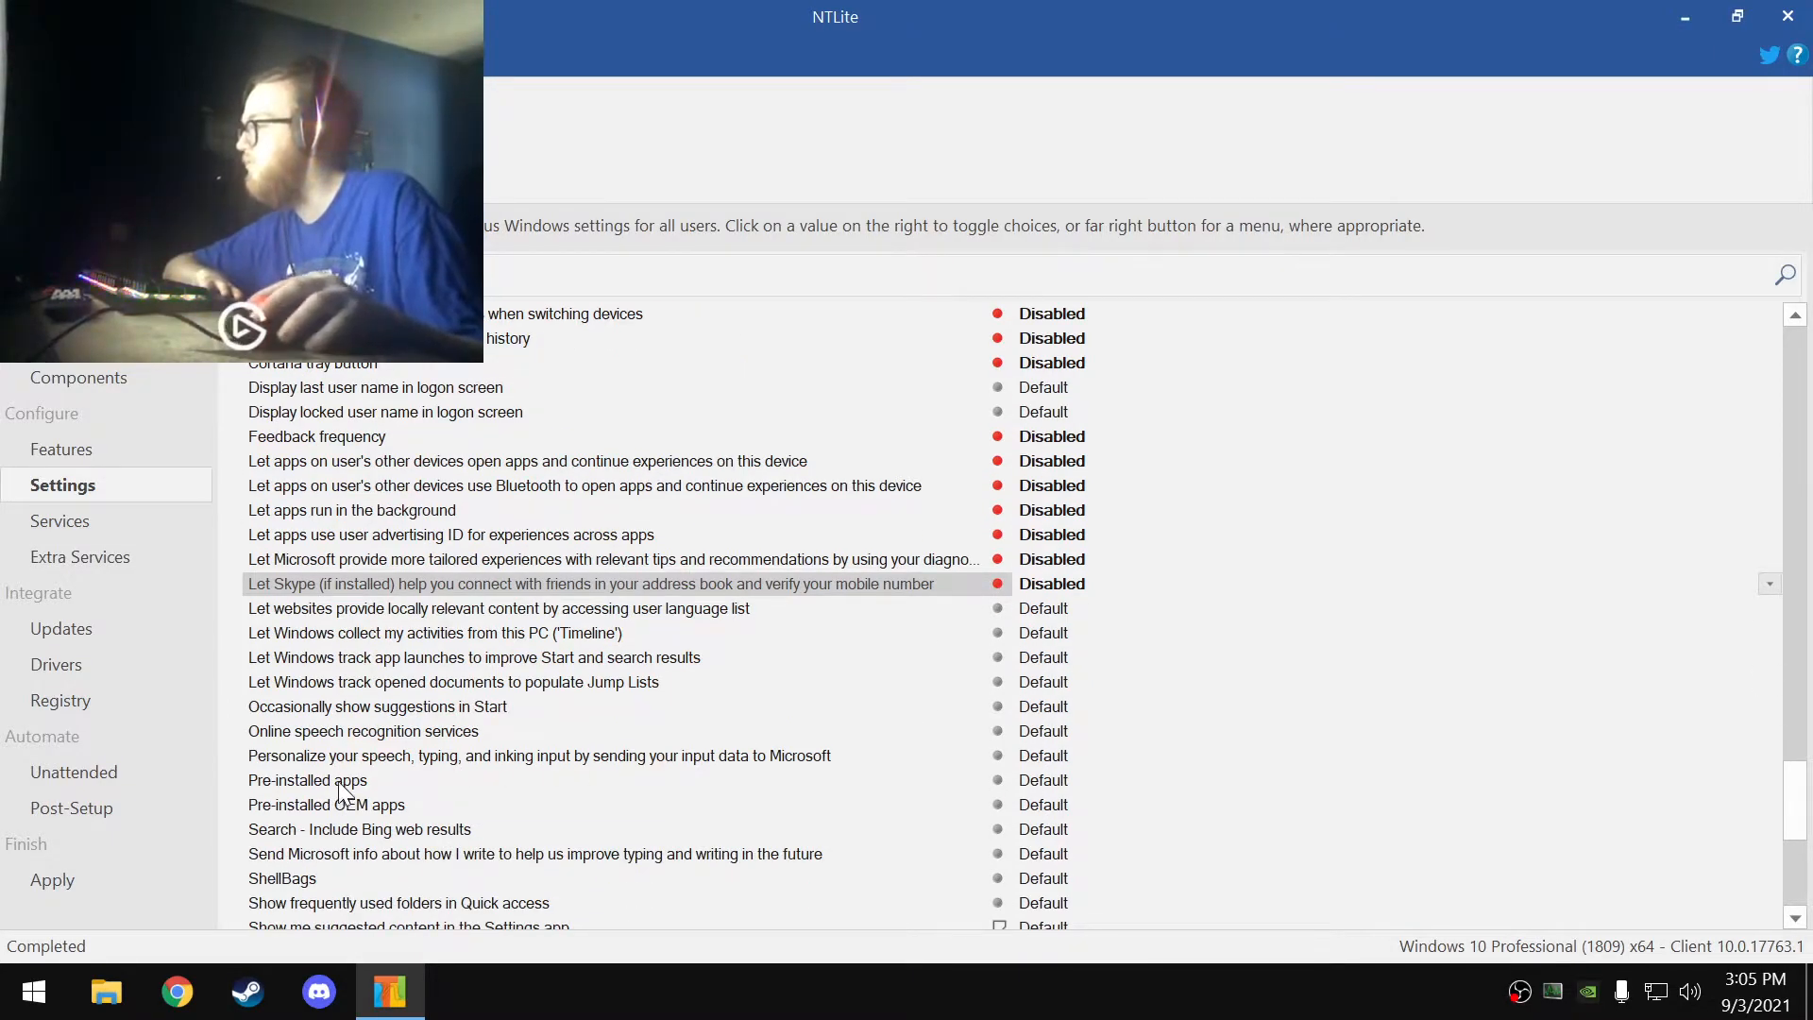
left_click(338, 781)
left_click(1078, 772)
scroll(720, 676, "down", 2)
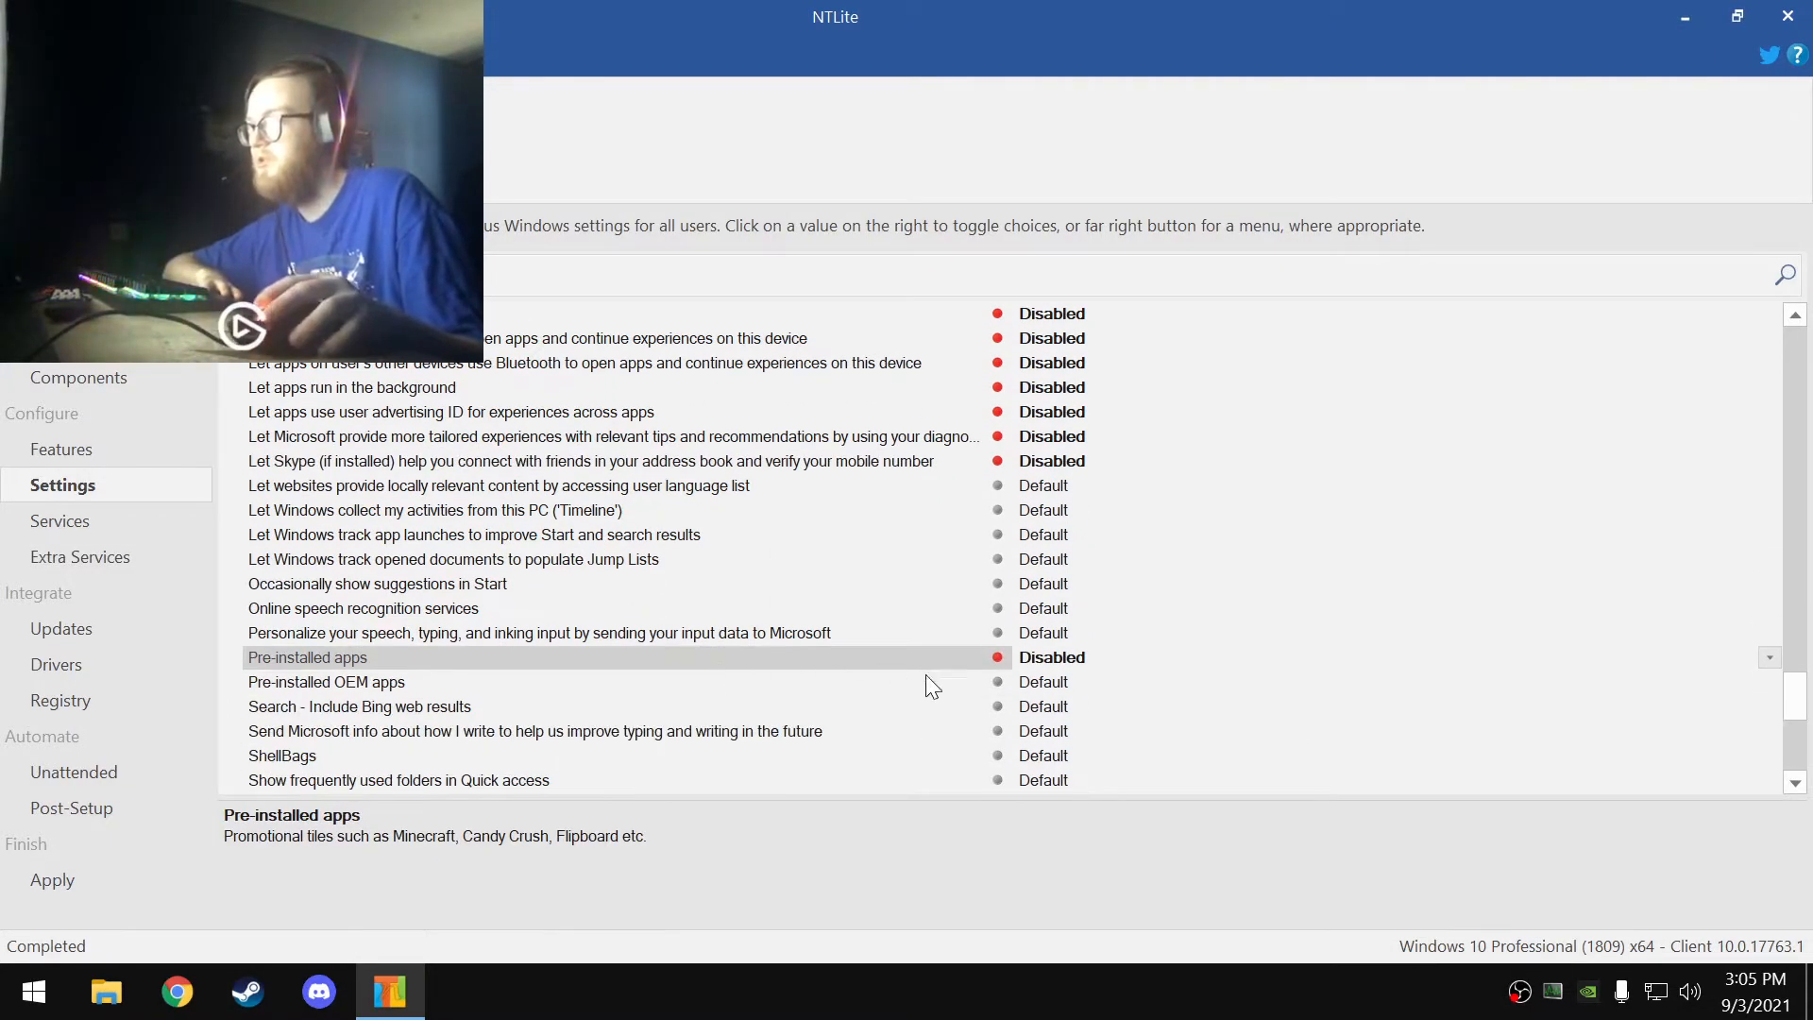
left_click(1071, 682)
- Disable Bing web results in Search and sending Microsoft info about how the user writes
left_click(444, 713)
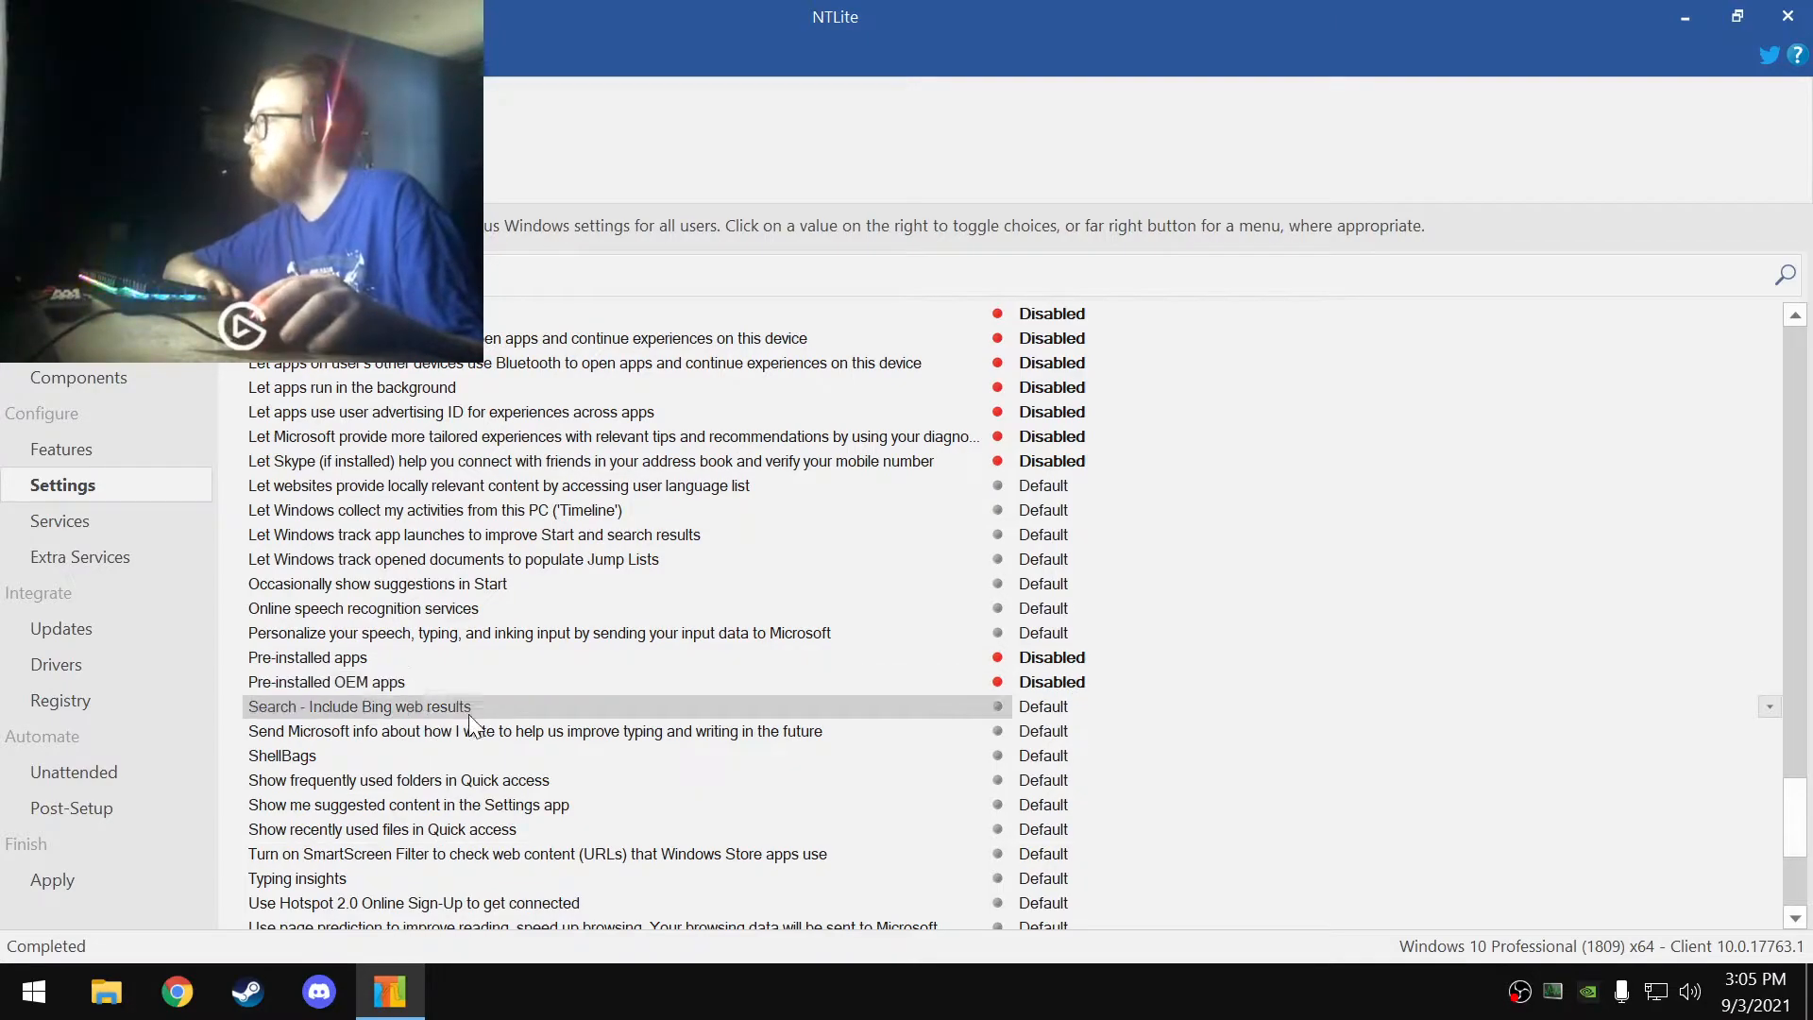
left_click(1086, 707)
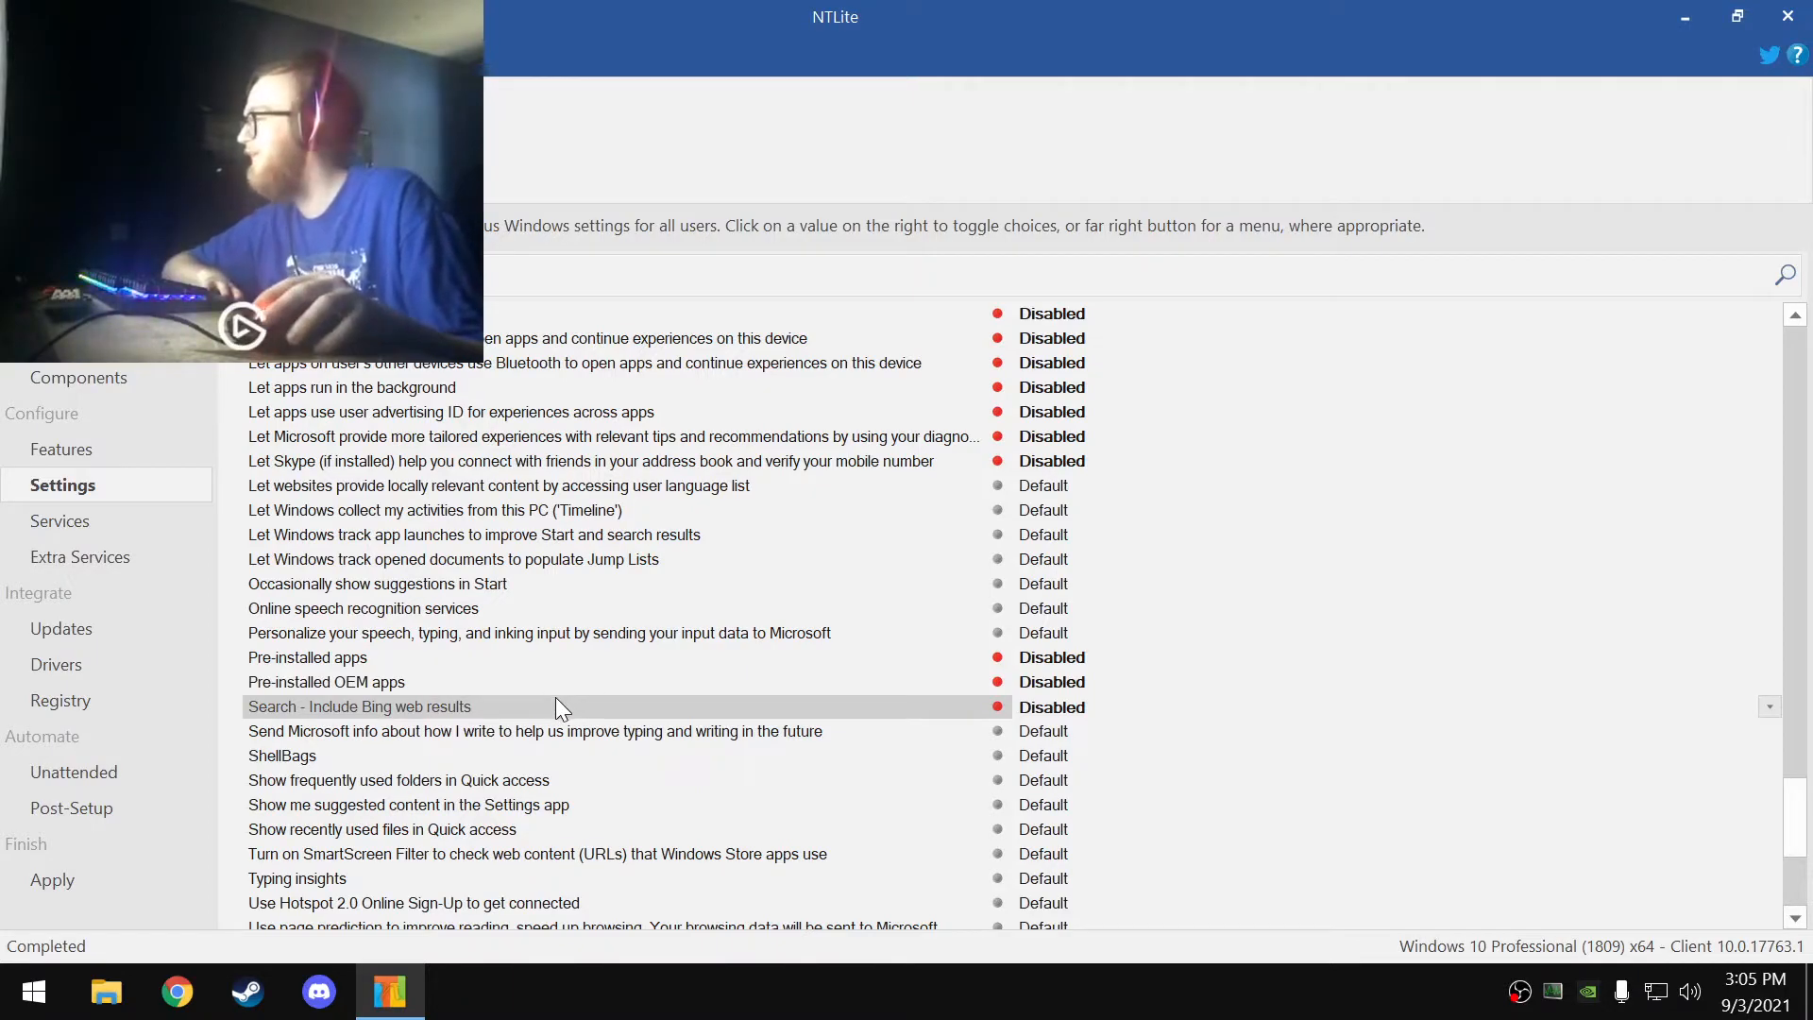
left_click(435, 740)
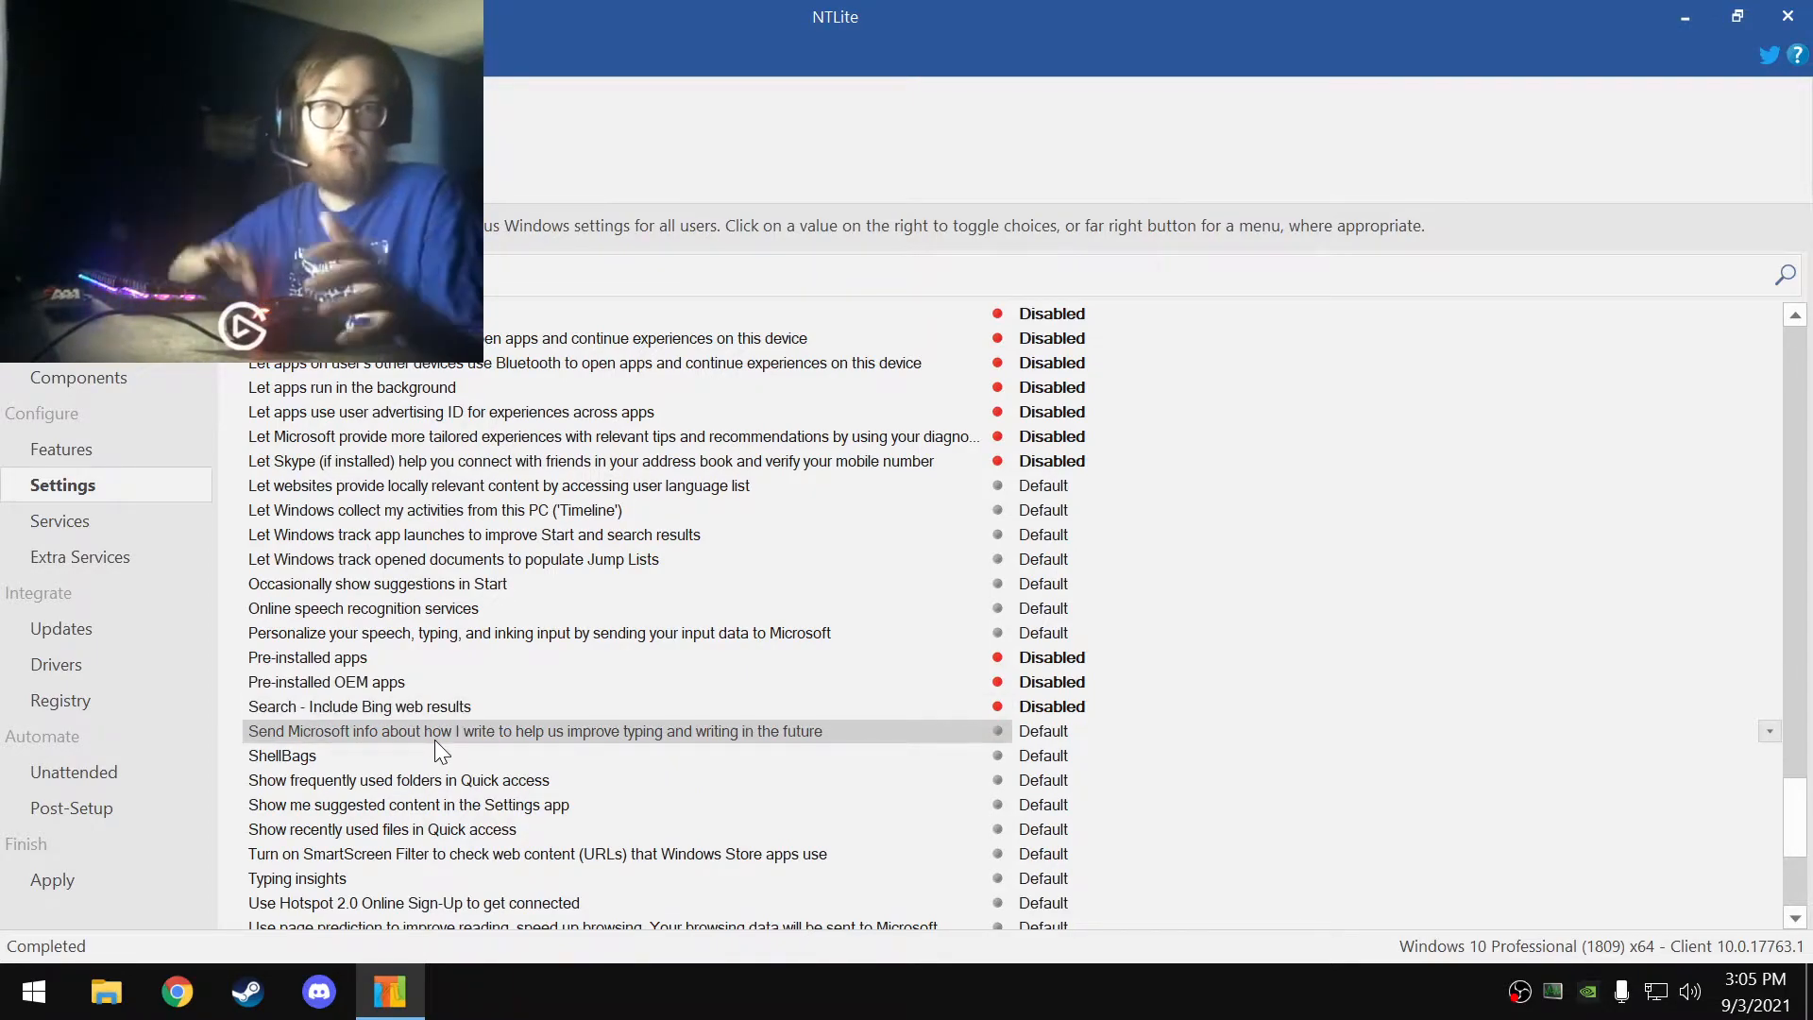
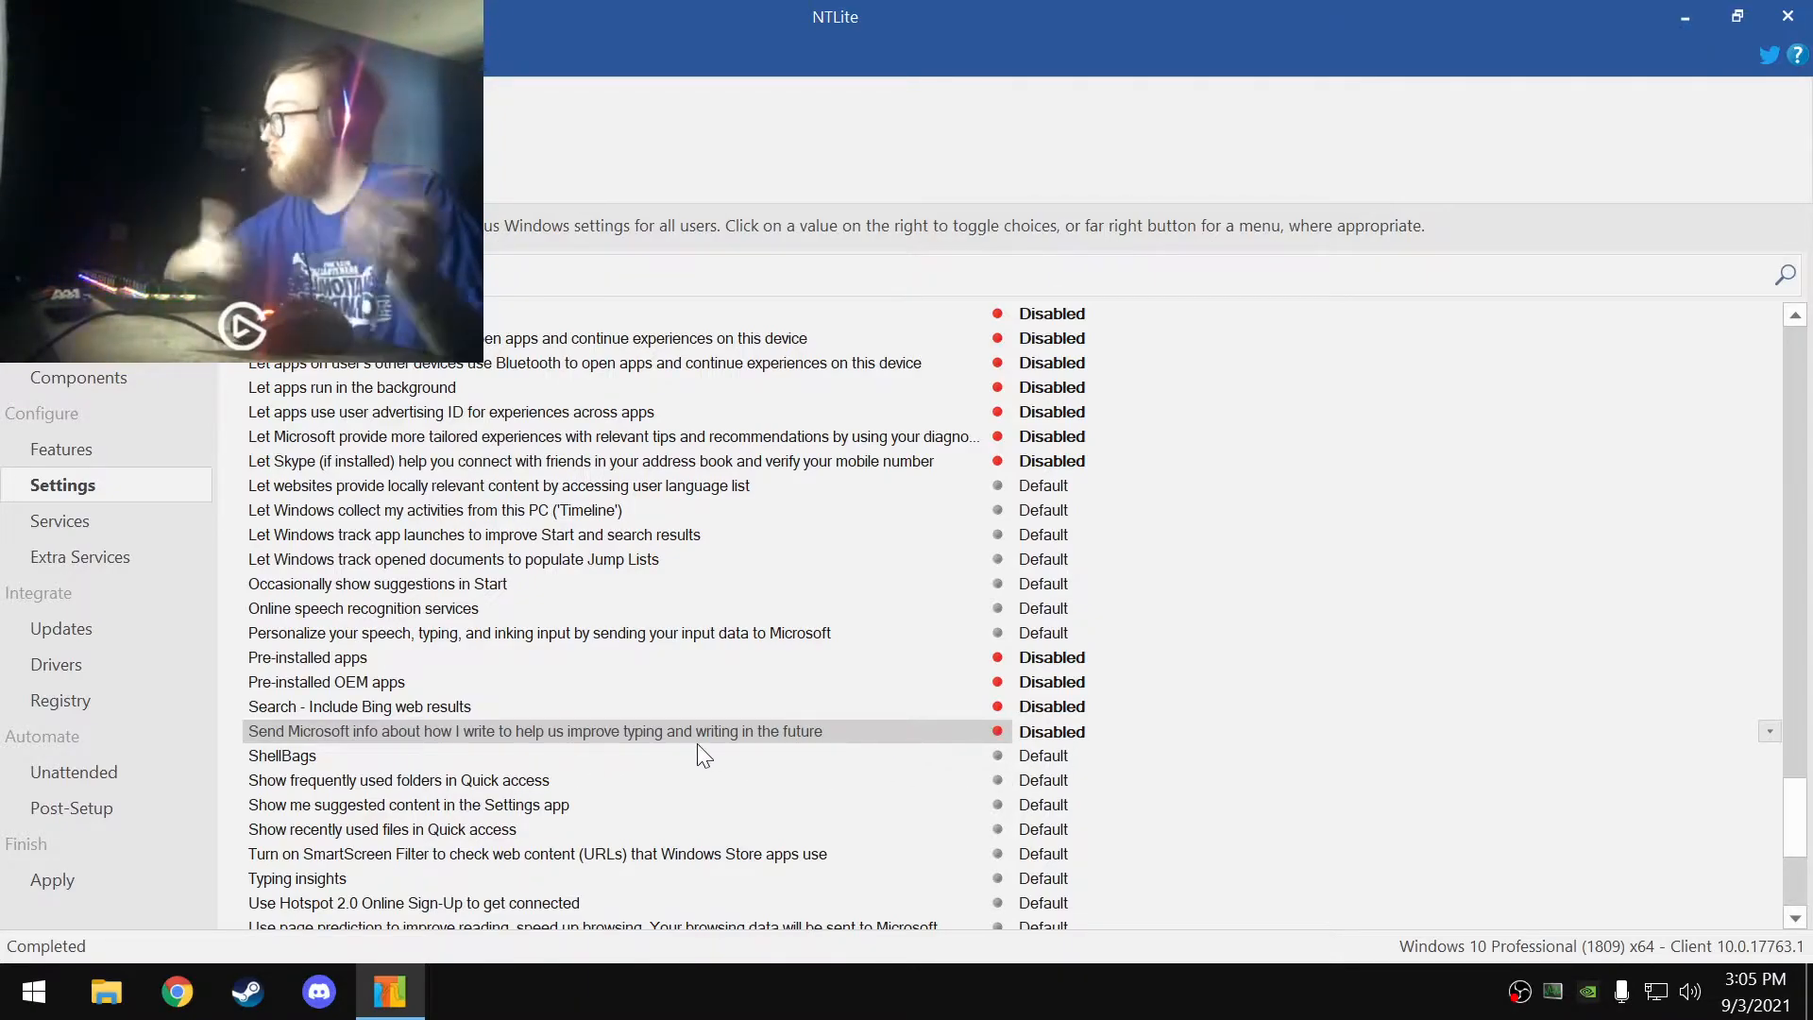
- Disable Online speech recognition services and the occasional suggestions in Start
left_click(400, 612)
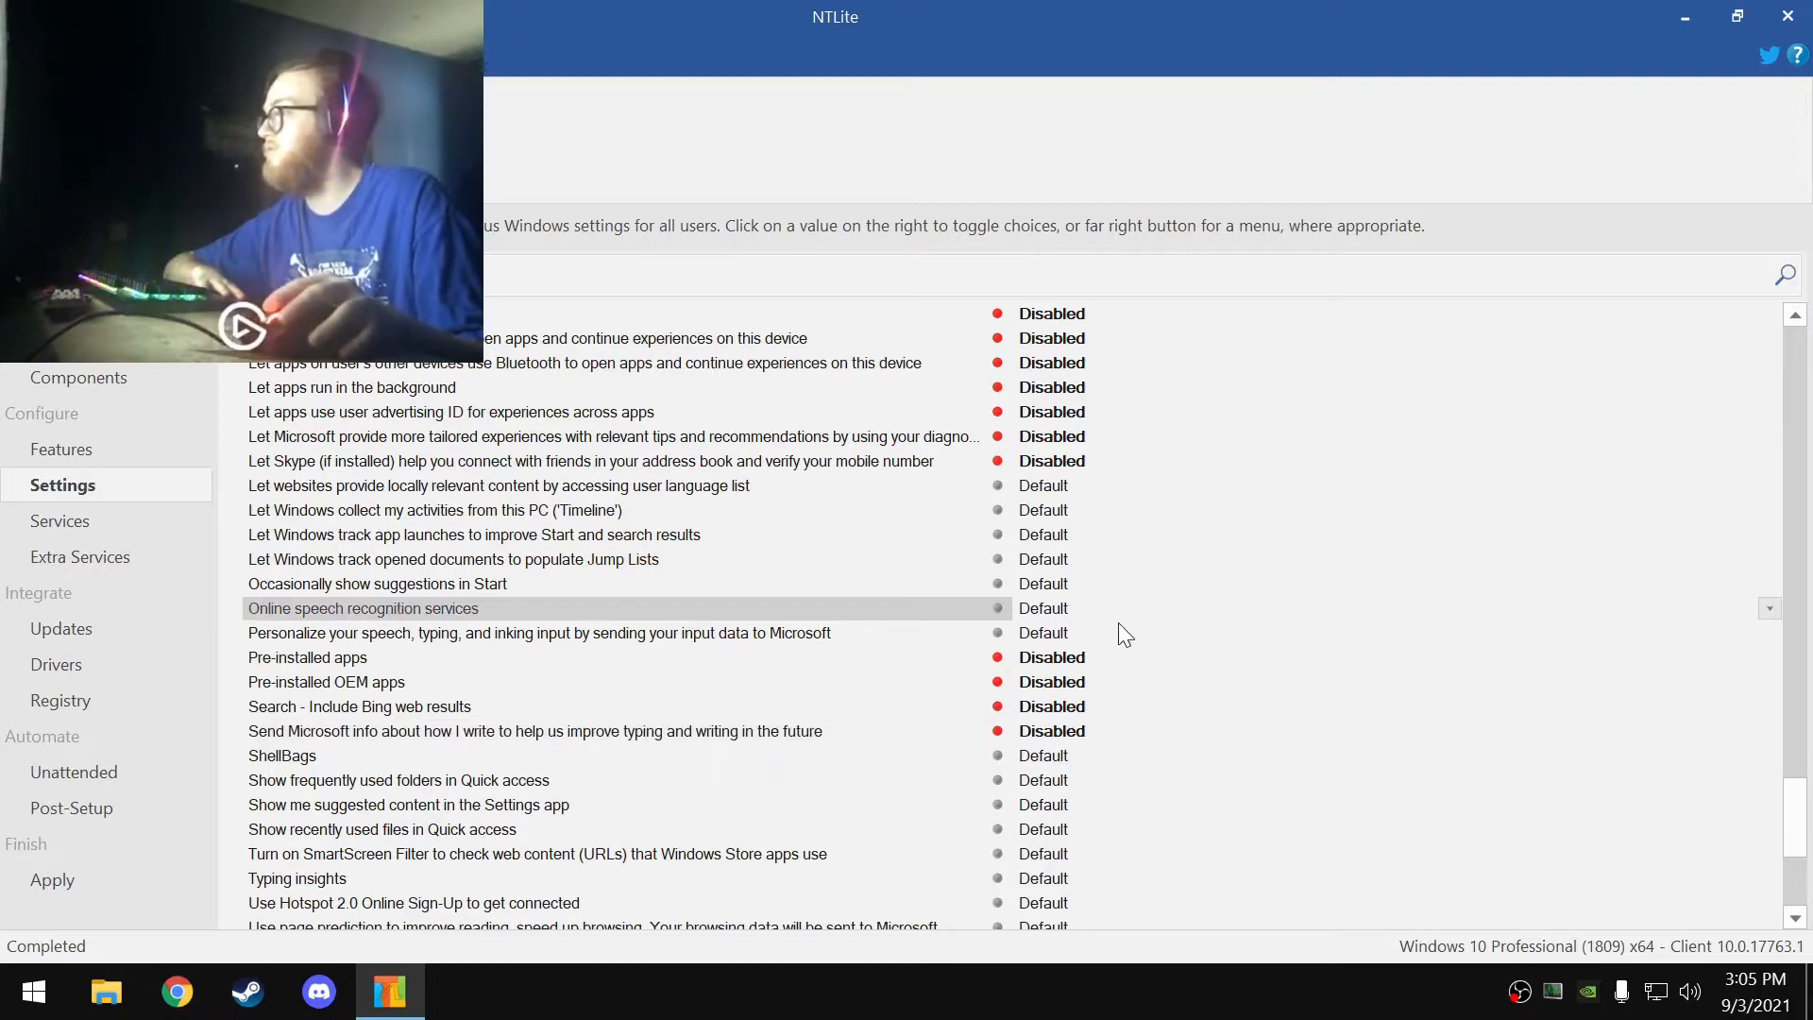
left_click(1077, 612)
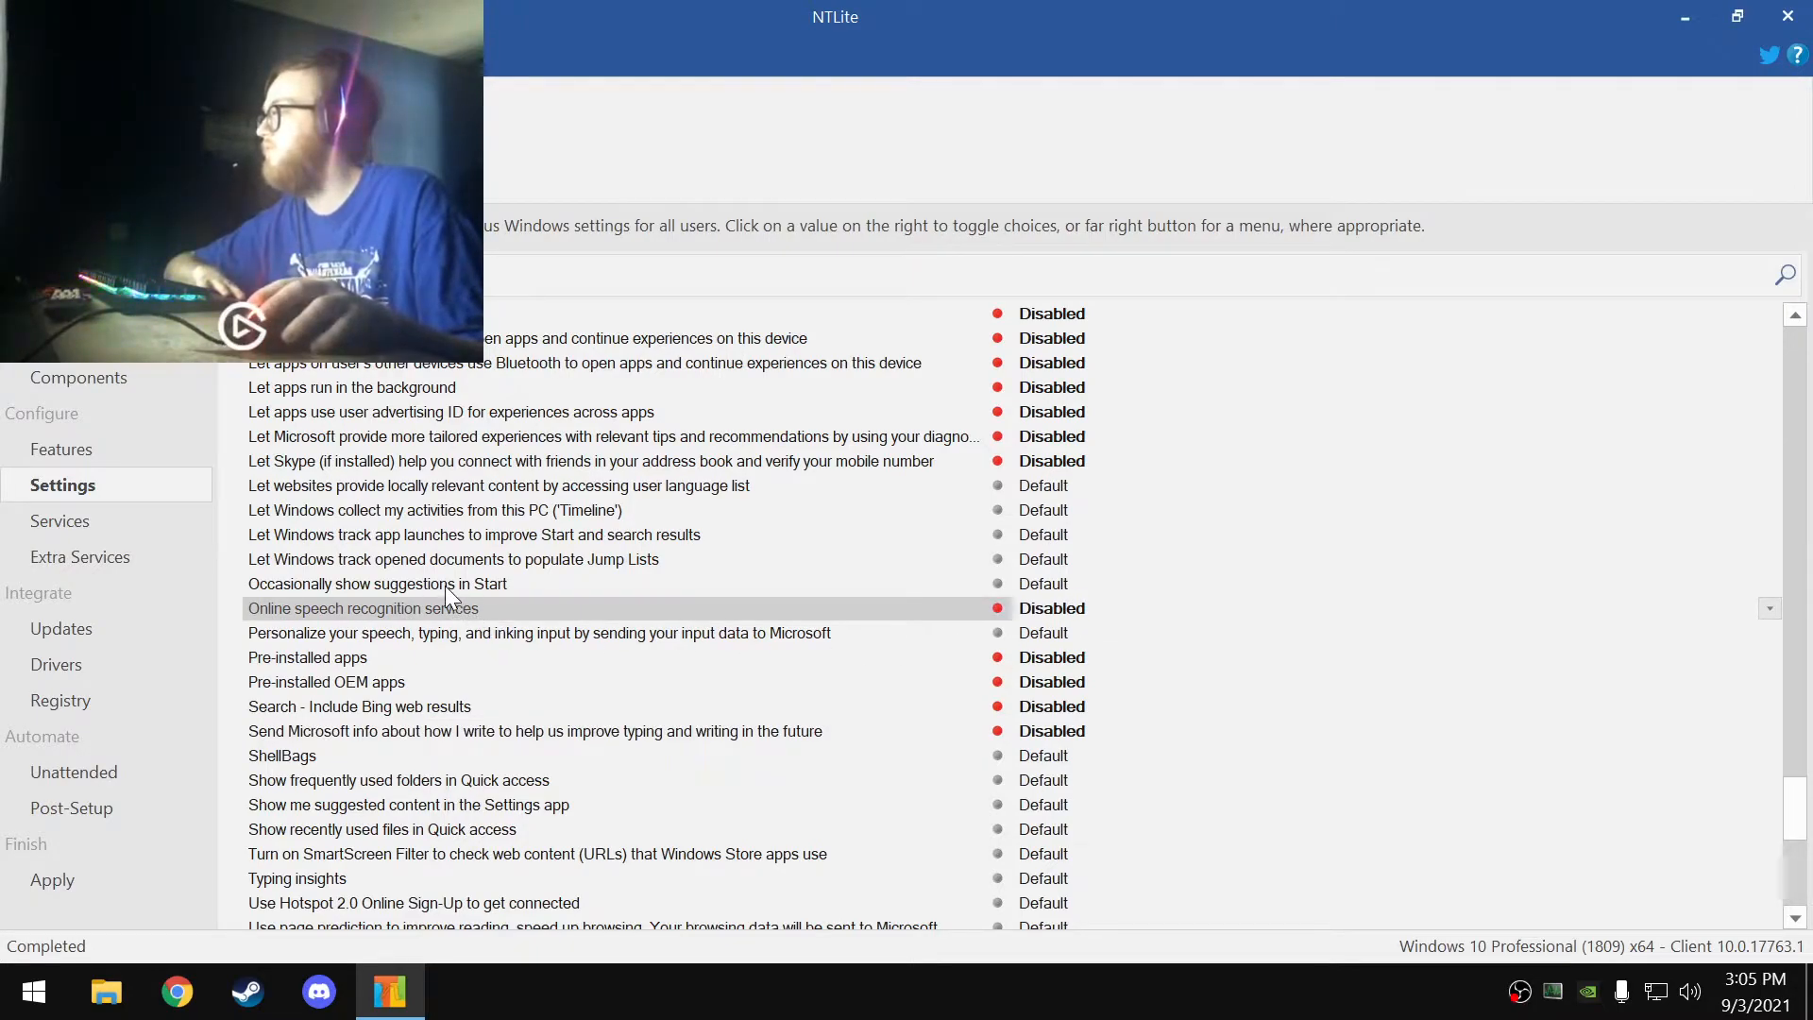
left_click(445, 586)
left_click(1086, 586)
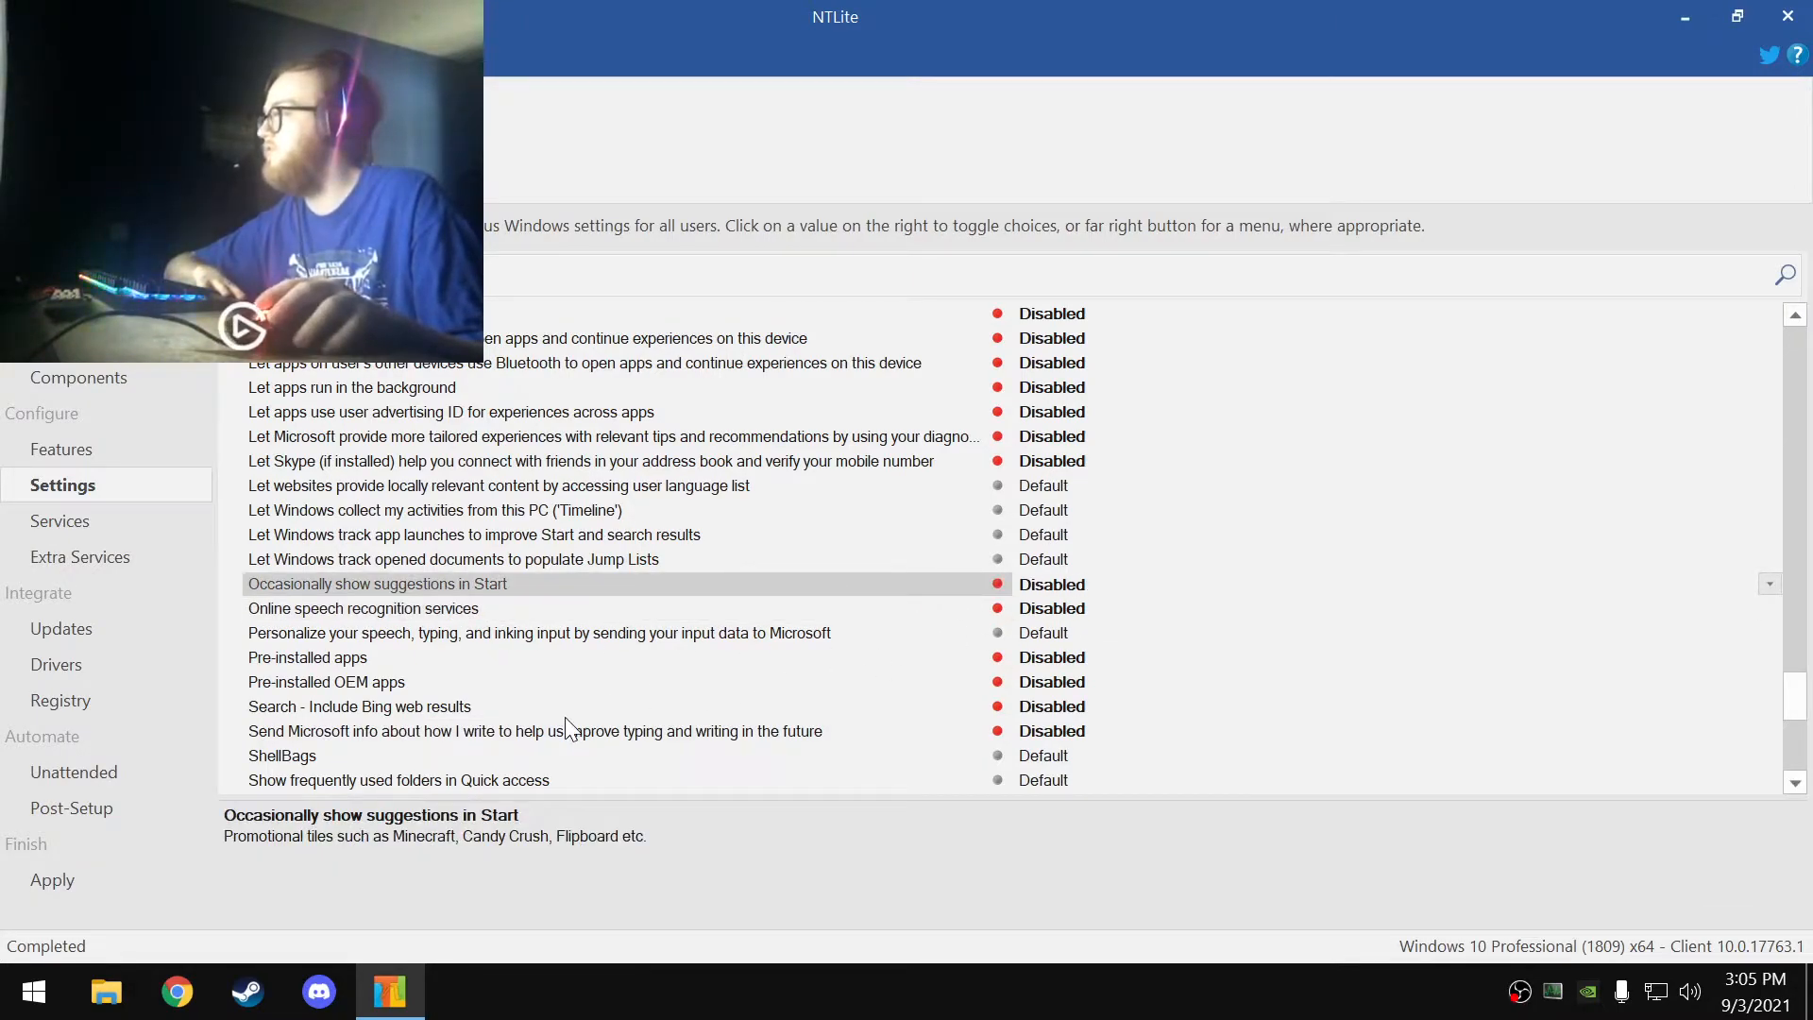
- Disable Windows tracking of opened documents for Jump Lists and of app launches for Start and search results
left_click(499, 561)
left_click(1073, 561)
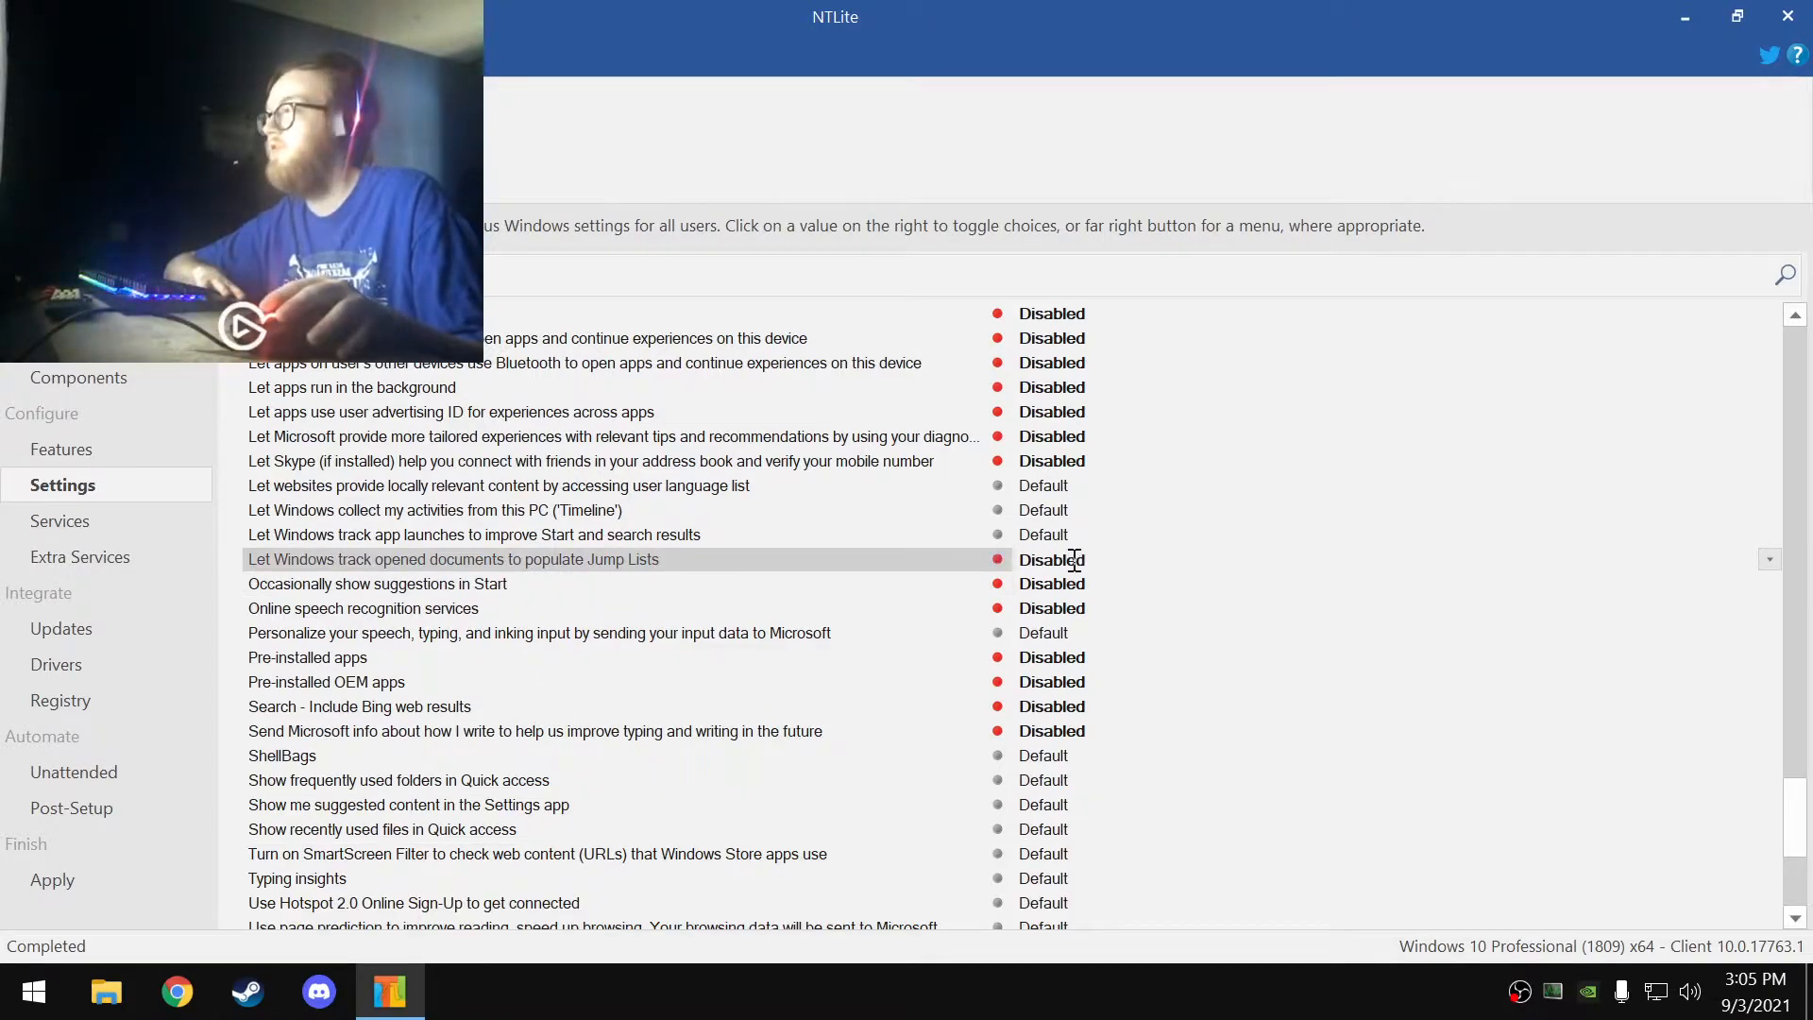
left_click(587, 534)
left_click(1093, 536)
- Disable Timeline activity collection from this PC and website access to the user language list
left_click(740, 510)
left_click(1095, 513)
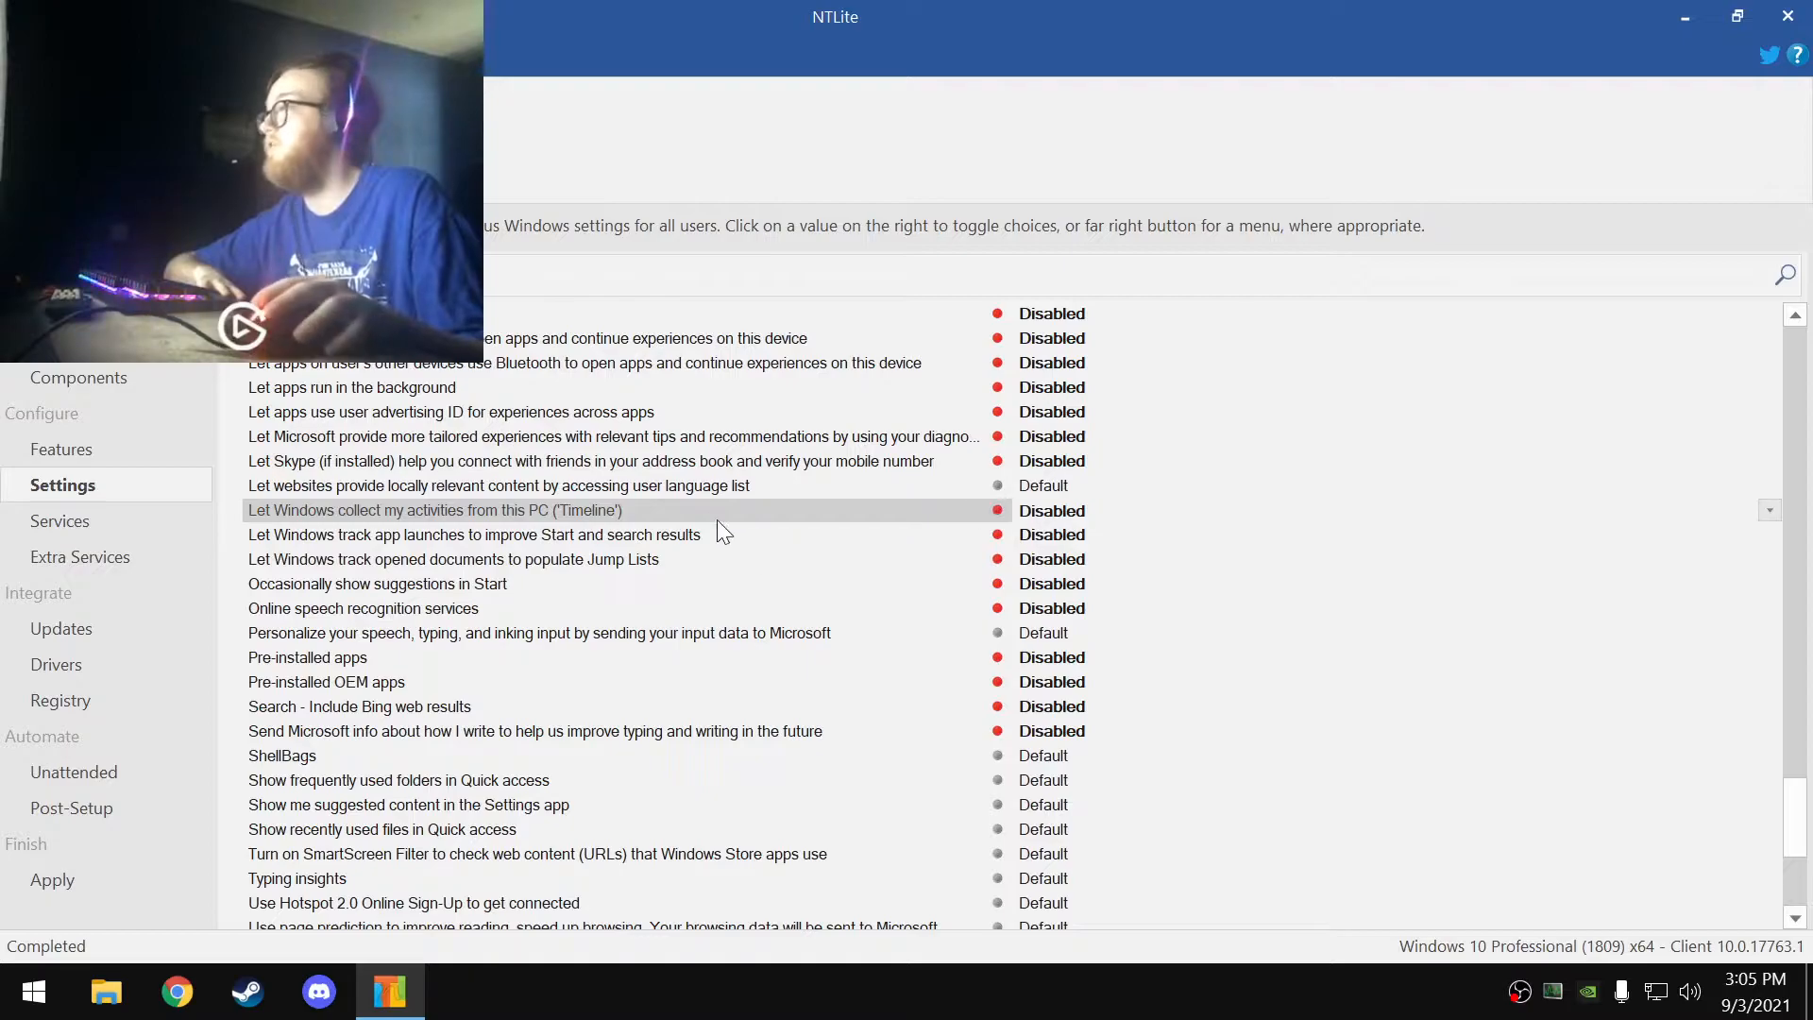
left_click(688, 489)
left_click(1095, 487)
- Disable the SmartScreen online services for Edge, Internet Explorer and malicious applications, along with Windows lock screen spotlight
scroll(580, 780, "down", 3)
left_click(500, 732)
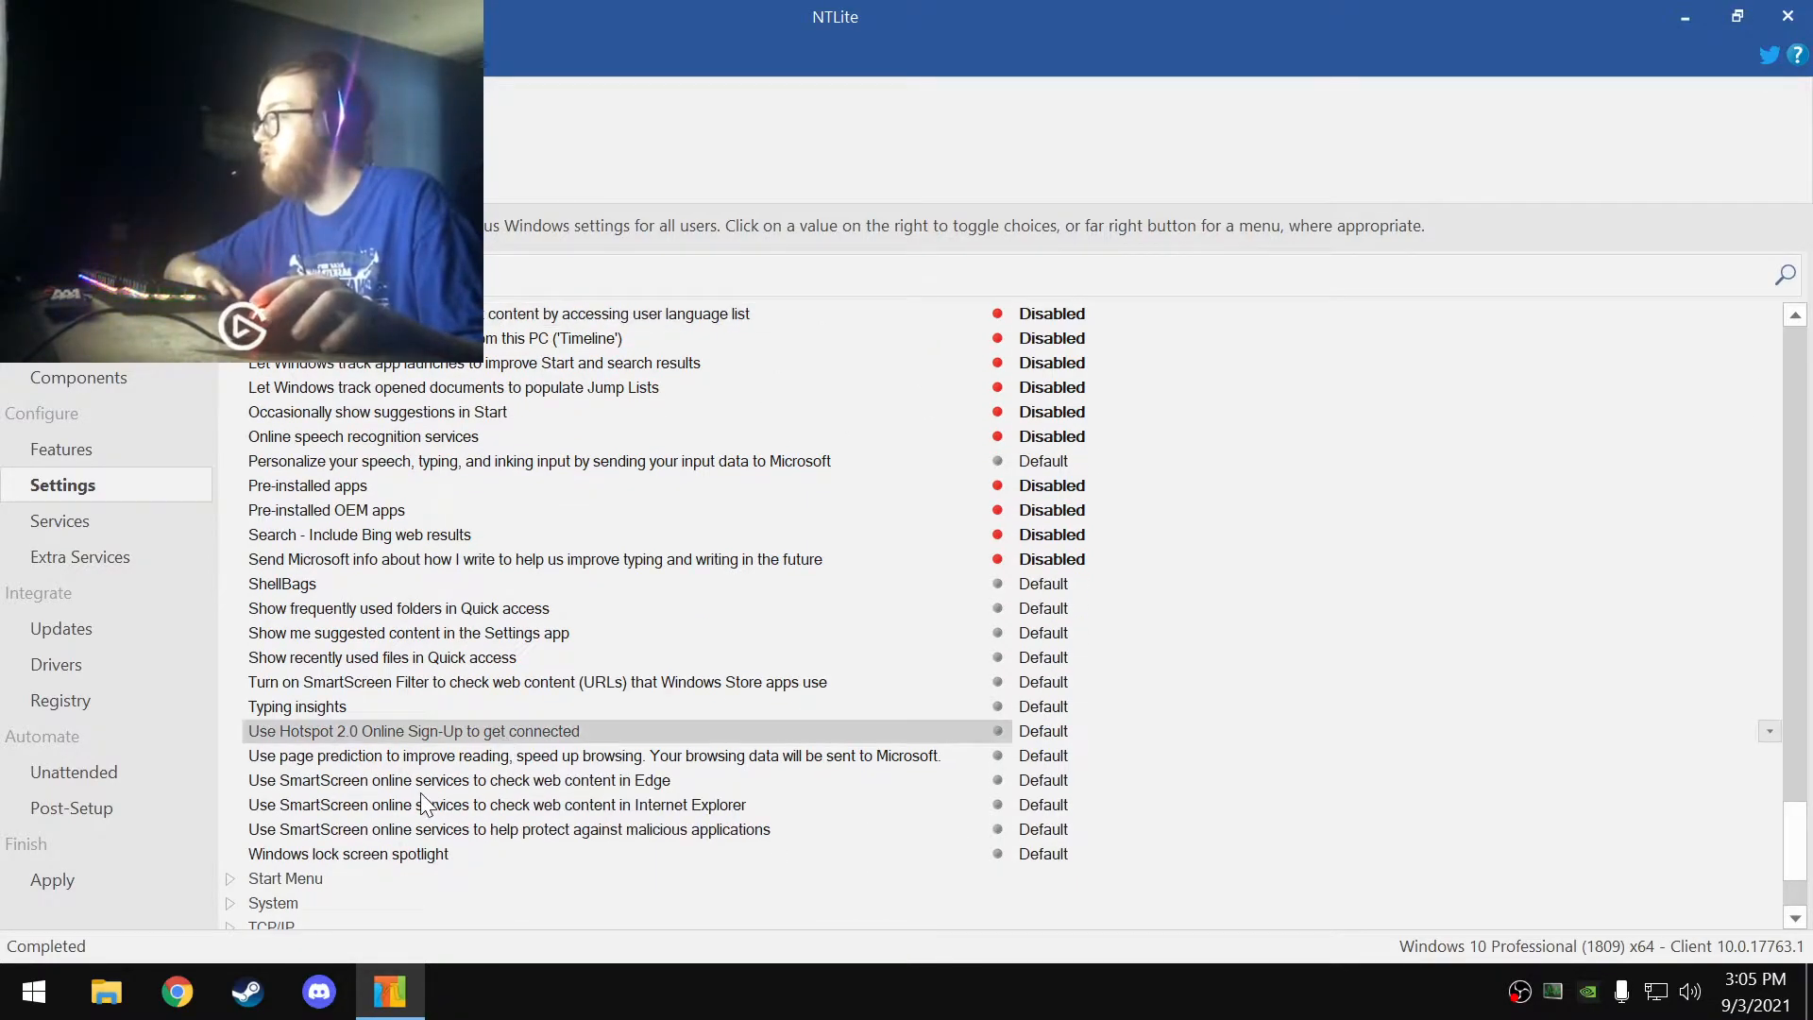
left_click(768, 776)
left_click(1043, 780)
left_click(1062, 807)
left_click(1062, 807)
left_click(1058, 830)
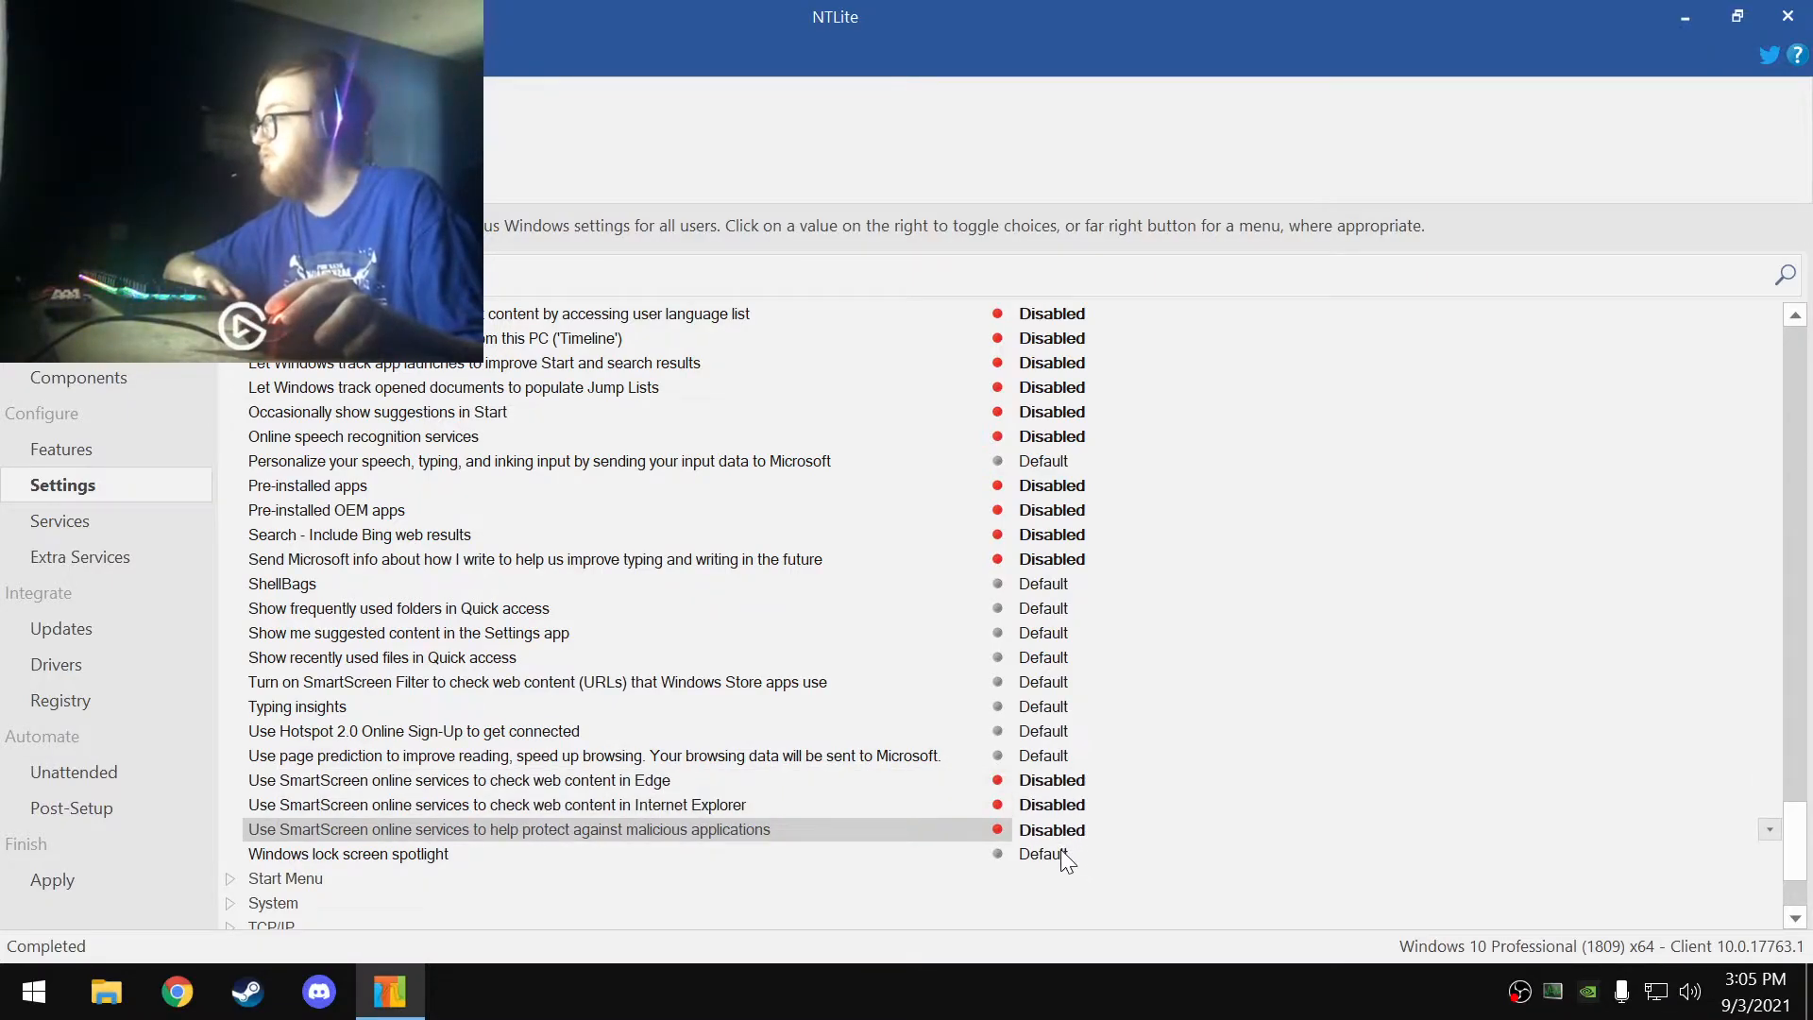
left_click(1061, 850)
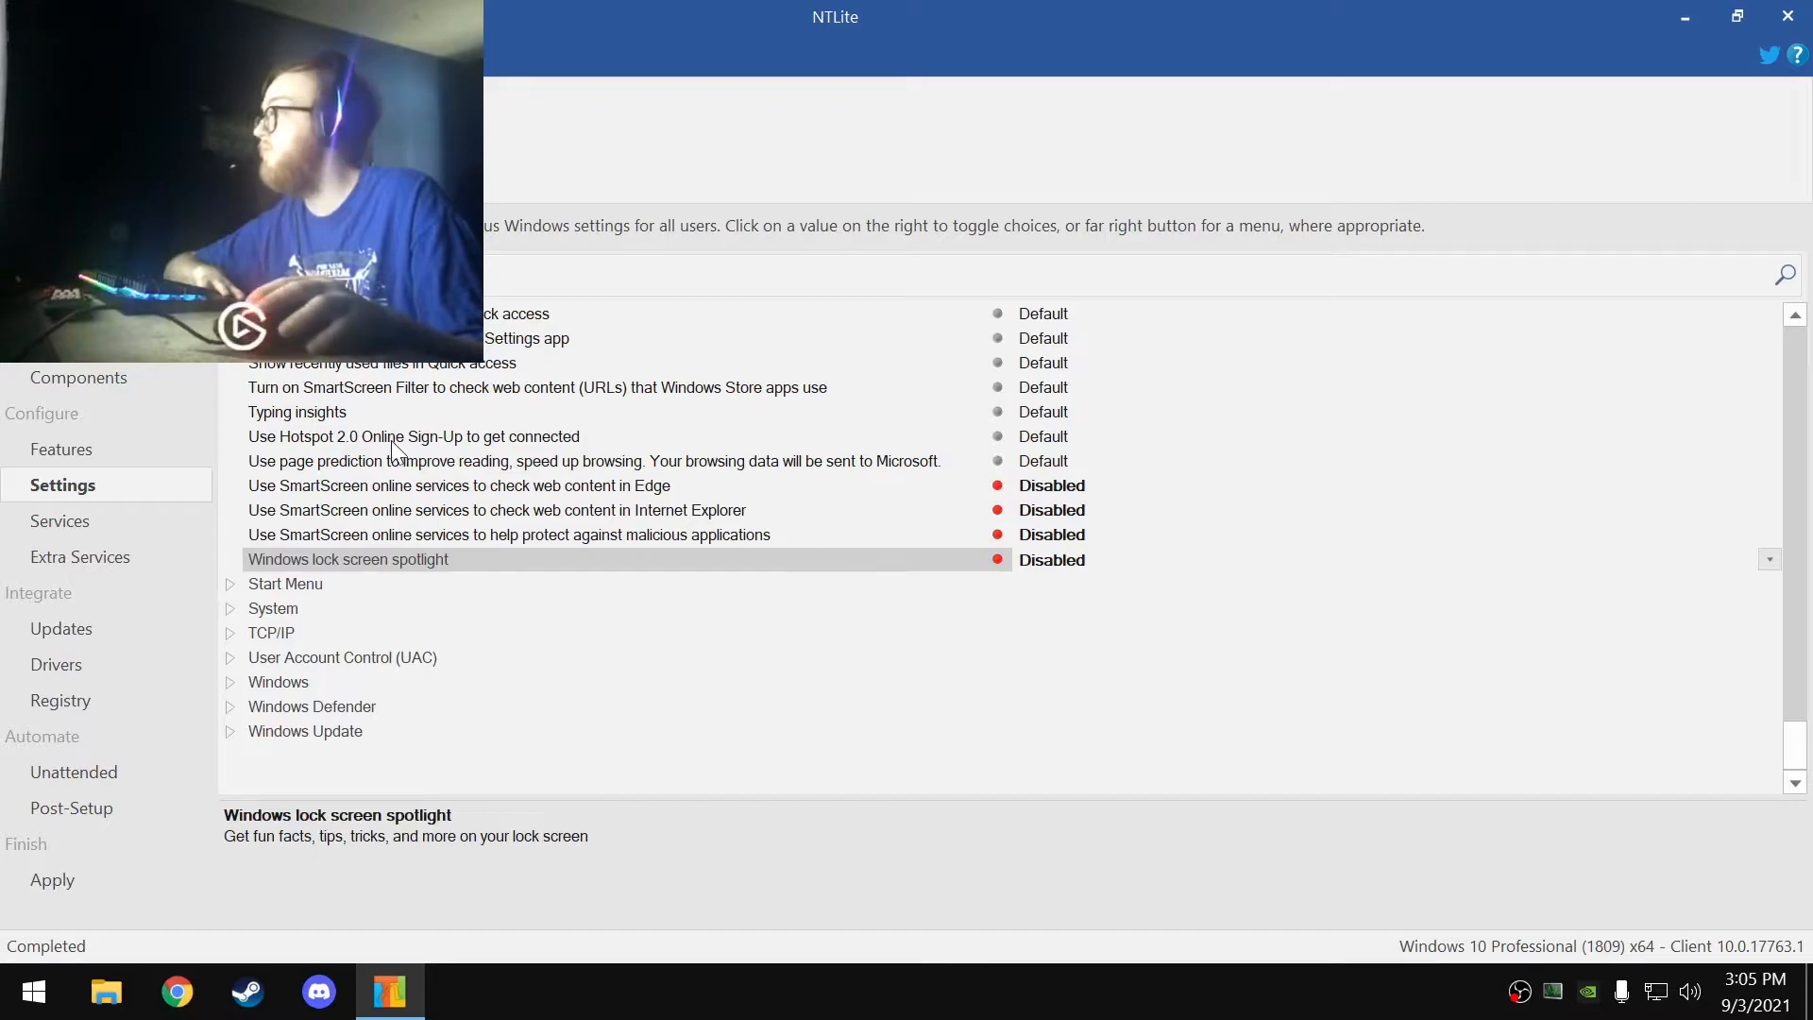
- Disable Typing insights and the SmartScreen Filter that checks web content used by Windows Store apps
left_click(331, 409)
left_click(1073, 535)
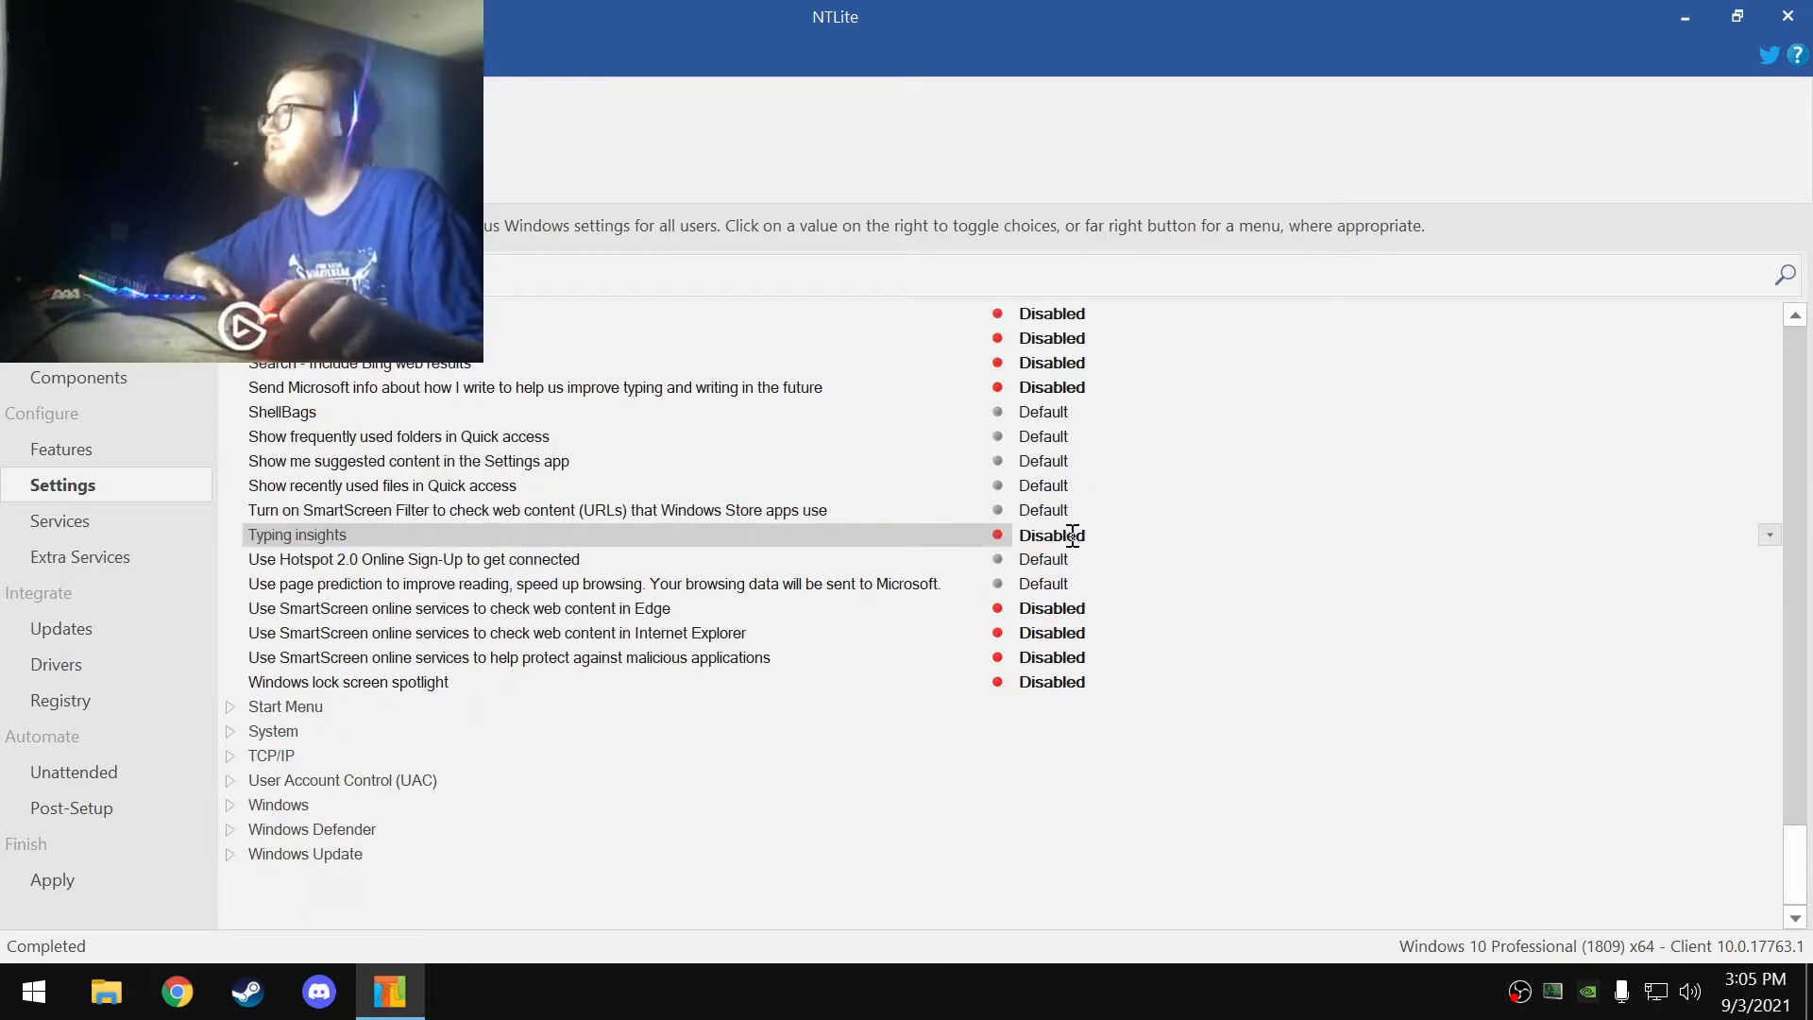
left_click(619, 512)
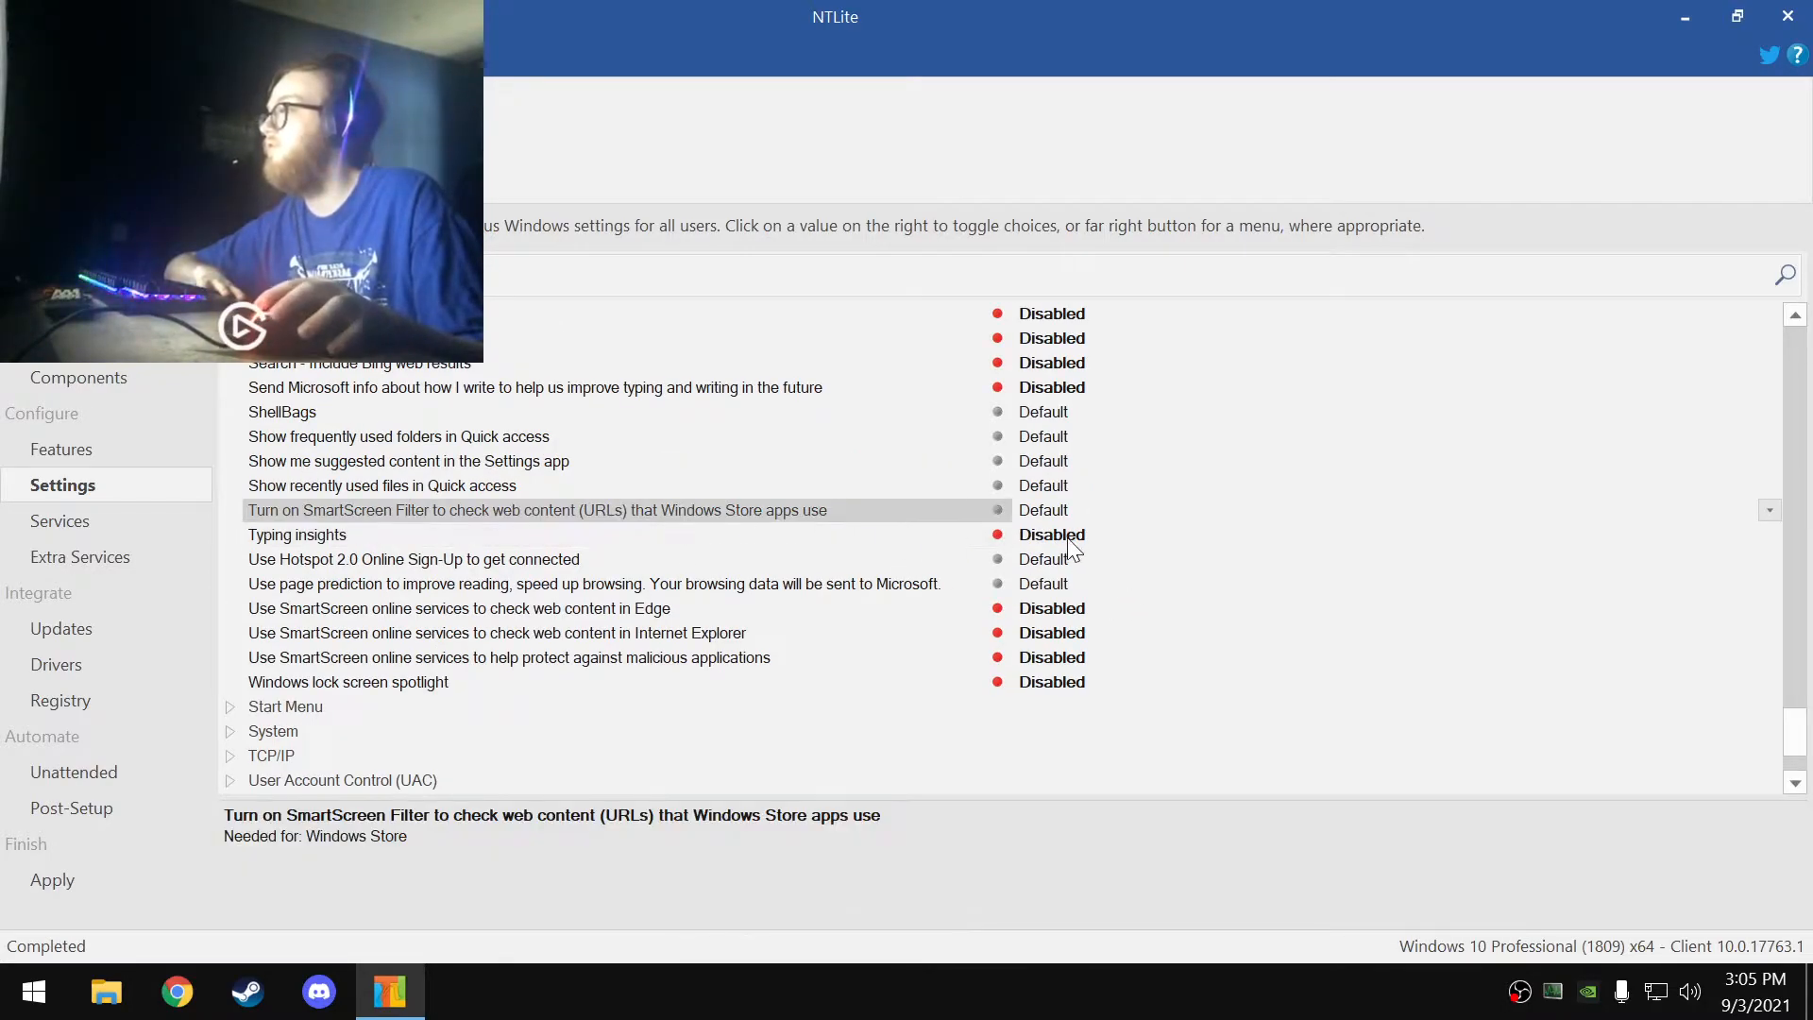
left_click(1043, 511)
- Disable recently used files and frequently used folders in Quick access, plus suggested content in the Settings app
left_click(465, 488)
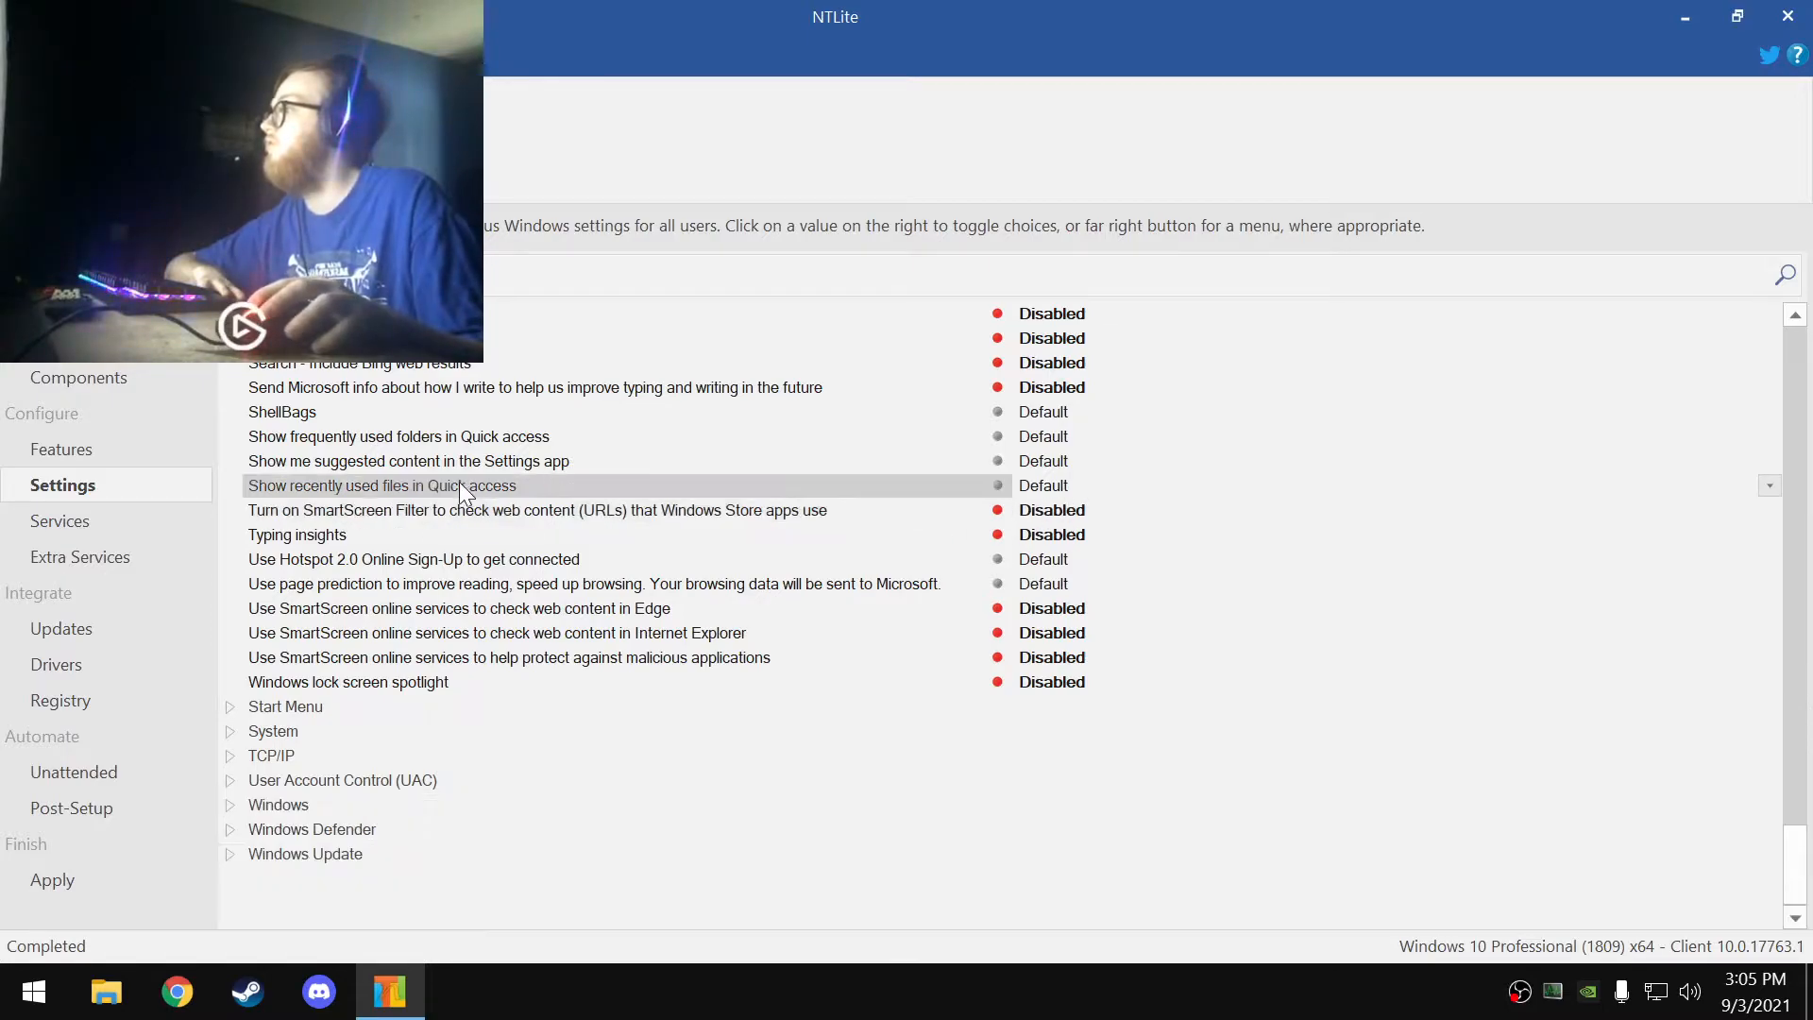
left_click(1039, 486)
left_click(427, 461)
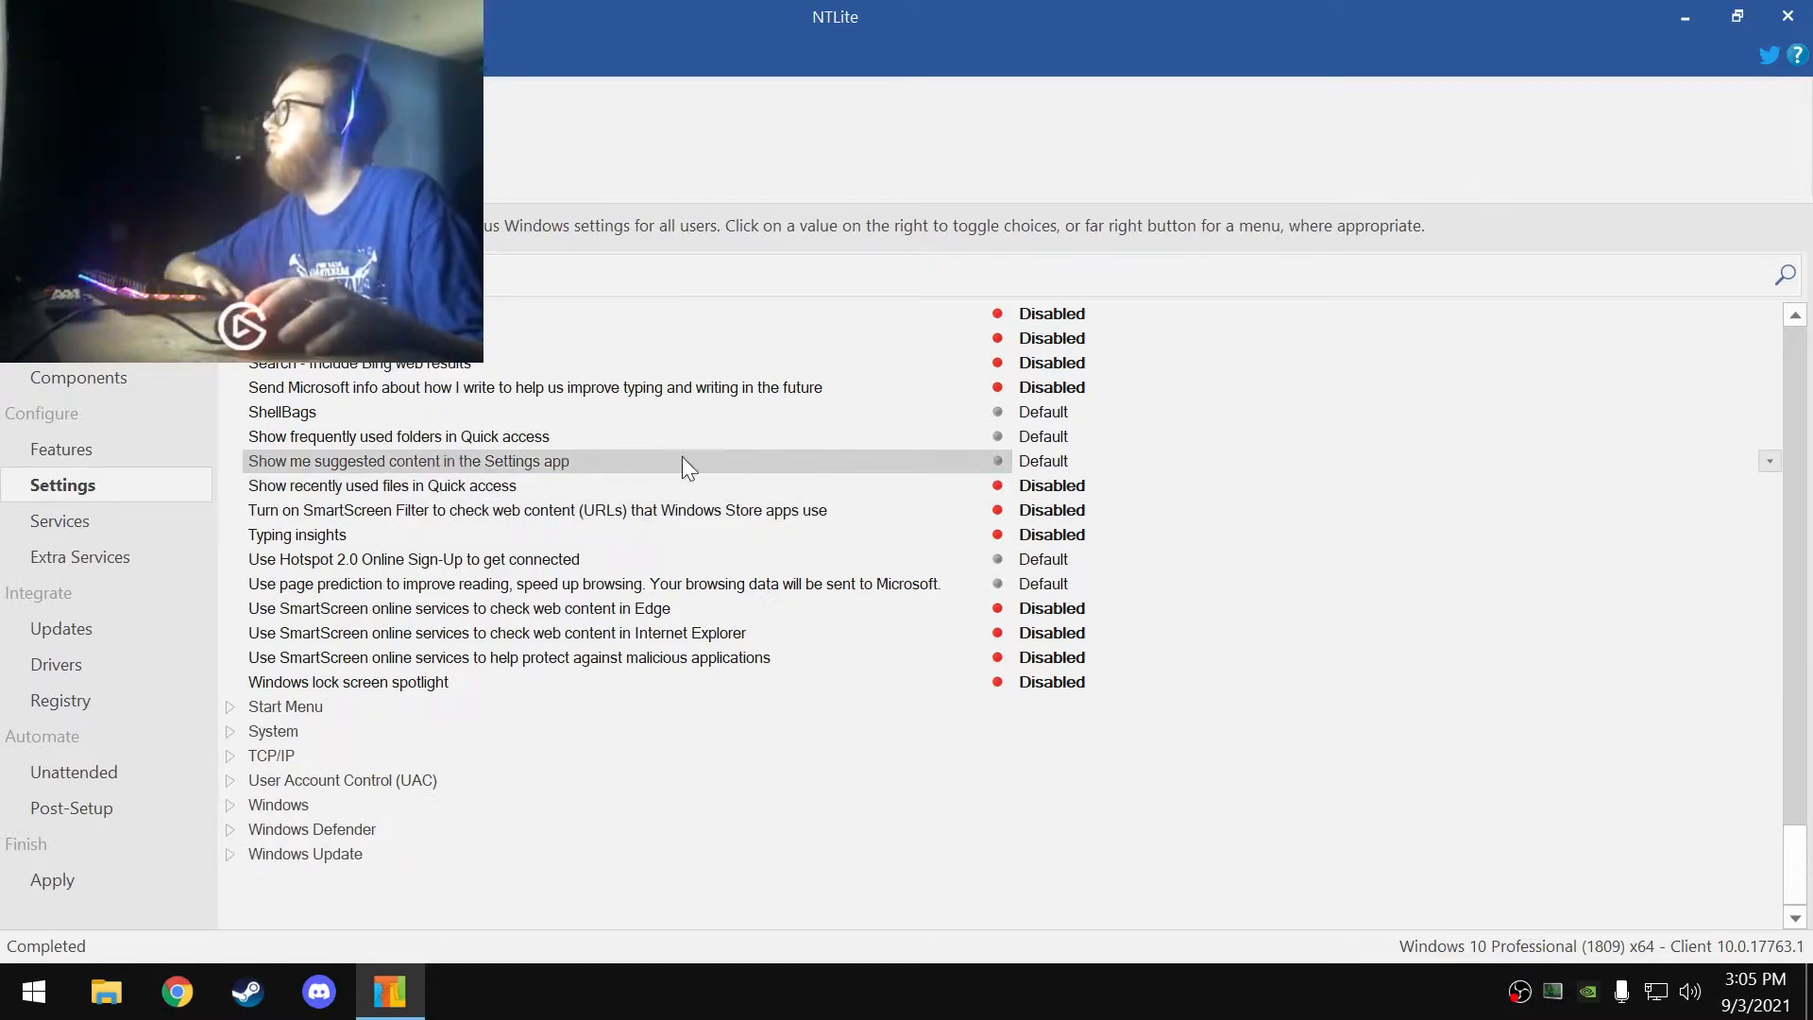
left_click(1038, 461)
left_click(433, 437)
left_click(1038, 436)
left_click(249, 413)
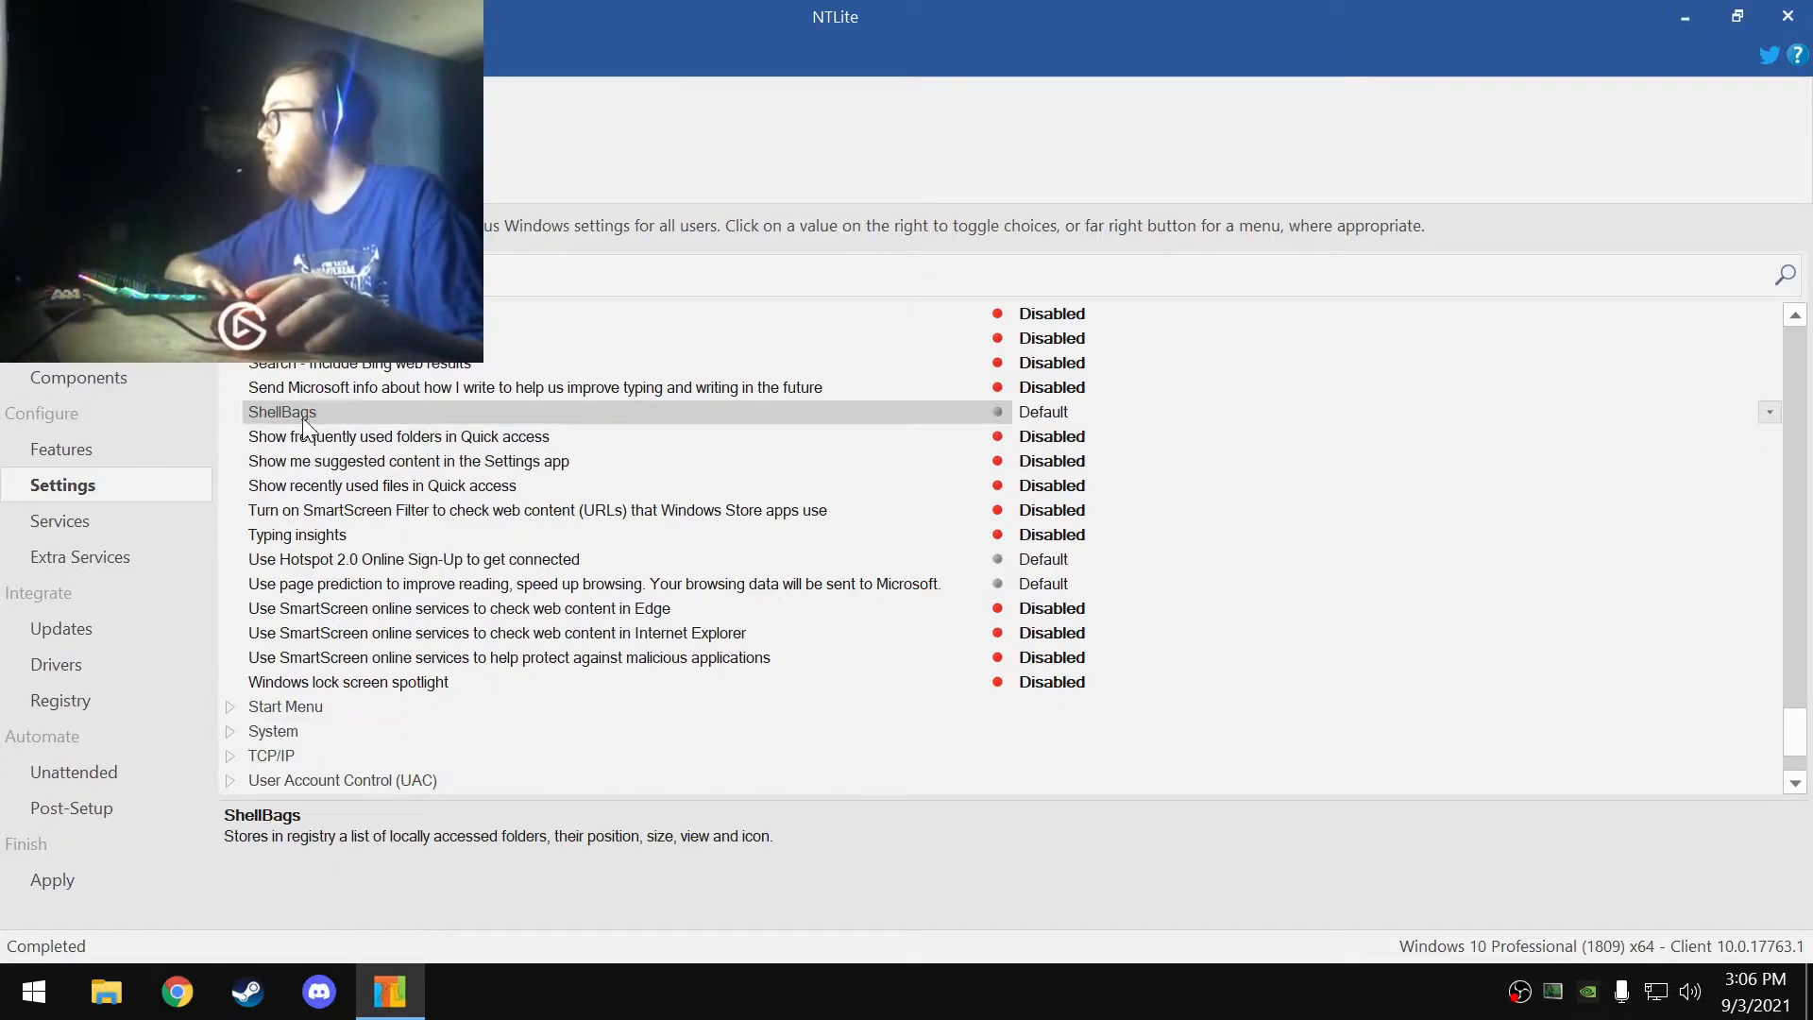
- In the Privacy group, disable app access to Call history and Appointments
scroll(321, 548, "down", 1)
scroll(326, 566, "up", 5)
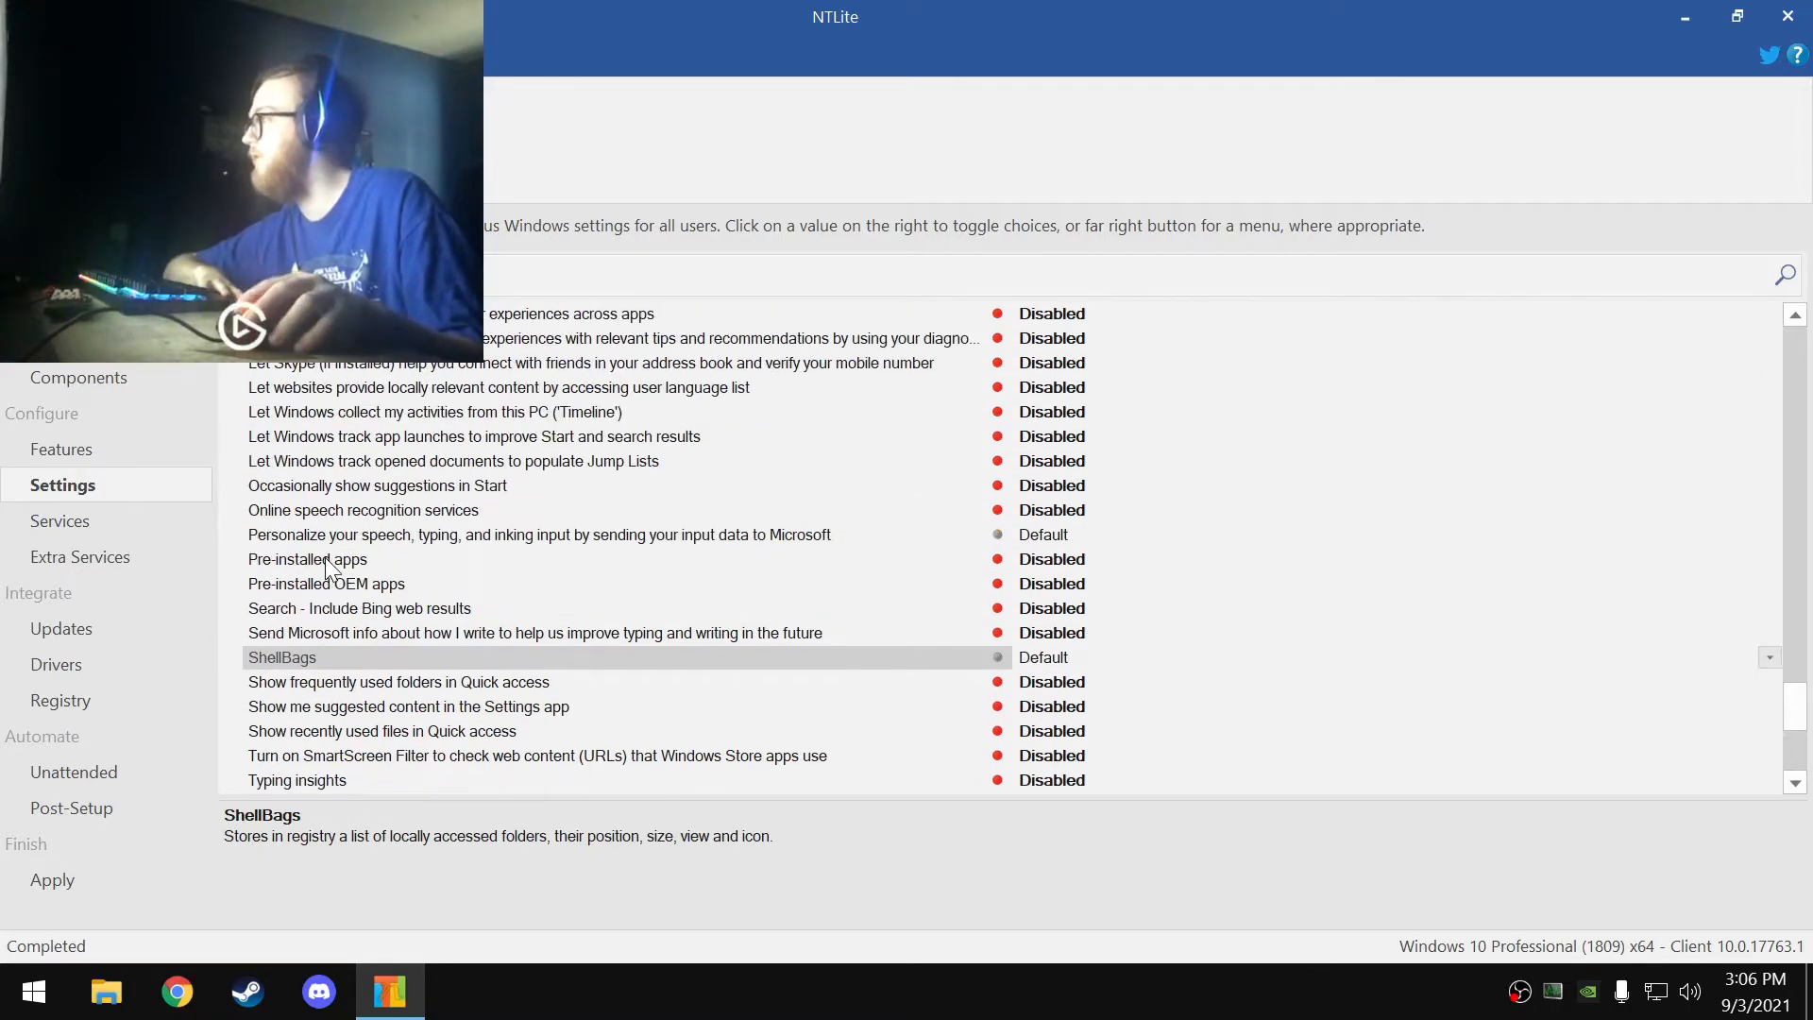
scroll(326, 567, "up", 15)
scroll(340, 562, "down", 2)
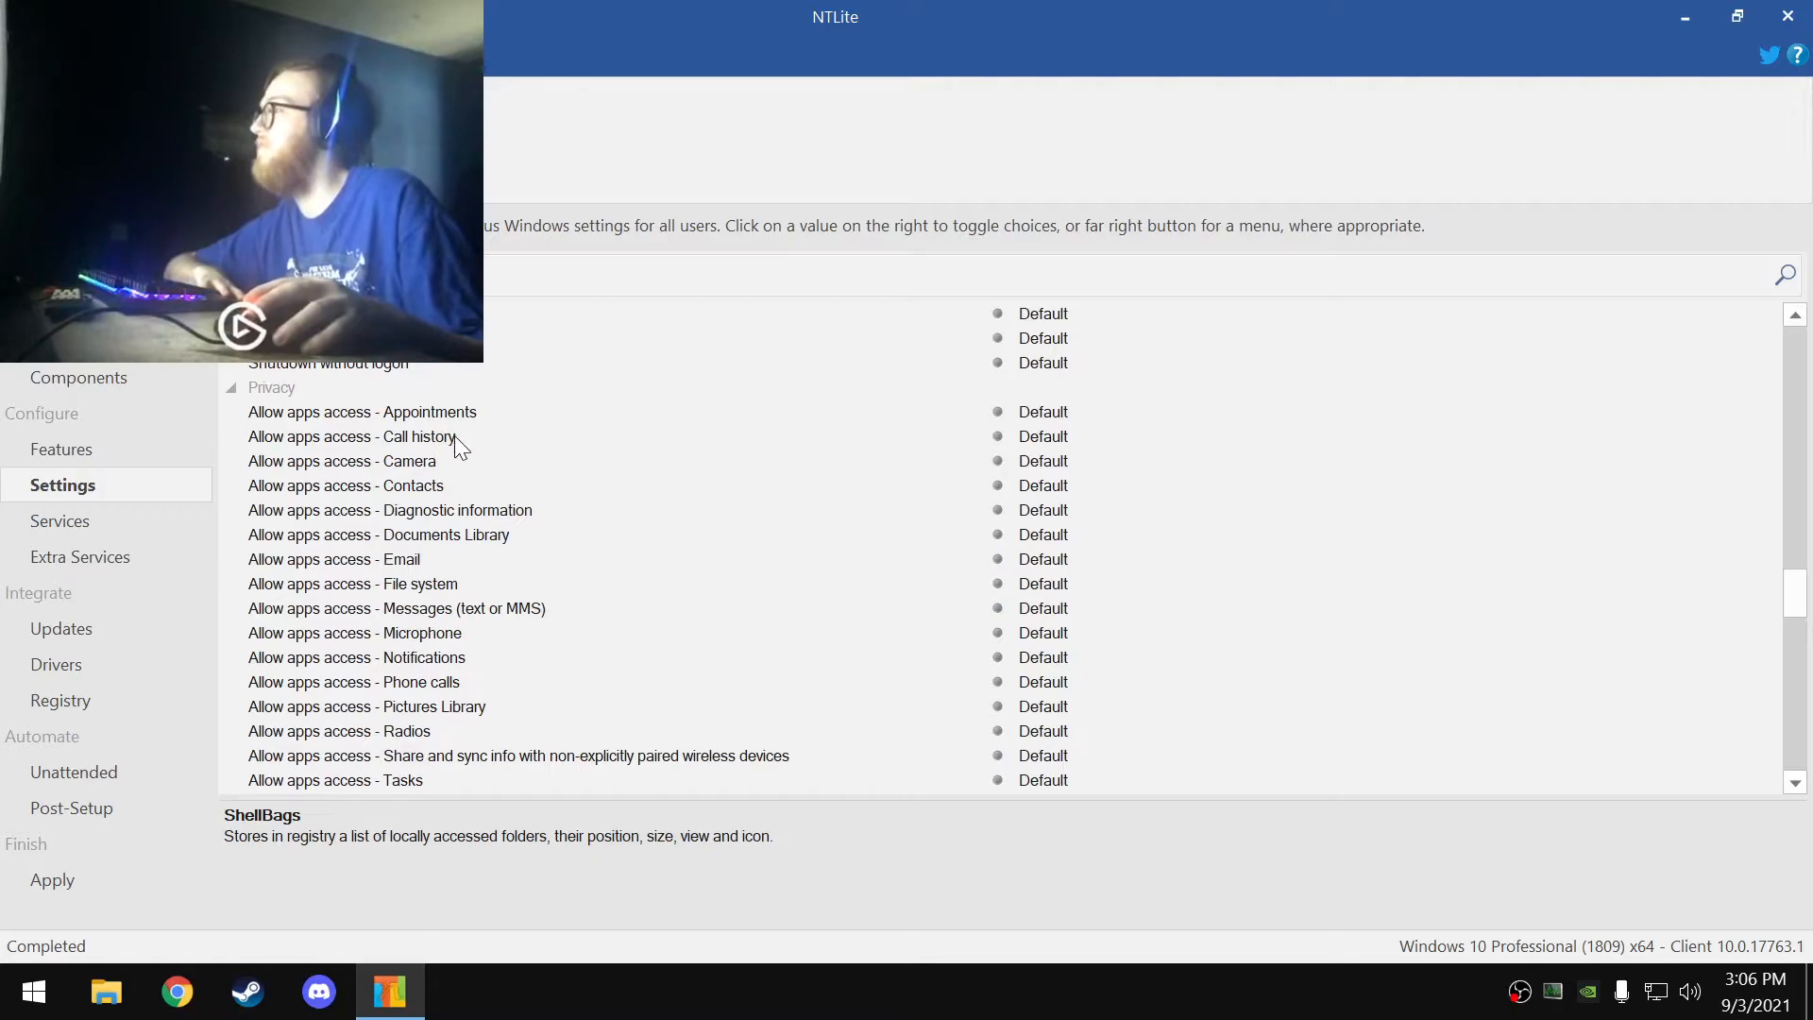
left_click(454, 438)
left_click(456, 436)
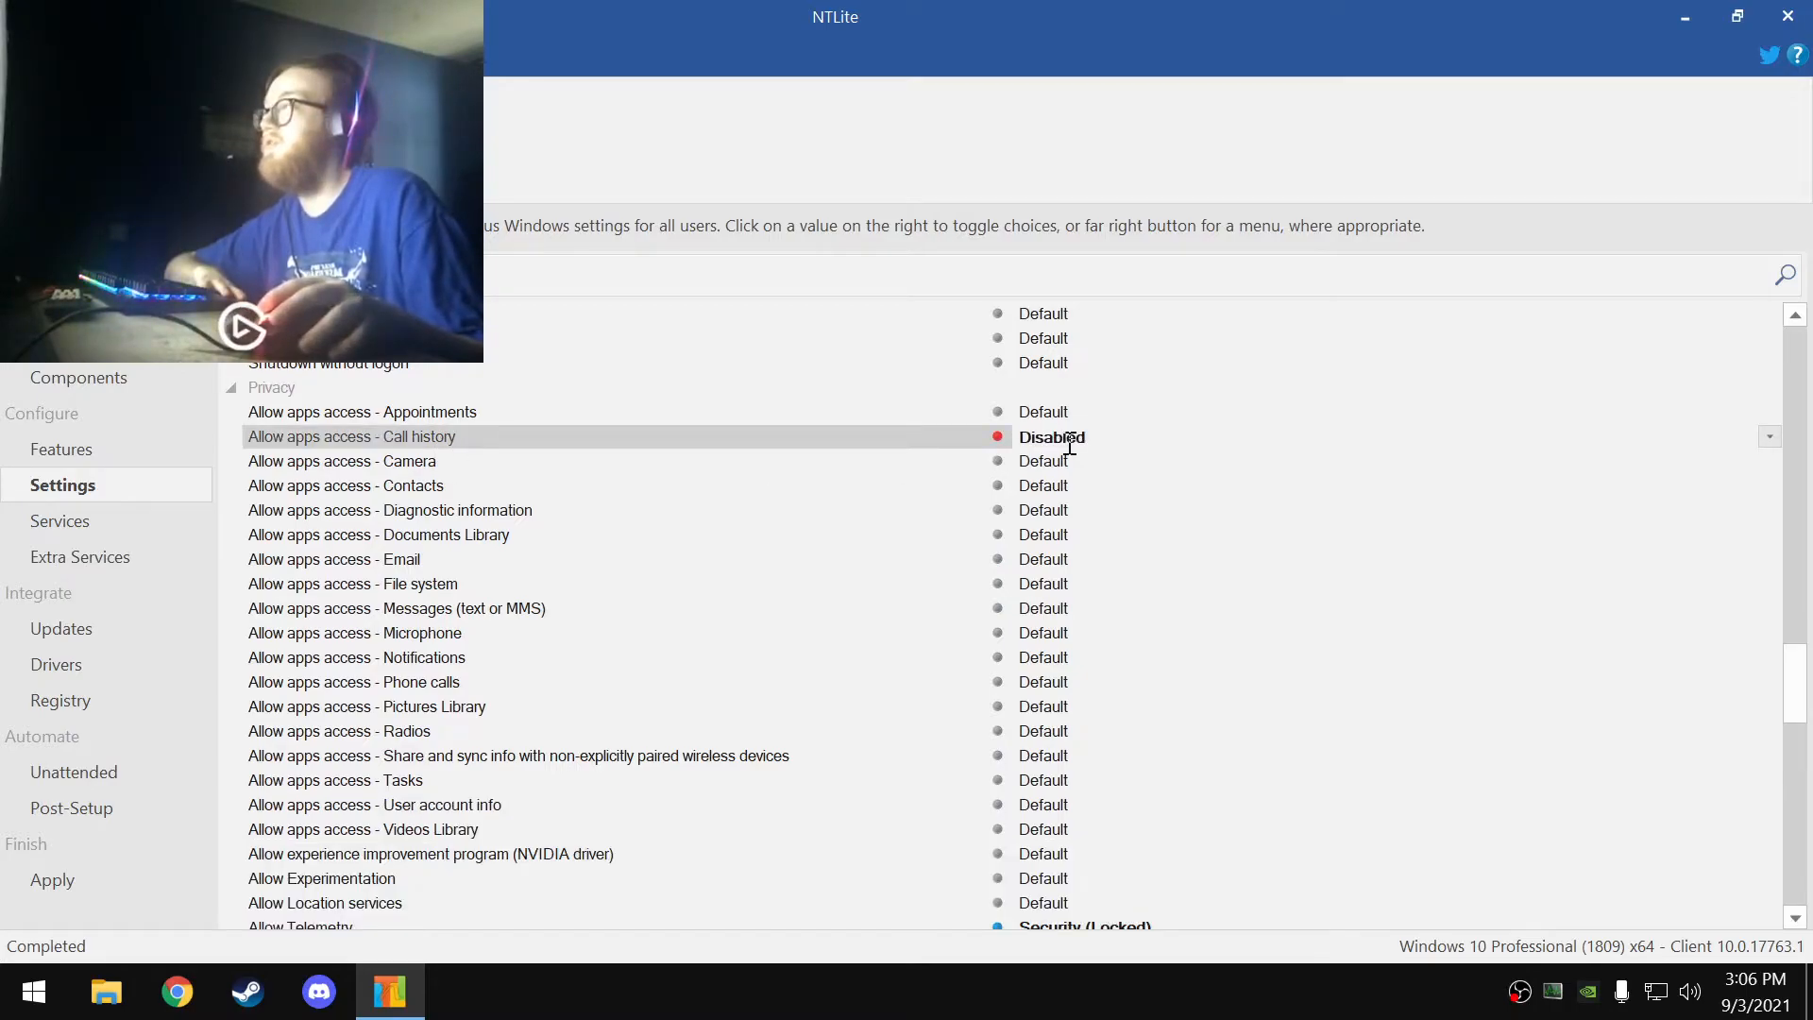
left_click(459, 415)
left_click(1082, 410)
- Disable app access to Camera, Contacts and Diagnostic information
left_click(491, 463)
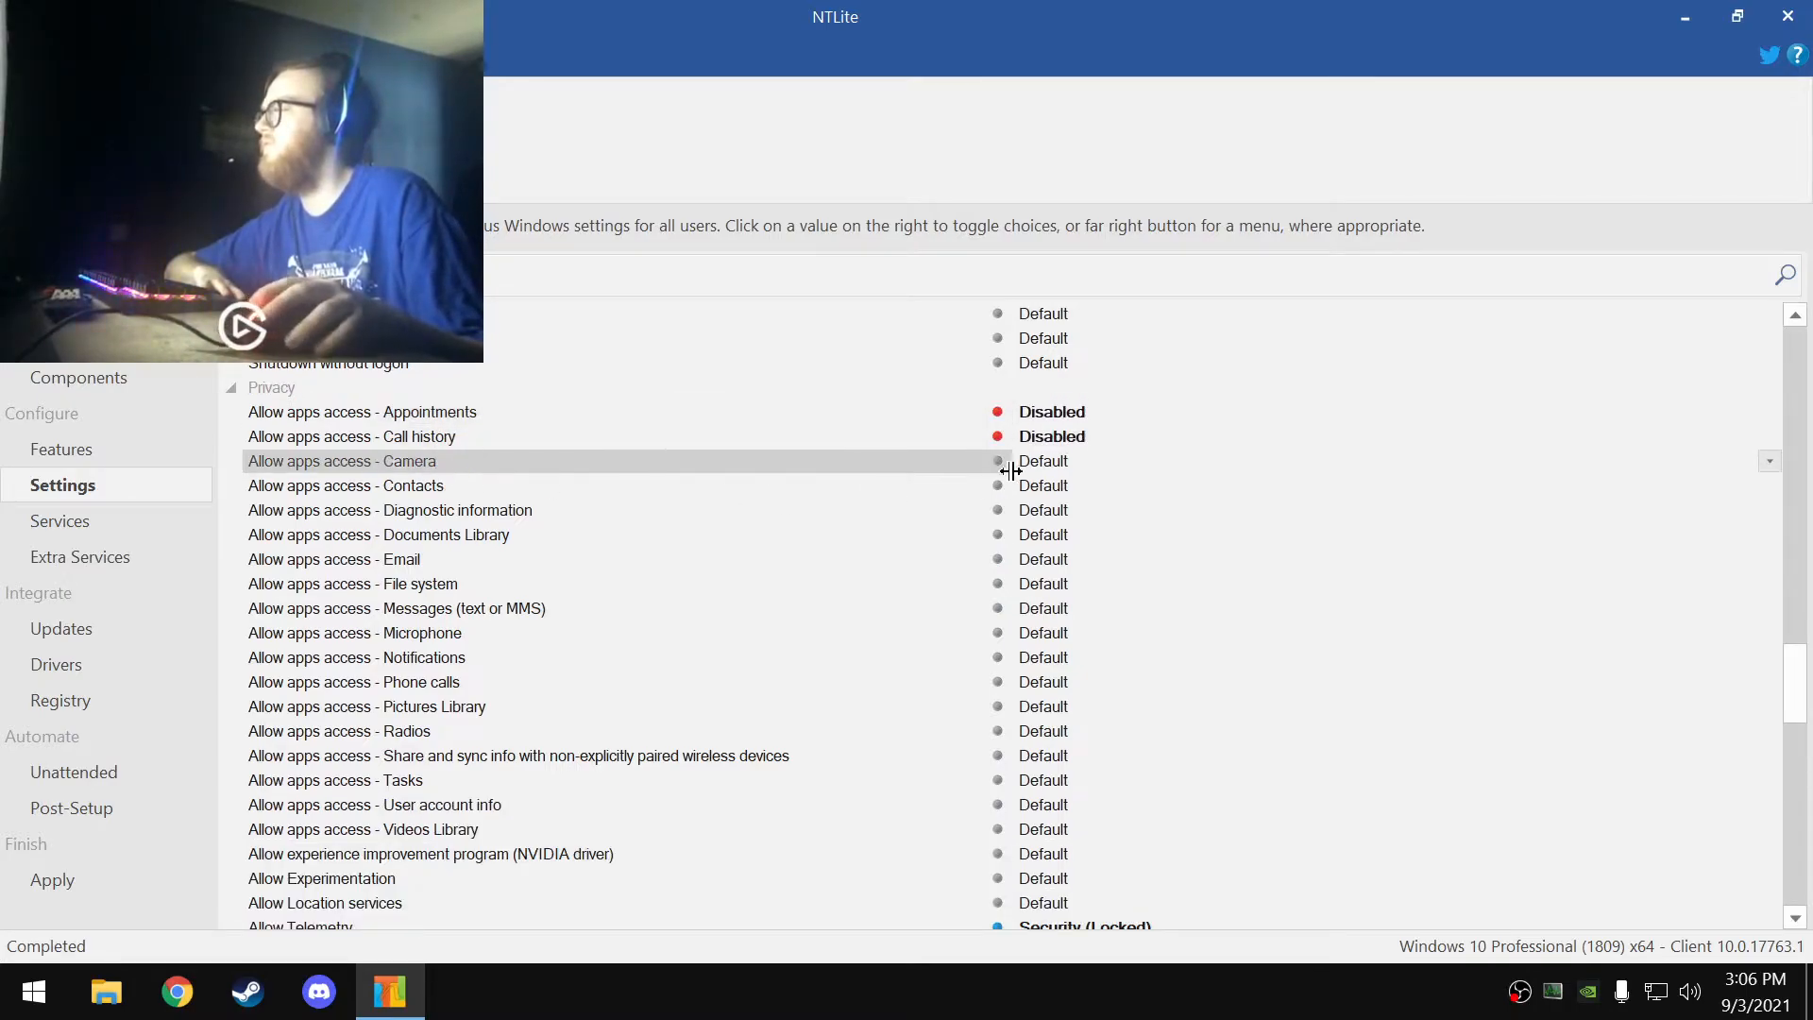
left_click(1036, 460)
left_click(1038, 487)
left_click(1038, 488)
left_click(1074, 510)
left_click(1077, 510)
left_click(1043, 535)
left_click(1027, 534)
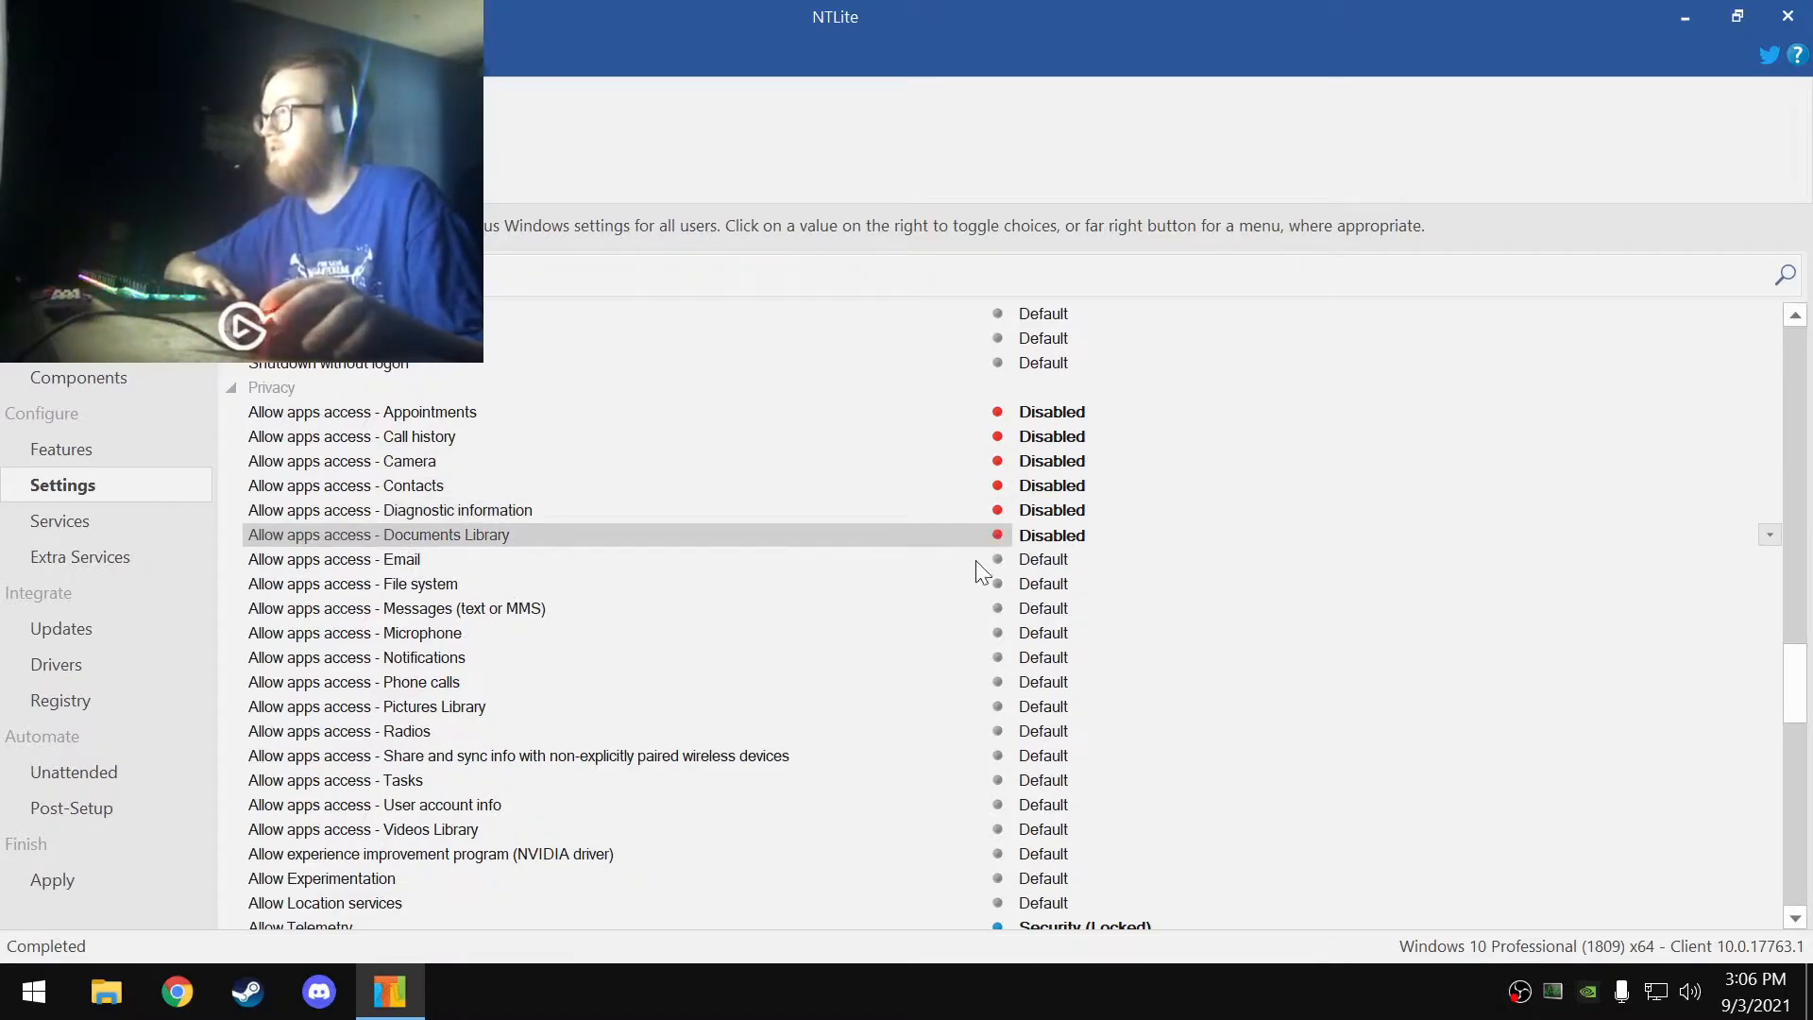
left_click(1101, 537)
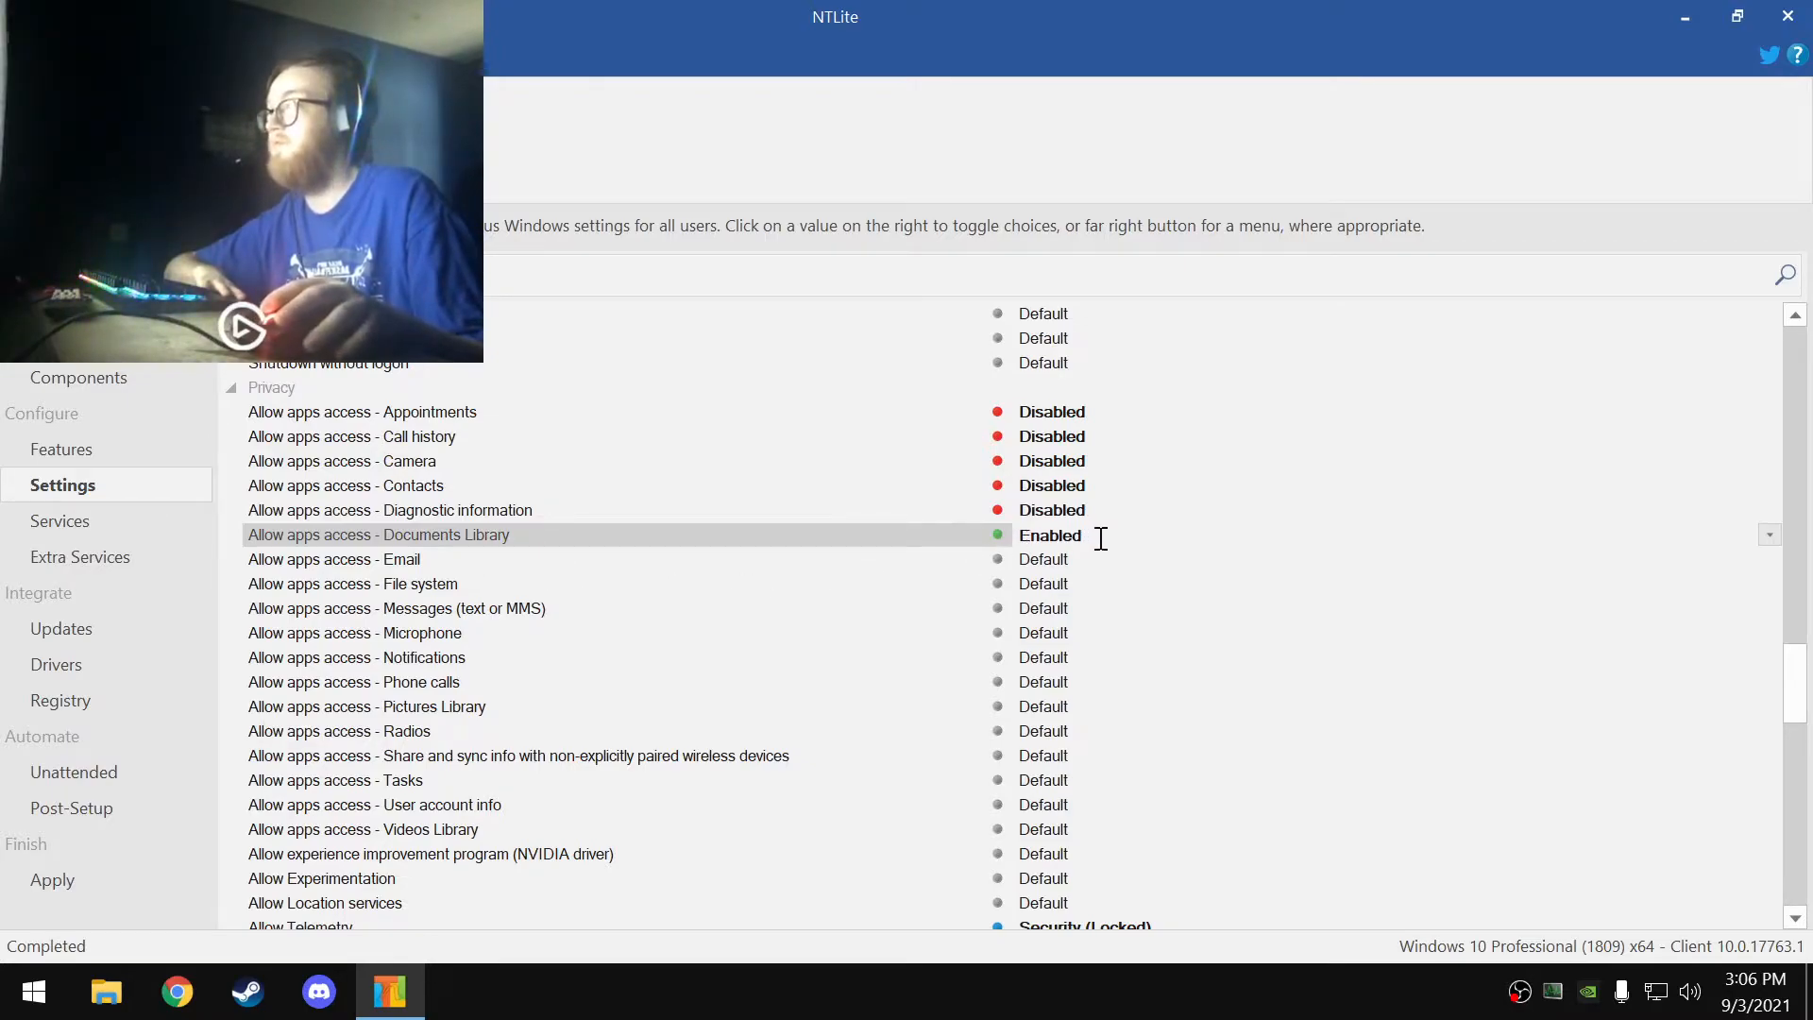
- Disable app access to Email and to Messages (text or MMS), skipping File system
left_click(416, 562)
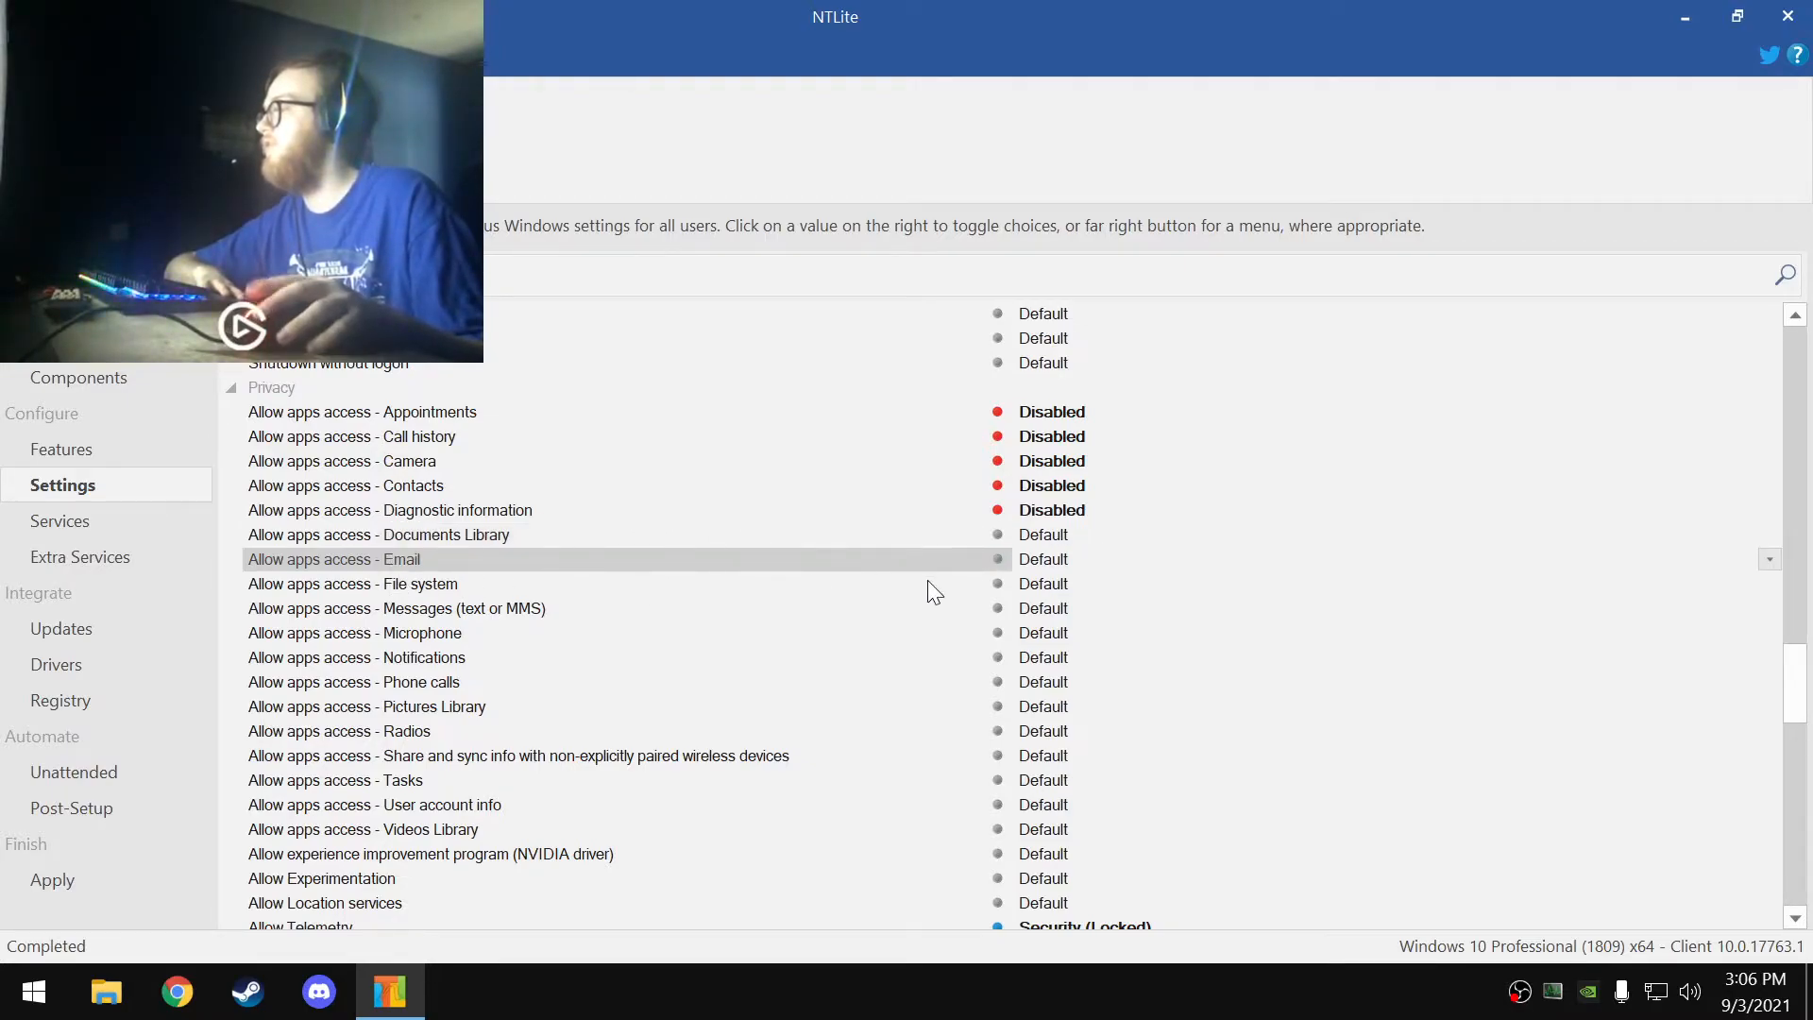
left_click(1064, 562)
left_click(441, 589)
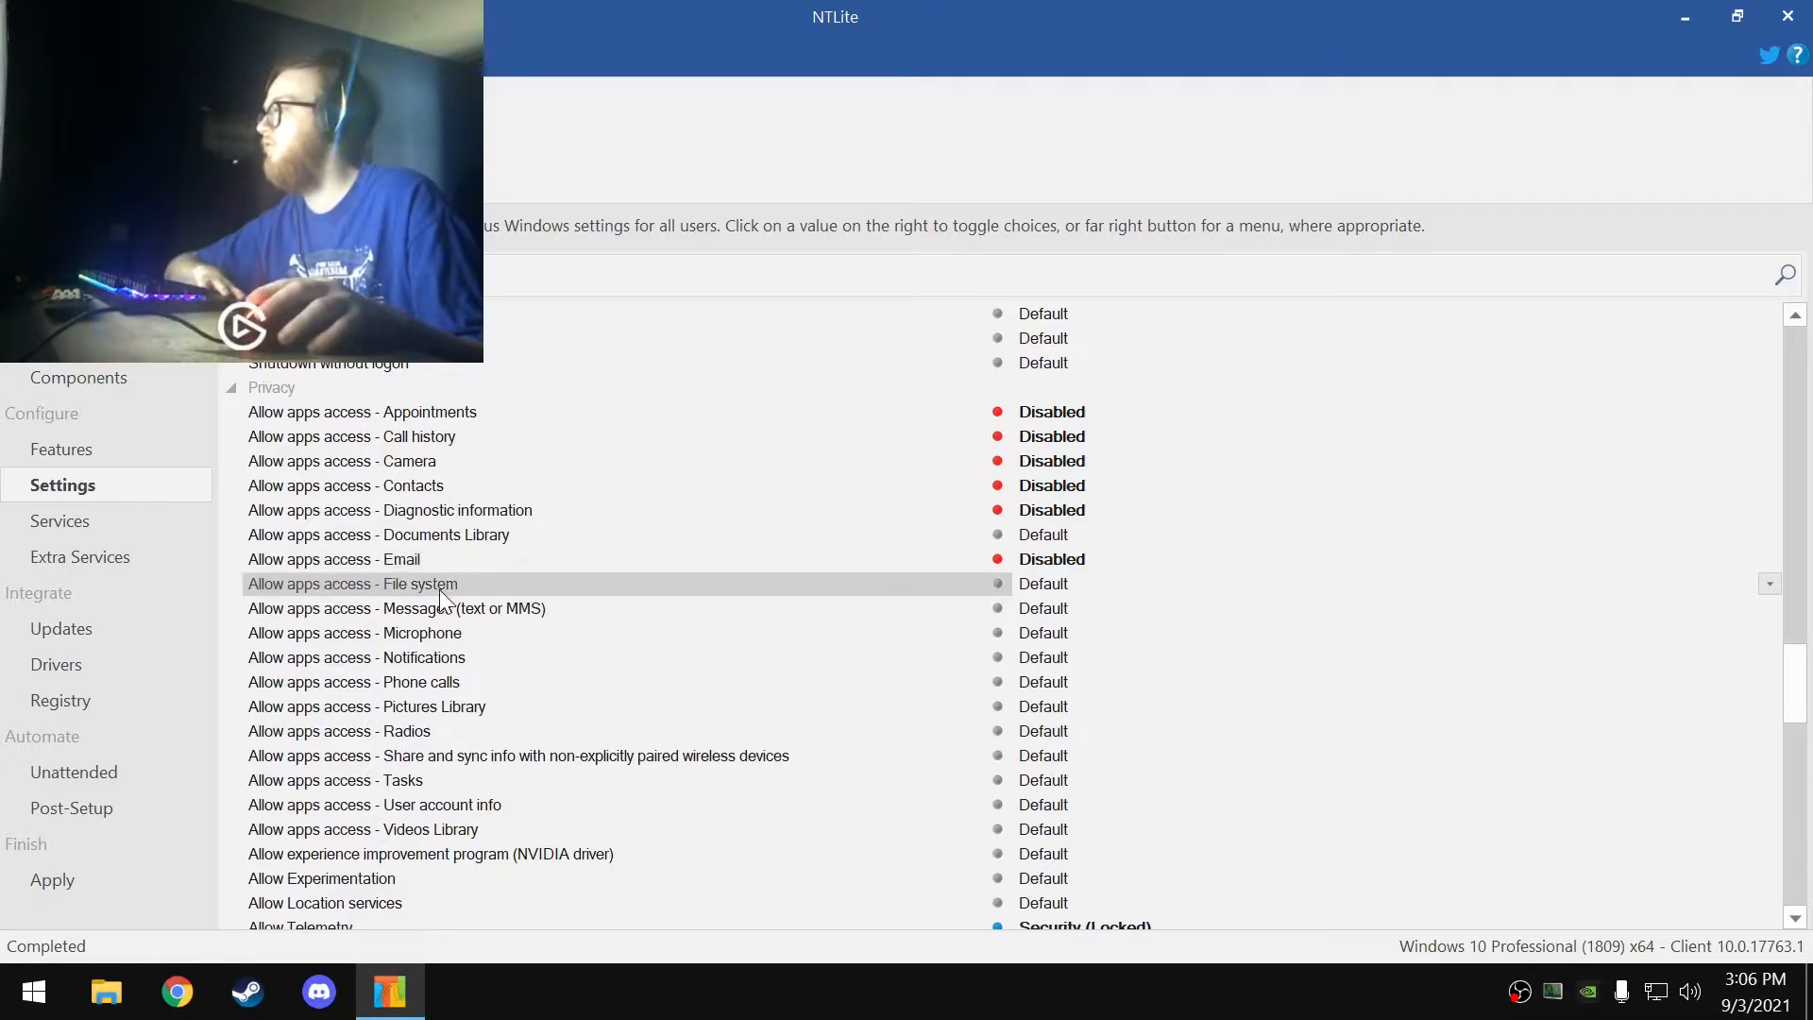
left_click(486, 609)
left_click(1043, 610)
- Disable app access to Notifications and Phone calls, skipping Microphone
left_click(440, 636)
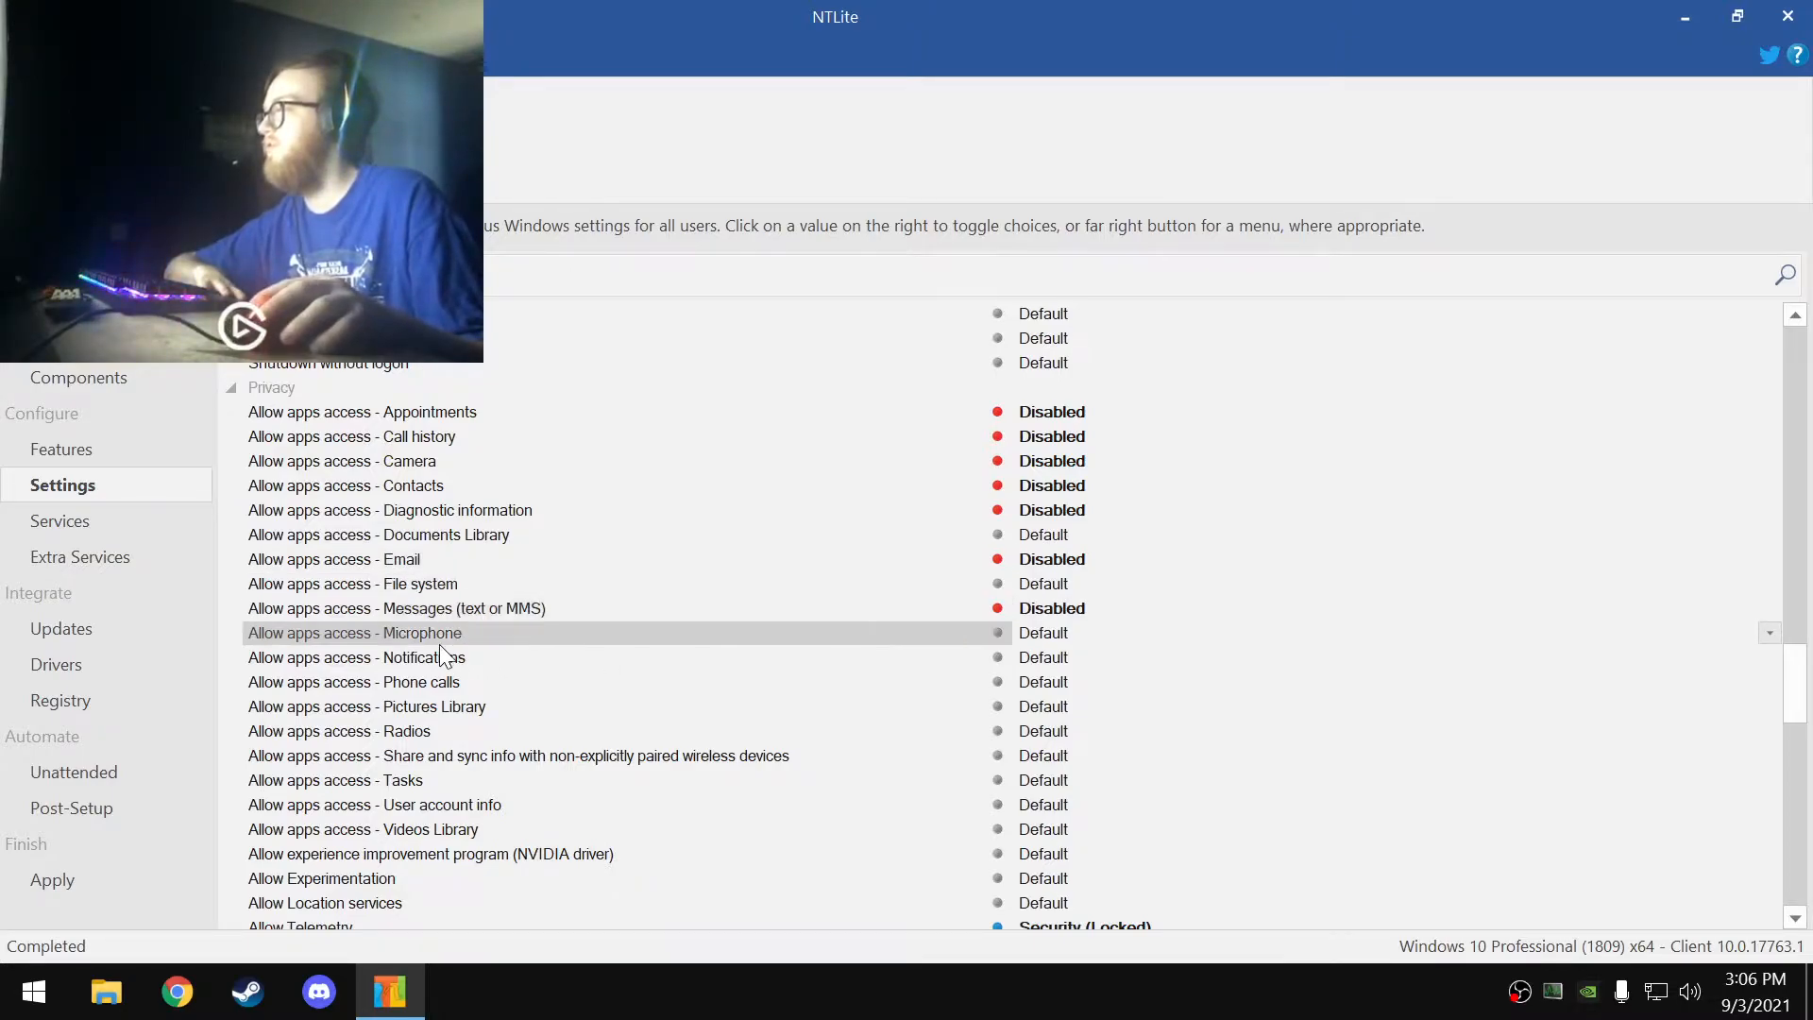
left_click(447, 661)
left_click(1055, 651)
left_click(442, 680)
left_click(1114, 683)
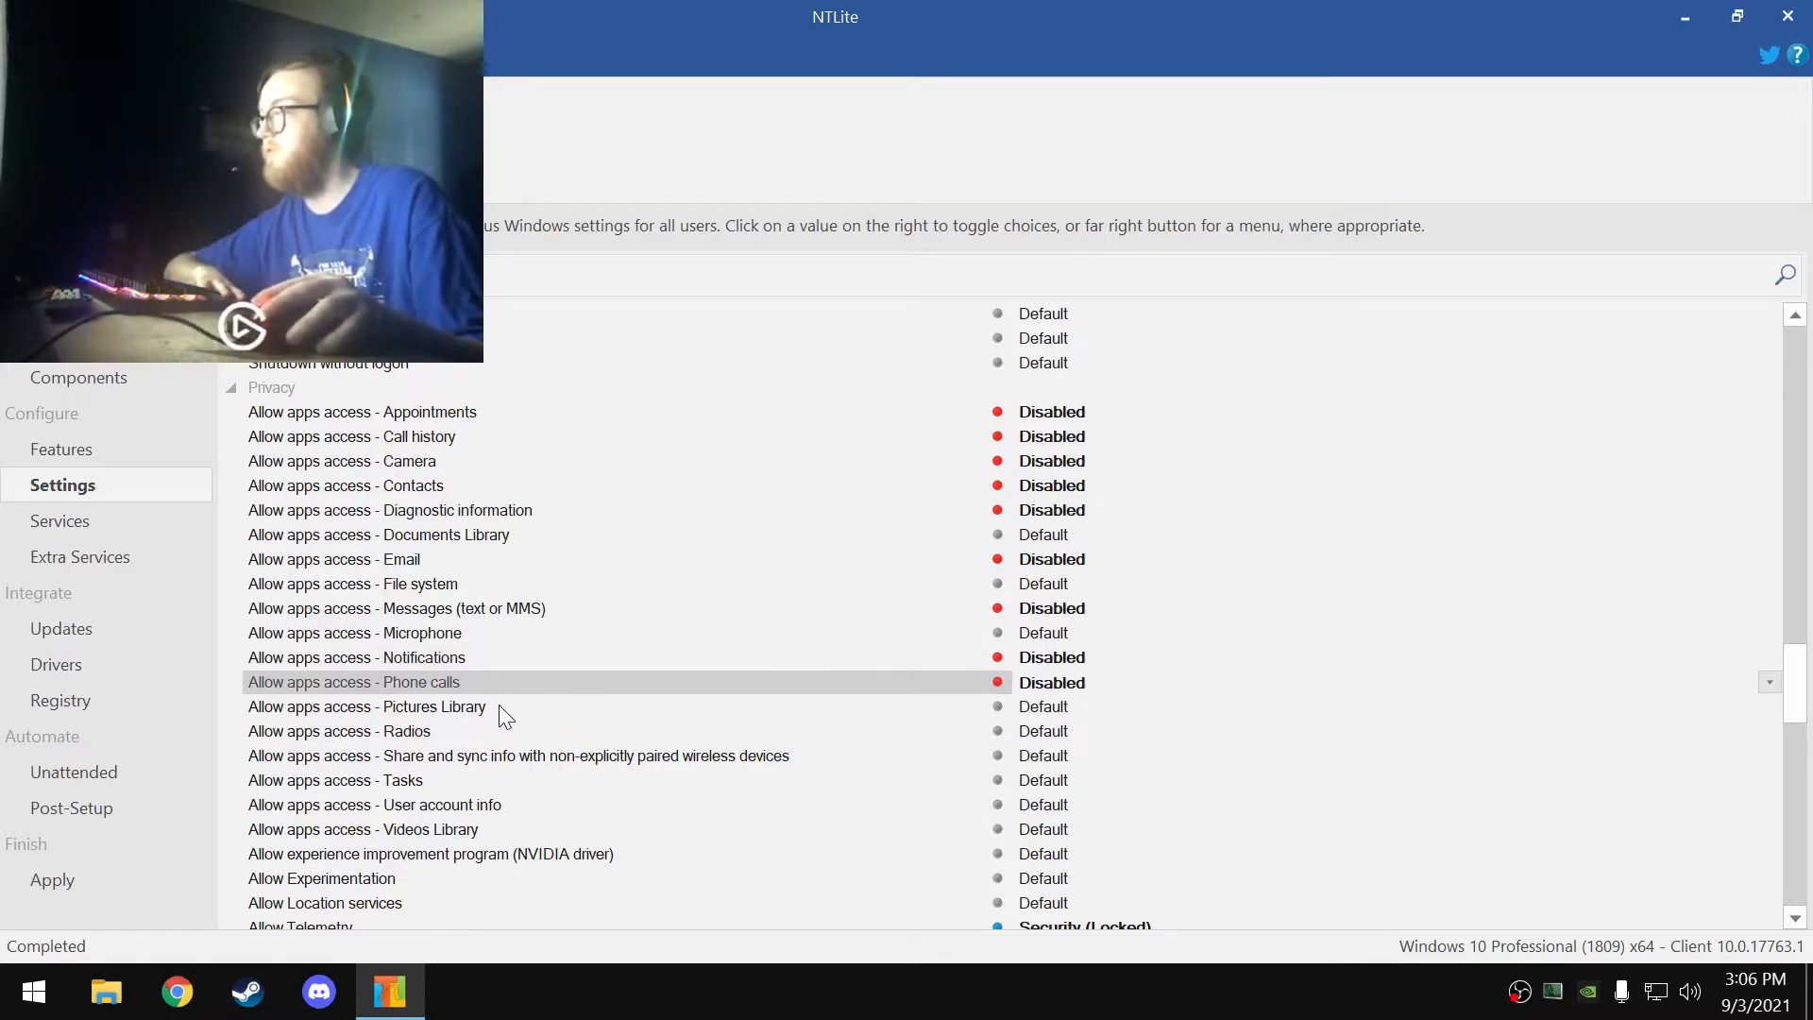
- Disable app access to the Pictures Library and Radios
left_click(503, 708)
left_click(1090, 705)
left_click(404, 735)
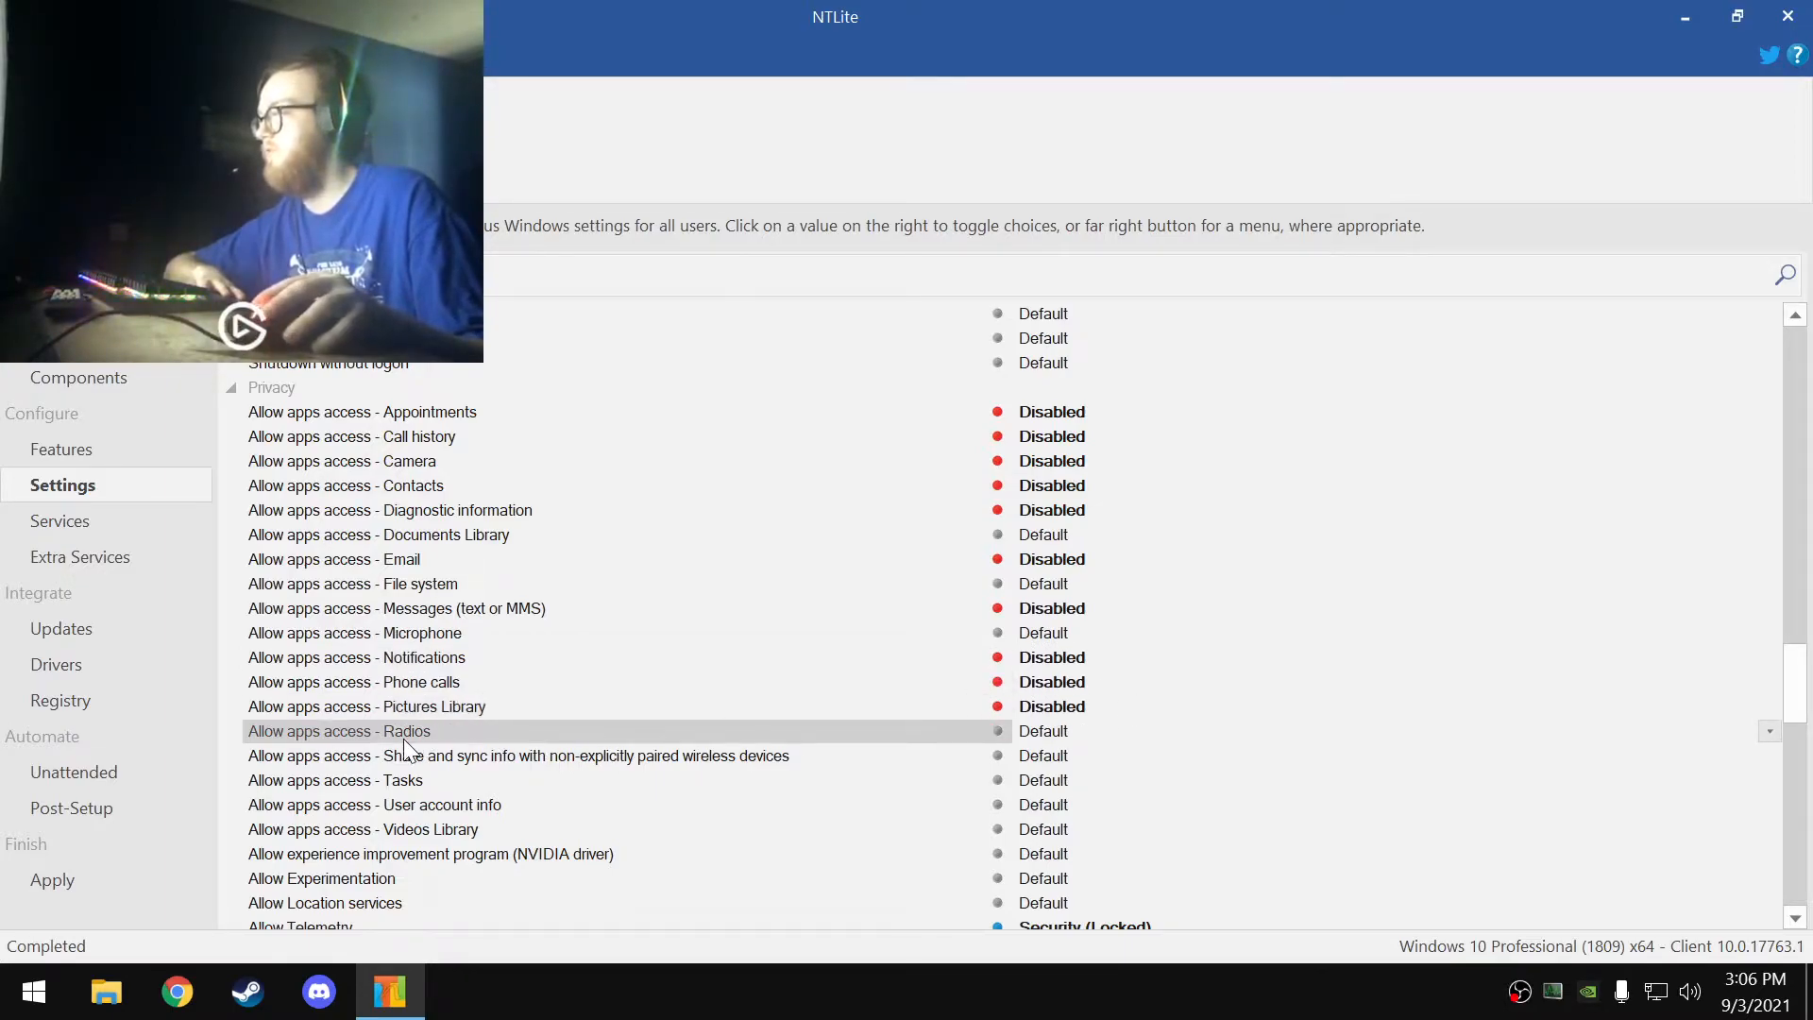
left_click(1066, 731)
left_click(912, 710)
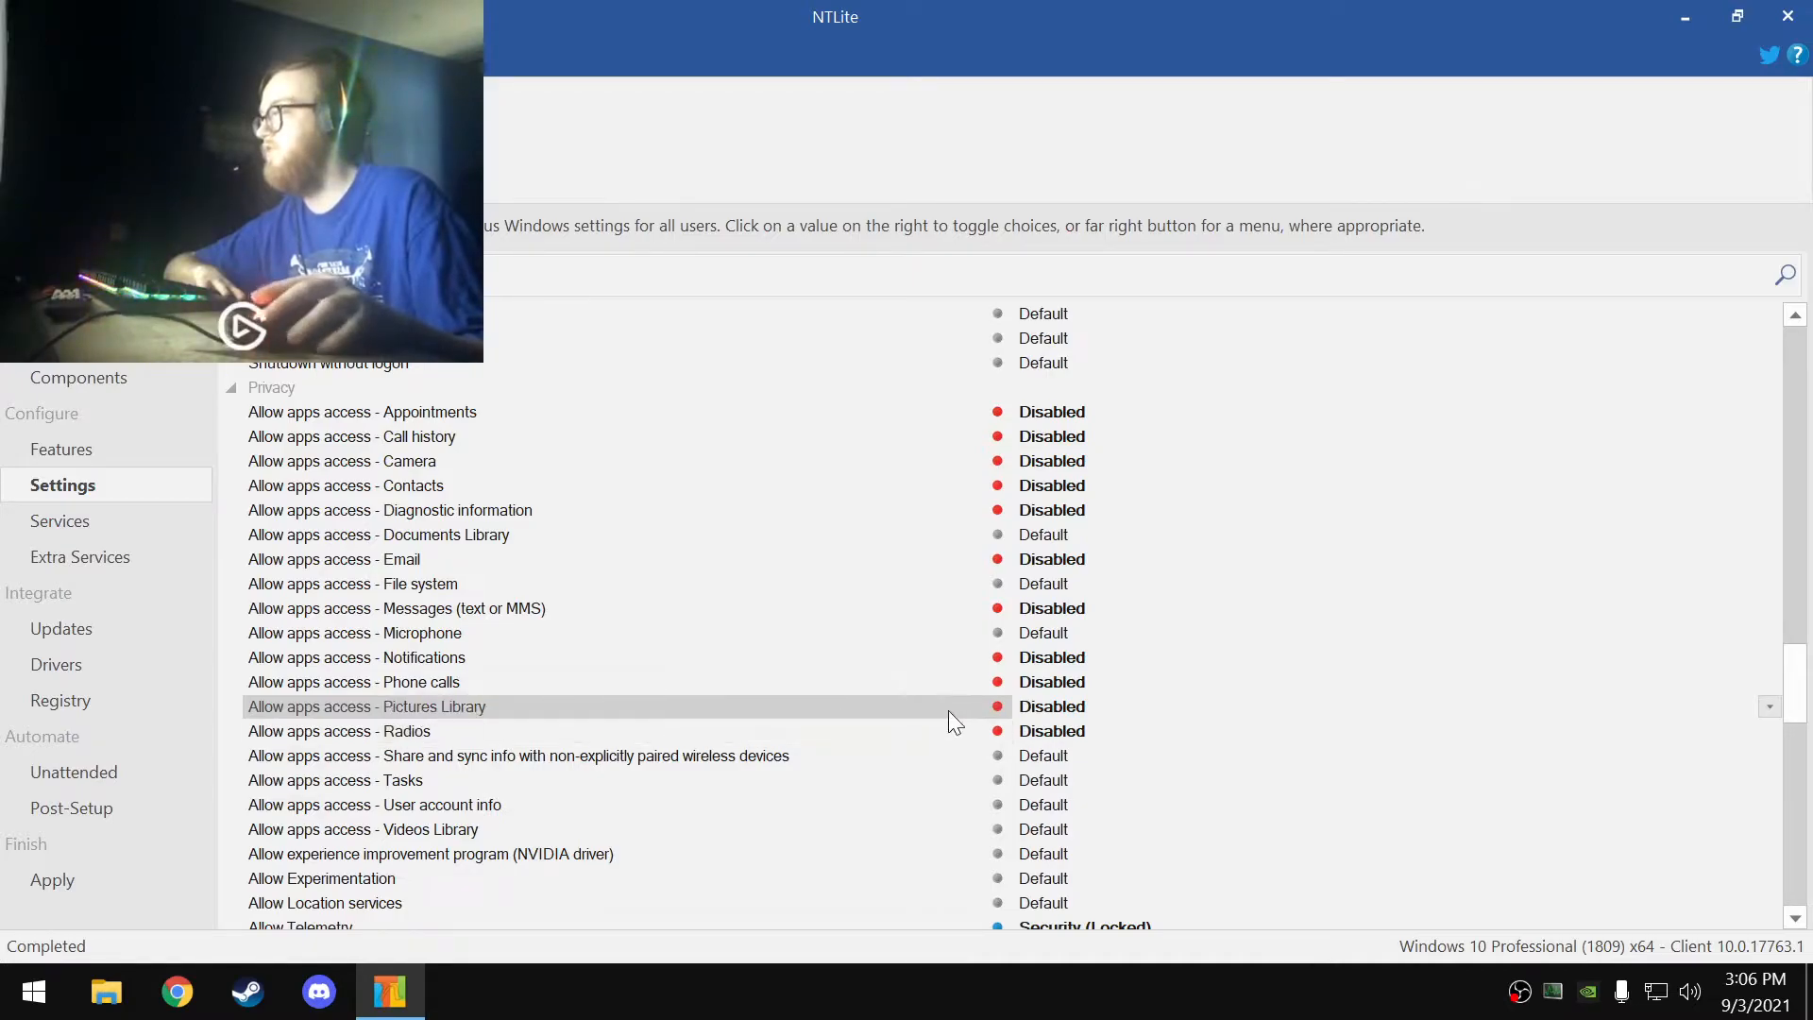
- Return app access to the Pictures Library to Default and disable sharing and syncing info with non-explicitly paired wireless devices
left_click(1064, 708)
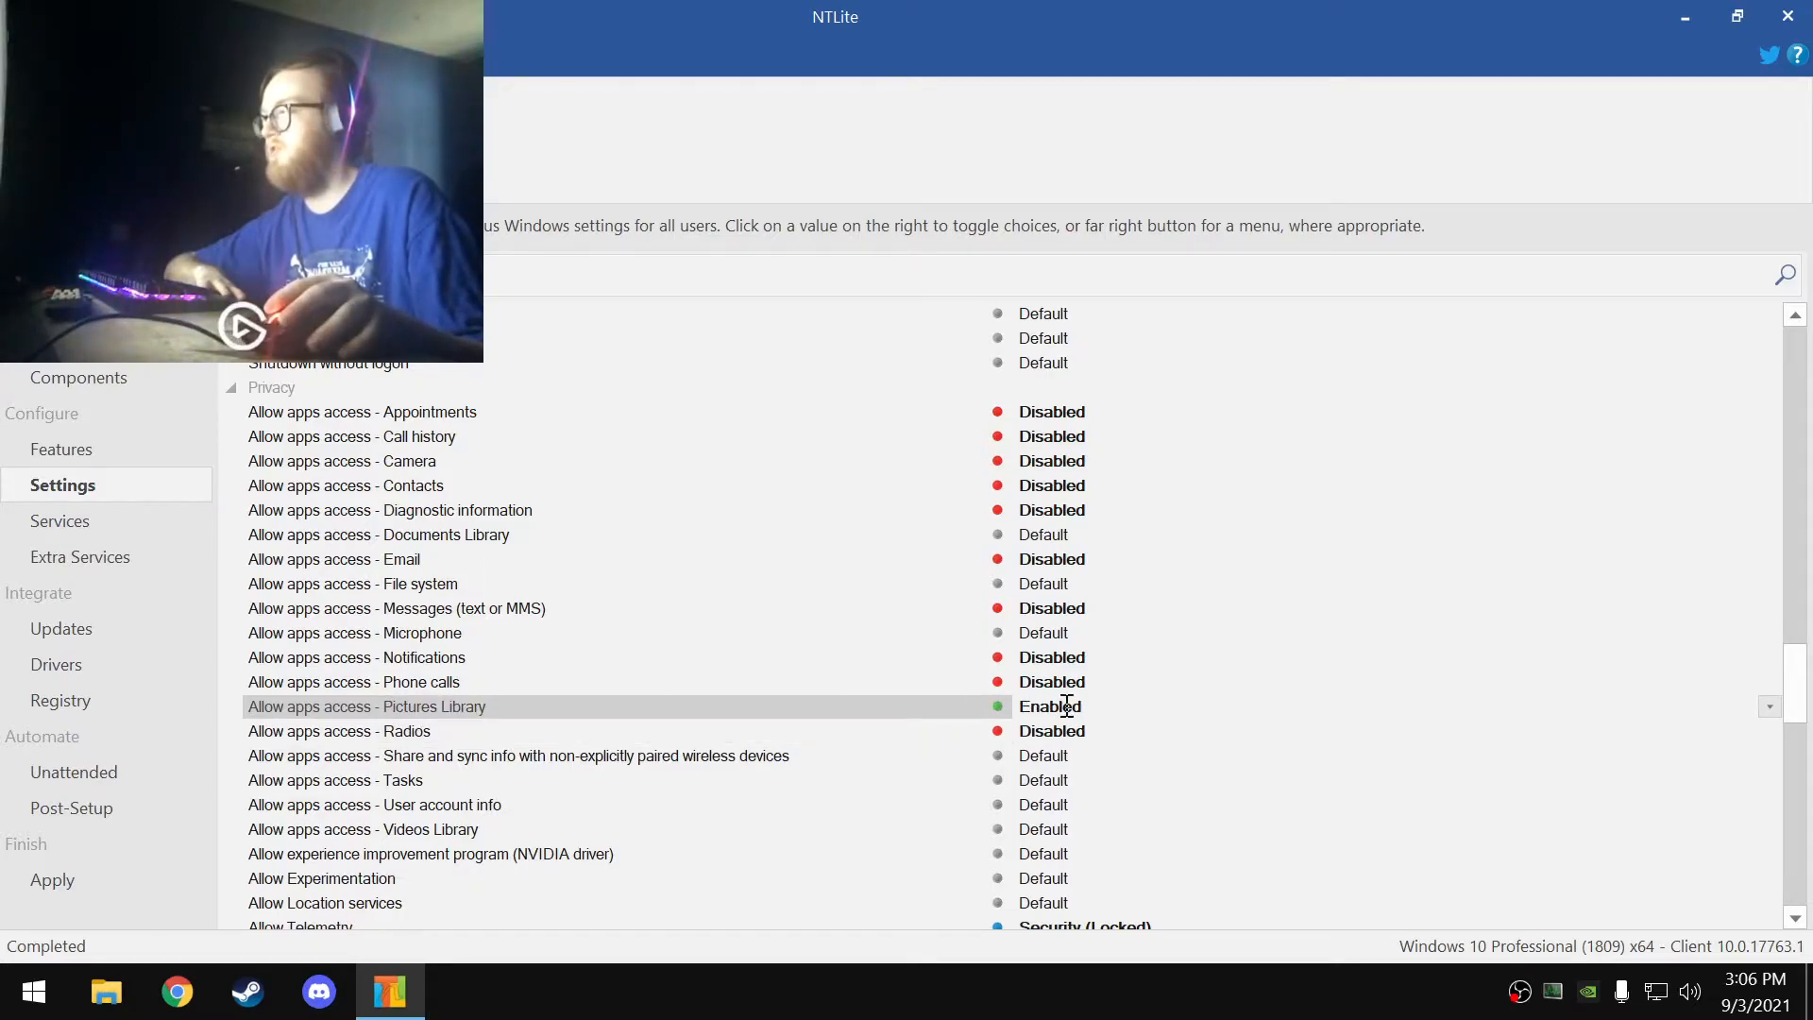
left_click(544, 757)
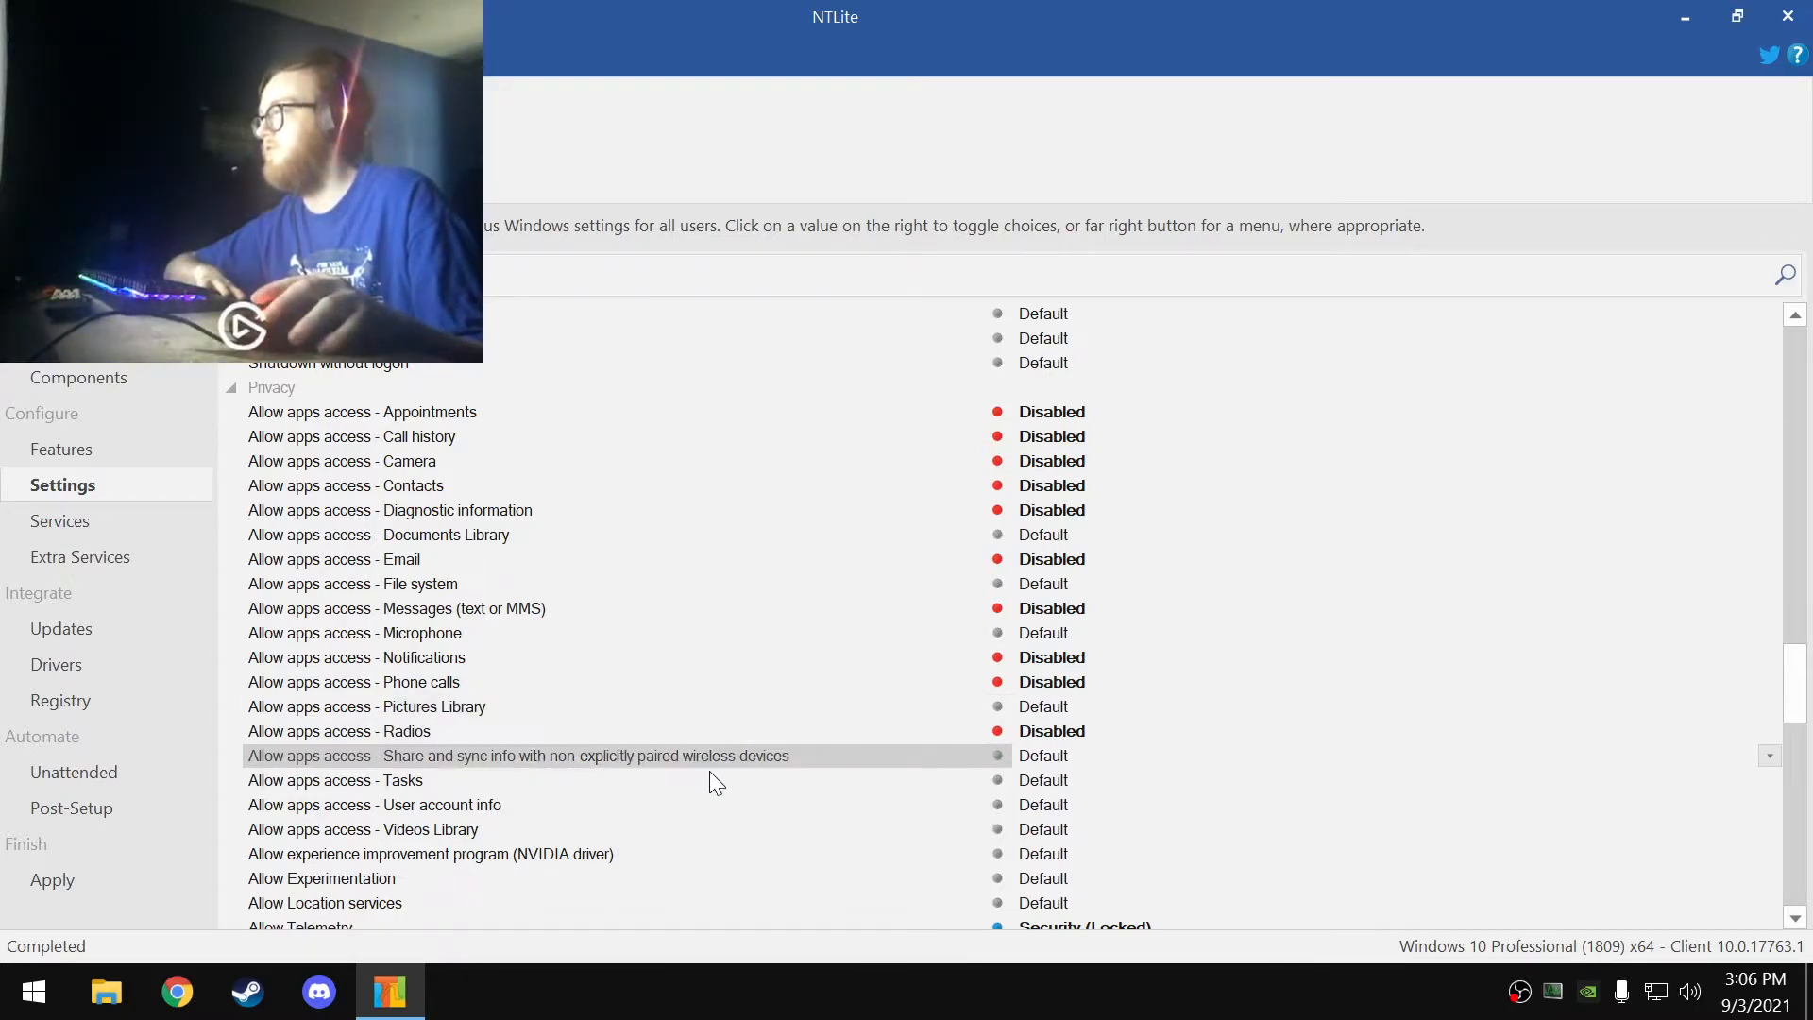
left_click(431, 780)
left_click(461, 806)
left_click(478, 829)
- Disable the NVIDIA driver experience improvement program and Allow Experimentation
left_click(492, 850)
scroll(515, 822, "down", 1)
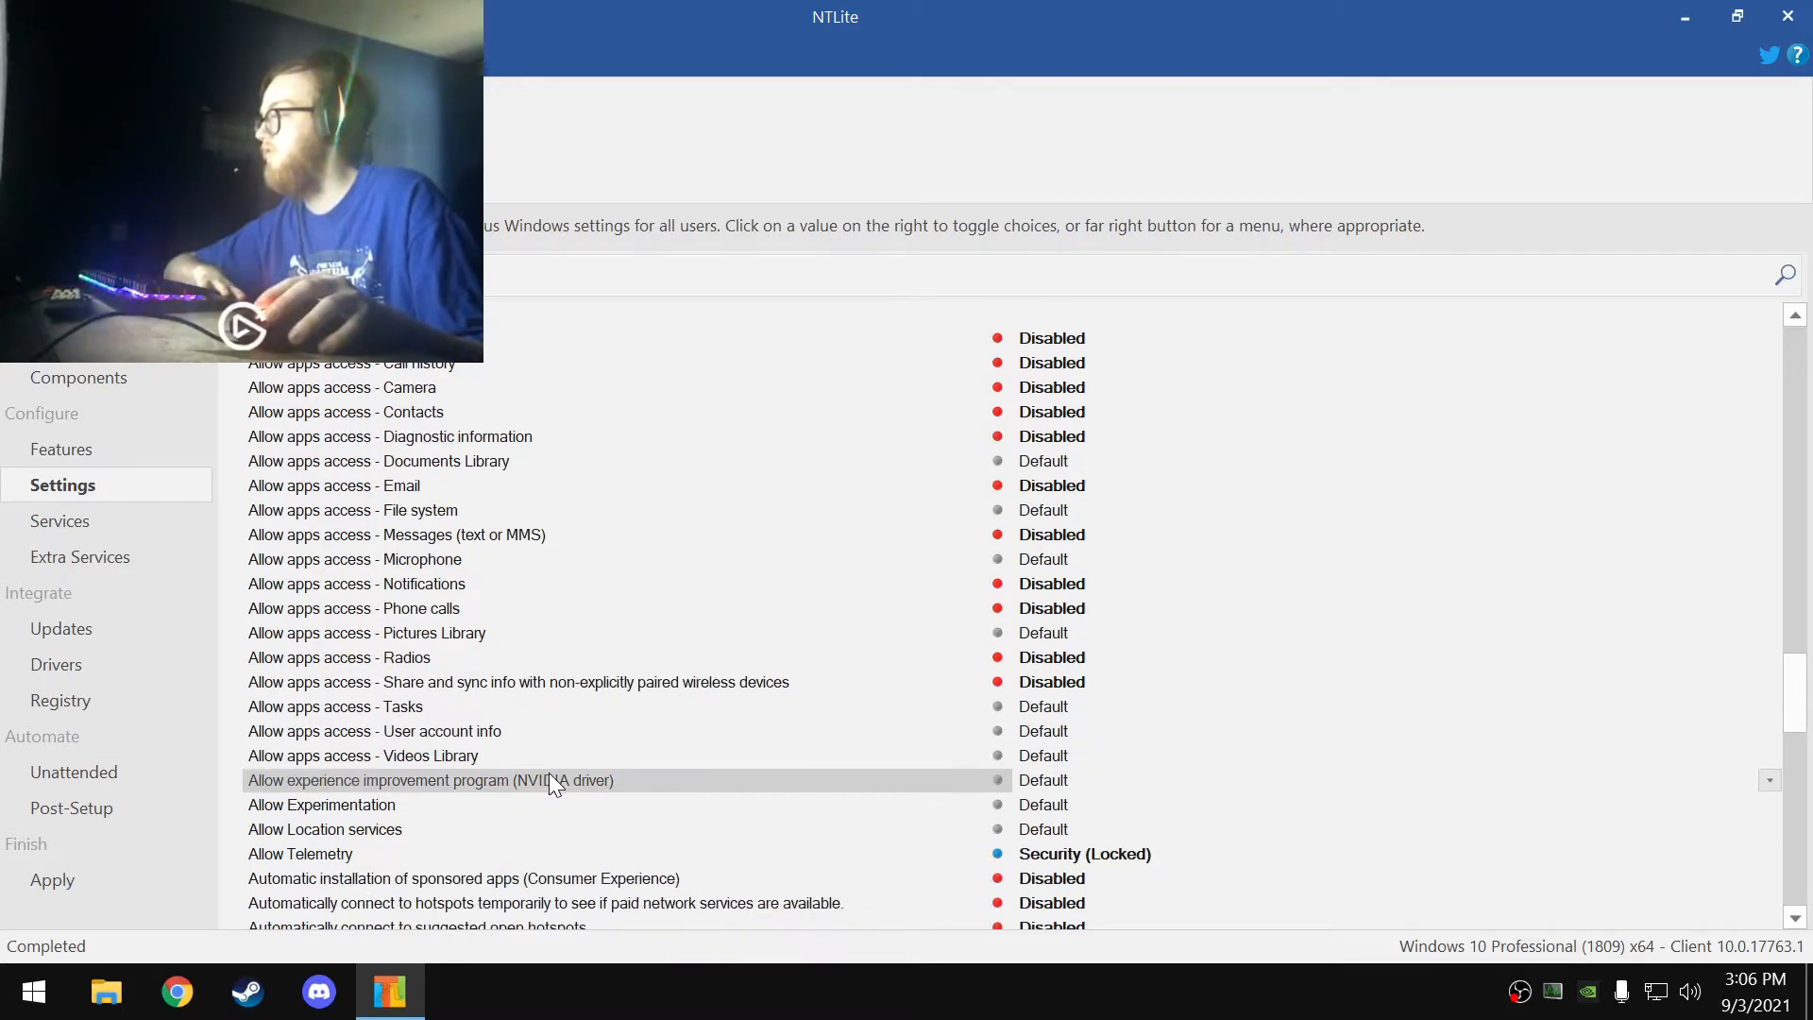
left_click(1043, 780)
left_click(338, 808)
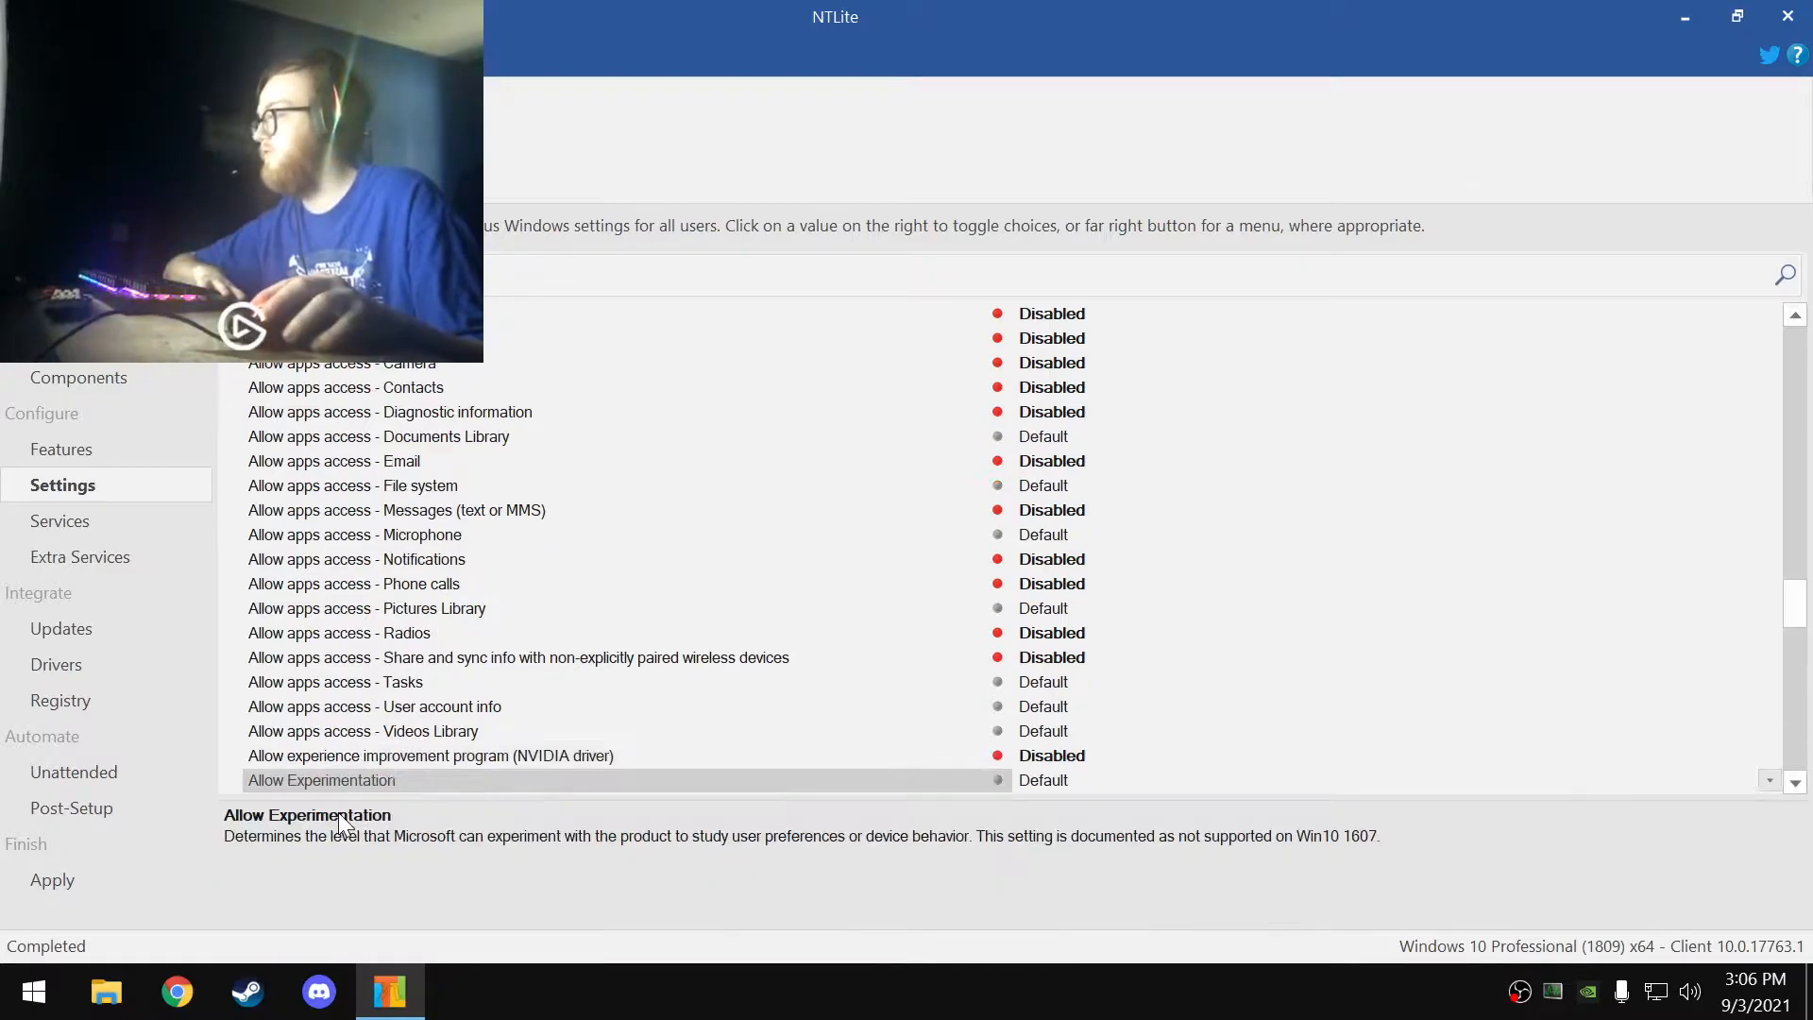
scroll(582, 692, "down", 1)
left_click(1098, 711)
- Disable Allow Location services in the Privacy settings
scroll(669, 736, "down", 1)
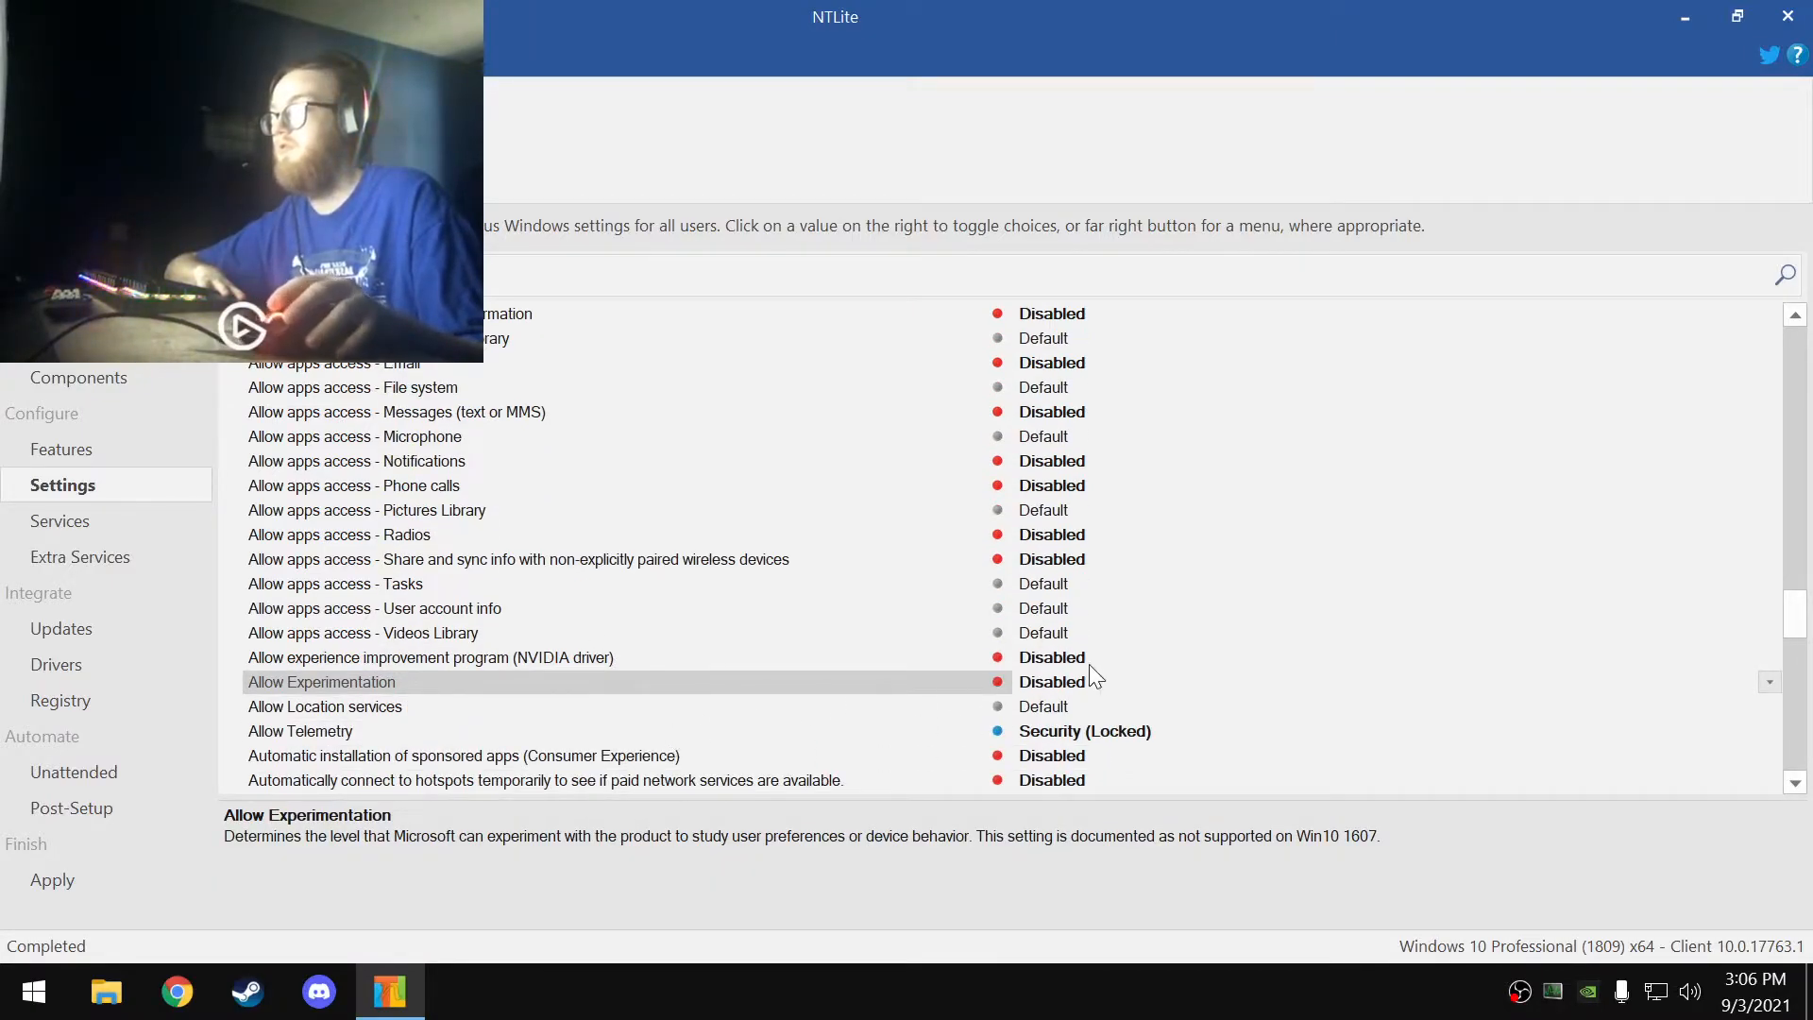
left_click(361, 714)
left_click(1078, 714)
- In the Start Menu settings, set the recently added and most used app lists to Disabled (Locked)
scroll(582, 616, "down", 13)
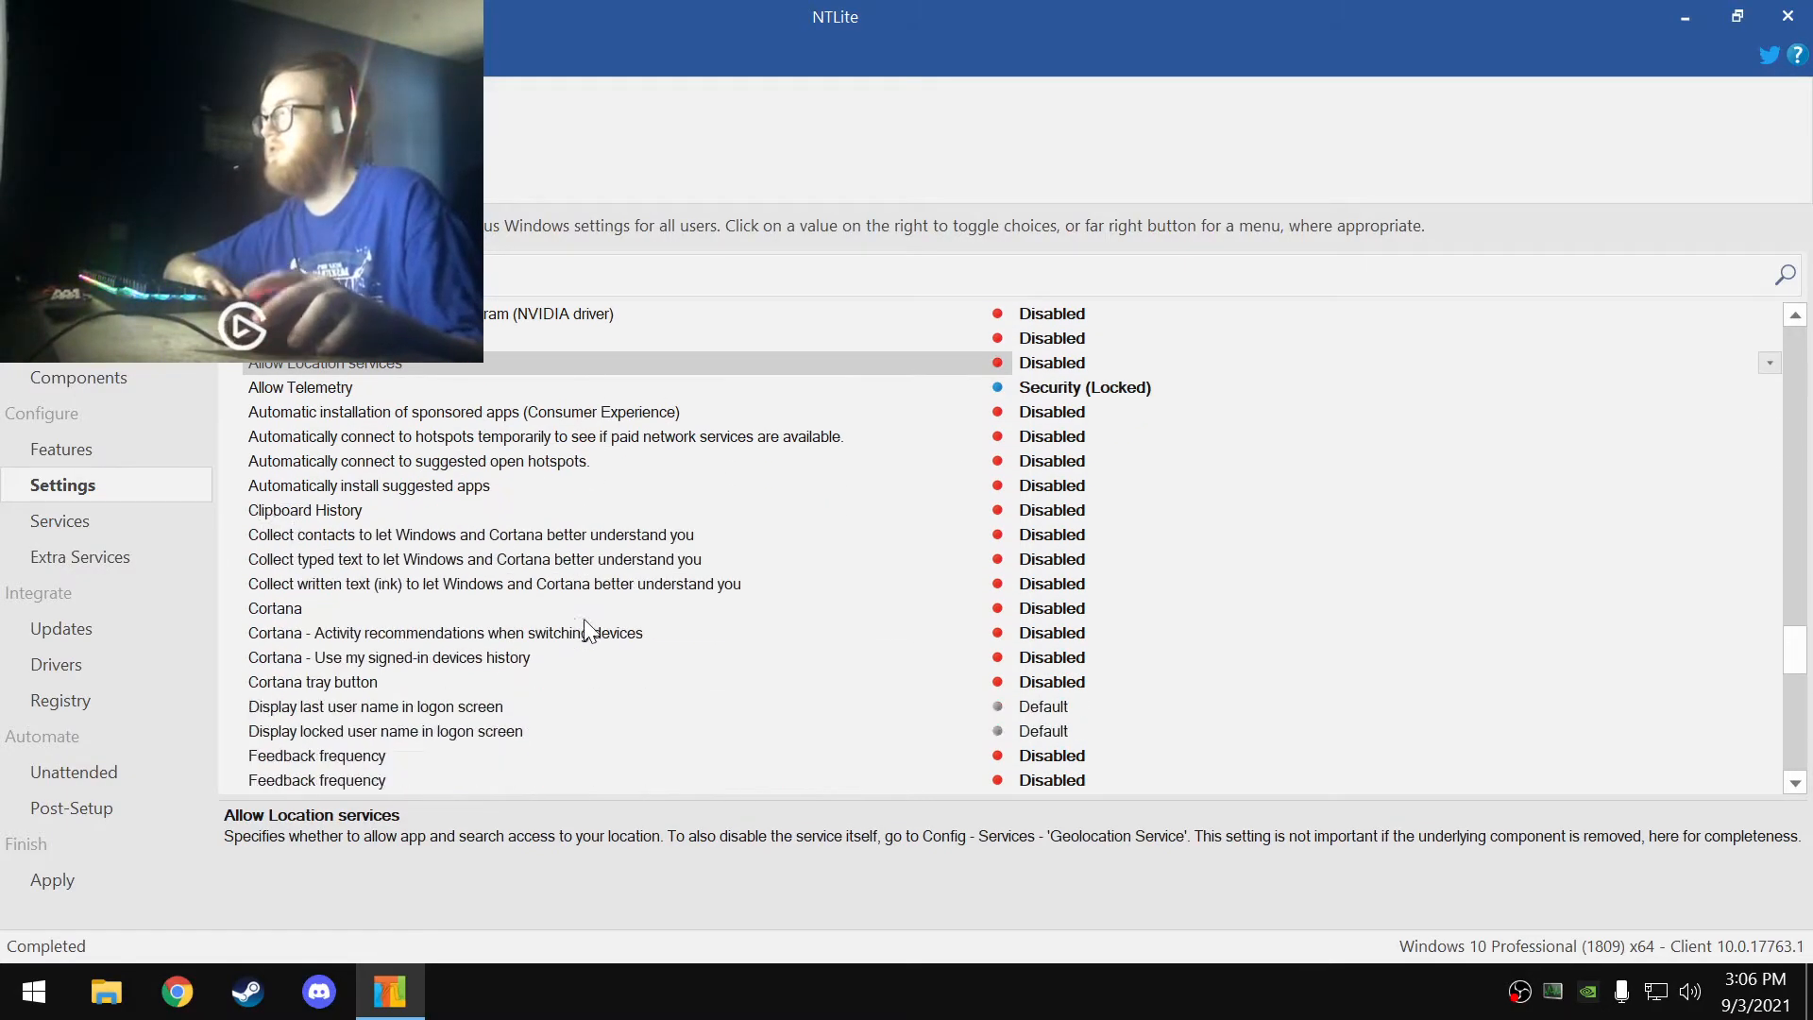
scroll(582, 616, "down", 4)
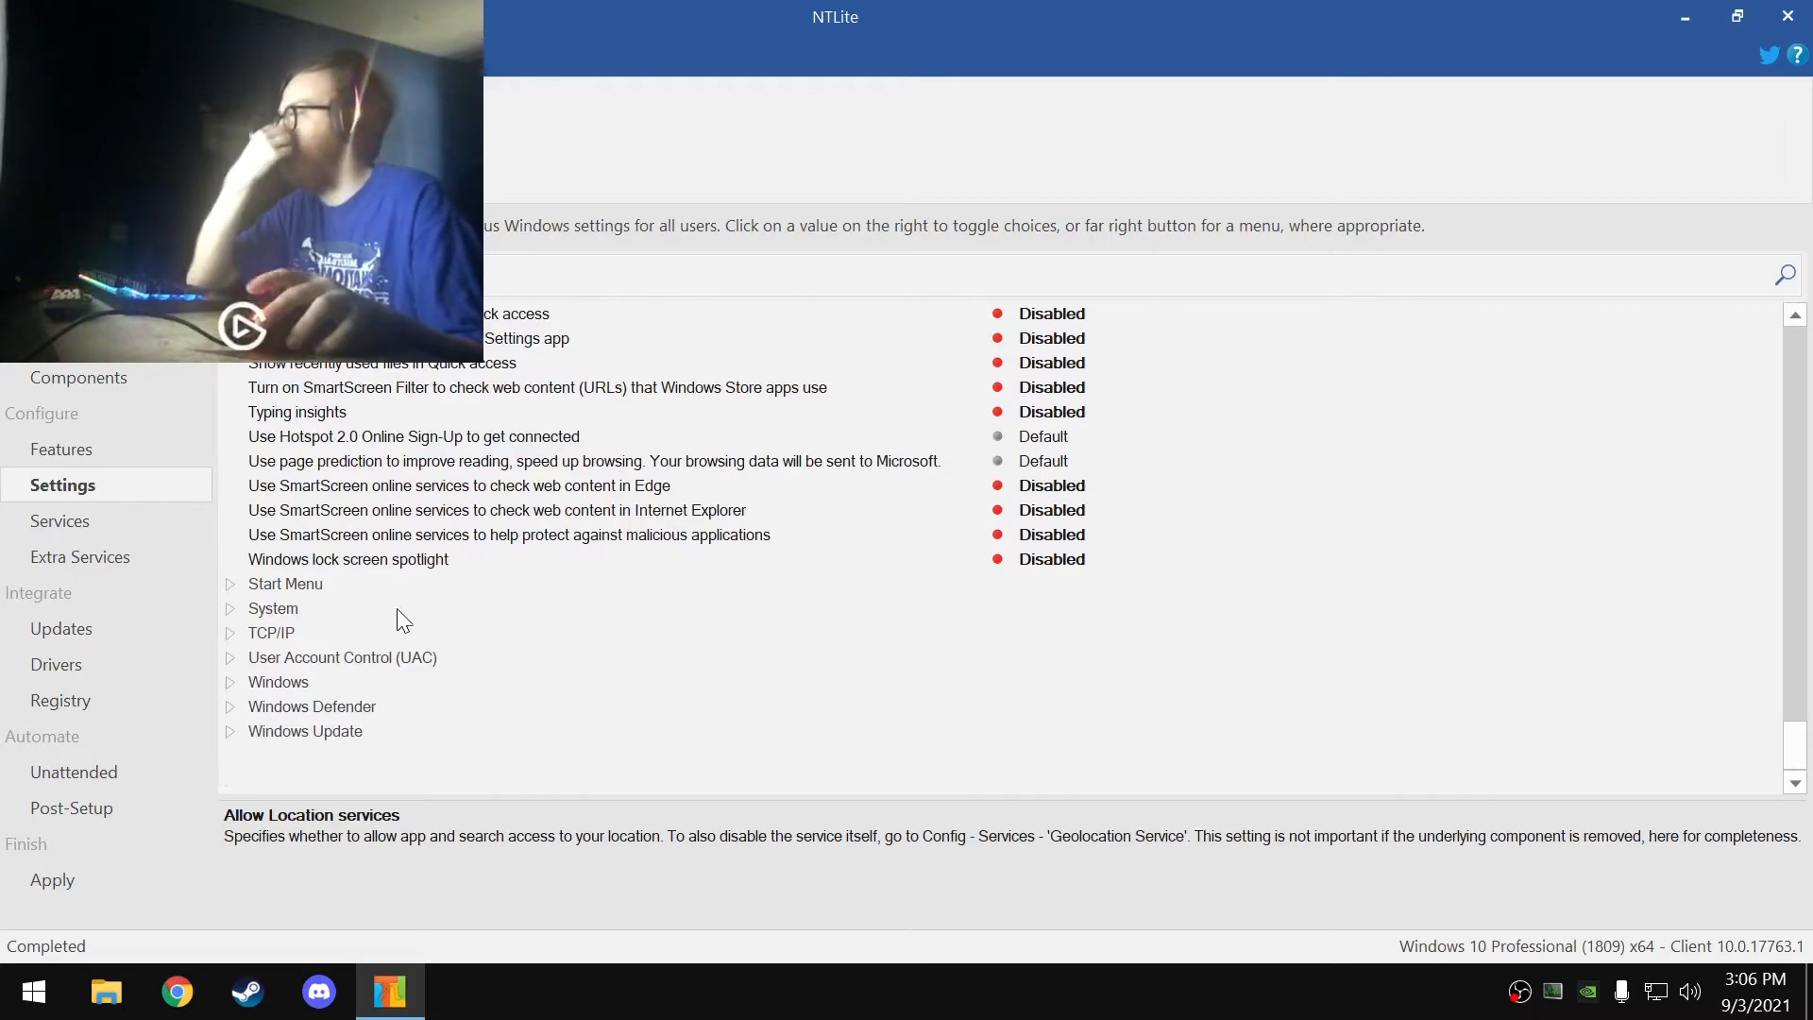
left_click(229, 583)
scroll(400, 626, "down", 5)
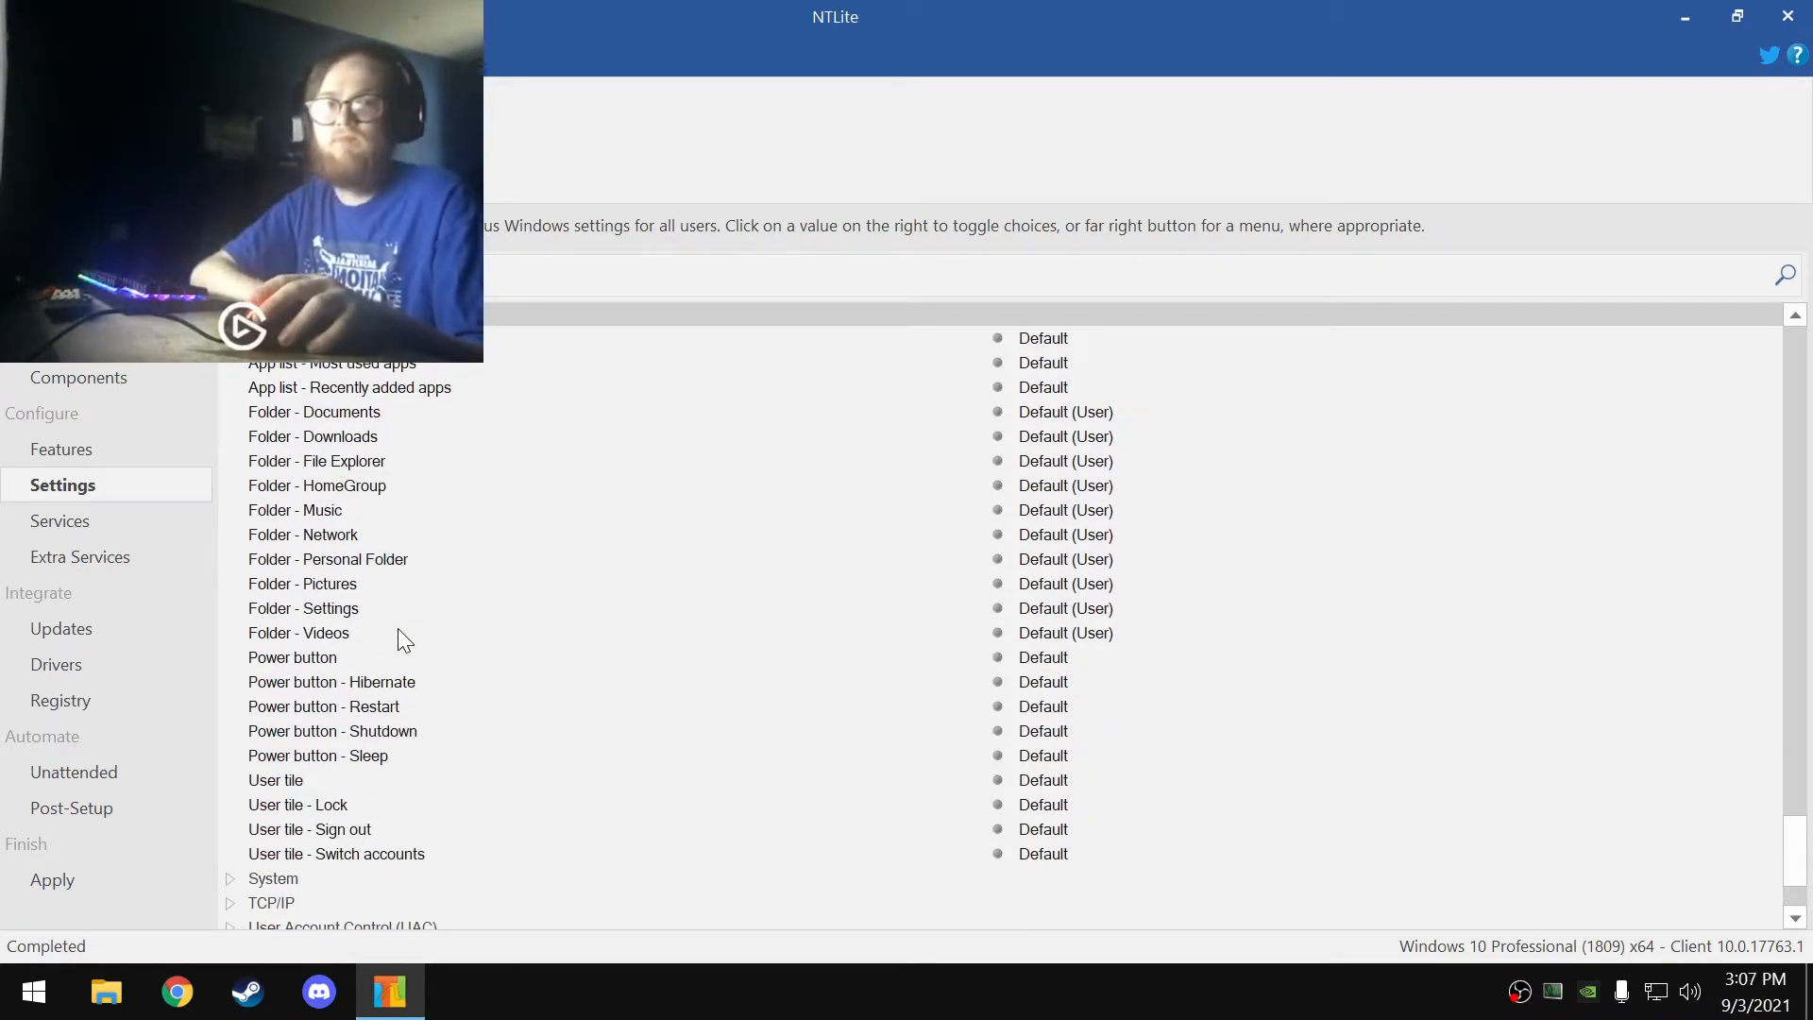
scroll(399, 629, "down", 1)
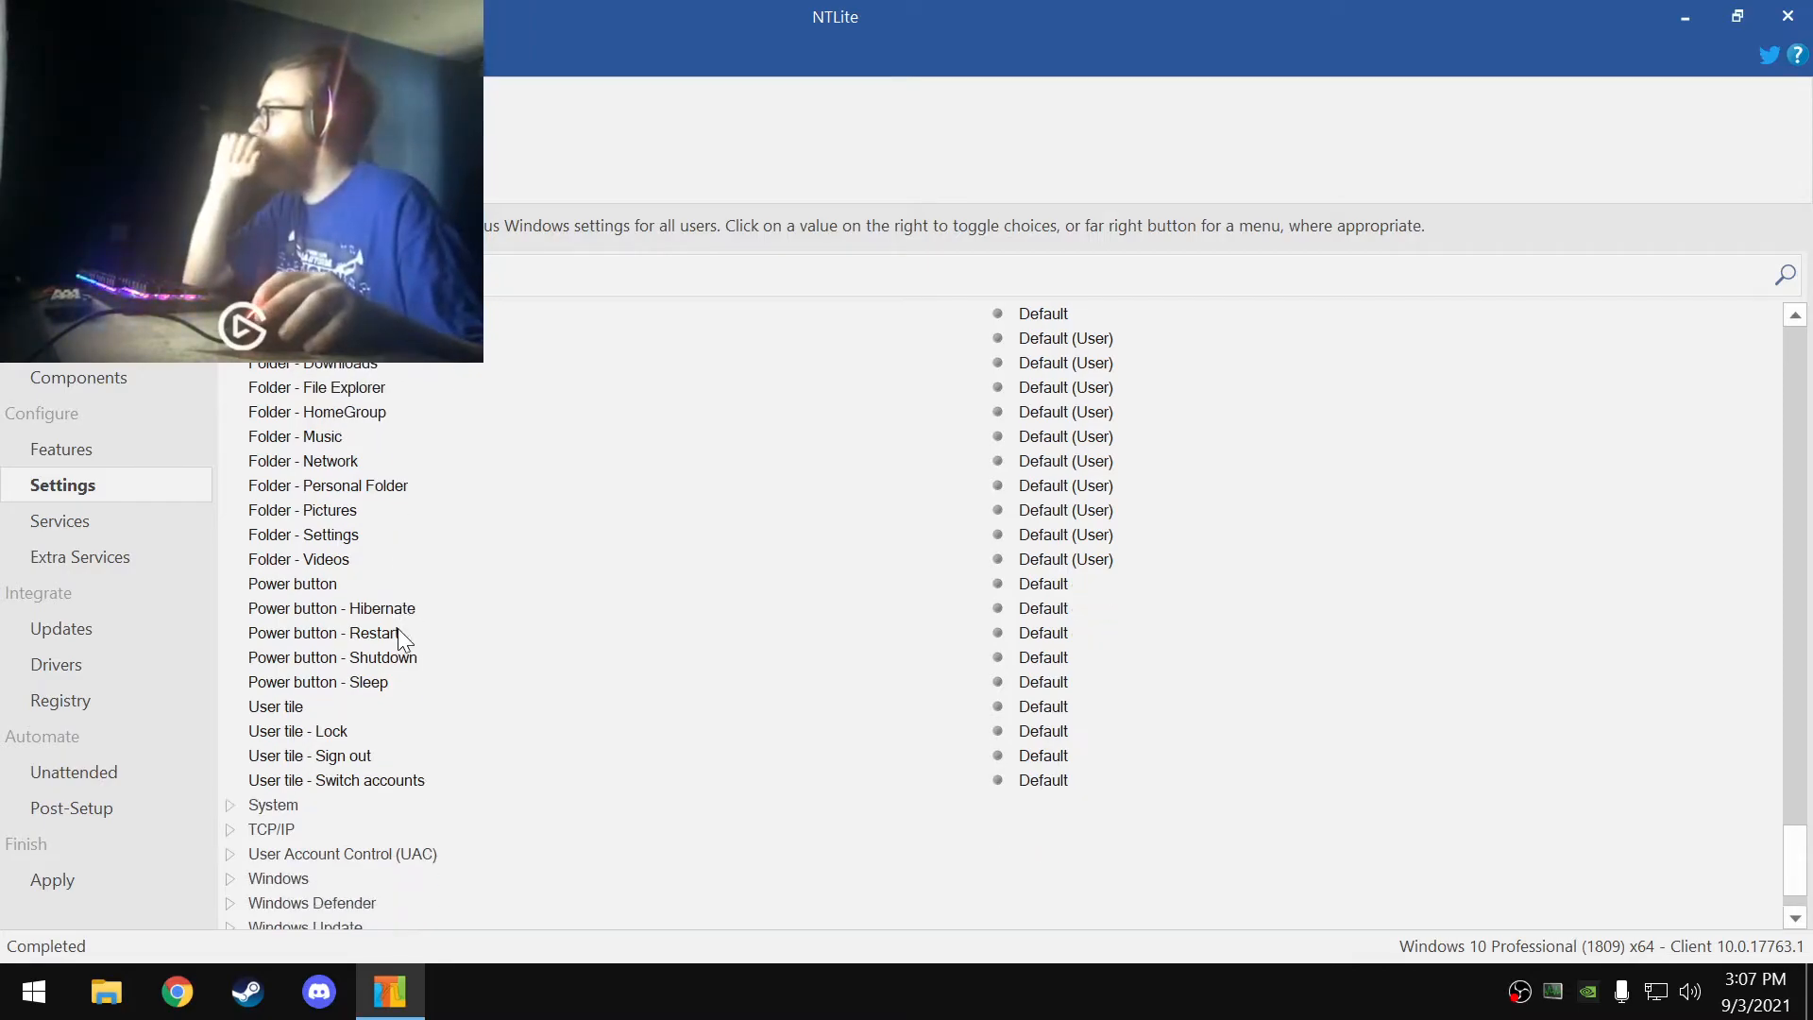
scroll(399, 632, "up", 1)
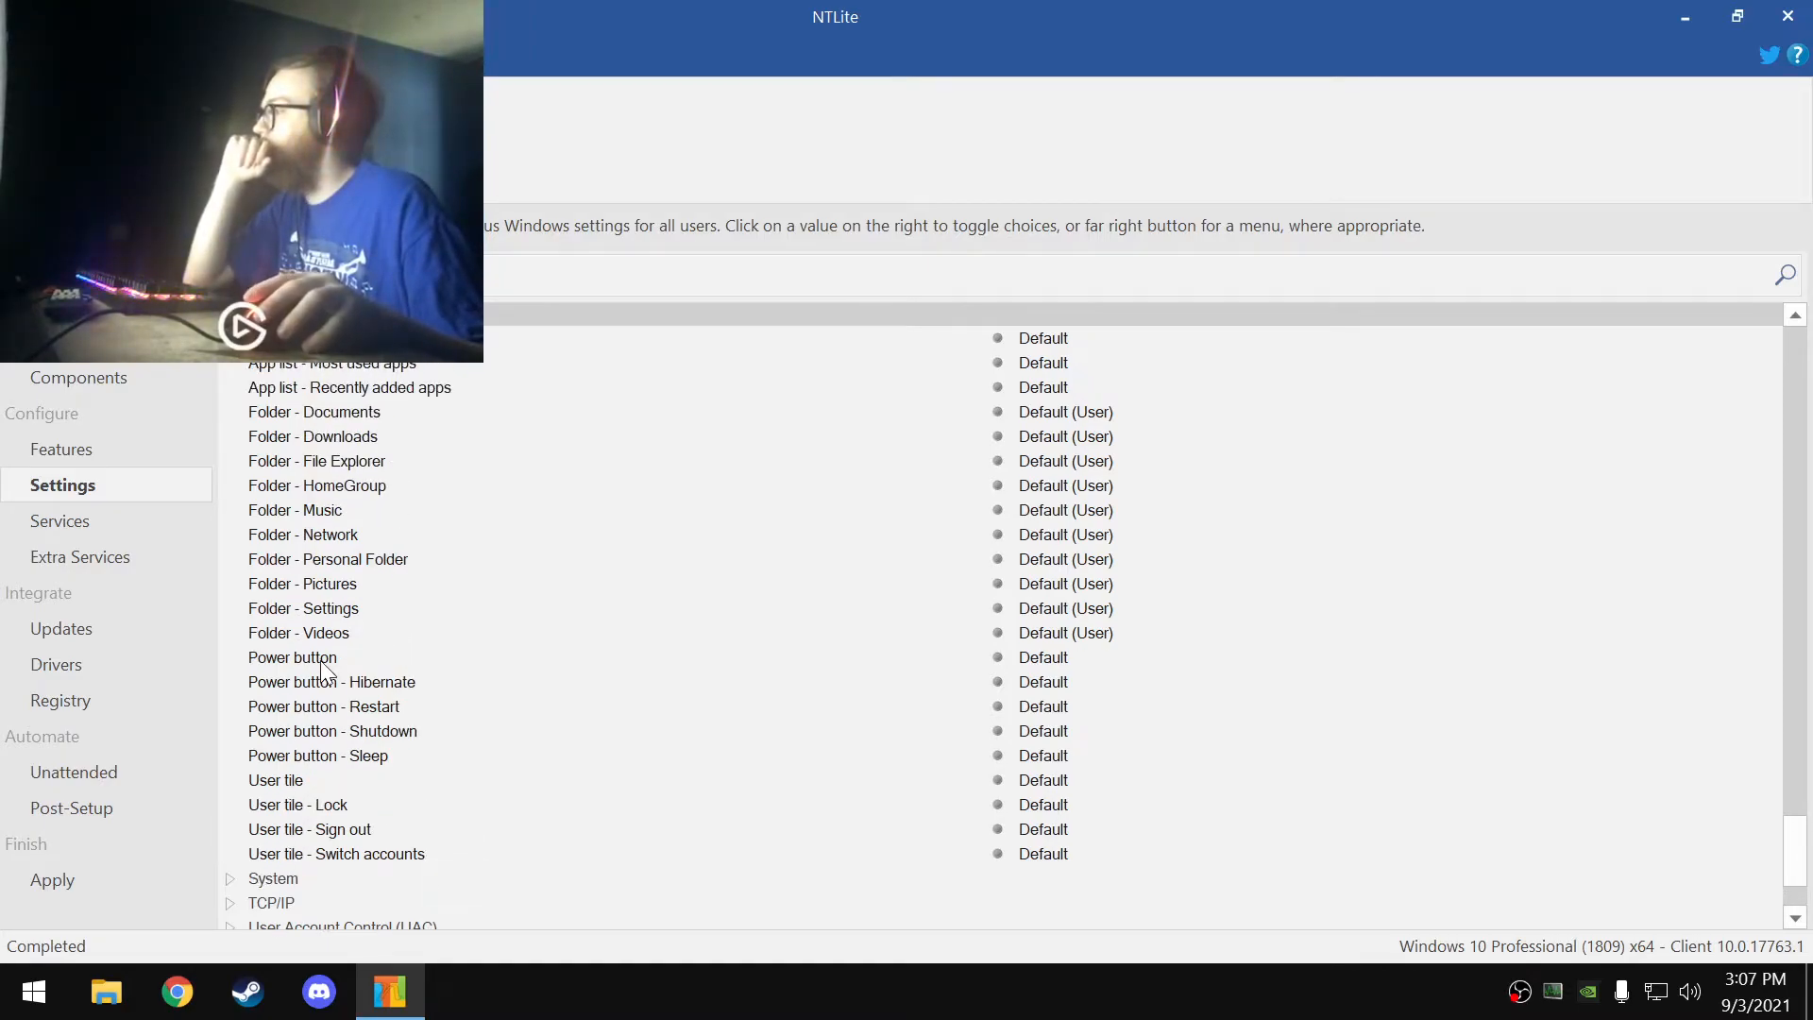
scroll(326, 672, "up", 1)
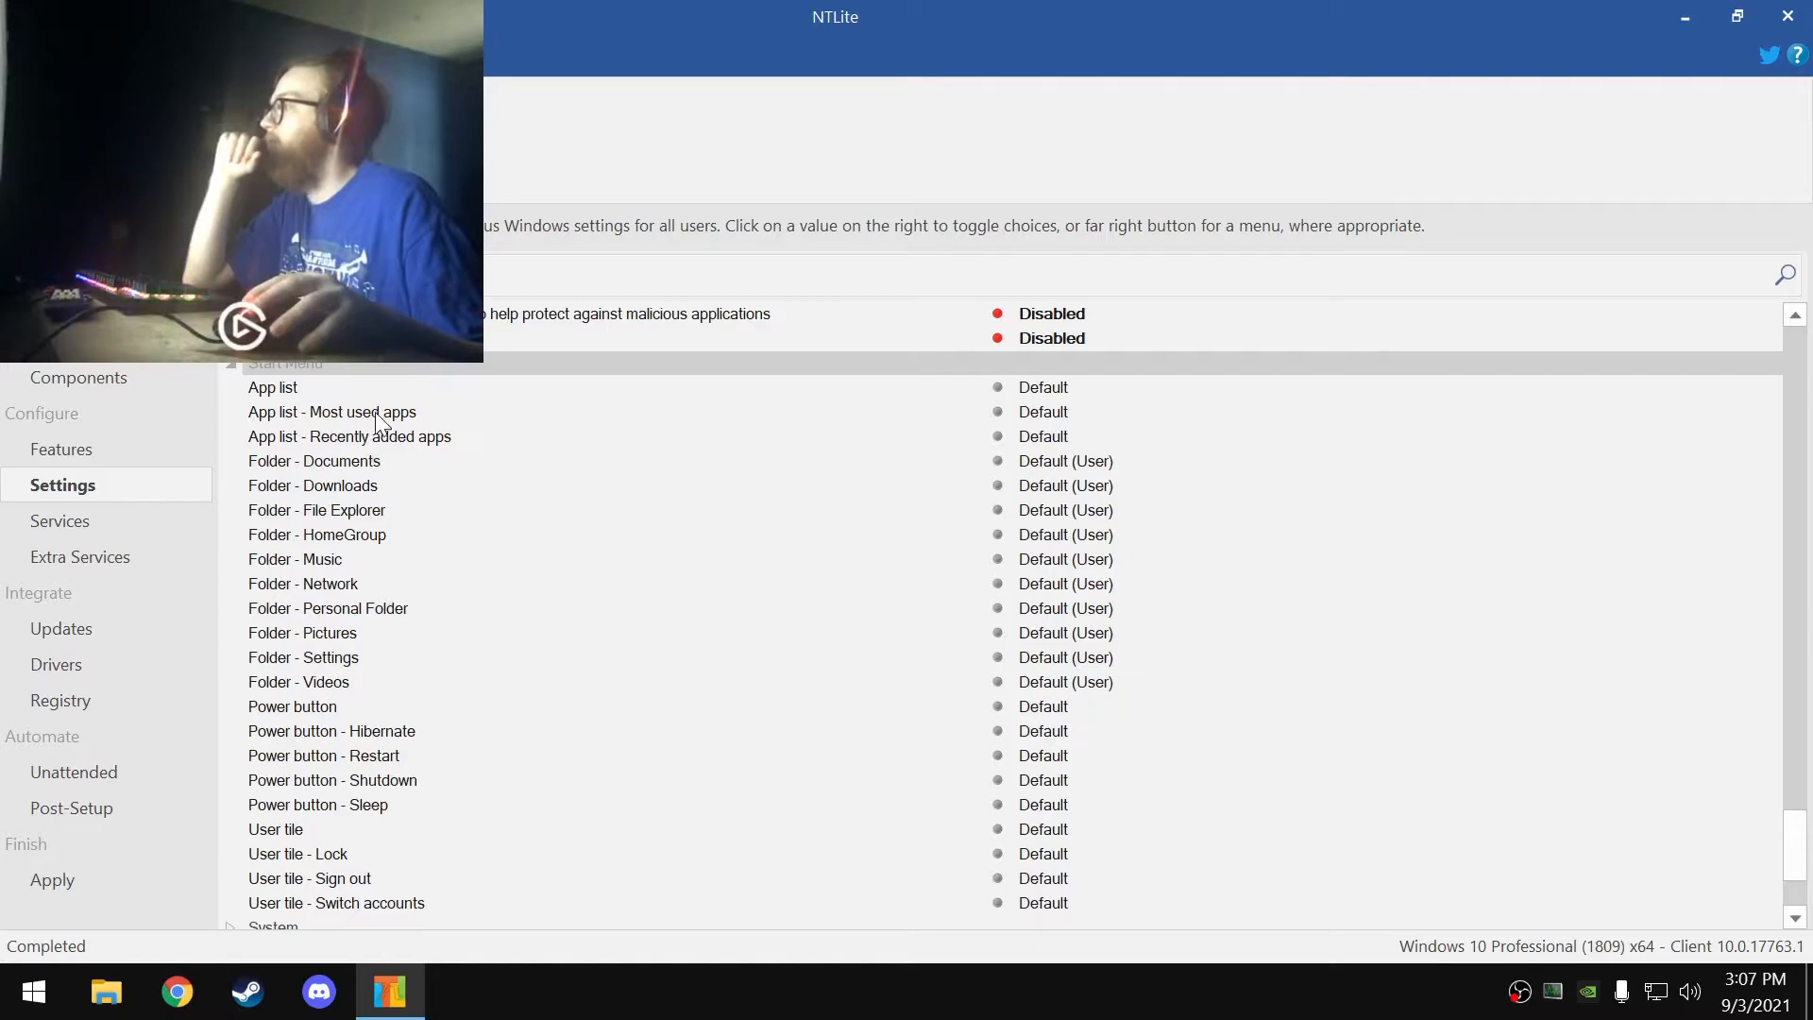
left_click(434, 440)
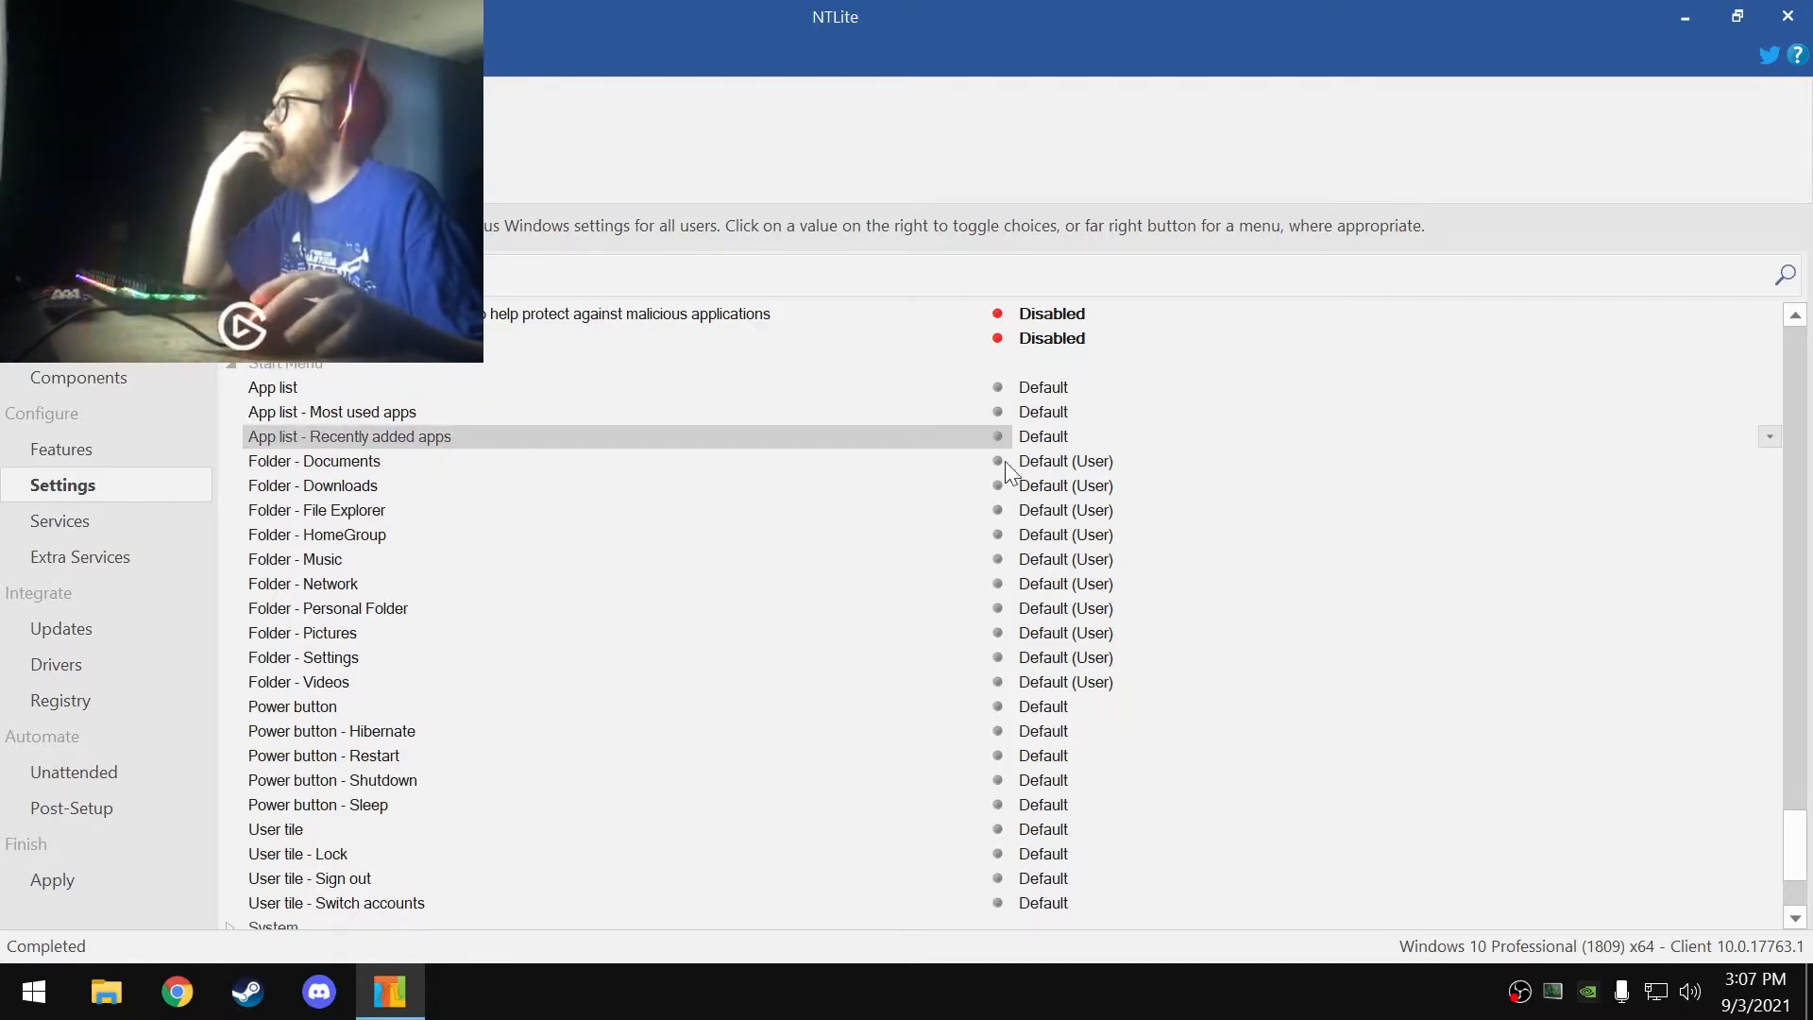
left_click(1074, 439)
left_click(1064, 410)
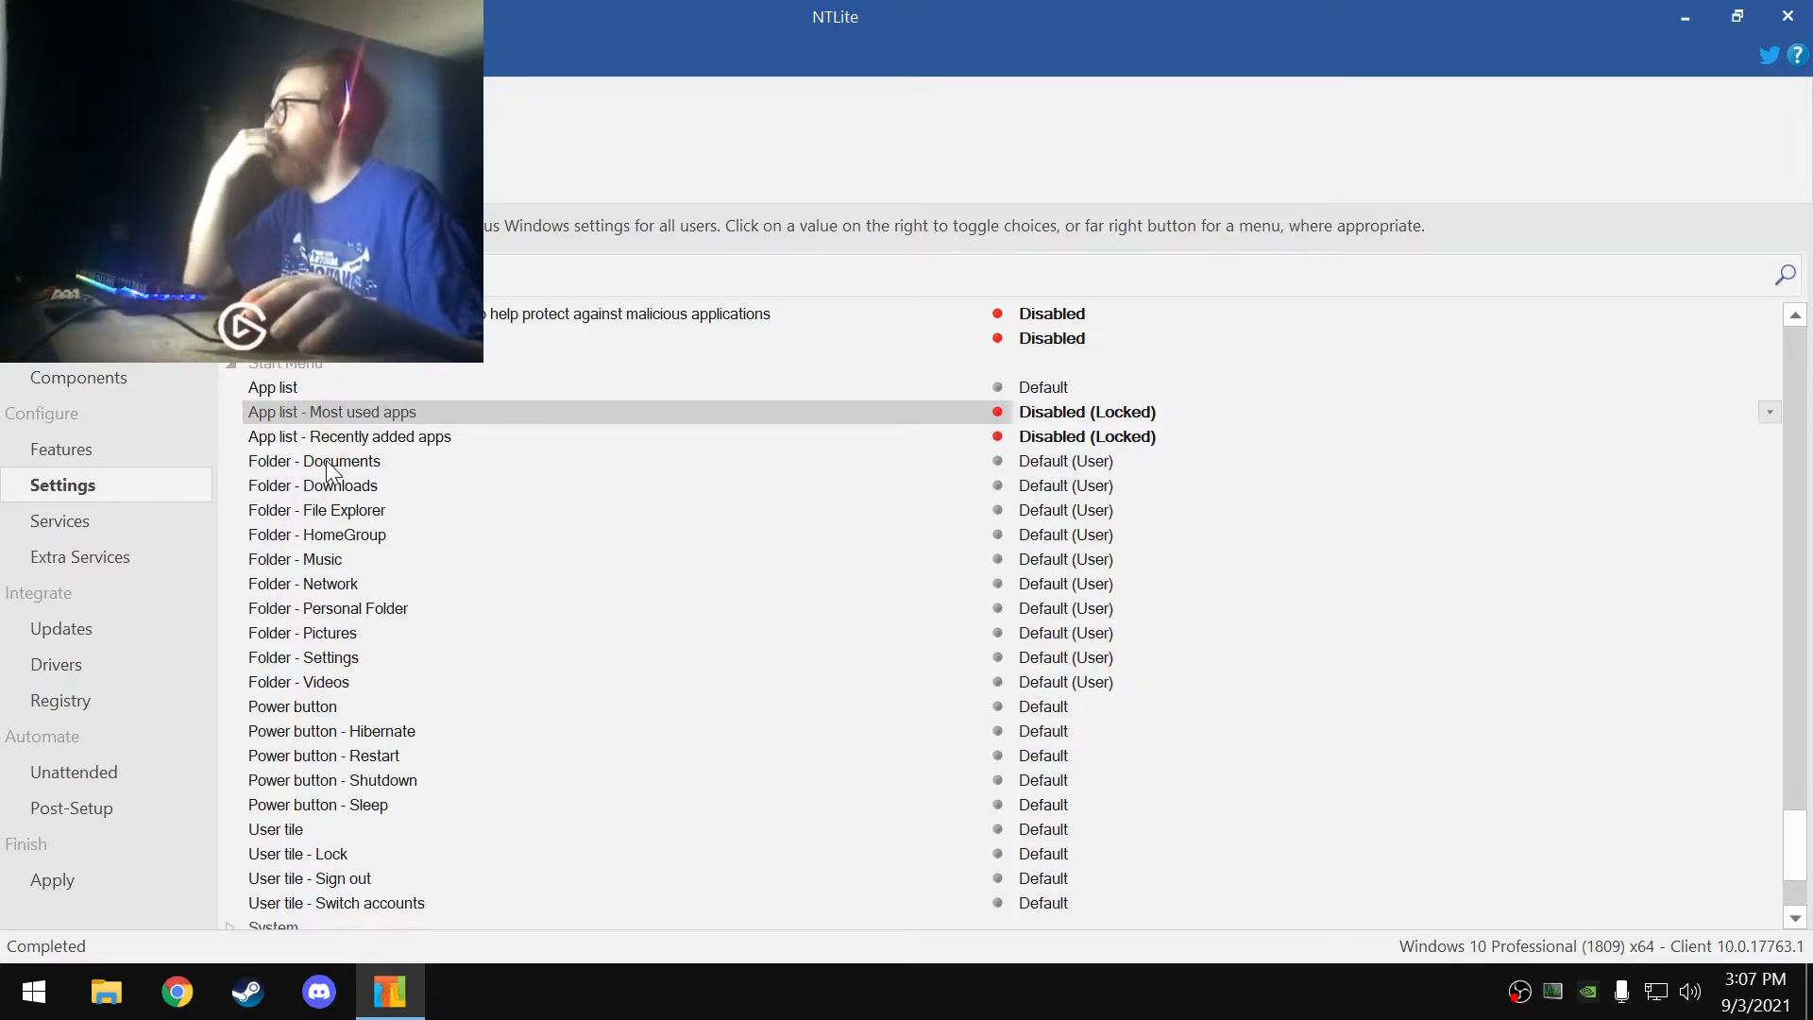
- Disable the Documents and Downloads folders in the Start Menu settings
left_click(472, 461)
left_click(1086, 461)
left_click(491, 487)
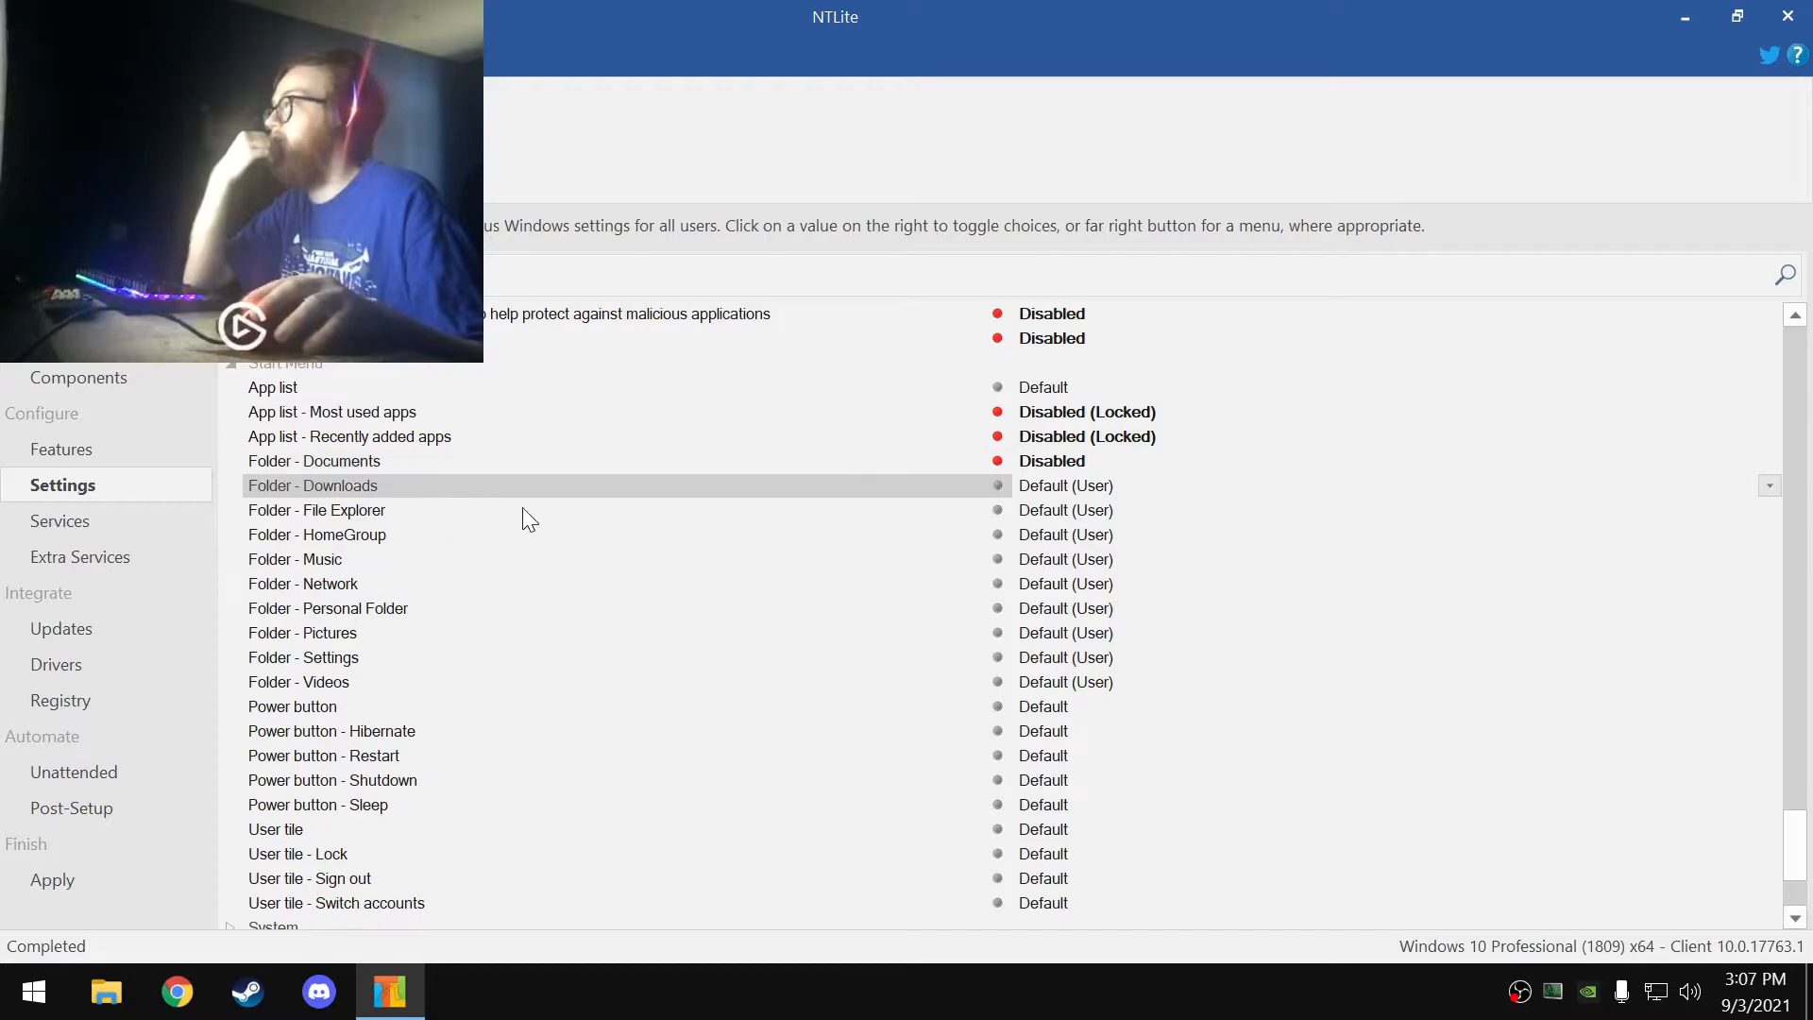
left_click(1063, 486)
- Disable the HomeGroup, Music and Network folders in the Start Menu settings, skipping File Explorer
left_click(388, 533)
left_click(1062, 535)
left_click(337, 561)
left_click(1048, 558)
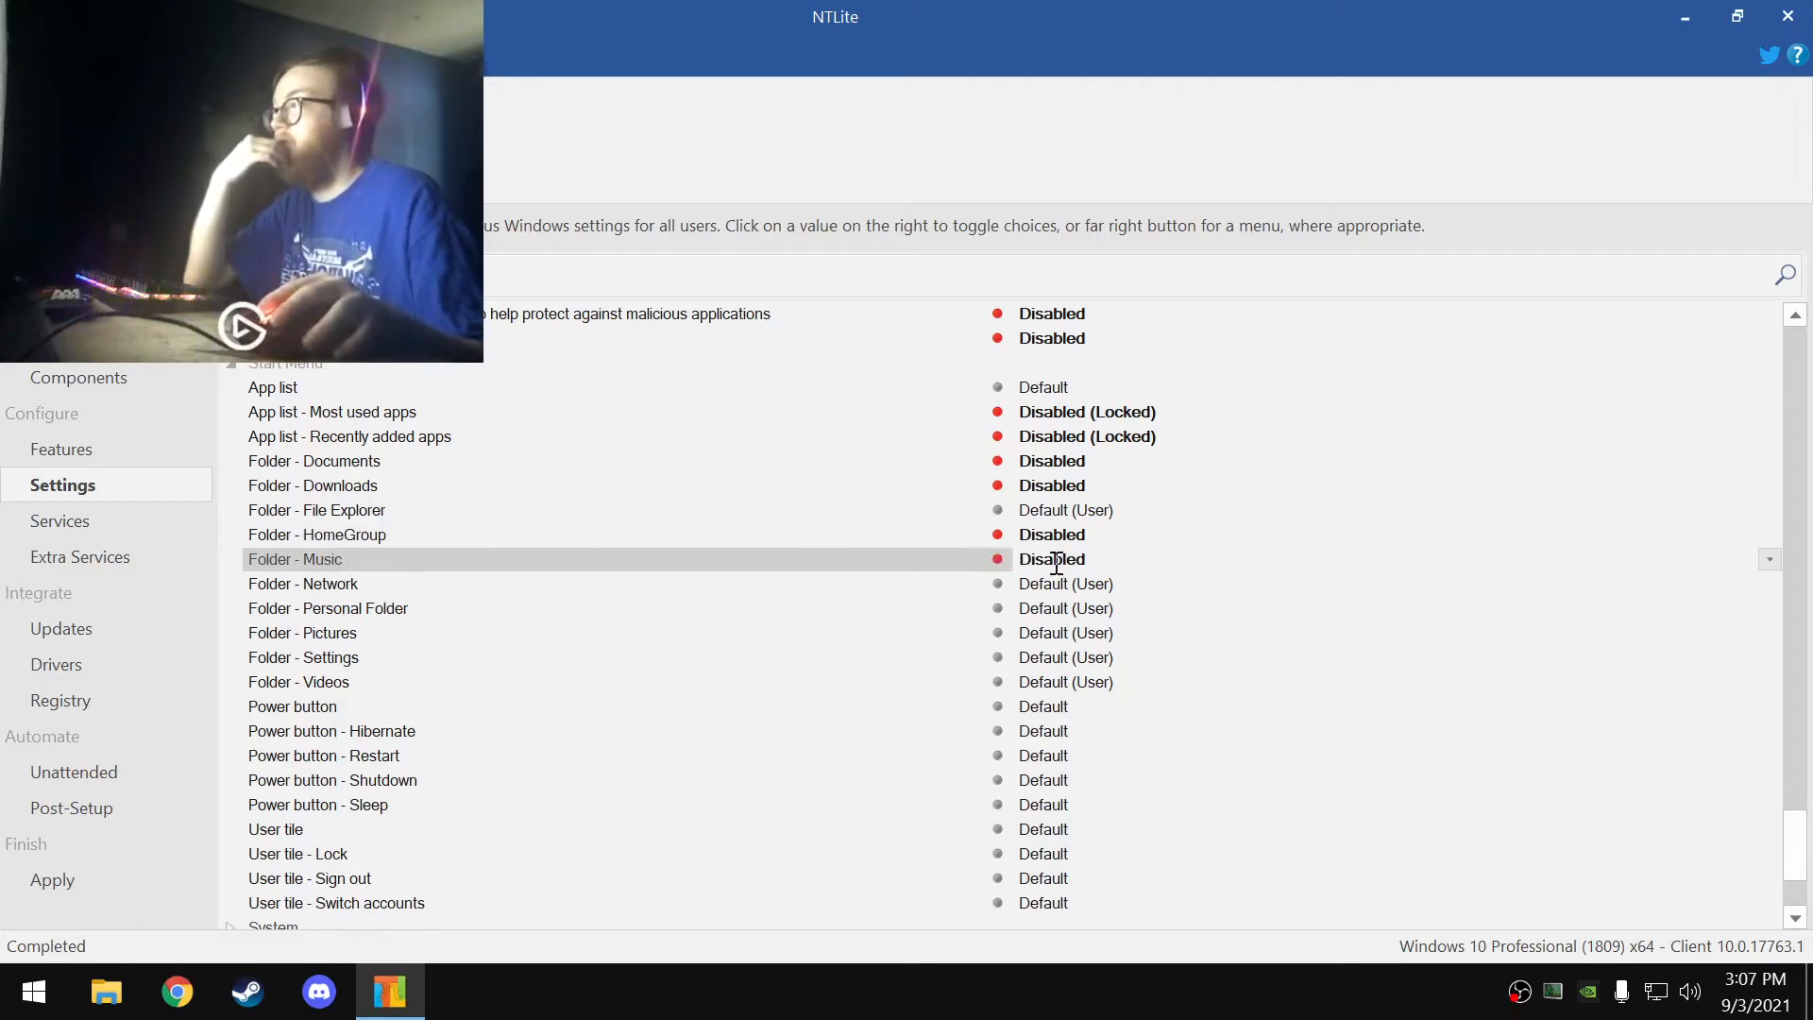
left_click(466, 584)
left_click(1048, 584)
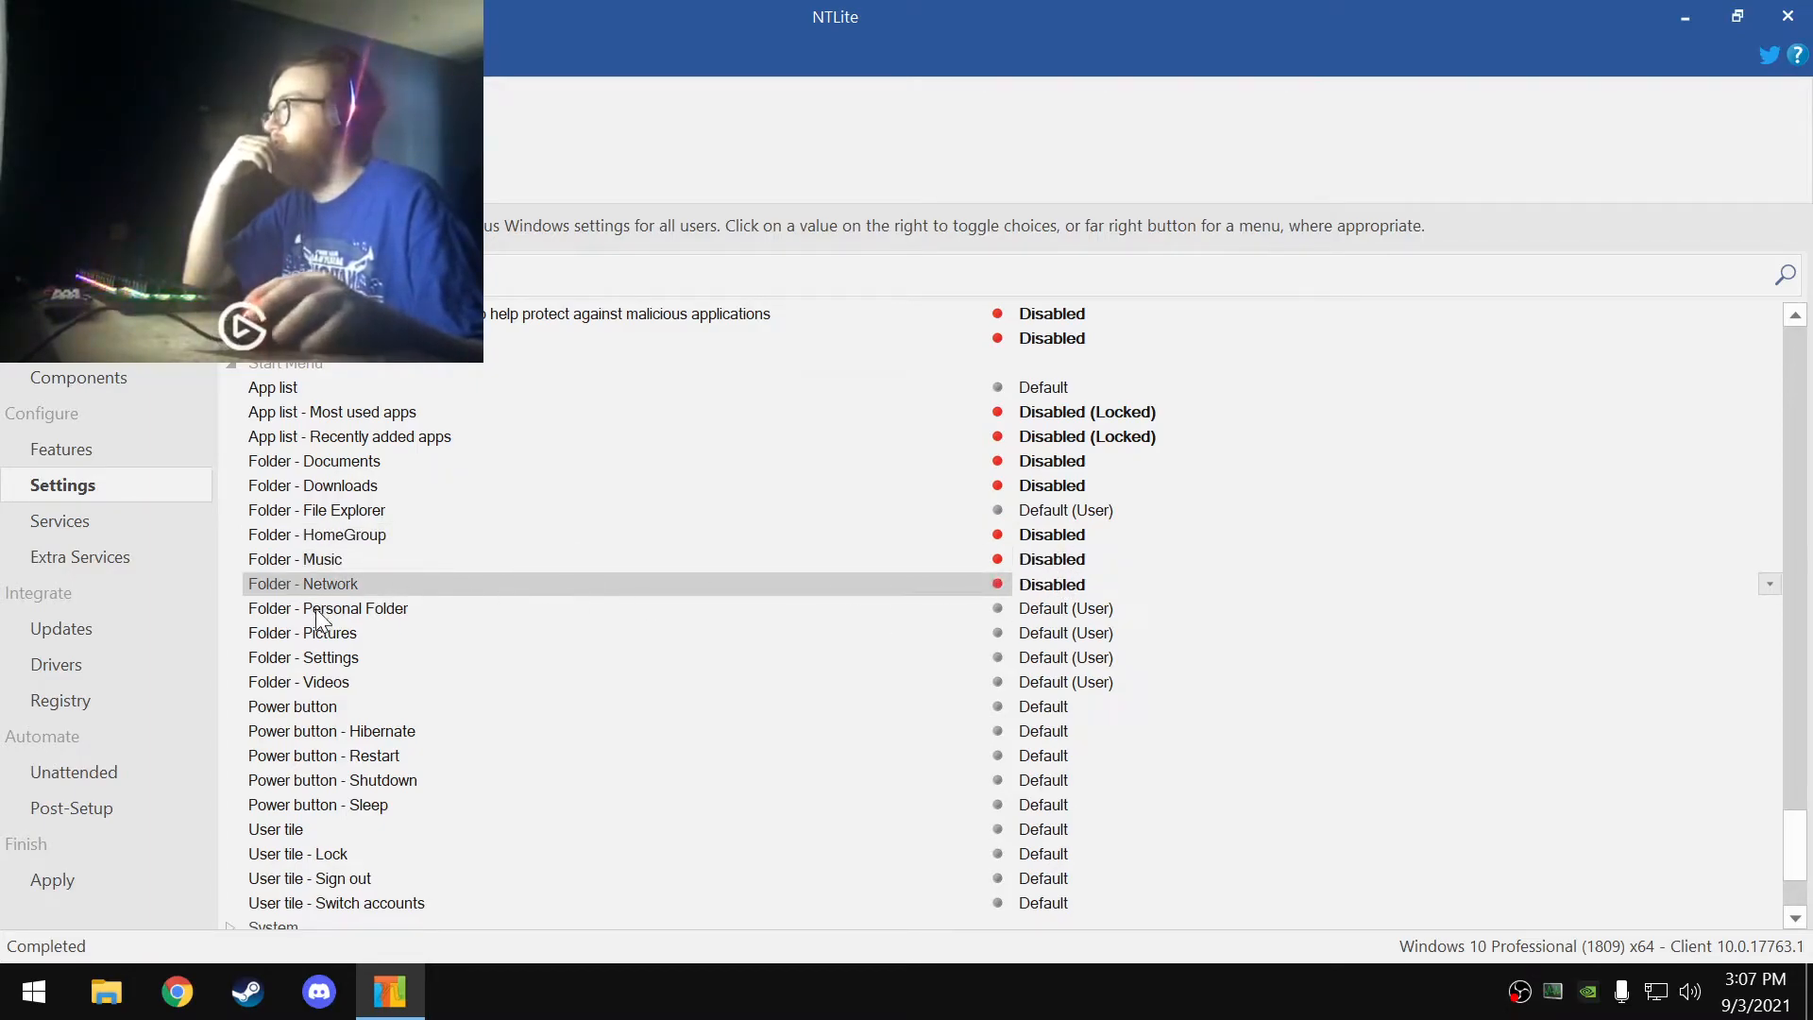
- Disable the Personal Folder, Pictures and Videos folders for the Start Menu, skipping the Settings folder
left_click(1002, 609)
left_click(1041, 609)
left_click(359, 633)
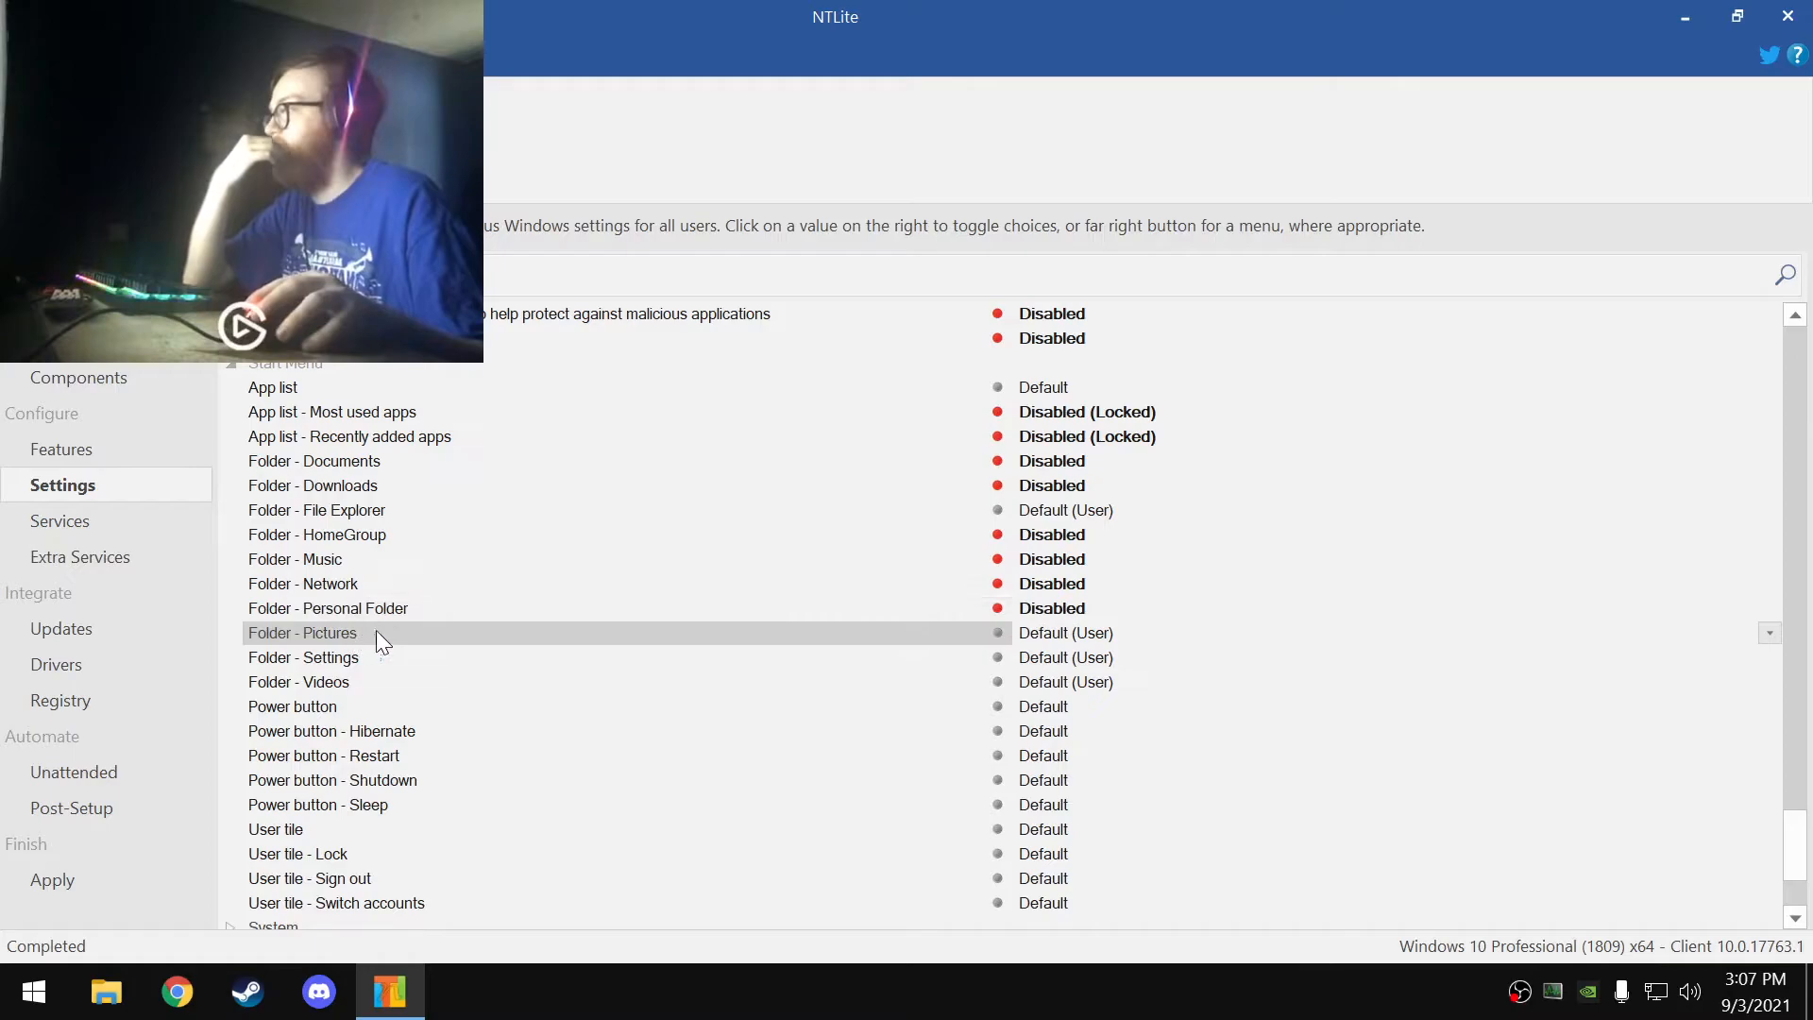
left_click(1056, 634)
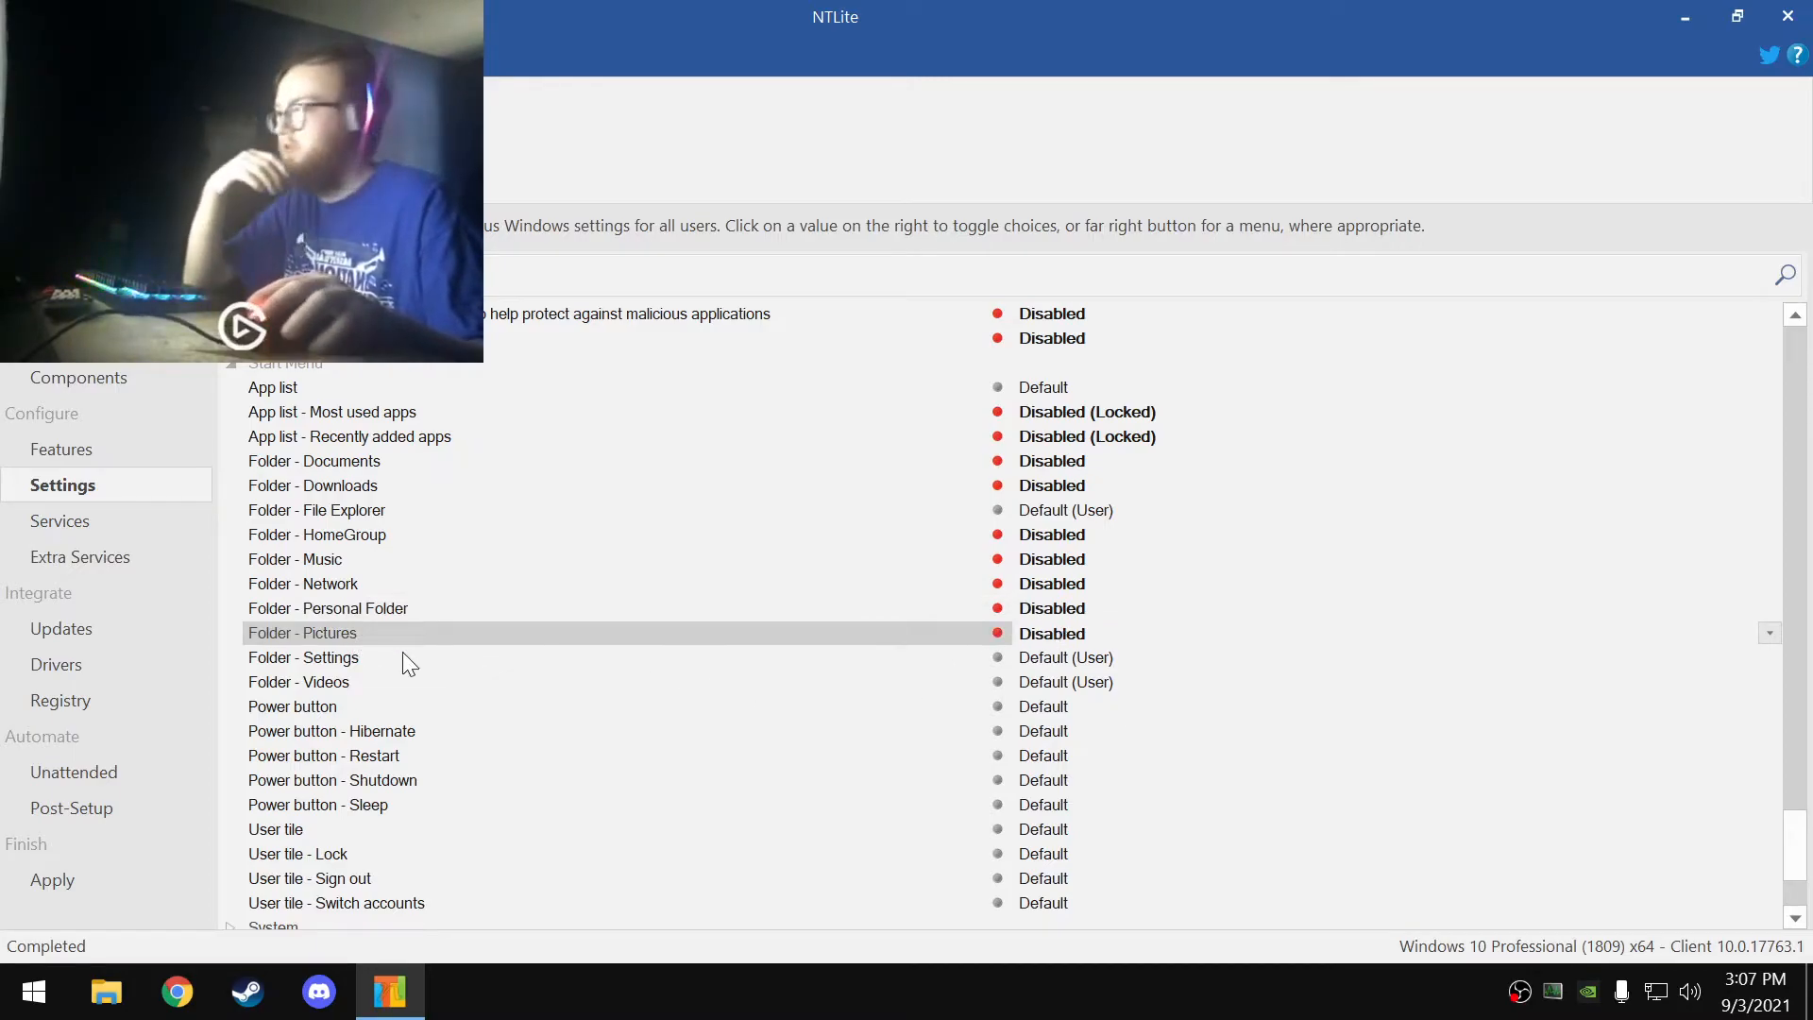
left_click(364, 659)
left_click(351, 680)
left_click(1077, 683)
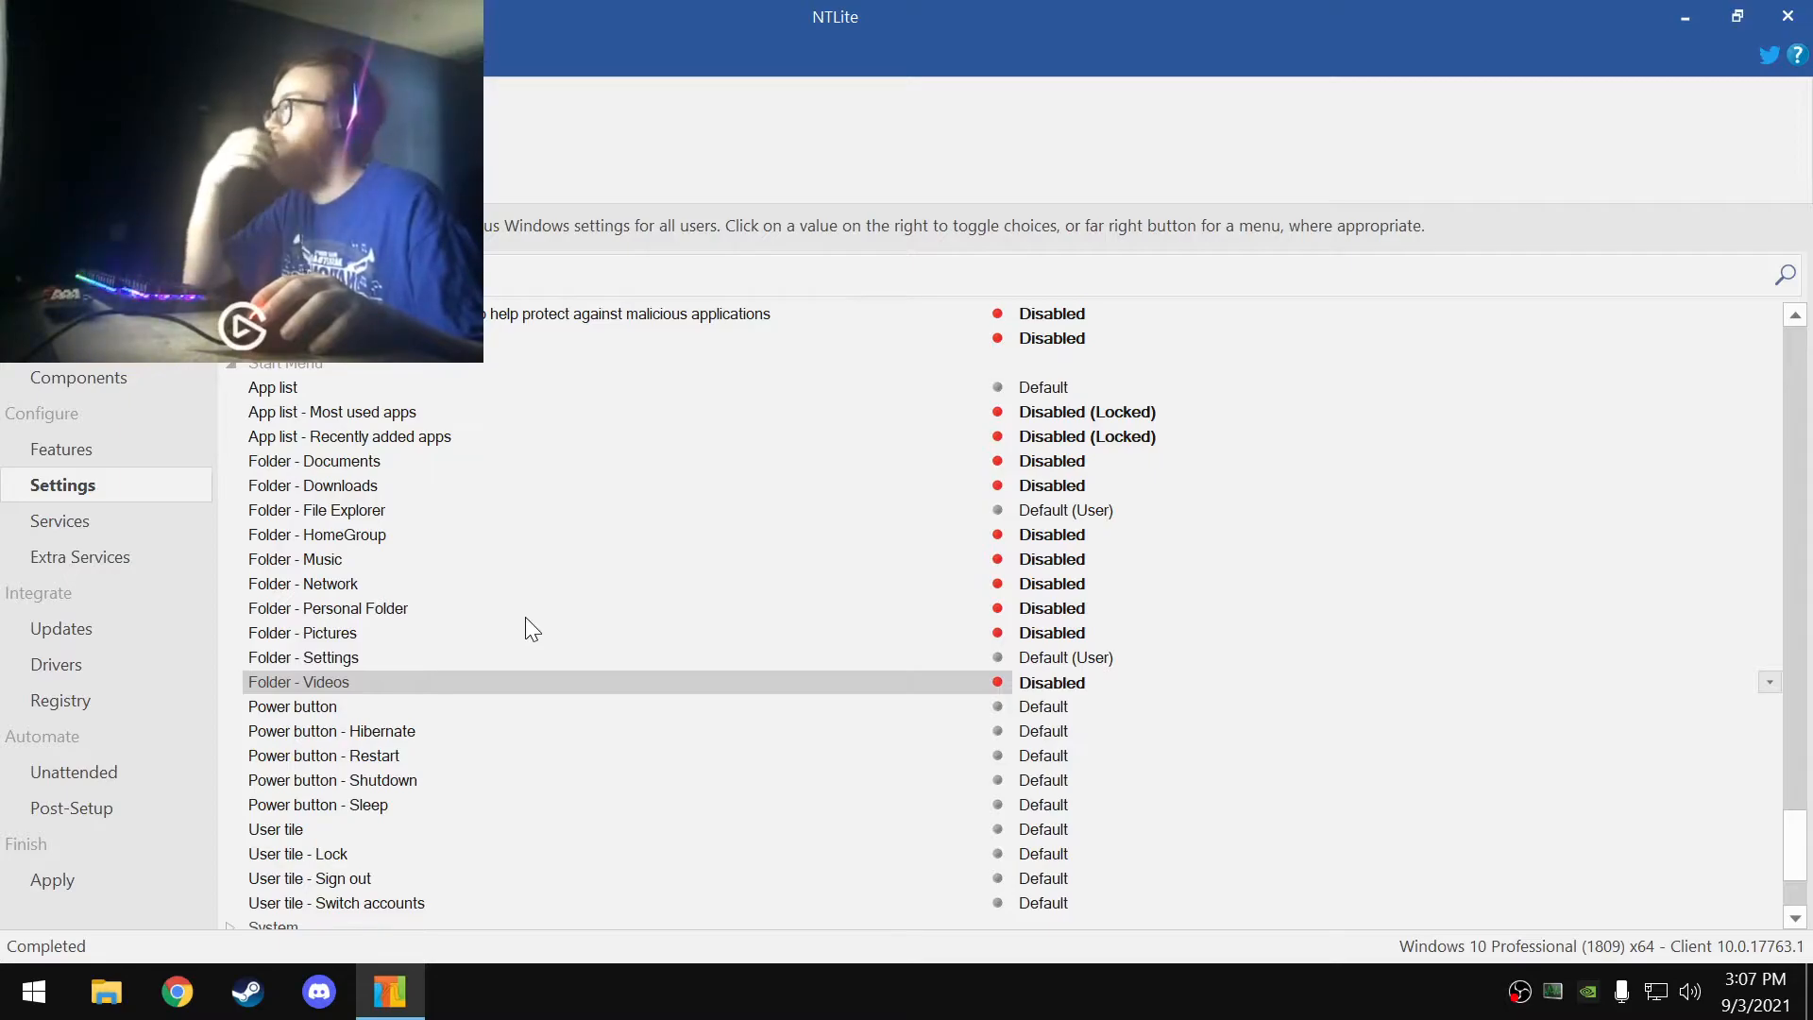
- Set the user tile's Switch accounts option to Disabled (Locked)
scroll(459, 618, "down", 1)
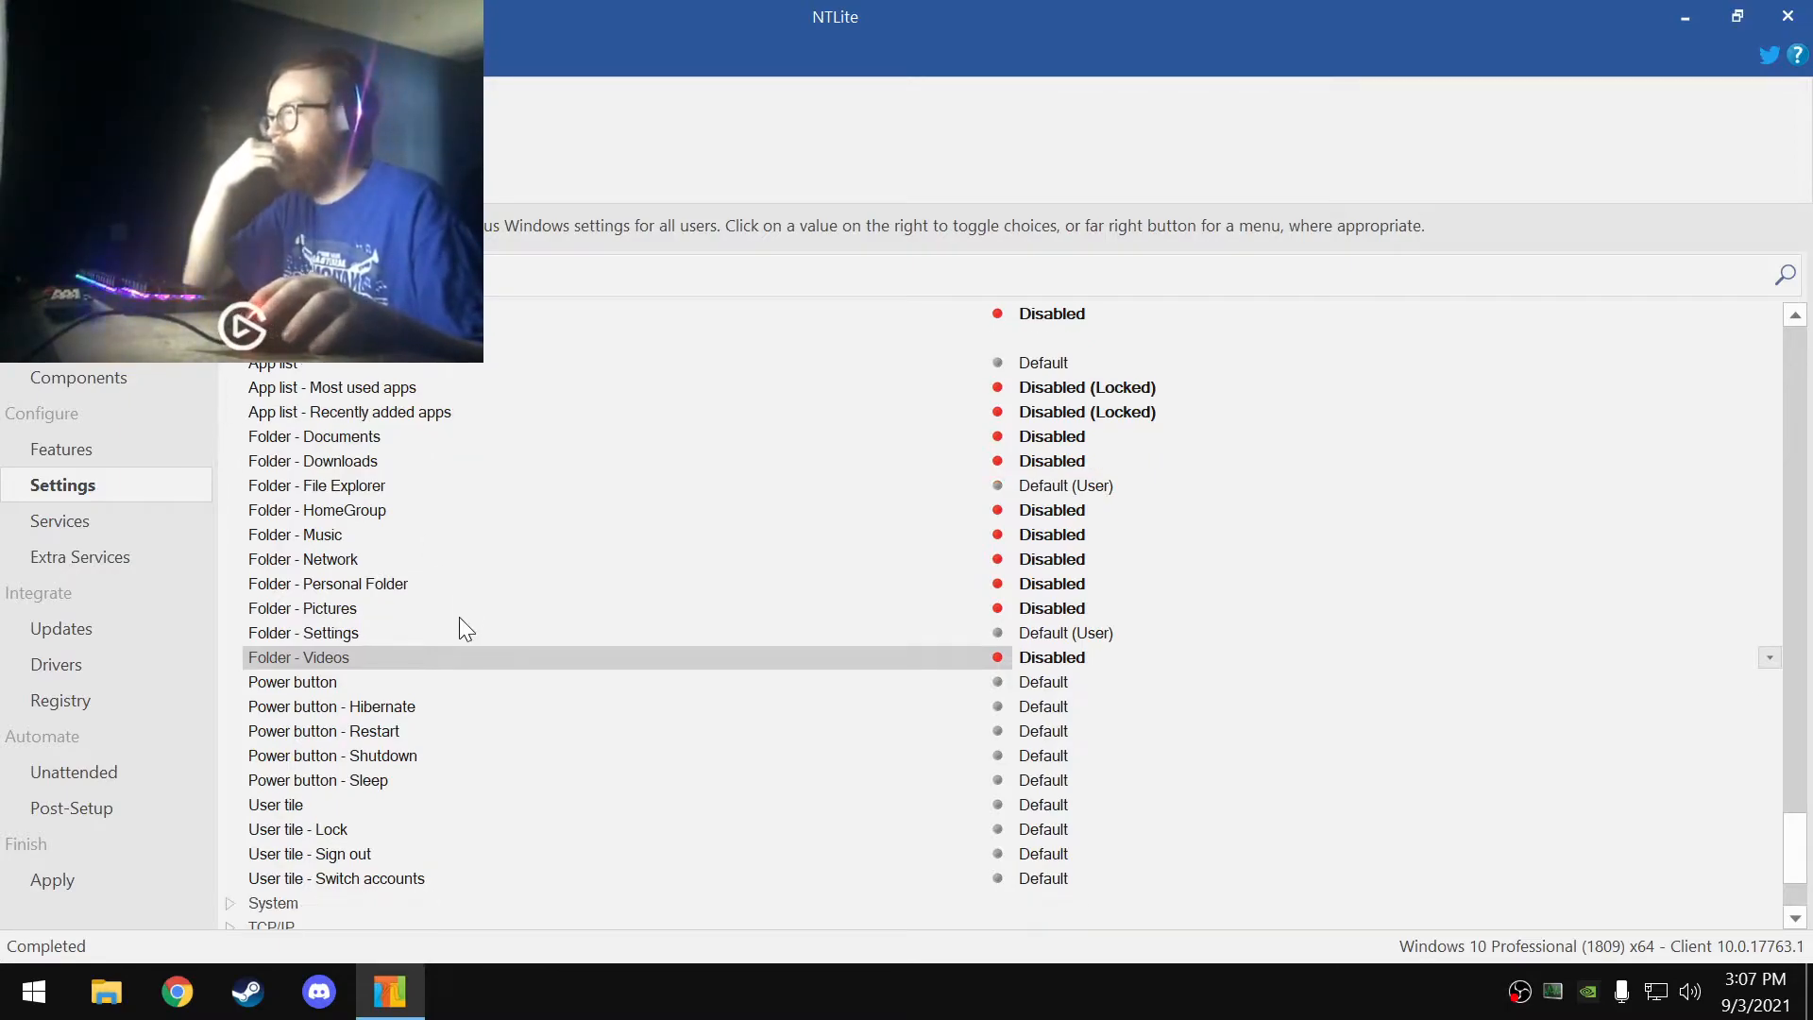
scroll(351, 708, "down", 3)
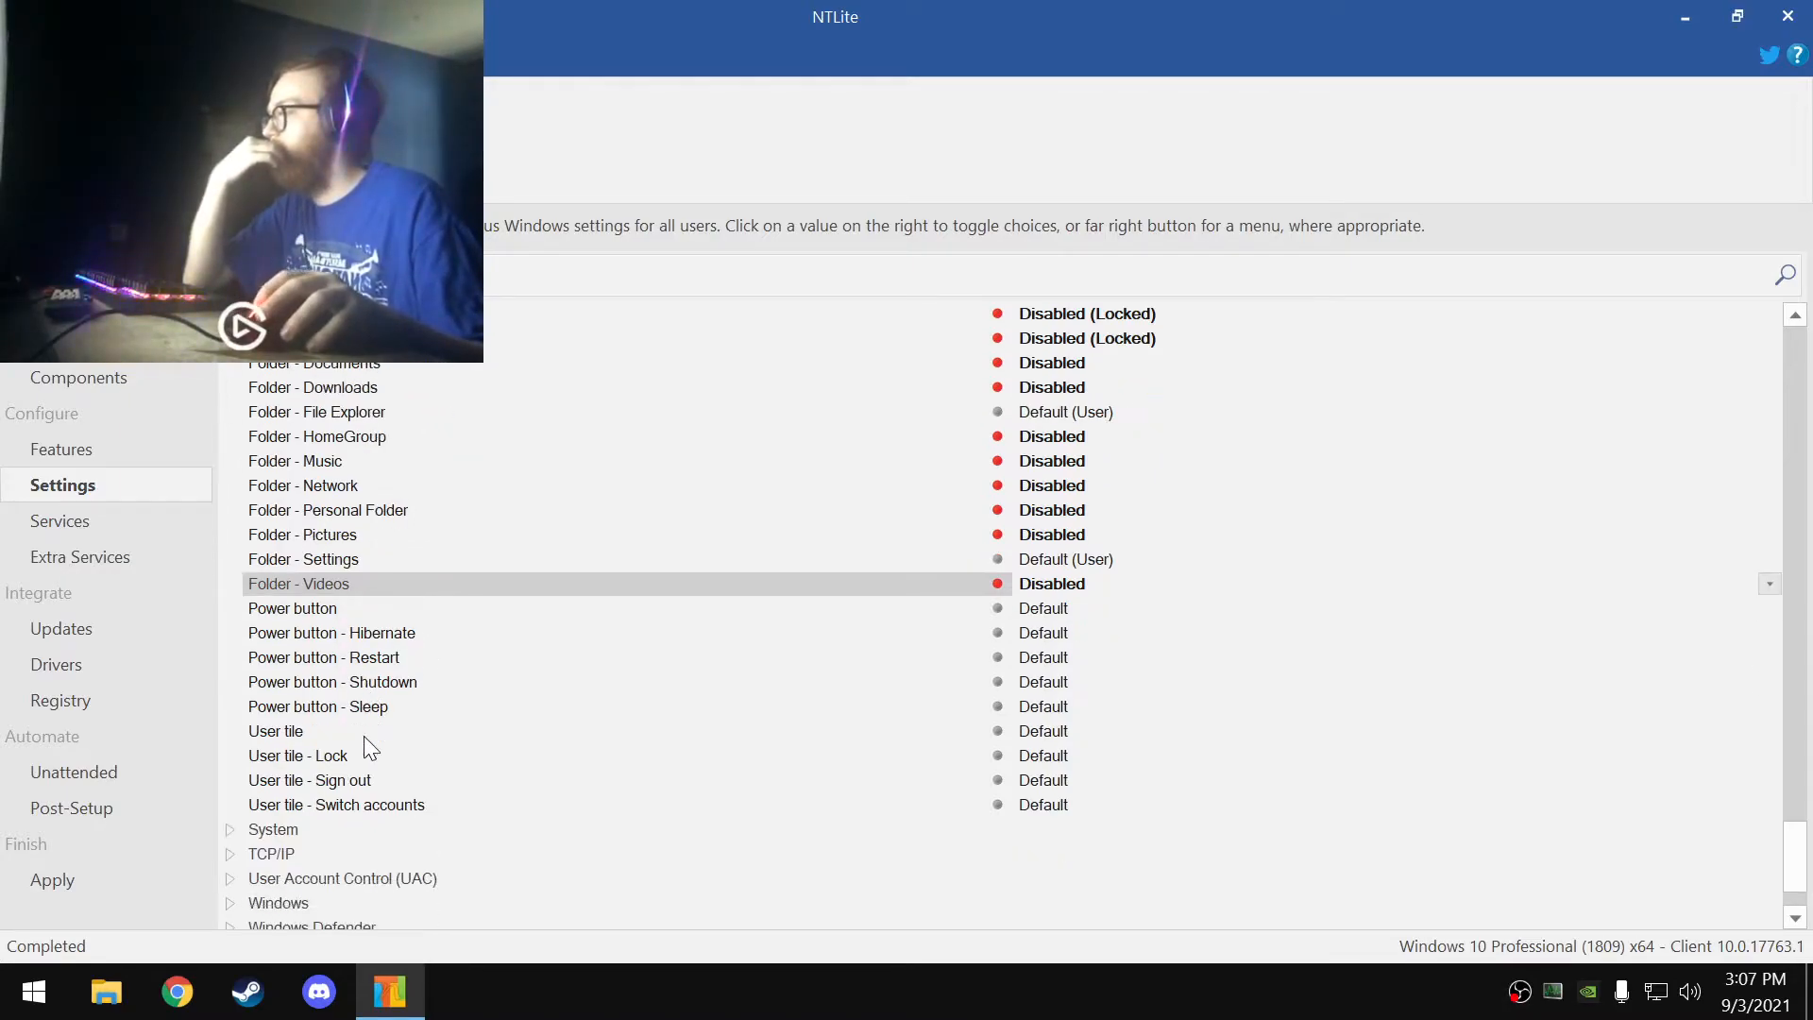
scroll(365, 737, "down", 4)
left_click(371, 700)
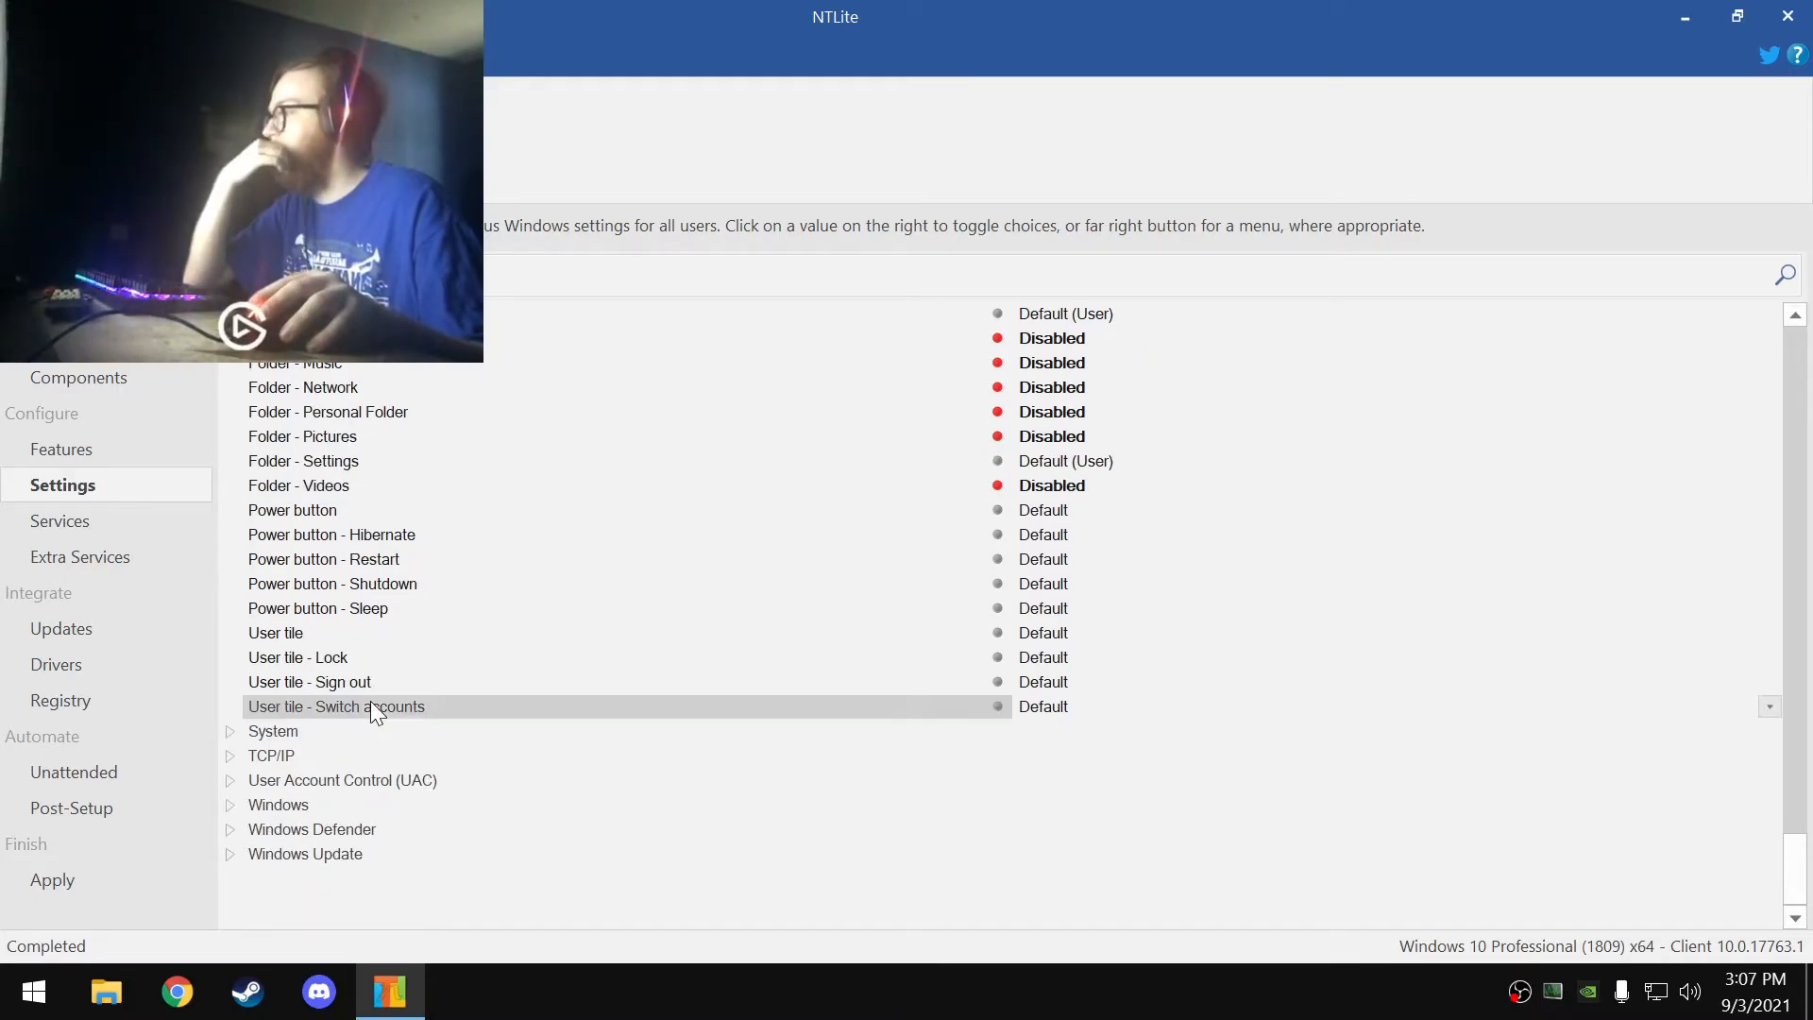
left_click(1048, 707)
- Expand the System settings and set Fullscreen optimizations to Enabled
left_click(293, 734)
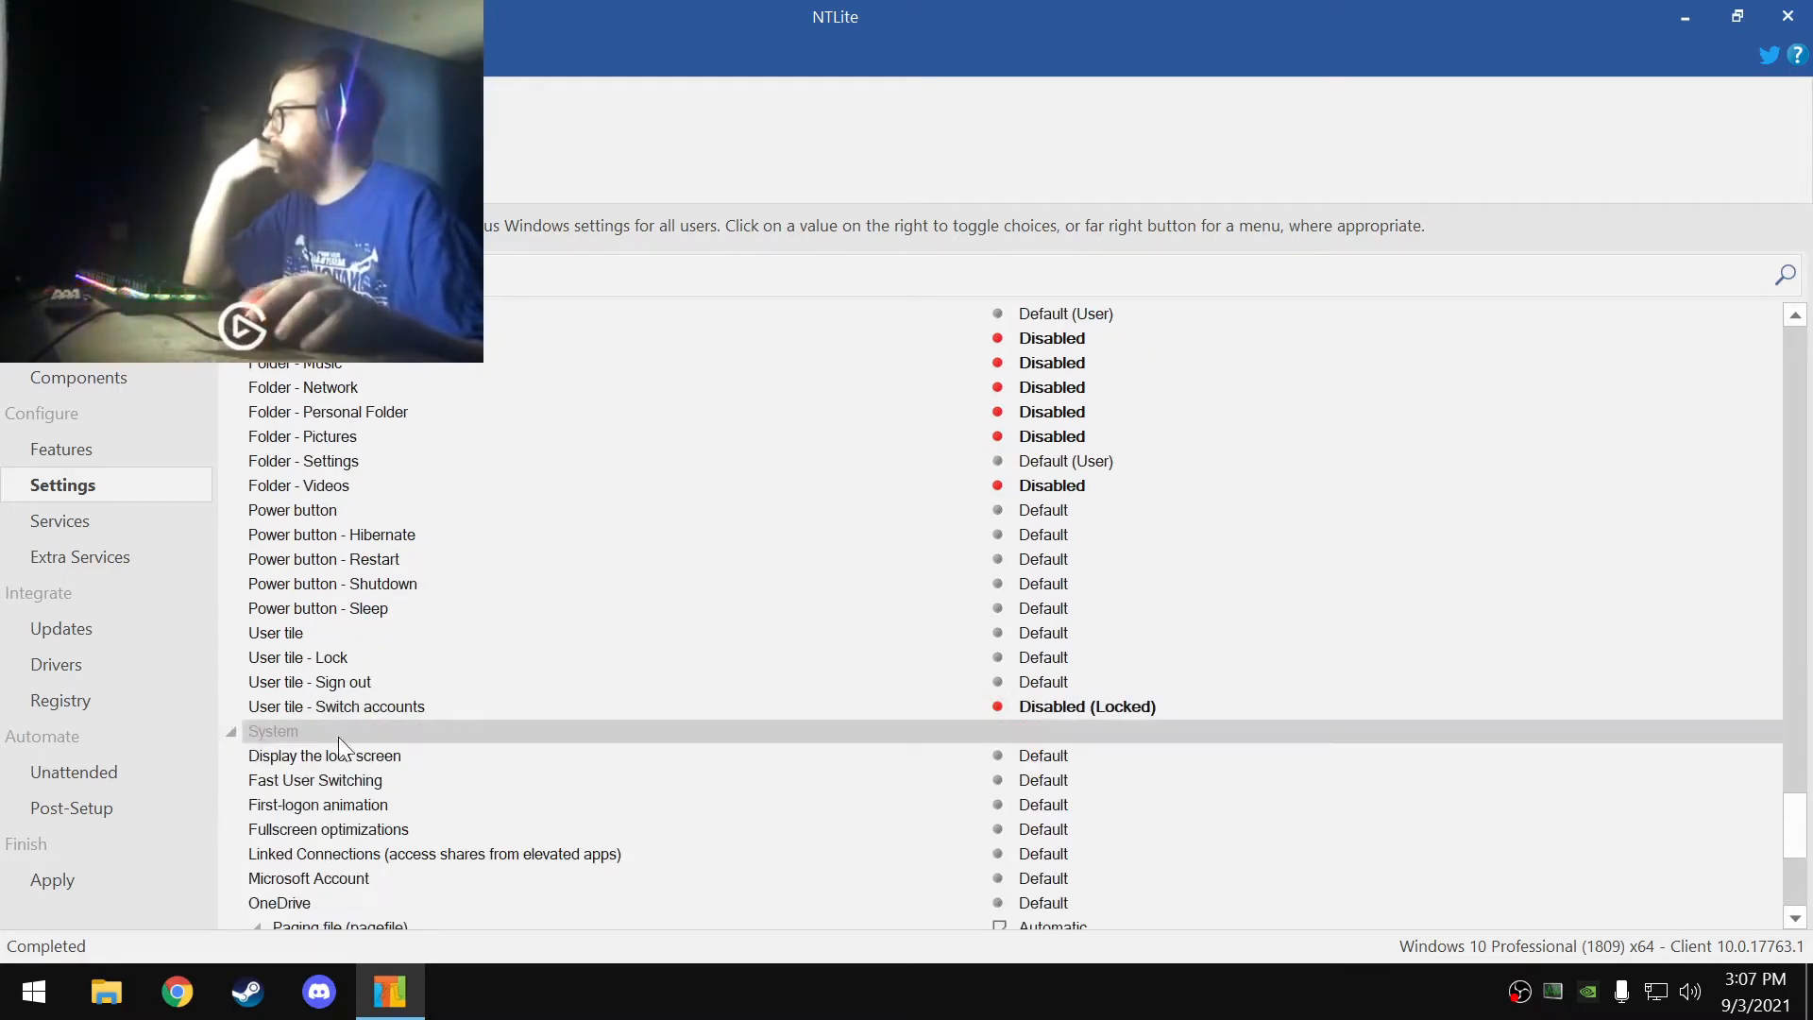
scroll(497, 748, "down", 7)
left_click(354, 652)
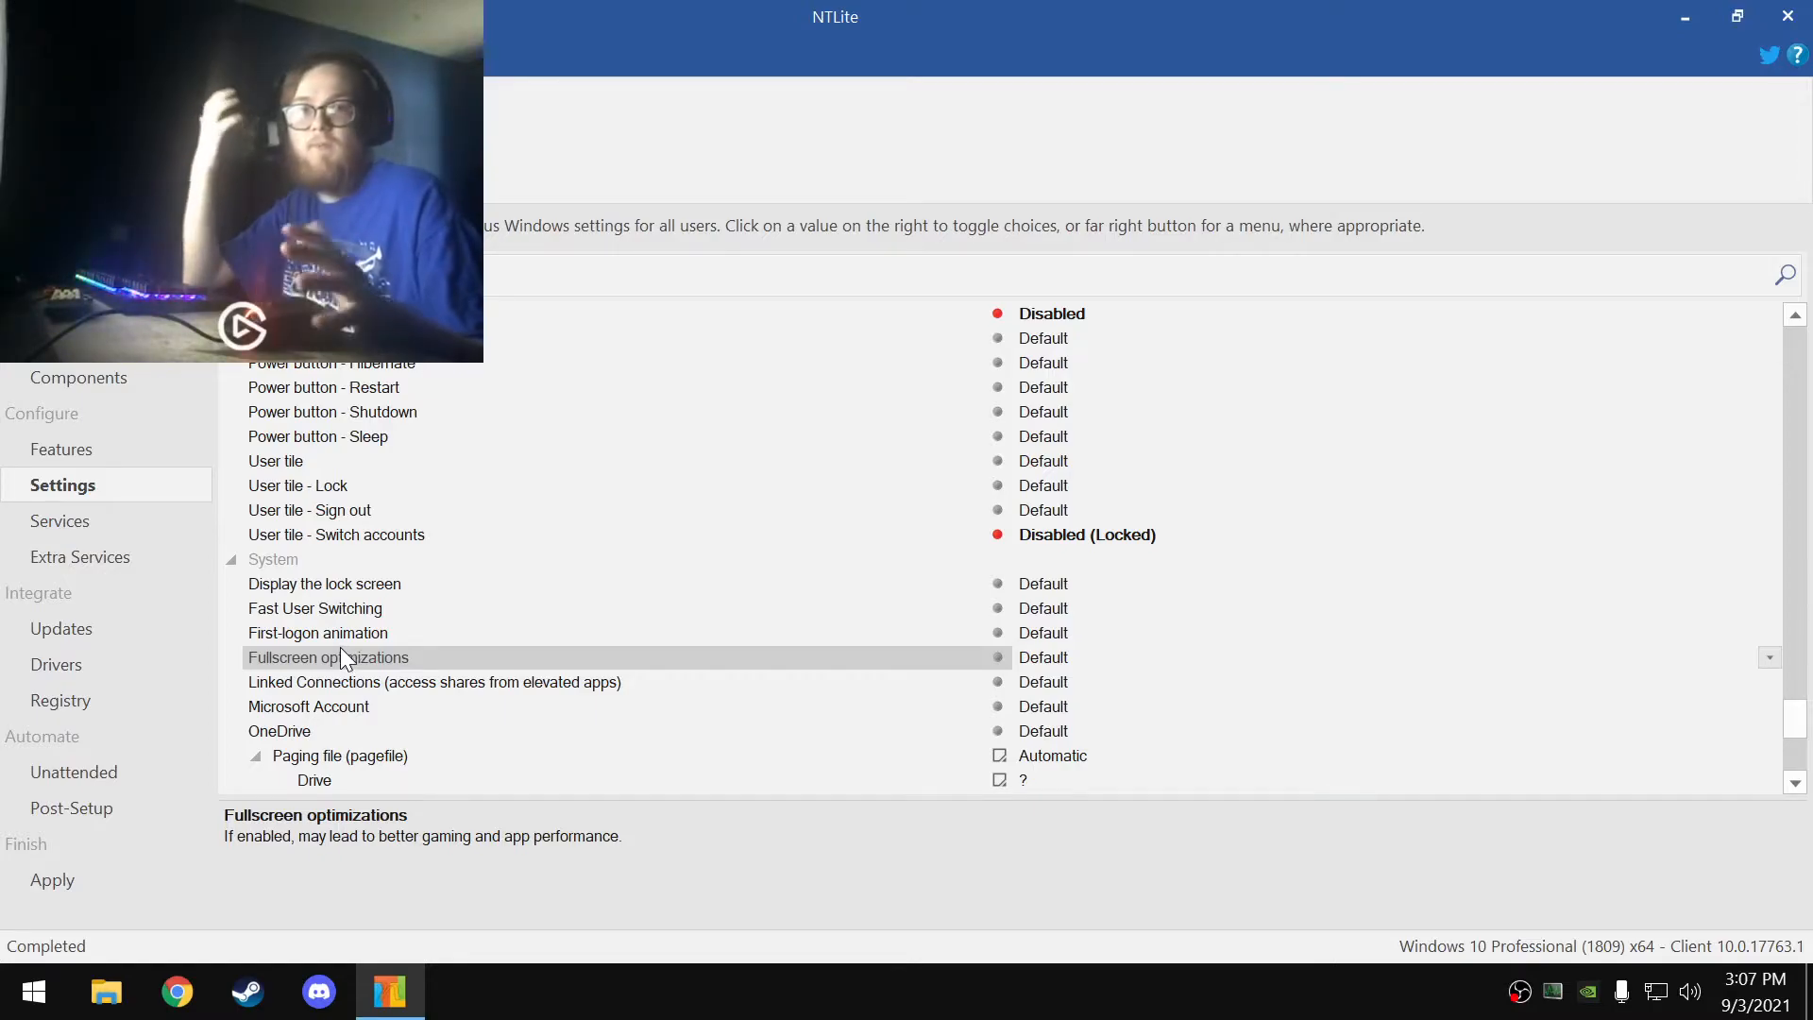
left_click(1069, 658)
left_click(1069, 659)
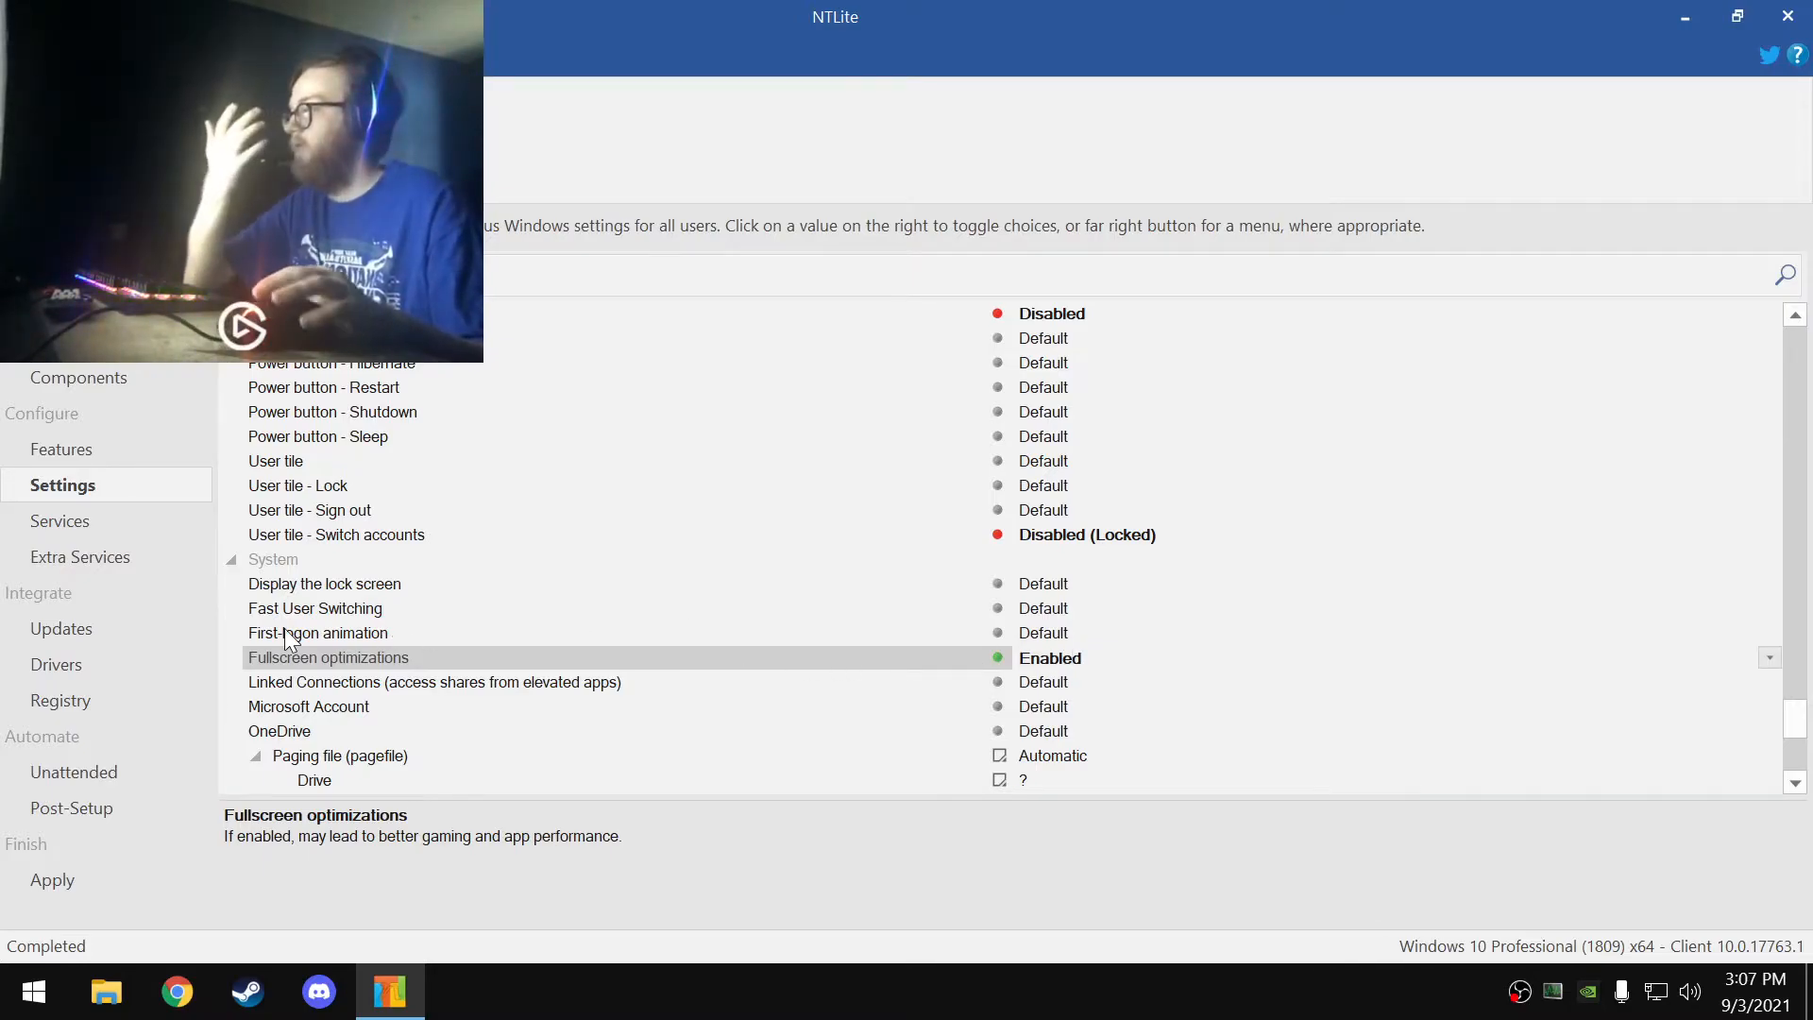
- Disable OneDrive in the System settings and check the paging file description without changing it
left_click(319, 735)
left_click(1055, 730)
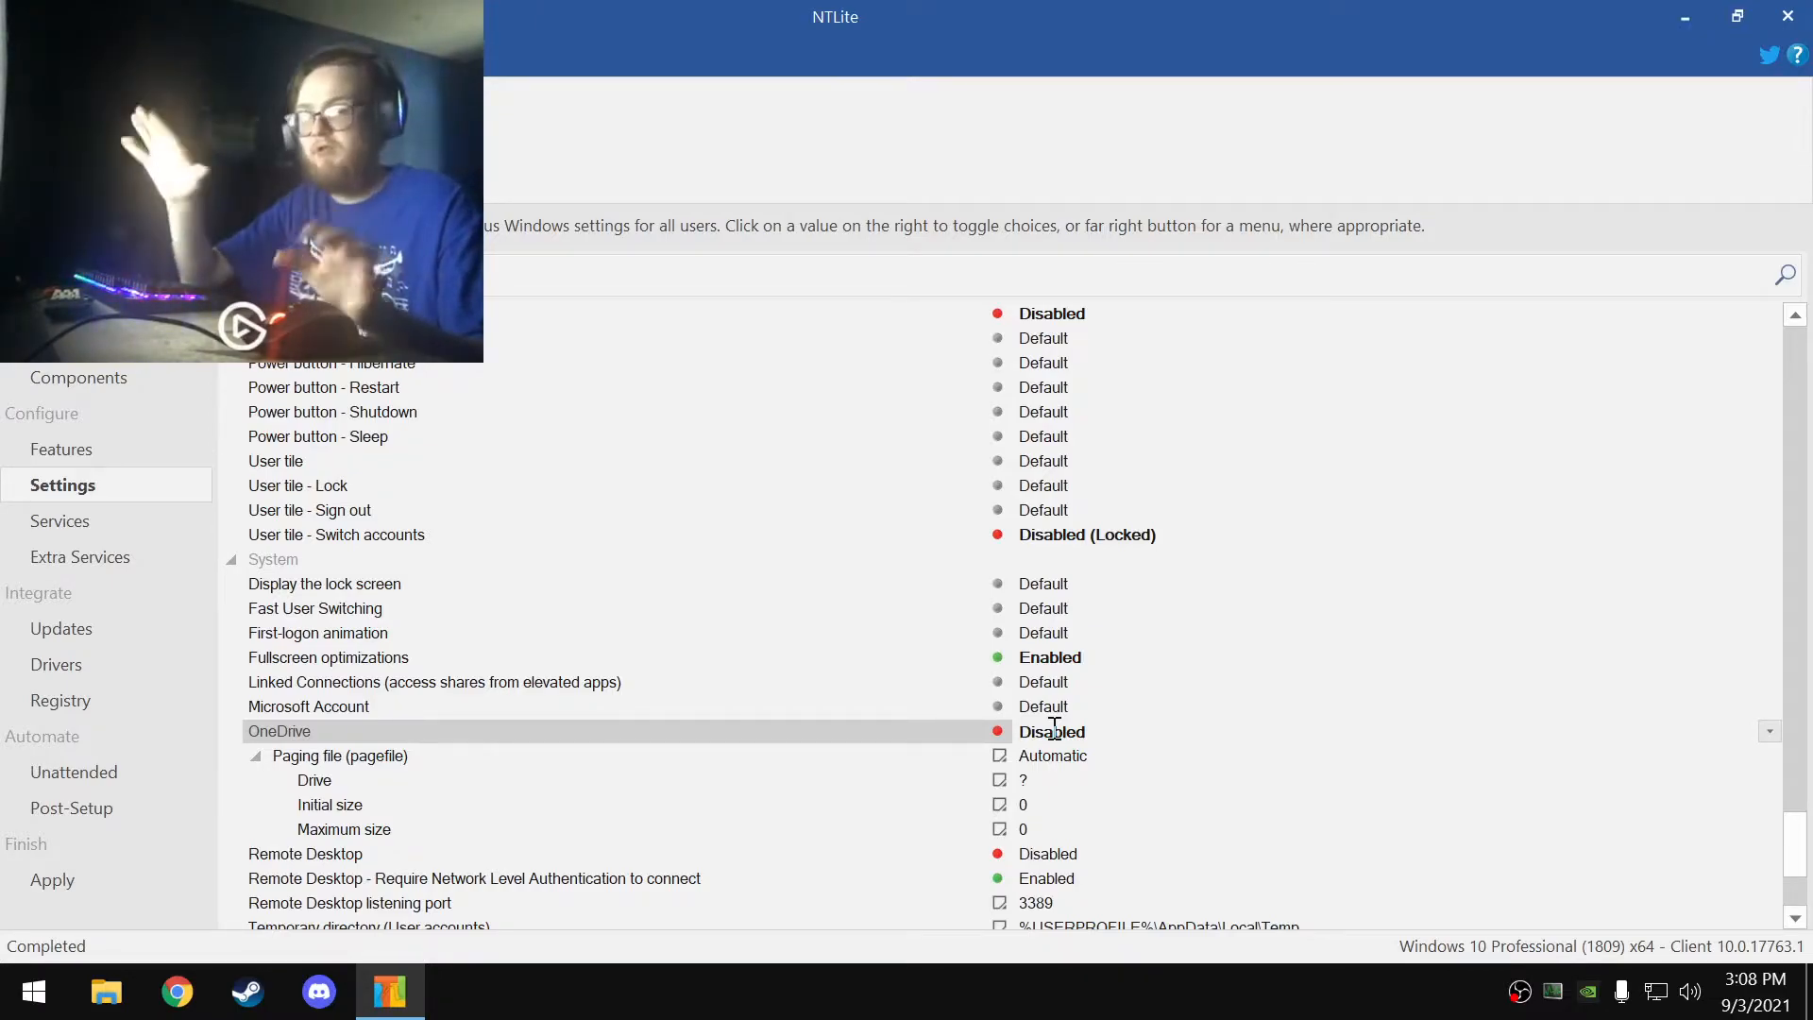
scroll(517, 687, "down", 1)
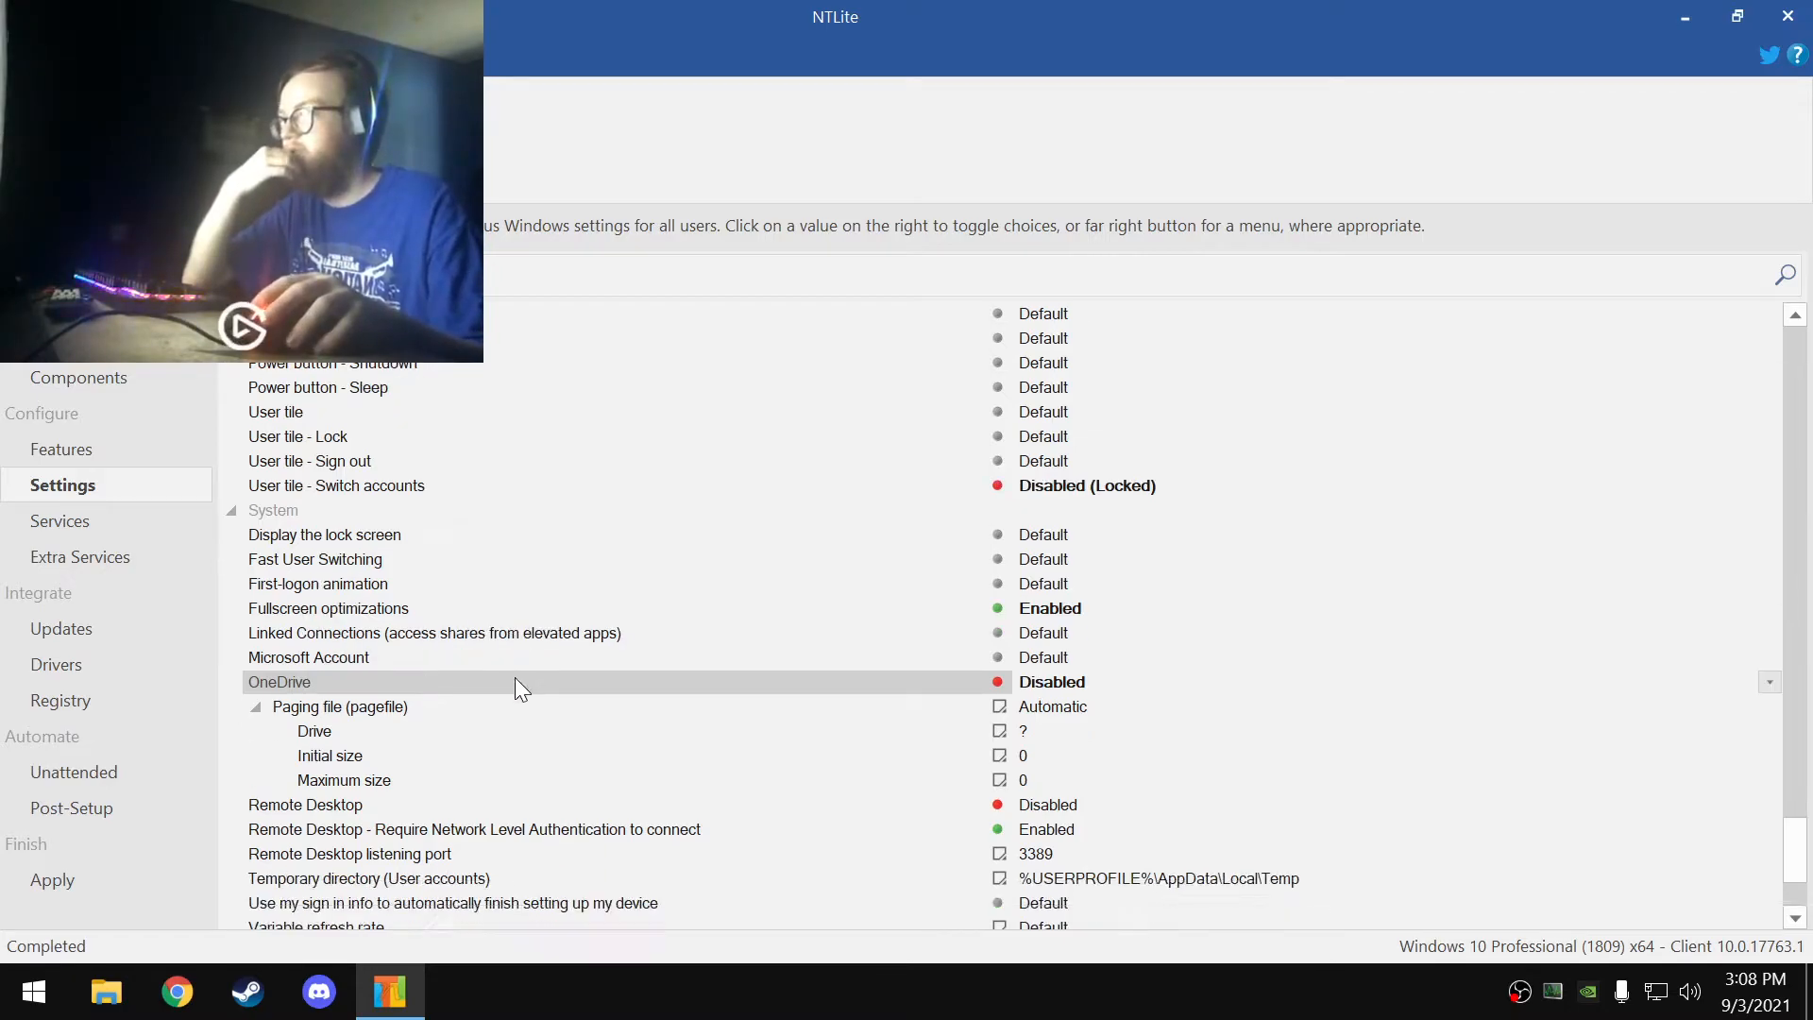
left_click(1086, 706)
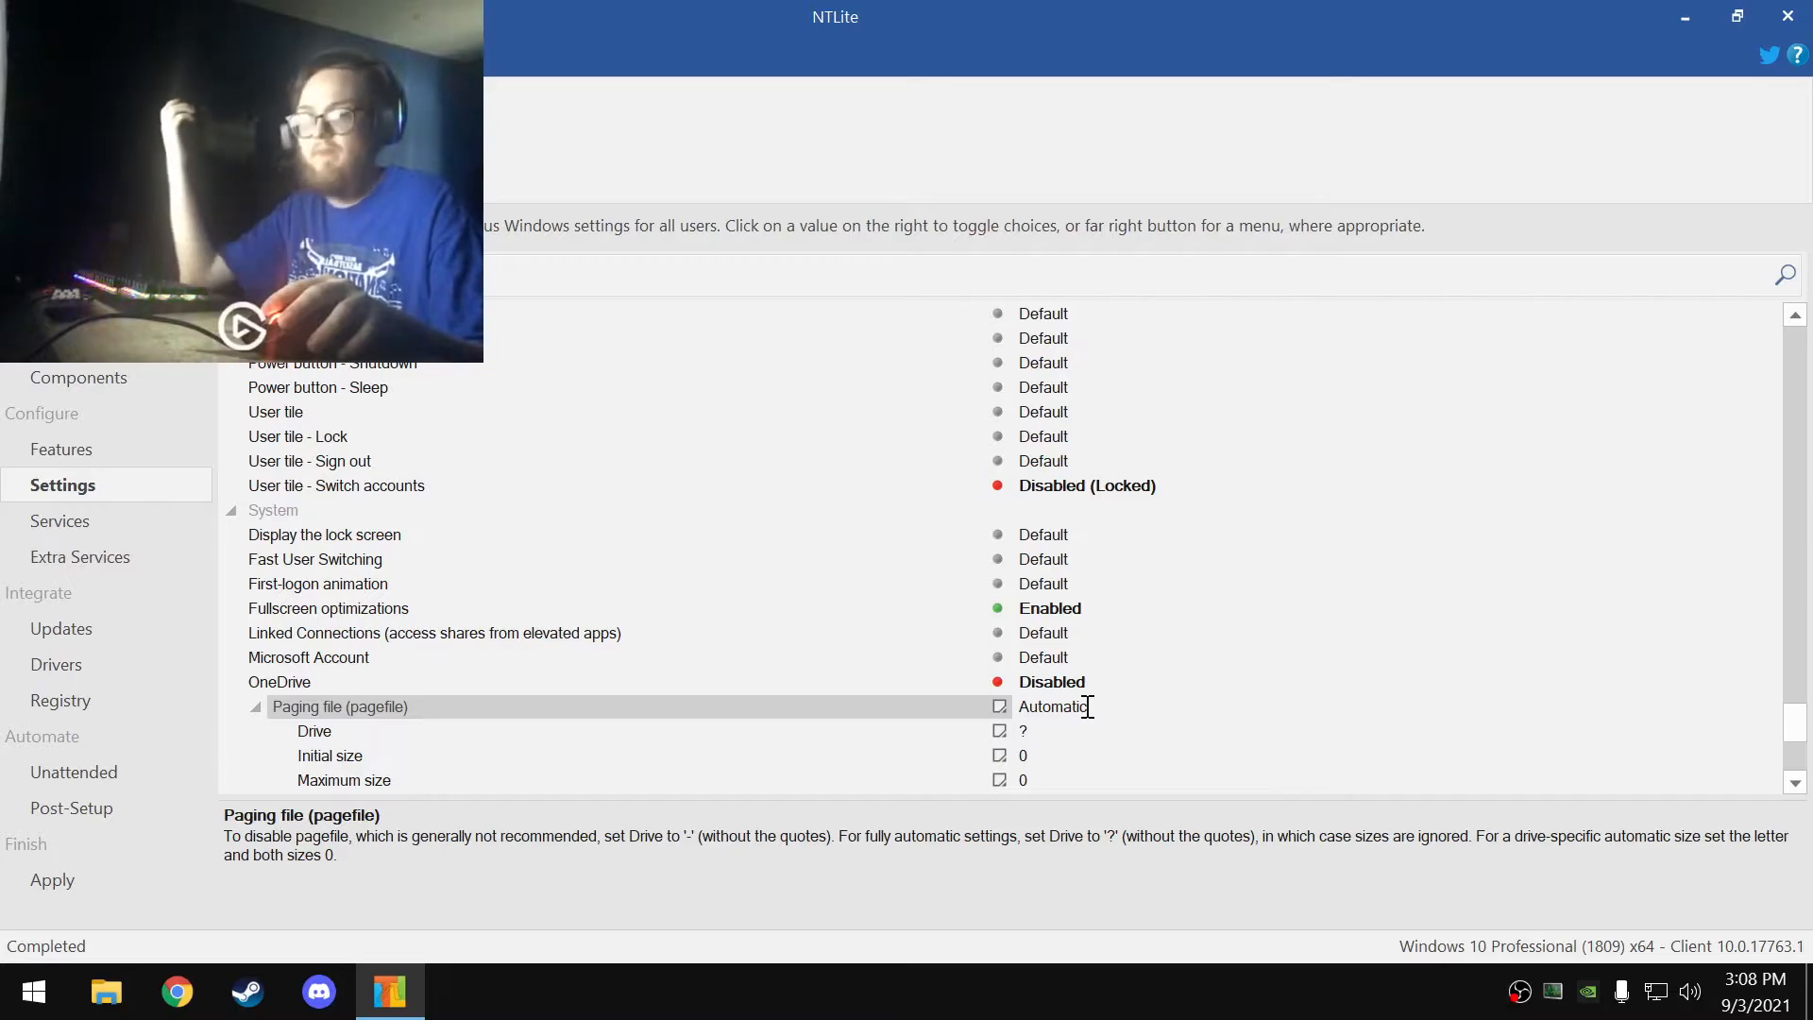
scroll(524, 666, "down", 1)
- Set Microsoft Account to "Users can't add or log on with Microsoft accounts"
left_click(340, 630)
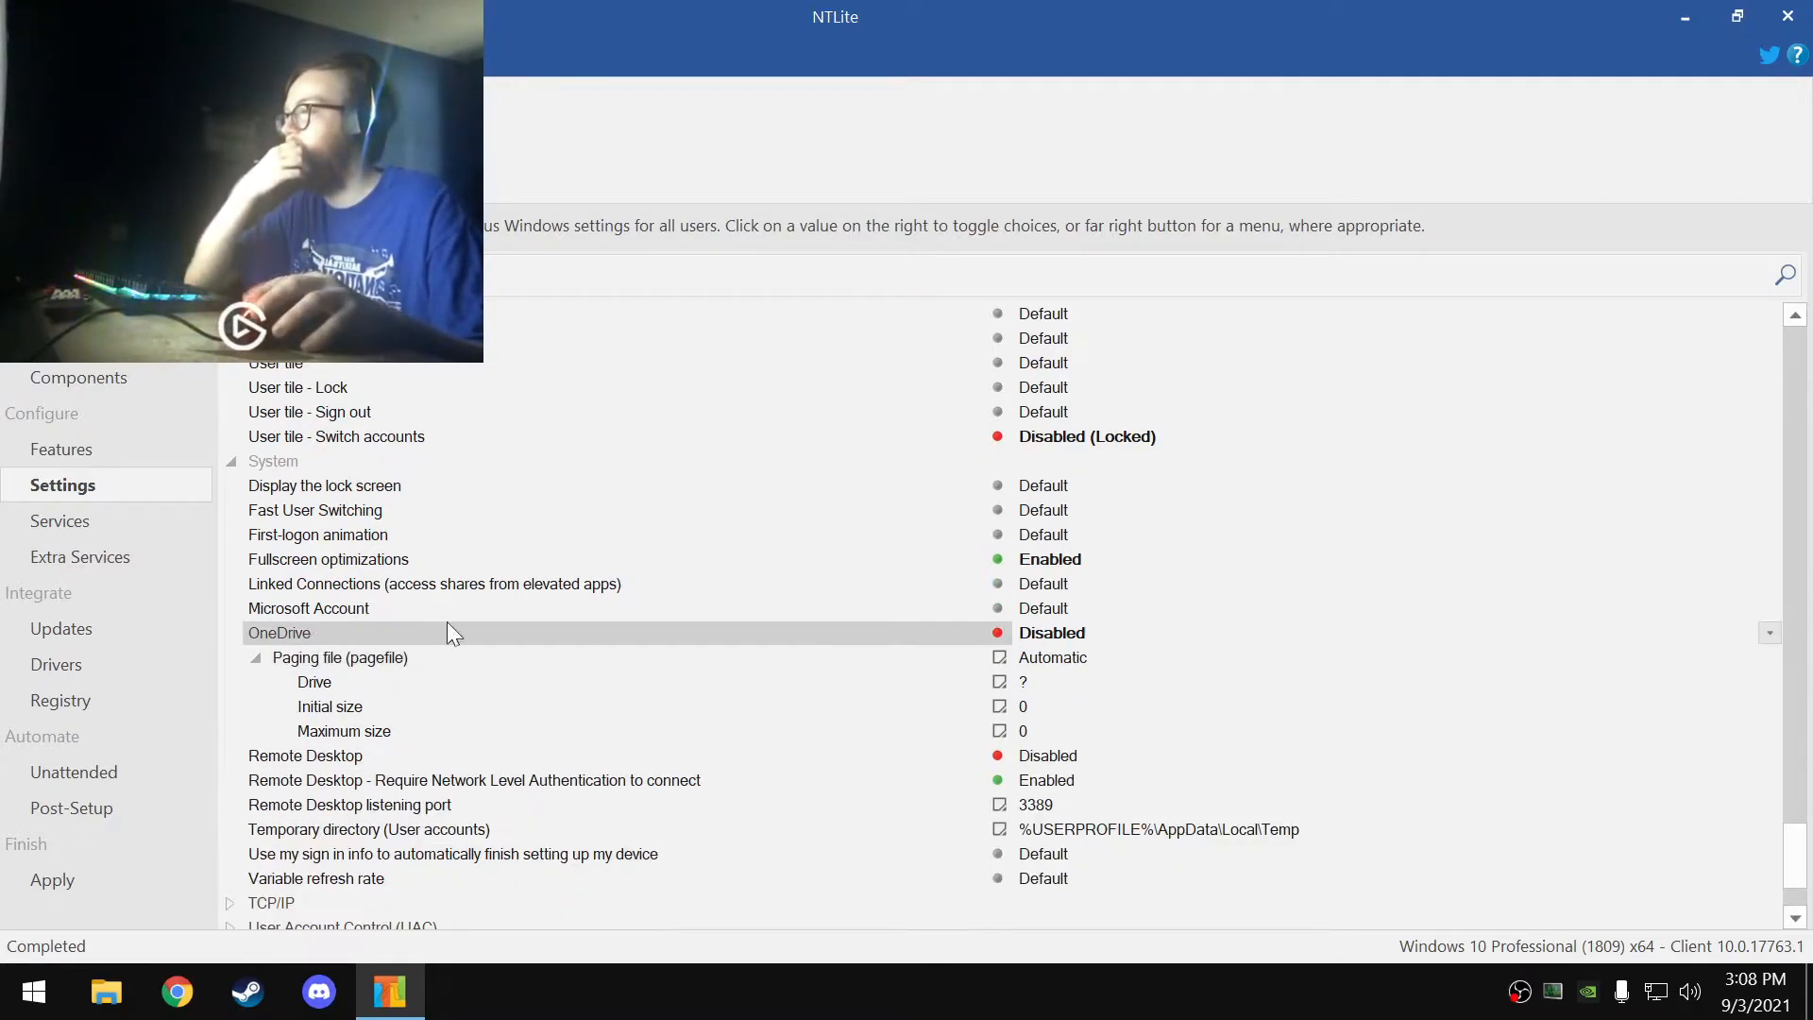
left_click(314, 607)
left_click(1083, 611)
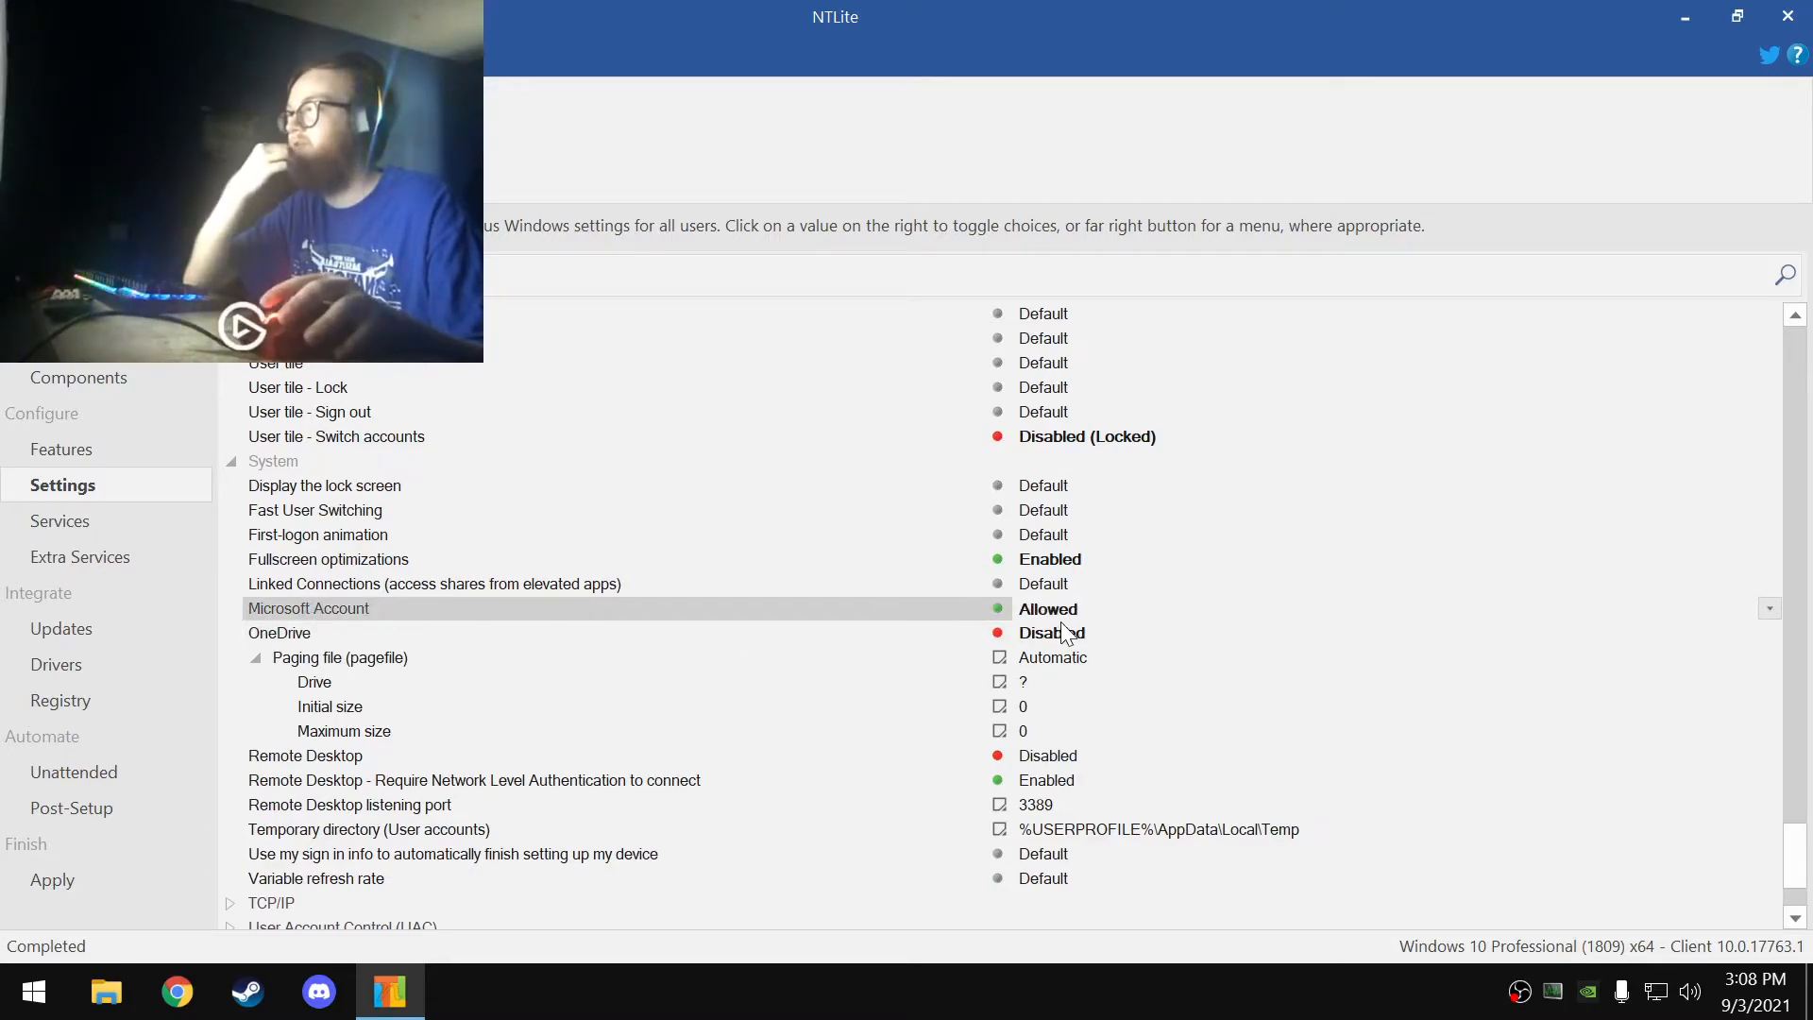
left_click(1063, 609)
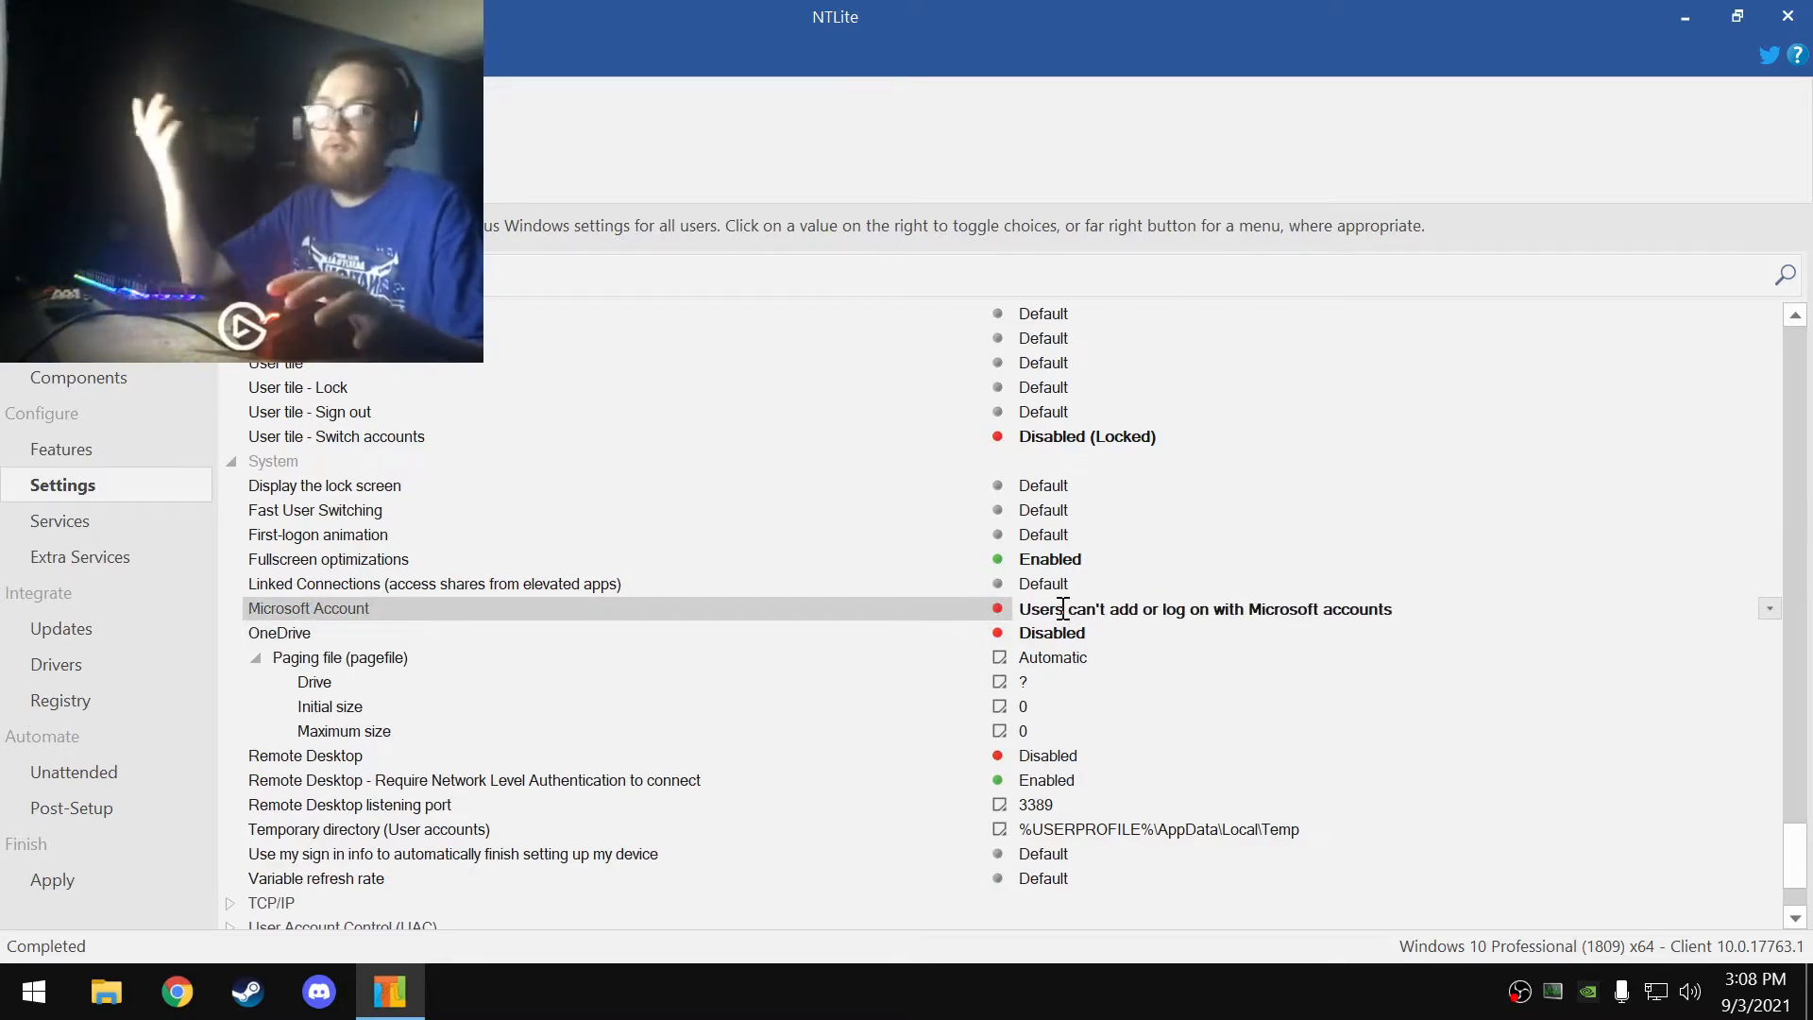
- Disable the Network Level Authentication requirement for Remote Desktop, skipping Linked Connections and the lock screen setting
left_click(382, 583)
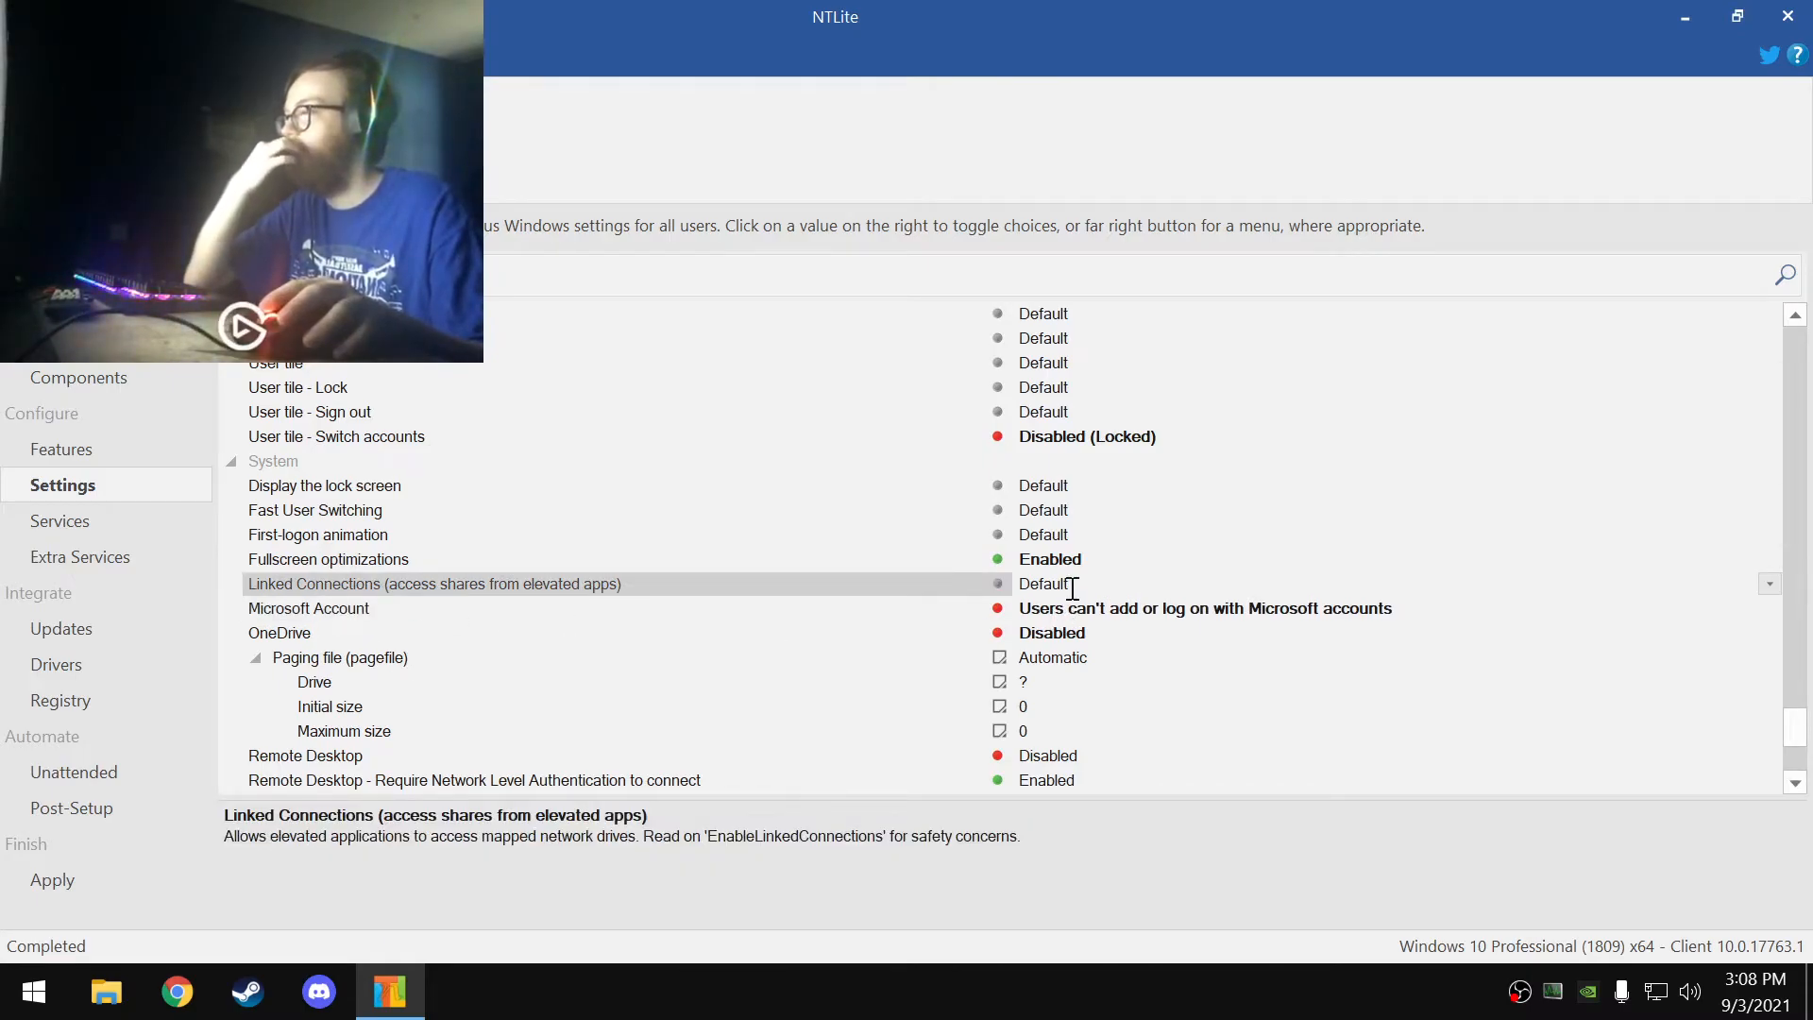
left_click(374, 489)
scroll(503, 691, "down", 2)
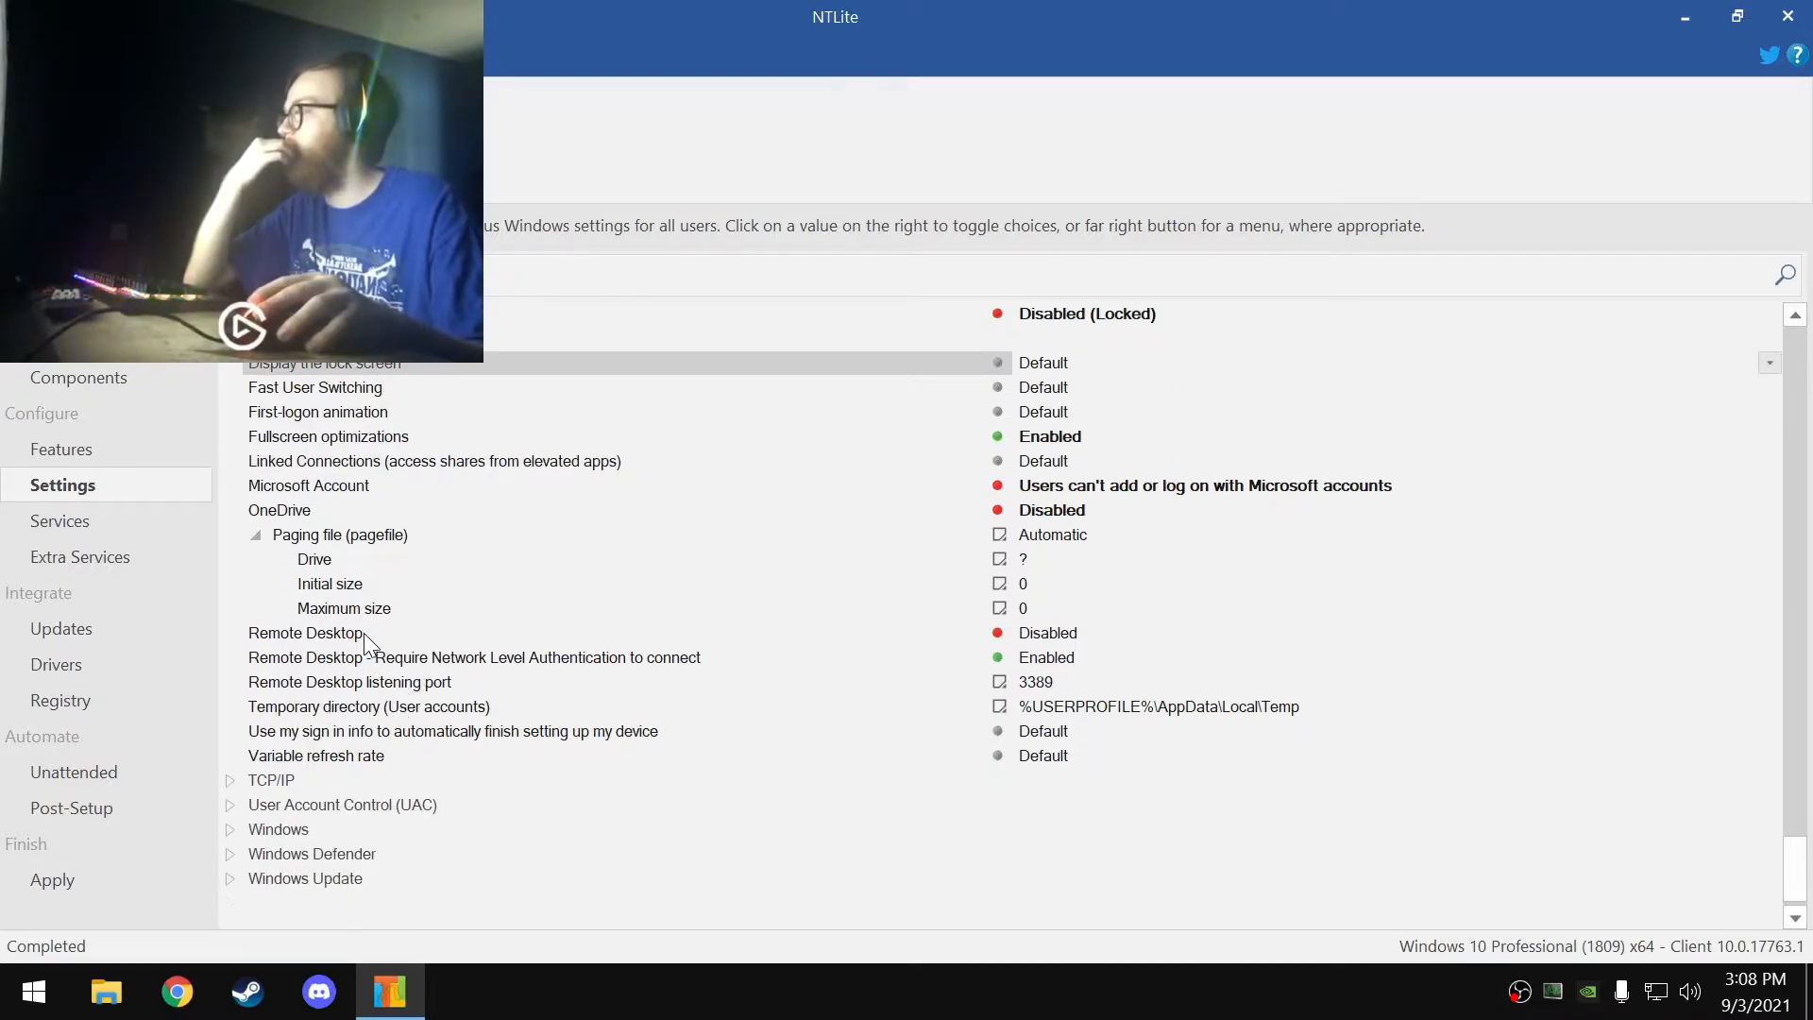
left_click(365, 633)
left_click(469, 657)
left_click(1071, 659)
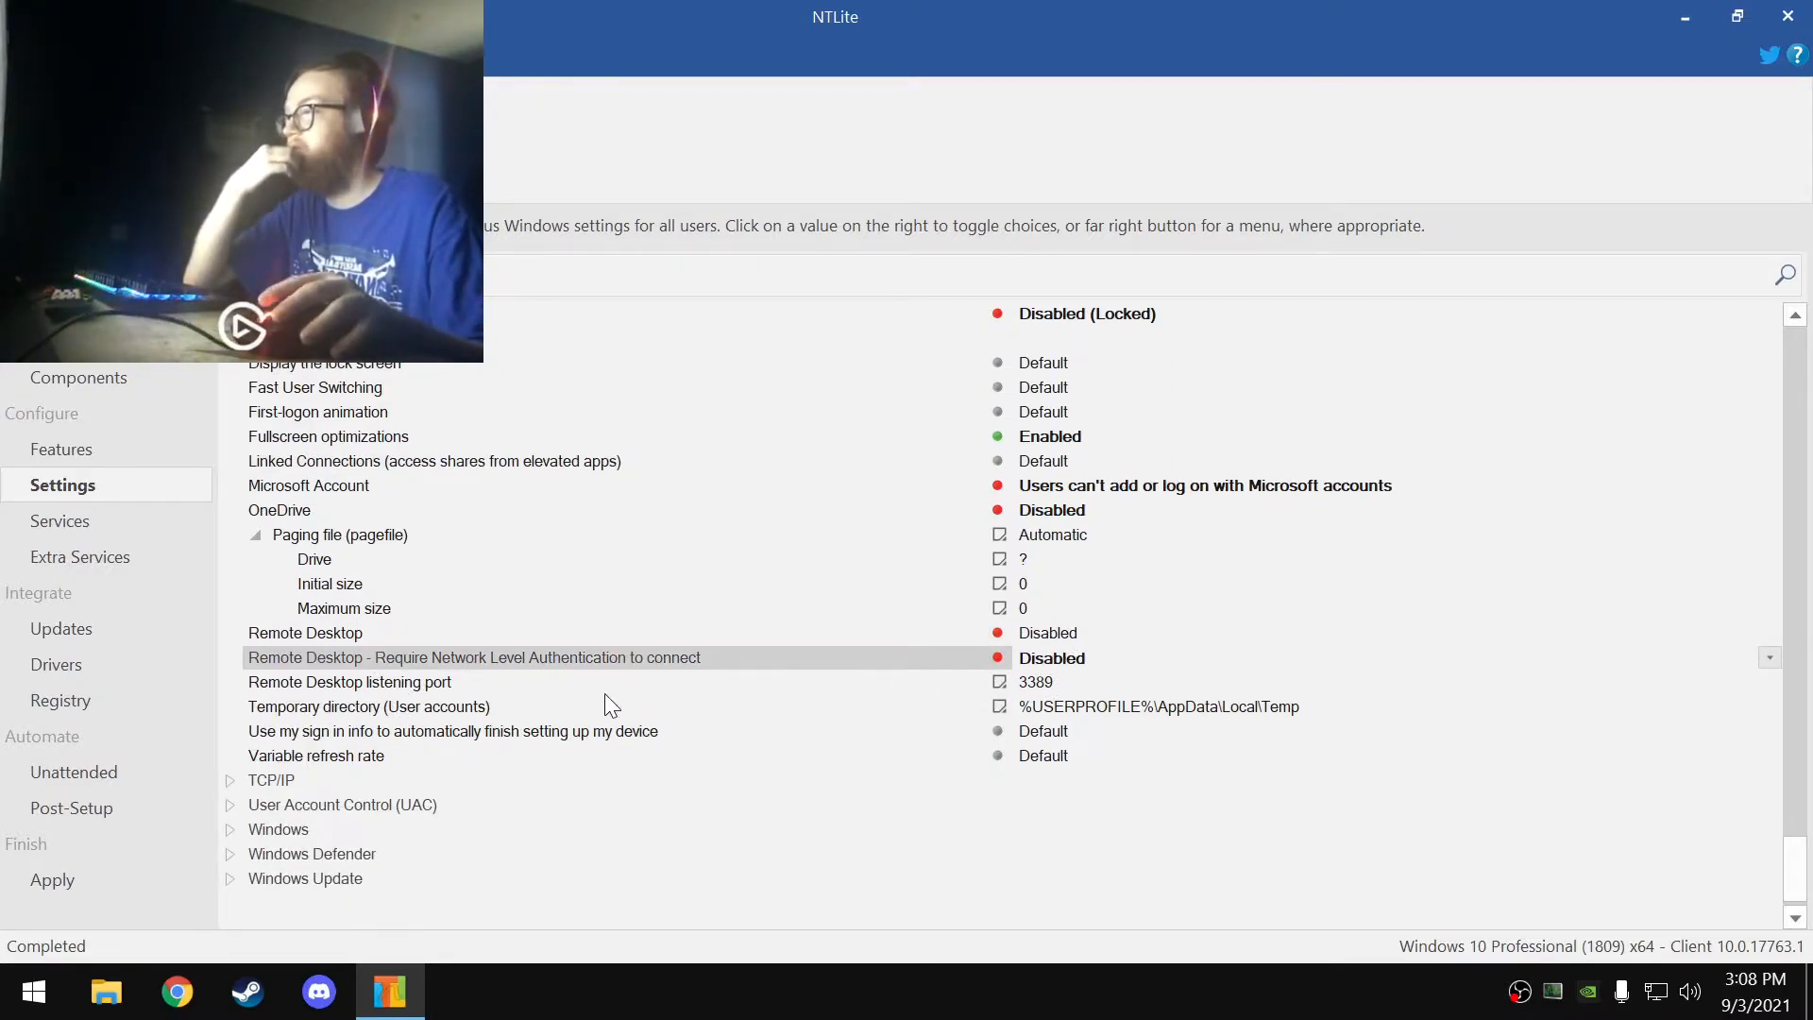
left_click(370, 763)
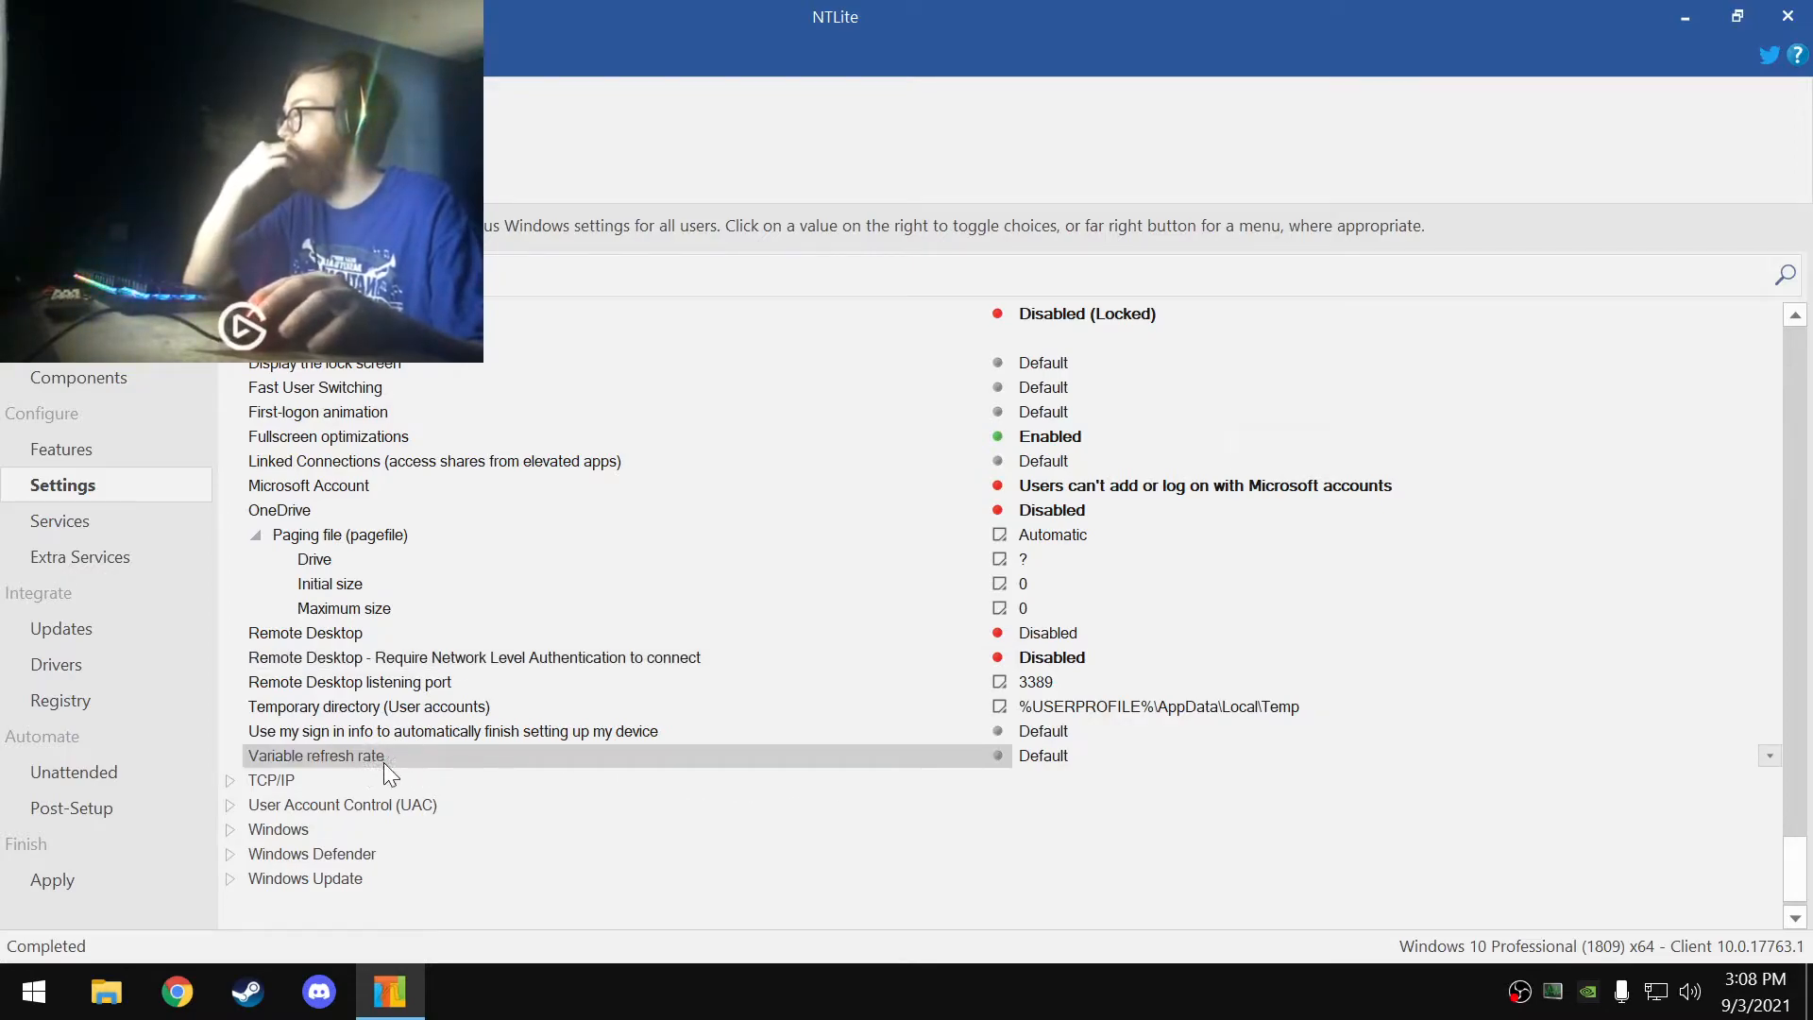
- Disable Variable refresh rate in the System settings and check the description of the automatic sign-in setup option
left_click(1071, 759)
left_click(1073, 758)
left_click(1075, 758)
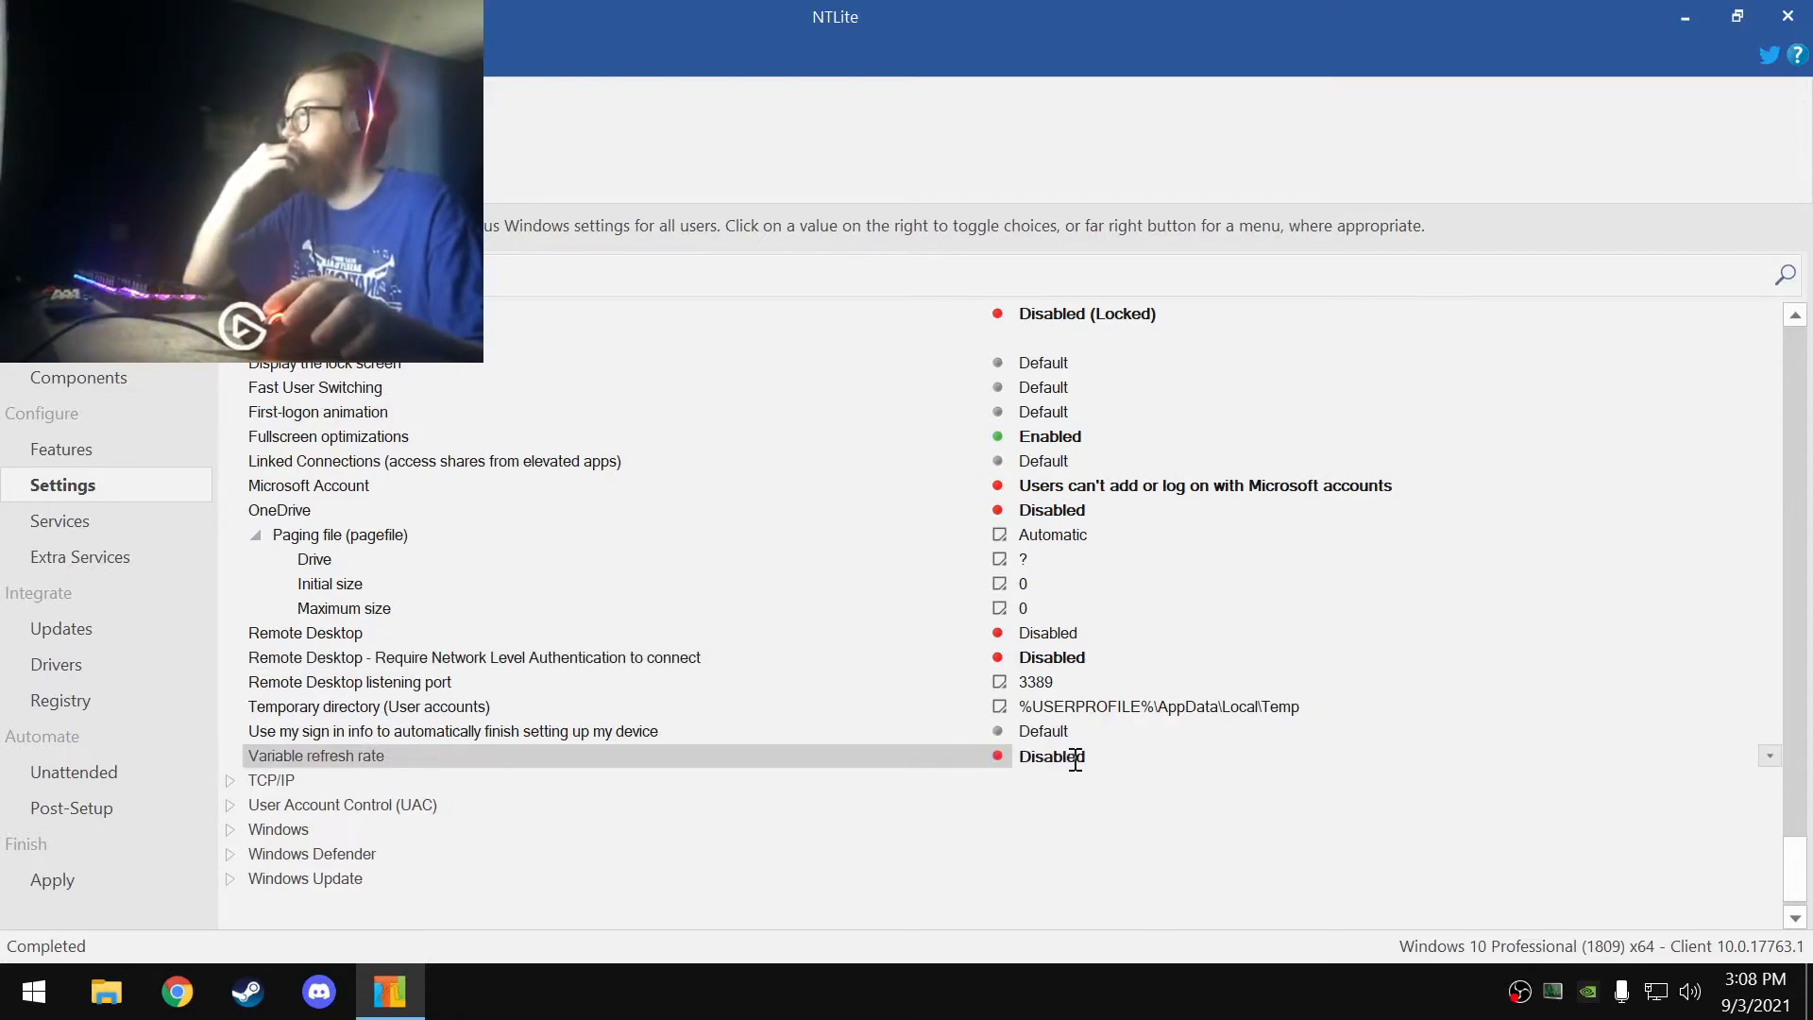
left_click(512, 740)
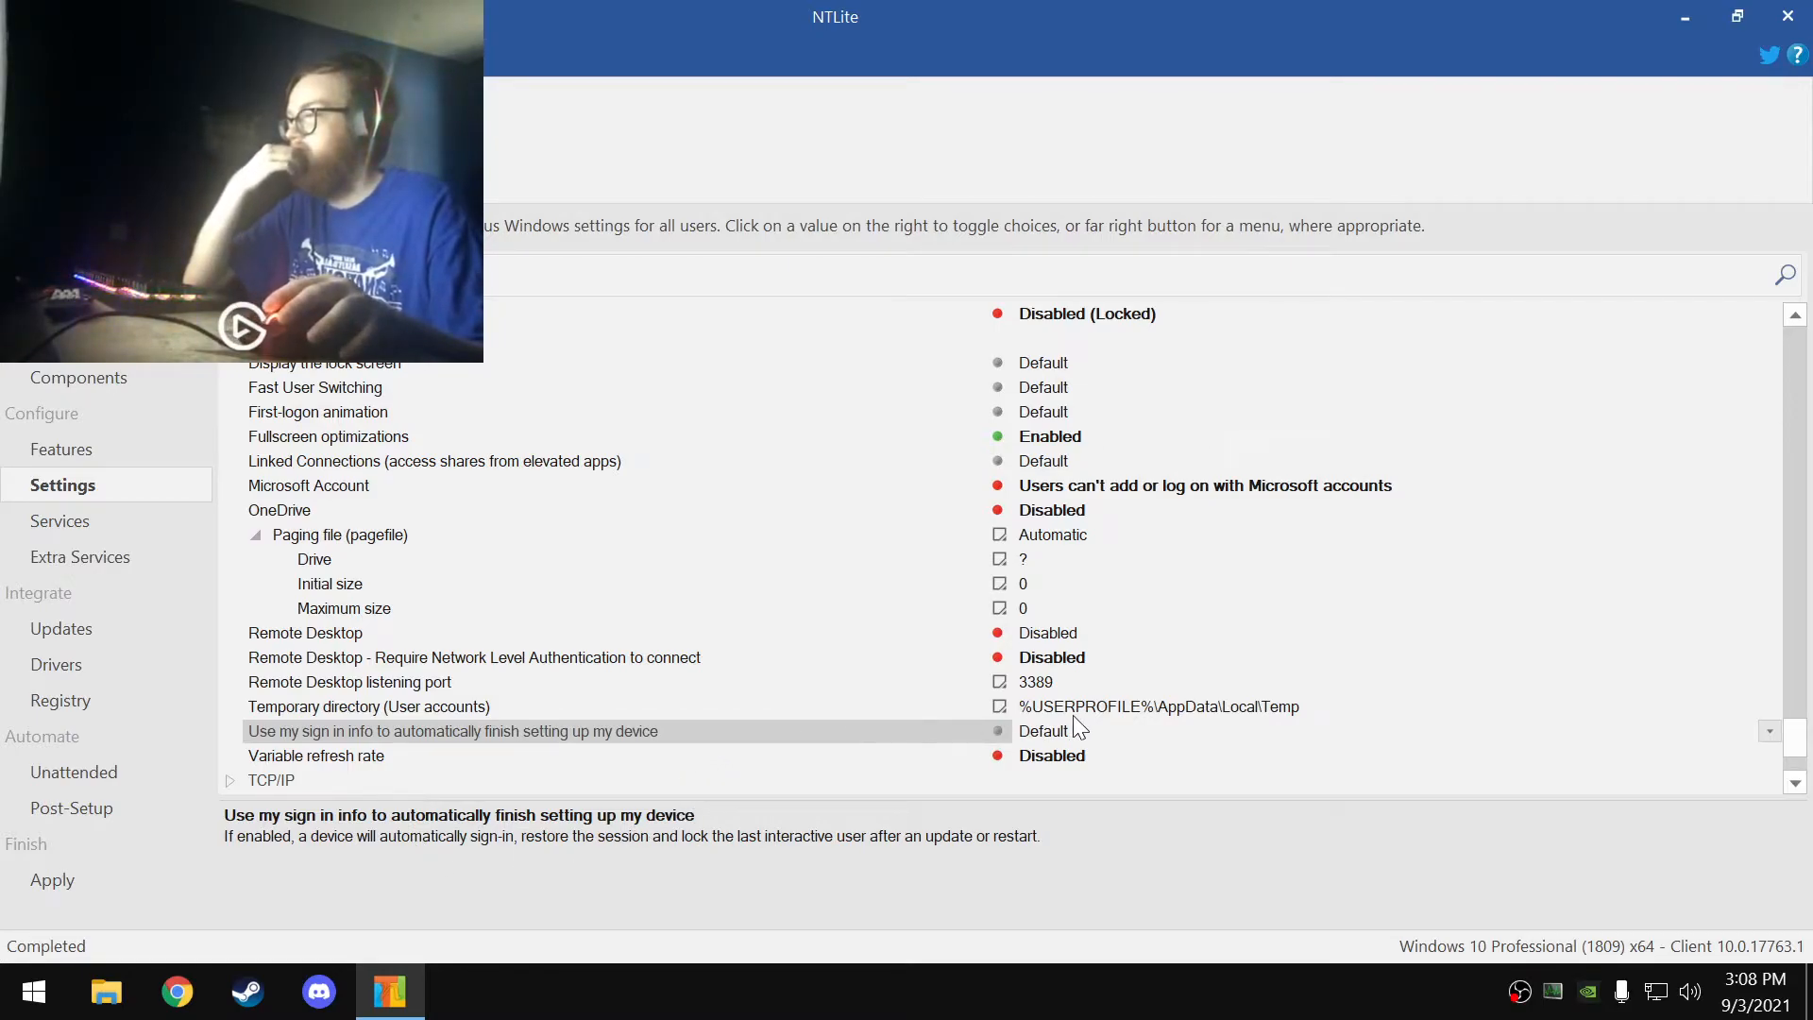
- Expand the TCP/IP, User Account Control and Windows setting groups and disable Storage Sense
scroll(683, 700, "down", 1)
left_click(229, 707)
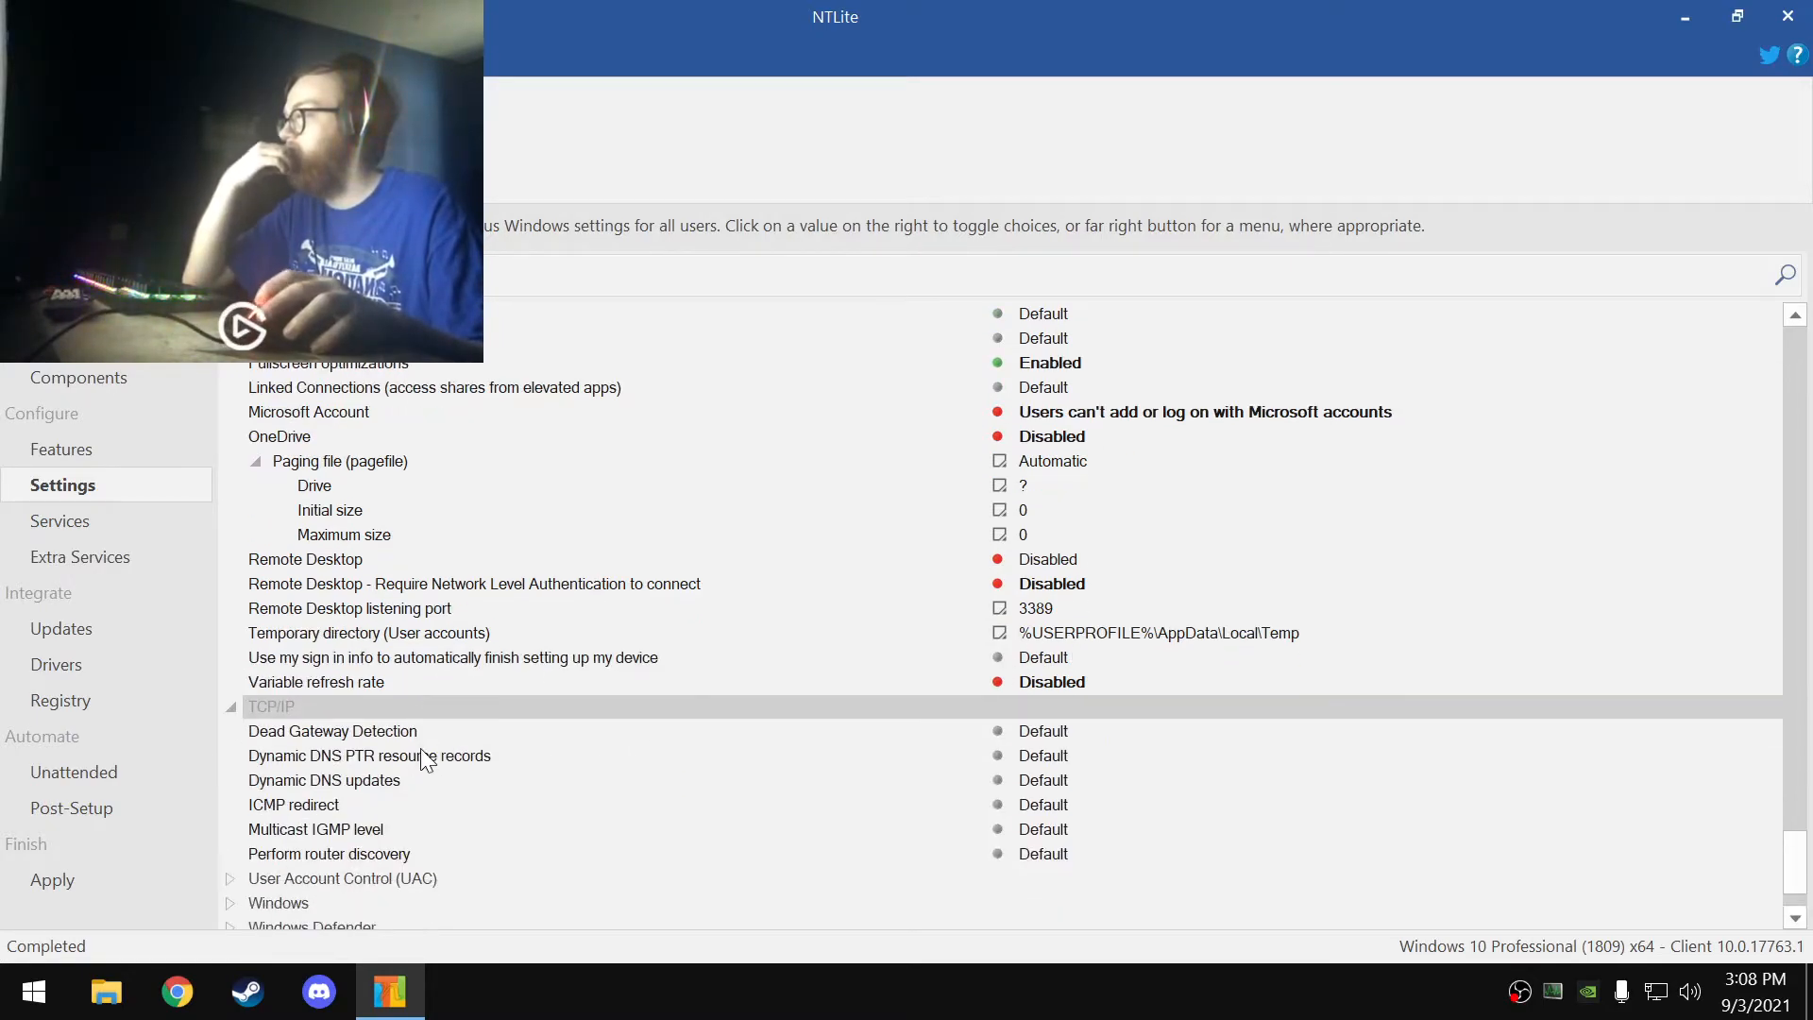
left_click(230, 780)
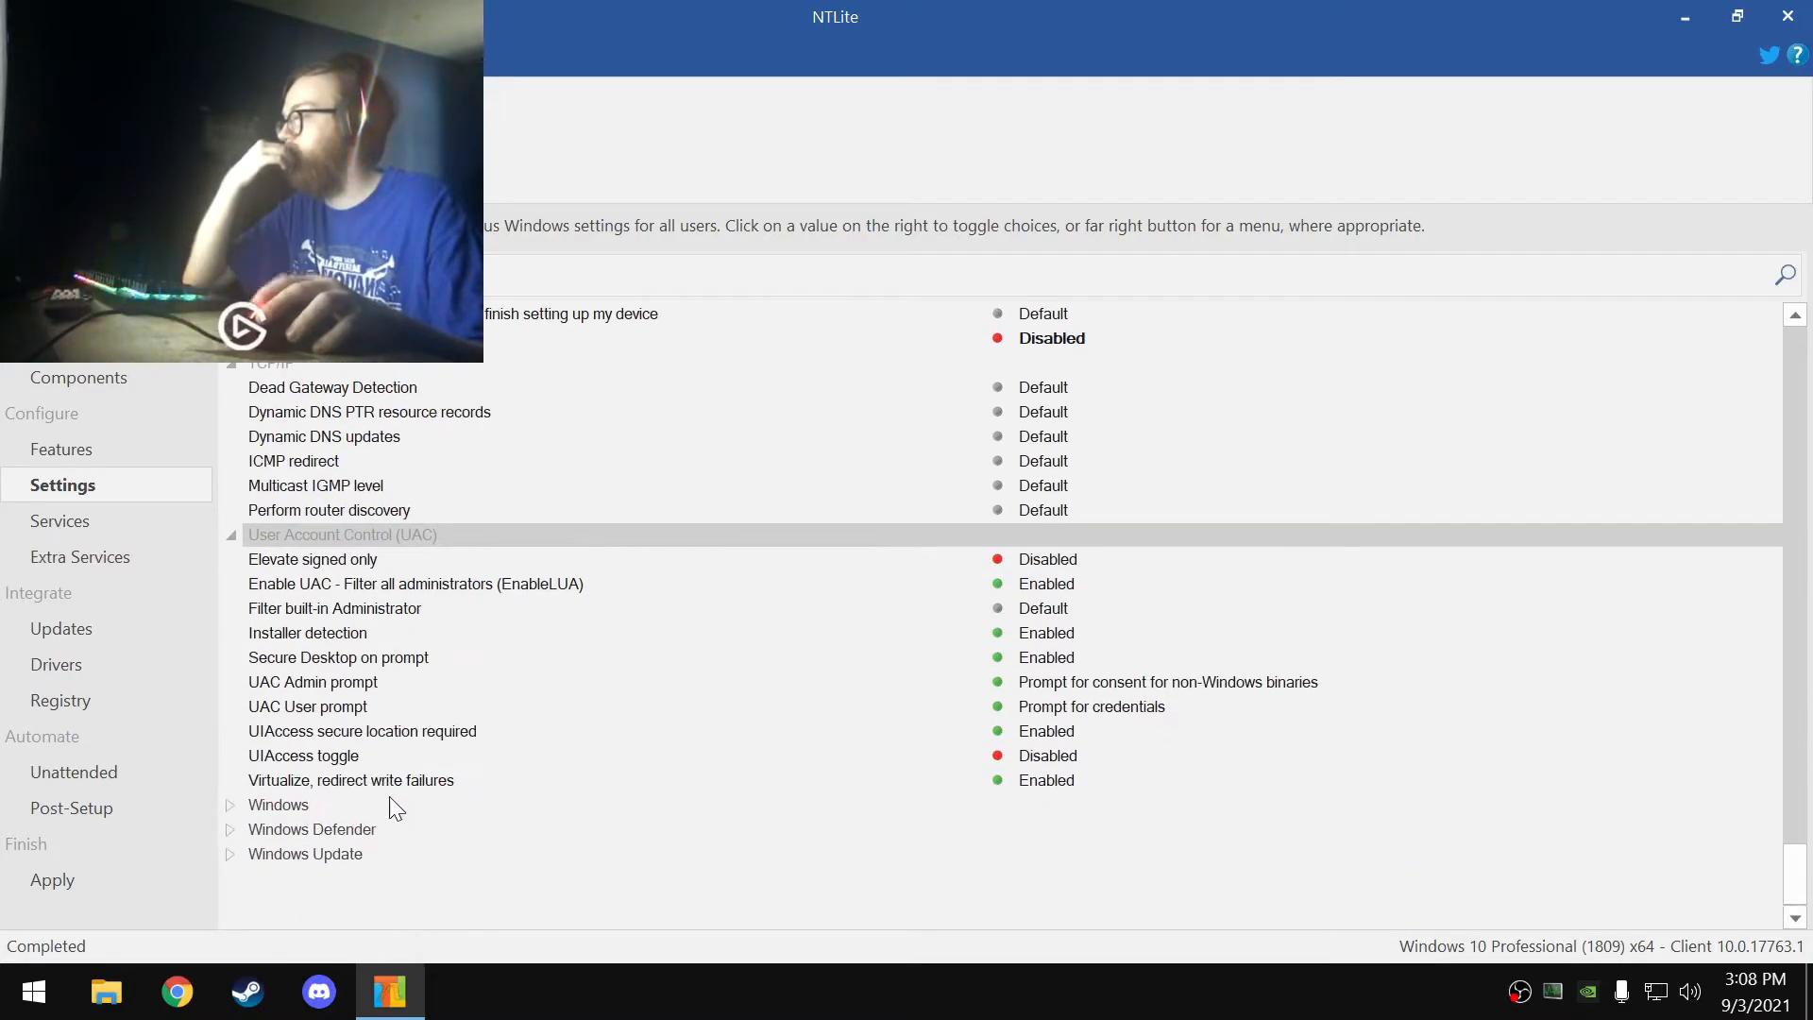
left_click(234, 806)
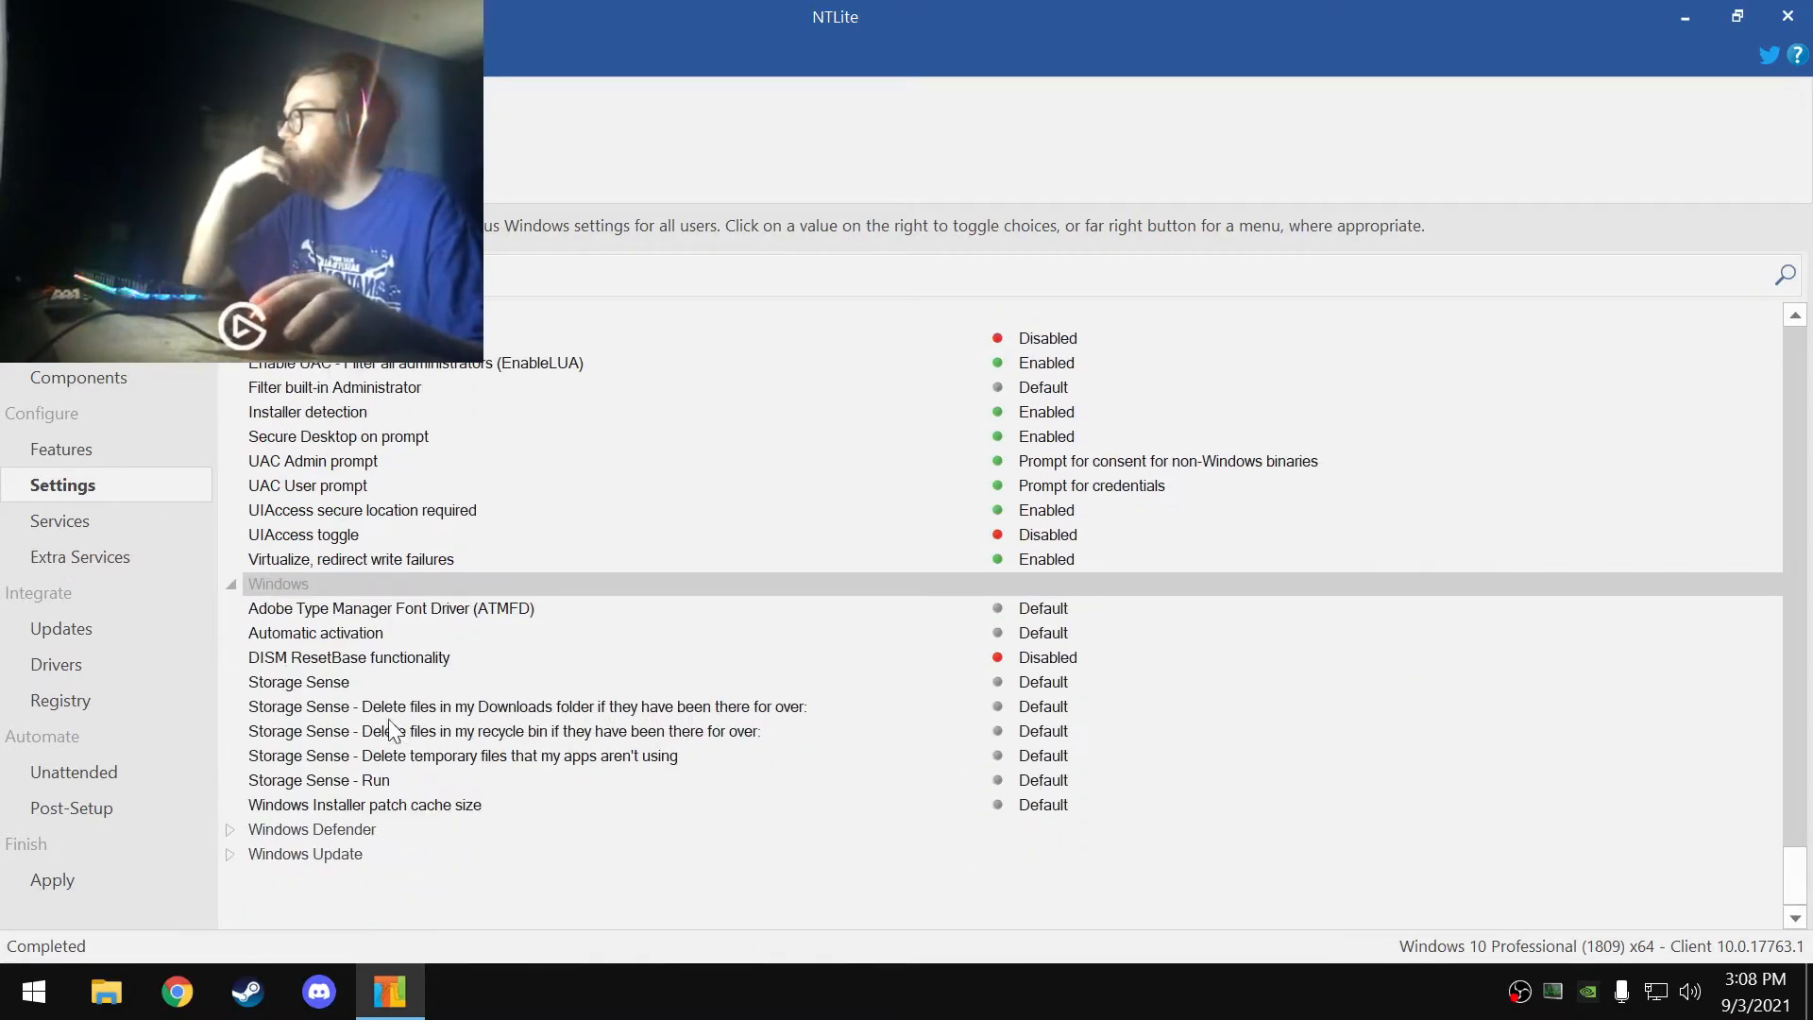
left_click(336, 683)
left_click(1036, 688)
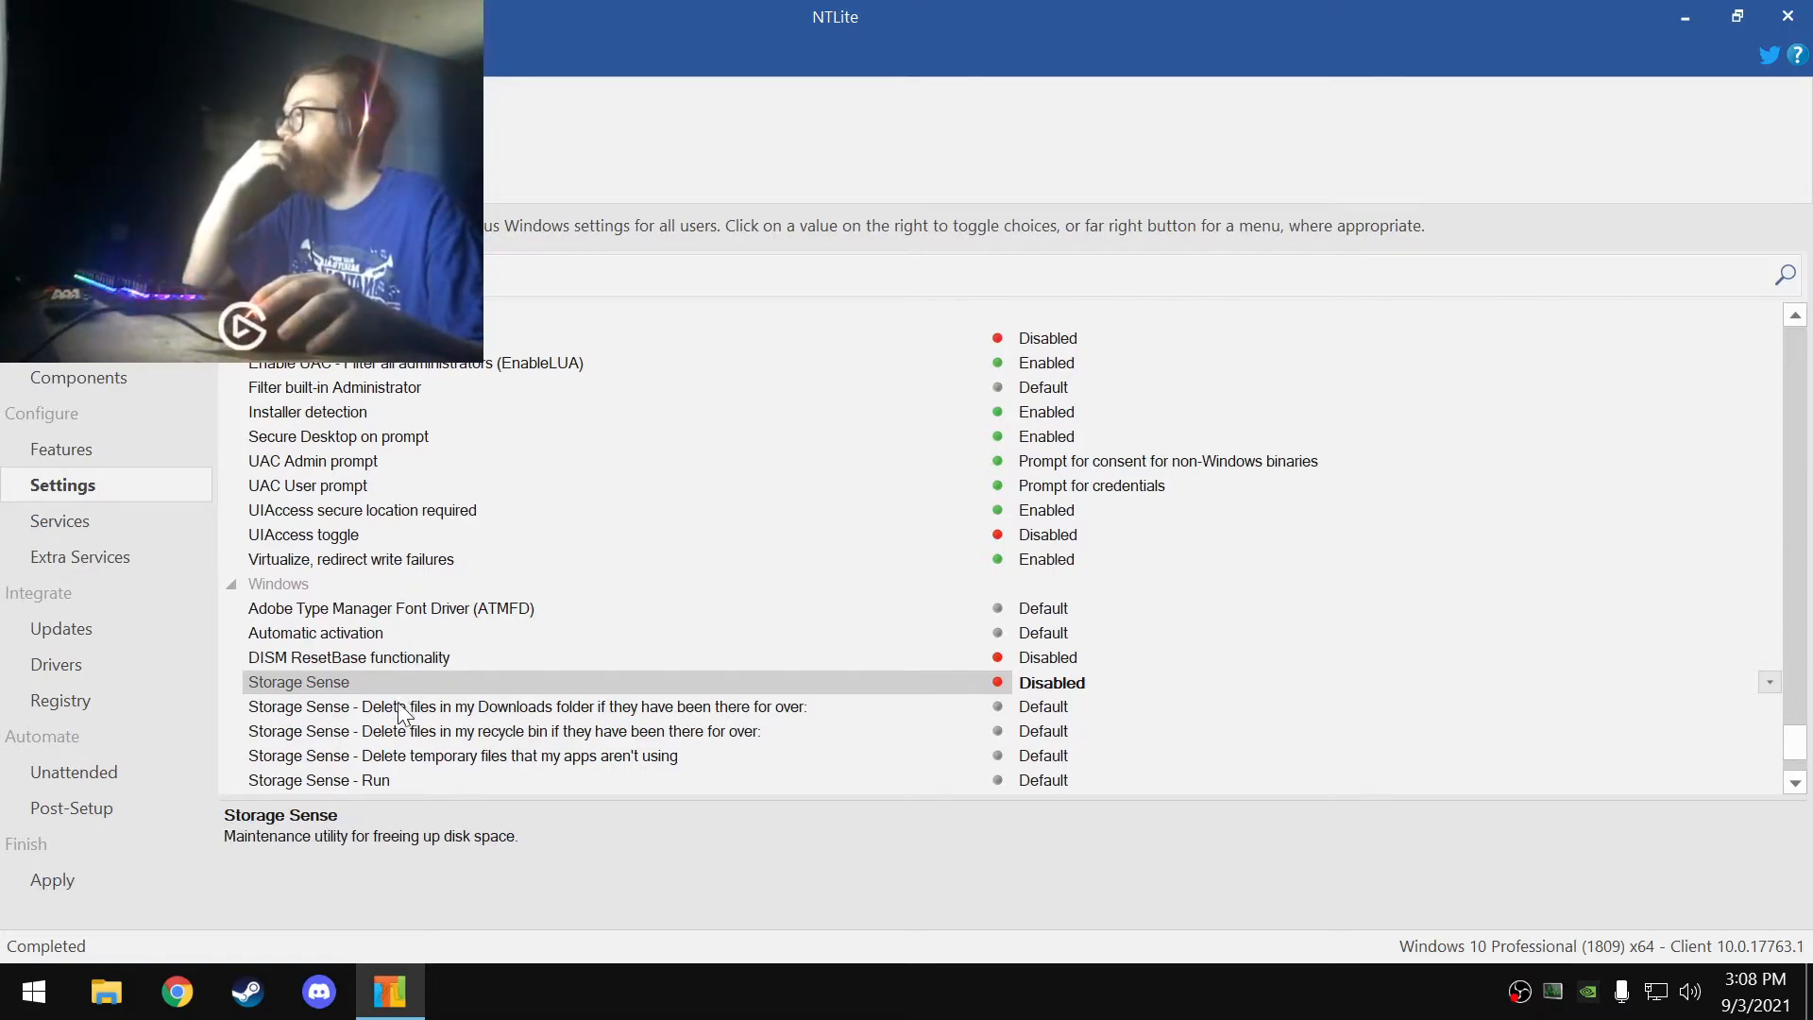
scroll(405, 729, "down", 1)
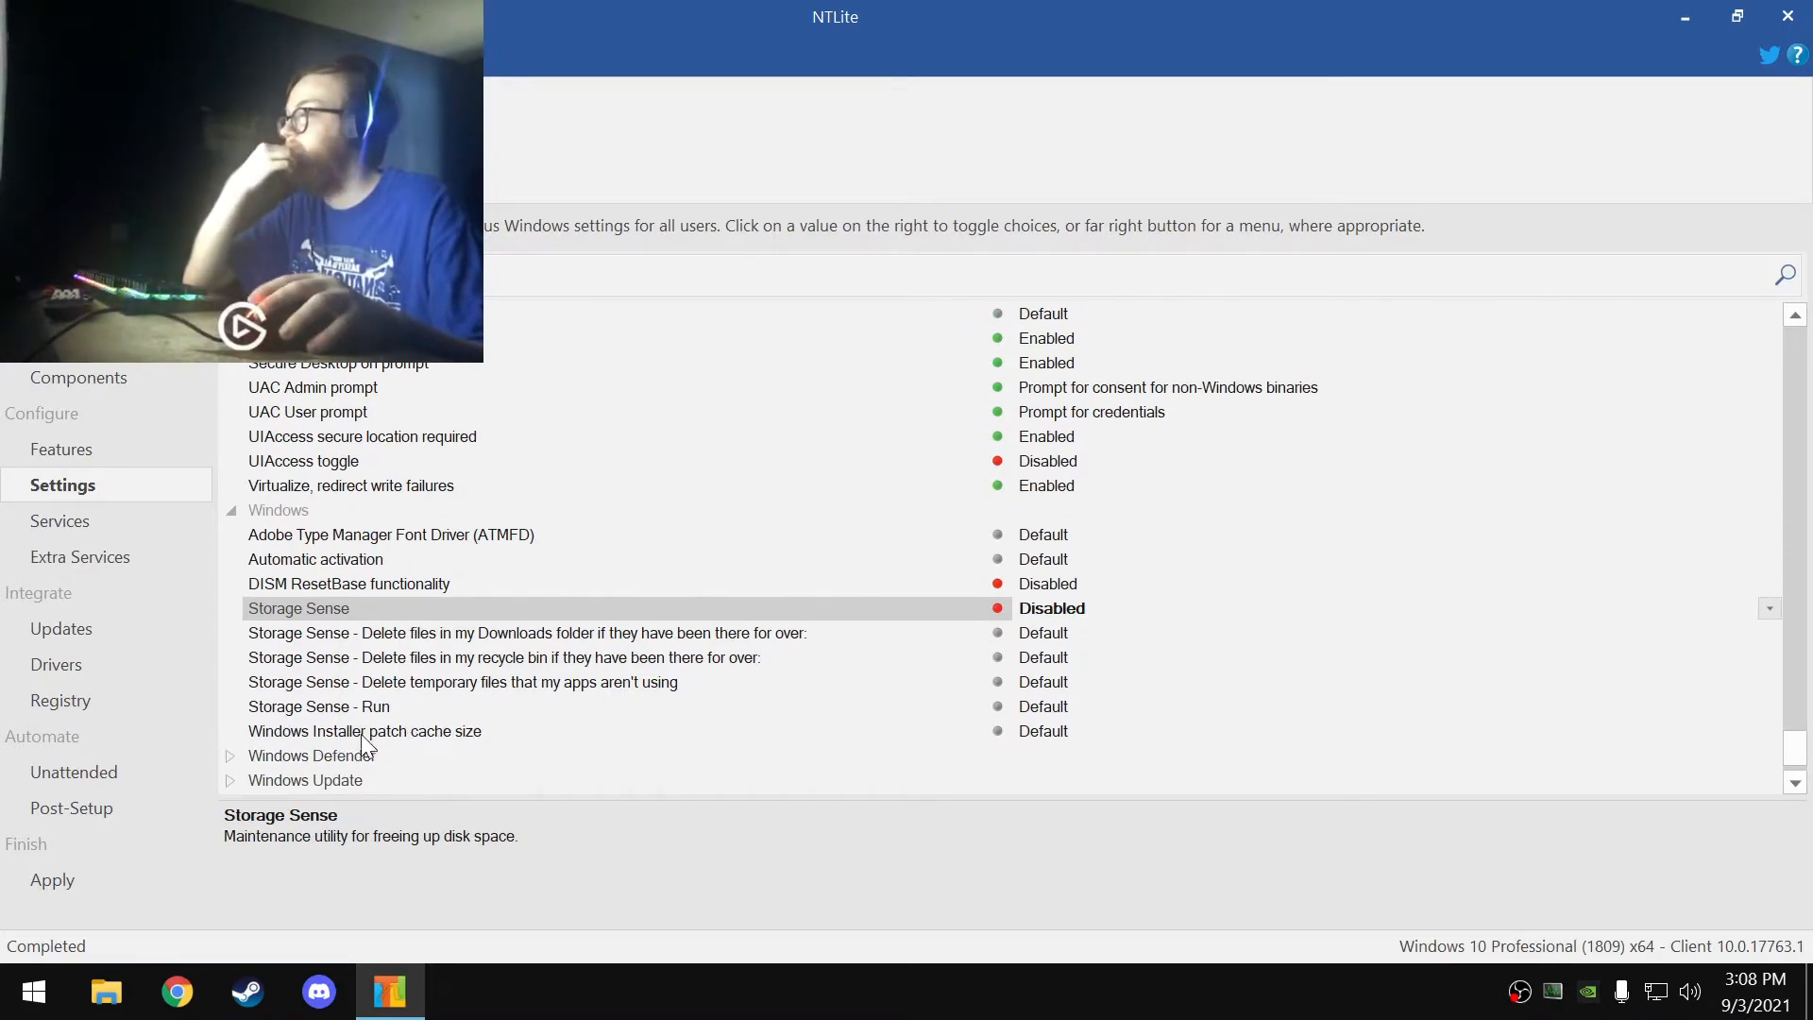
- Expand the Windows Defender settings and disable Windows Defender, both Security Center notification types and the MS Account protection warning
left_click(226, 745)
left_click(228, 756)
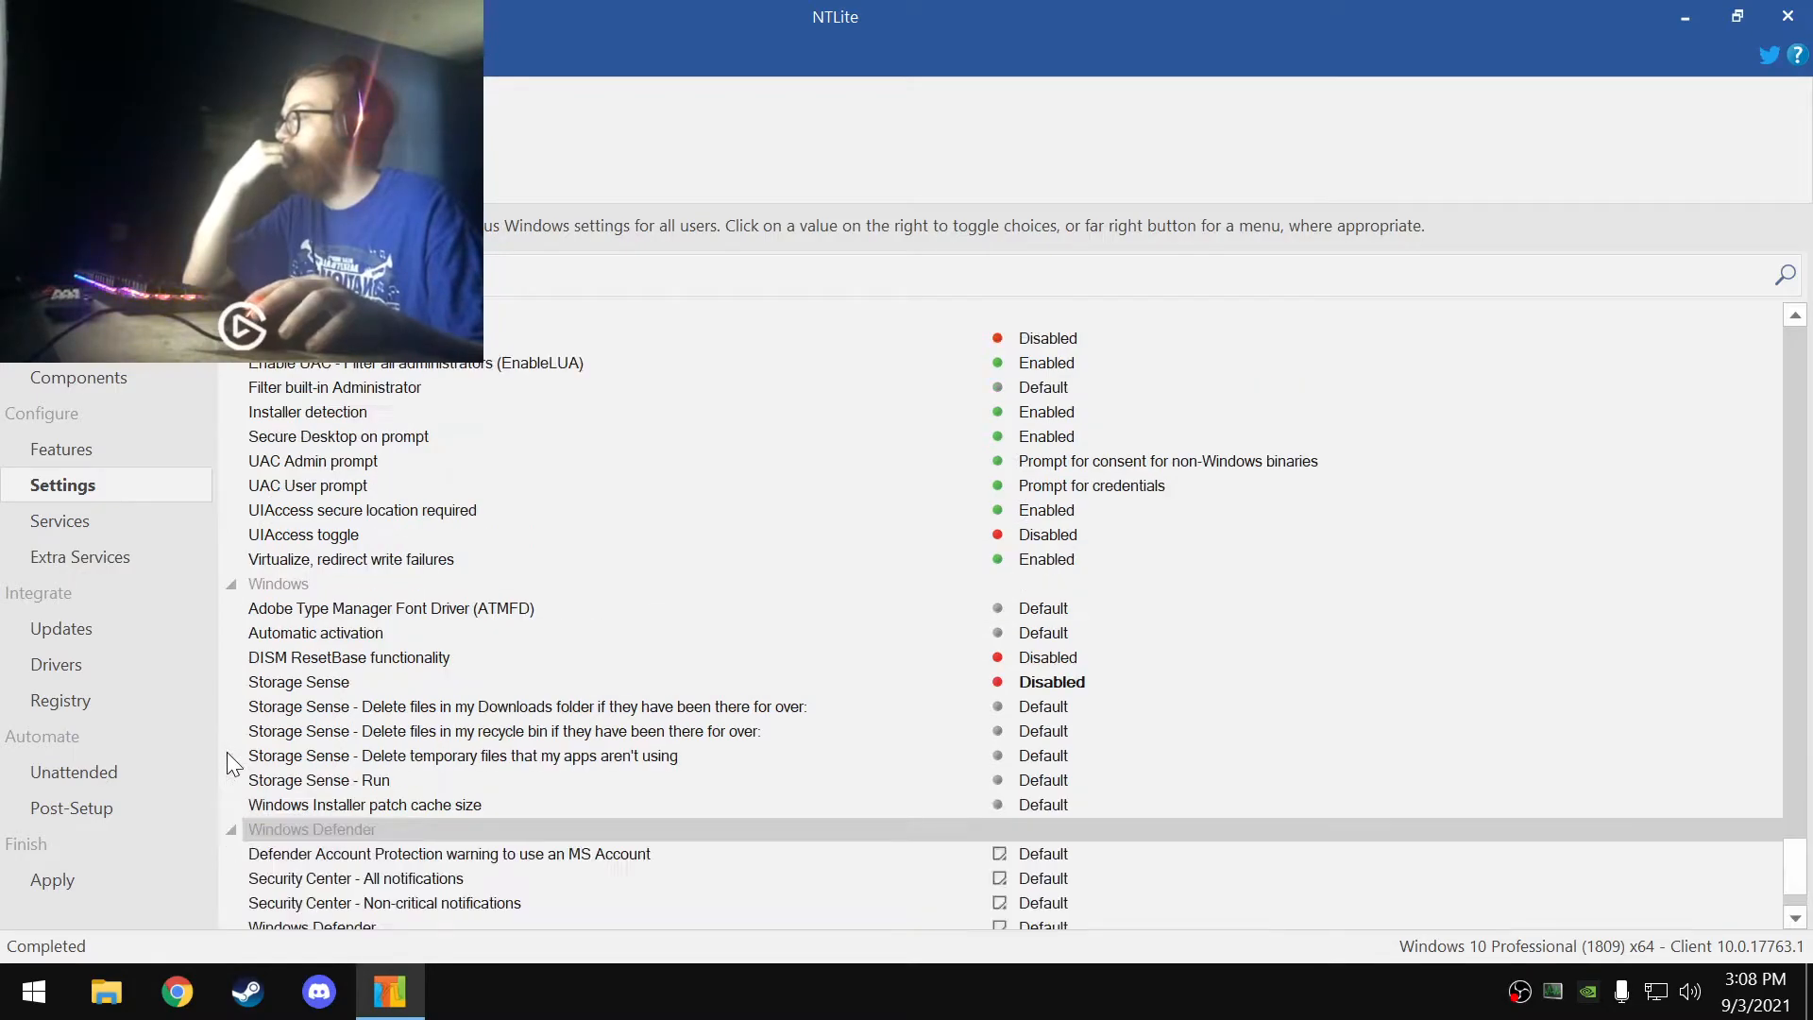
left_click(422, 829)
left_click(1050, 829)
left_click(1058, 804)
left_click(1062, 780)
left_click(1072, 757)
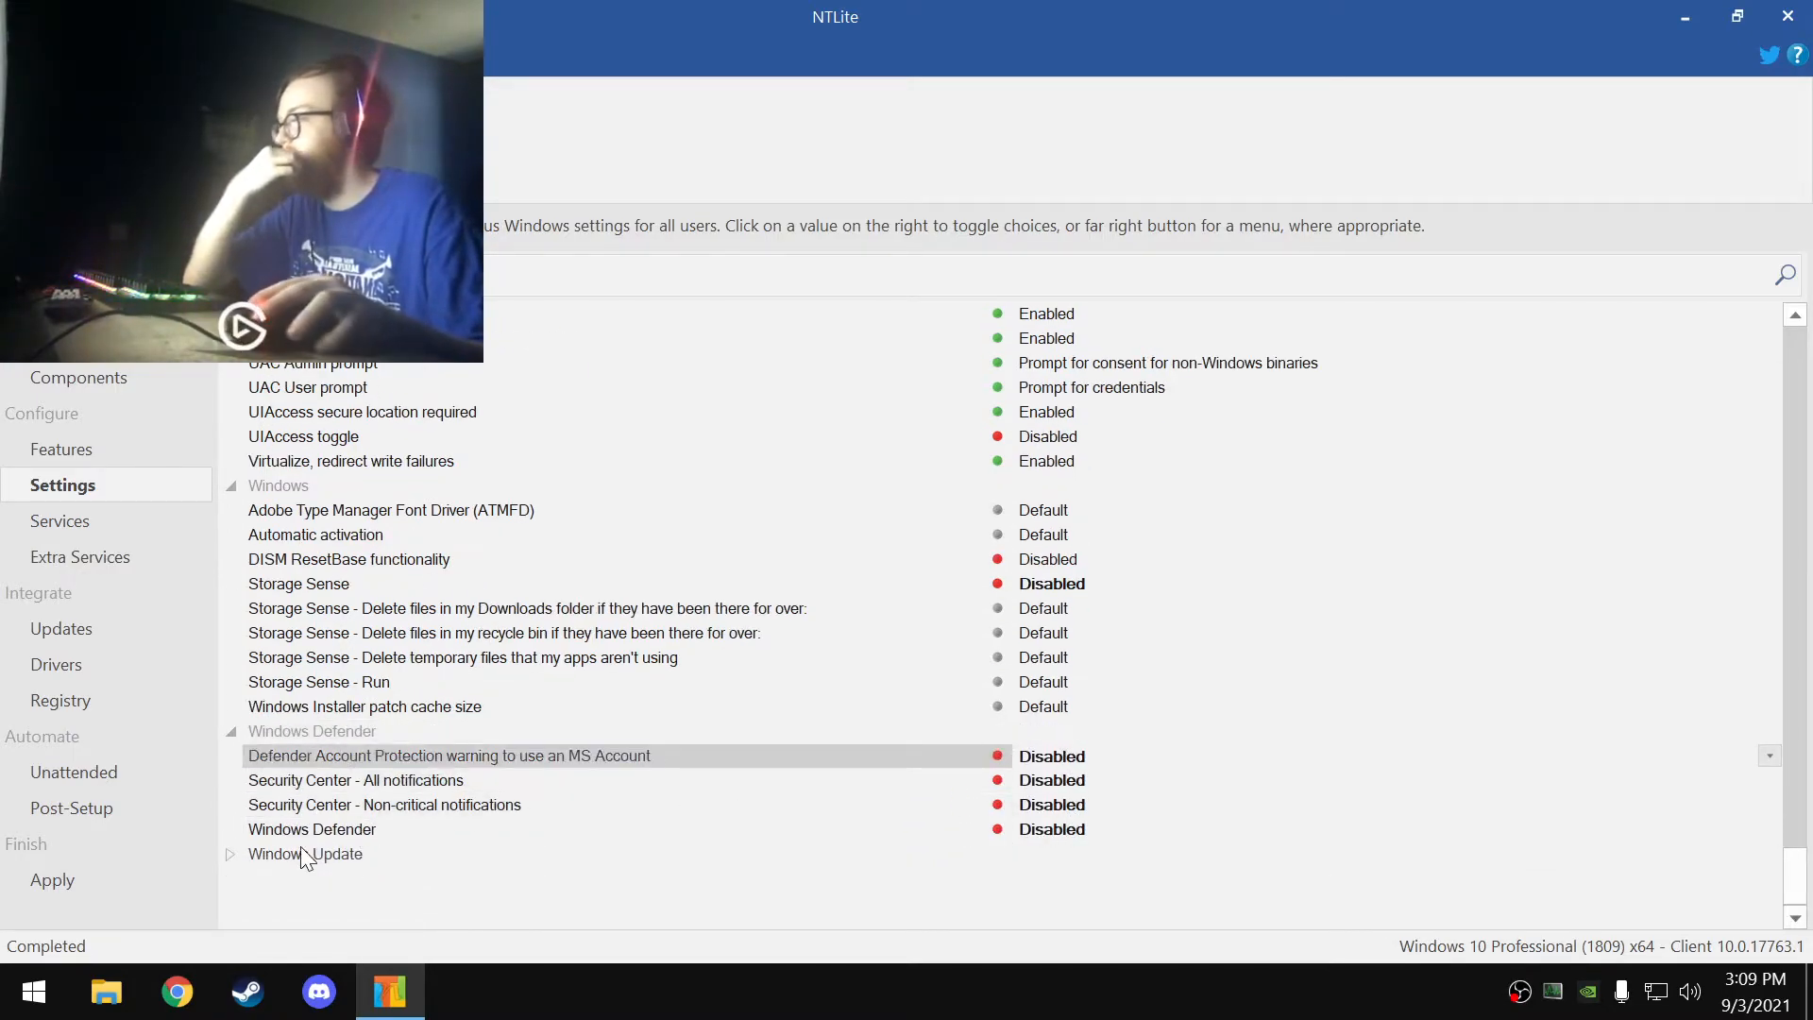
- Expand the Windows Update settings and disable the automatic install of the Chromium-based Microsoft Edge browser
left_click(228, 853)
scroll(424, 838, "down", 5)
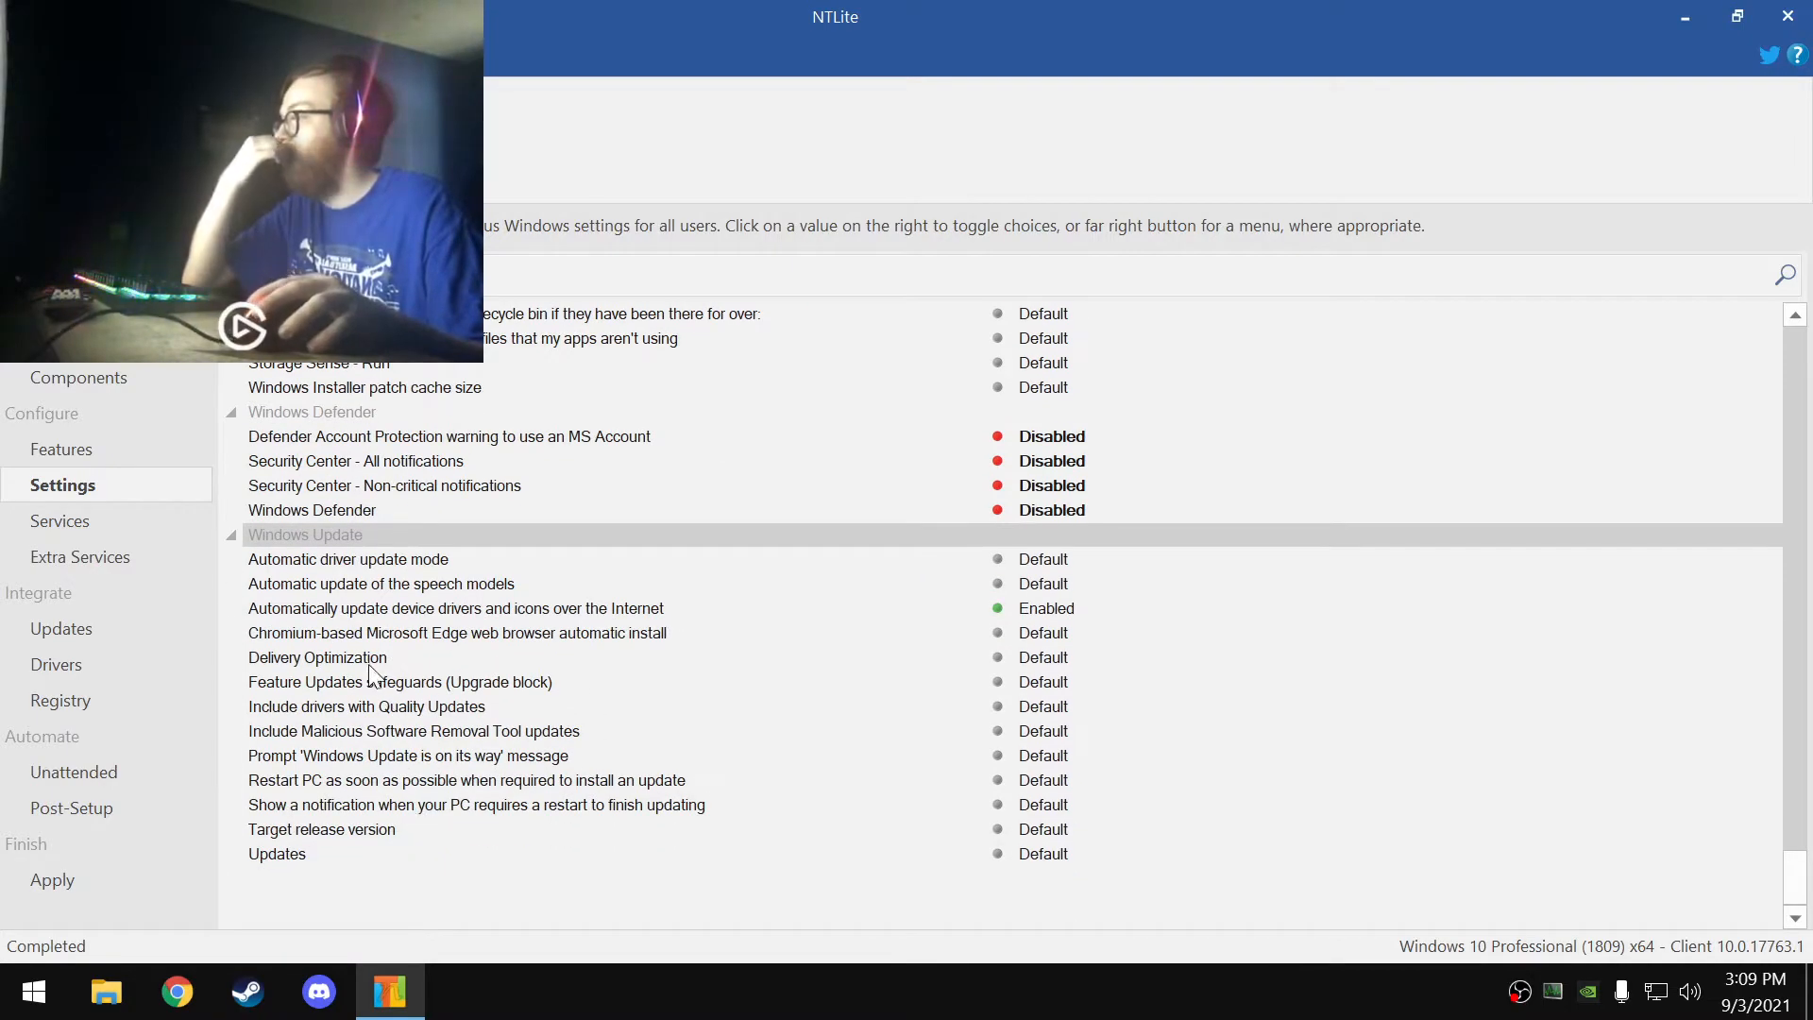
left_click(429, 635)
left_click(1068, 636)
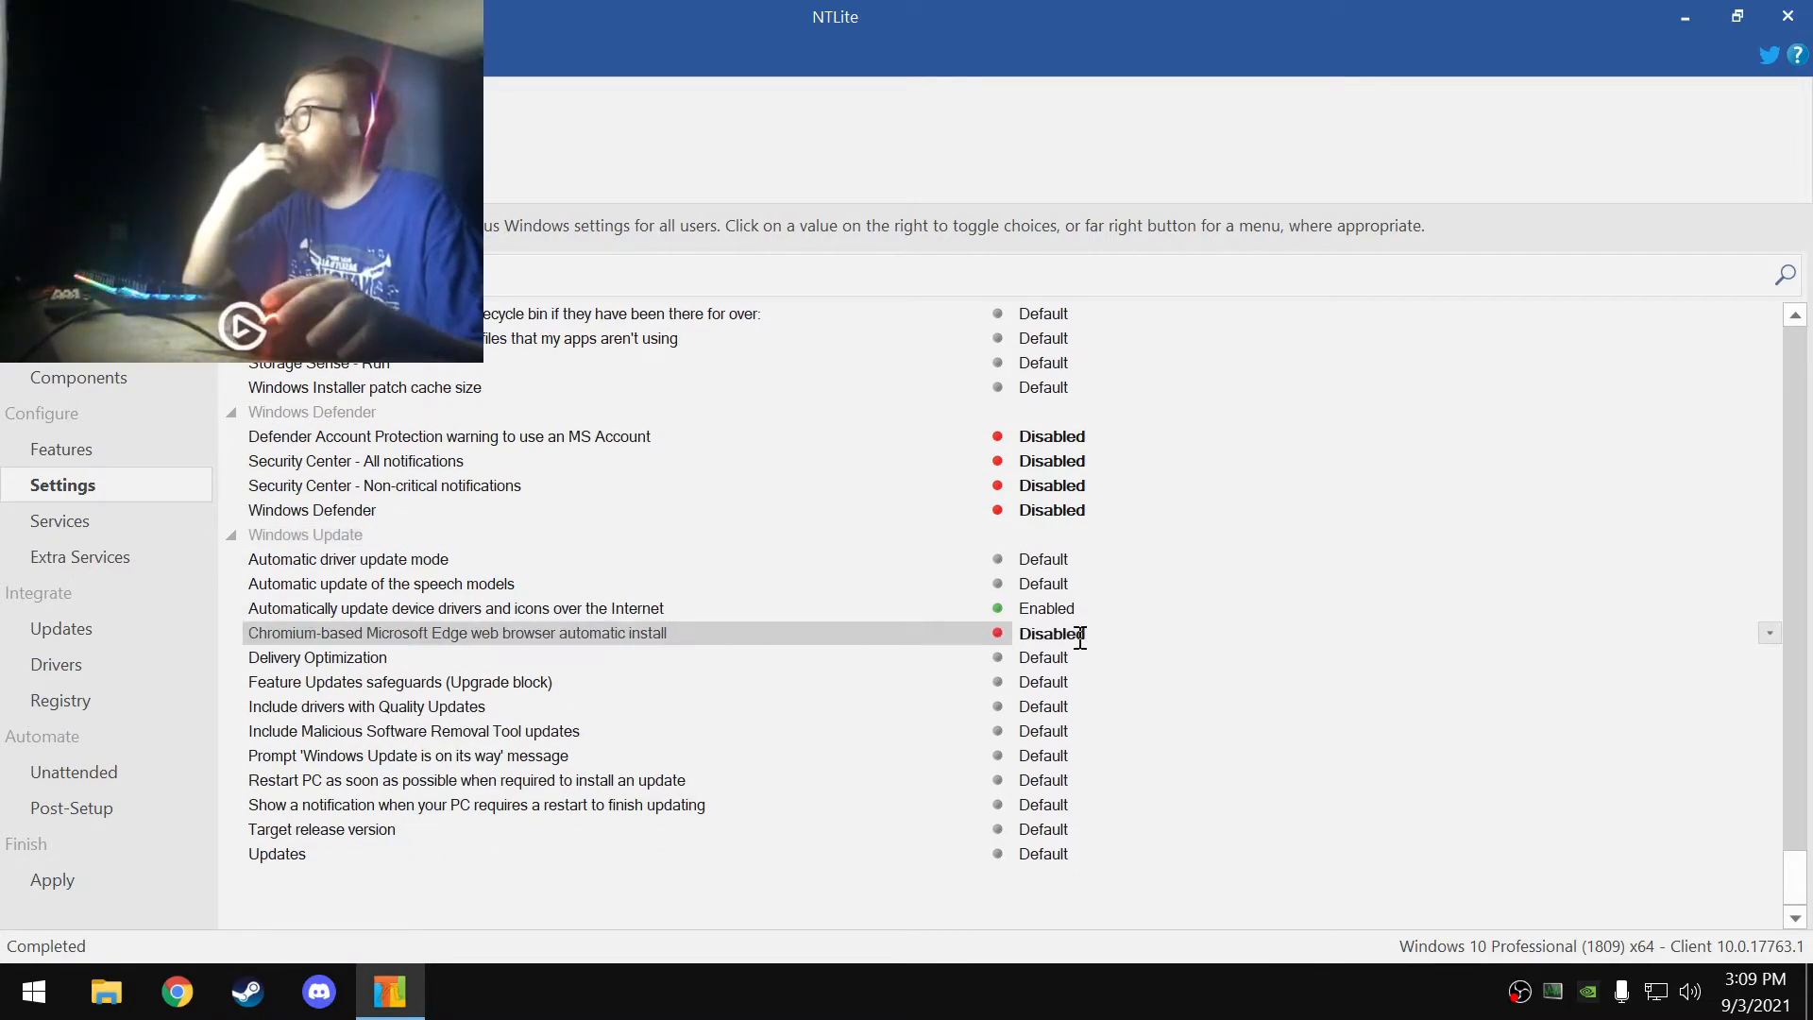
- Disable automatic updating of device drivers and icons over the Internet and set Automatic driver update mode to Never
left_click(476, 608)
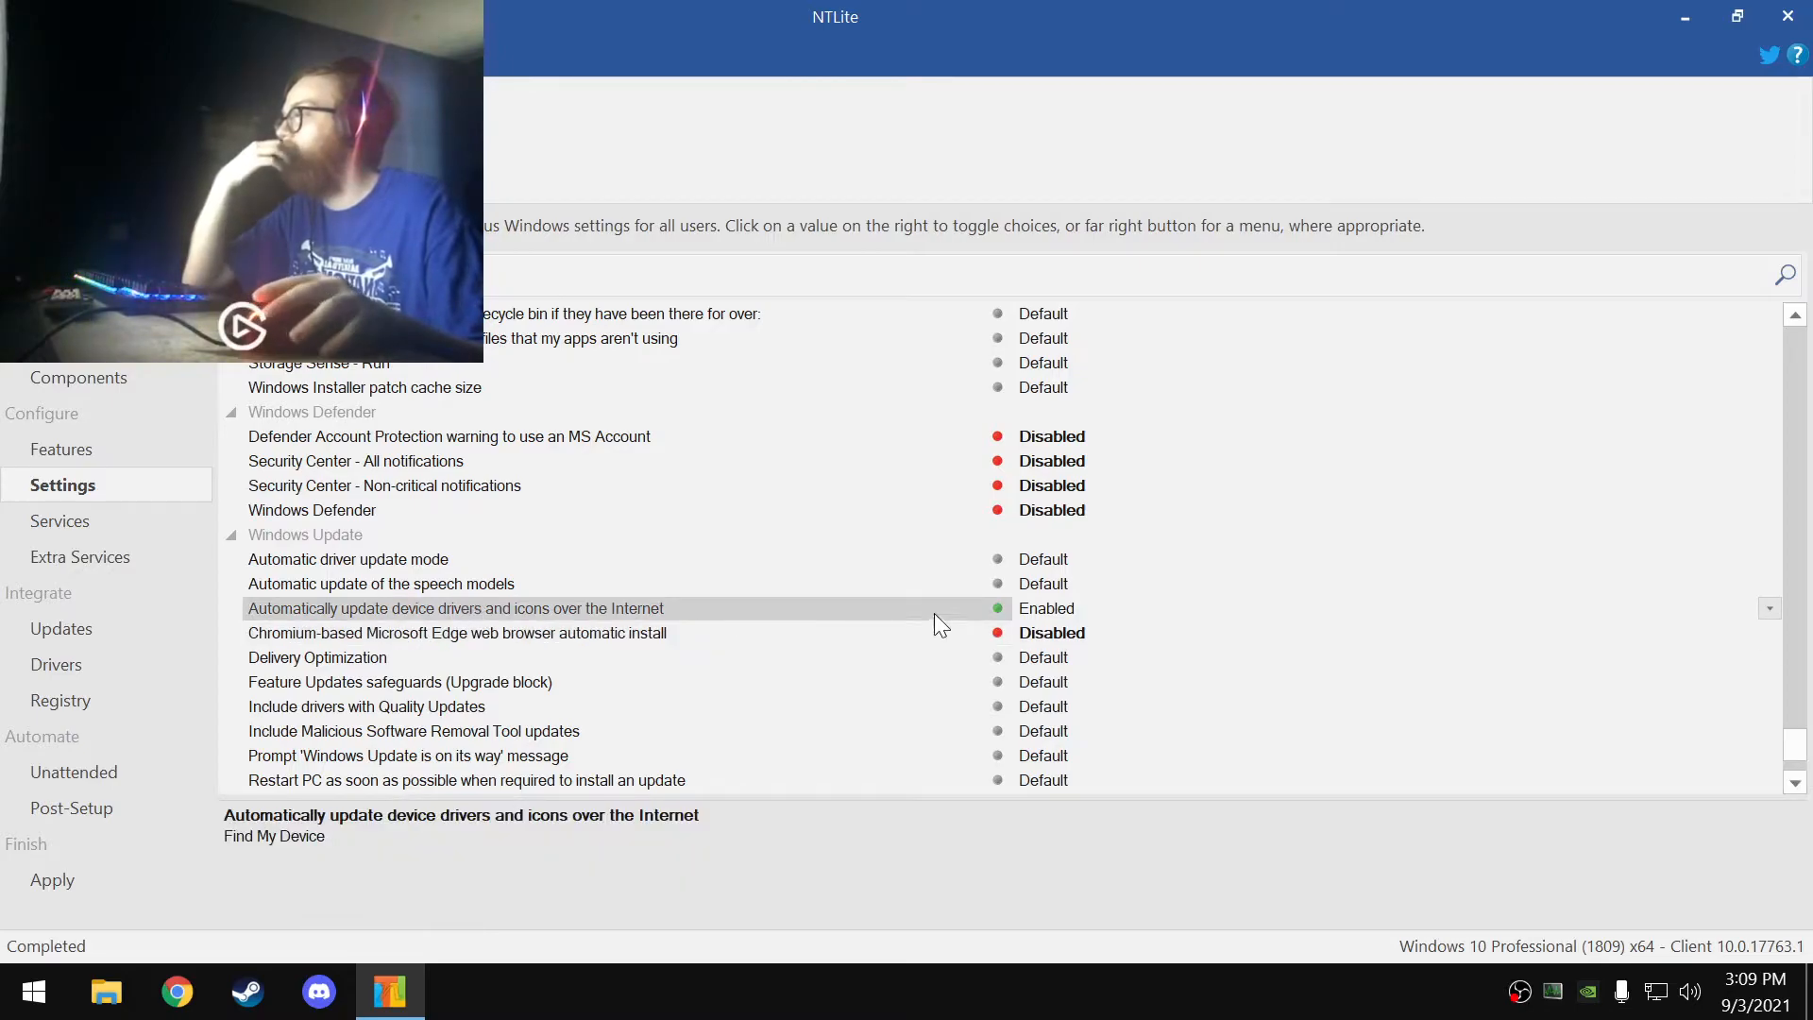
left_click(1075, 608)
left_click(534, 584)
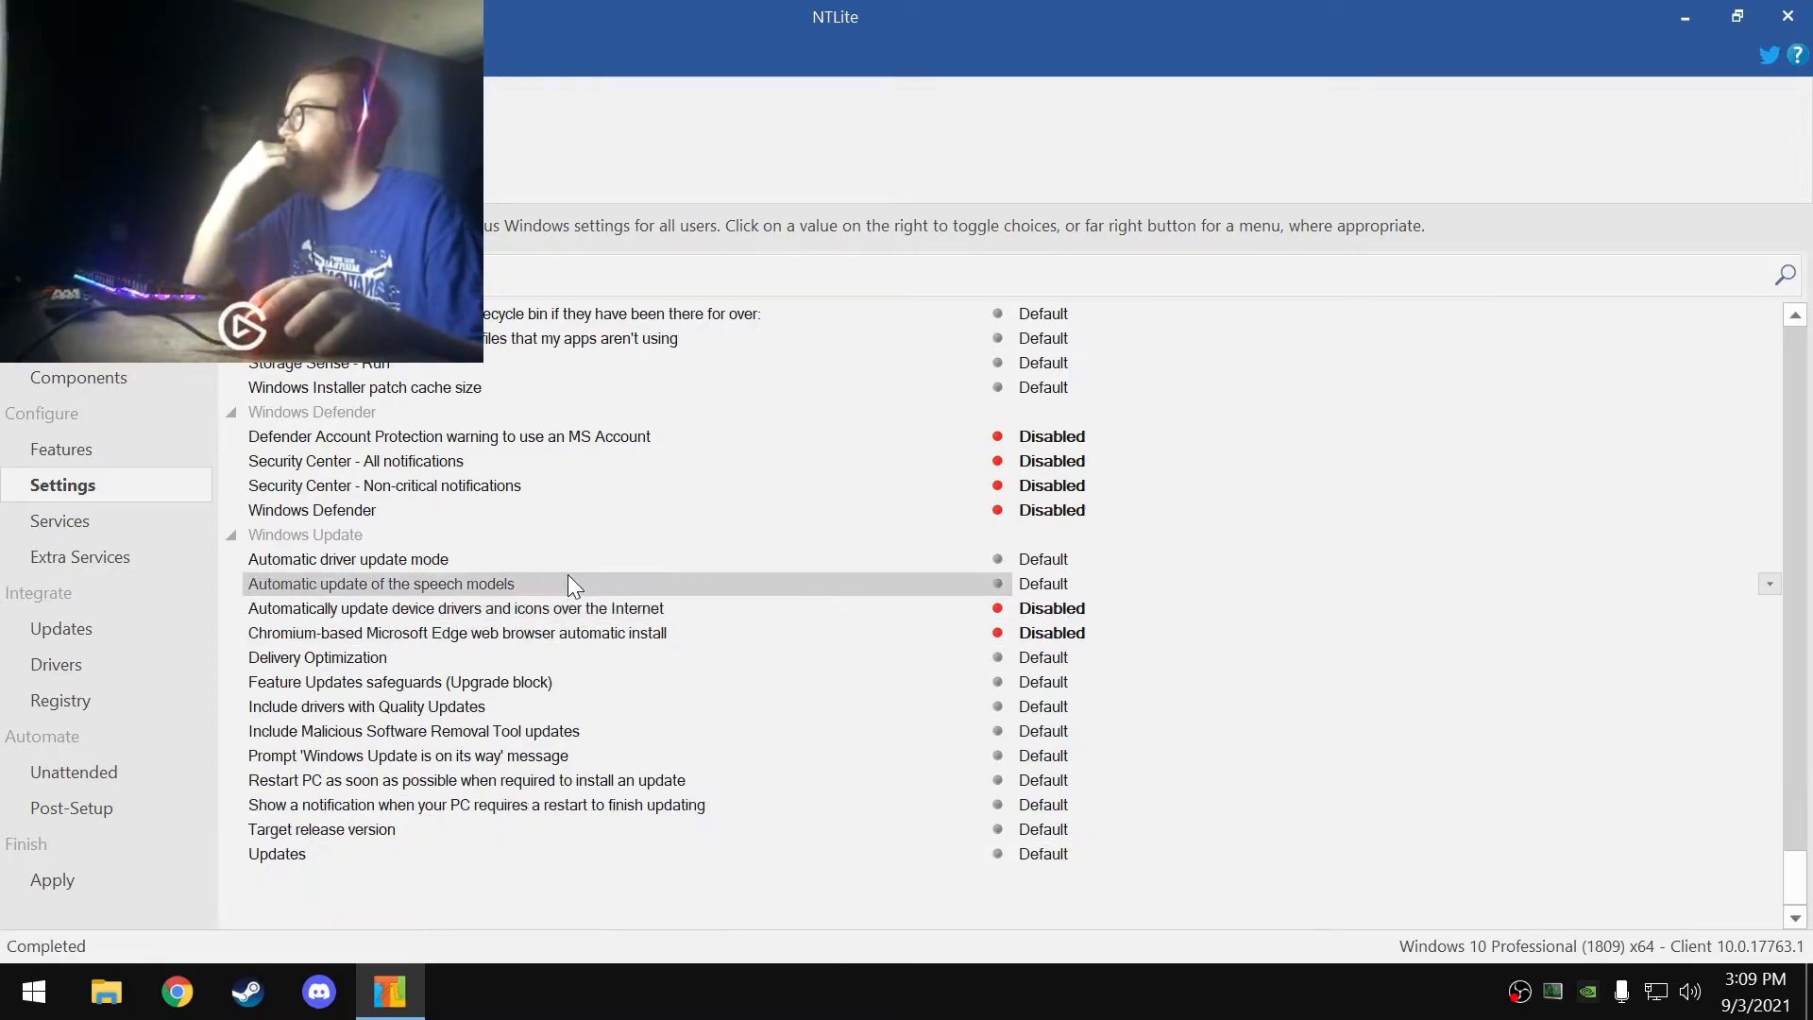
left_click(389, 559)
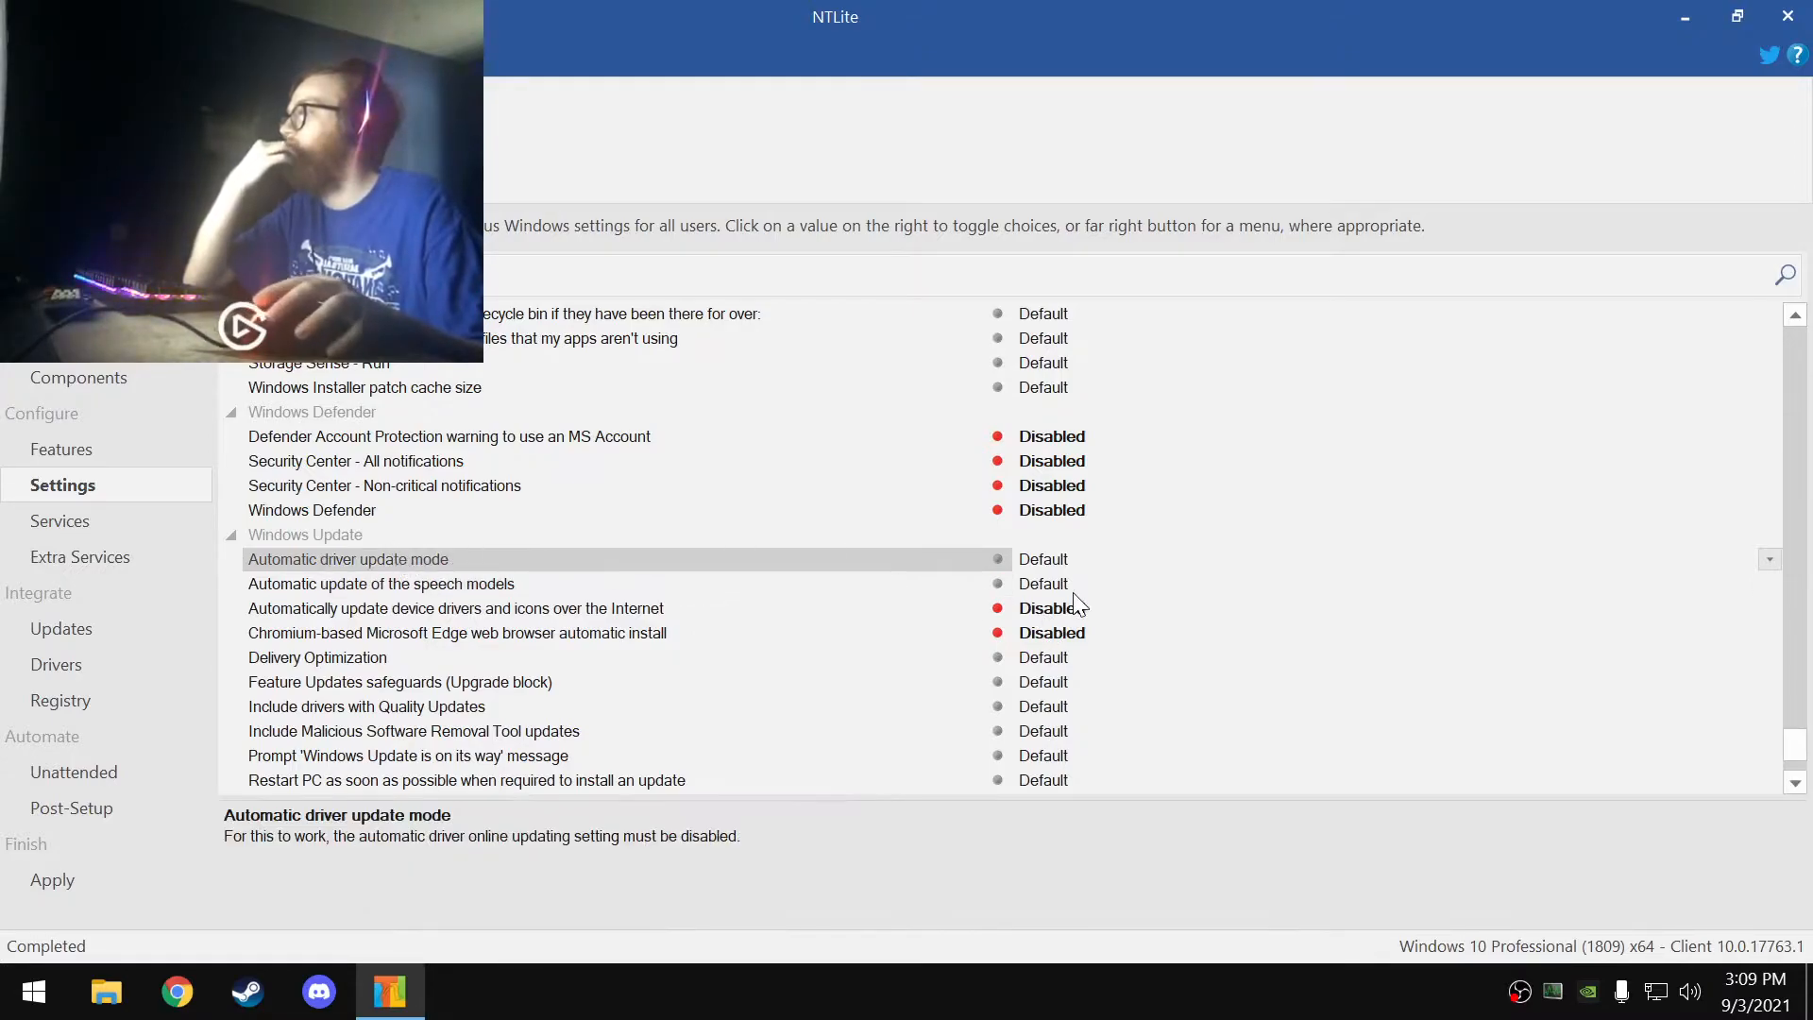
left_click(1082, 561)
- Disable the Malicious Software Removal Tool updates and the Feature Updates safeguards (Upgrade block)
scroll(410, 719, "down", 1)
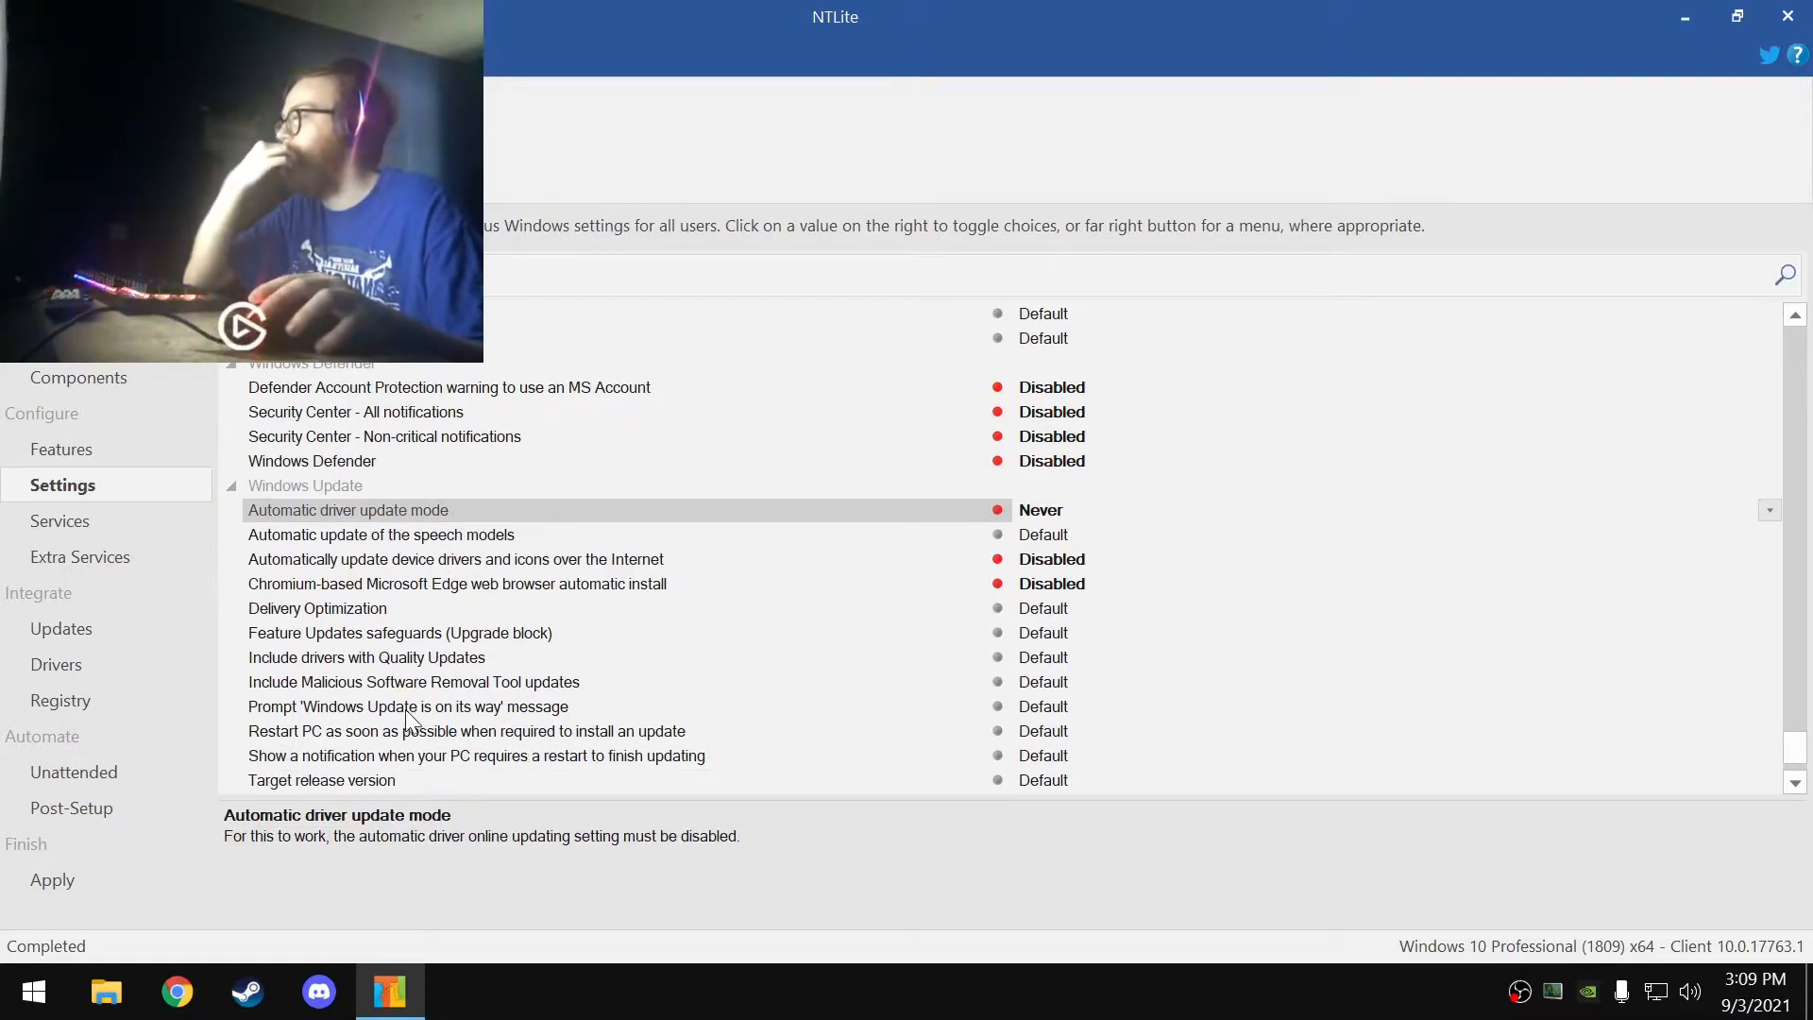
left_click(412, 687)
left_click(501, 755)
left_click(515, 734)
left_click(1100, 734)
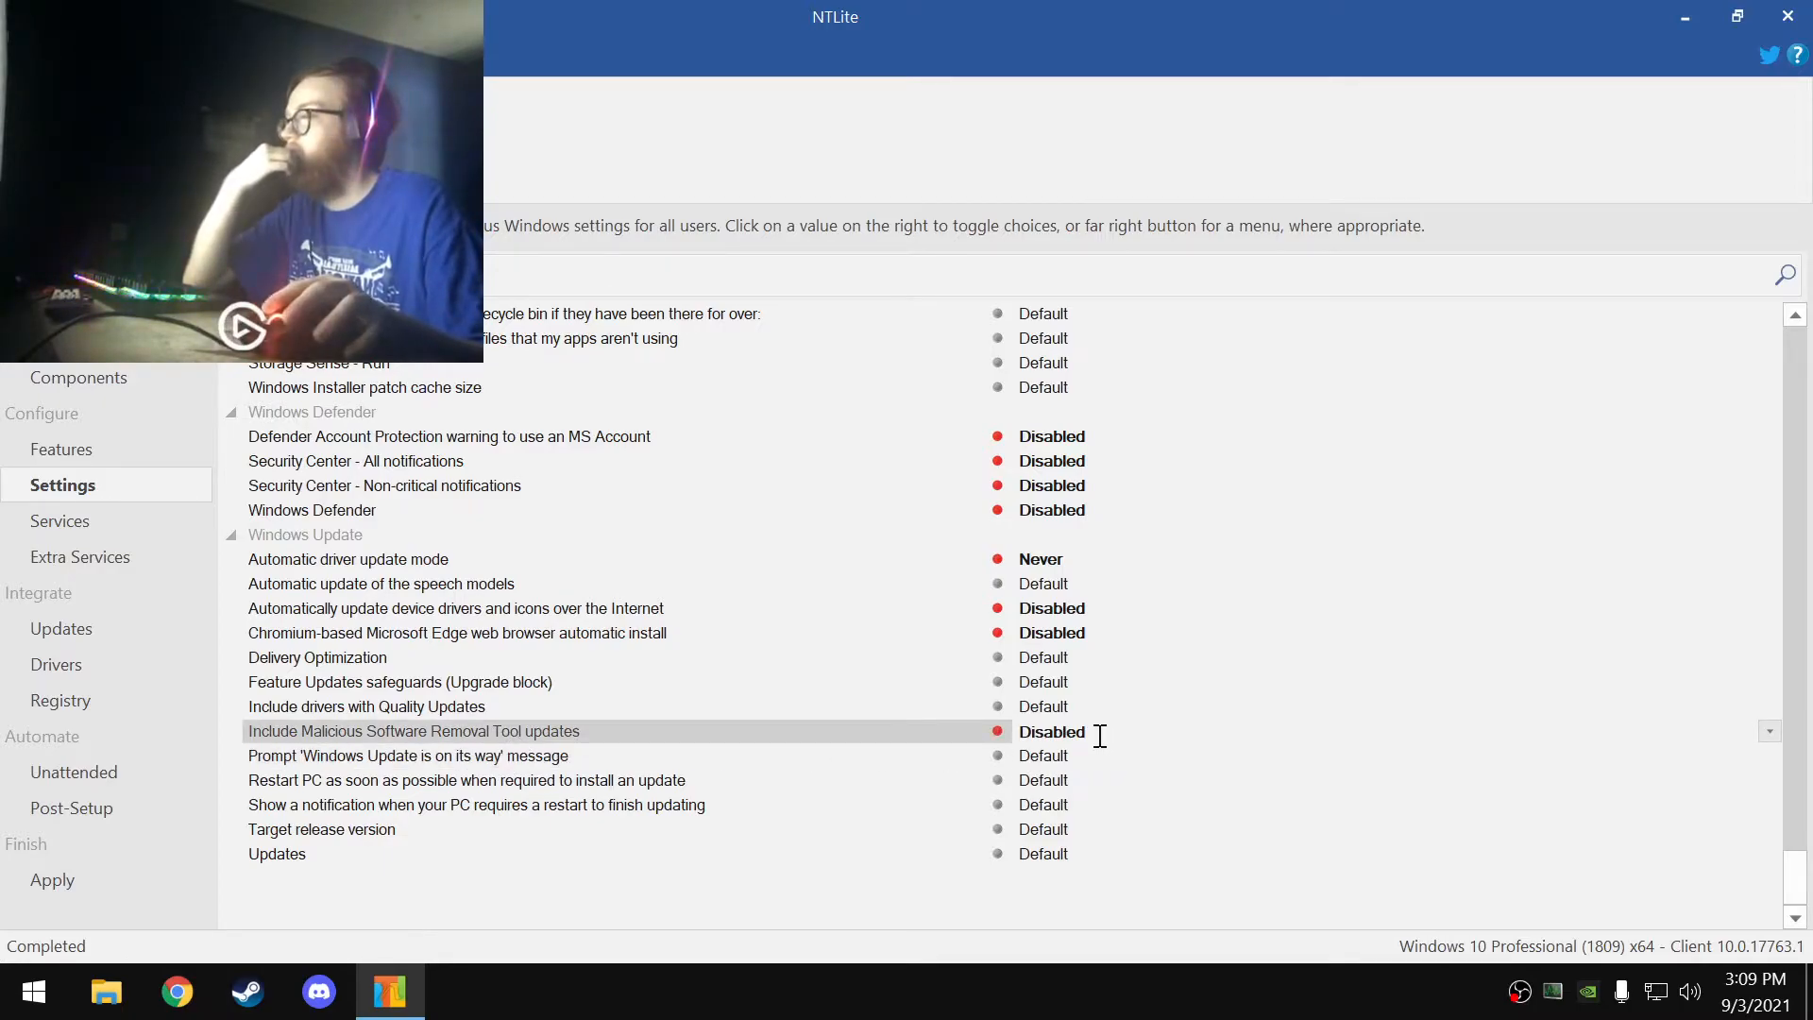
left_click(477, 710)
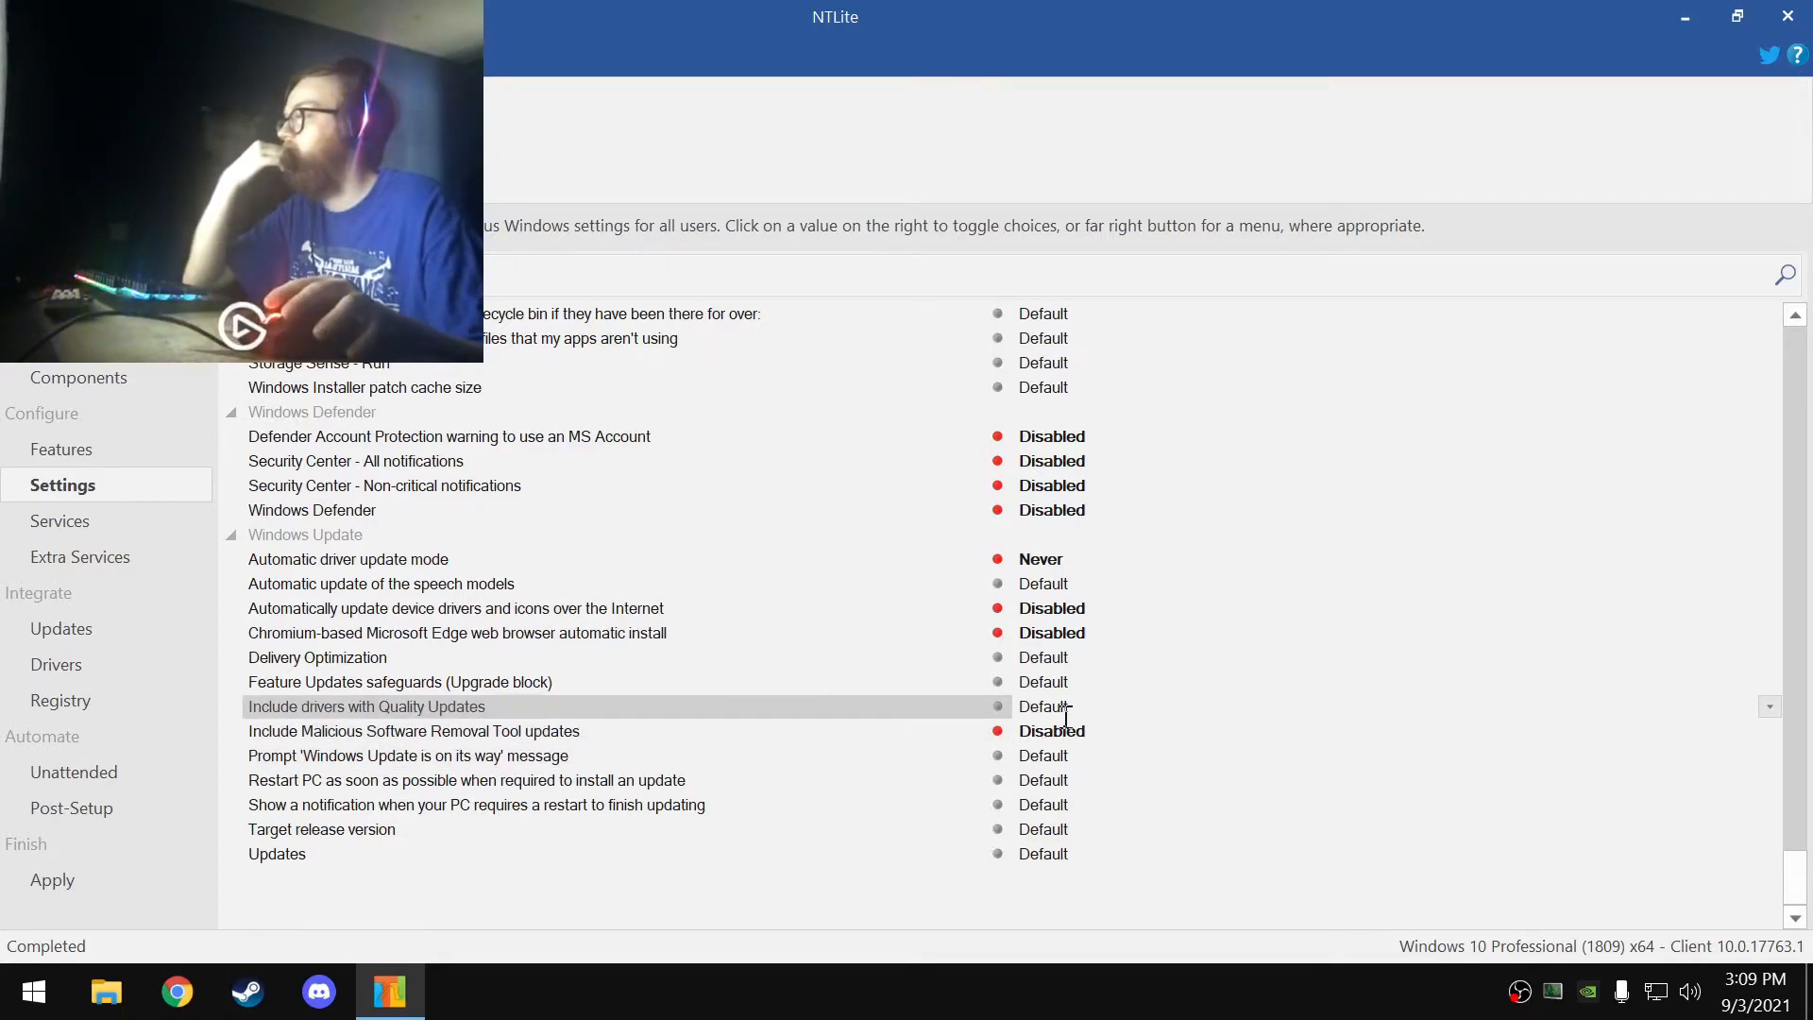
left_click(529, 683)
left_click(1100, 680)
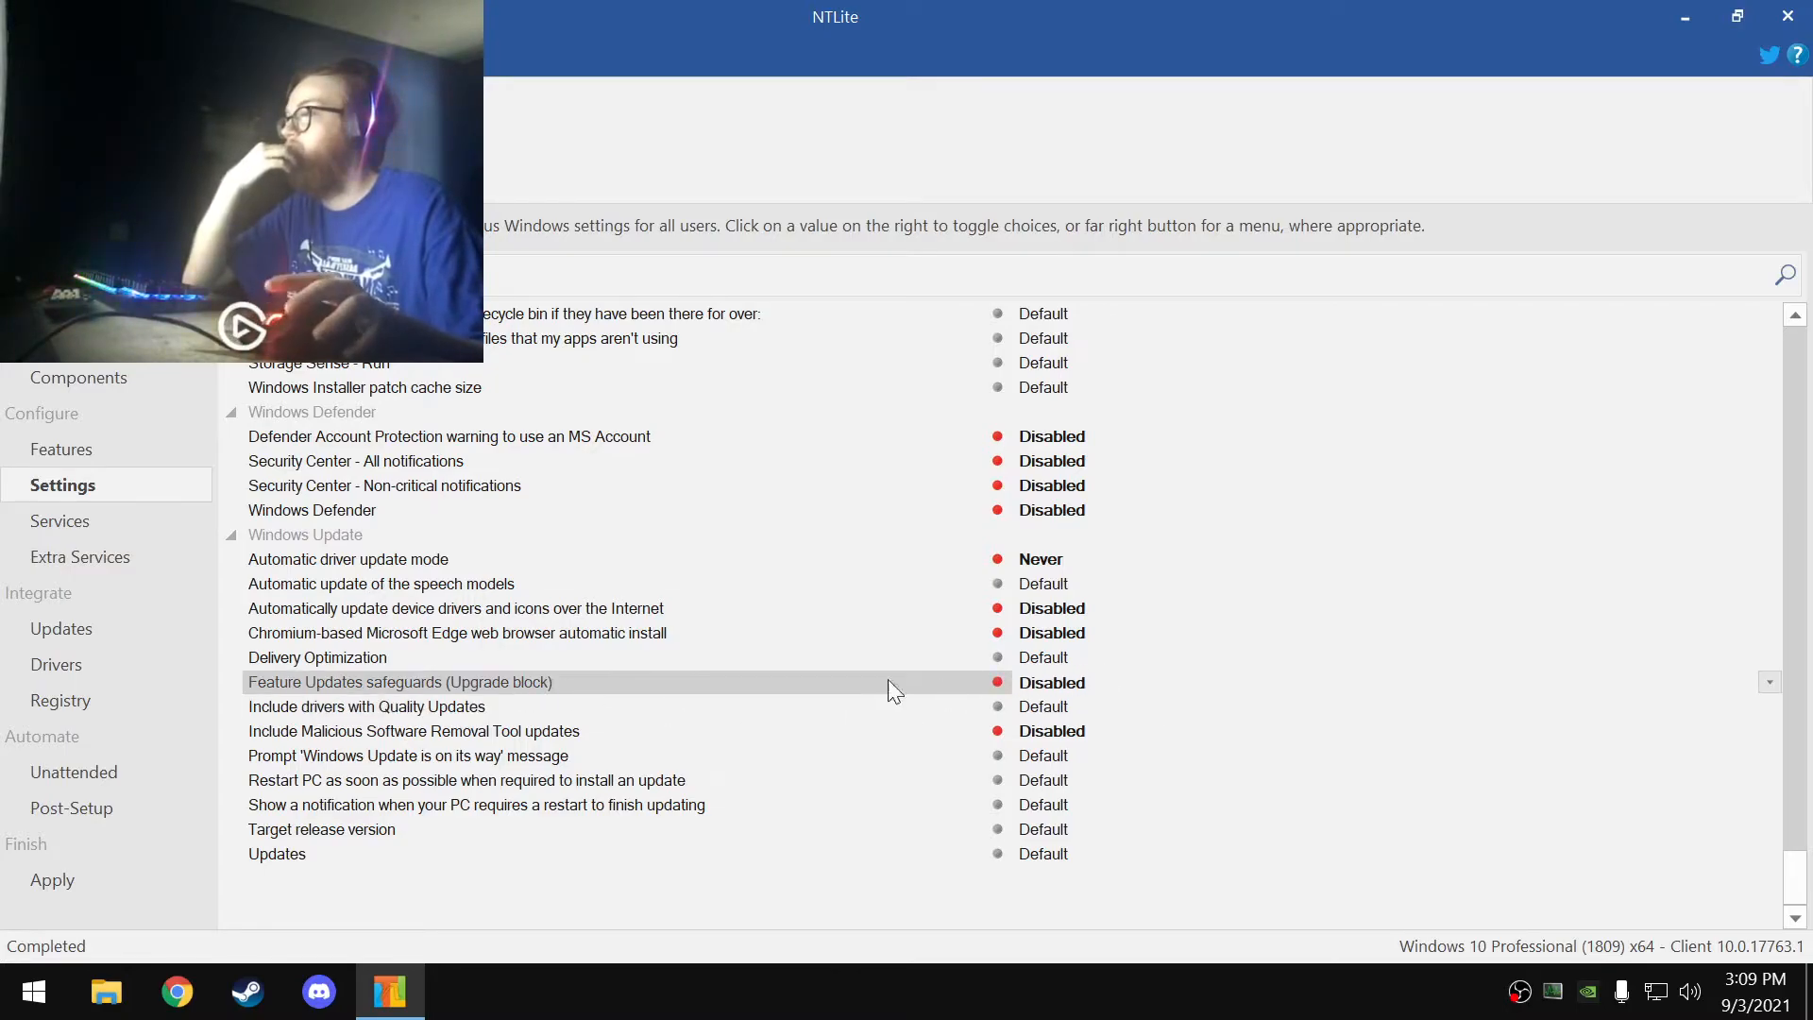
- Cycle through the Delivery Optimization choices and return the setting to Default
left_click(340, 661)
left_click(1081, 658)
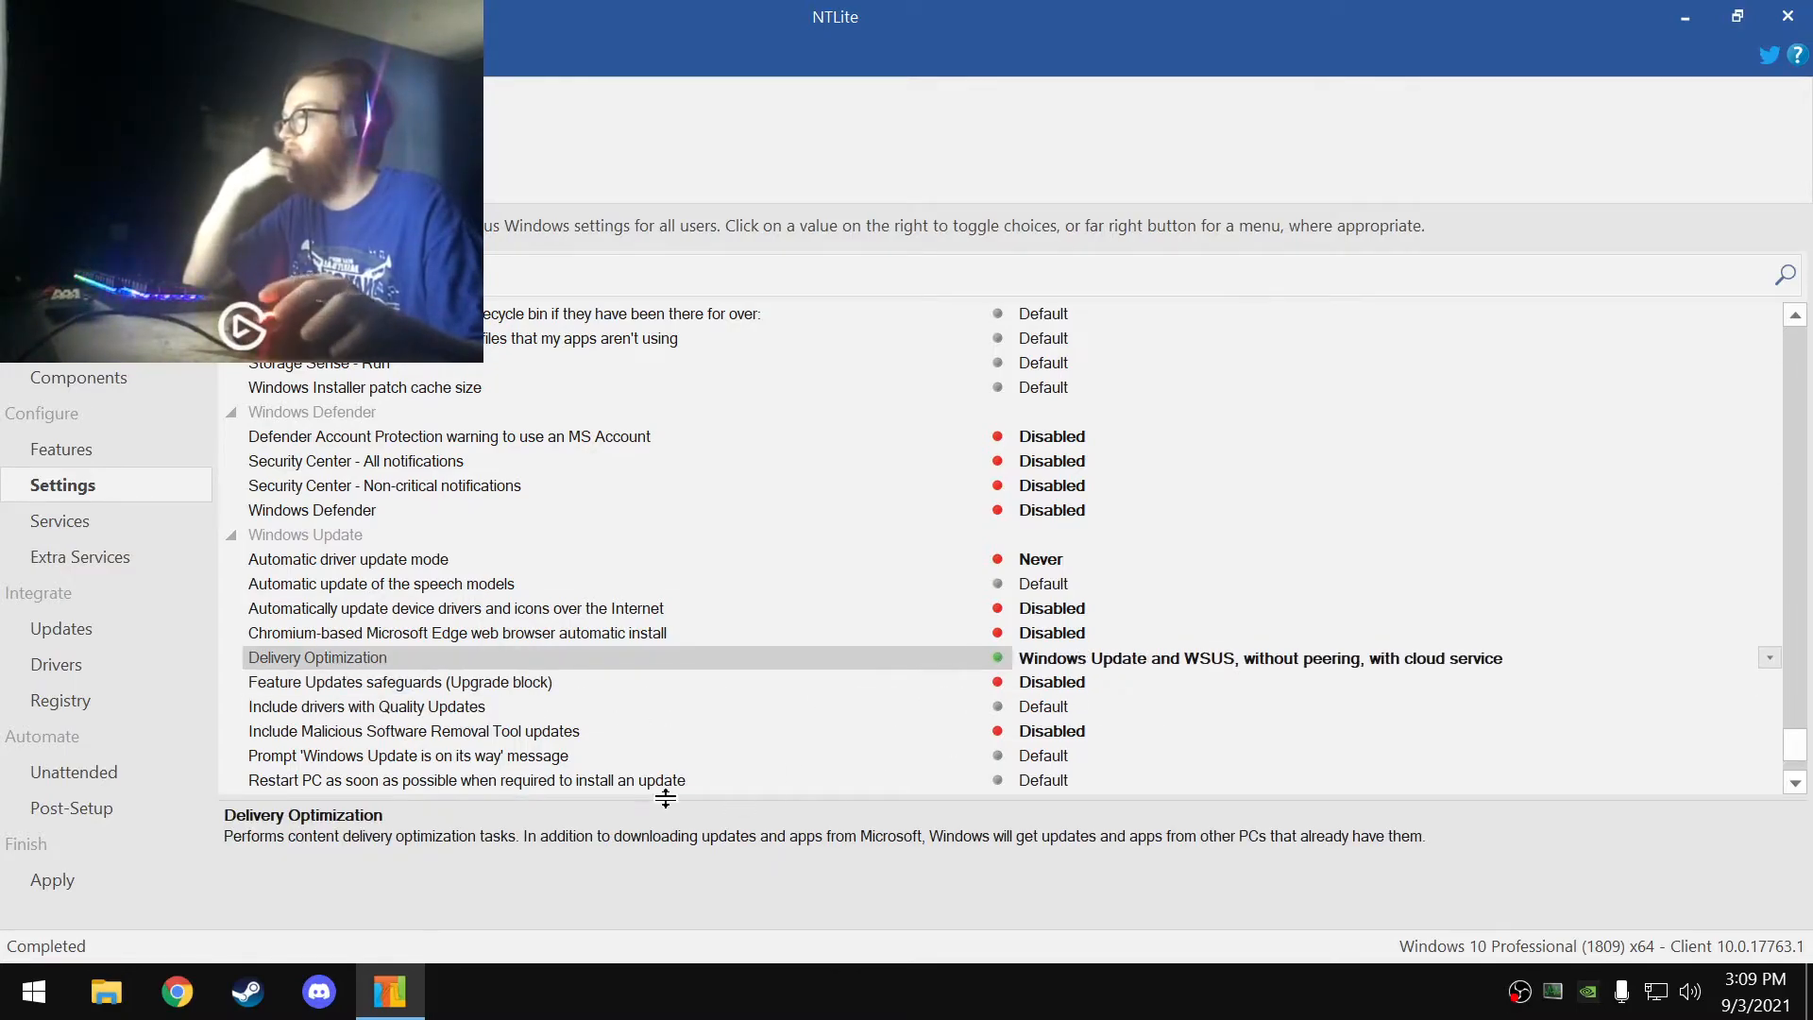
scroll(1107, 630, "down", 1)
left_click(1146, 616)
left_click(1146, 616)
left_click(1145, 616)
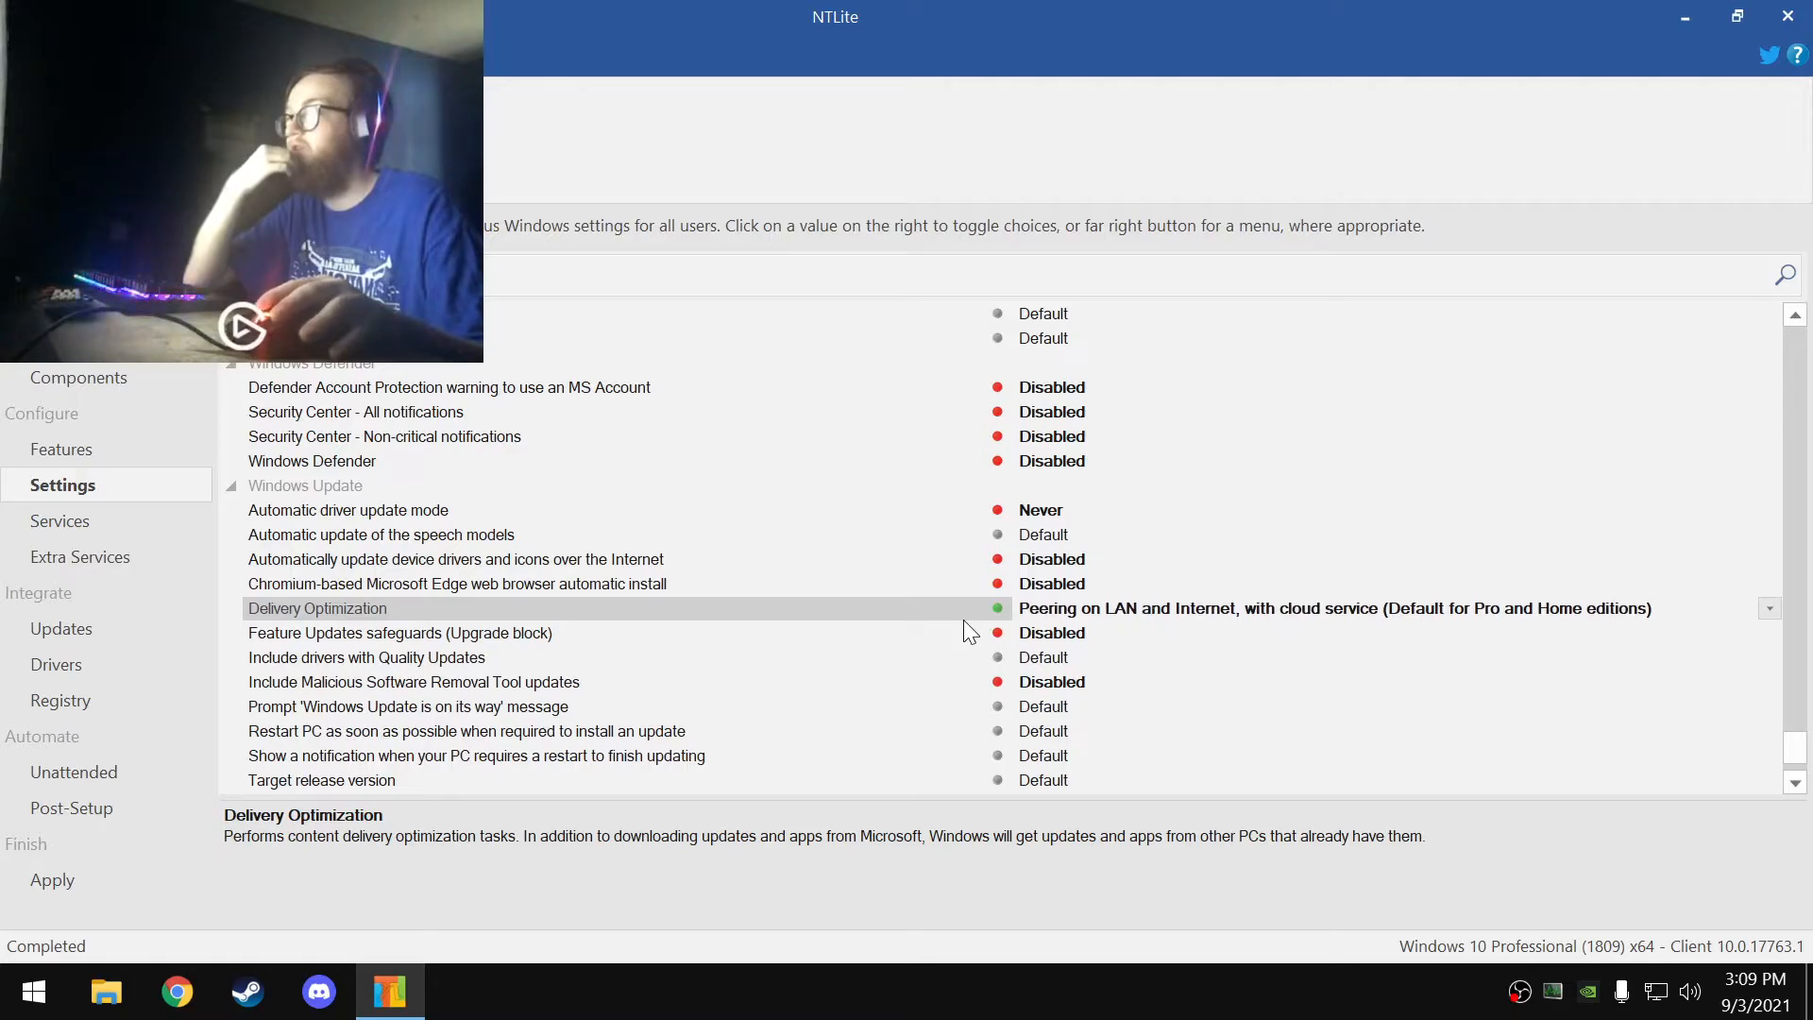
left_click(995, 610)
scroll(694, 756, "down", 1)
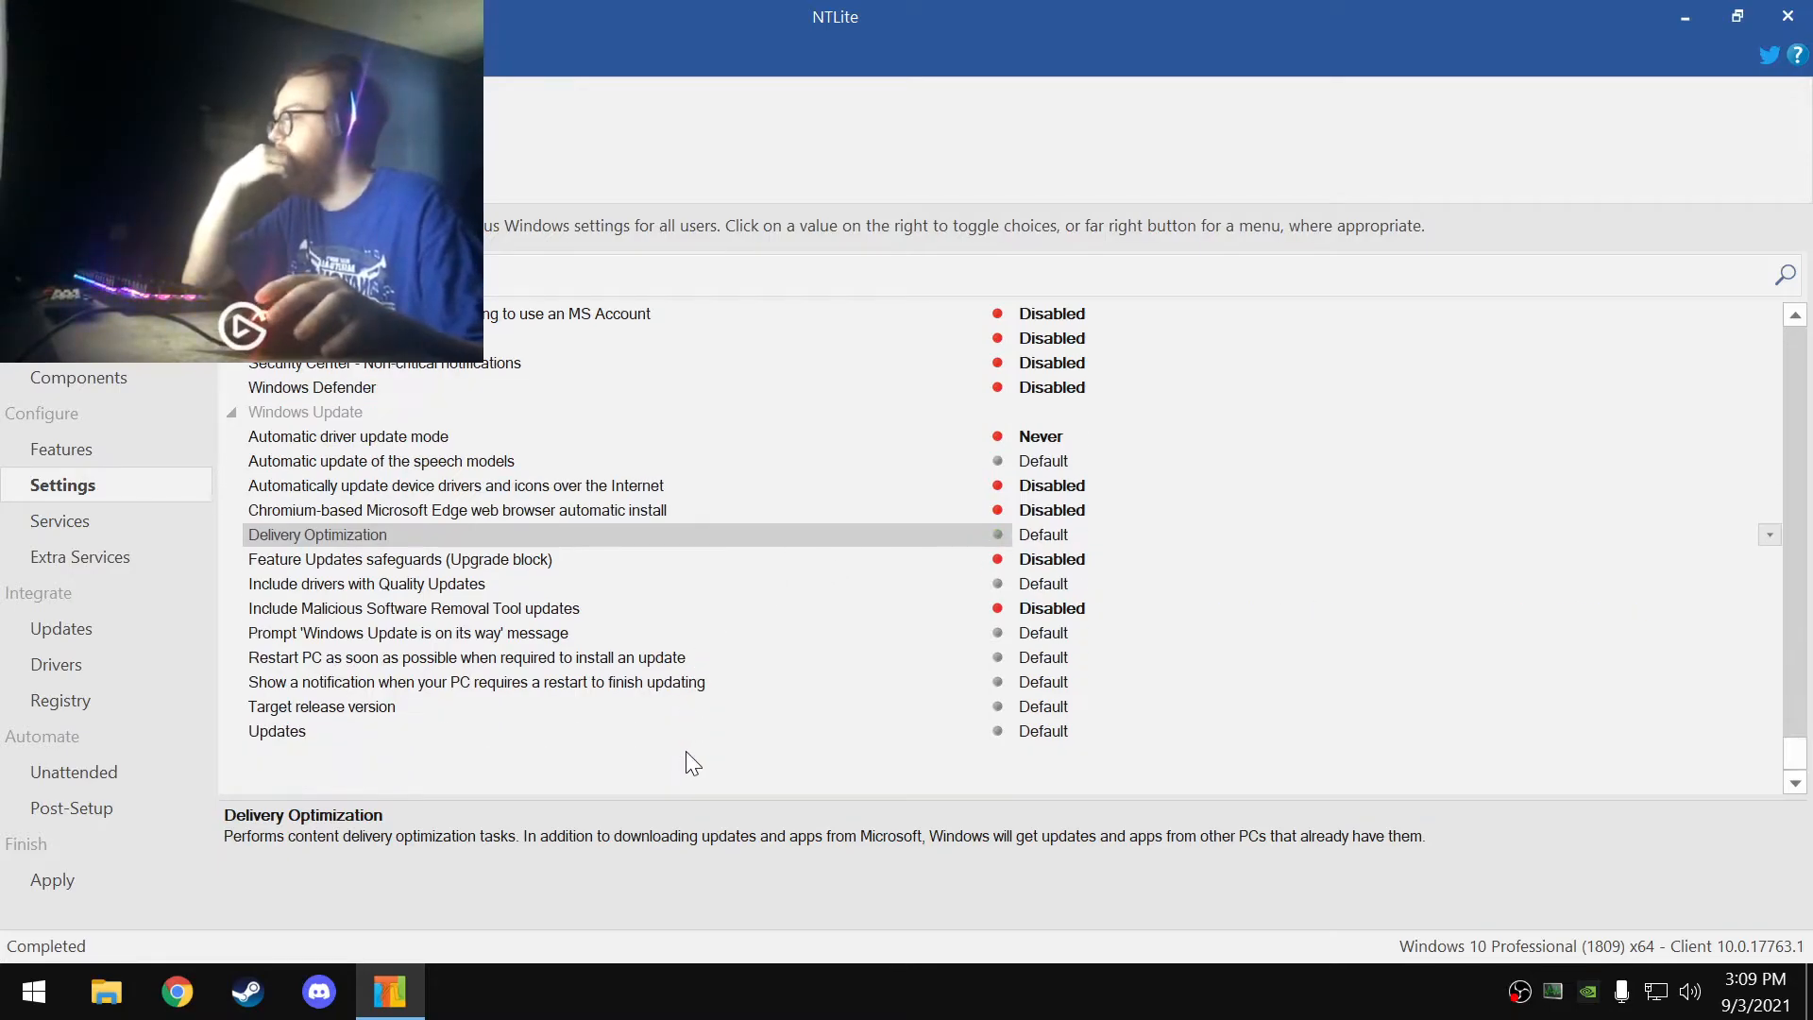
- Cycle through the Target release version choices for Windows Update and return the setting to Default
left_click(364, 708)
left_click(1078, 706)
left_click(1077, 707)
left_click(1077, 706)
left_click(1078, 707)
left_click(1078, 707)
left_click(1077, 706)
left_click(1077, 706)
left_click(1078, 706)
left_click(1077, 706)
left_click(1076, 707)
left_click(1076, 706)
left_click(1077, 706)
left_click(1076, 707)
left_click(1092, 708)
left_click(1092, 709)
left_click(1093, 709)
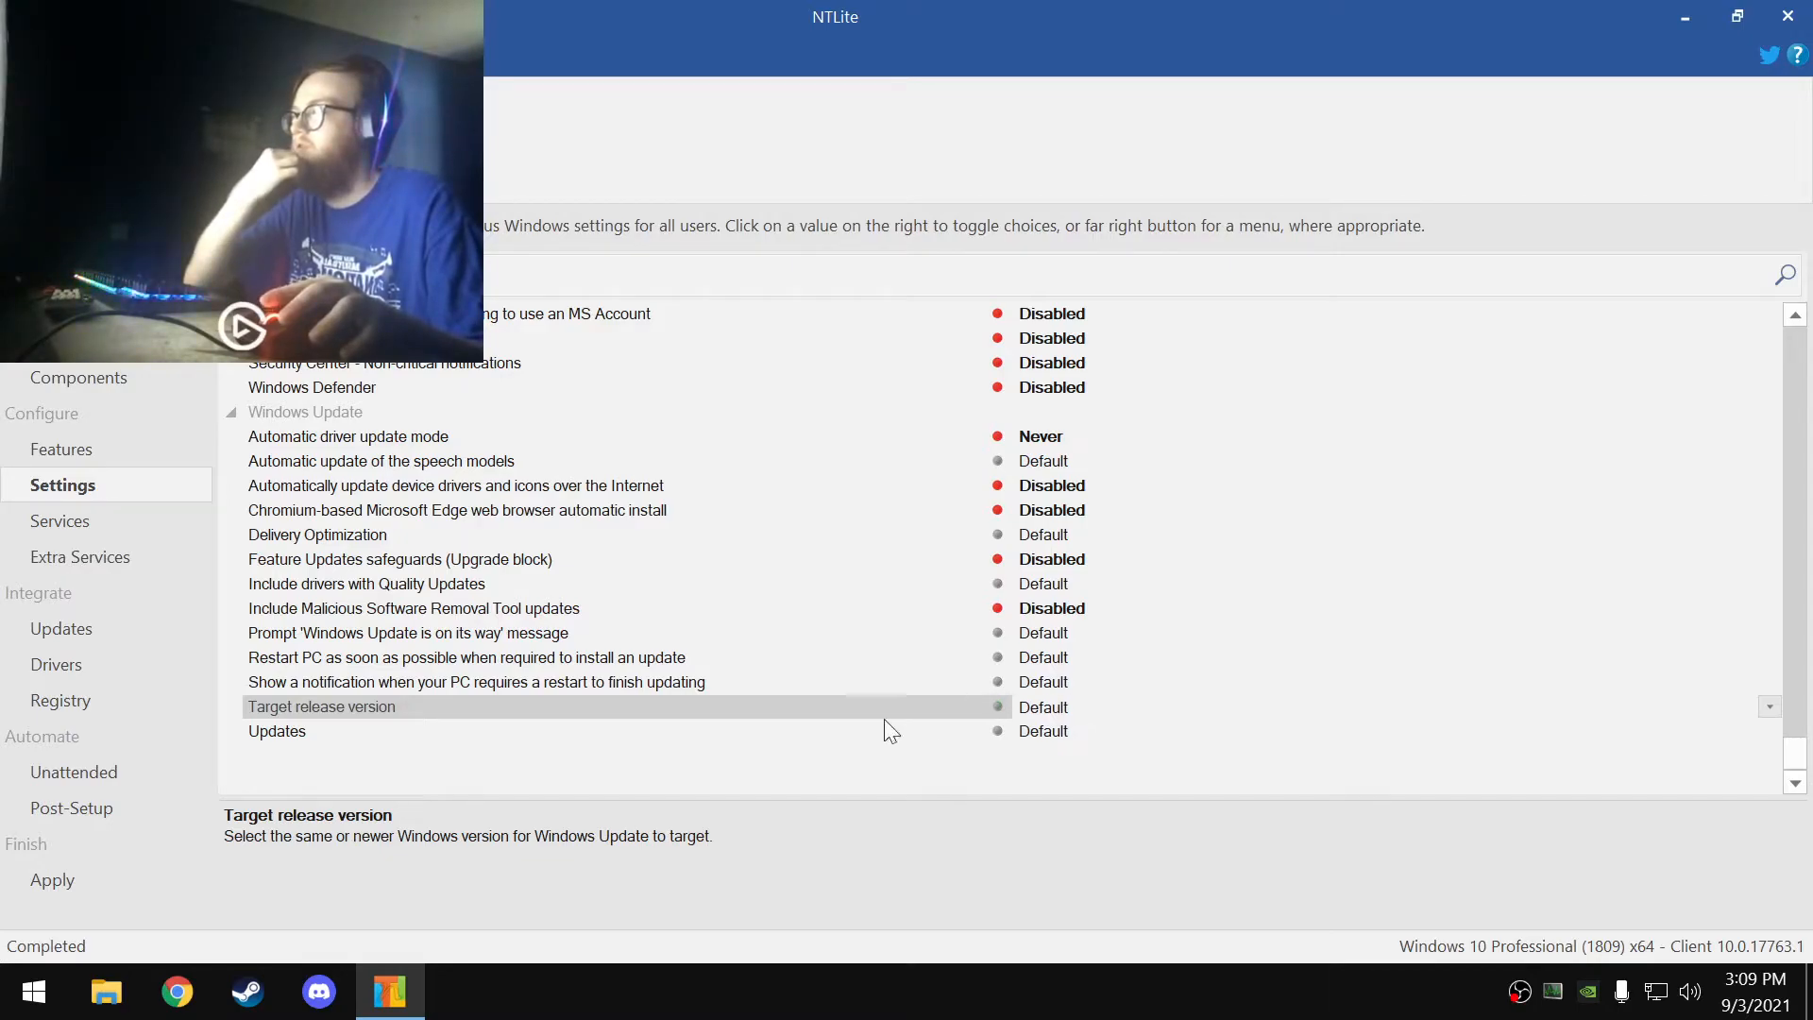
- Set Updates to "Check for updates but let me choose whether to download and install them"
left_click(344, 733)
left_click(1113, 853)
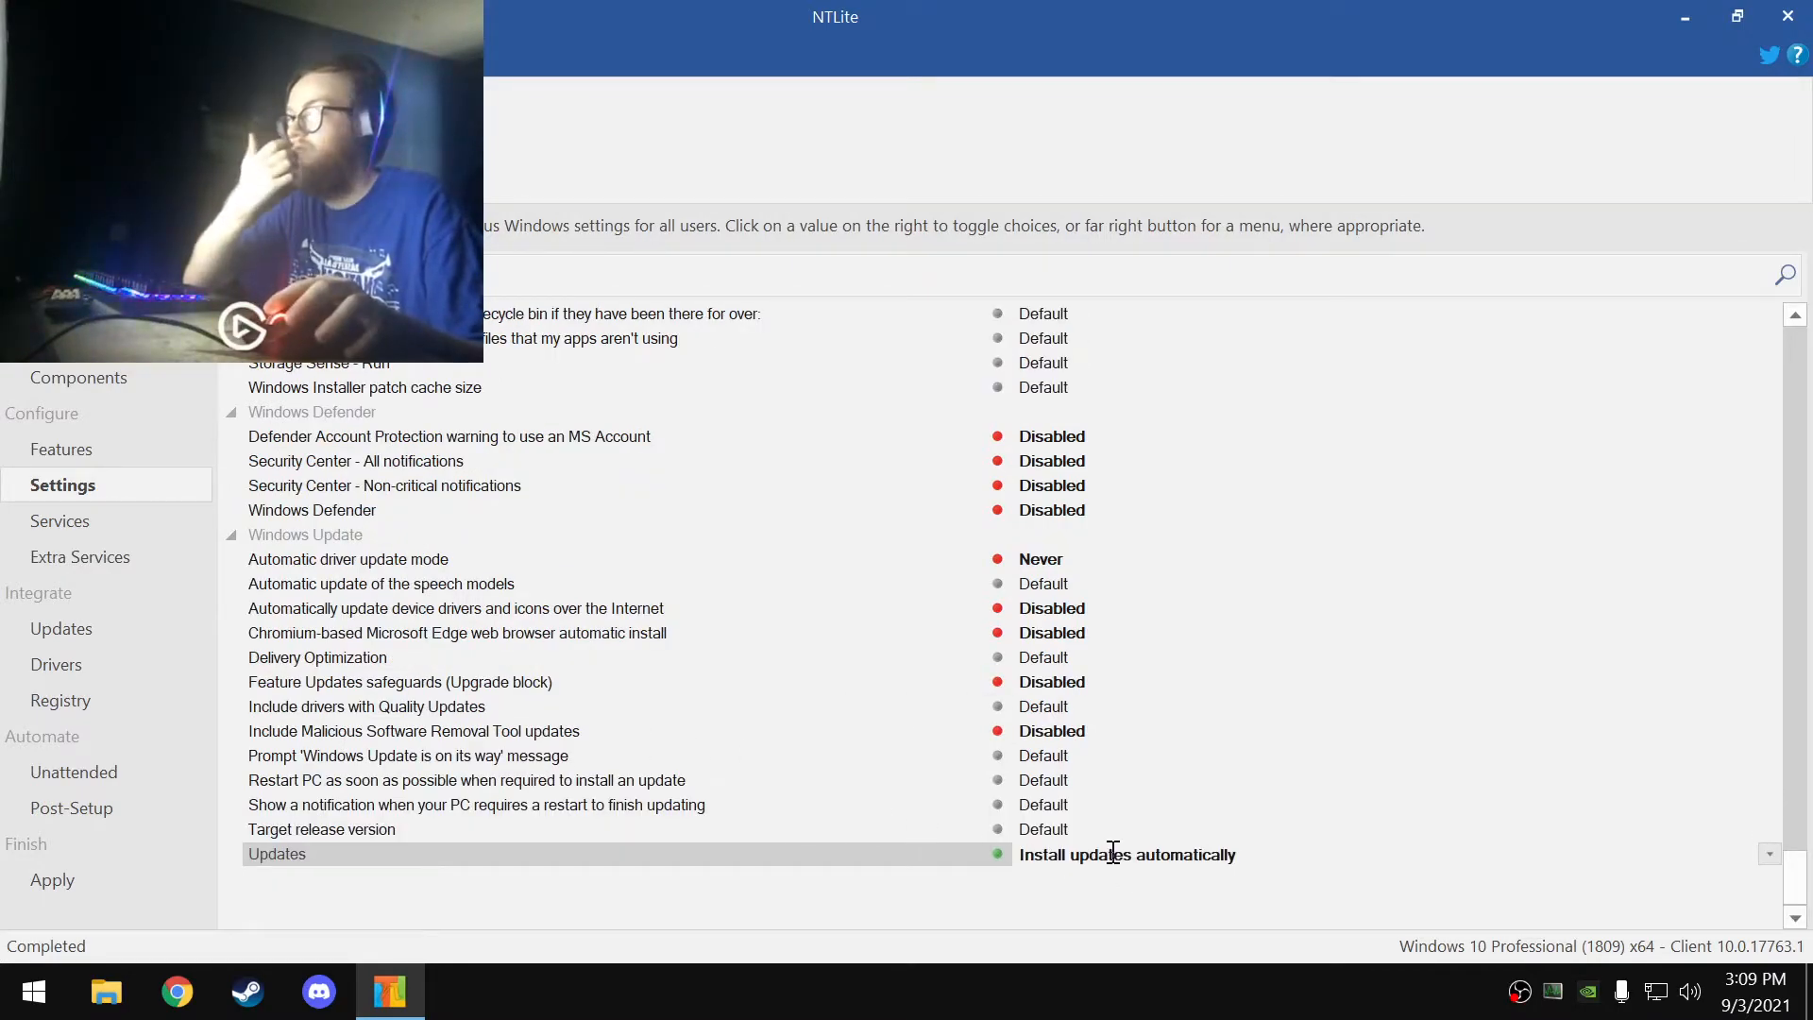
left_click(1112, 853)
left_click(1112, 852)
left_click(1112, 853)
left_click(1113, 852)
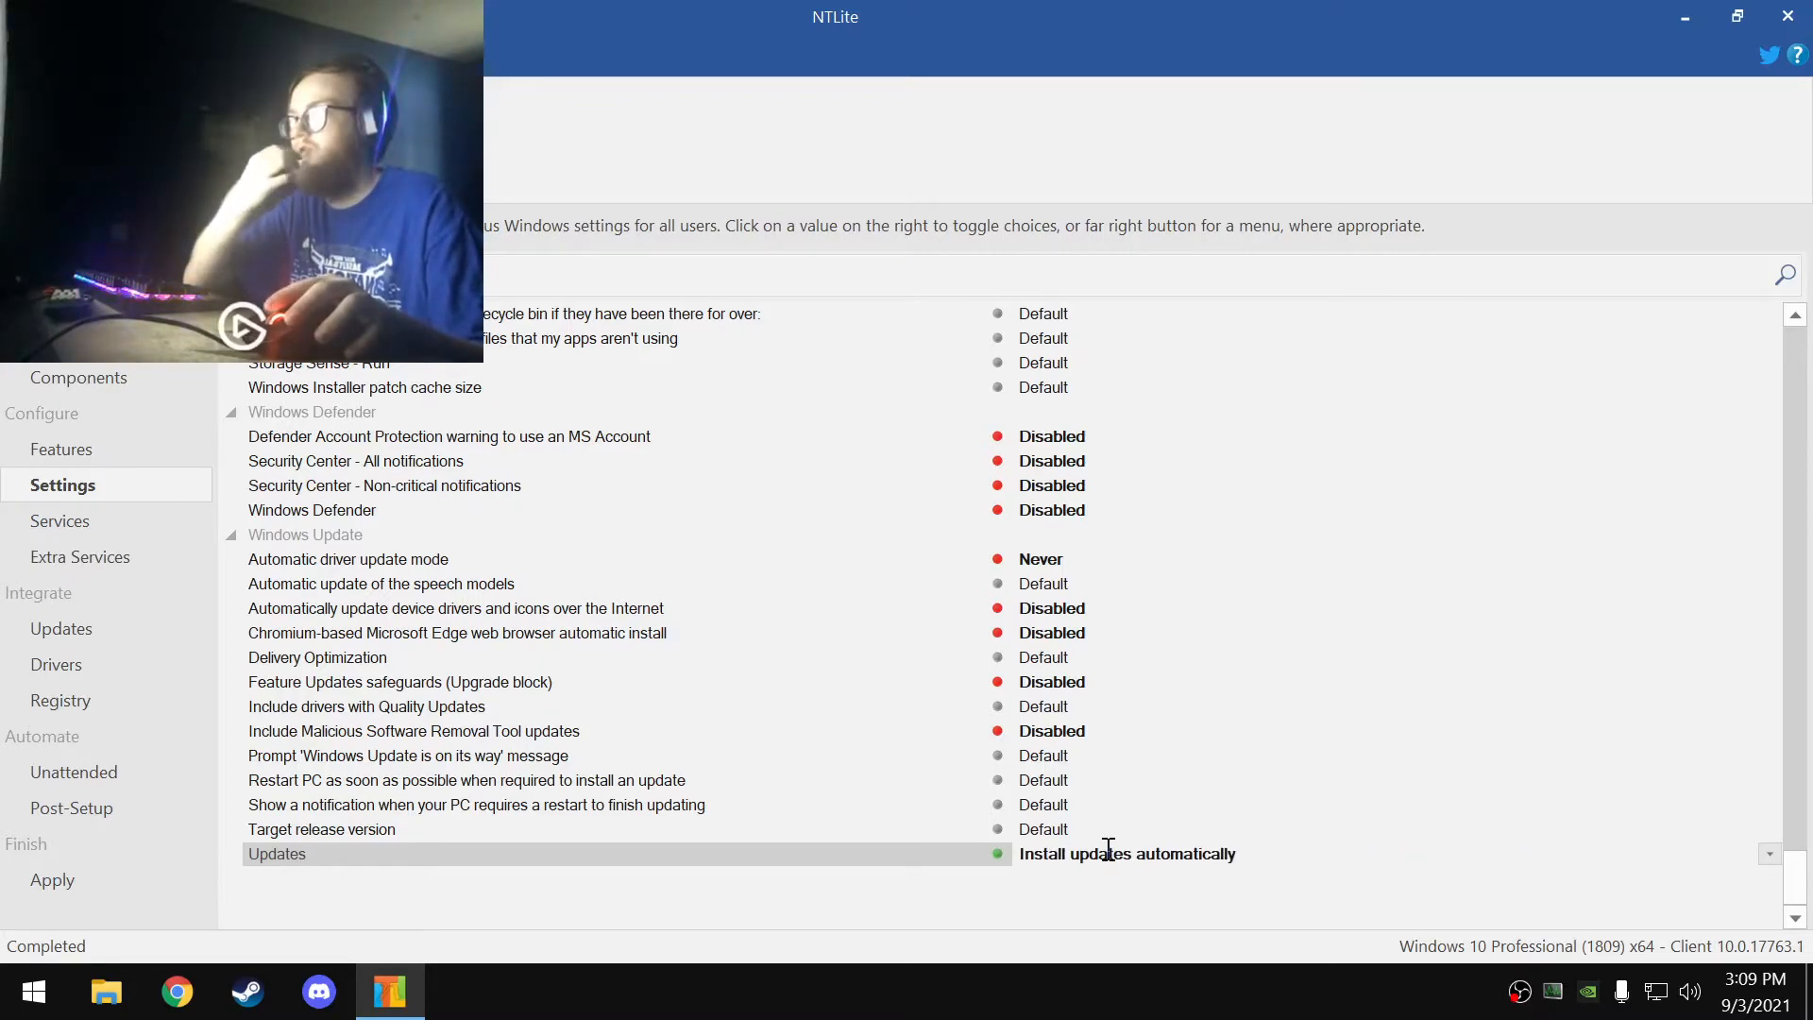
left_click(1109, 850)
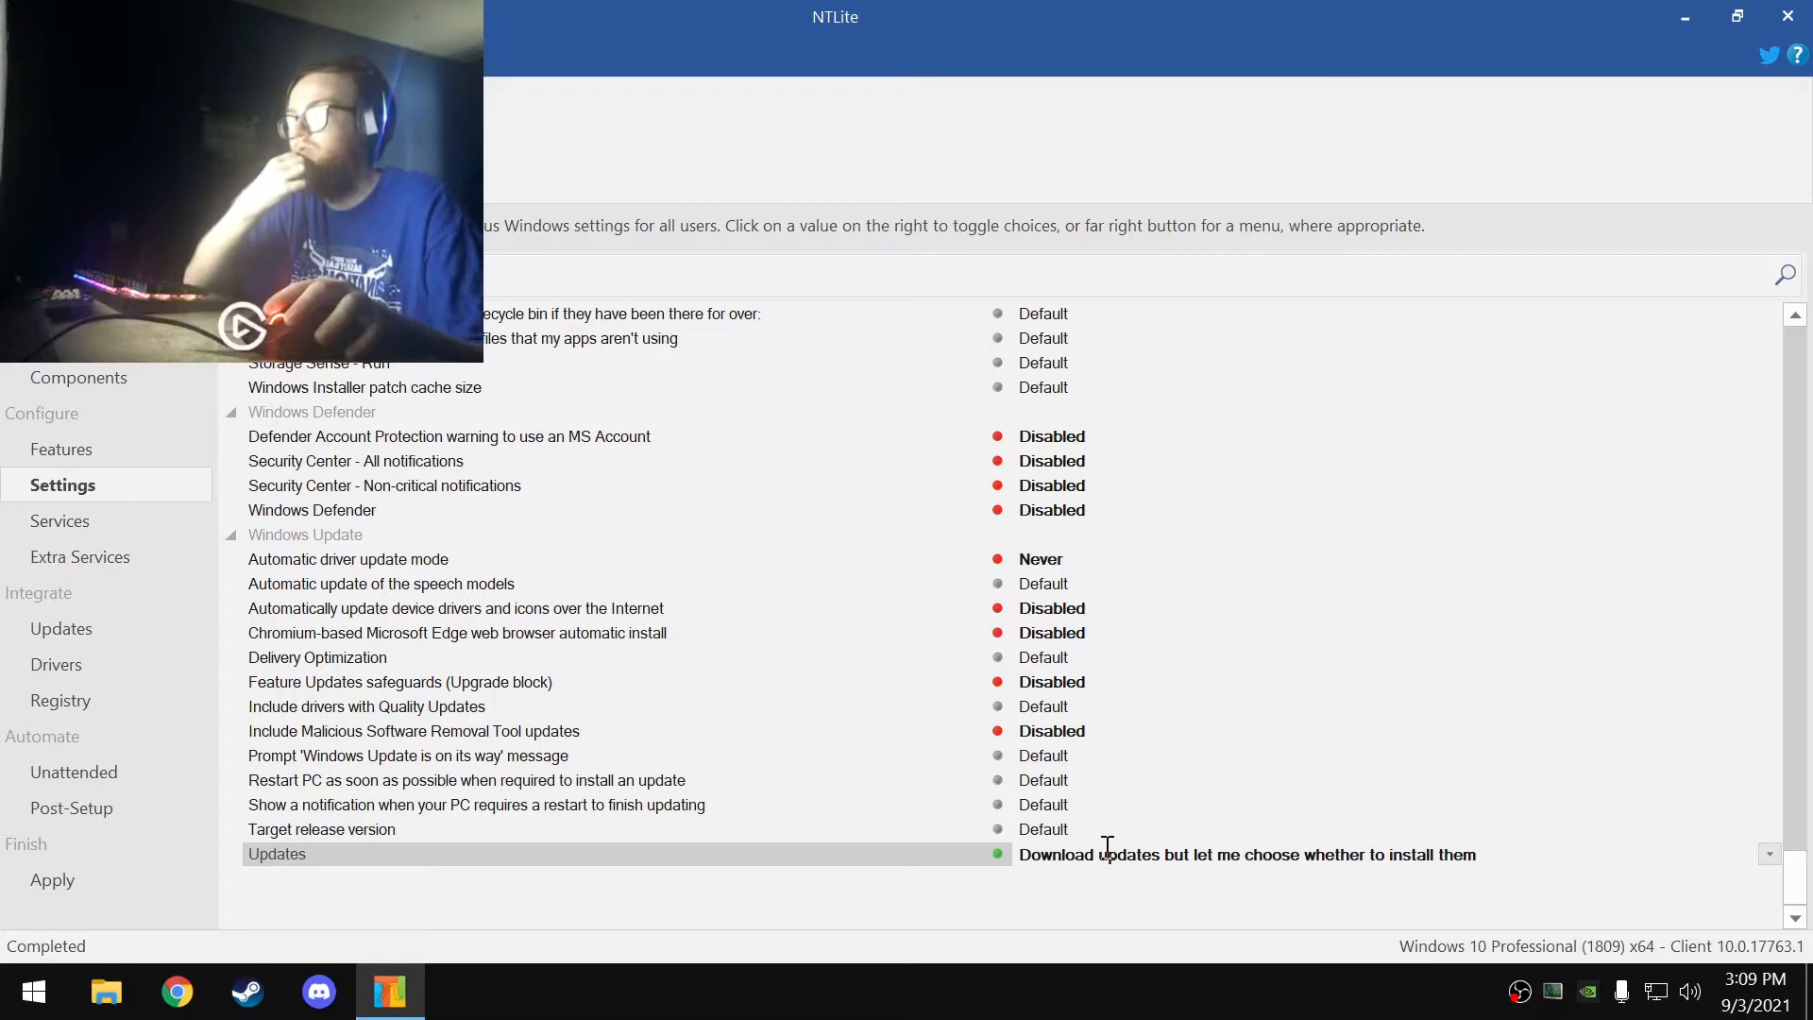
left_click(1107, 853)
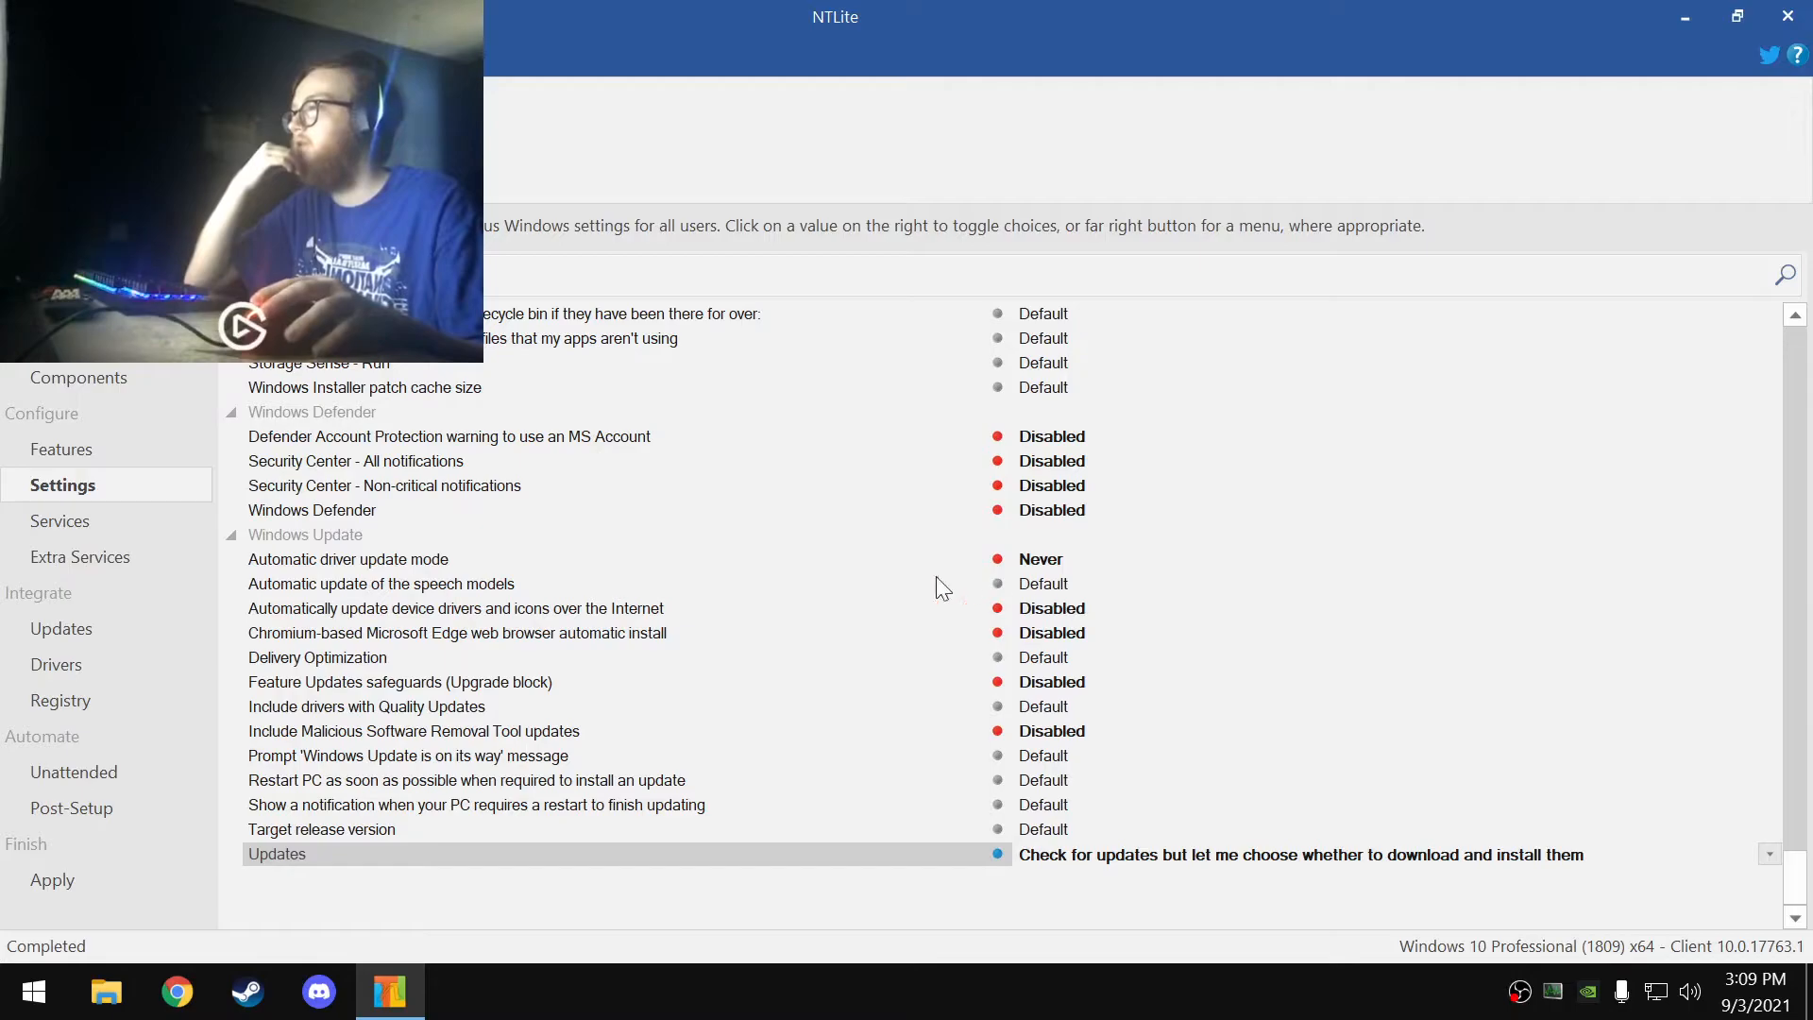
- Disable the automatic update of the speech models and the inclusion of drivers with Quality Updates
left_click(510, 584)
left_click(1076, 583)
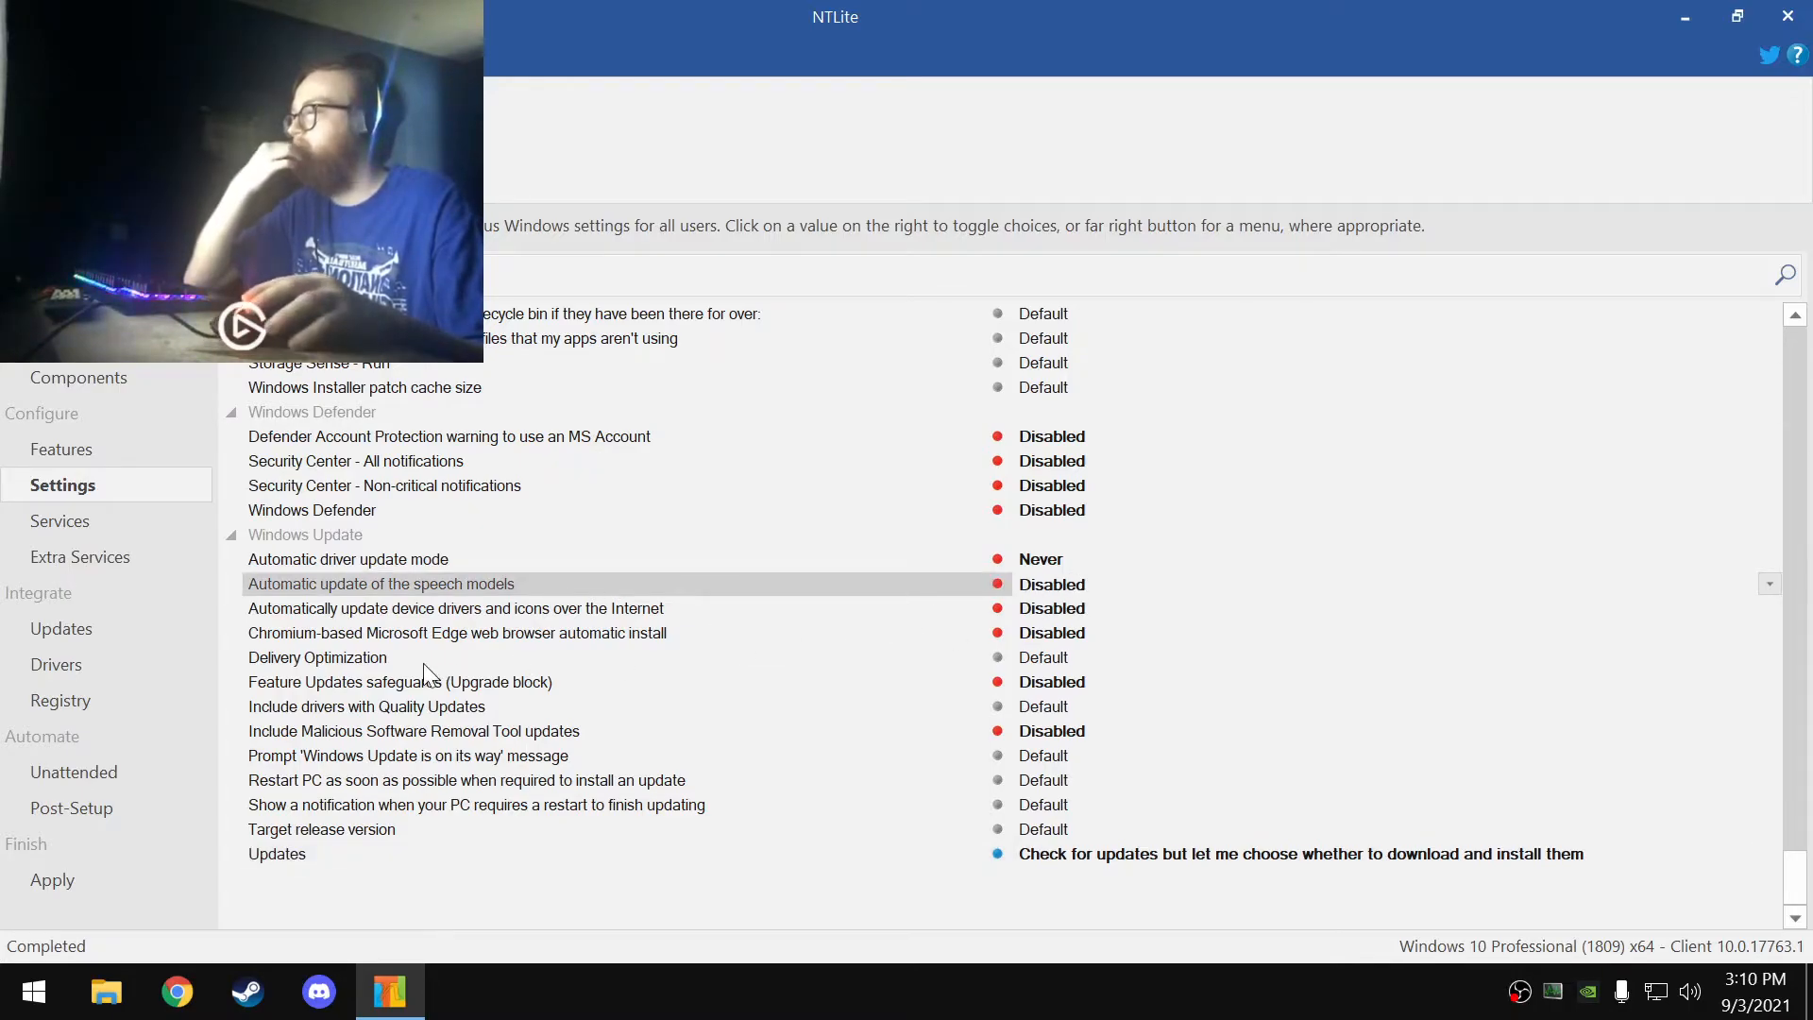
left_click(566, 661)
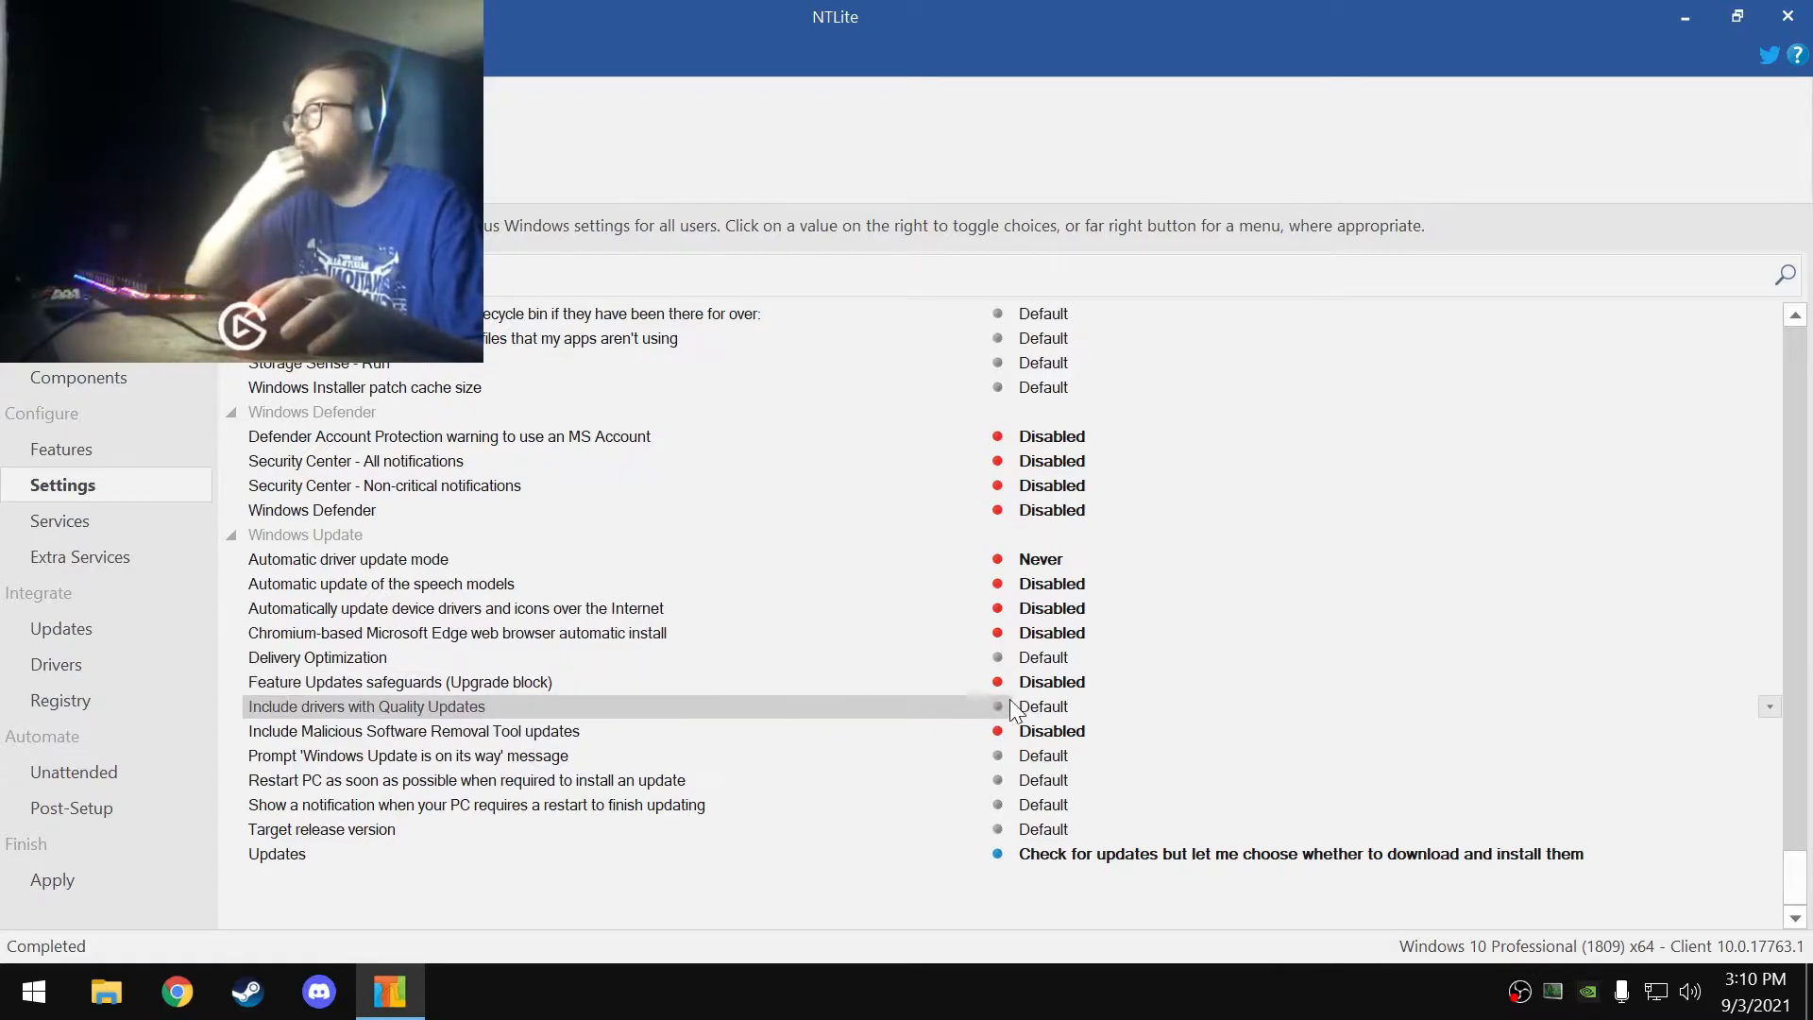
left_click(1077, 704)
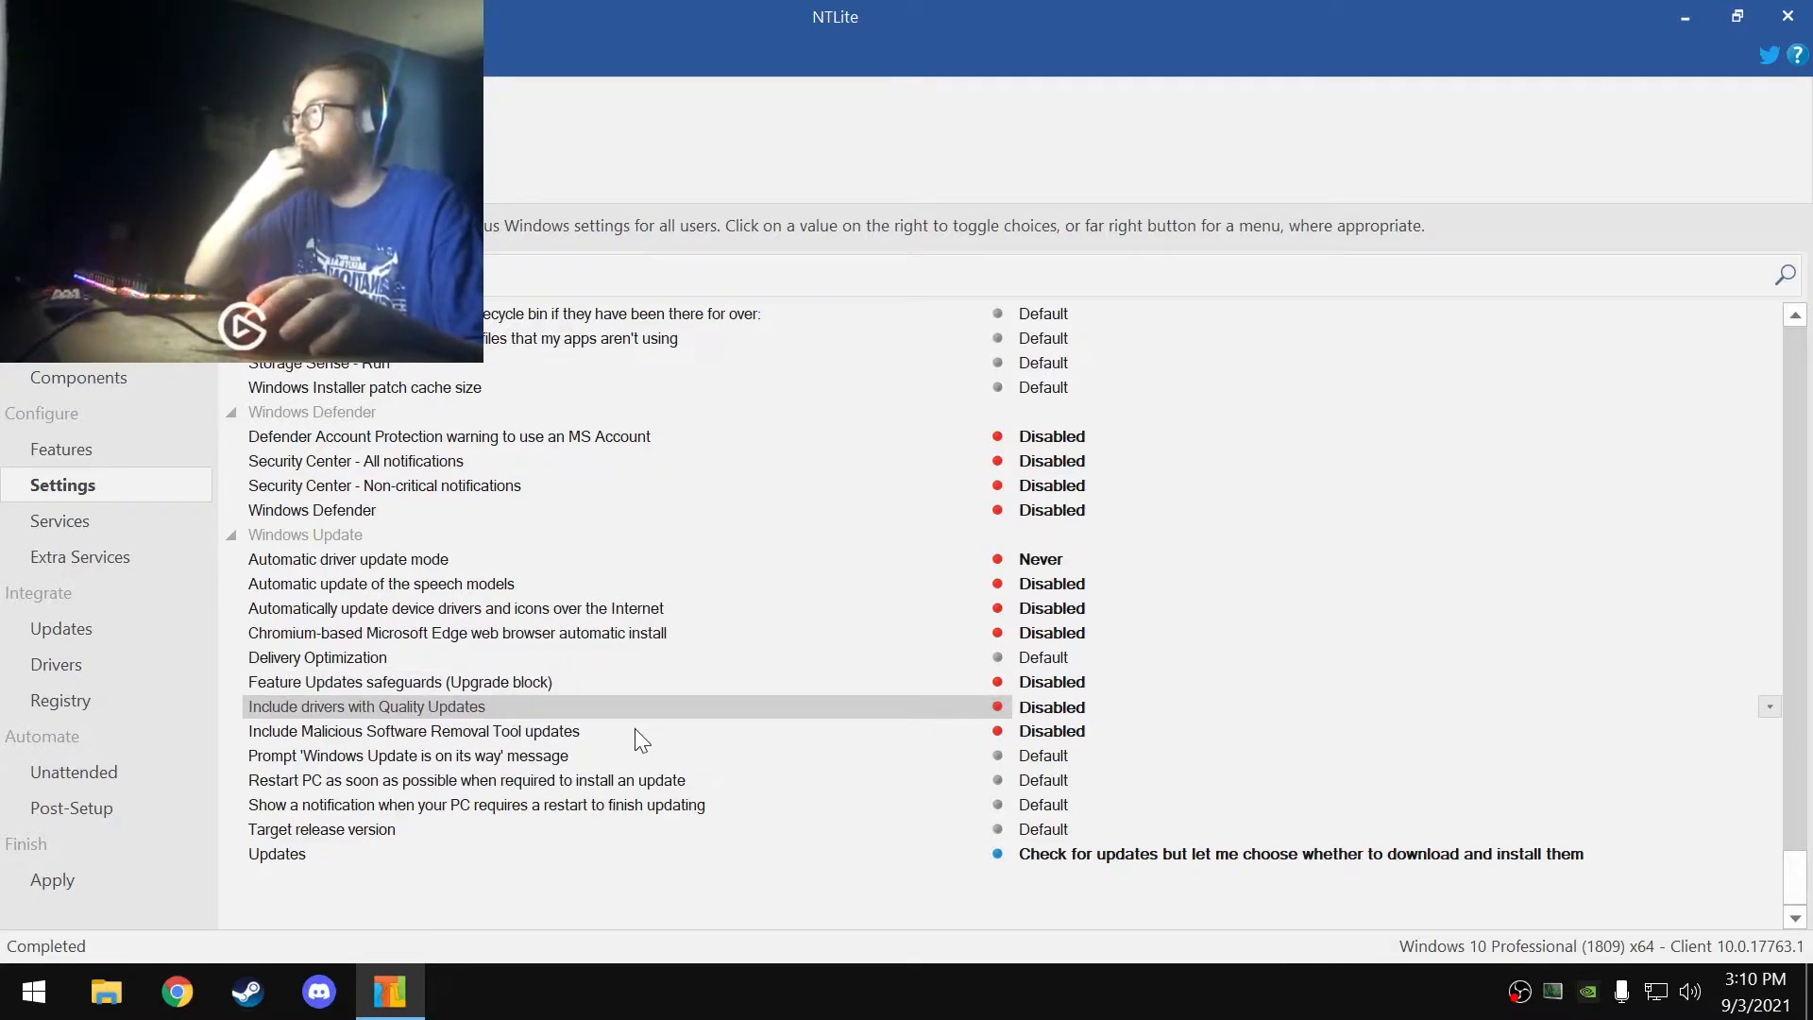
- Disable the 'Windows Update is on its way' prompt, the restart as soon as possible and the restart notification
left_click(1081, 756)
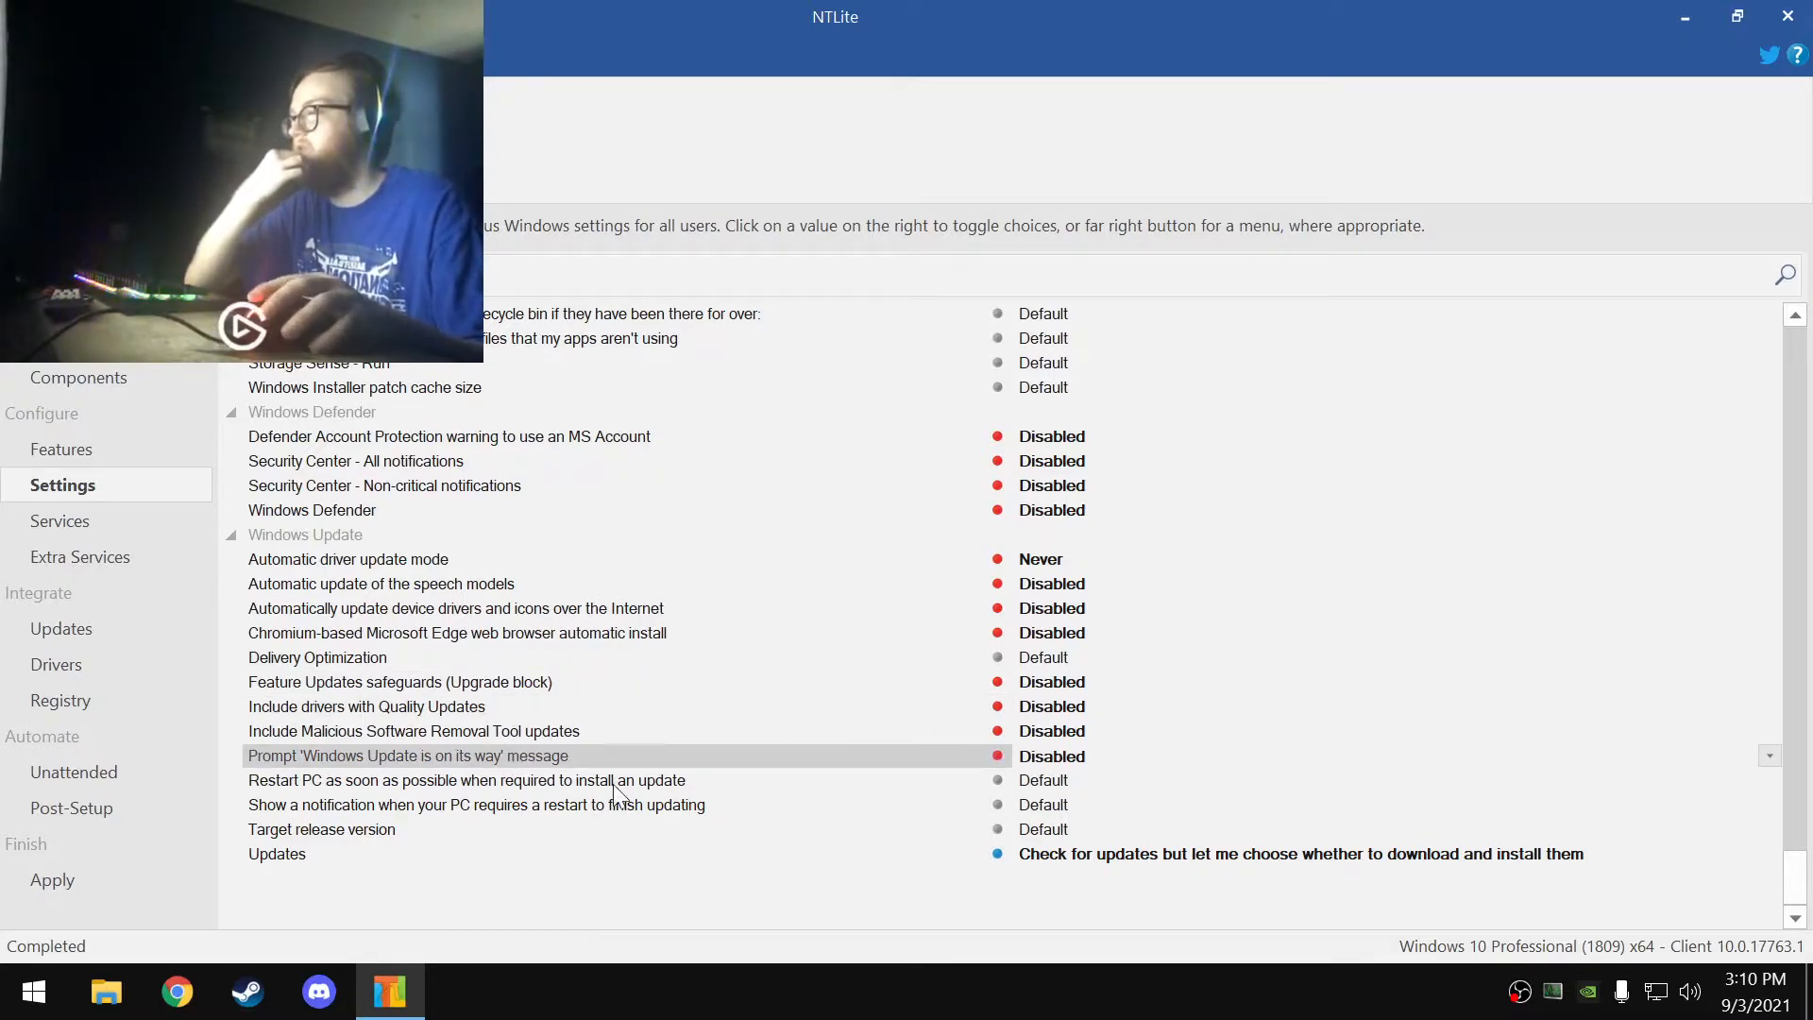
left_click(1048, 781)
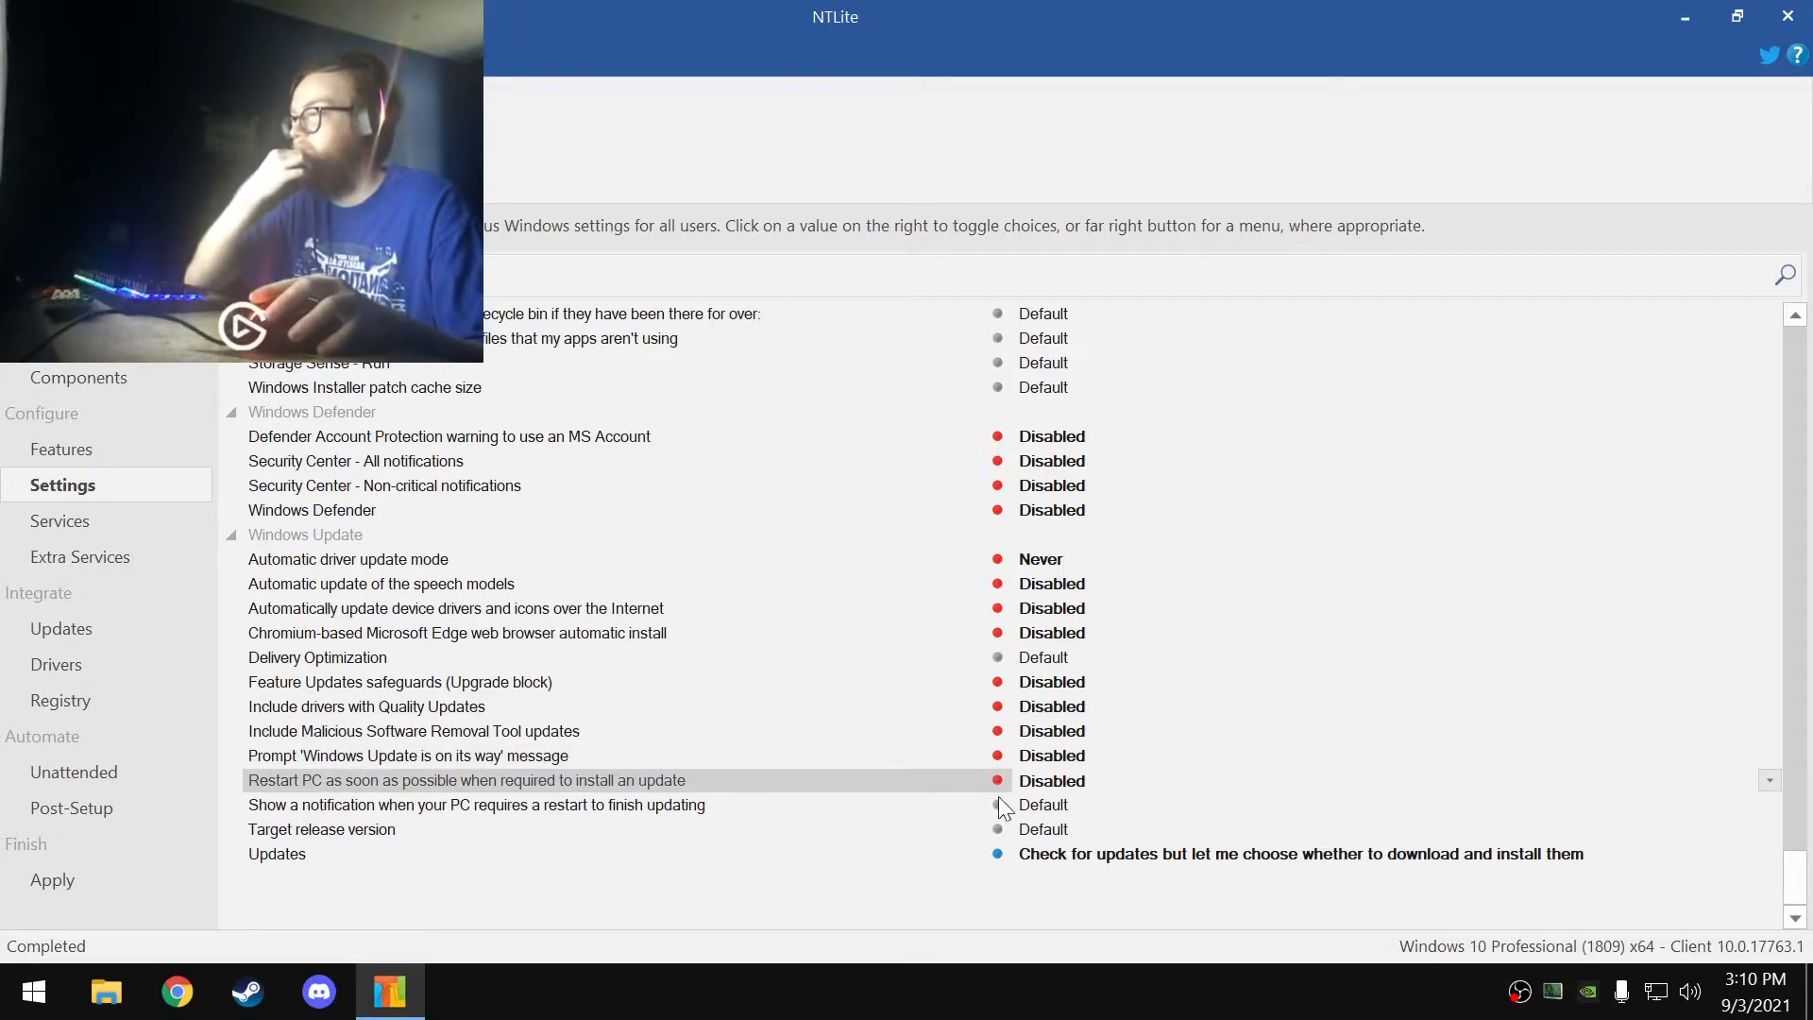
left_click(1053, 805)
left_click(535, 831)
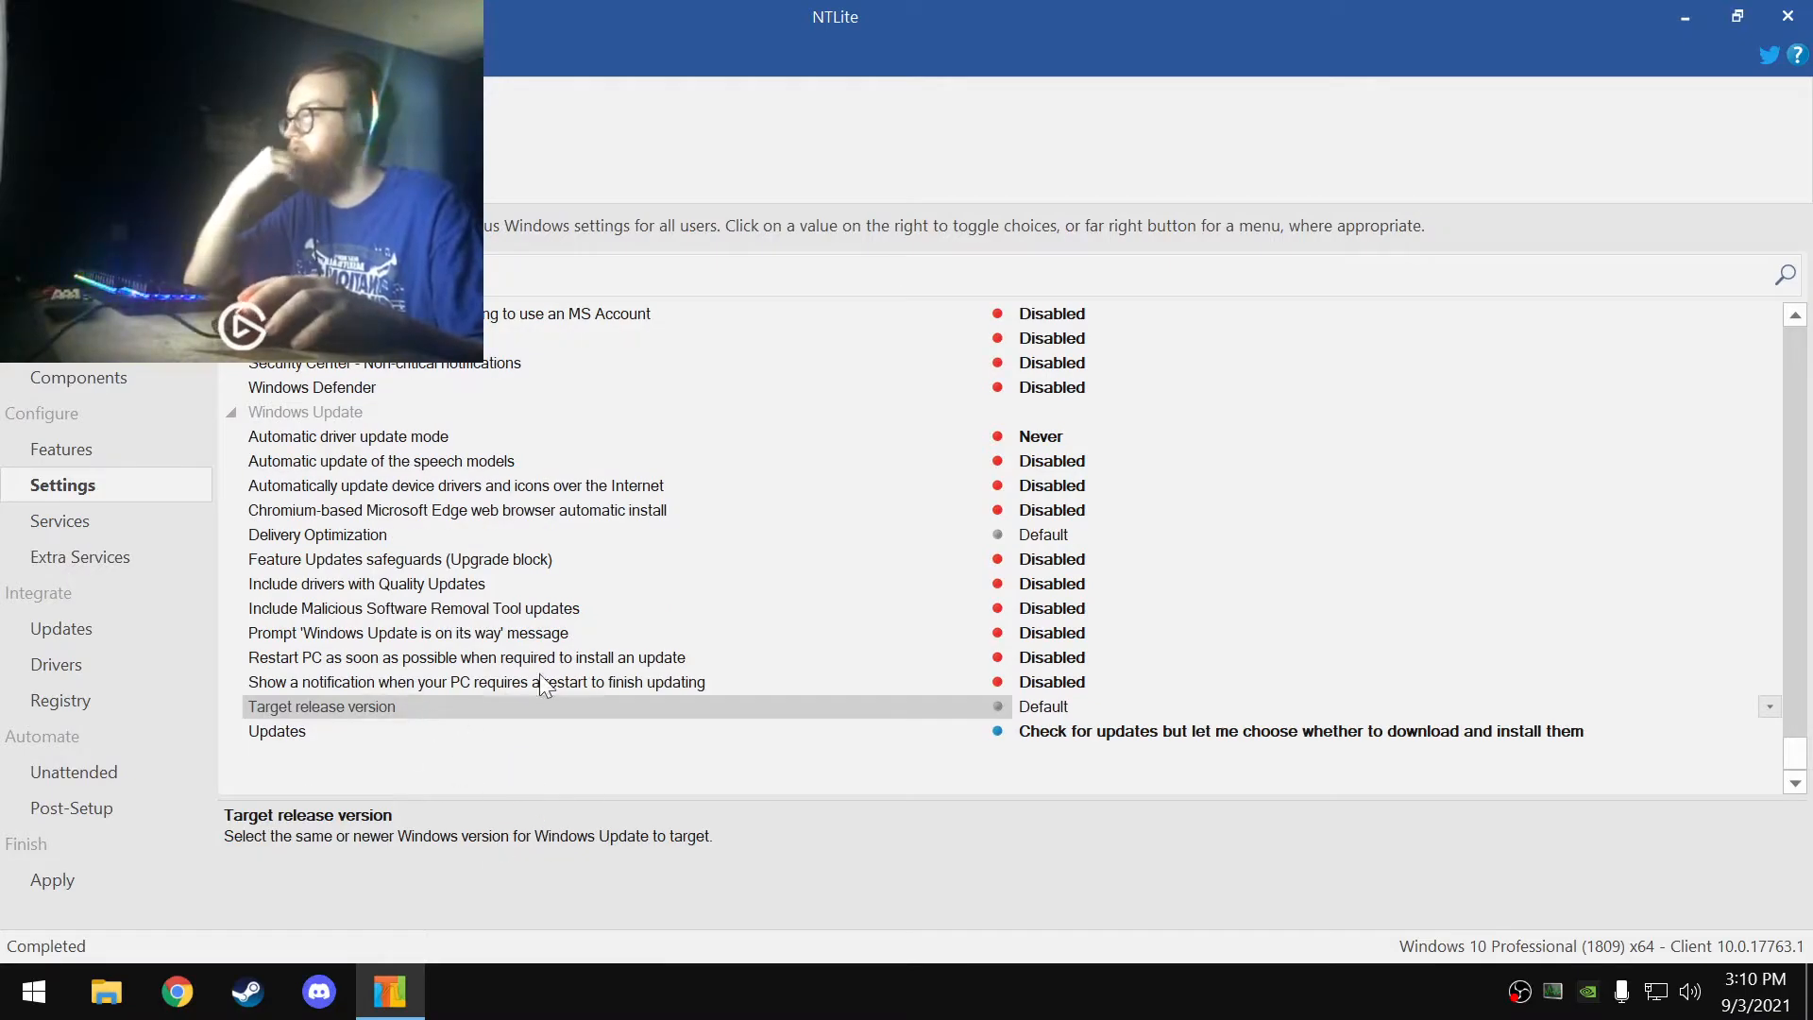
- Open the Services page and look through the list of services
left_click(52, 519)
scroll(453, 473, "down", 8)
scroll(455, 475, "down", 11)
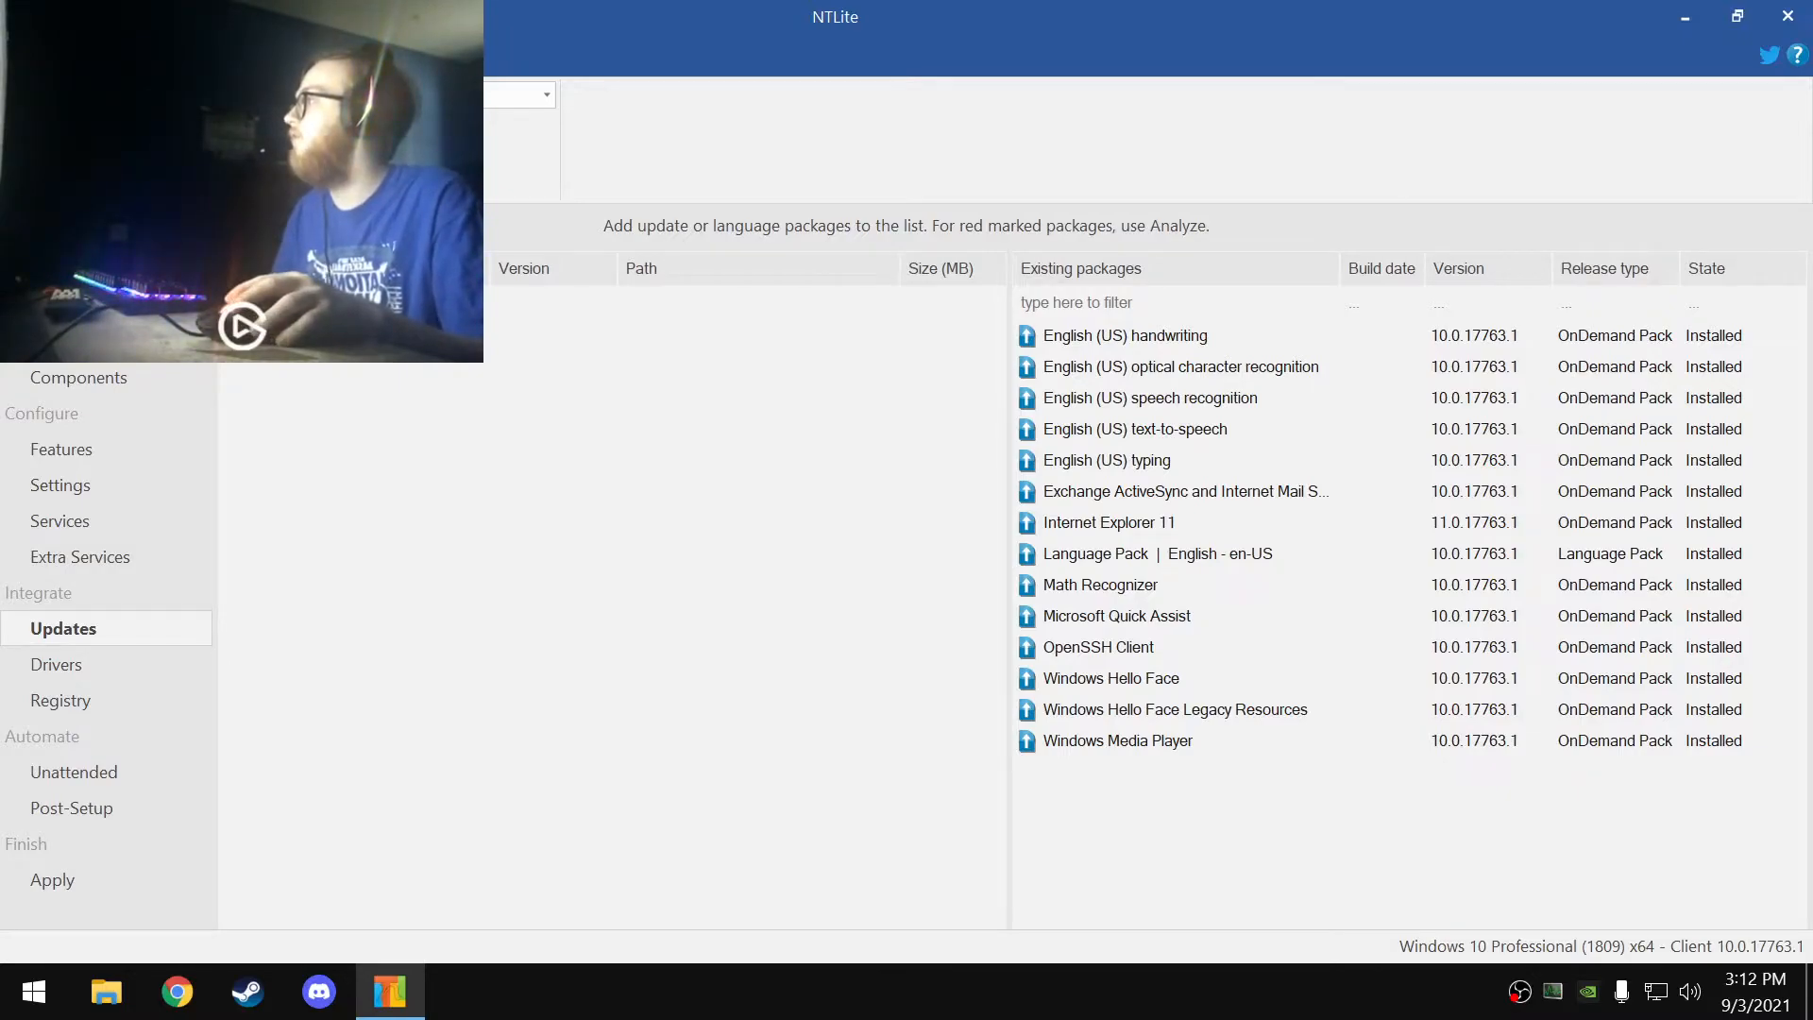
- Add a package file from the desktop to the Updates integration list and open the Drivers page
left_click(104, 255)
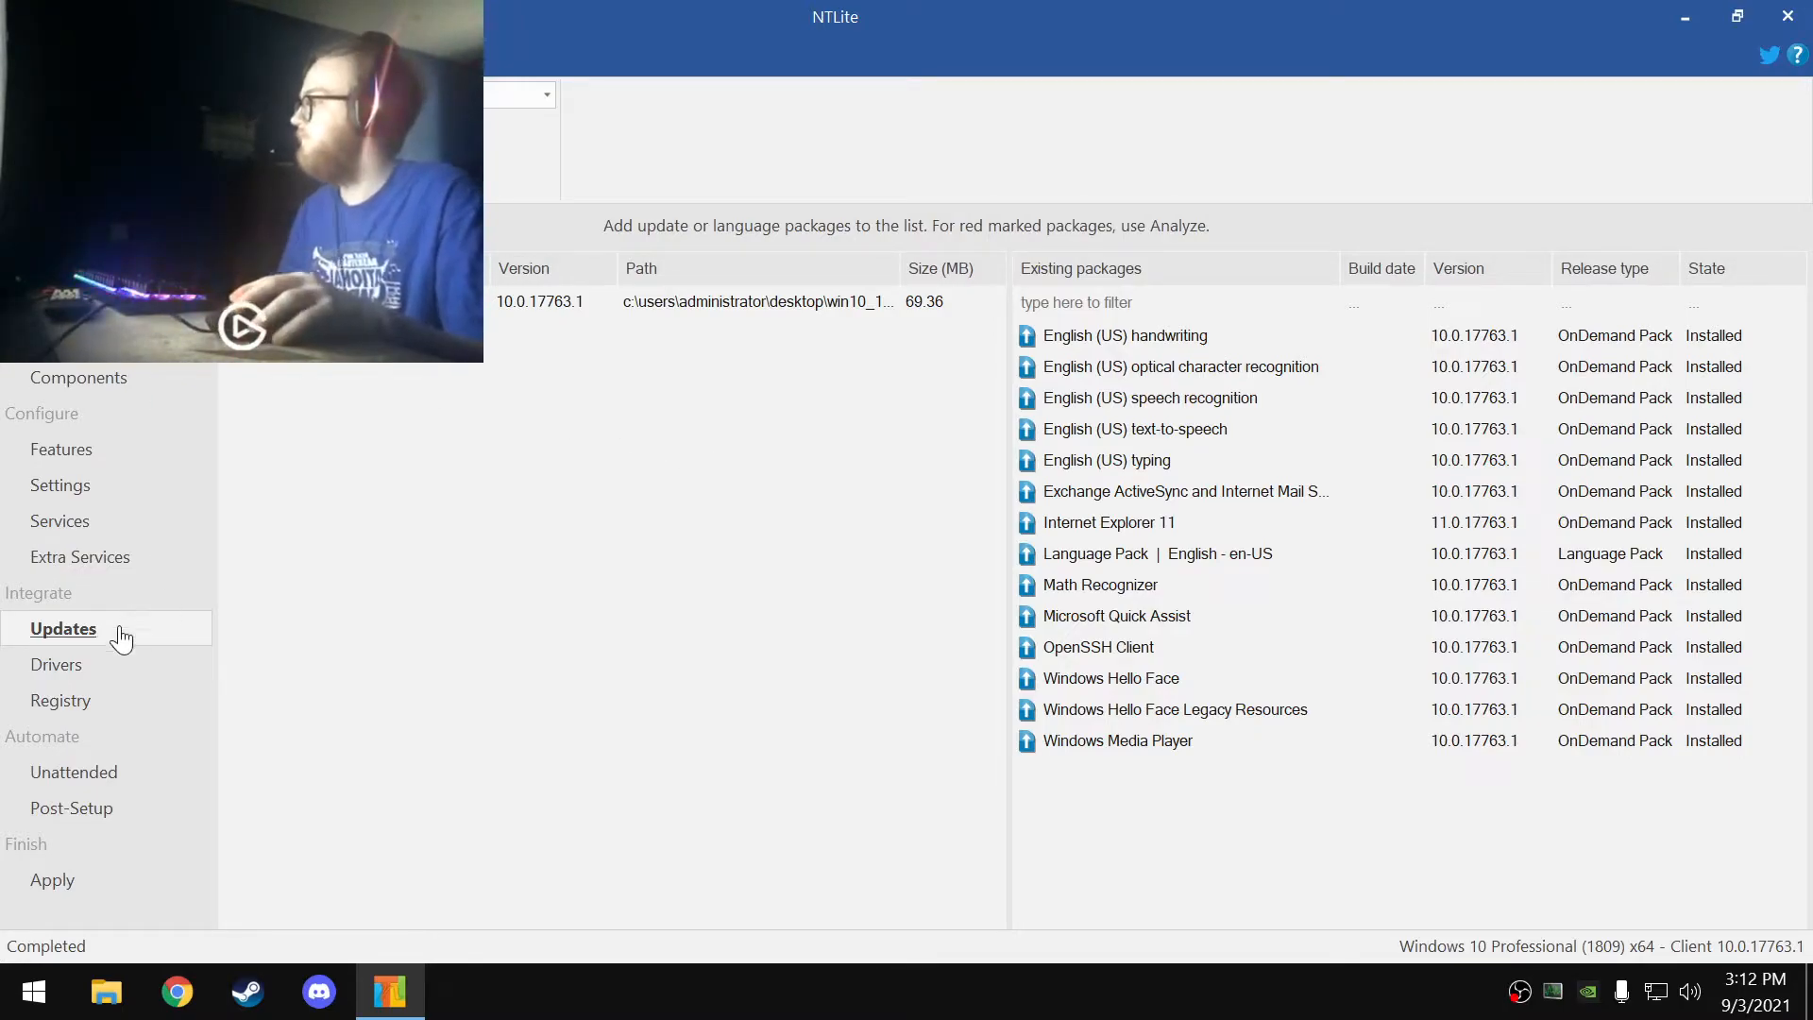
left_click(77, 662)
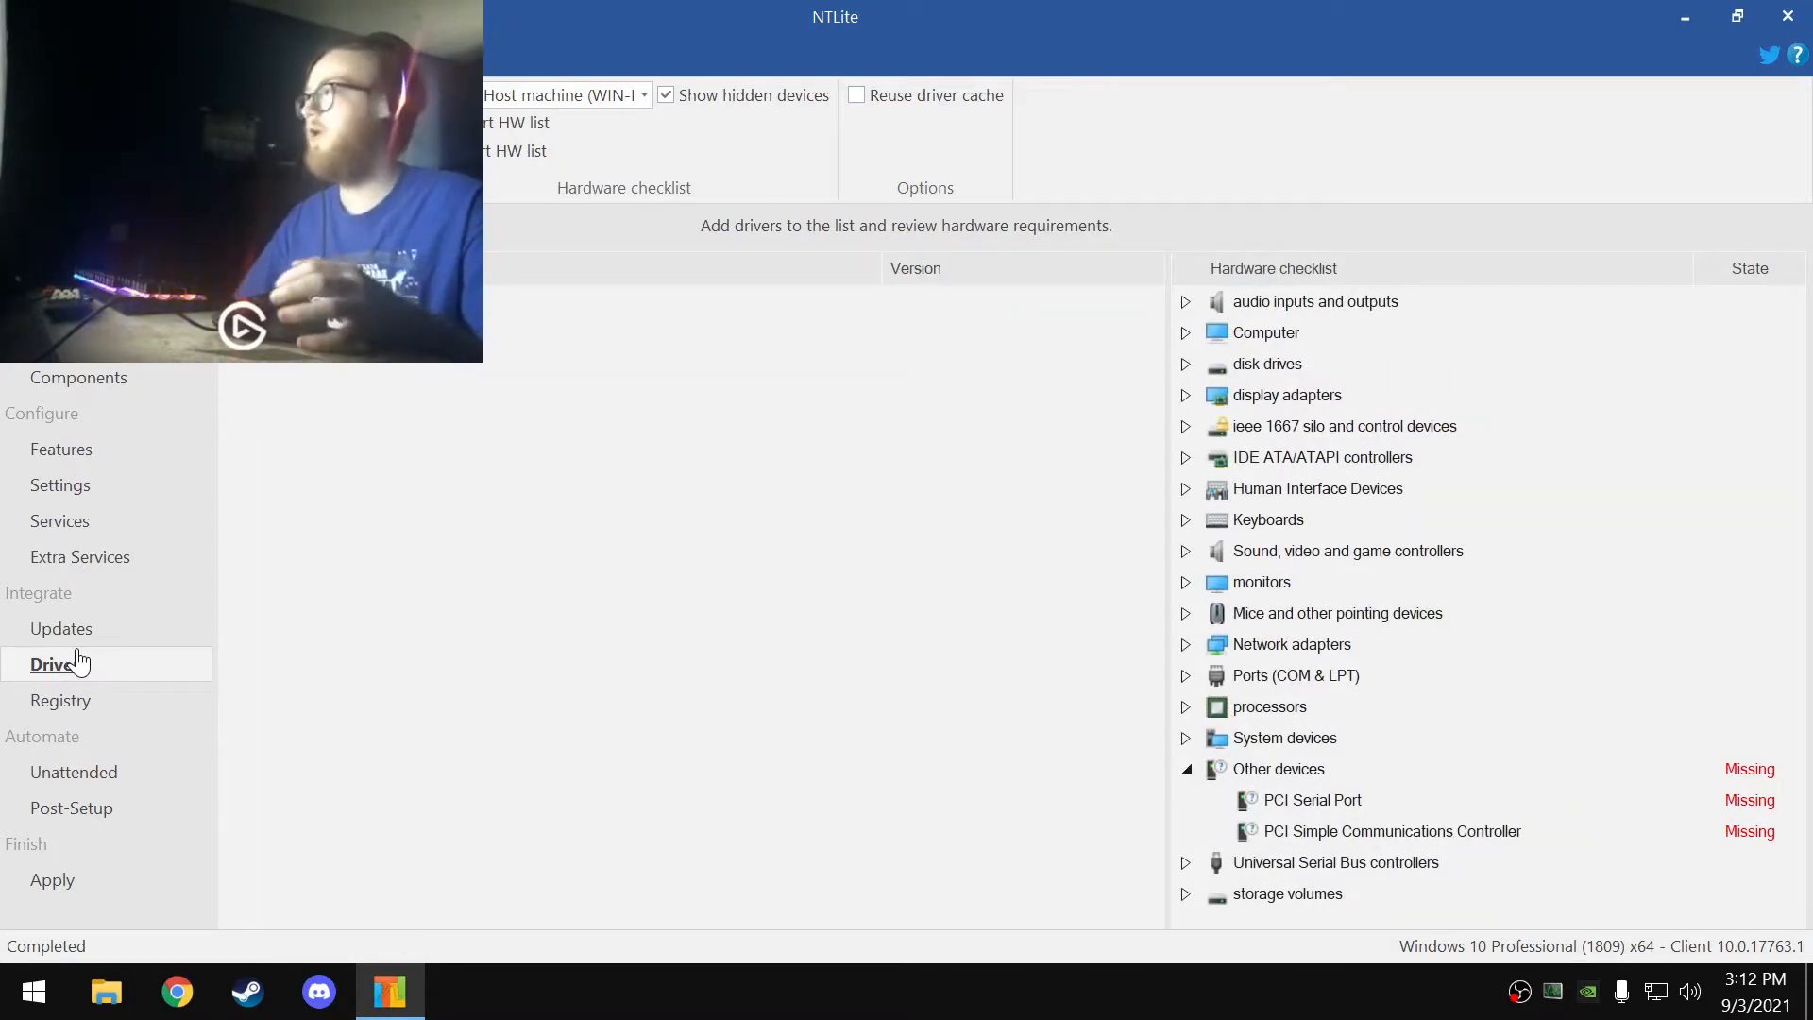
- View the Registry page, open the Unattended page and enable its unattended setup options
left_click(63, 699)
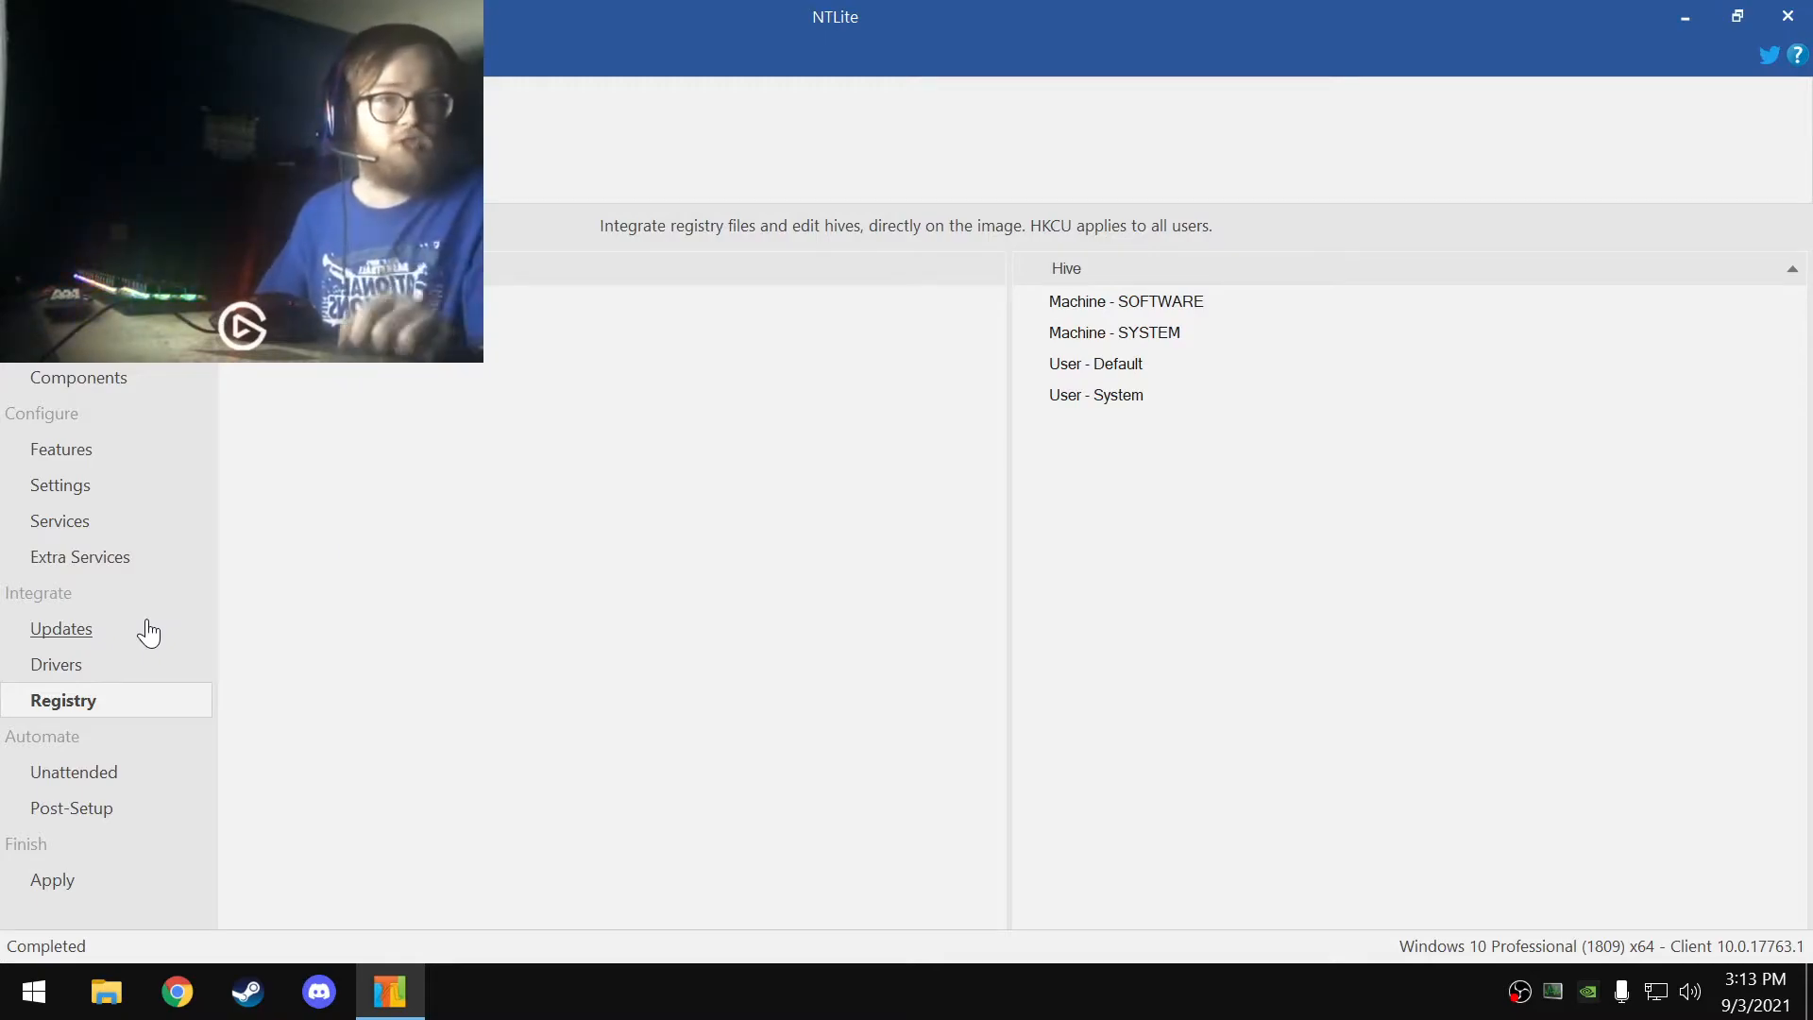
left_click(95, 770)
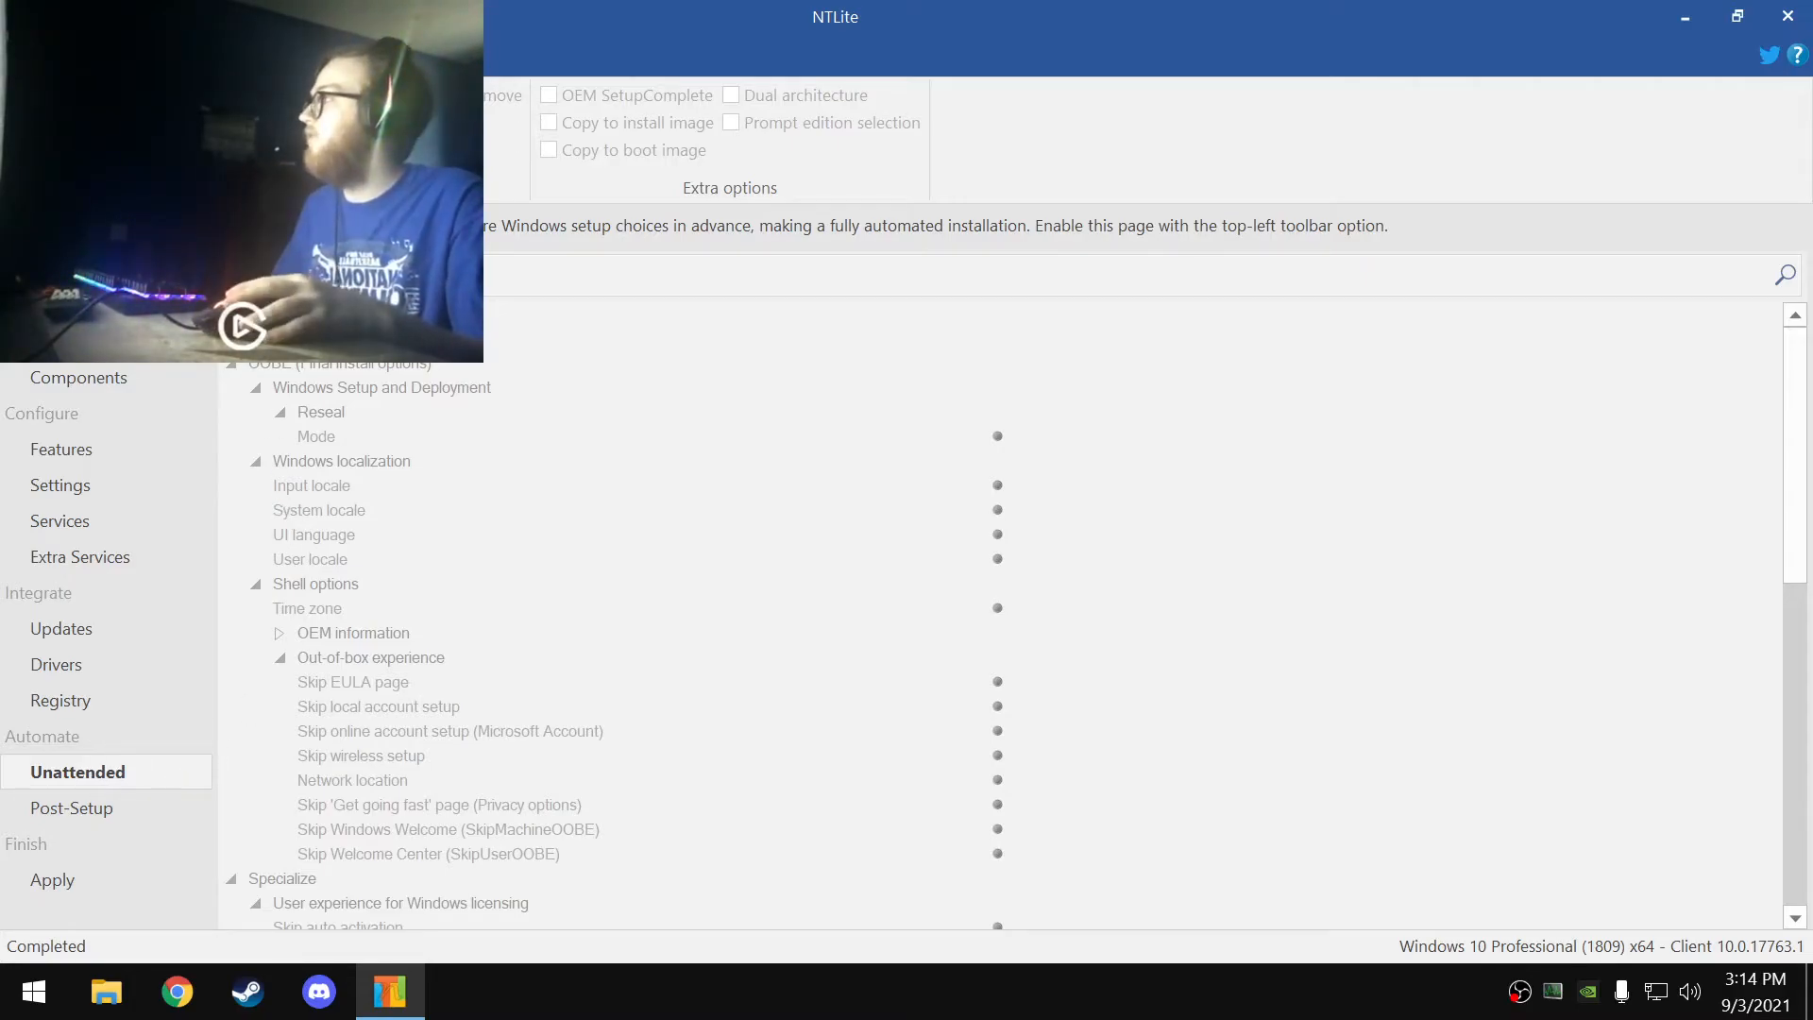
left_click(39, 123)
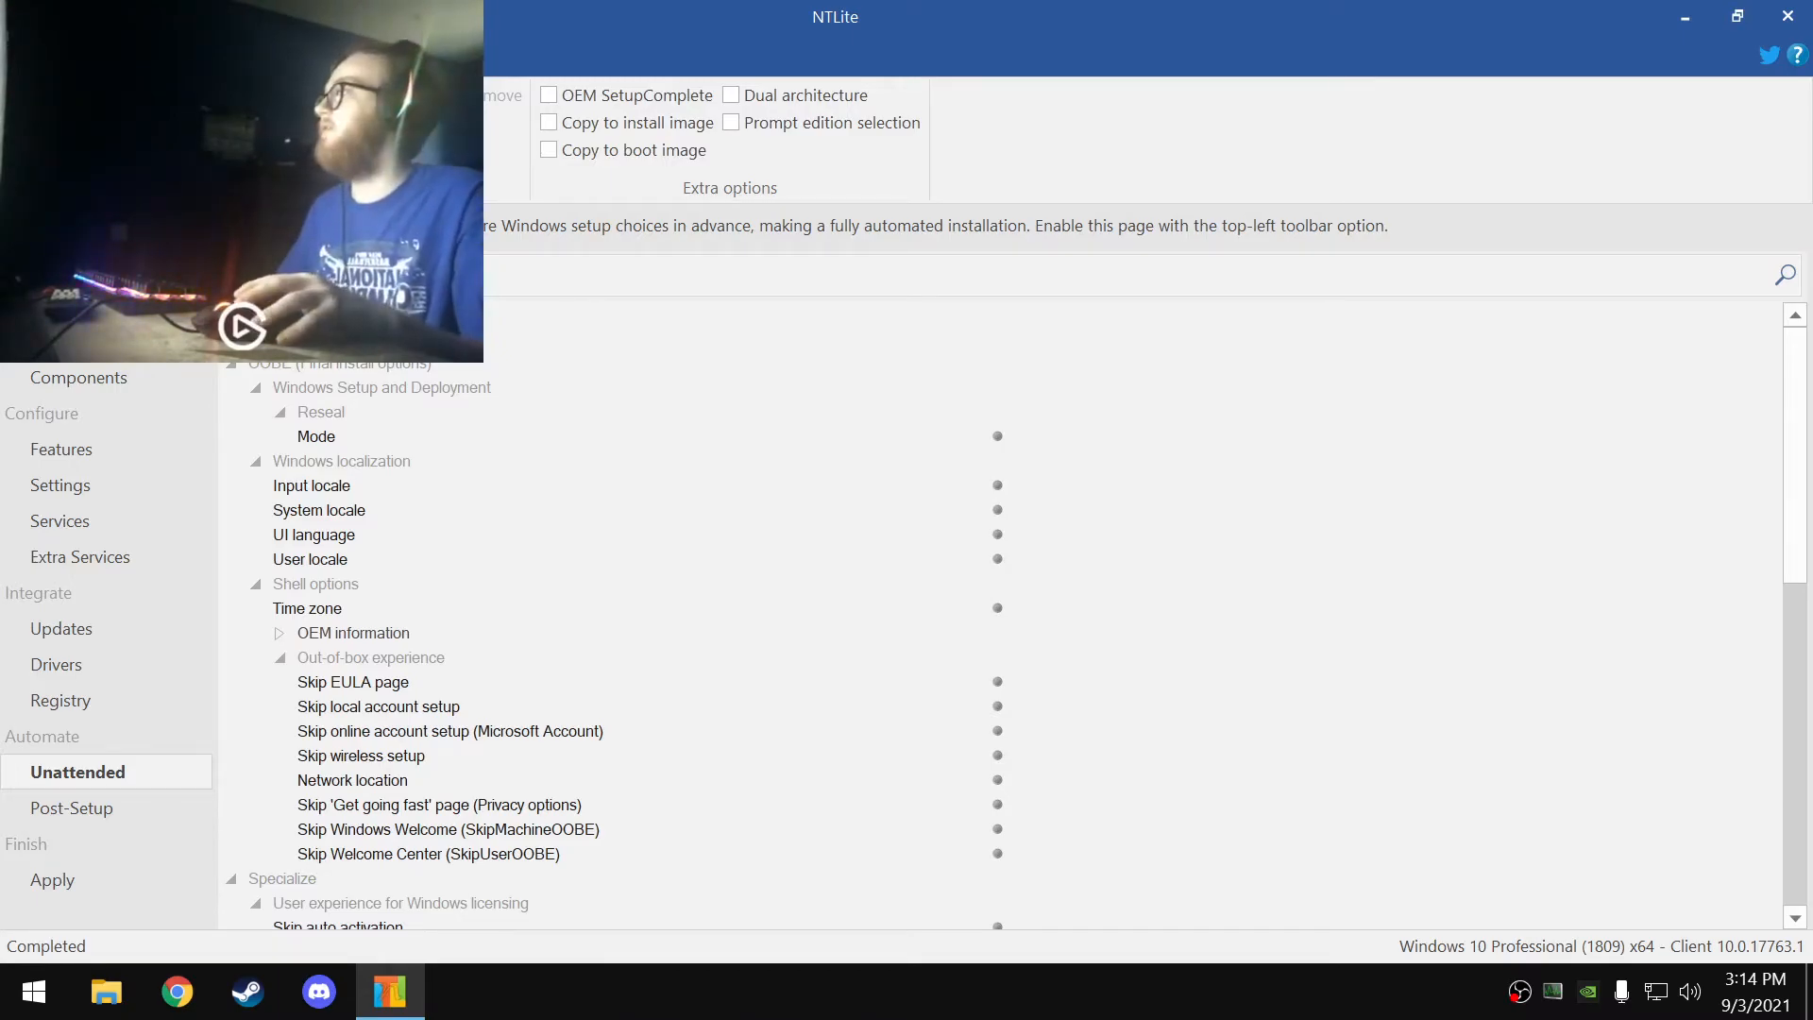
- Start adding a local Administrators account with auto-logon, using User as both the name and the display name
left_click(292, 123)
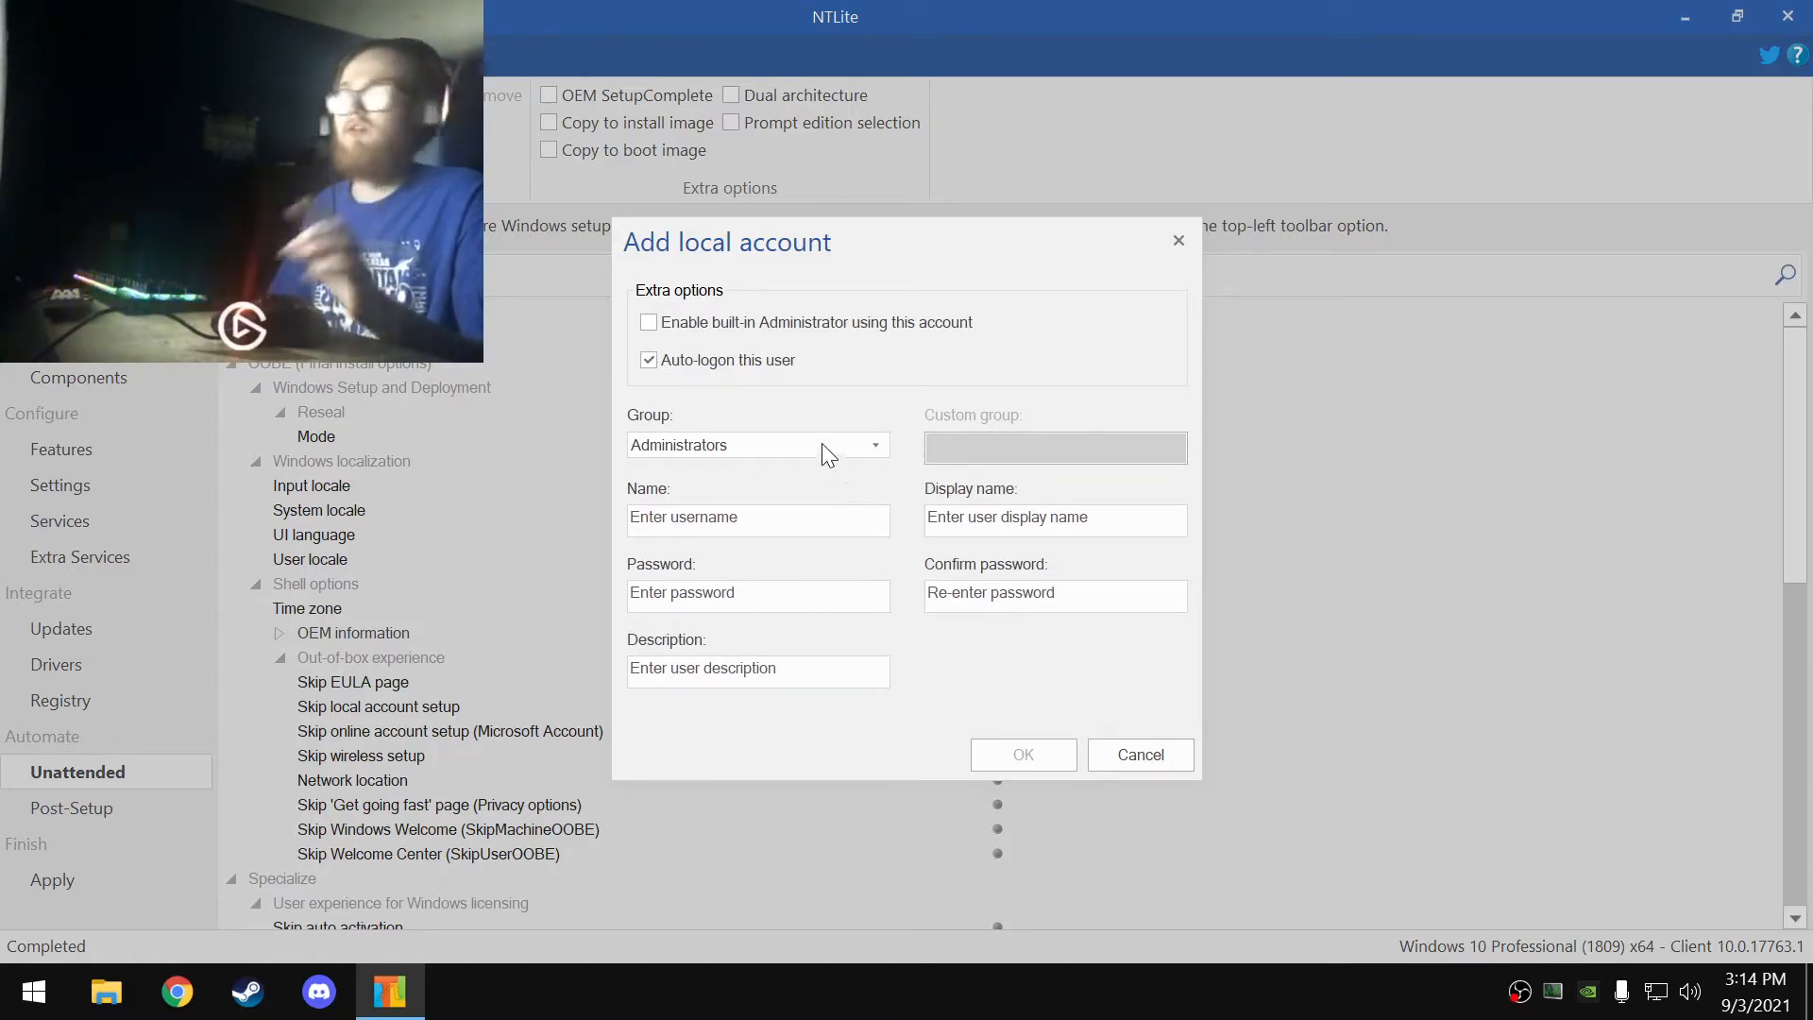
left_click(694, 520)
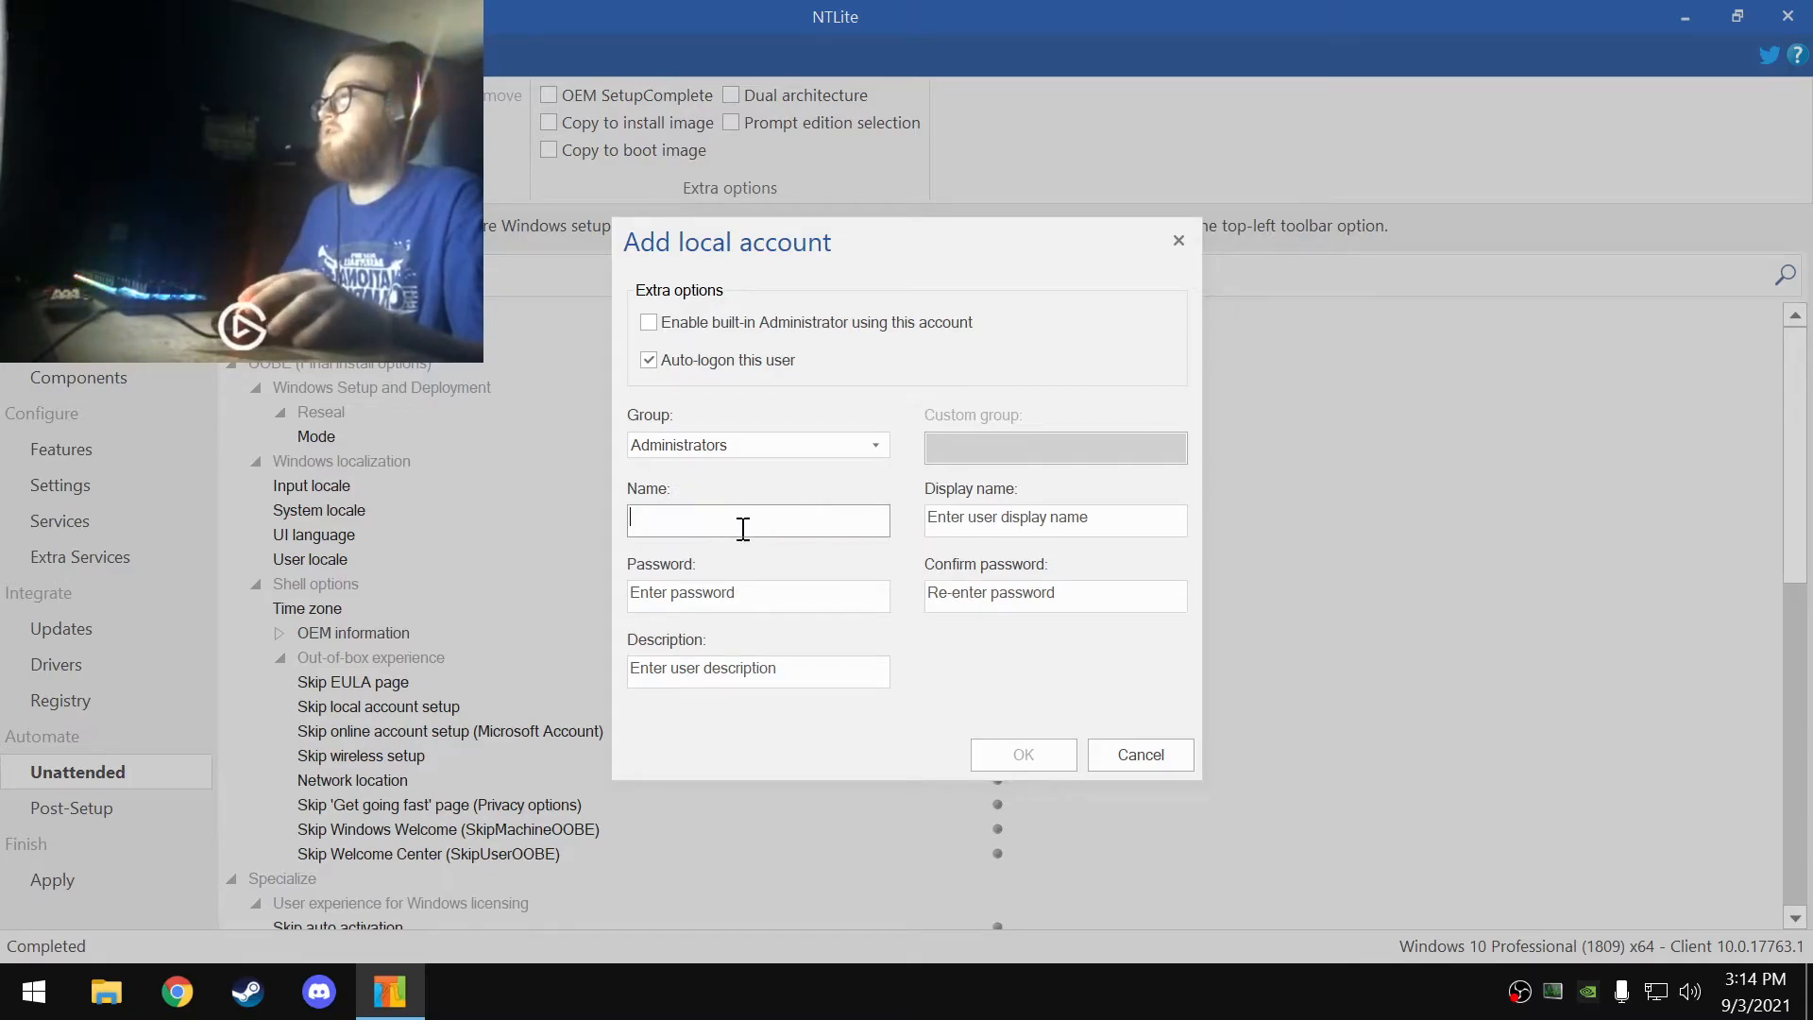
left_click(1004, 526)
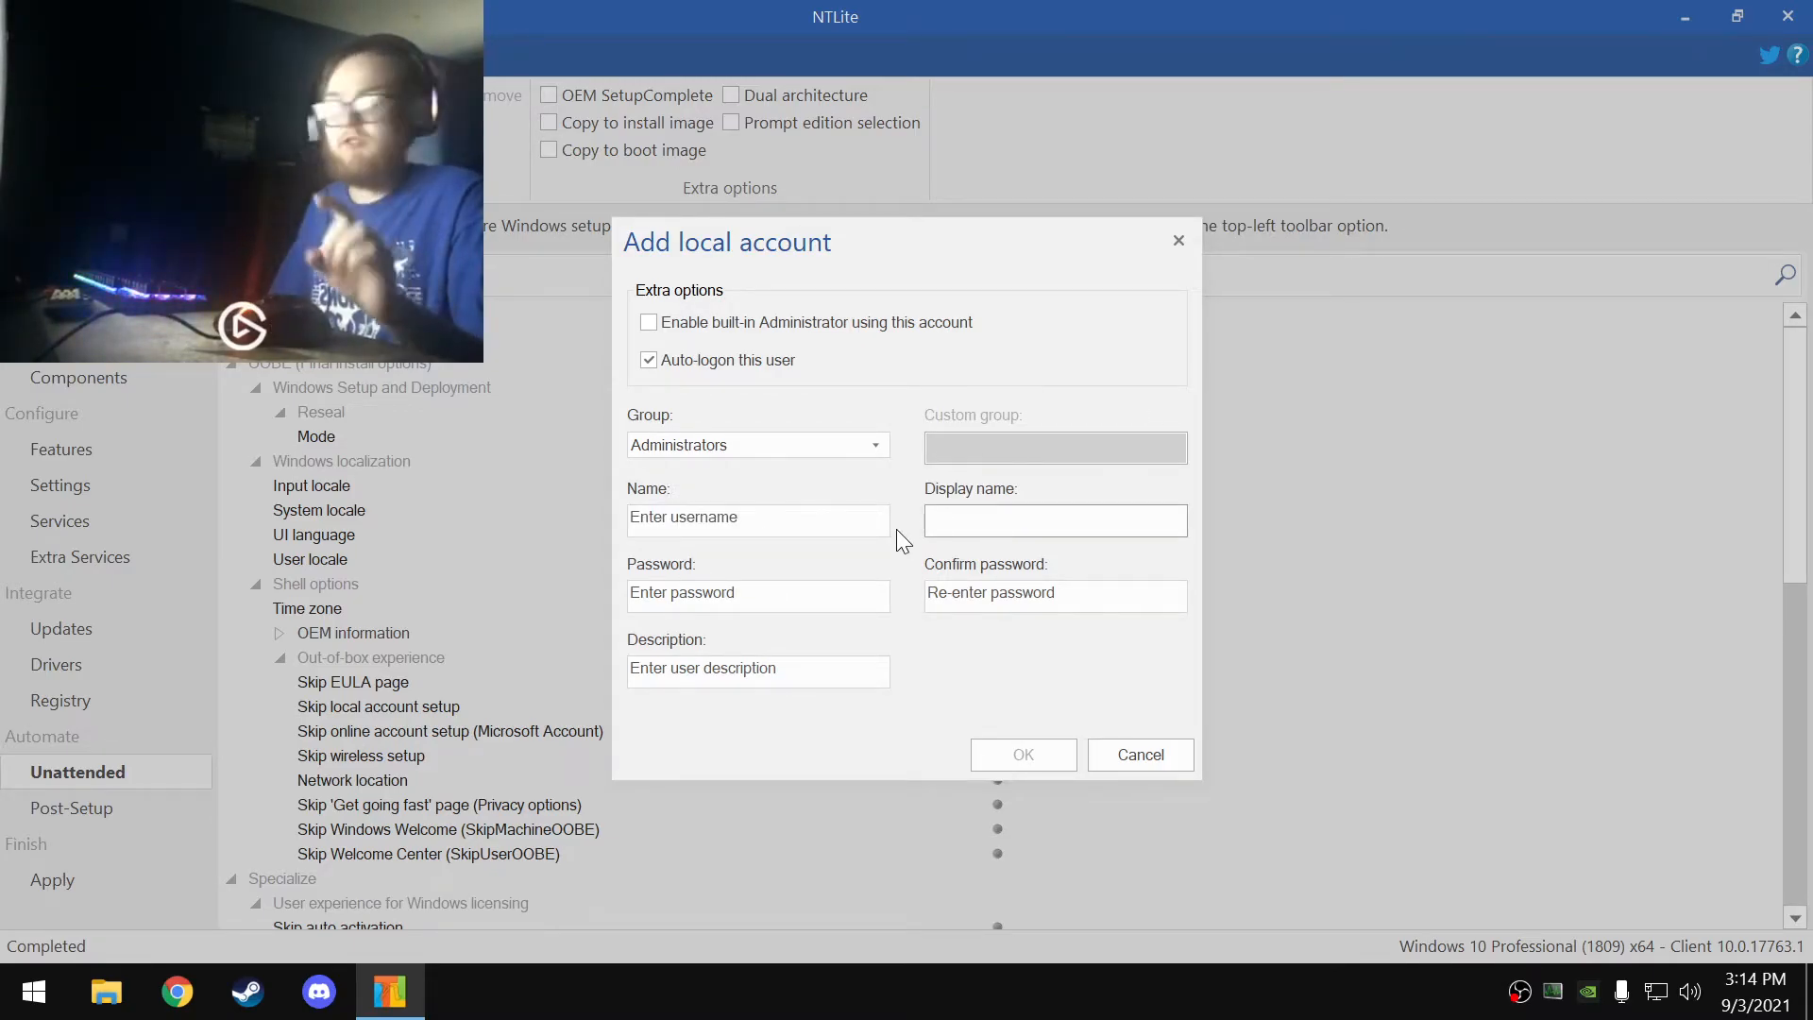
type("User")
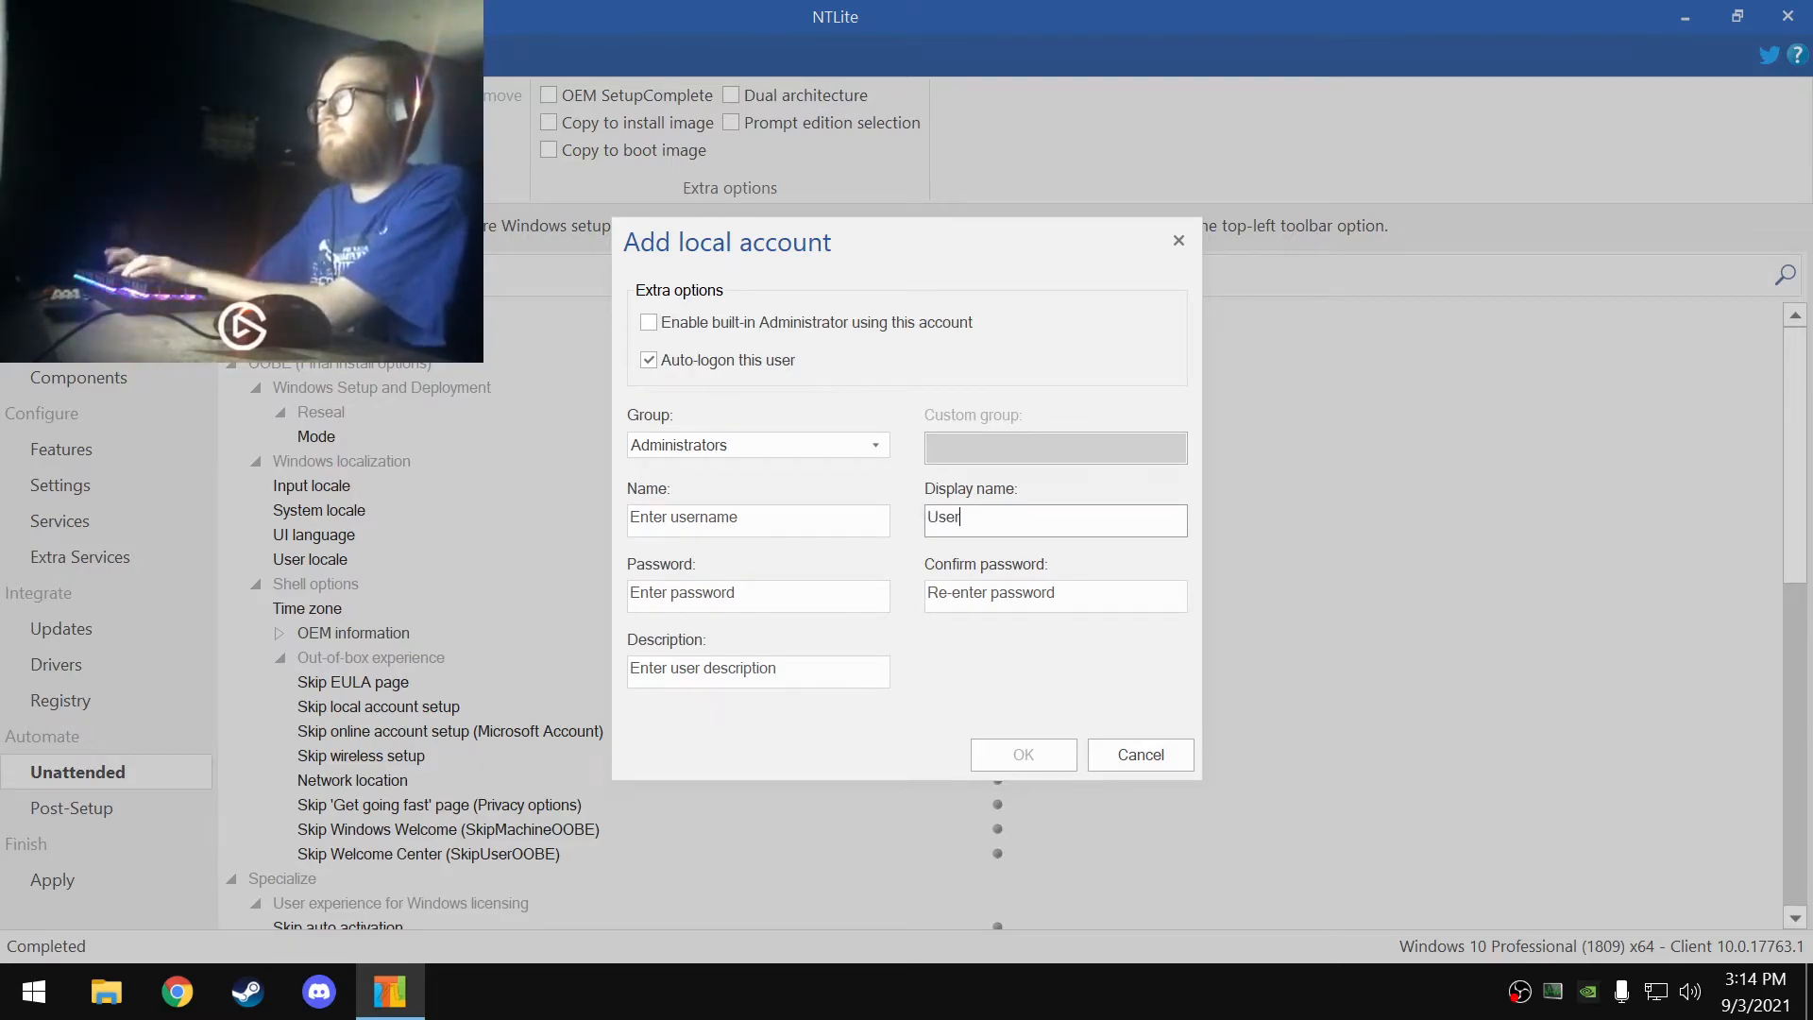
left_click(762, 532)
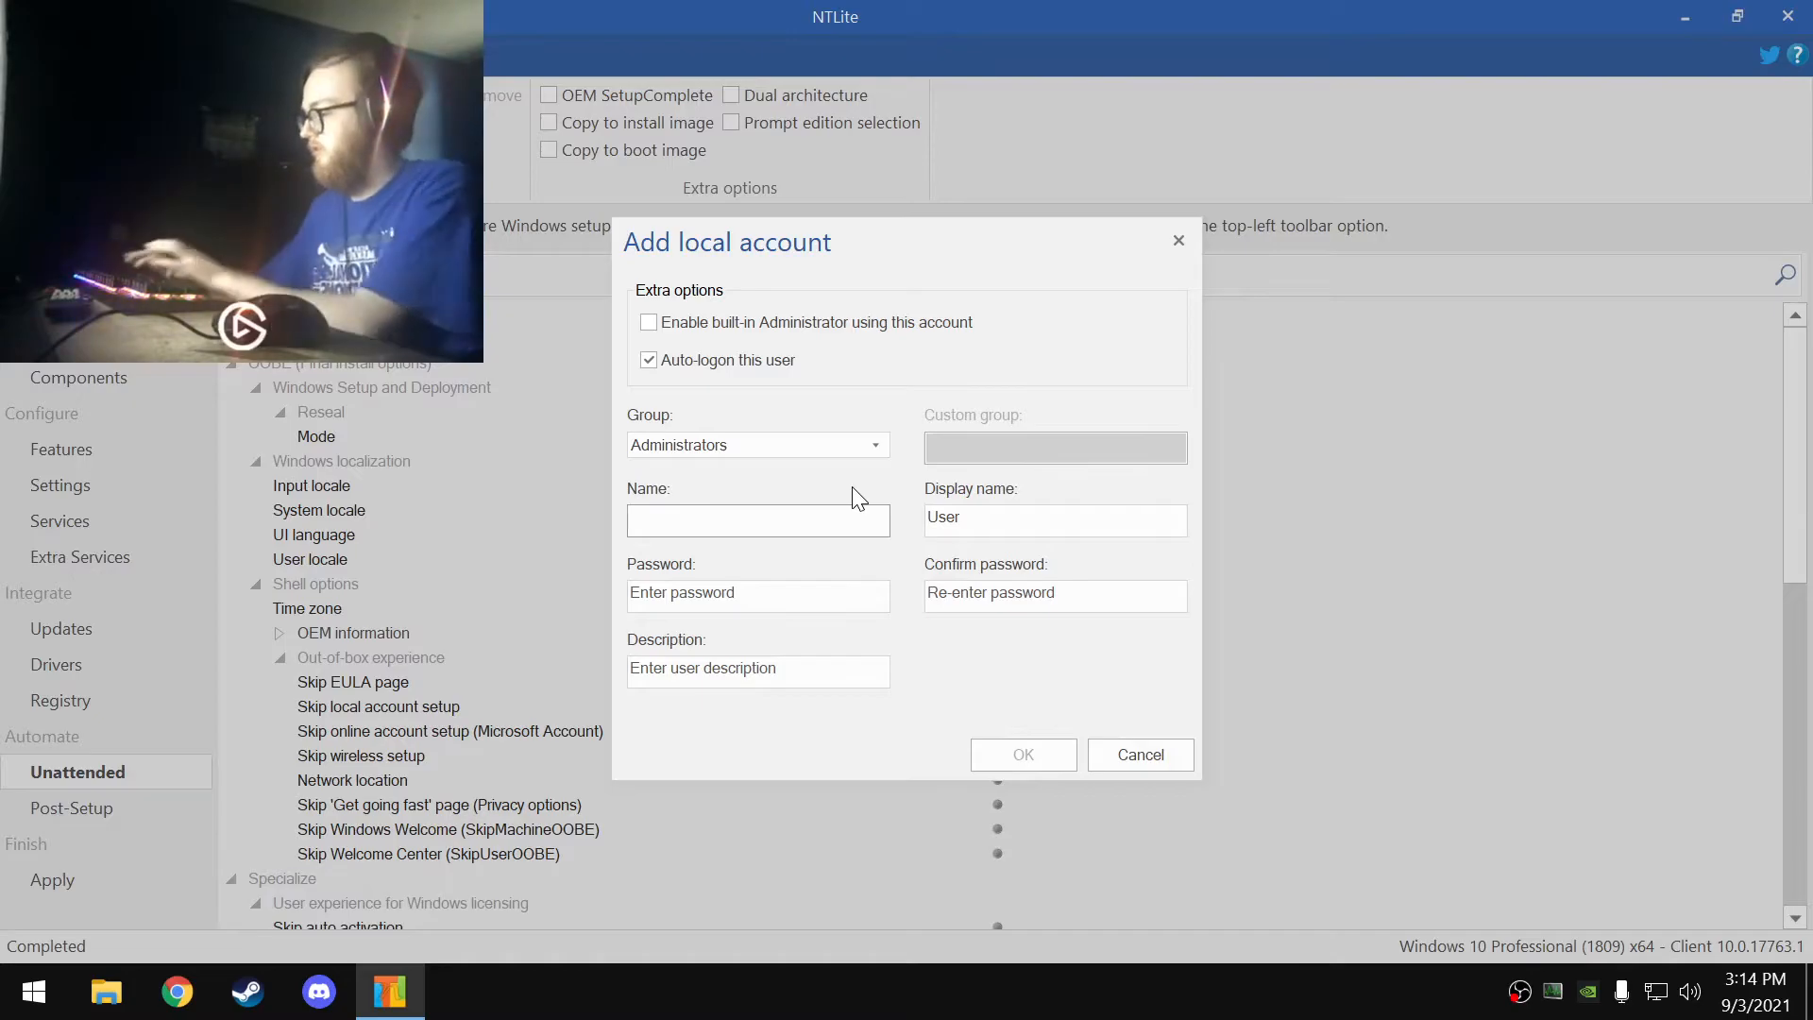
type("User")
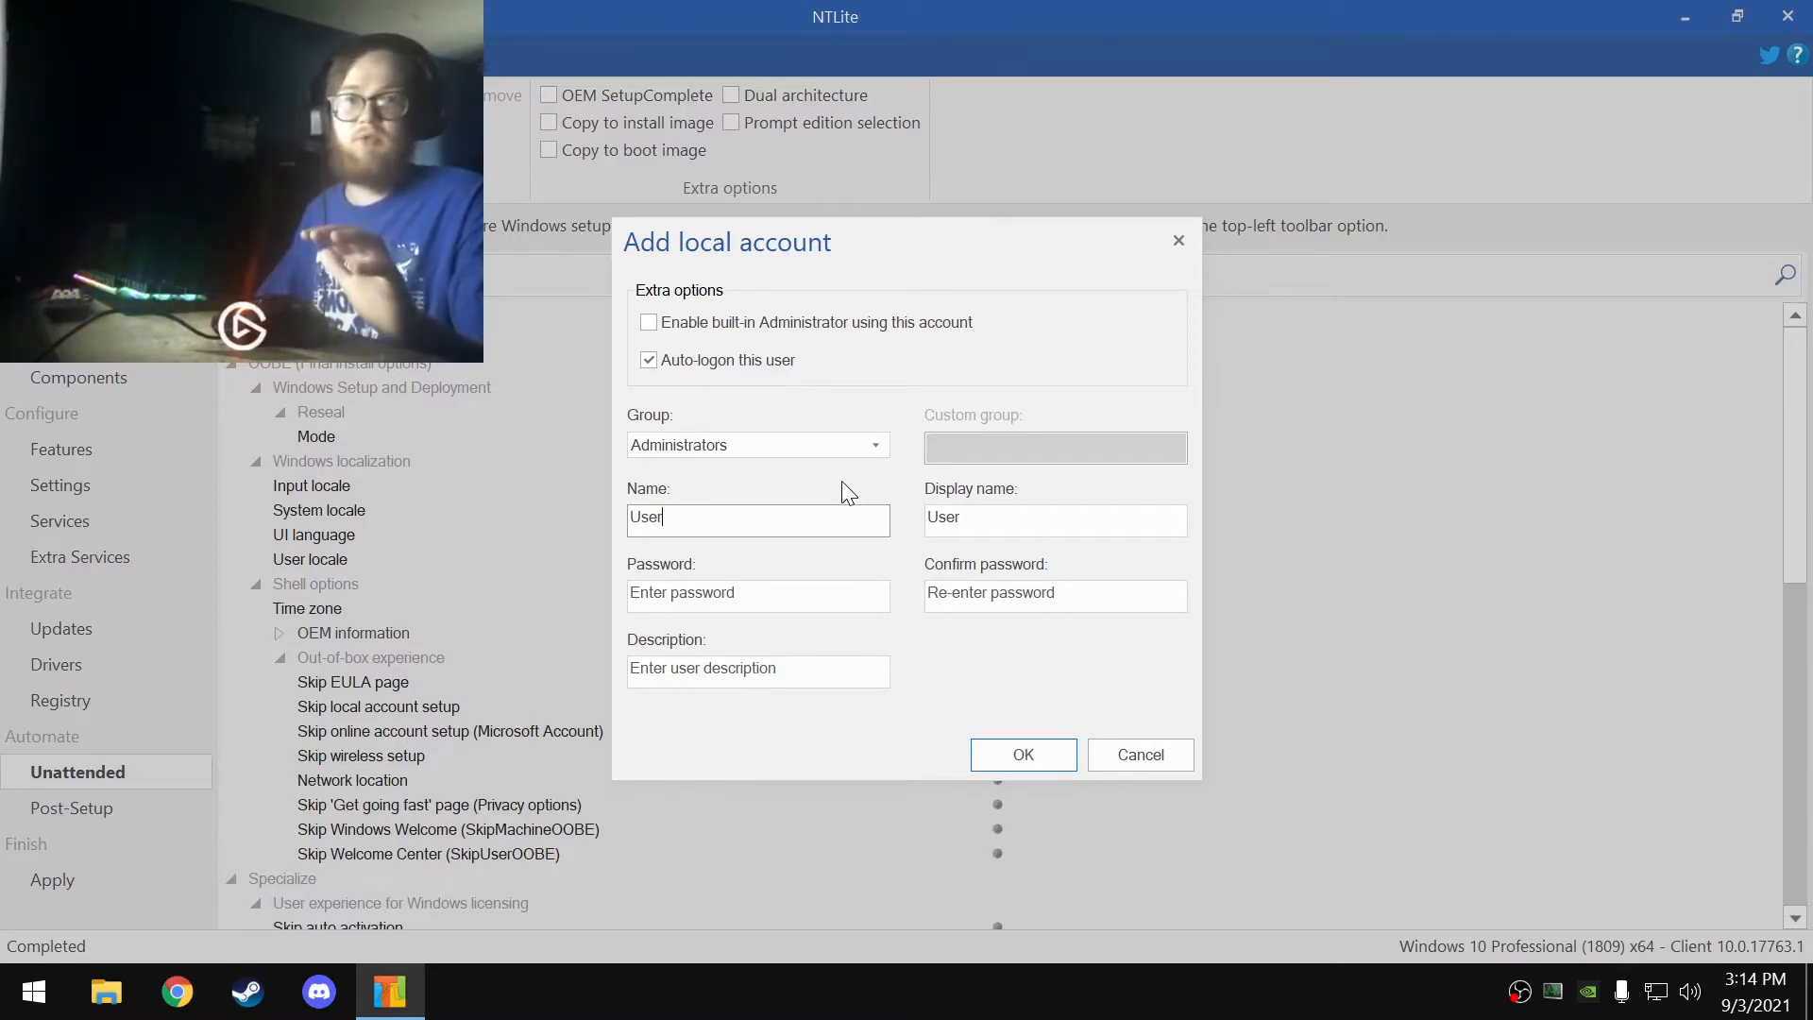
- Leave the account password empty, enter the description "Default User For Helios" and save the local account
left_click(752, 598)
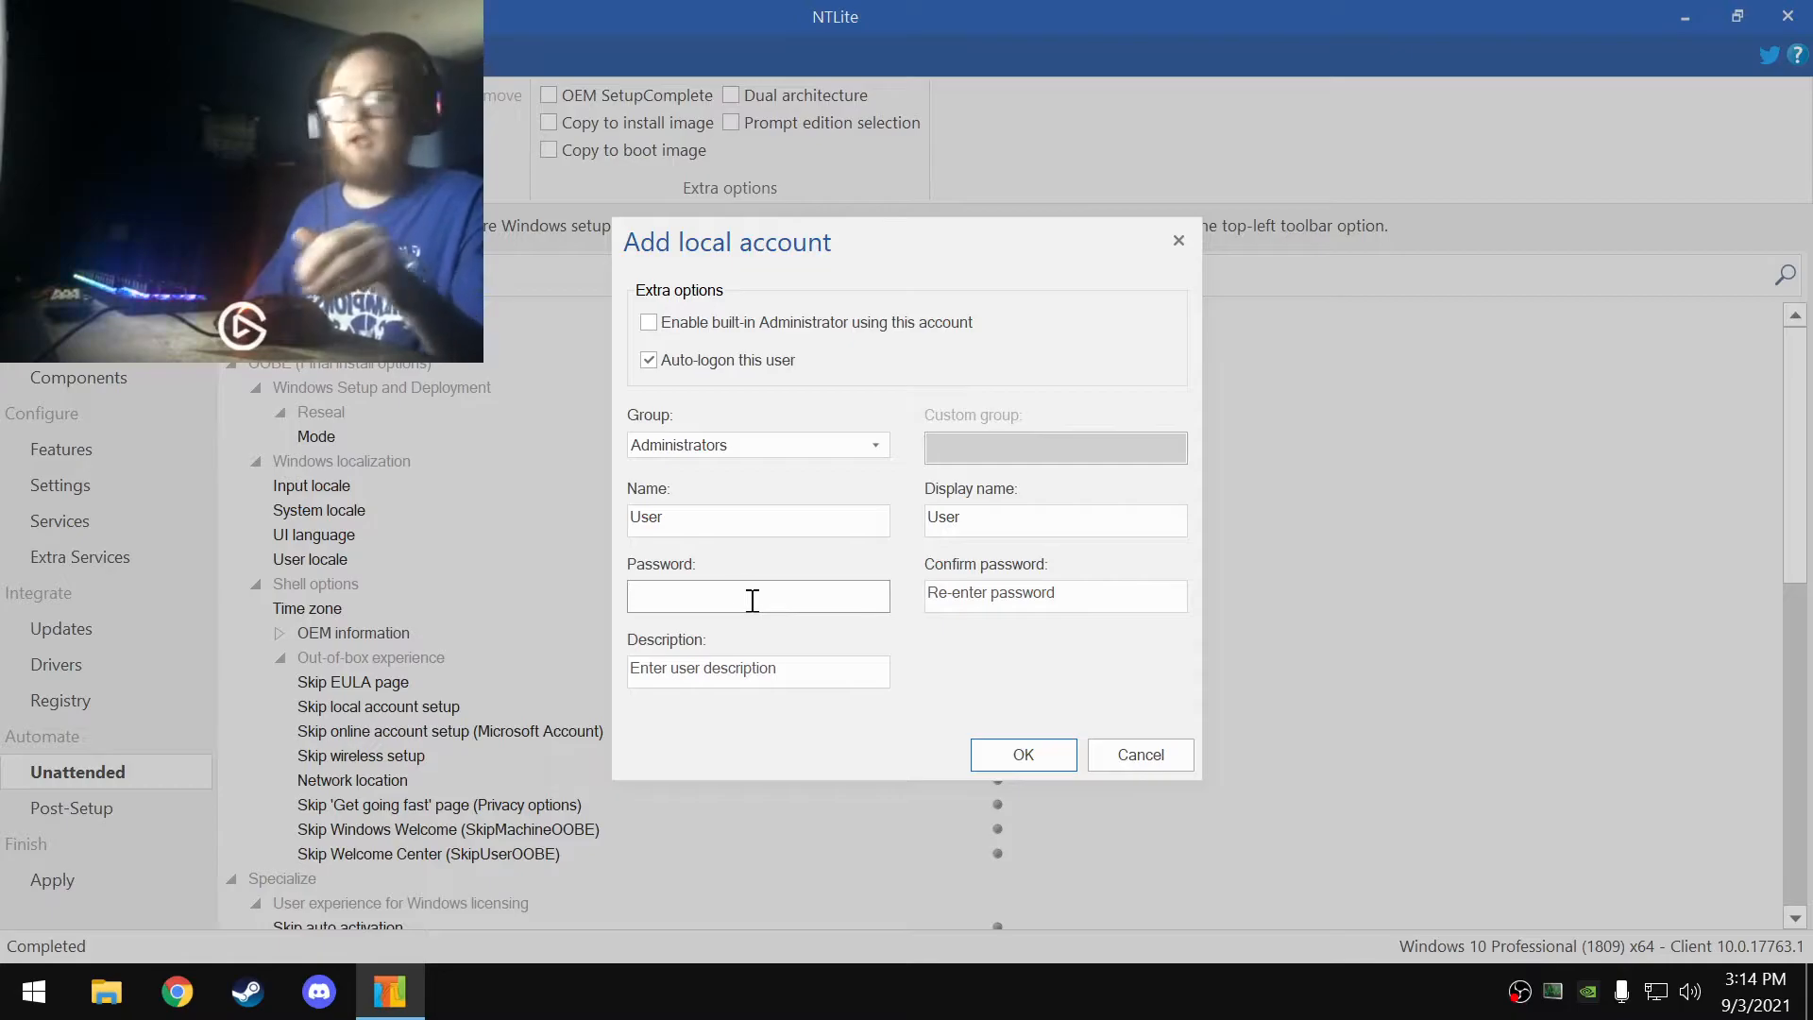
left_click(761, 664)
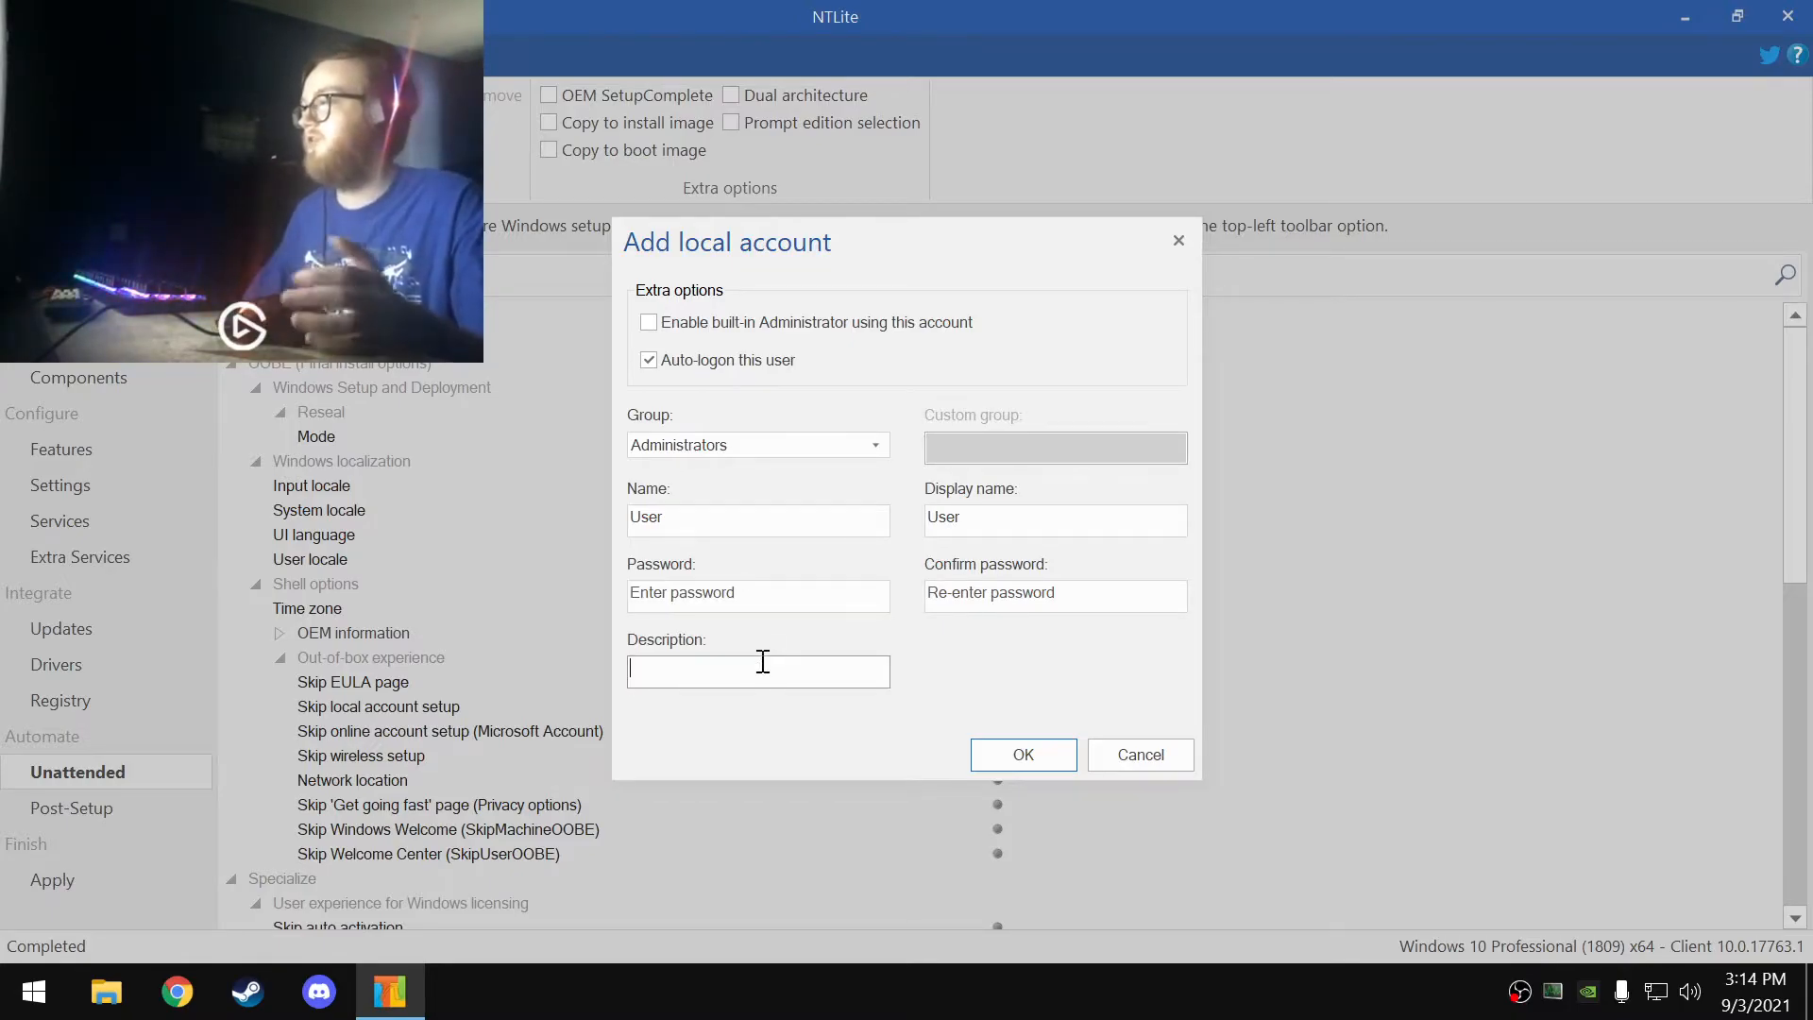
type("Default User For Helios")
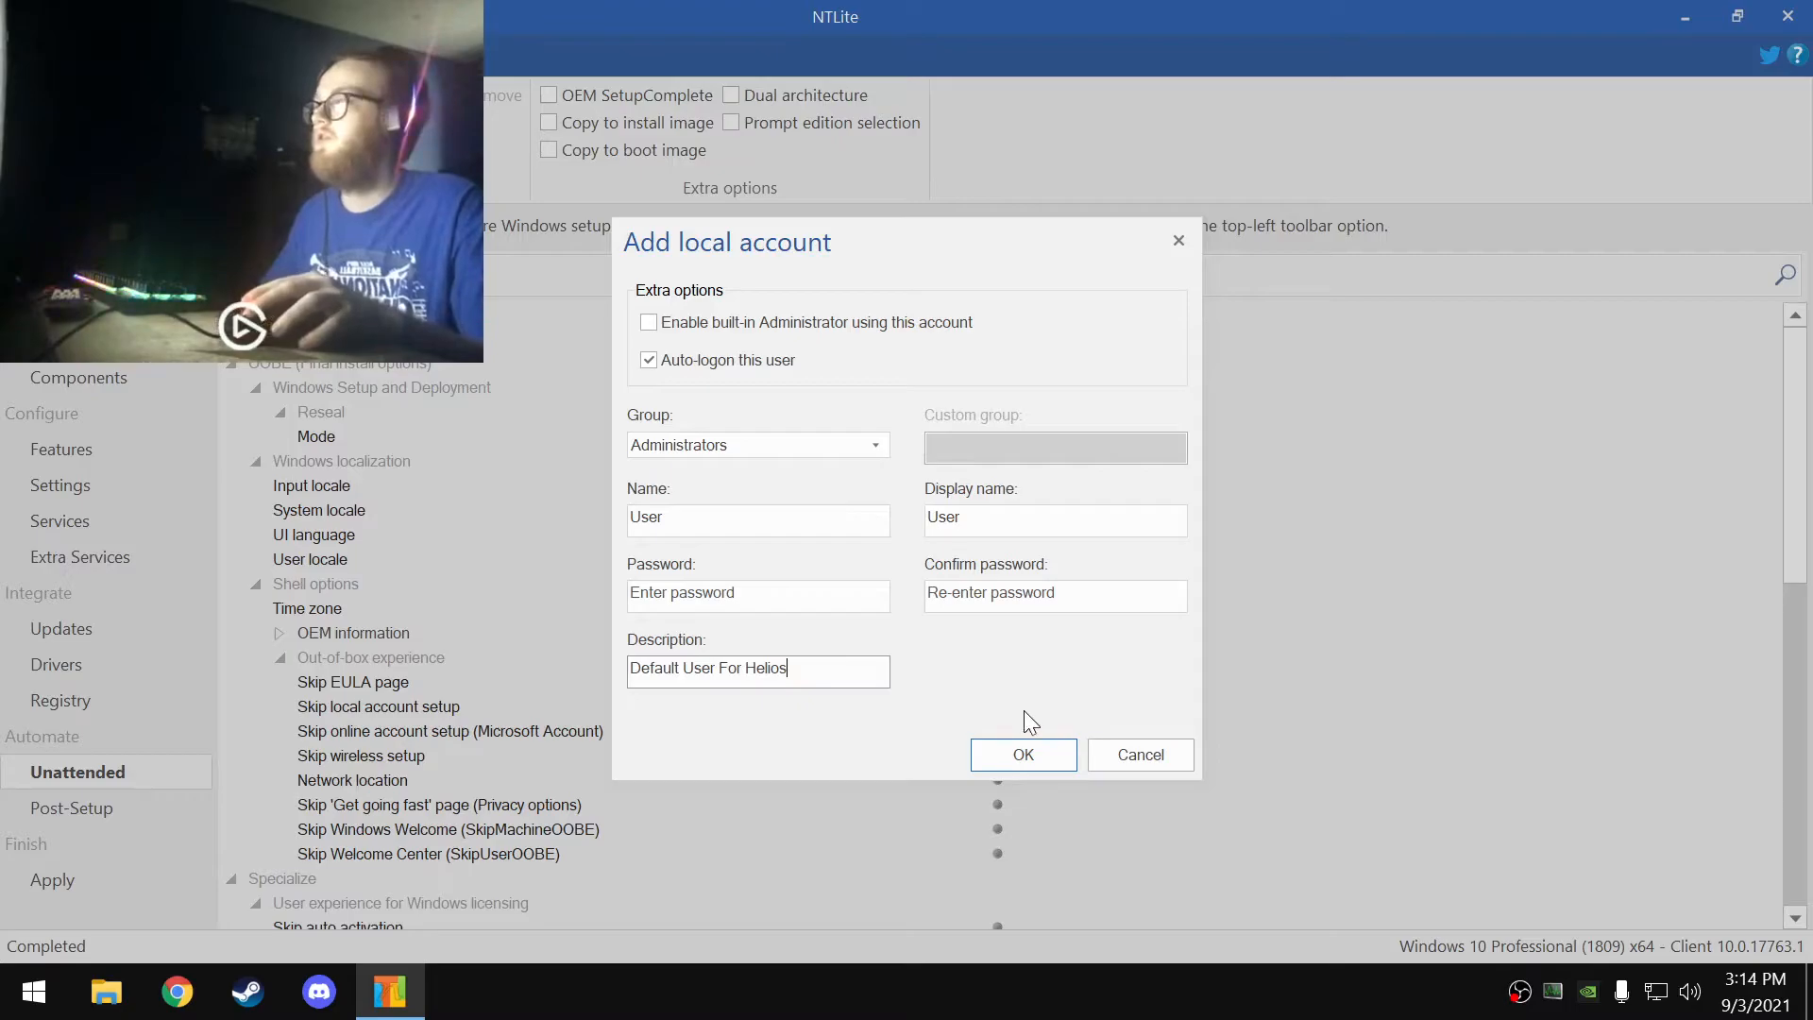
left_click(1024, 754)
- Set the out-of-box options Skip EULA page, Skip local account setup, Skip online account setup and Skip wireless setup to true
scroll(1060, 700, "down", 3)
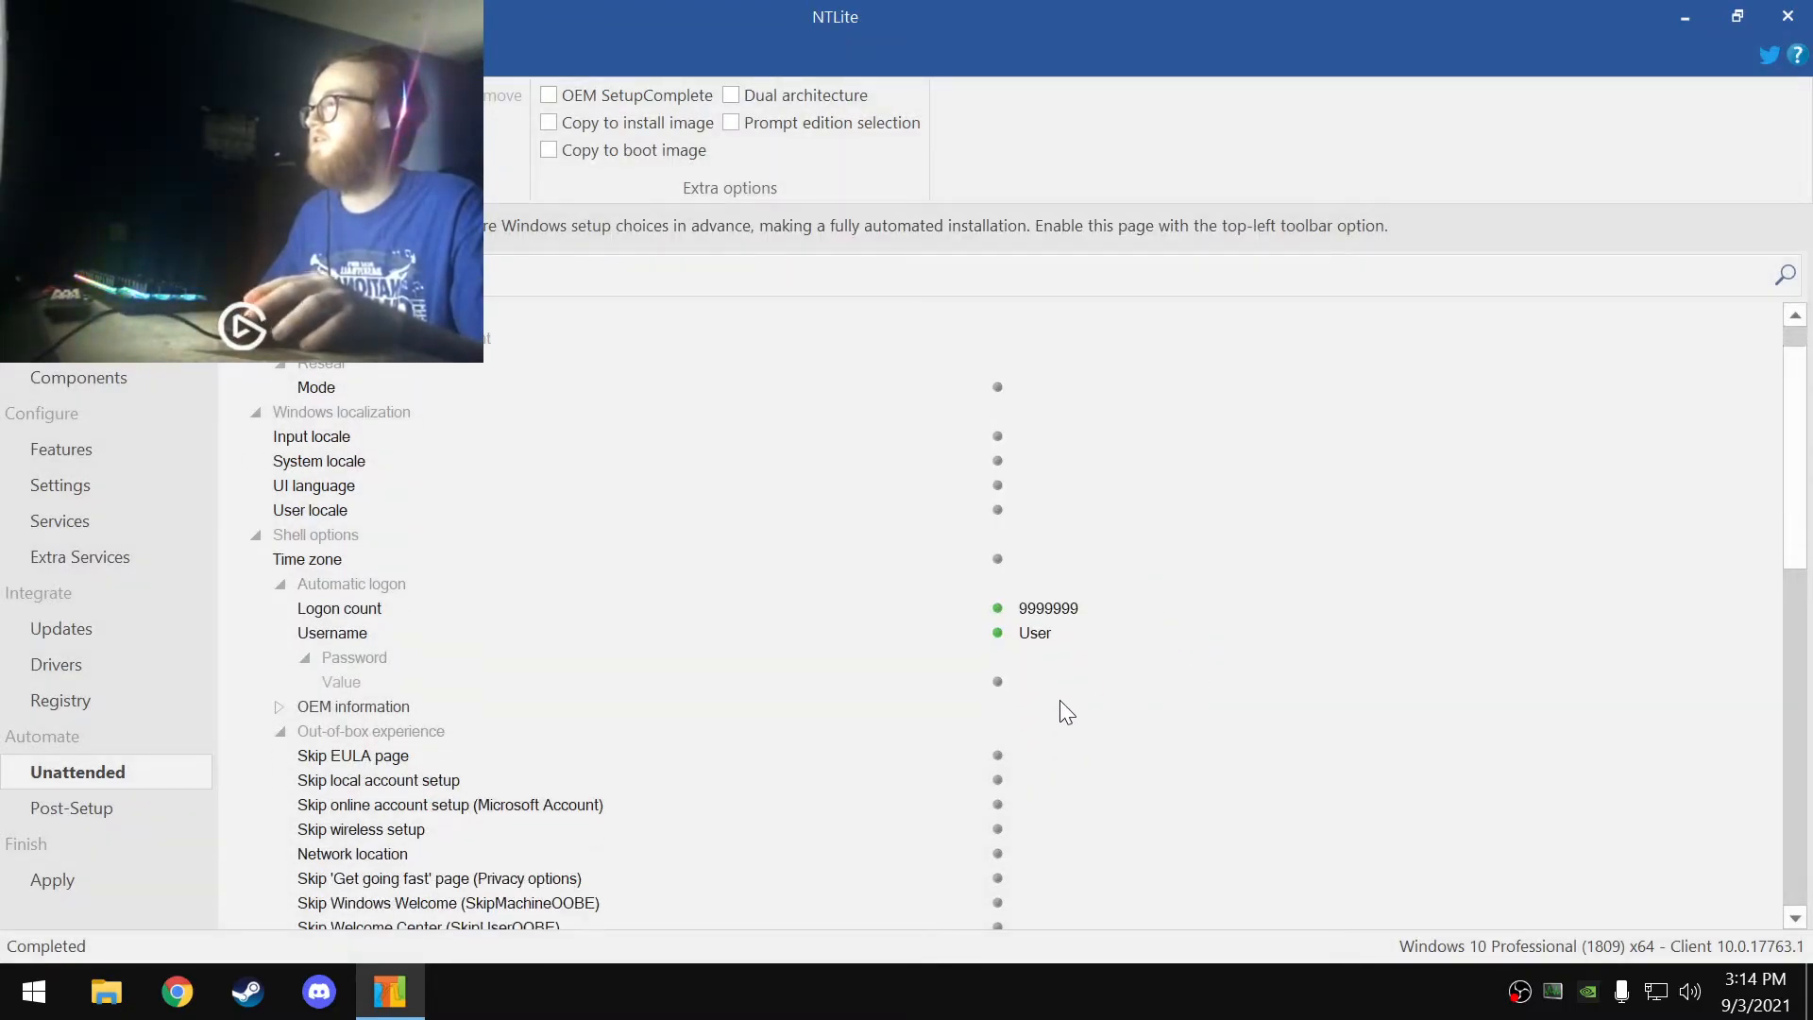
left_click(517, 640)
double_click(1103, 639)
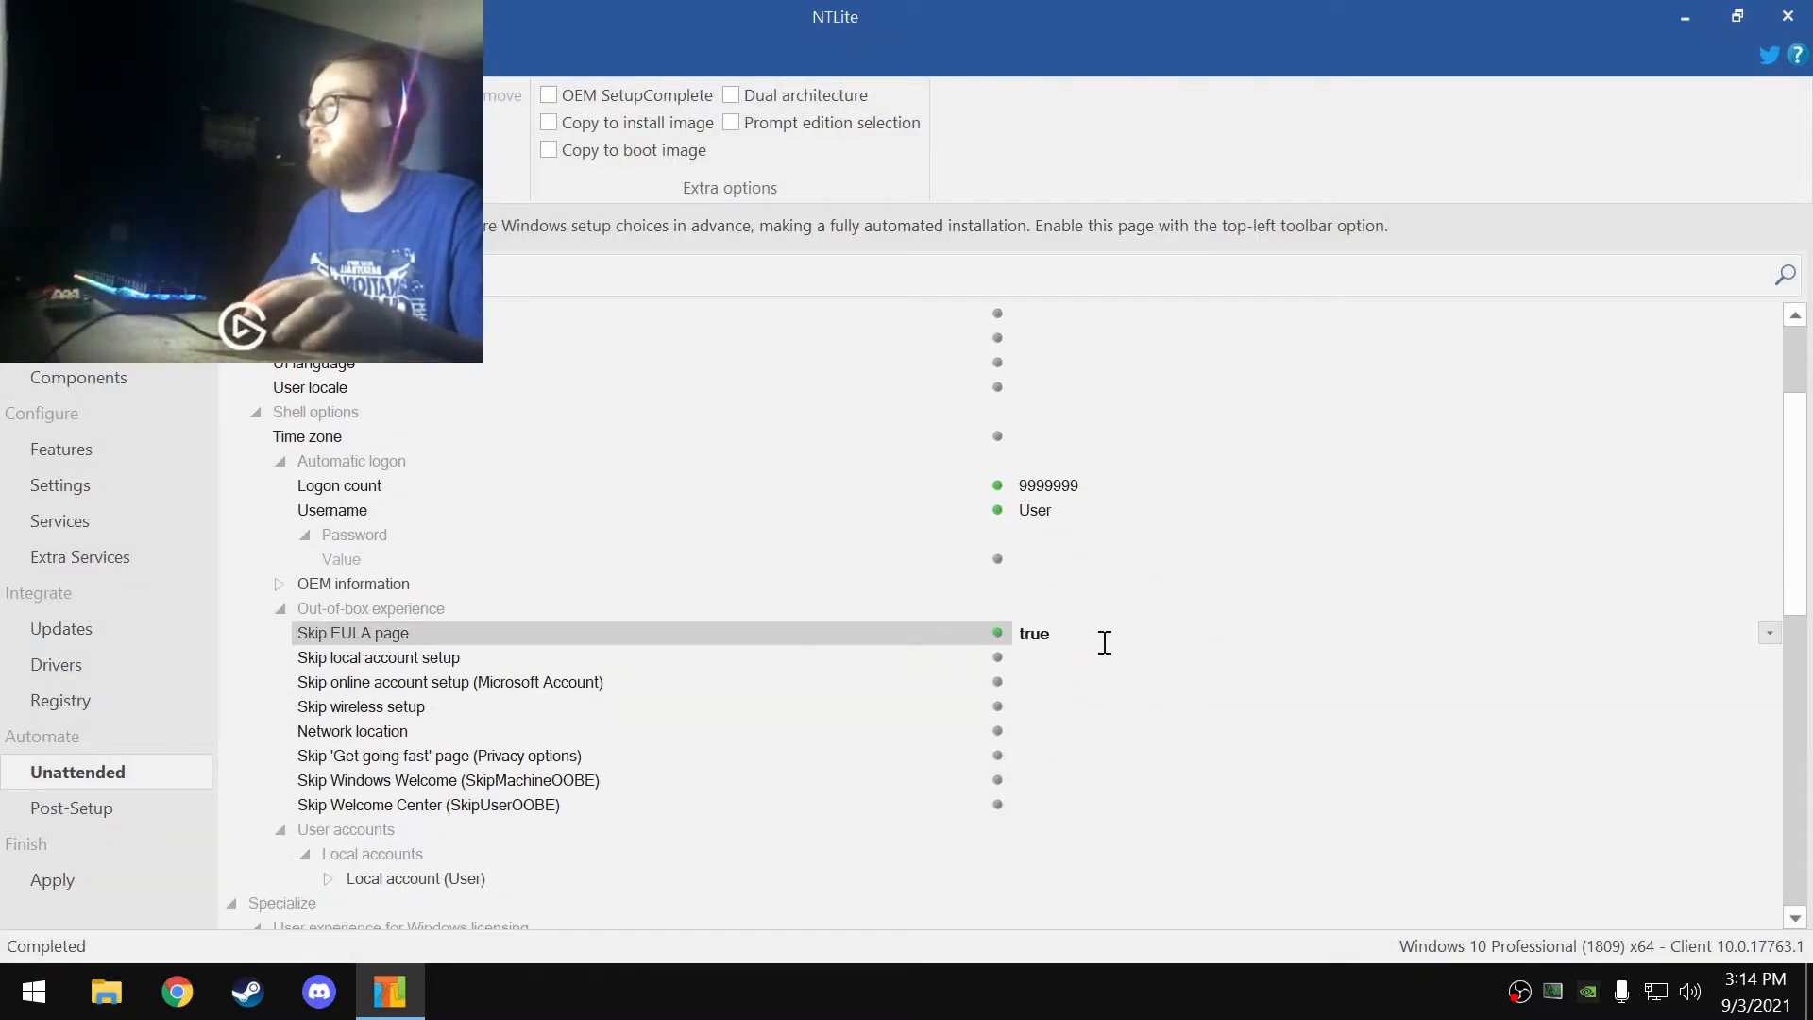
left_click(793, 663)
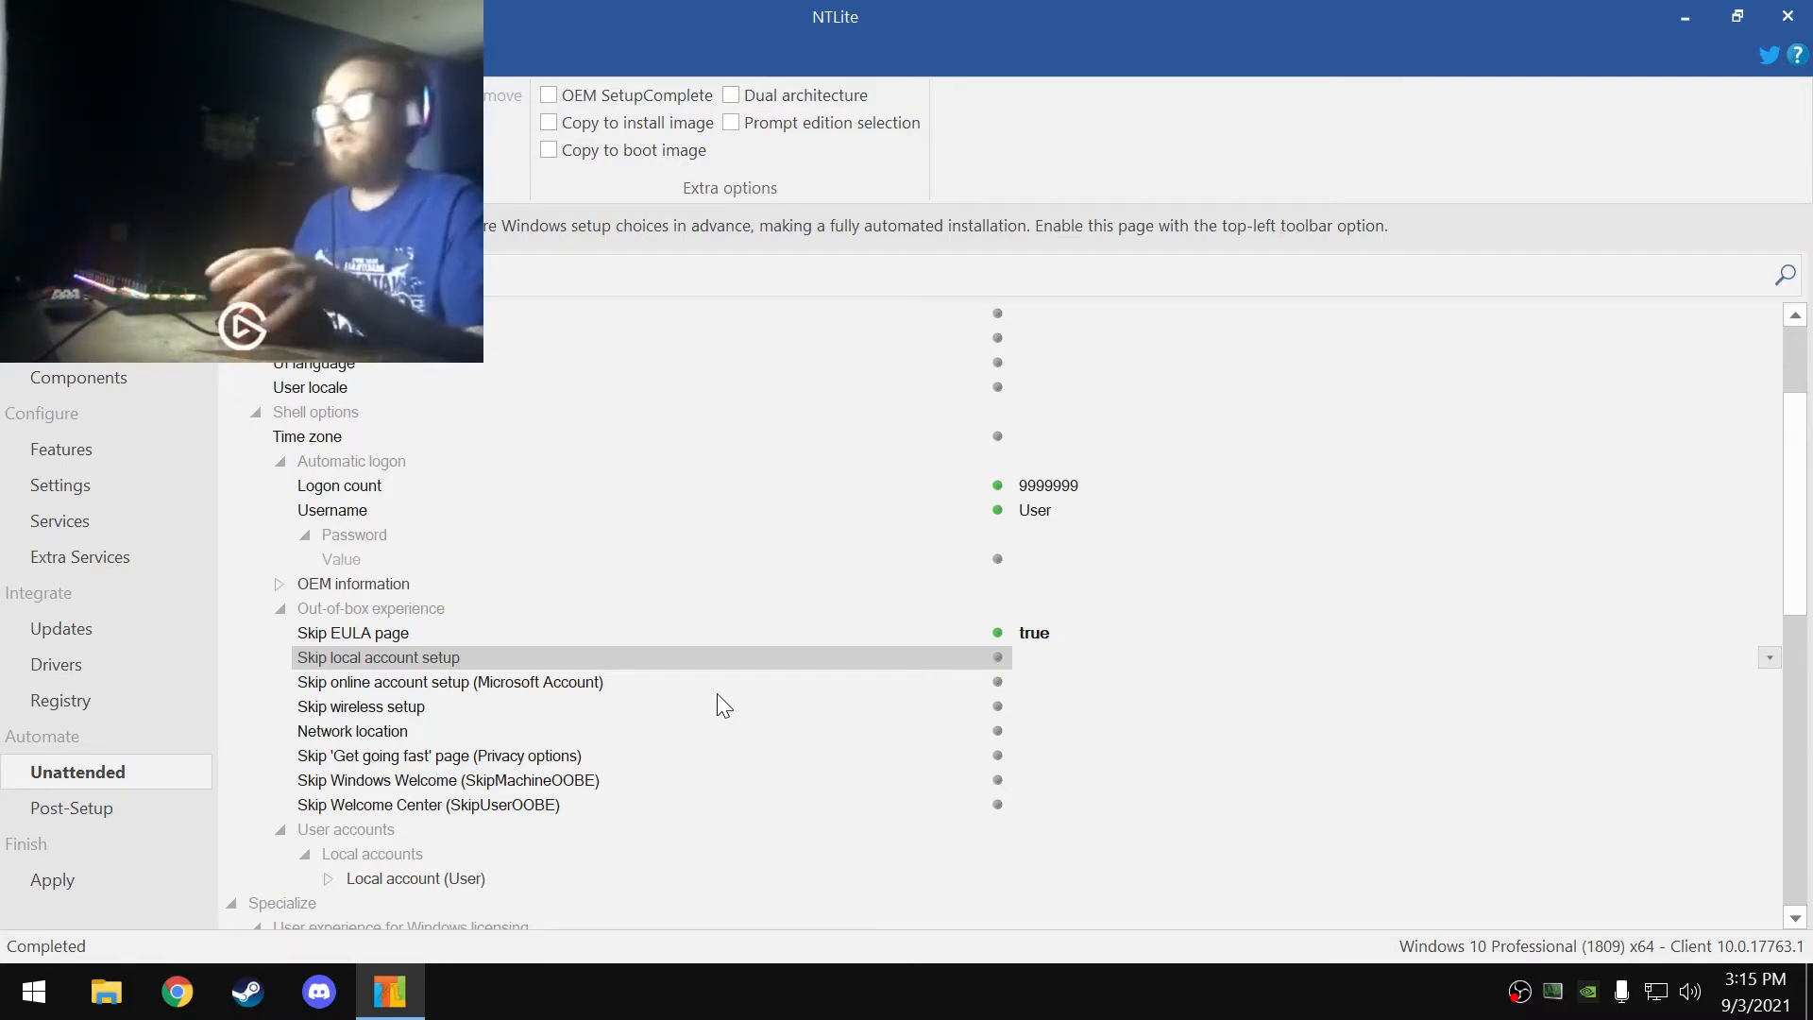
double_click(1028, 662)
left_click(542, 682)
double_click(1057, 685)
left_click(637, 707)
double_click(1062, 710)
- Set Network location to Home and enable skipping the 'Get going fast' page, Windows Welcome and Welcome Center
left_click(465, 731)
double_click(1042, 732)
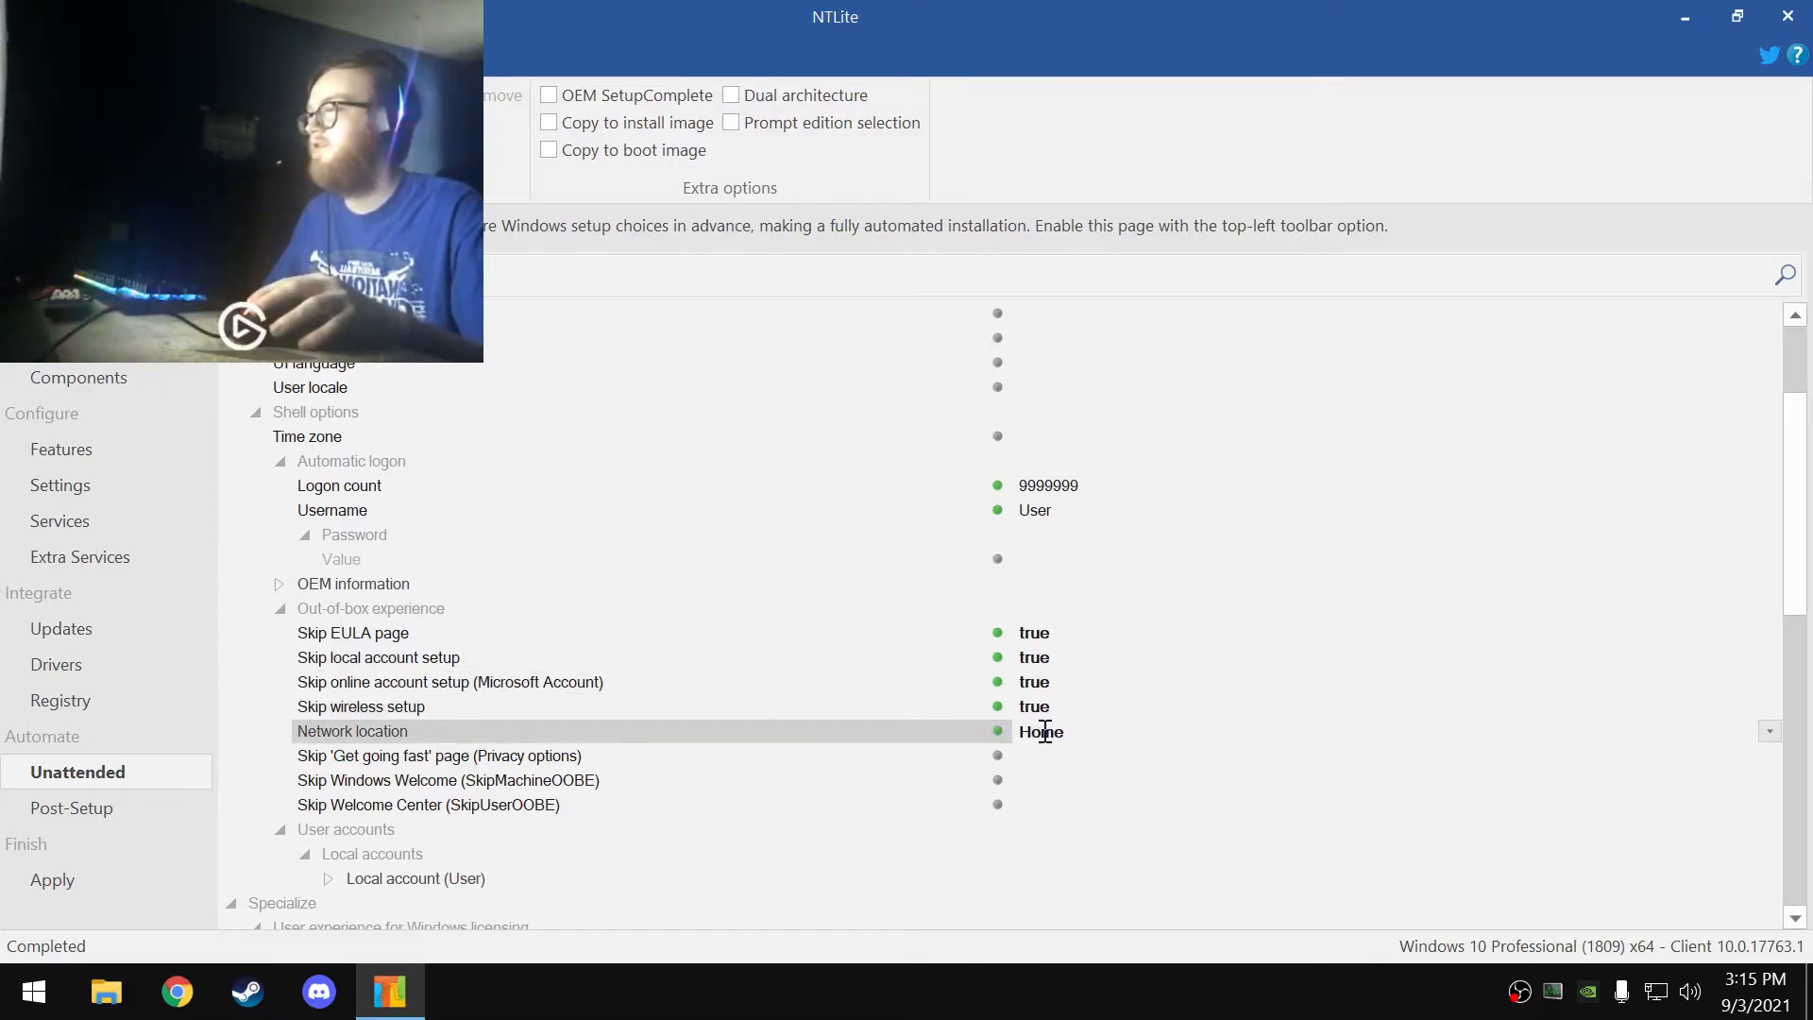
left_click(506, 756)
double_click(1099, 759)
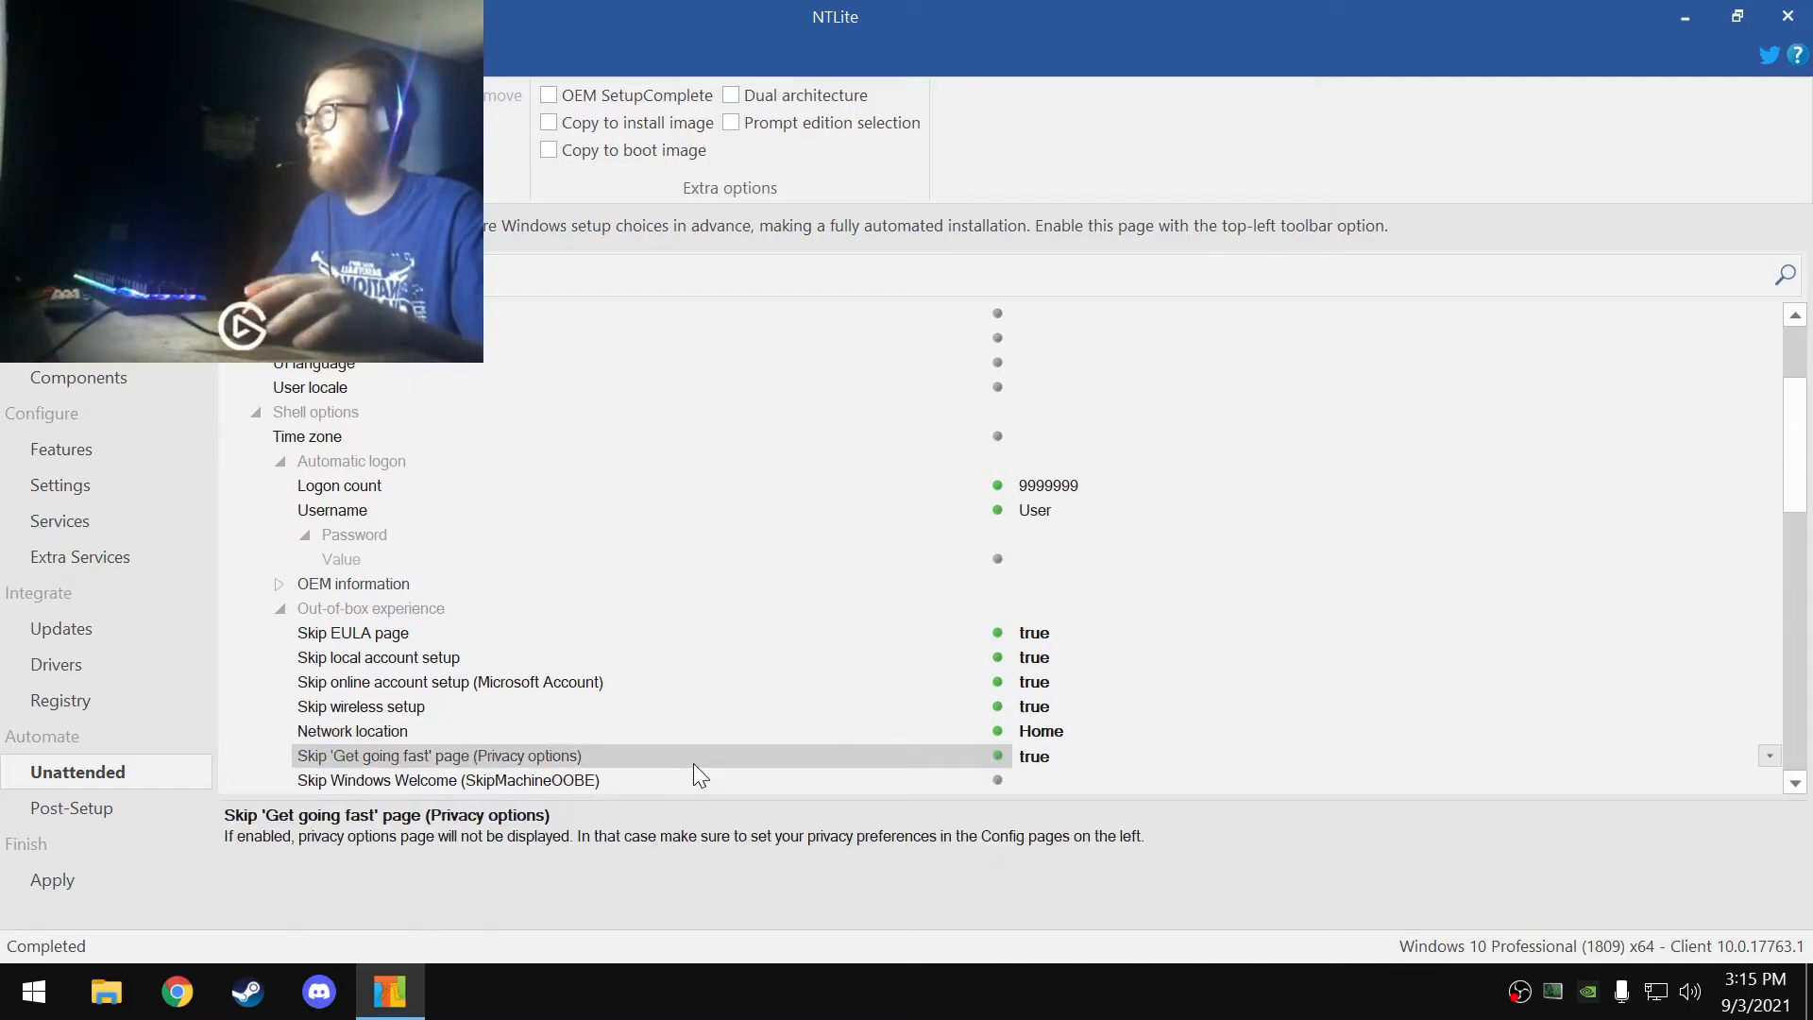
scroll(699, 770, "down", 1)
left_click(618, 716)
double_click(1036, 702)
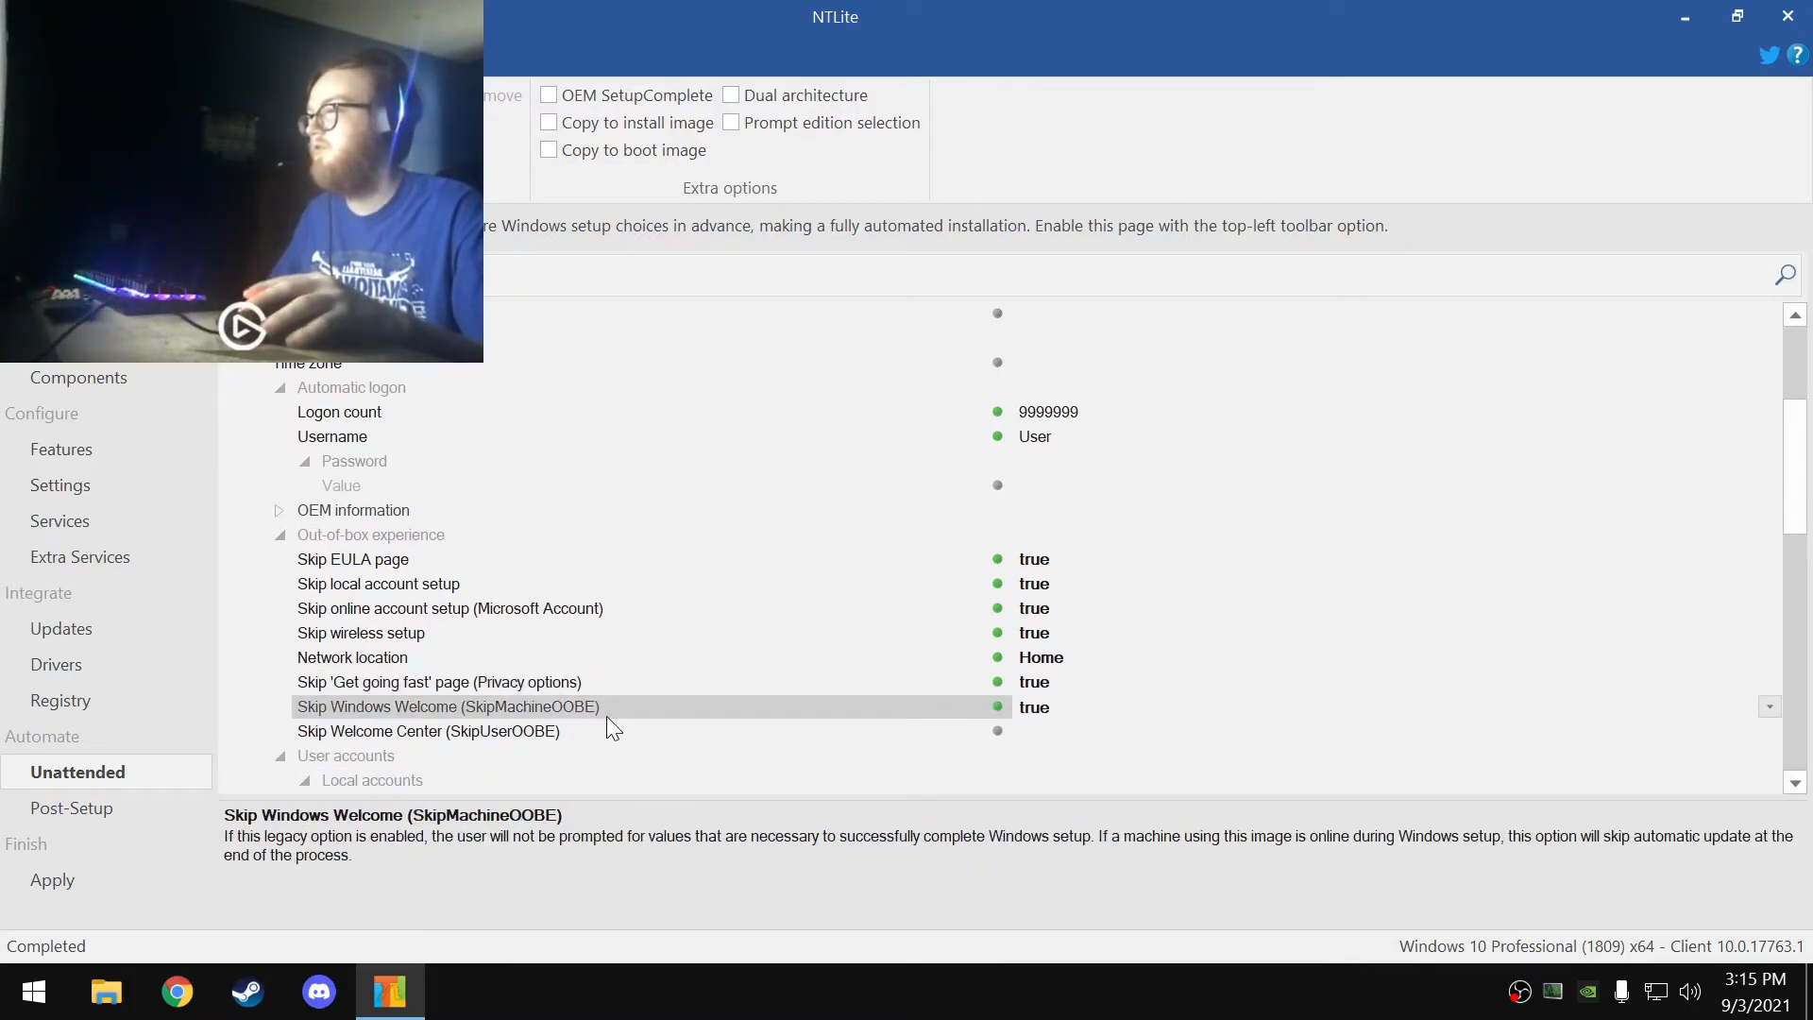
left_click(1079, 730)
double_click(1087, 732)
- Check the details of the added local account and set the computer name to Helios-PC
scroll(842, 490, "up", 3)
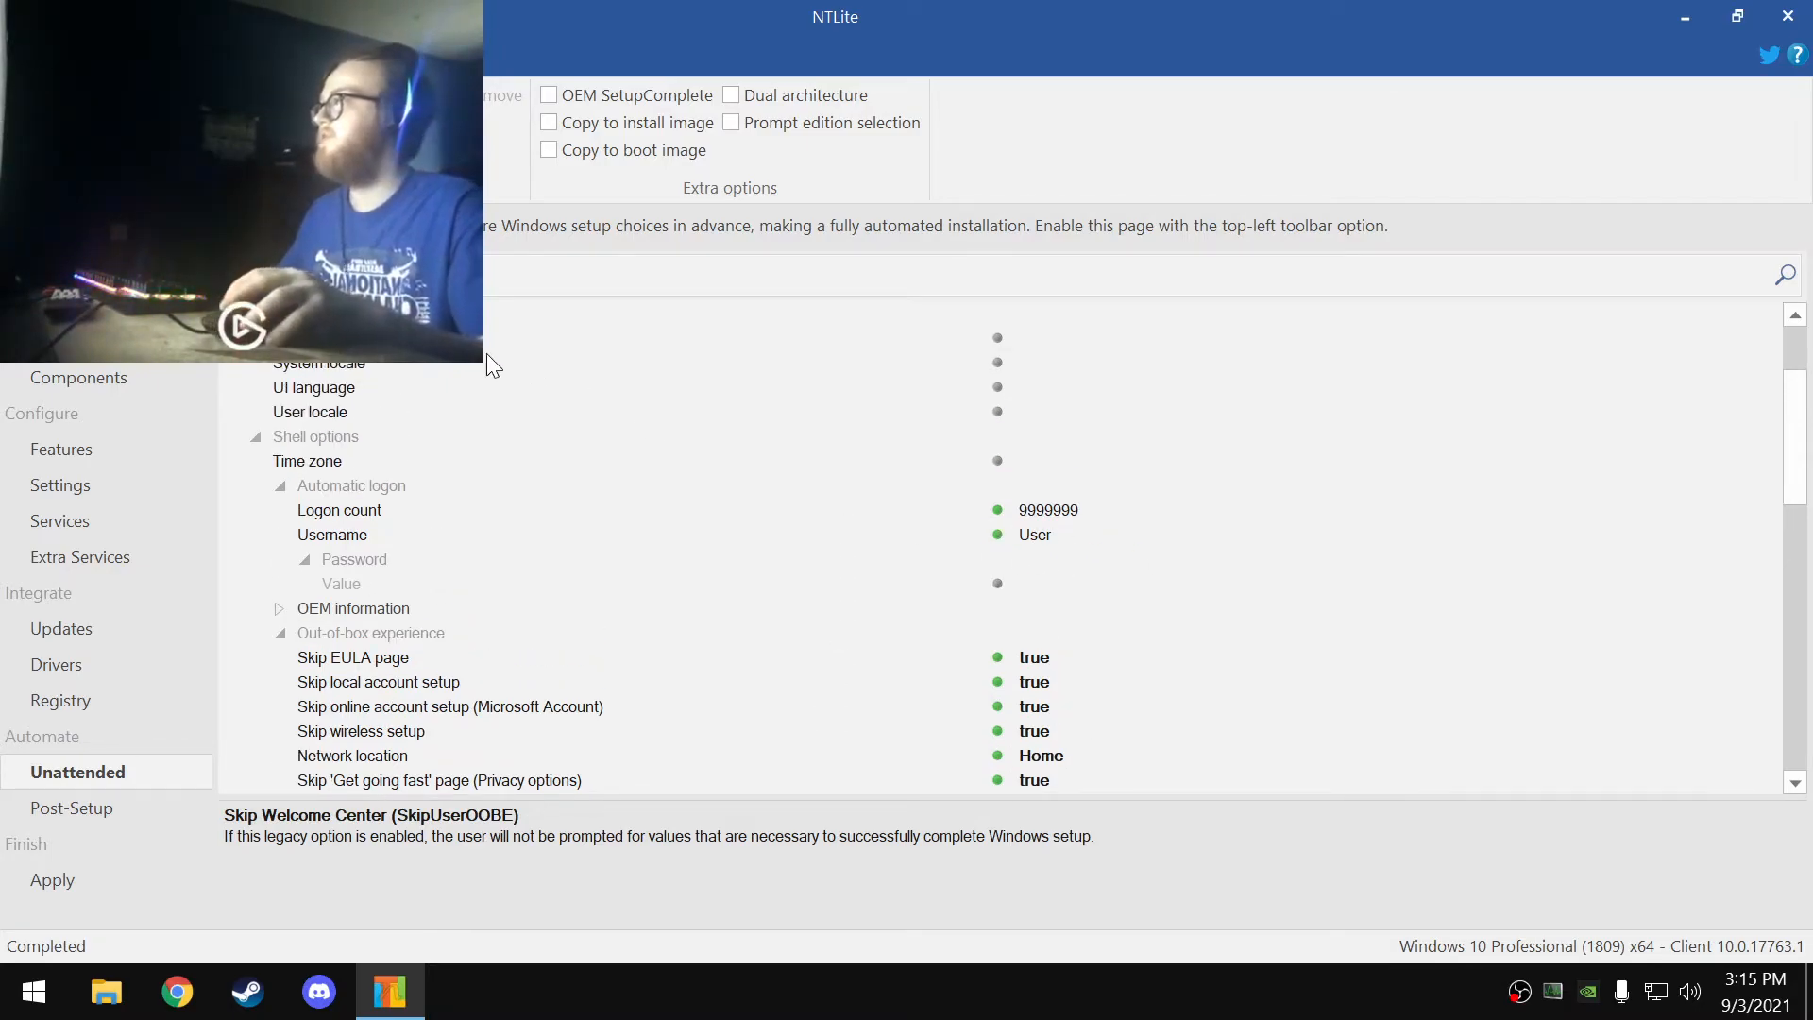
scroll(485, 410, "down", 5)
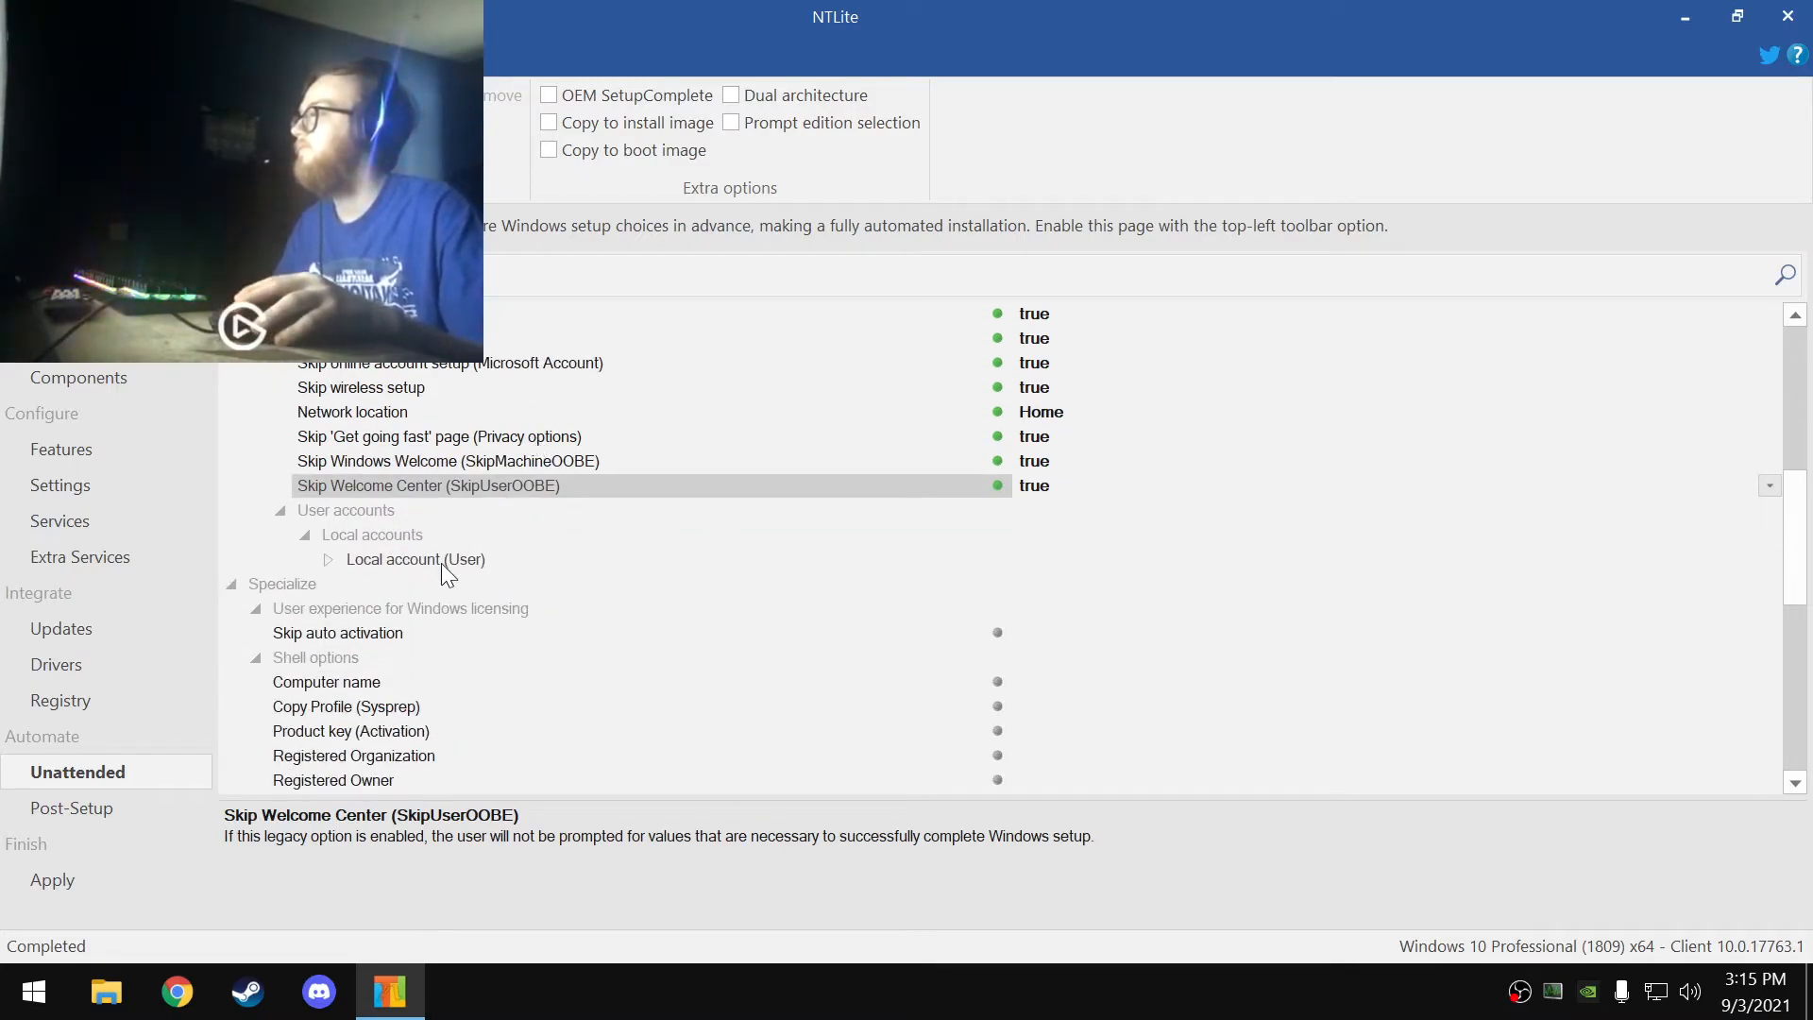
left_click(328, 560)
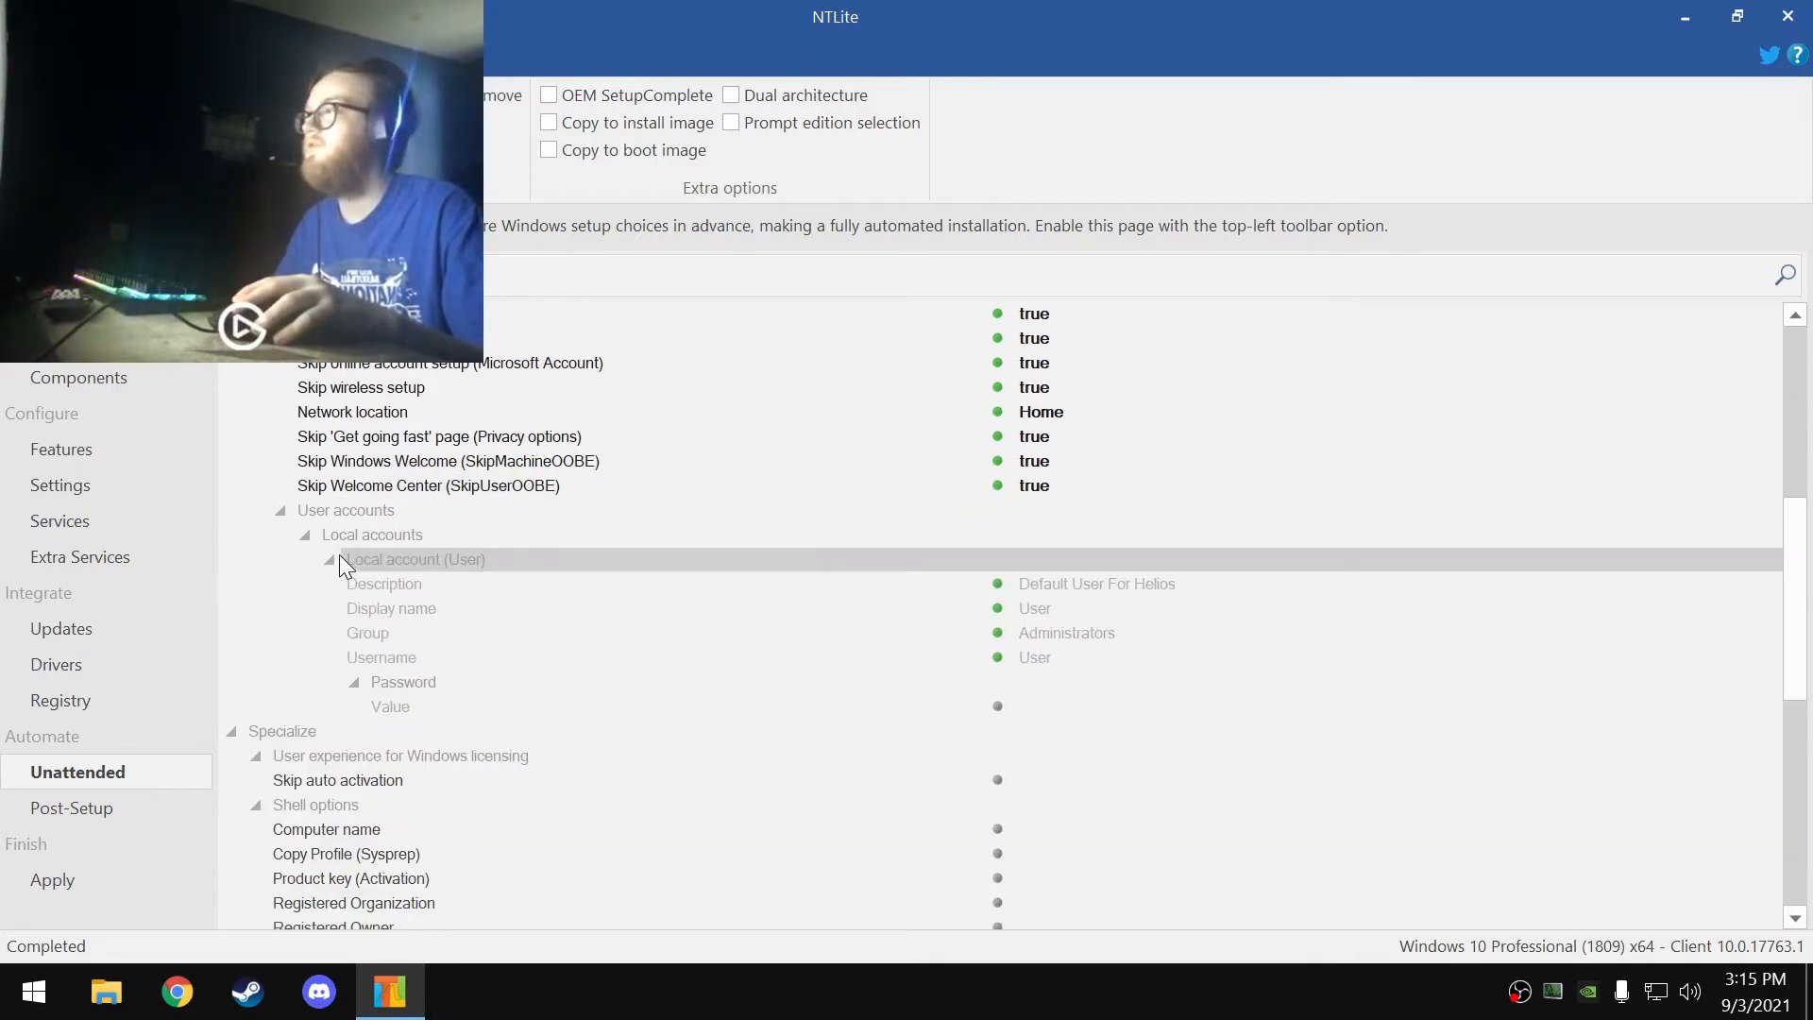
left_click(338, 557)
scroll(425, 628, "down", 1)
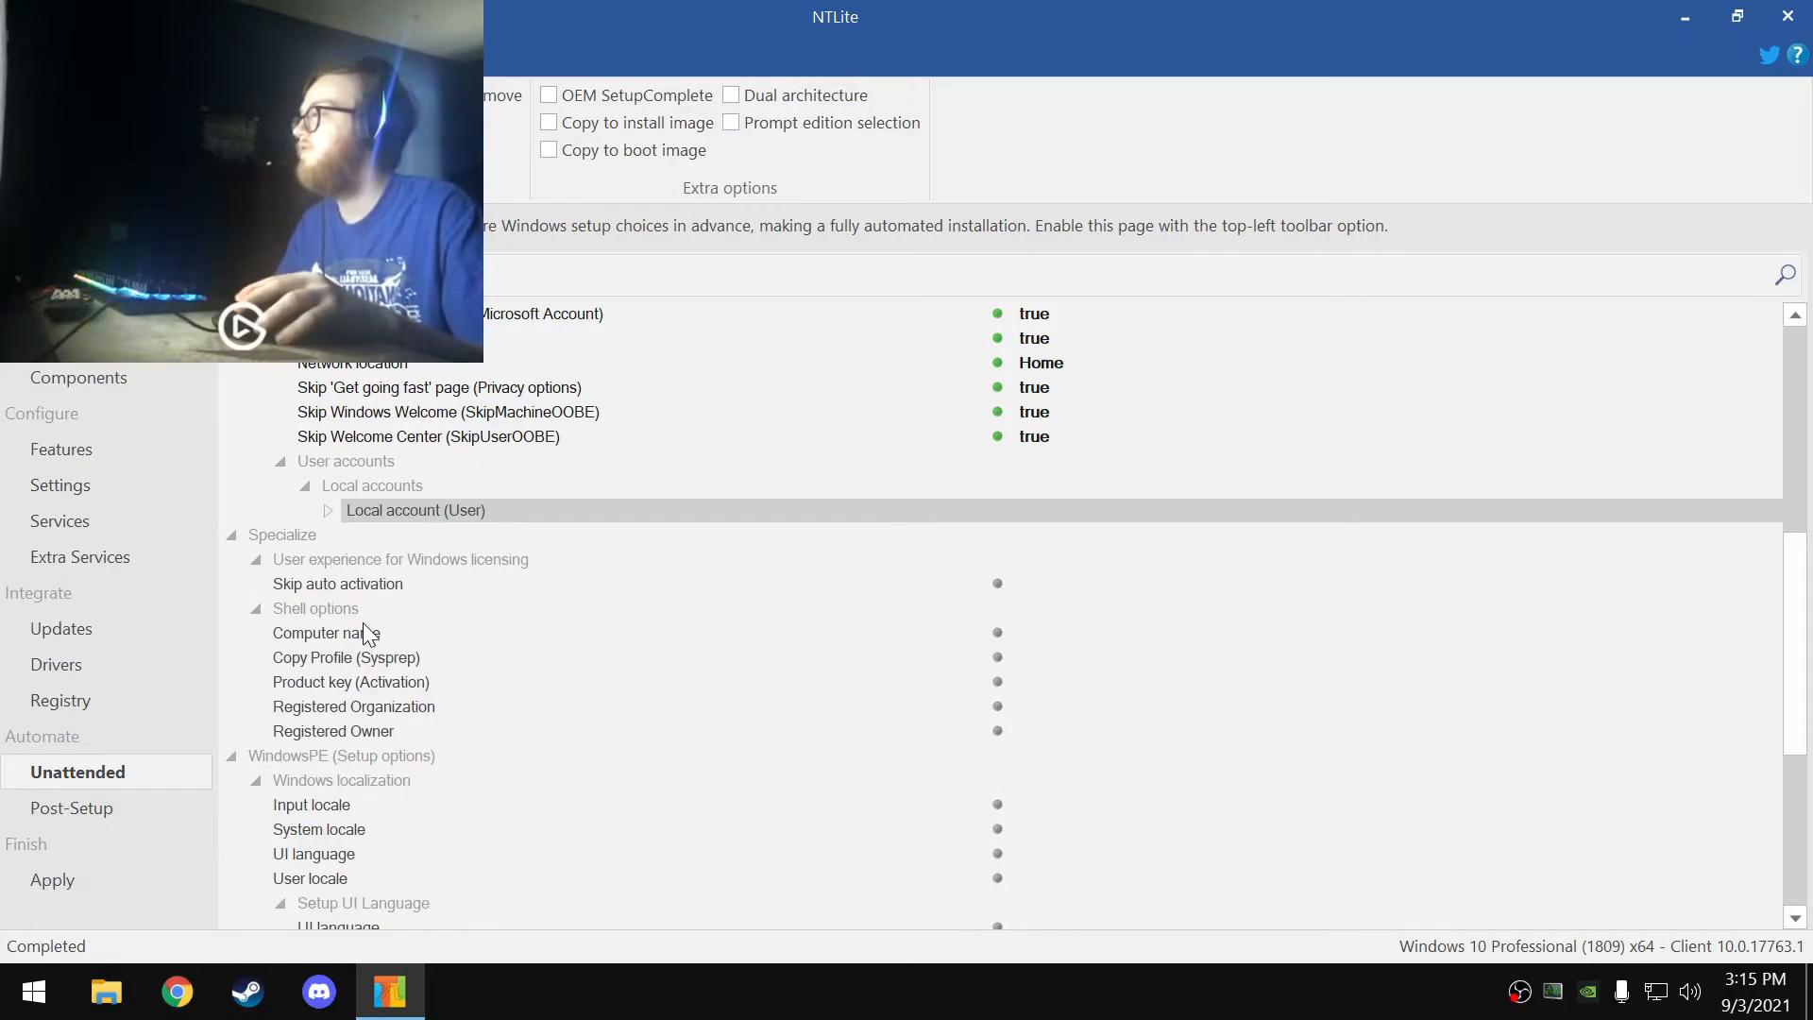
left_click(366, 633)
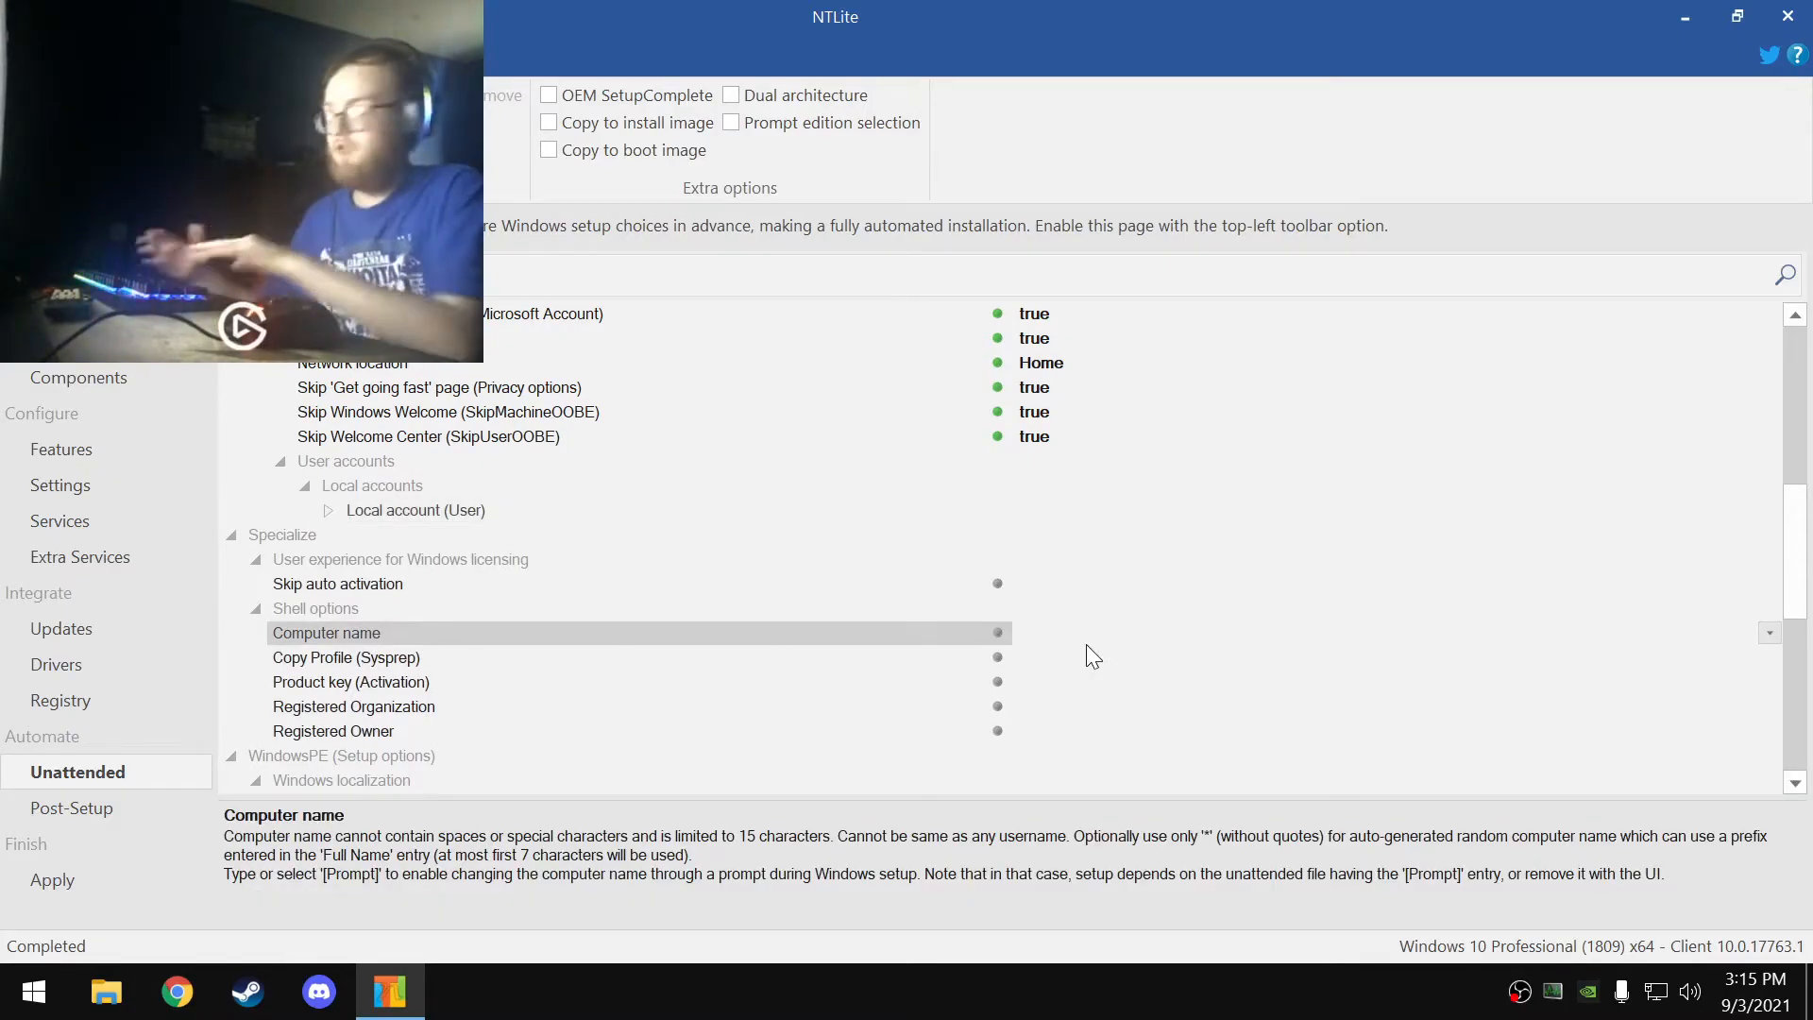
type("Helio")
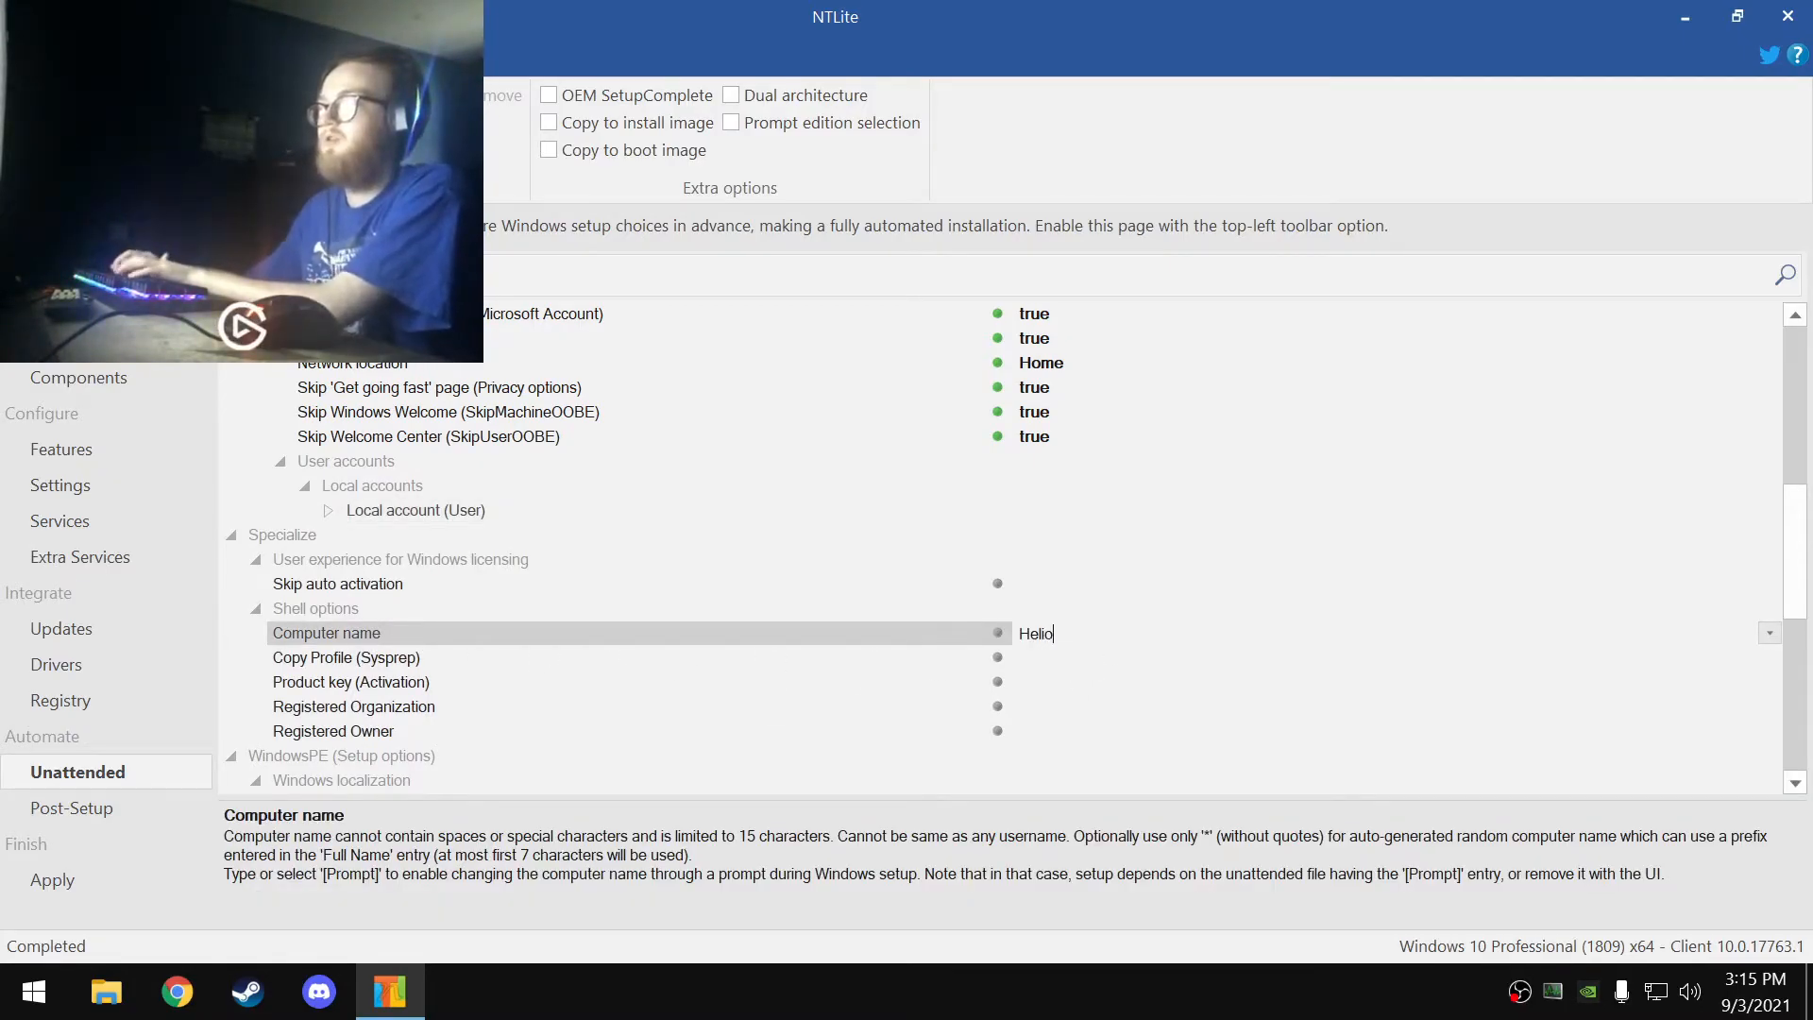
type("s-PC")
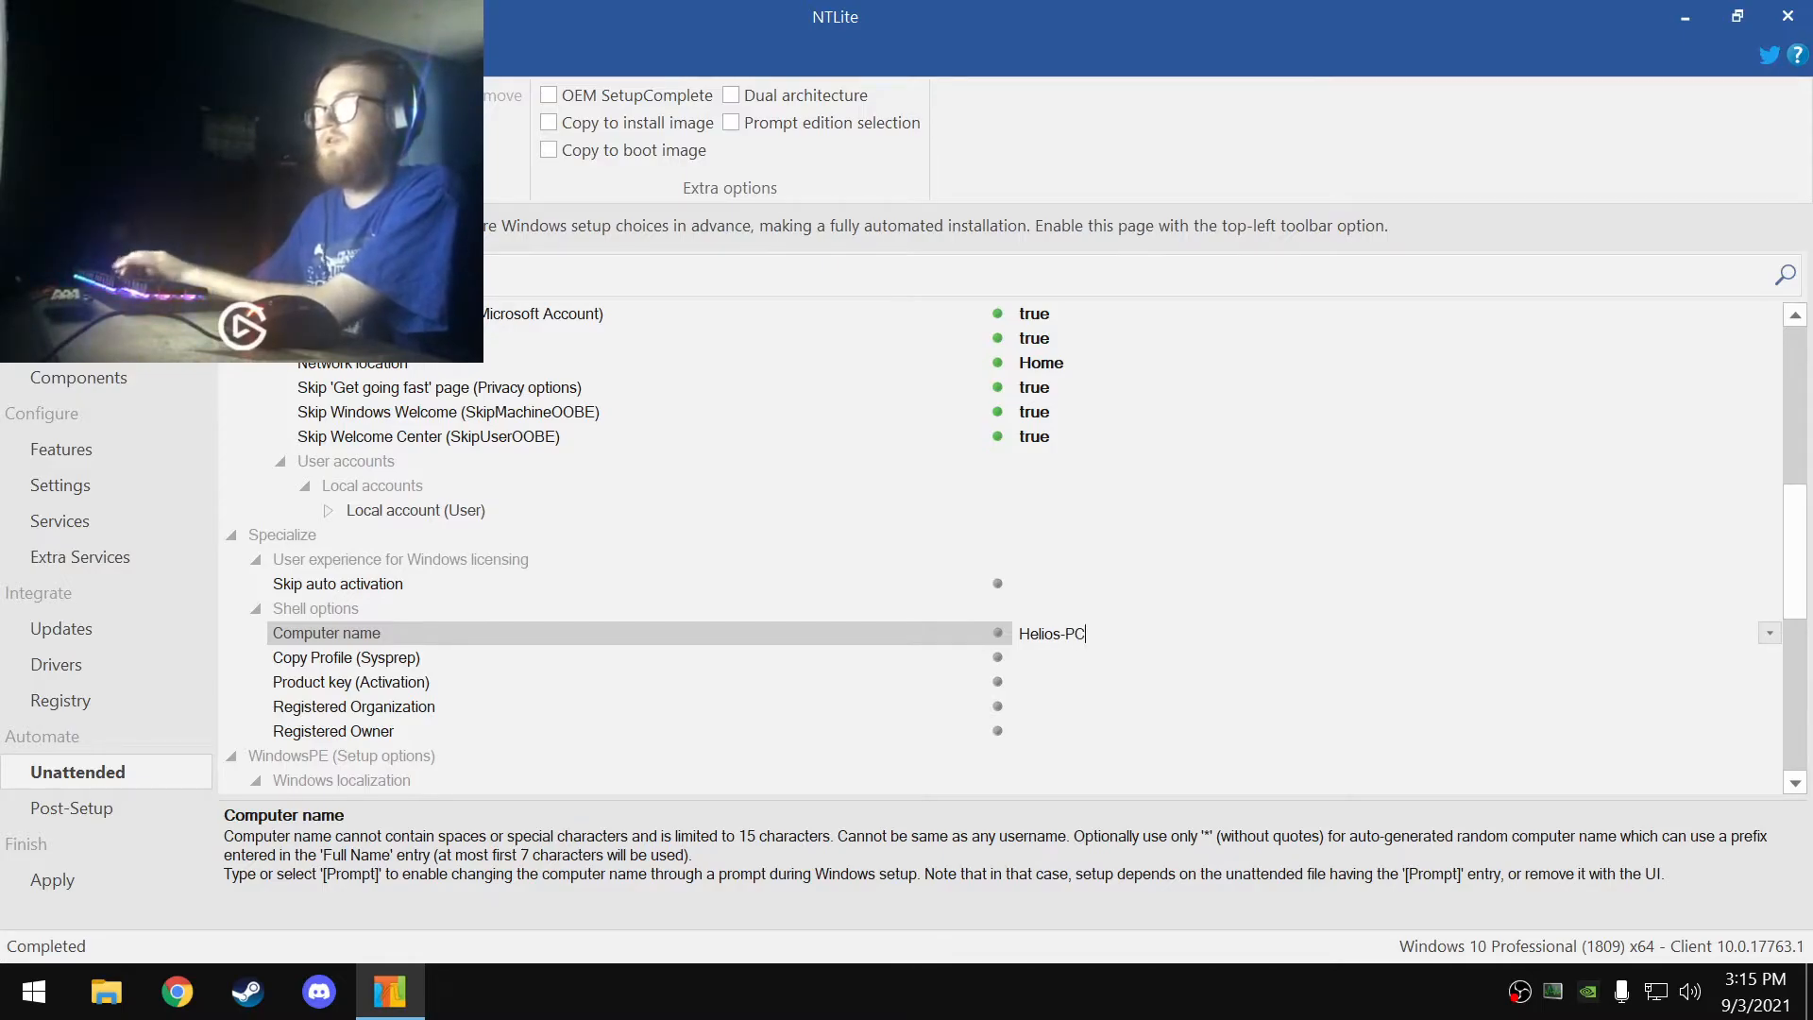
left_click(396, 659)
- Set Send report to Microsoft and Enable Dynamic Update to false in the Windows setup options
scroll(283, 654, "down", 1)
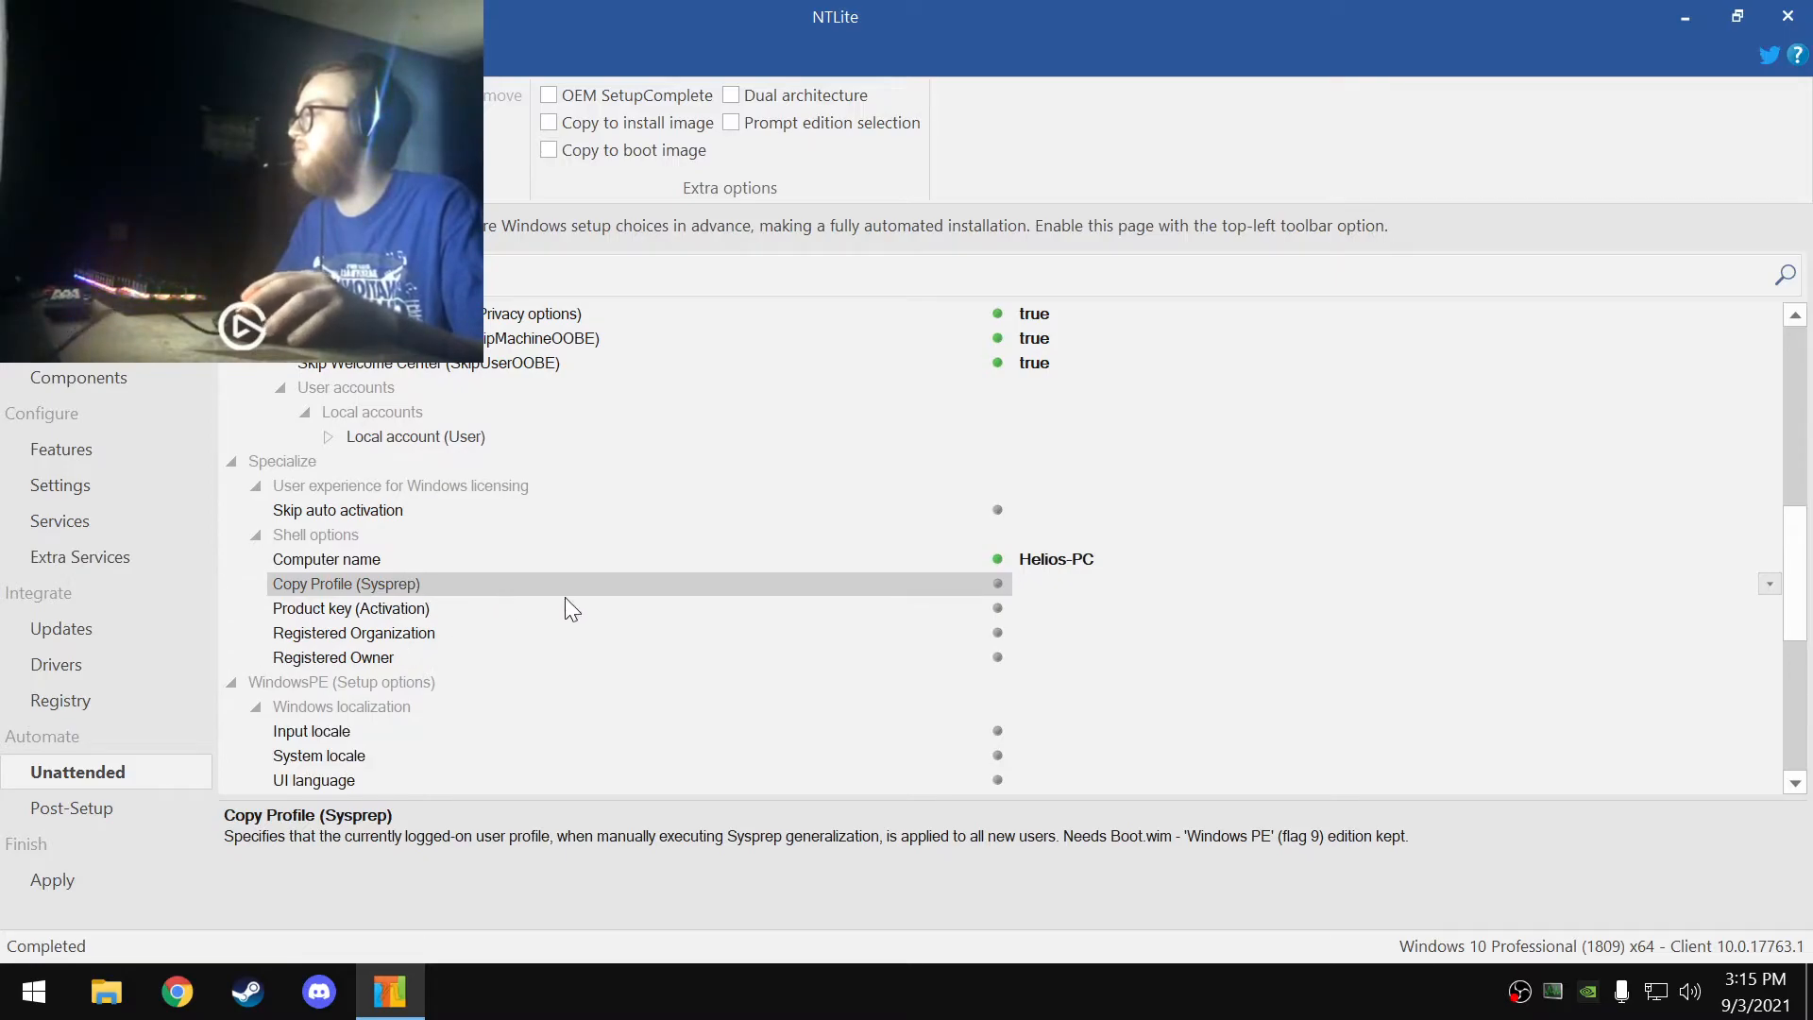
scroll(461, 619, "down", 4)
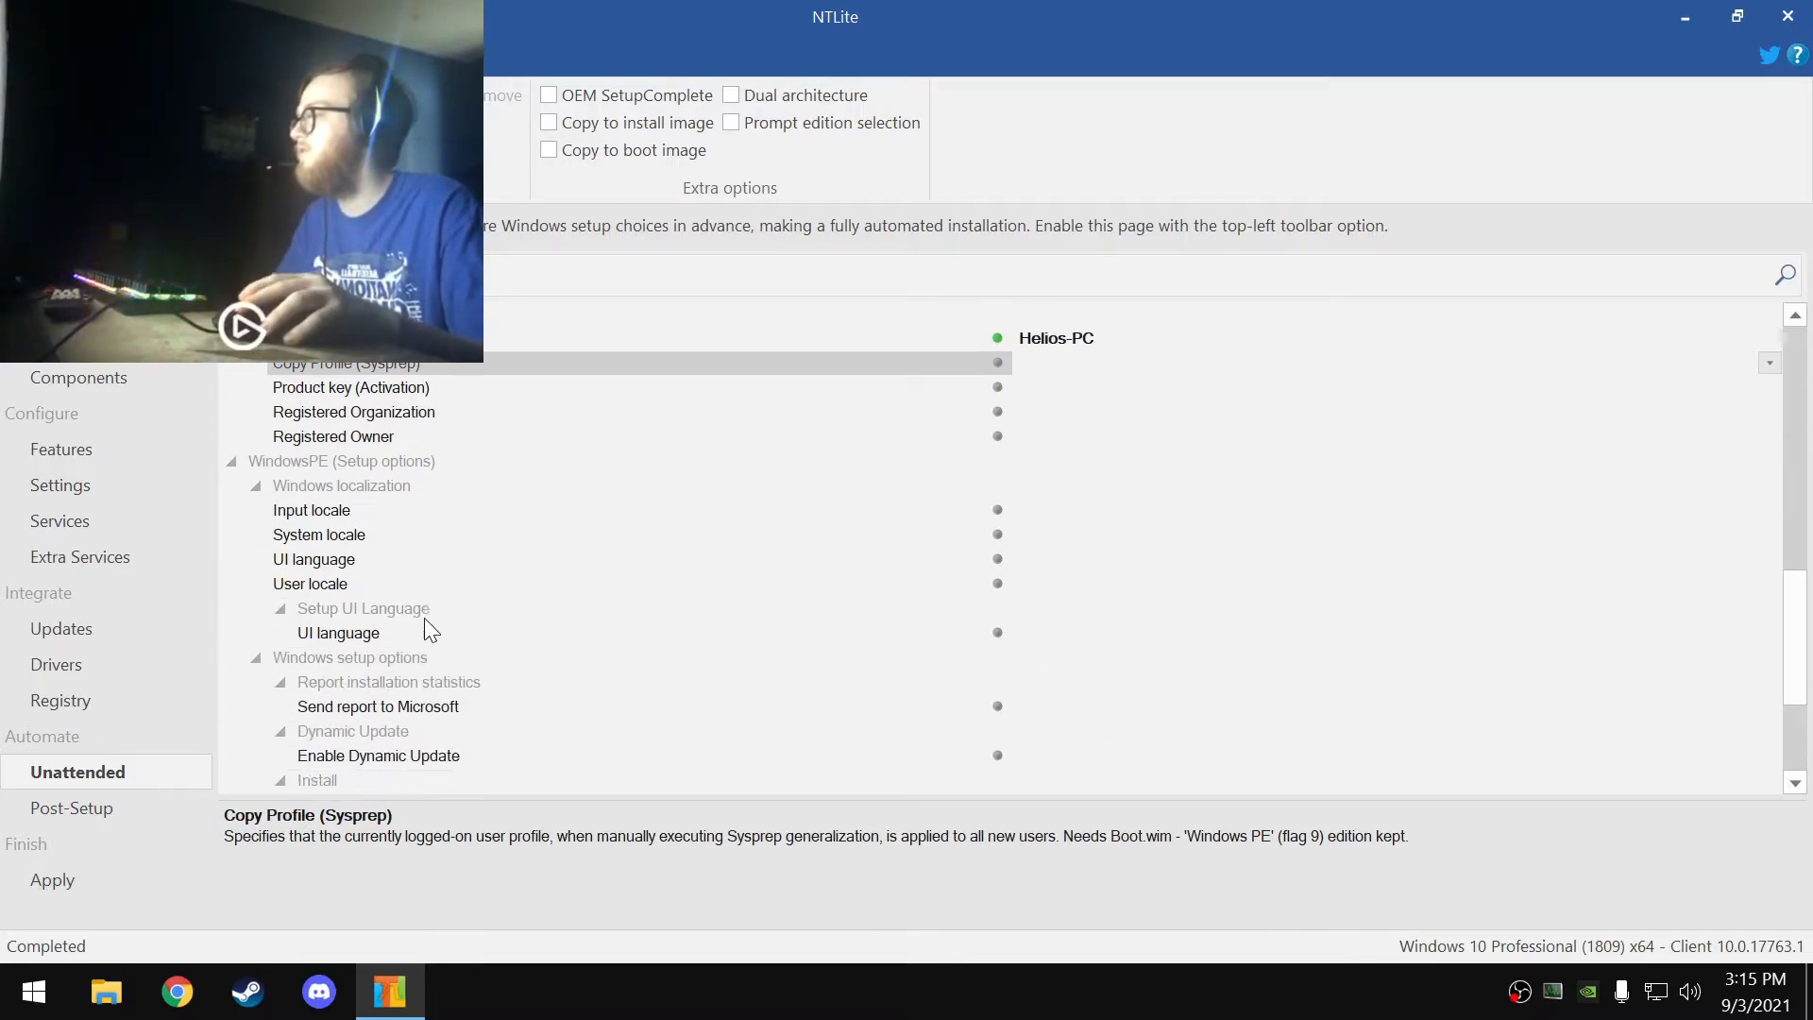
left_click(394, 657)
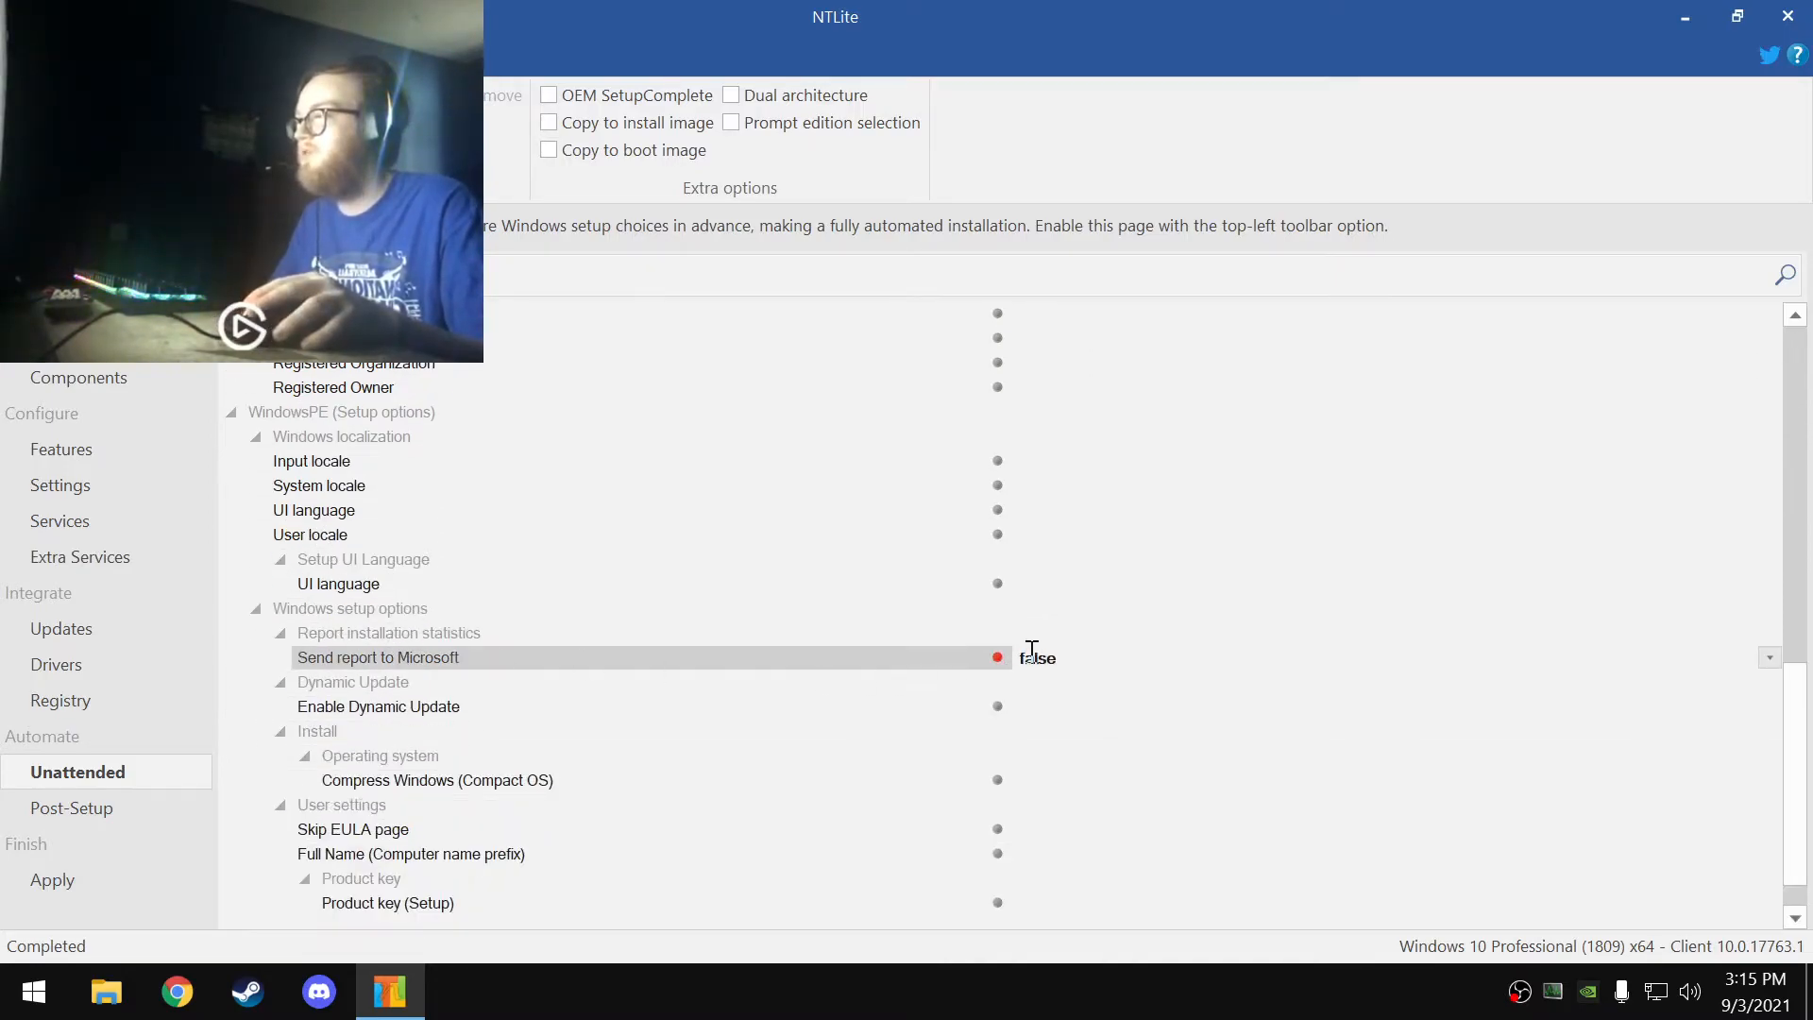
left_click(422, 708)
double_click(1108, 703)
double_click(1109, 702)
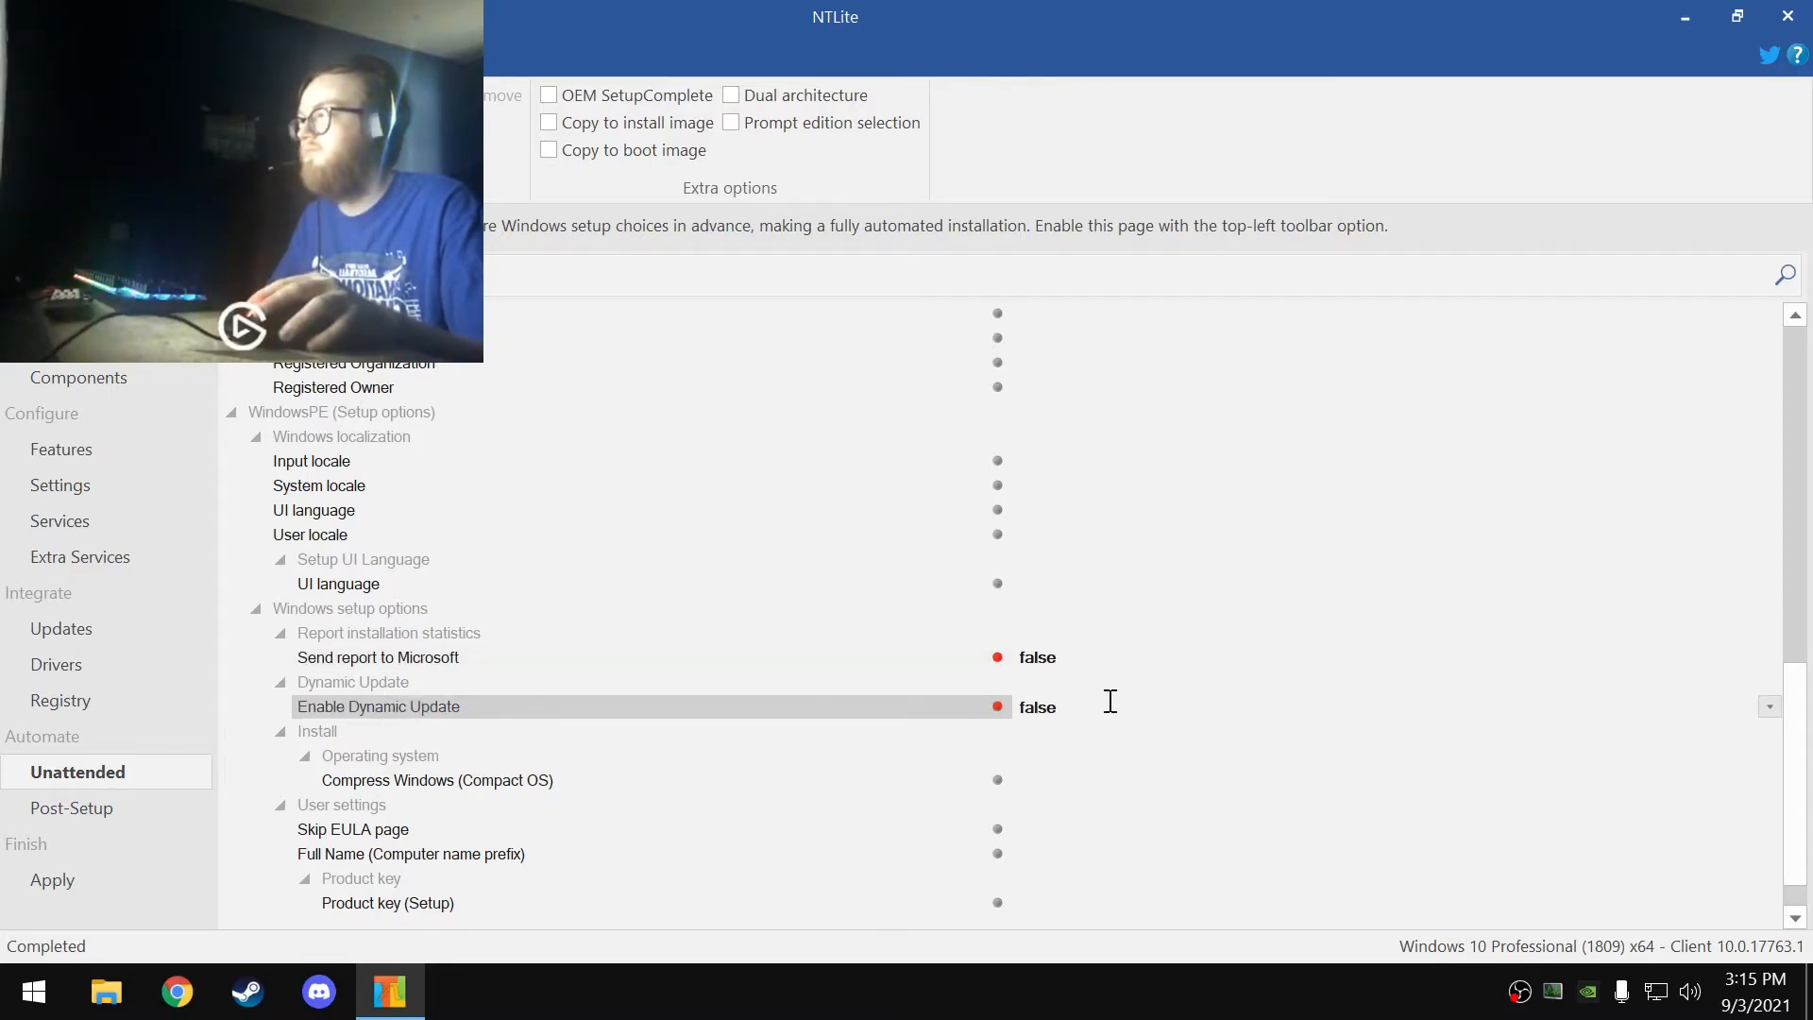
- Read the Compact OS and setup product key descriptions, and set Skip EULA page to true in the setup user settings
scroll(1092, 709, "down", 1)
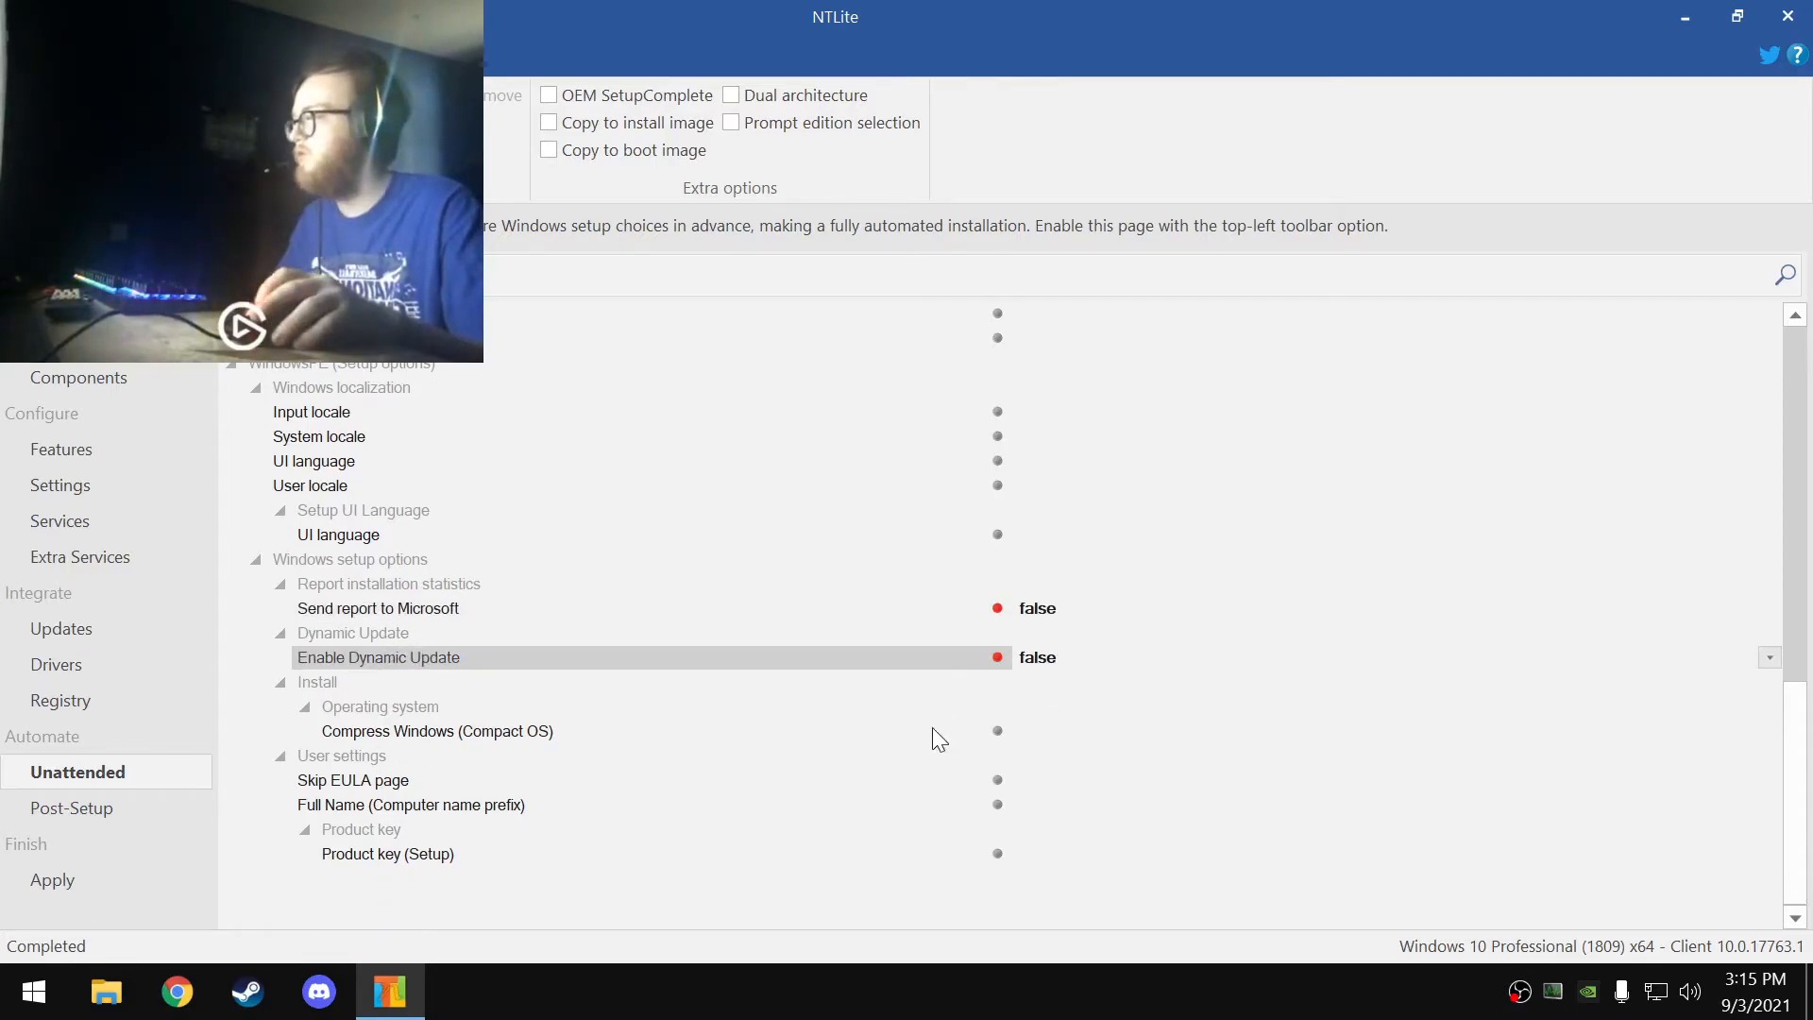
left_click(535, 738)
scroll(535, 739, "down", 3)
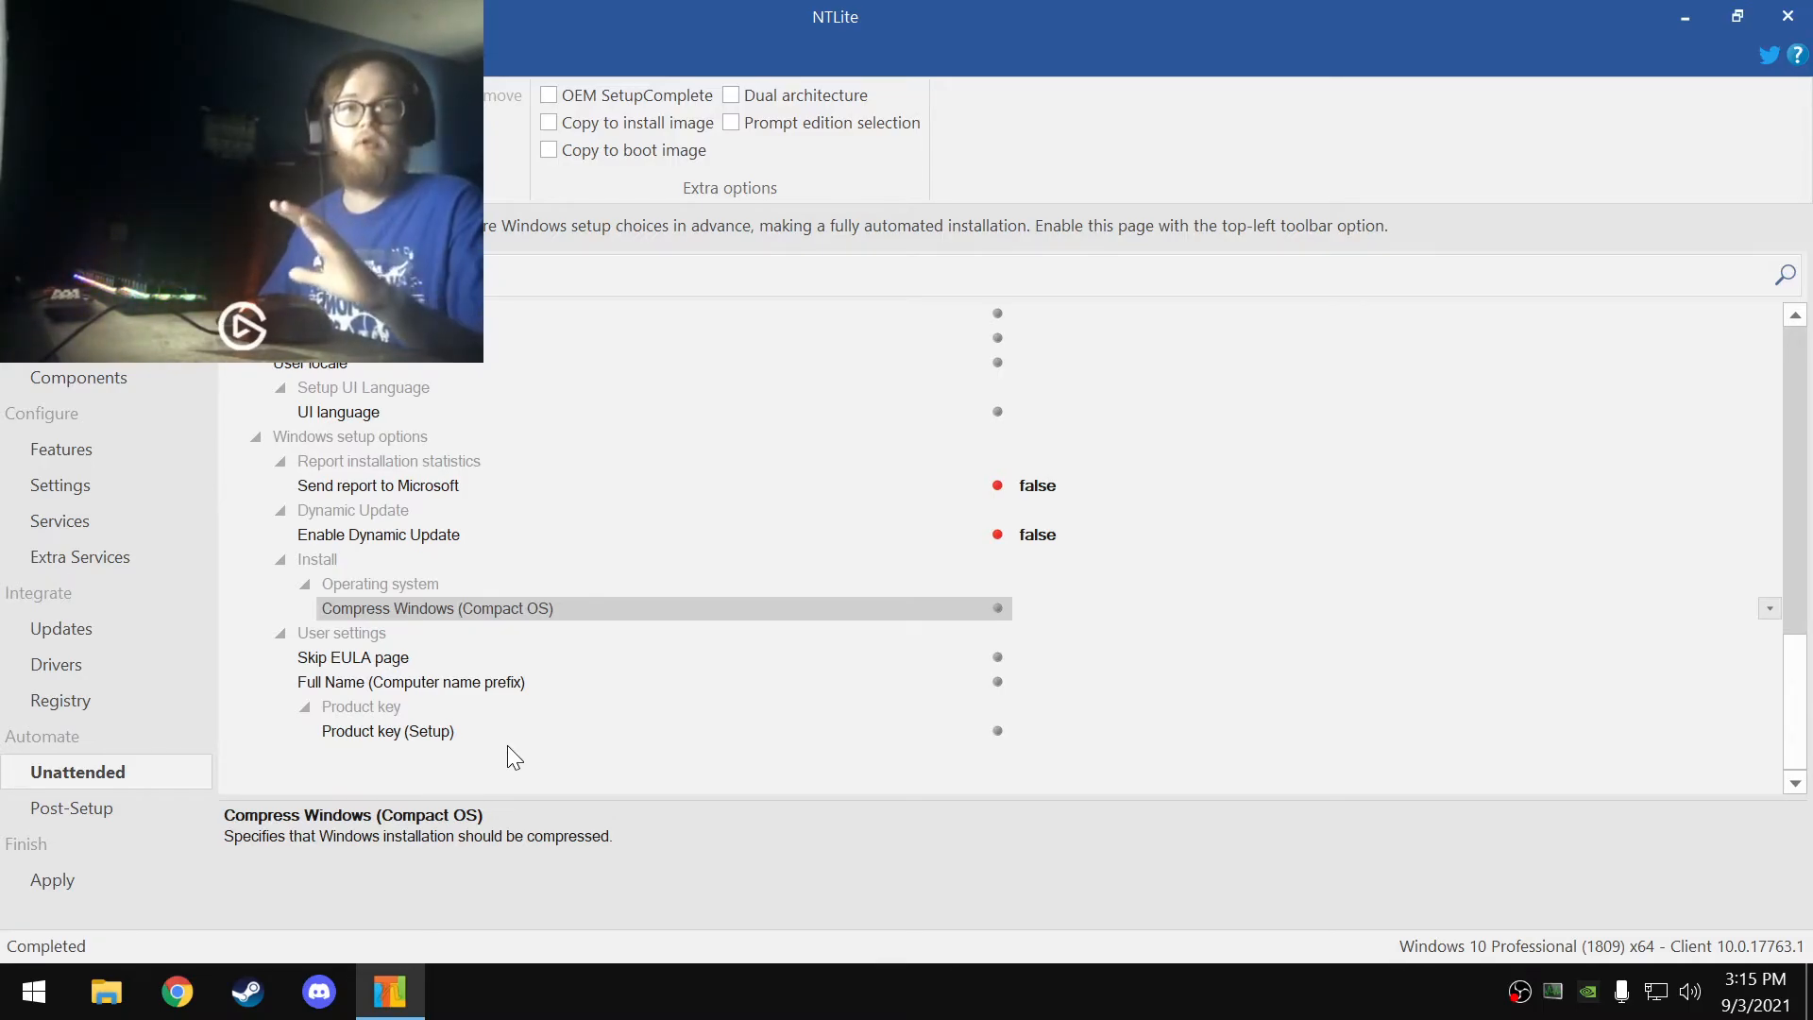
left_click(413, 732)
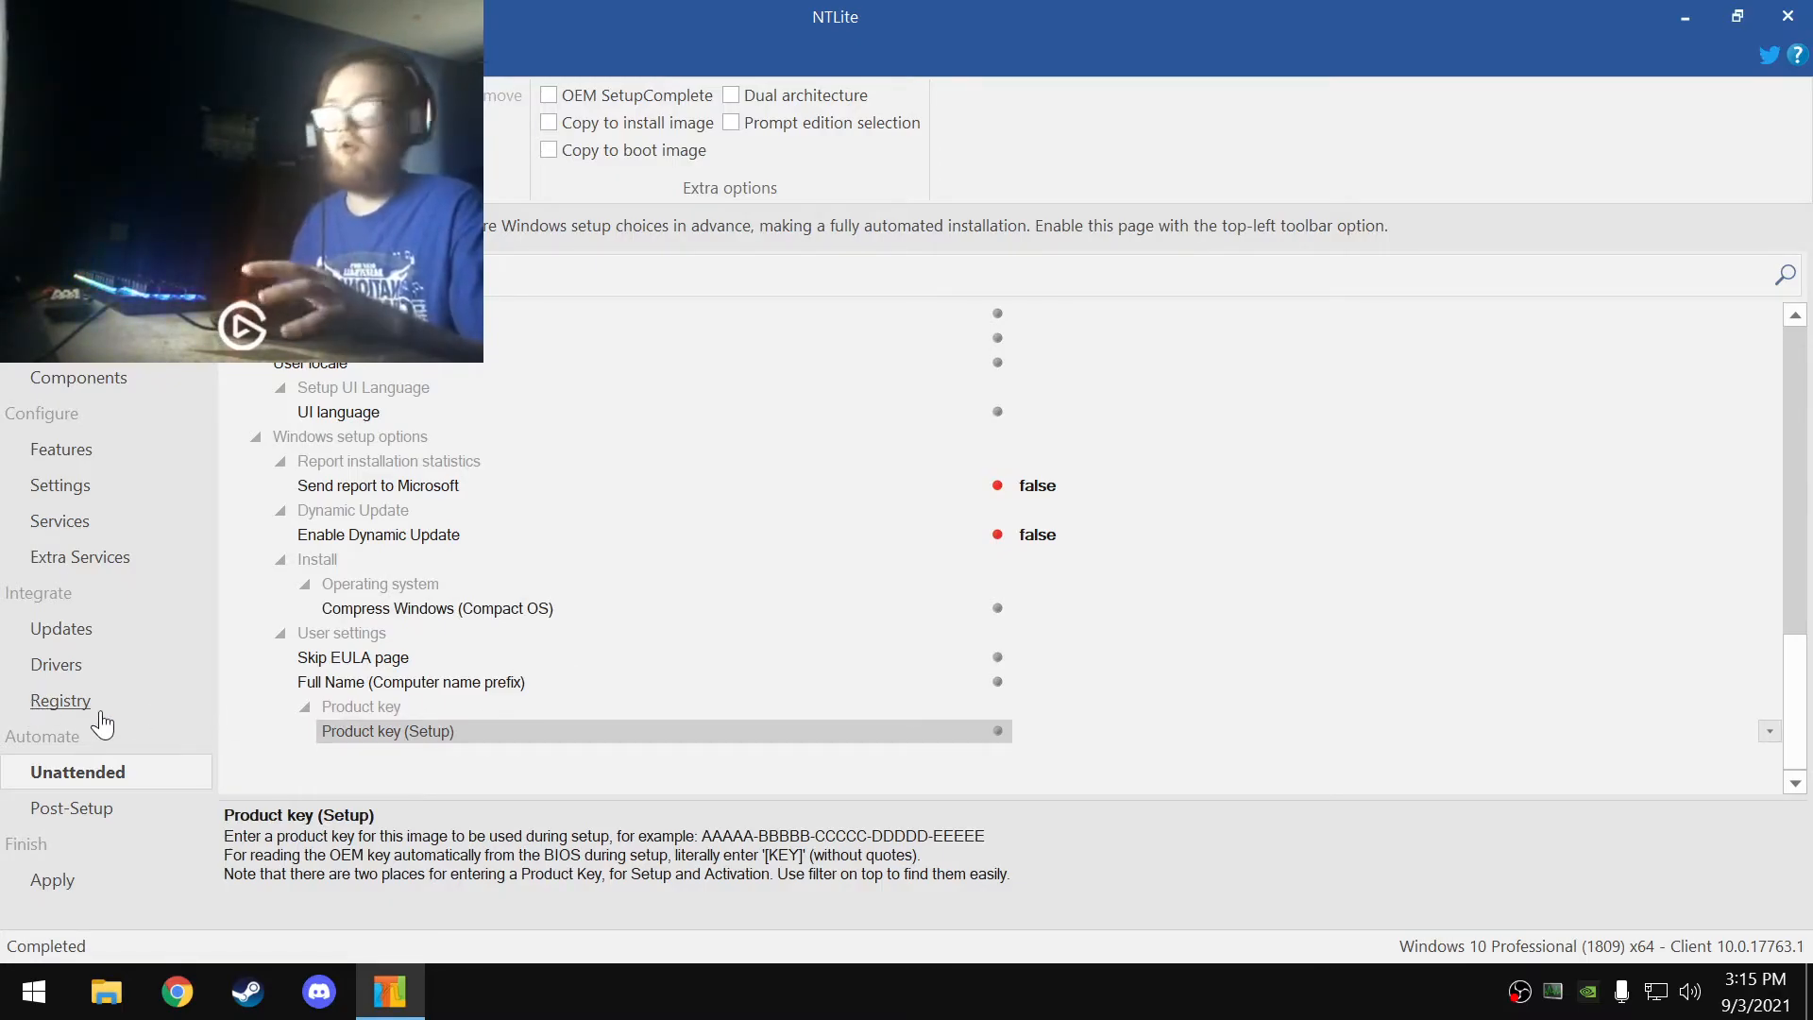
left_click(362, 683)
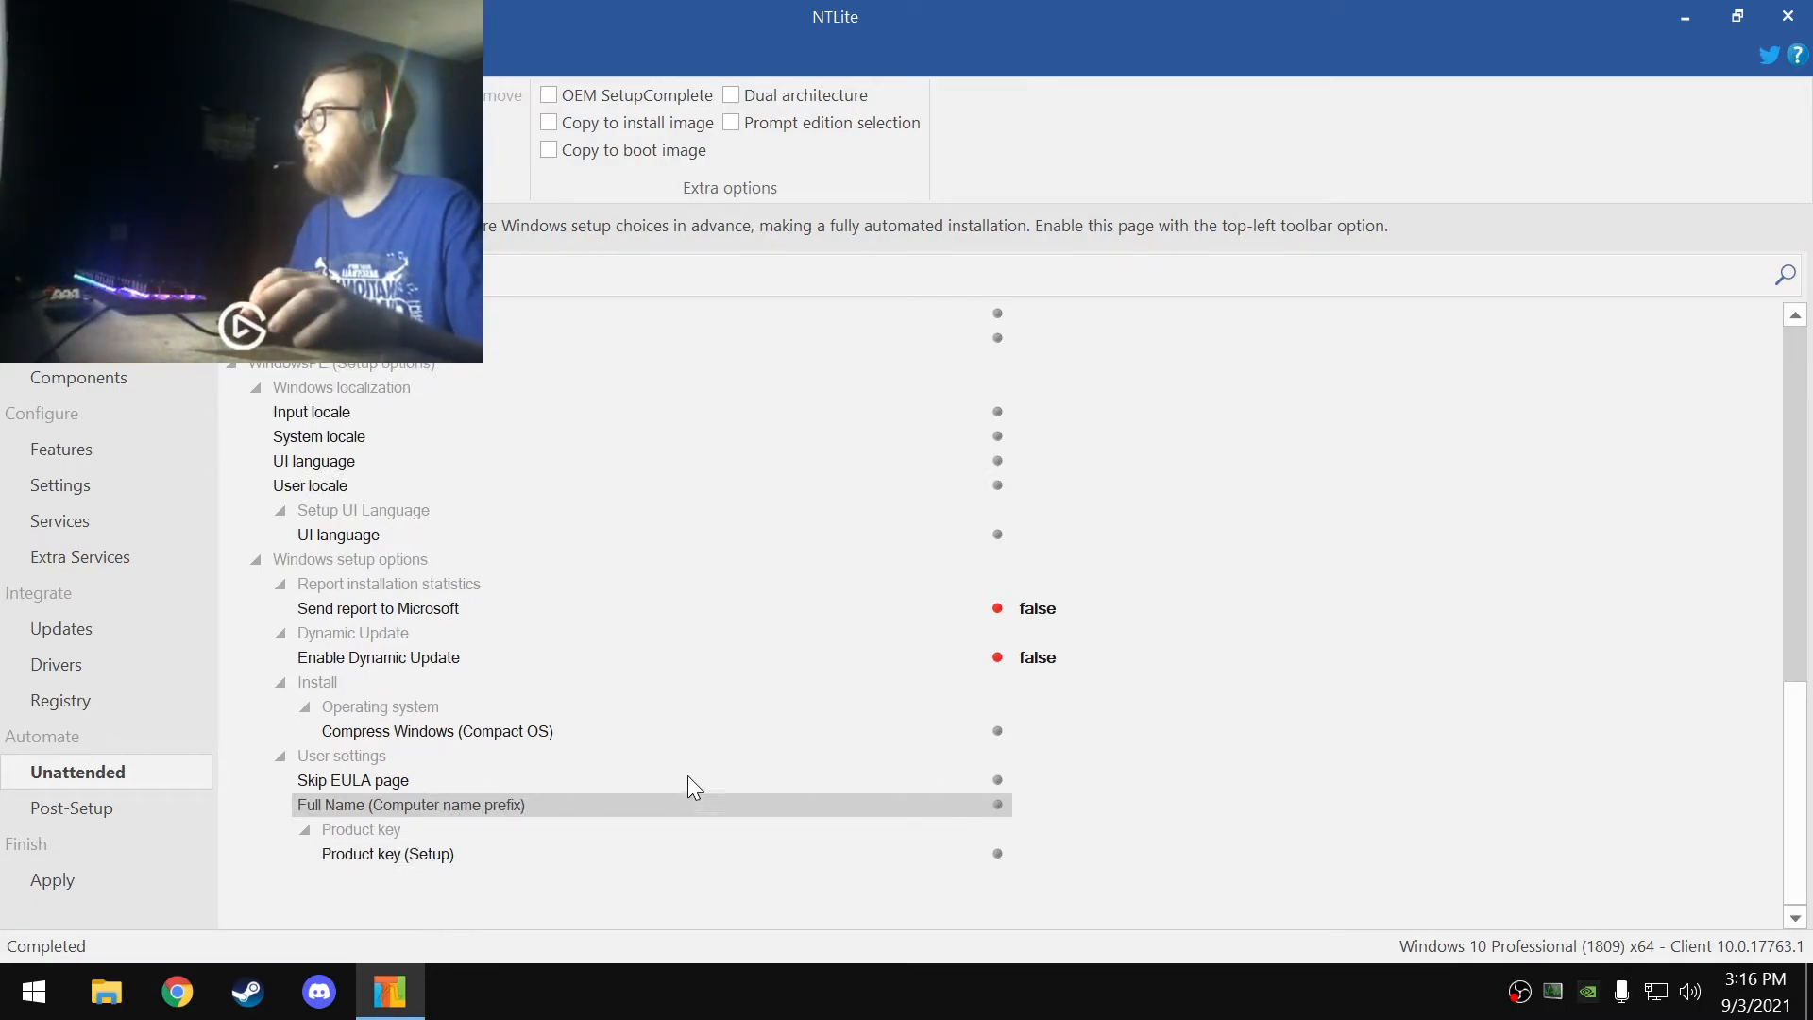
left_click(455, 783)
double_click(1080, 782)
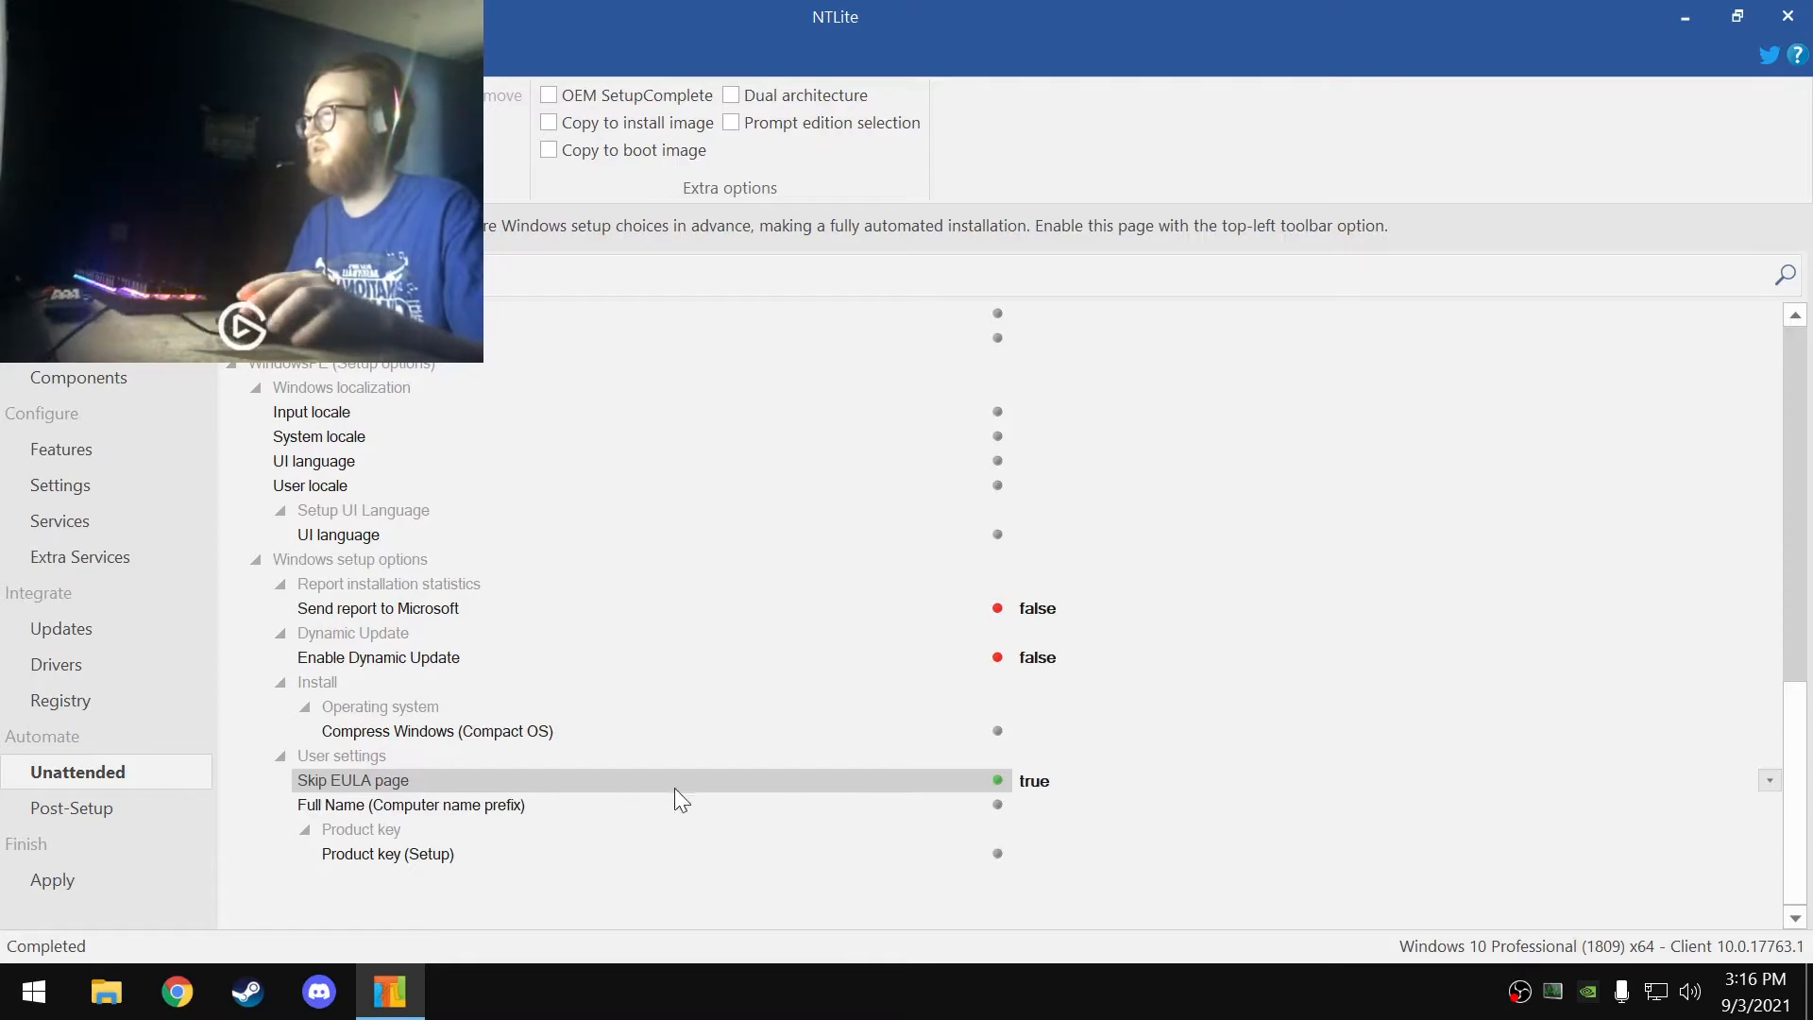
scroll(560, 780, "up", 1)
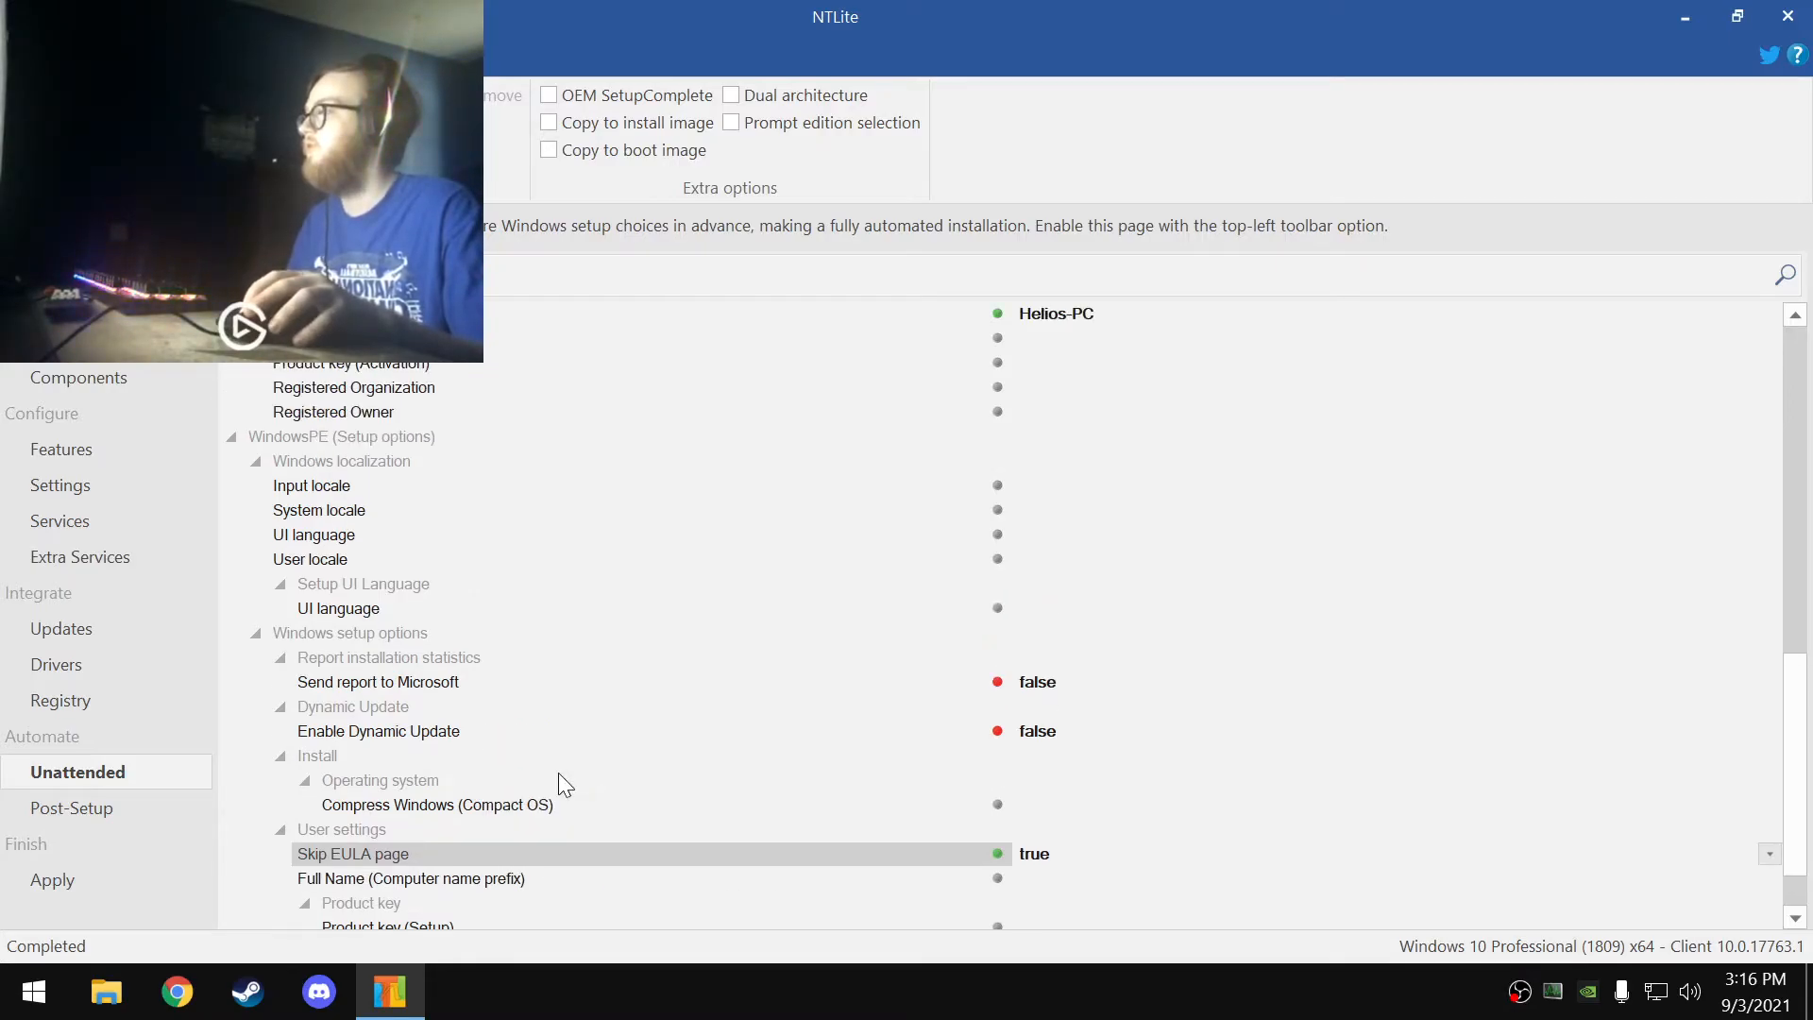
- Try setting the Reseal Mode option to OOBE and clear the value again
scroll(558, 772, "up", 2)
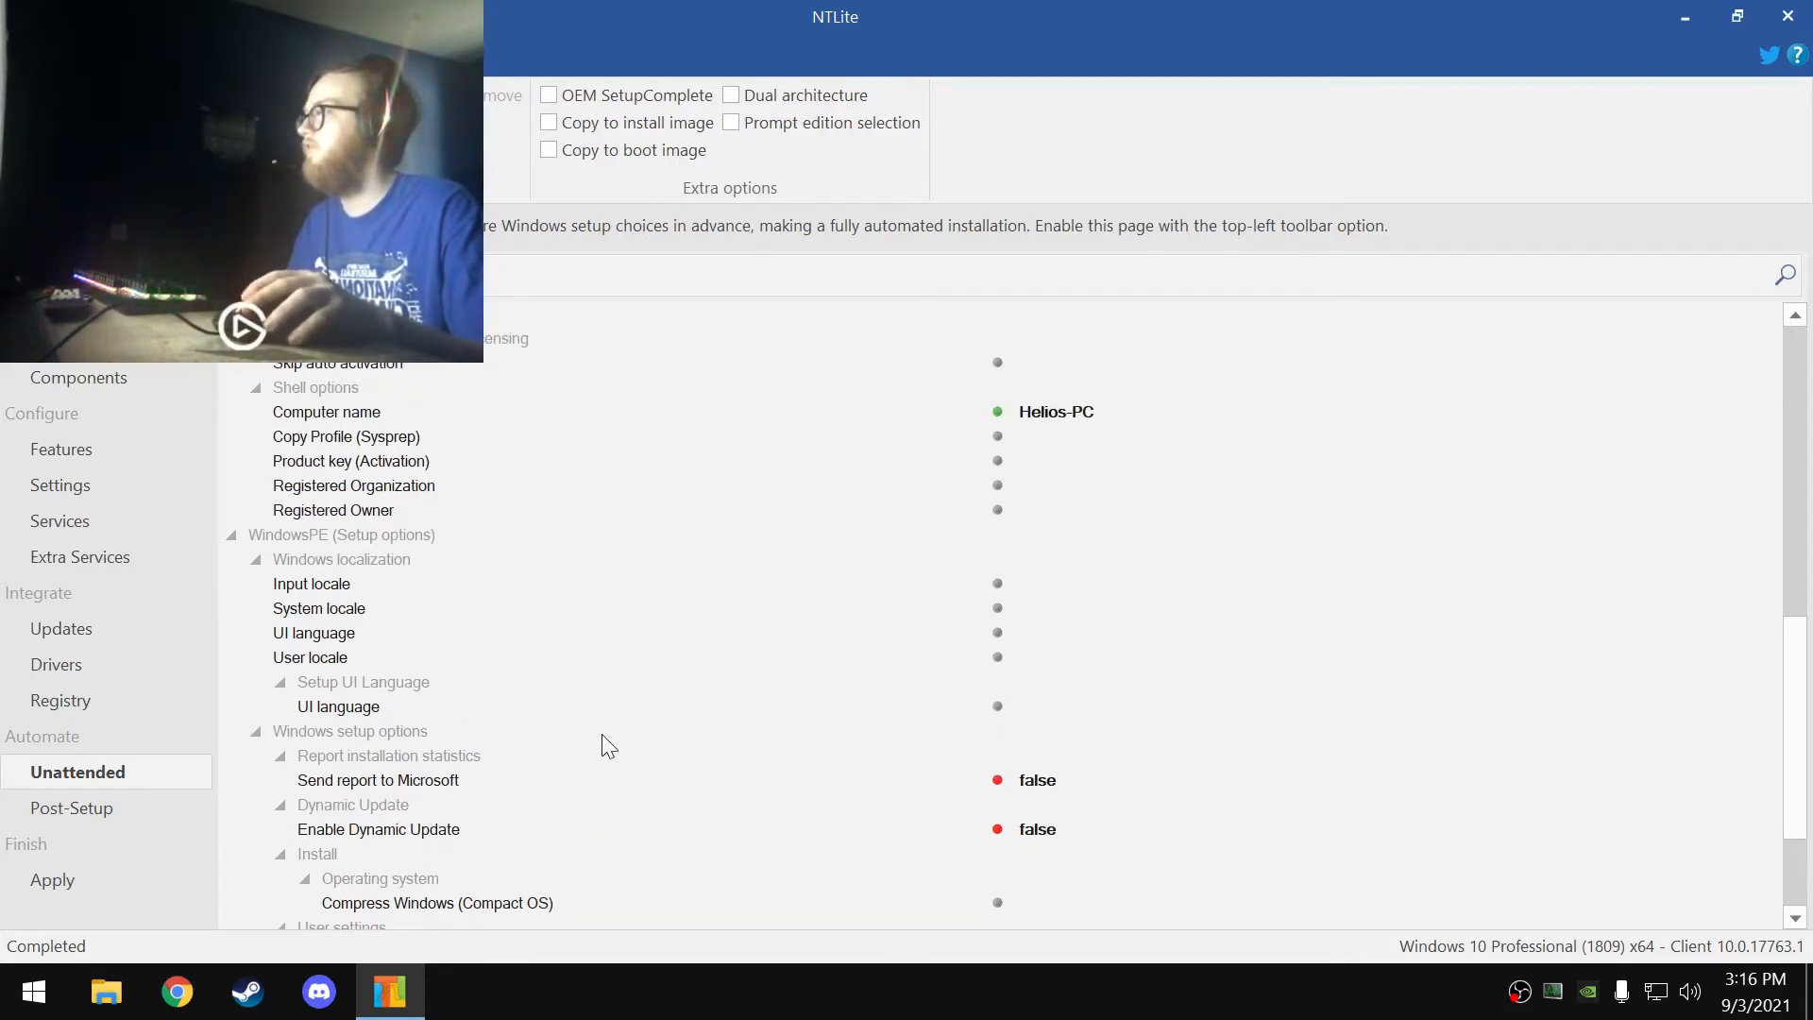
scroll(604, 734, "up", 10)
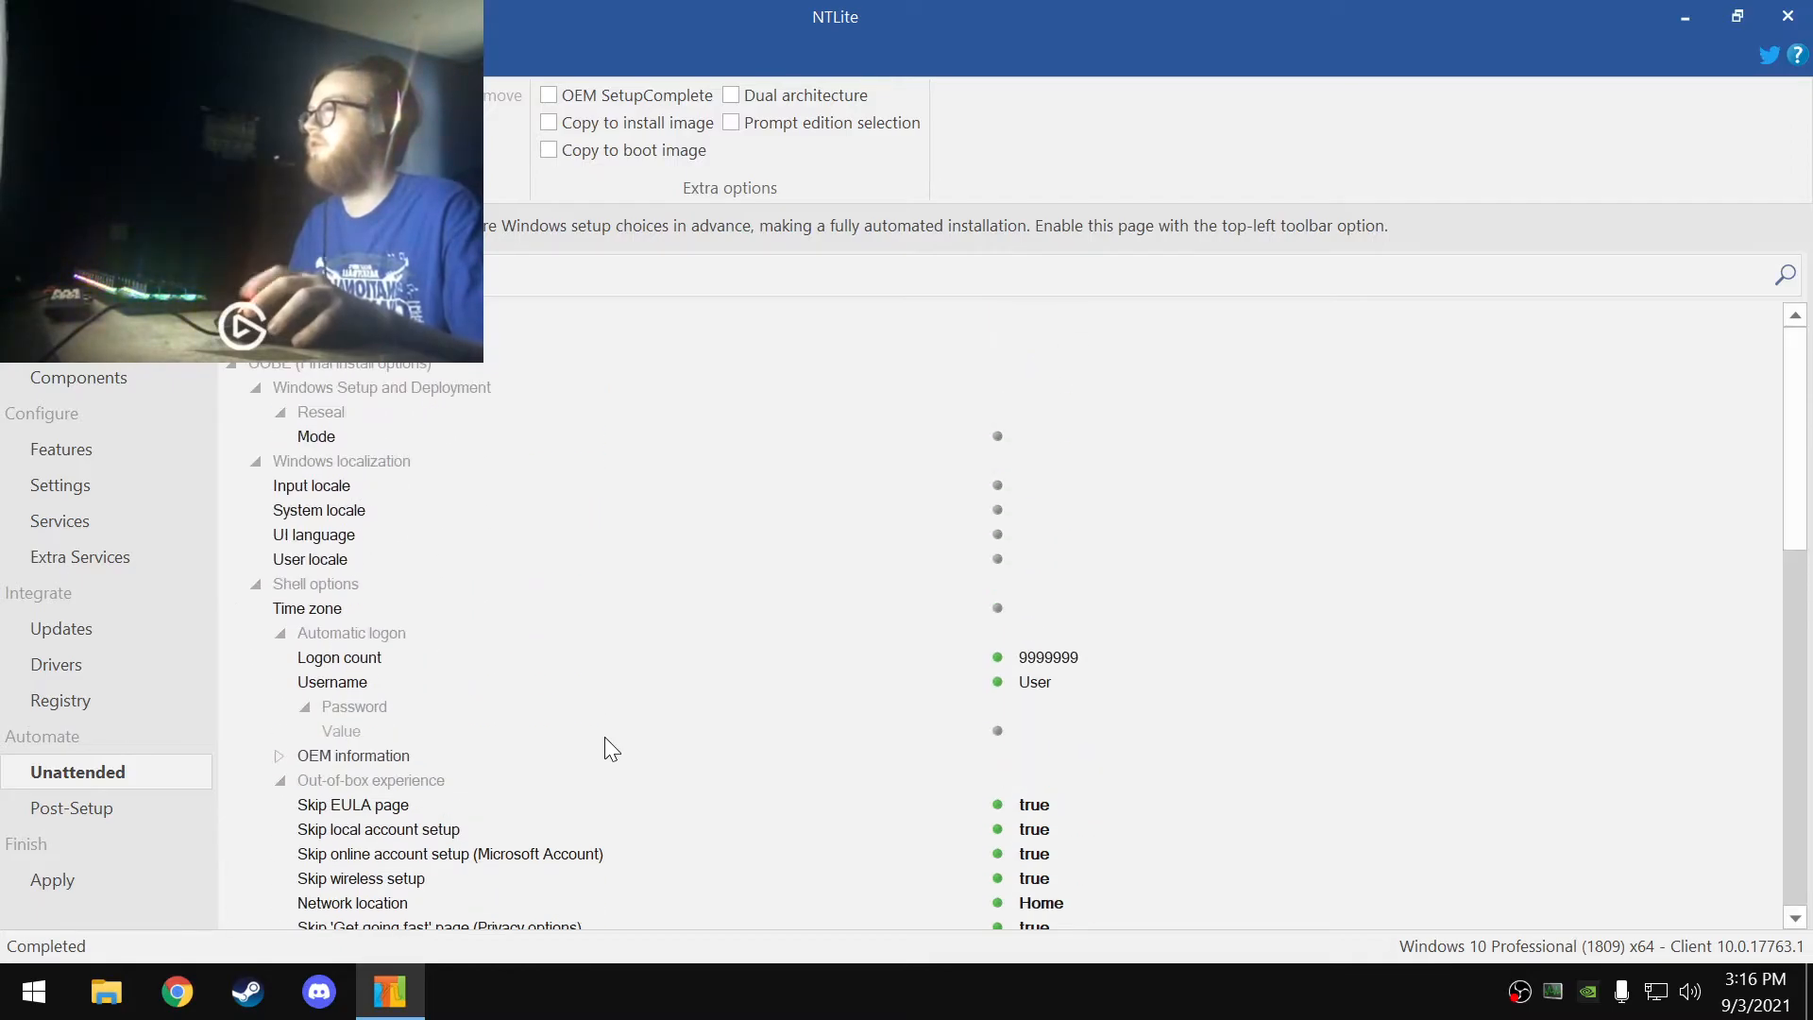
left_click(328, 435)
left_click(1042, 436)
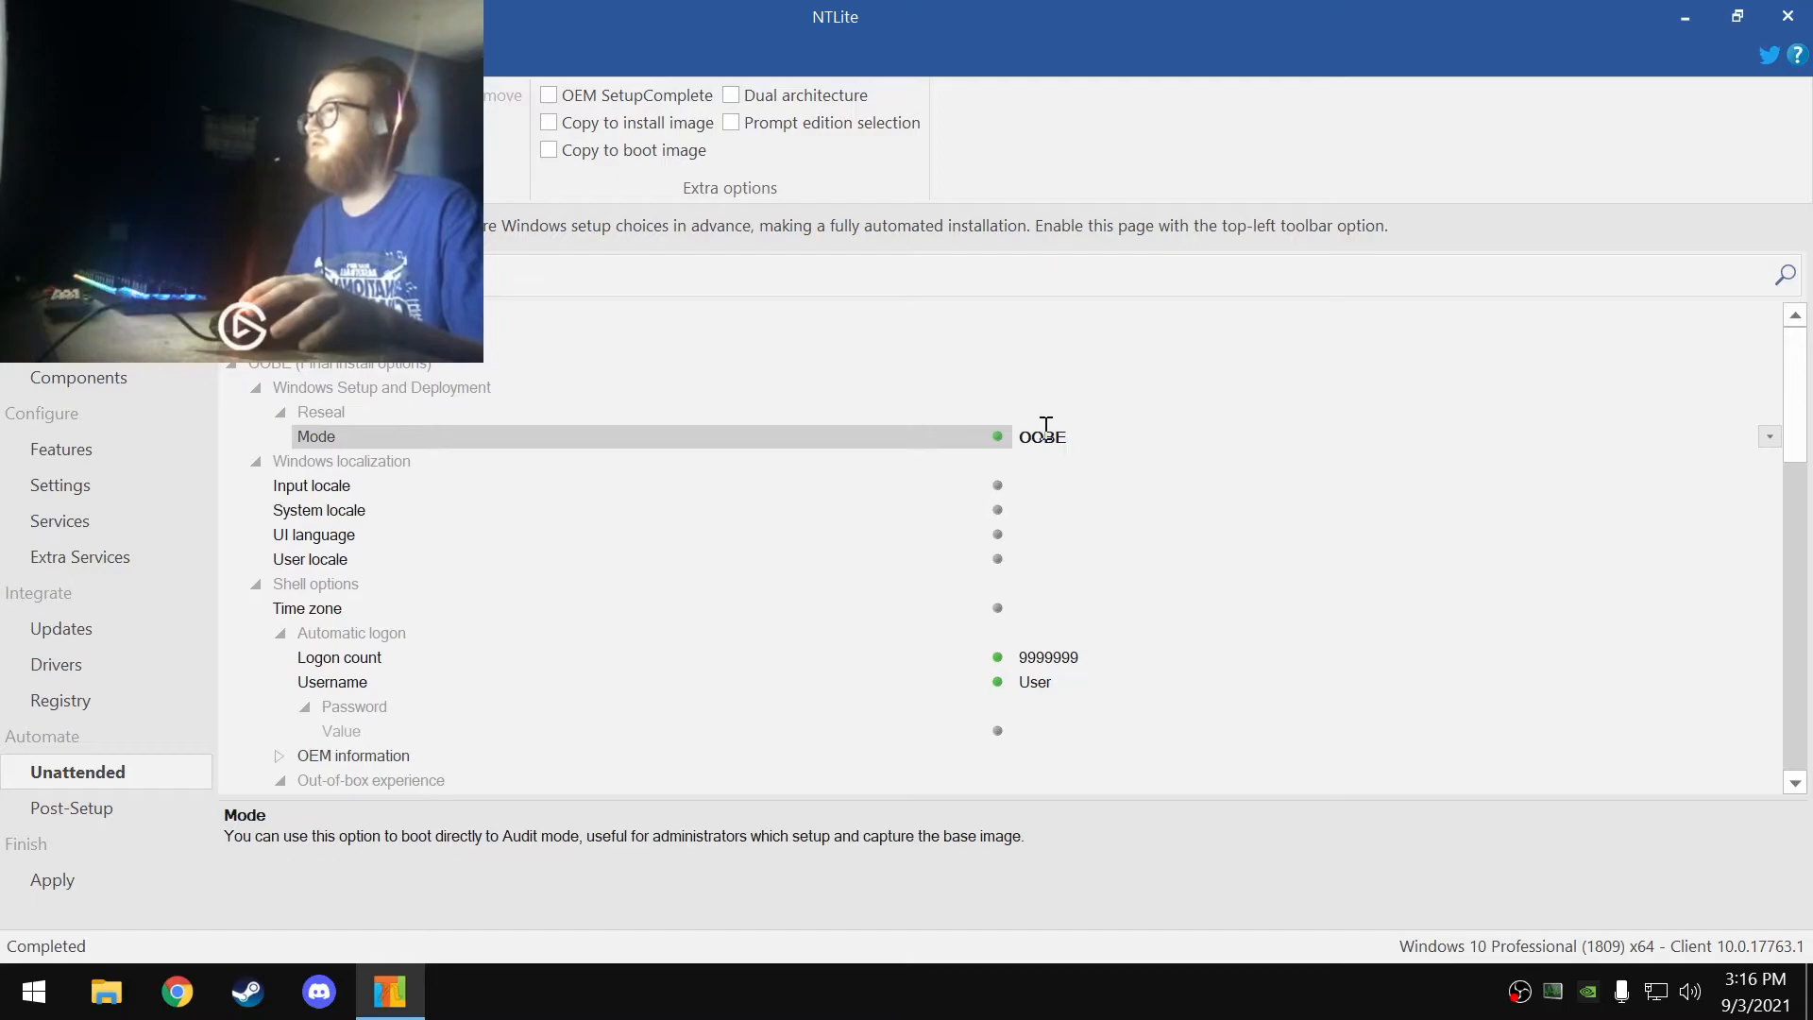
left_click(1170, 462)
double_click(1158, 435)
double_click(1159, 435)
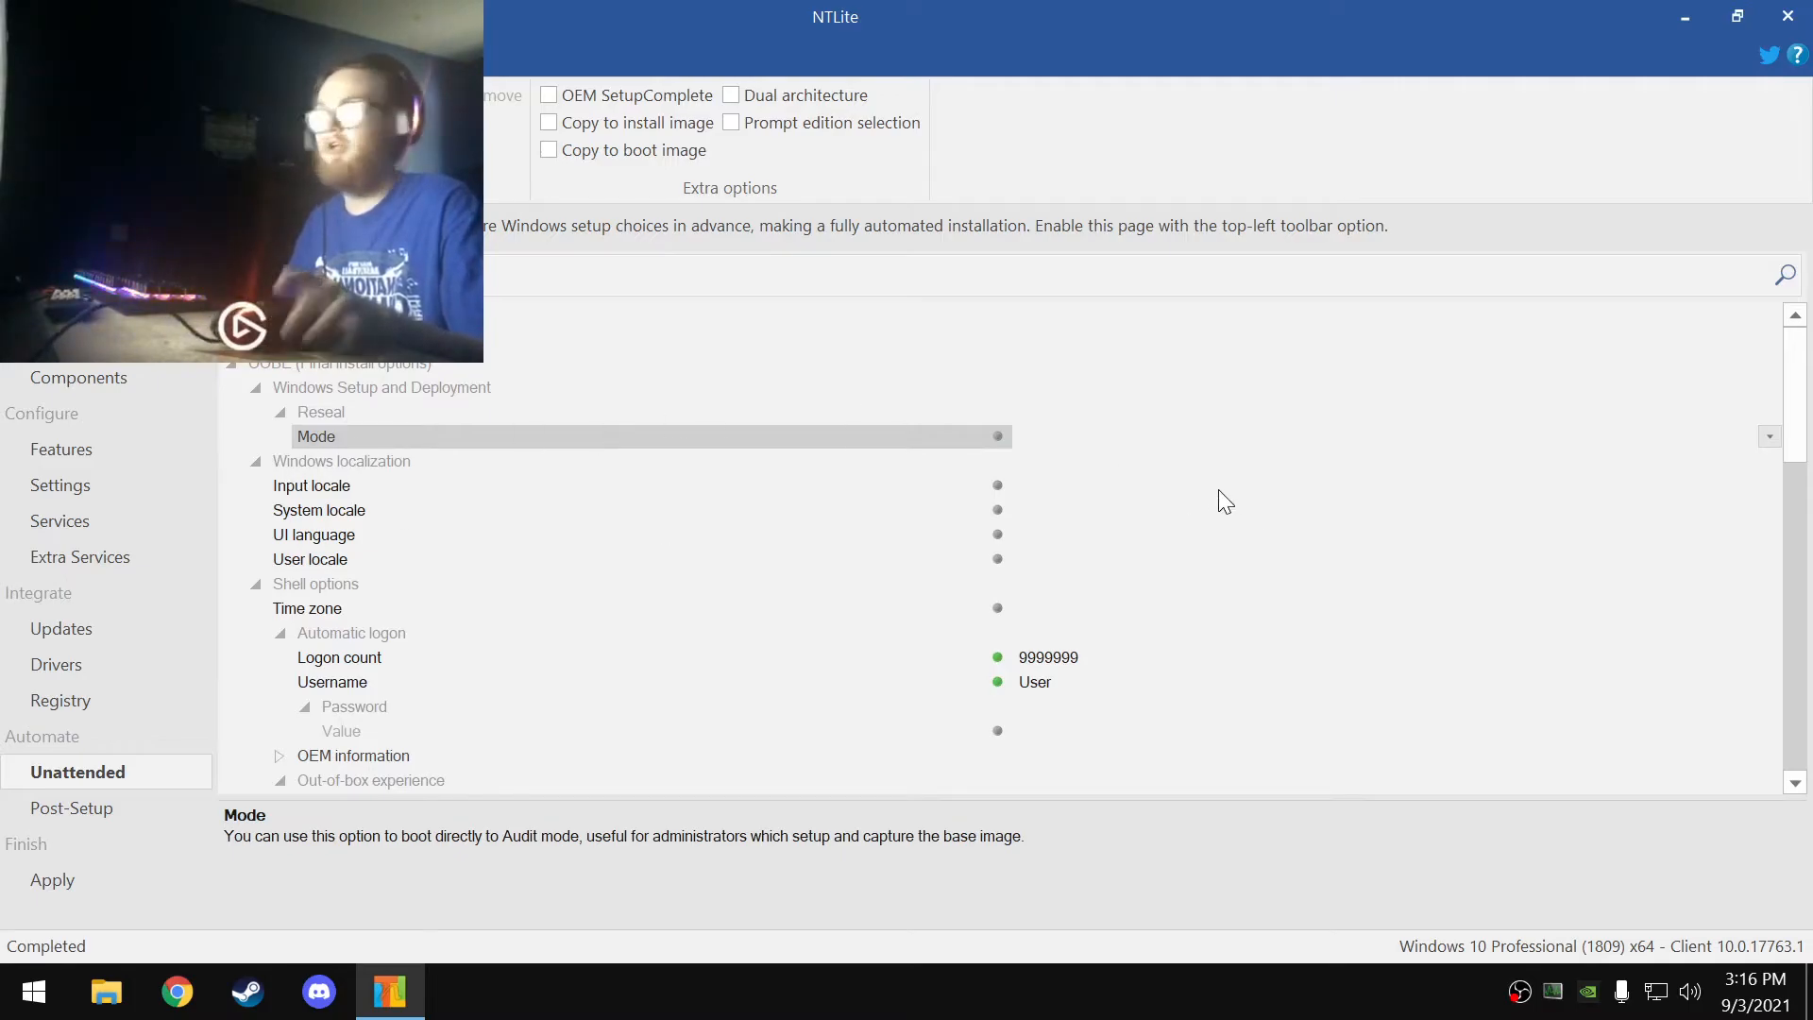
- Review the unattended setup options from the localization settings through the out-of-box experience and computer name, plus the extra options
left_click(318, 491)
scroll(572, 598, "down", 8)
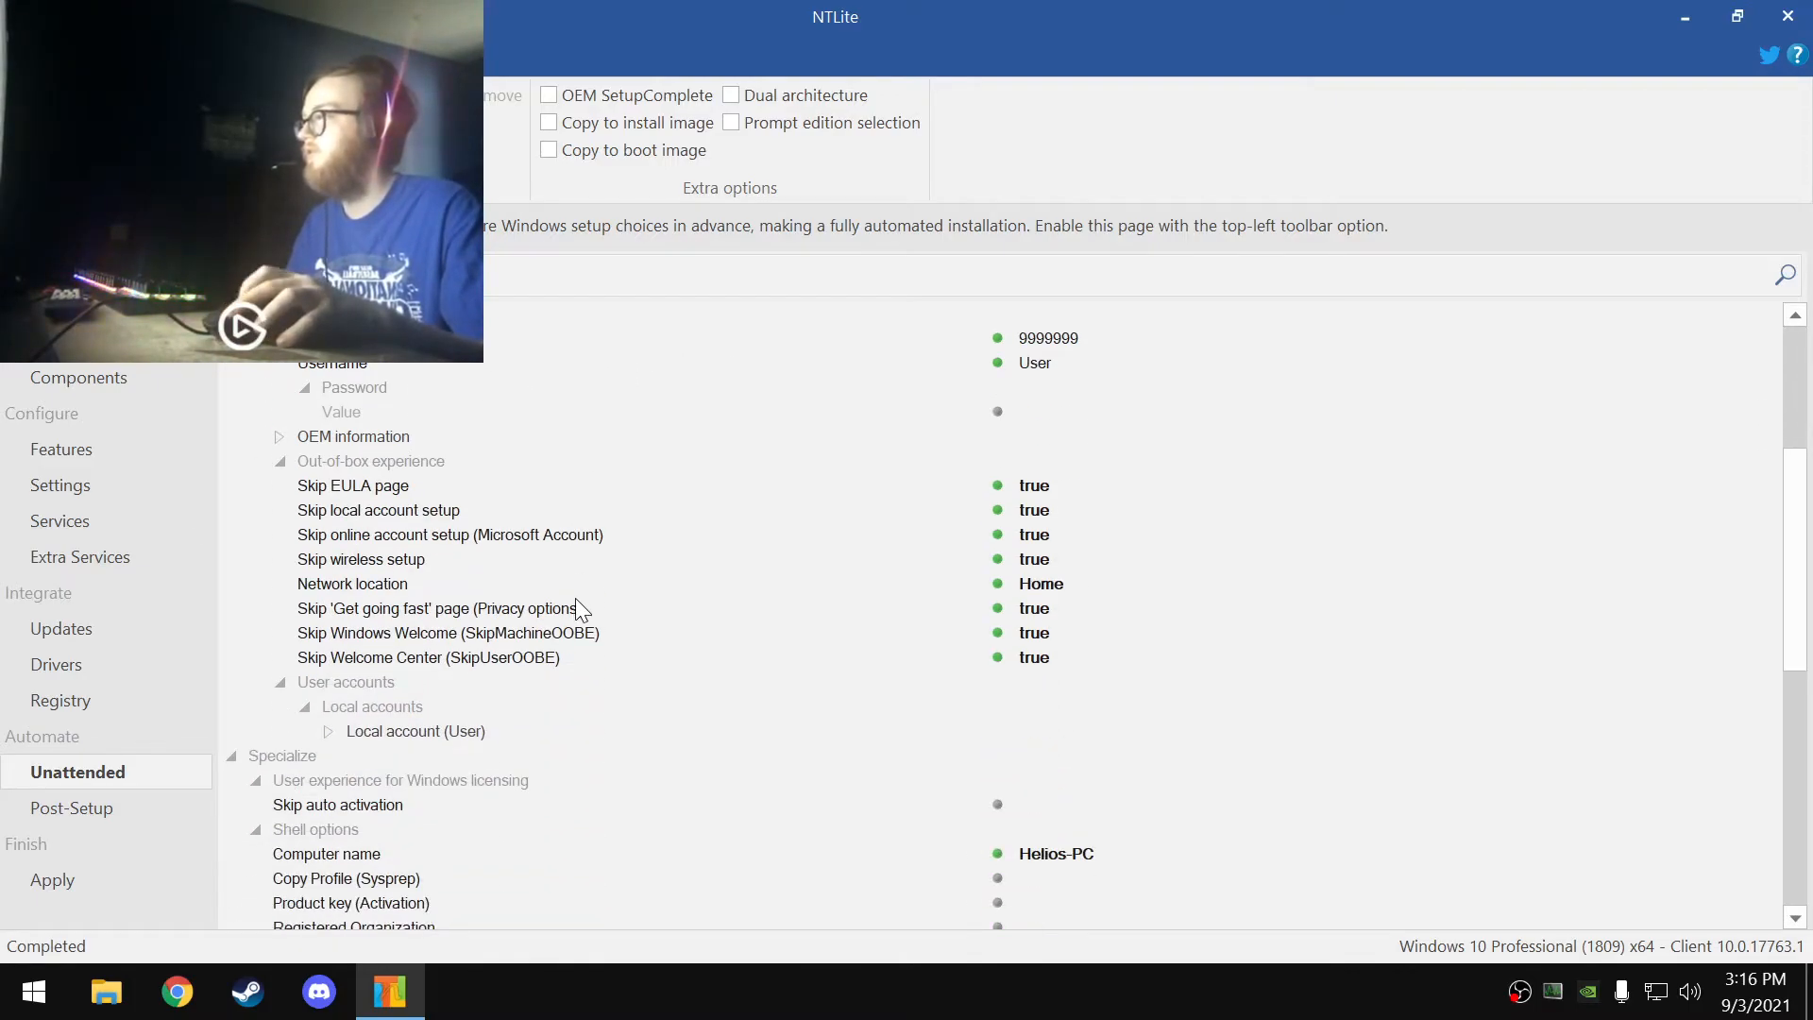
scroll(577, 603, "down", 4)
scroll(586, 632, "up", 2)
scroll(586, 640, "up", 9)
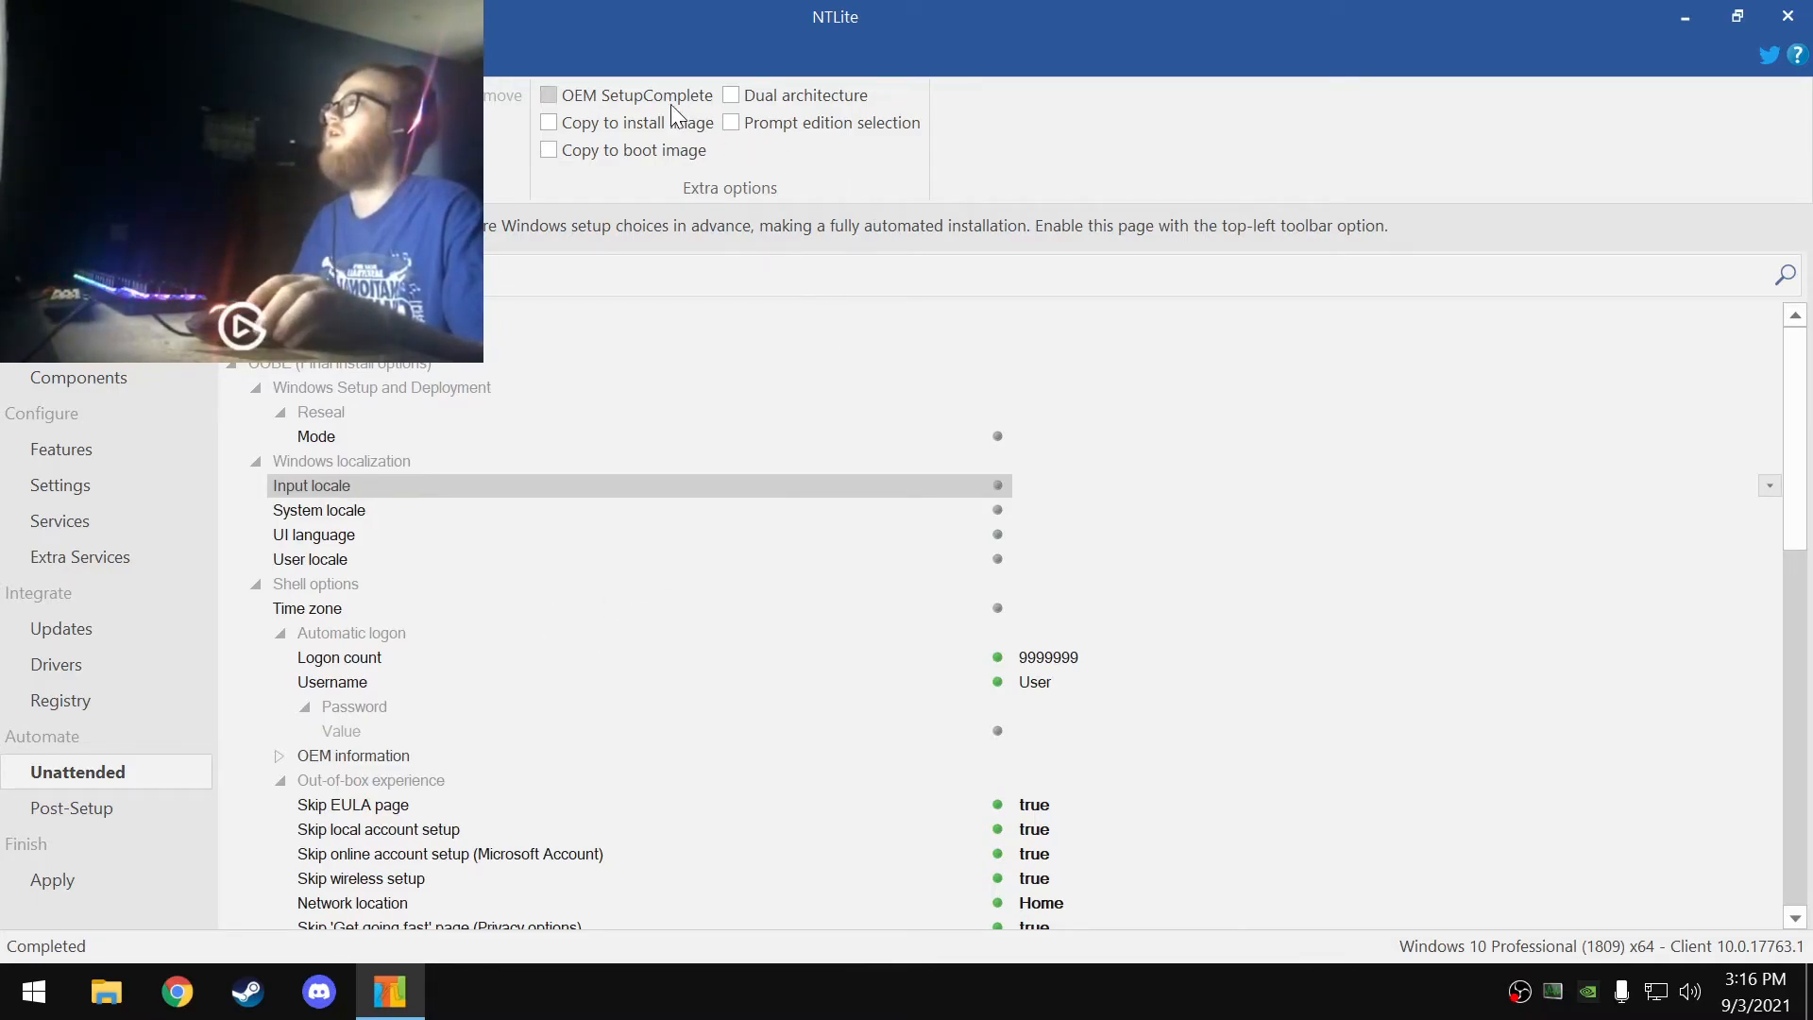
mouse_move(609, 101)
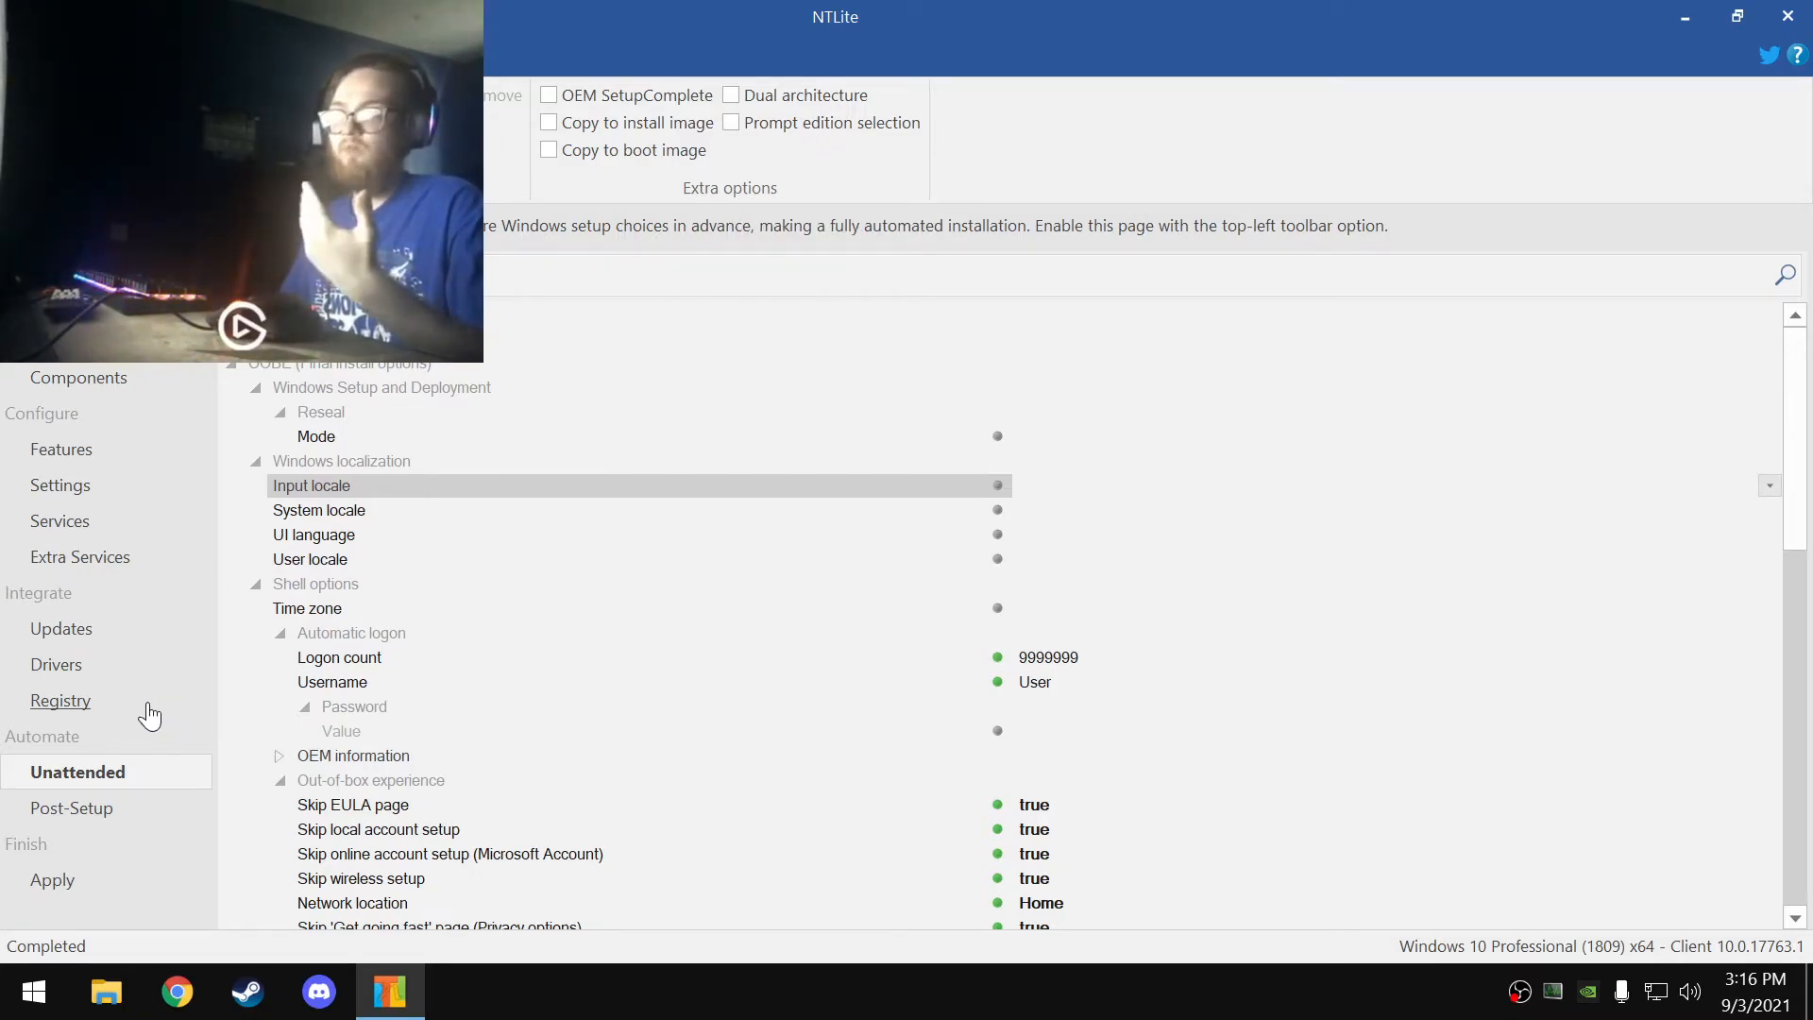
- Add a command with the parameters /hibernate off to the machine post-setup execution queue
left_click(64, 823)
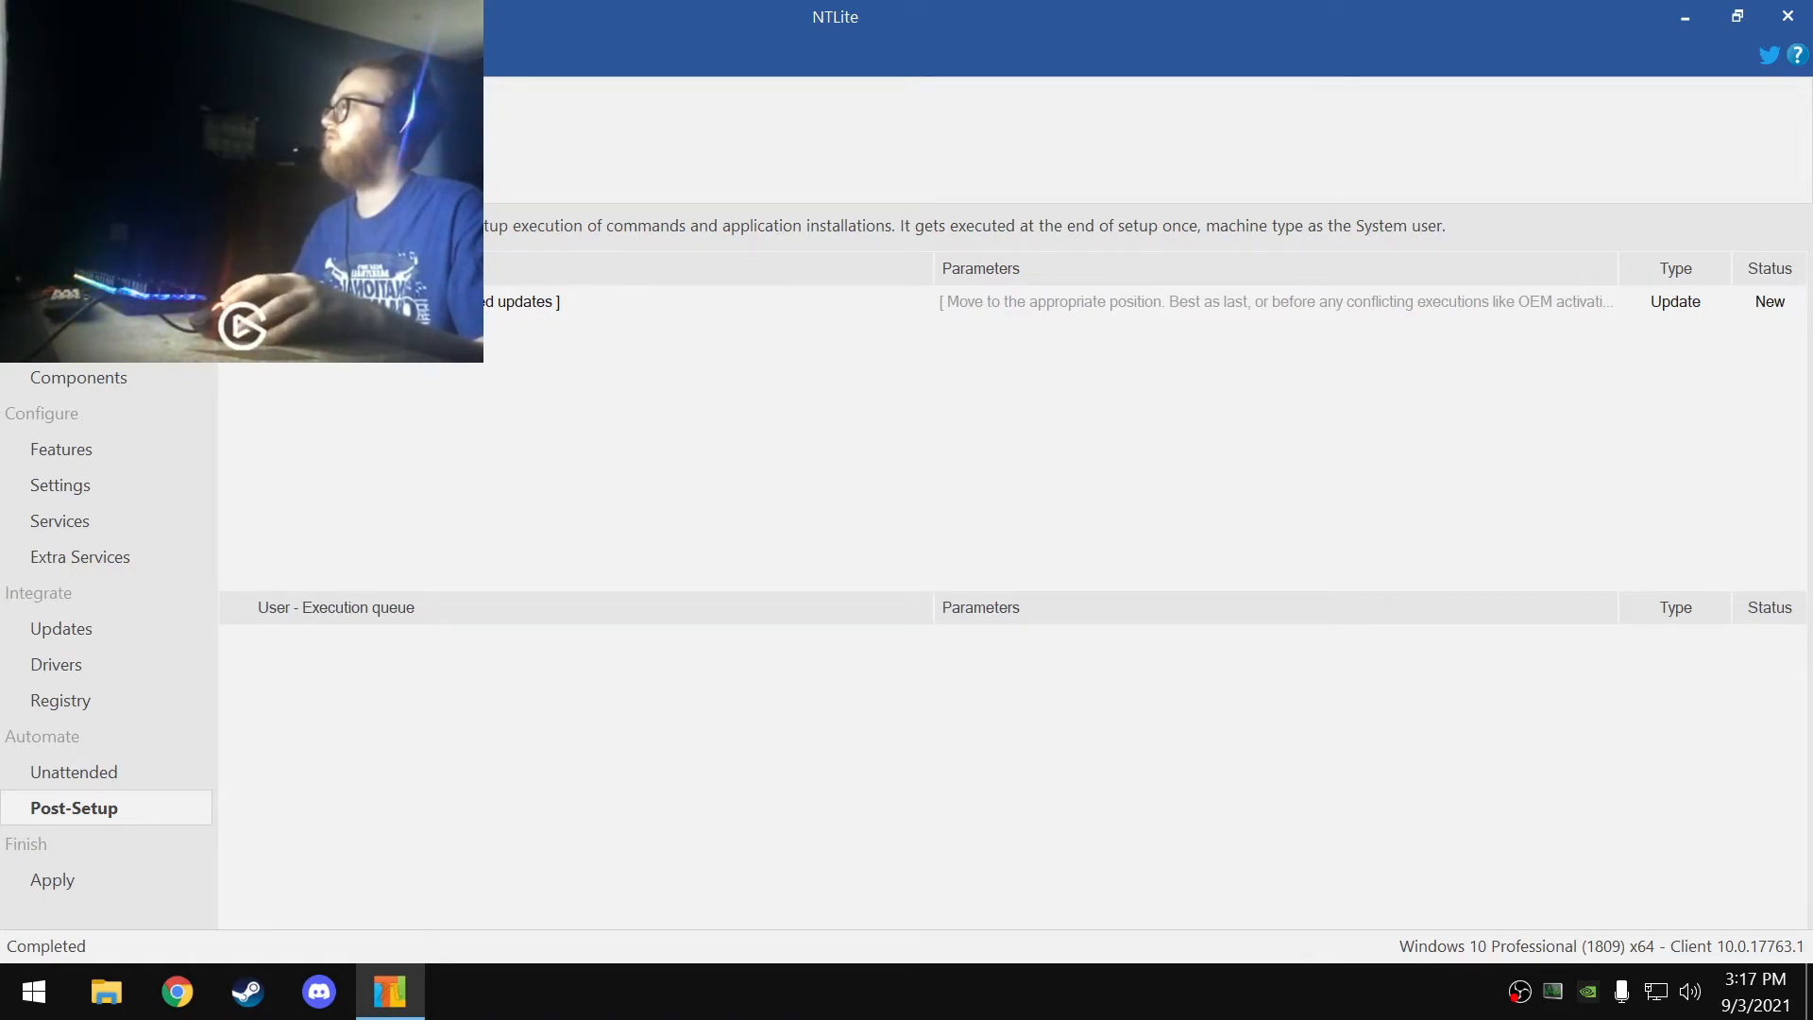
left_click(491, 504)
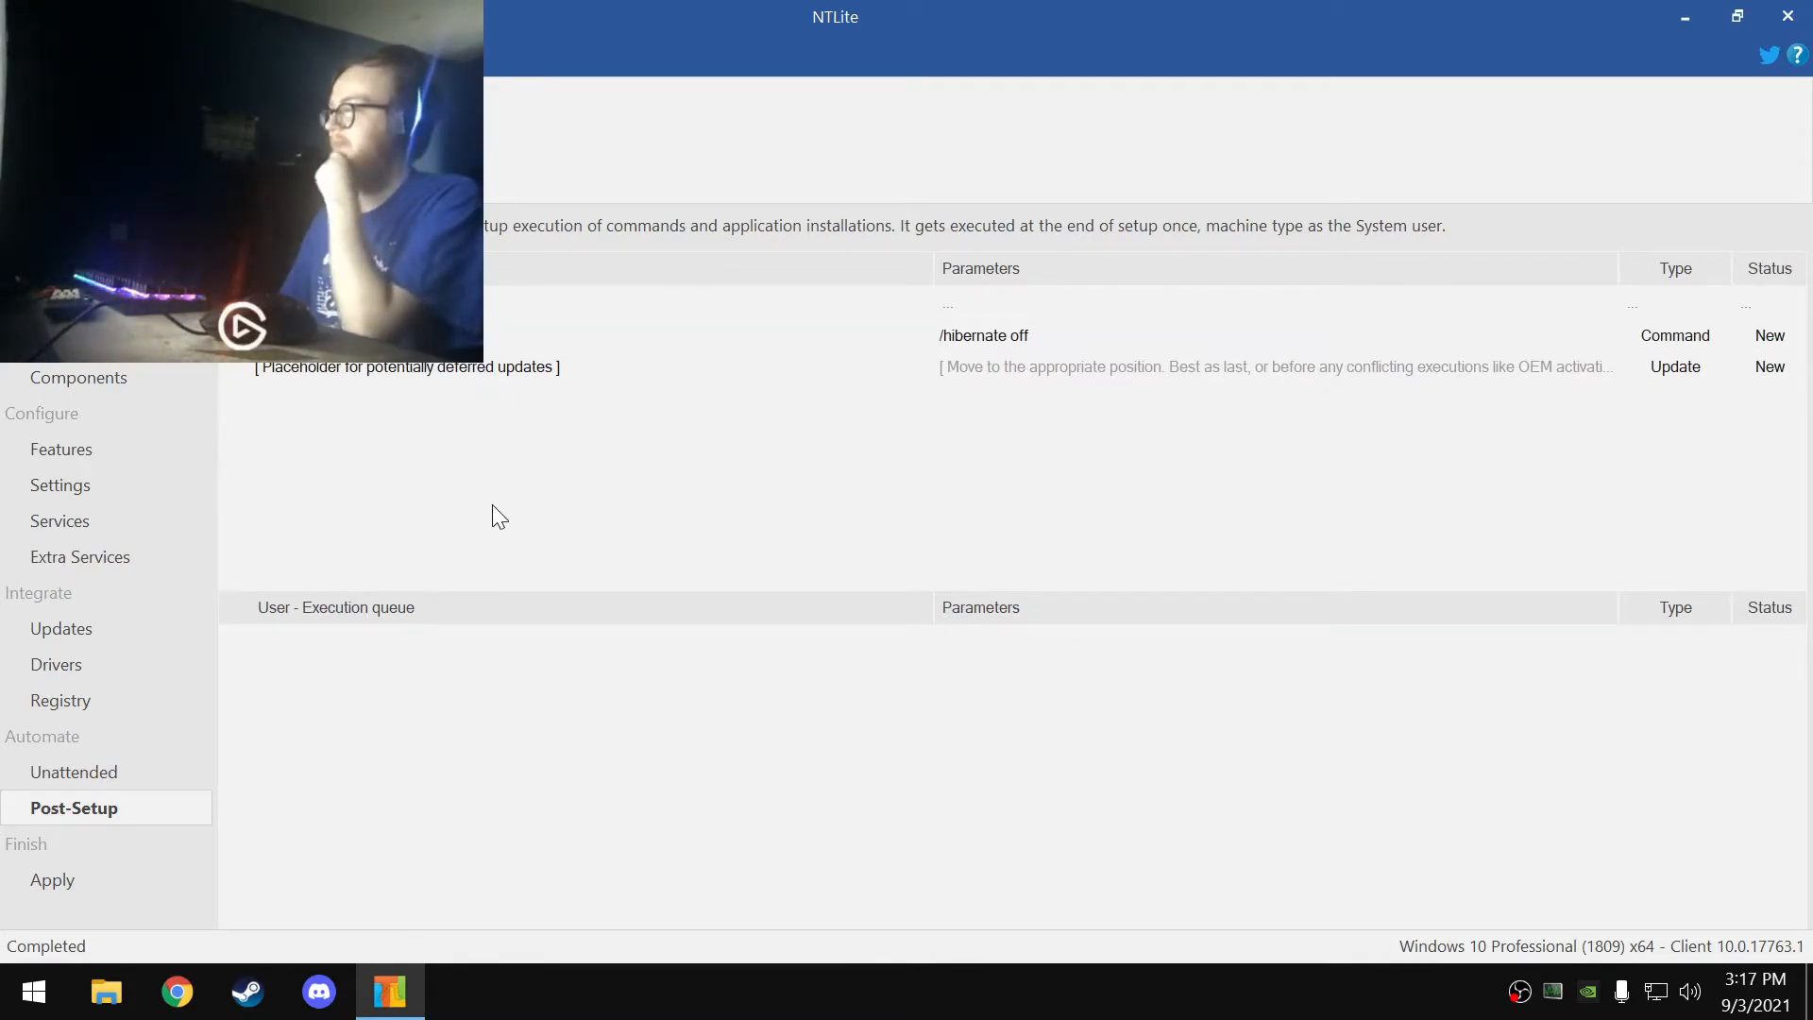
- Choose to save the image and trim editions, checking the pending tasks, the nonessential editions and the image format choices
left_click(53, 881)
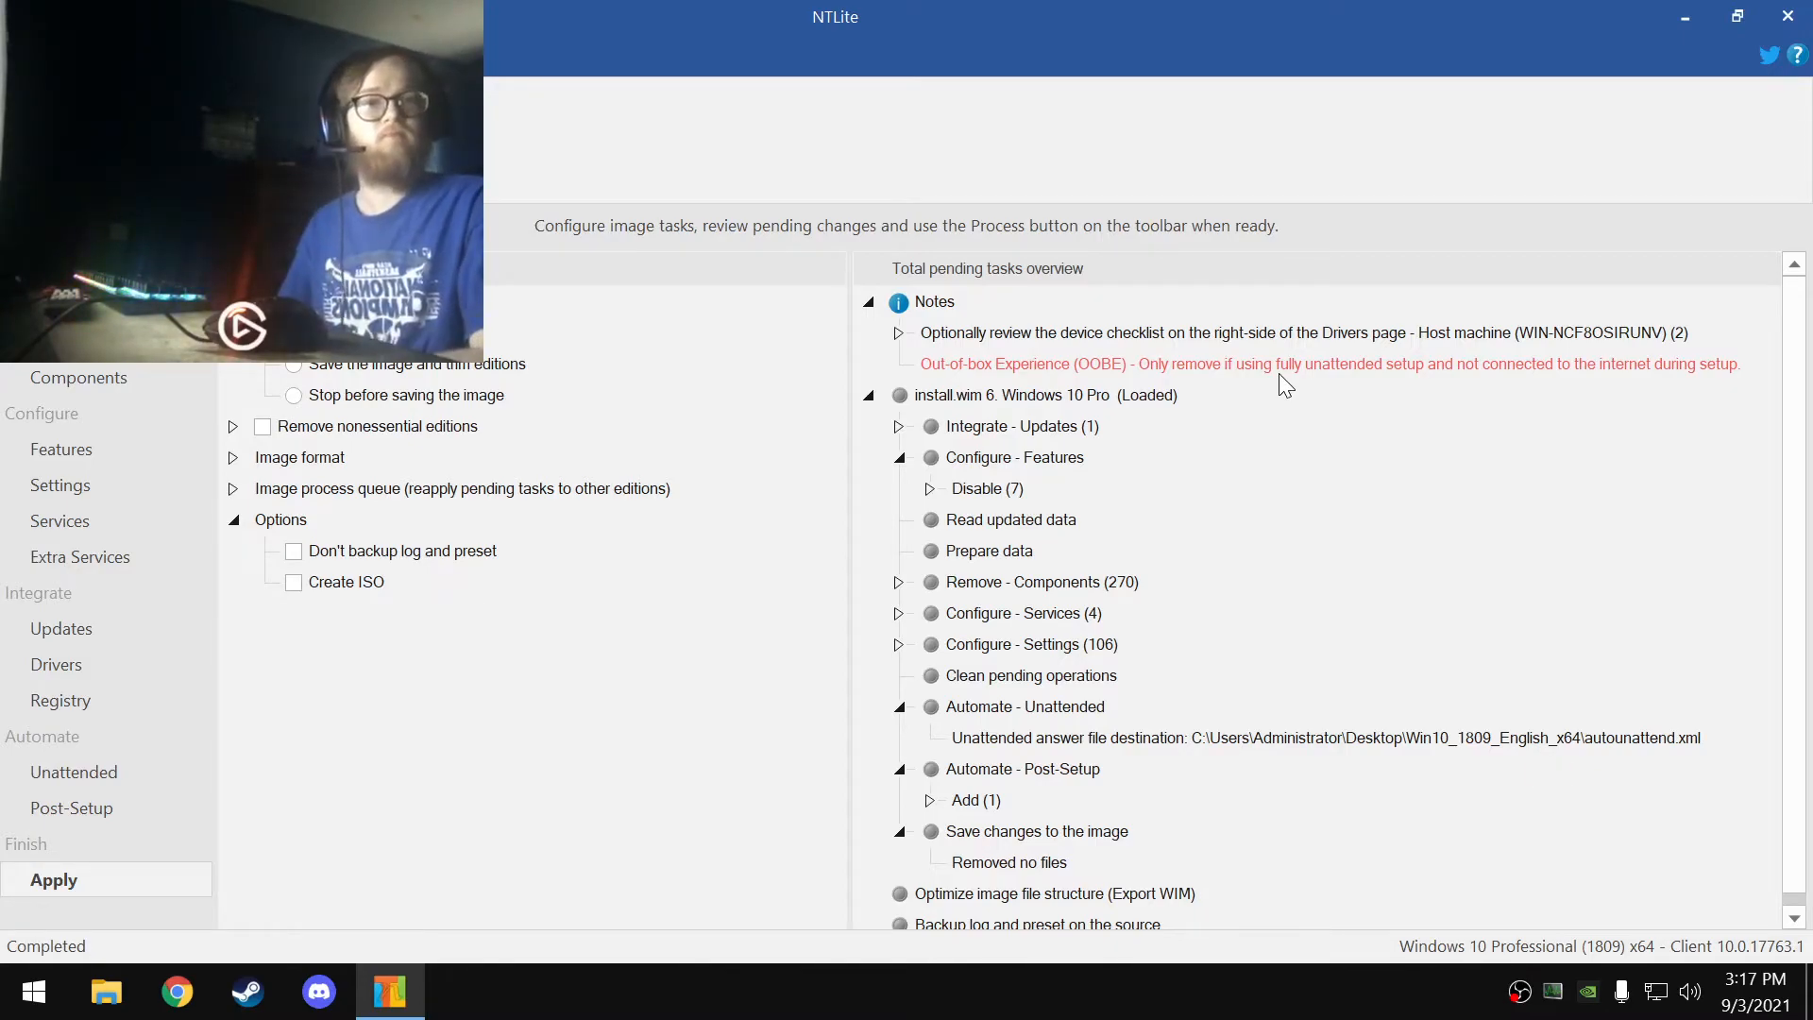
scroll(1078, 503, "down", 1)
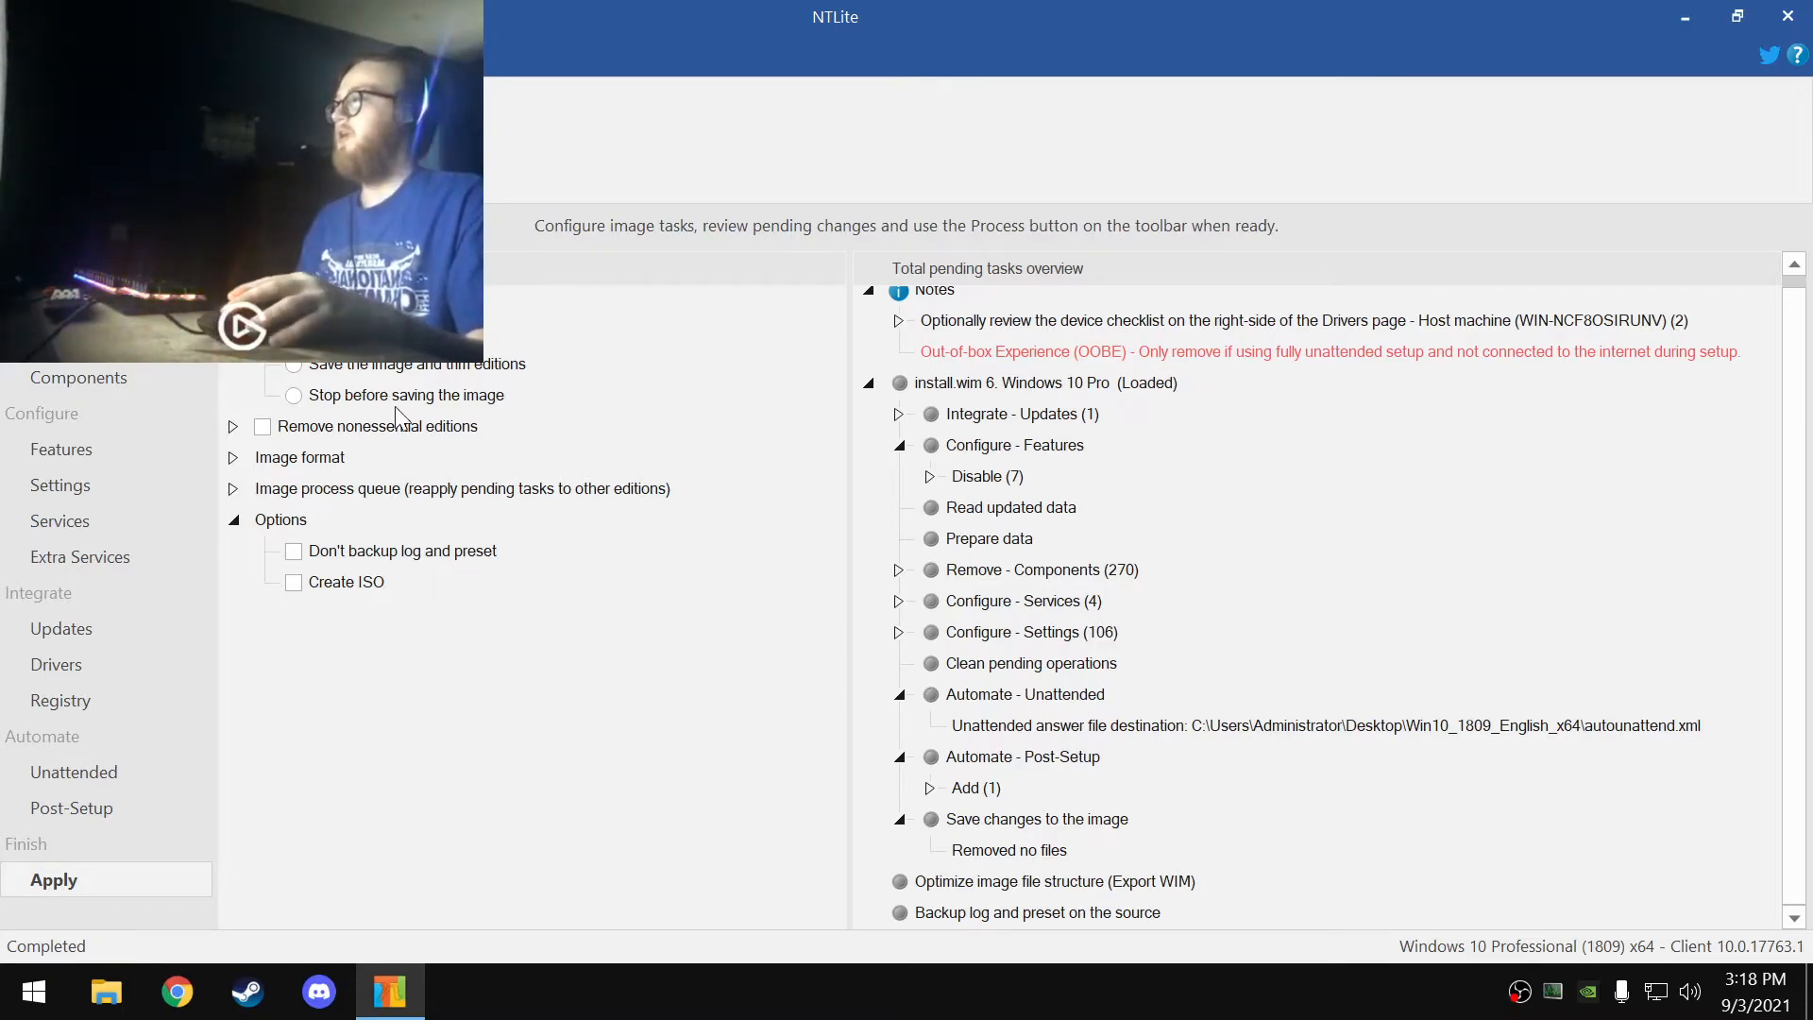
left_click(665, 373)
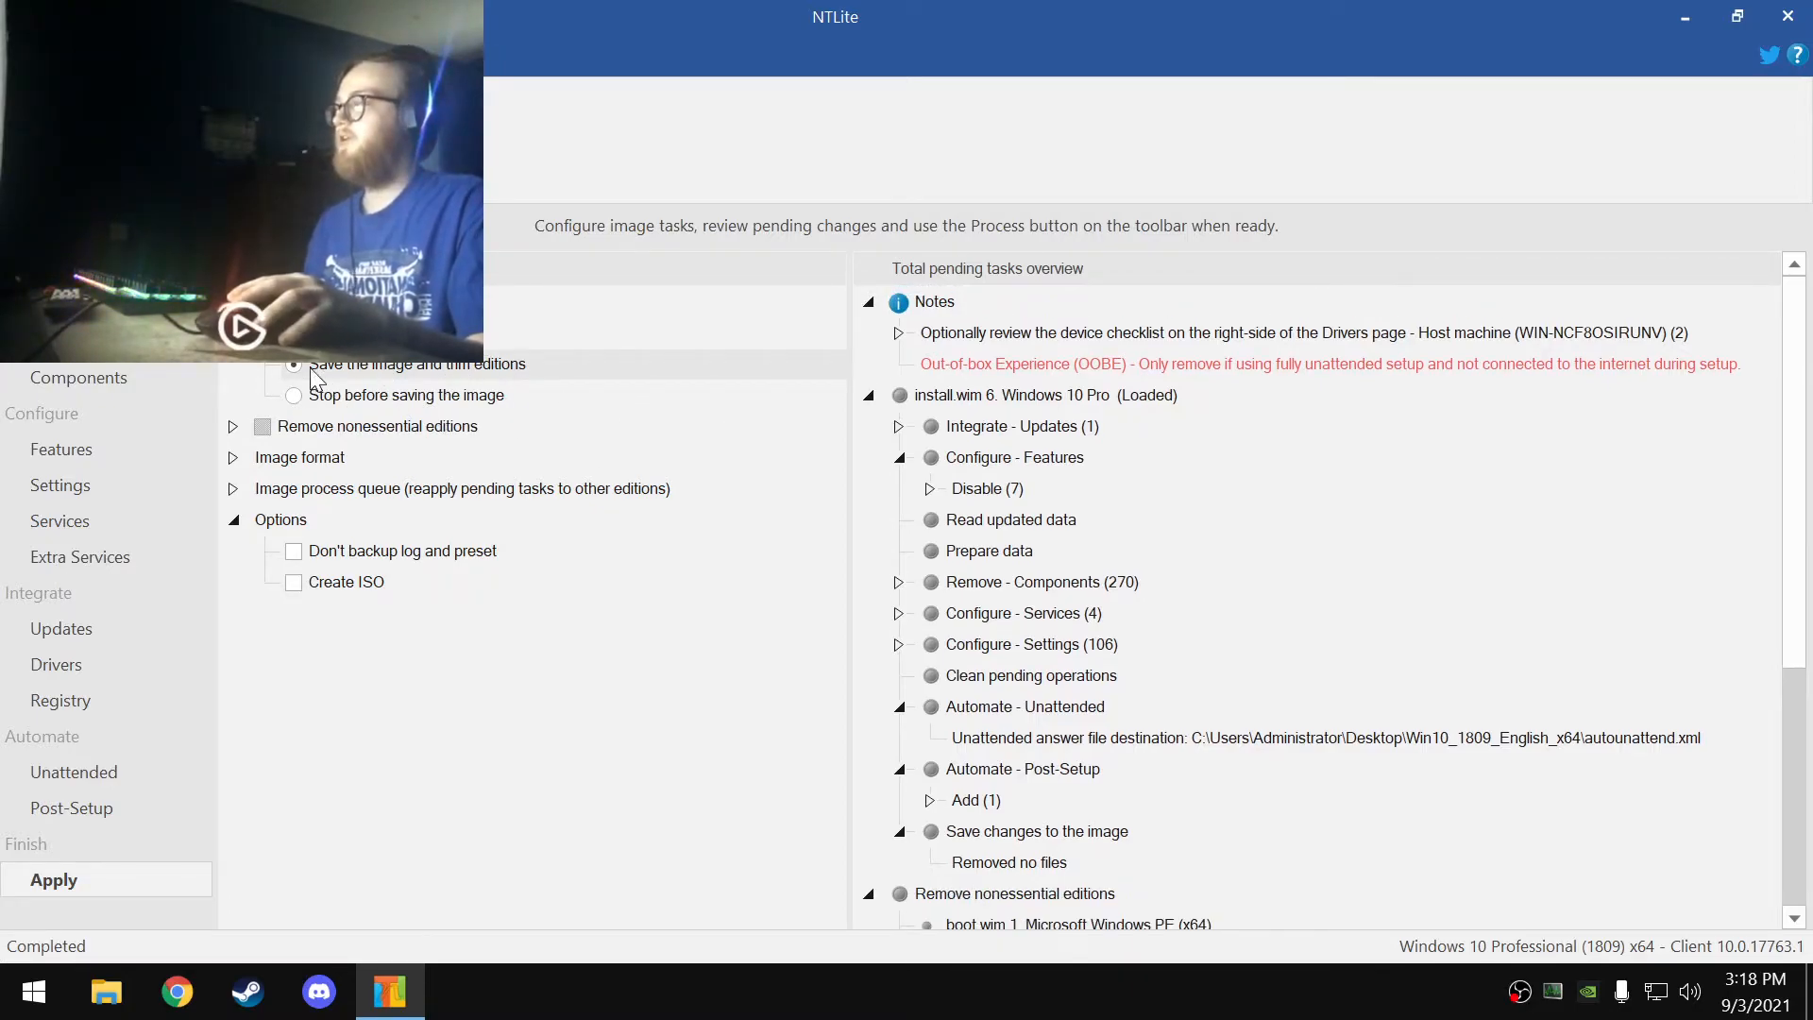
left_click(234, 425)
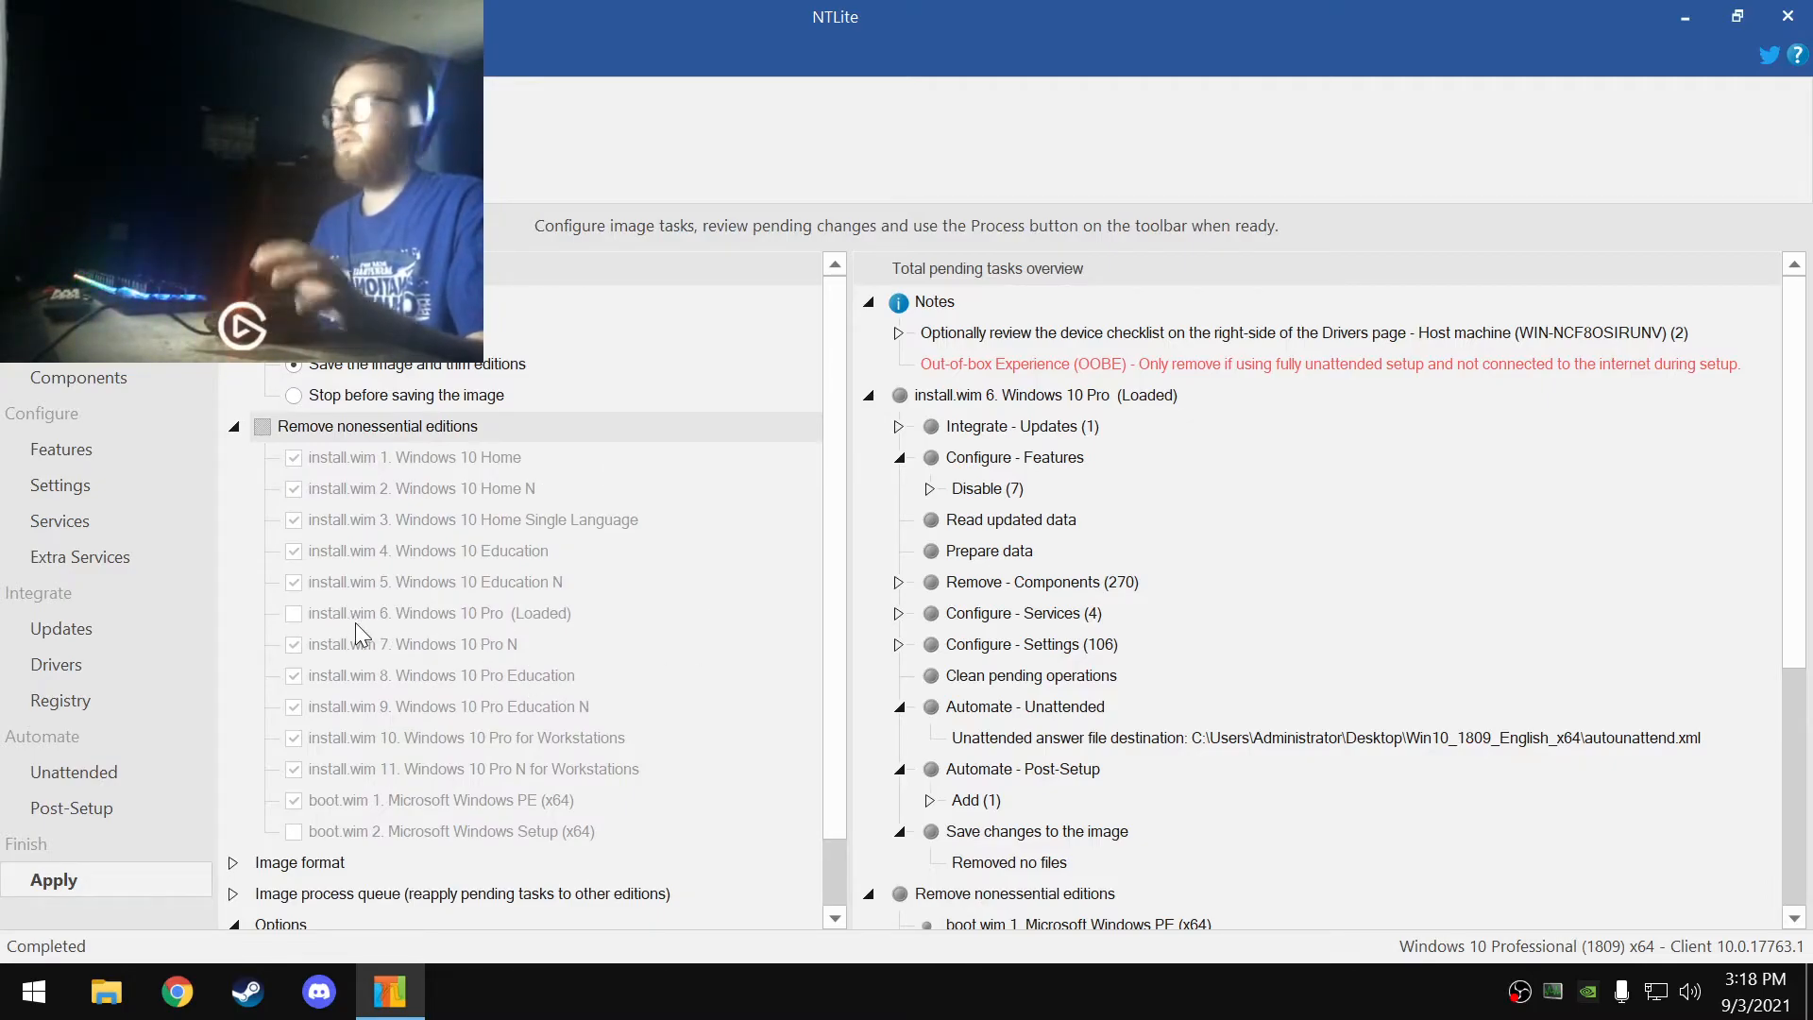
scroll(359, 526, "down", 1)
left_click(232, 782)
scroll(566, 783, "down", 1)
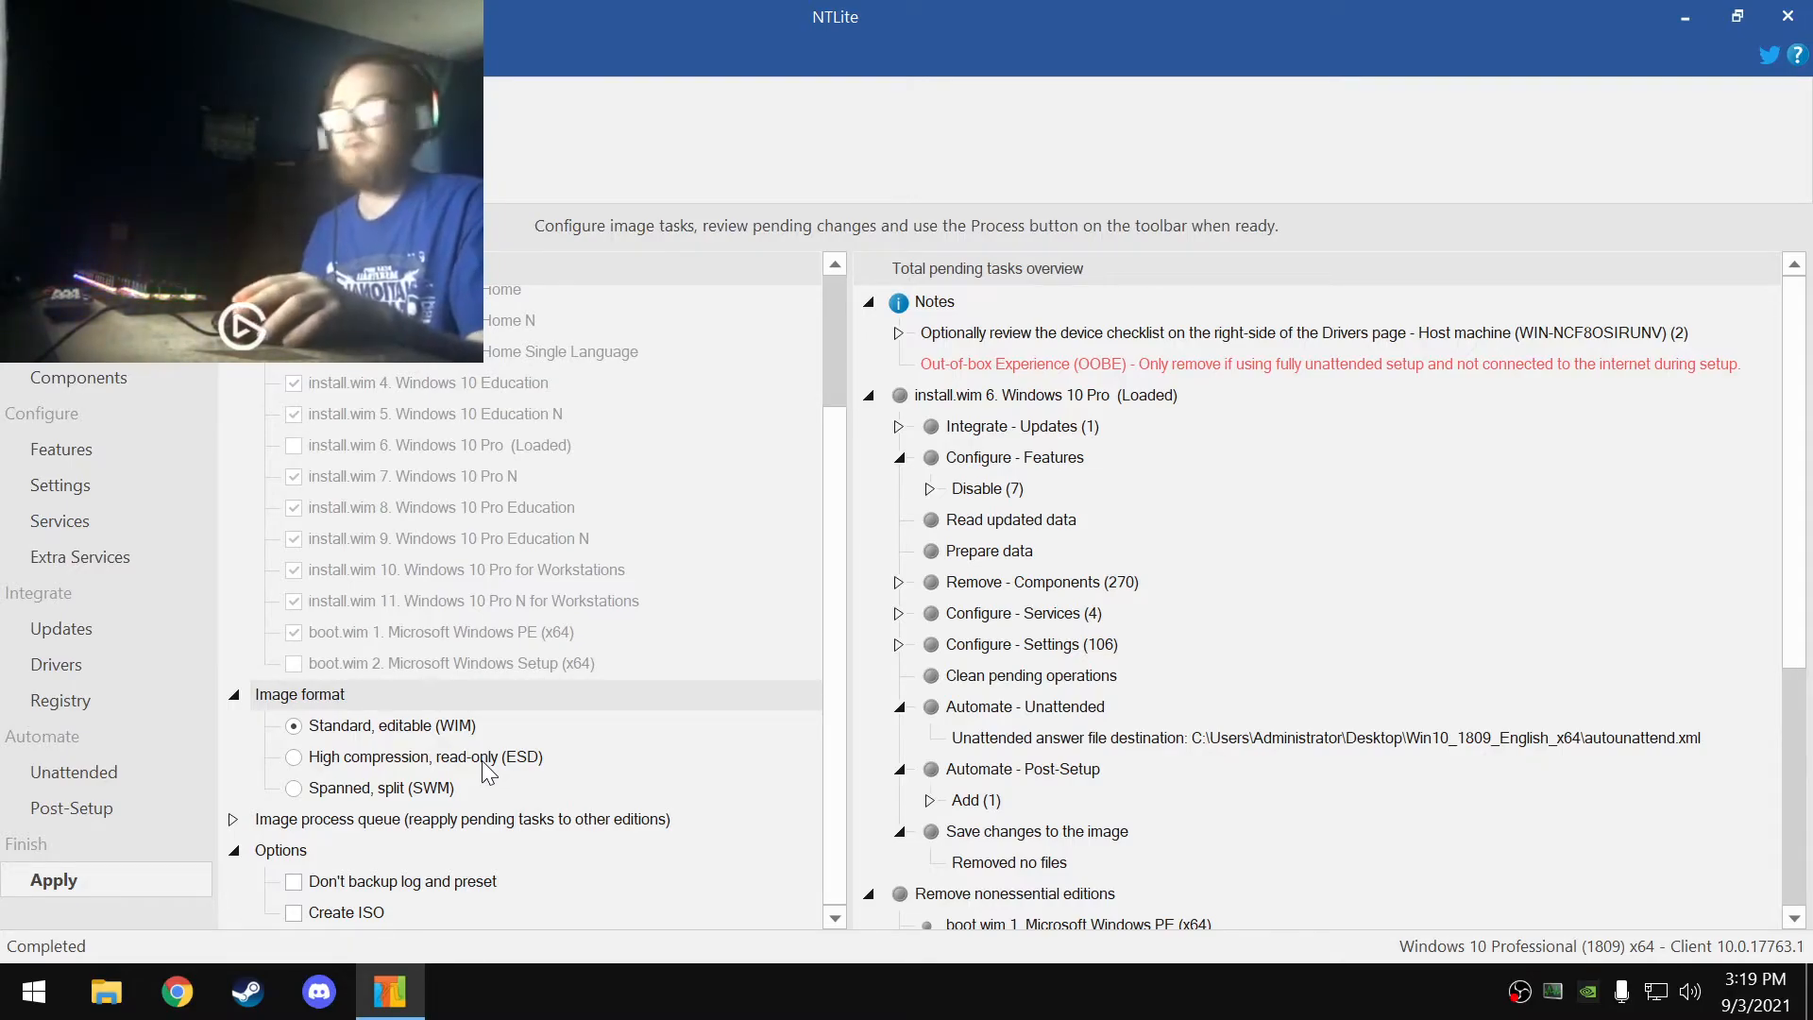
- Enable ISO creation and save the ISO to the Desktop as Helios_Potato_1809.iso
left_click(293, 912)
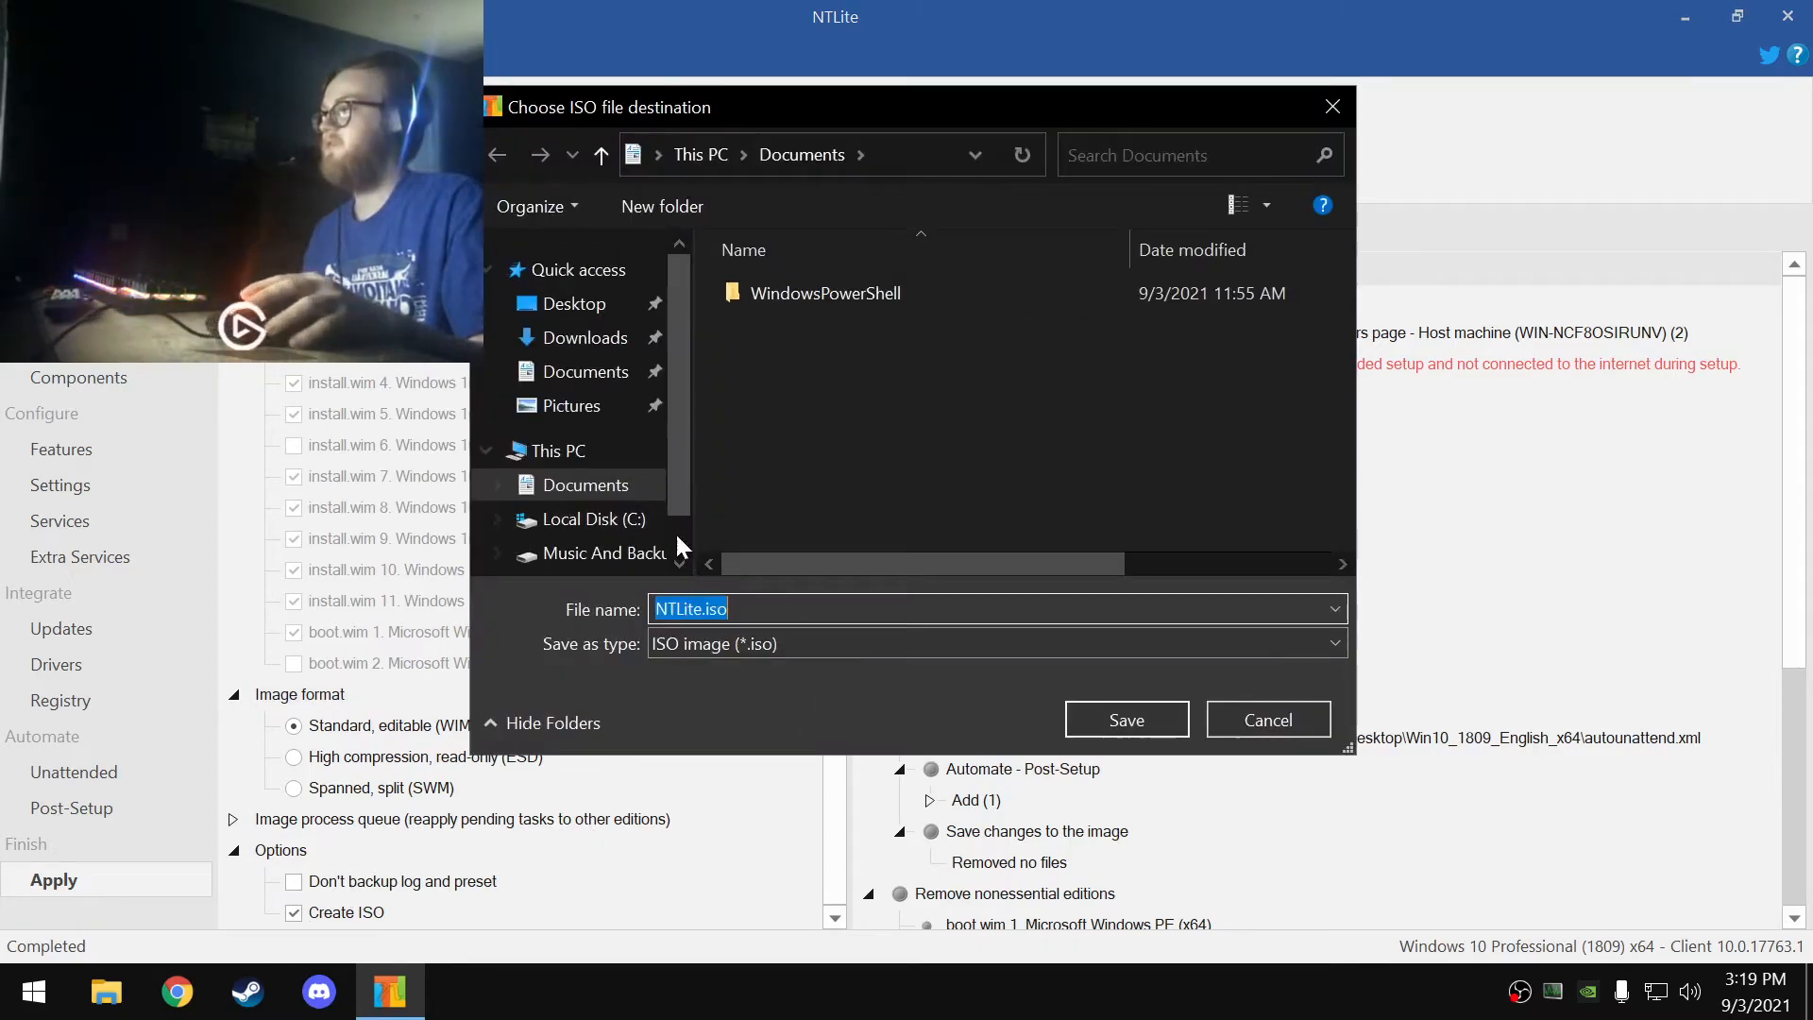
left_click(567, 303)
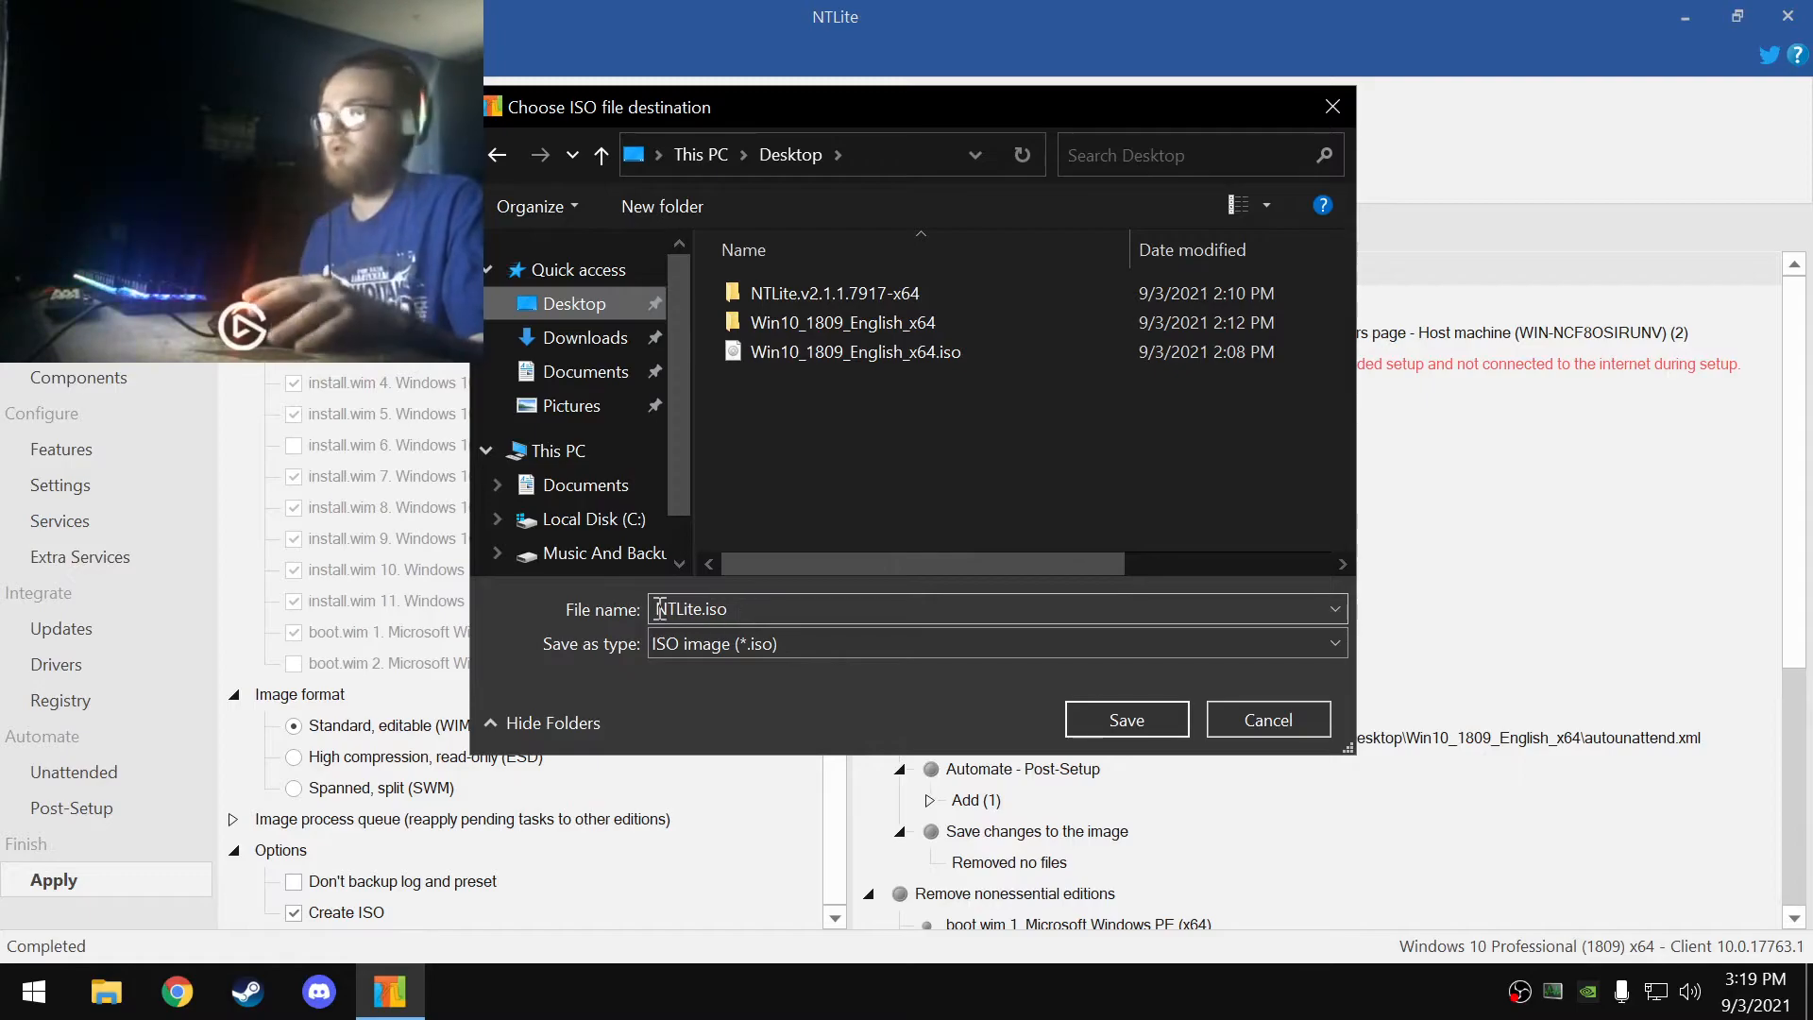
double_click(704, 607)
left_click(699, 608)
left_click_drag(699, 607, 656, 605)
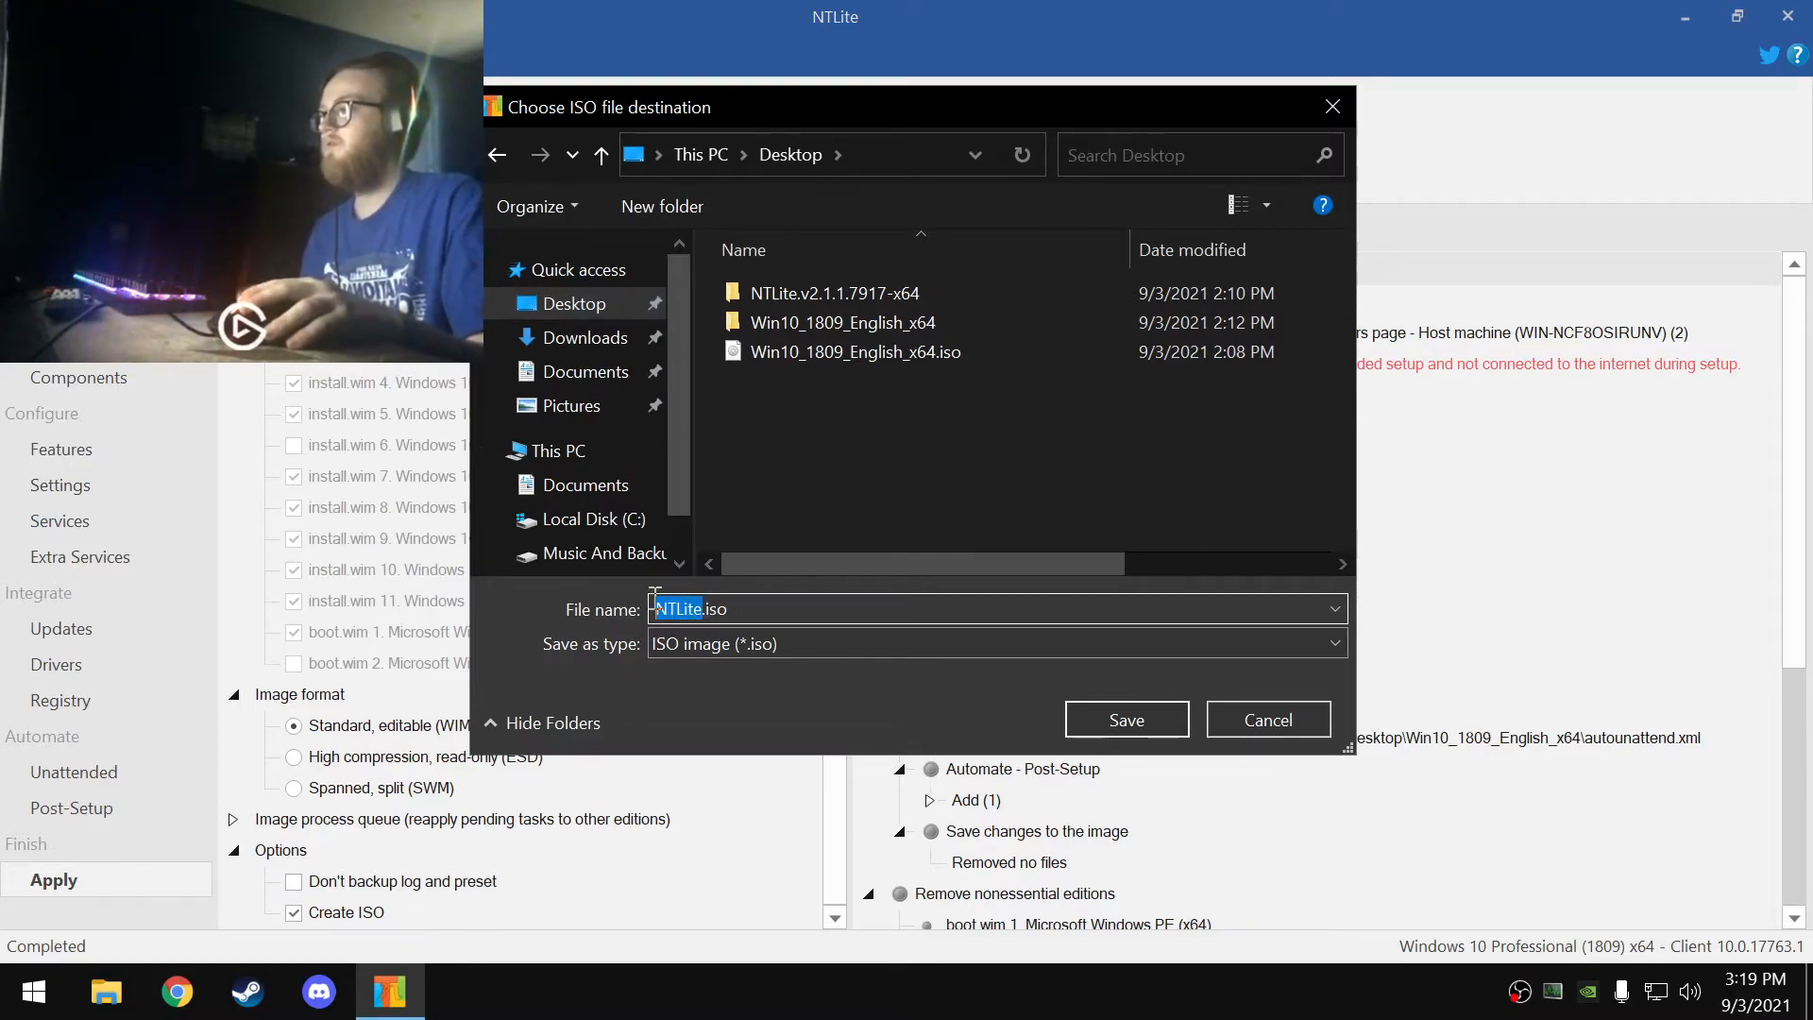
type("Helios")
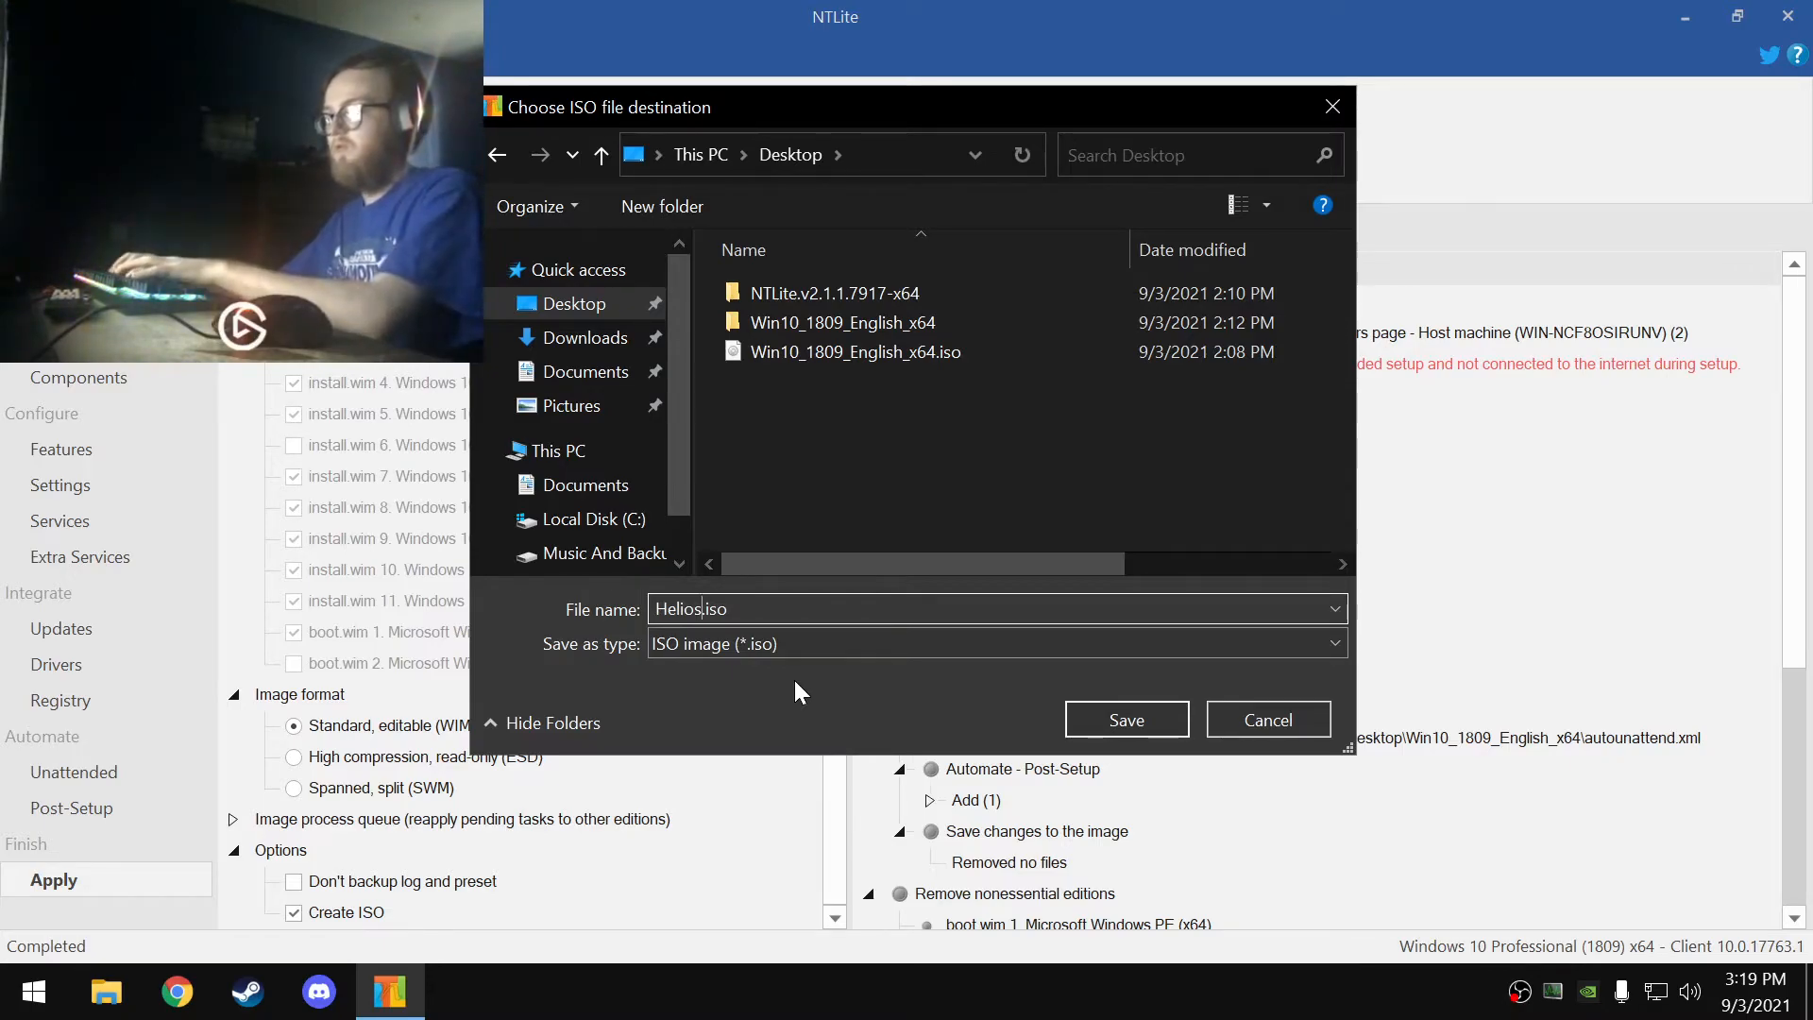
type("_Potato")
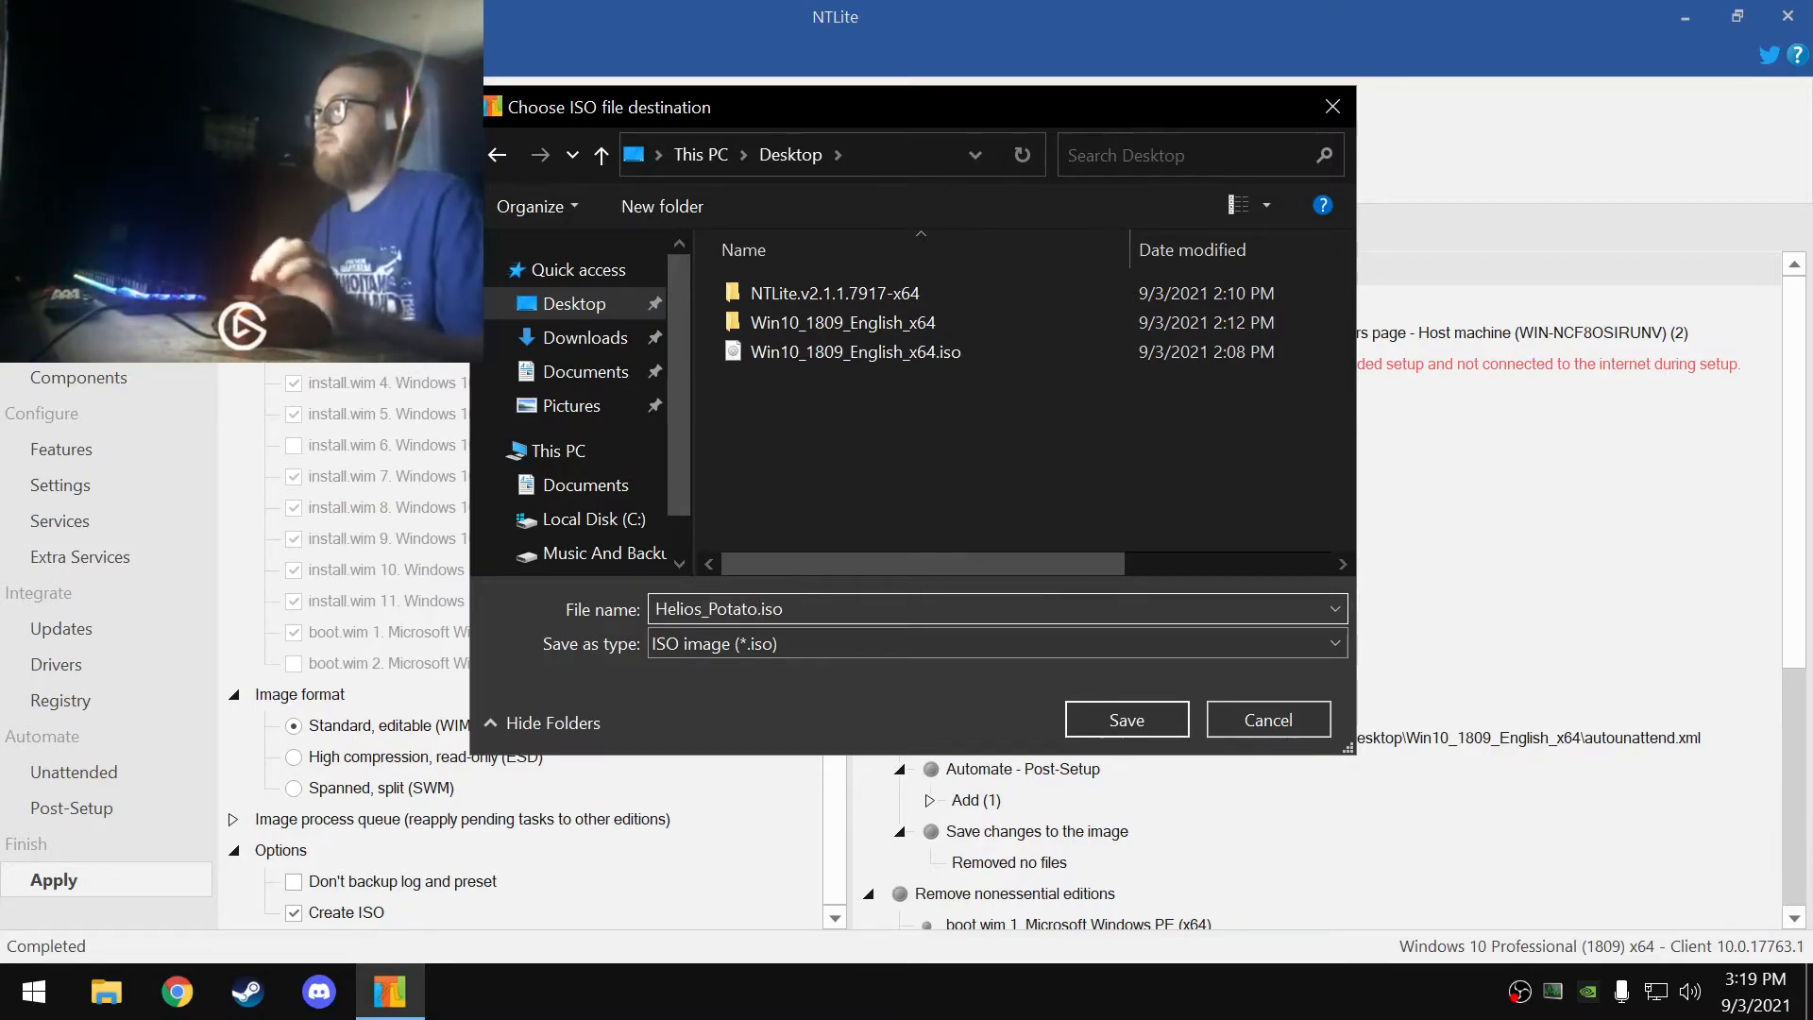
type("_Edition")
key("BackSpace")
key("BackSpace")
key("BackSpace")
key("BackSpace")
key("BackSpace")
key("BackSpace")
key("BackSpace")
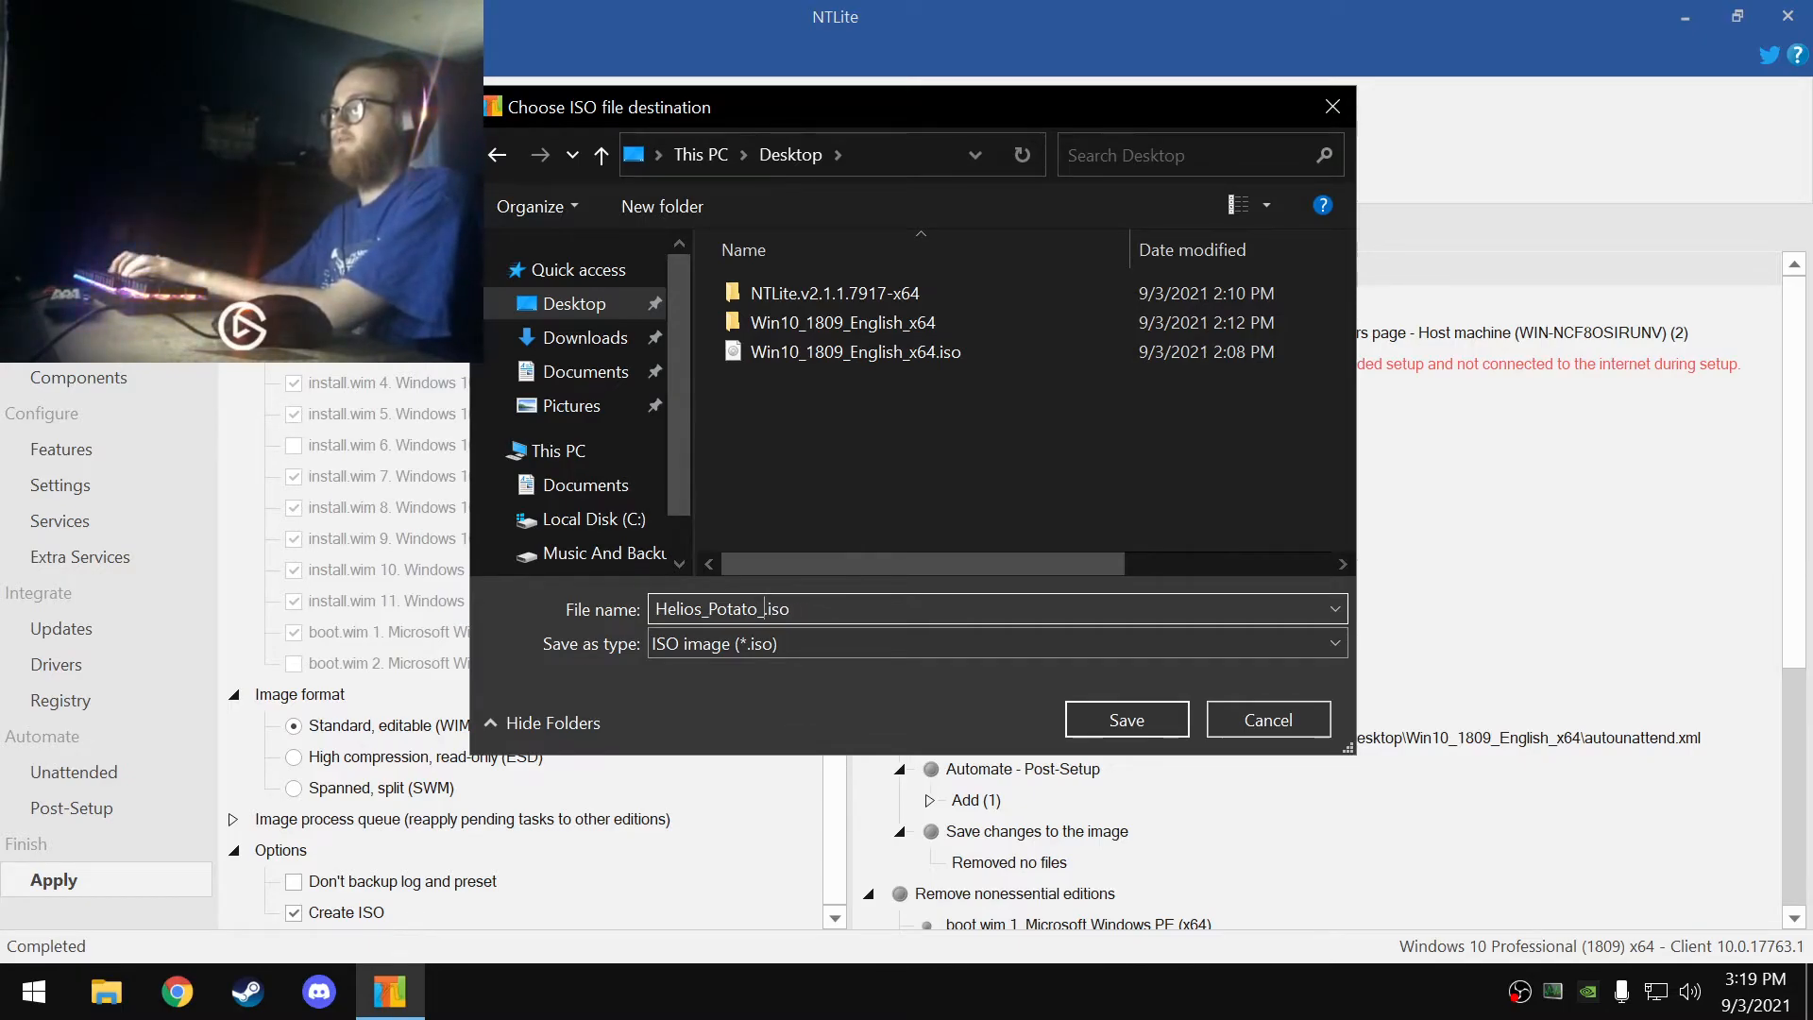
type("108")
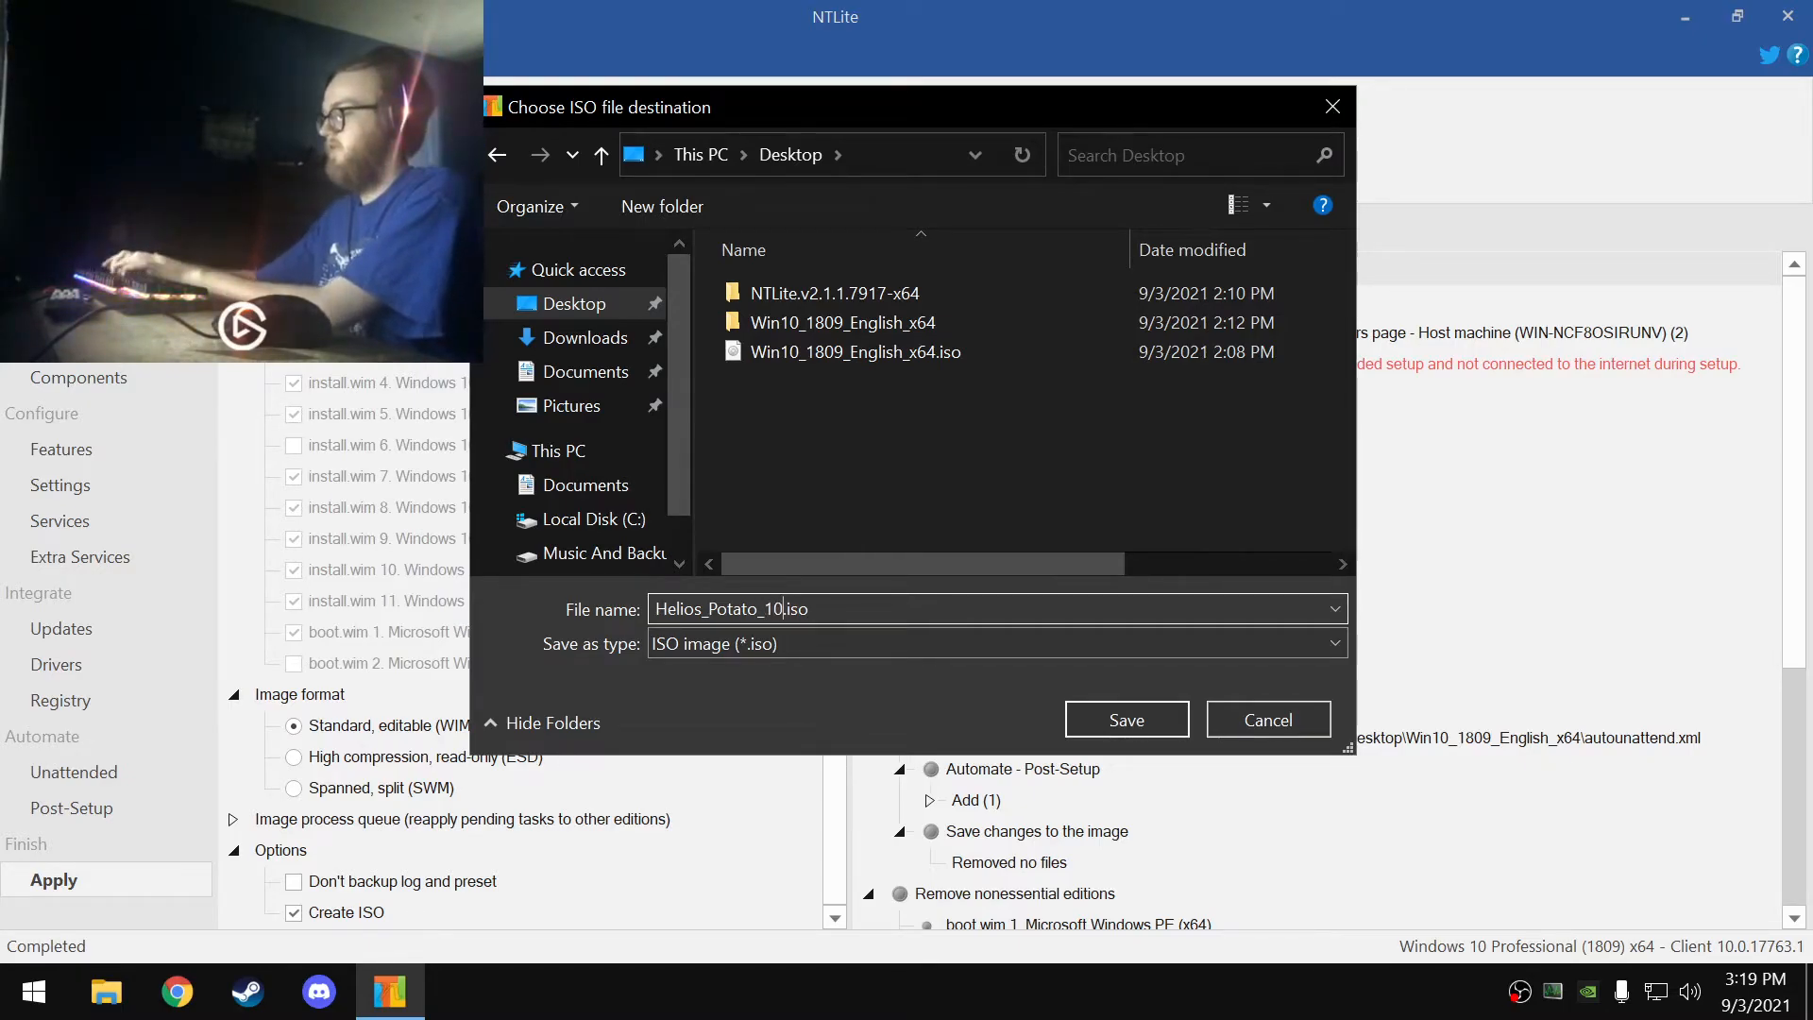
key("BackSpace")
key("BackSpace")
type("809")
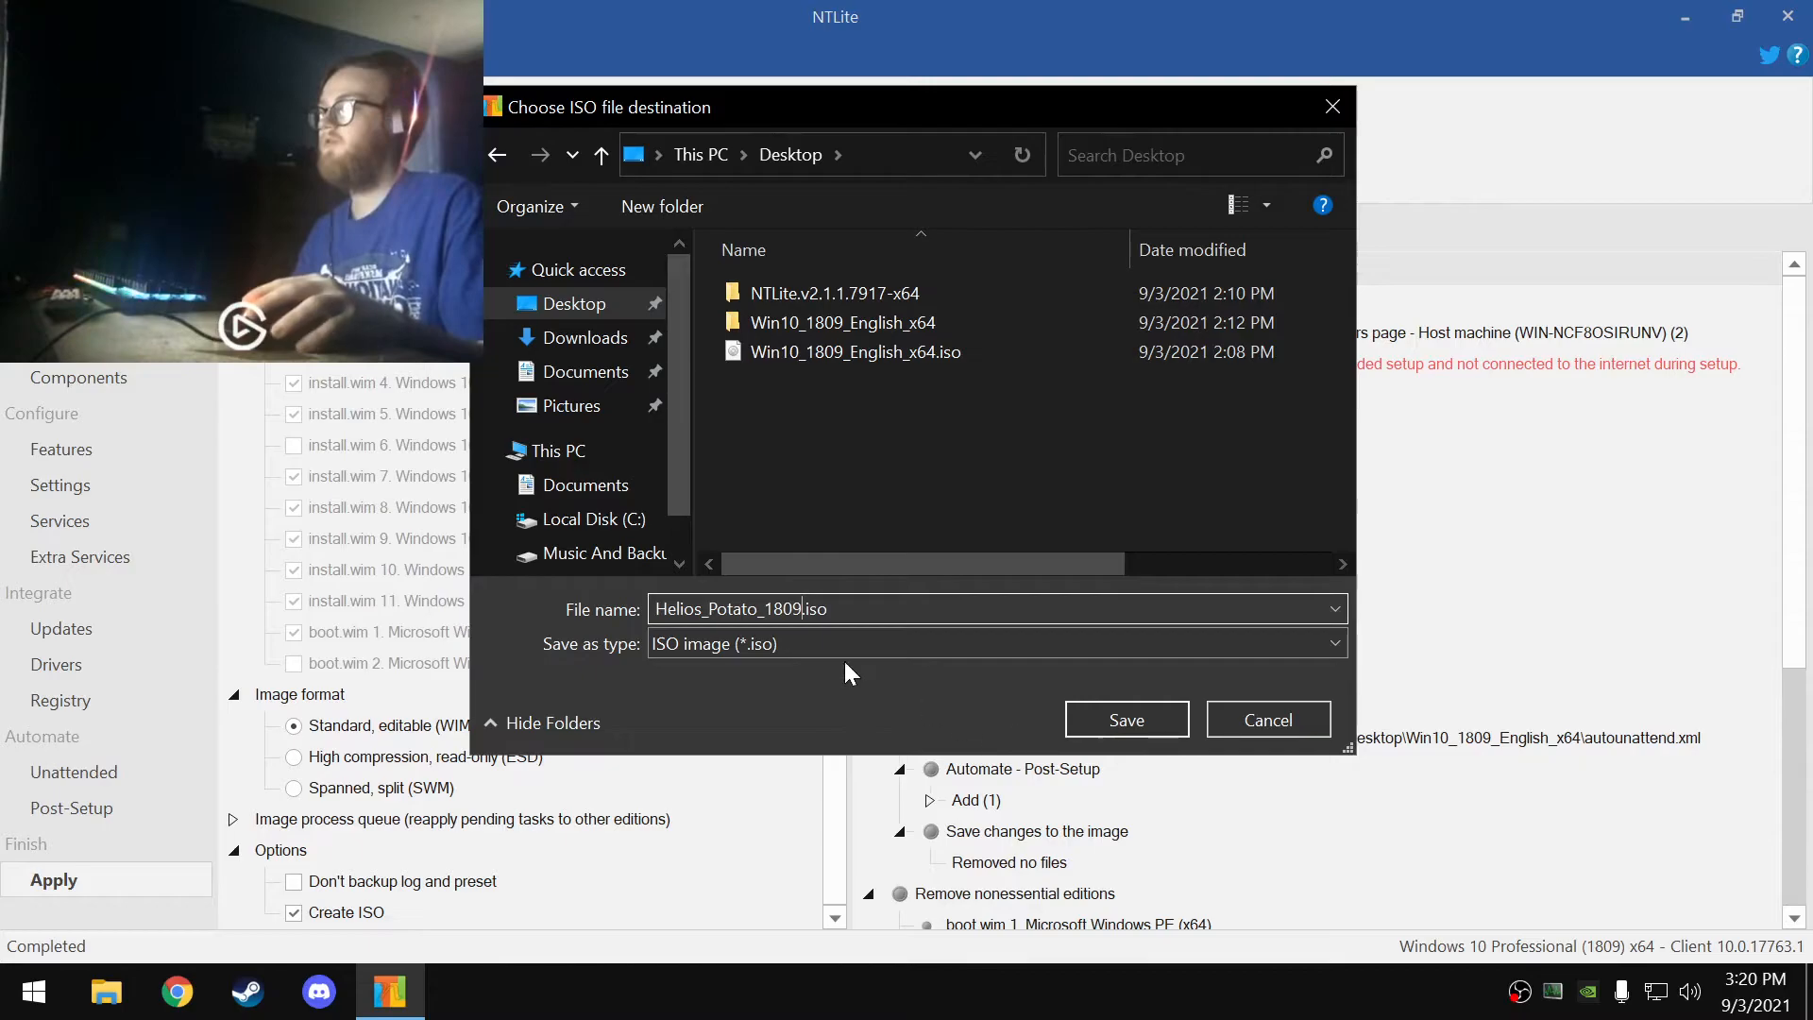
left_click(1129, 713)
- Label the ISO image Helios and review the pending tasks overview
type("Helios")
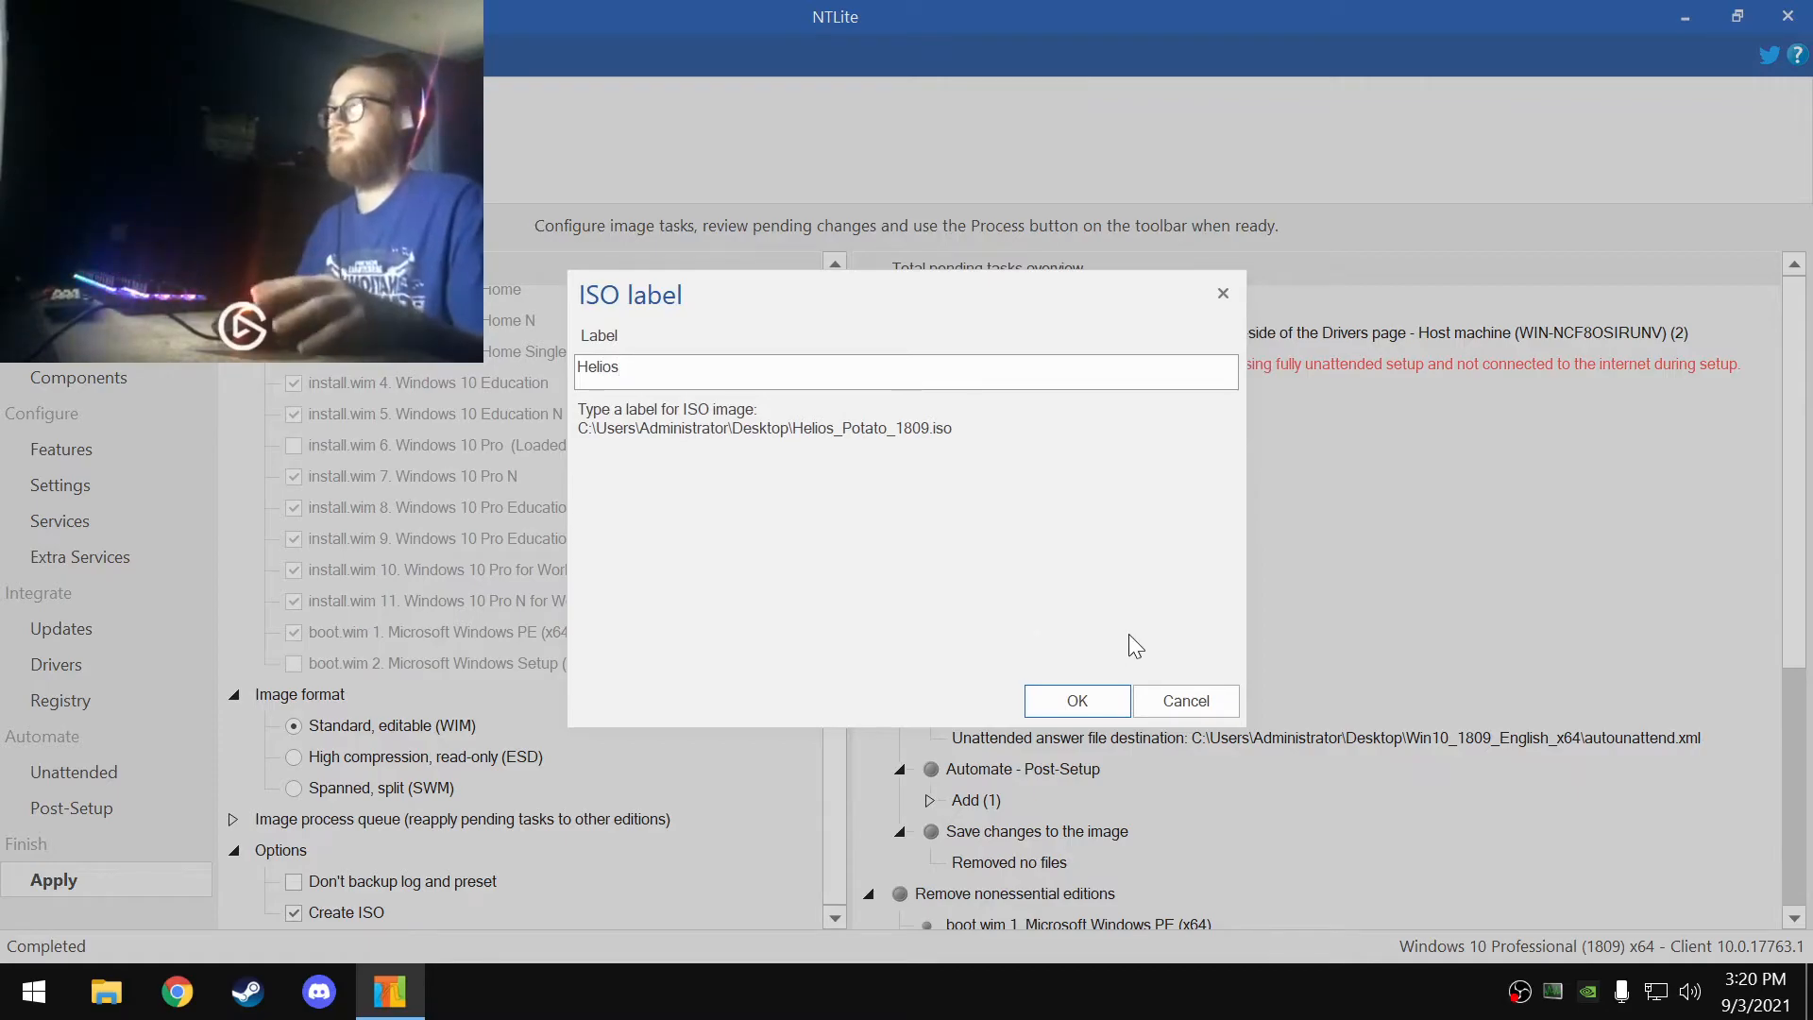
left_click(1088, 708)
scroll(1245, 481, "down", 5)
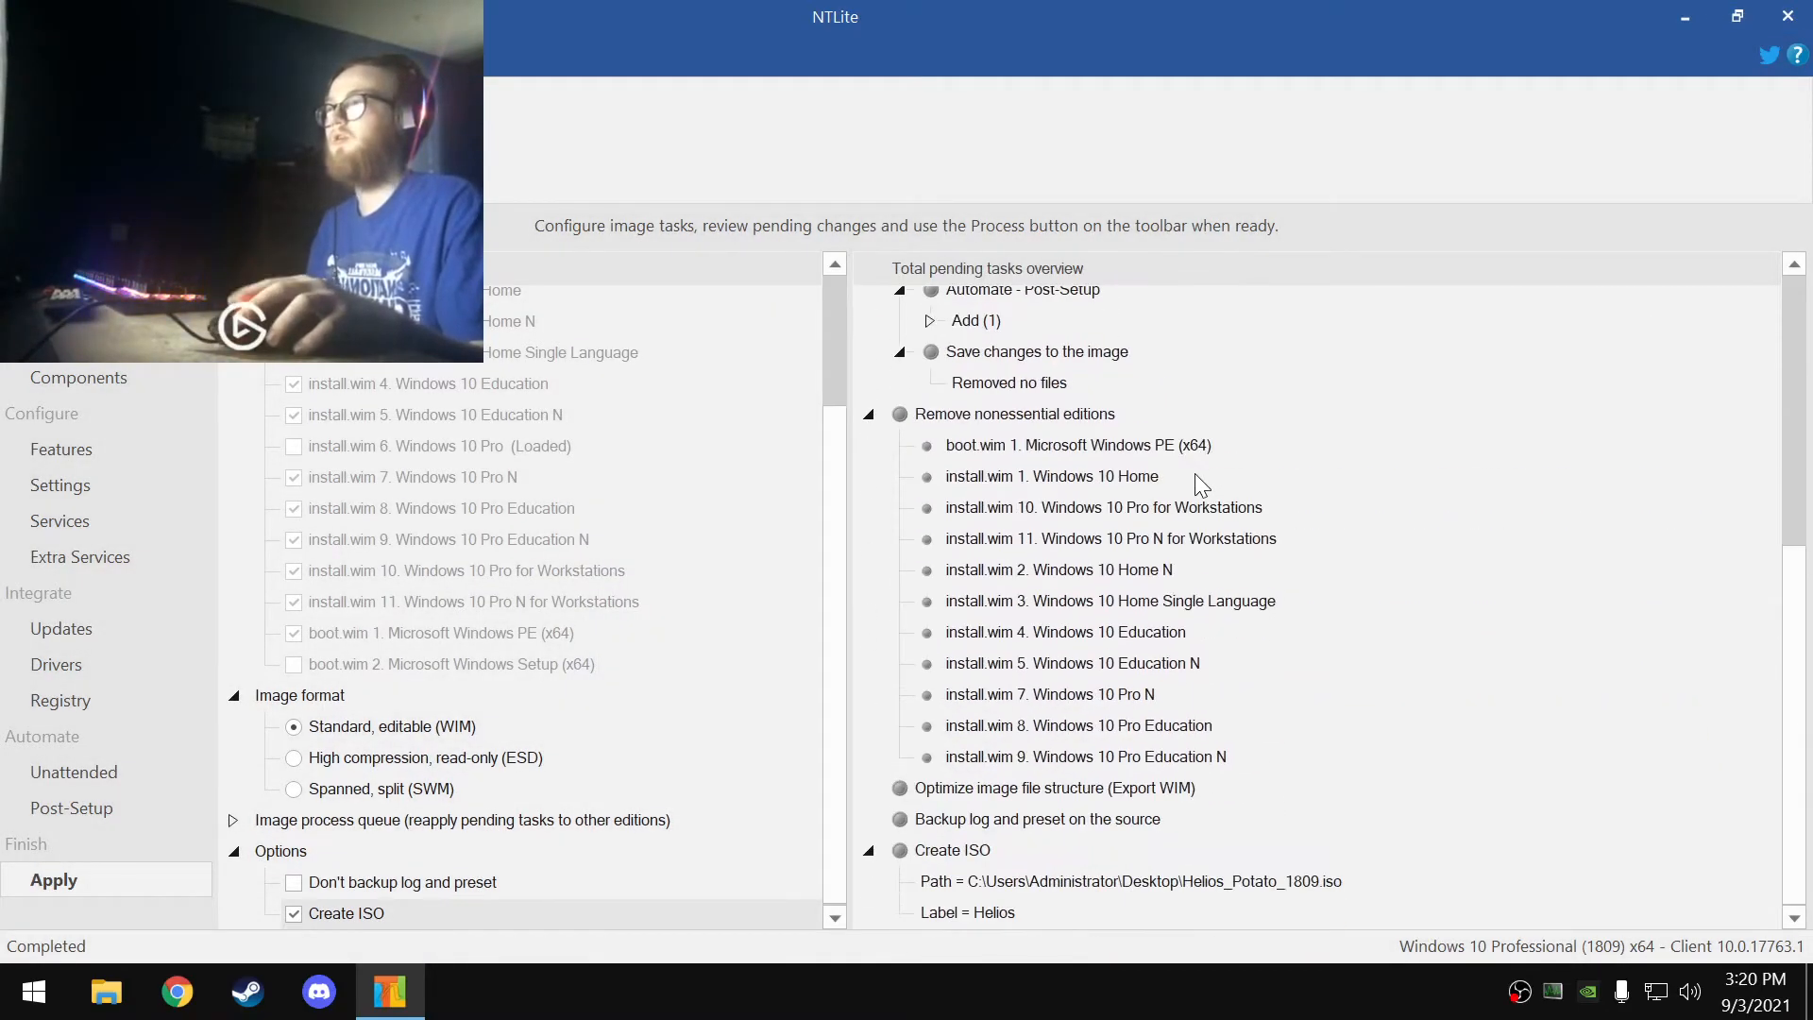
scroll(1441, 614, "up", 5)
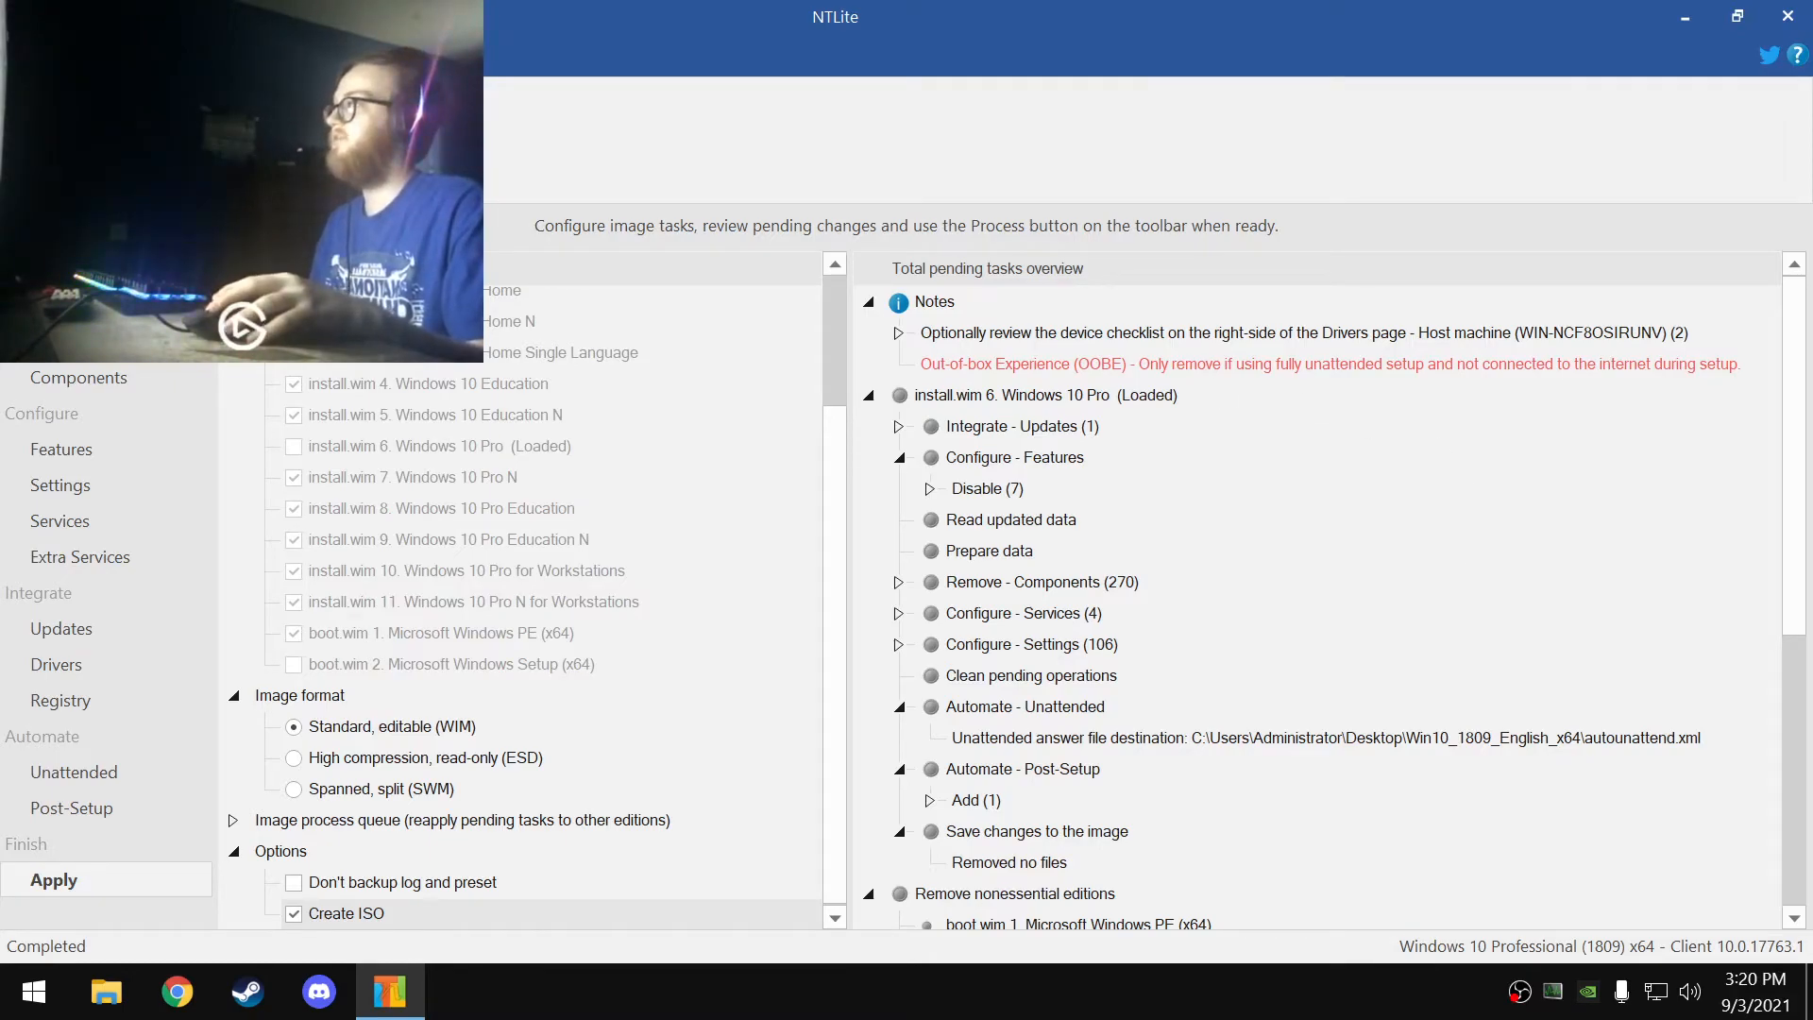
- Process all pending changes into the ISO, suppressing the apply confirmation and the completion message in the future
left_click(39, 132)
left_click(893, 509)
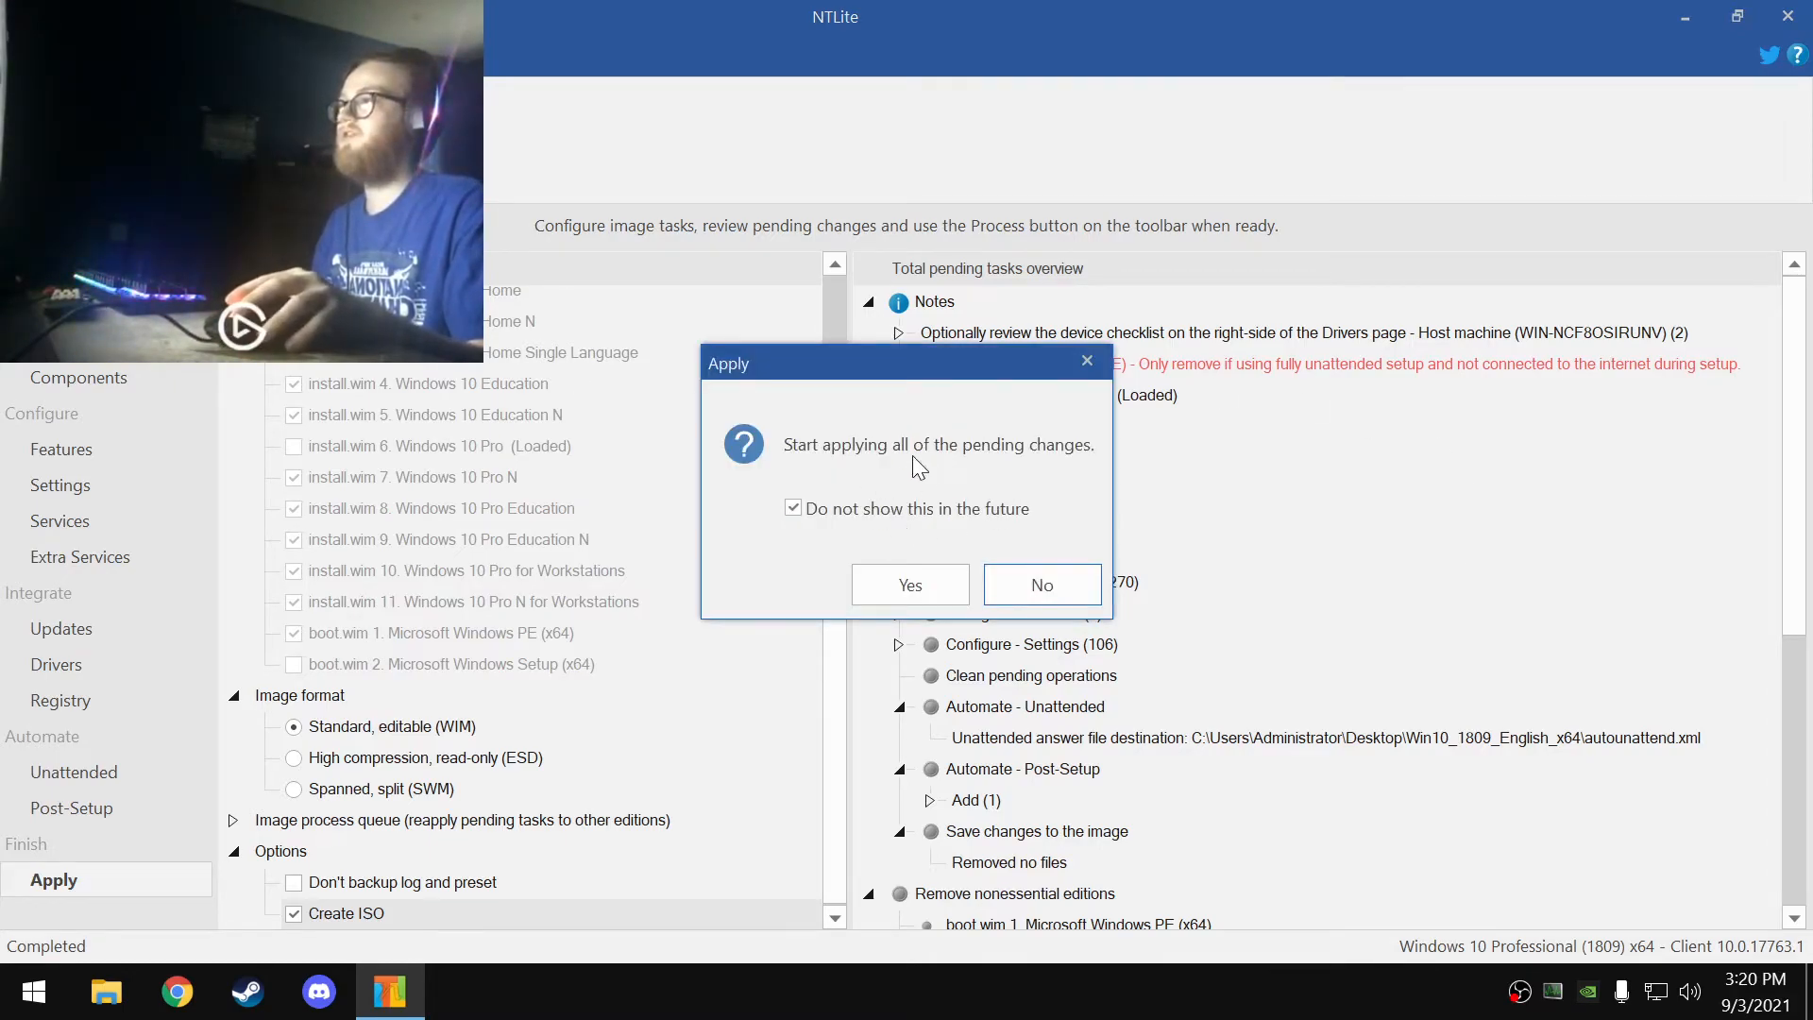
left_click(929, 586)
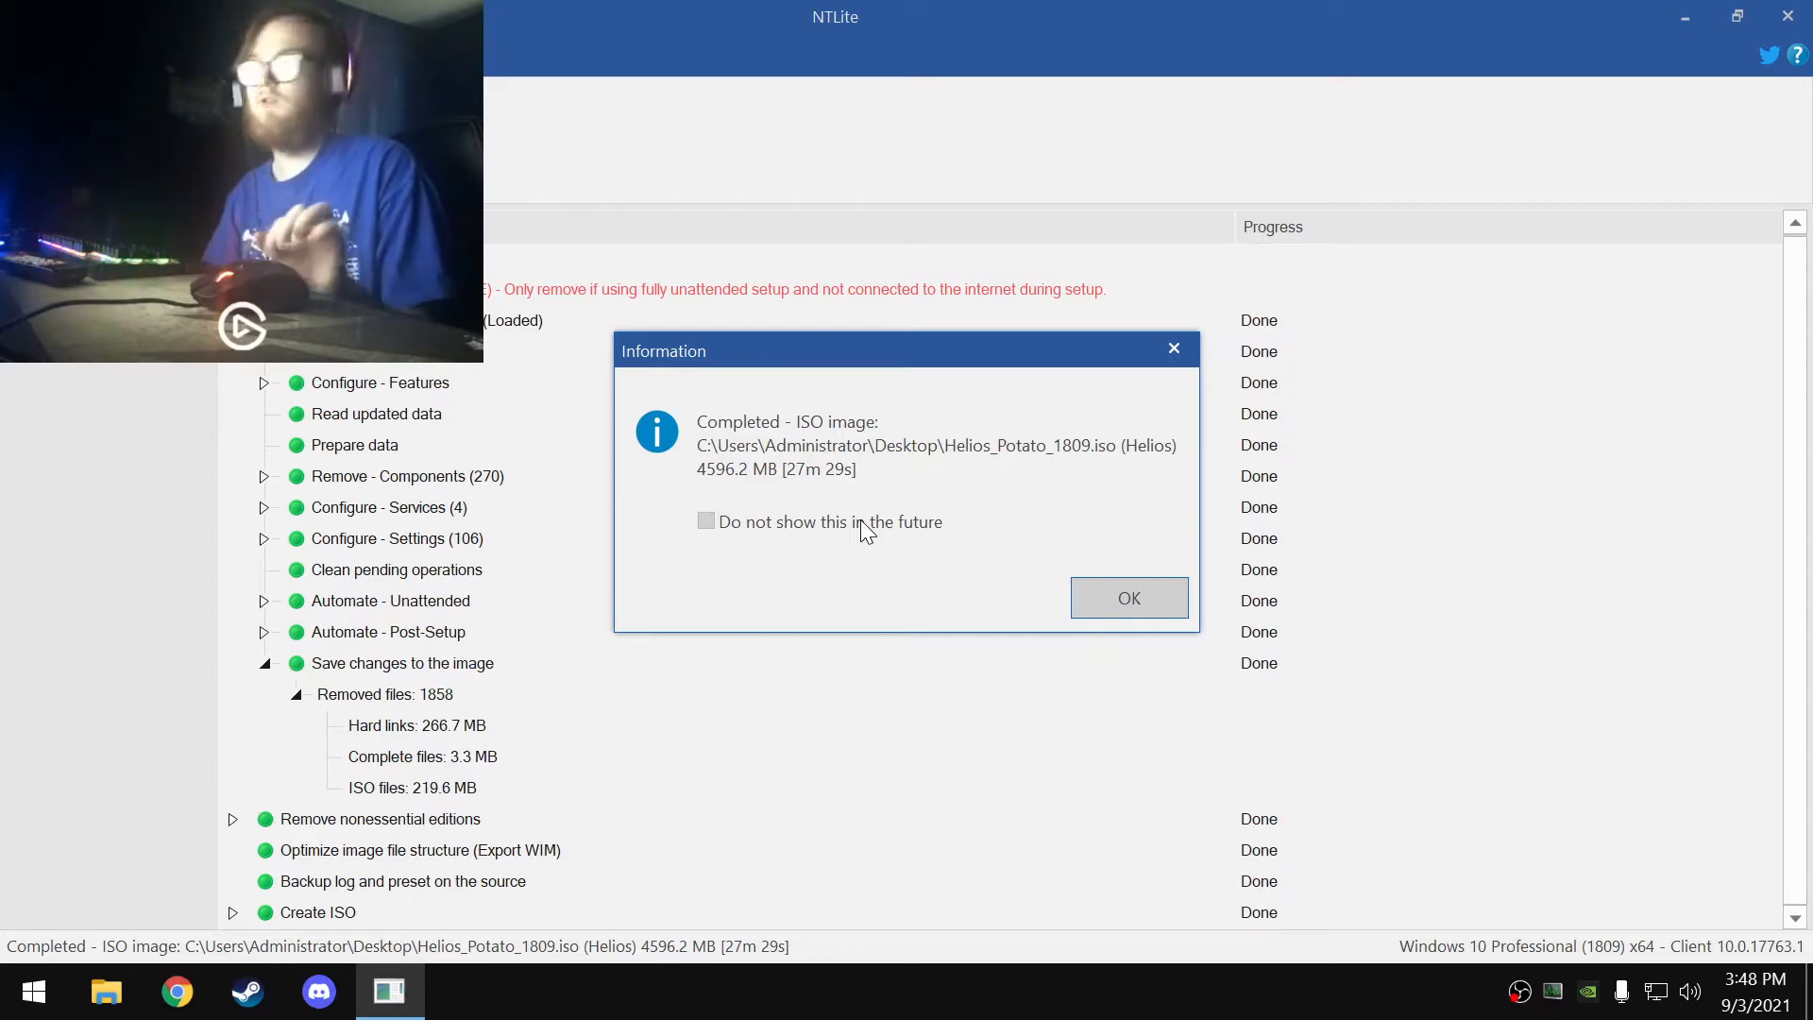
left_click(744, 530)
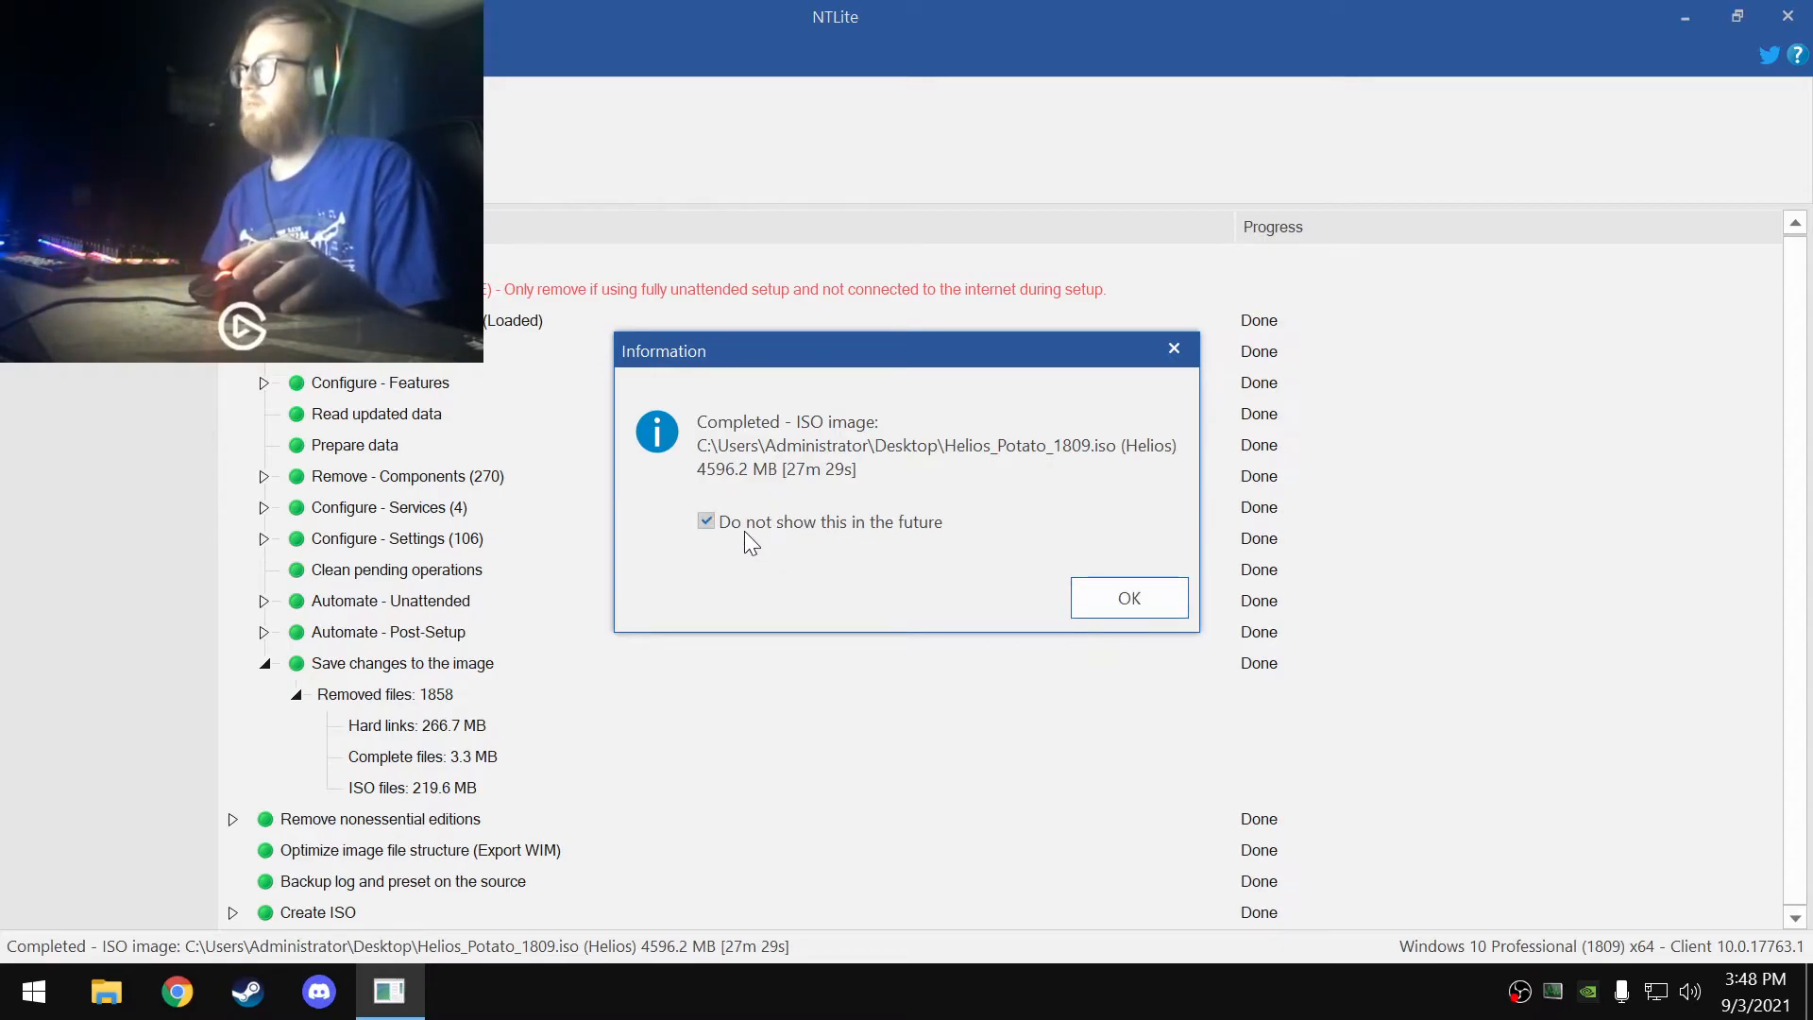
left_click(1123, 599)
- Check the file size of Helios_Potato_1809.iso in its properties on the desktop
left_click(1684, 17)
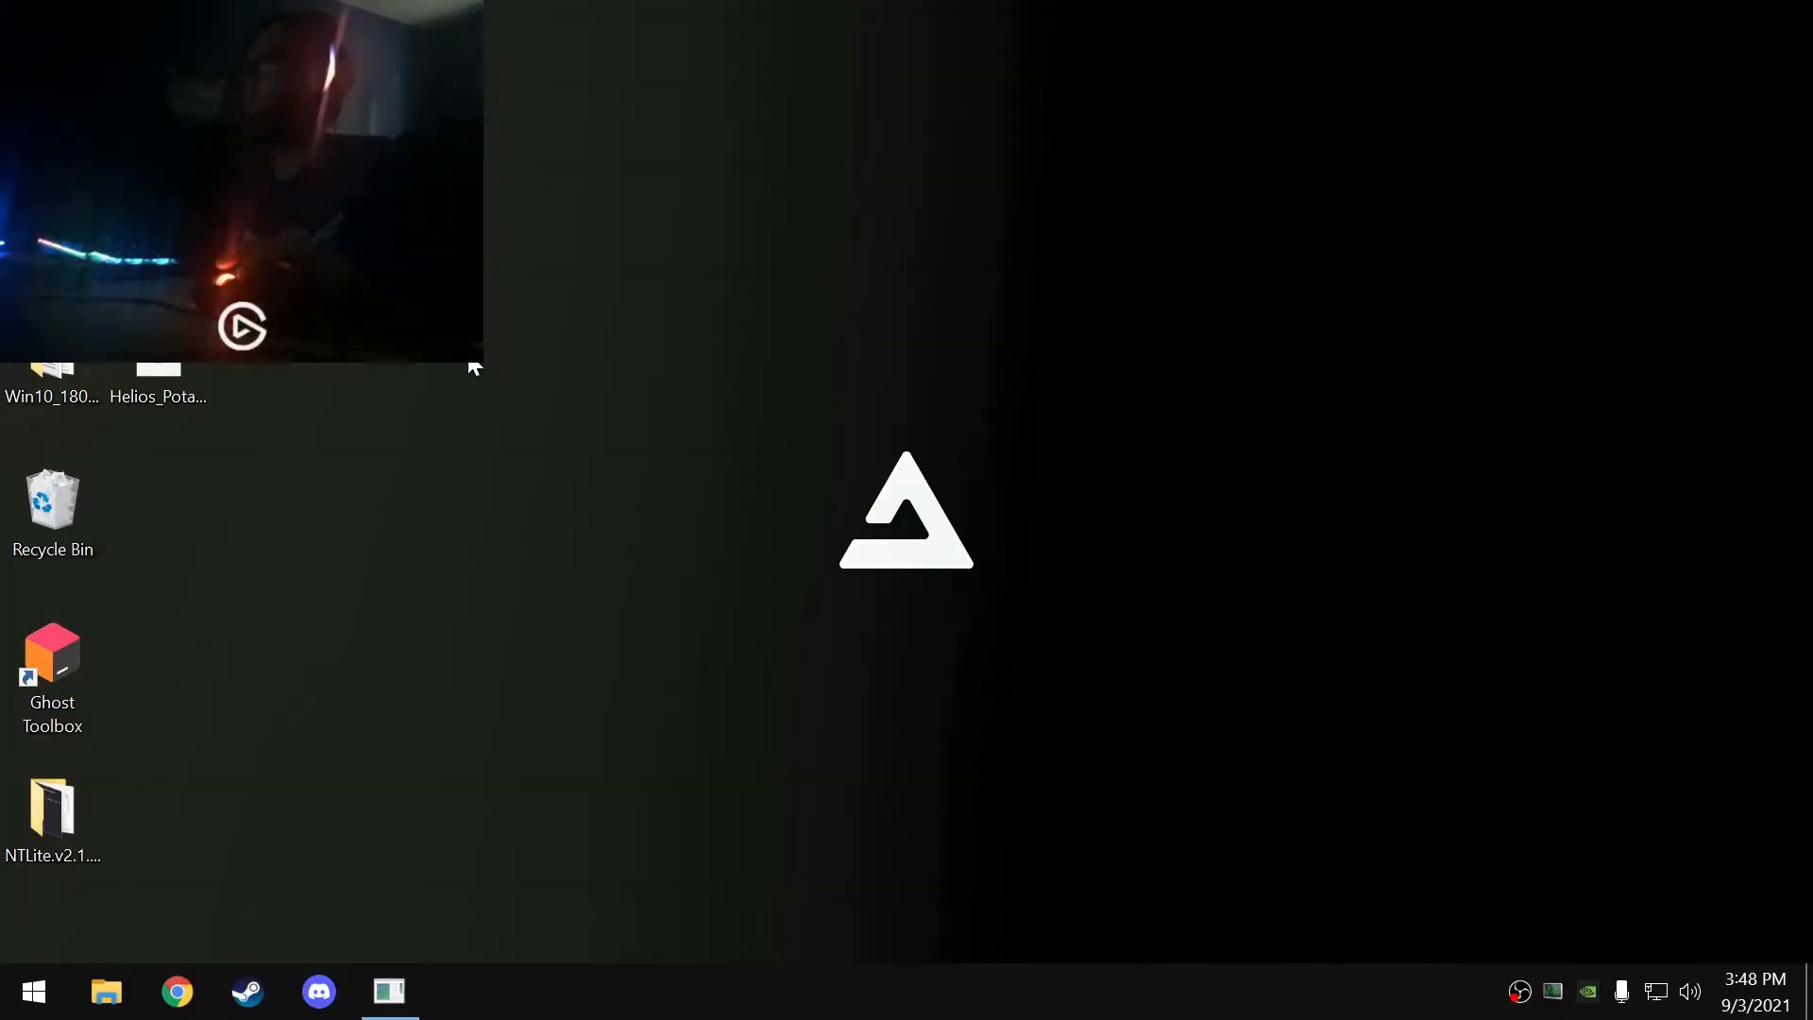
right_click(173, 362)
left_click(319, 863)
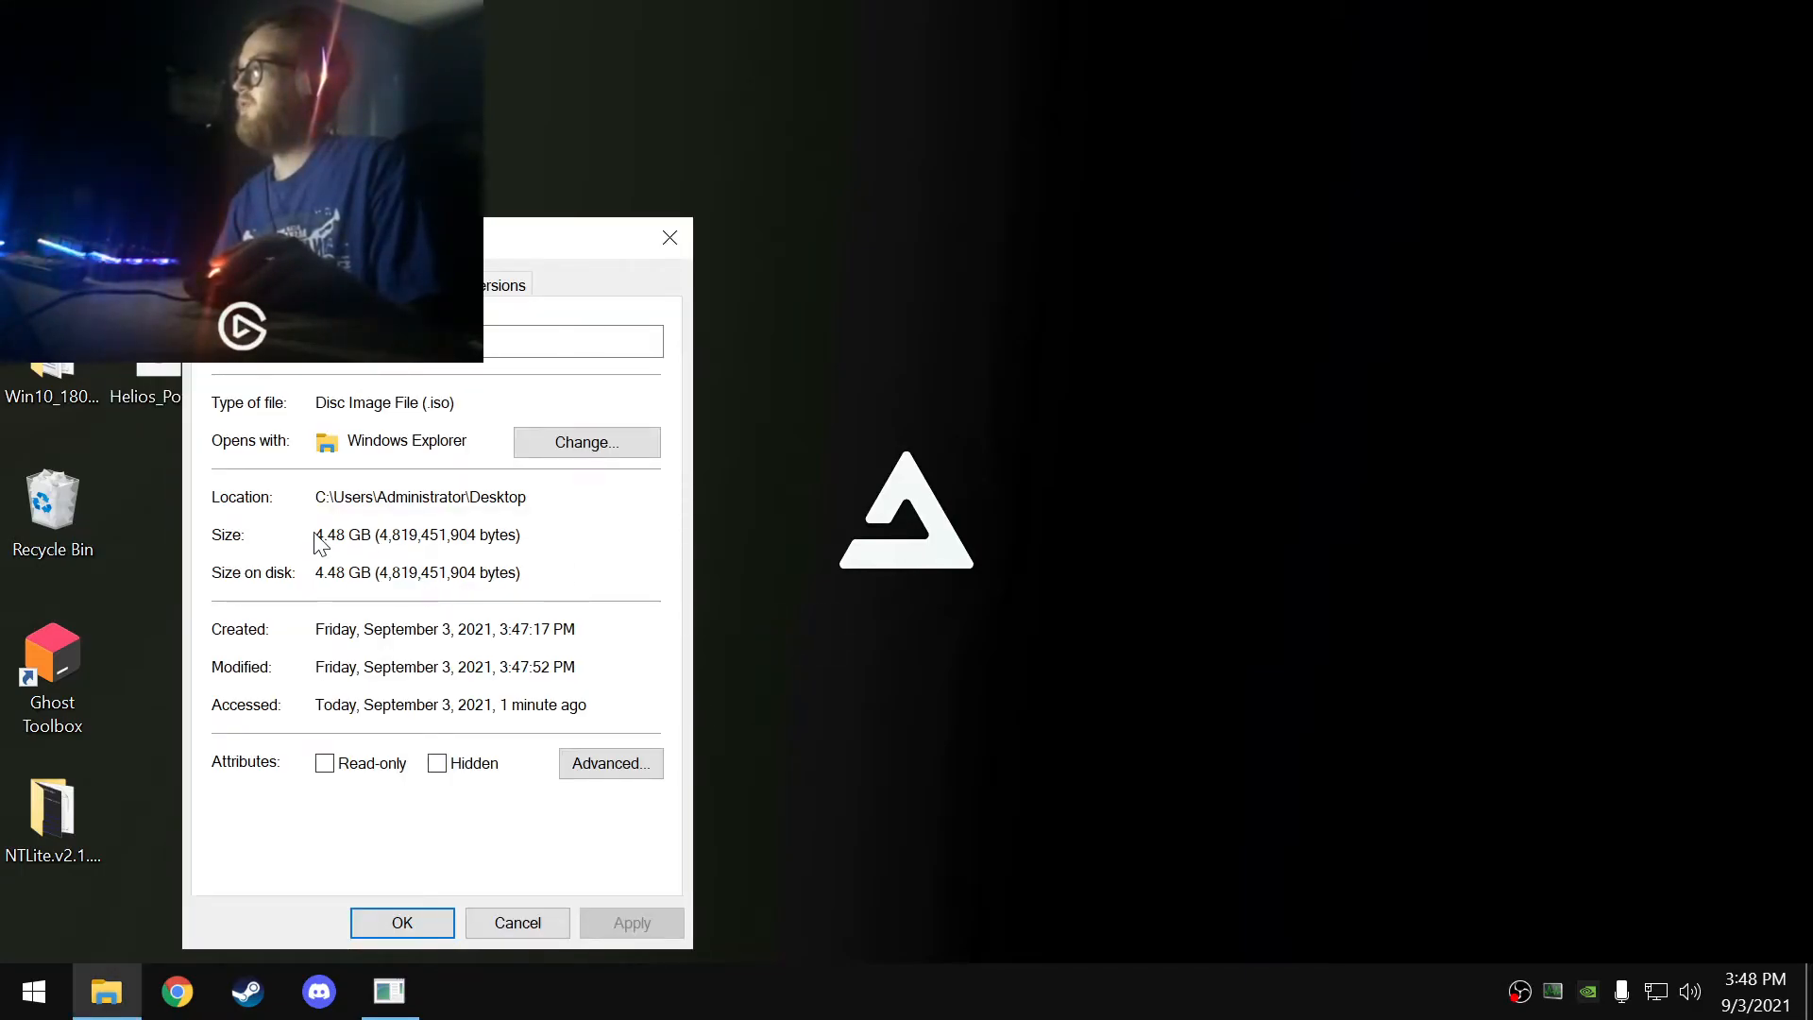
left_click(825, 464)
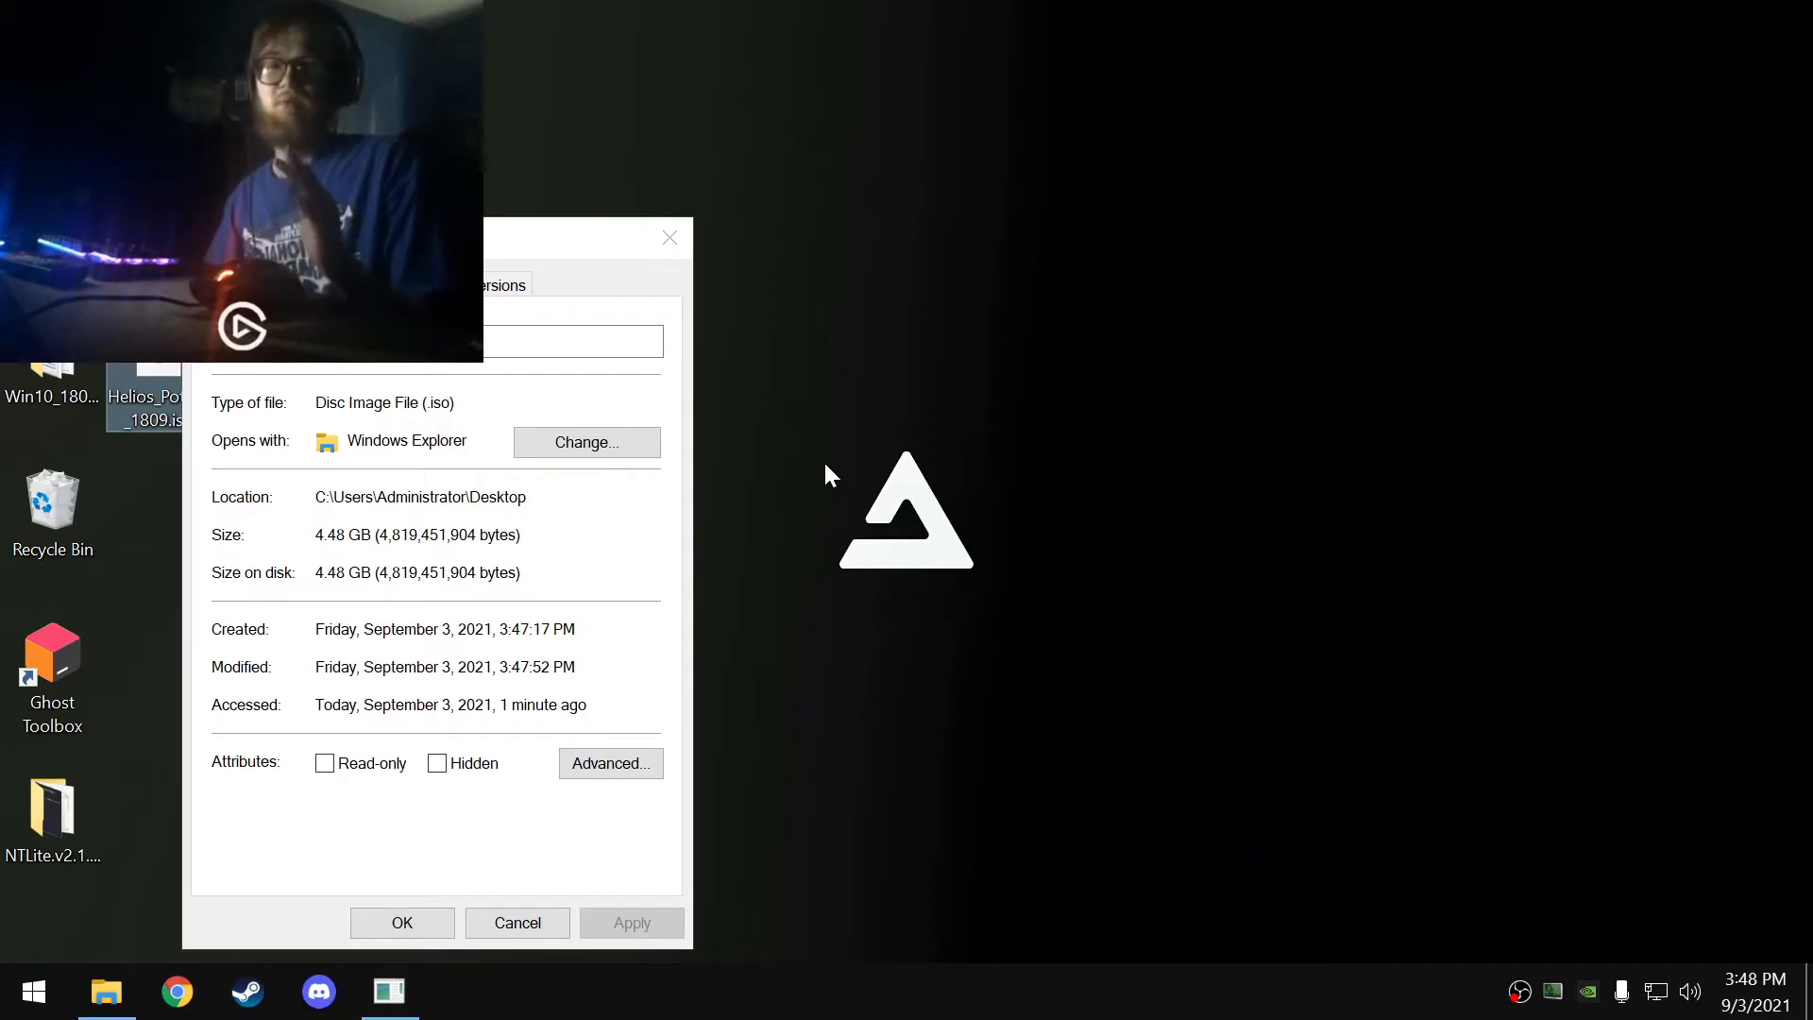
left_click(517, 922)
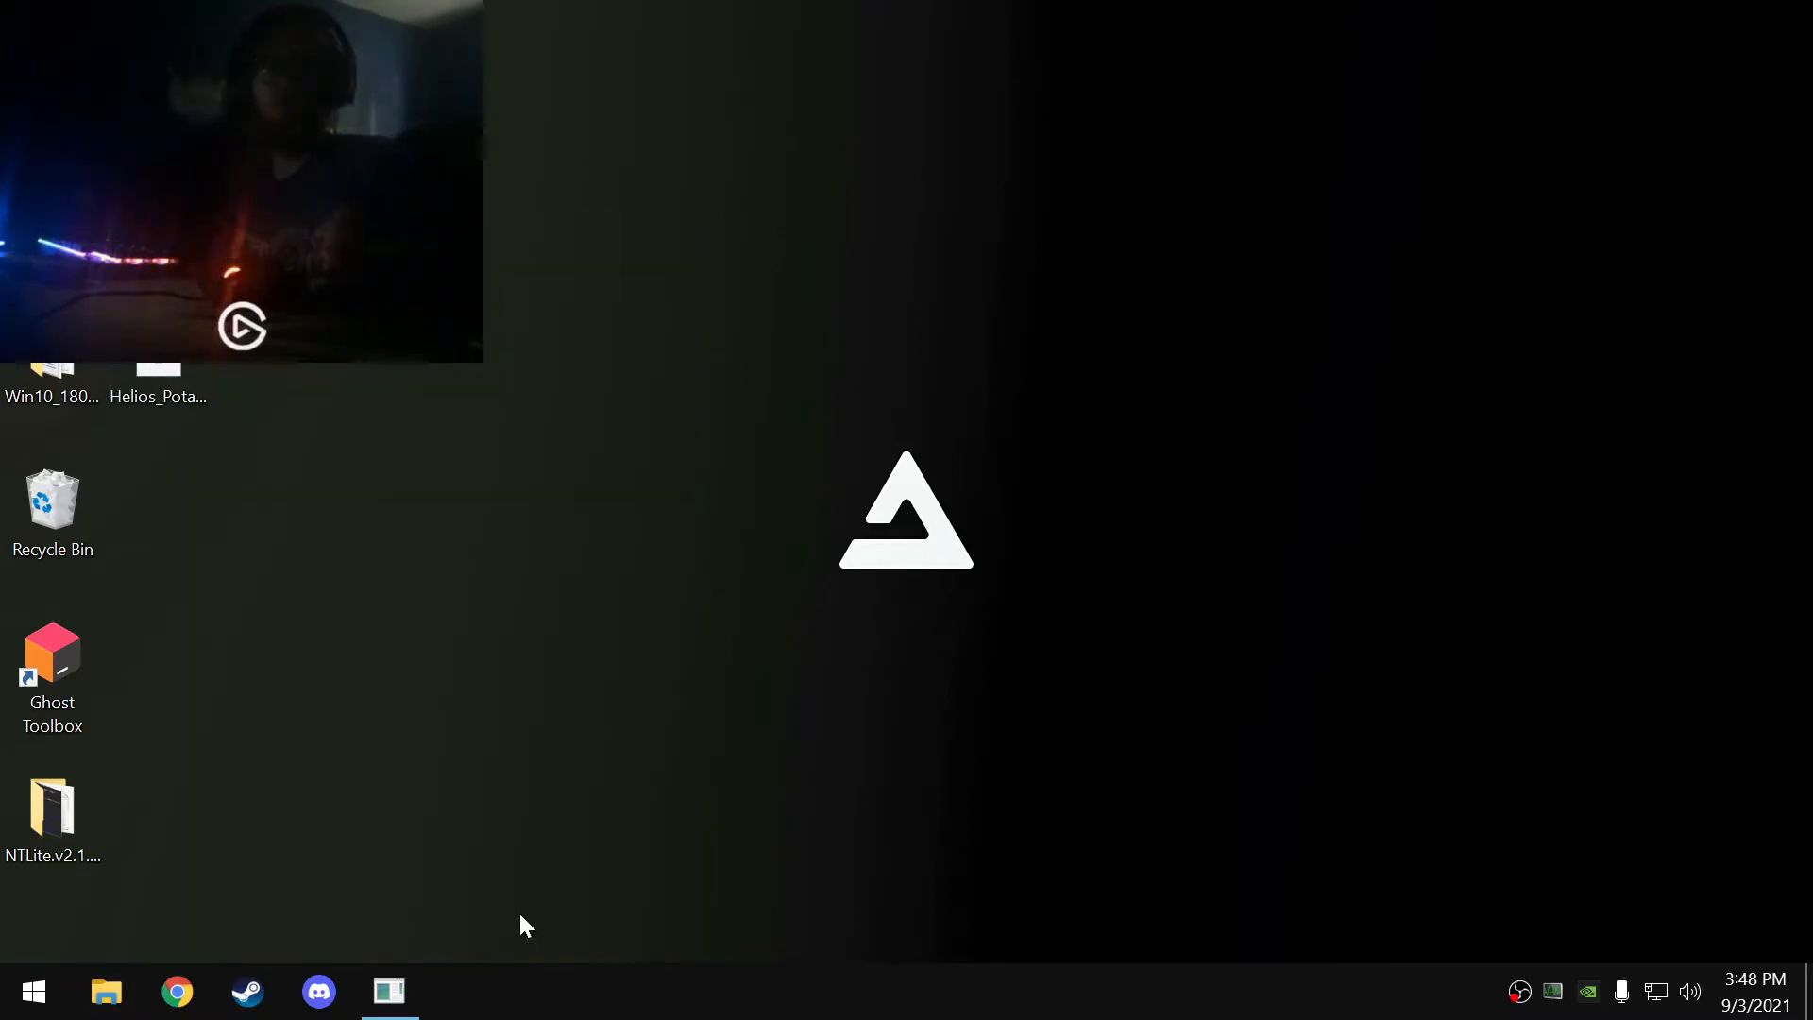
- Switch to Chrome, search the web for rufus, and open the official rufus.ie site
left_click(389, 991)
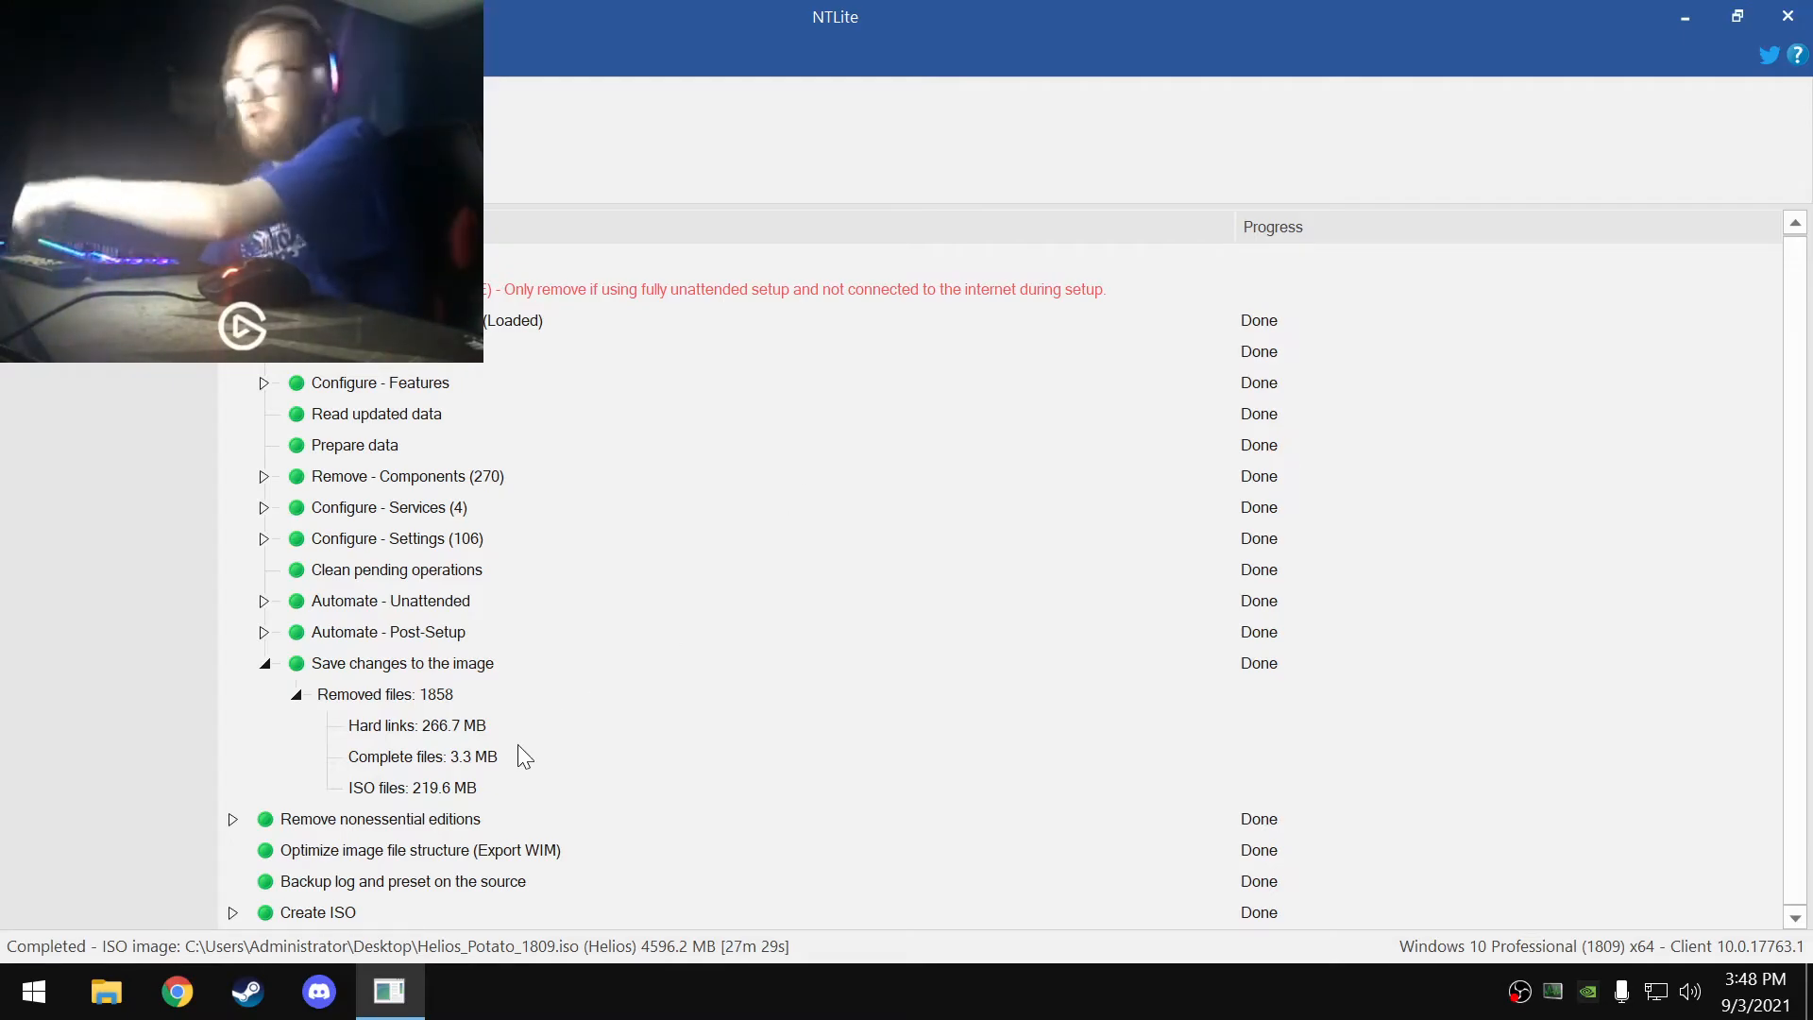
left_click(176, 994)
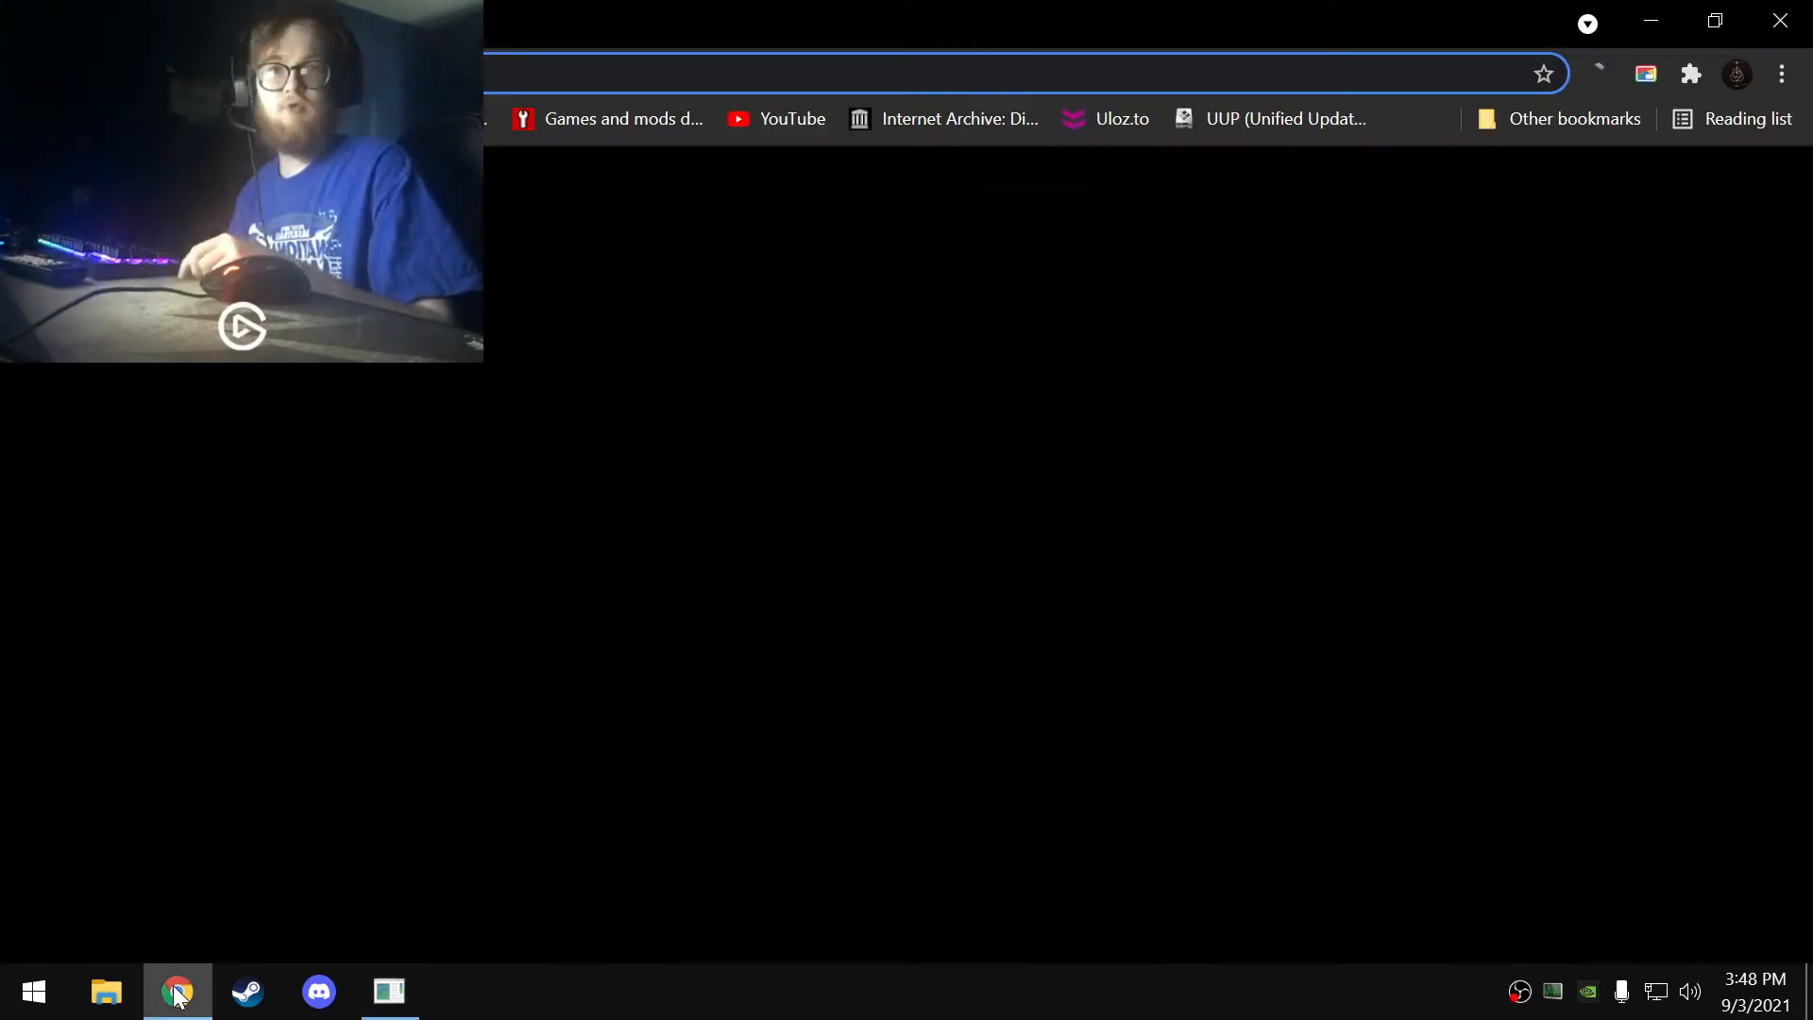
left_click(720, 613)
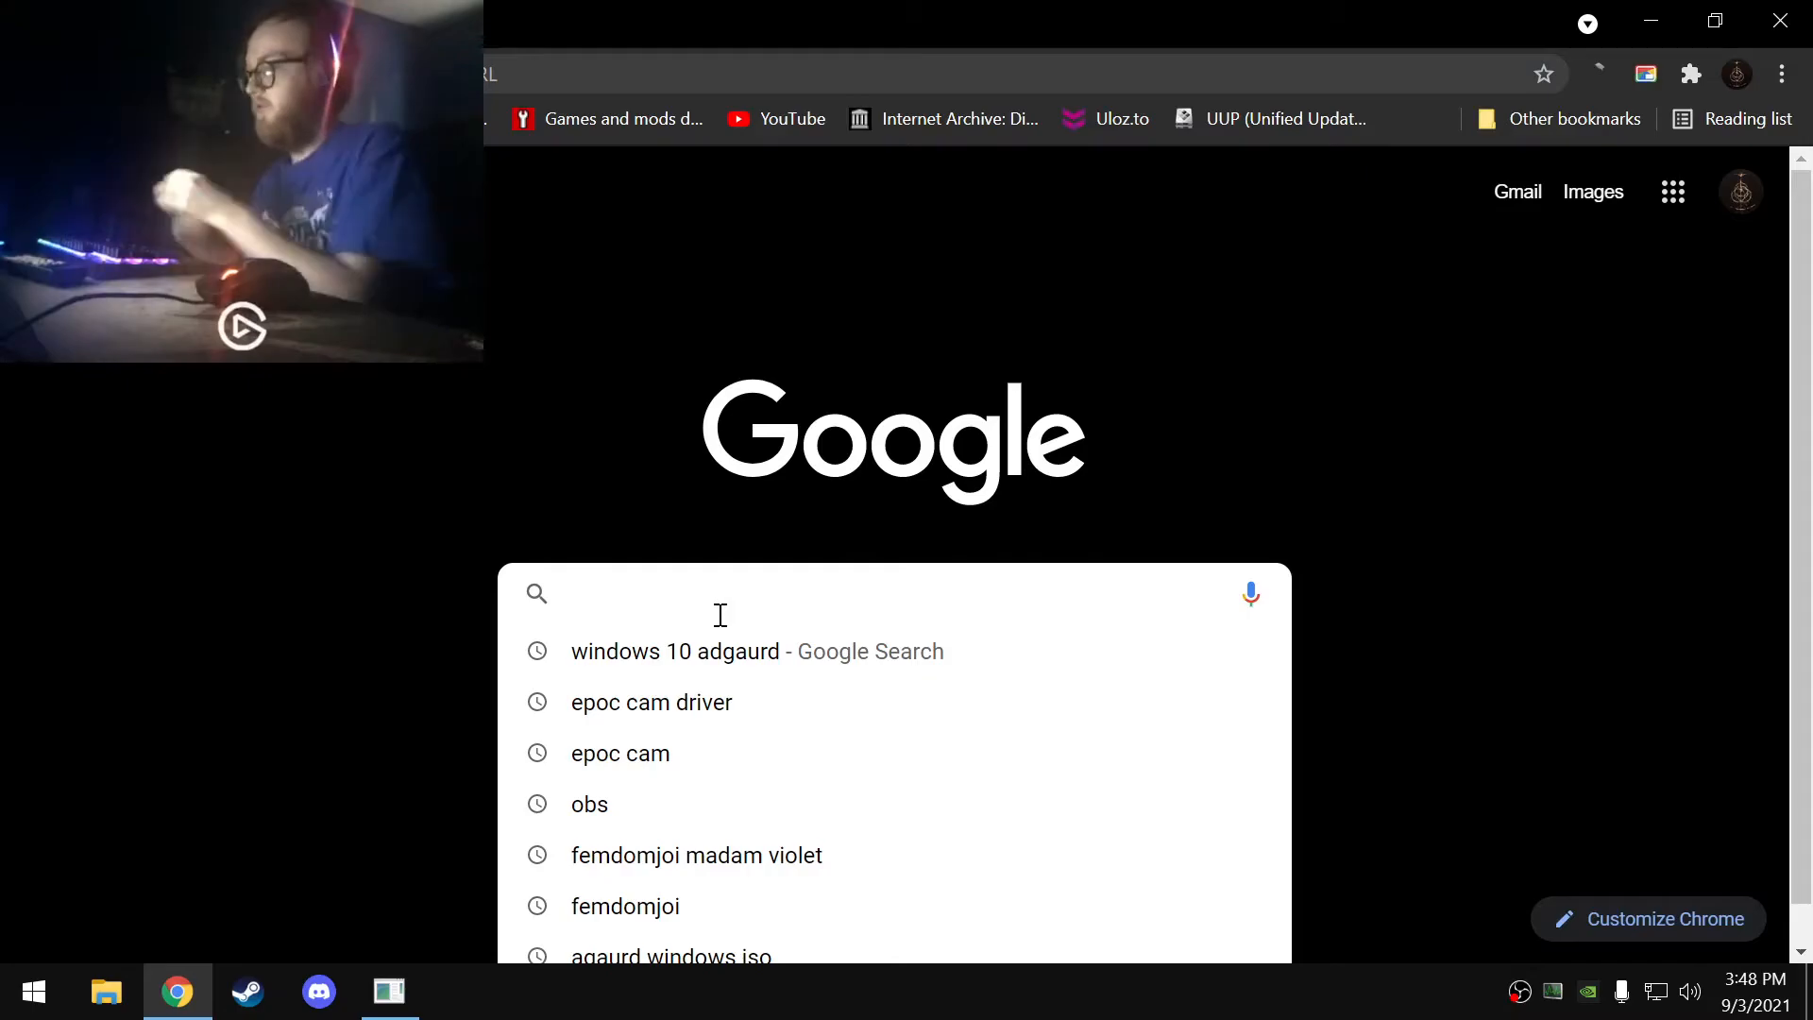
type("rufus")
key("Return")
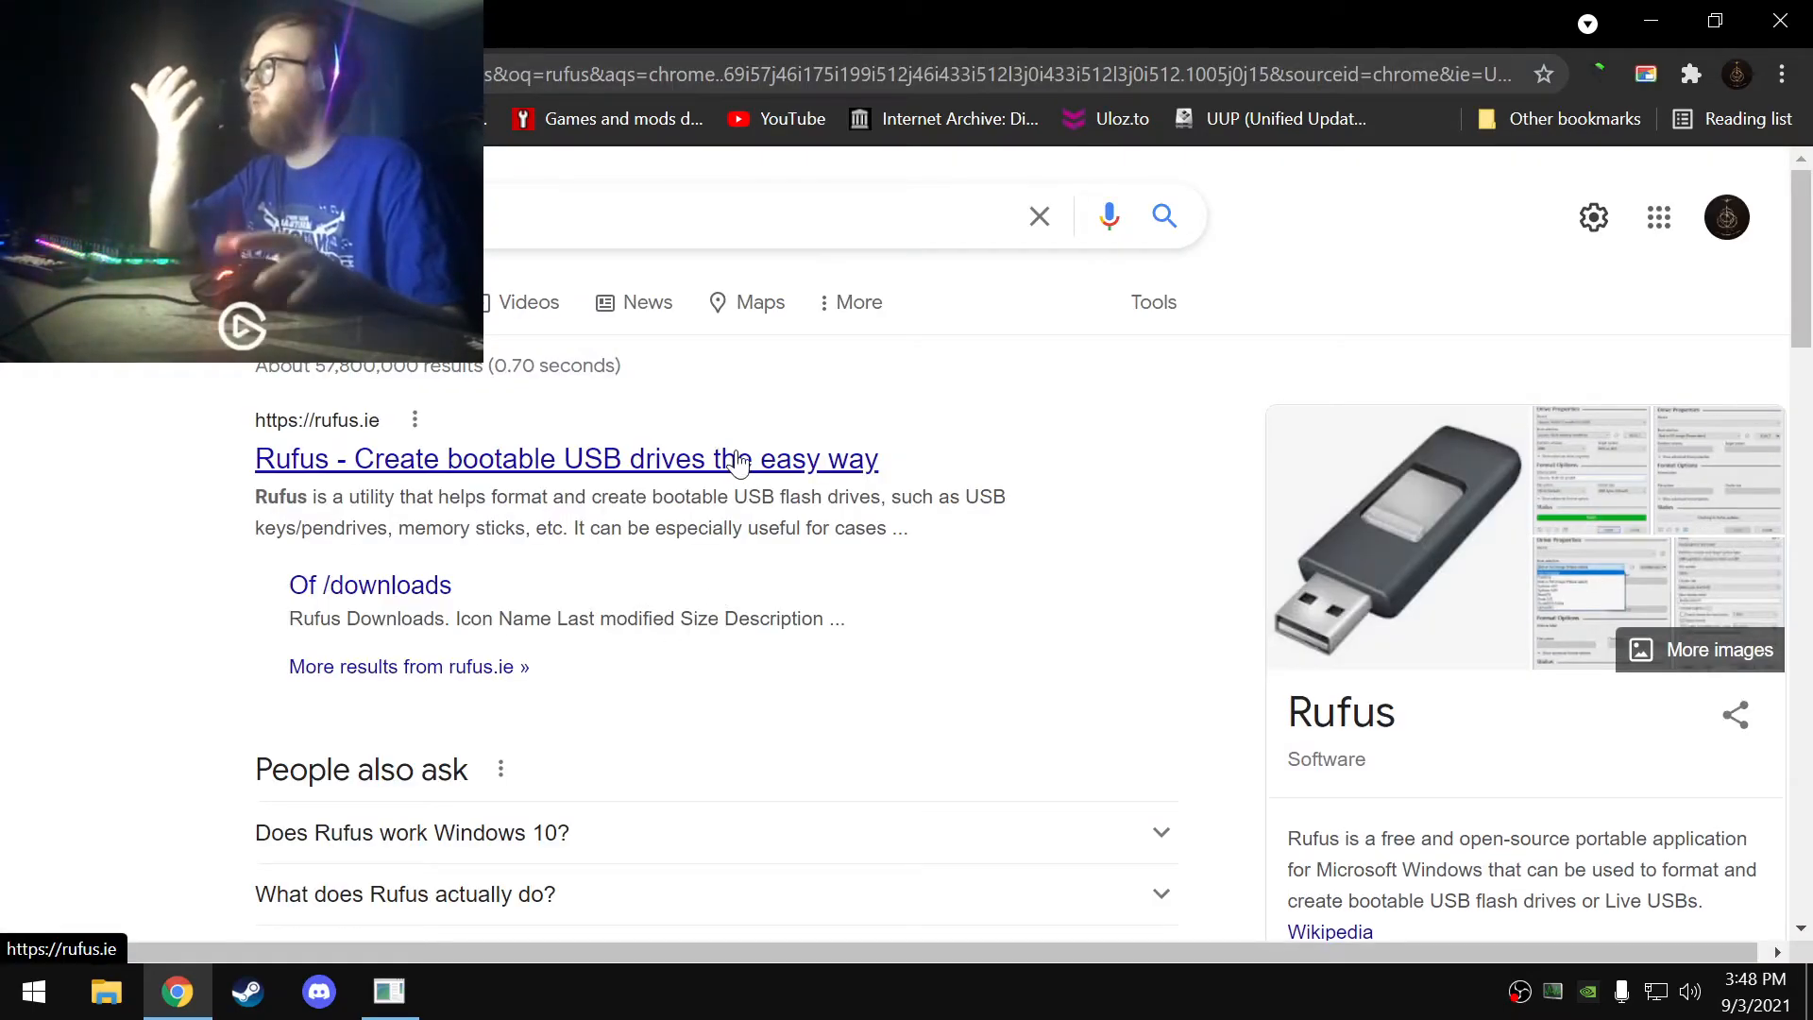
left_click(739, 462)
- Download Rufus 3.15, keep the flagged rufus-3.15.exe file, and close the browser
scroll(789, 422, "down", 10)
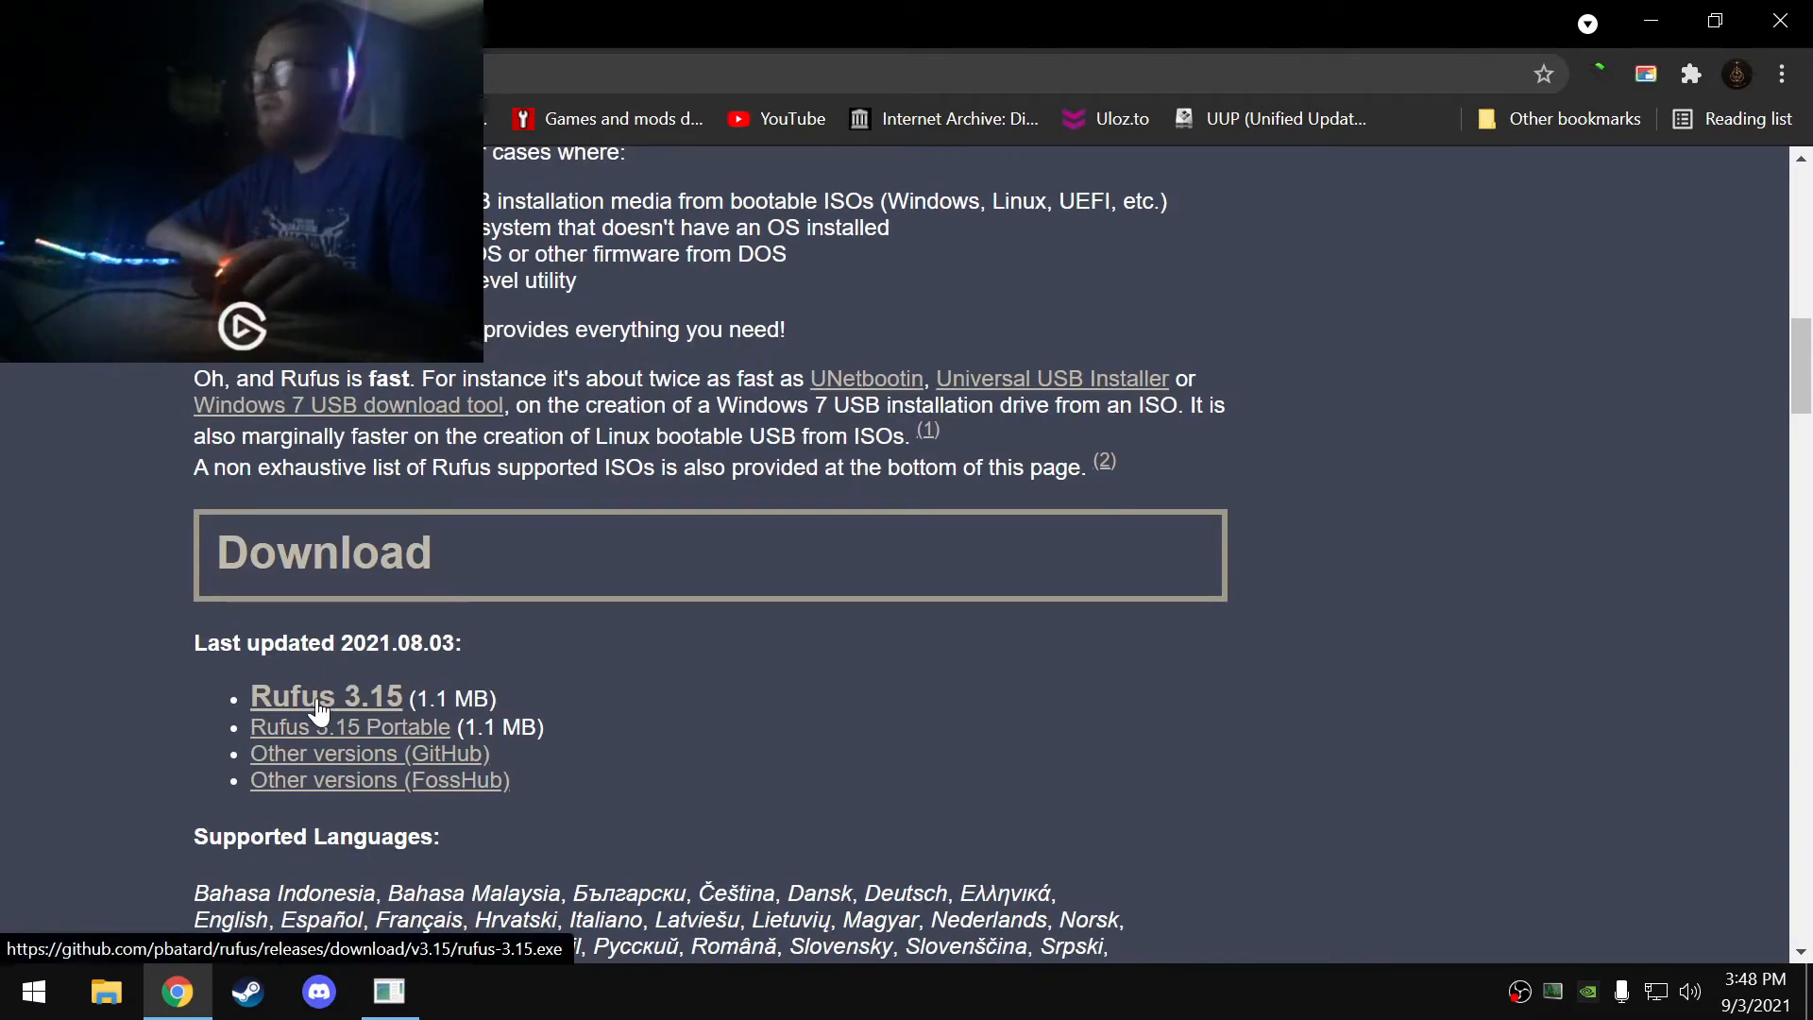
left_click(319, 707)
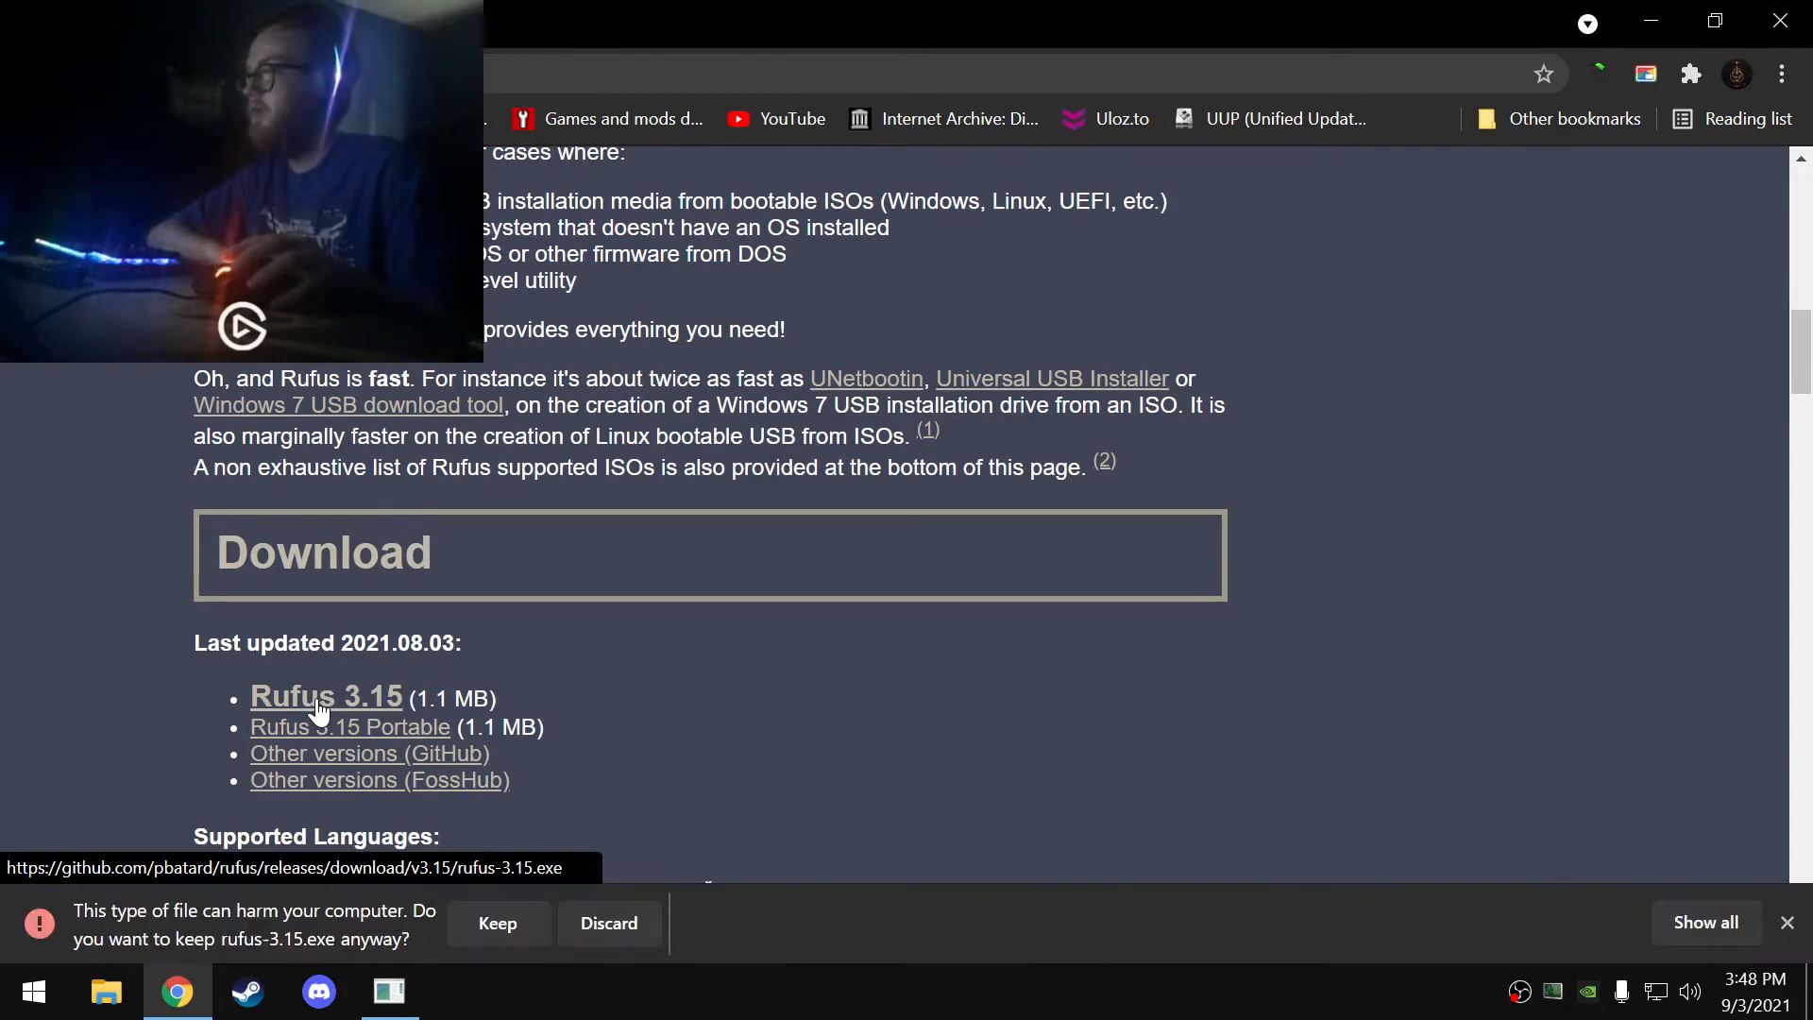
left_click(507, 917)
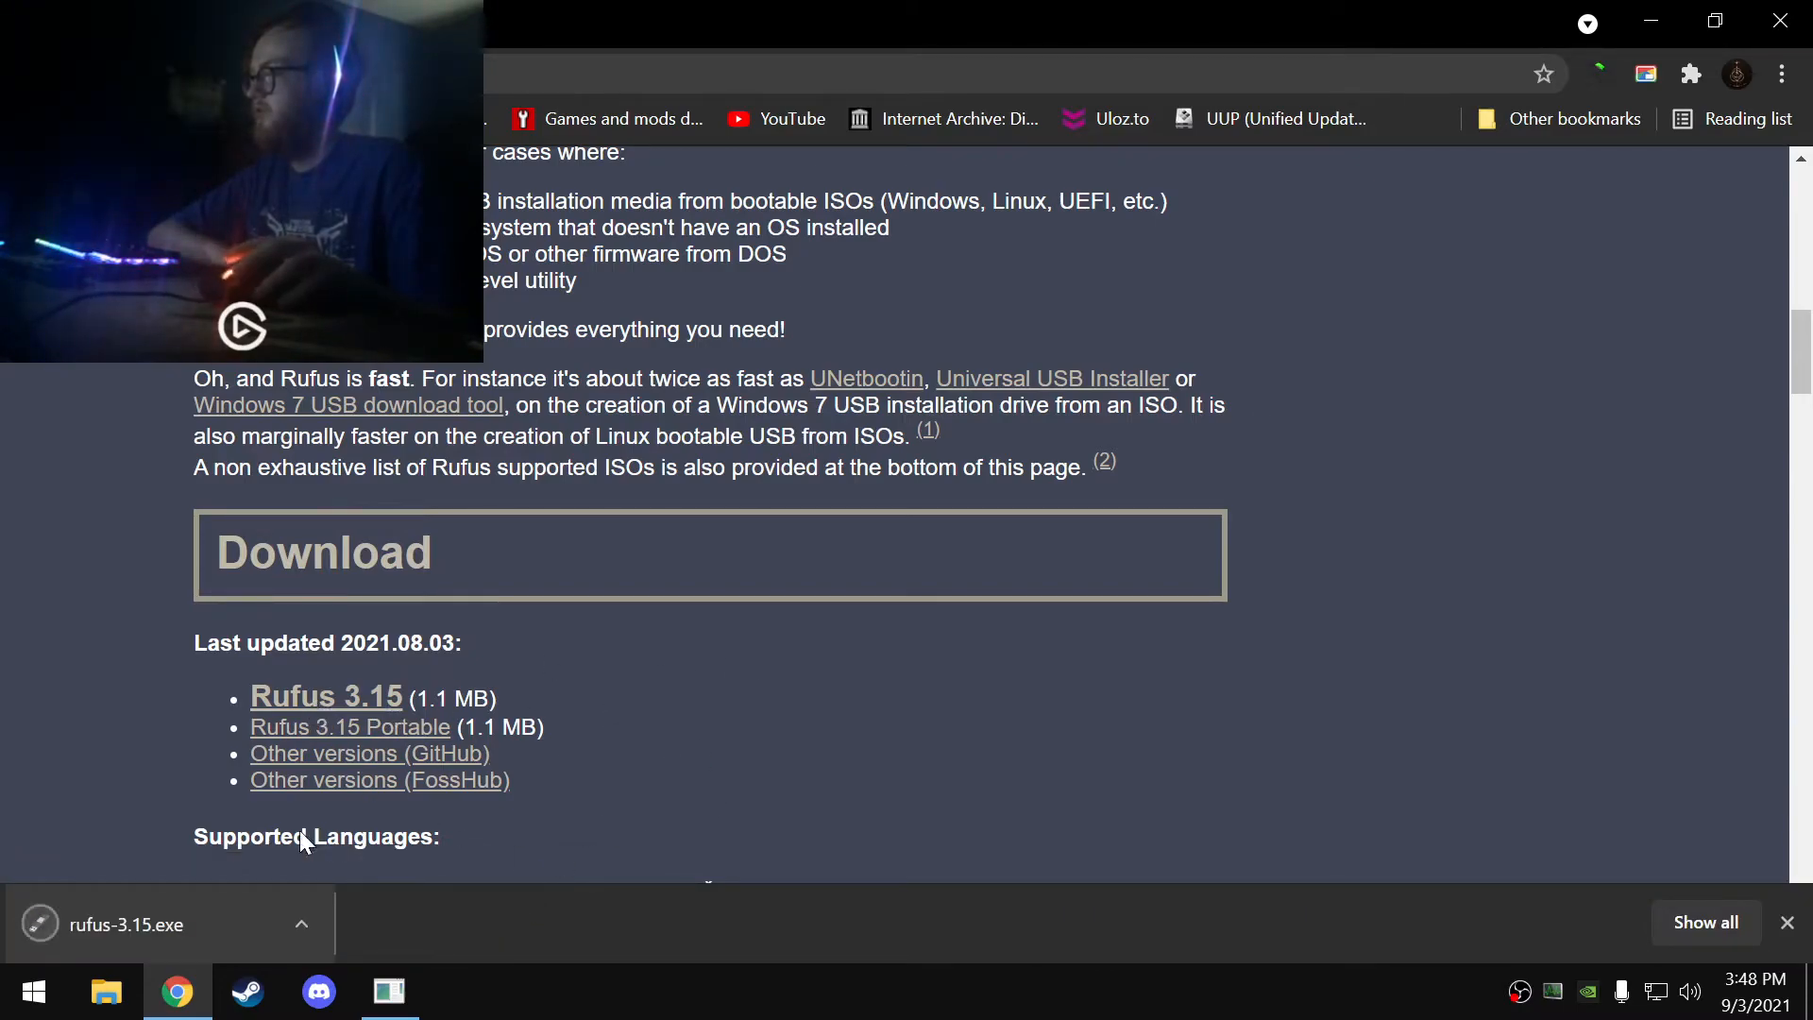
left_click(1780, 20)
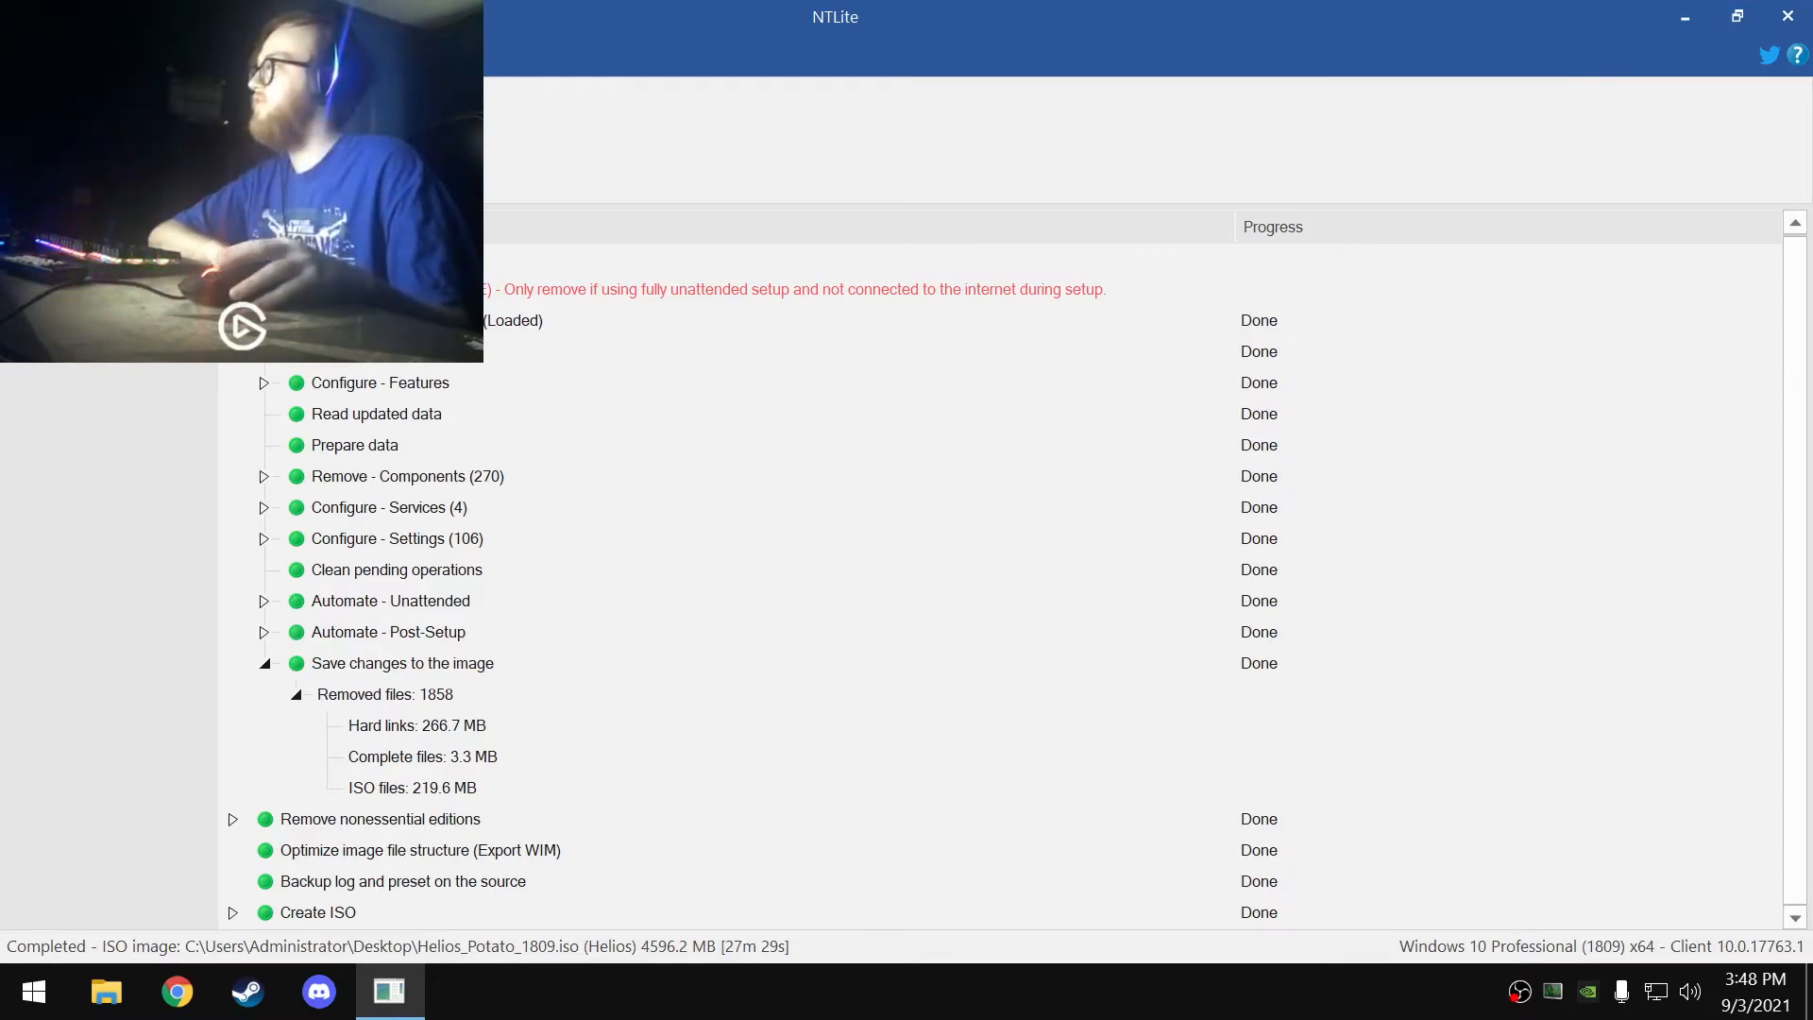
- Return to the image source list, bring up the options for the processed Windows 10 Pro image, and close NTLite
left_click(66, 231)
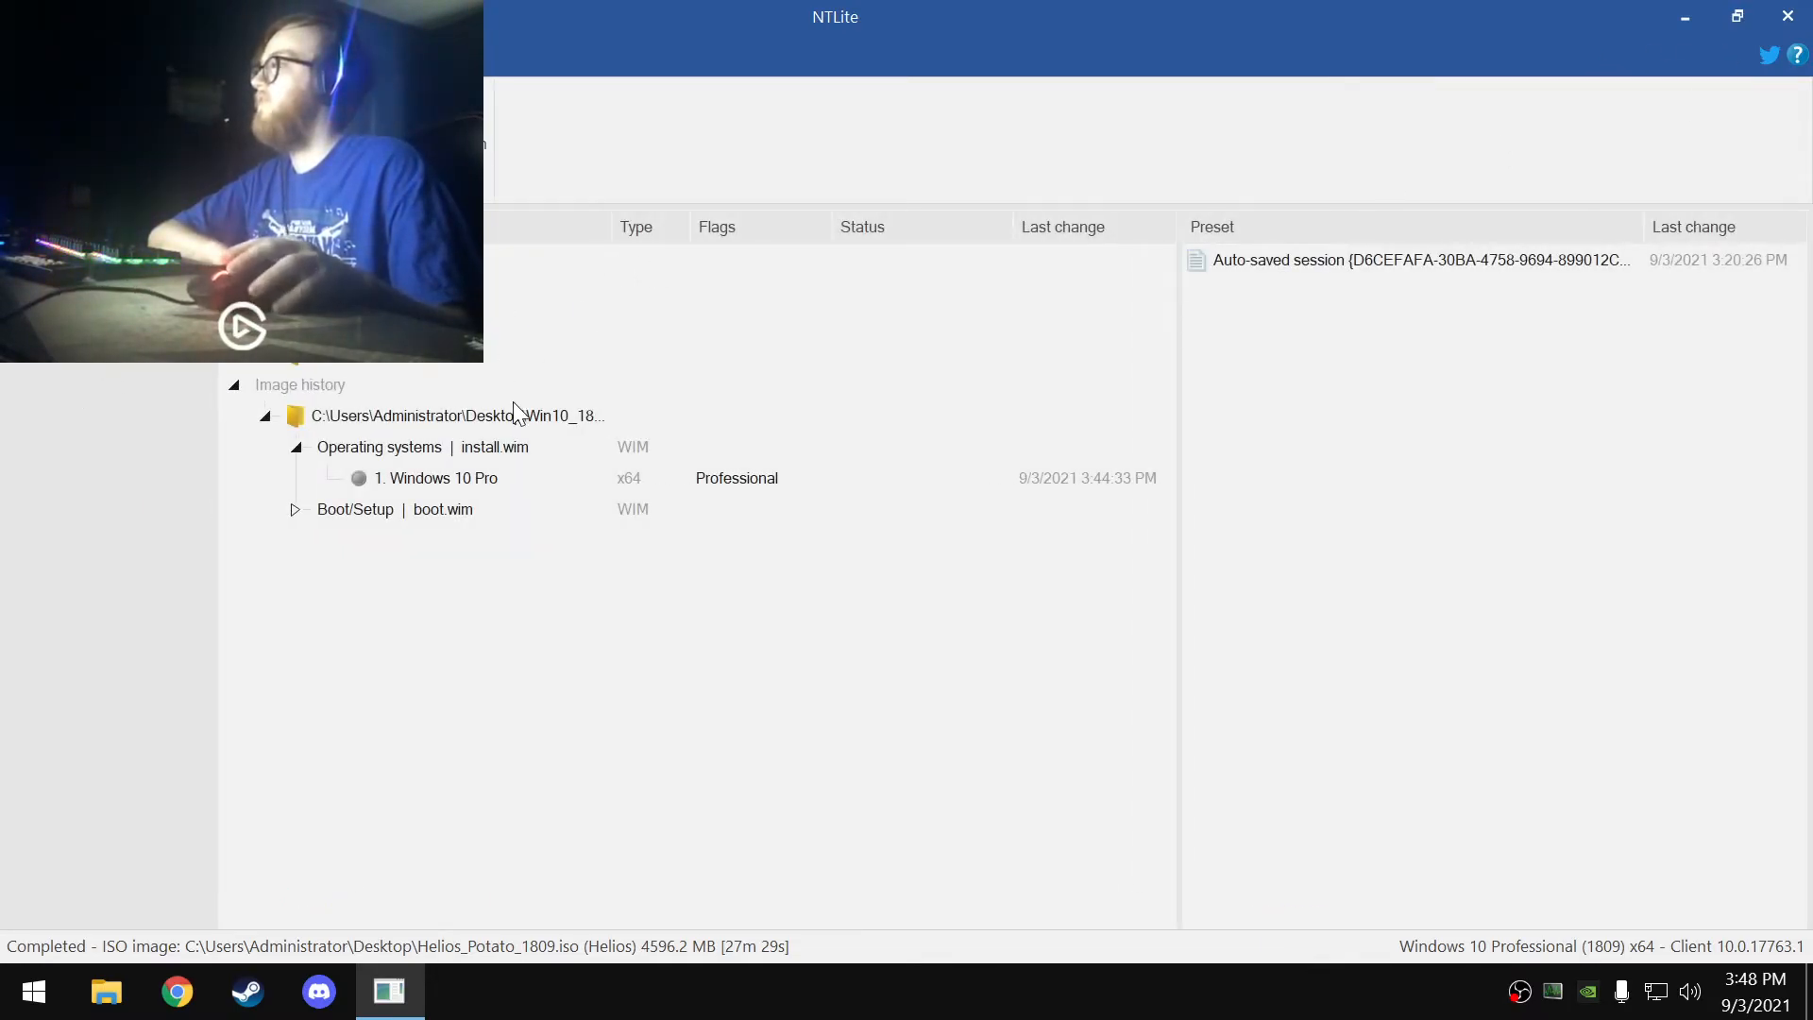
right_click(421, 468)
left_click(351, 604)
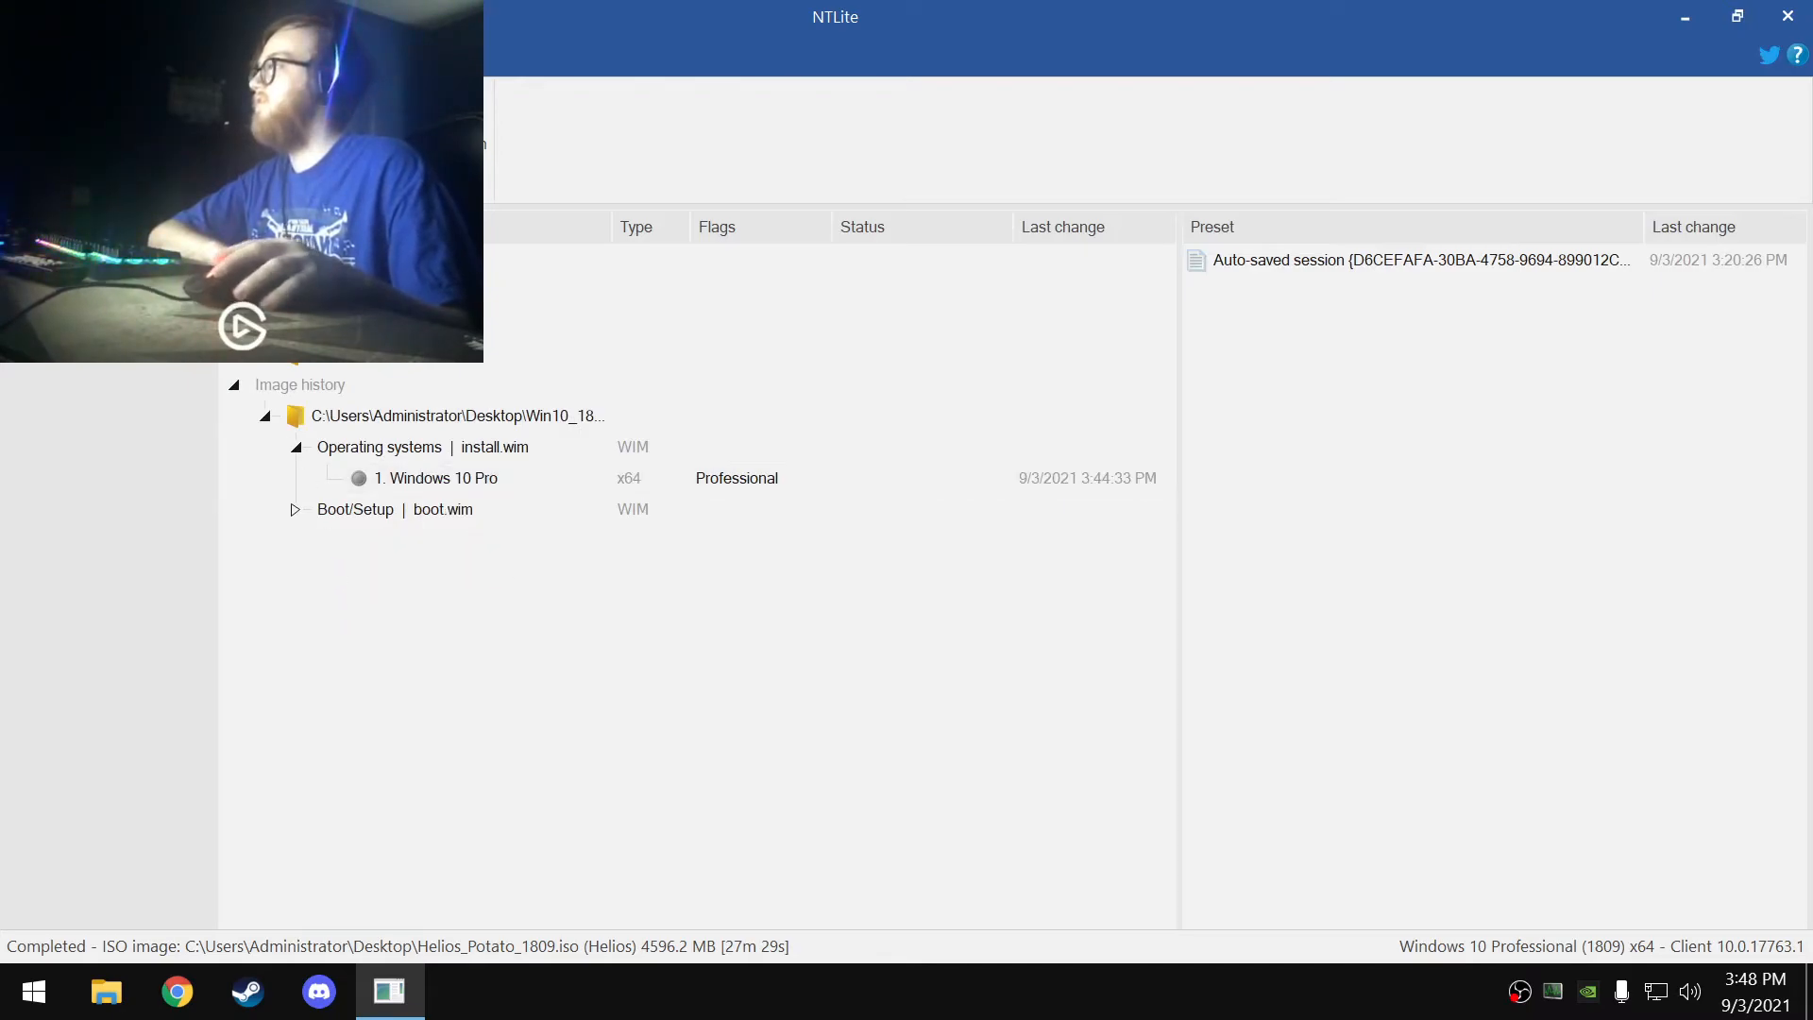
left_click(1787, 16)
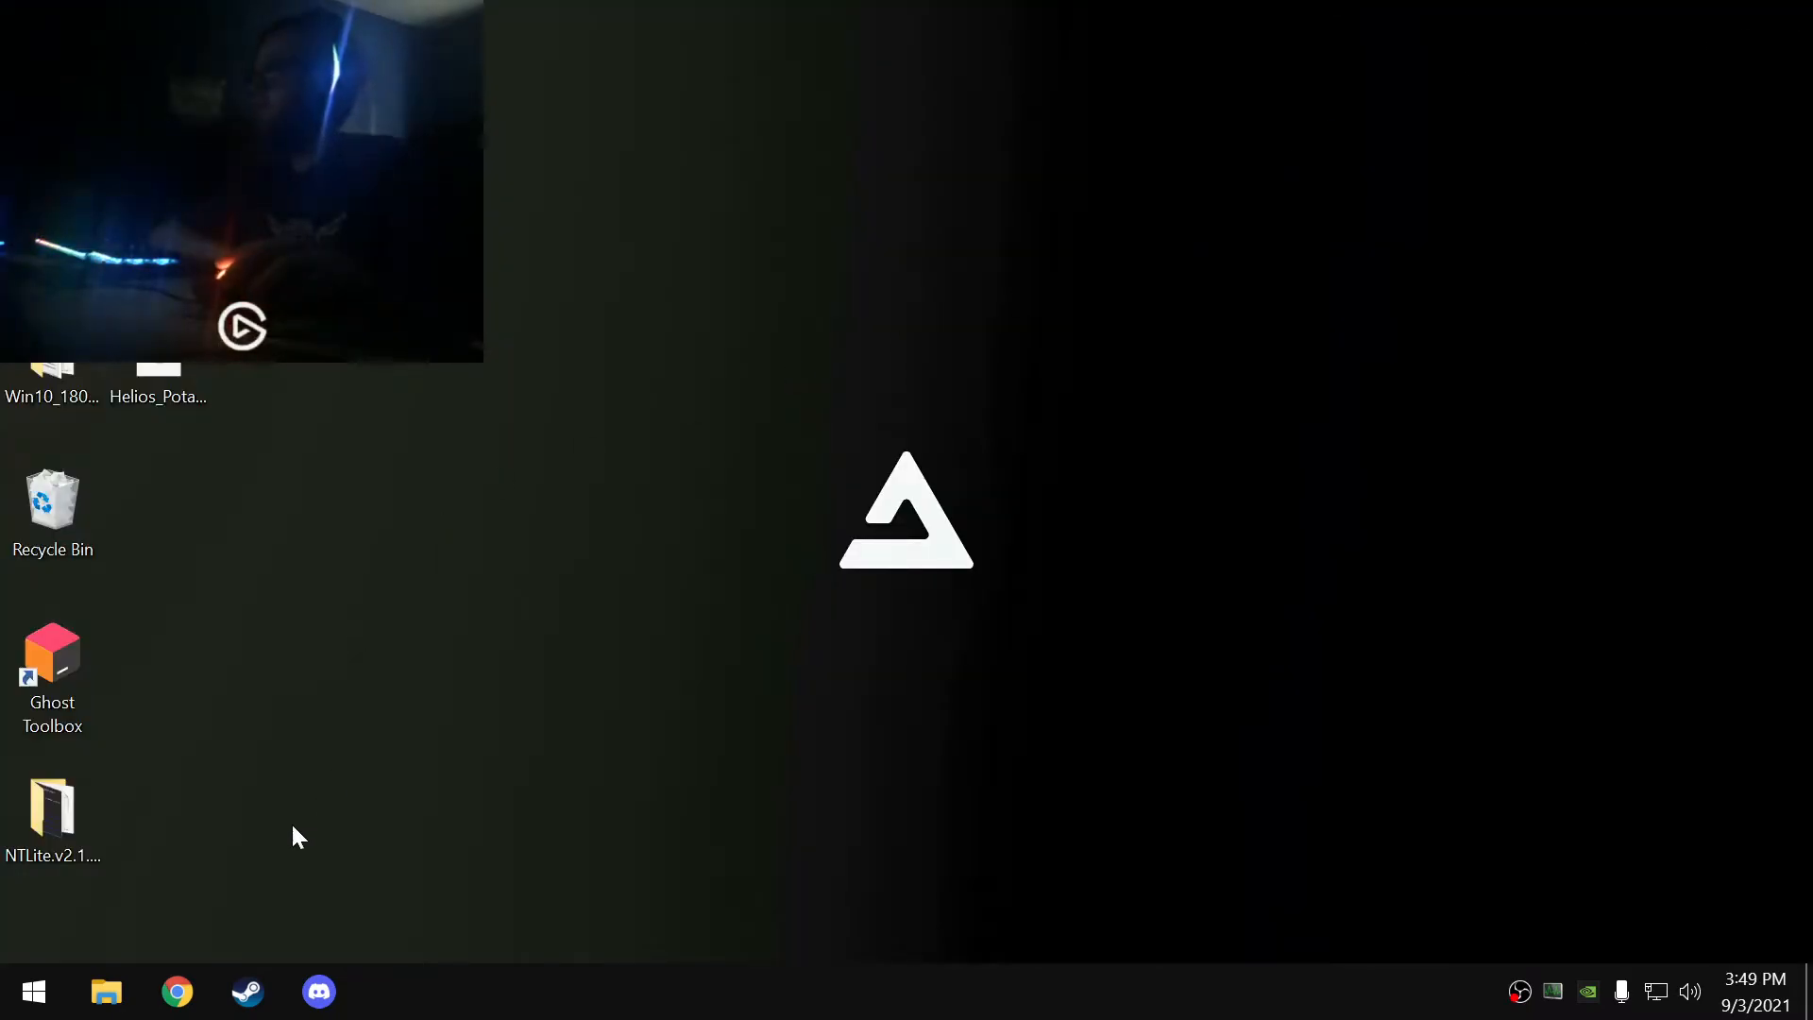
- Relaunch NTLite v2.1.1.7917 from the Setup files folder on the desktop and minimize the folder window
double_click(43, 814)
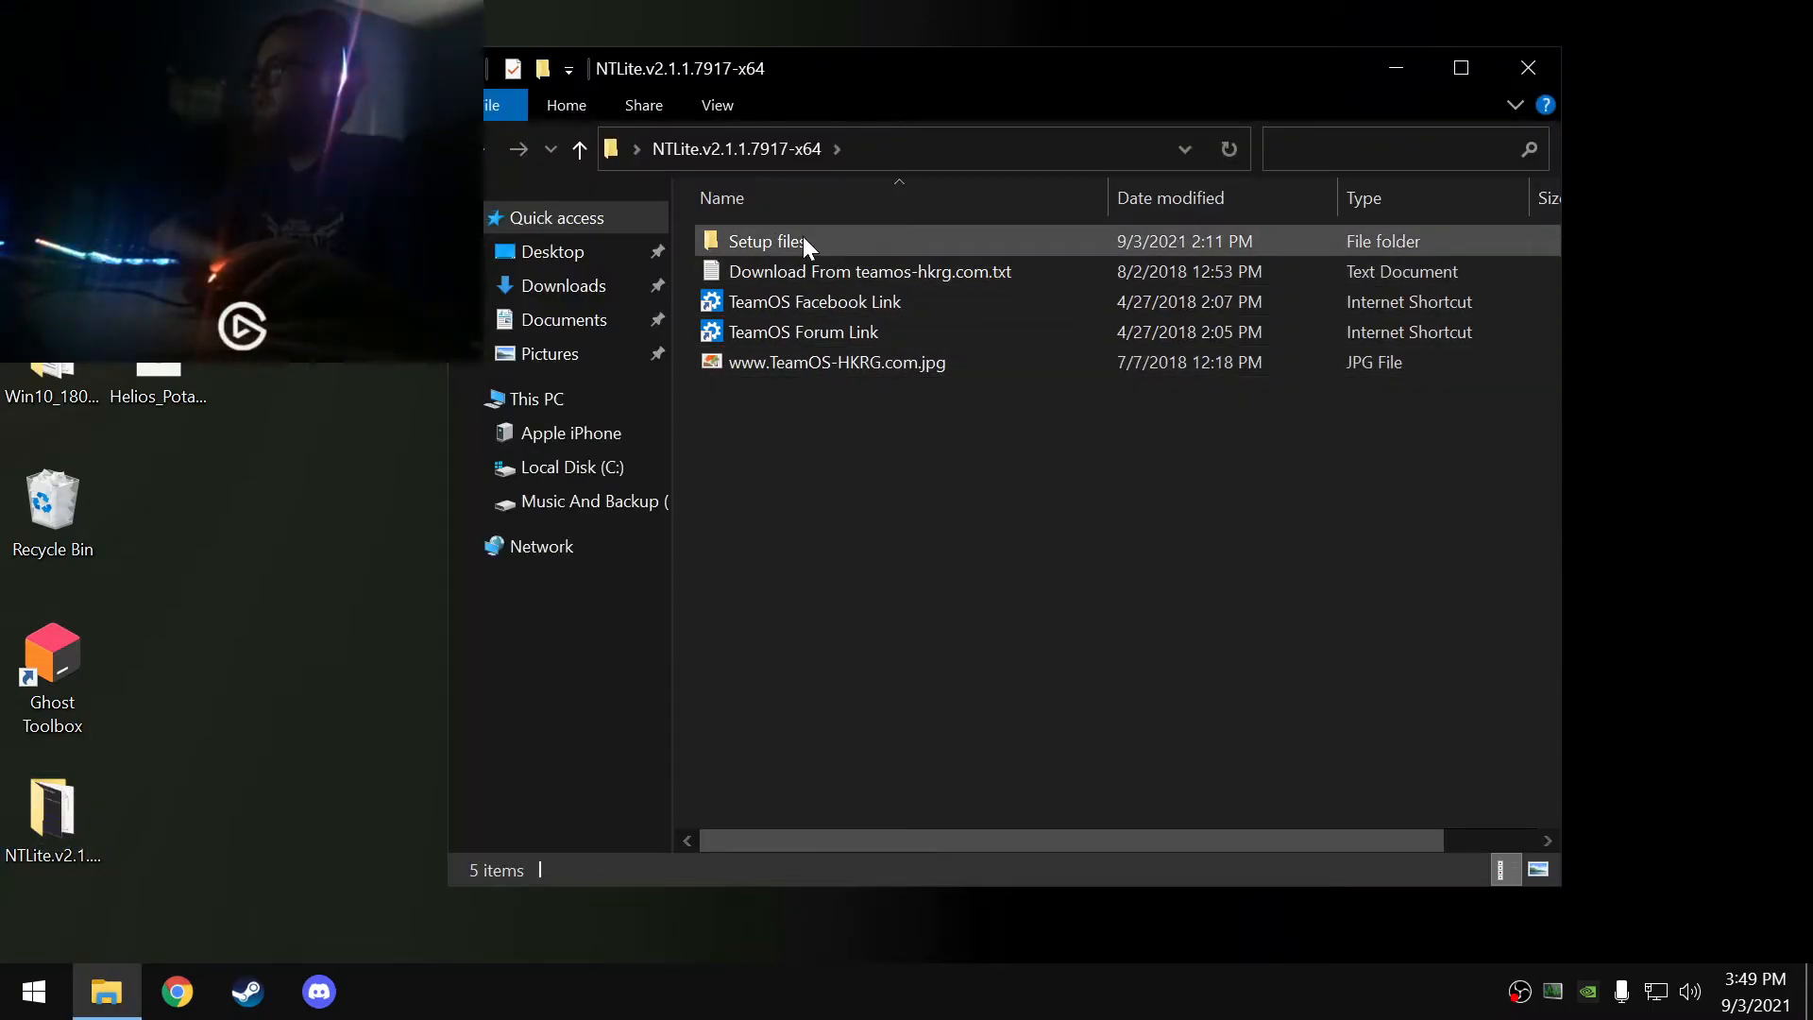
double_click(802, 239)
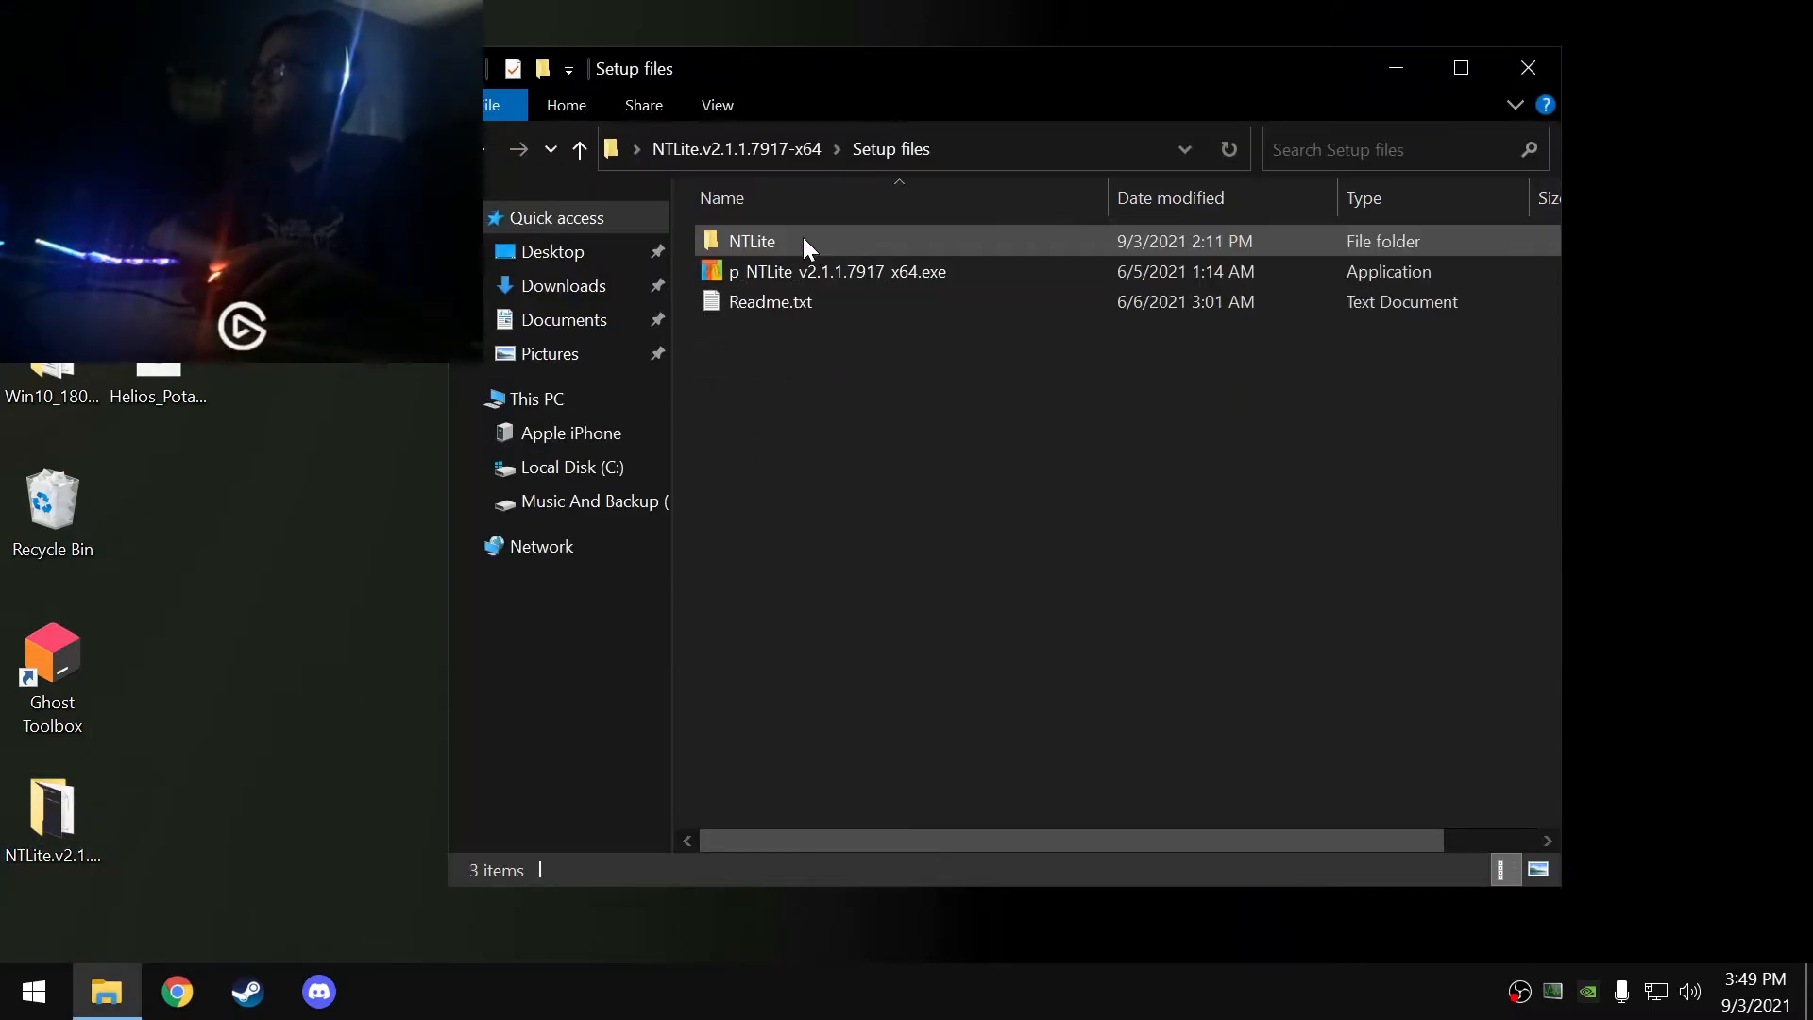
double_click(812, 273)
left_click(1395, 70)
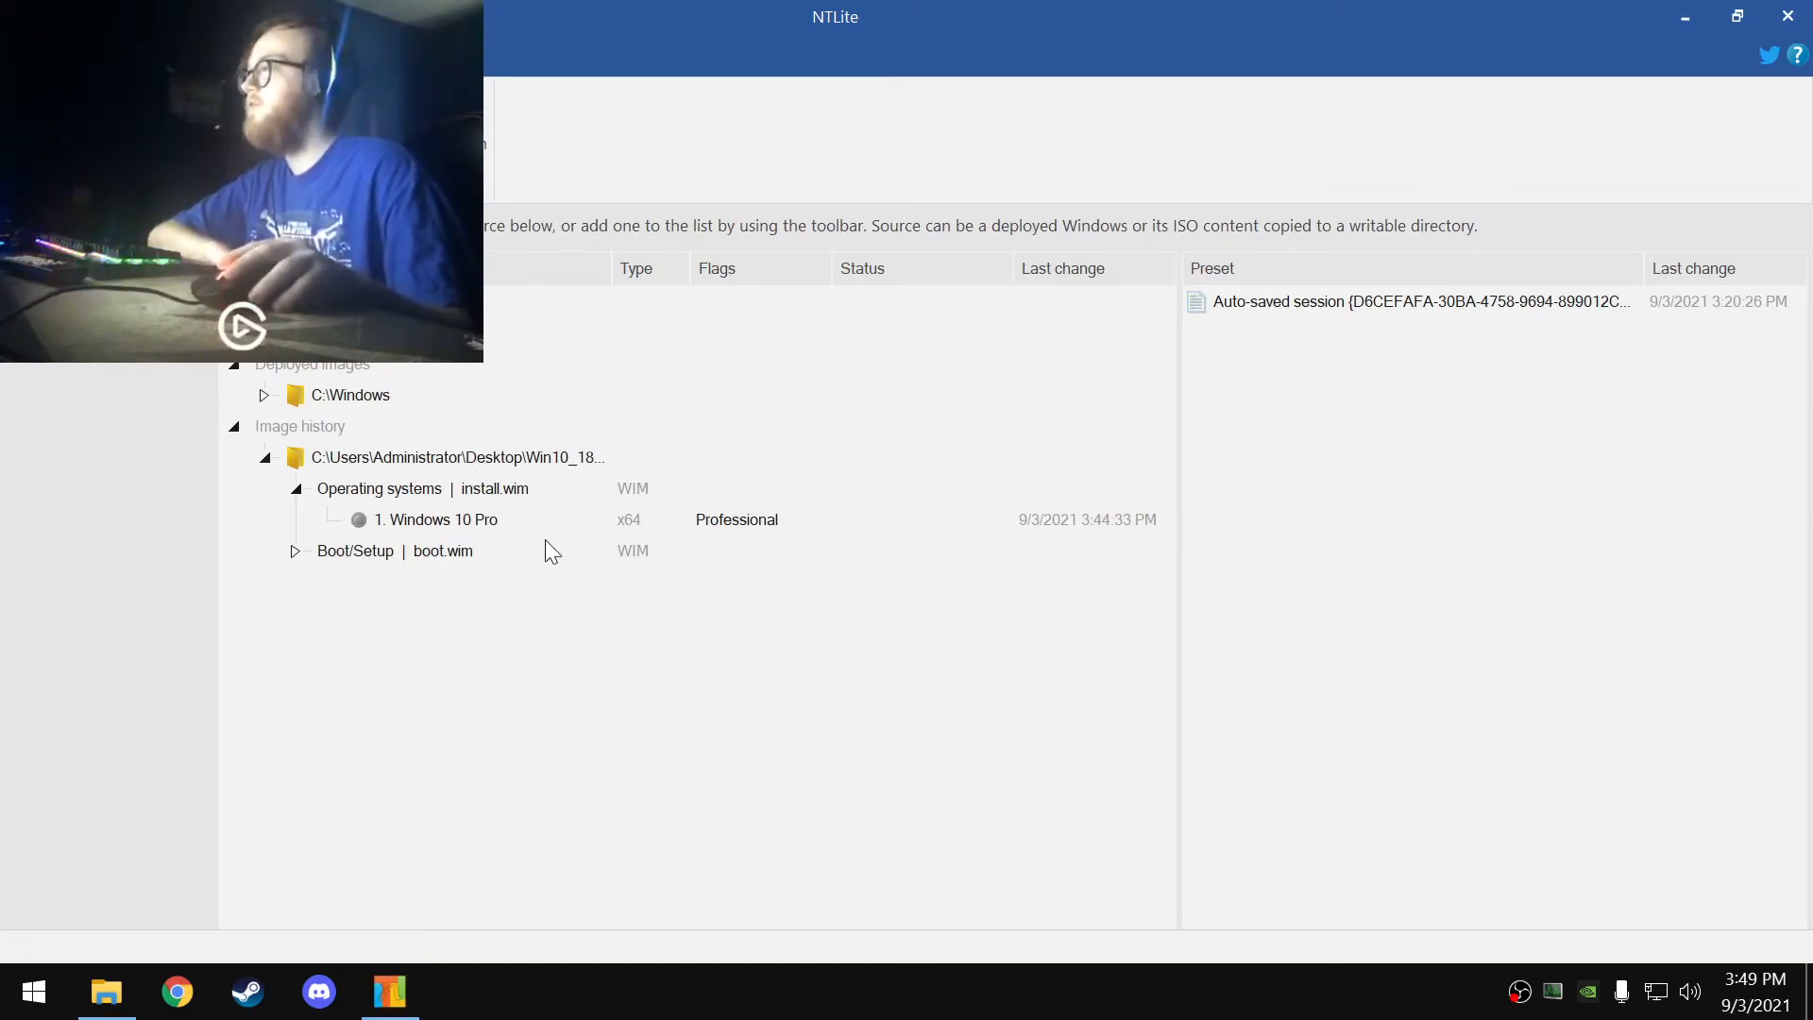
- Forget the Win10_1809 image source in the image history
right_click(468, 525)
right_click(439, 452)
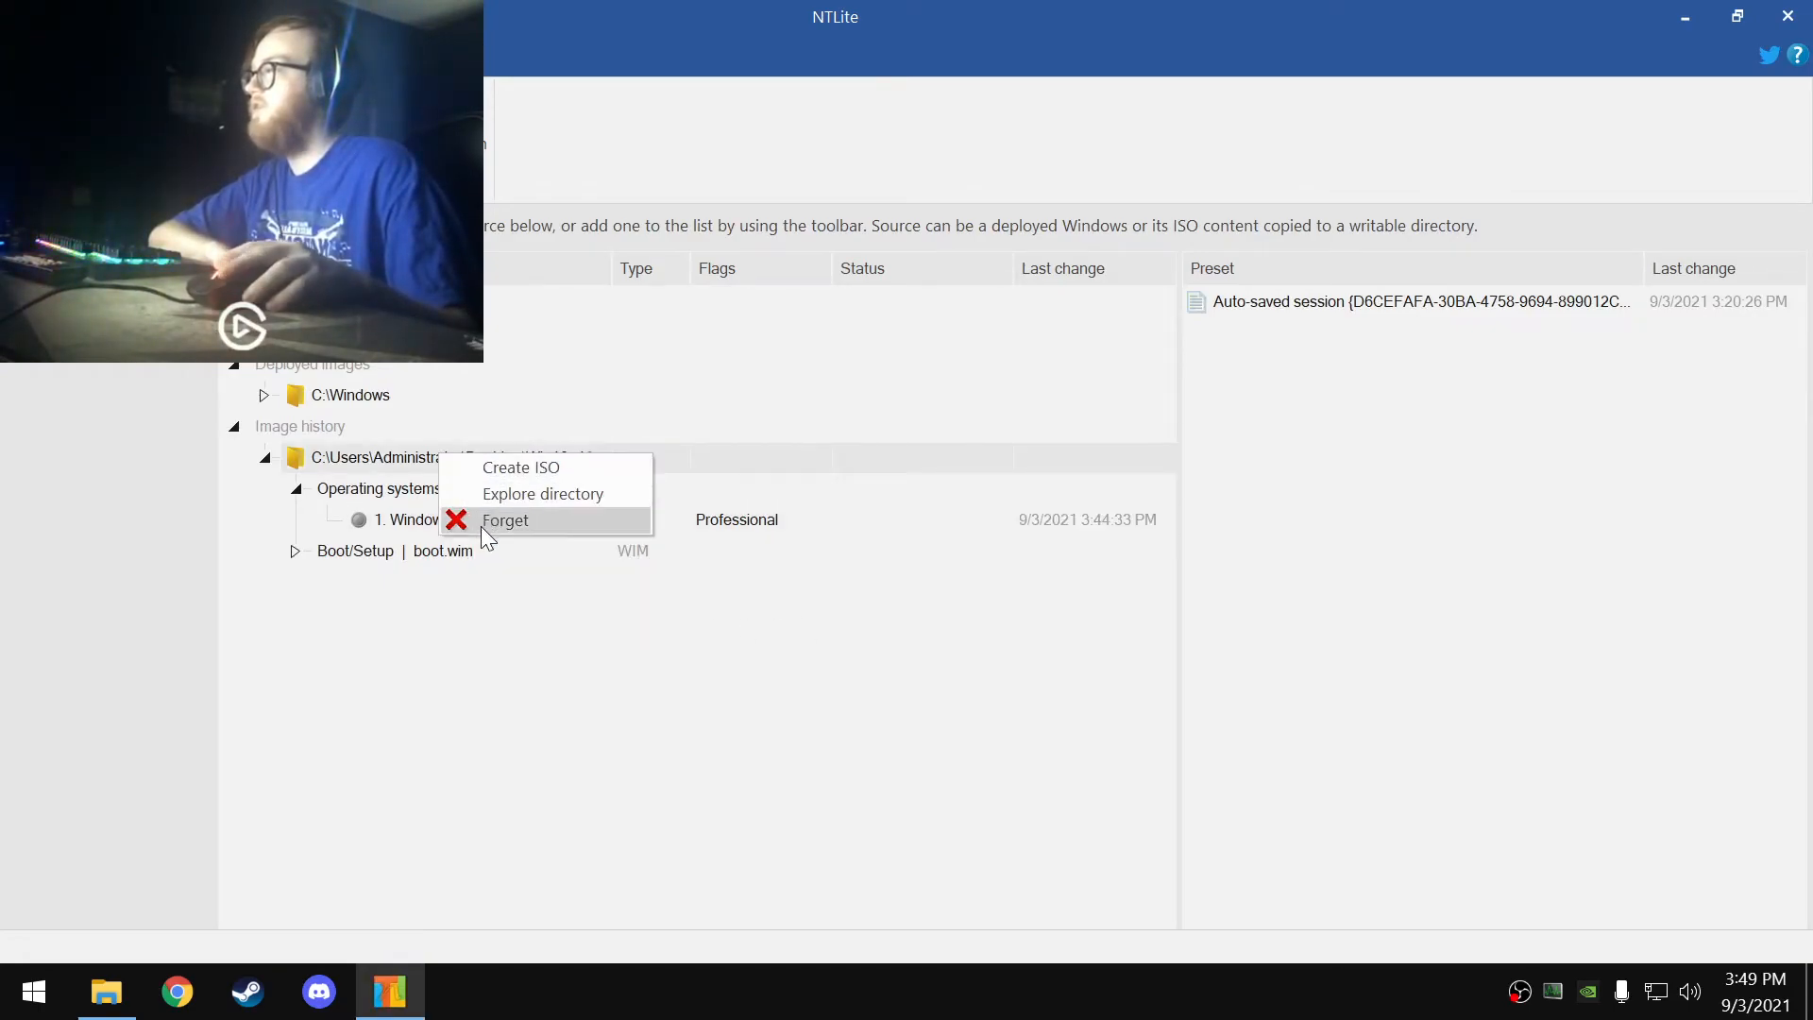
left_click(505, 520)
- Export the auto-saved session preset to the Desktop as Helios.xml and close NTLite
left_click(1341, 306)
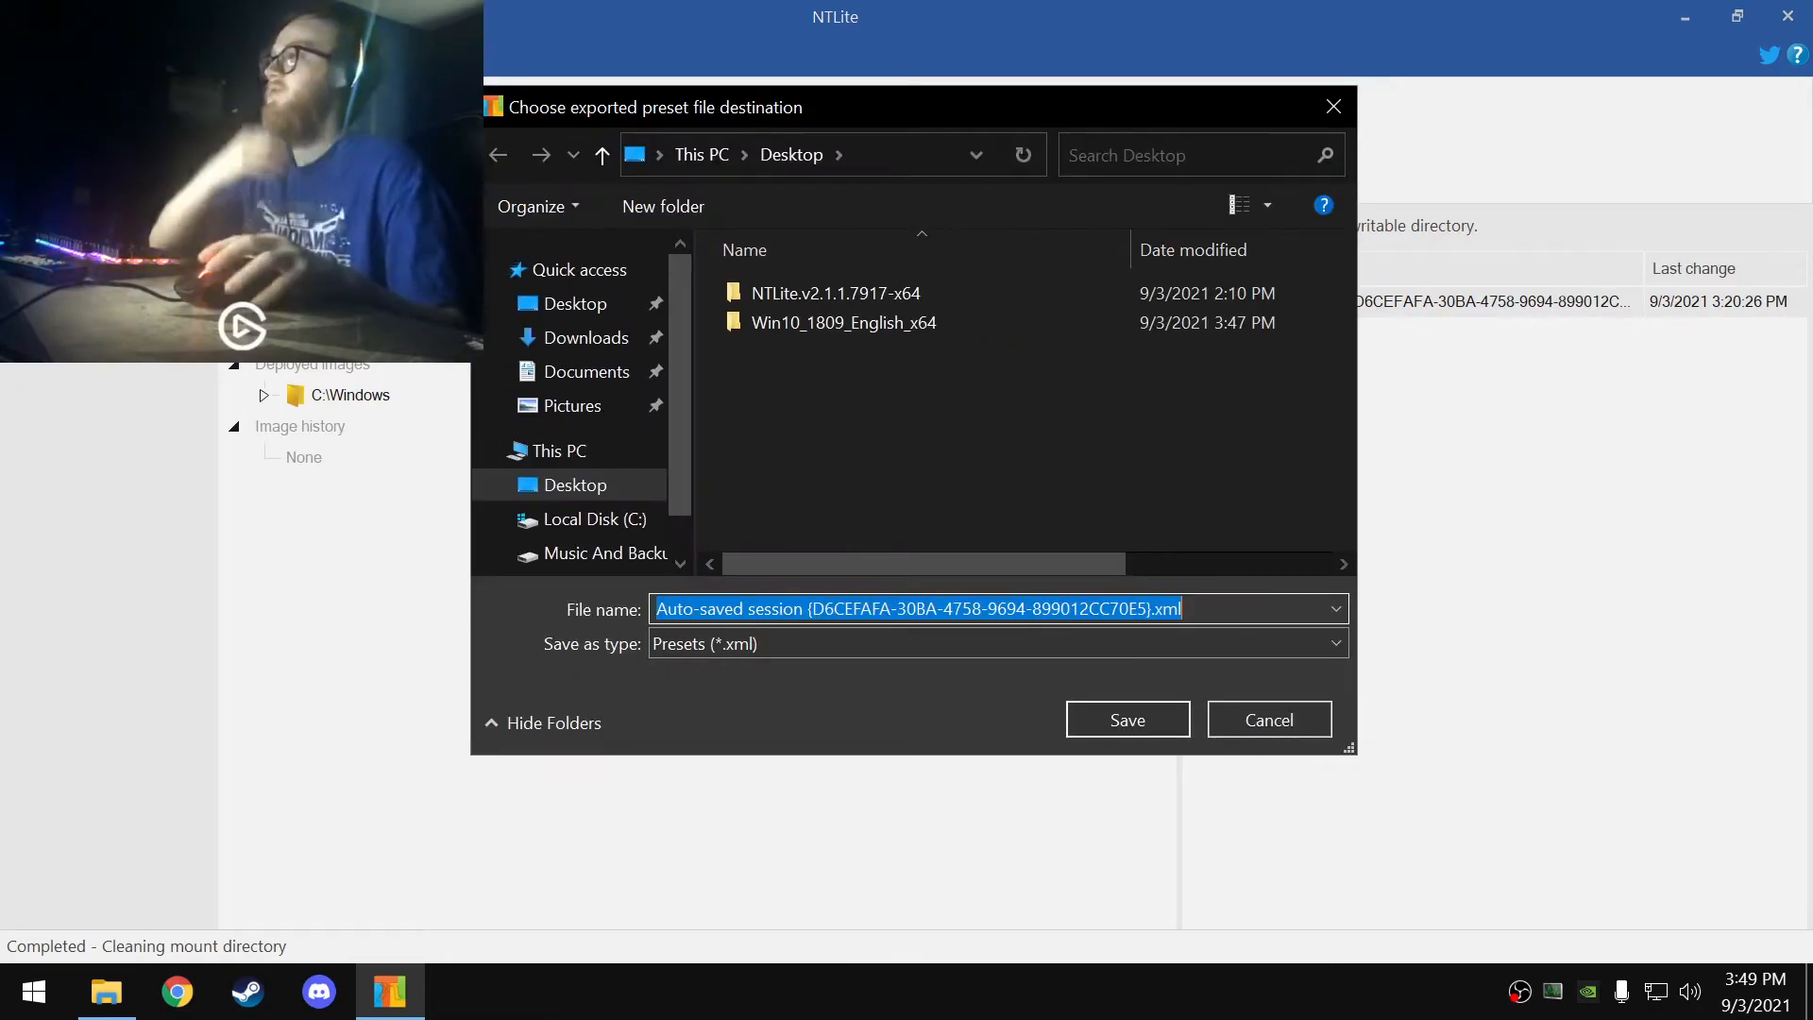
left_click(1224, 604)
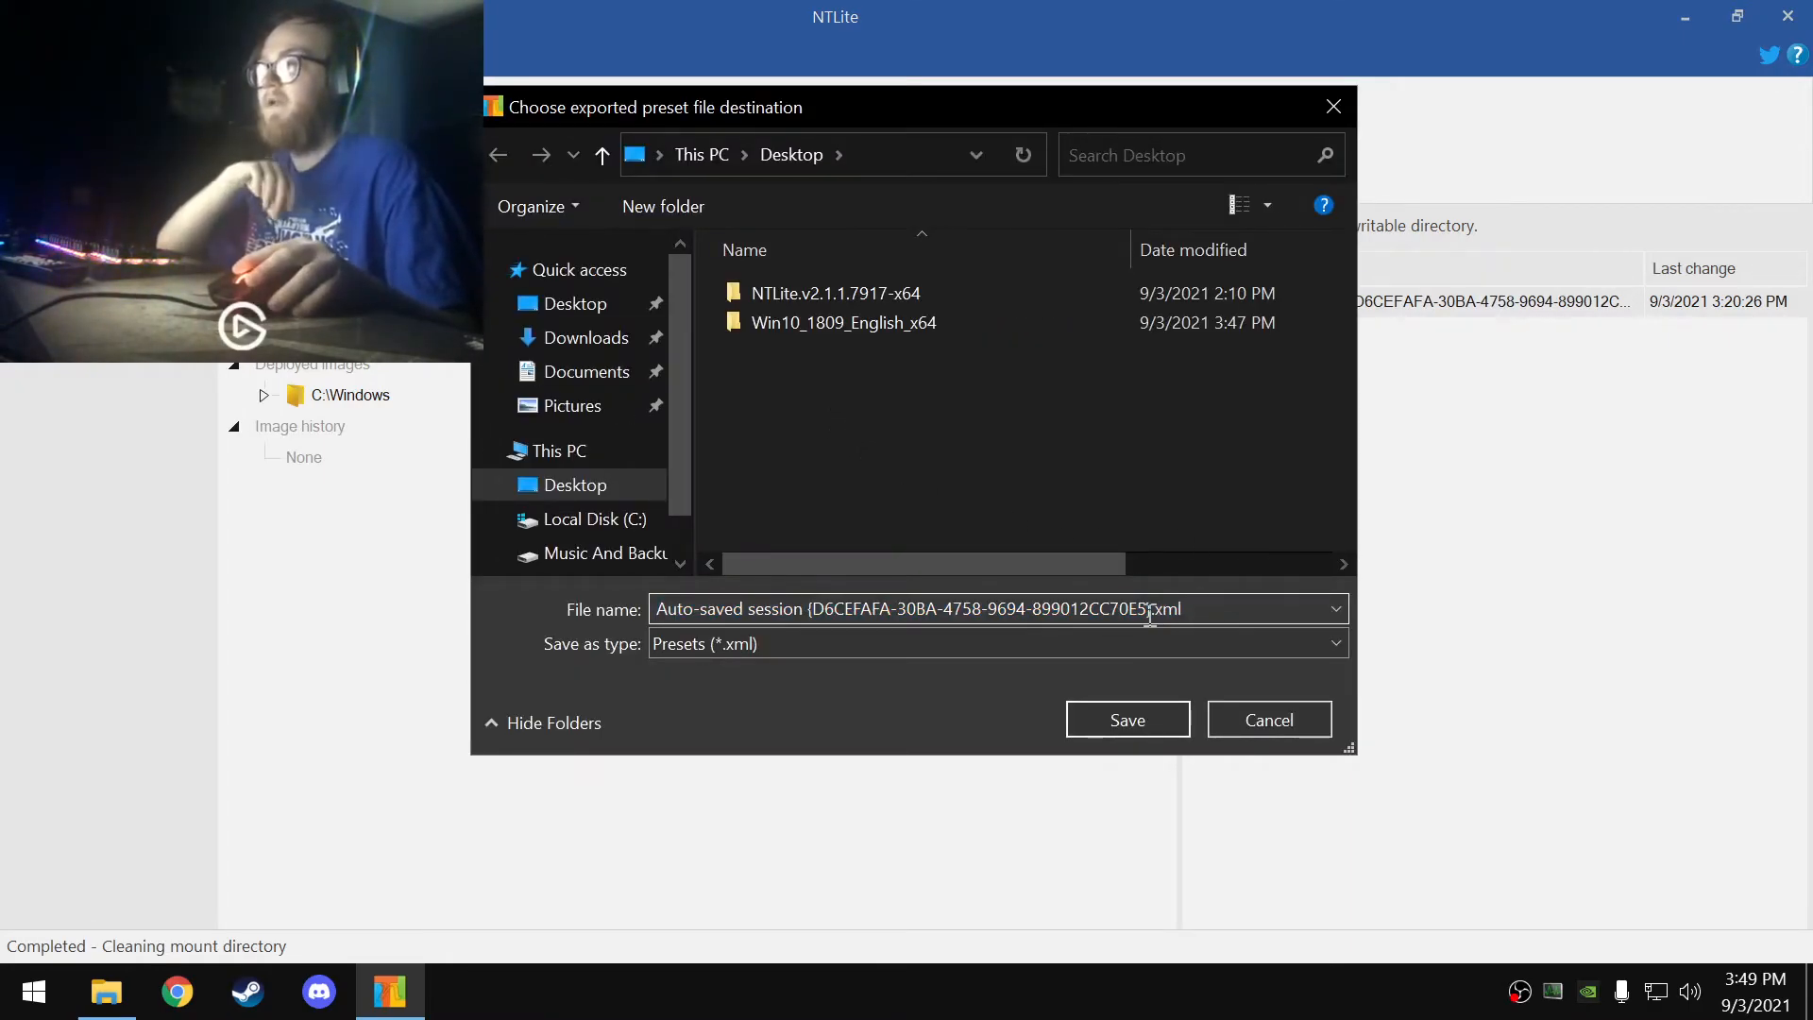
left_click_drag(1151, 610, 984, 609)
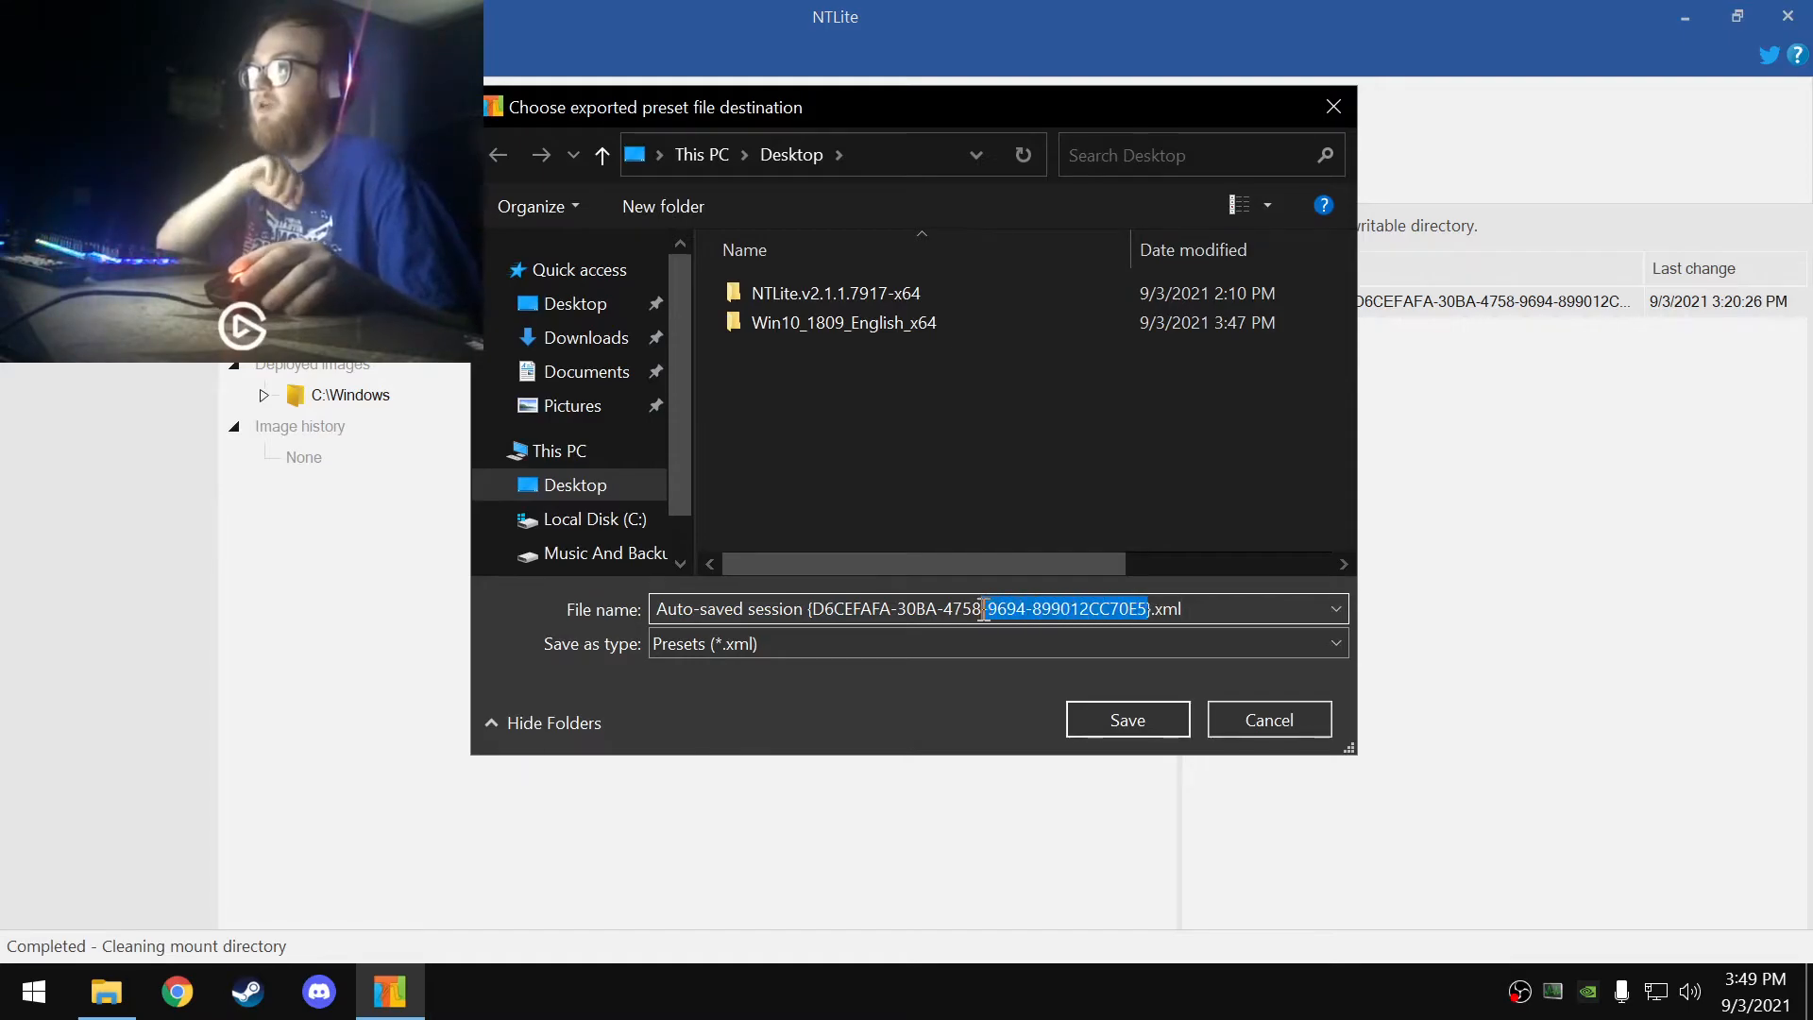
left_click(1152, 608)
left_click_drag(1151, 608, 654, 609)
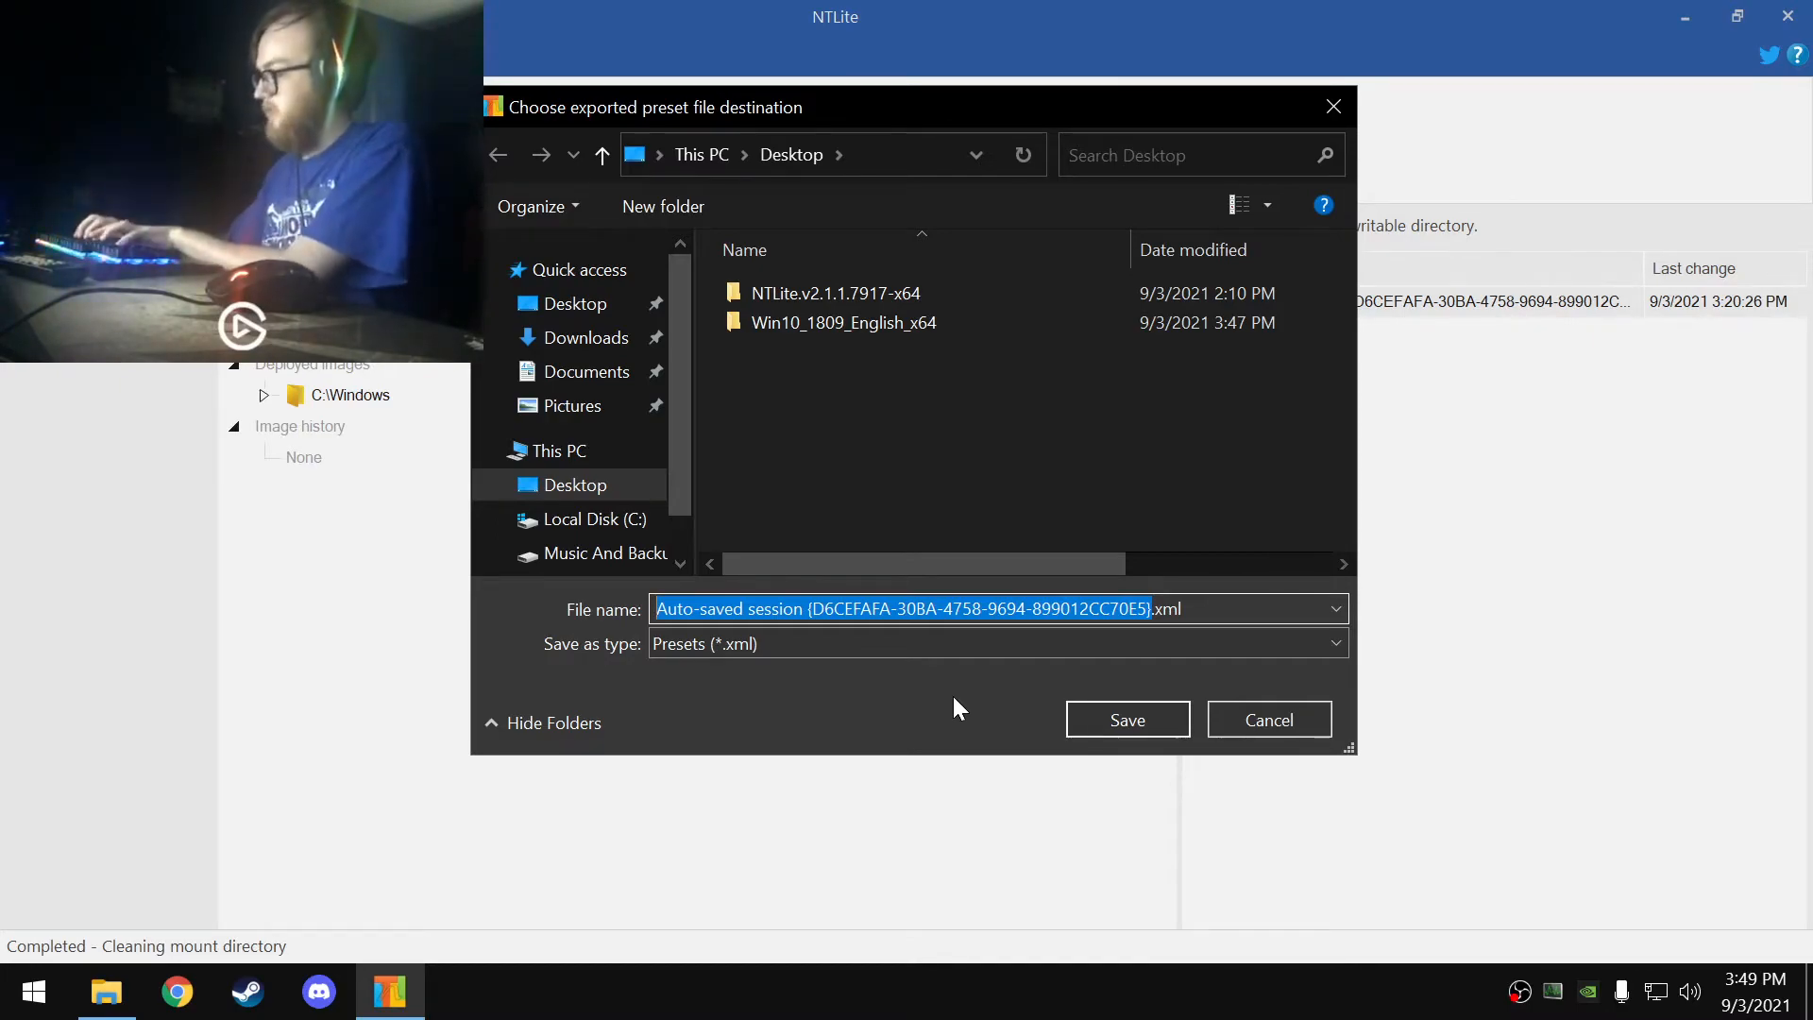
type("Helios")
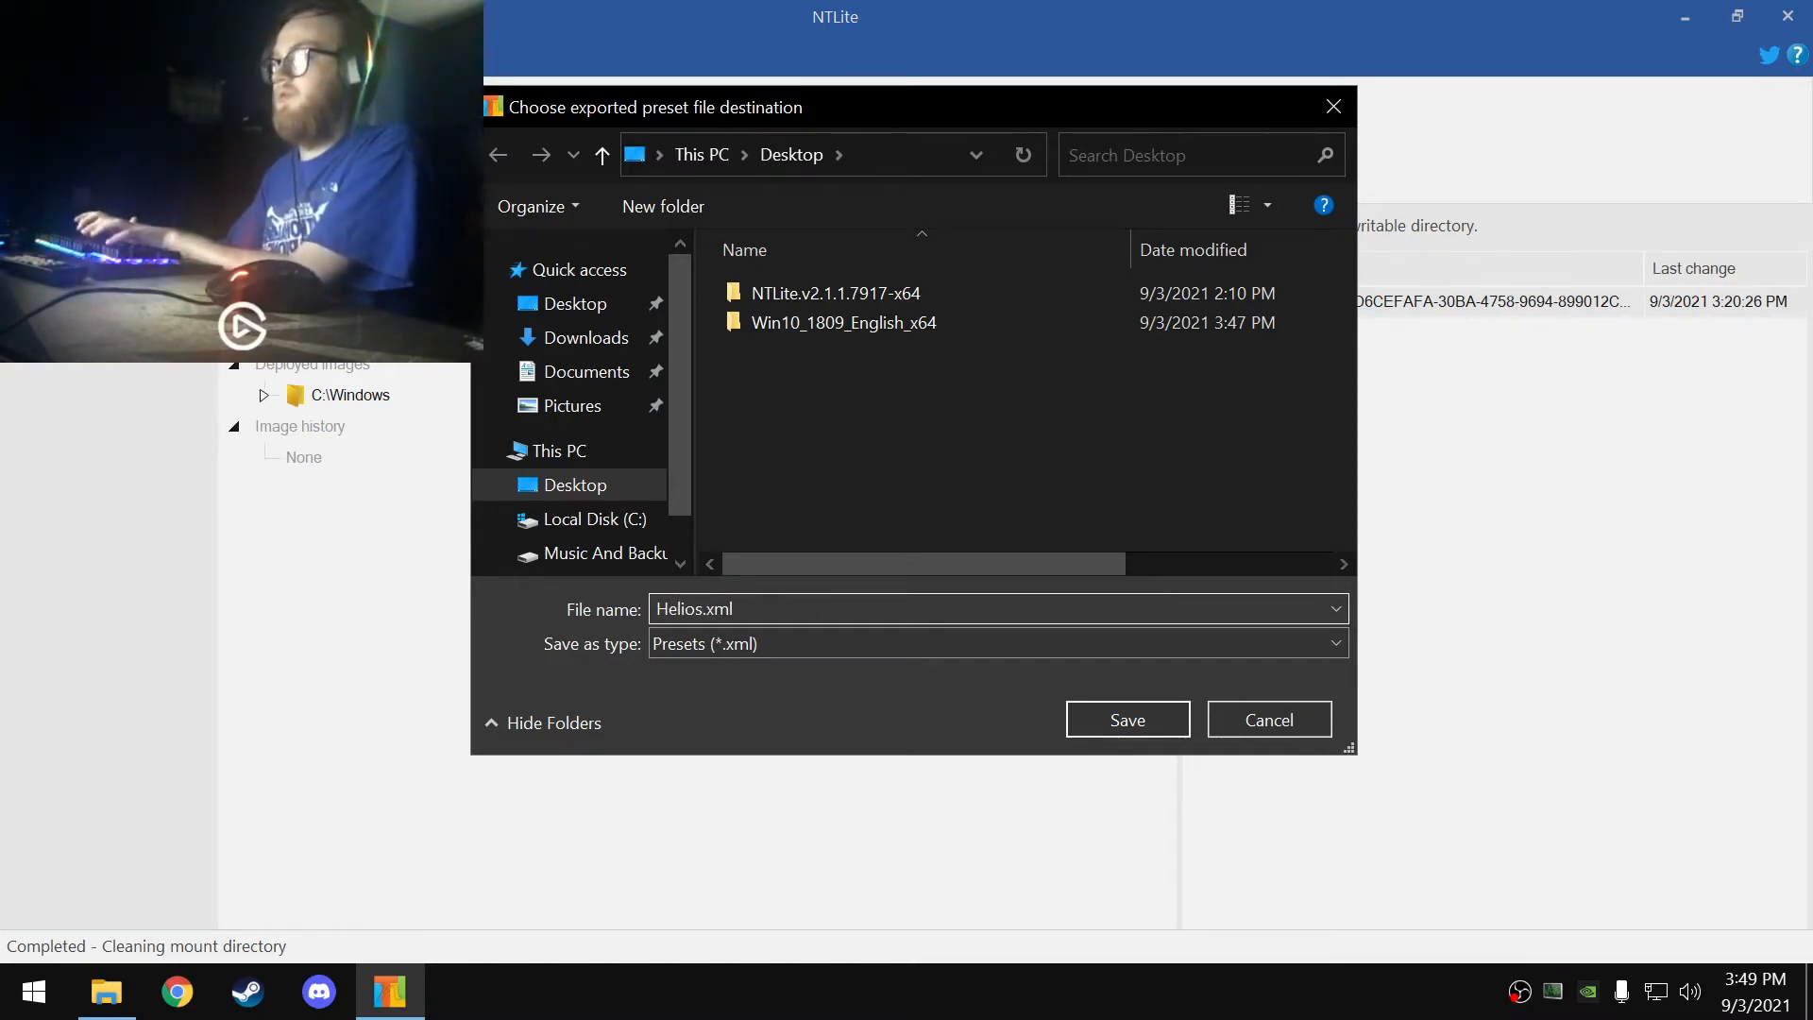
left_click(1128, 722)
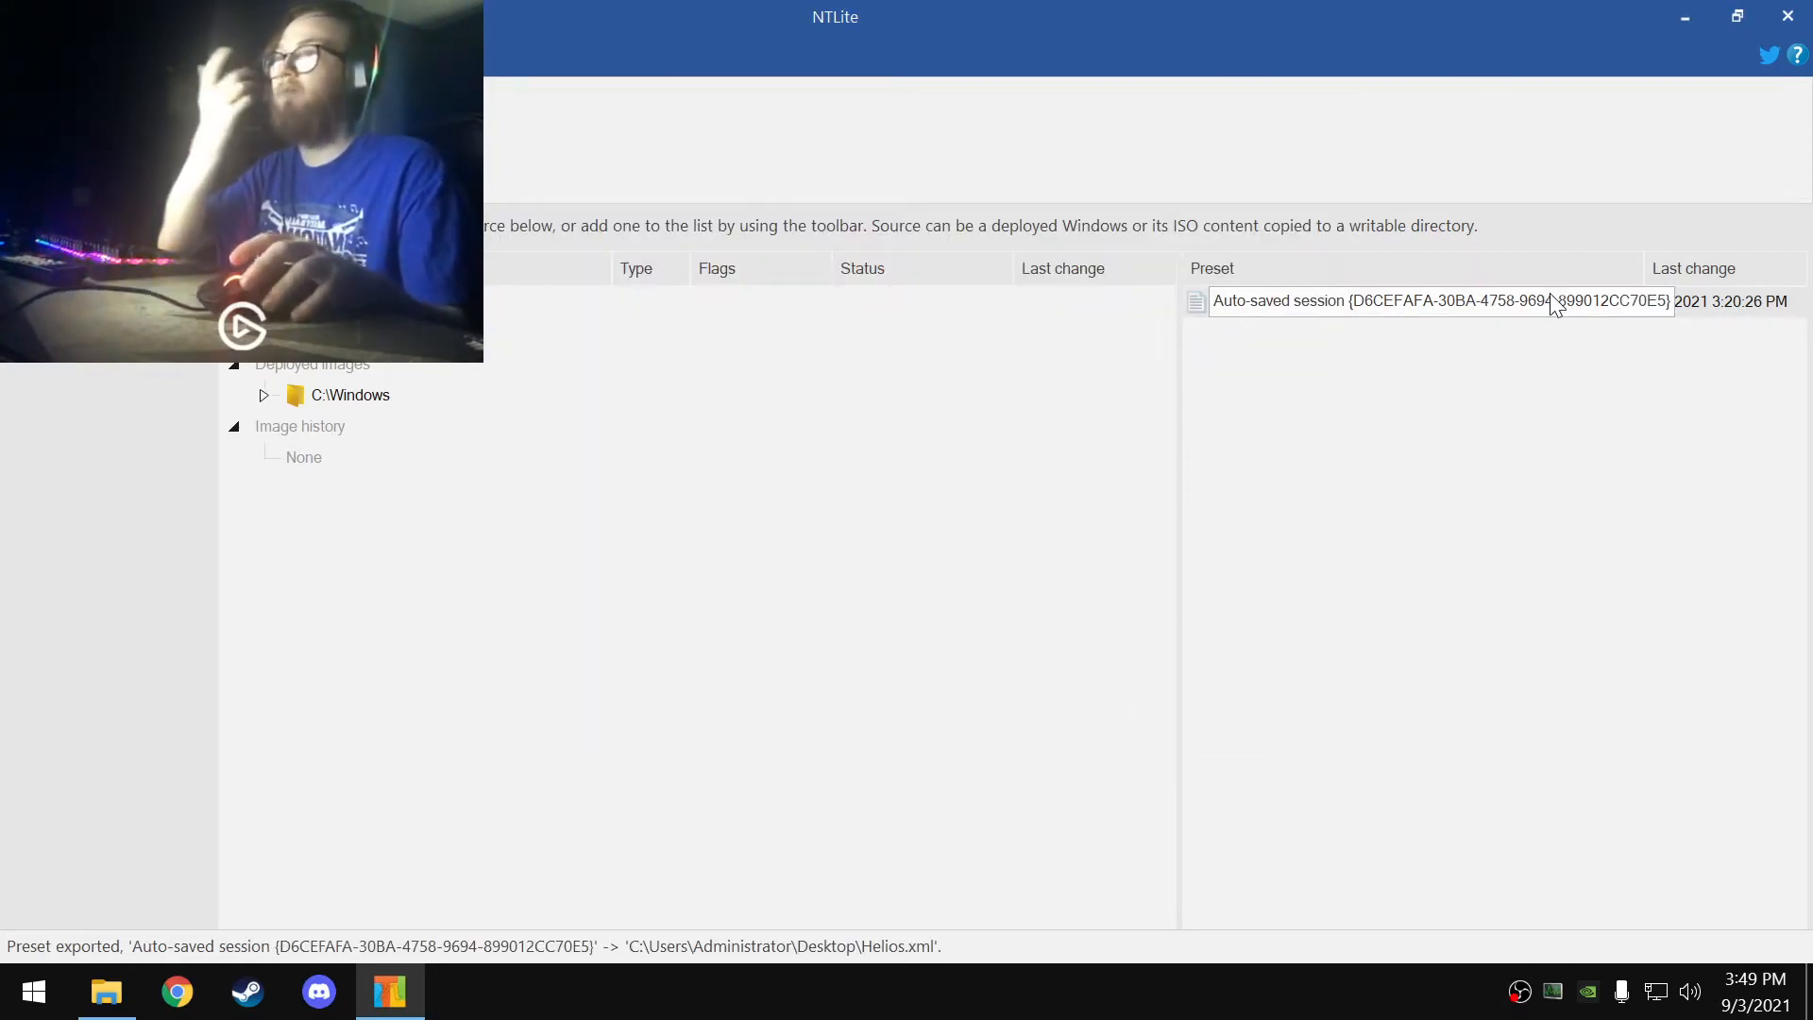
left_click(1786, 16)
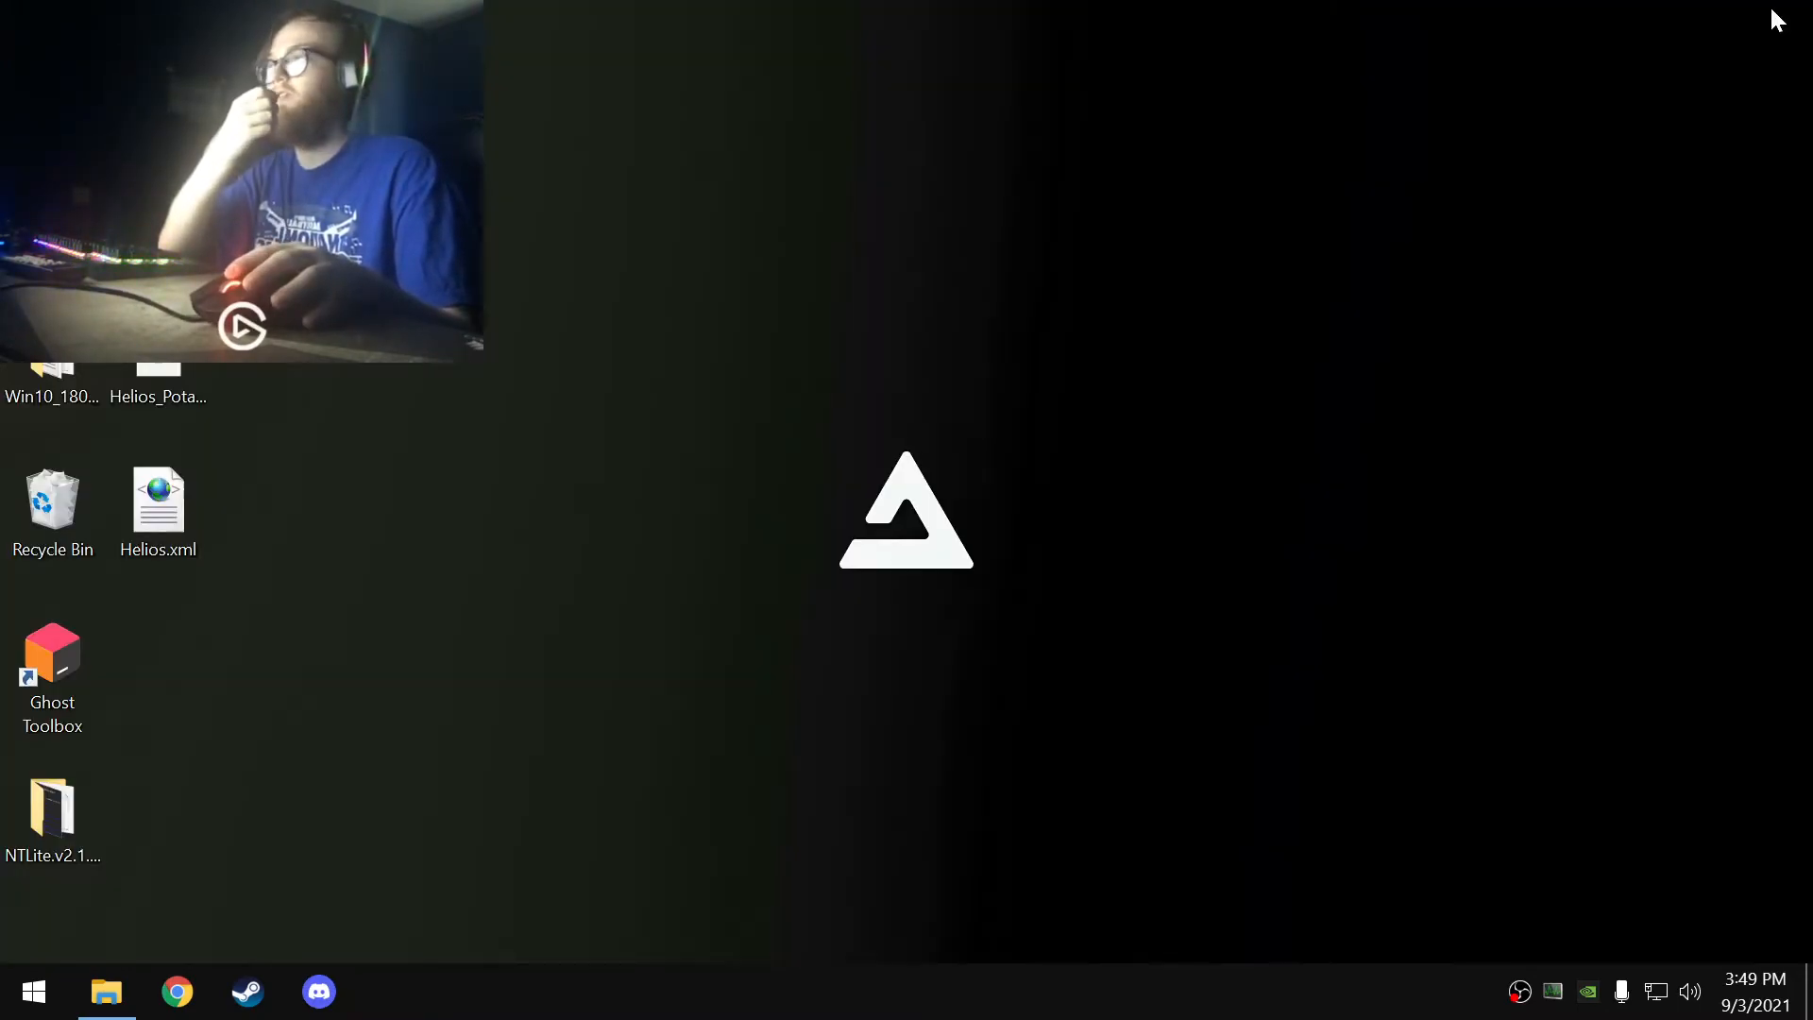
- Change the desktop background to the neon city skyline picture
left_click_drag(675, 401, 692, 381)
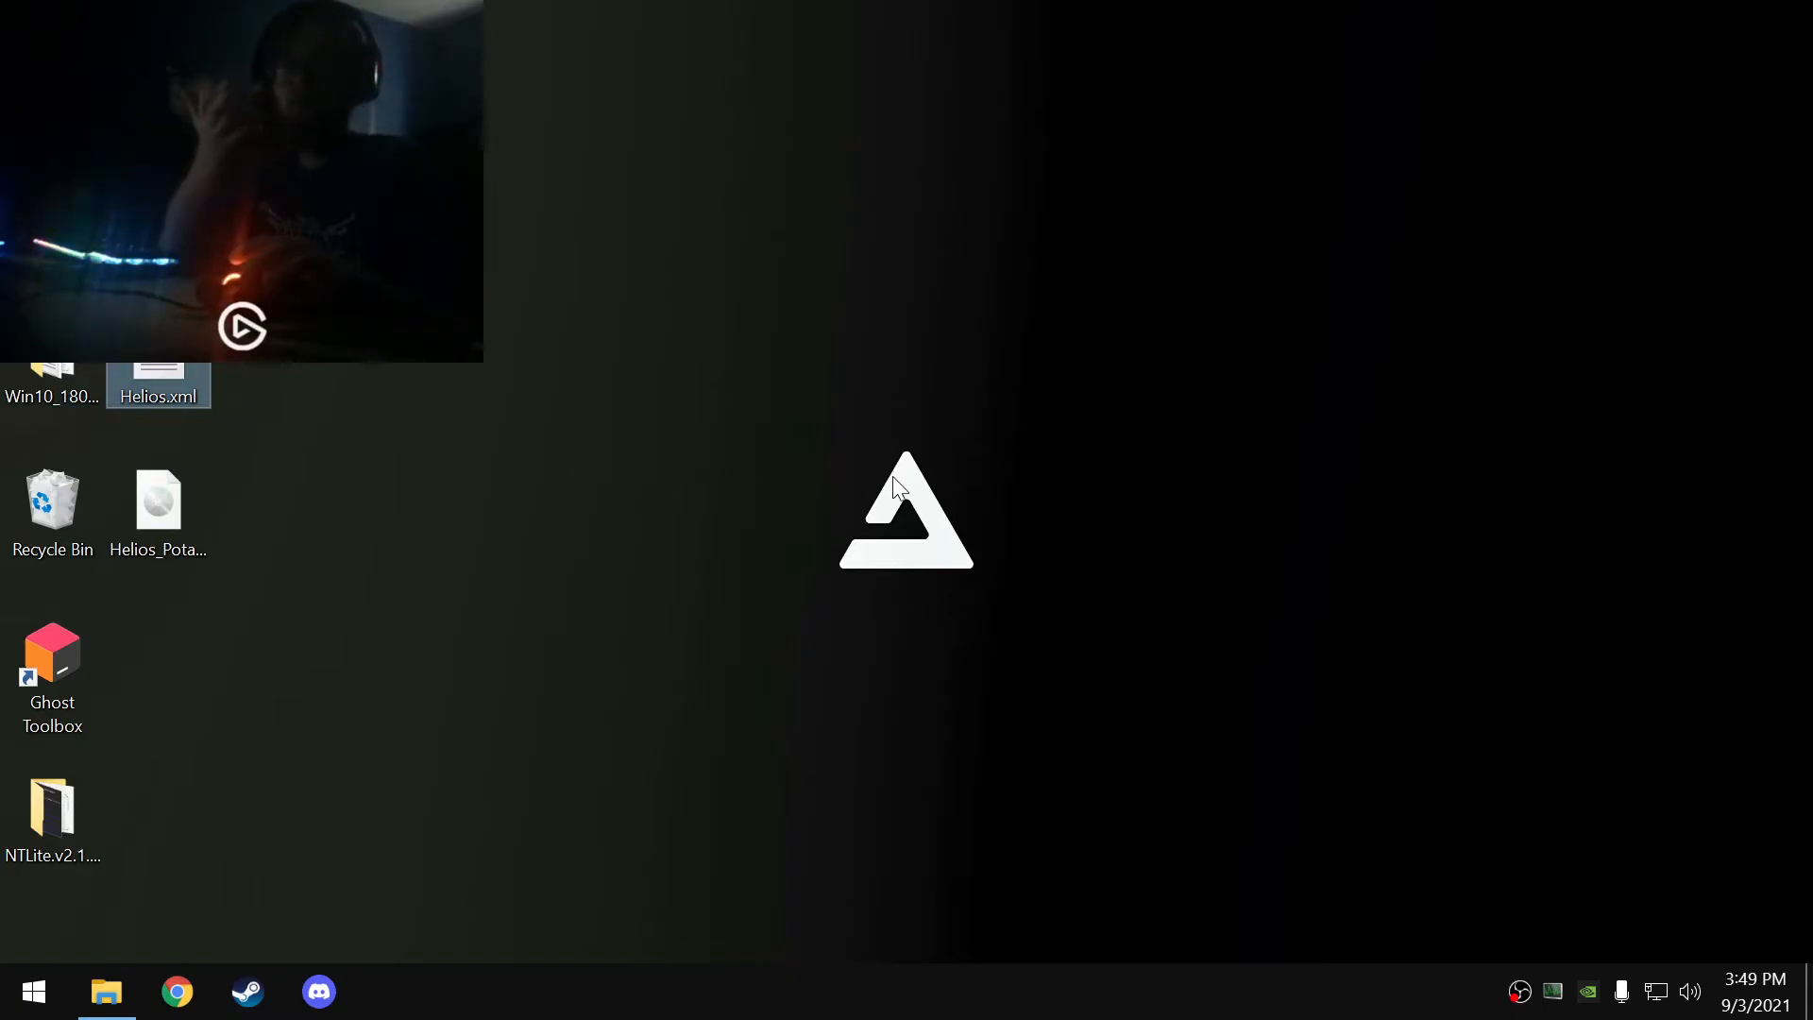
right_click(835, 542)
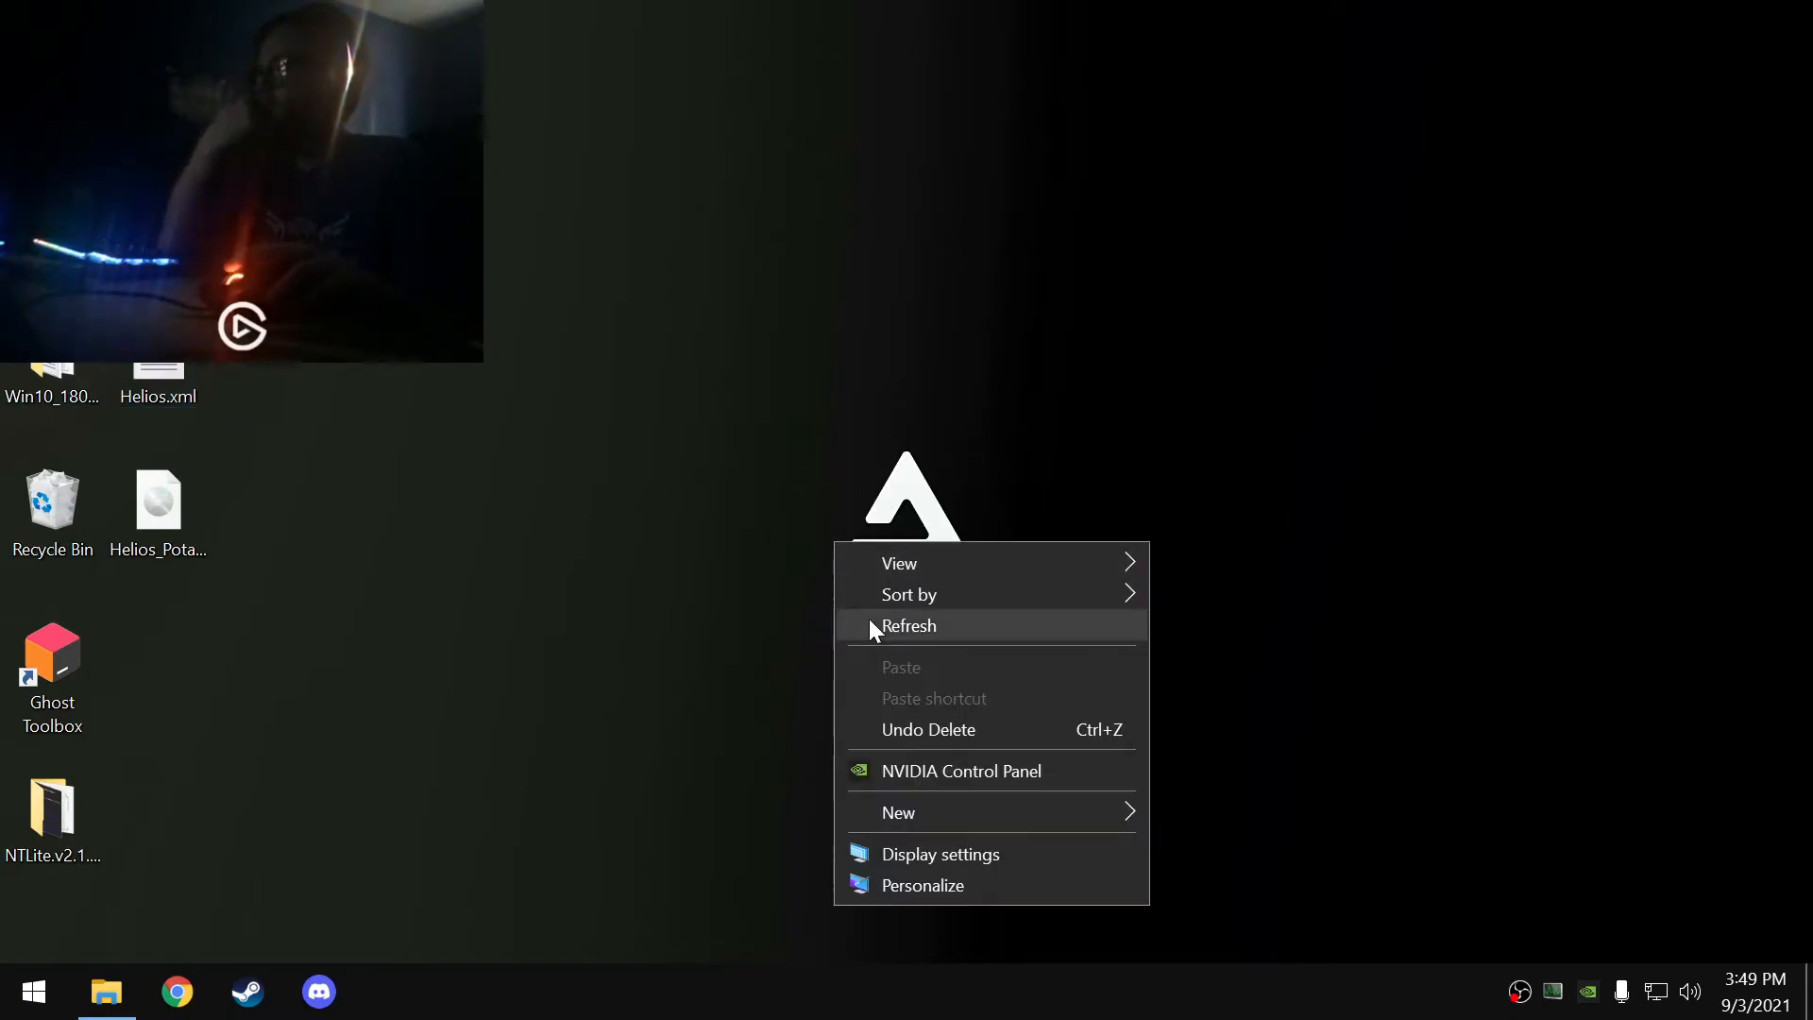
left_click(912, 884)
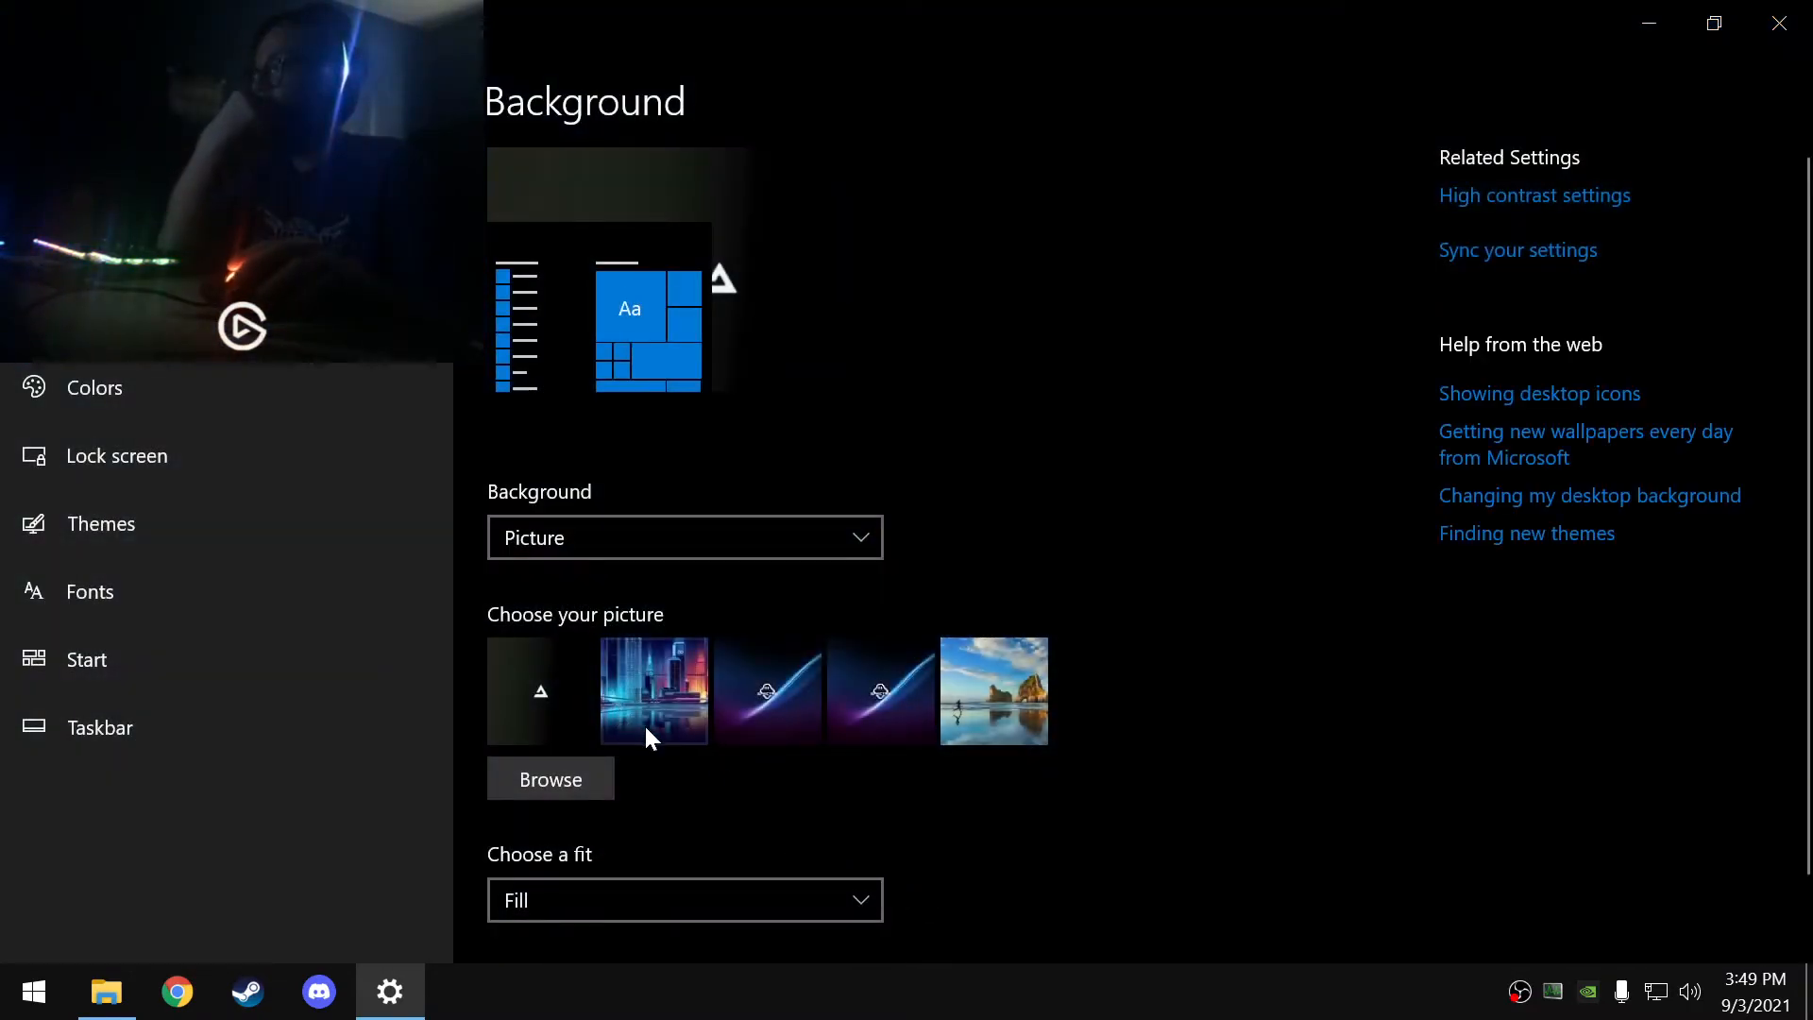
left_click(682, 704)
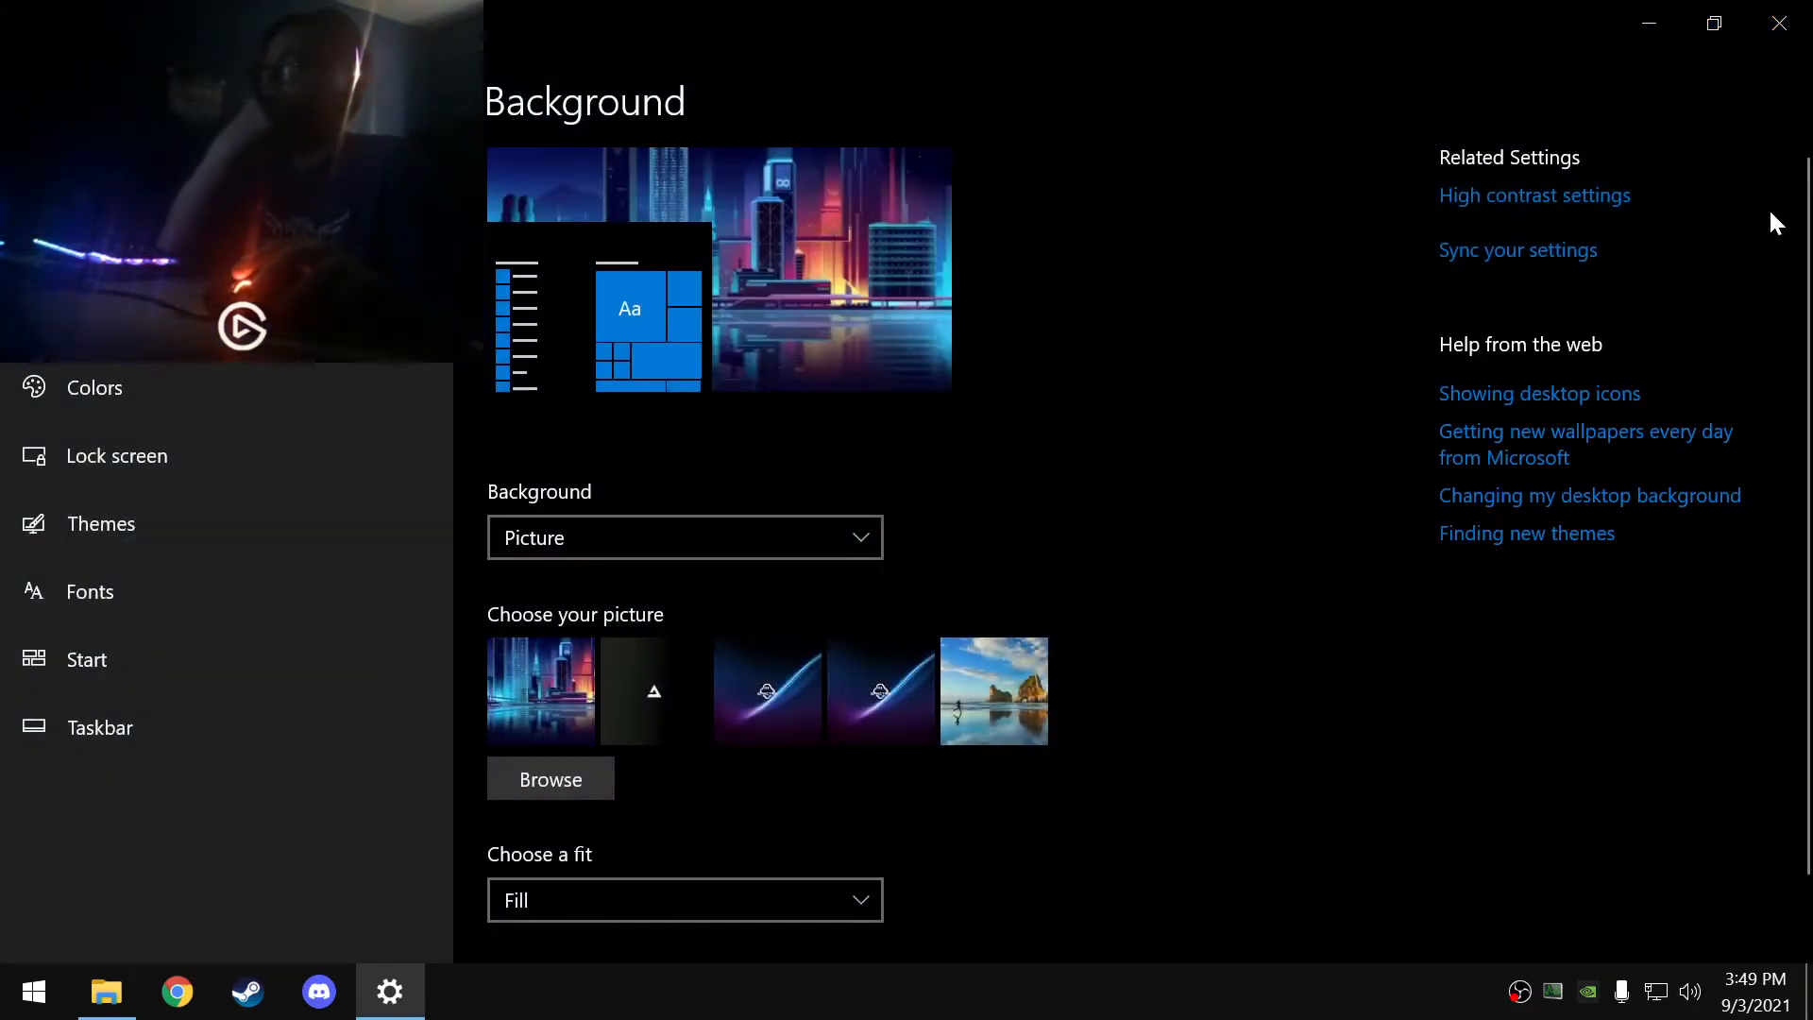
left_click(1779, 23)
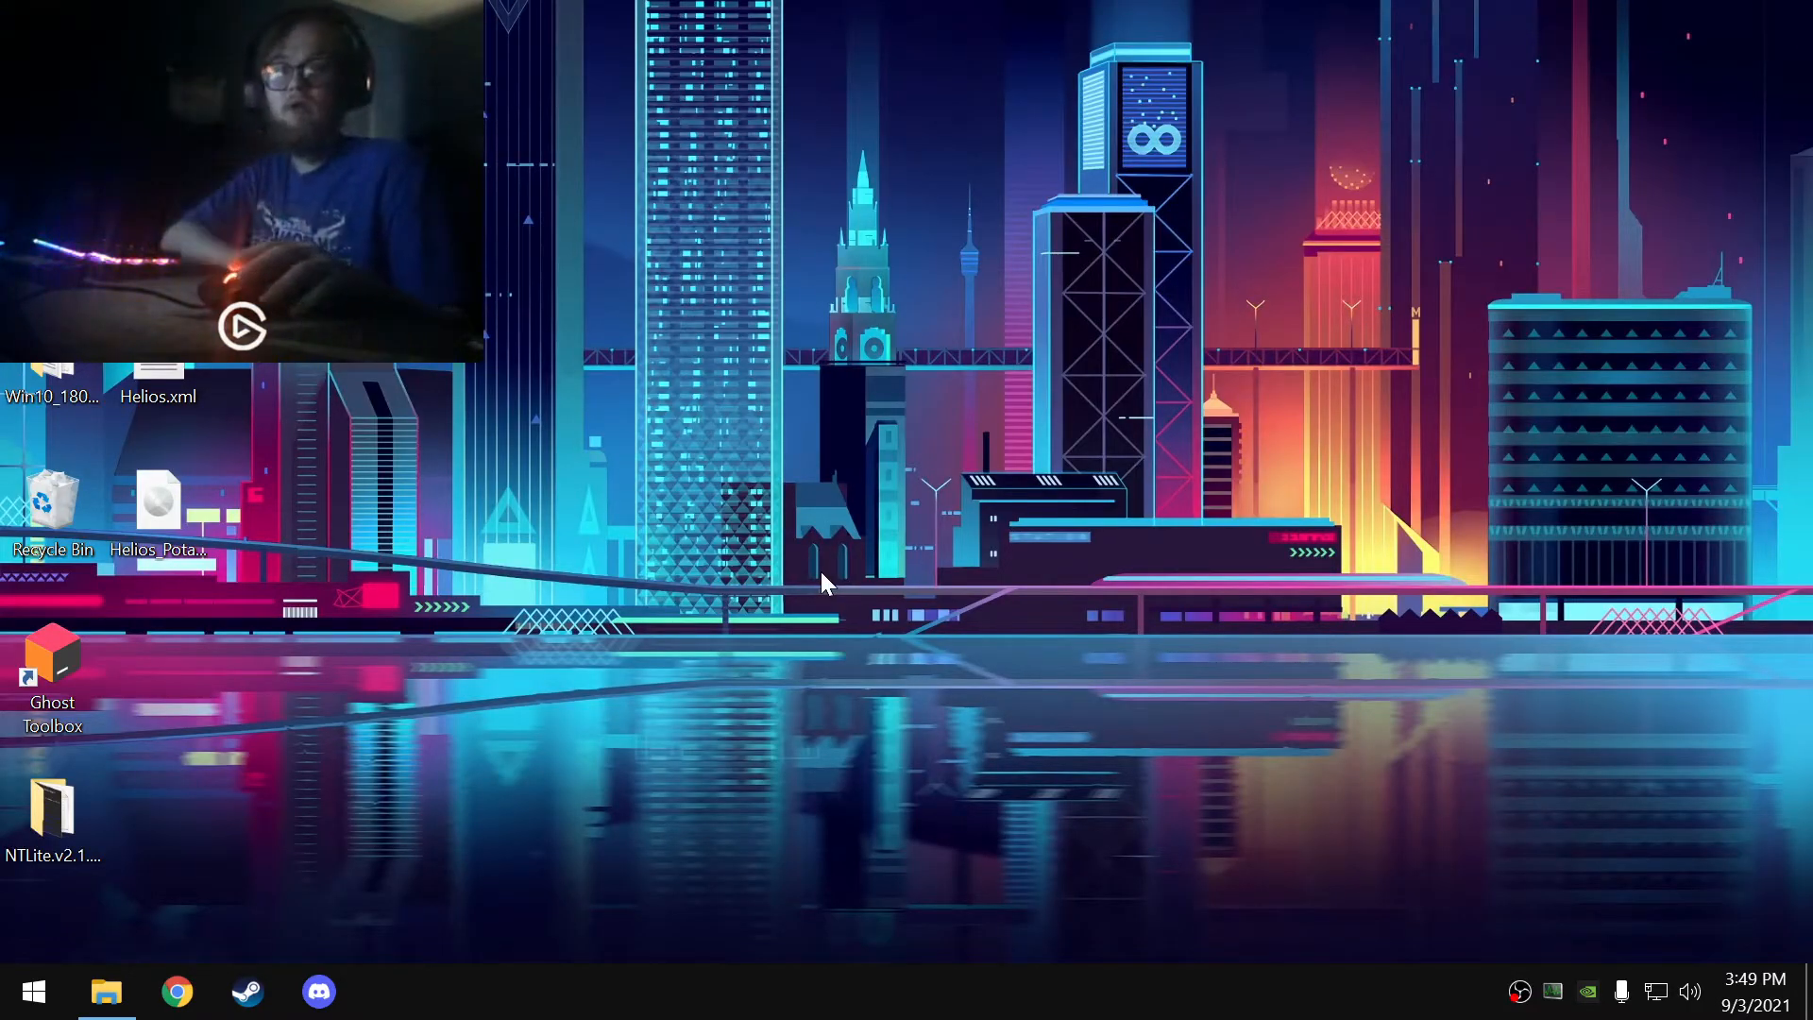
- Create a new folder named Helios on the desktop
left_click(208, 383)
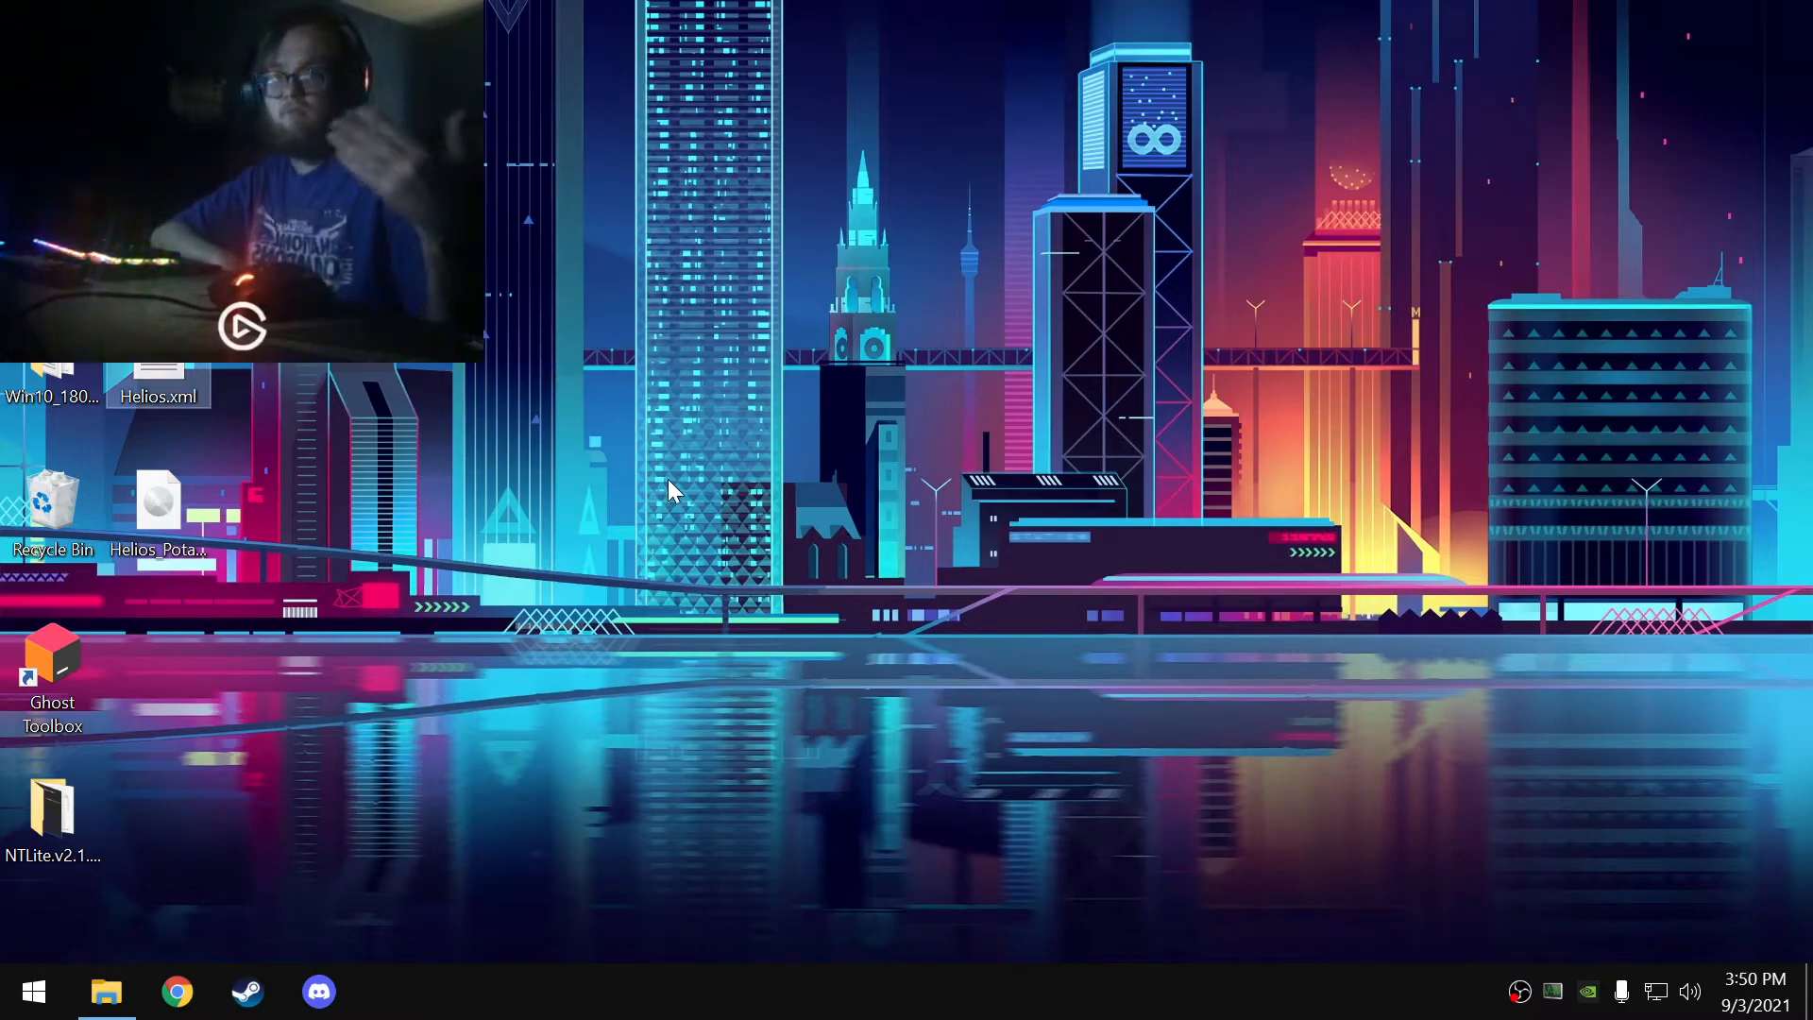
right_click(176, 638)
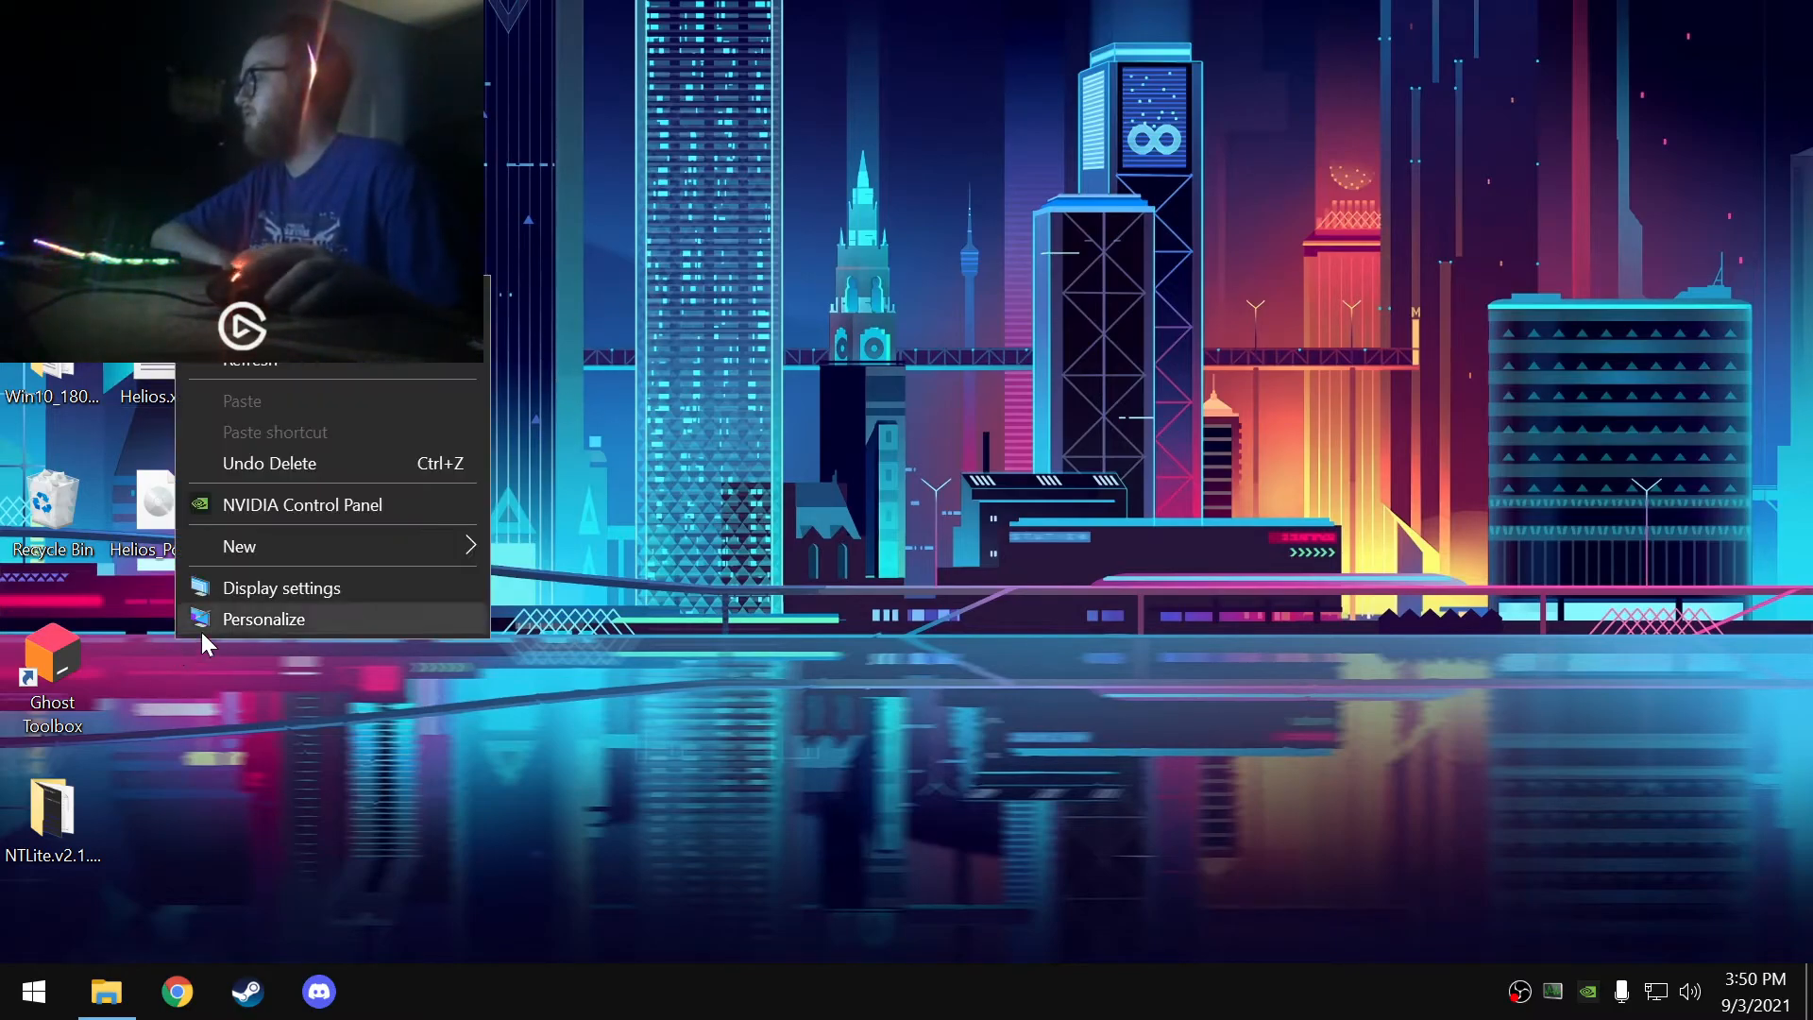
mouse_move(478, 551)
left_click(585, 549)
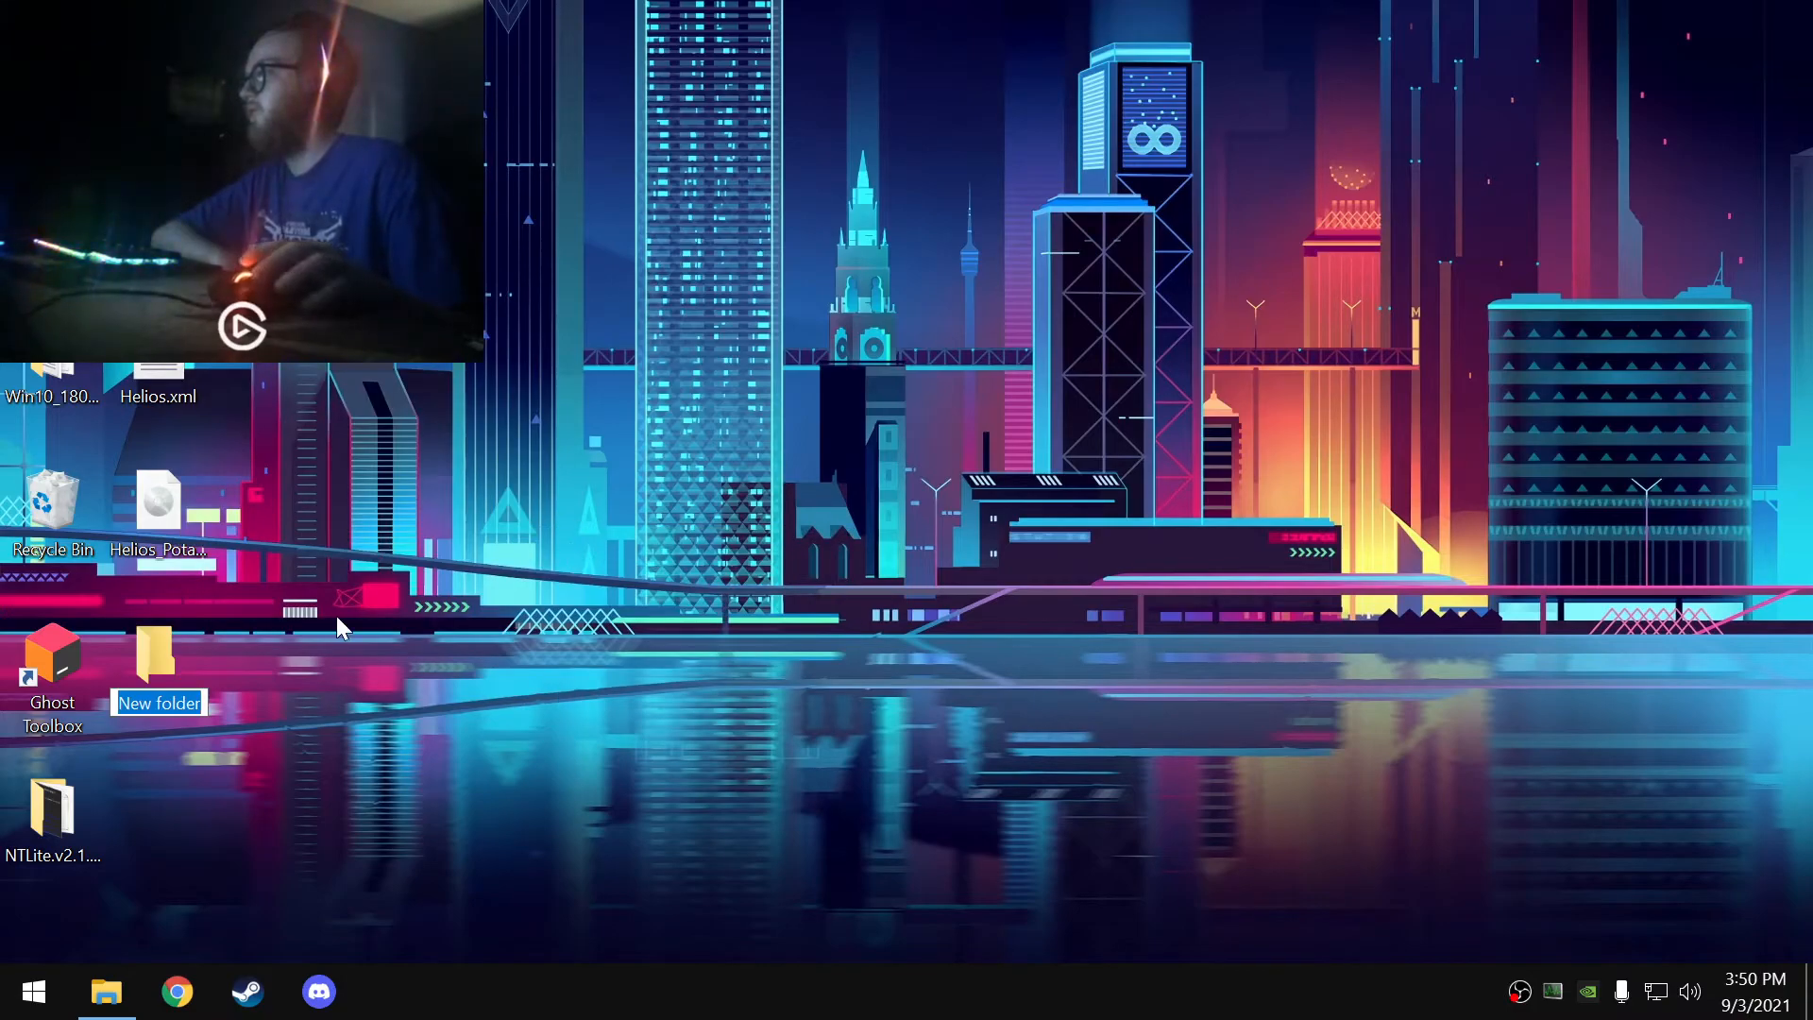
type("Helios")
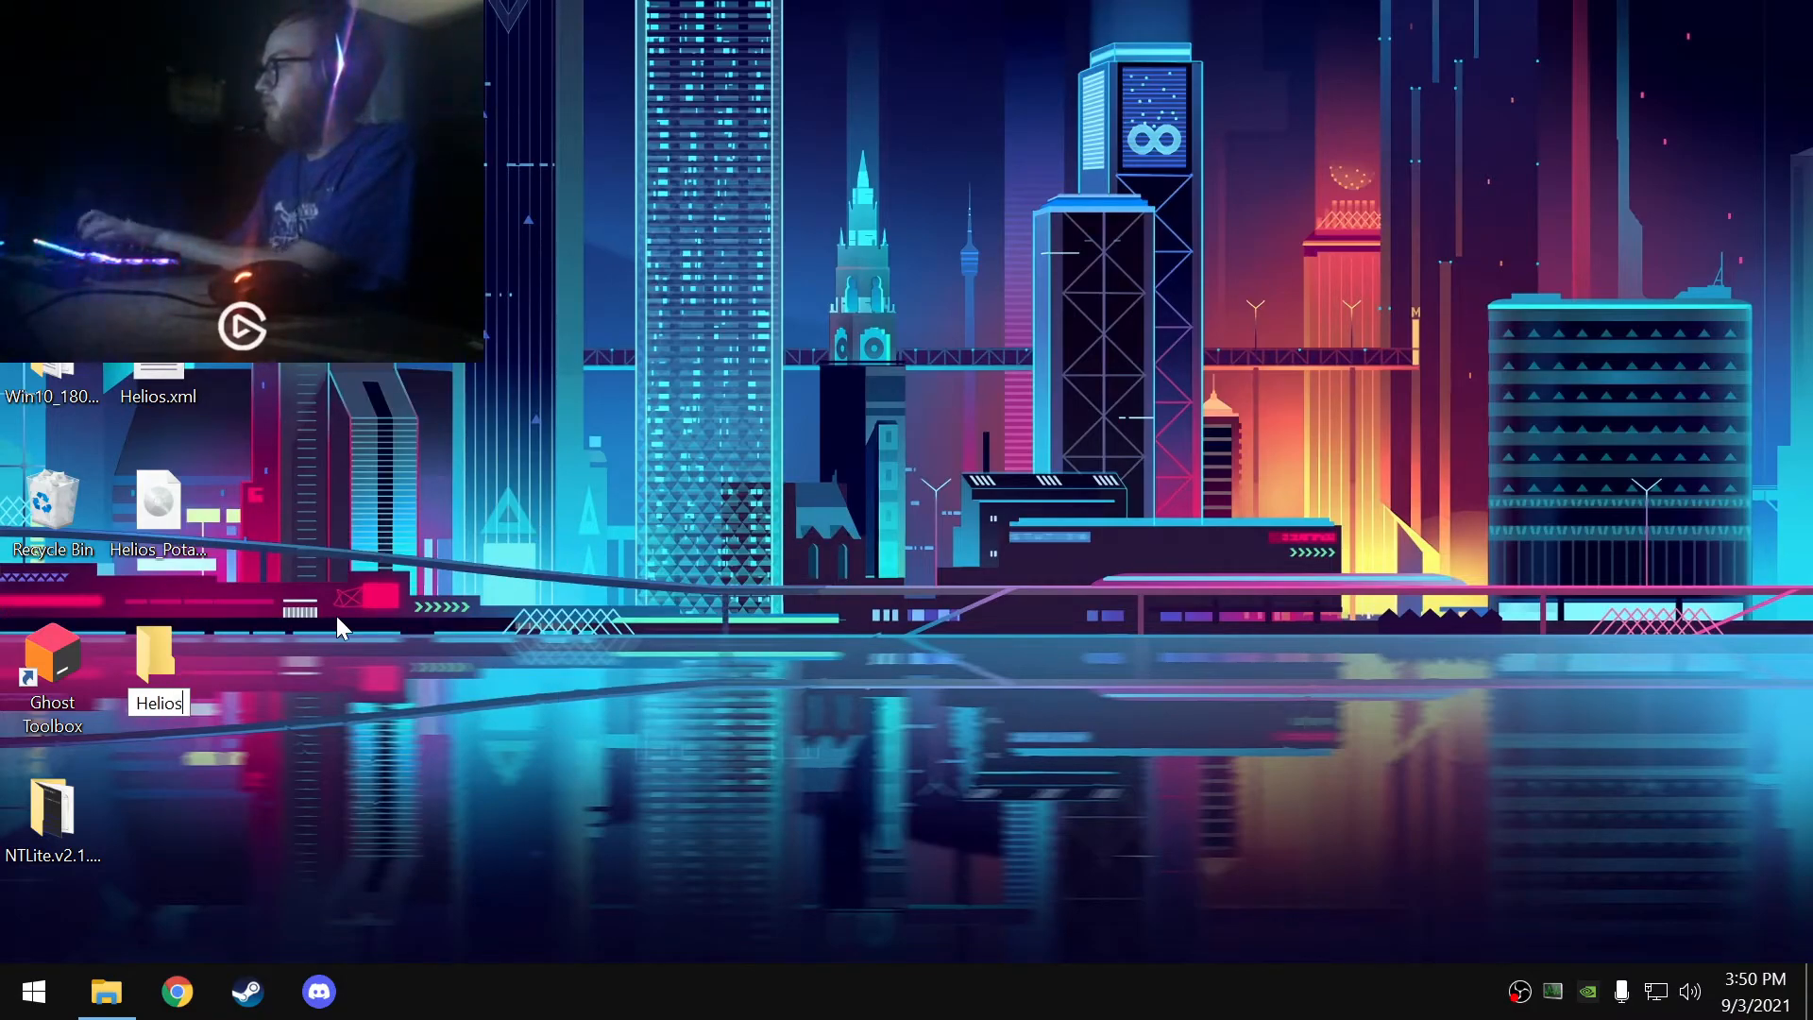
key("Return")
- Move Helios_Potato_1809.iso and Helios.xml into the Helios folder and open the folder
left_click_drag(161, 514, 161, 673)
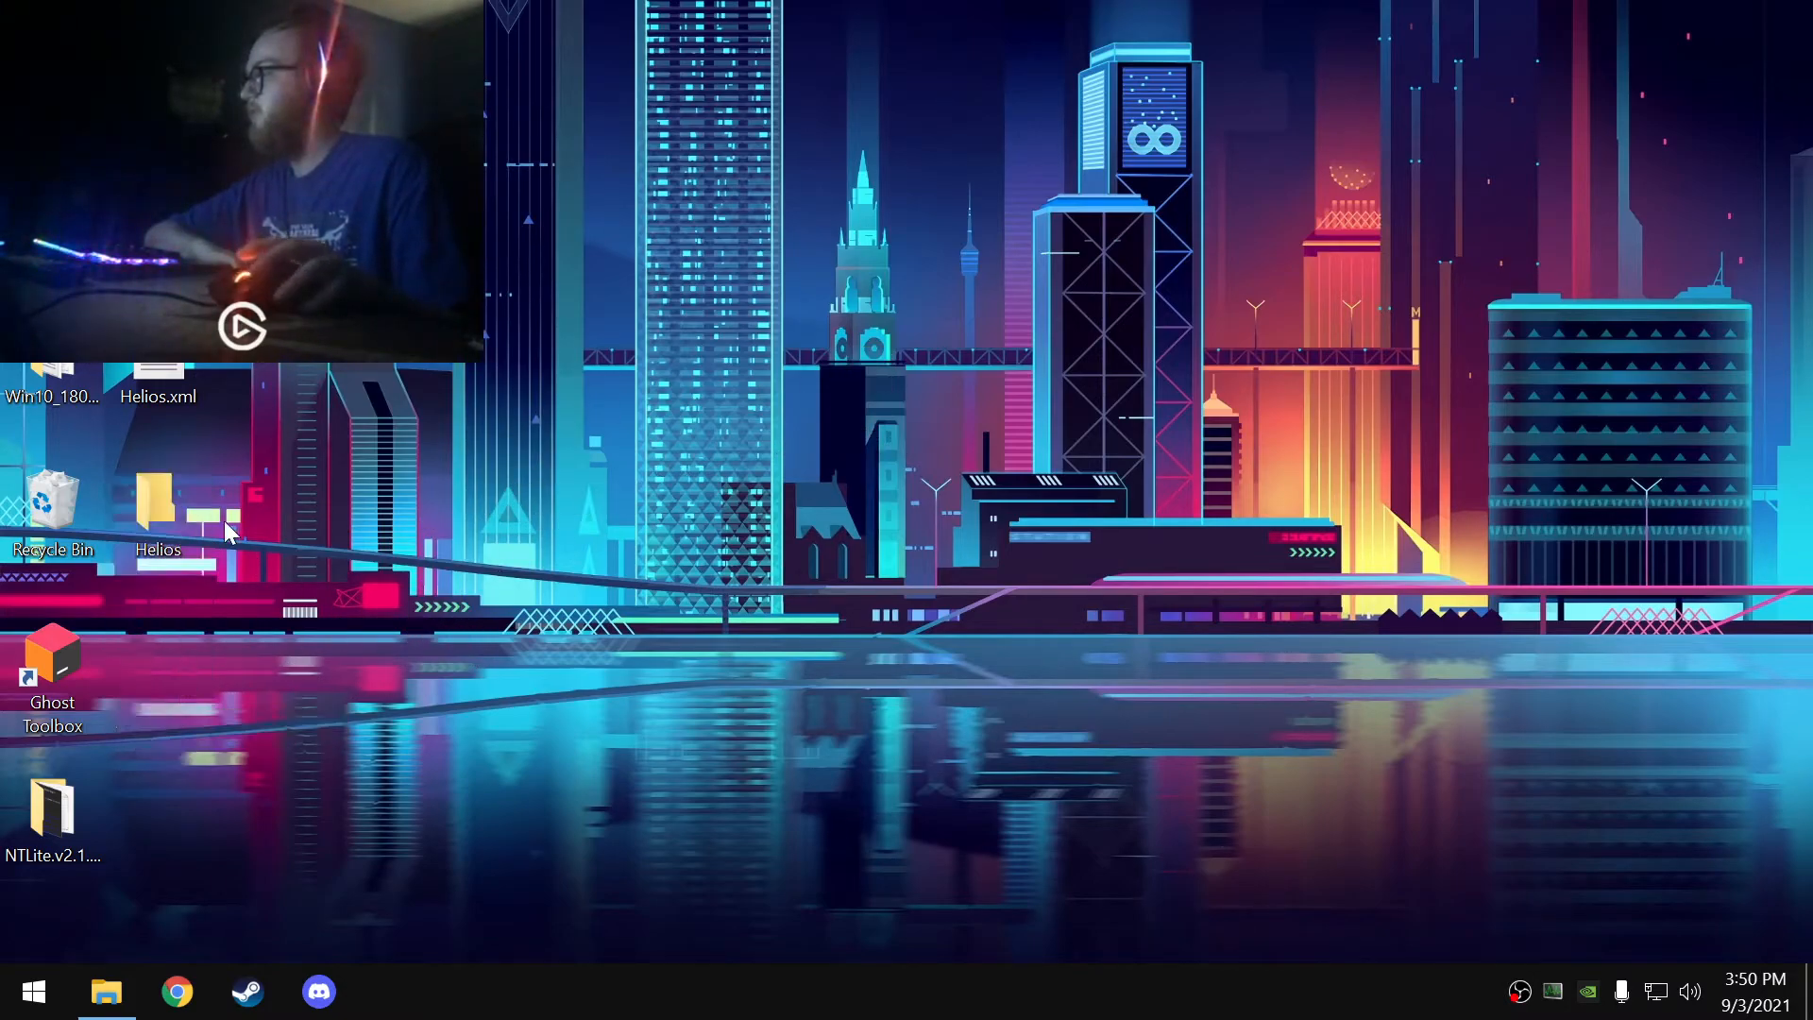
right_click(172, 378)
left_click(848, 314)
left_click(156, 357)
left_click(470, 462)
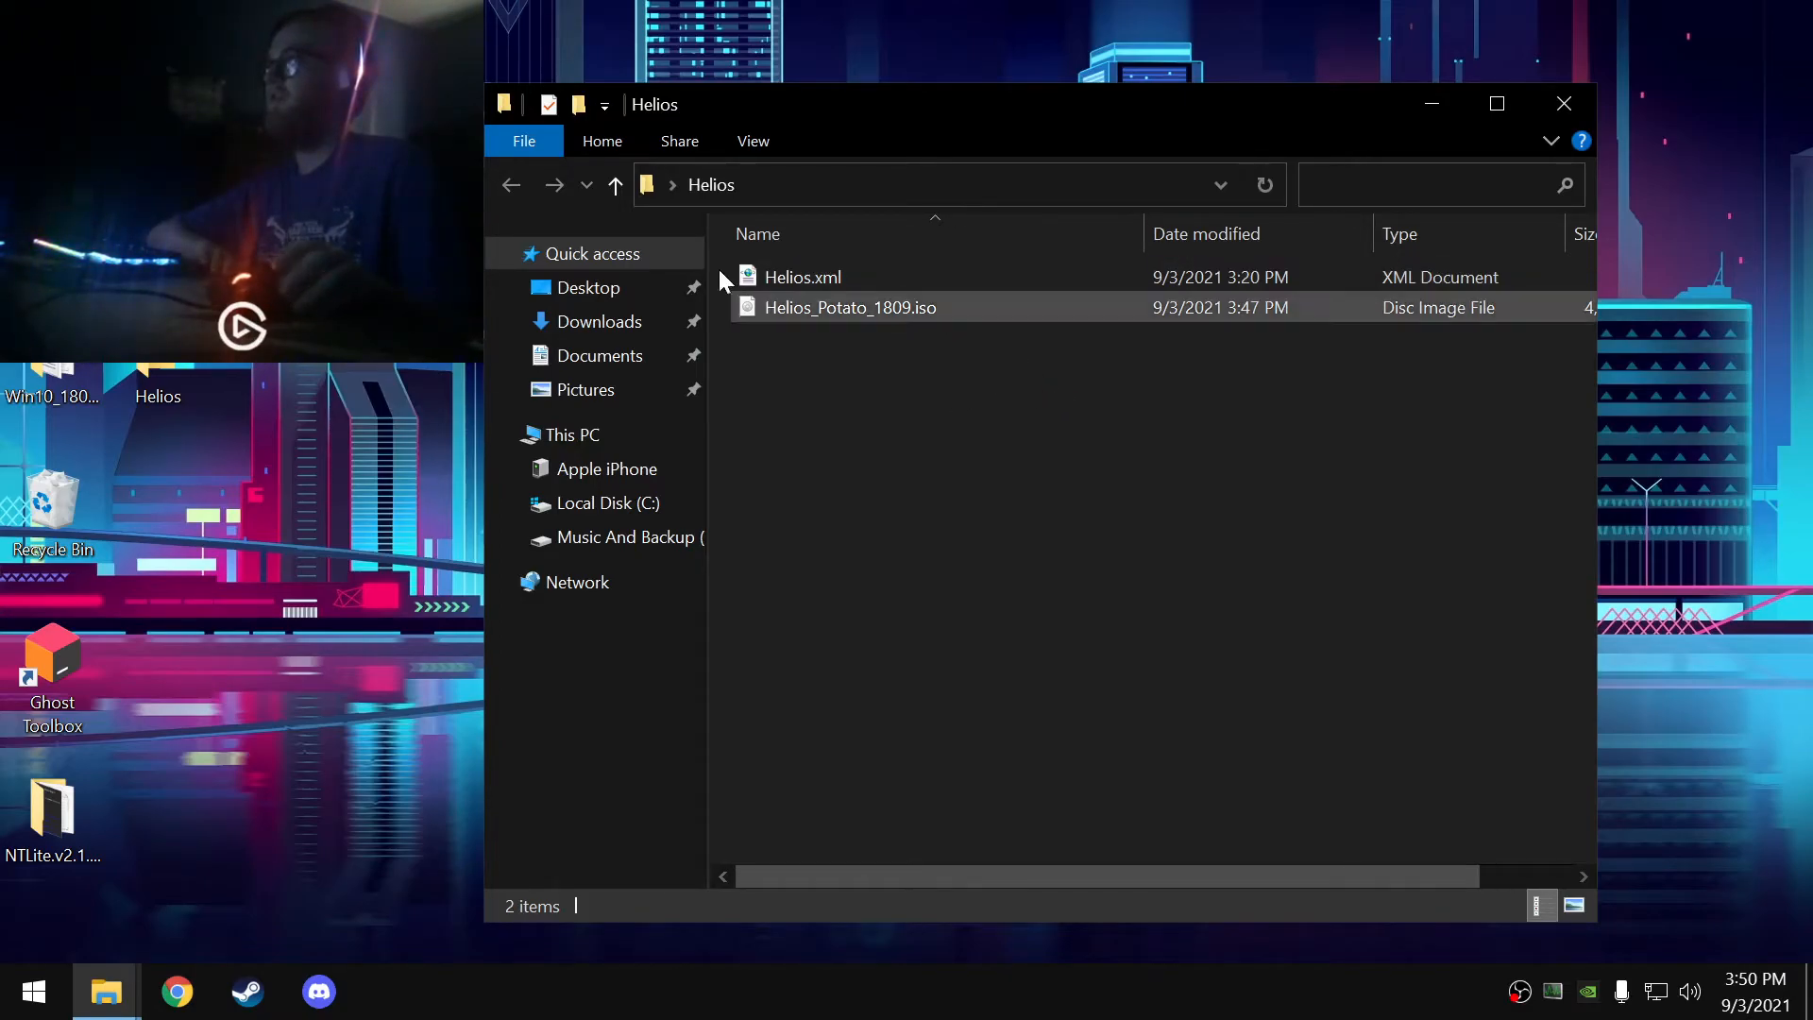
- Check the properties of the original Windows 10 ISO on the desktop and of Helios_Potato_1809.iso to compare their sizes
right_click(161, 28)
left_click(285, 536)
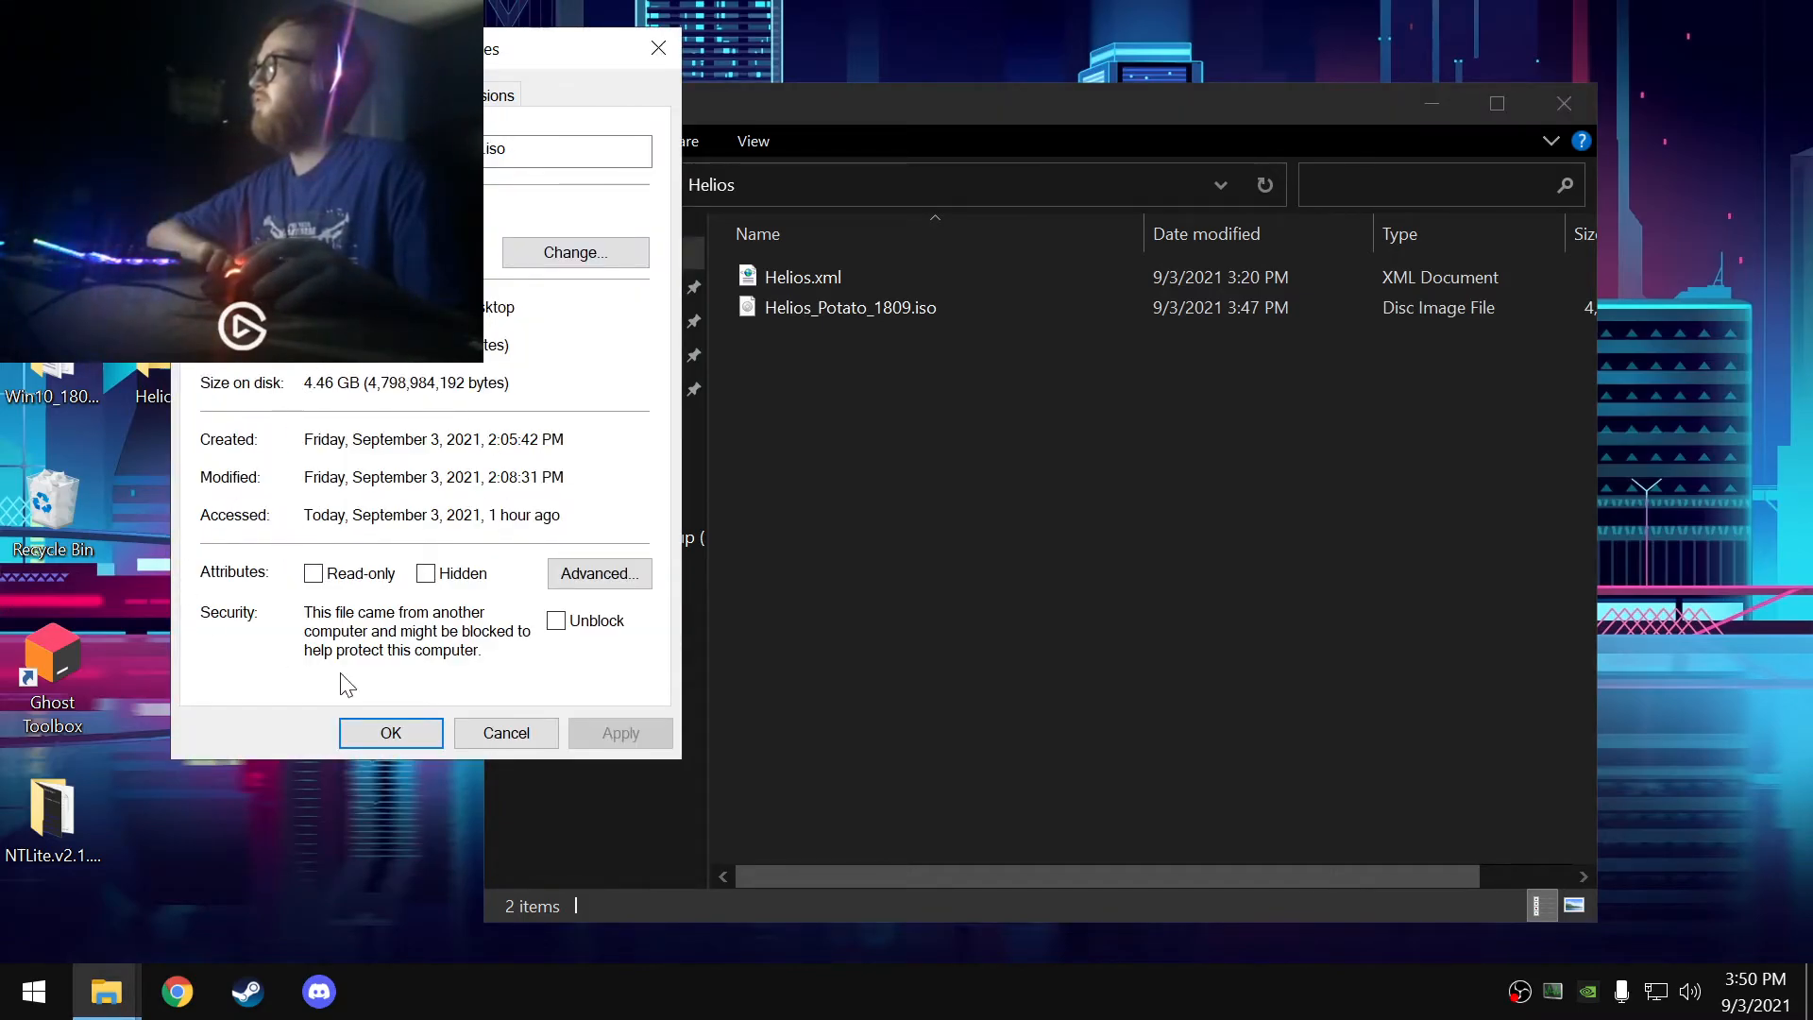
left_click(487, 734)
left_click(805, 312)
right_click(804, 311)
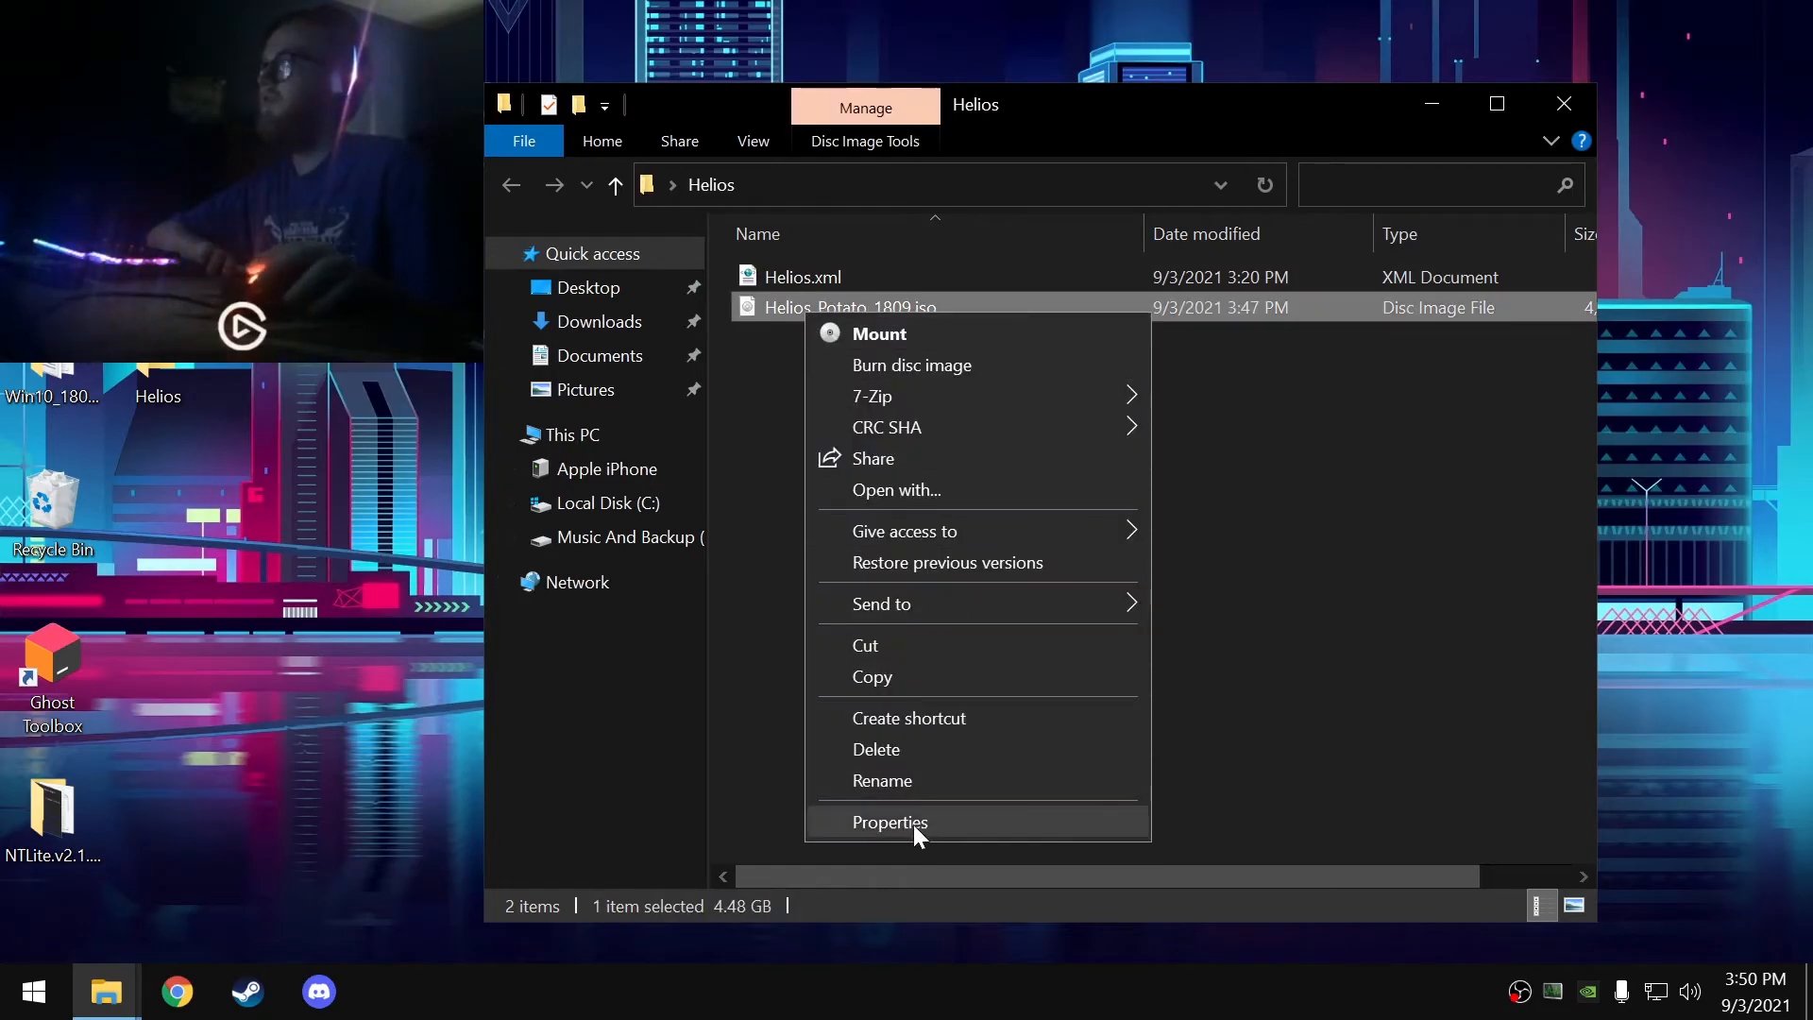
left_click(914, 825)
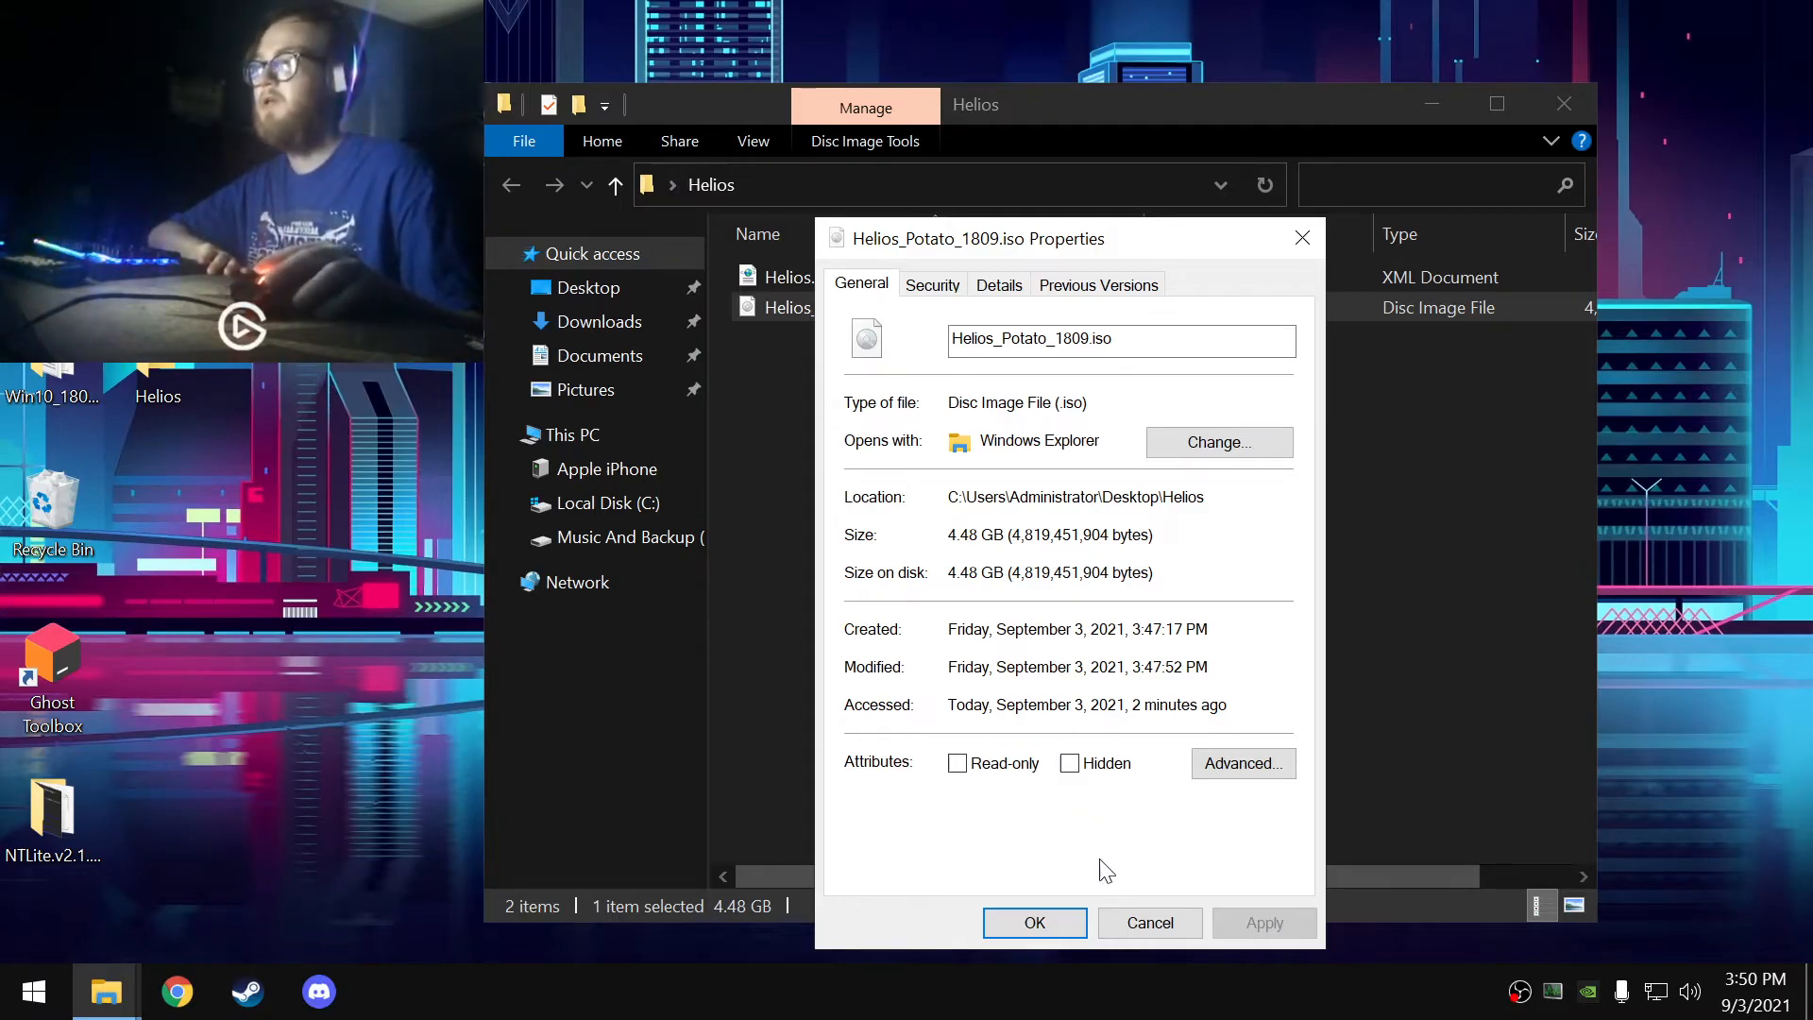
left_click(1126, 921)
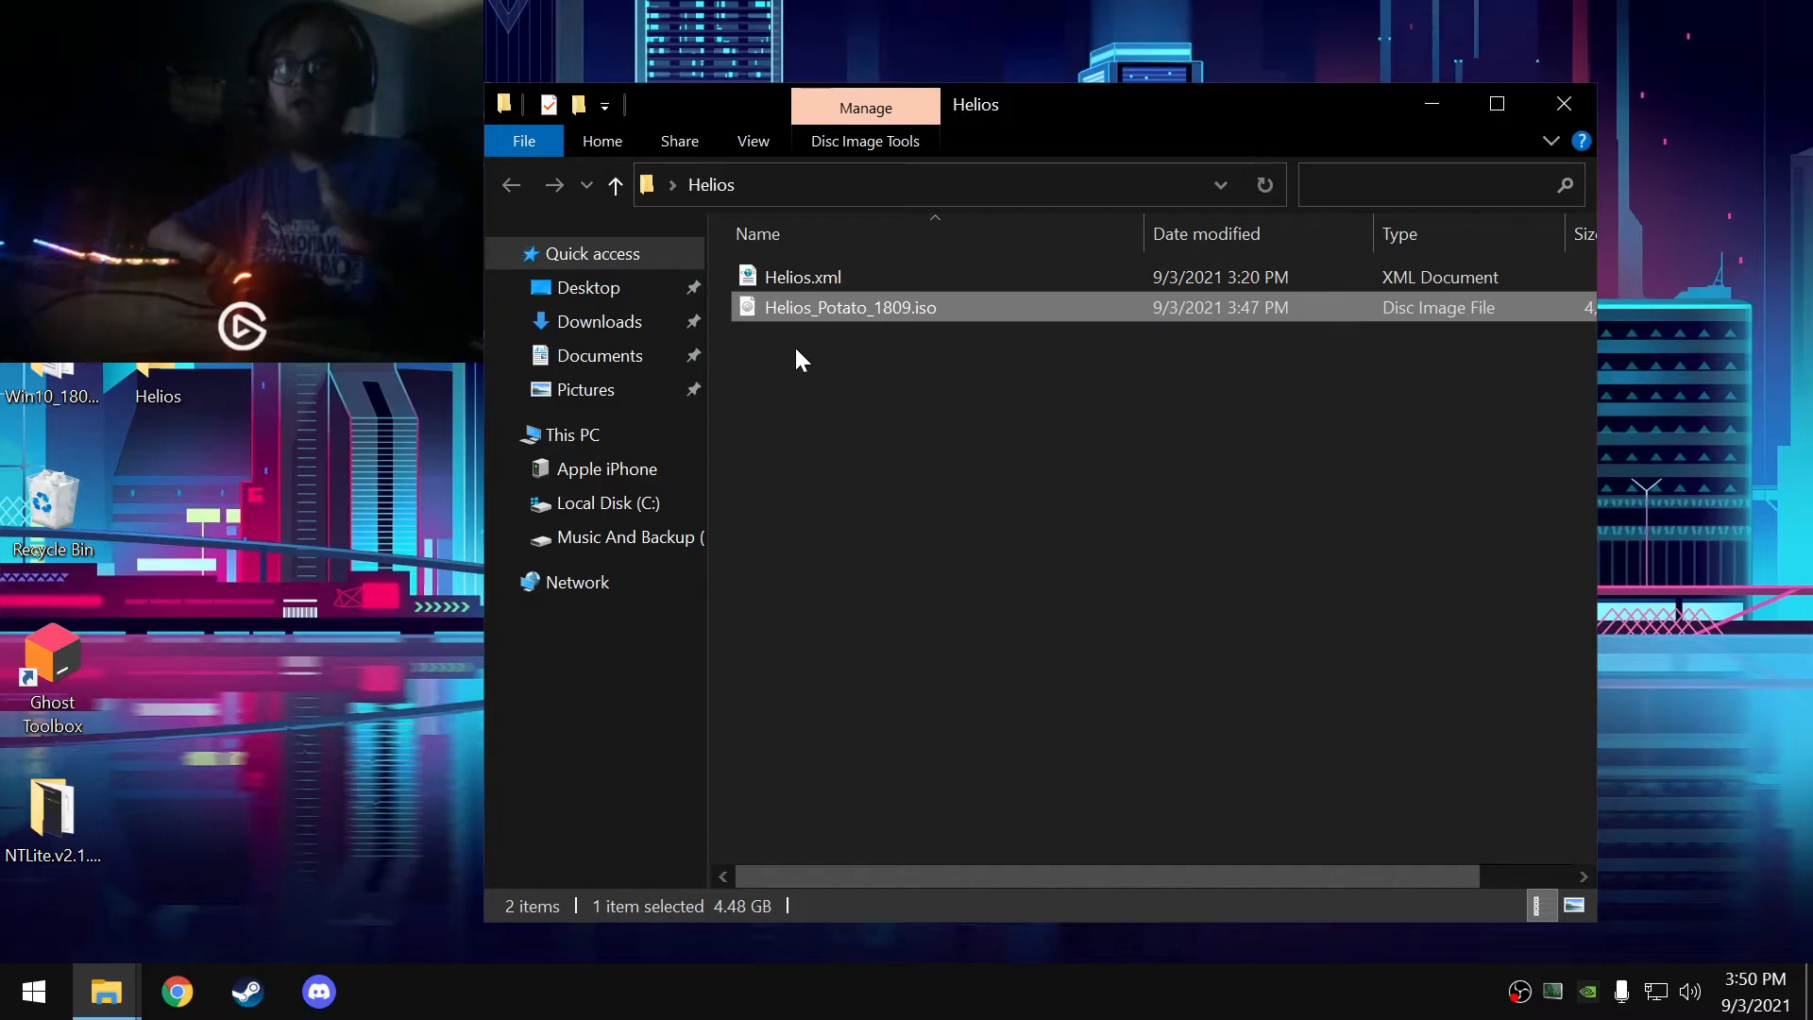
- Create a folder named Windows ISO inside the Helios folder and move the original Windows 10 ISO from the desktop into it
right_click(820, 345)
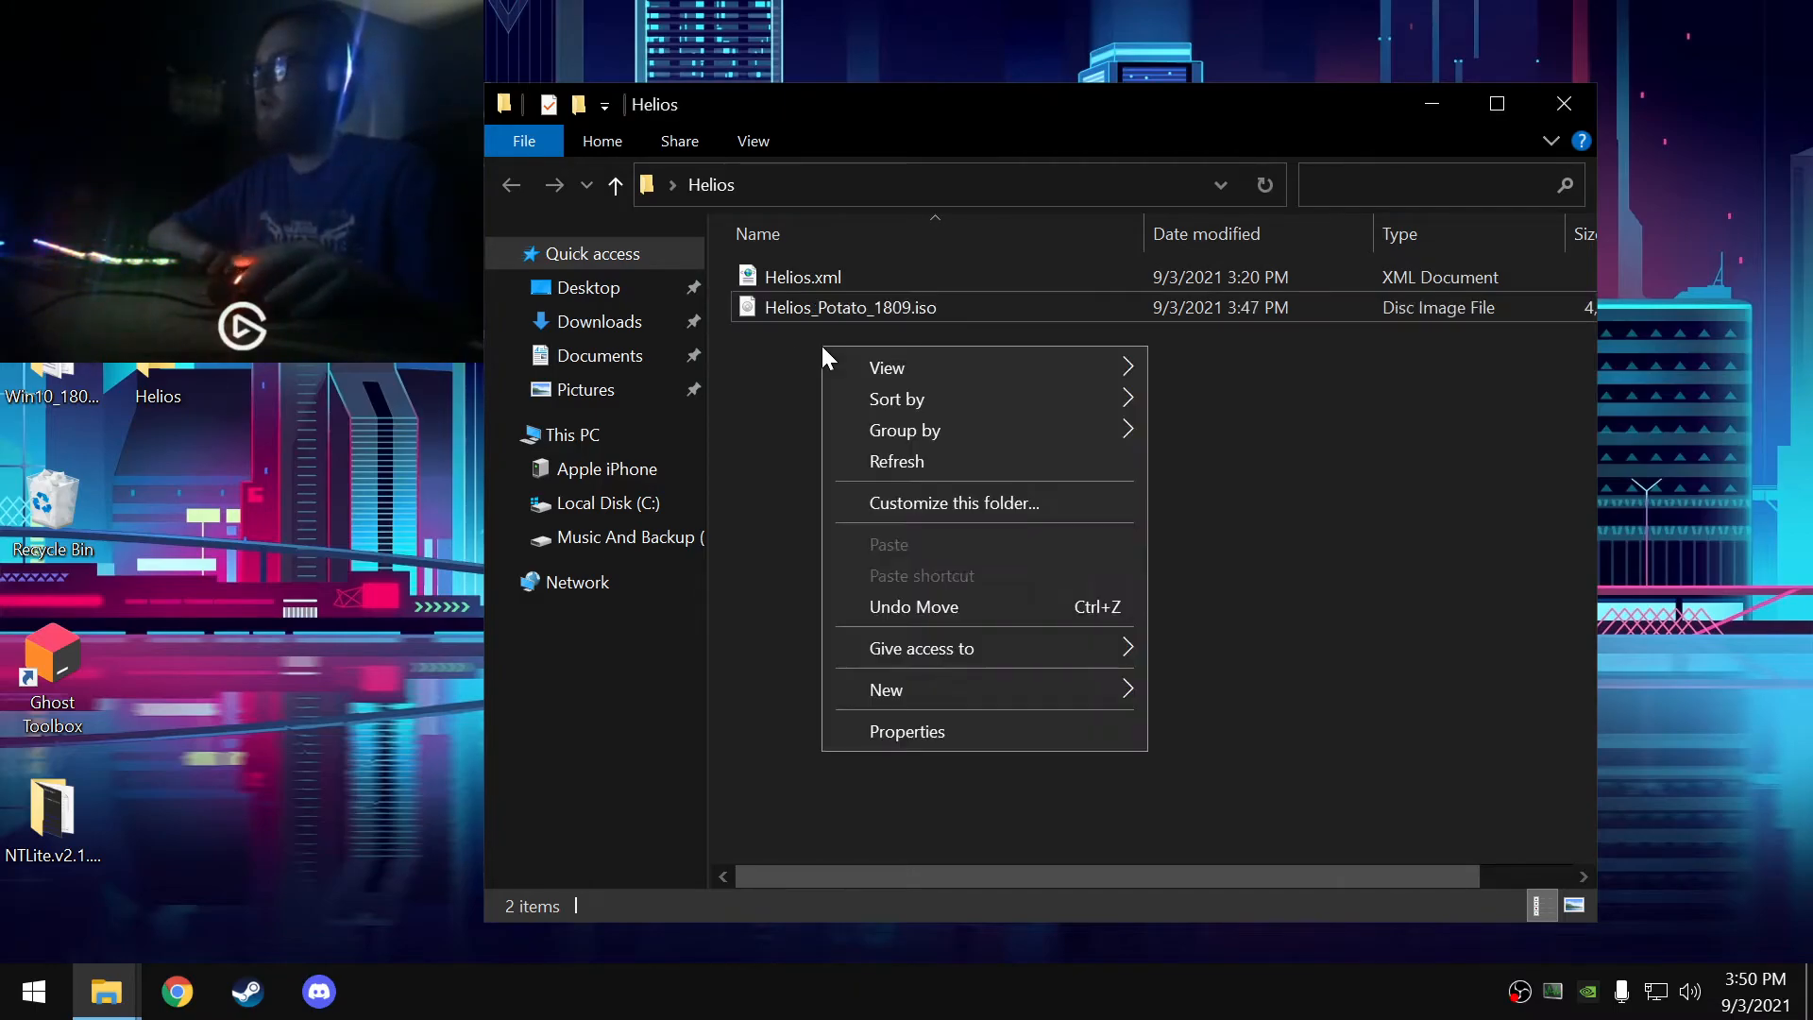
mouse_move(926, 699)
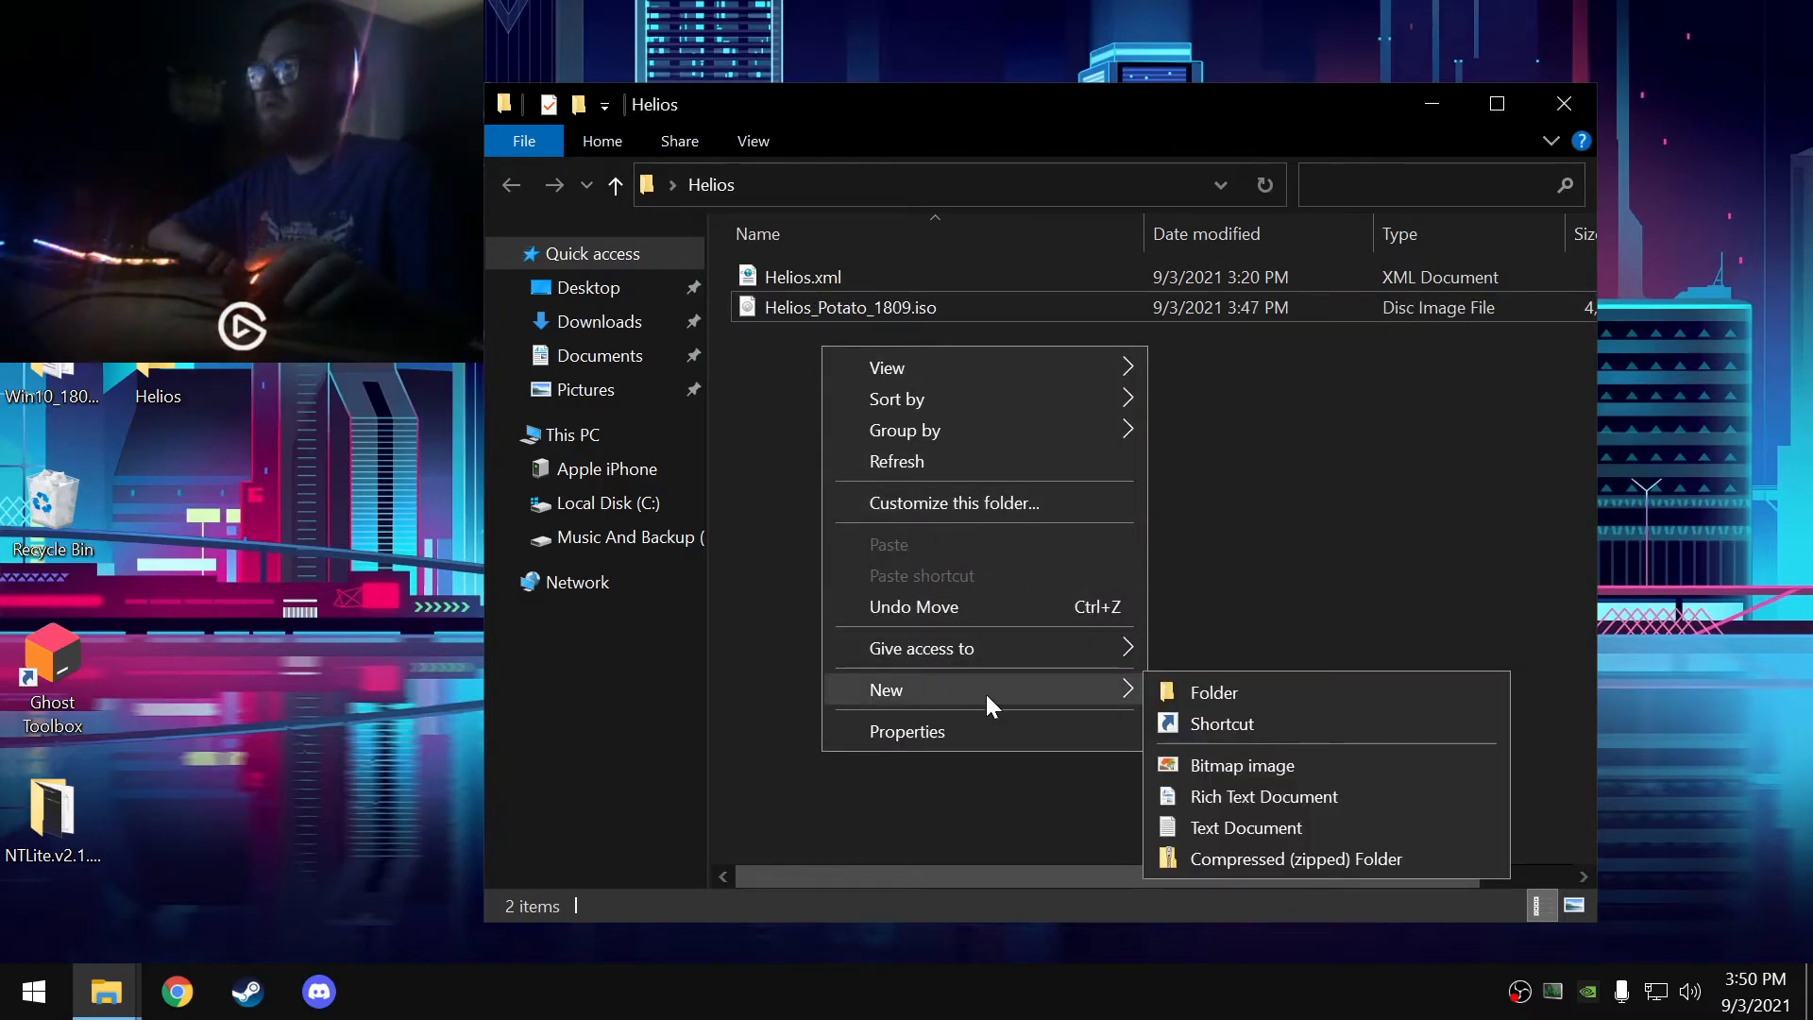
left_click(1168, 701)
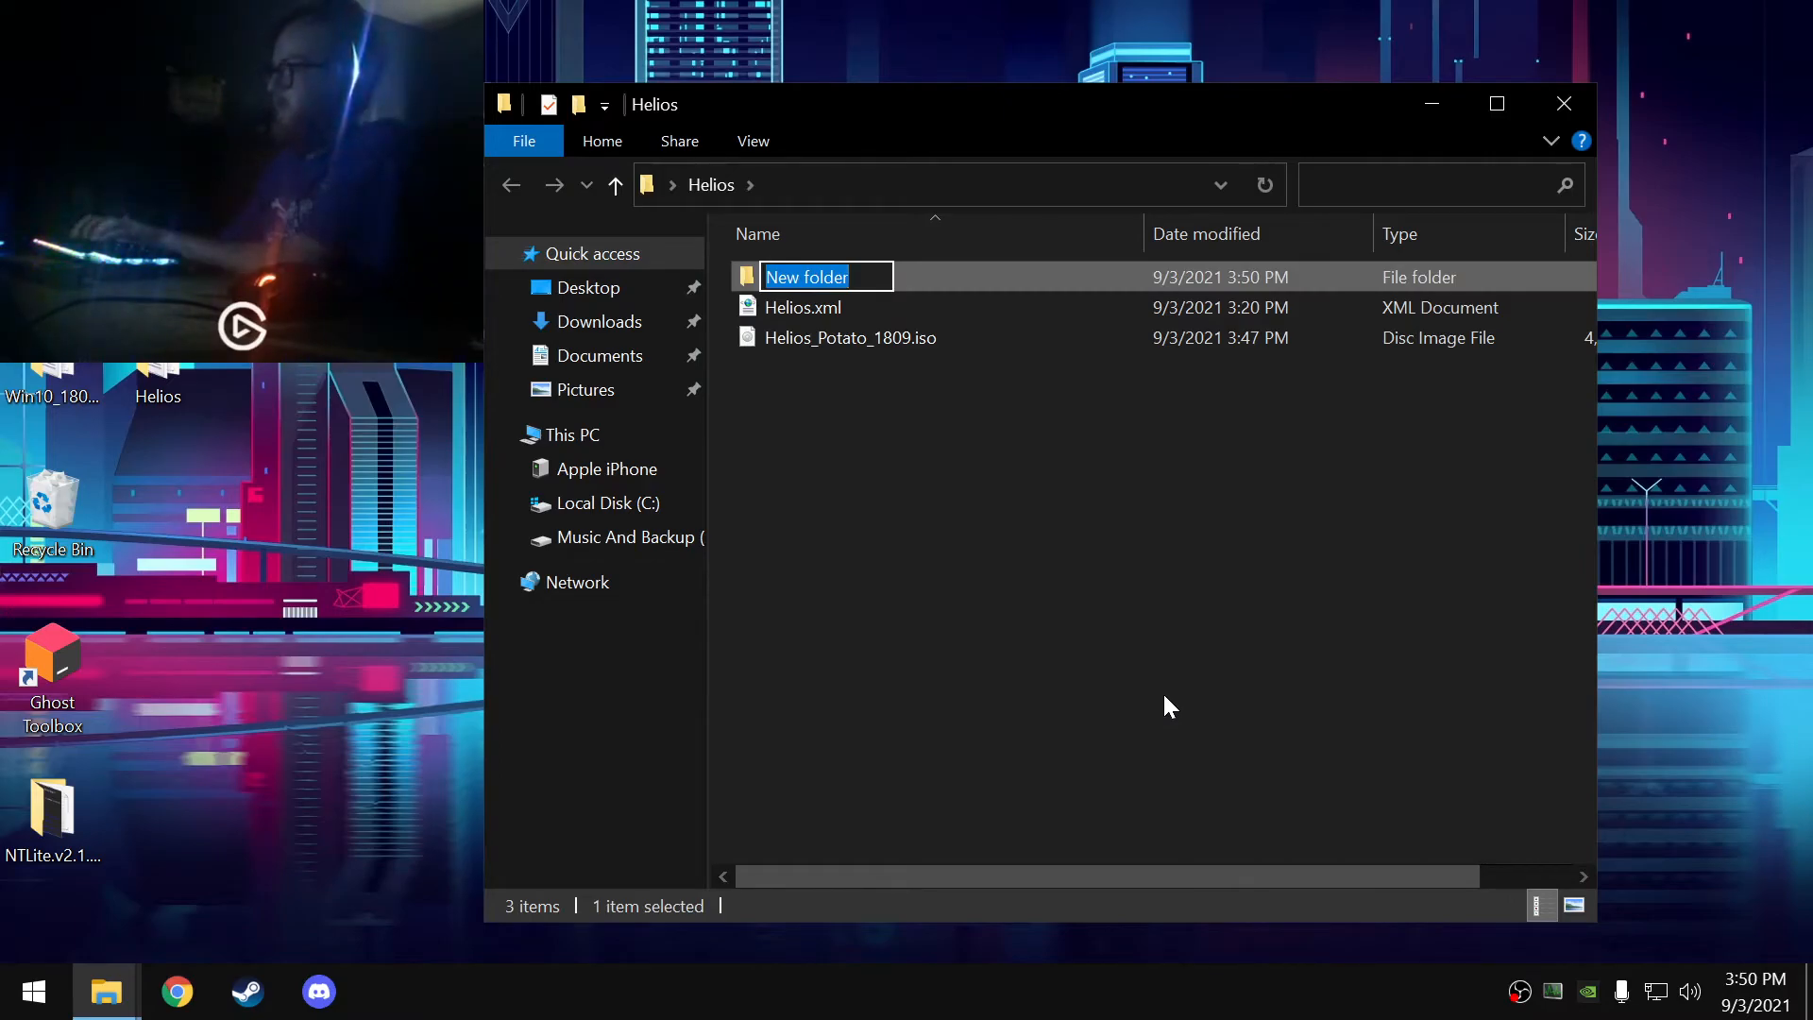
type("Windows ISO")
key("Return")
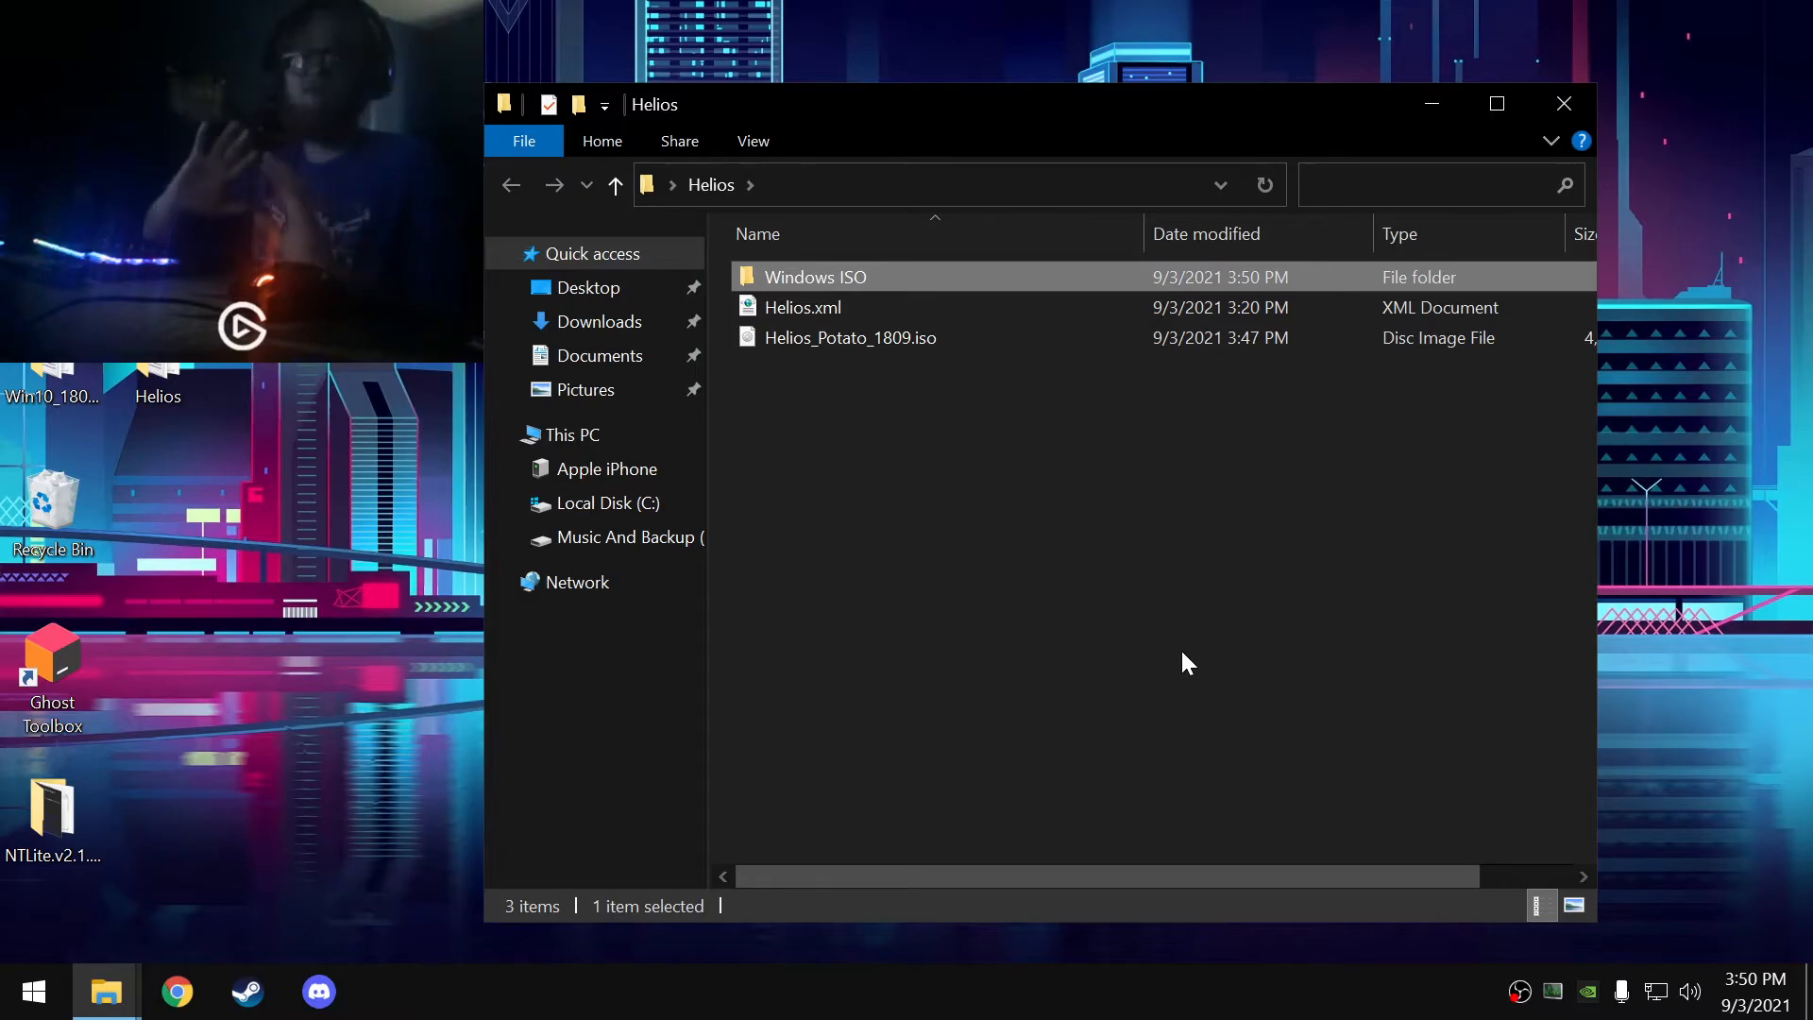
left_click_drag(51, 378, 863, 274)
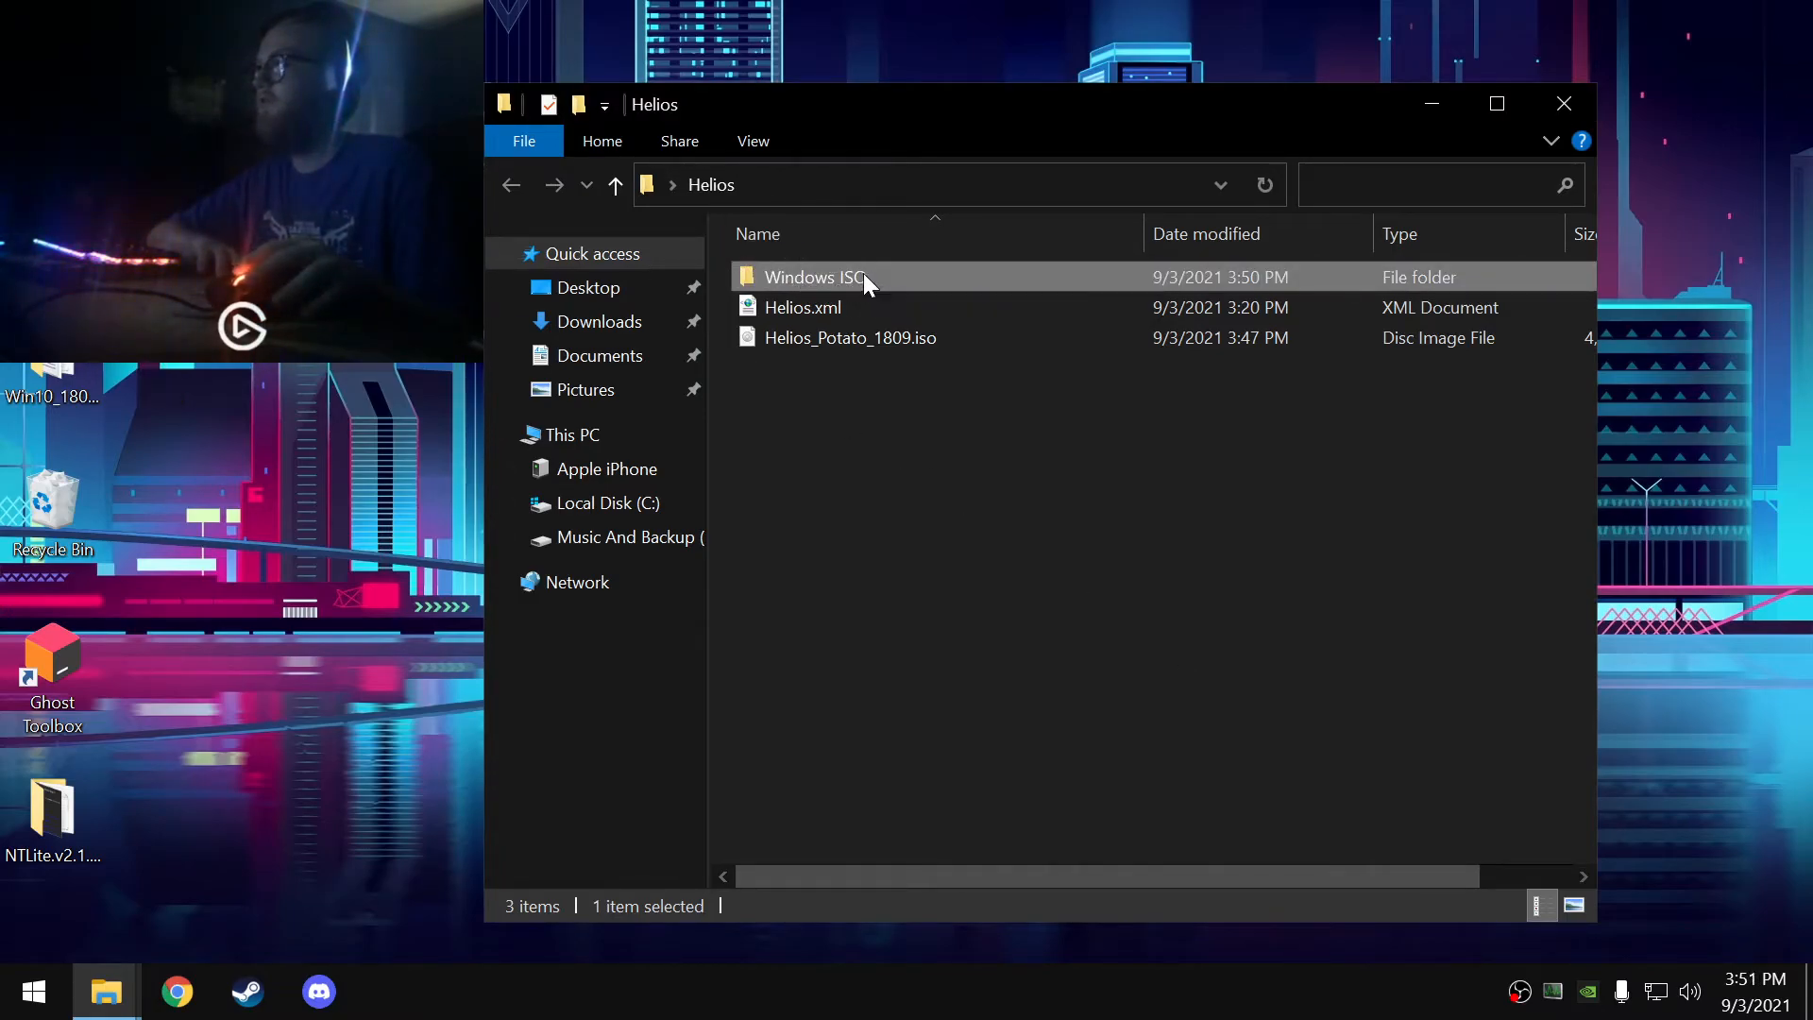
left_click(903, 531)
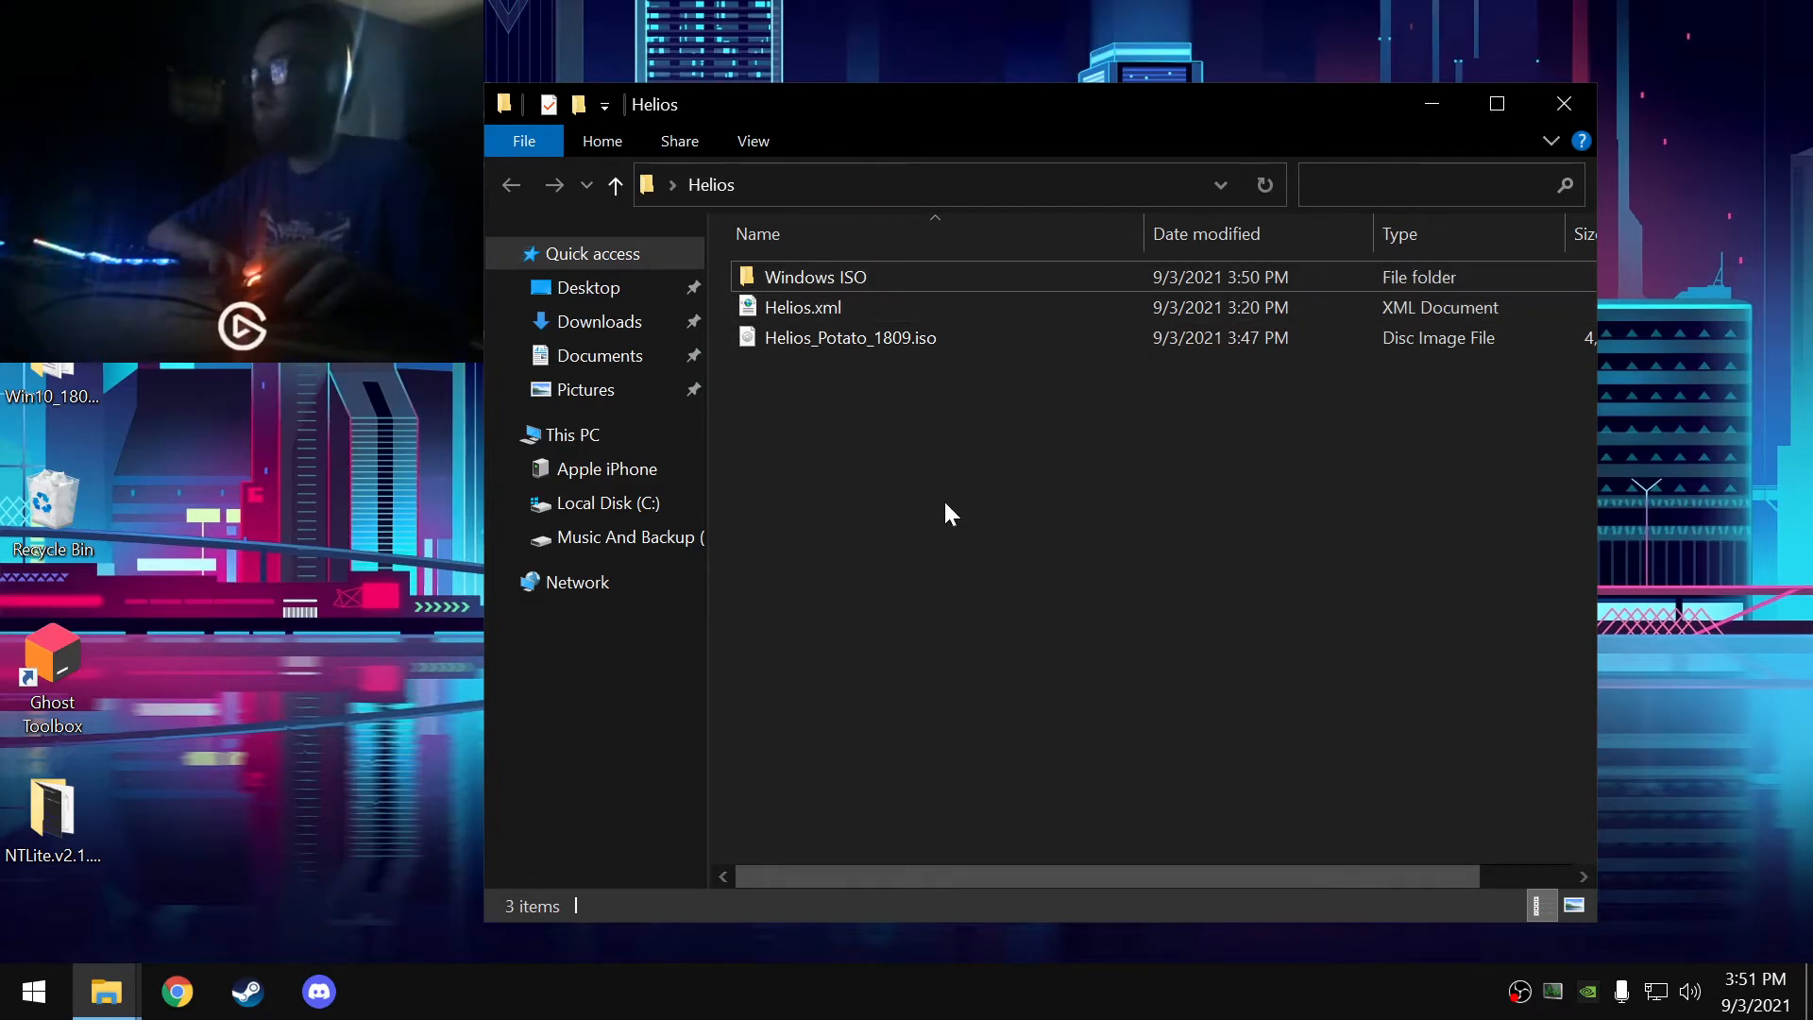
- Open Helios.xml in a maximized window, review its removed components, features and unattended settings, and close it
left_click(793, 313)
double_click(791, 306)
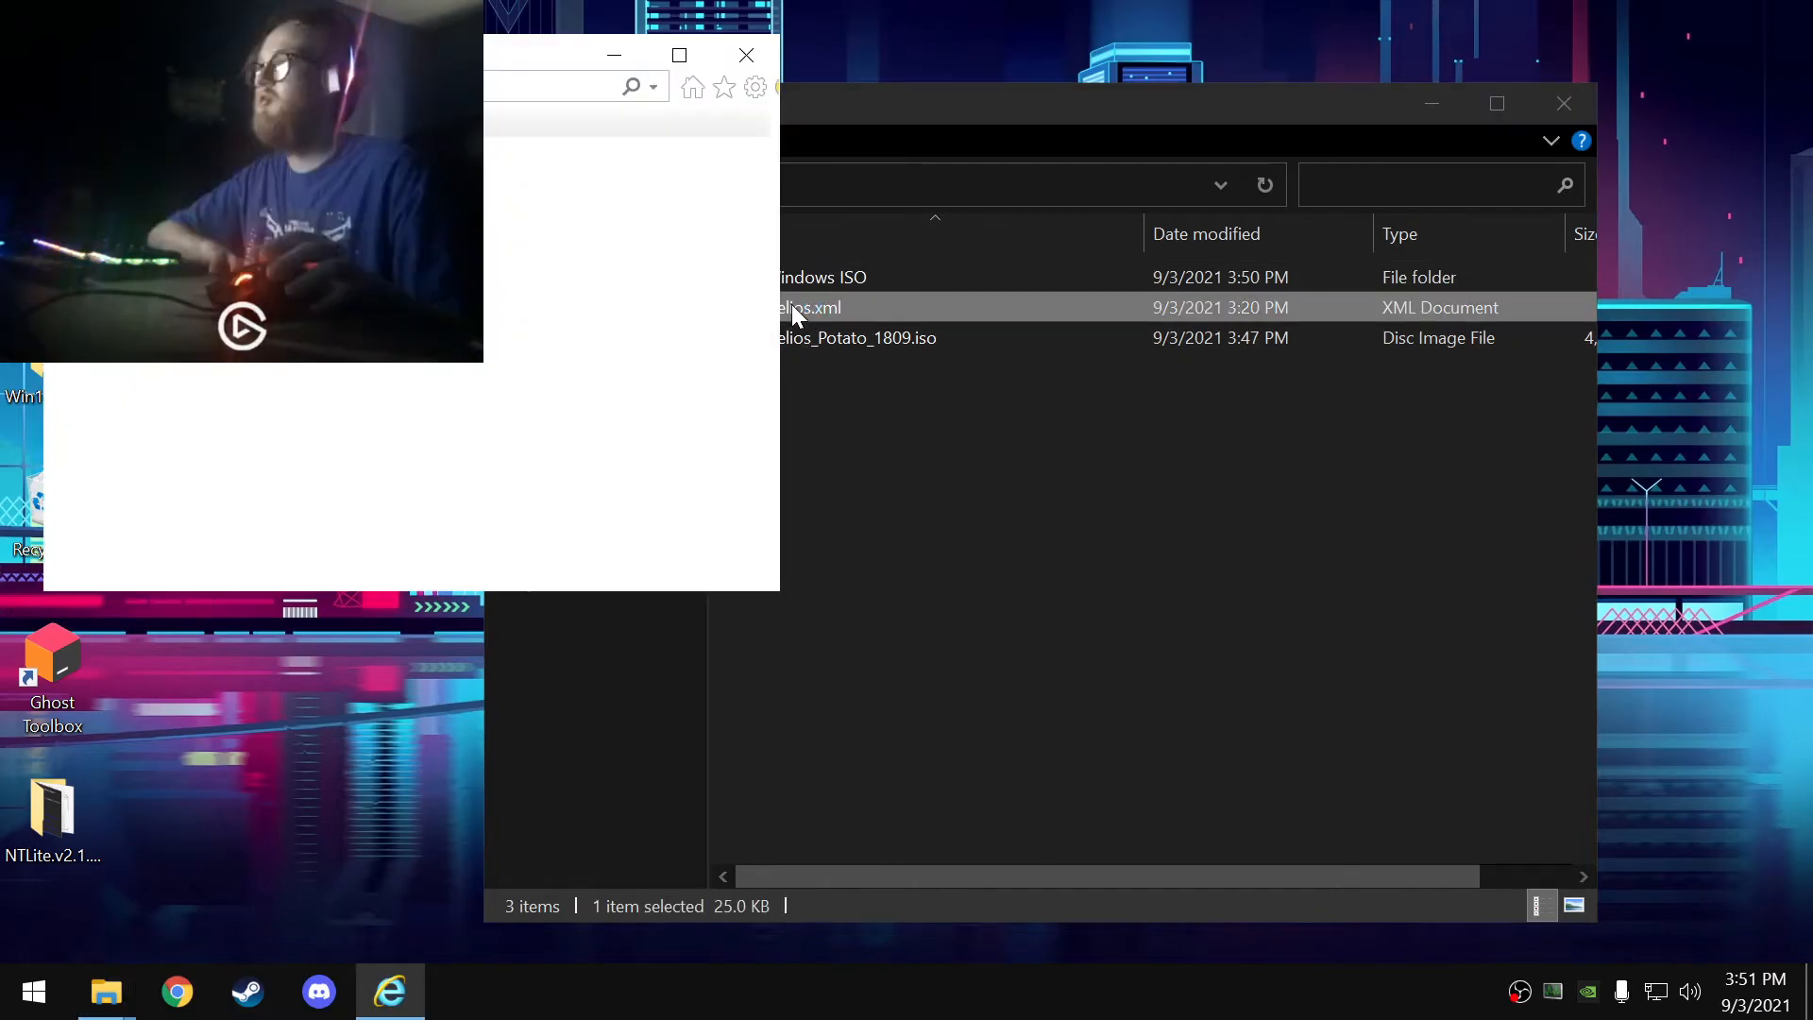
left_click(679, 55)
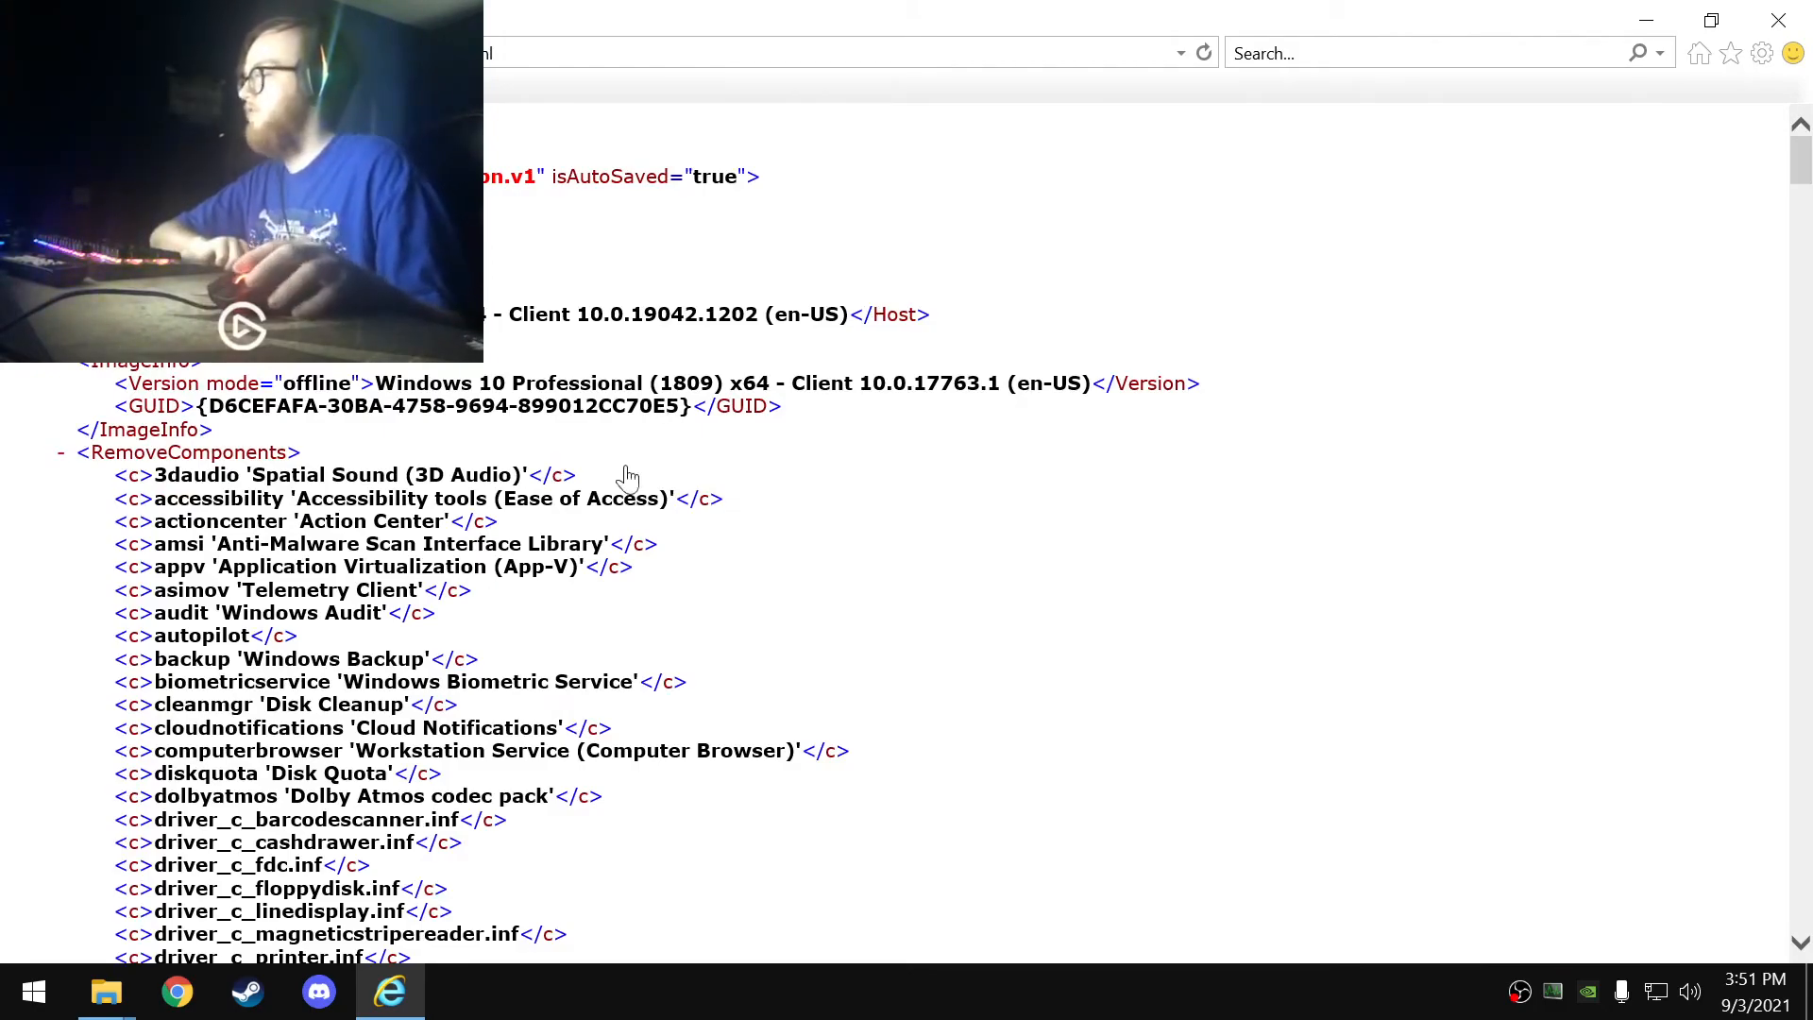
scroll(659, 440, "down", 20)
scroll(585, 533, "down", 20)
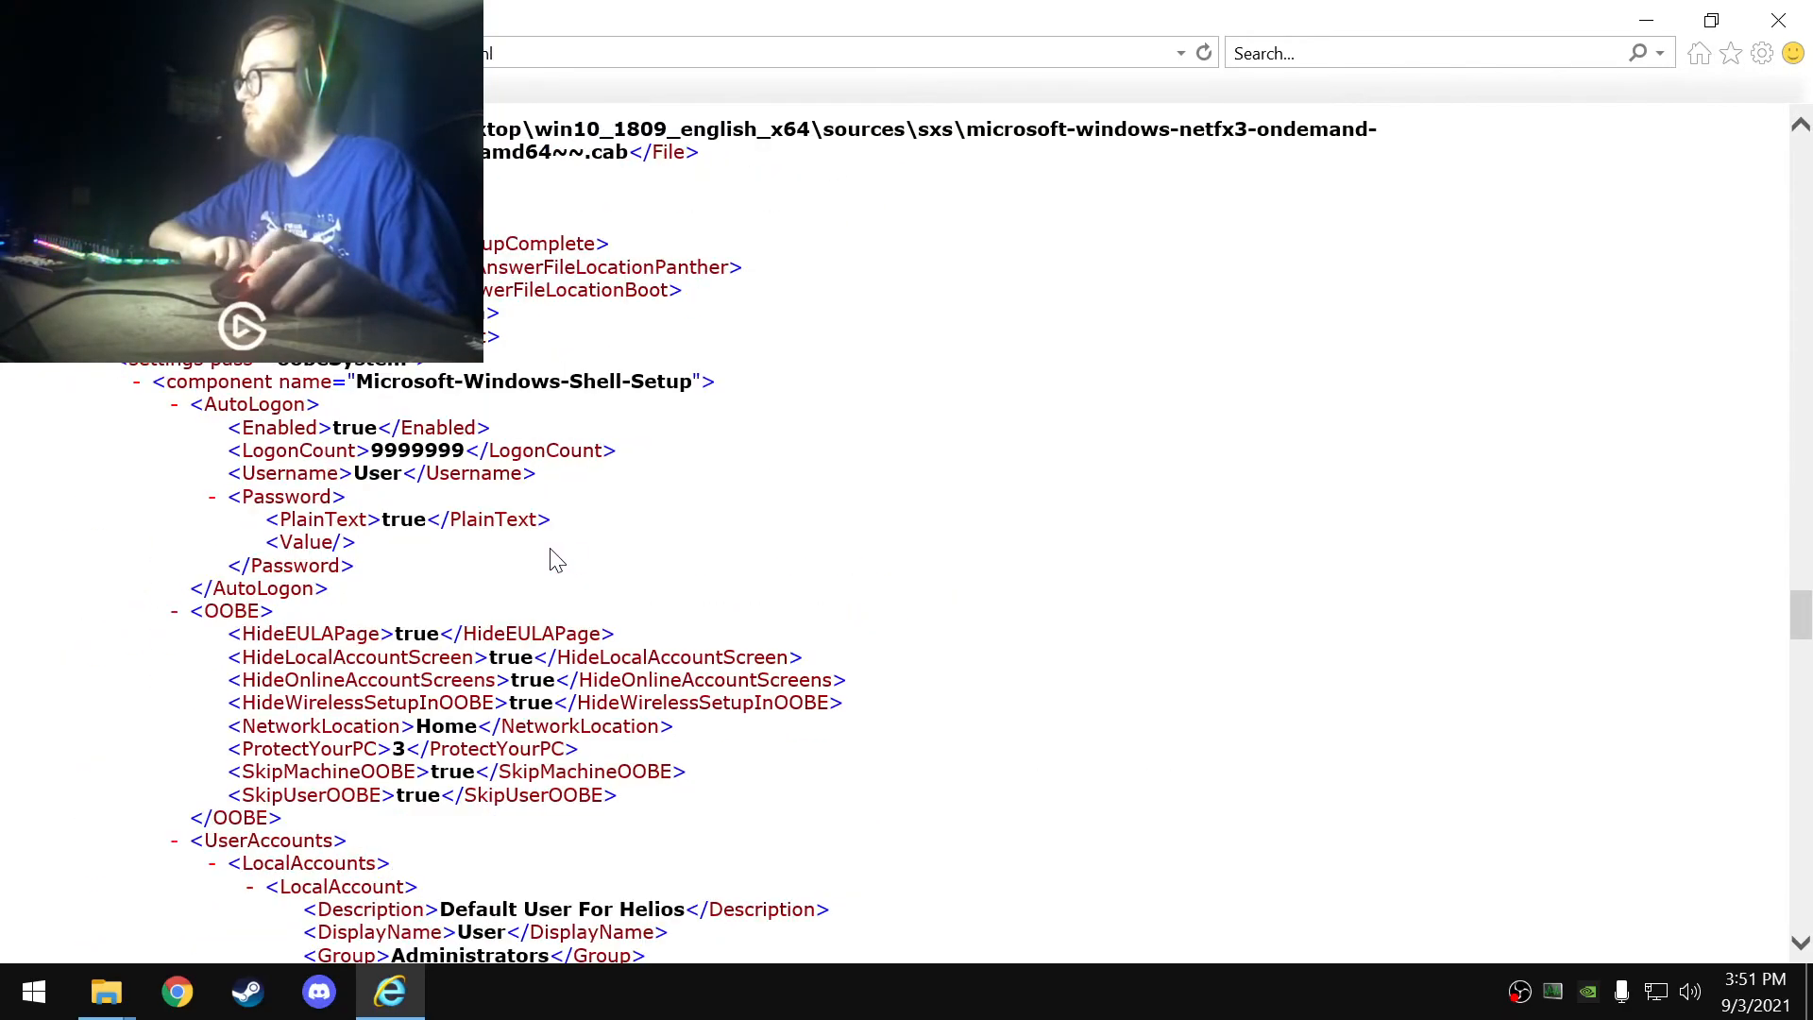
scroll(566, 557, "down", 20)
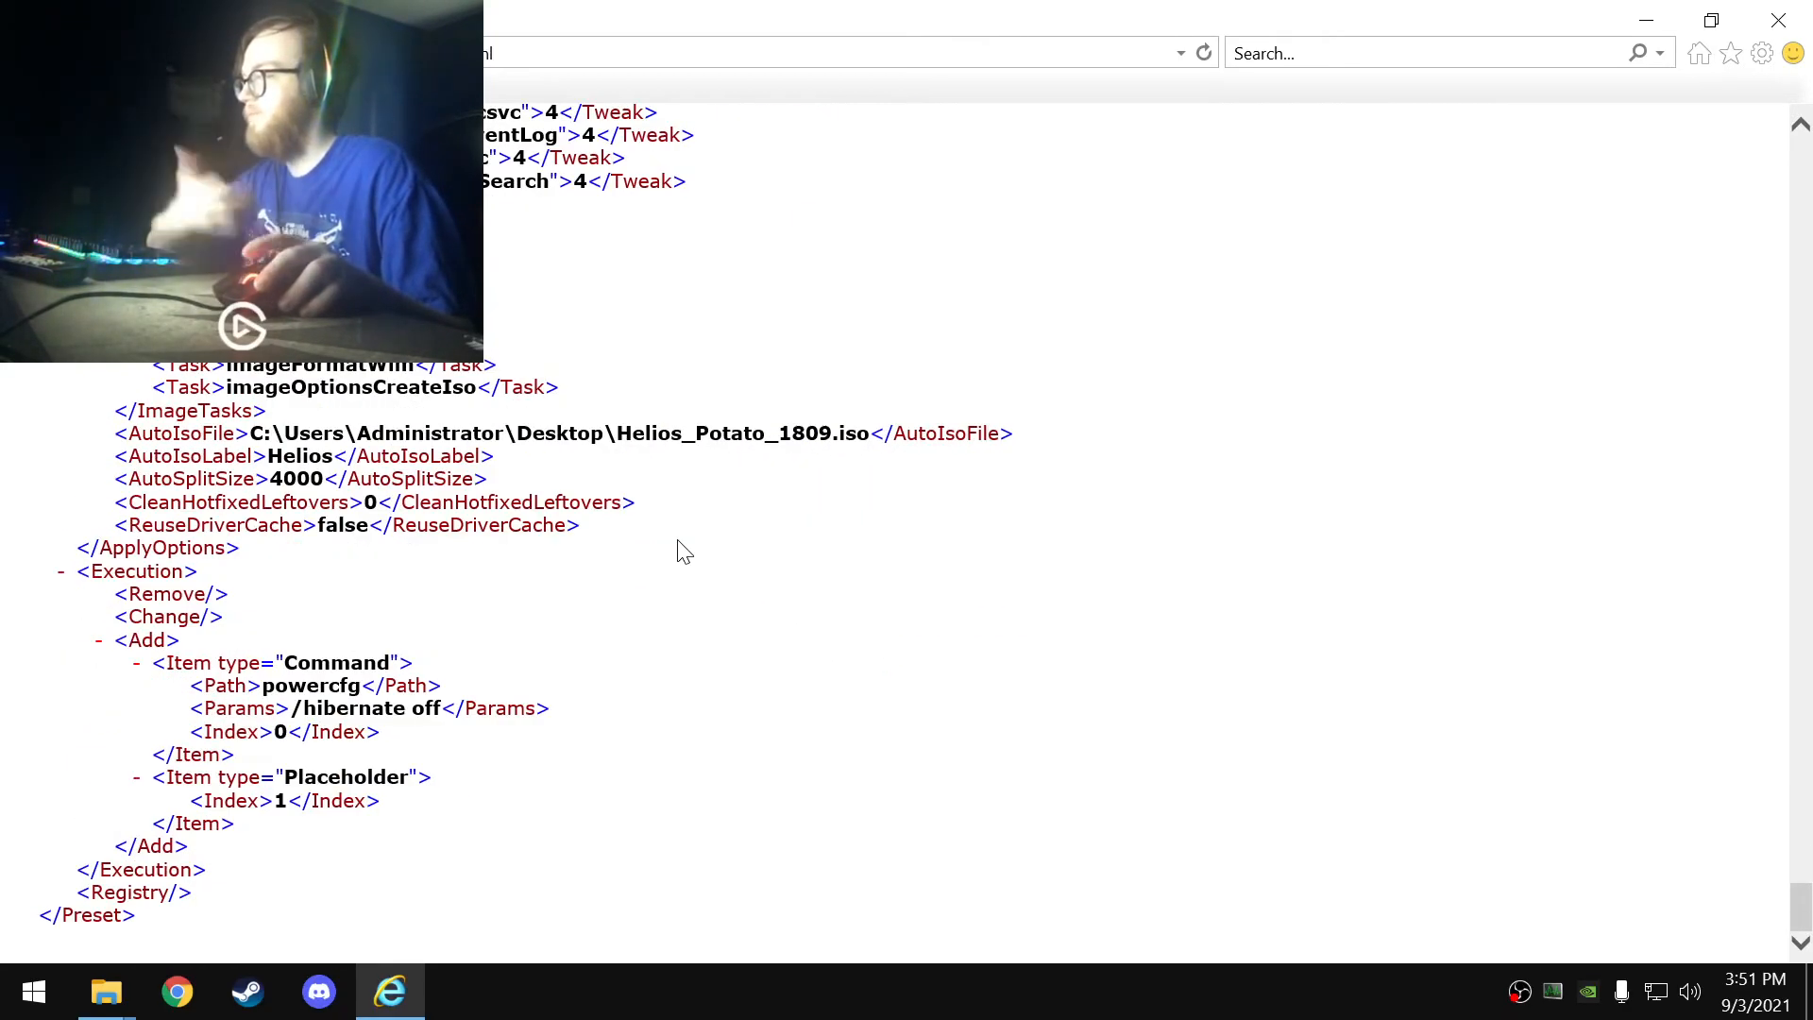
scroll(680, 552, "up", 20)
scroll(658, 569, "up", 20)
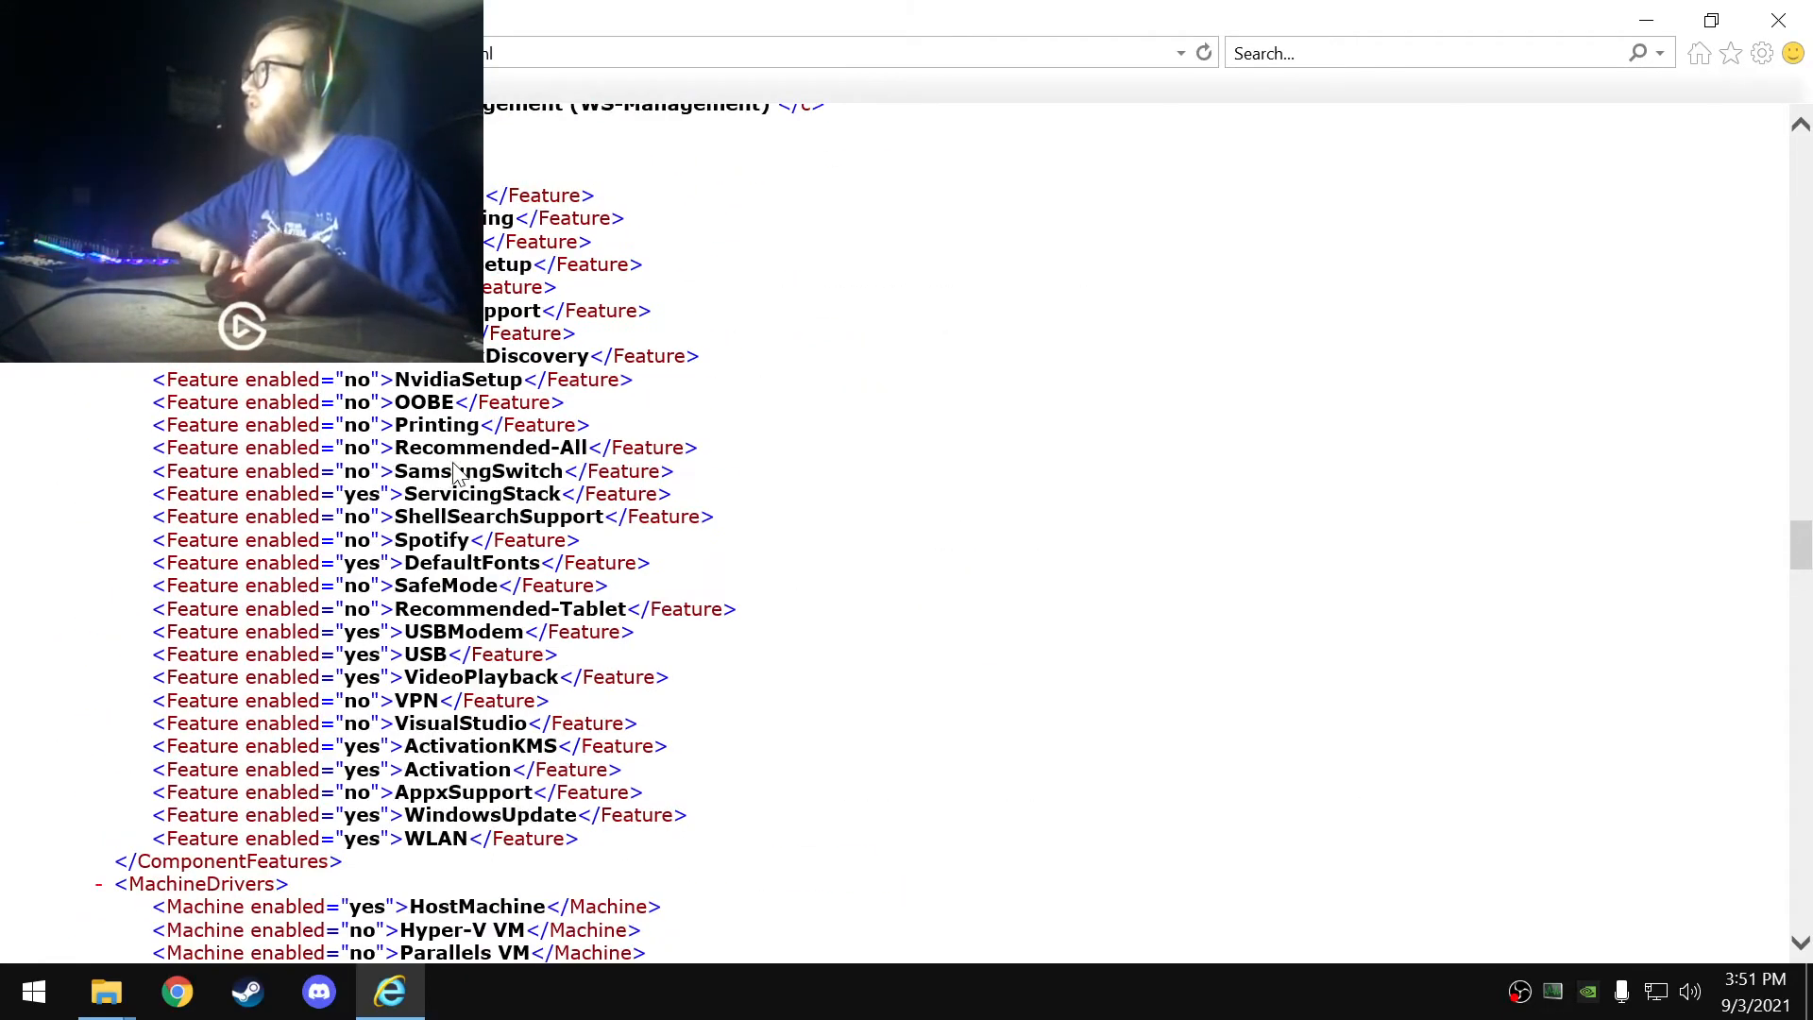
scroll(594, 501, "up", 5)
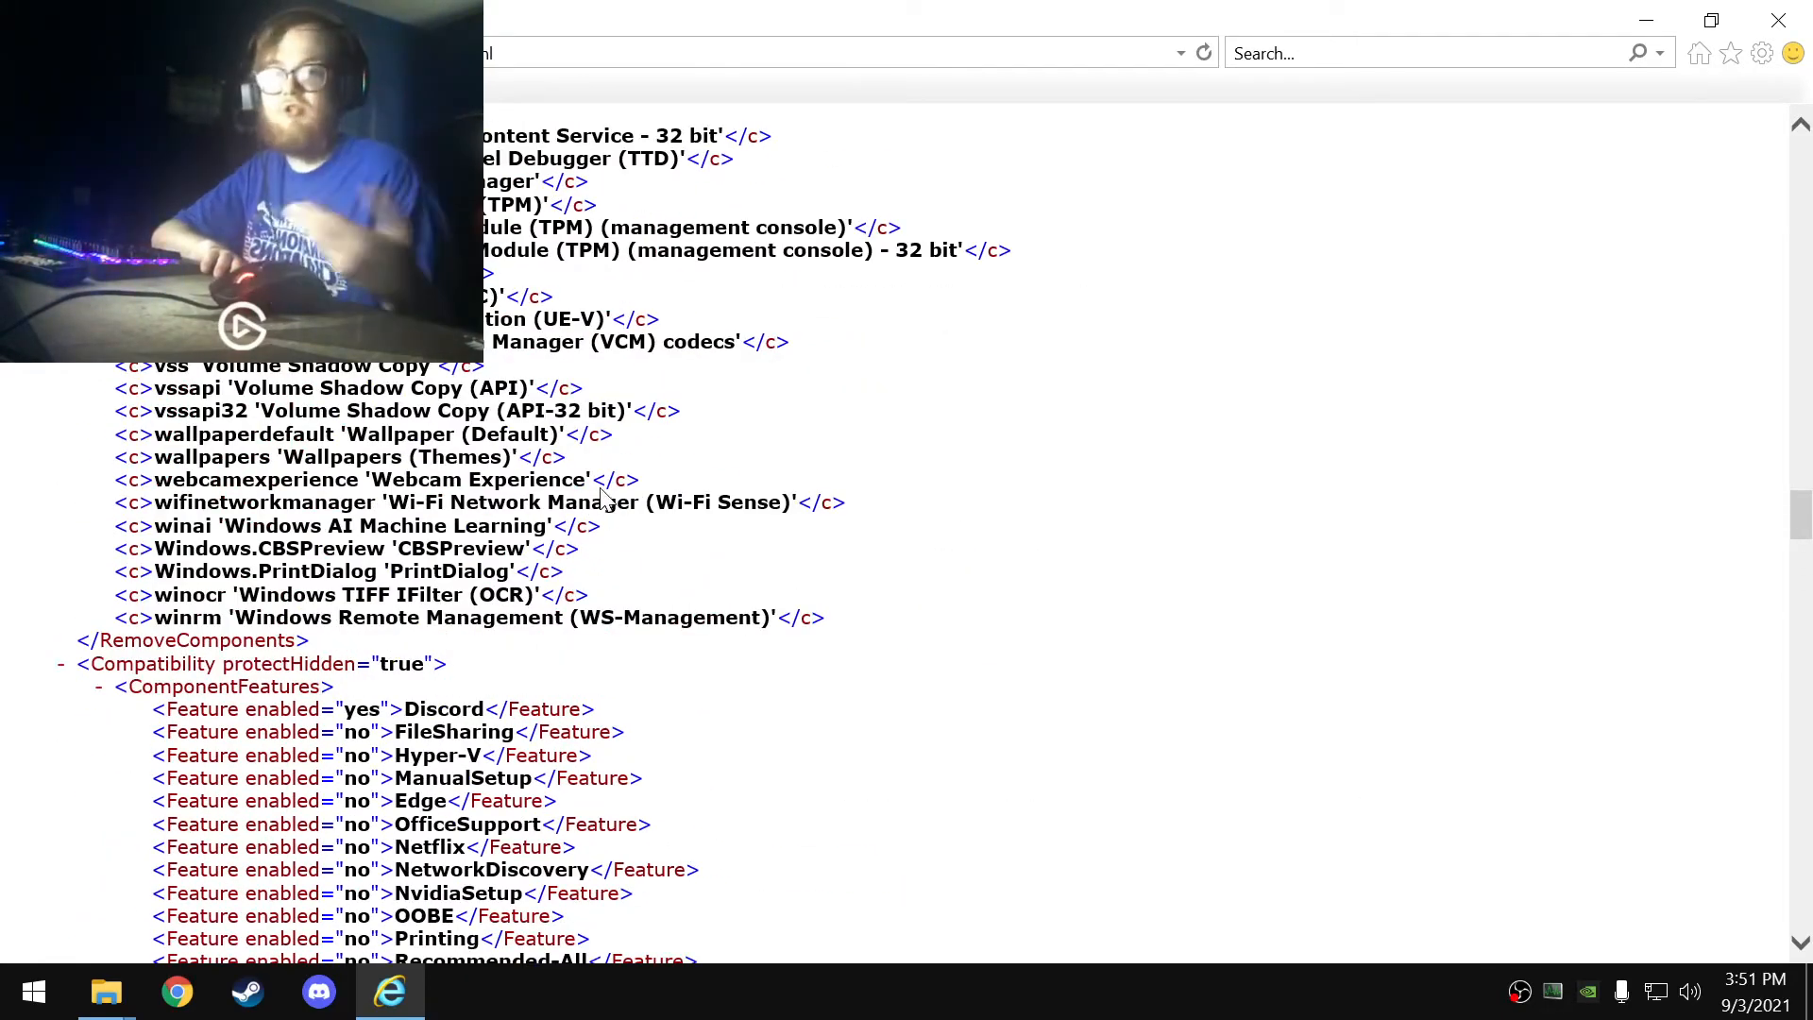
scroll(668, 490, "up", 20)
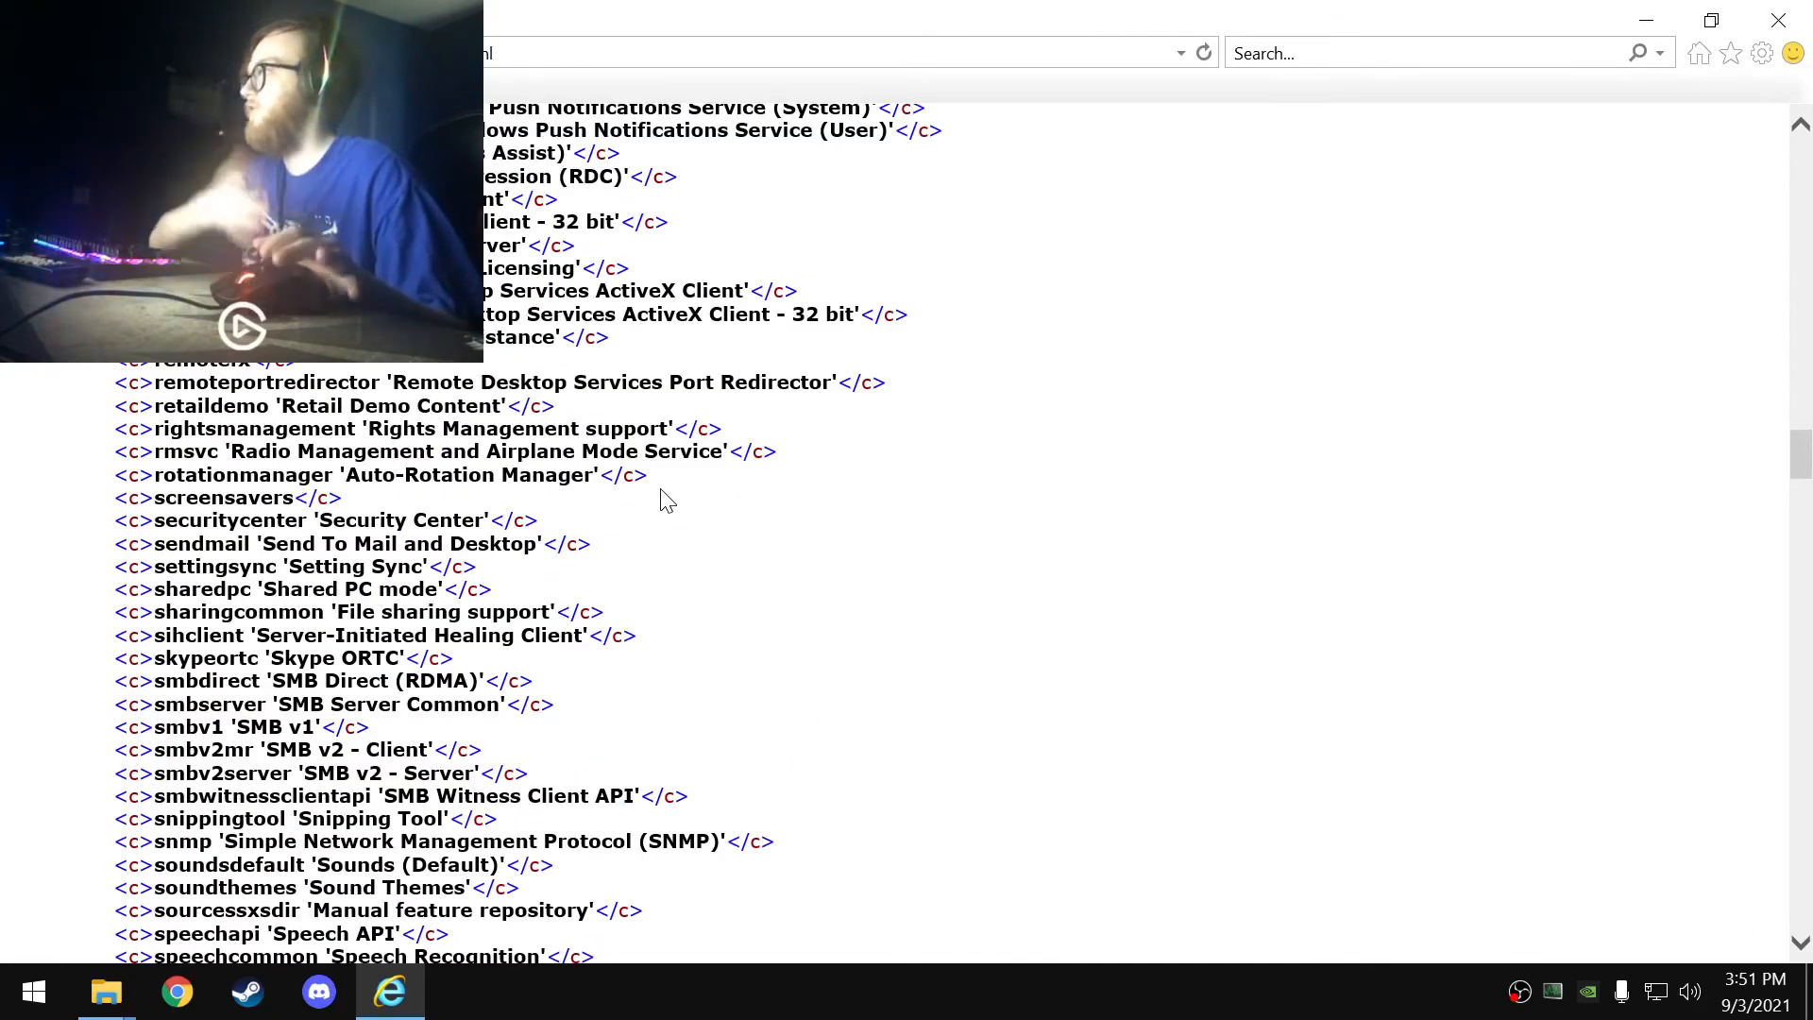
scroll(669, 507, "up", 20)
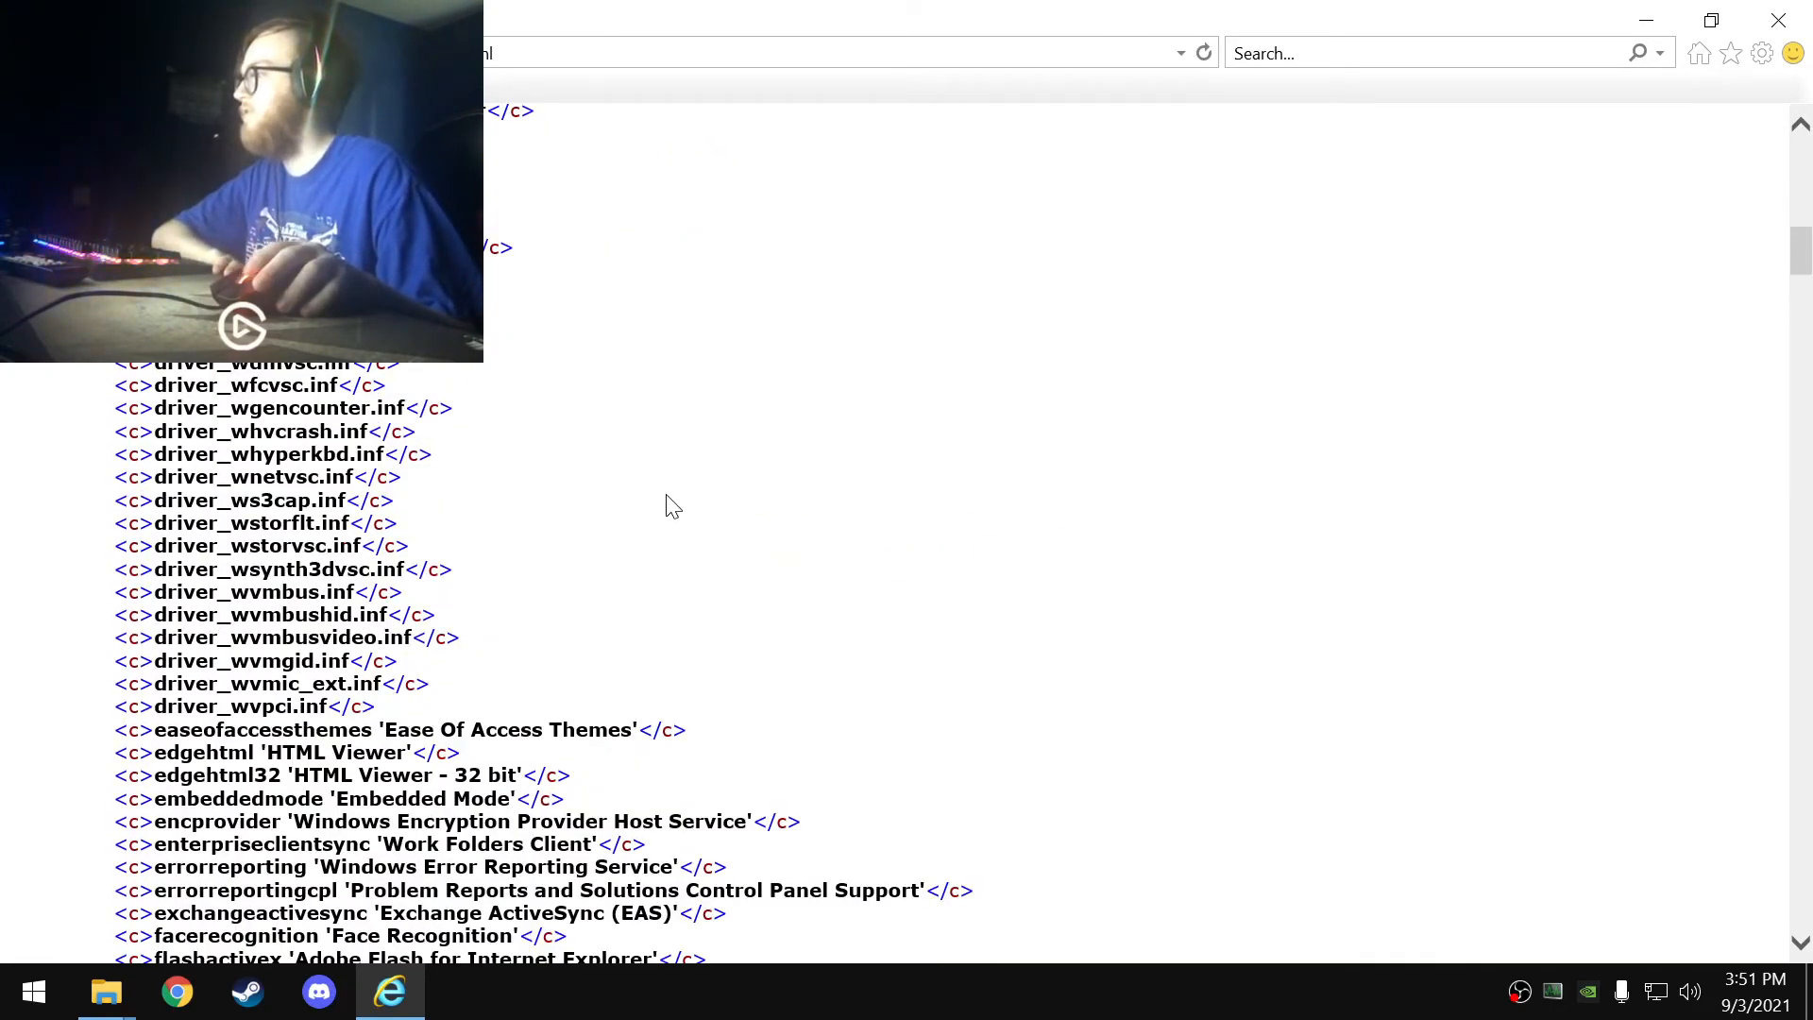
scroll(668, 484, "up", 5)
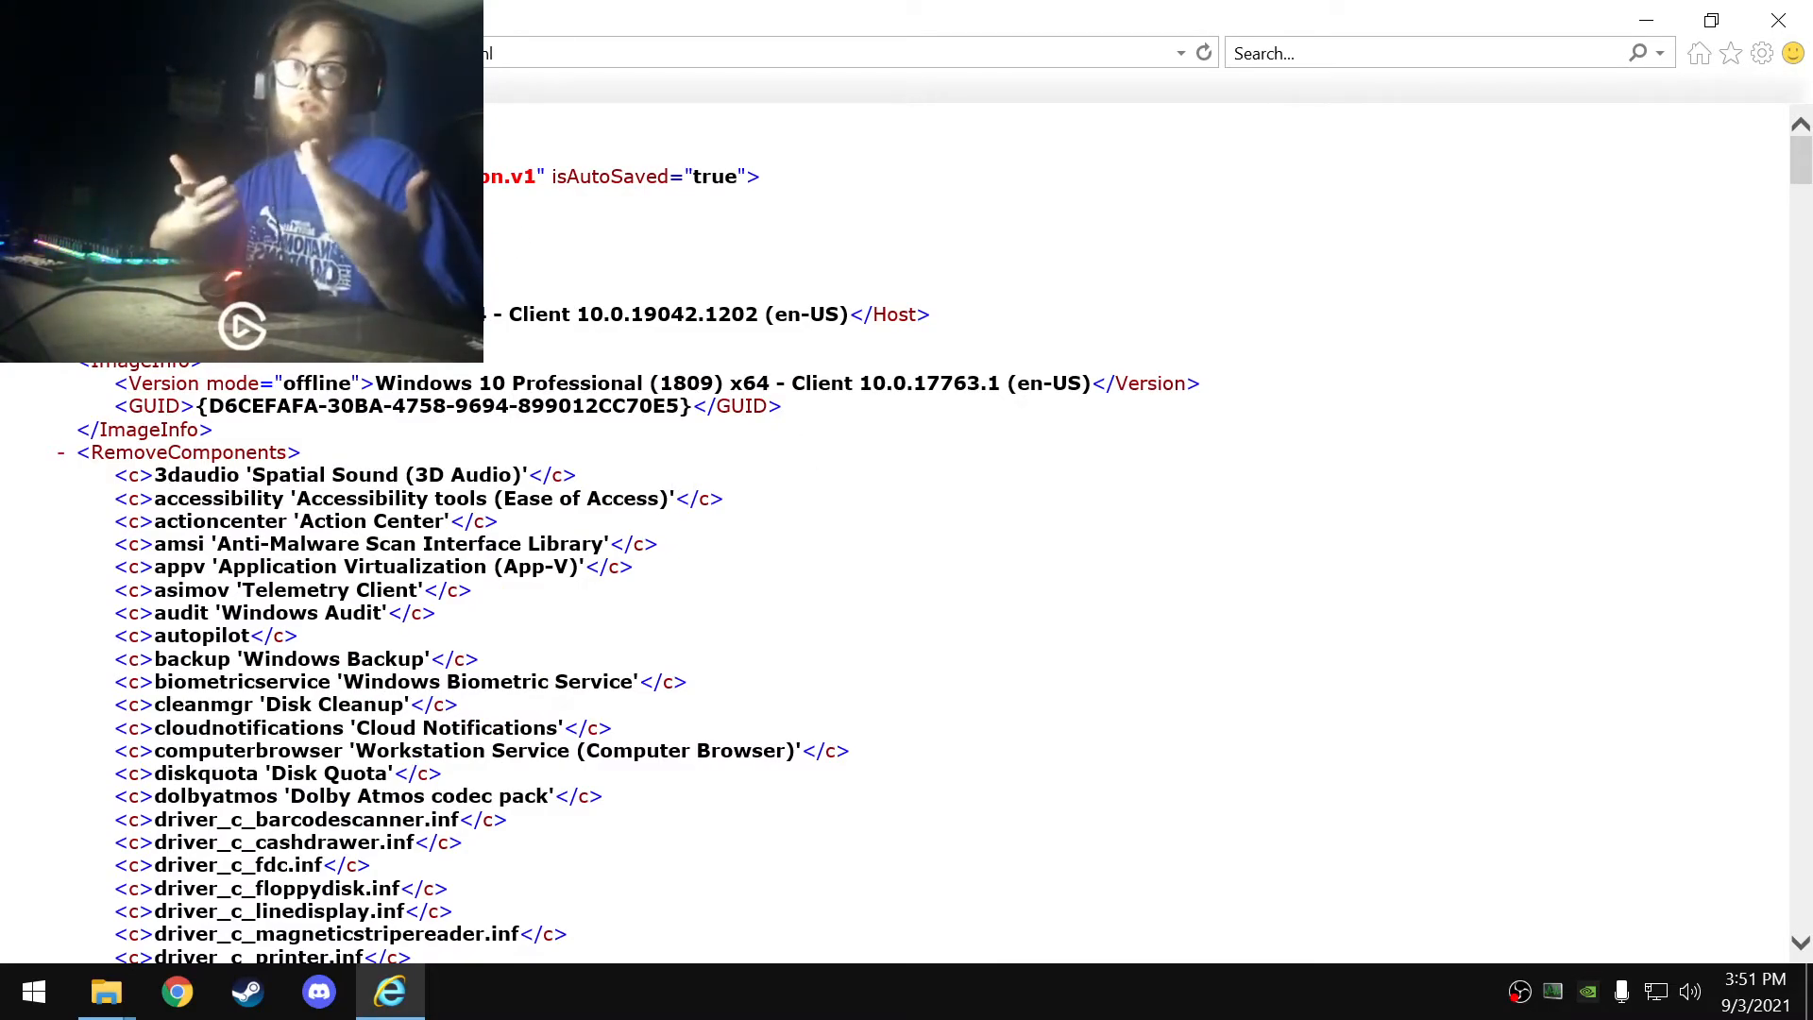
scroll(603, 295, "down", 2)
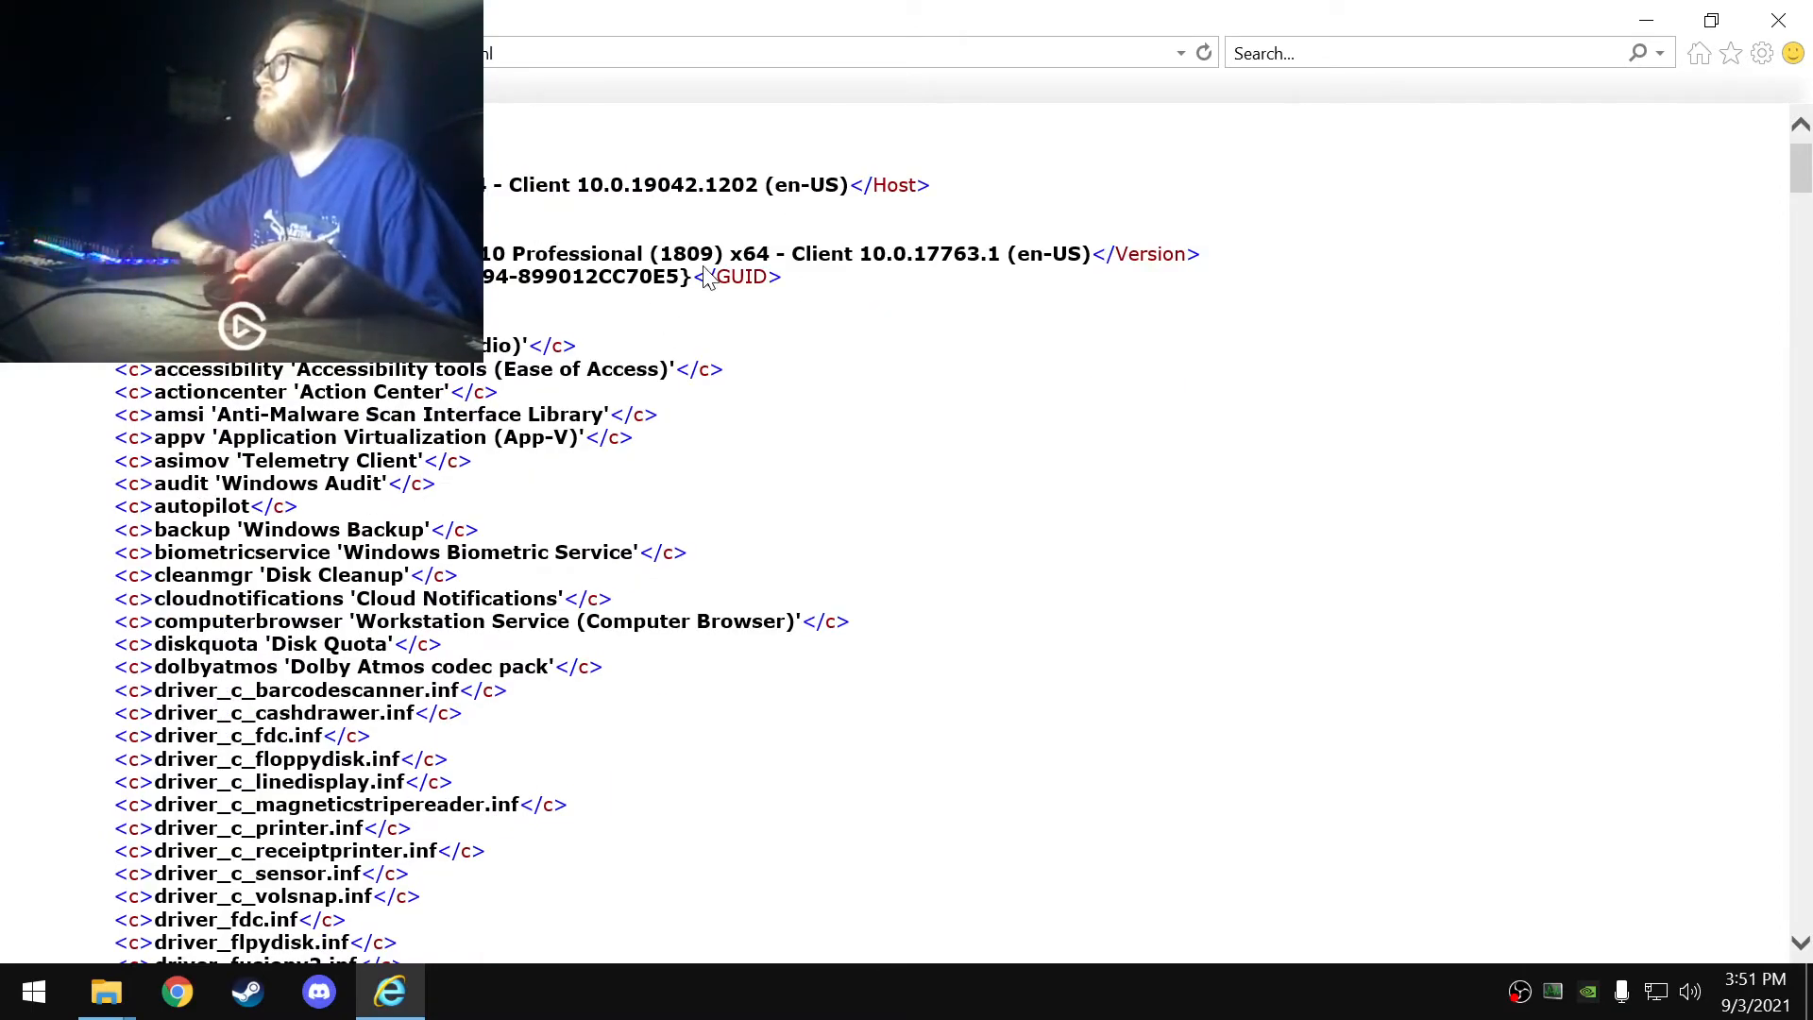
scroll(586, 406, "down", 15)
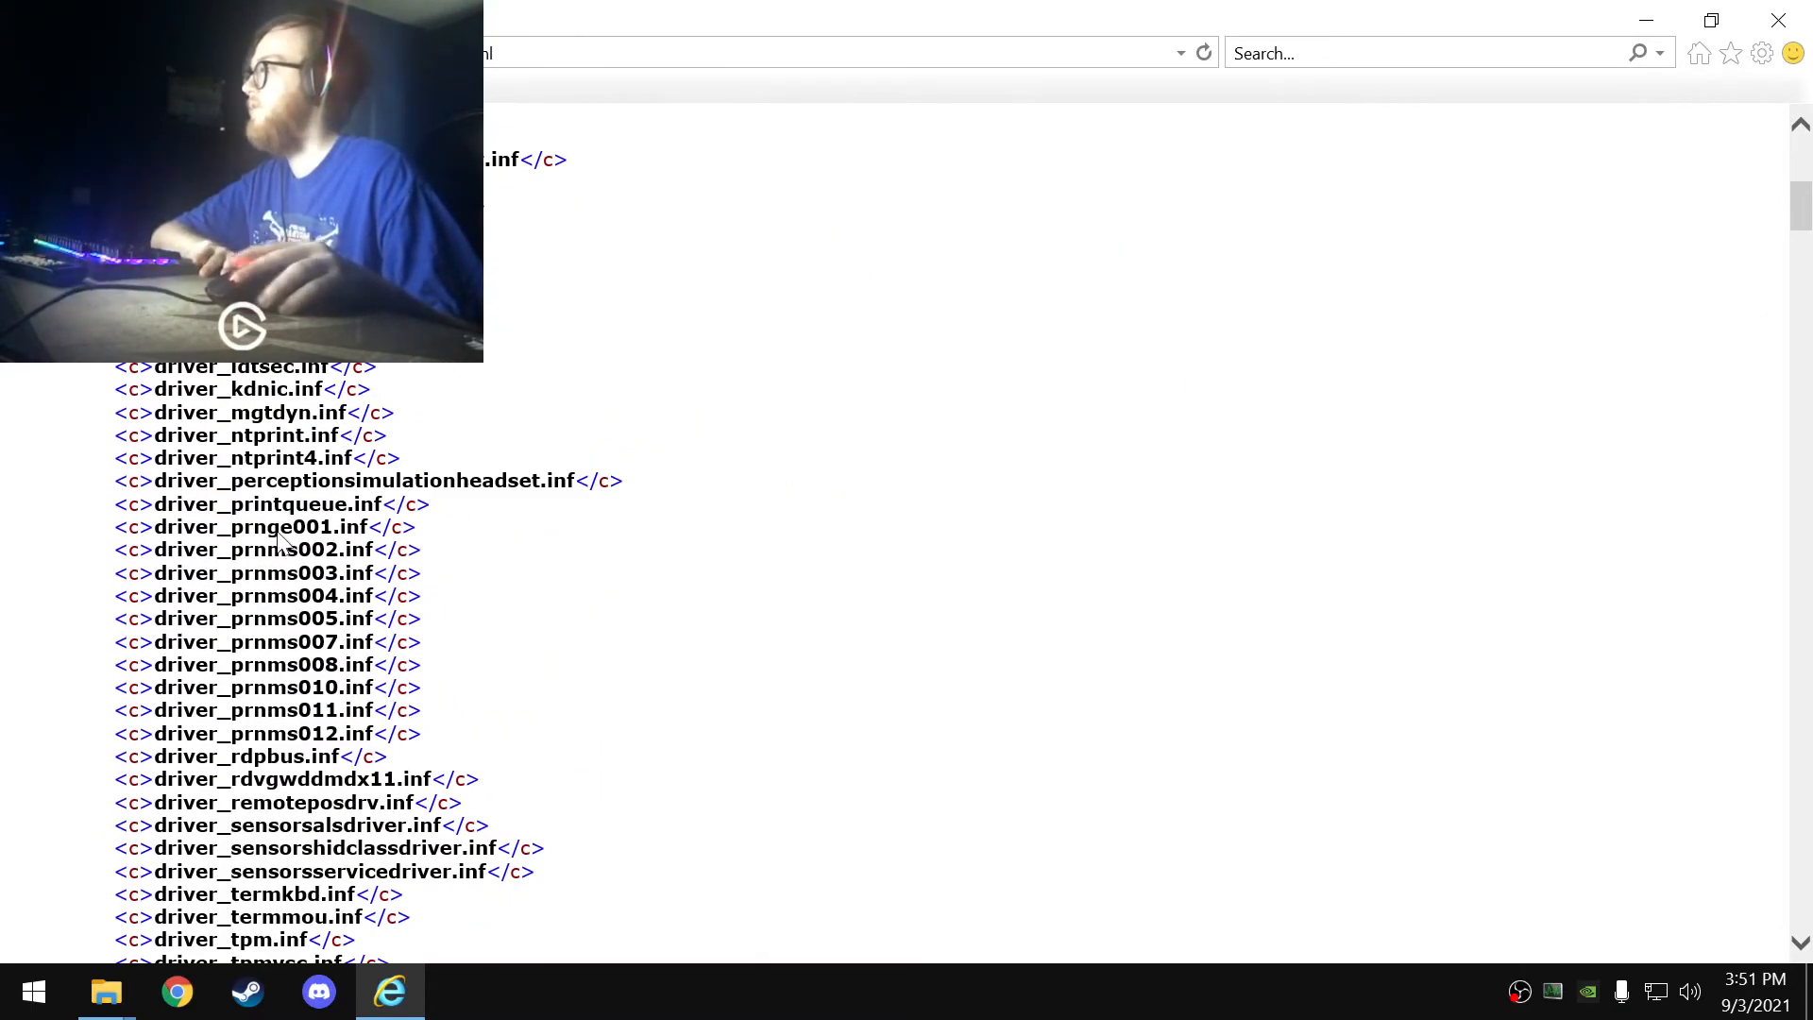
scroll(413, 567, "down", 5)
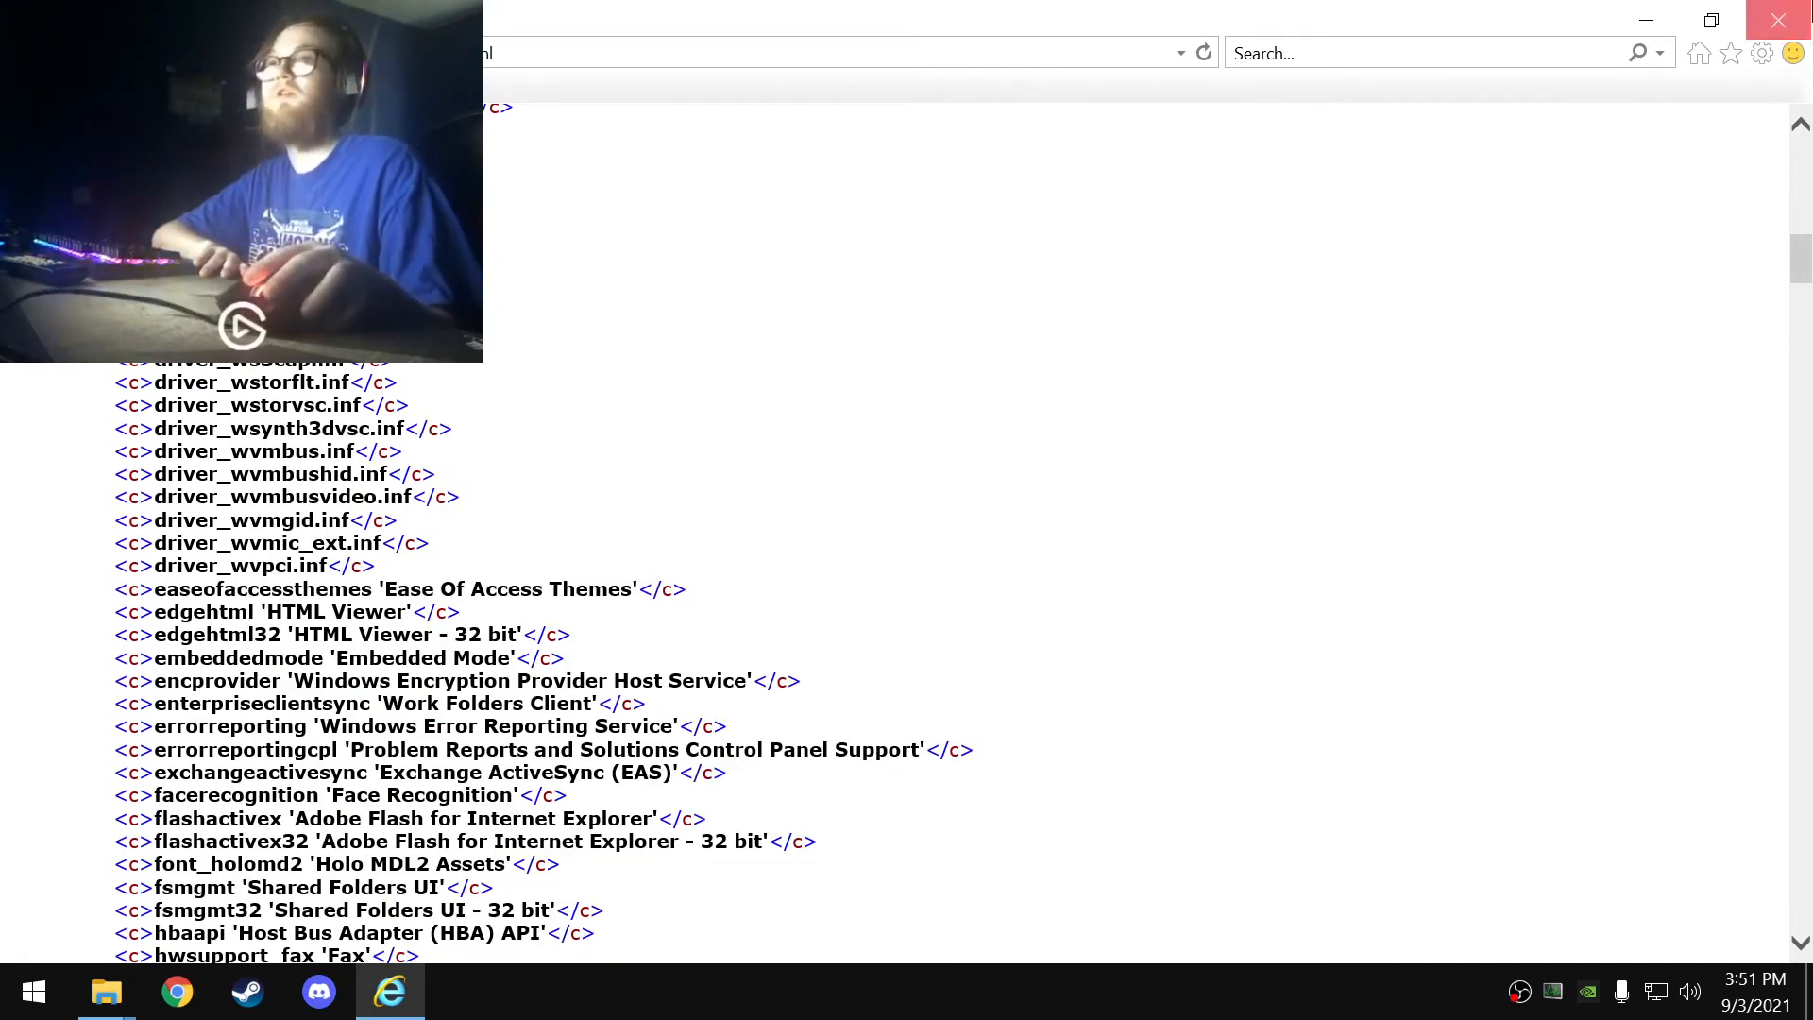
left_click(1778, 20)
left_click(985, 505)
left_click_drag(1054, 140, 822, 141)
mouse_move(675, 323)
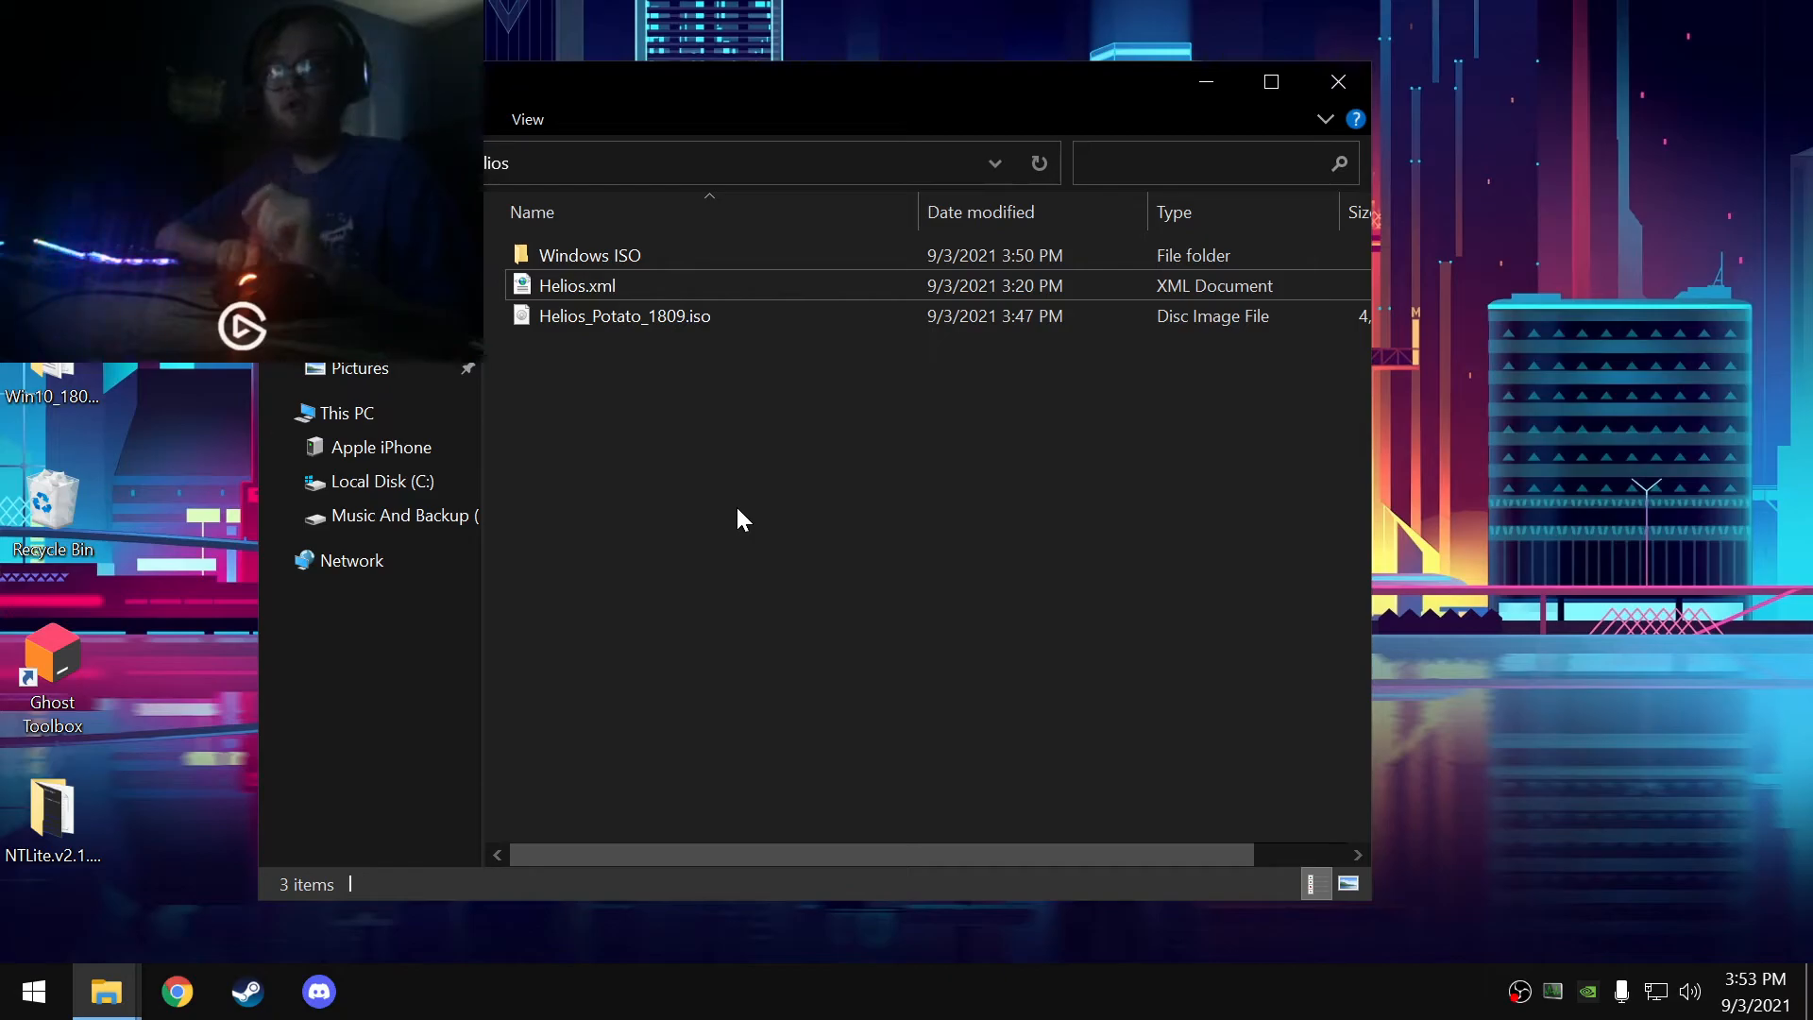
- Search the web for ventoy in Chrome, open the official Ventoy website and skim its home page
left_click(175, 993)
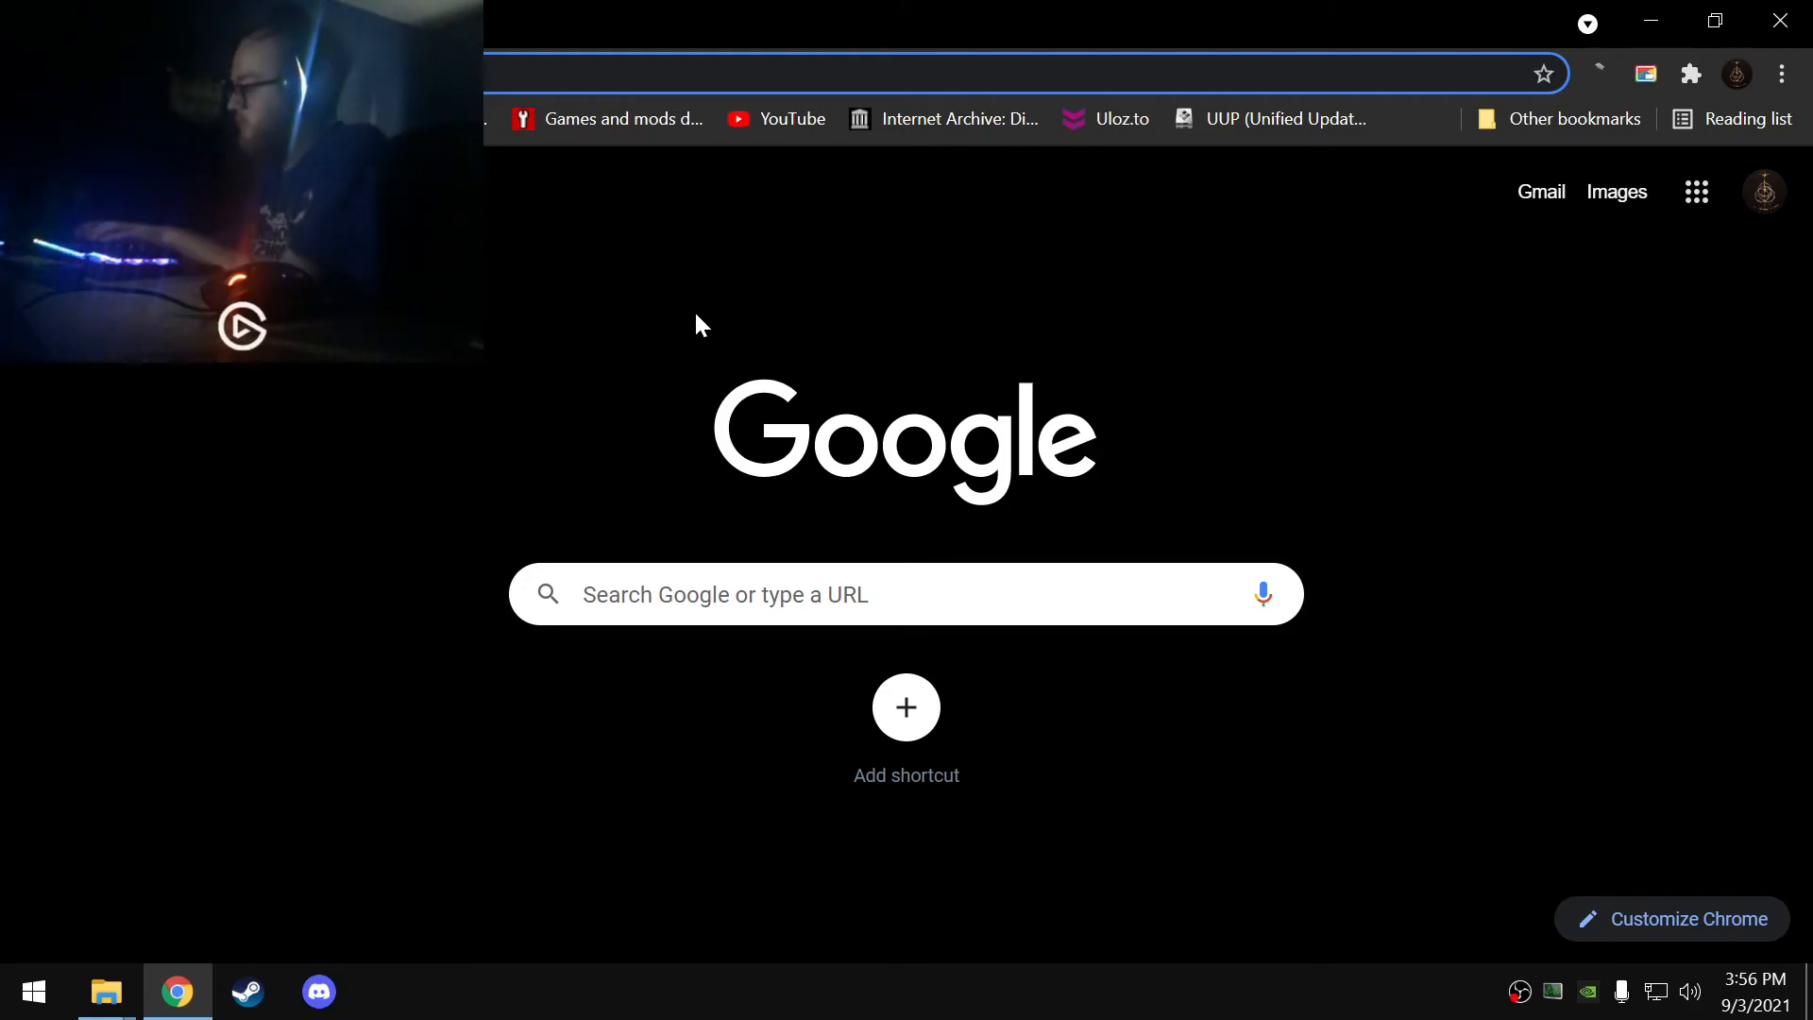
type("ventoy")
key("Return")
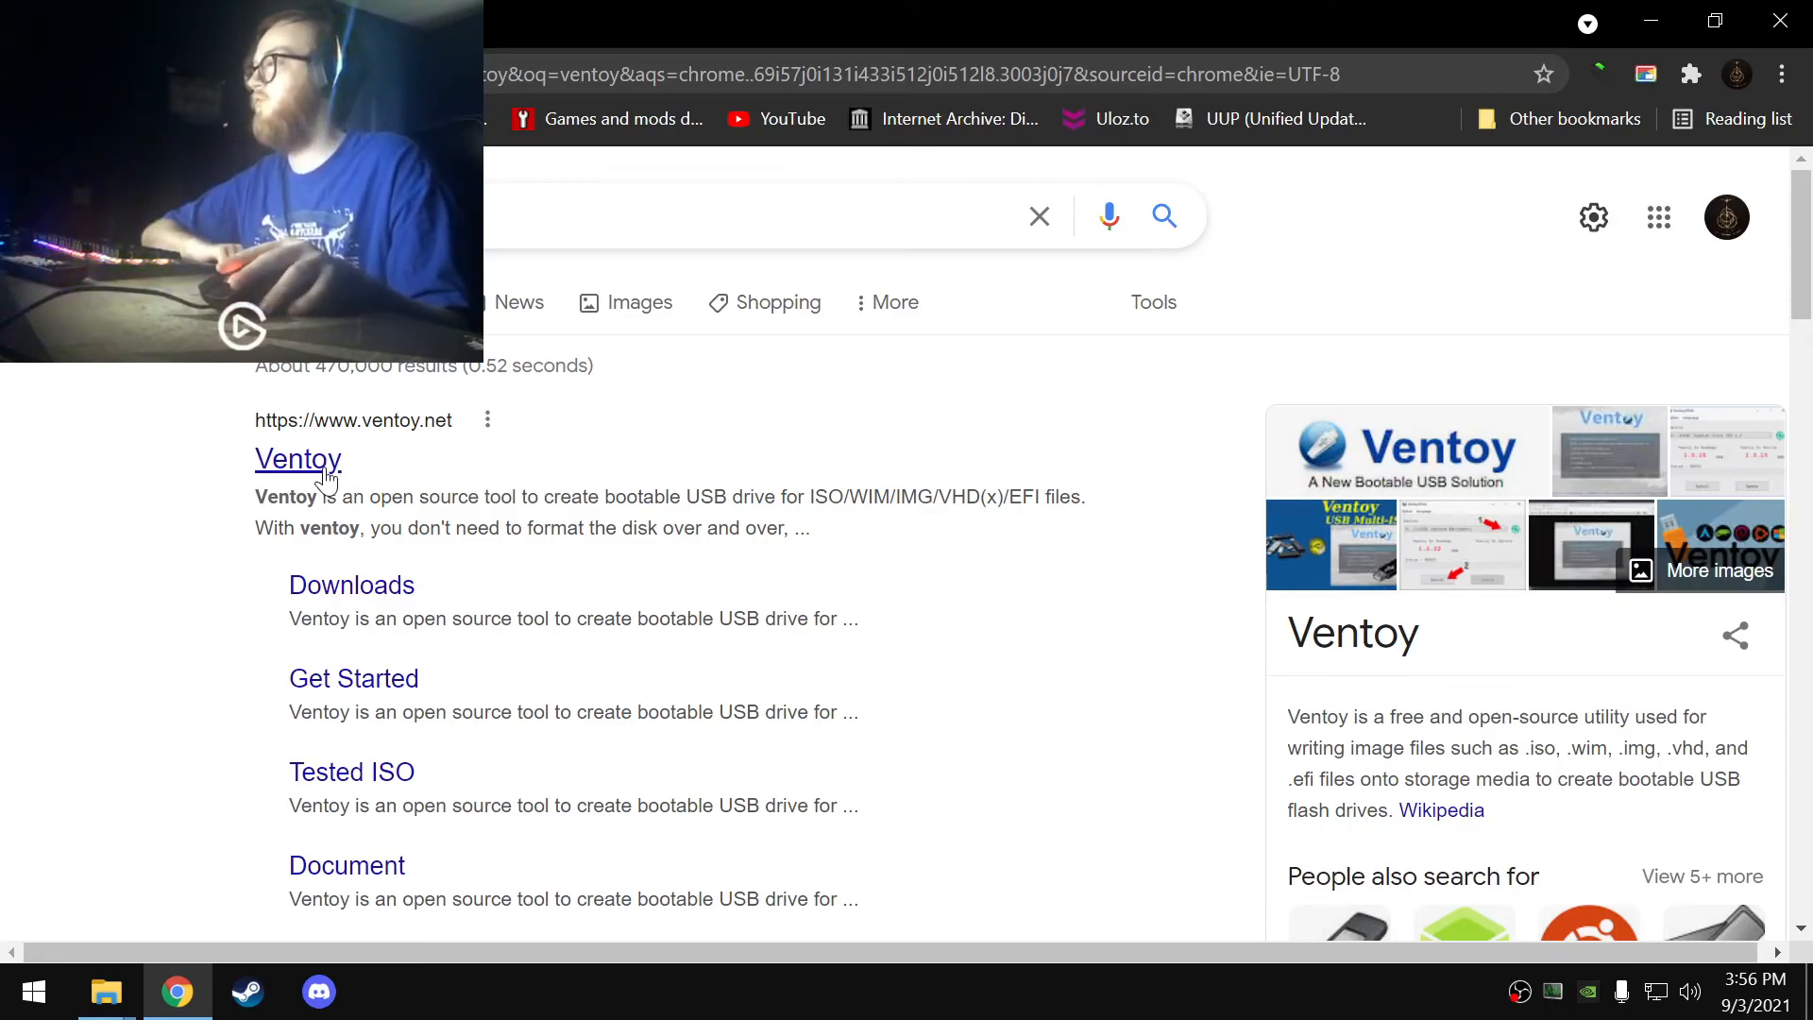
left_click(326, 480)
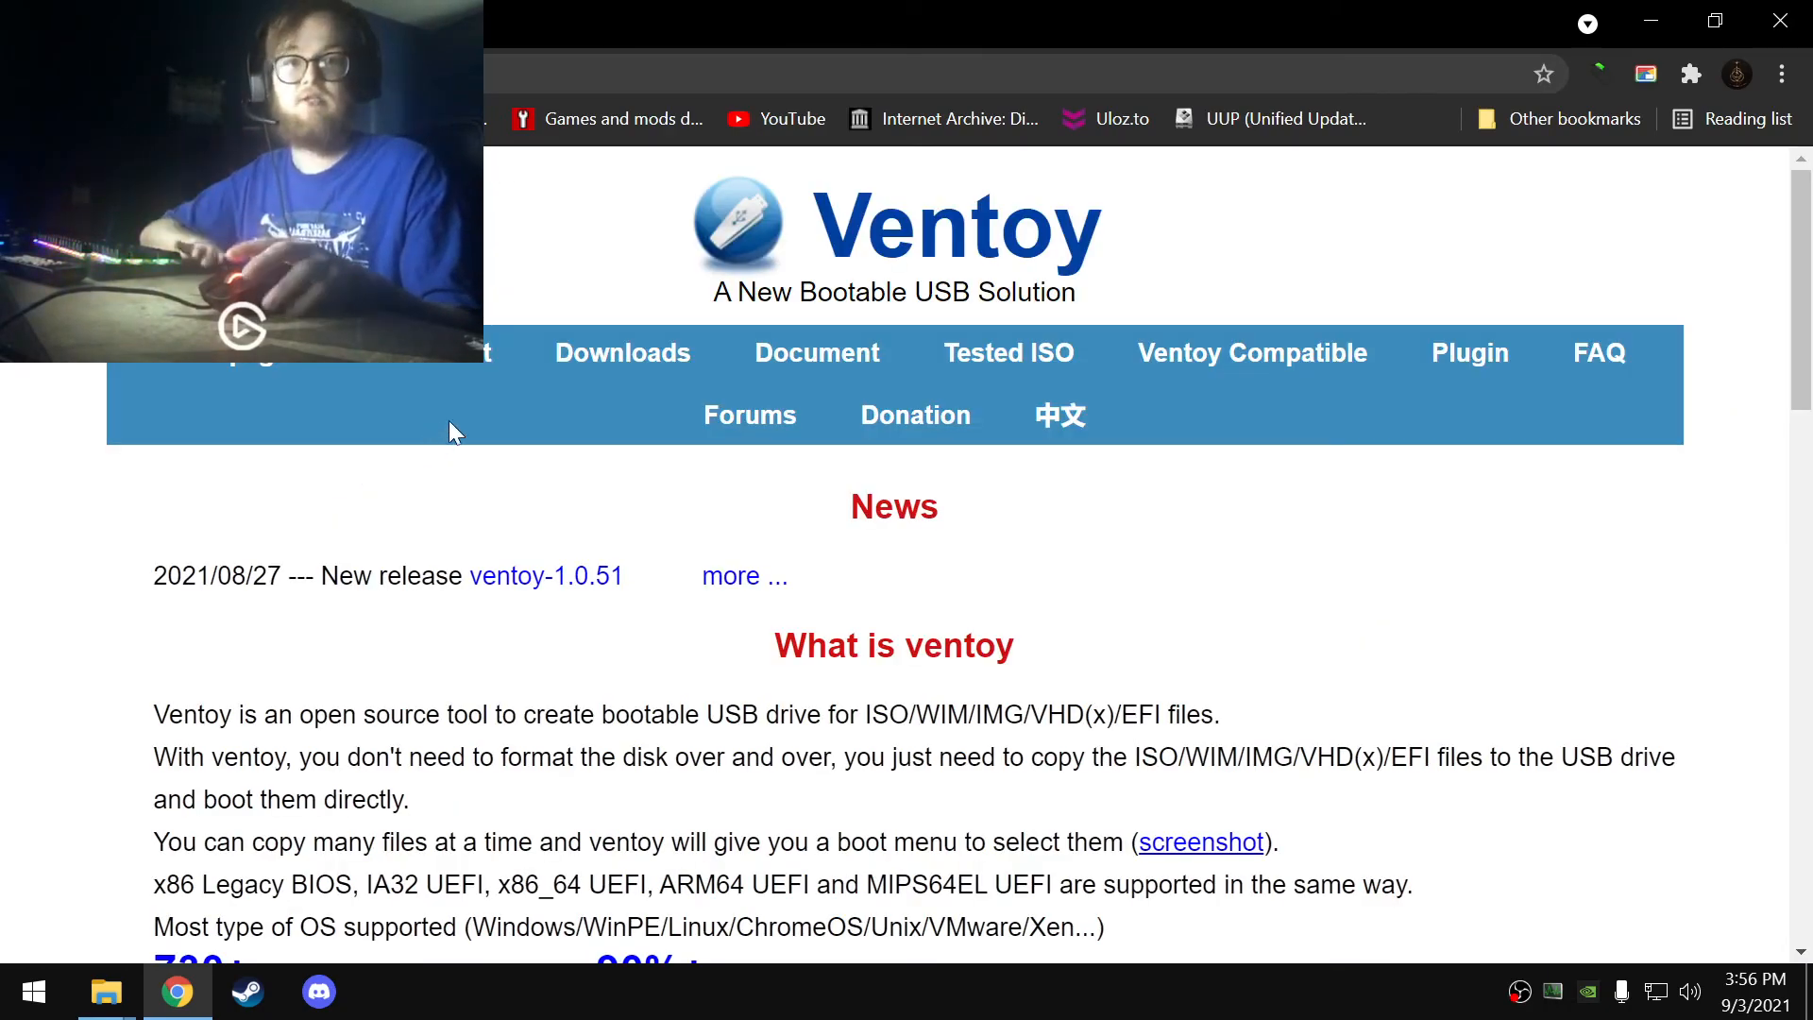
scroll(609, 342, "down", 5)
scroll(609, 342, "down", 8)
scroll(642, 378, "up", 15)
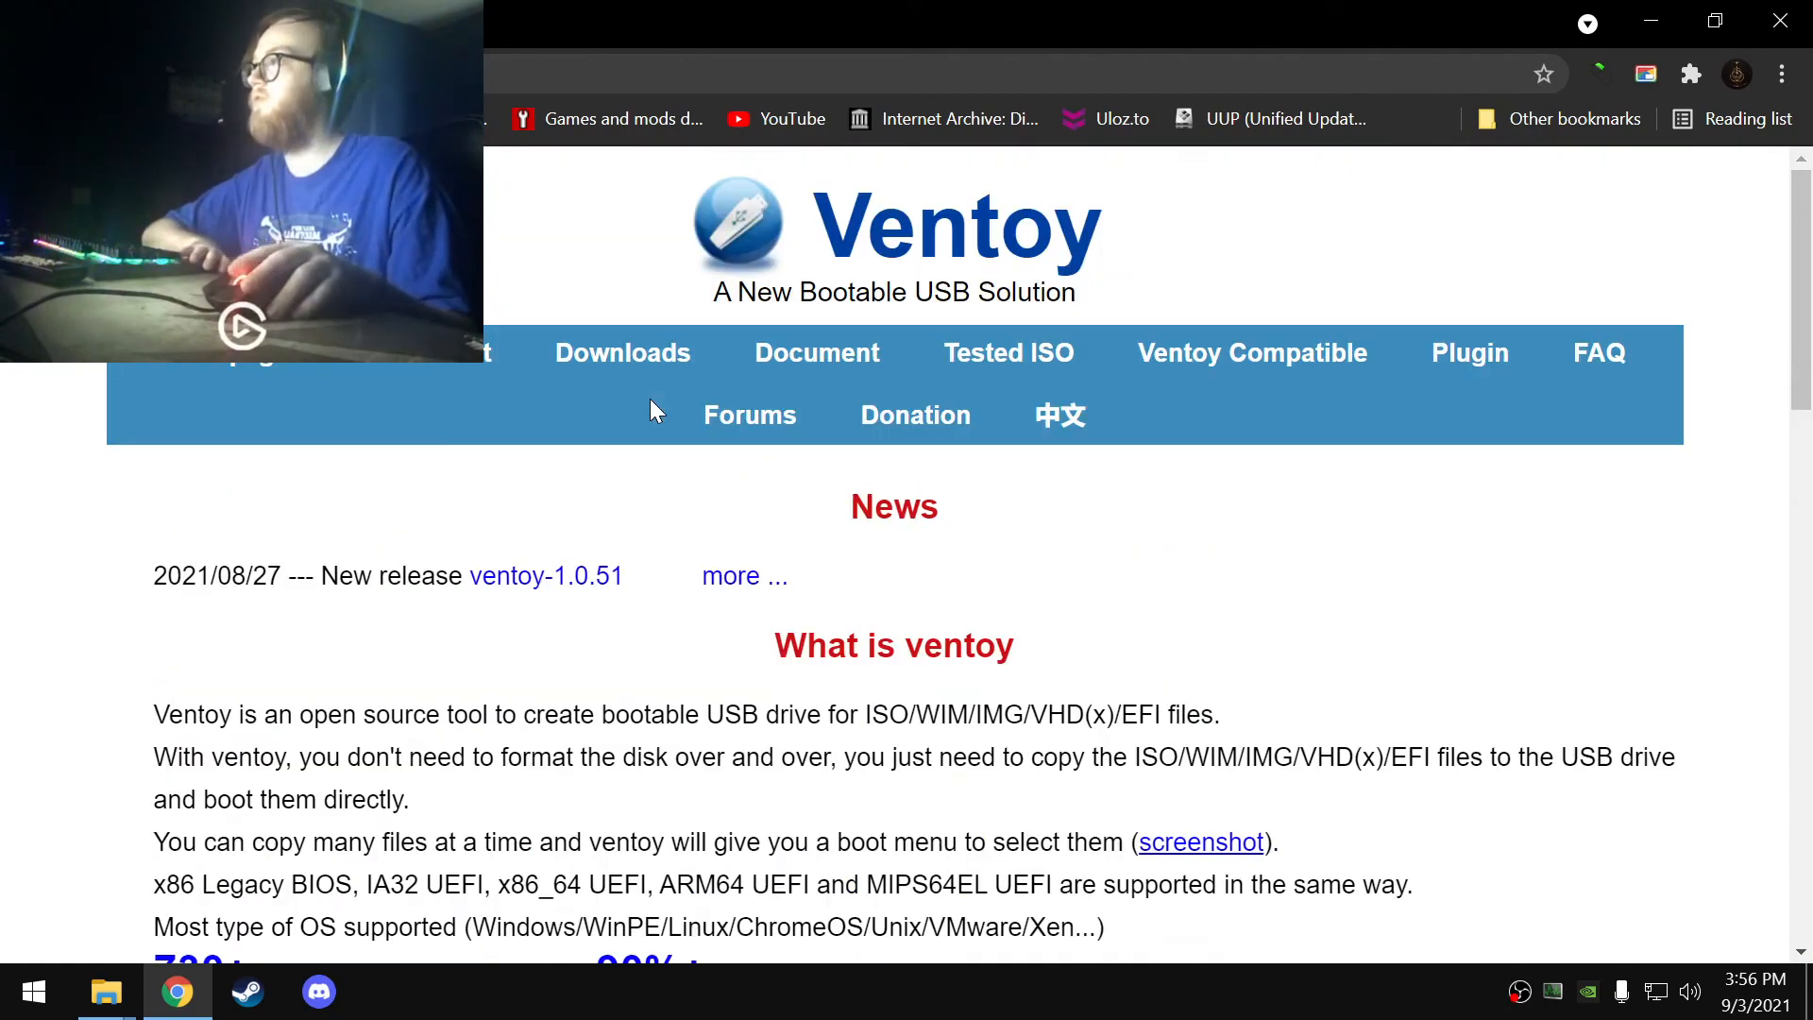
- Download ventoy-1.0.51-windows.zip from Ventoy's GitHub releases page and close the browser
left_click(702, 364)
scroll(384, 575, "down", 2)
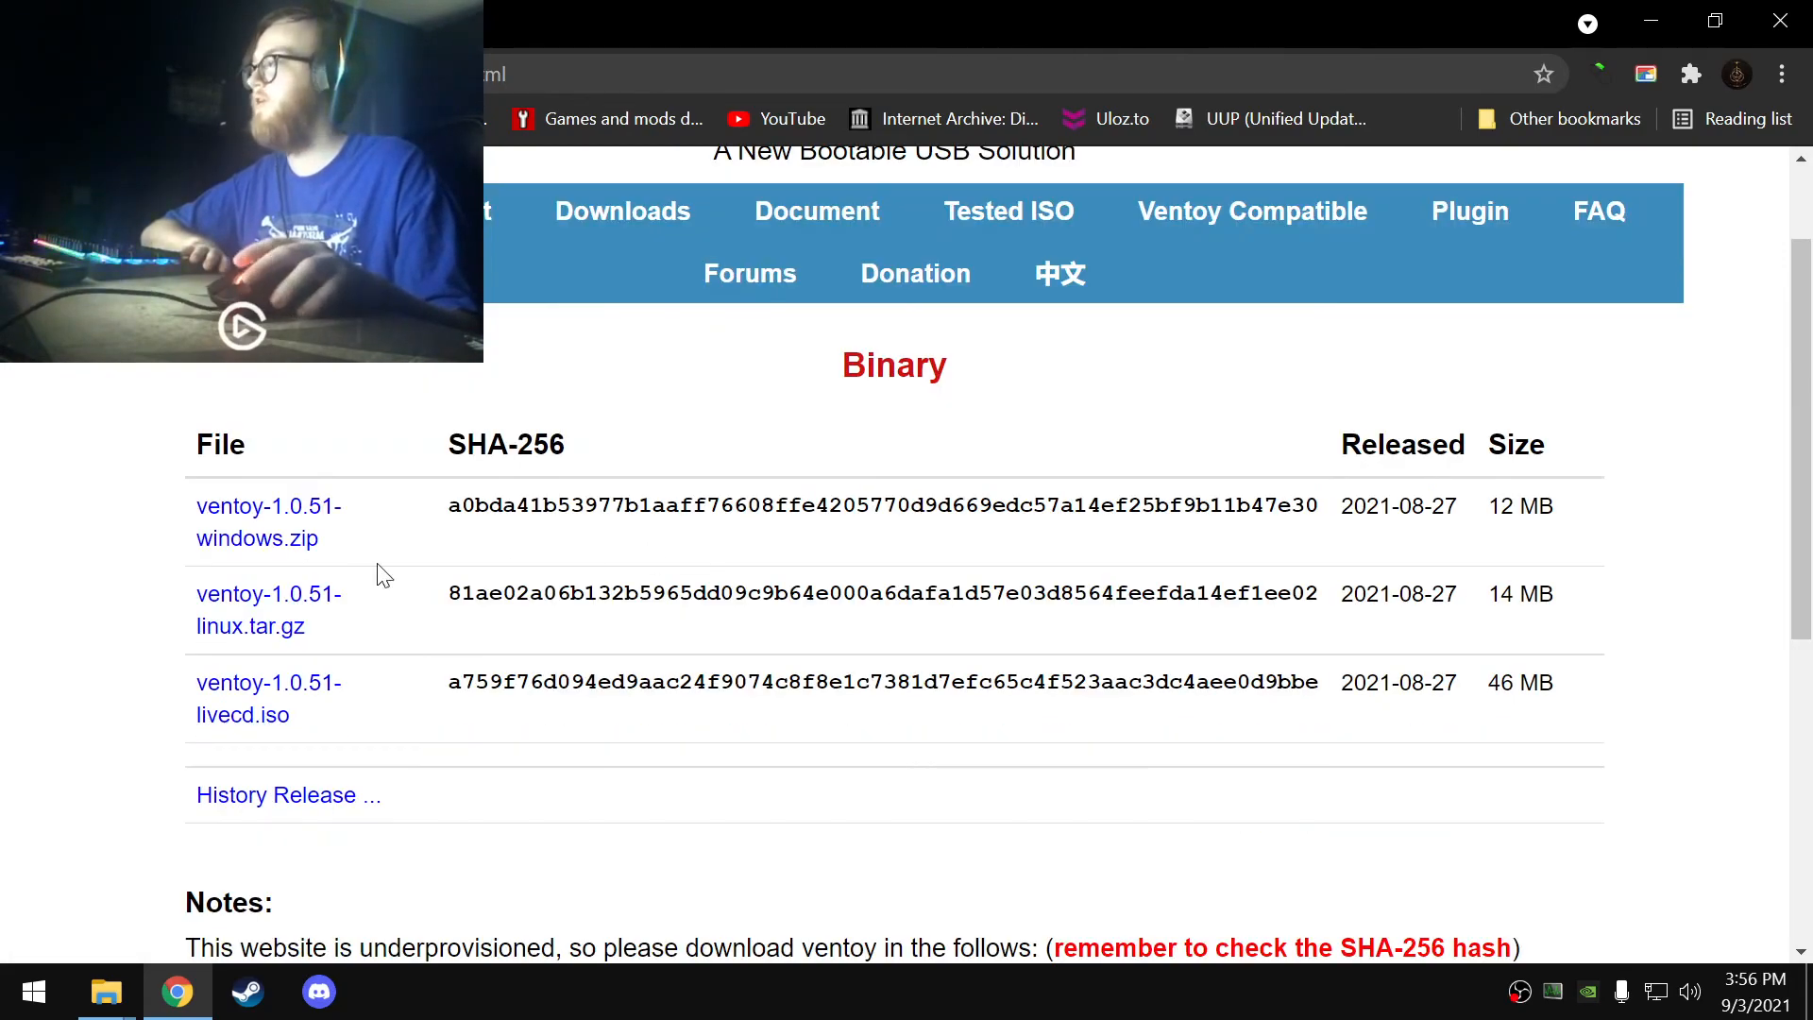
left_click(321, 527)
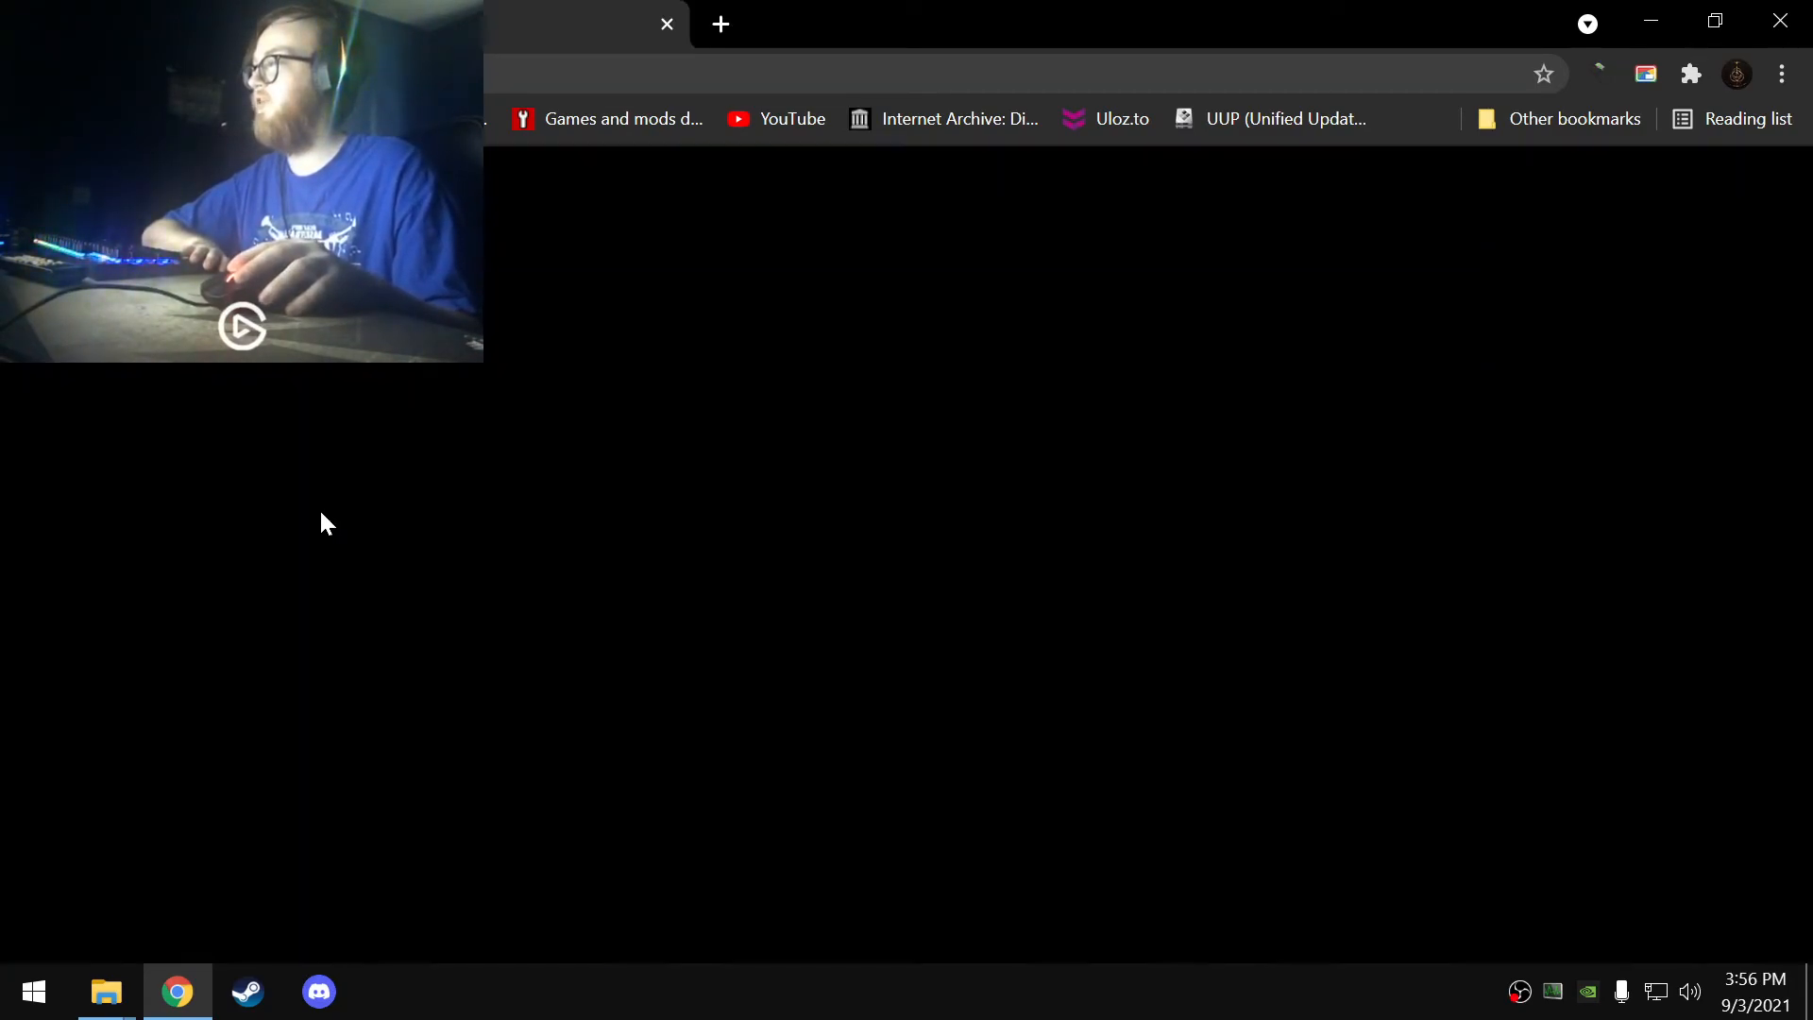
scroll(444, 557, "down", 12)
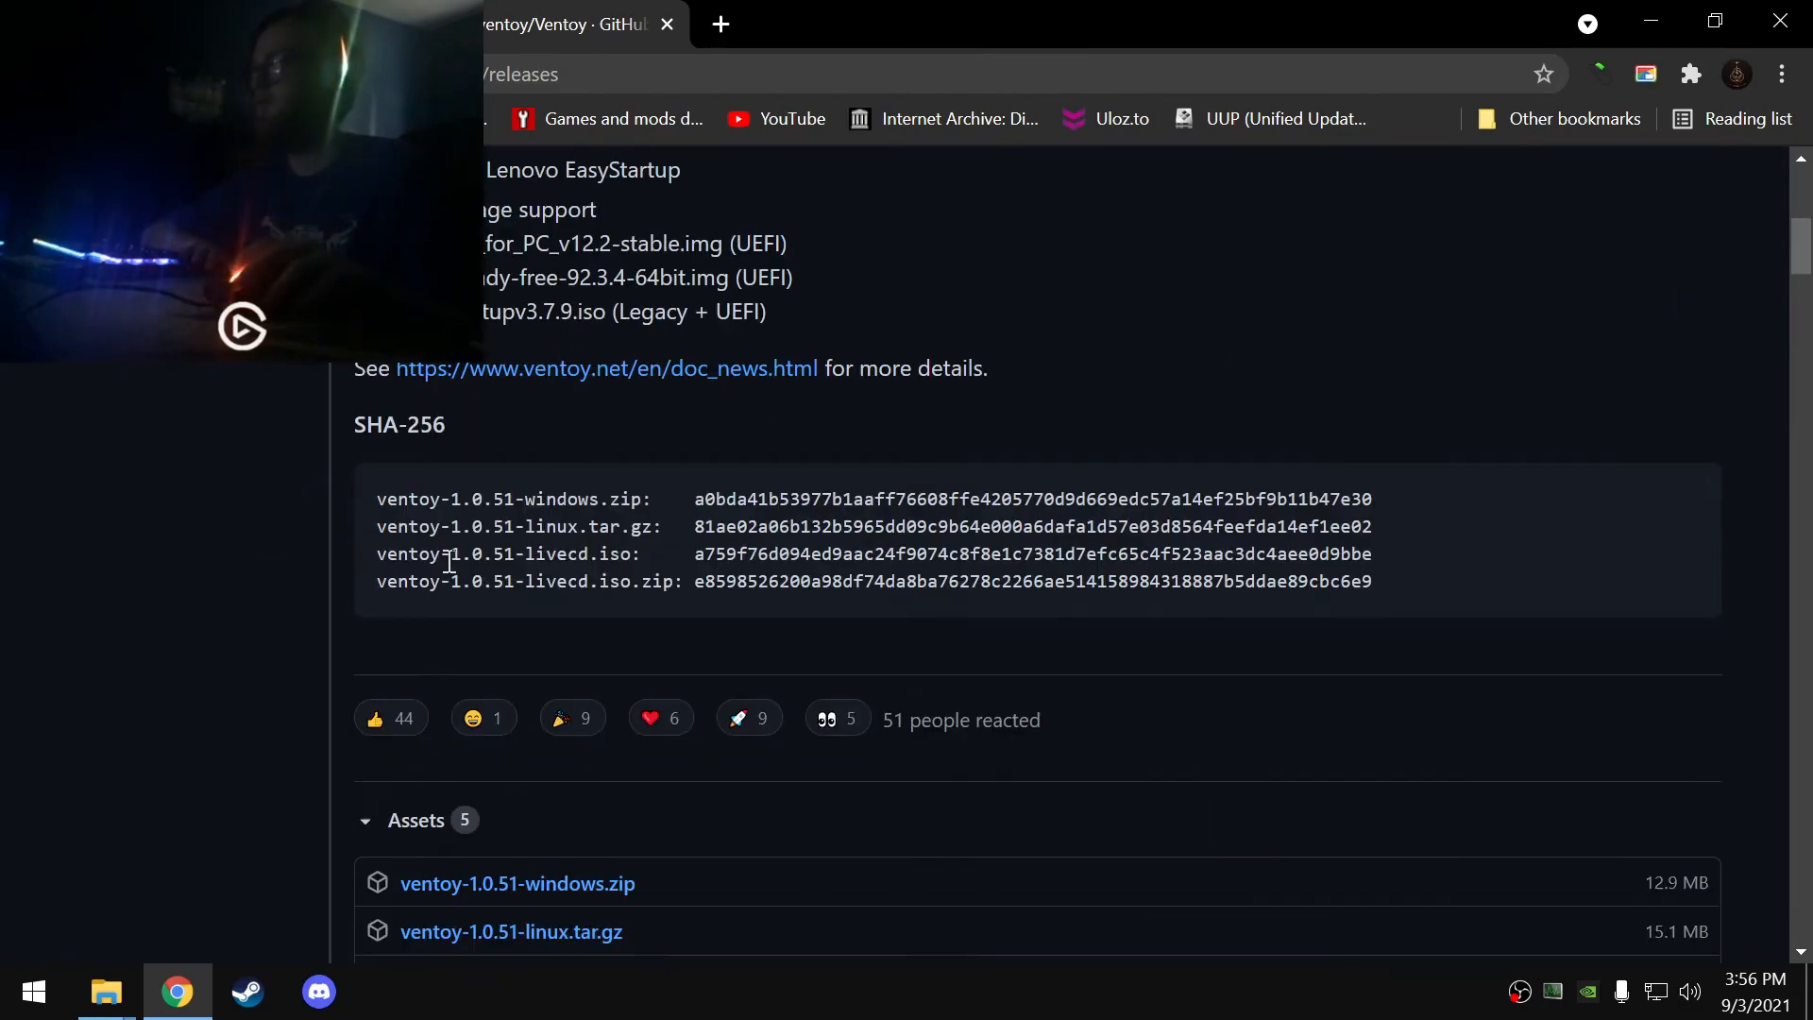
left_click(596, 316)
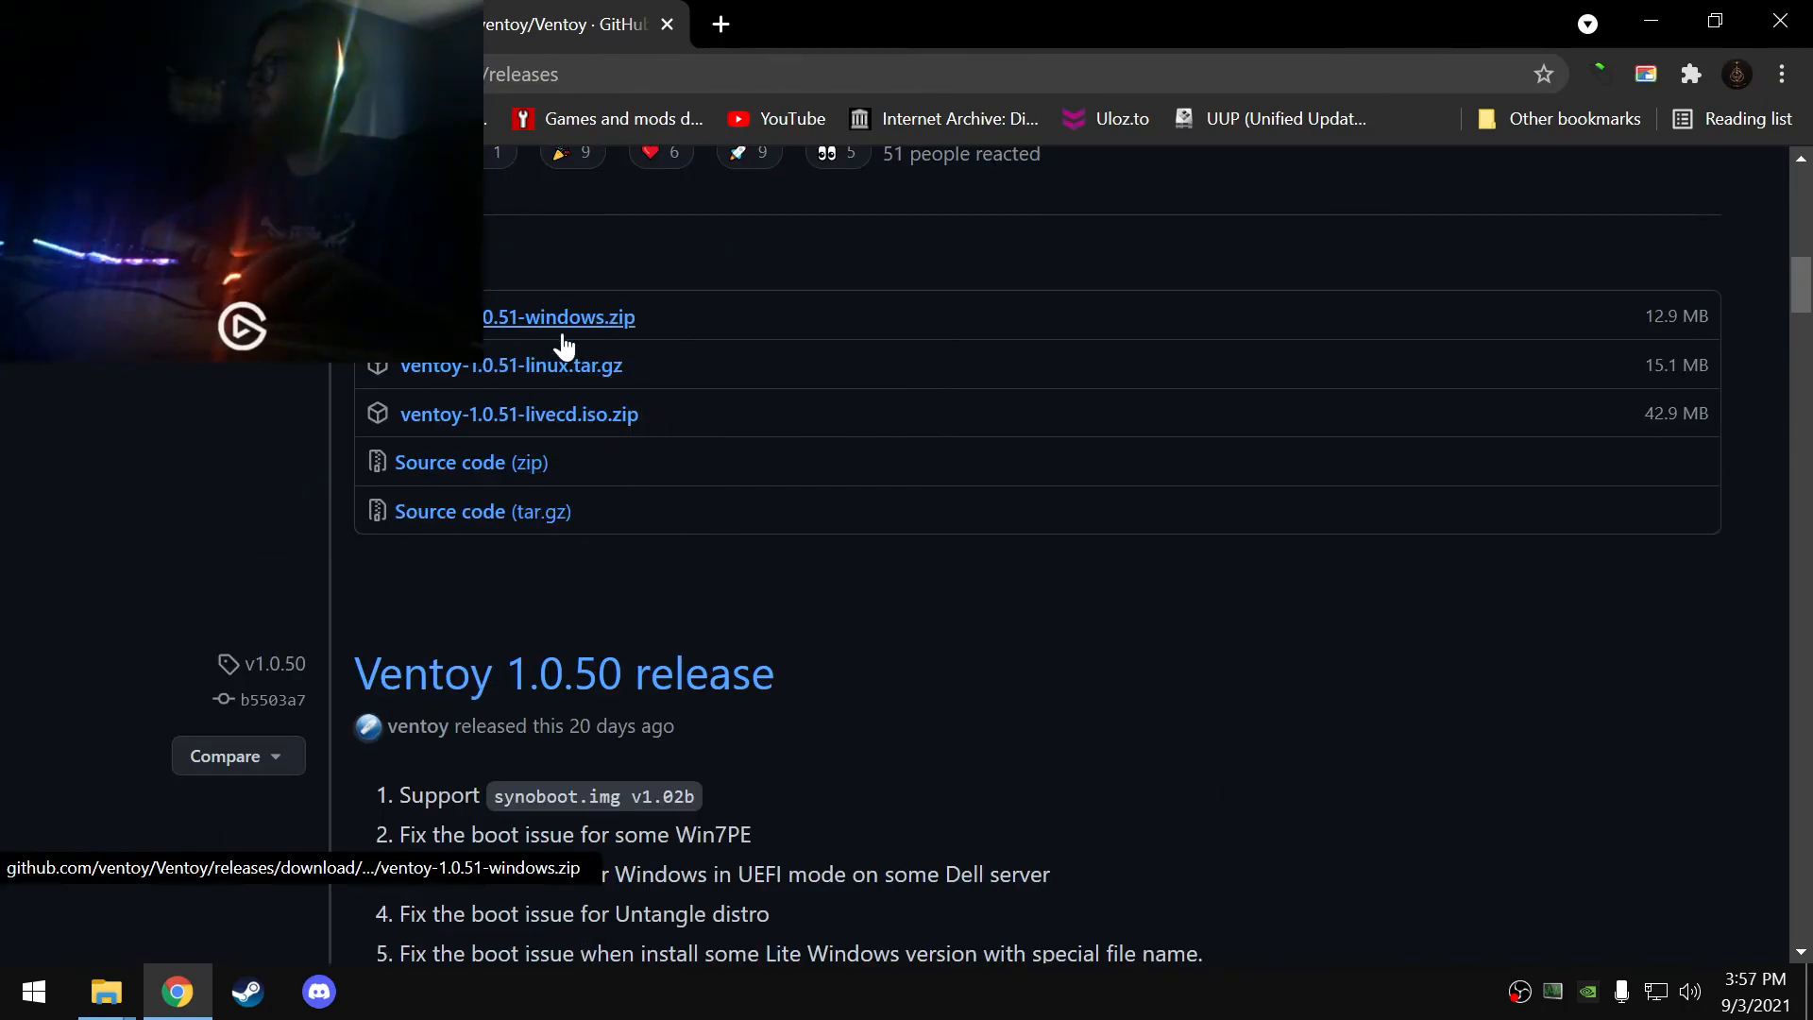
left_click(1780, 20)
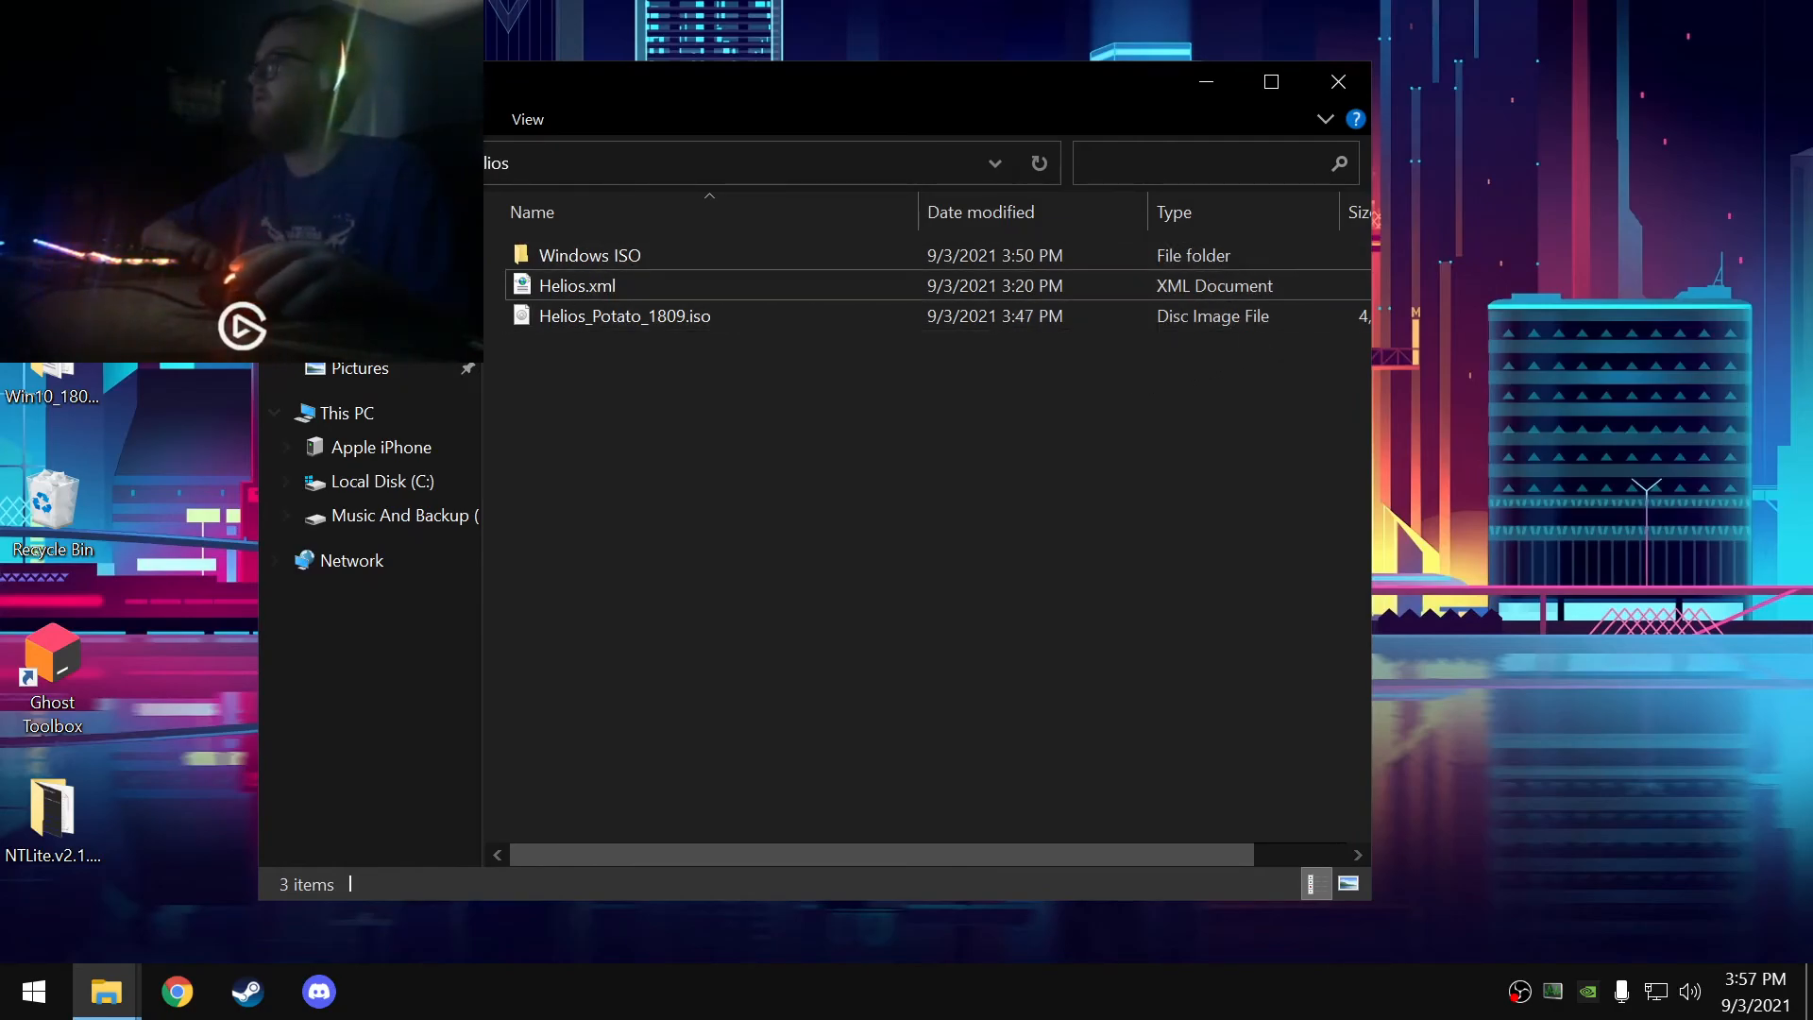
- Delete everything in the Downloads folder except ventoy-1.0.51-windows.zip
left_click(366, 300)
left_click_drag(634, 445, 597, 334)
right_click(597, 334)
left_click(665, 701)
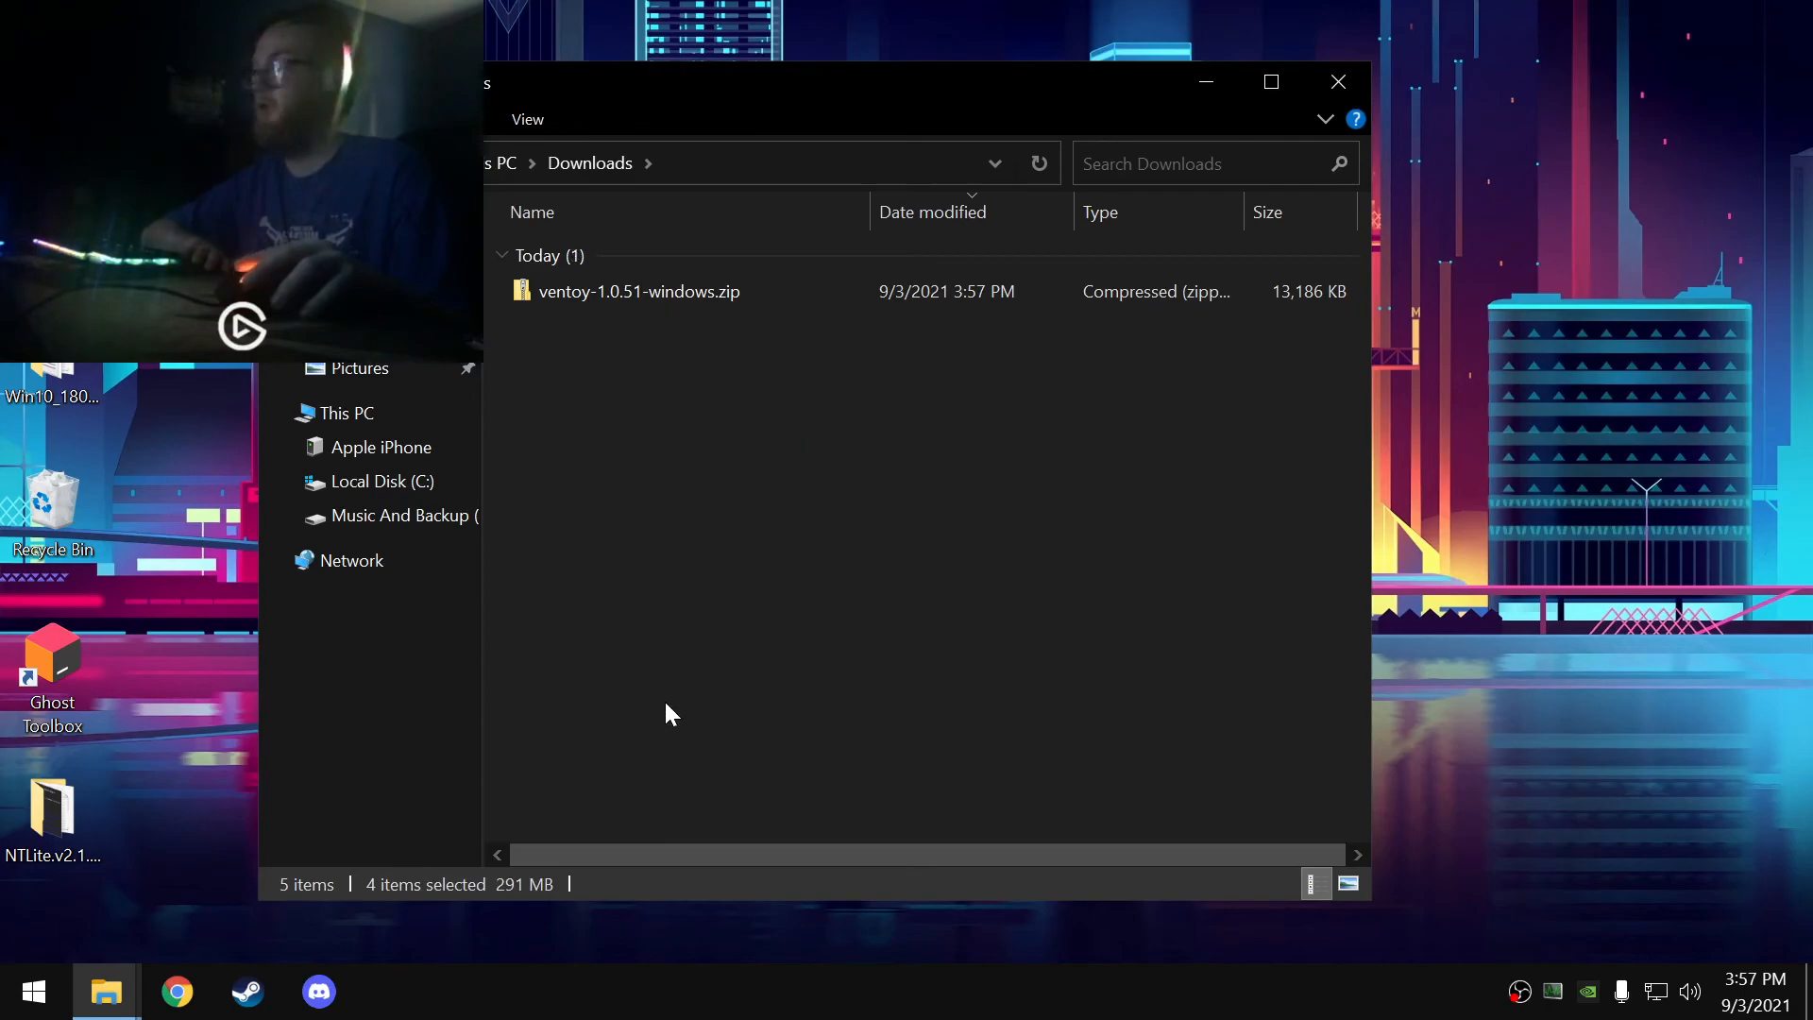
- Extract ventoy-1.0.51-windows.zip with 7-Zip into a ventoy-1.0.51-windows folder in Downloads
right_click(530, 289)
mouse_move(659, 404)
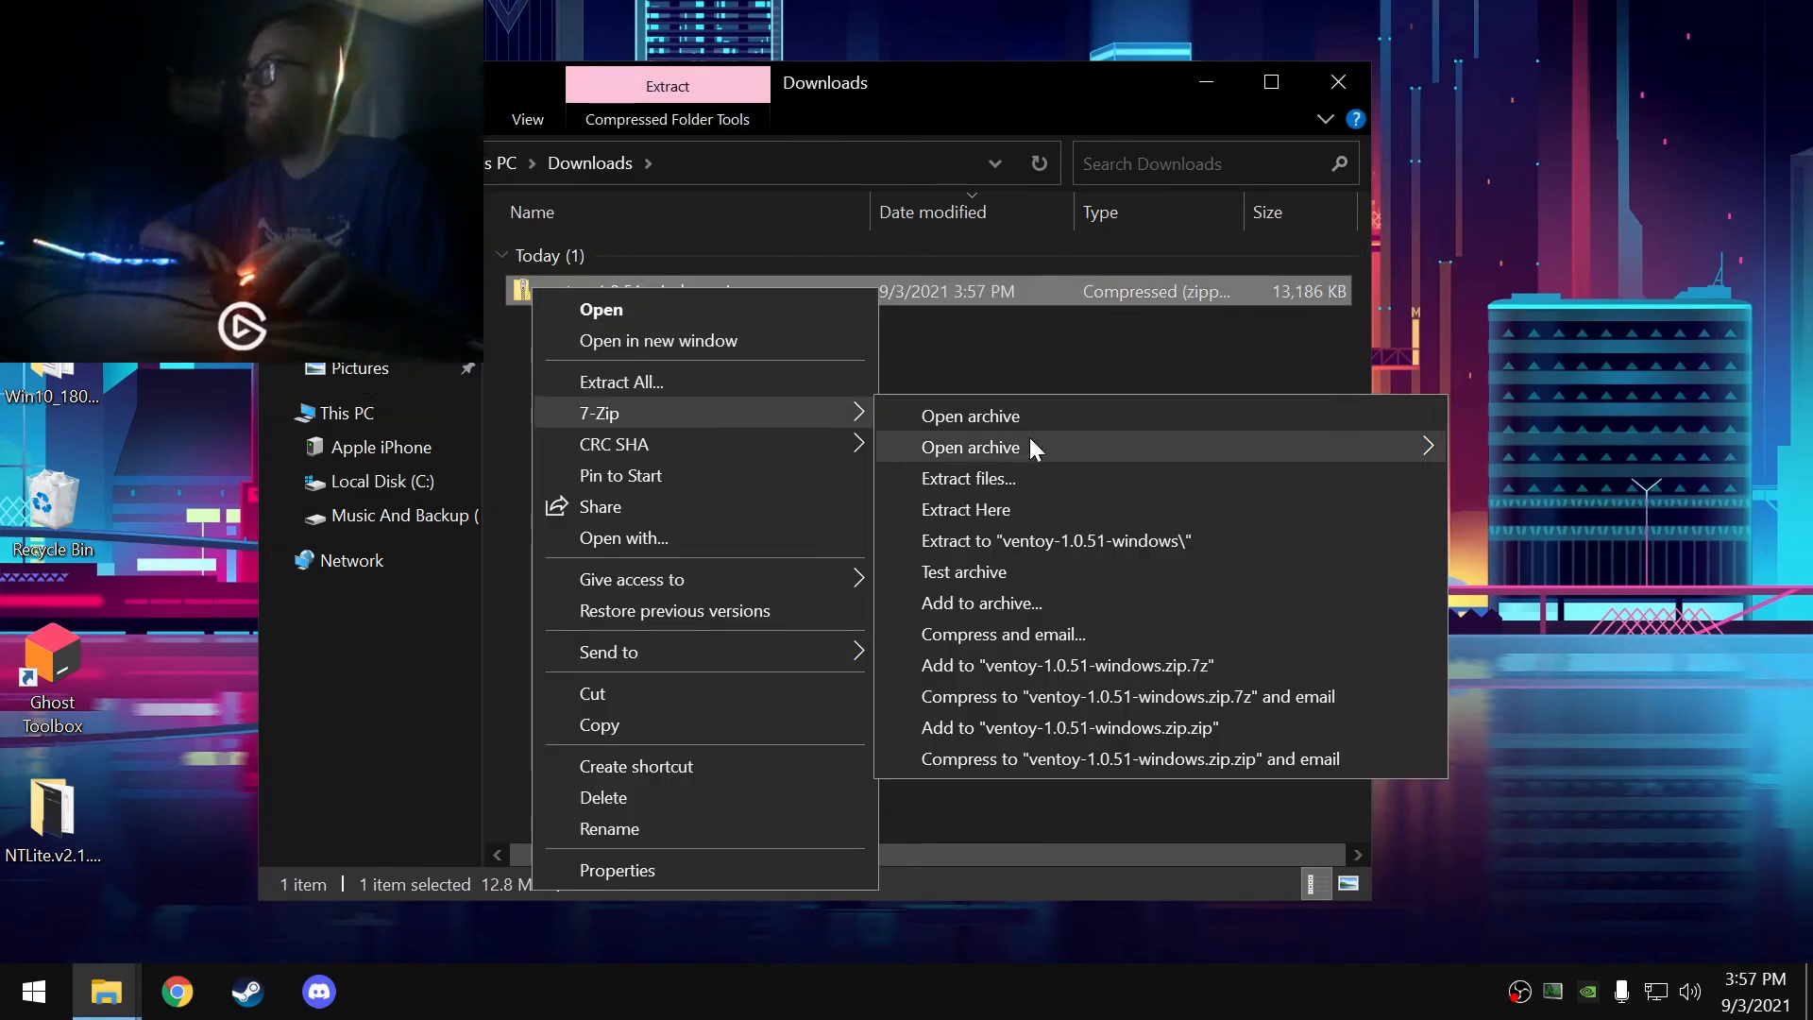
left_click(1048, 476)
left_click(895, 674)
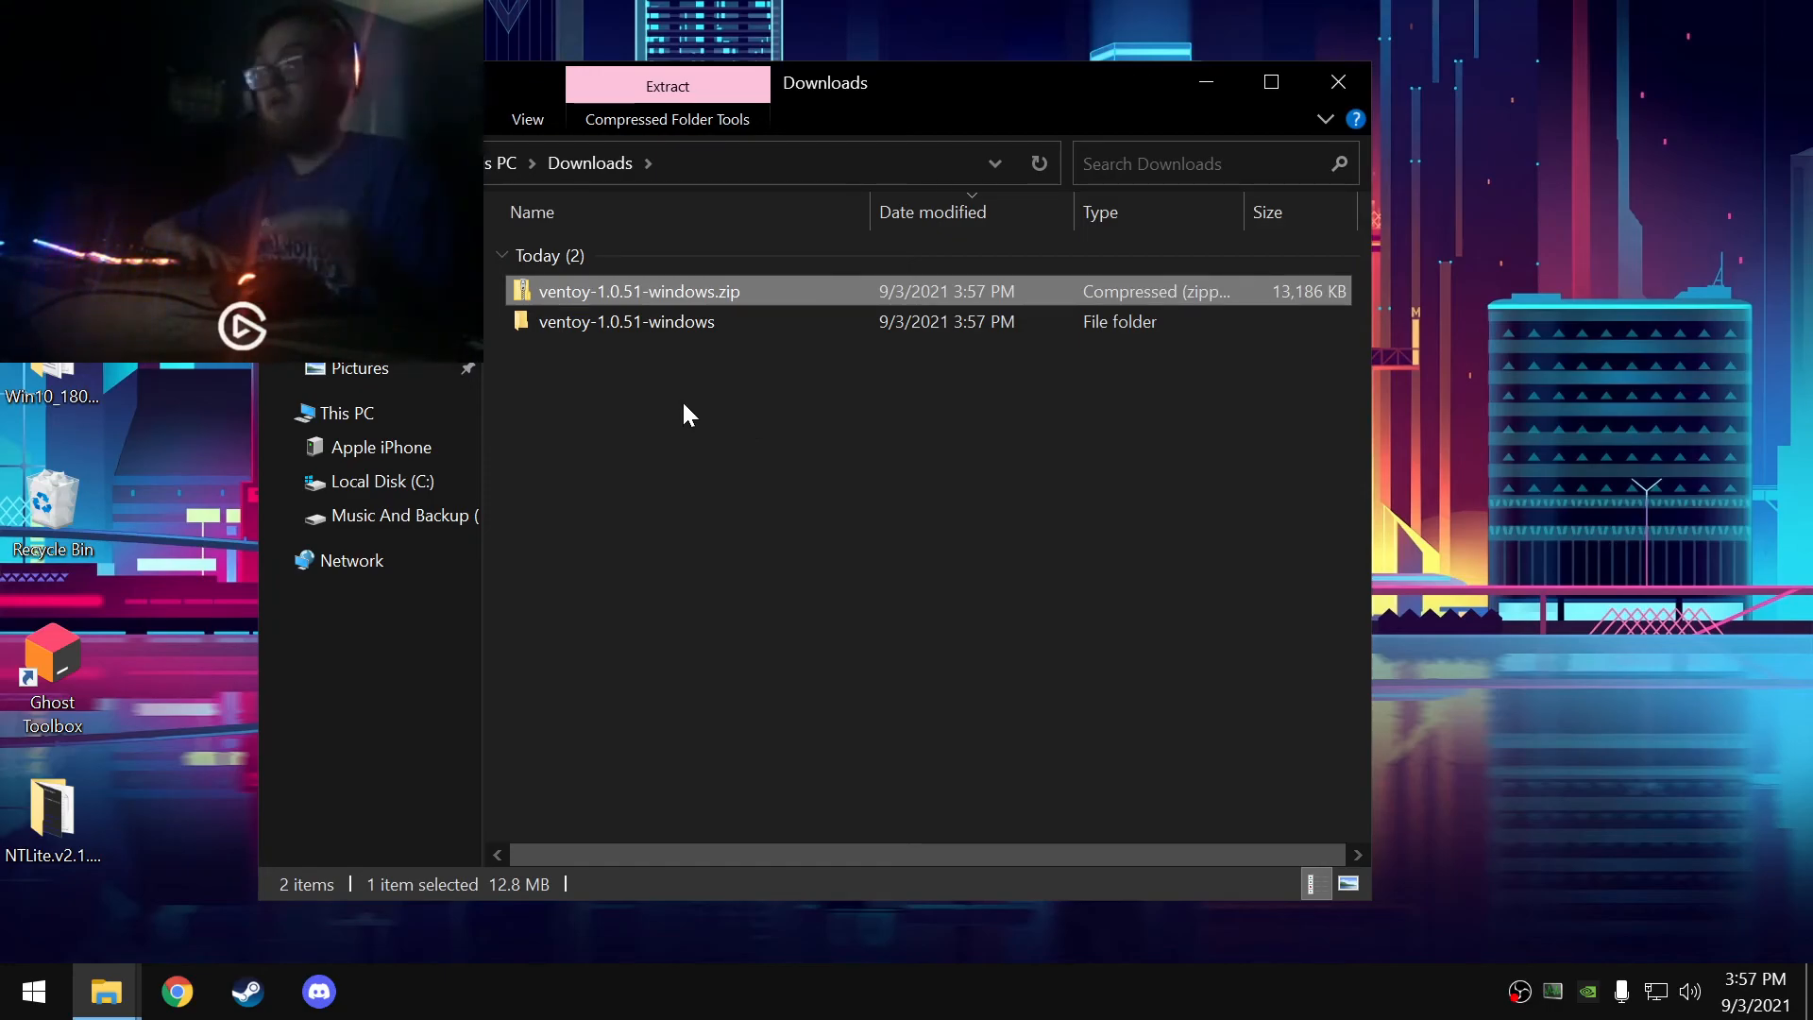
- Run Ventoy2Disk.exe from the extracted ventoy-1.0.51 folder and refresh its device list to detect the USB drive
double_click(604, 323)
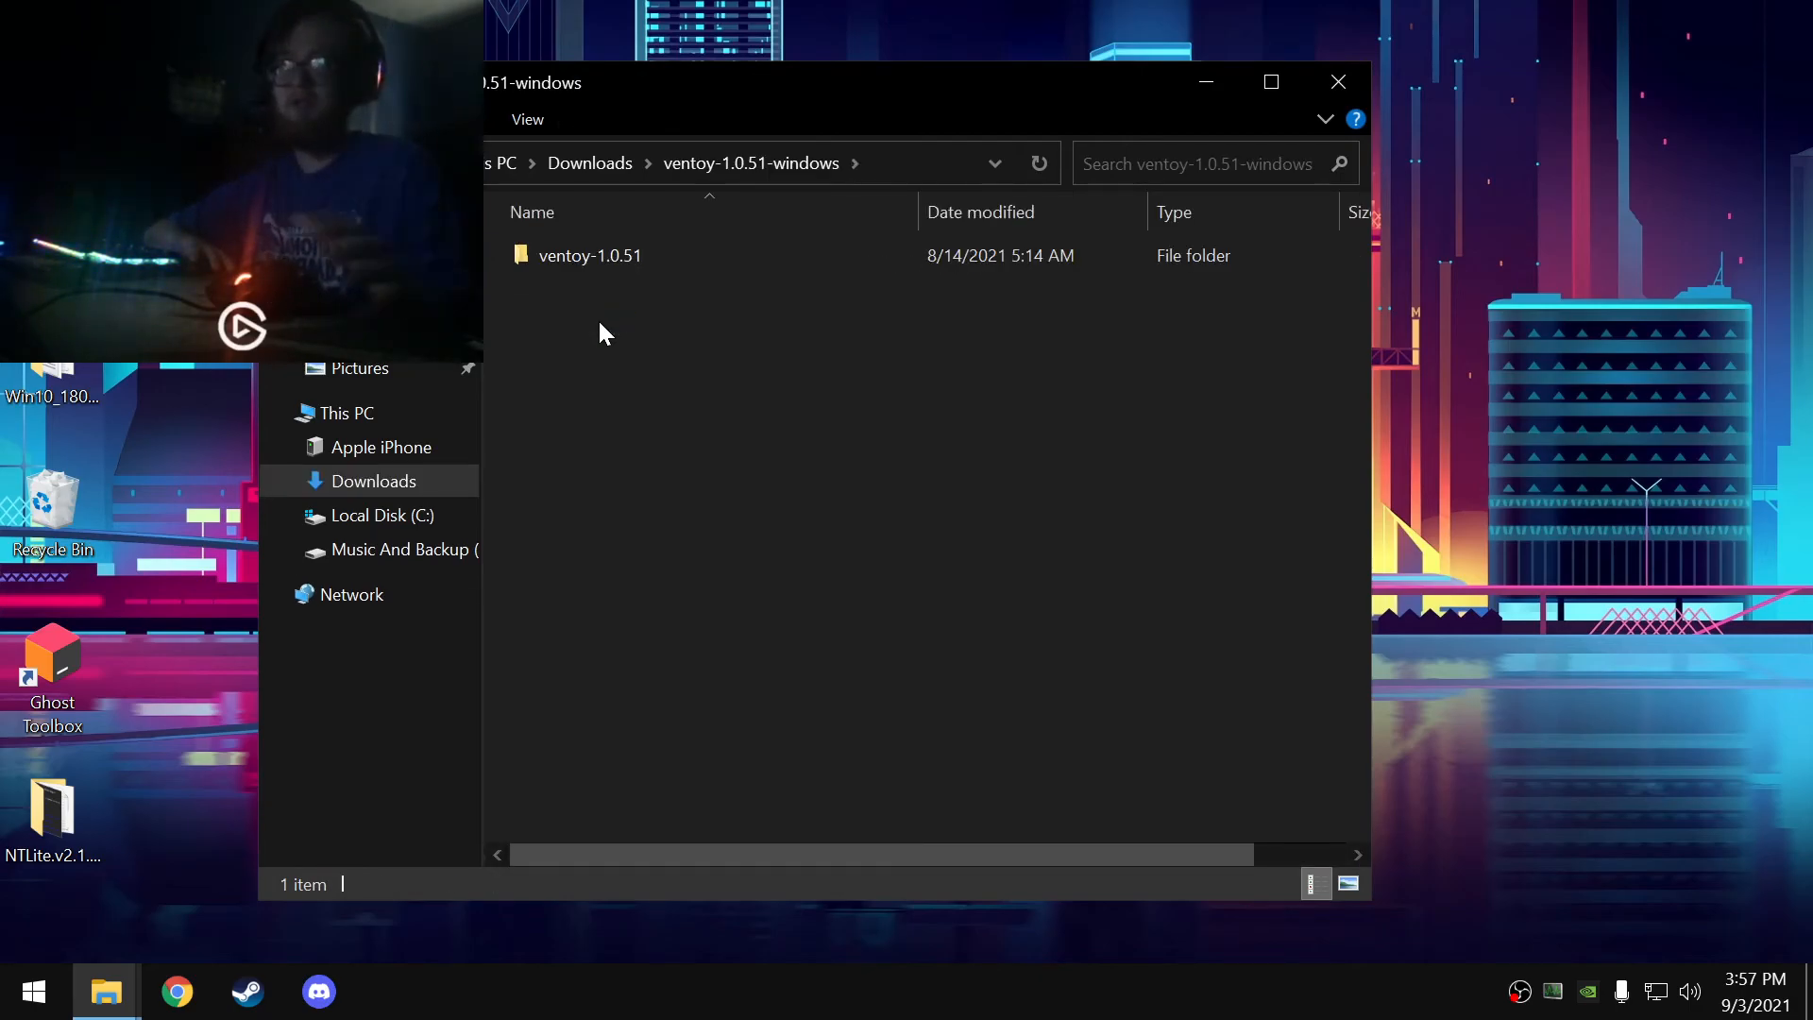
double_click(583, 261)
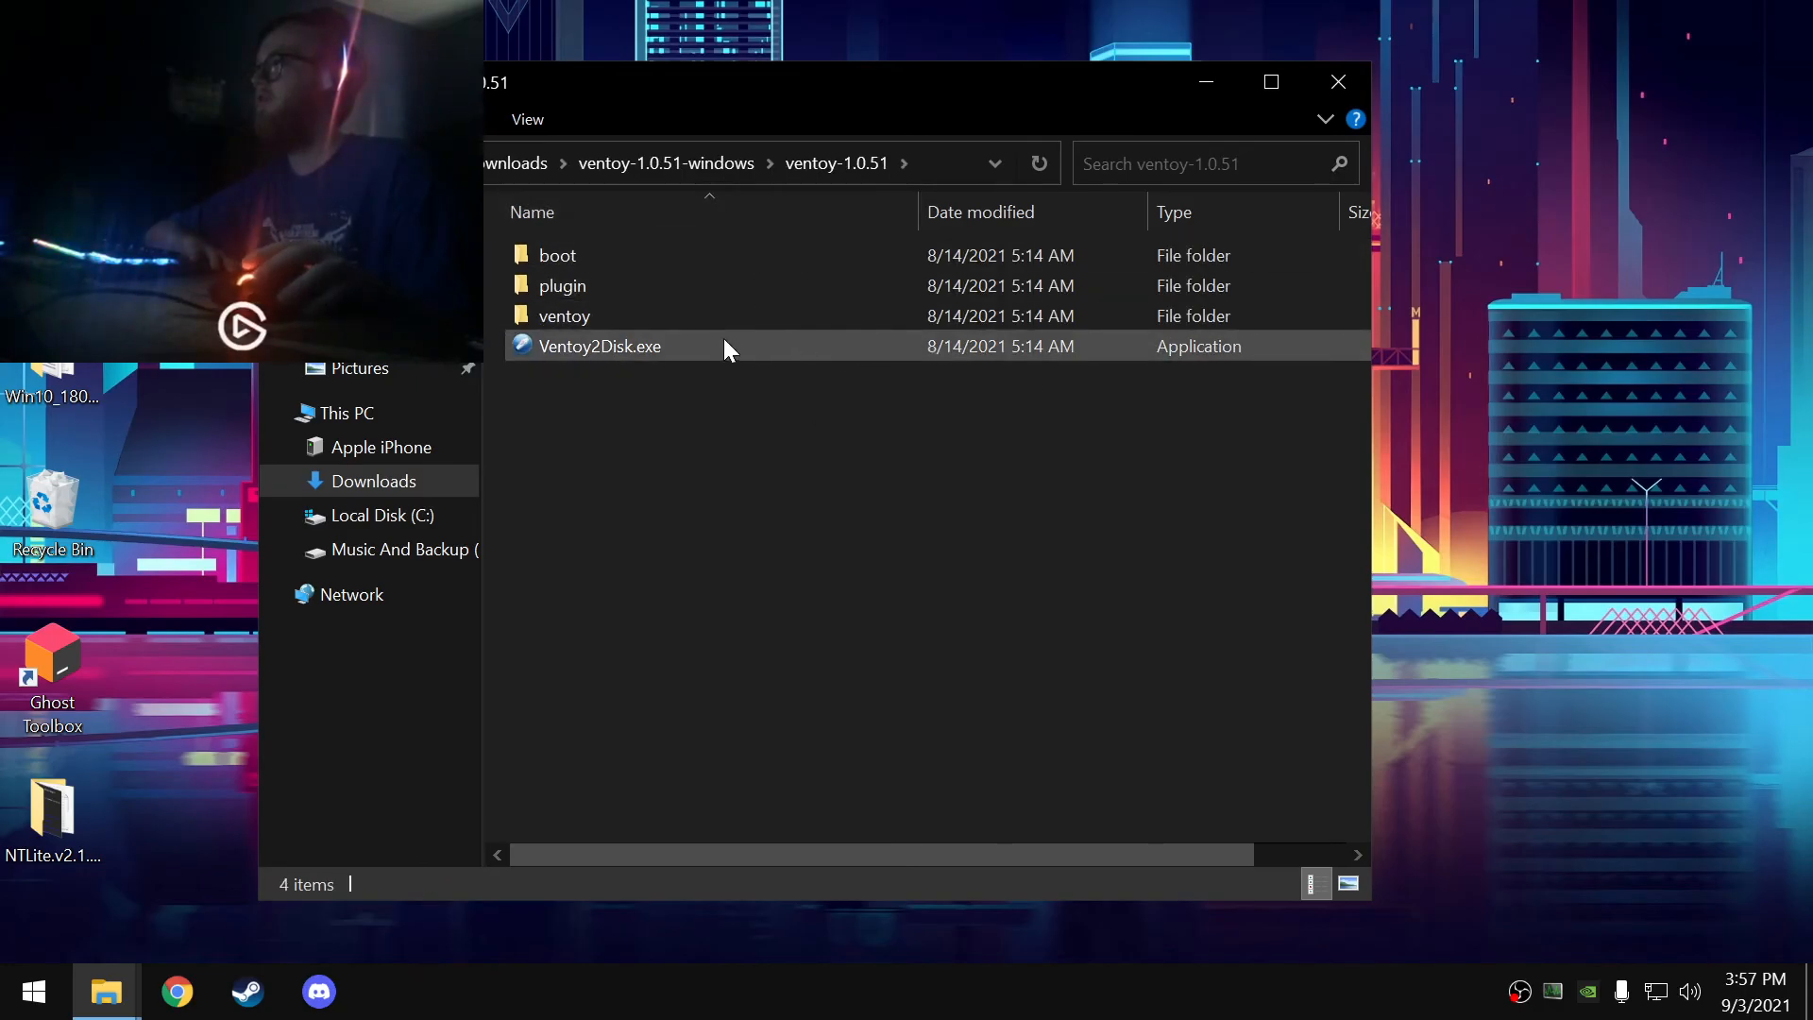
double_click(631, 347)
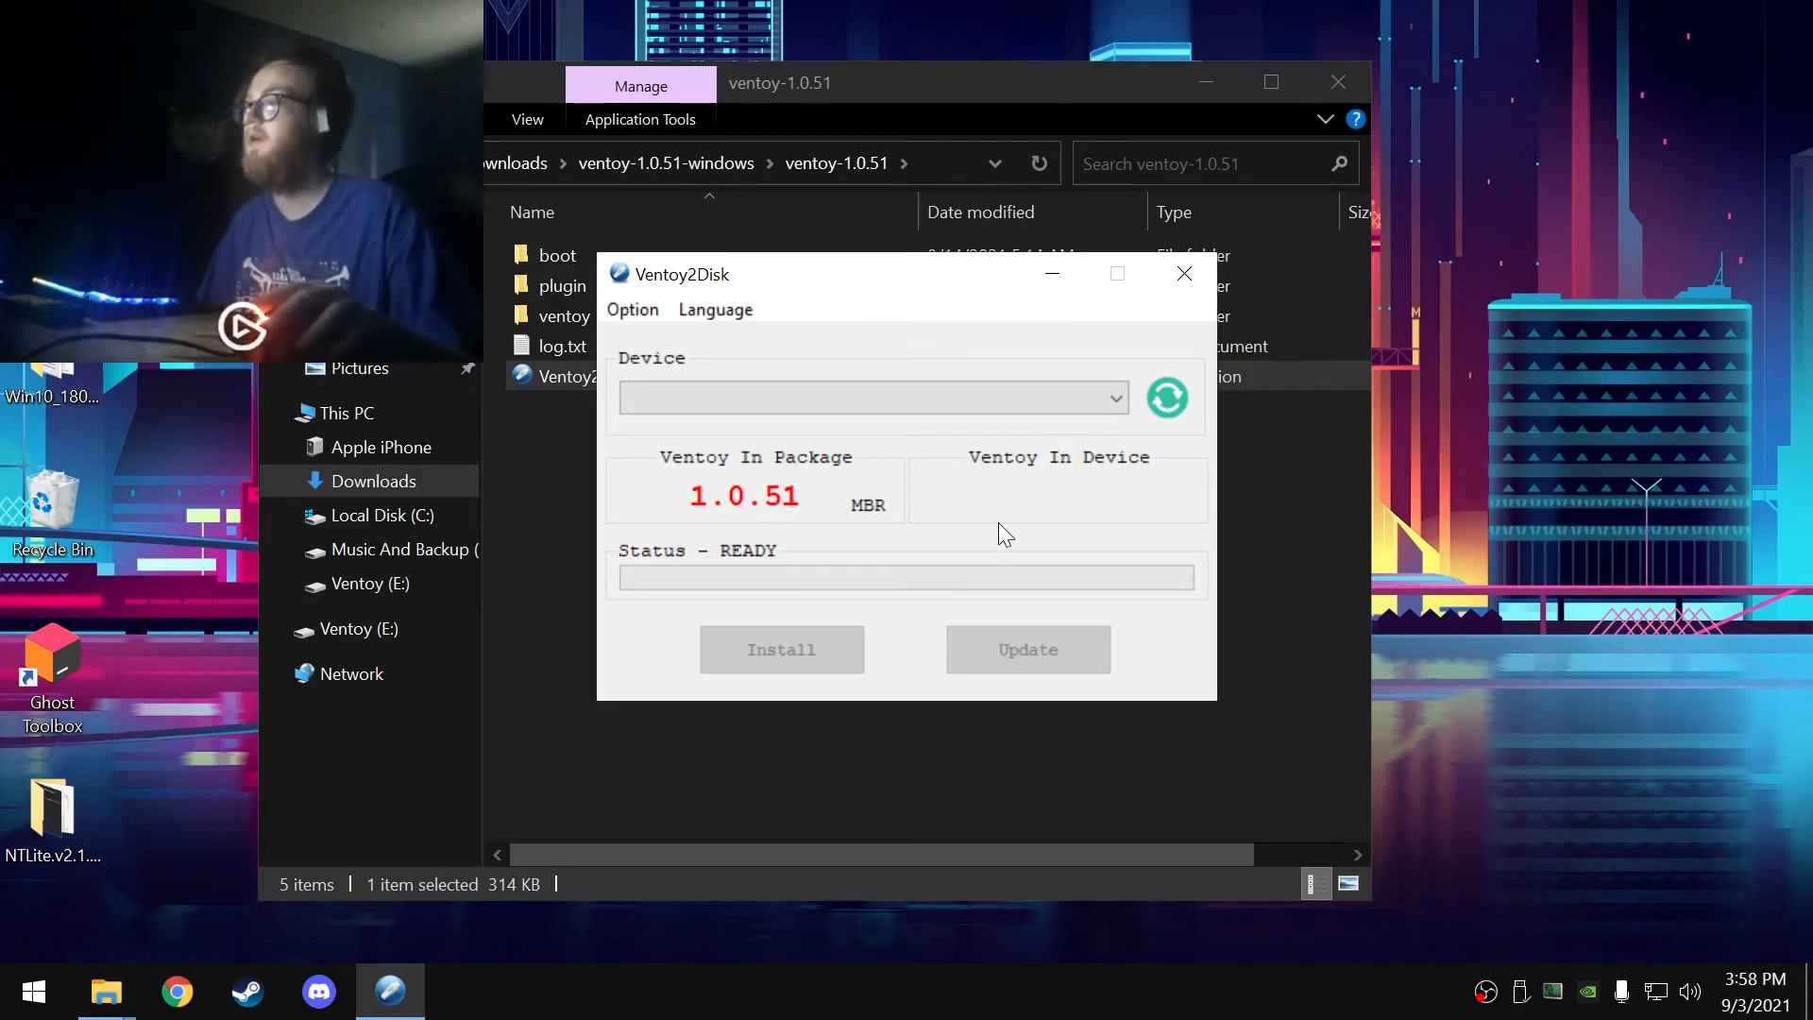
left_click(1168, 401)
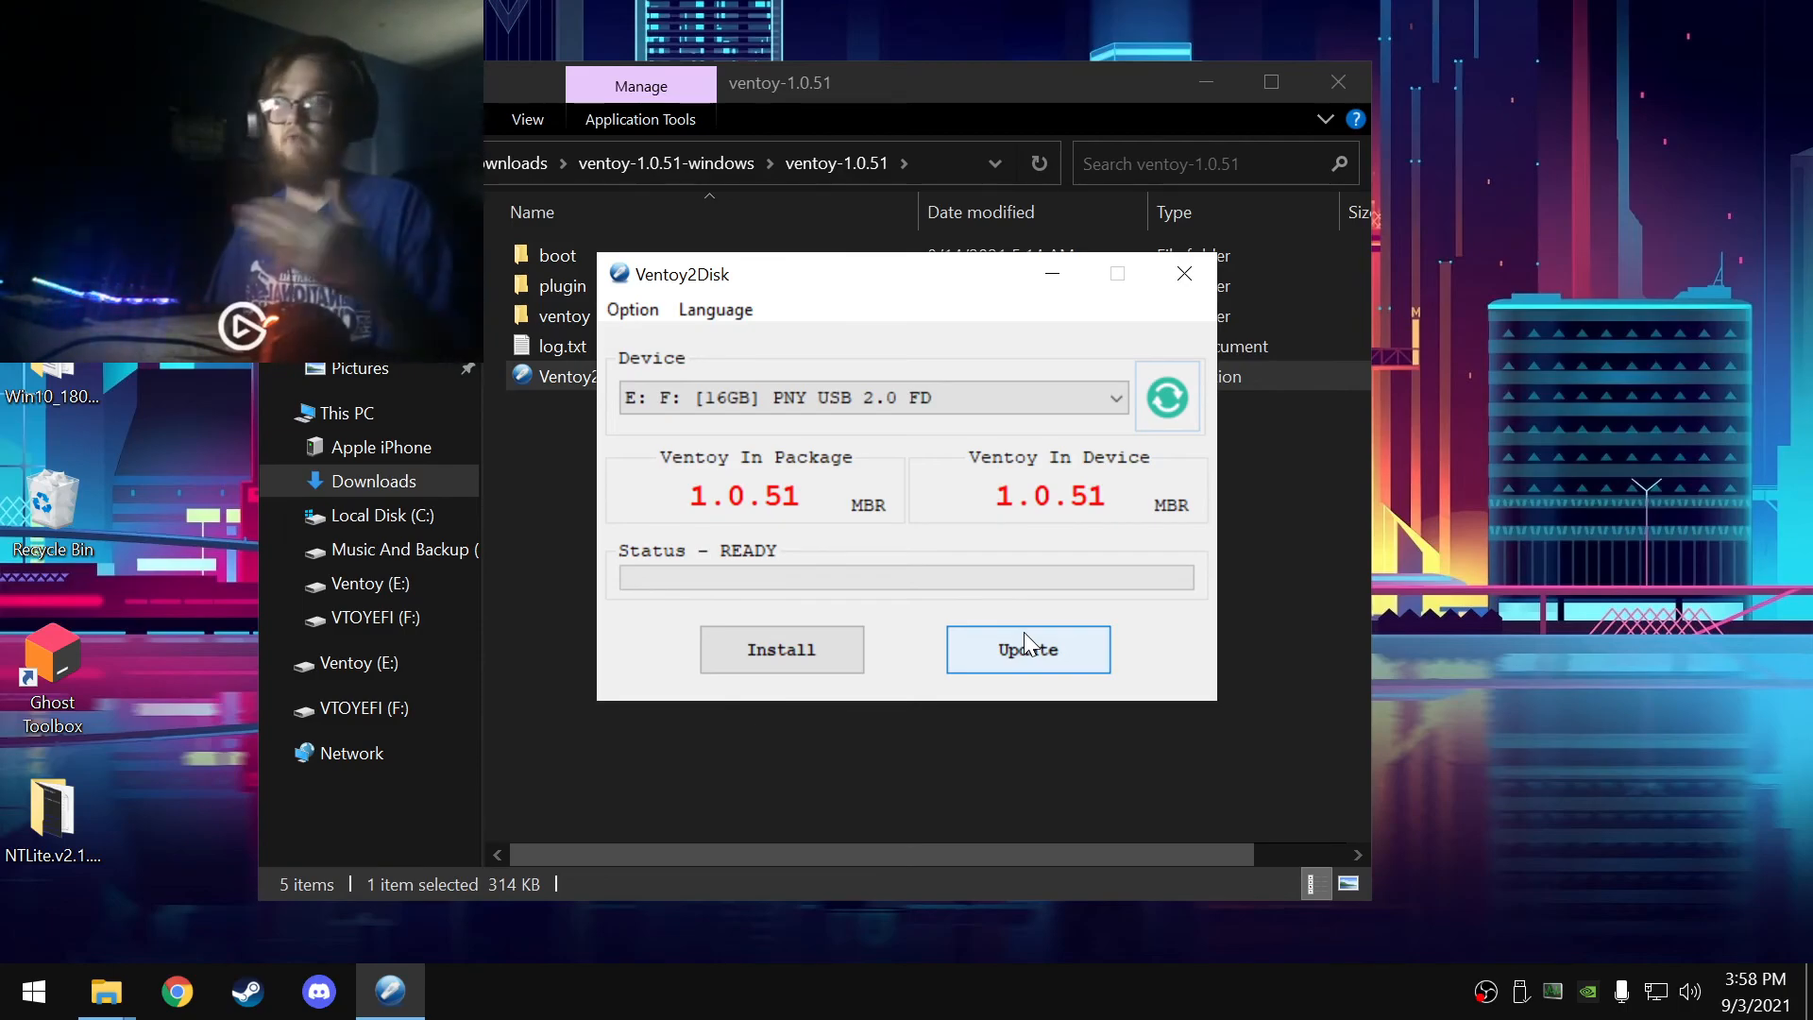
- Open the Ventoy (E:) drive in File Explorer
left_click(401, 666)
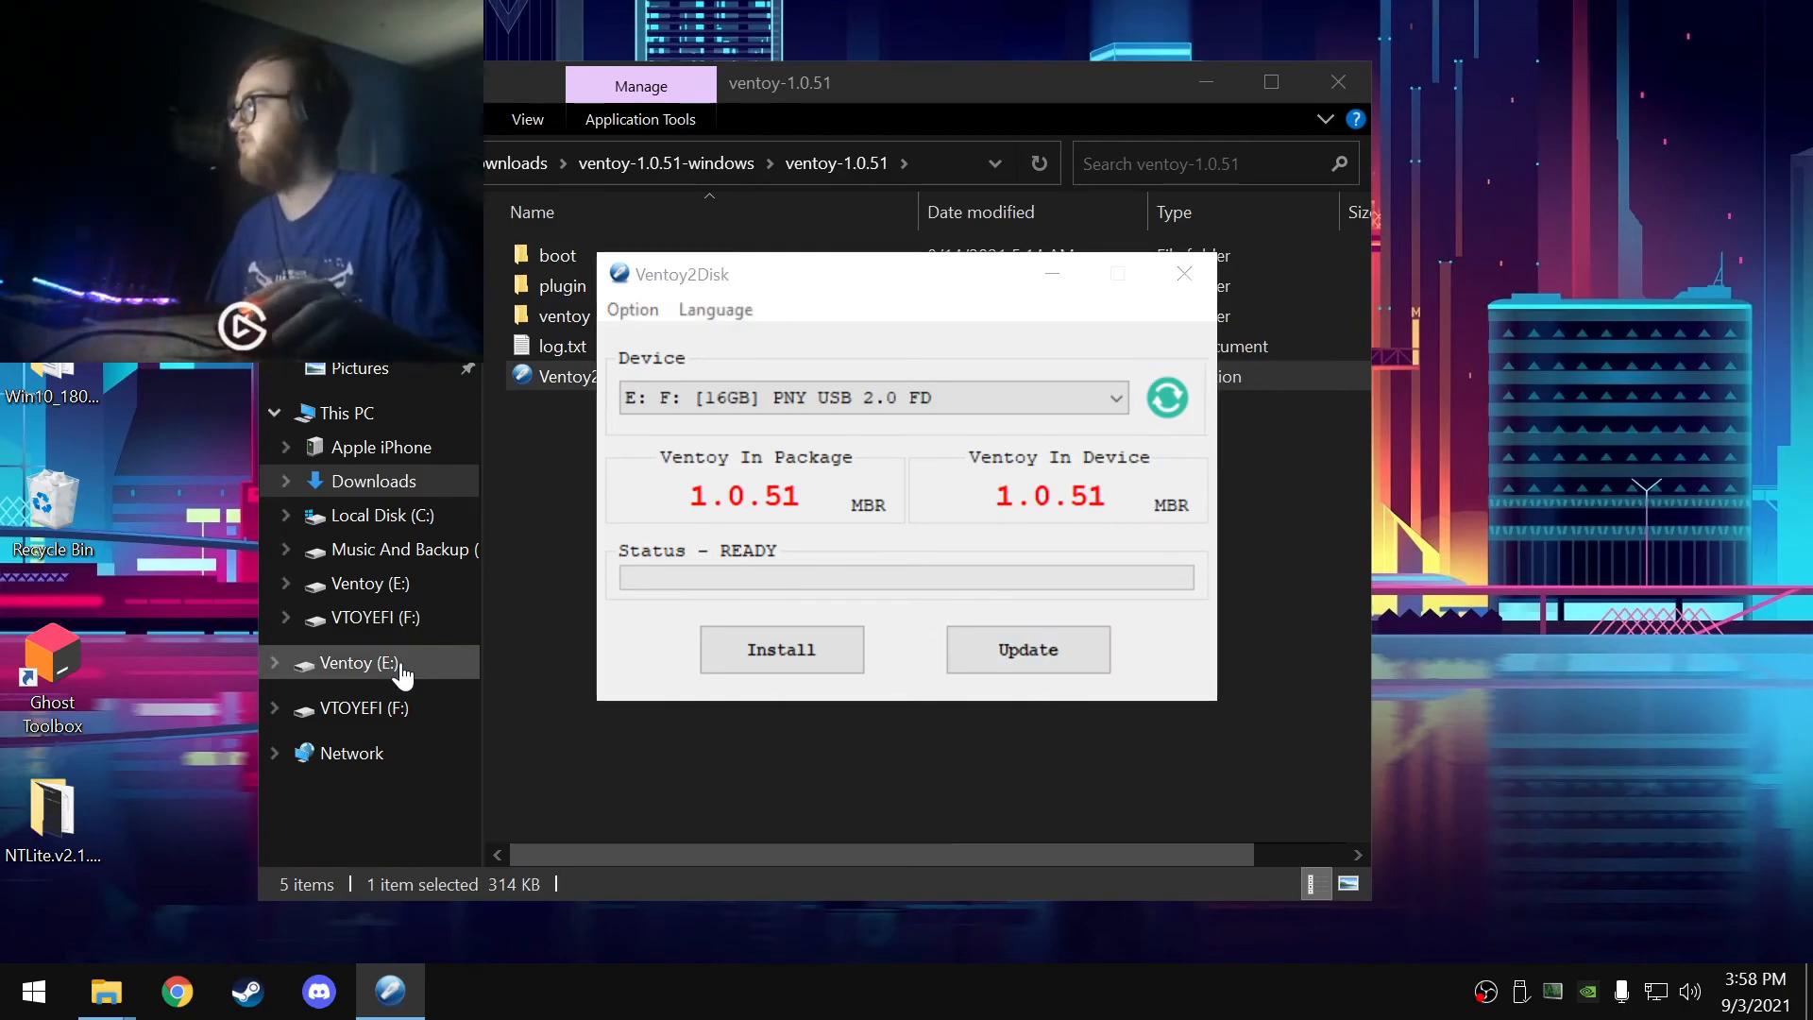